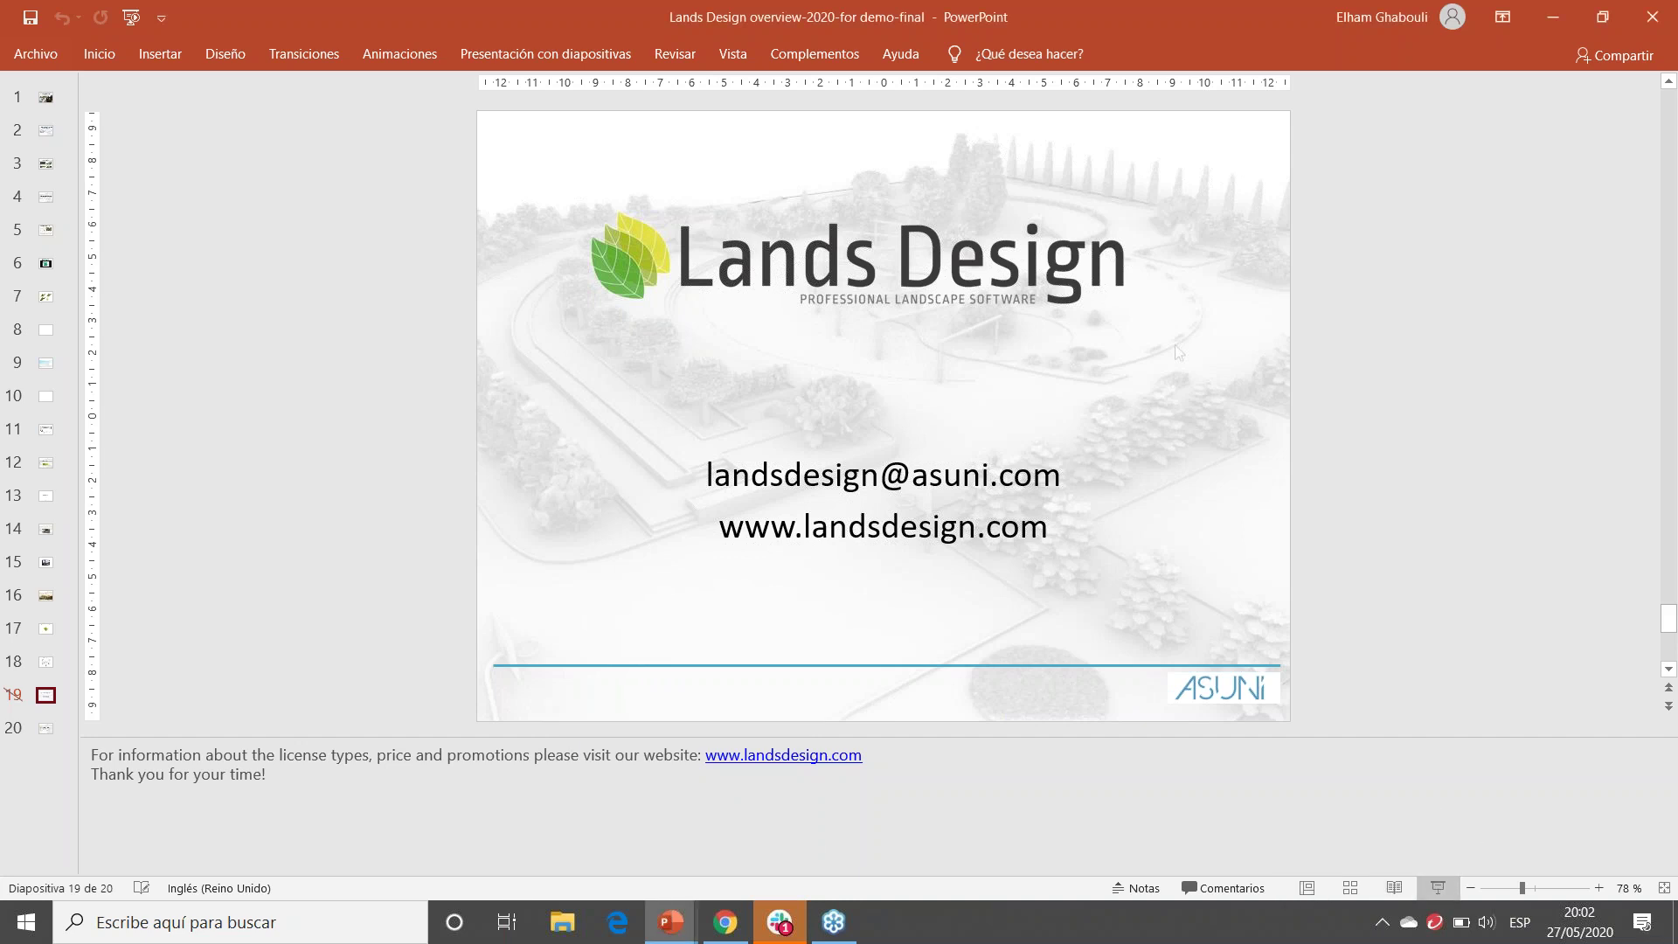
# Present the deck from slide 19 to the end, then restart the show from slide 1
pyautogui.click(1438, 888)
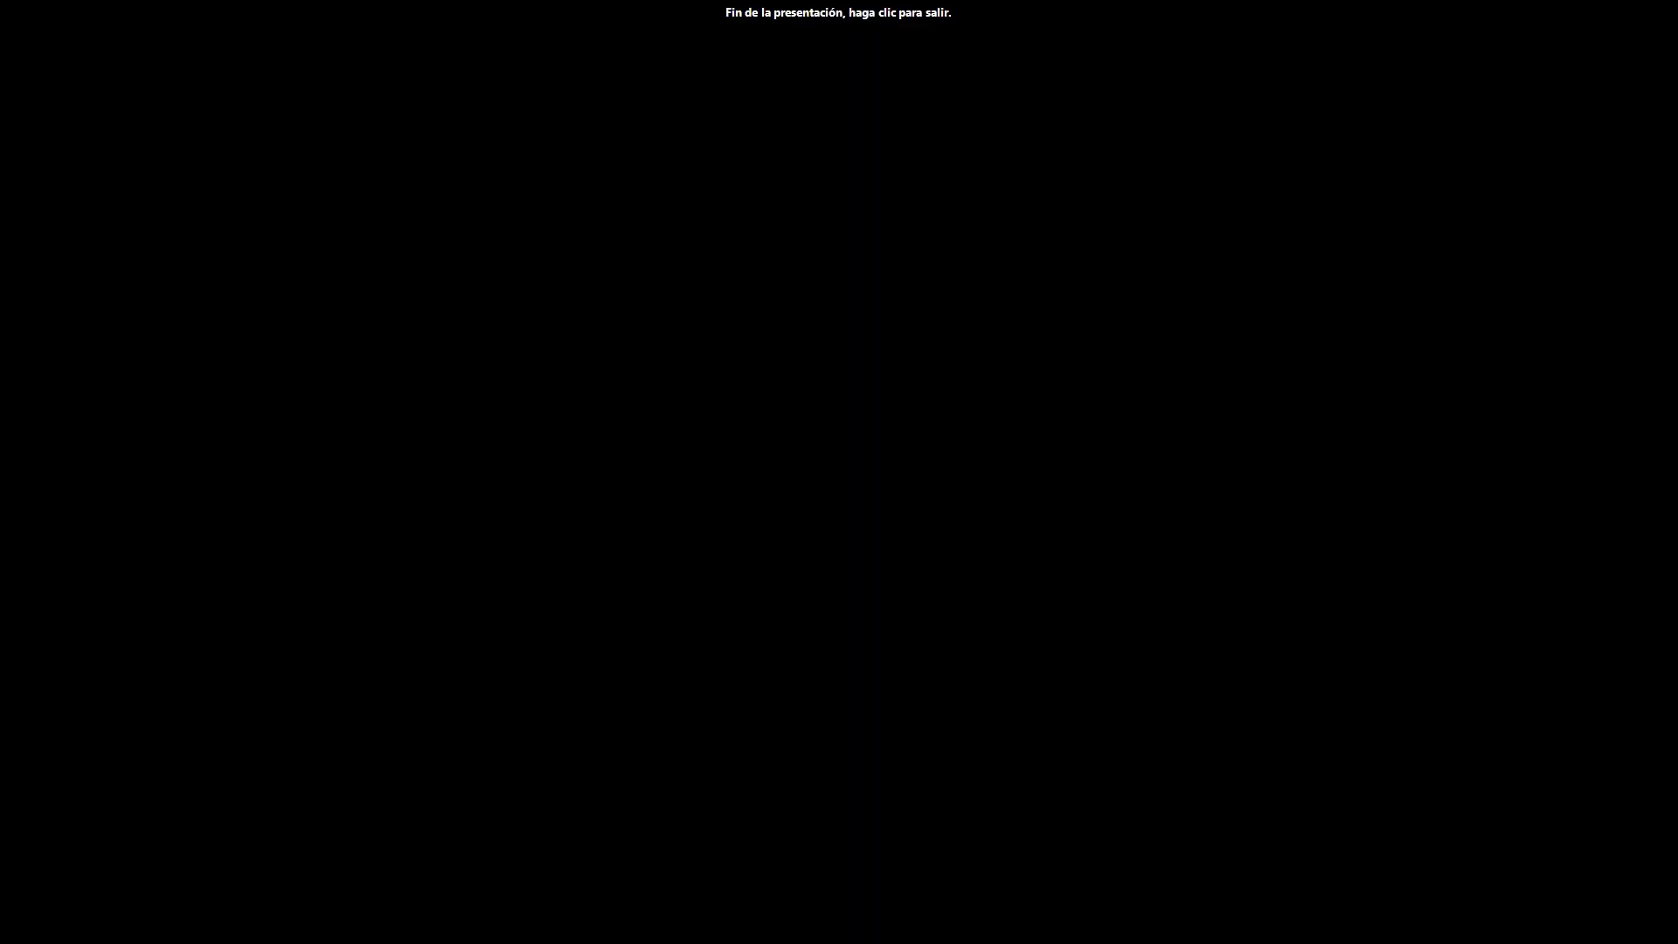
pyautogui.click(45, 100)
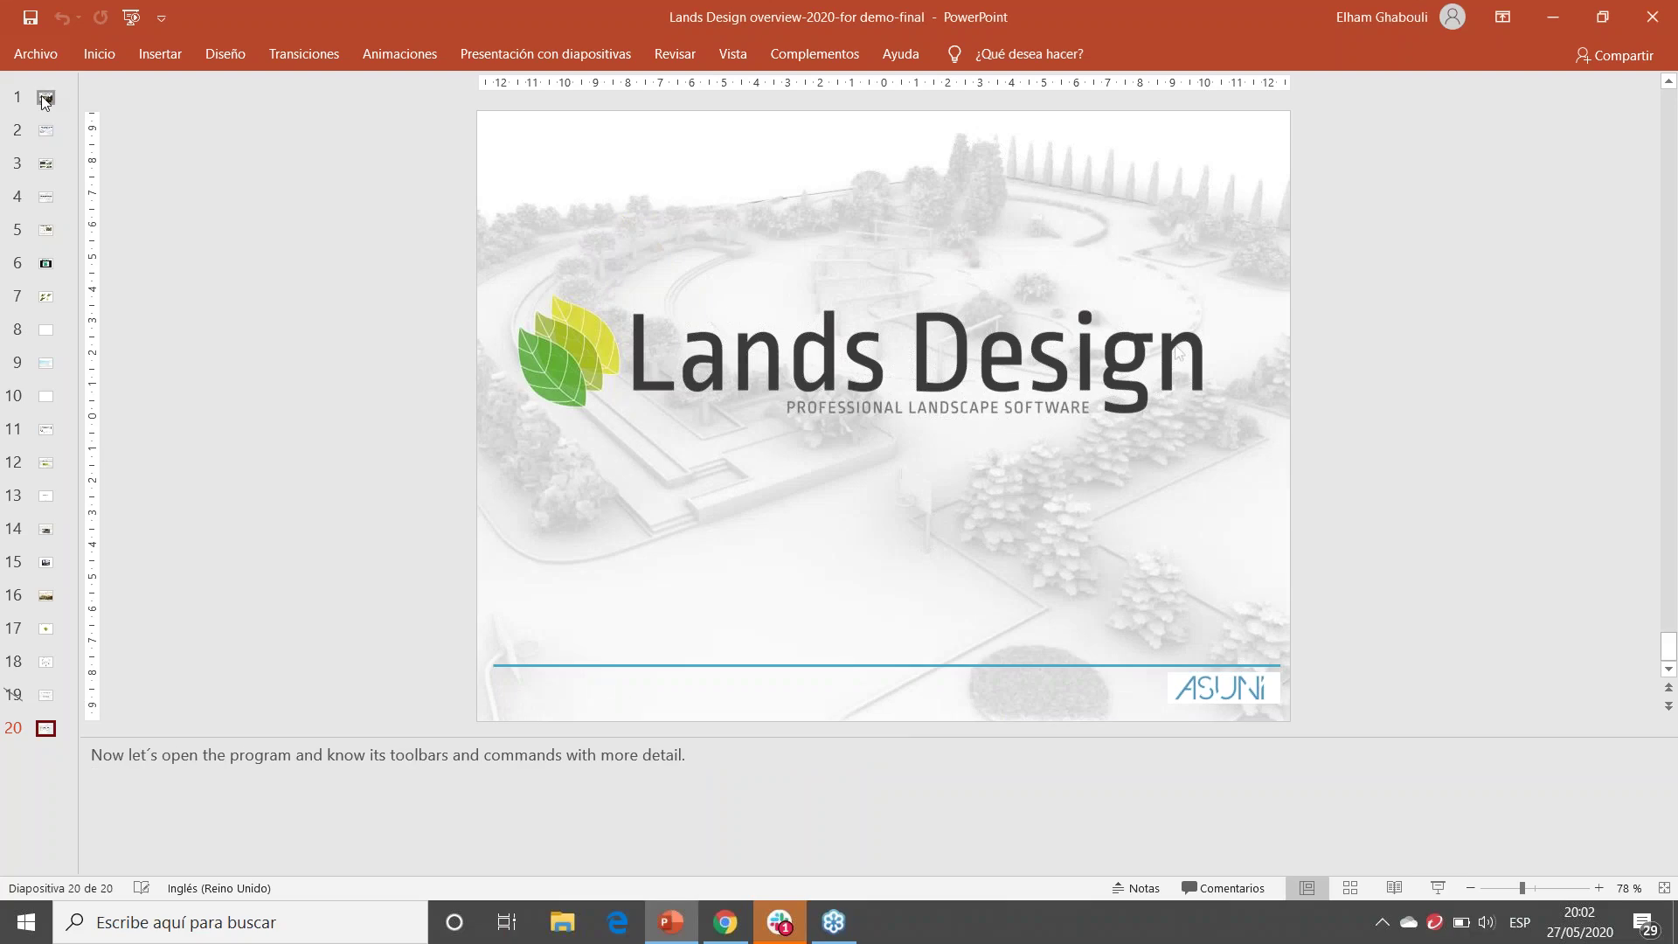
pyautogui.click(45, 98)
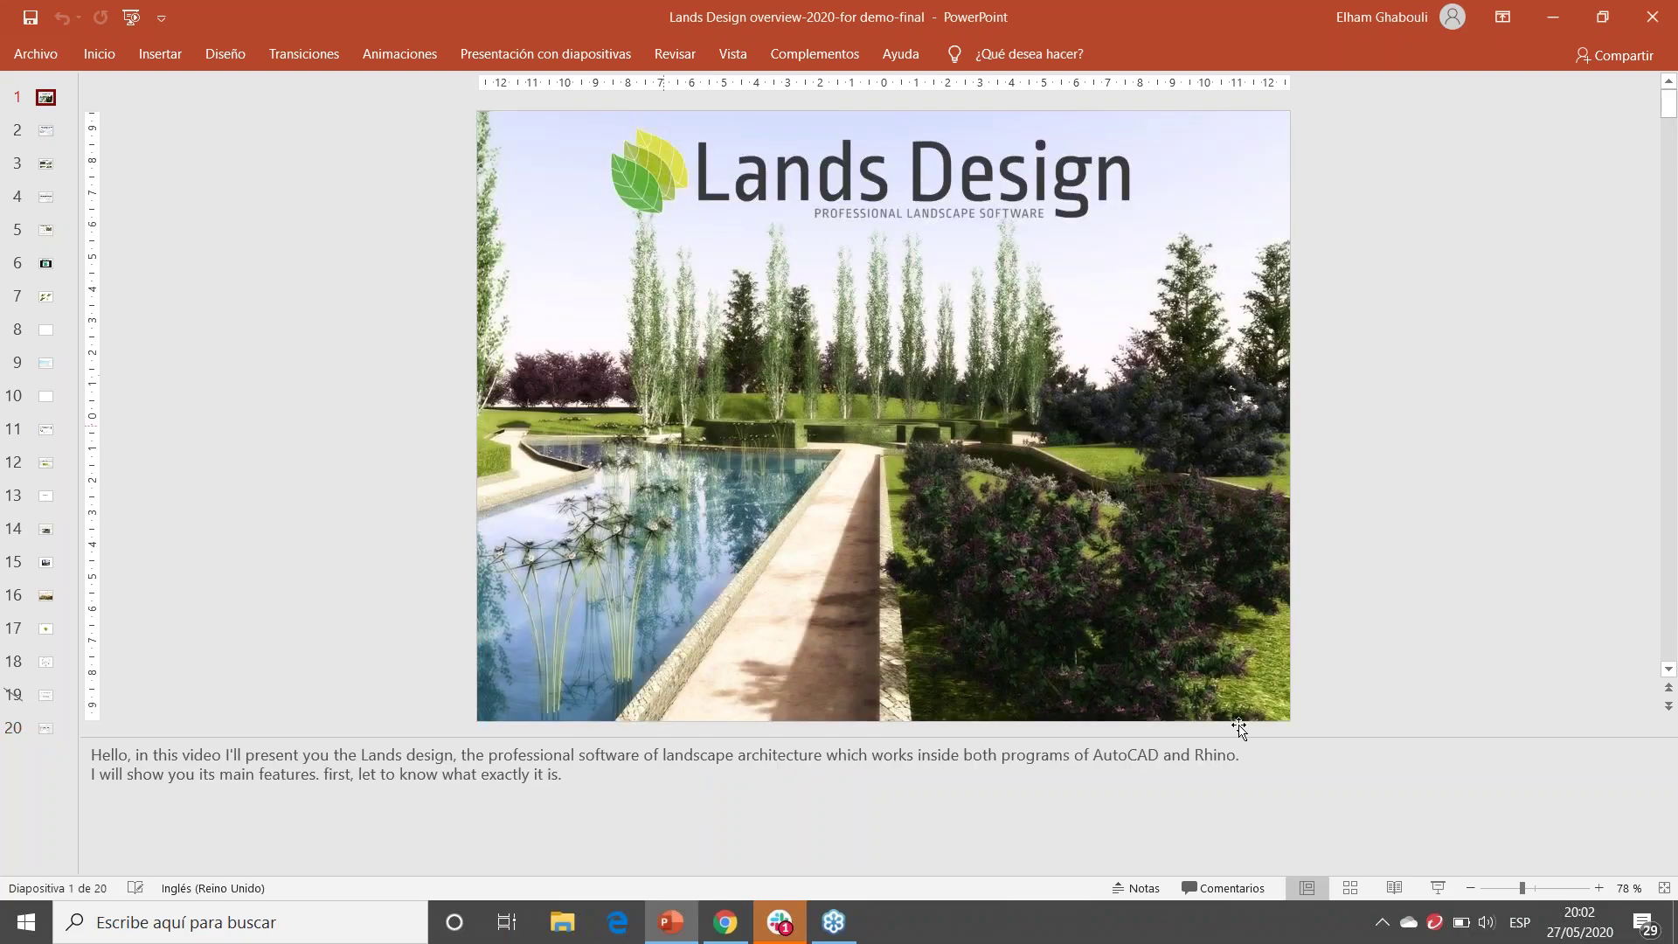
pyautogui.press('F5')
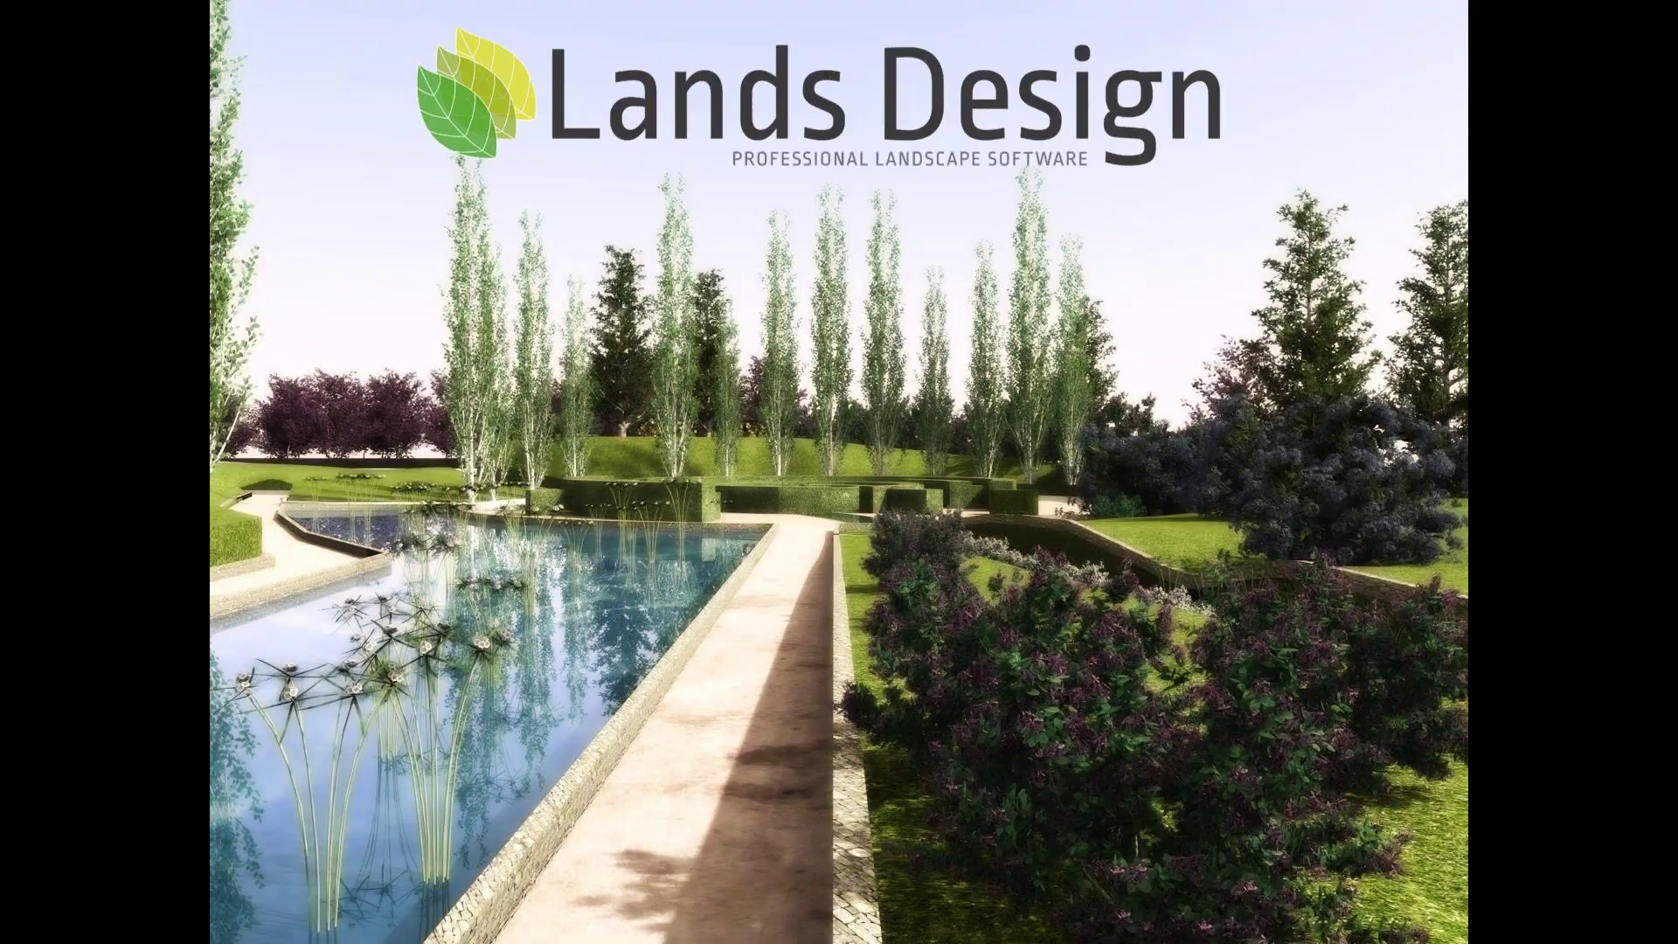
# Advance through BIM Technology and How Is Lands Design Used? to Why to choose Lands Design?
pyautogui.click(1296, 374)
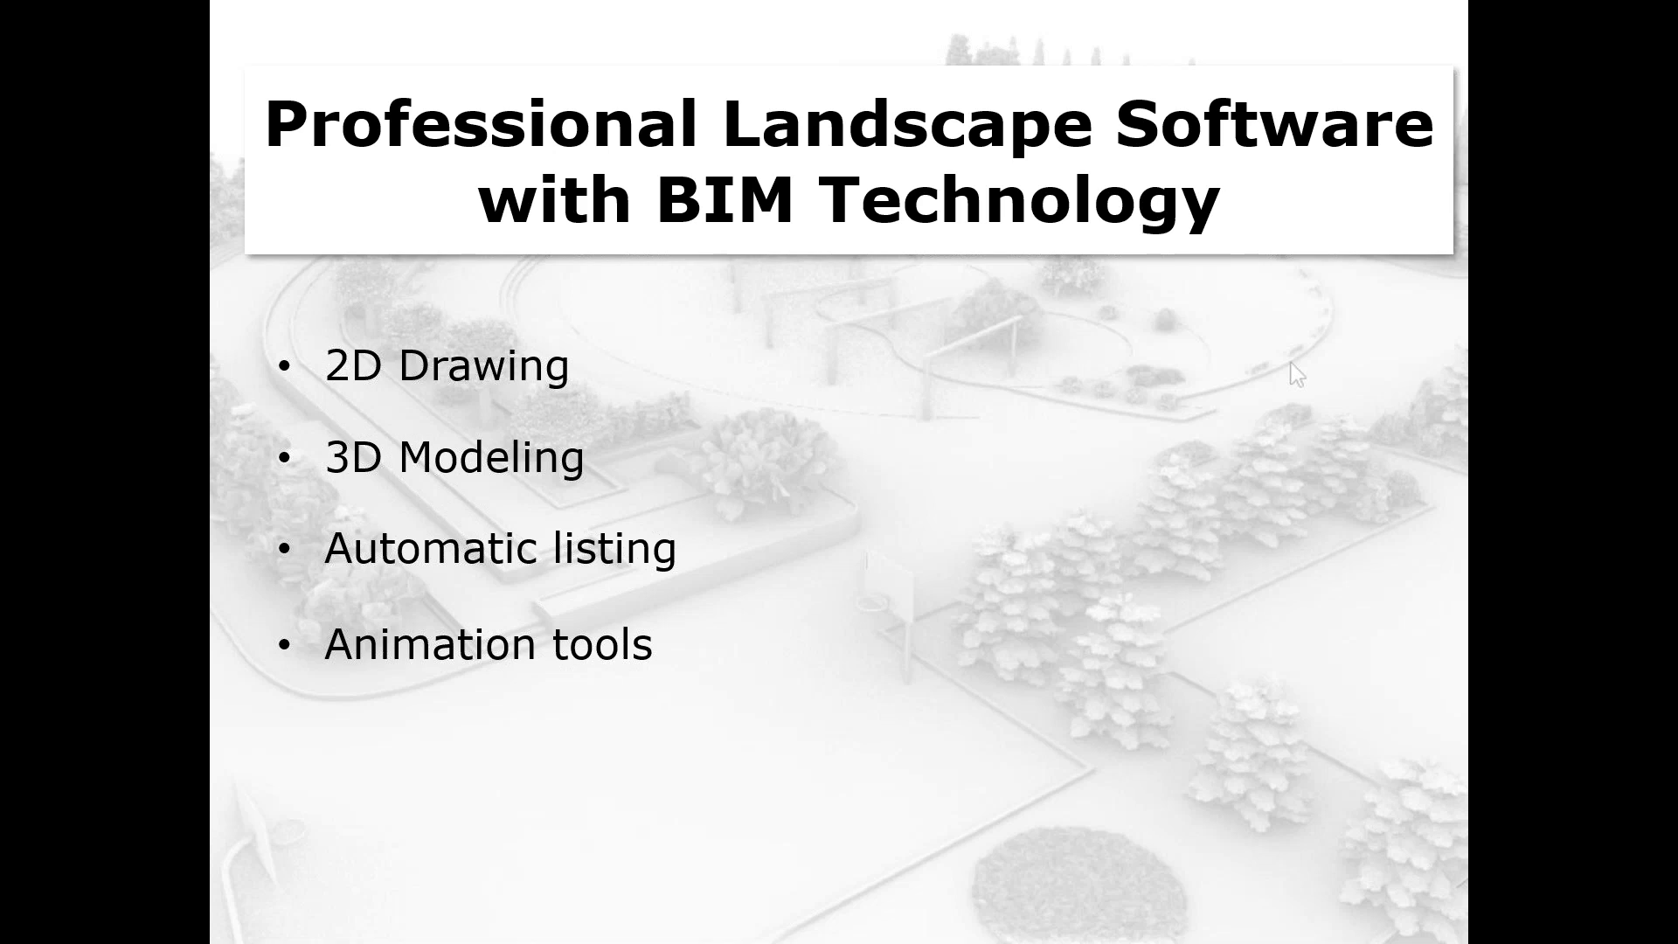
pyautogui.press('Right')
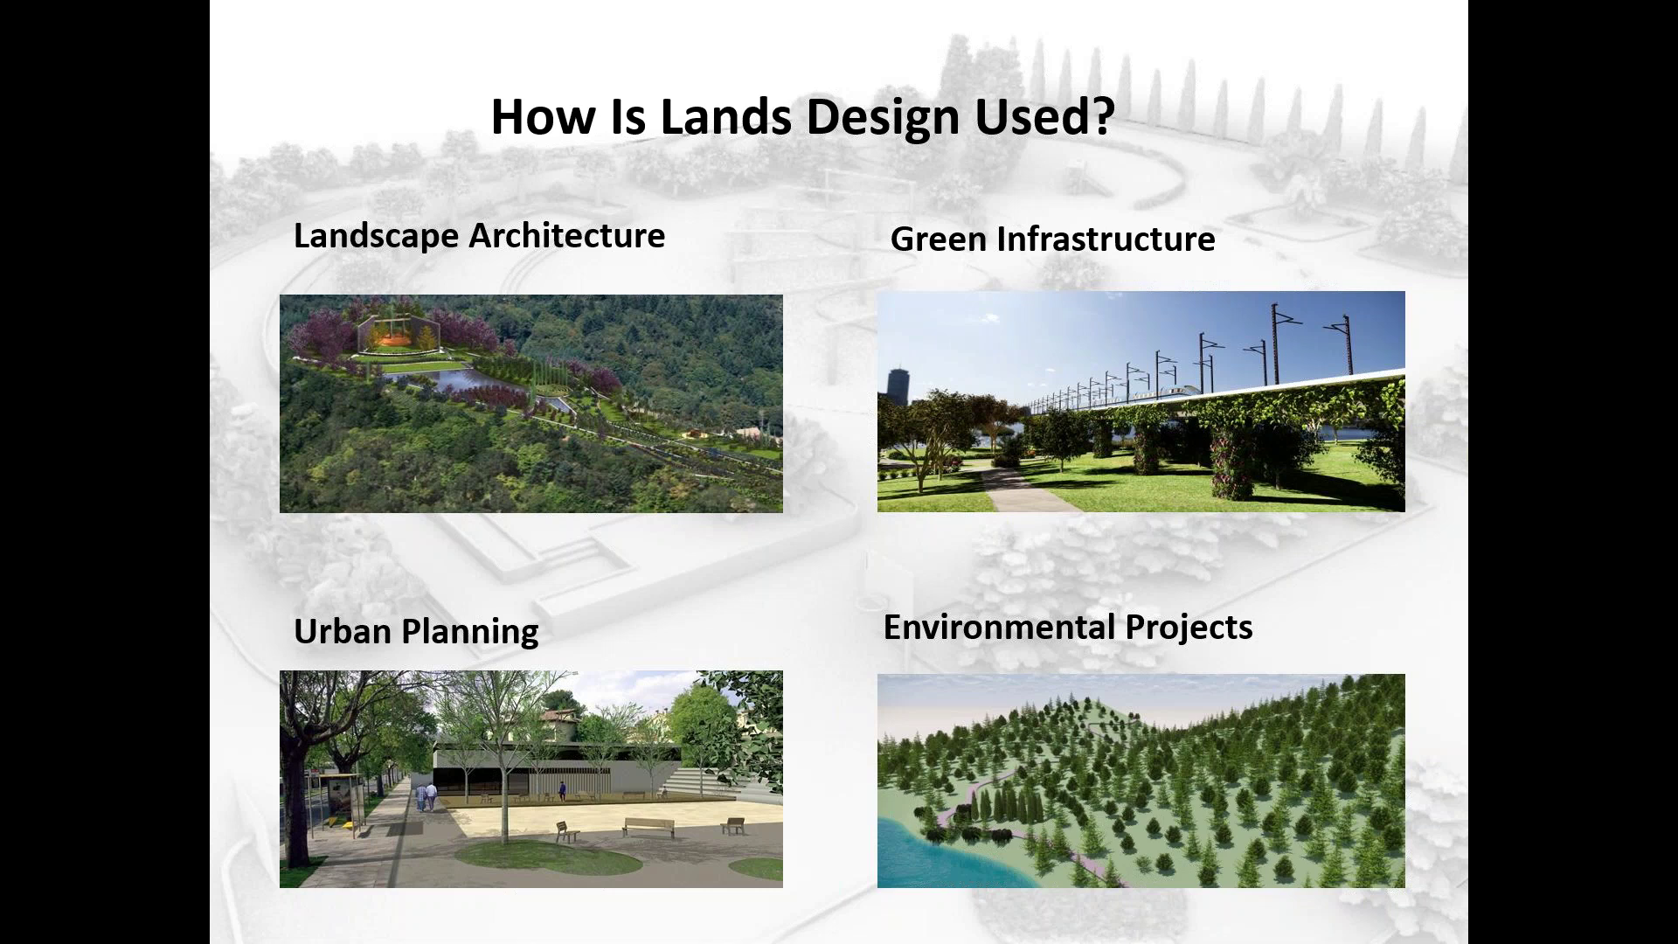
pyautogui.press('Right')
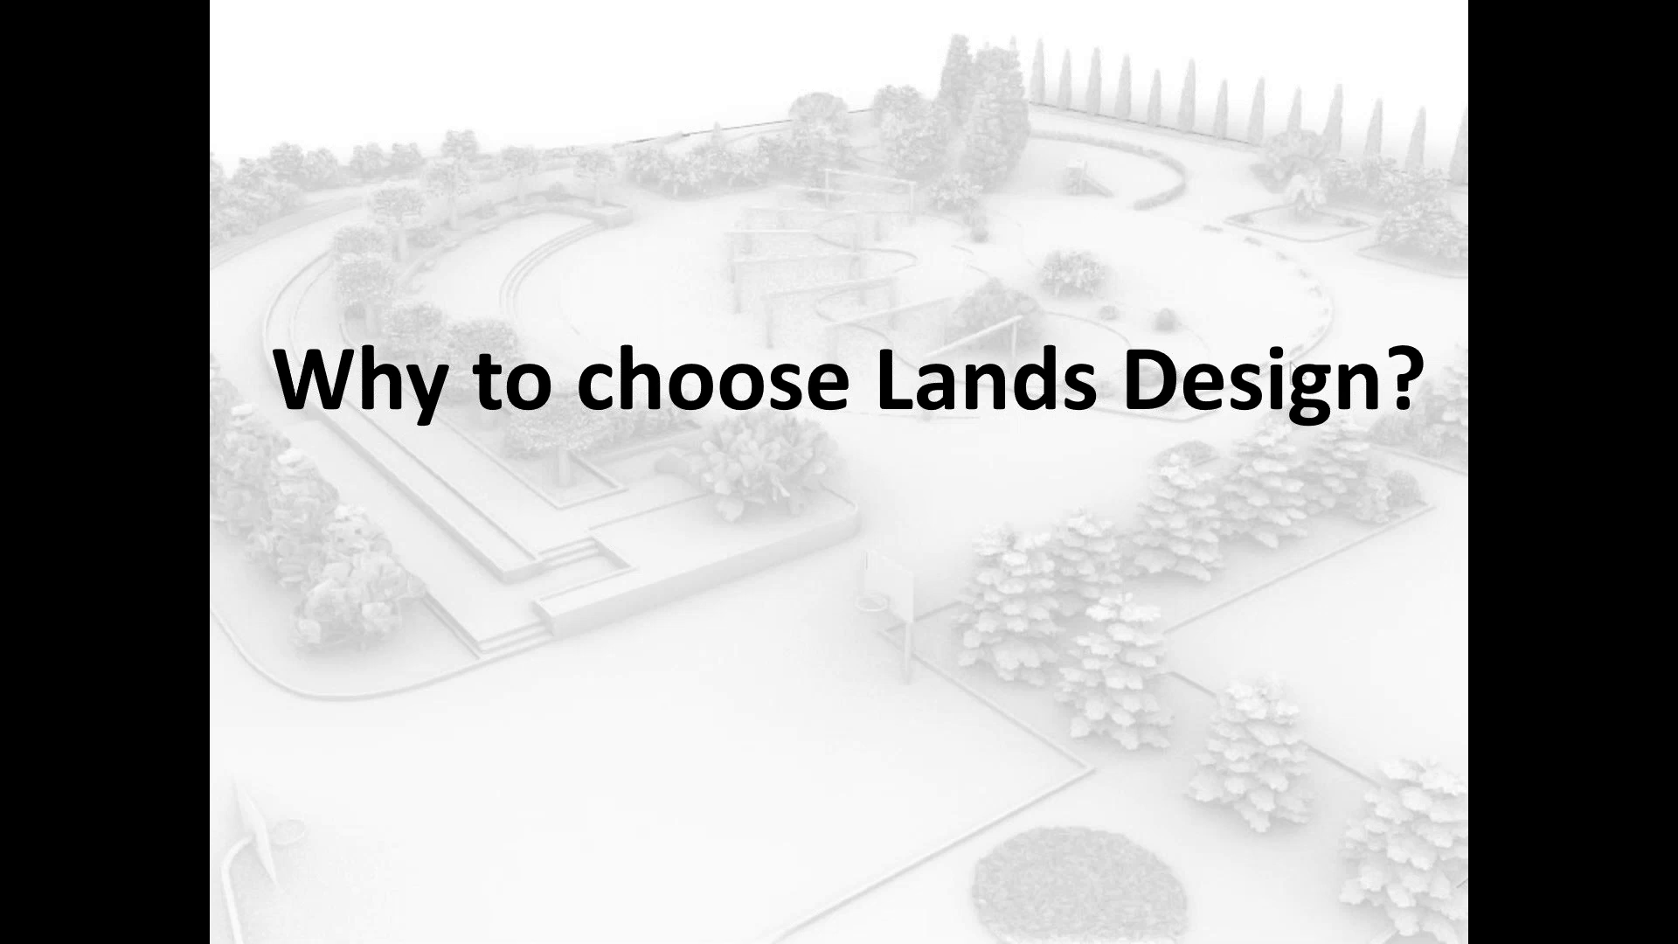
# Move past Extensive Plant Database to the plant customisation slide and play its video
pyautogui.press('Right')
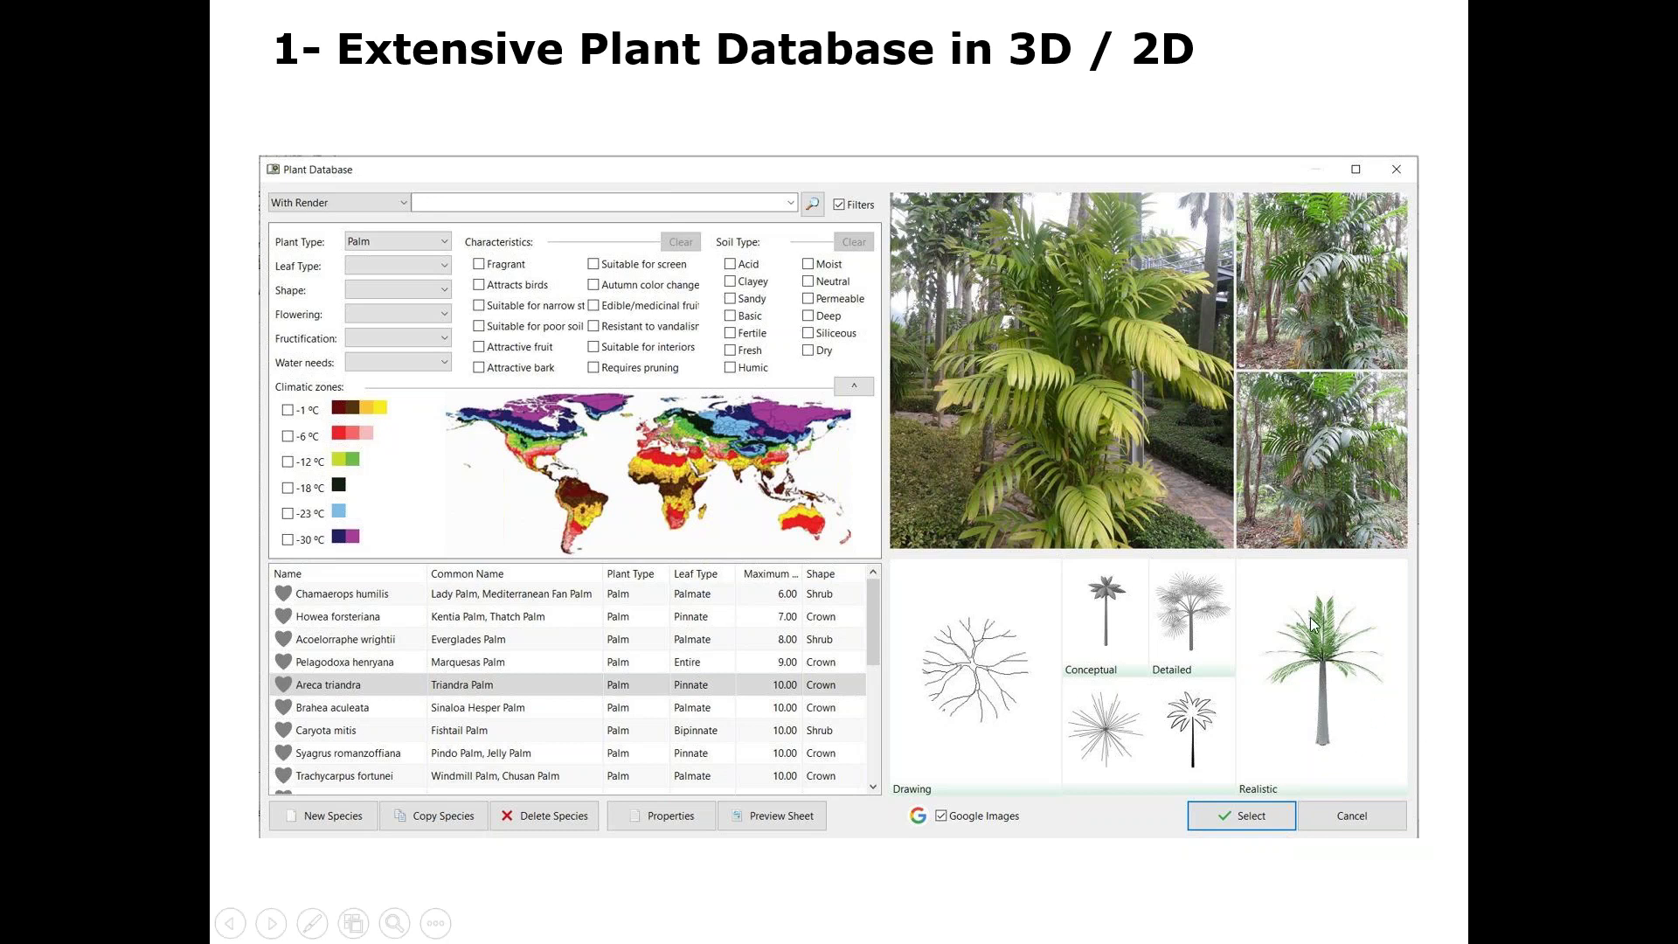
pyautogui.click(1184, 724)
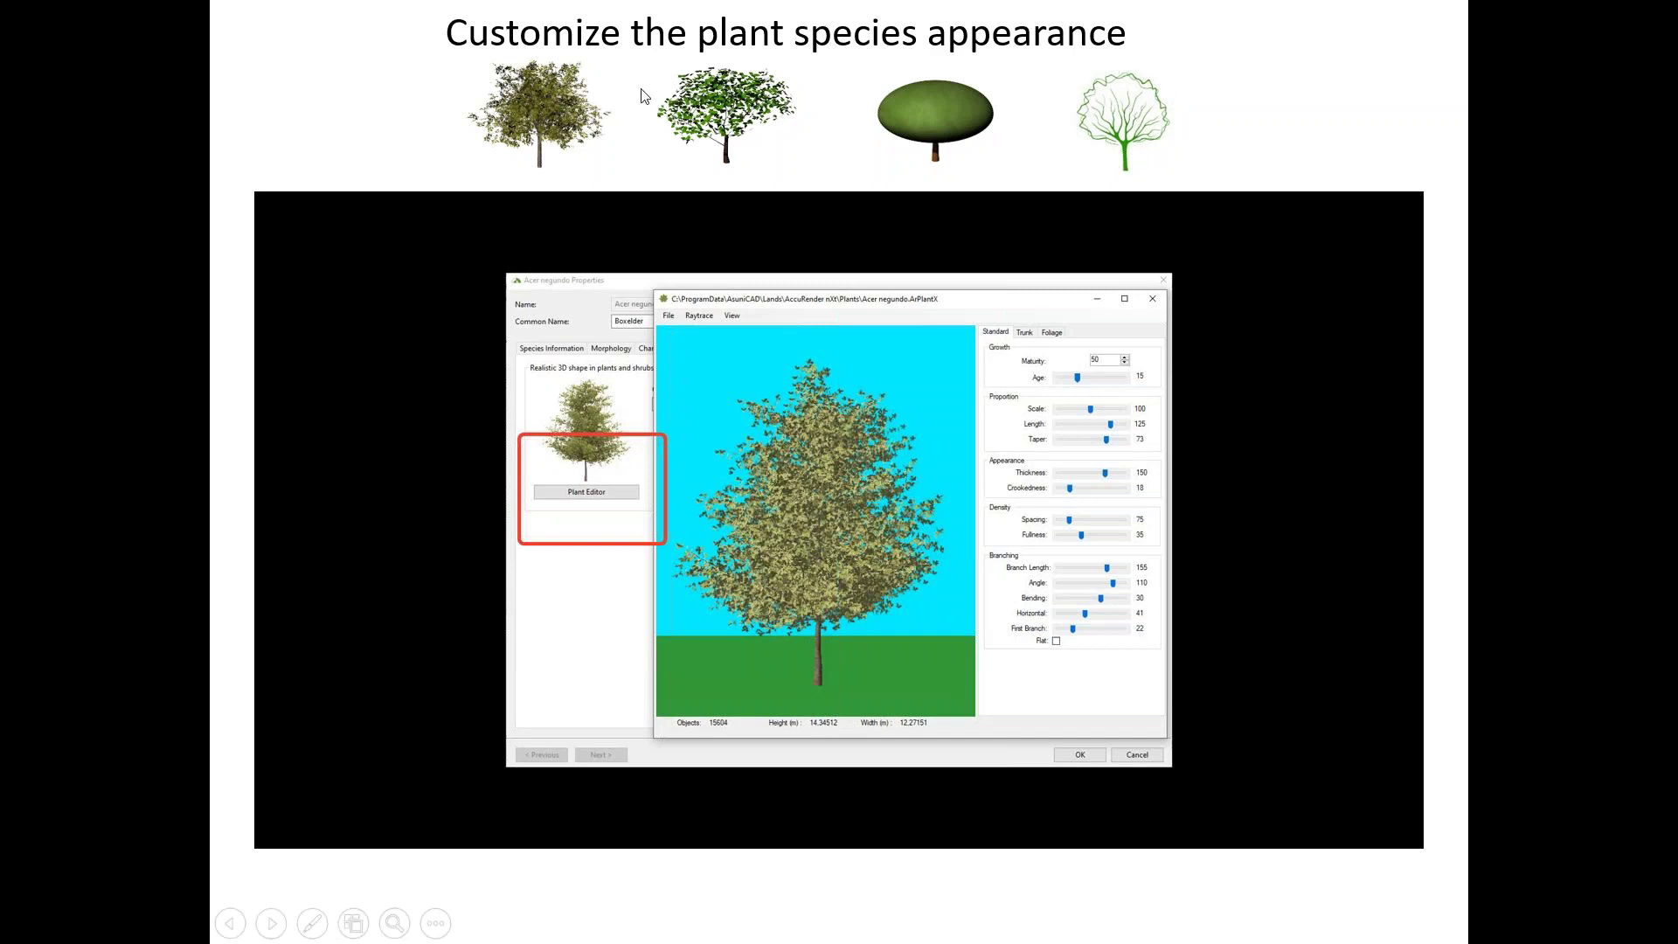
pyautogui.moveTo(291, 802)
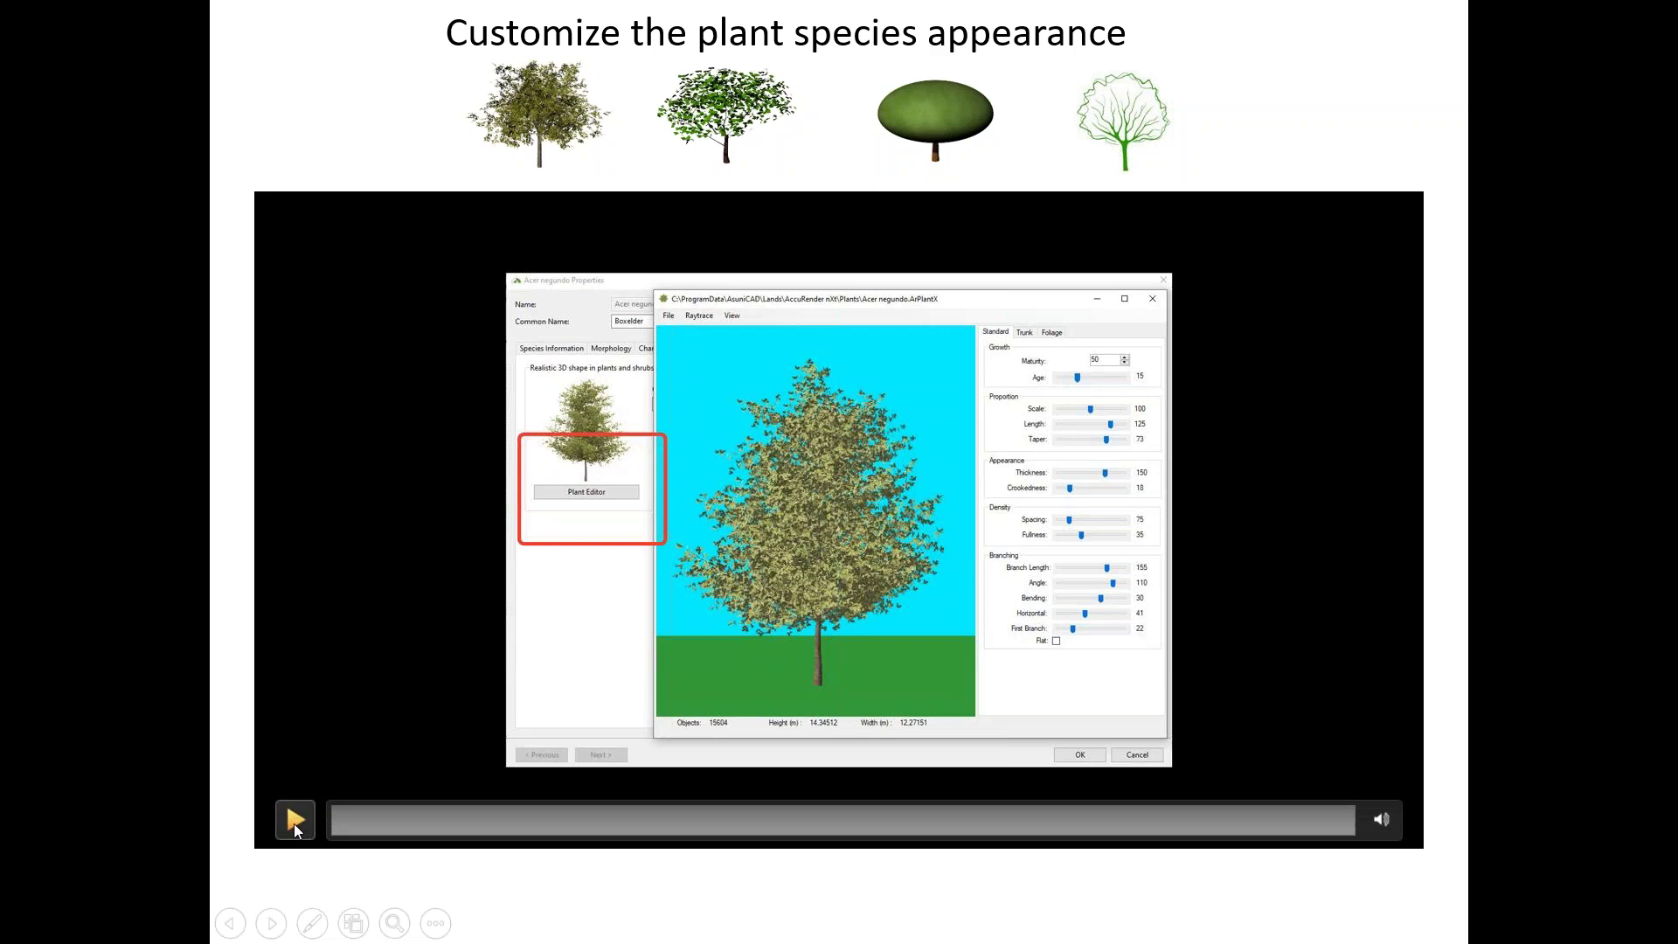
pyautogui.click(295, 820)
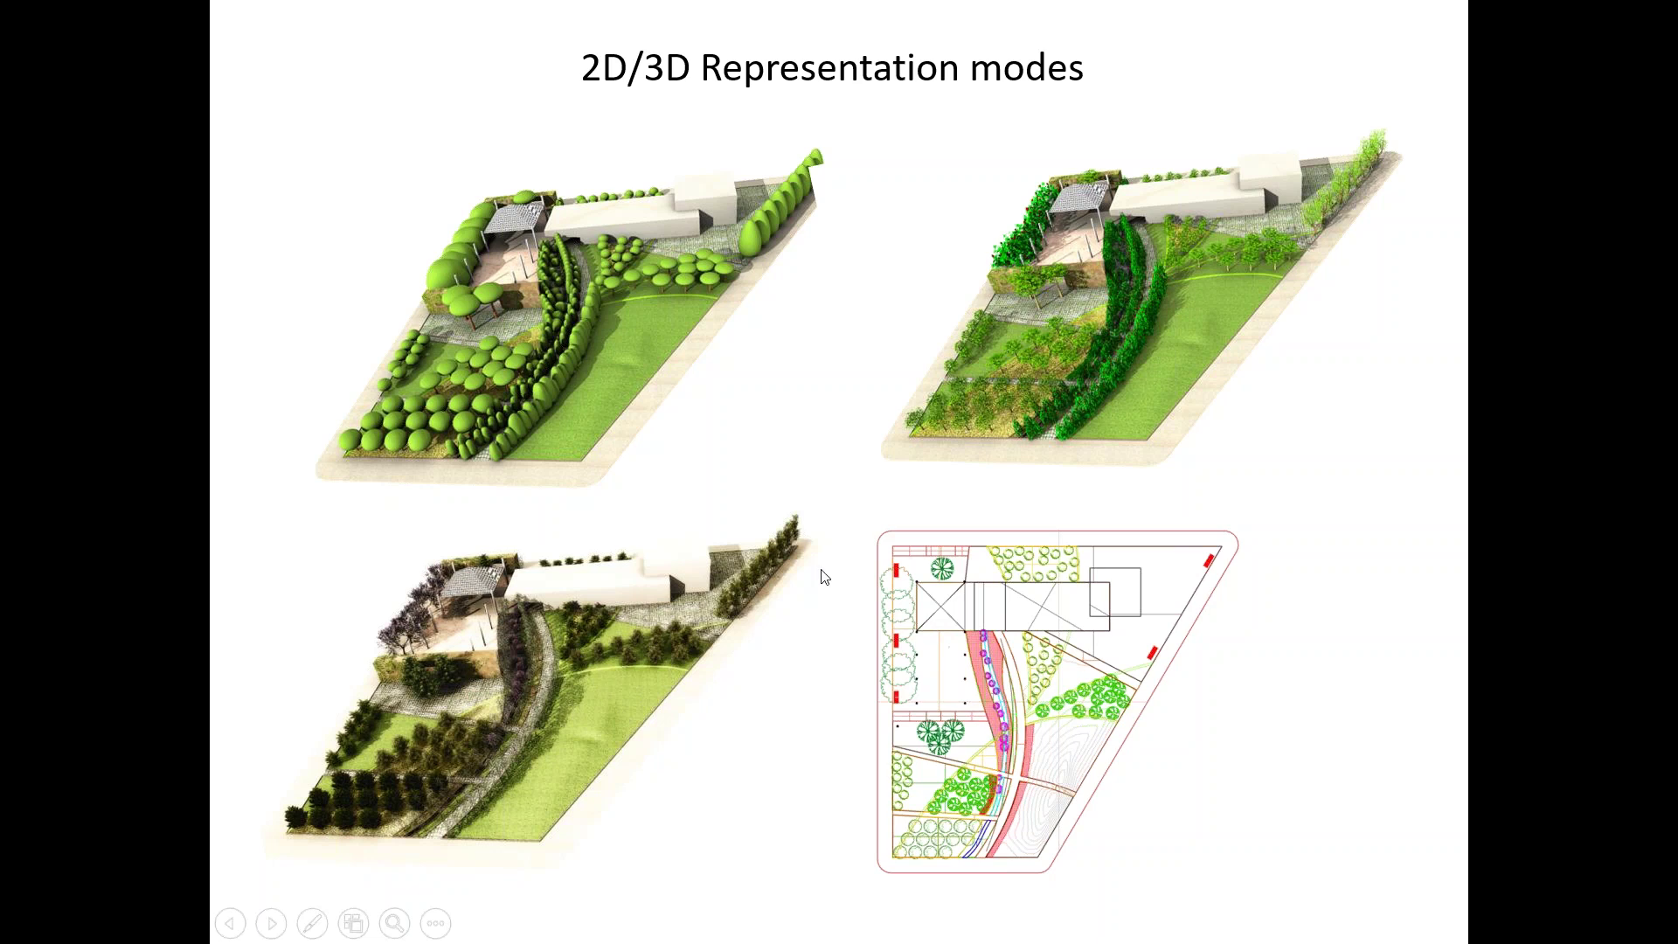
# After the plant editor video, move on to the 2- Powerful terrain modeling tools slide
pyautogui.click(493, 278)
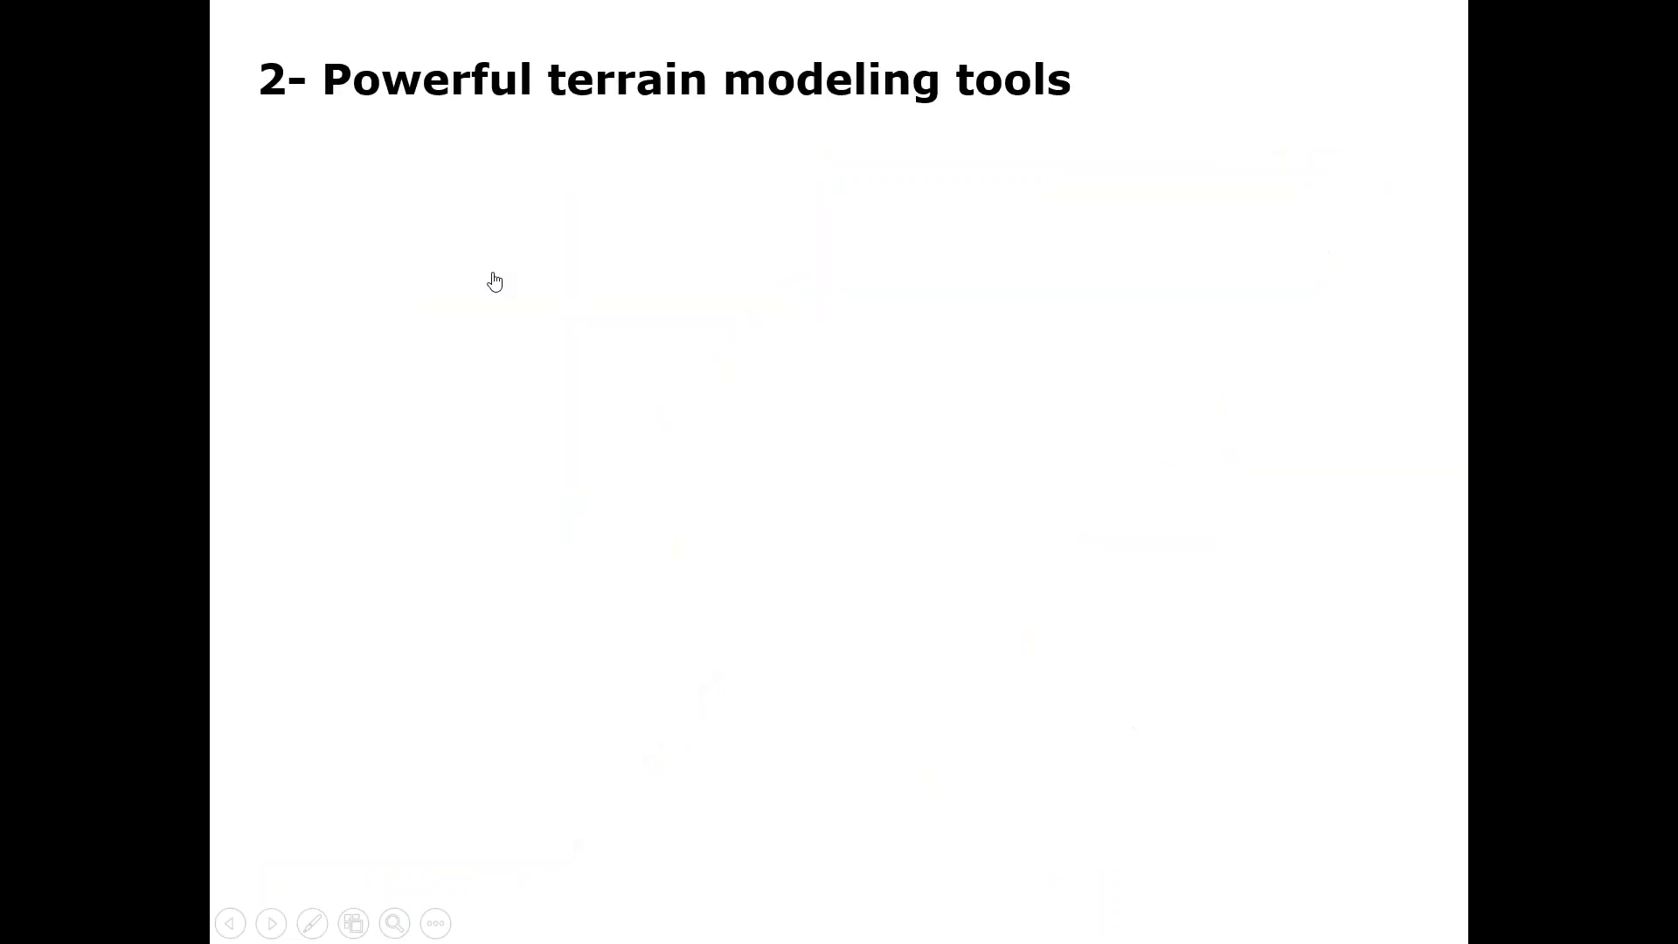
# Watch the Import Terrain demo, then advance to the 3- Dynamic Documentation slide
pyautogui.moveTo(476, 835)
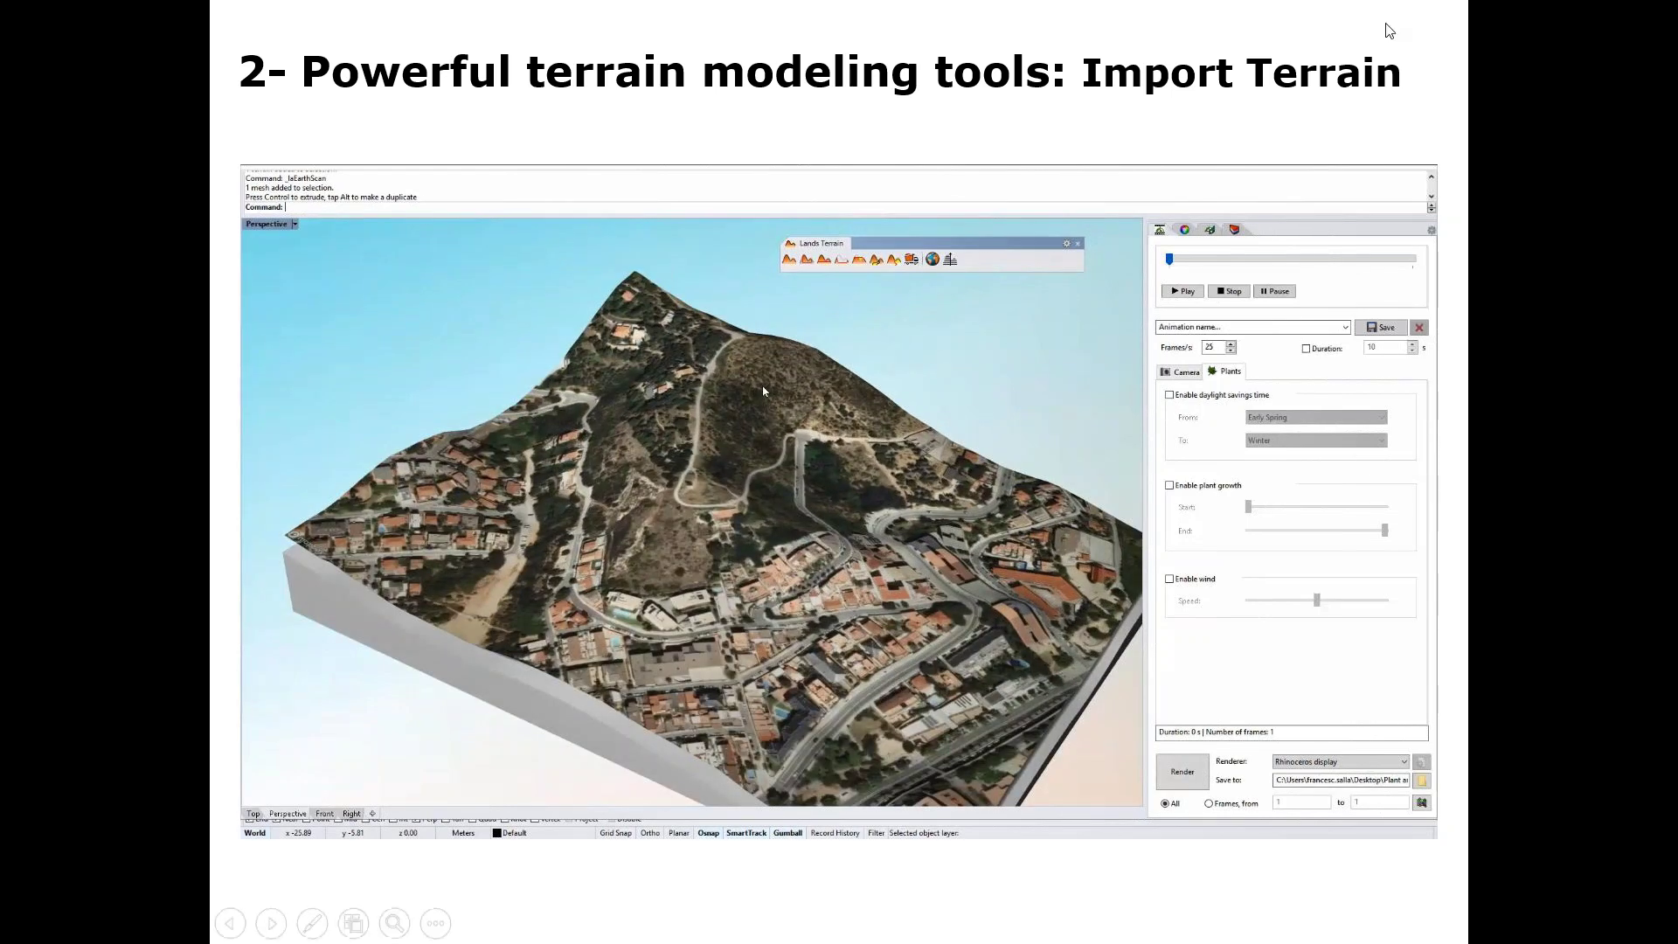
pyautogui.press('Right')
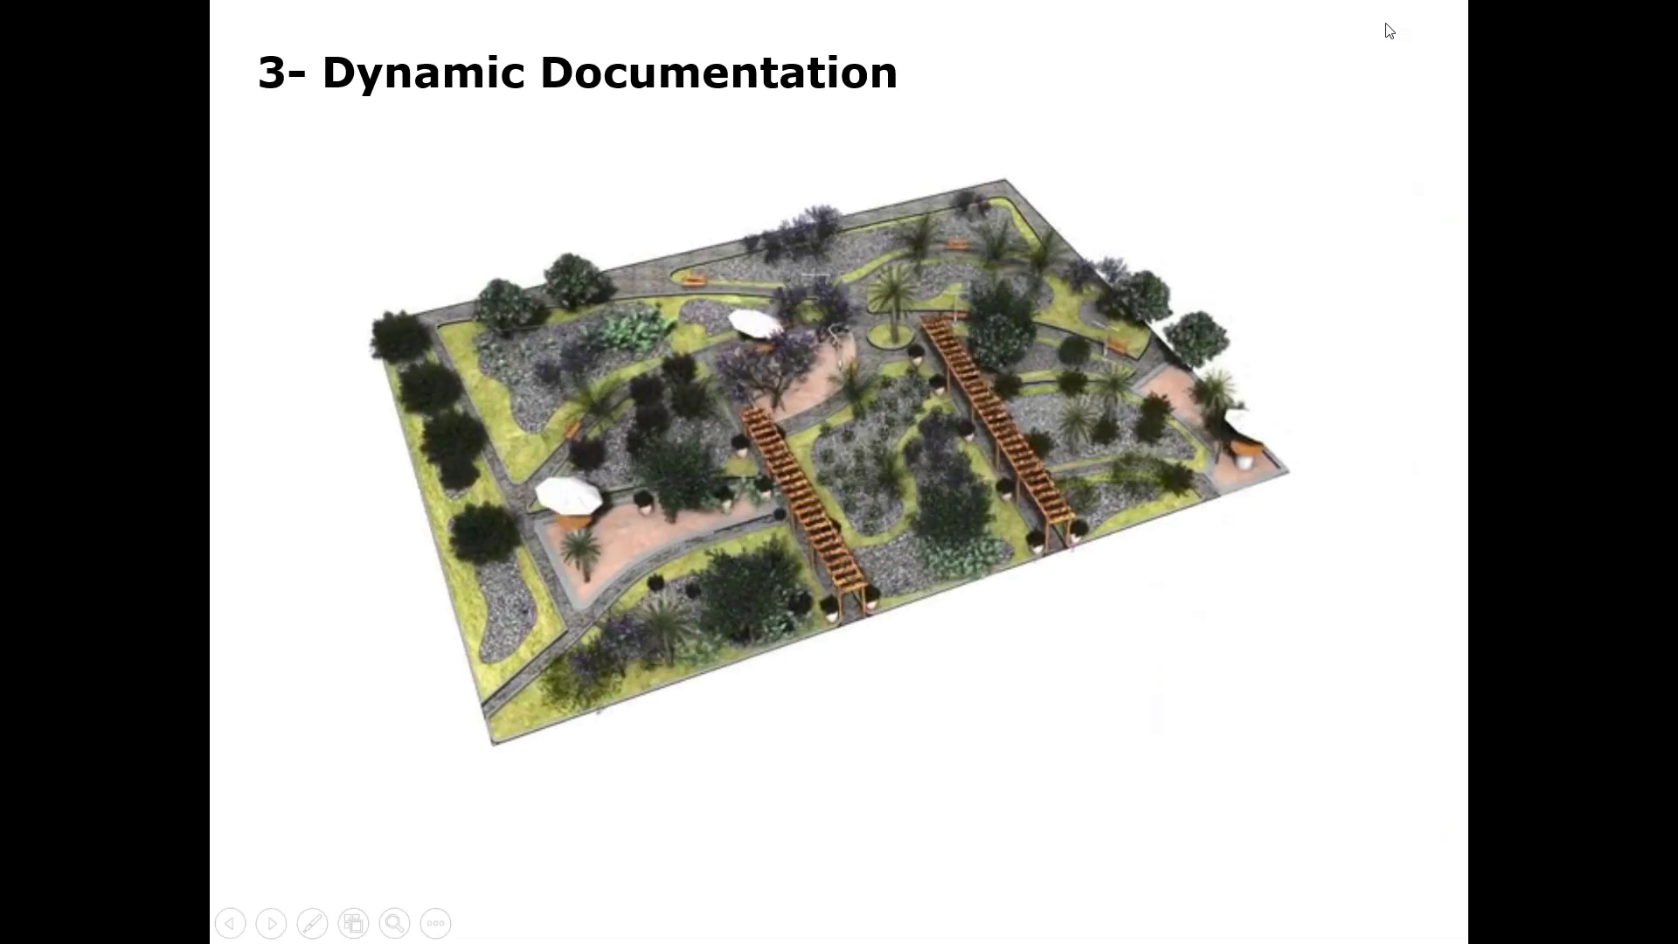
# Move from the Dynamic Documentation slide on to the Irrigation plan slide
pyautogui.moveTo(376, 143)
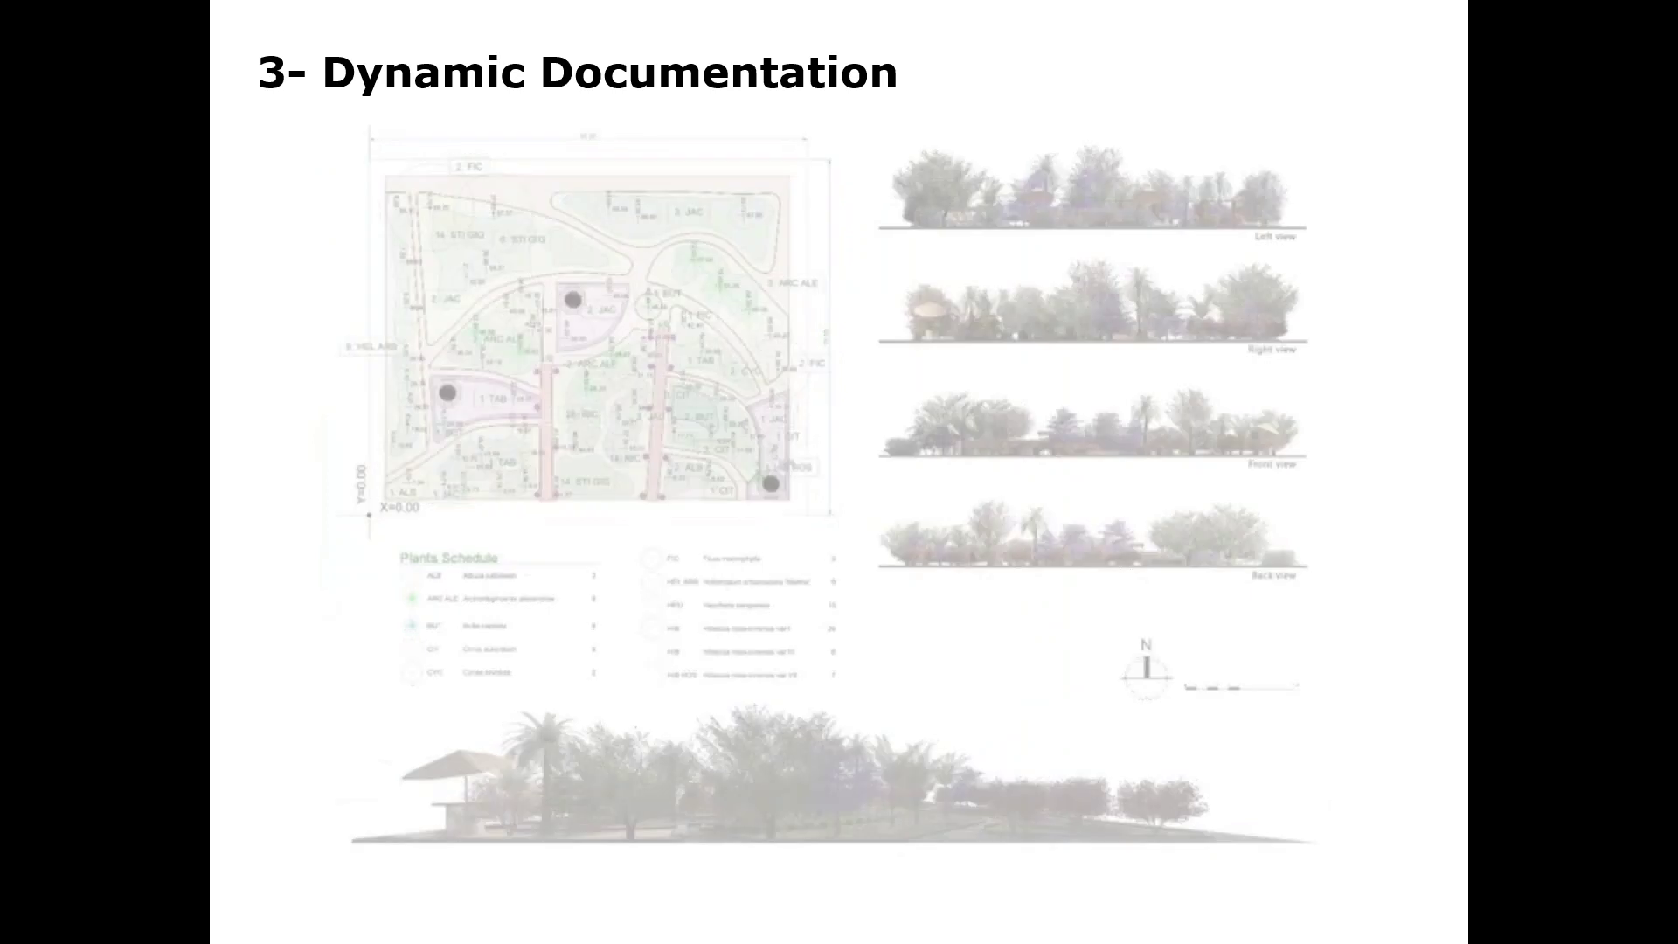
pyautogui.moveTo(594, 166)
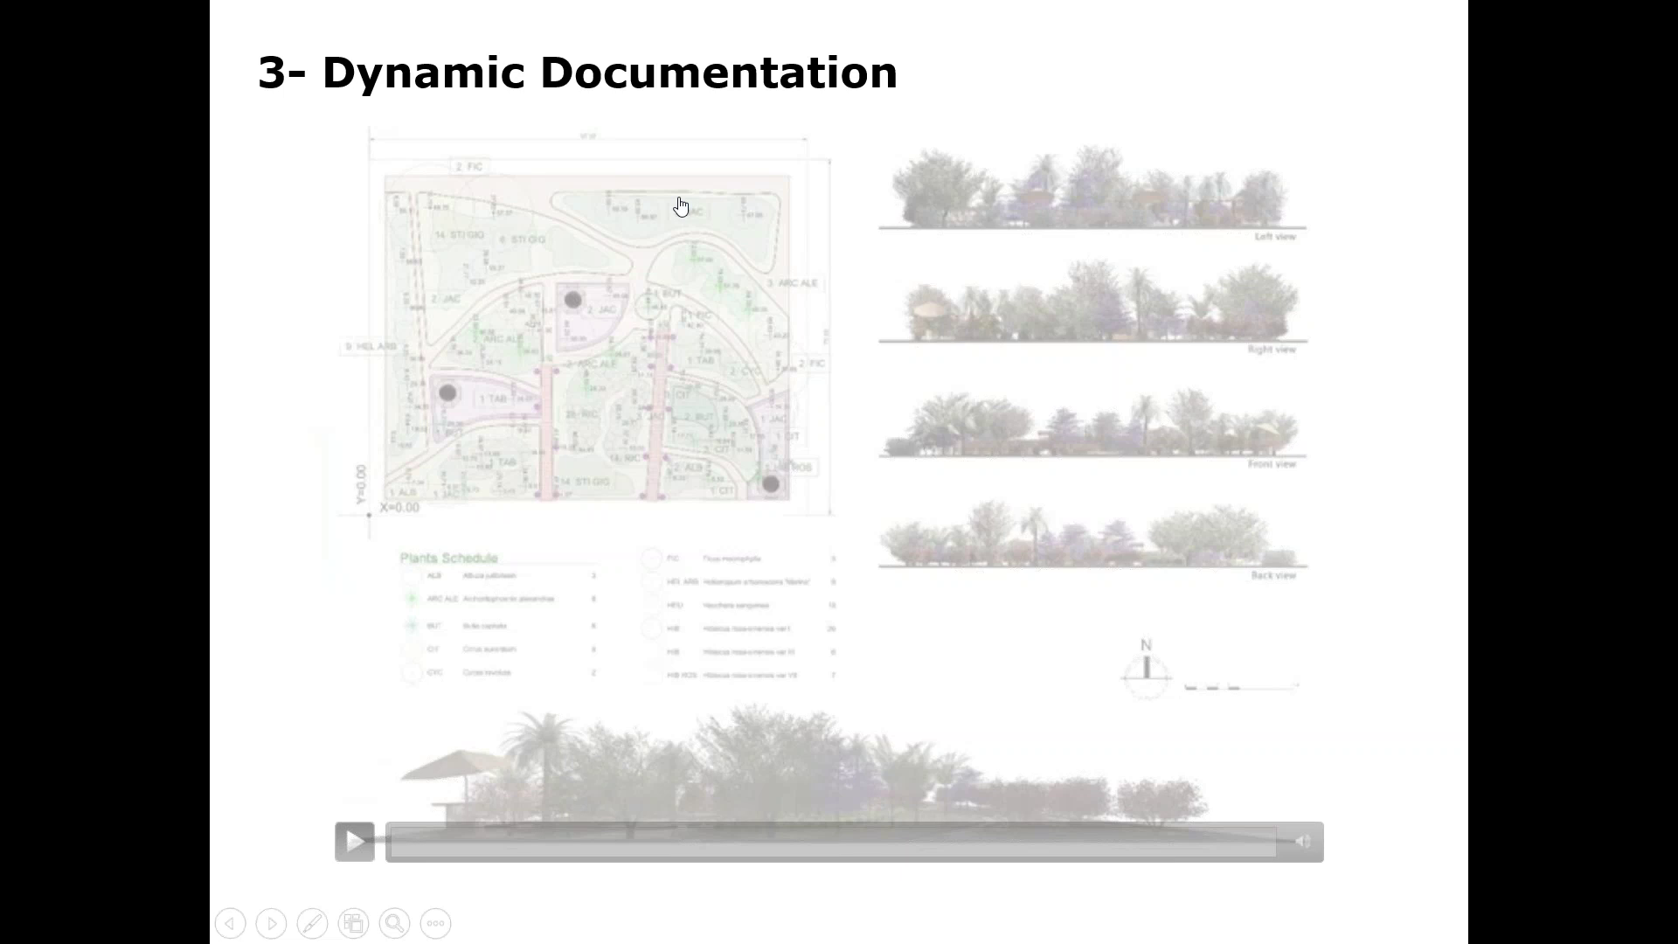
pyautogui.press('Right')
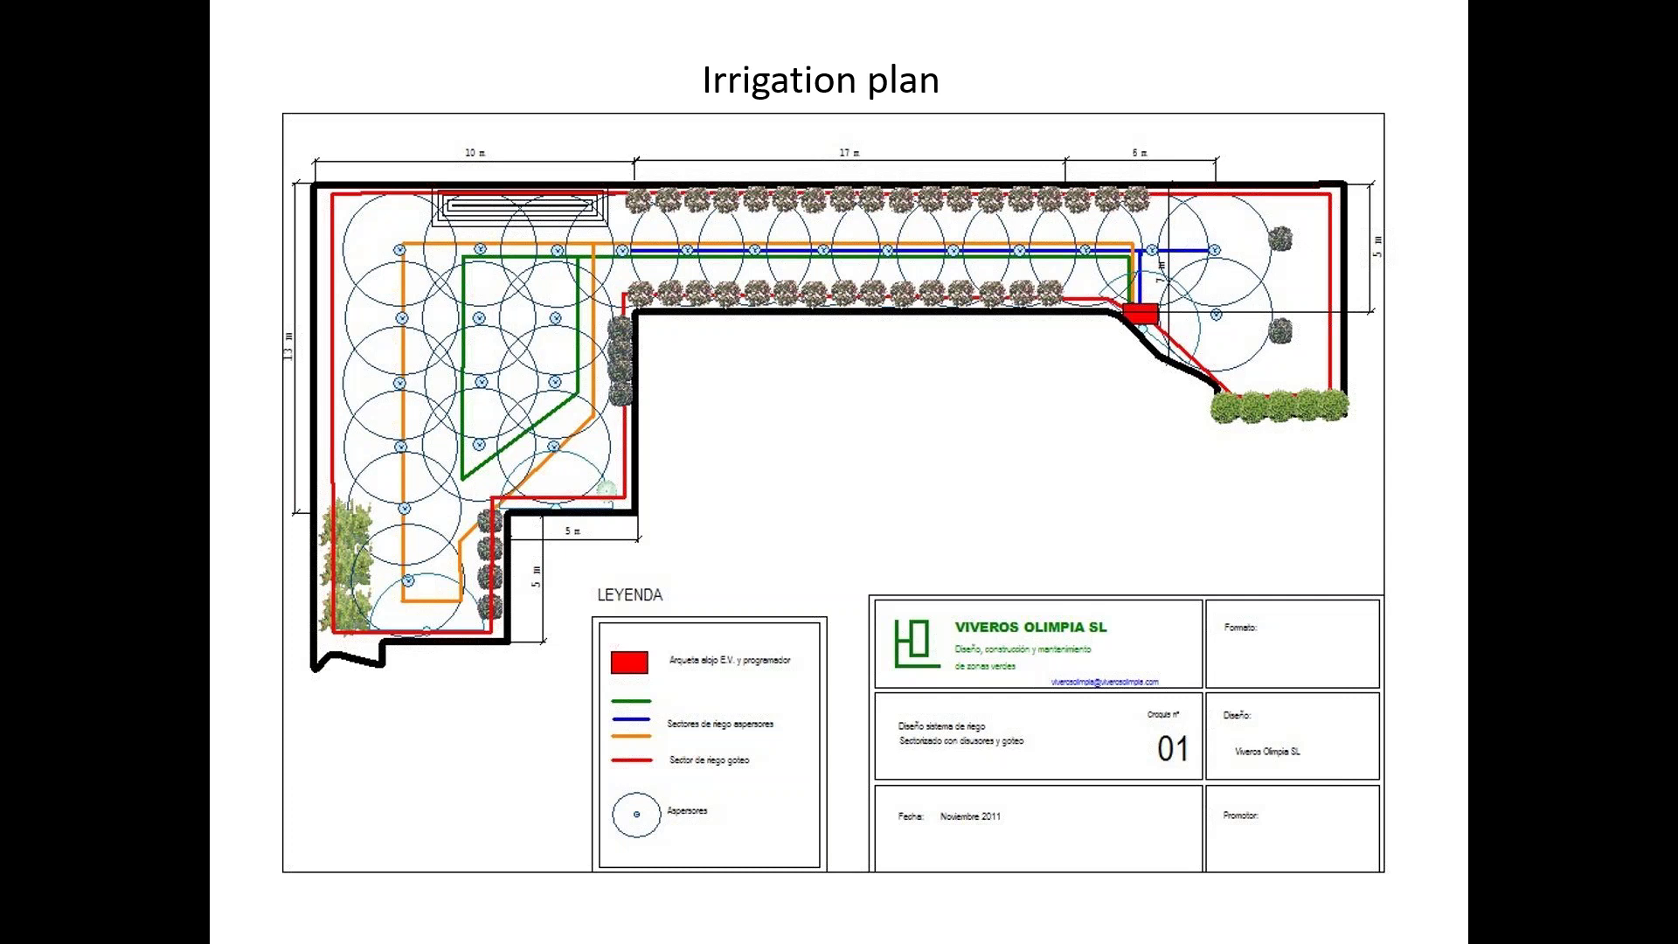
pyautogui.press('Right')
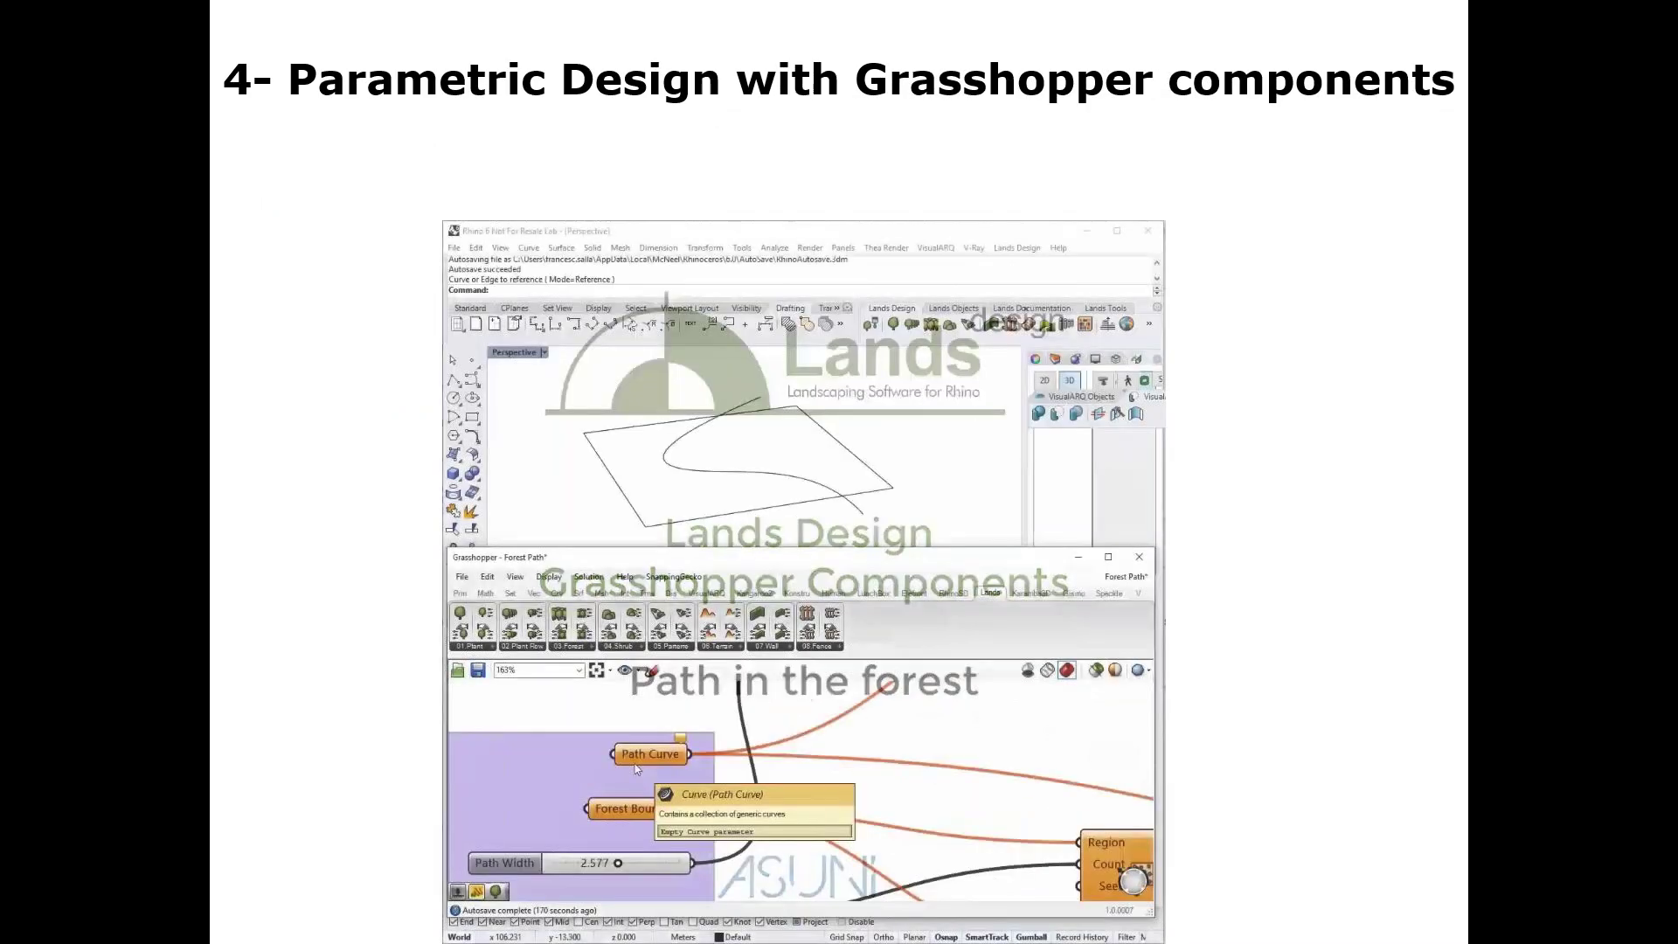
# Pick commands from right-click menus in the Grasshopper forest demo
pyautogui.rightClick(646, 755)
pyautogui.click(690, 839)
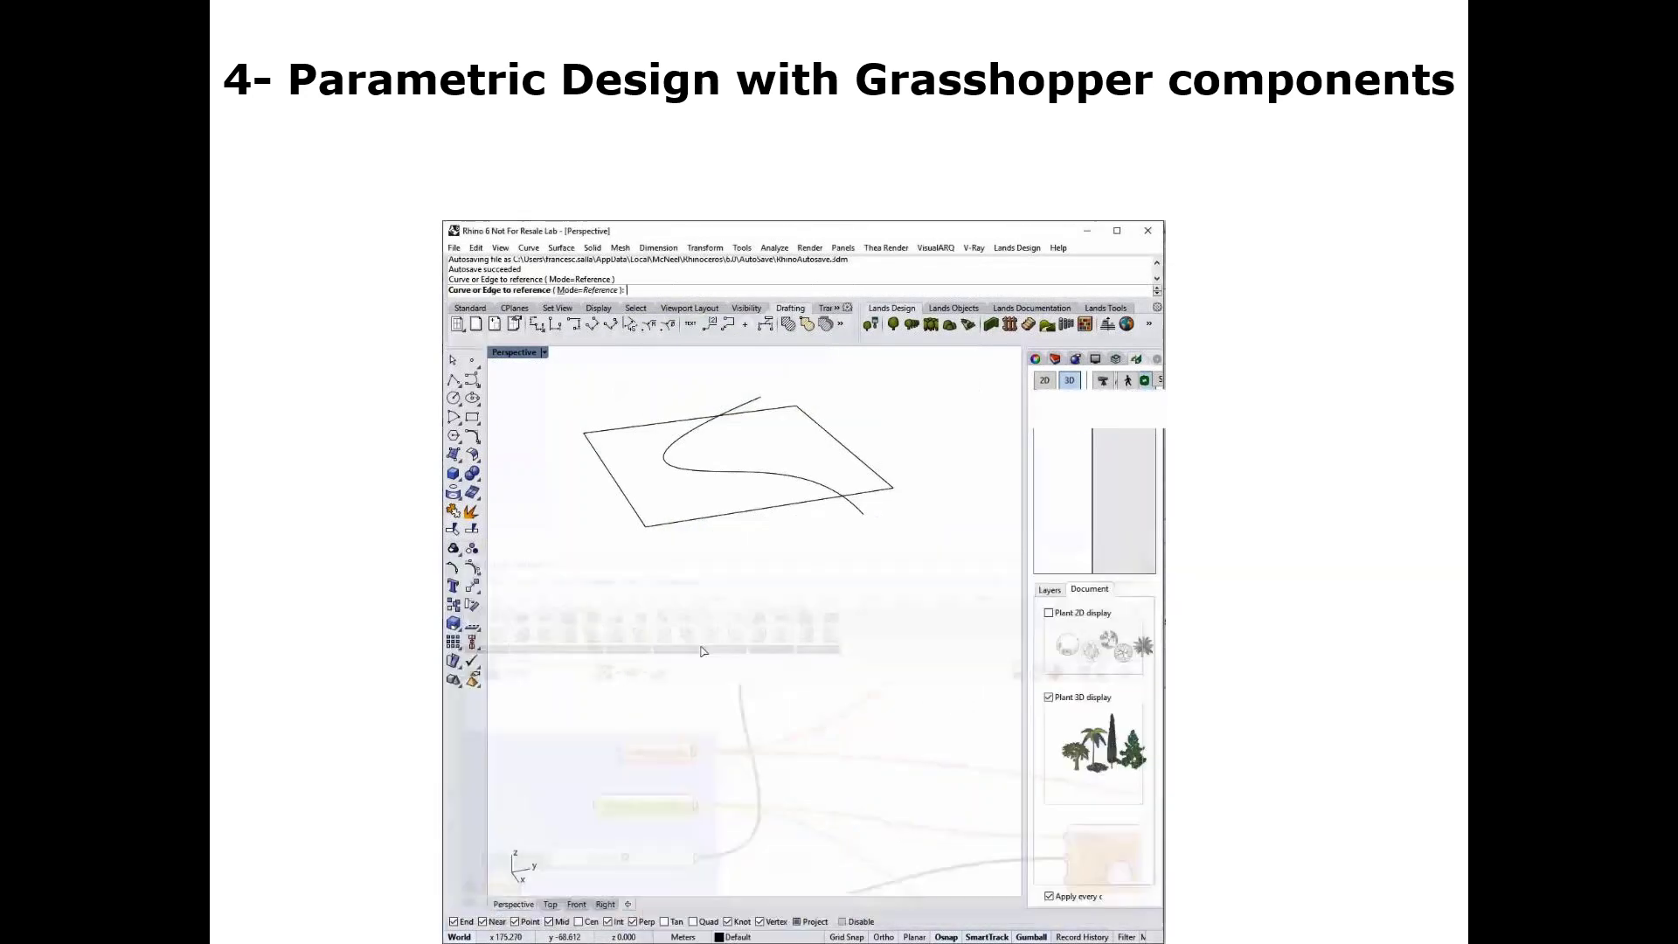
pyautogui.click(715, 531)
pyautogui.rightClick(636, 755)
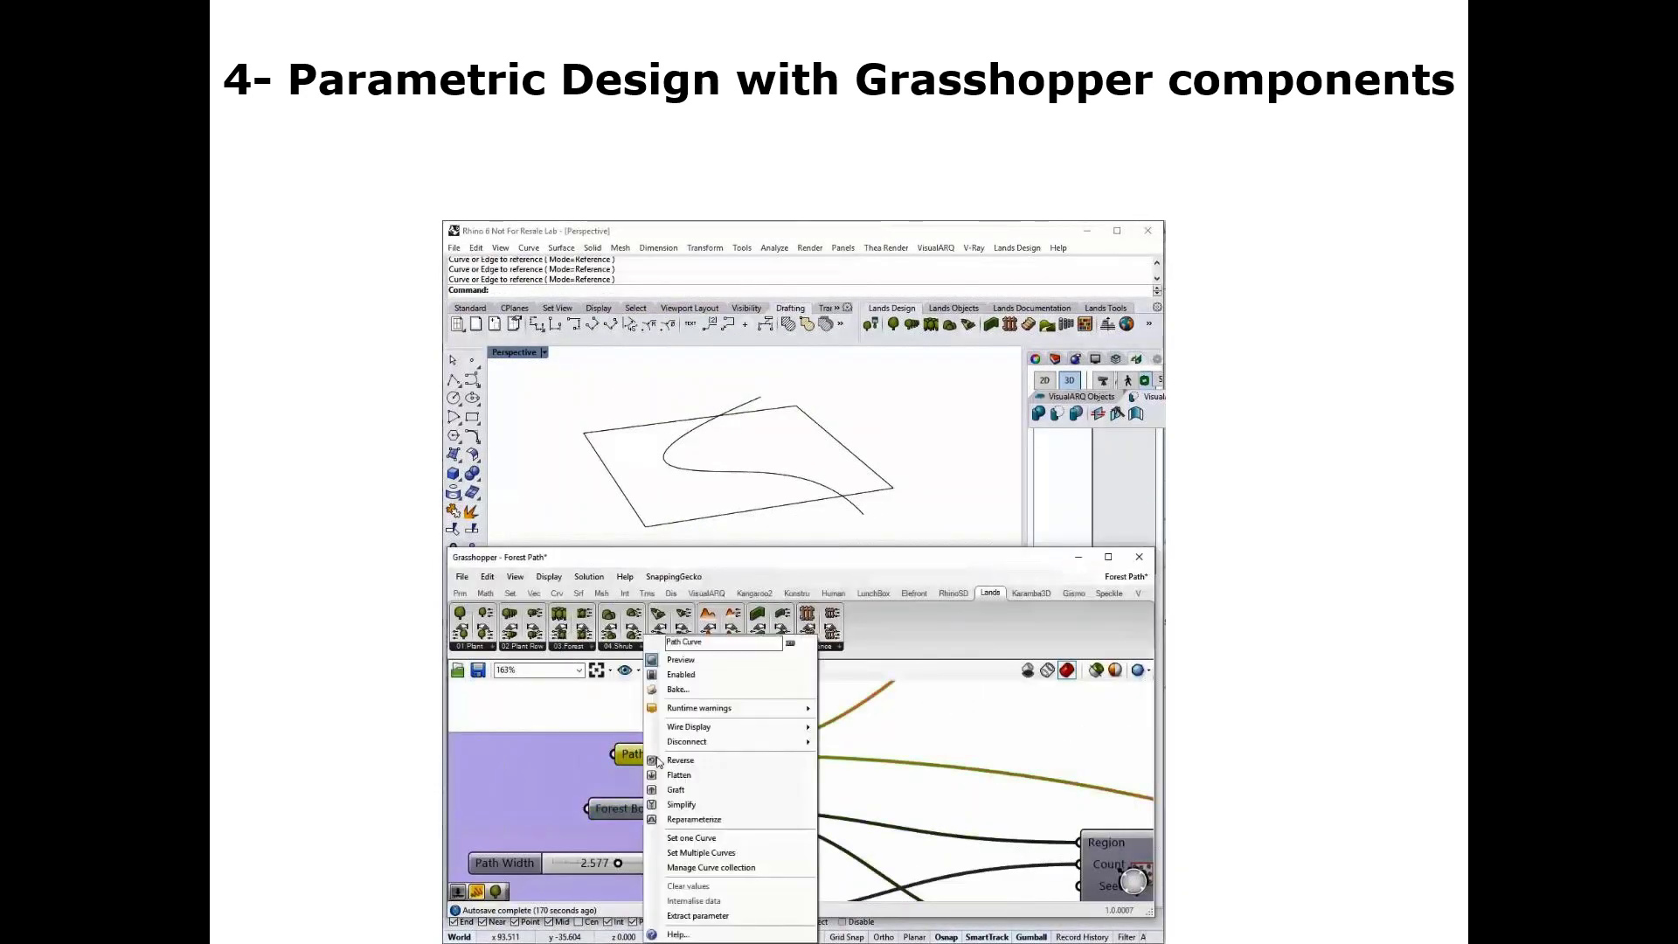
pyautogui.click(690, 837)
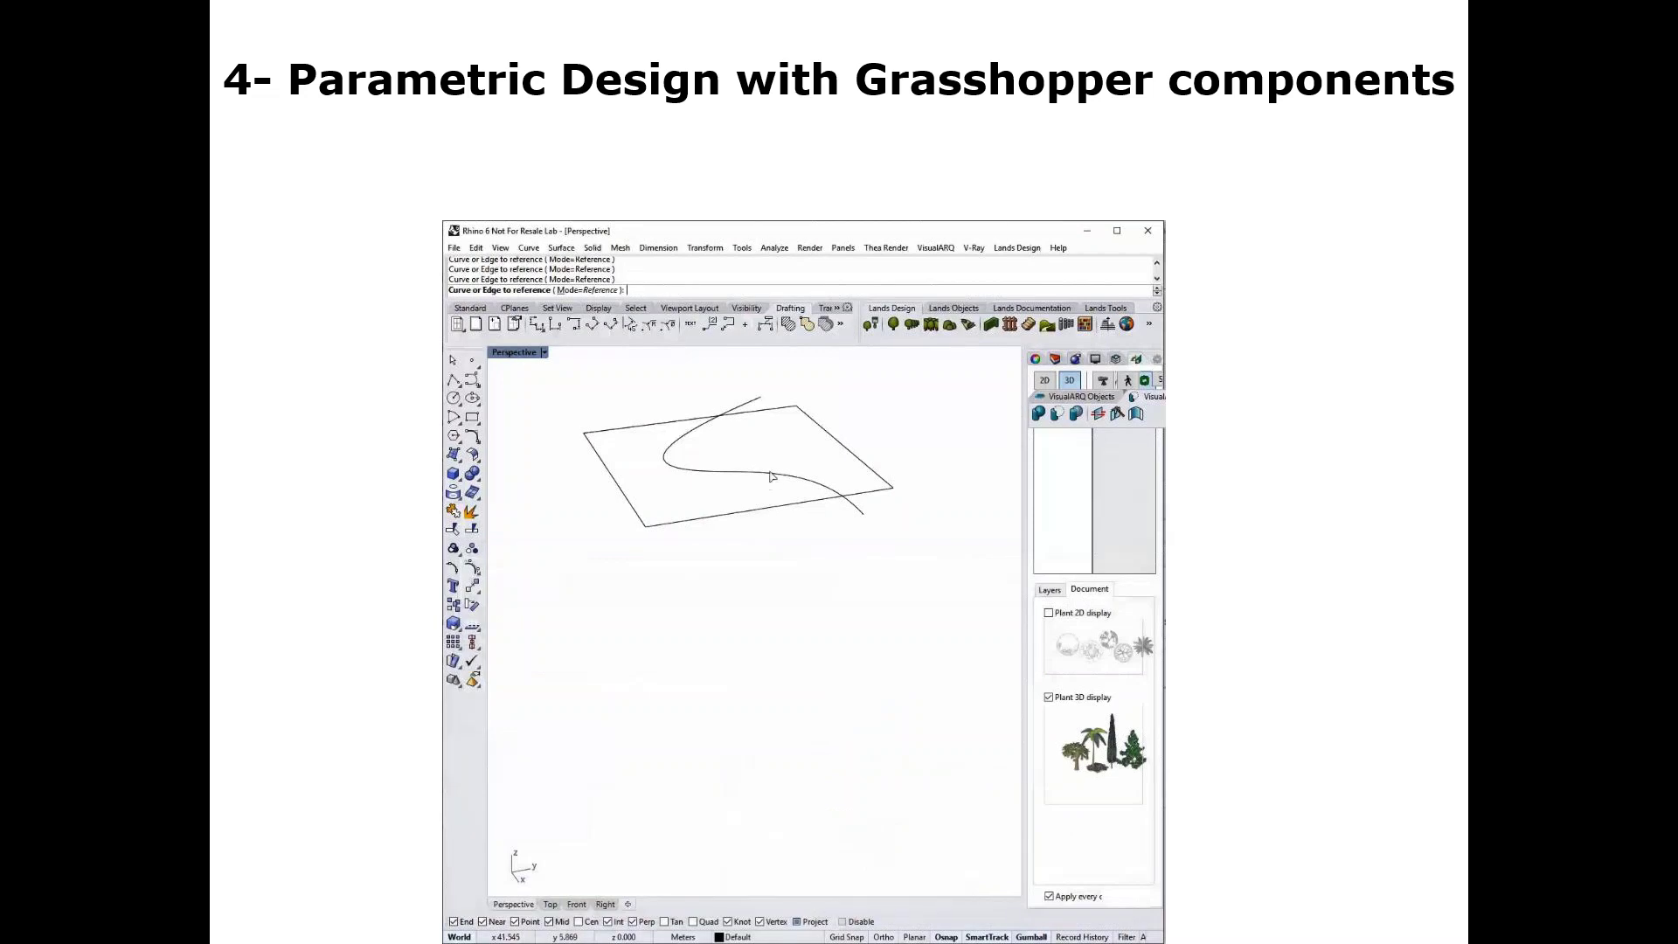
pyautogui.click(771, 482)
# Adjust the demo view and apply another context-menu command until red trees flank the path
pyautogui.scroll(-5, 846, 785)
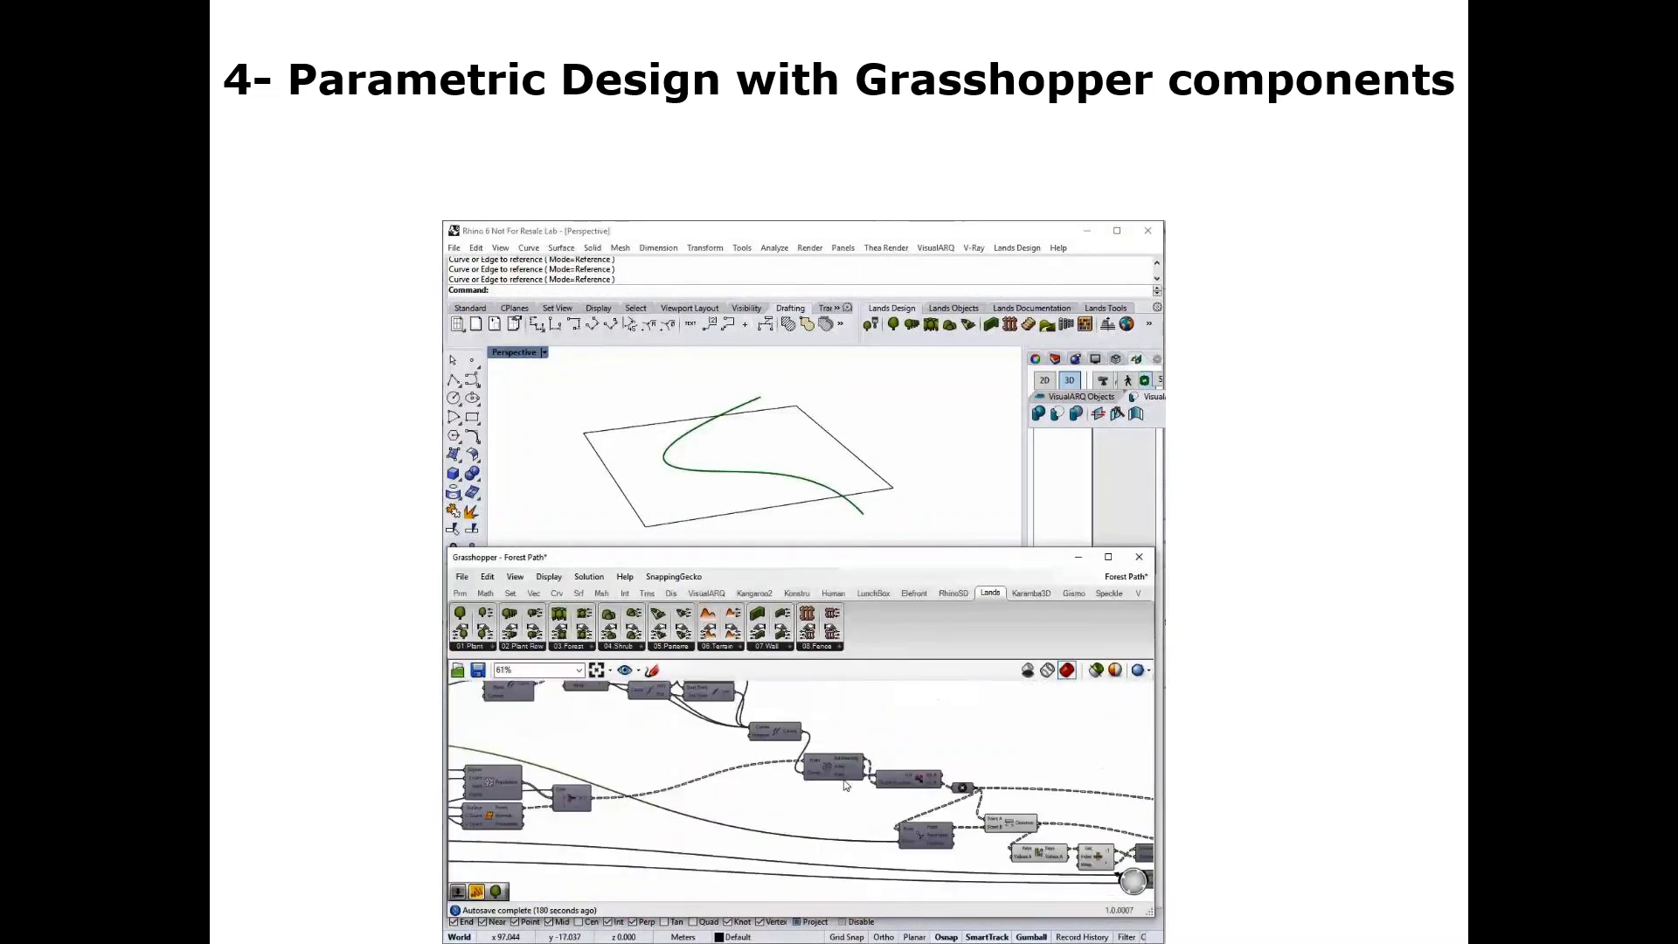
pyautogui.moveTo(845, 785); pyautogui.dragTo(626, 781, button='right')
pyautogui.scroll(4, 690, 758)
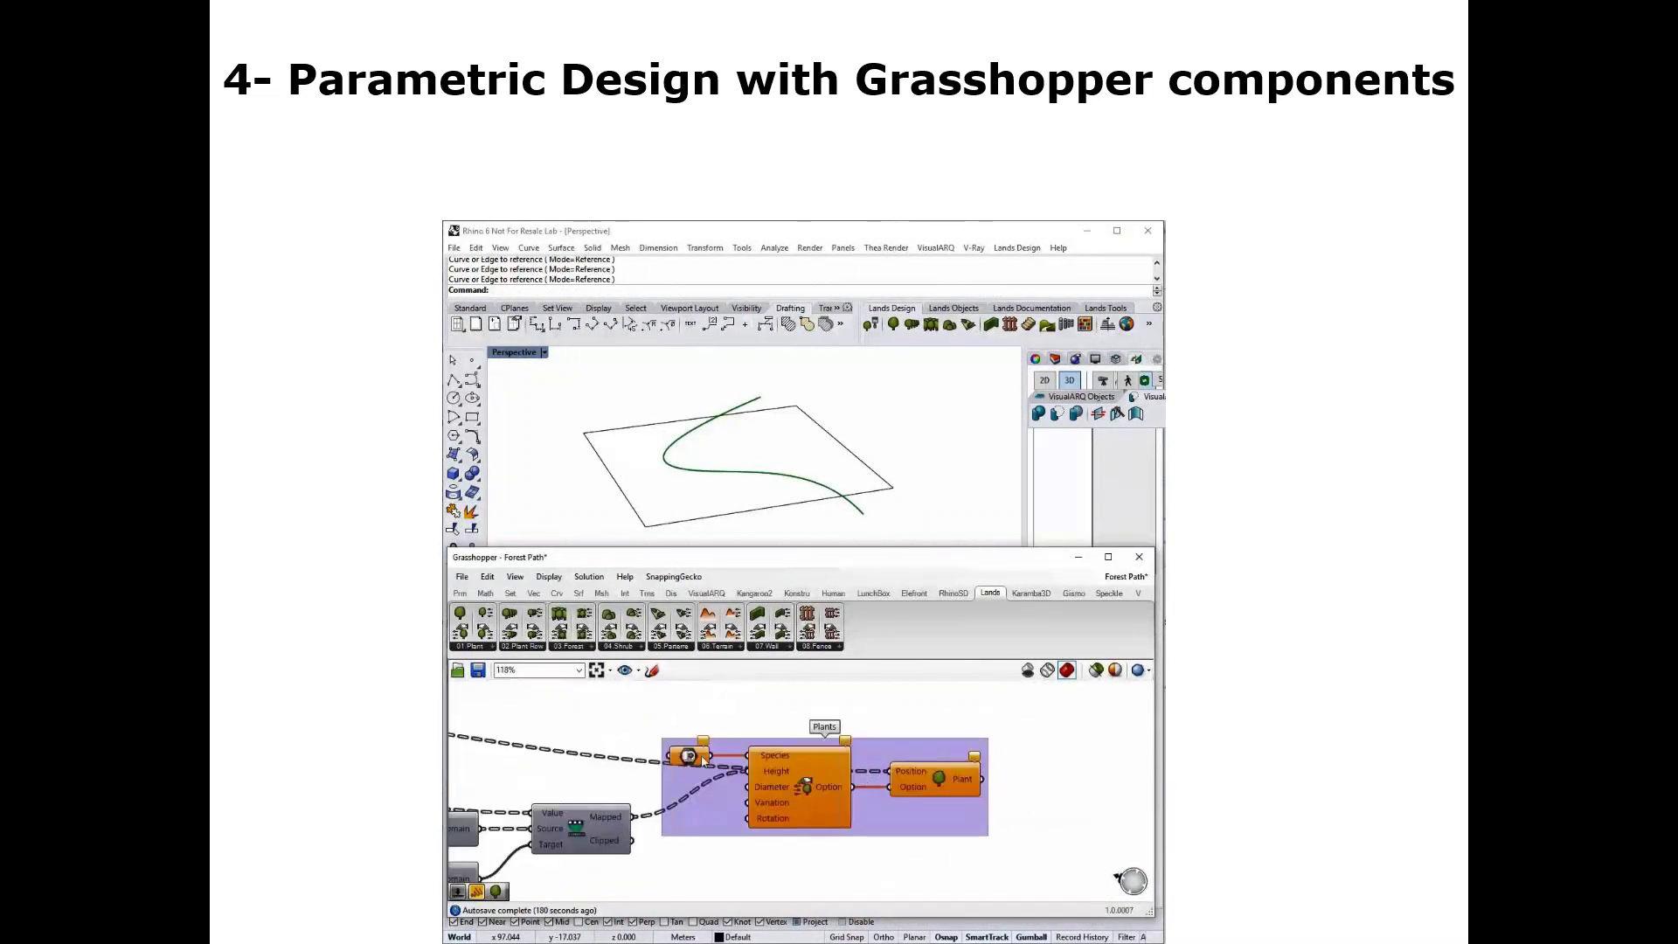
pyautogui.rightClick(690, 759)
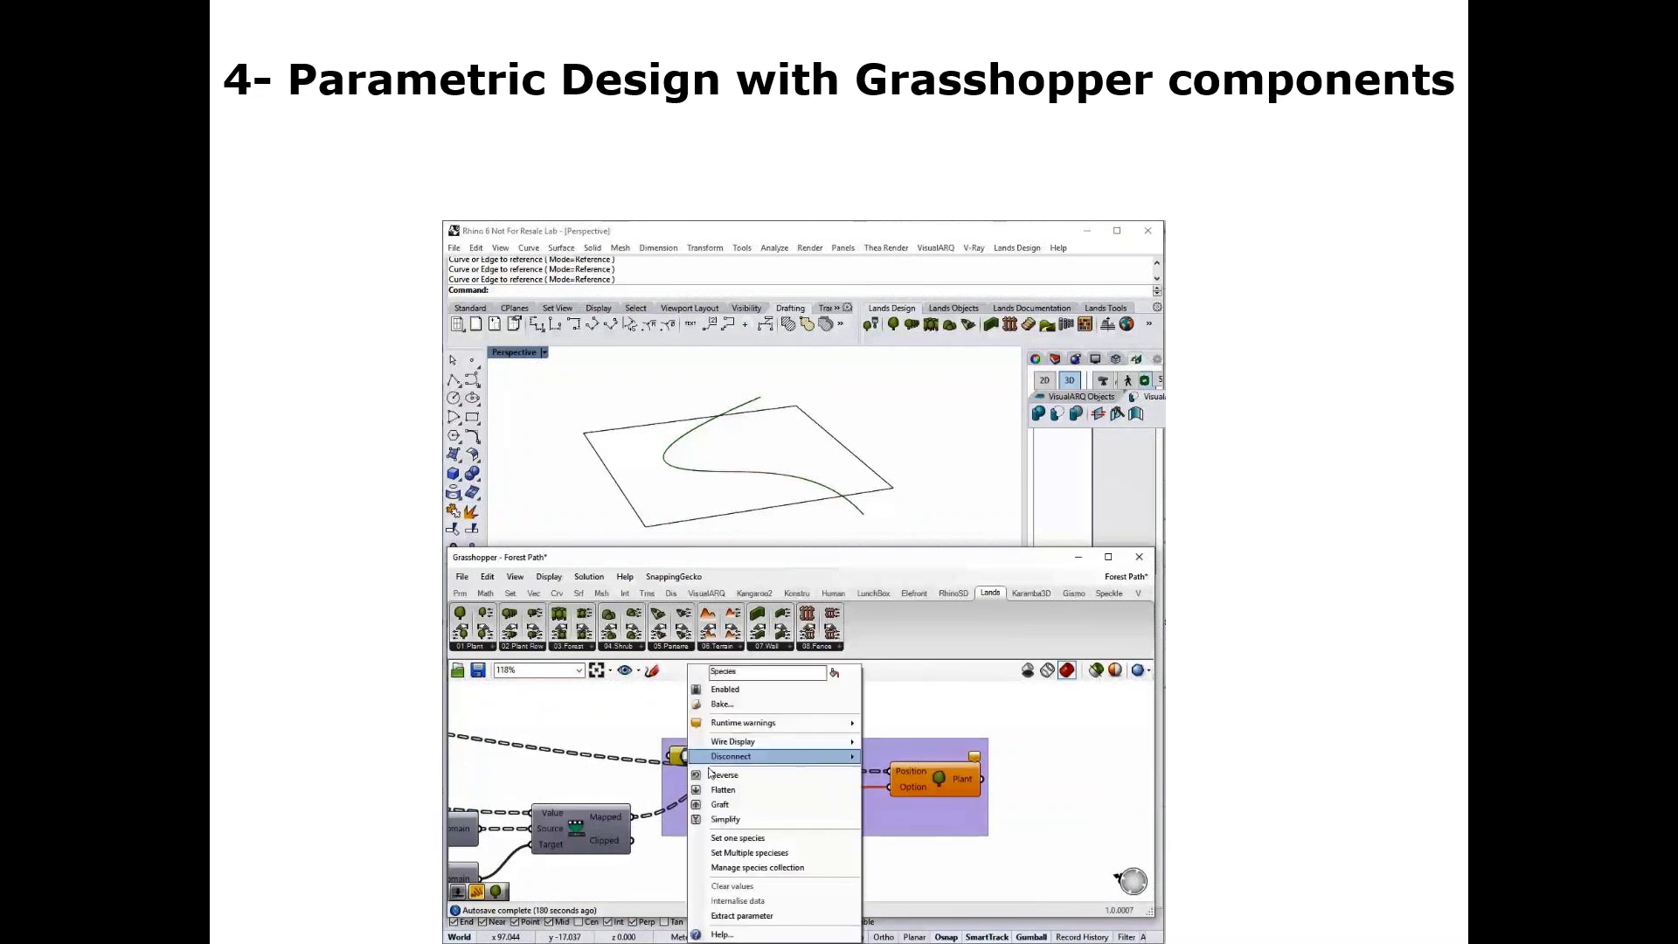
pyautogui.click(738, 838)
pyautogui.click(703, 547)
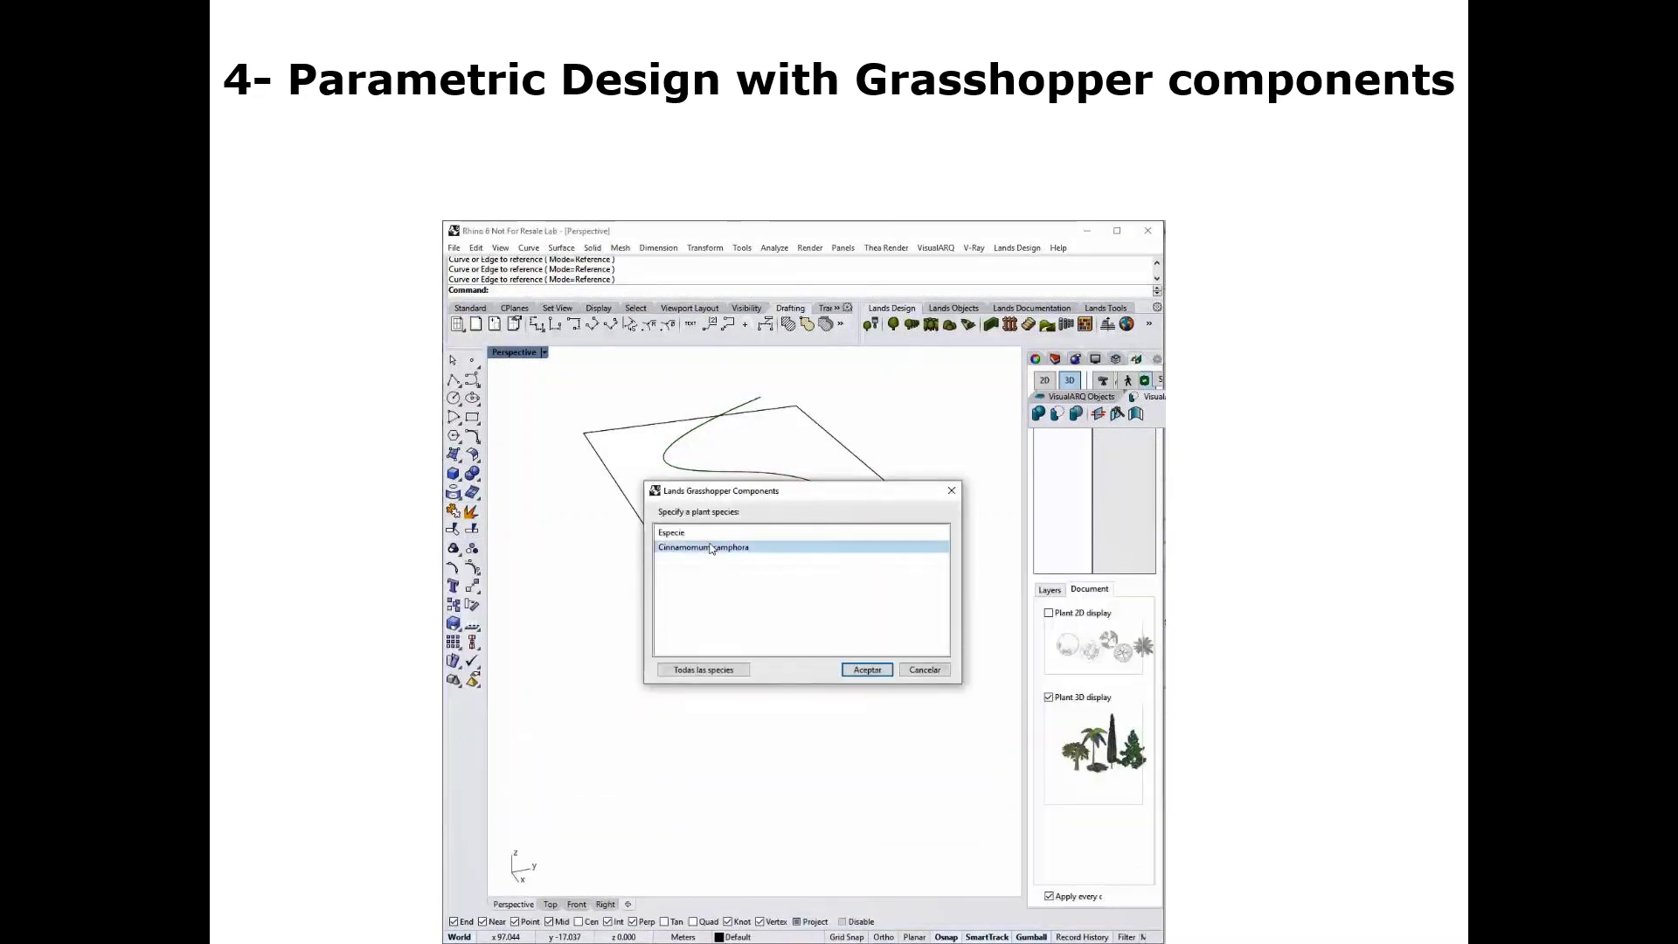
pyautogui.click(865, 669)
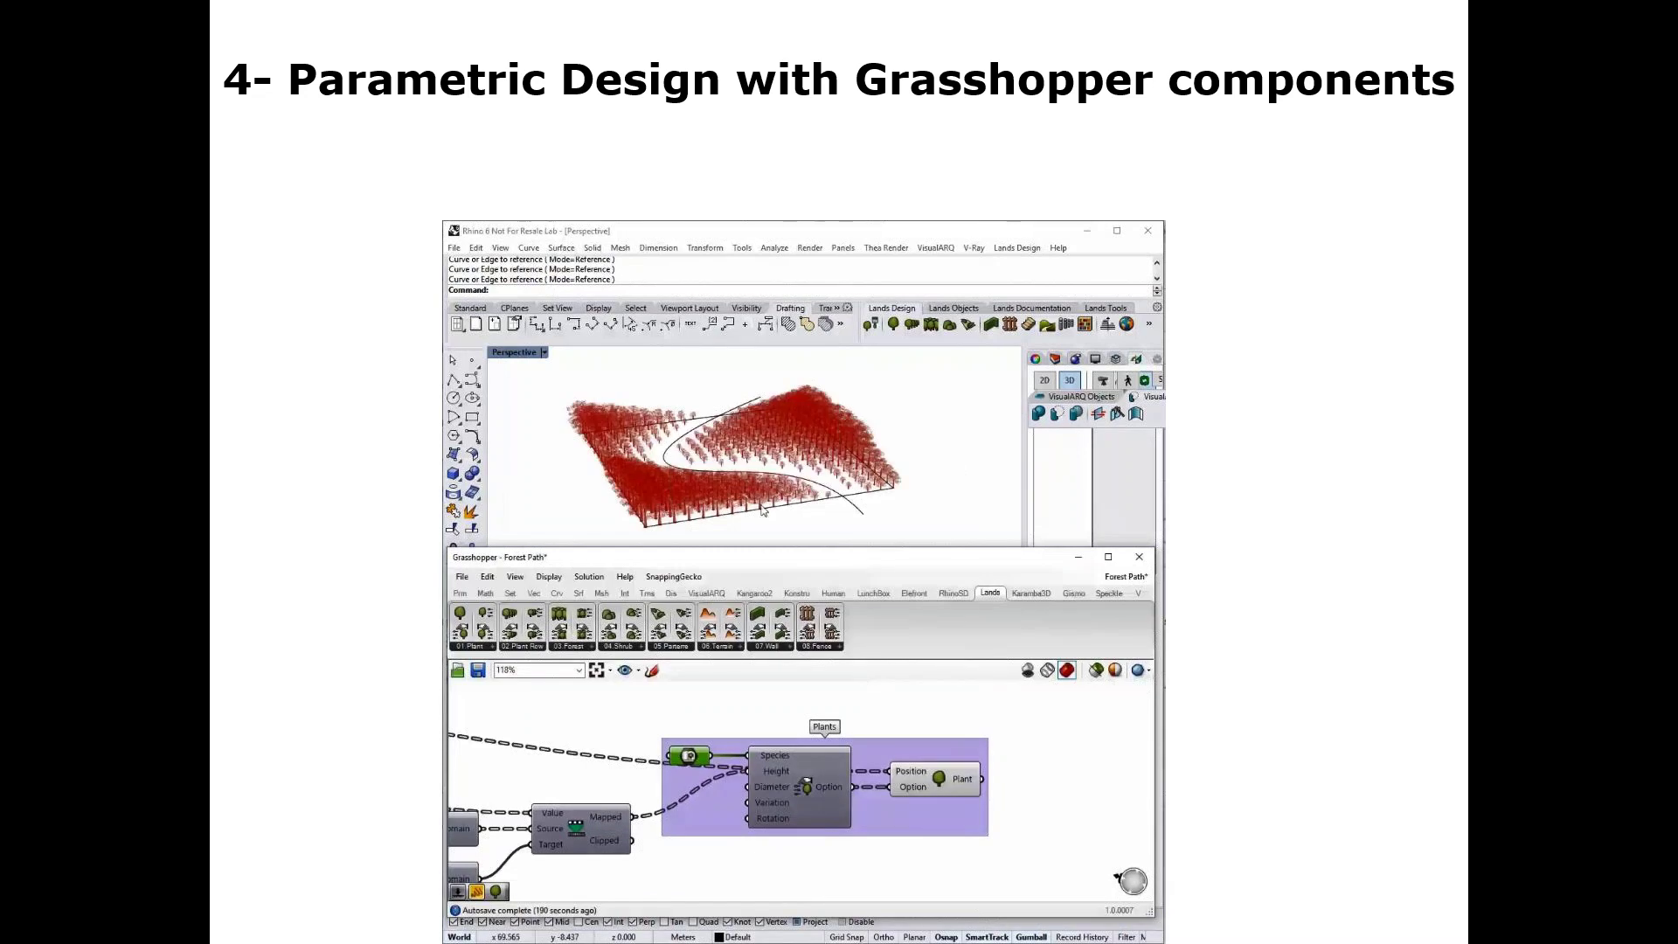
pyautogui.scroll(5, 756, 459)
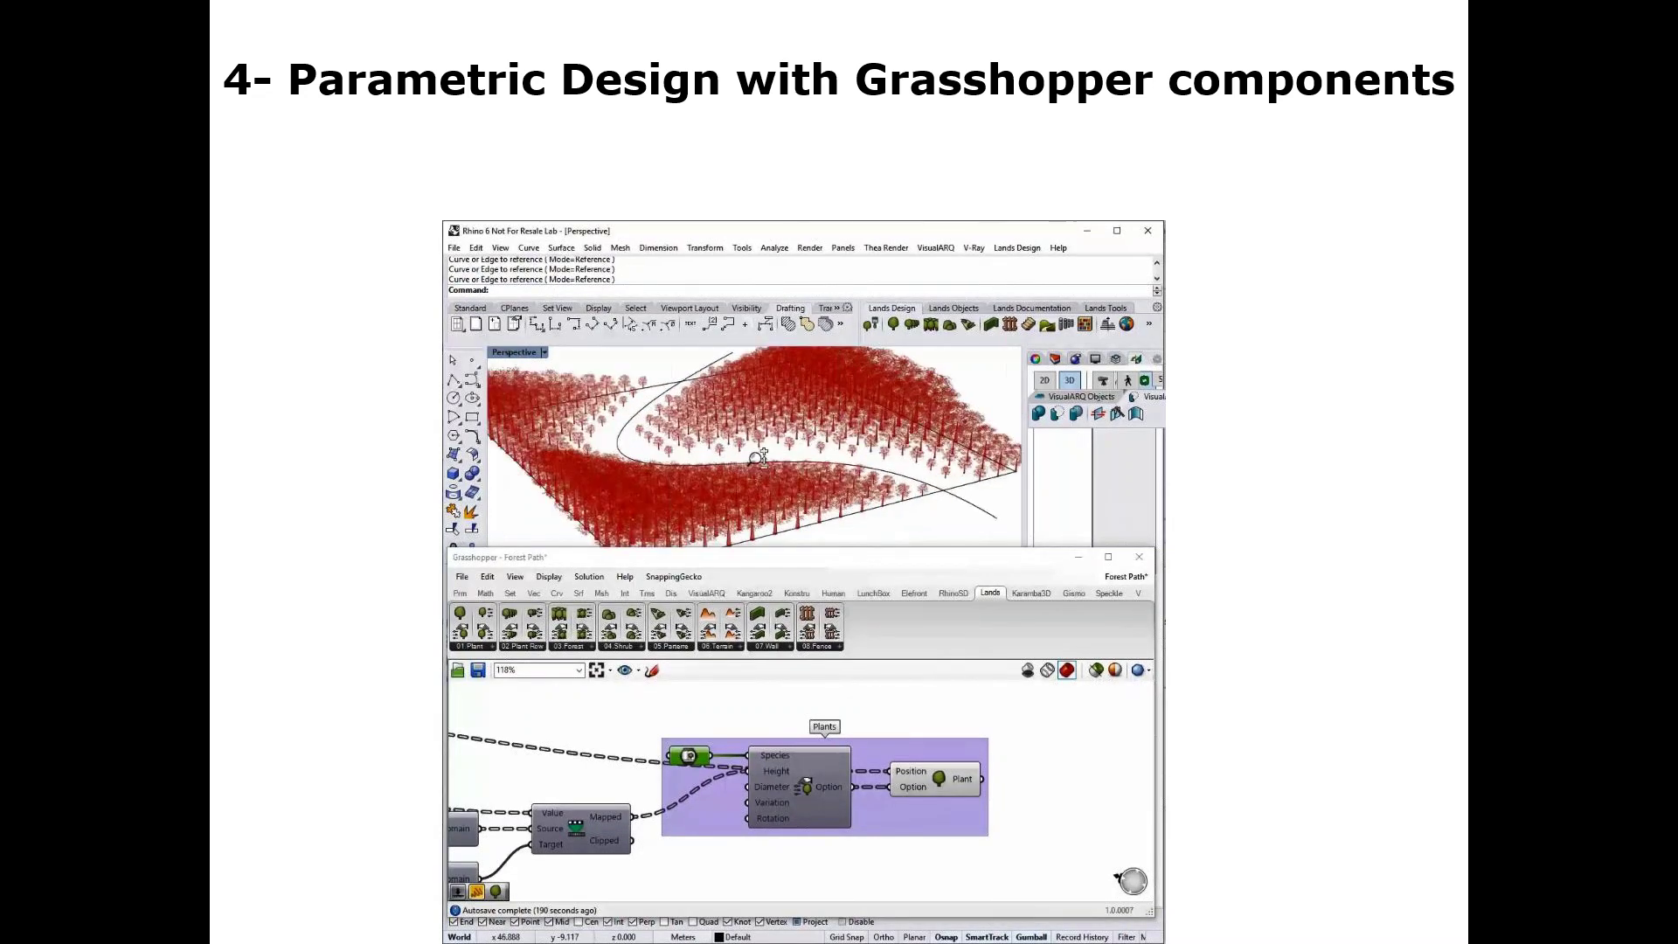
# Select the demo's path curve and zoom in on the forest parameter sliders
pyautogui.scroll(-3, 757, 456)
pyautogui.moveTo(860, 513); pyautogui.dragTo(954, 496)
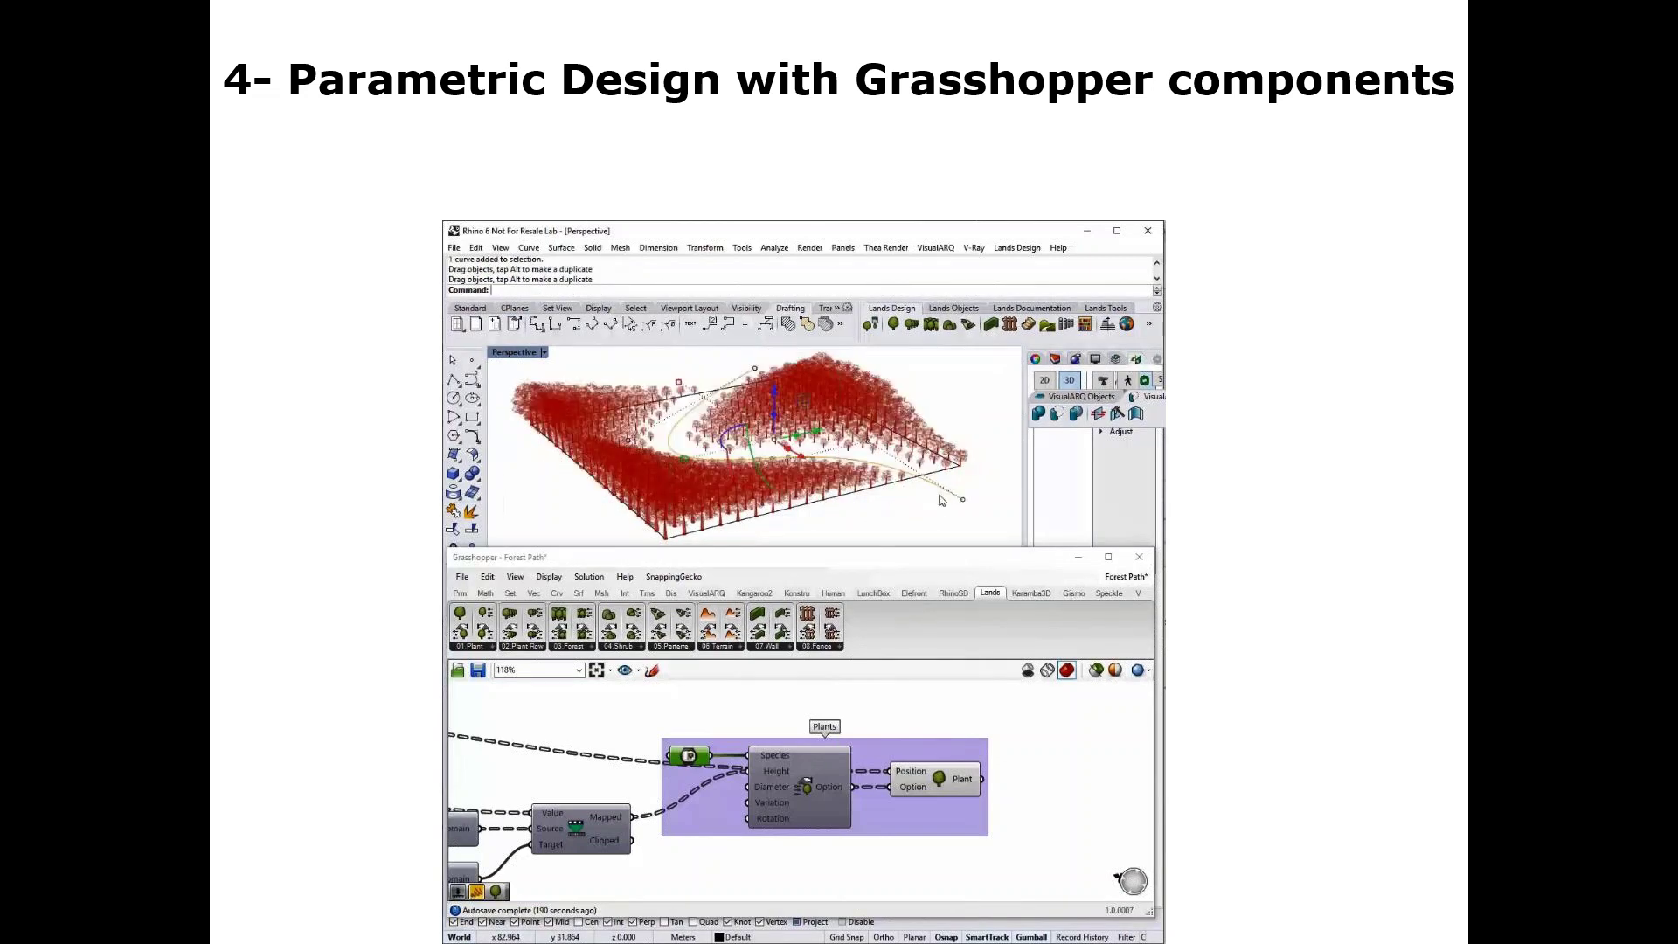
pyautogui.scroll(-5, 785, 768)
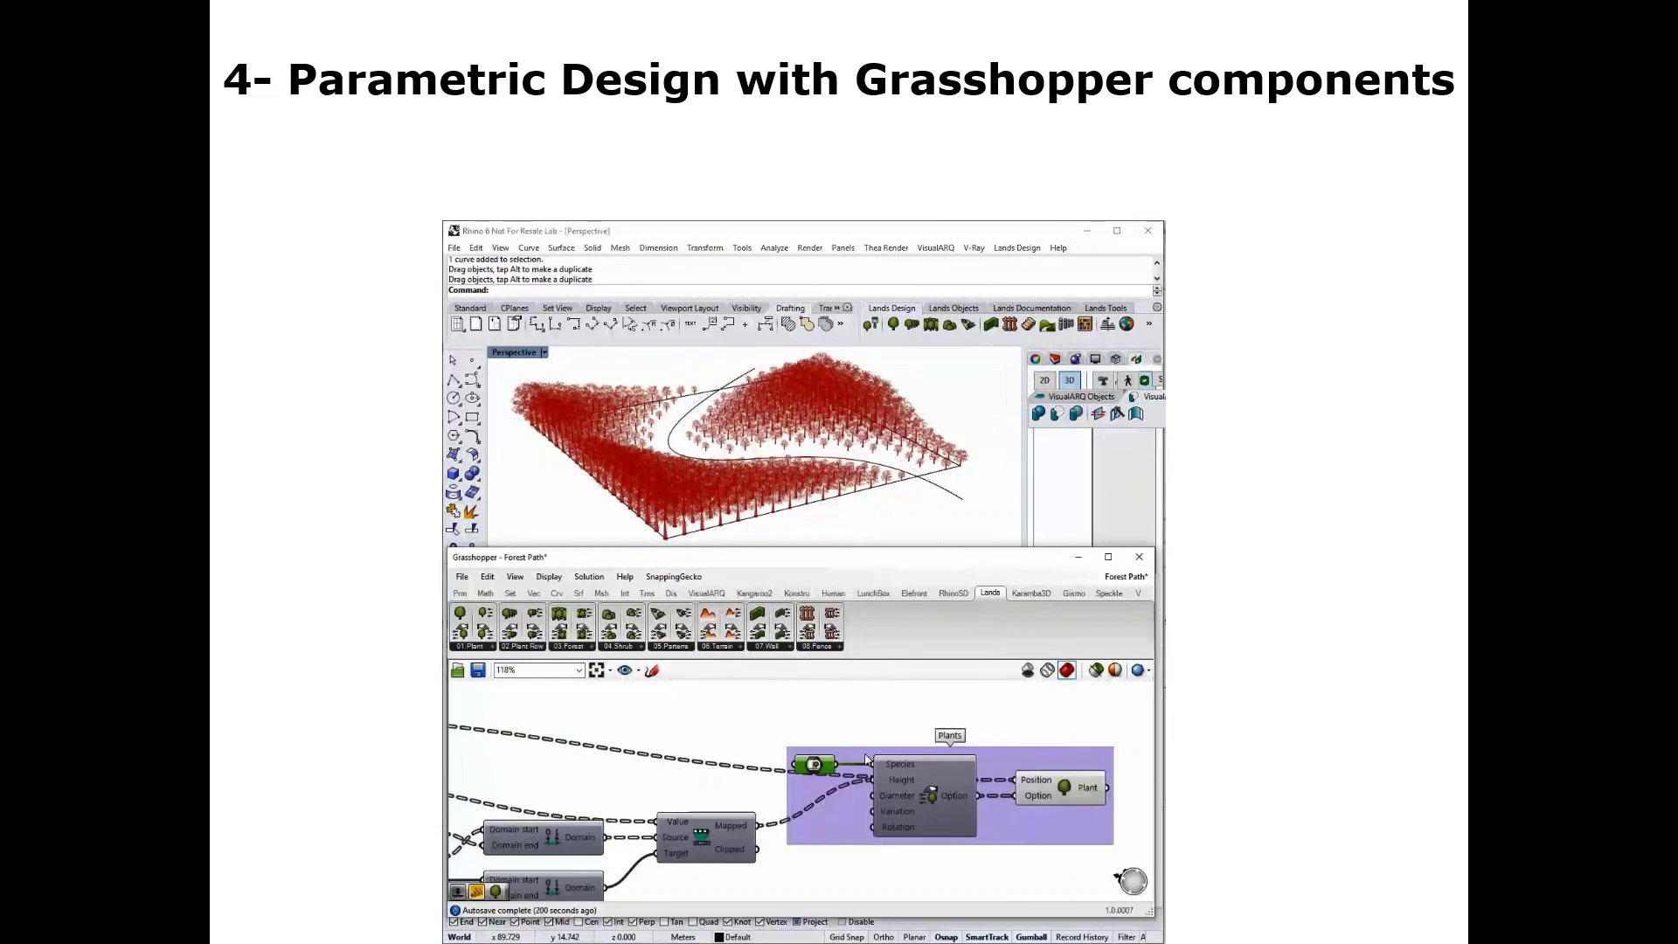
pyautogui.scroll(6, 643, 796)
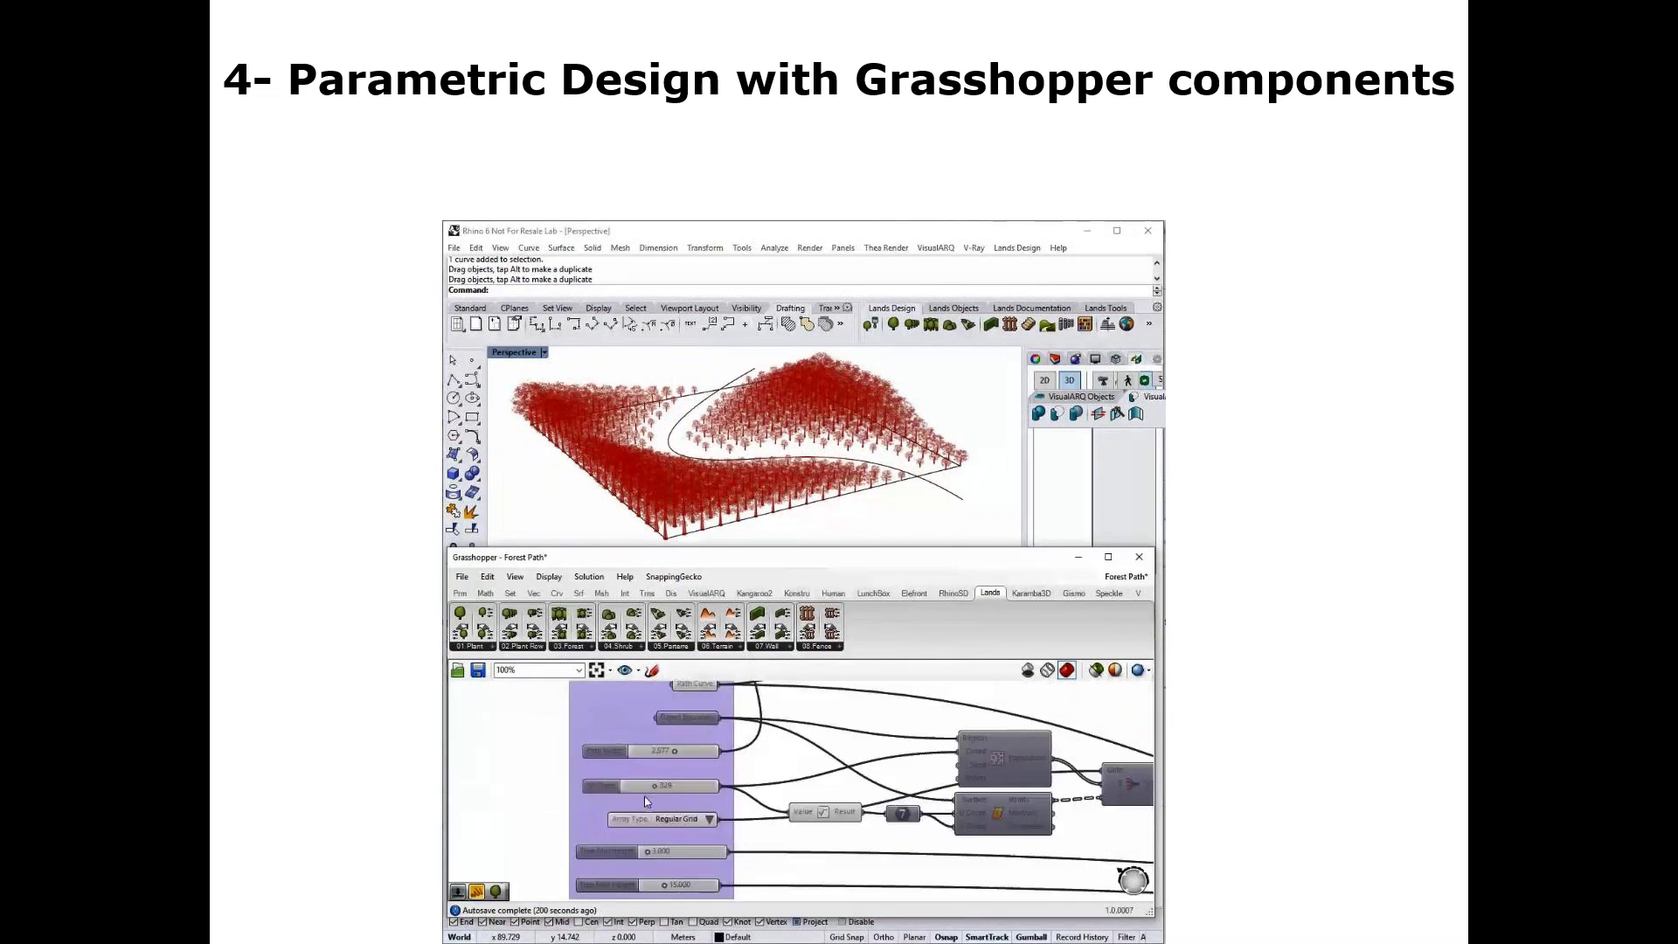
# Set the demo forest's Nº Trees to 200, then 400, and advance to the Hardscape slide
pyautogui.doubleClick(668, 782)
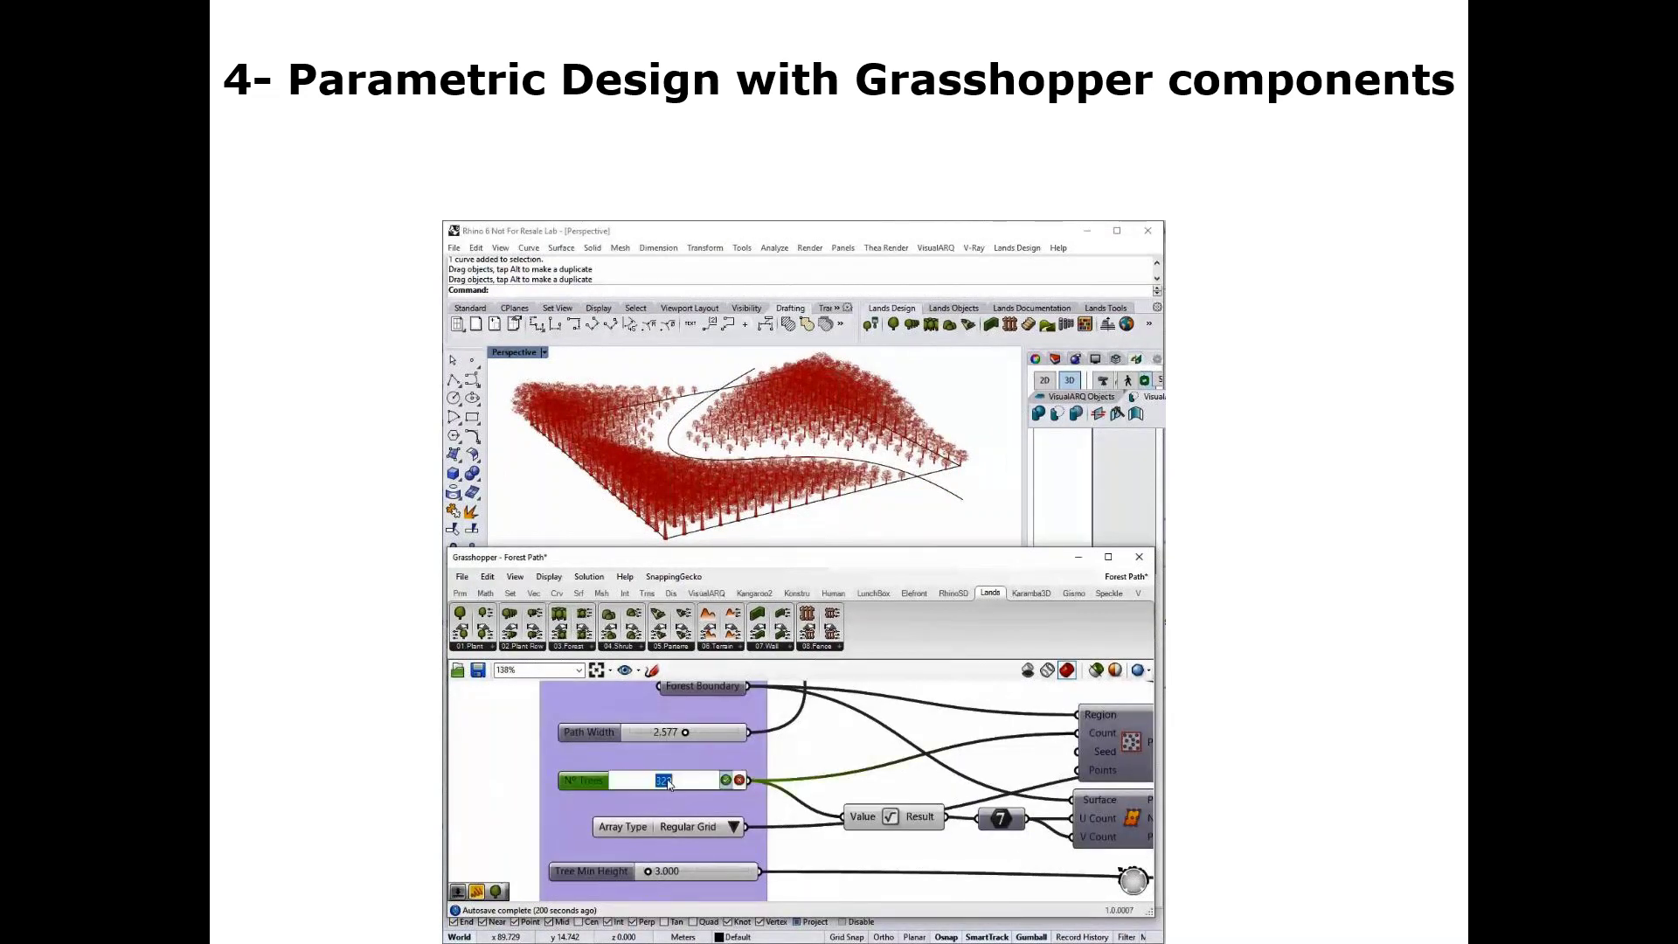
pyautogui.write('200')
pyautogui.click(725, 781)
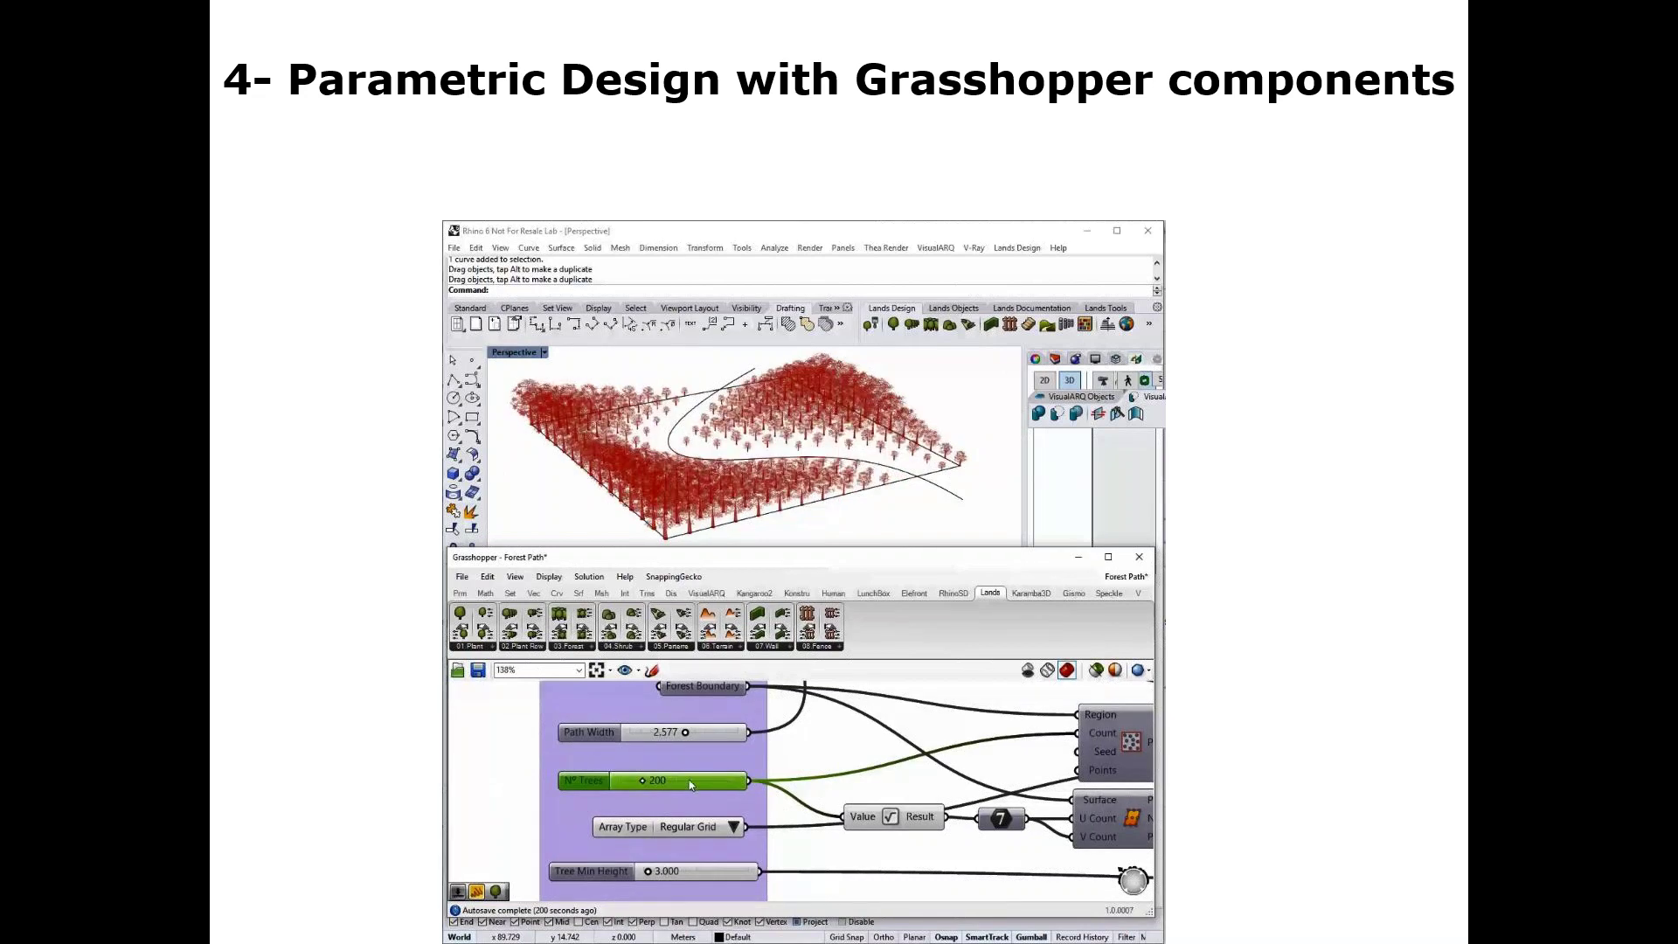
pyautogui.doubleClick(690, 784)
pyautogui.write('400')
pyautogui.click(728, 787)
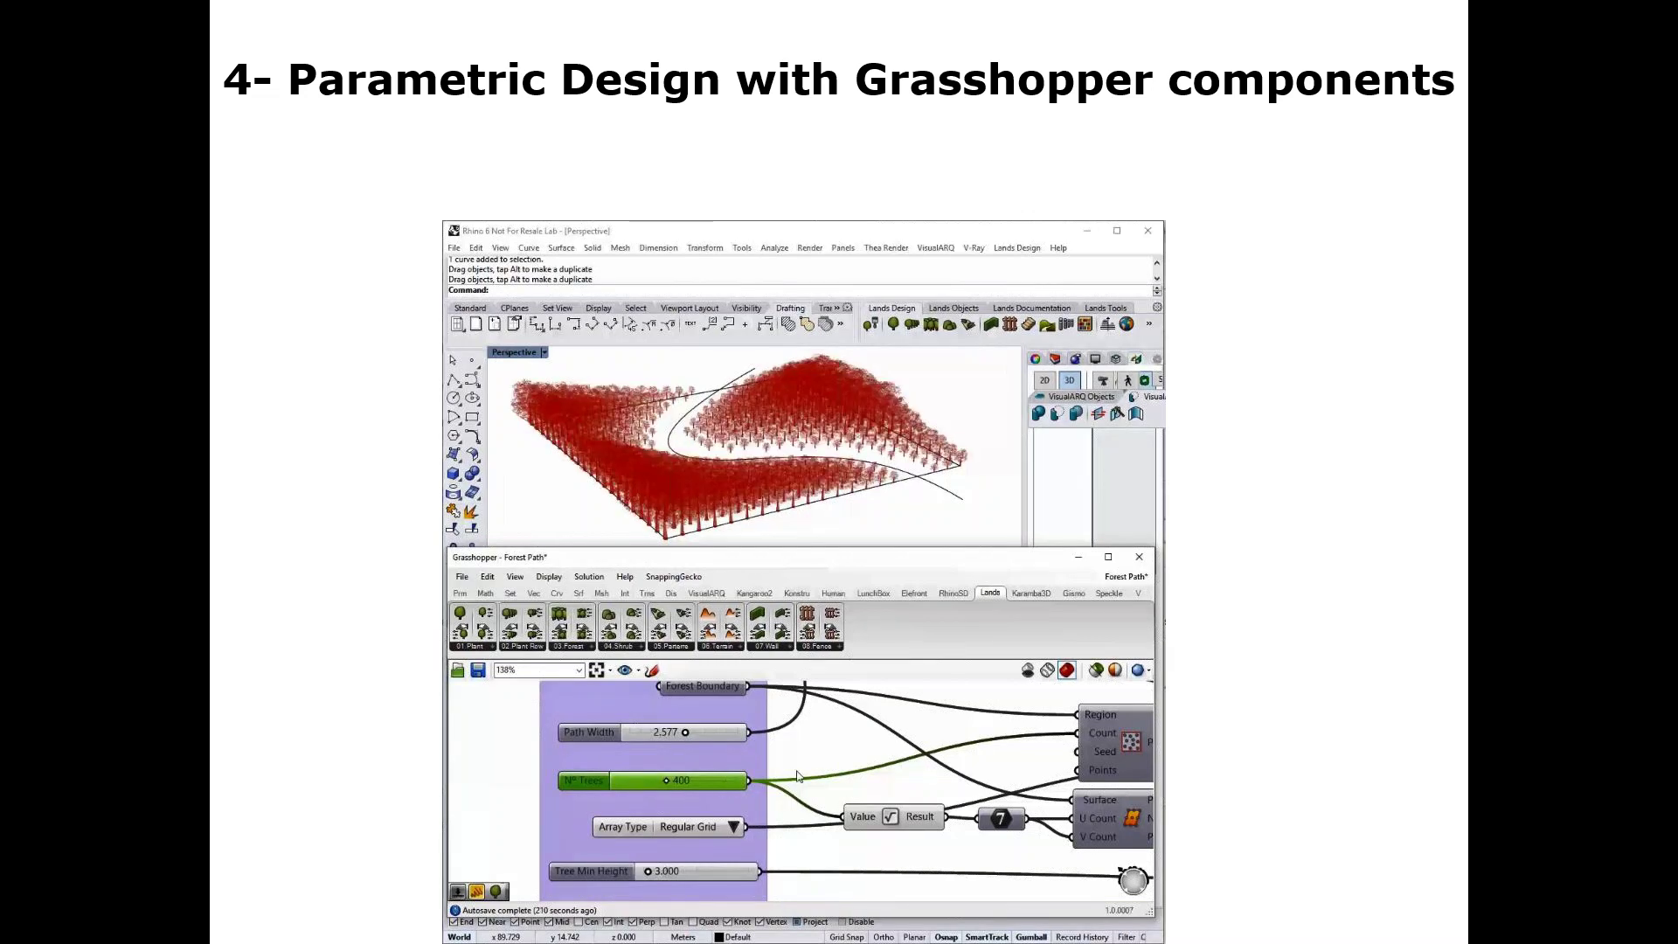
pyautogui.click(823, 757)
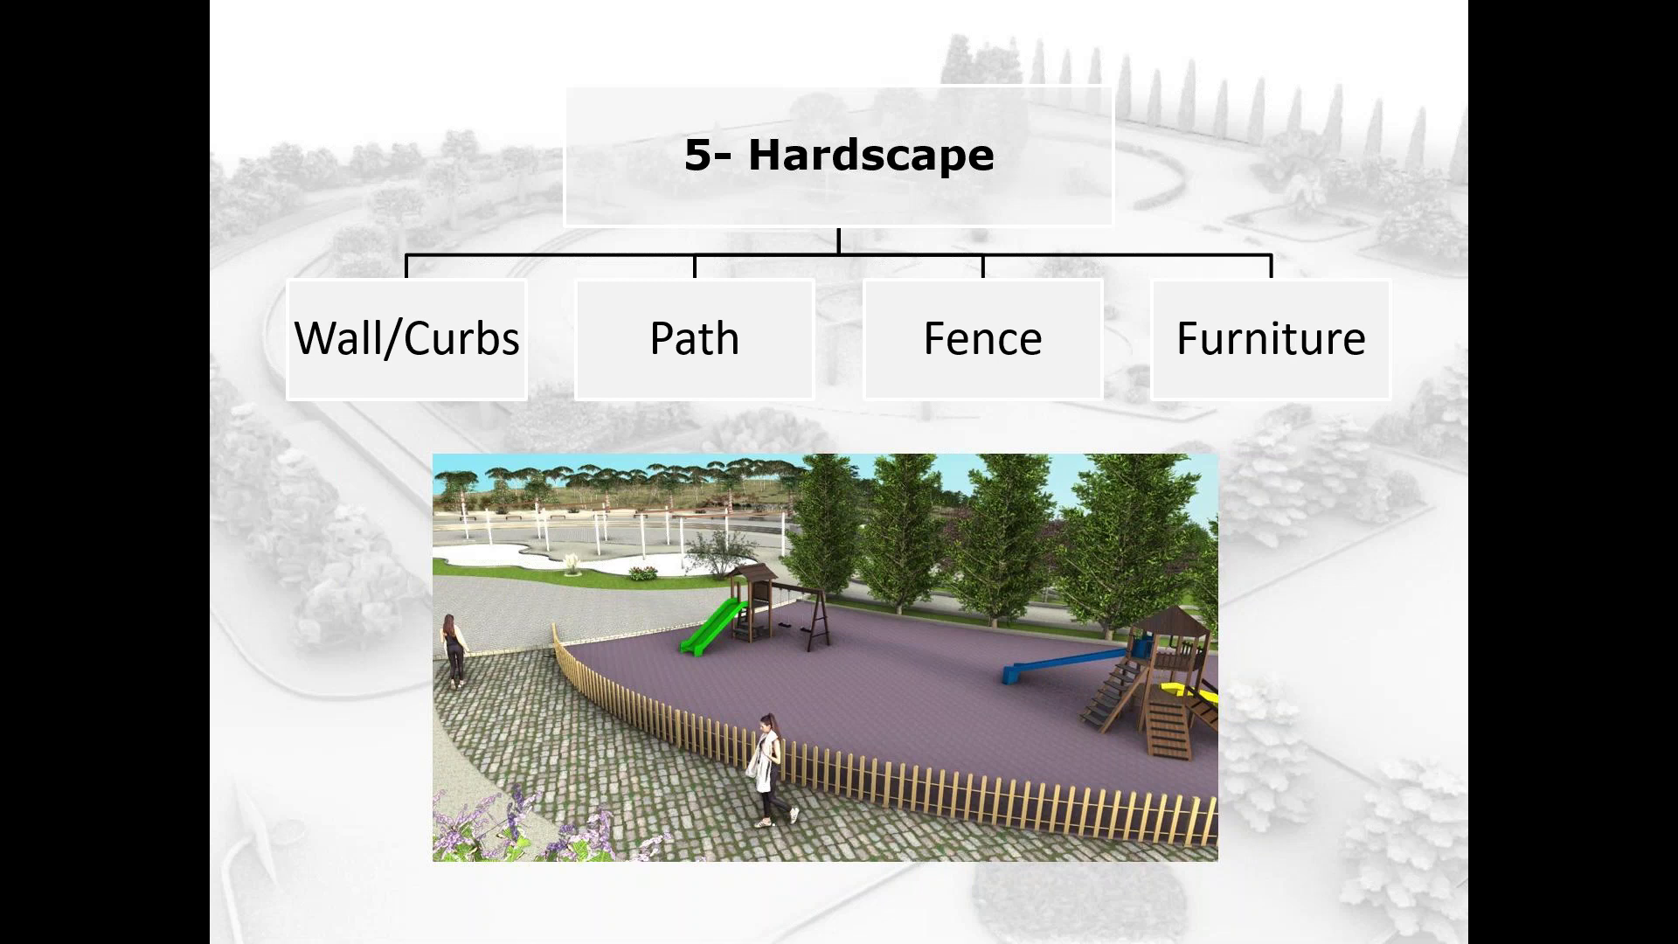
pyautogui.press('Right')
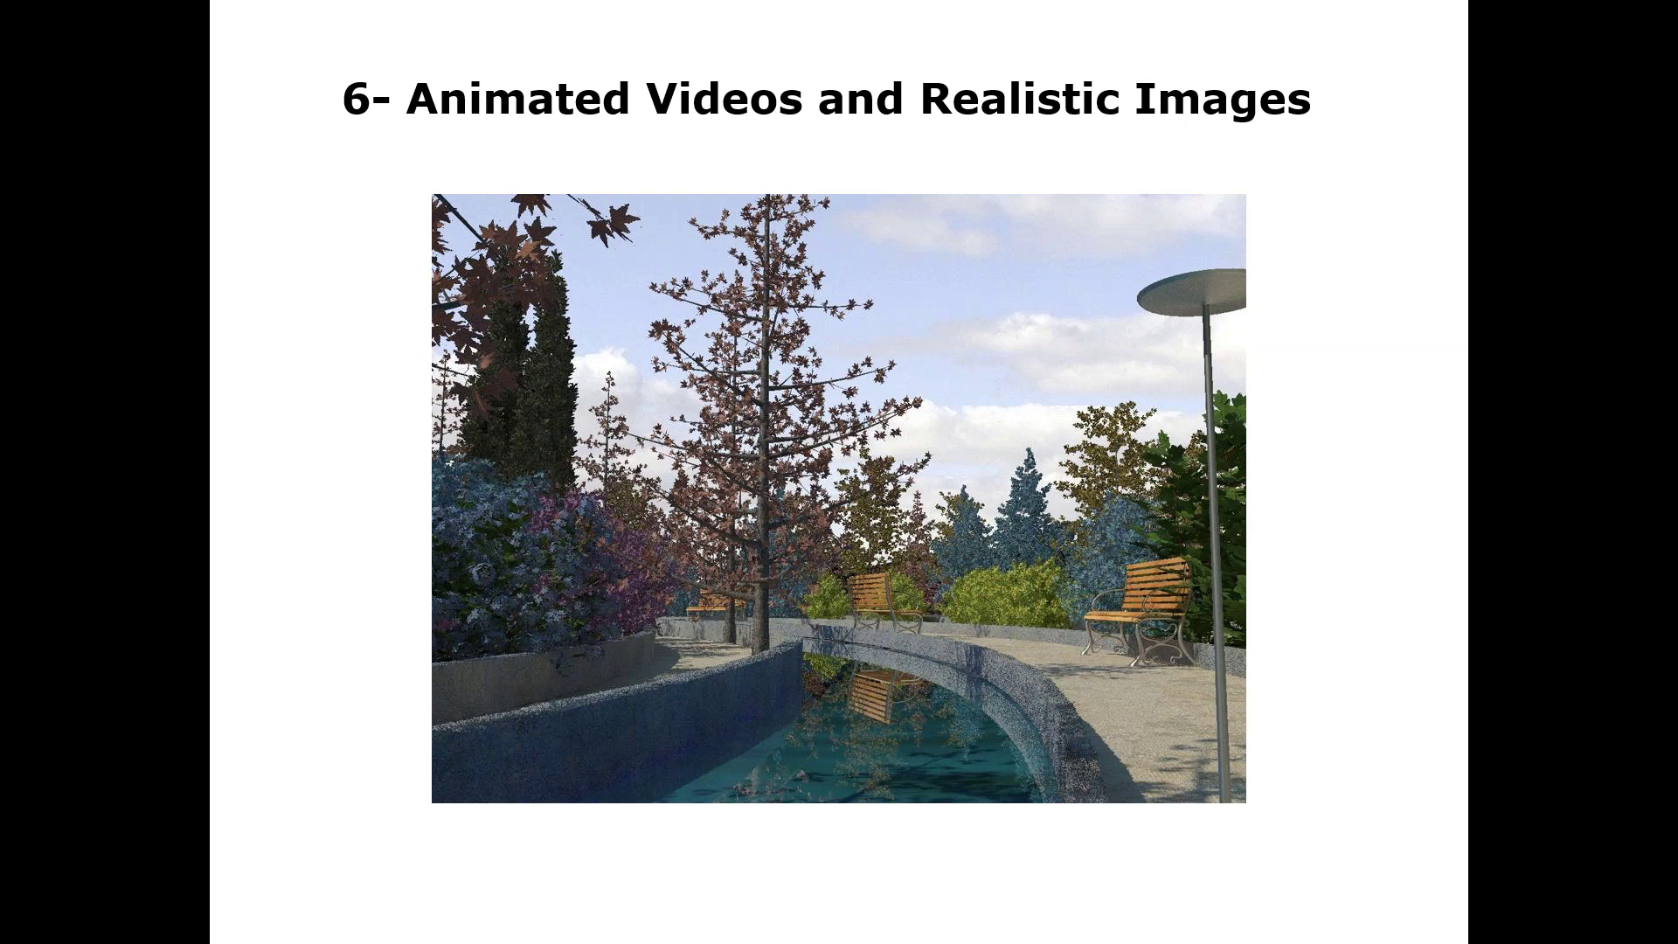
# Advance through the Visualization diagram slide to the Design process with Lands Design slide
pyautogui.click(1297, 374)
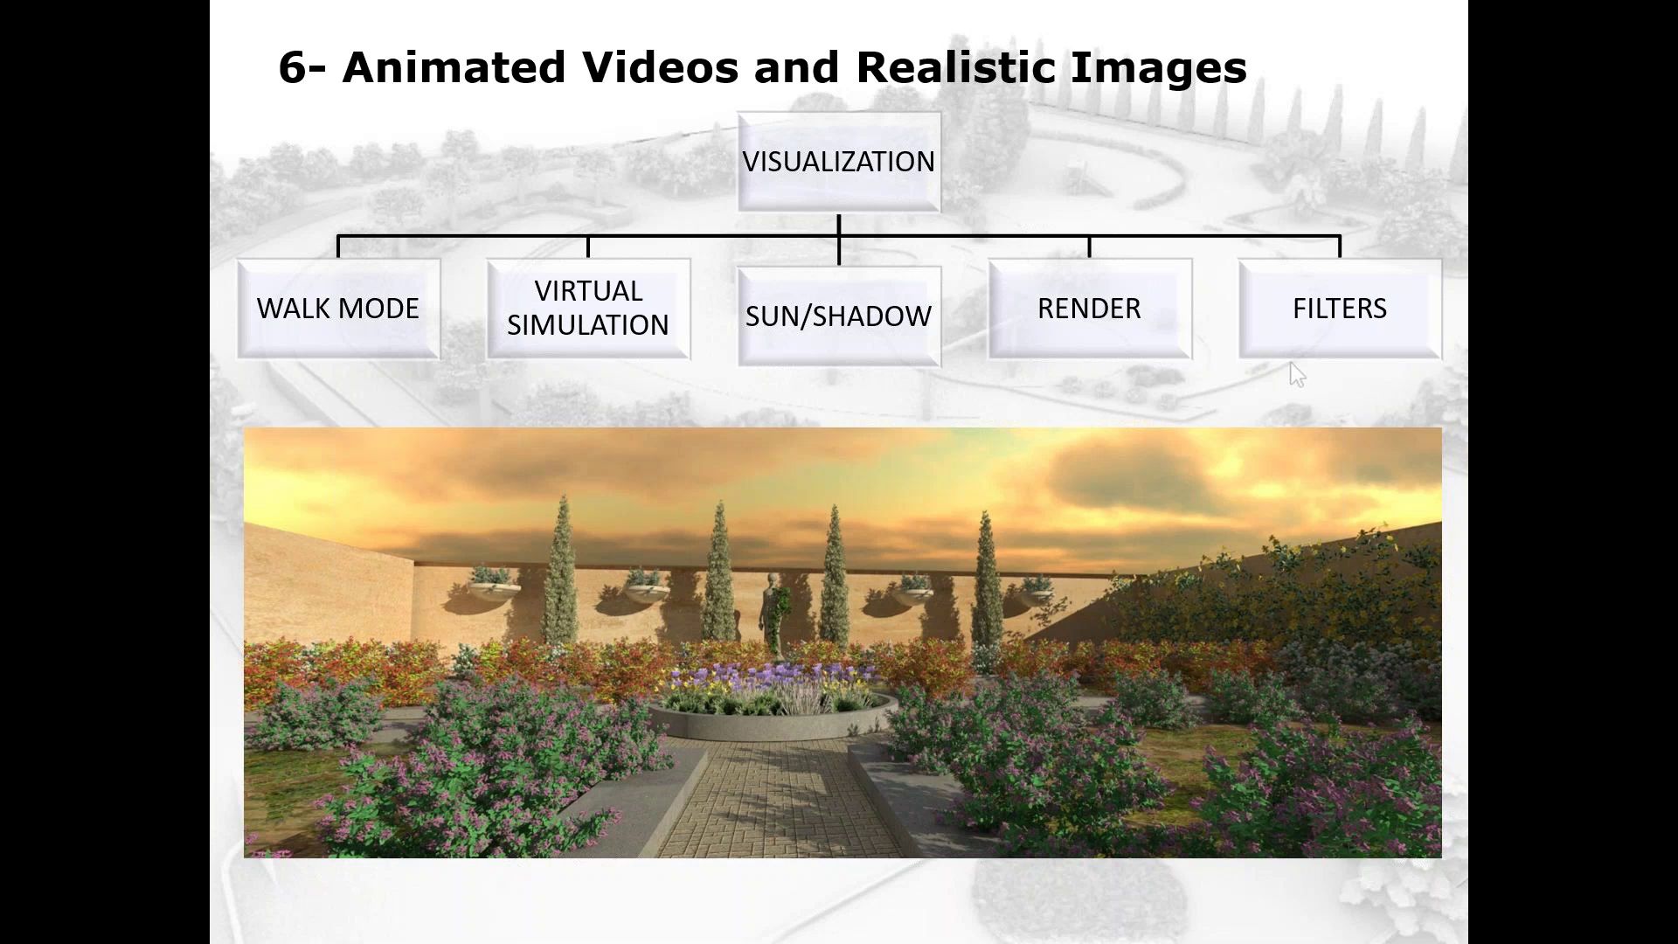
pyautogui.press('Right')
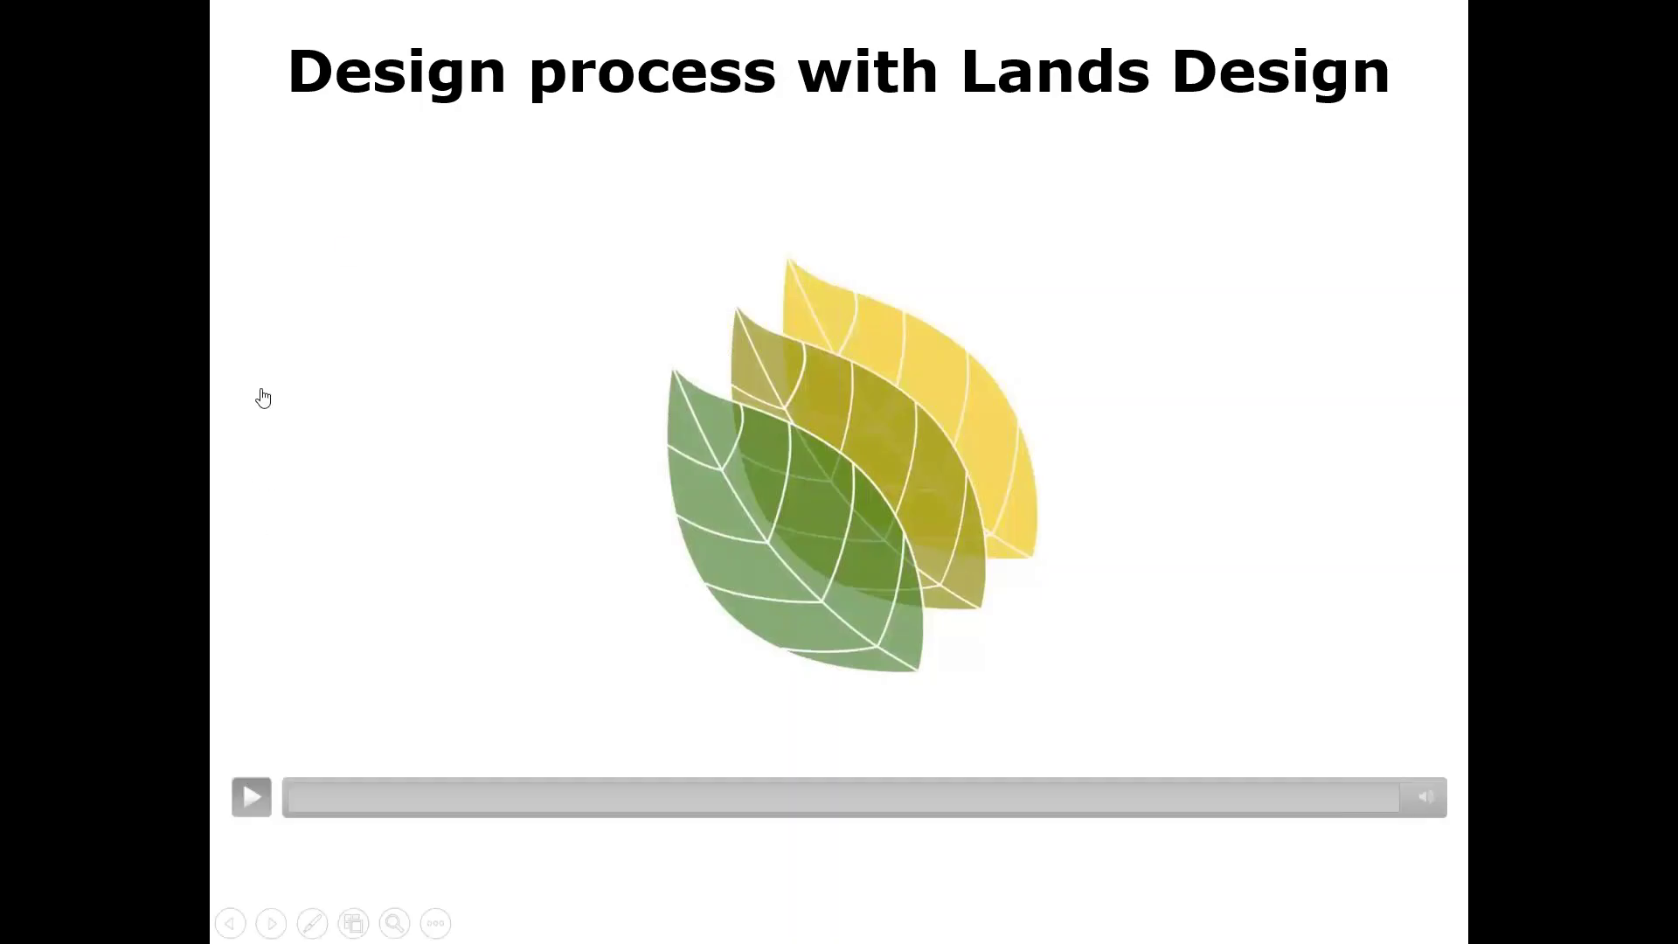
# Play the embedded Lands Design intro video on the Design process slide
pyautogui.click(244, 804)
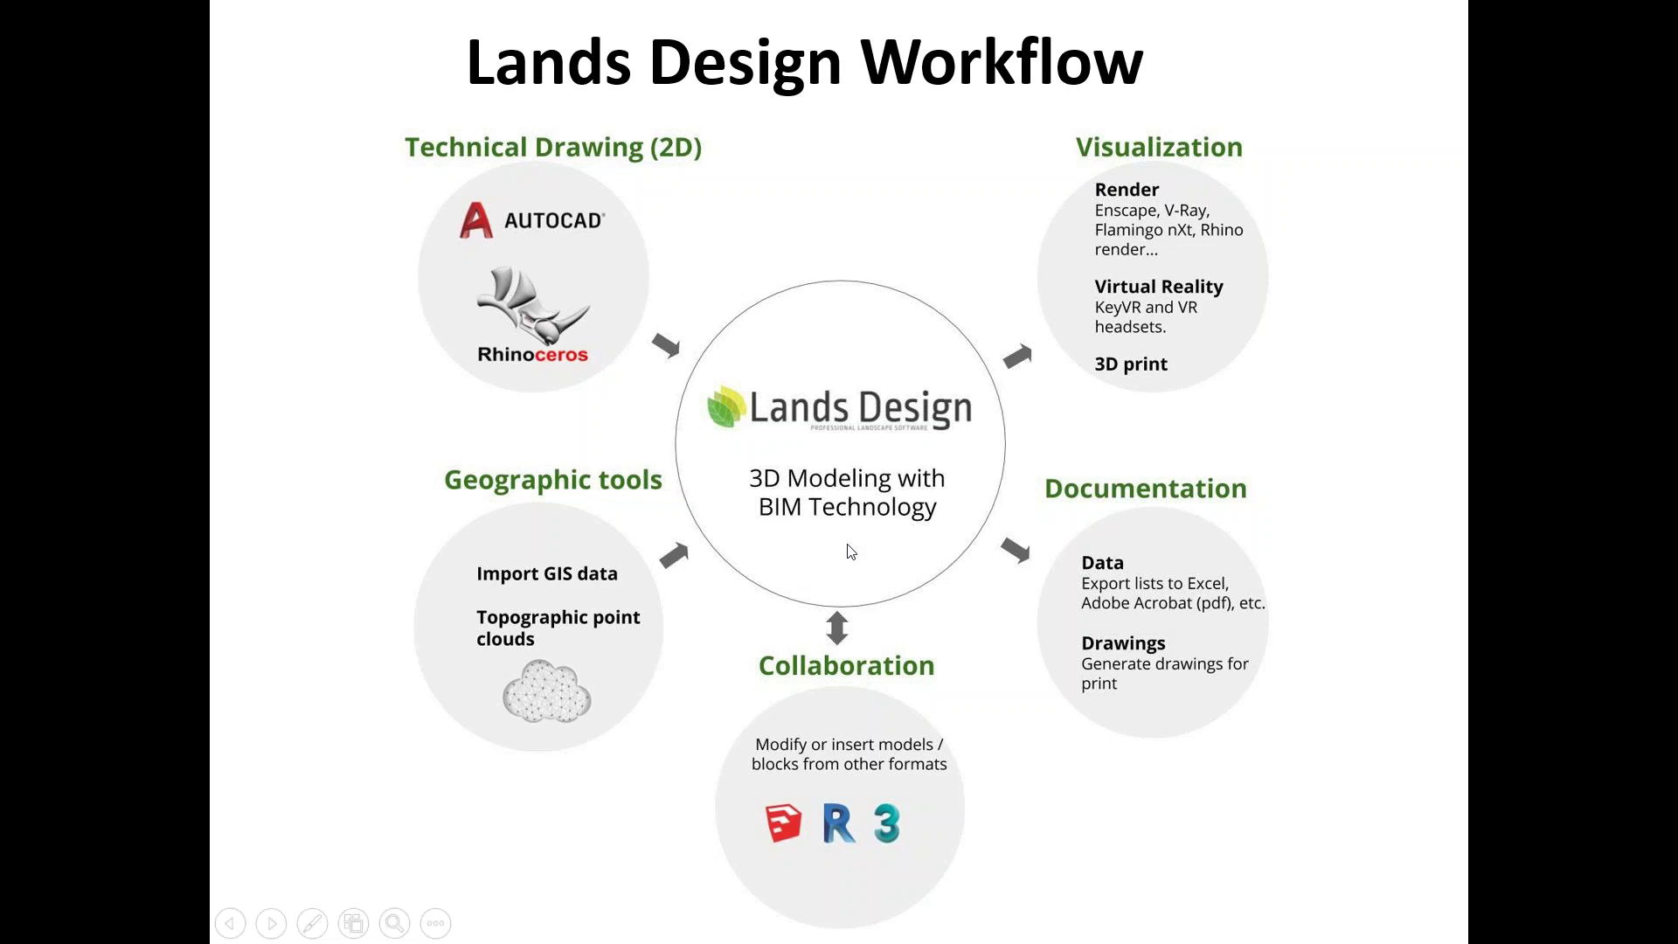
# Advance past the Lands Design Workflow slide and bring up the Garden Demo Done R6 L1.3dm model in Rhino
pyautogui.click(1296, 374)
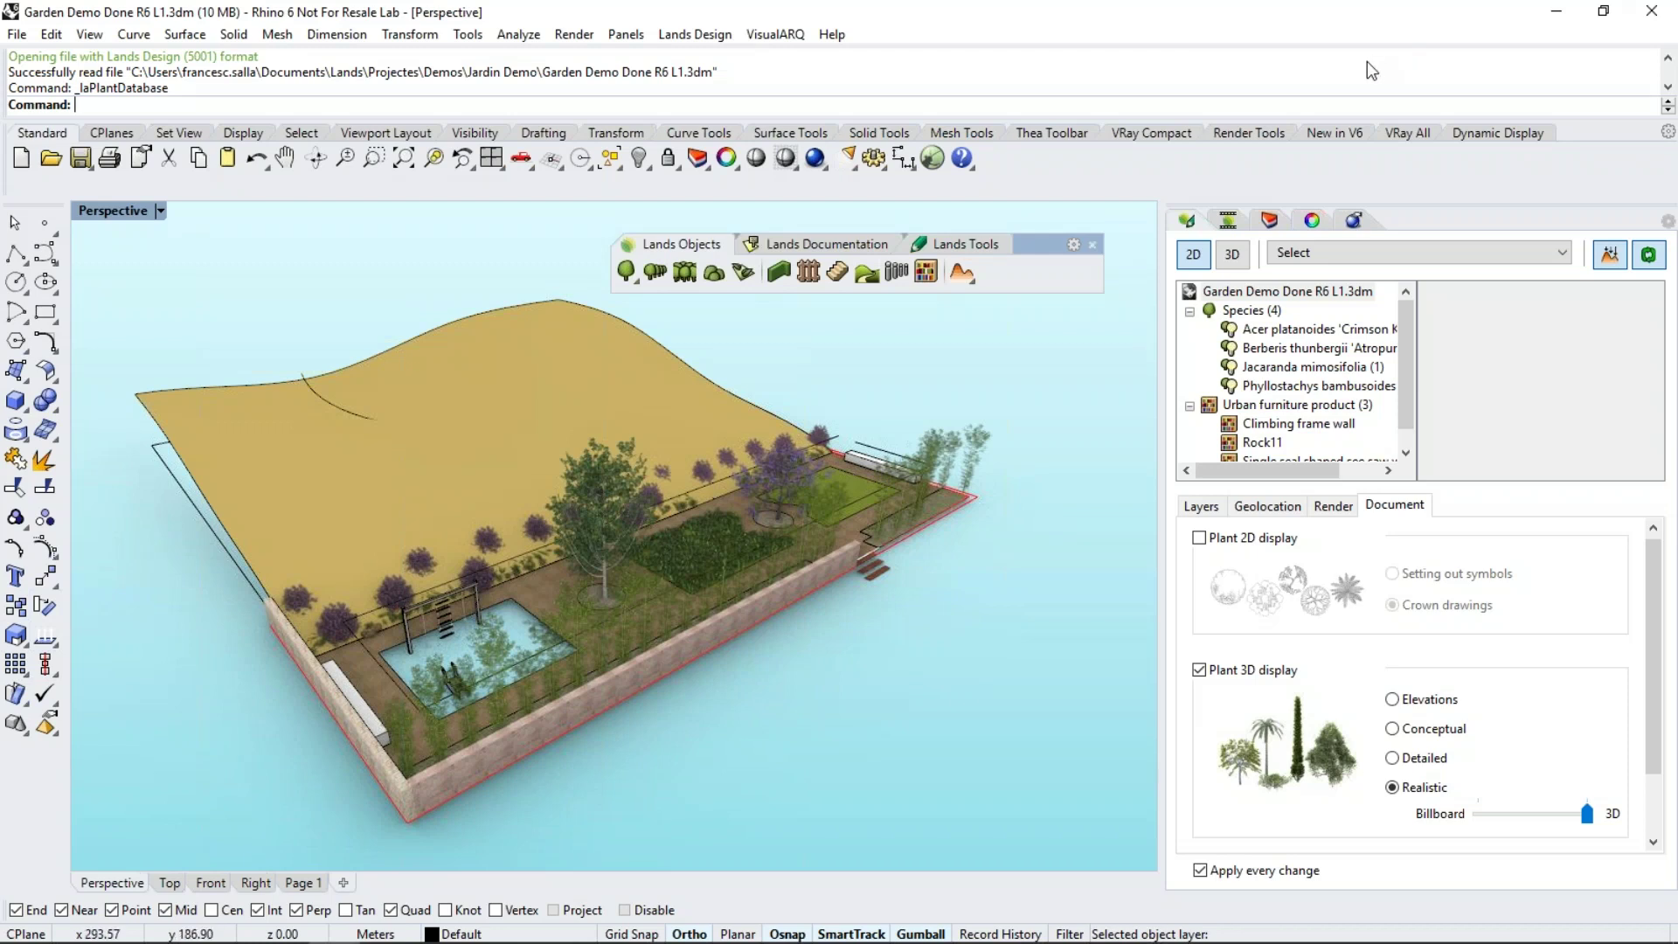
pyautogui.click(1092, 244)
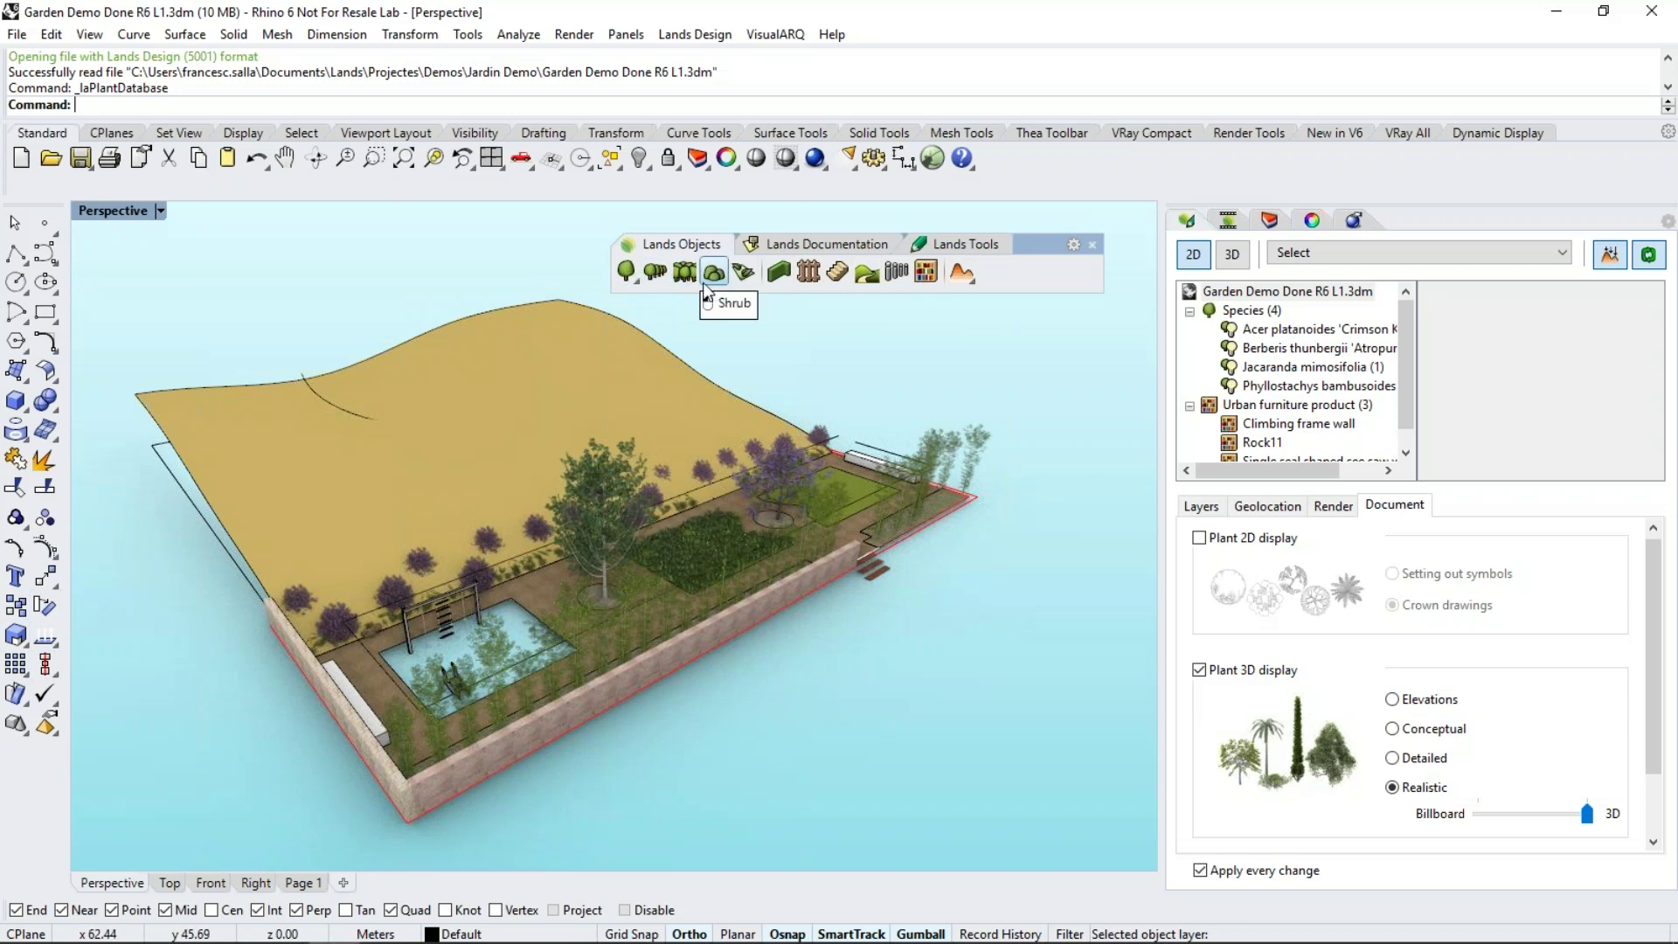
pyautogui.click(633, 278)
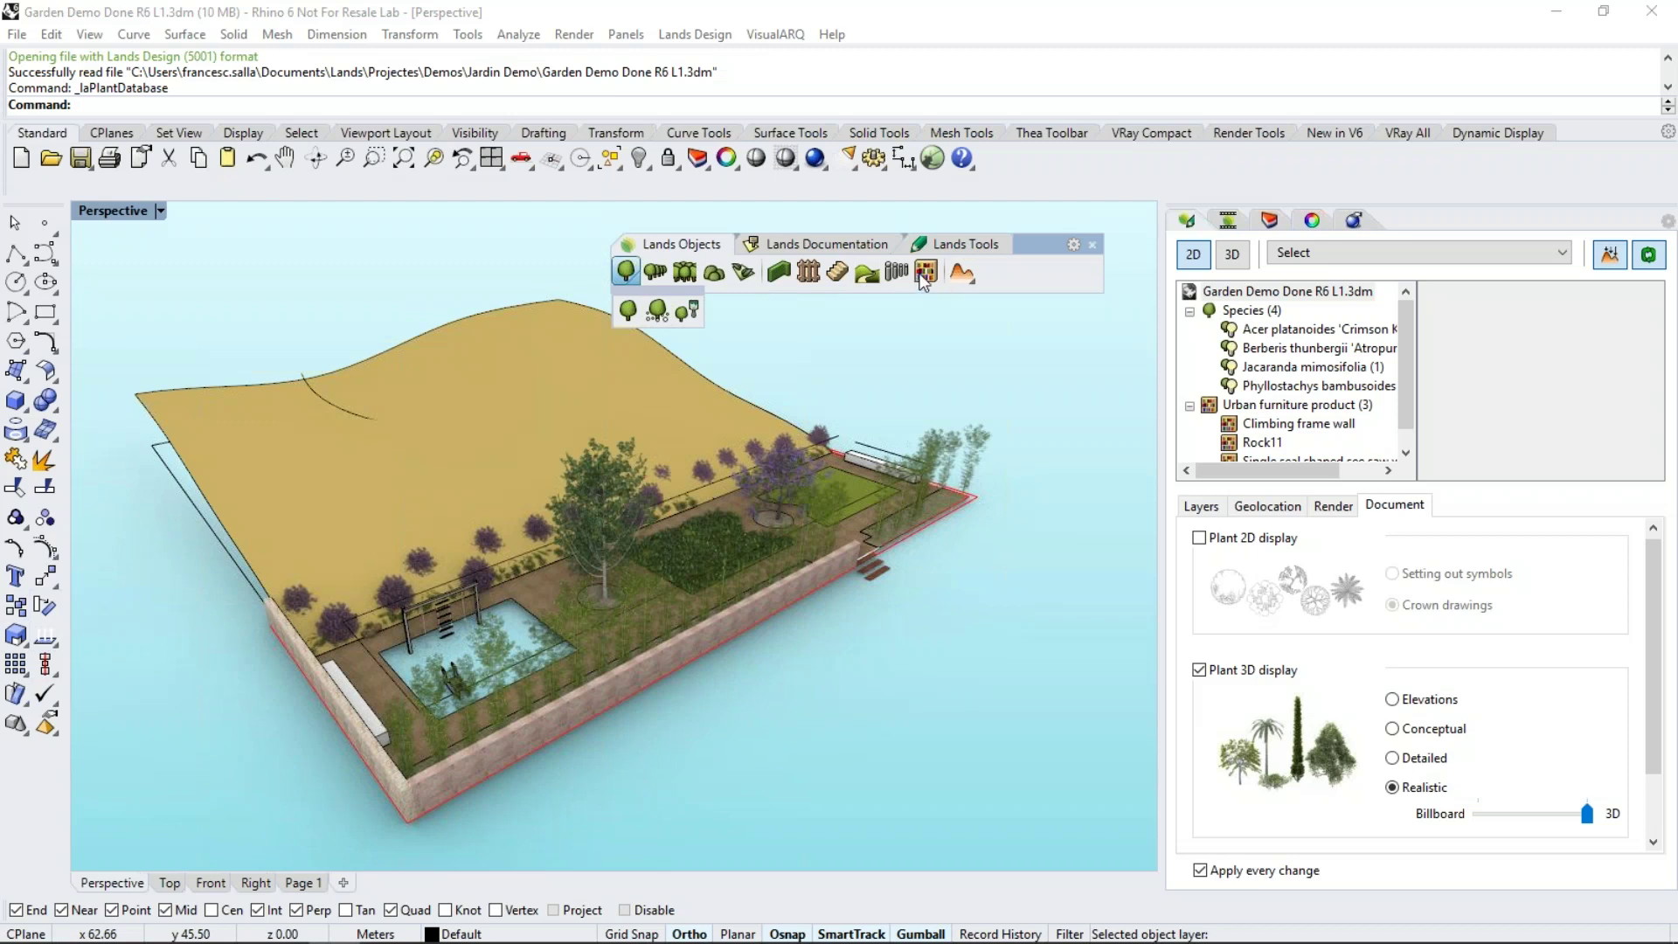
pyautogui.click(1028, 276)
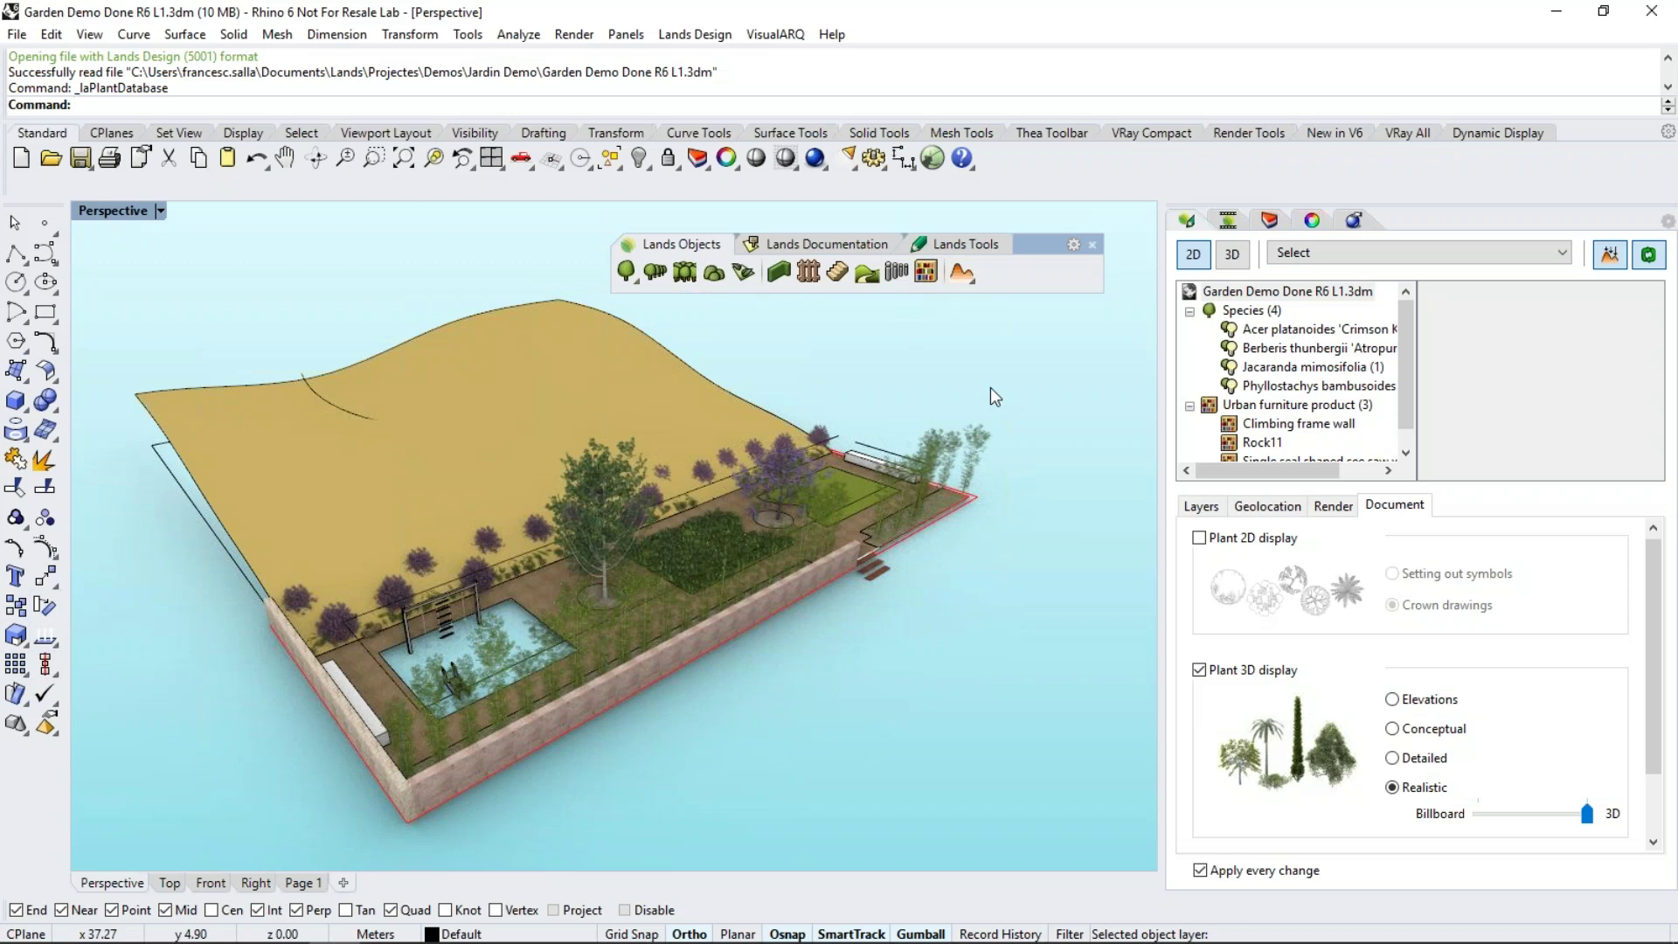
pyautogui.click(972, 286)
pyautogui.click(710, 37)
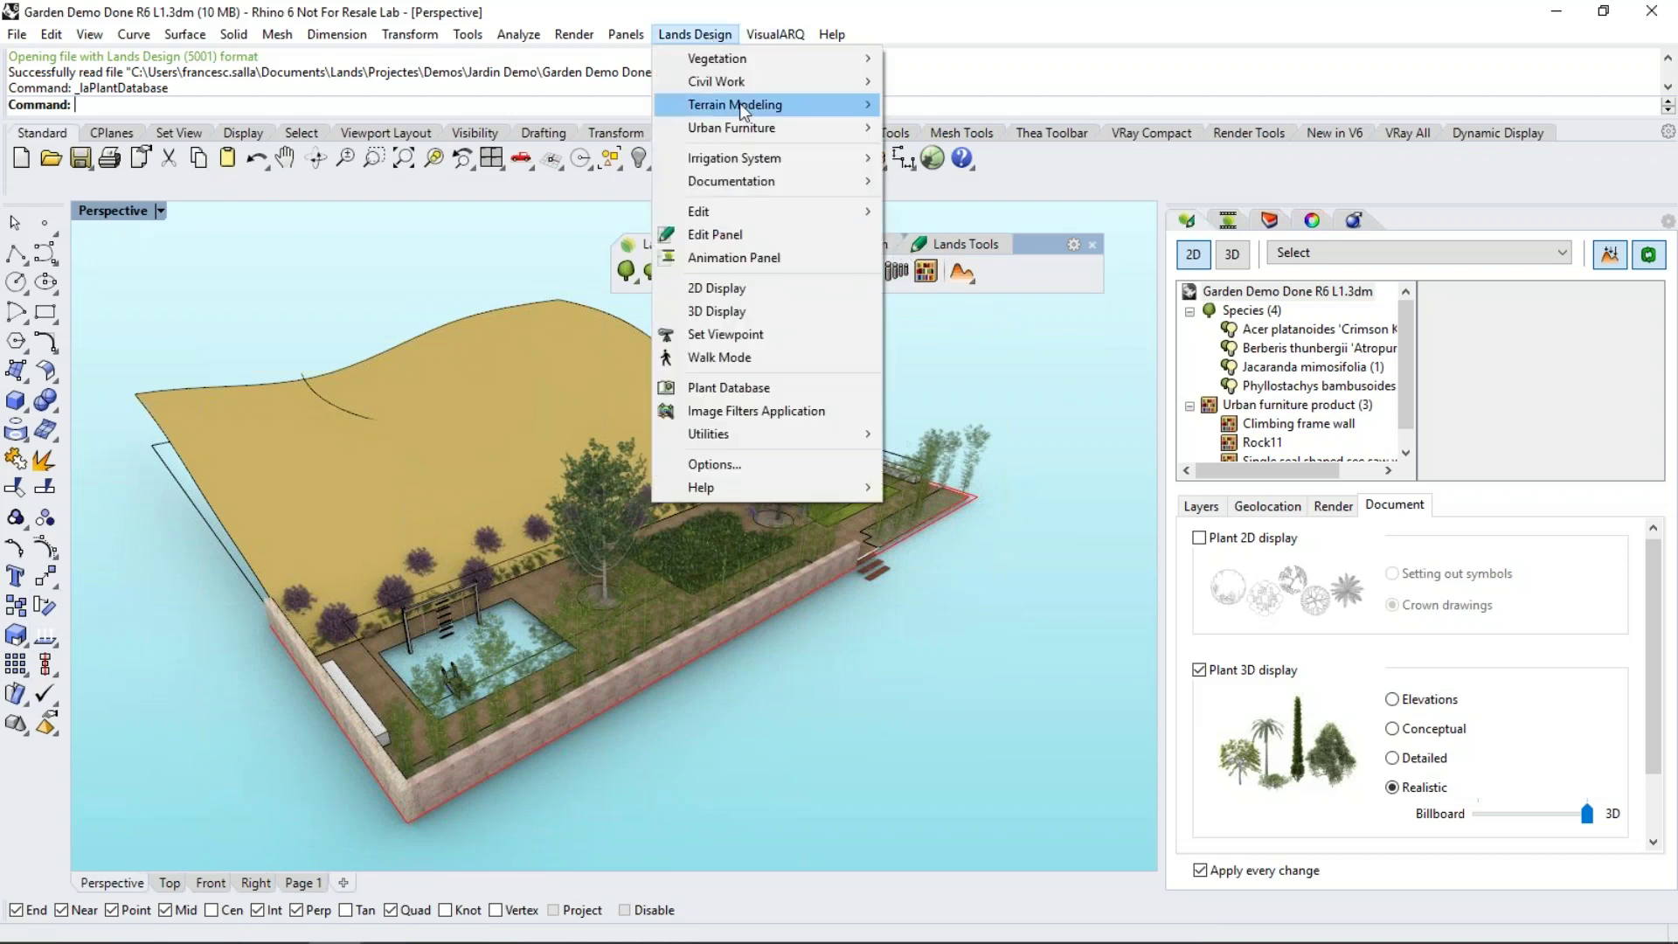
pyautogui.moveTo(874, 103)
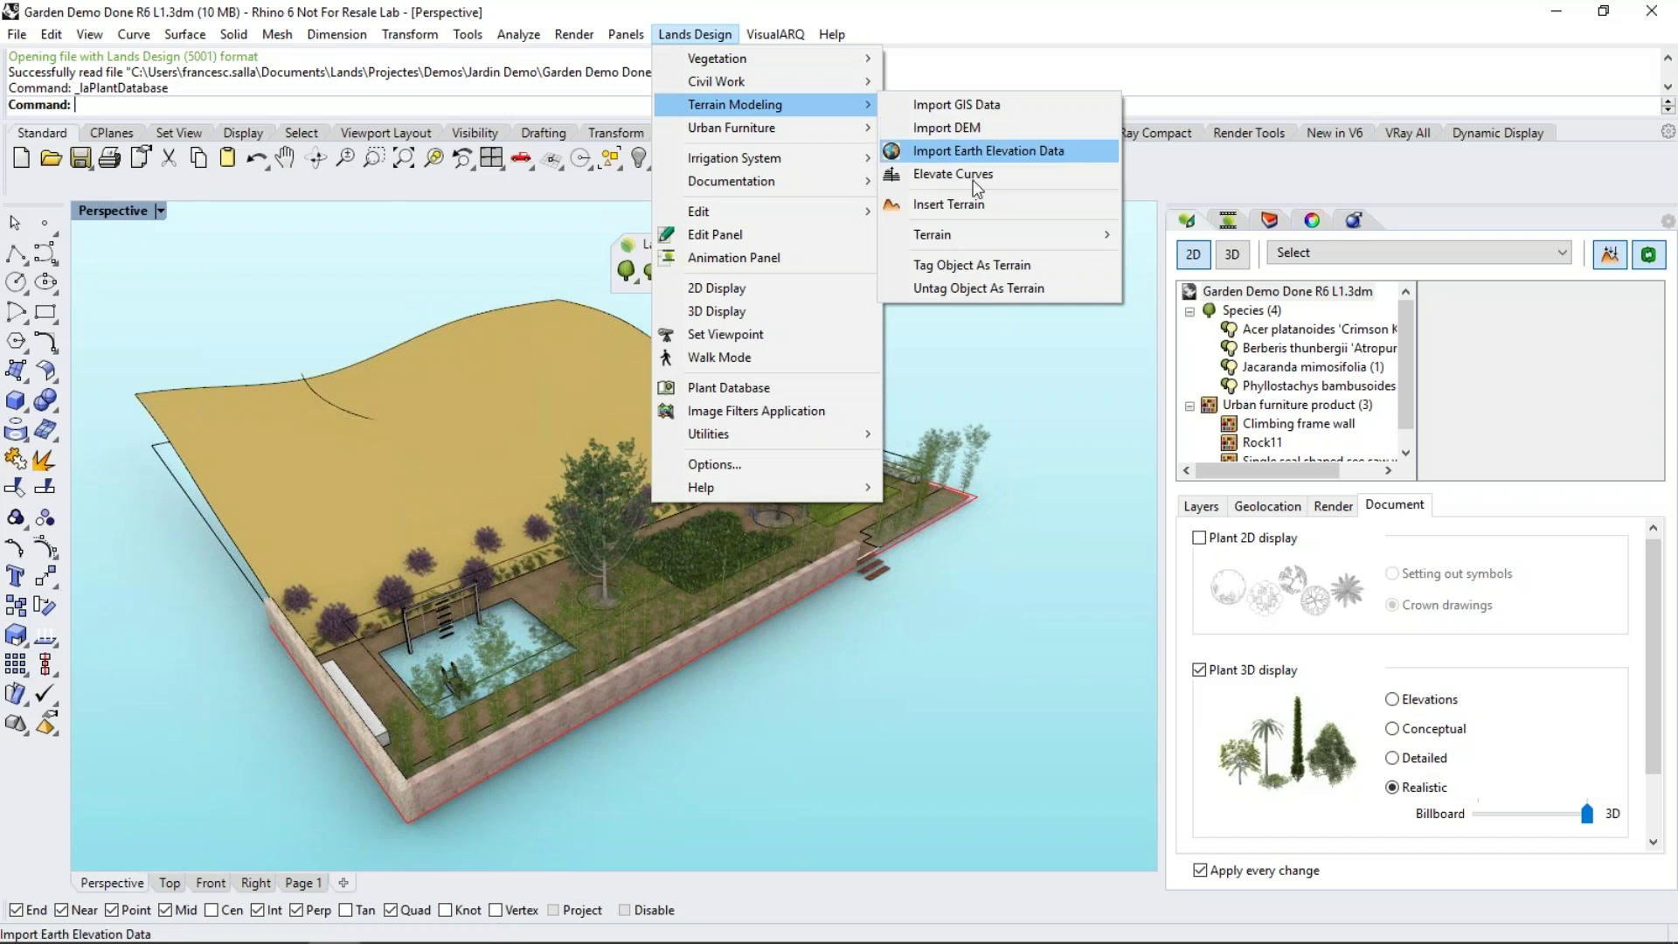
pyautogui.click(1024, 337)
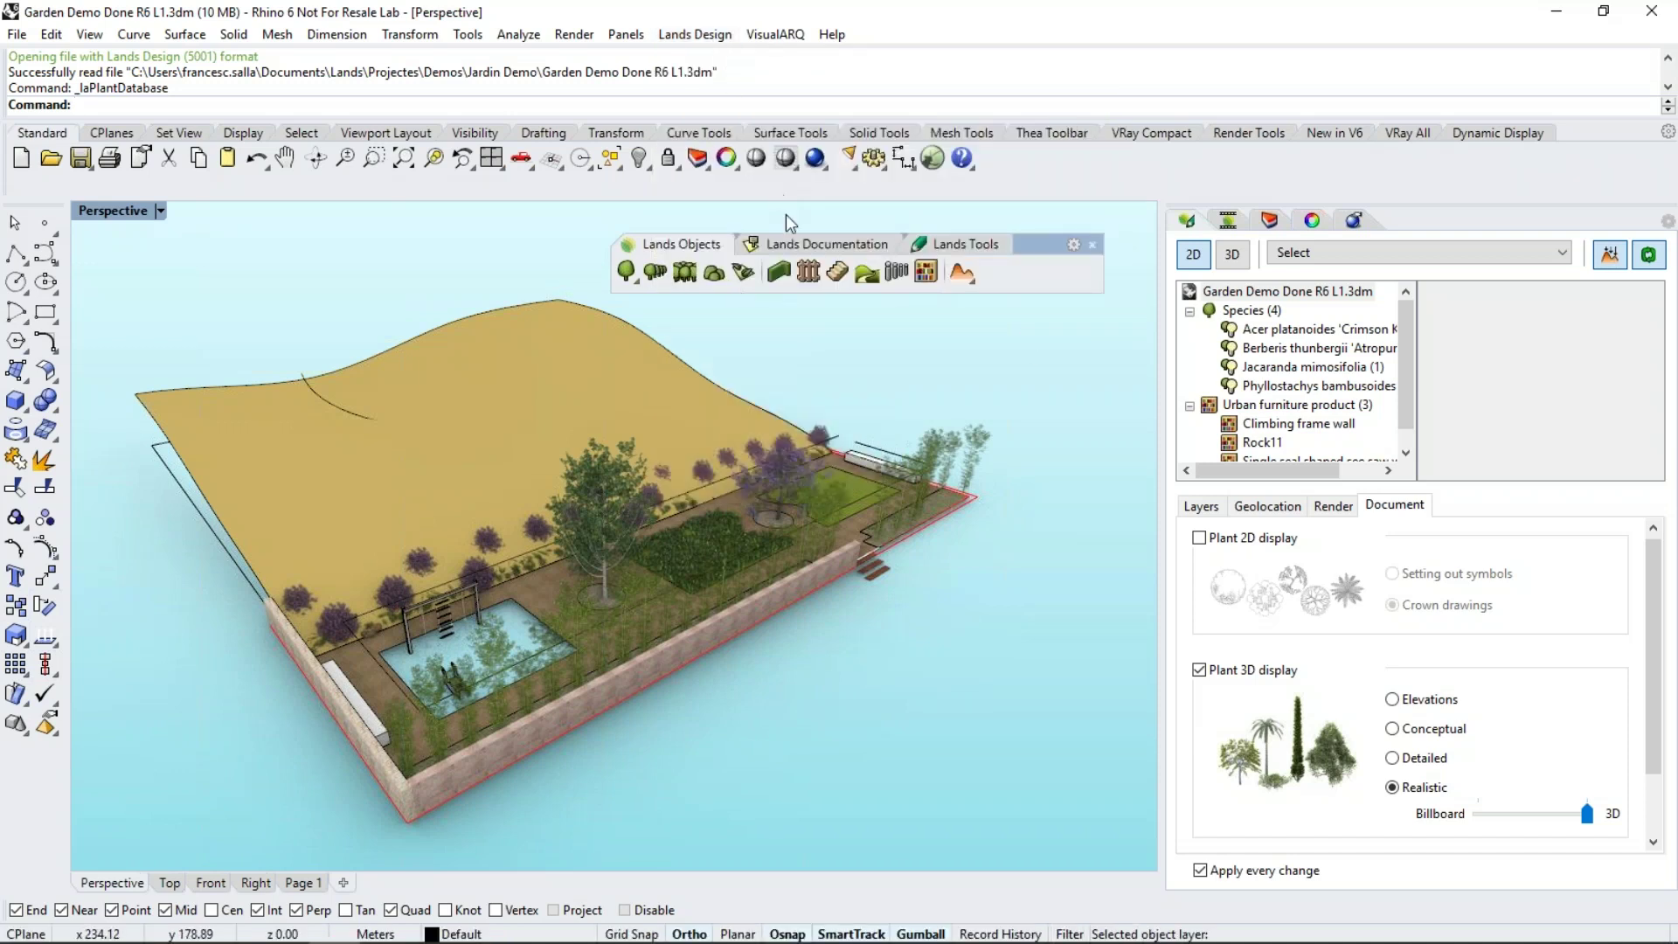
pyautogui.click(805, 244)
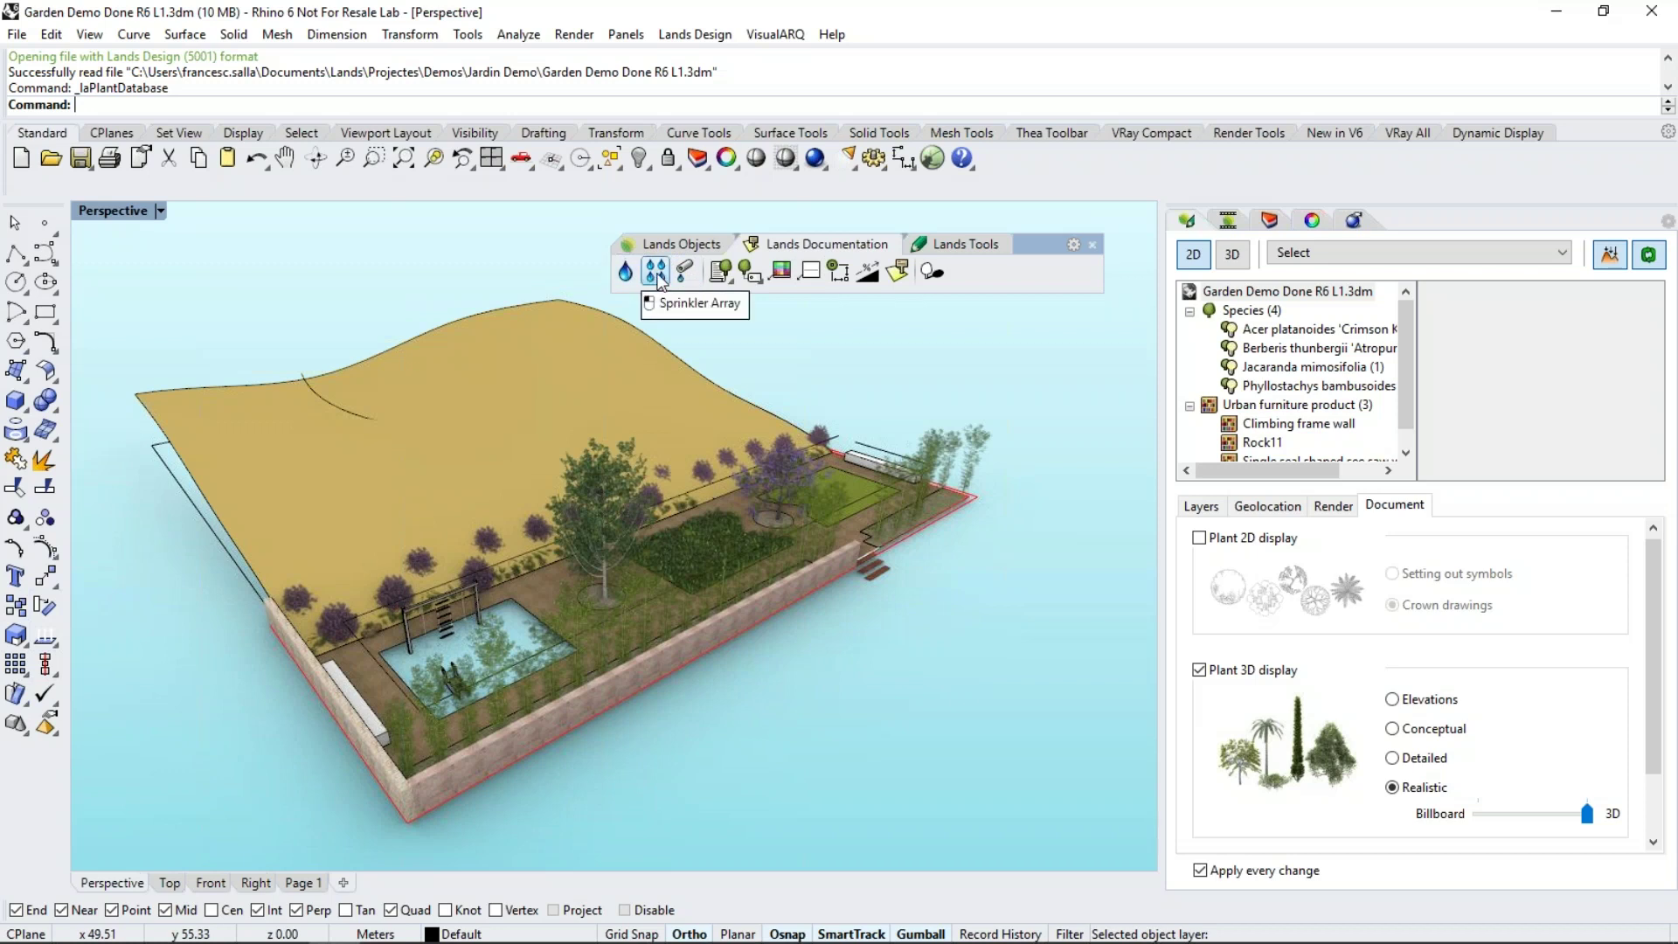
# Browse the Lands Documentation list and plant-label tools, then switch to the Lands Tools set
pyautogui.click(728, 285)
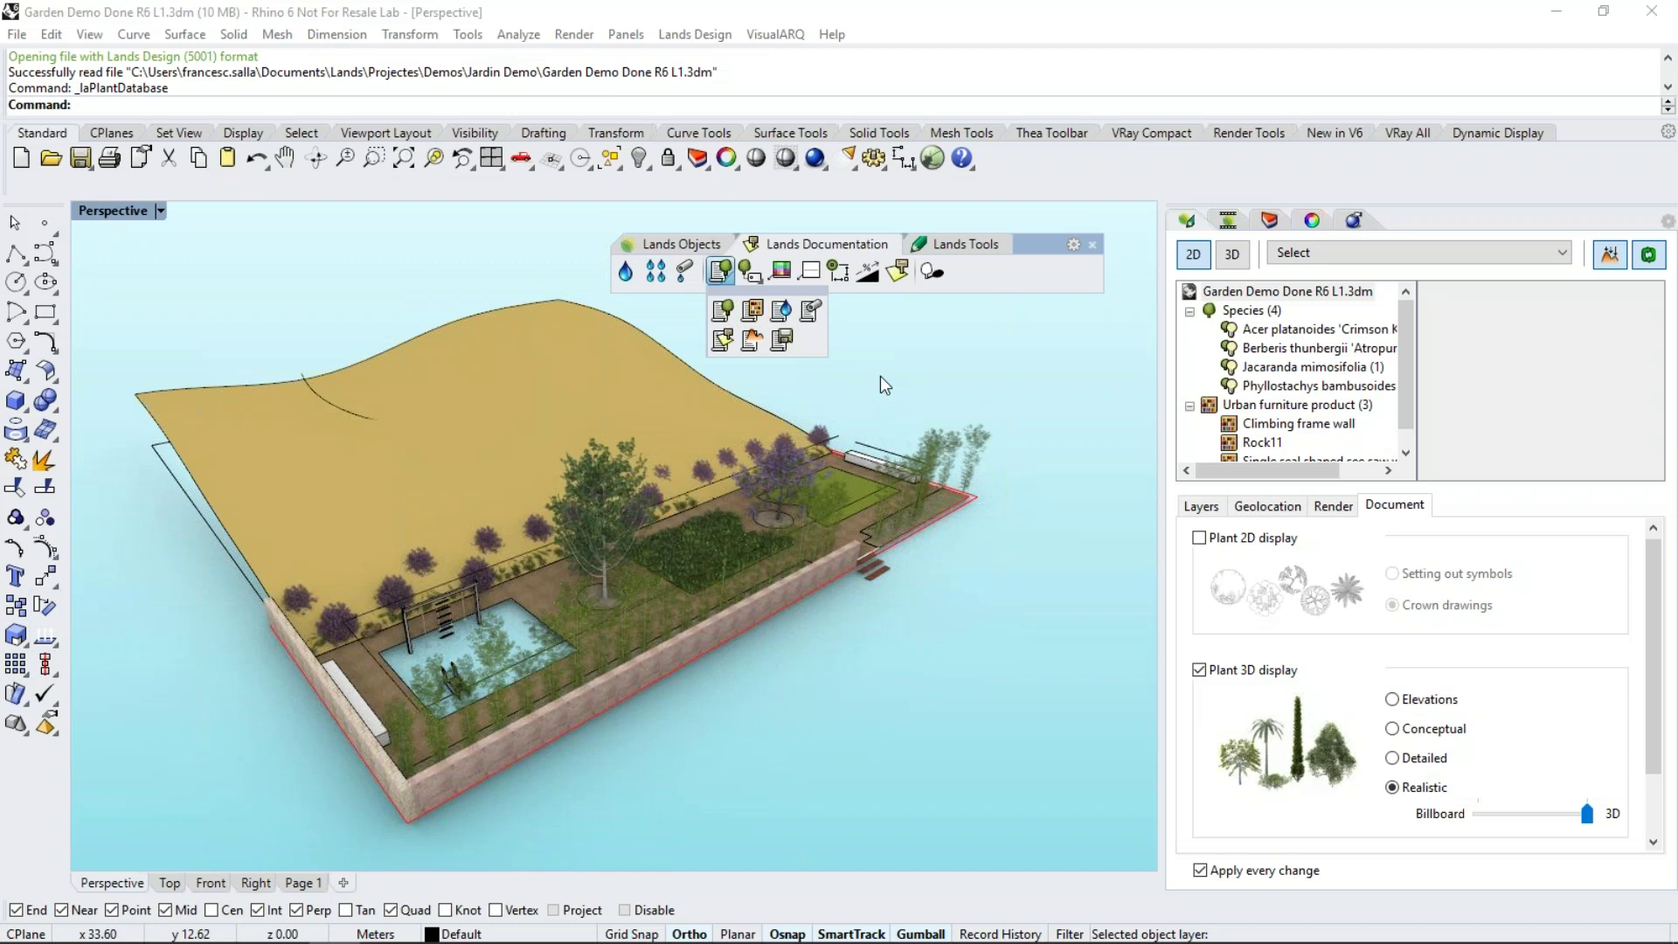
pyautogui.click(759, 282)
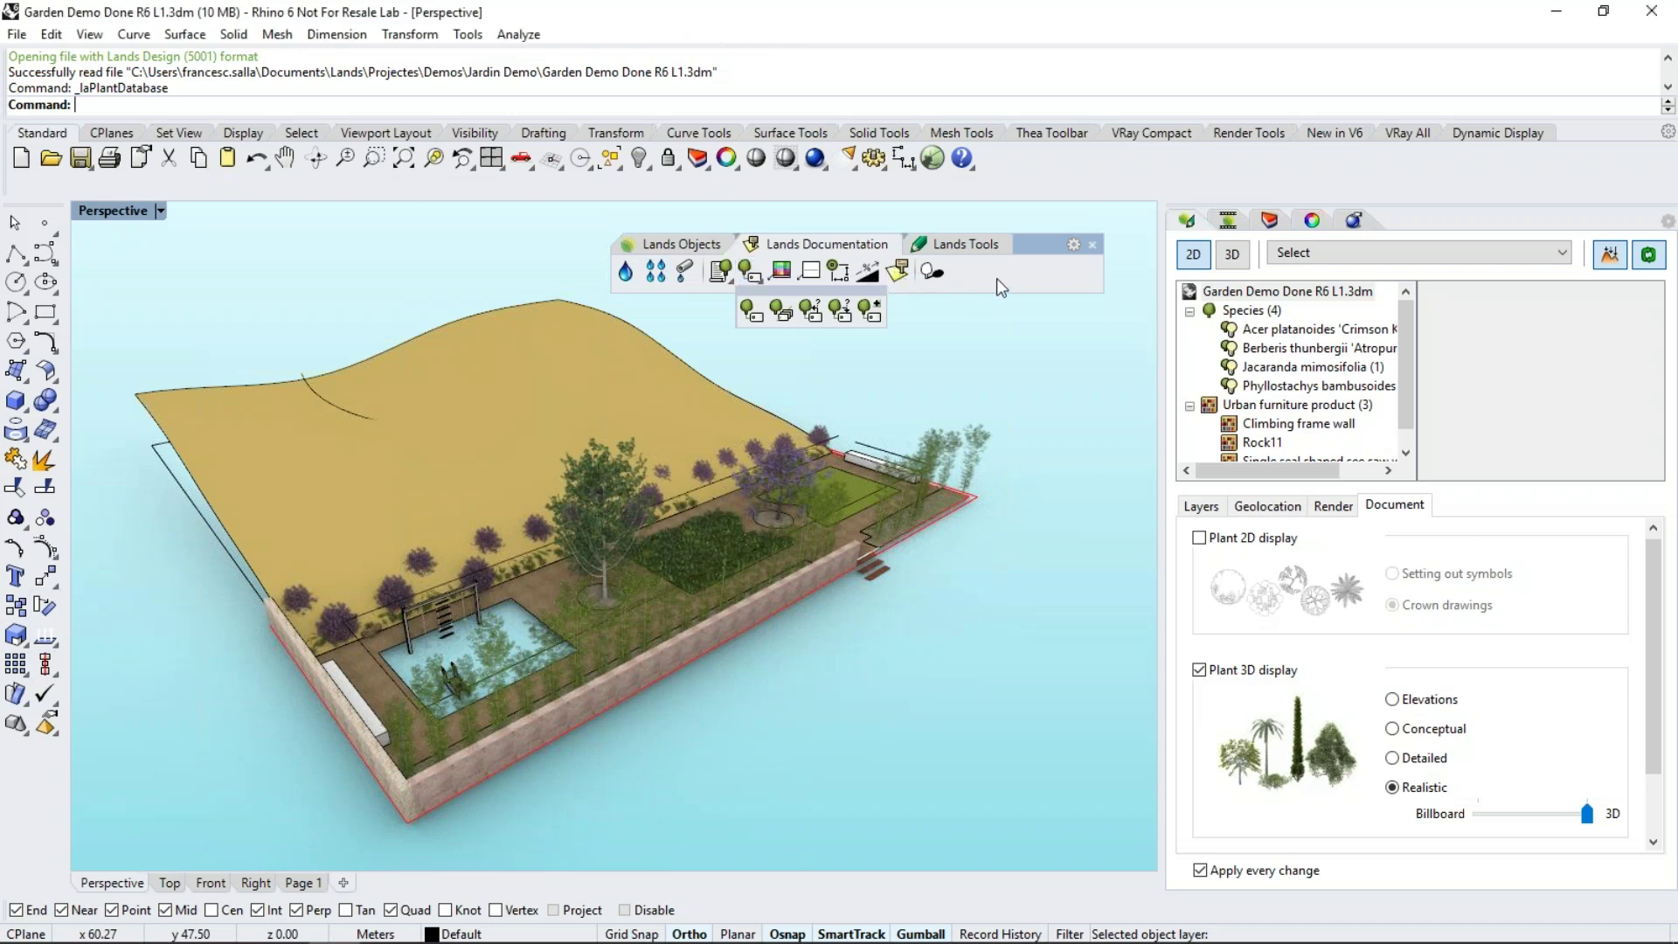
pyautogui.click(957, 247)
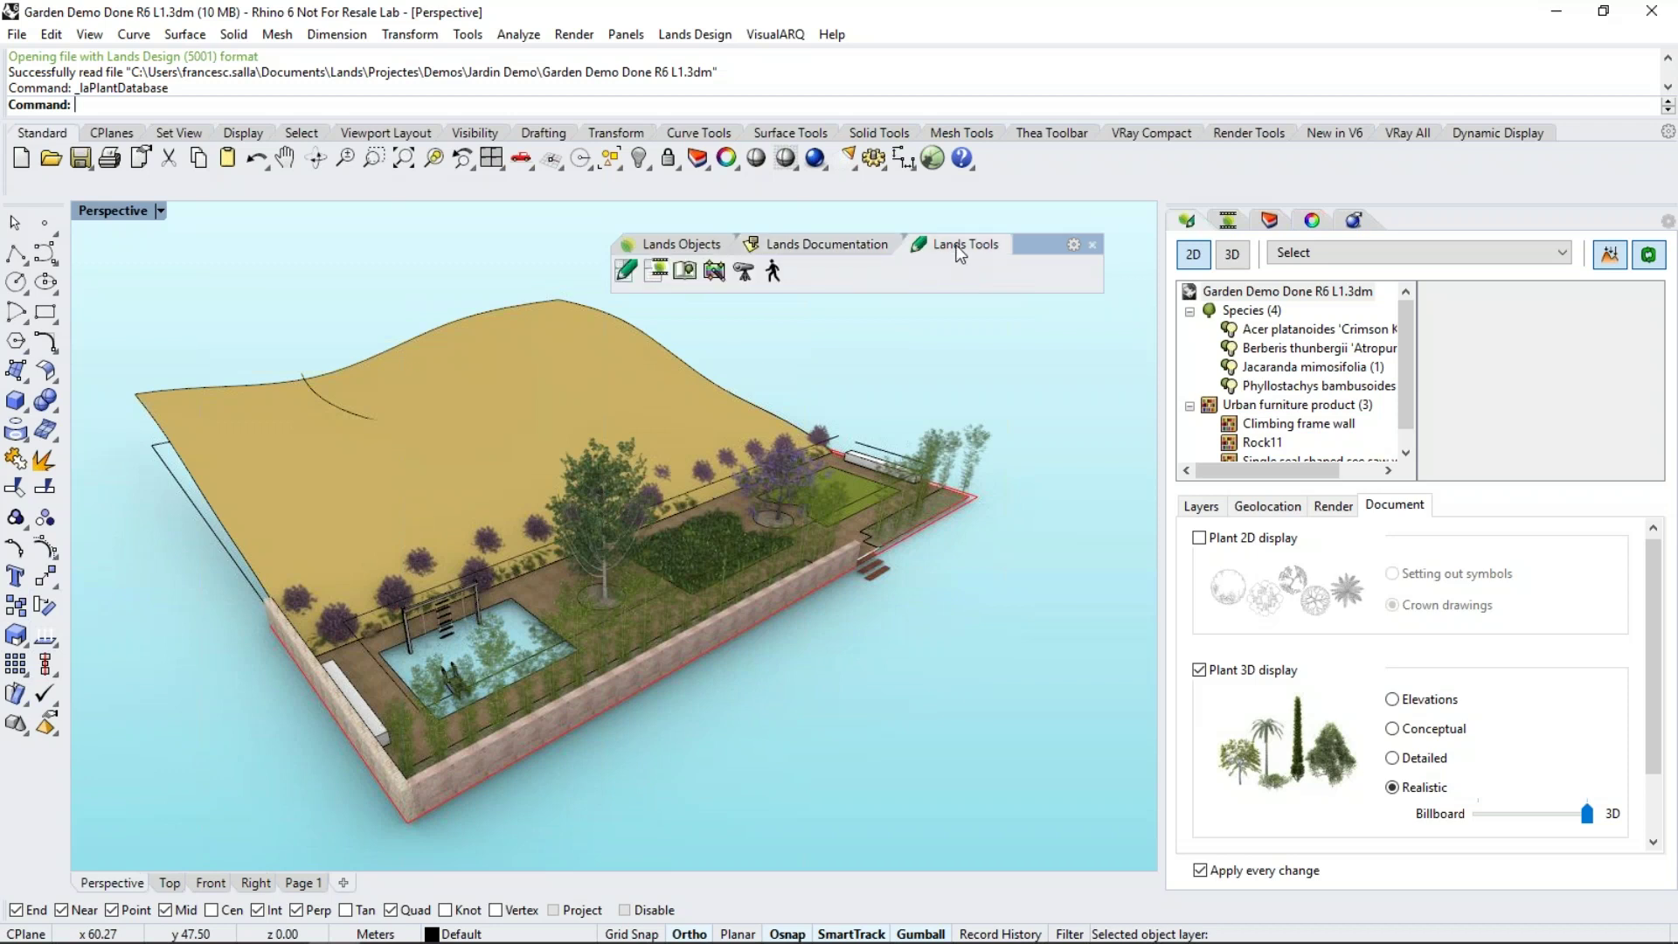
# Show the garden's document display settings, turn on Image Filters Application, and return to Lands Objects tools
pyautogui.click(627, 273)
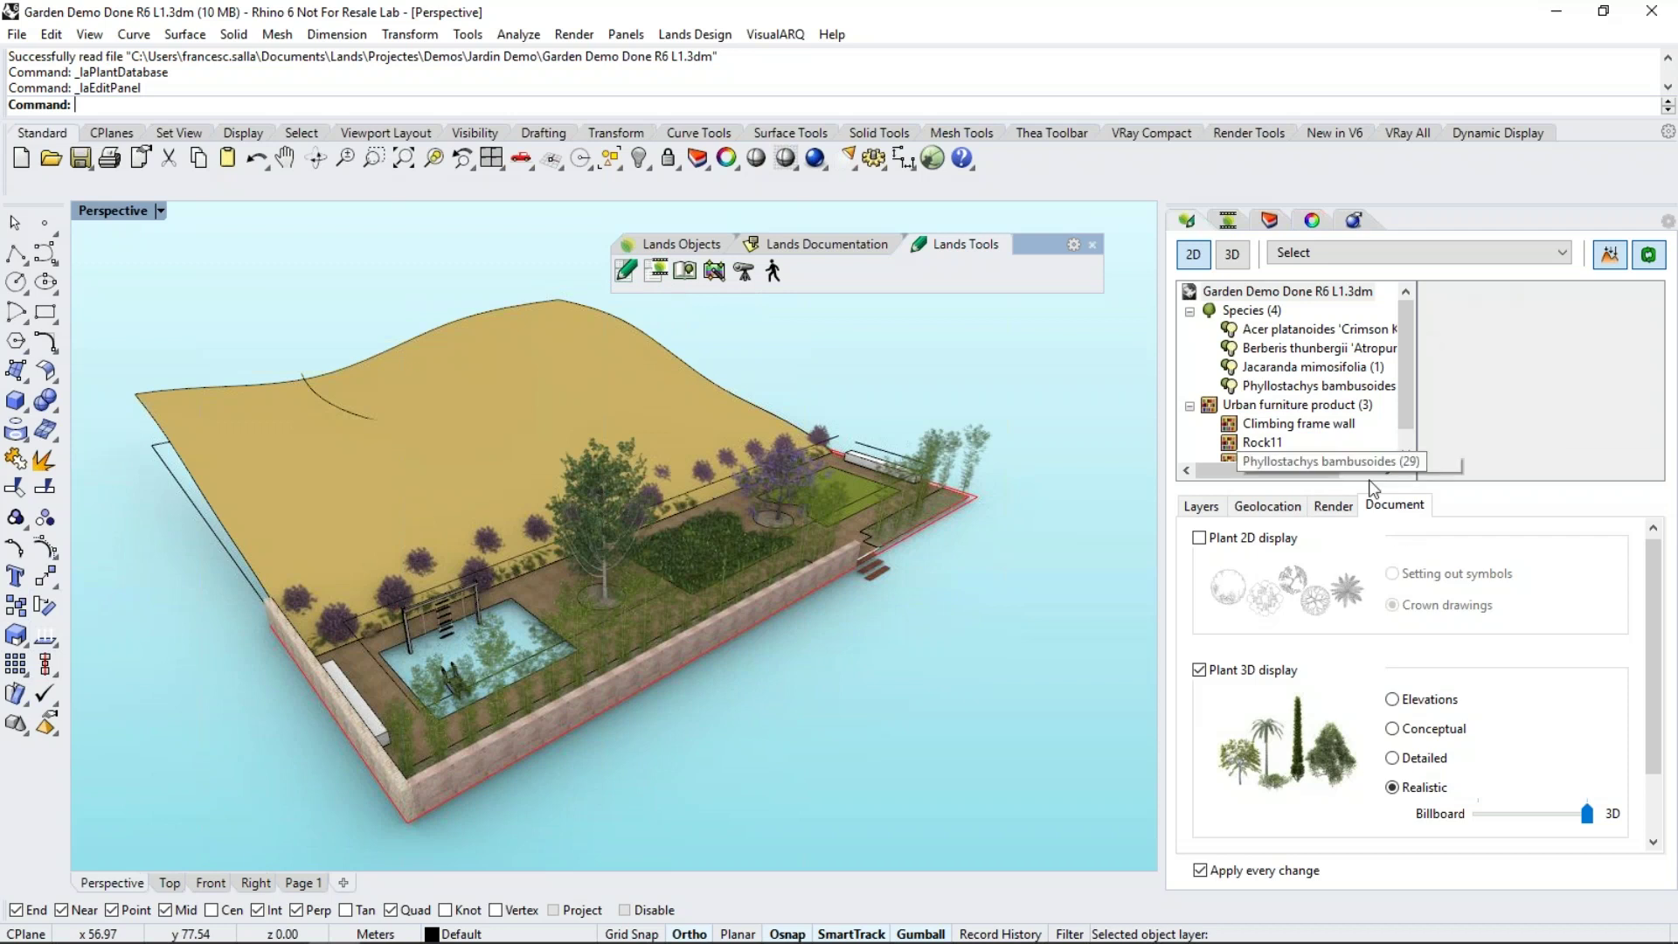
pyautogui.click(657, 272)
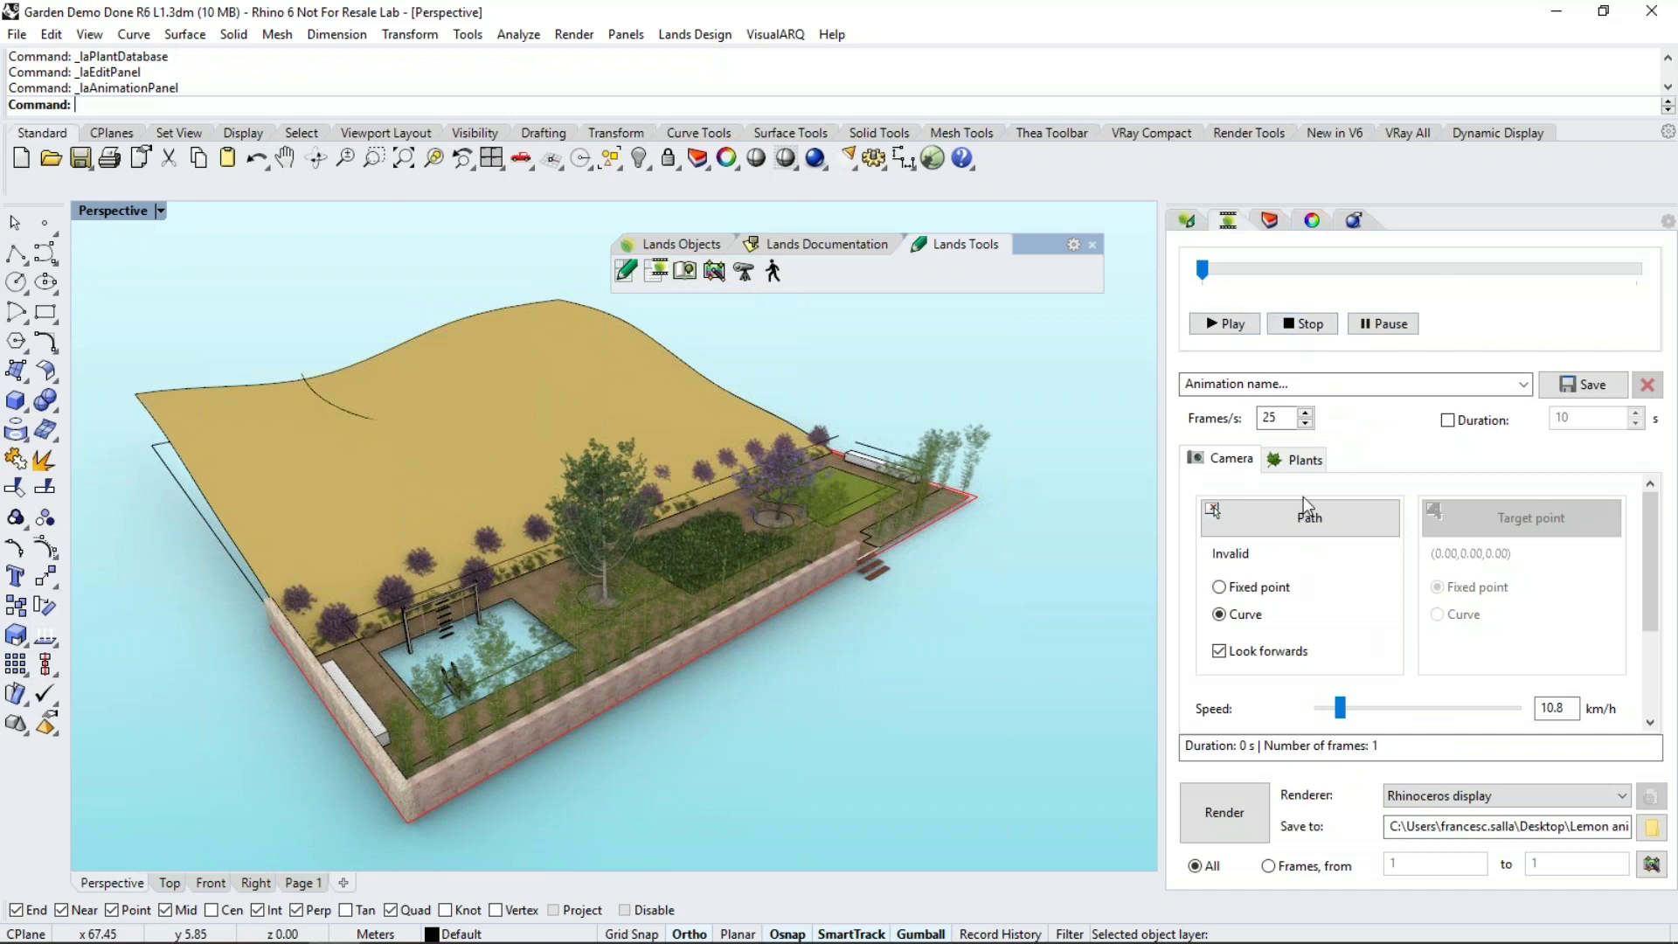
pyautogui.click(1186, 225)
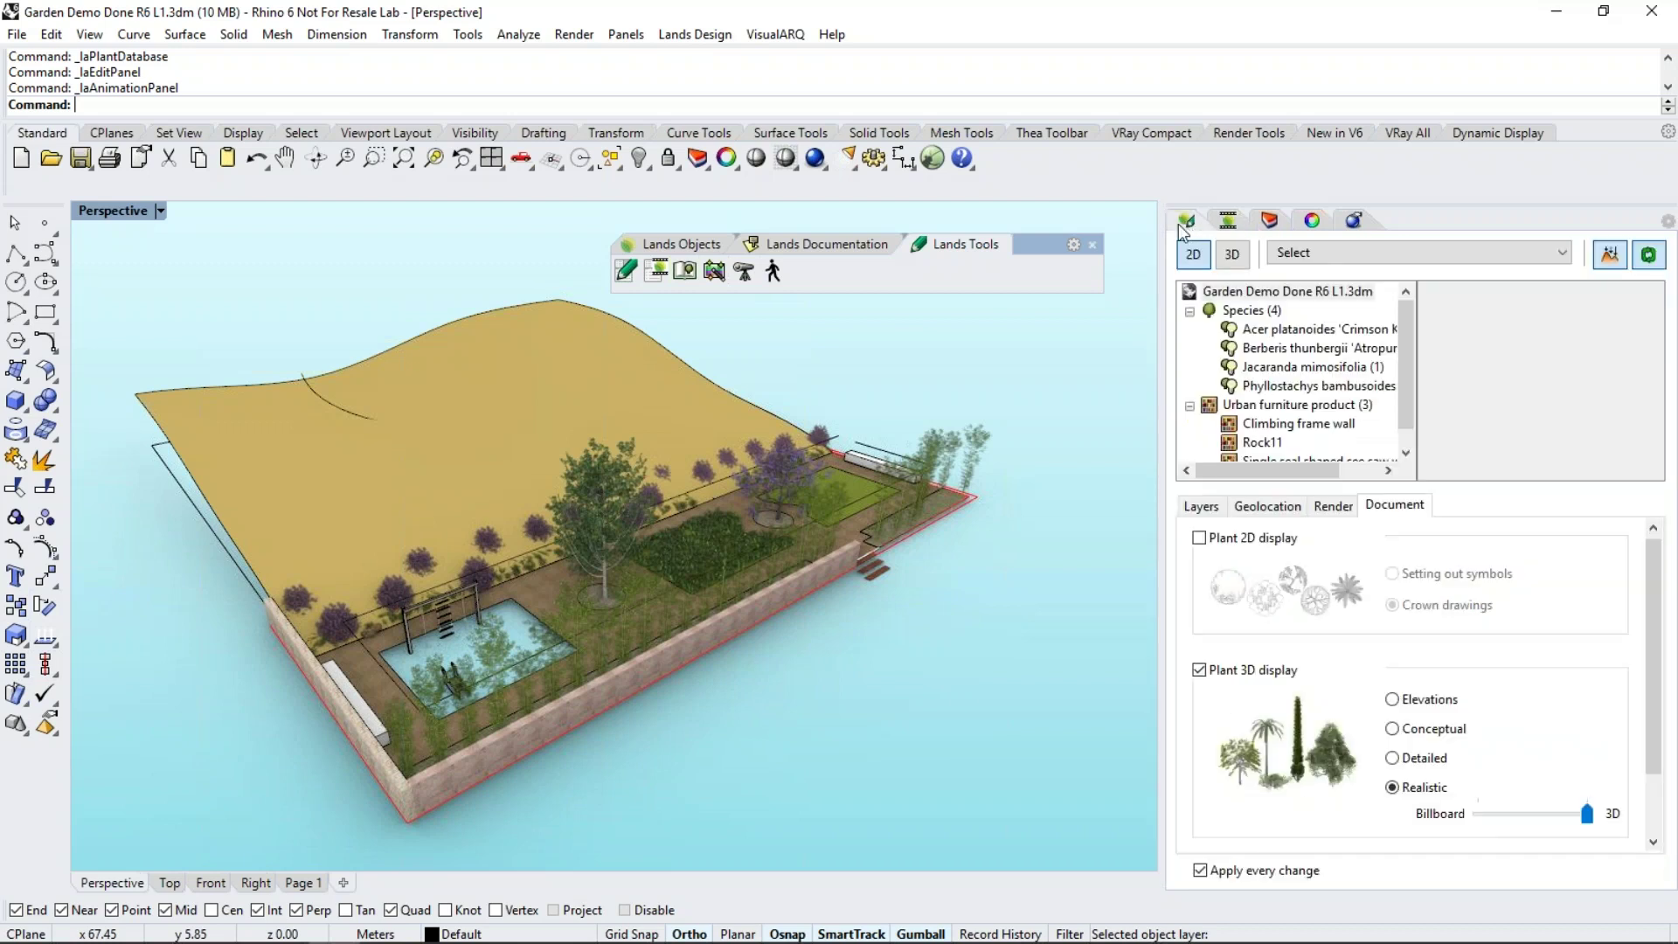
pyautogui.click(715, 277)
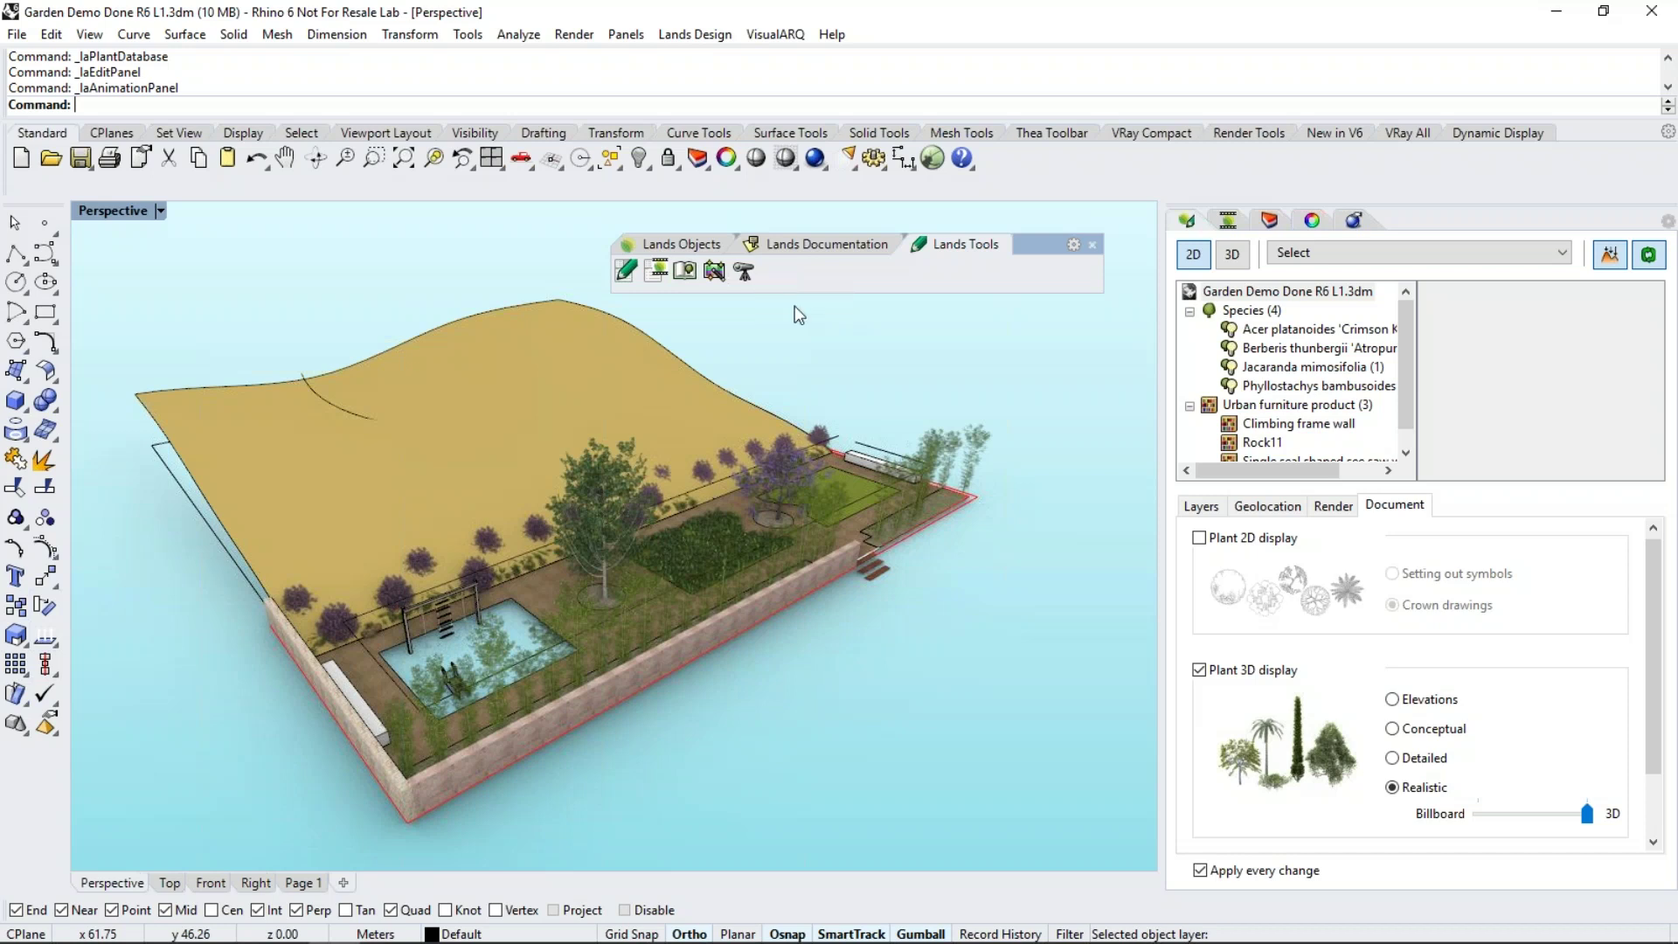
pyautogui.click(682, 244)
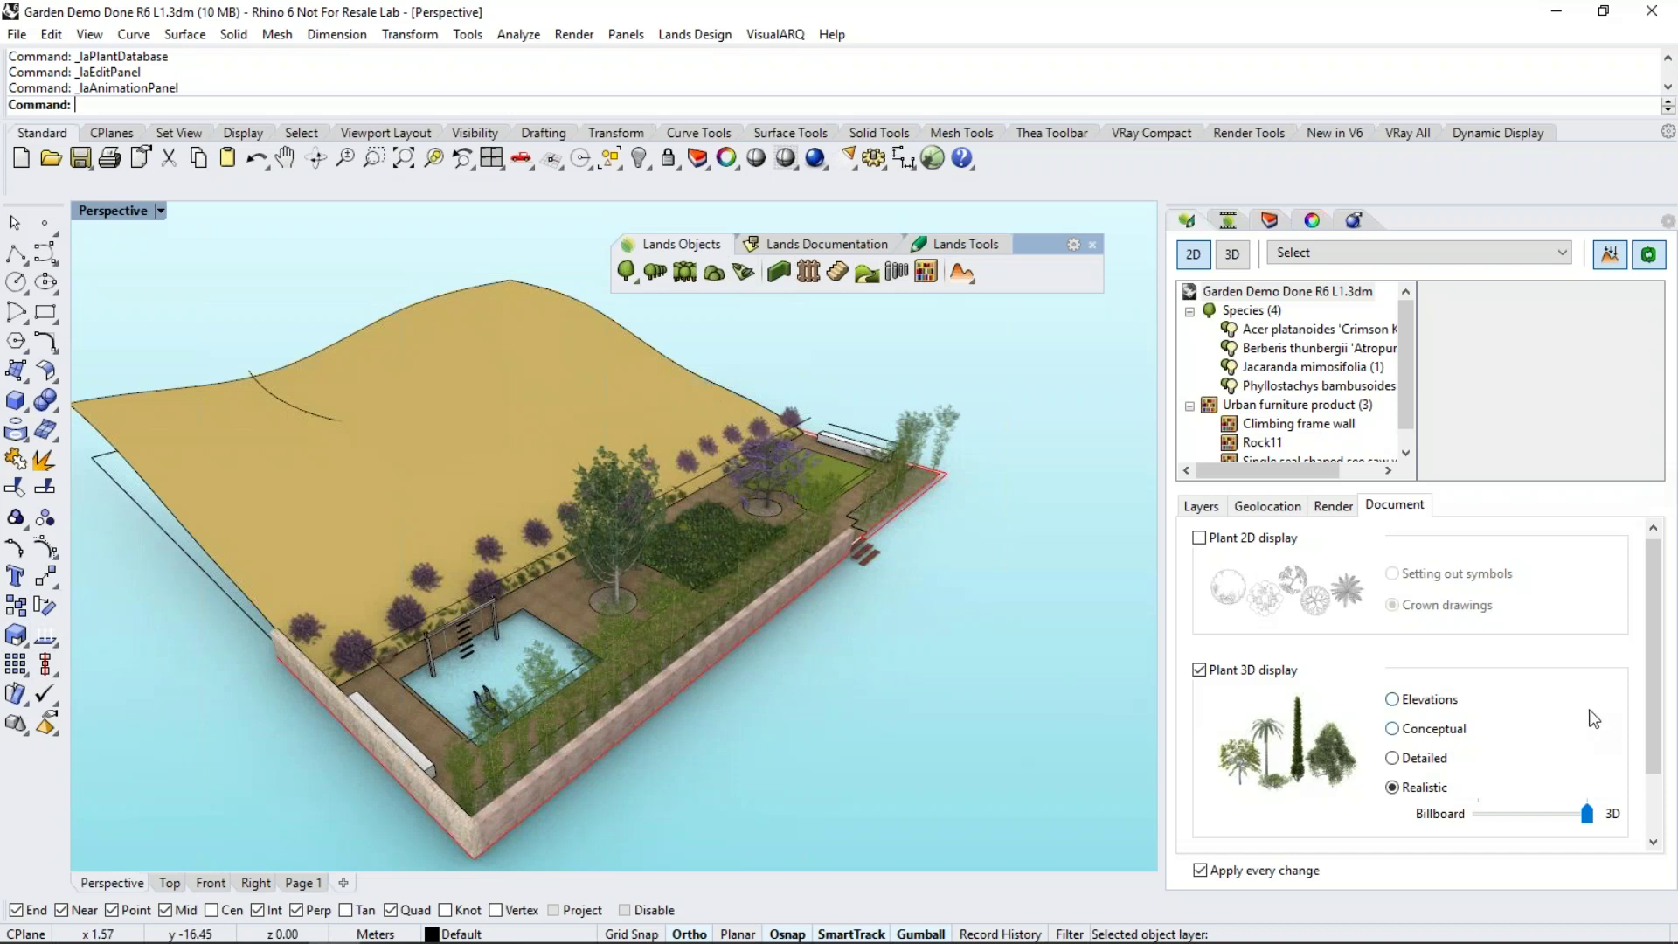
# Orbit closer to the planting beds and inspect the Acer tree's properties, then deselect it
pyautogui.scroll(-1, 1654, 627)
pyautogui.scroll(-3, 1655, 626)
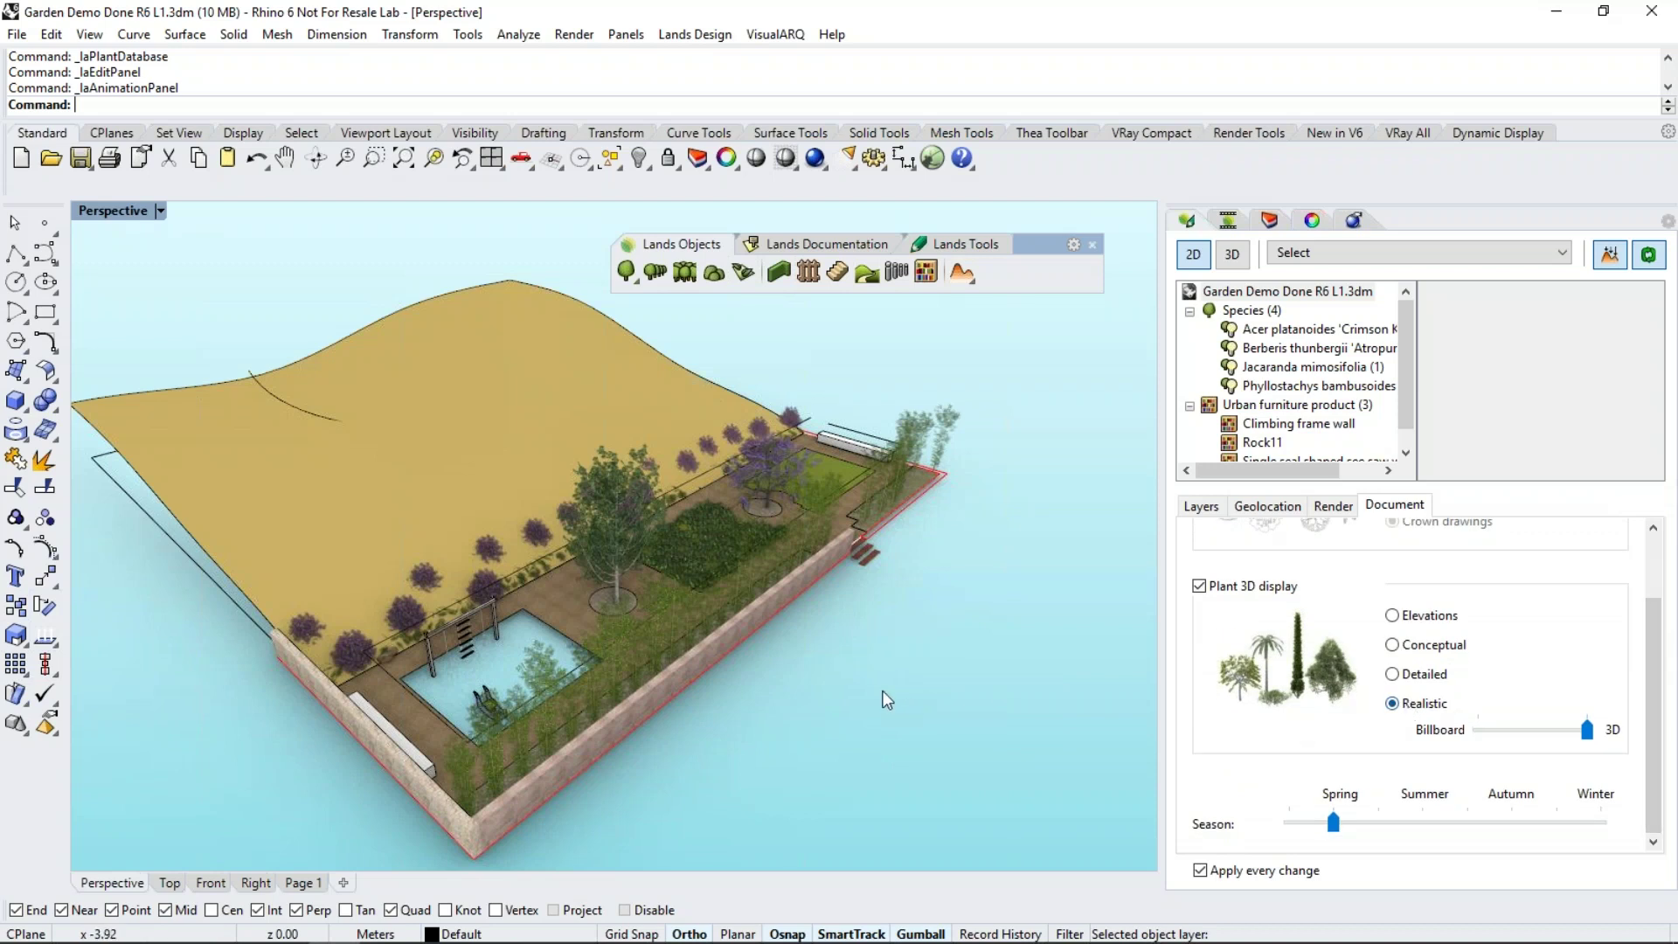
pyautogui.moveTo(883, 663); pyautogui.dragTo(584, 456, button='right')
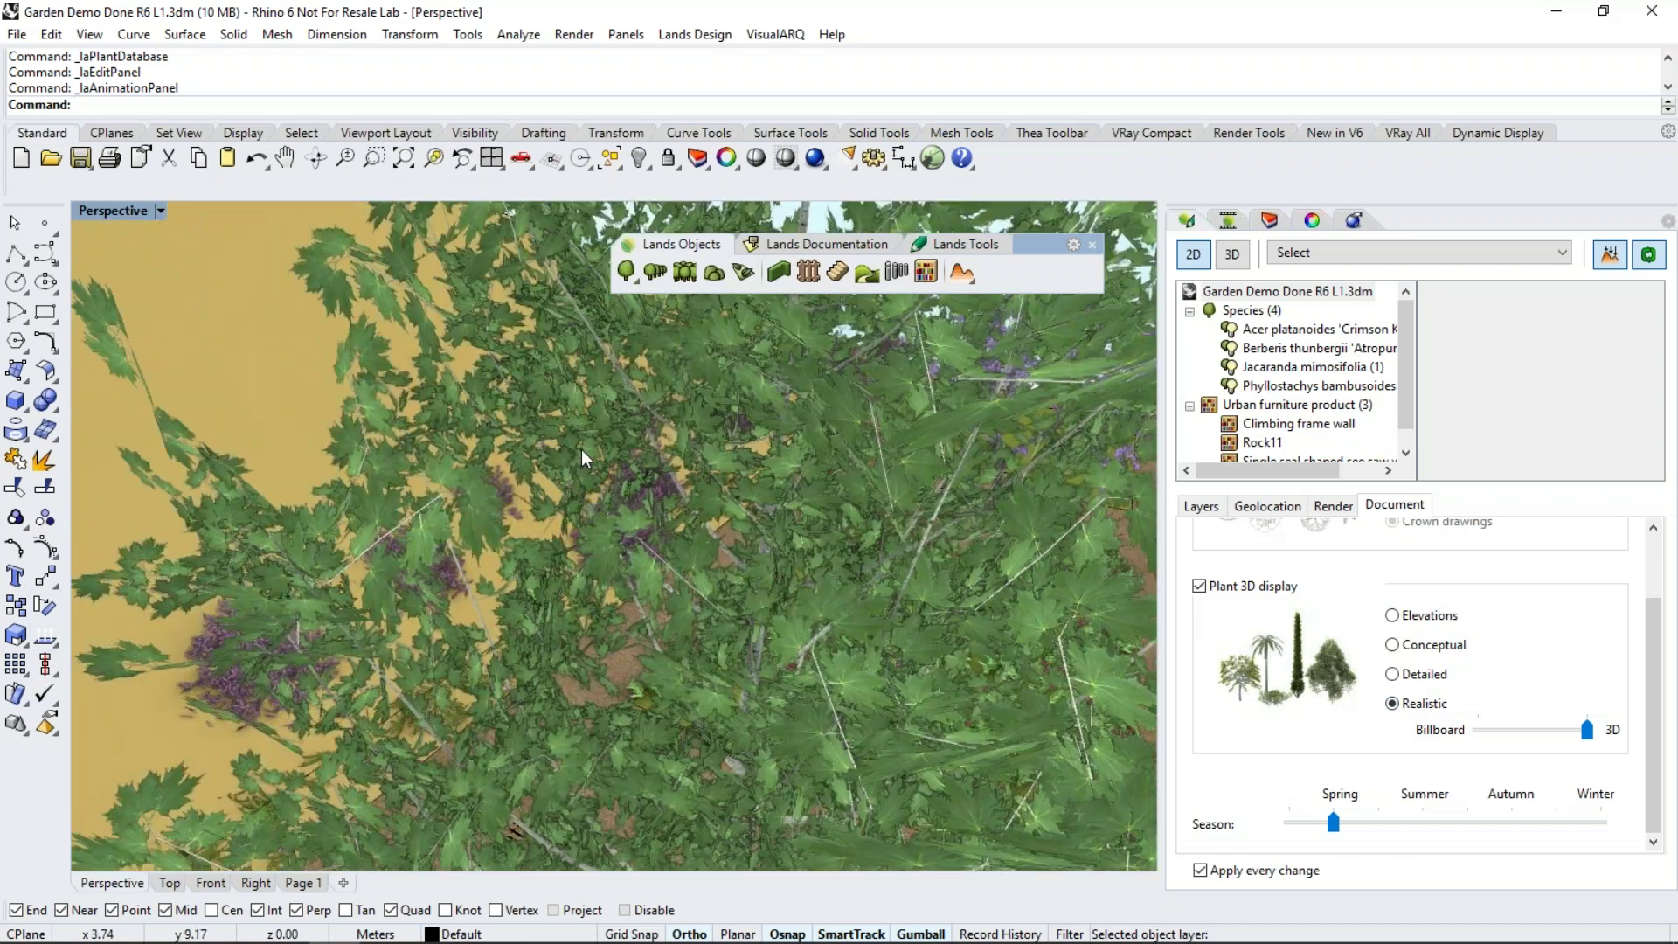
pyautogui.click(523, 502)
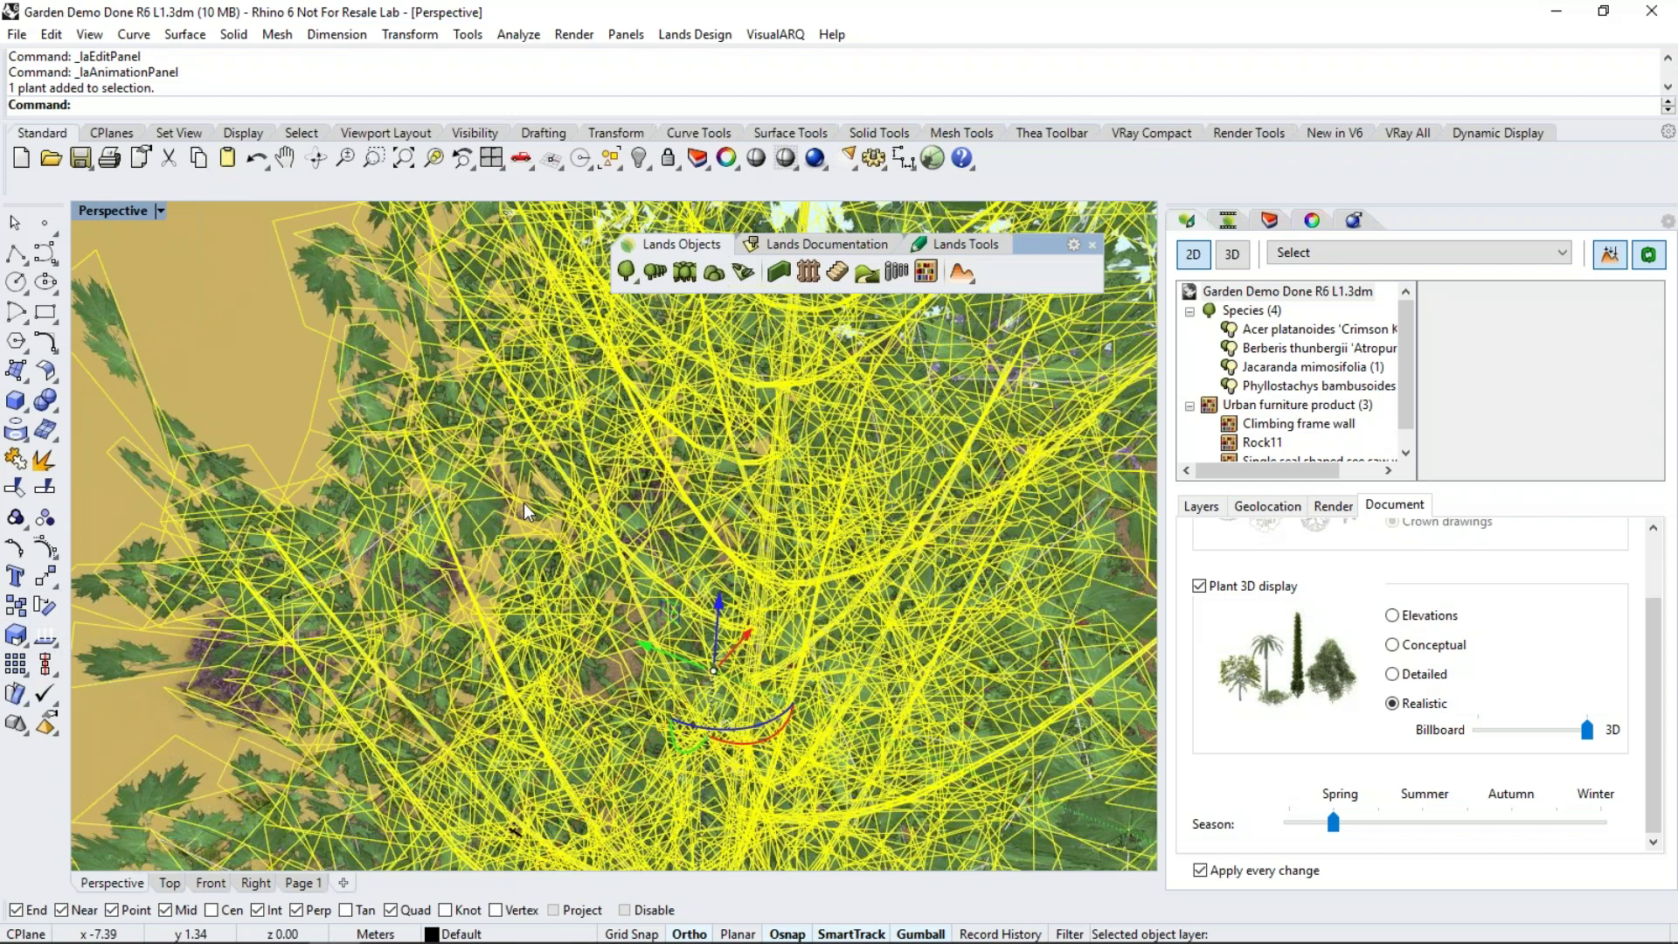
pyautogui.press('Home')
pyautogui.press('Escape')
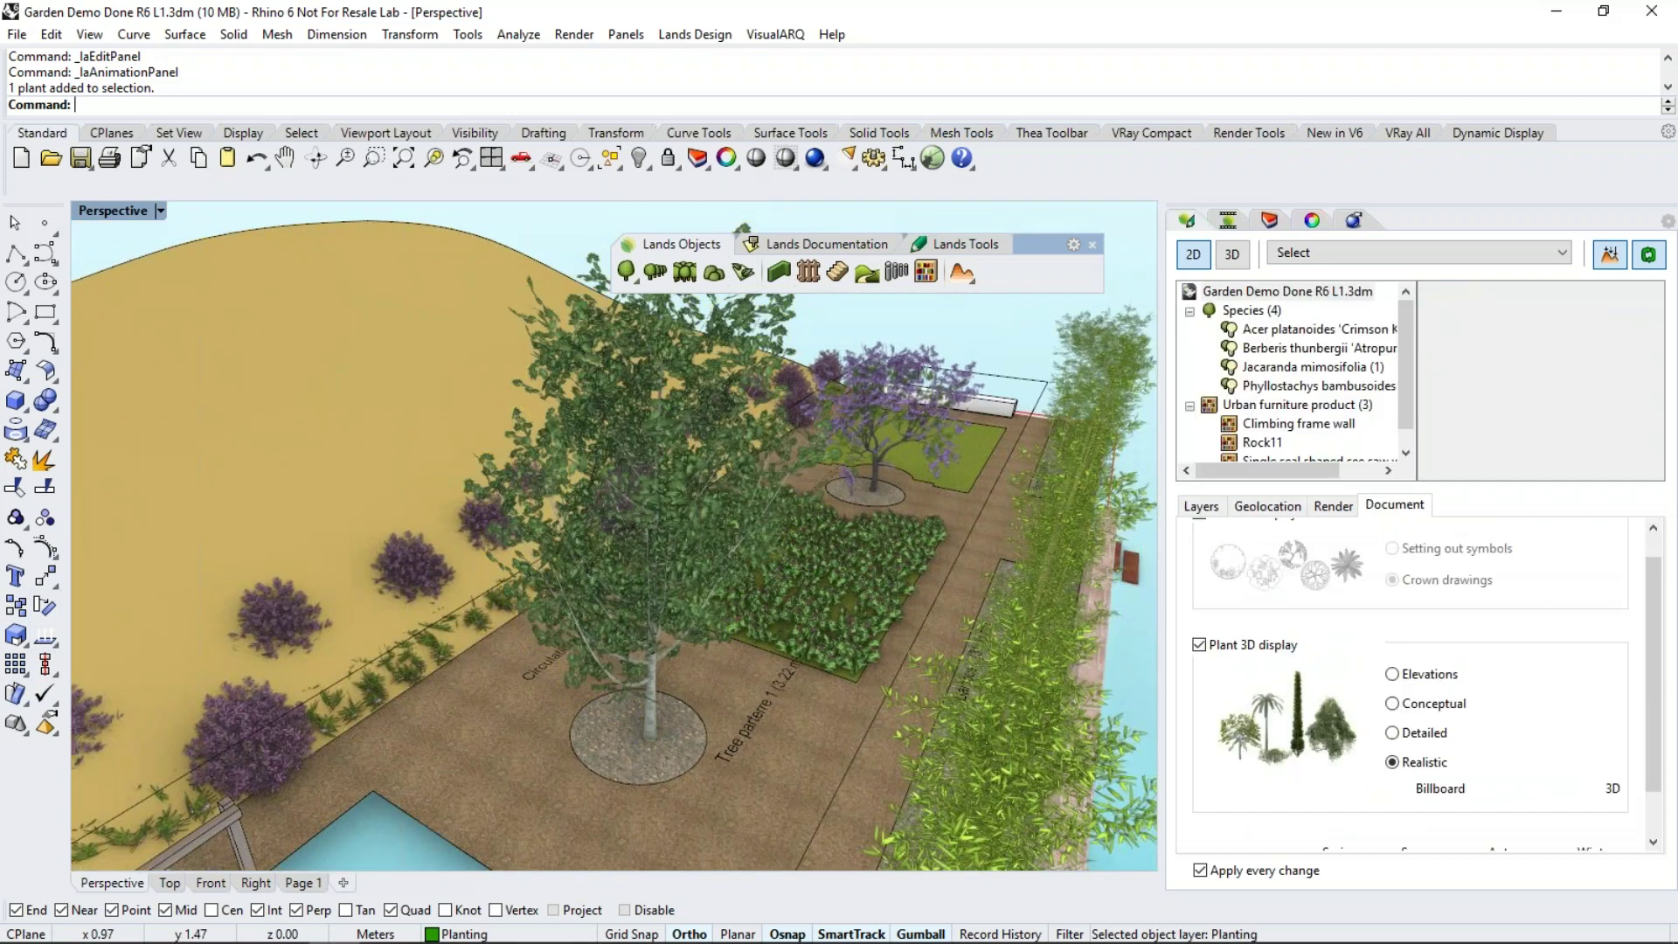
pyautogui.press('Home')
pyautogui.click(661, 523)
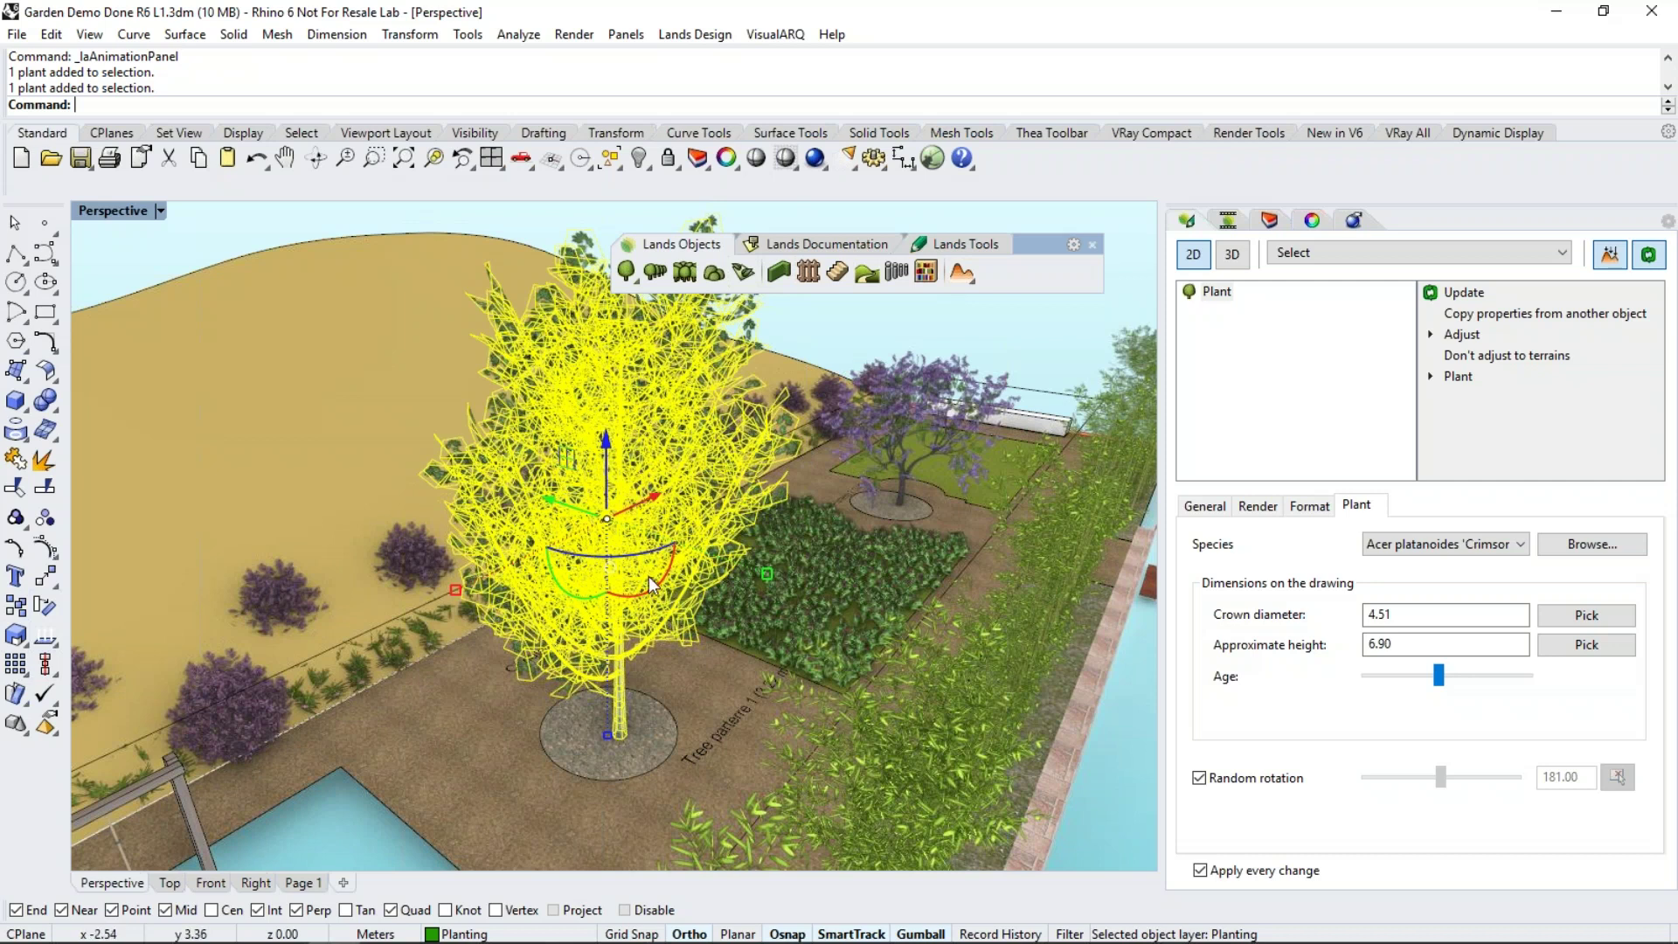
pyautogui.click(239, 233)
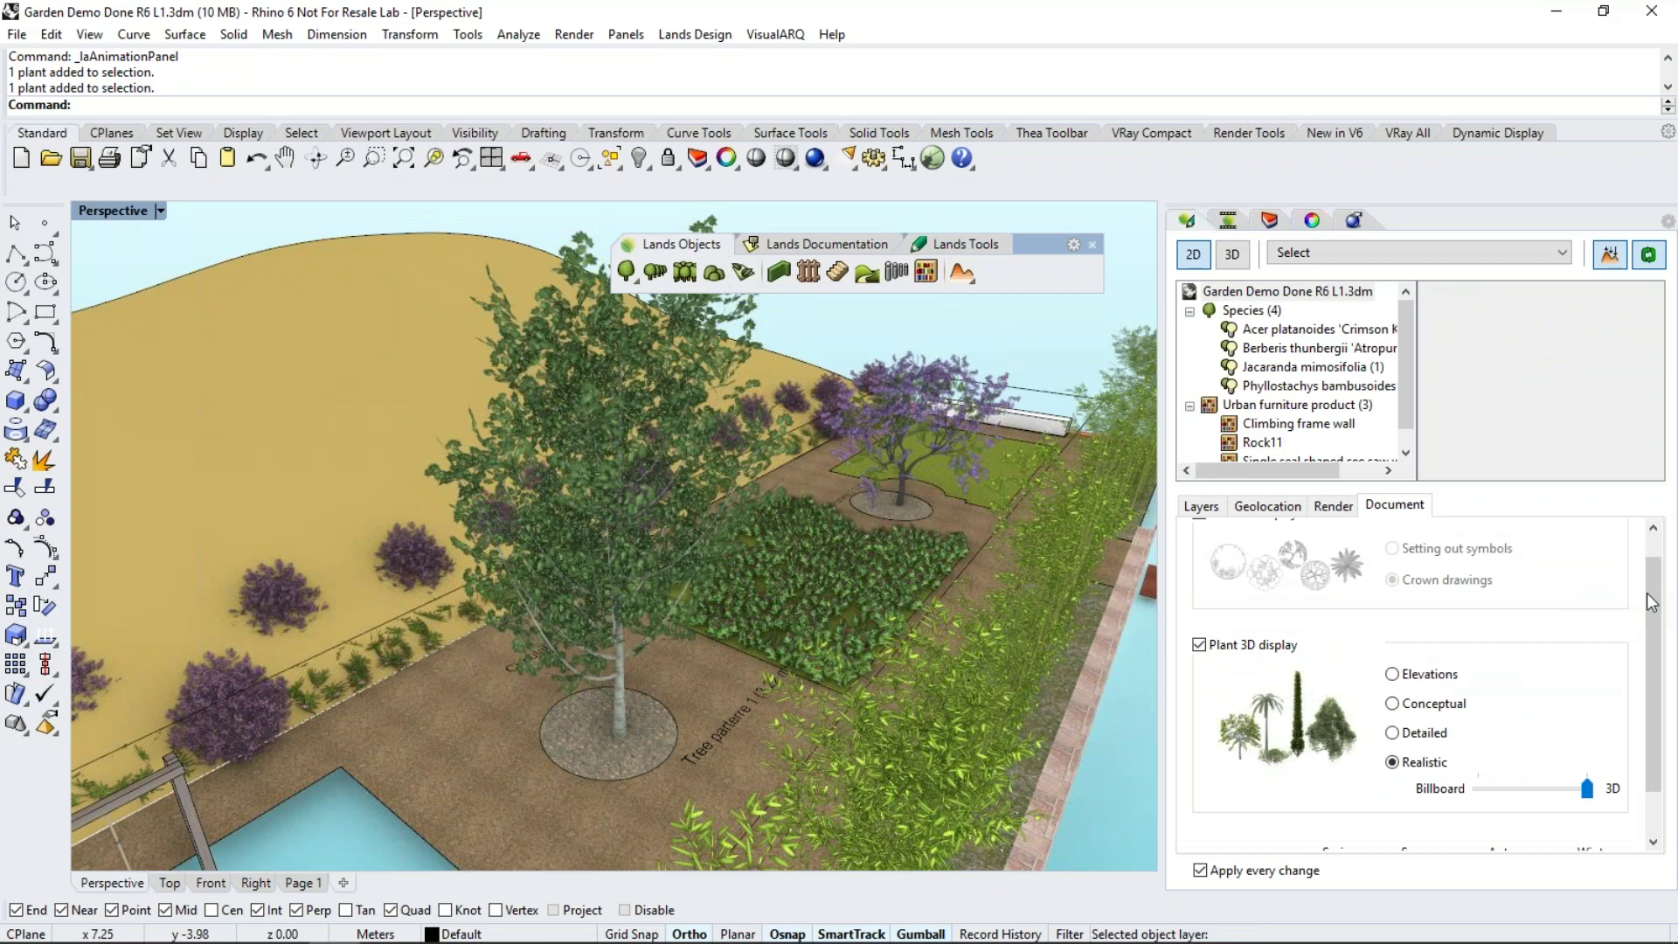
# Preview the Winter season, set it back to Spring, and show plants as Elevations
pyautogui.scroll(-1, 1651, 603)
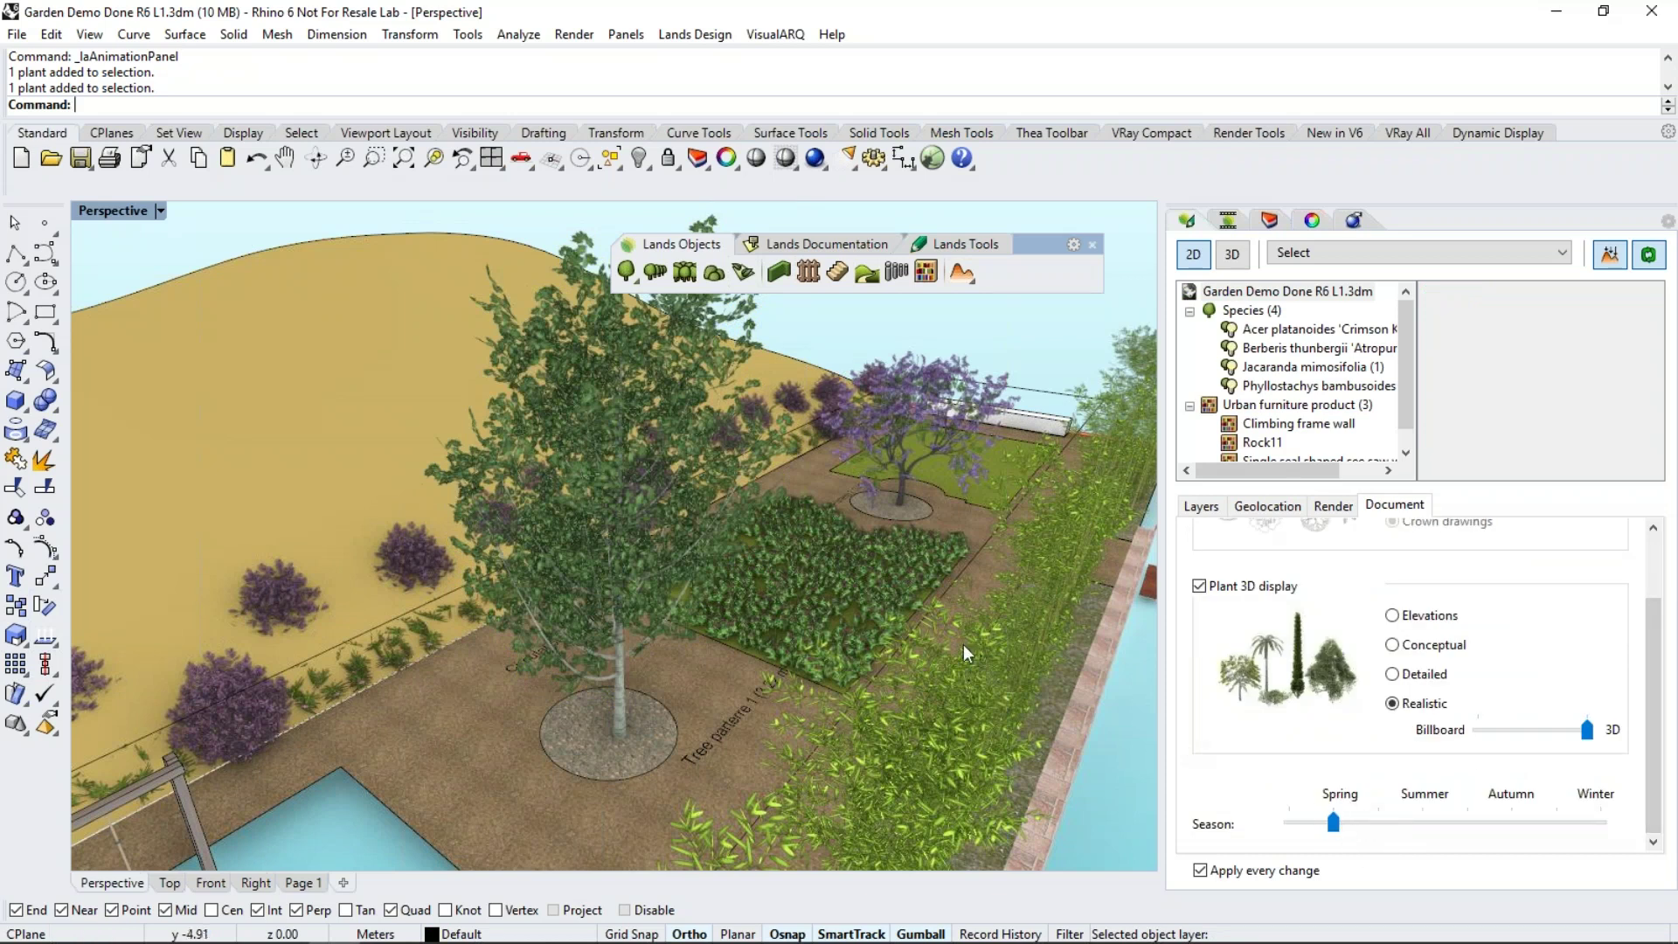
pyautogui.moveTo(1323, 825); pyautogui.dragTo(1595, 835)
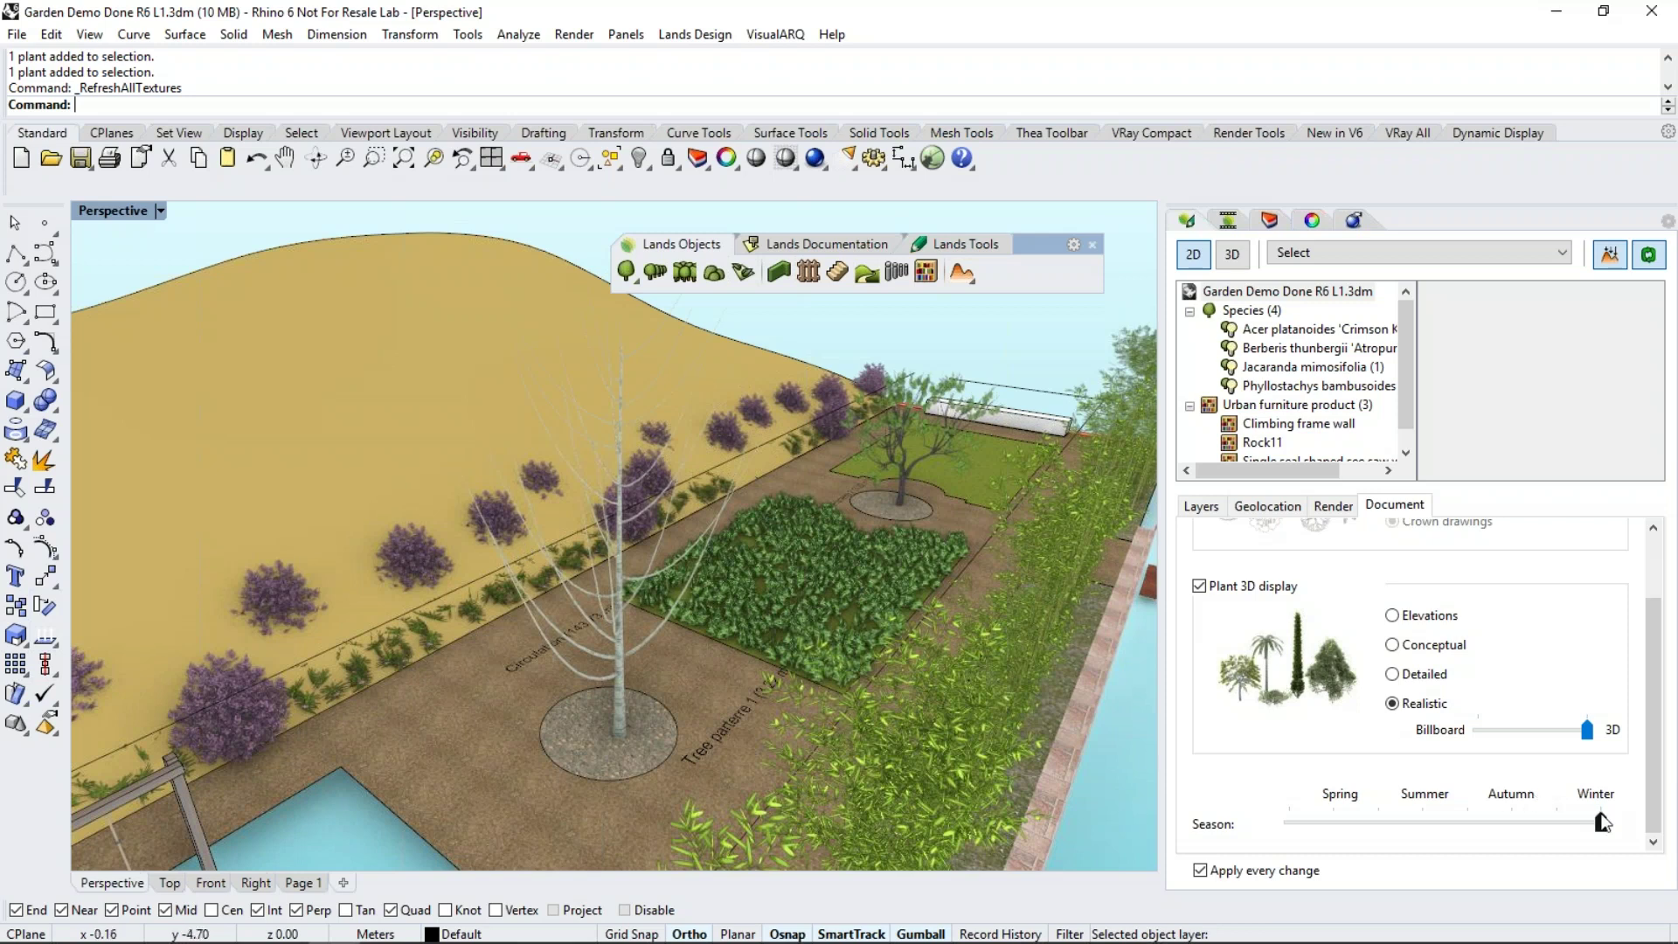
pyautogui.moveTo(1602, 822); pyautogui.dragTo(1353, 833)
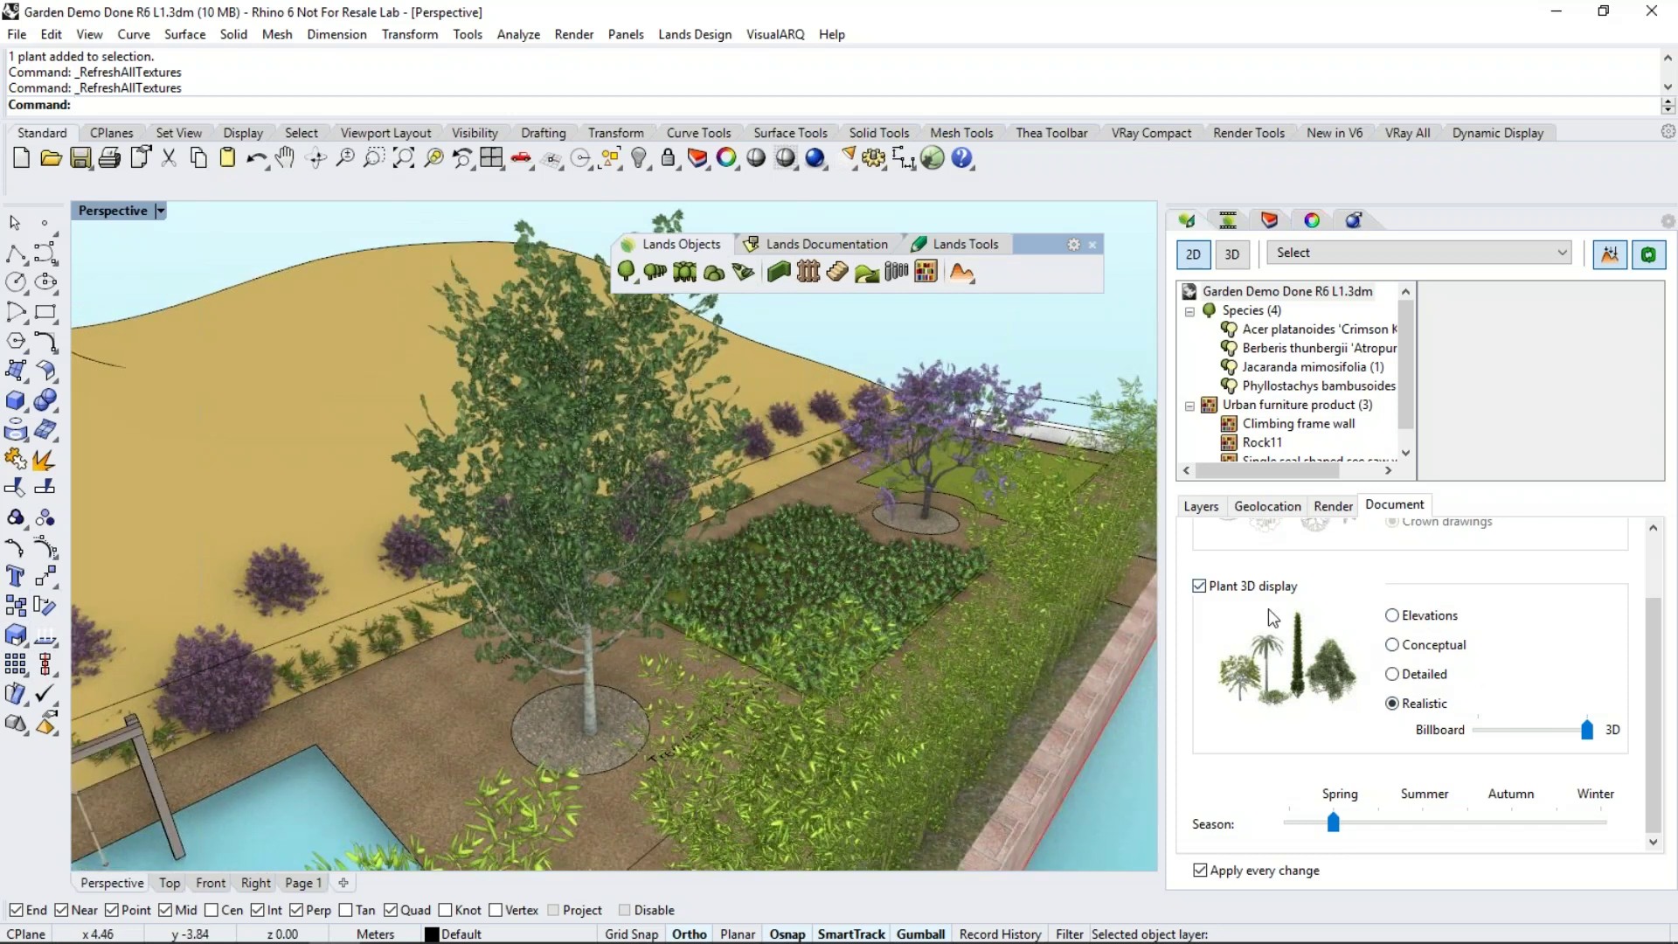
pyautogui.click(1393, 617)
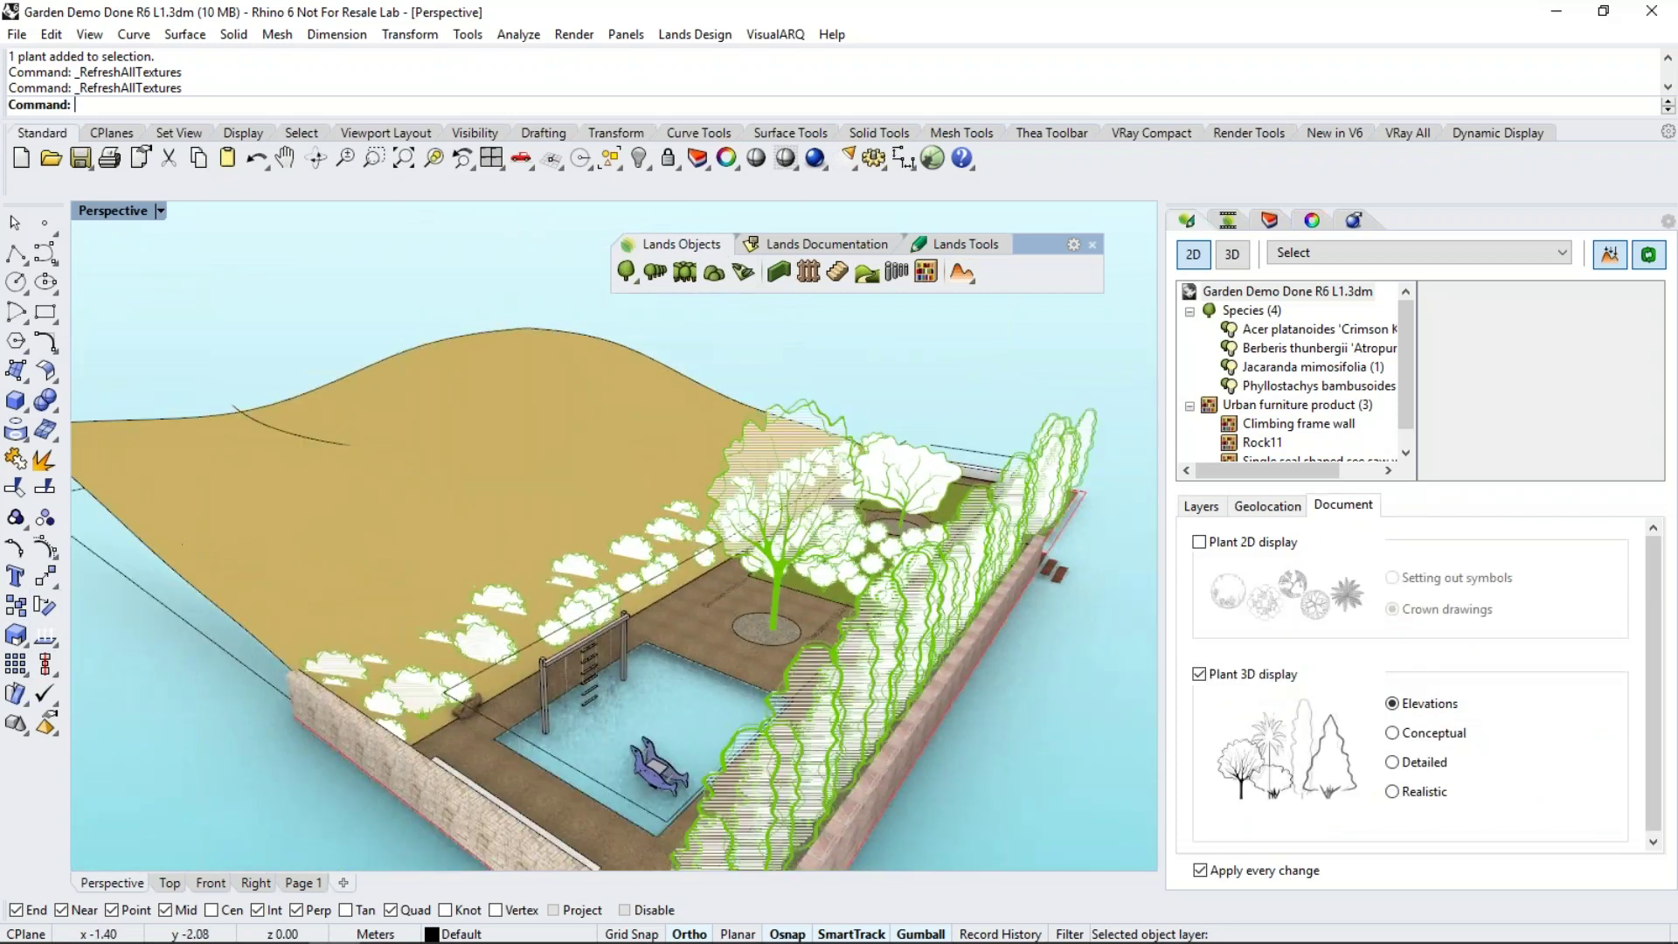
# Compare Conceptual, Detailed and Realistic plant display styles from several angles, ending on Realistic
pyautogui.click(1395, 737)
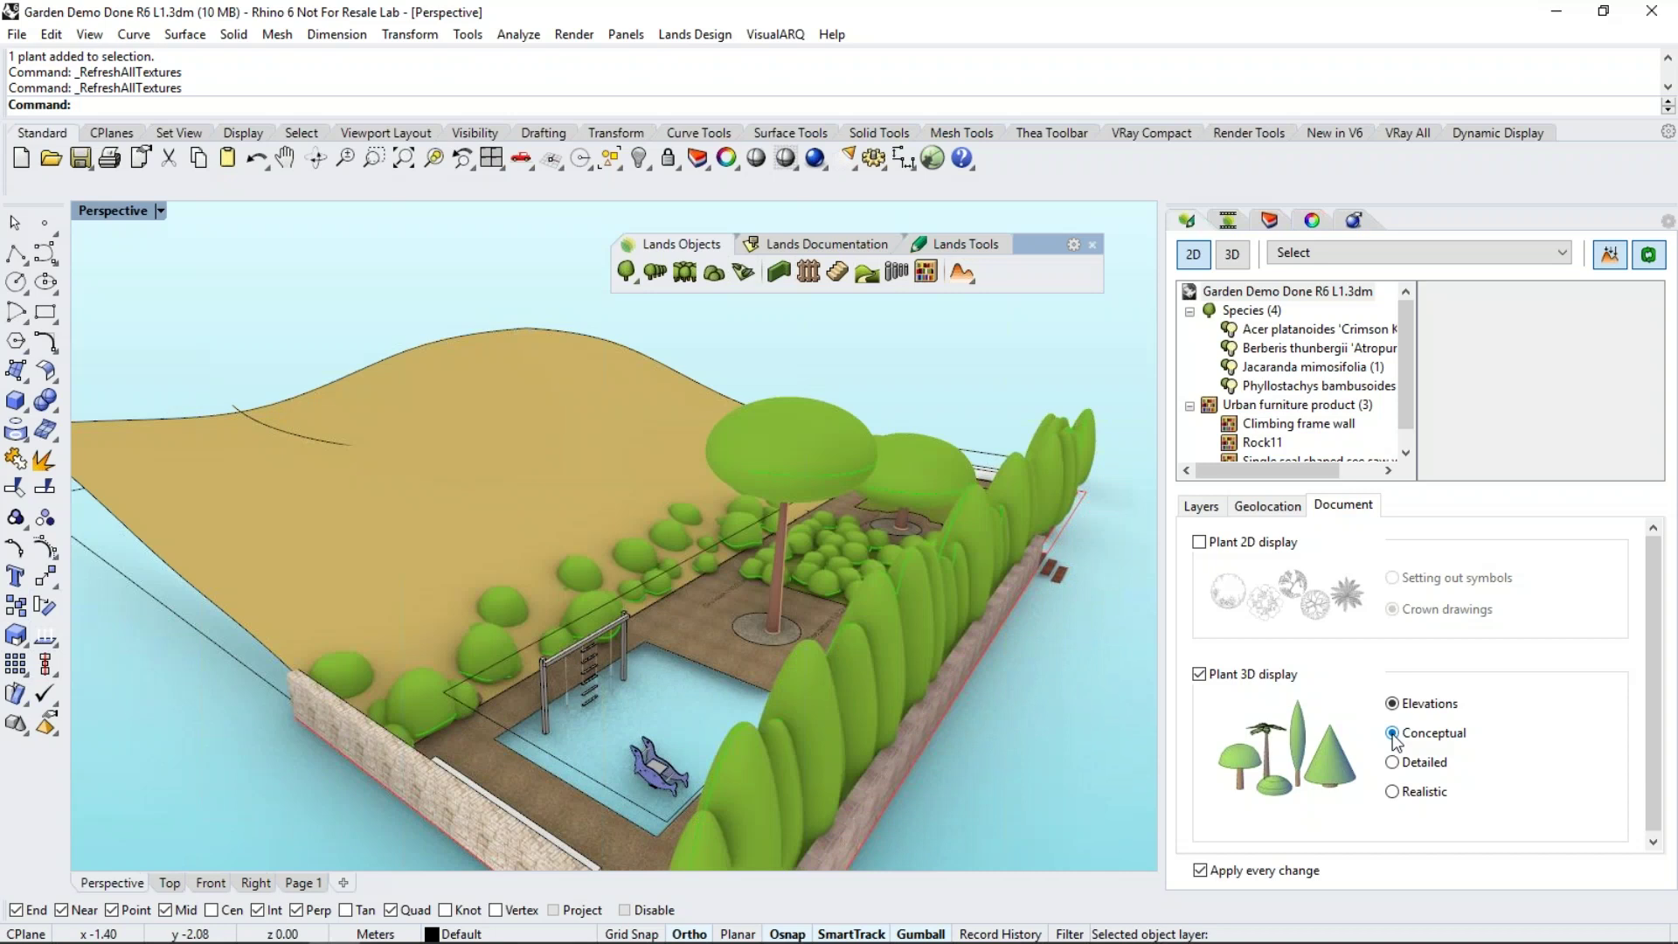
pyautogui.moveTo(741, 708); pyautogui.dragTo(667, 647, button='right')
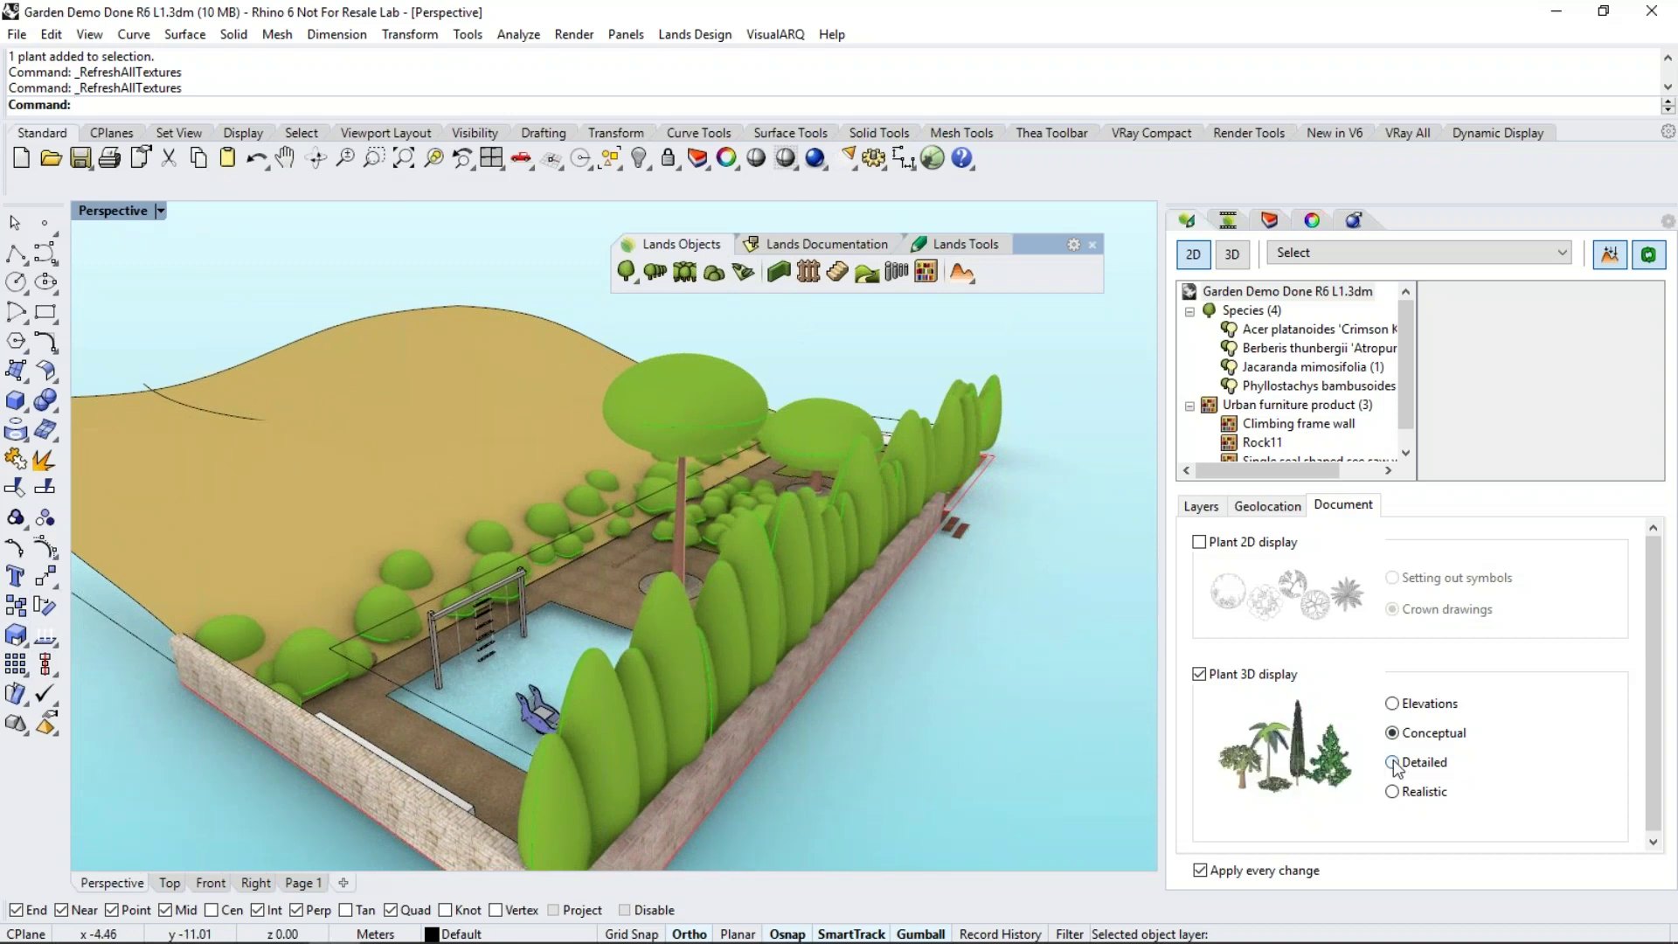
pyautogui.click(1393, 763)
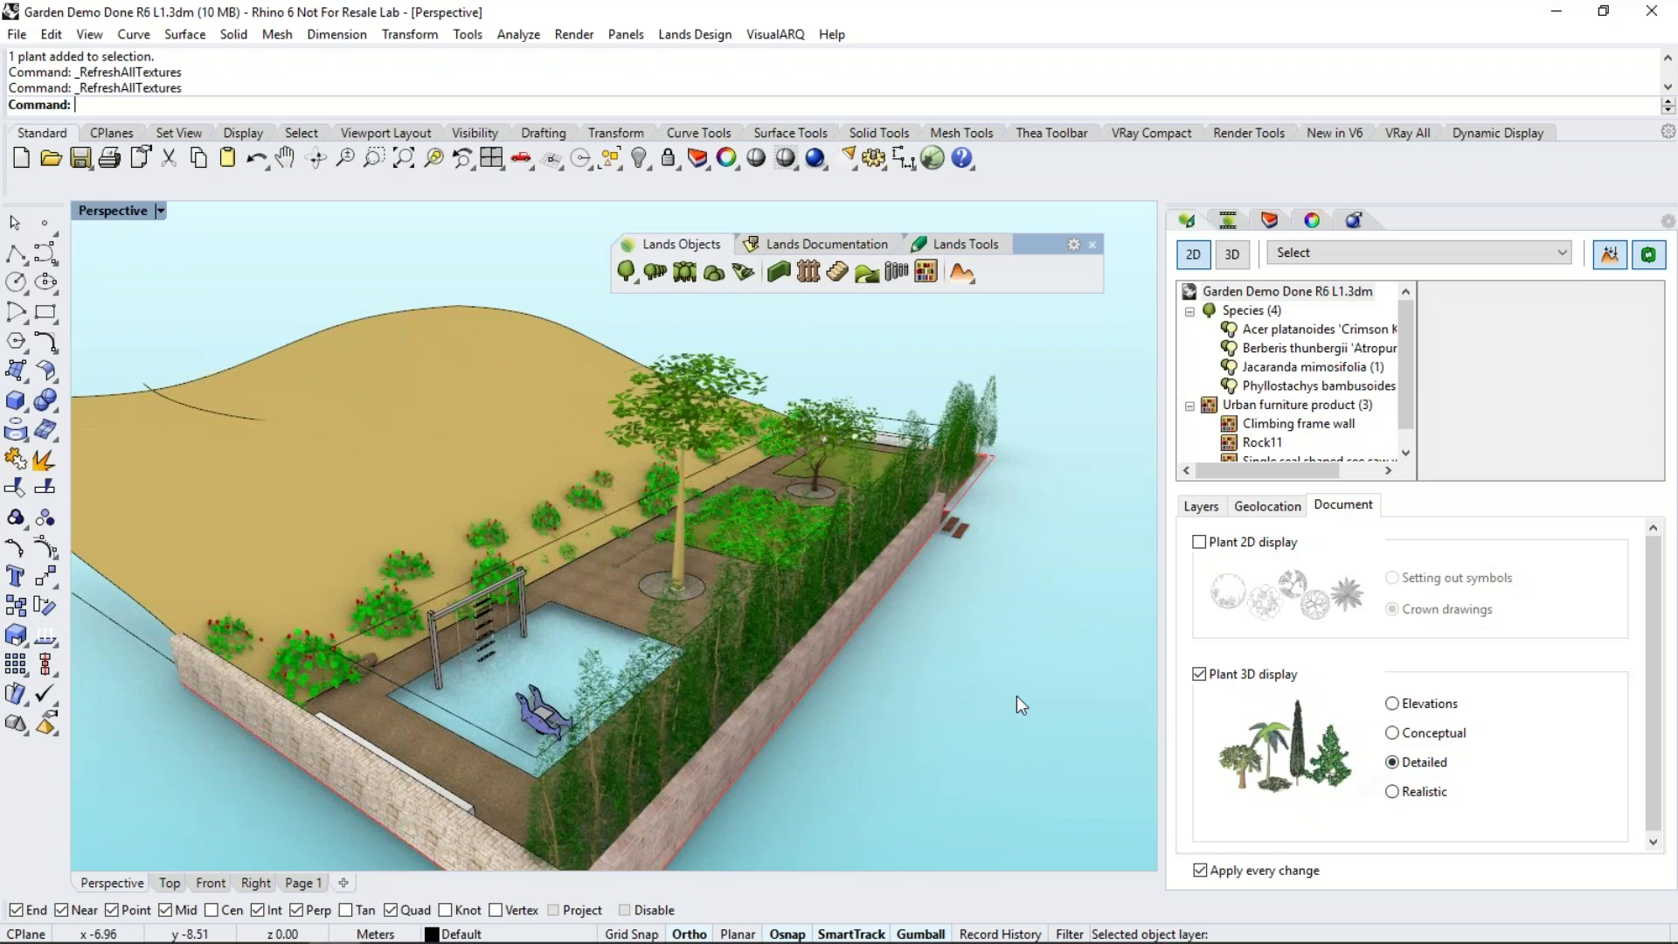
pyautogui.click(1392, 792)
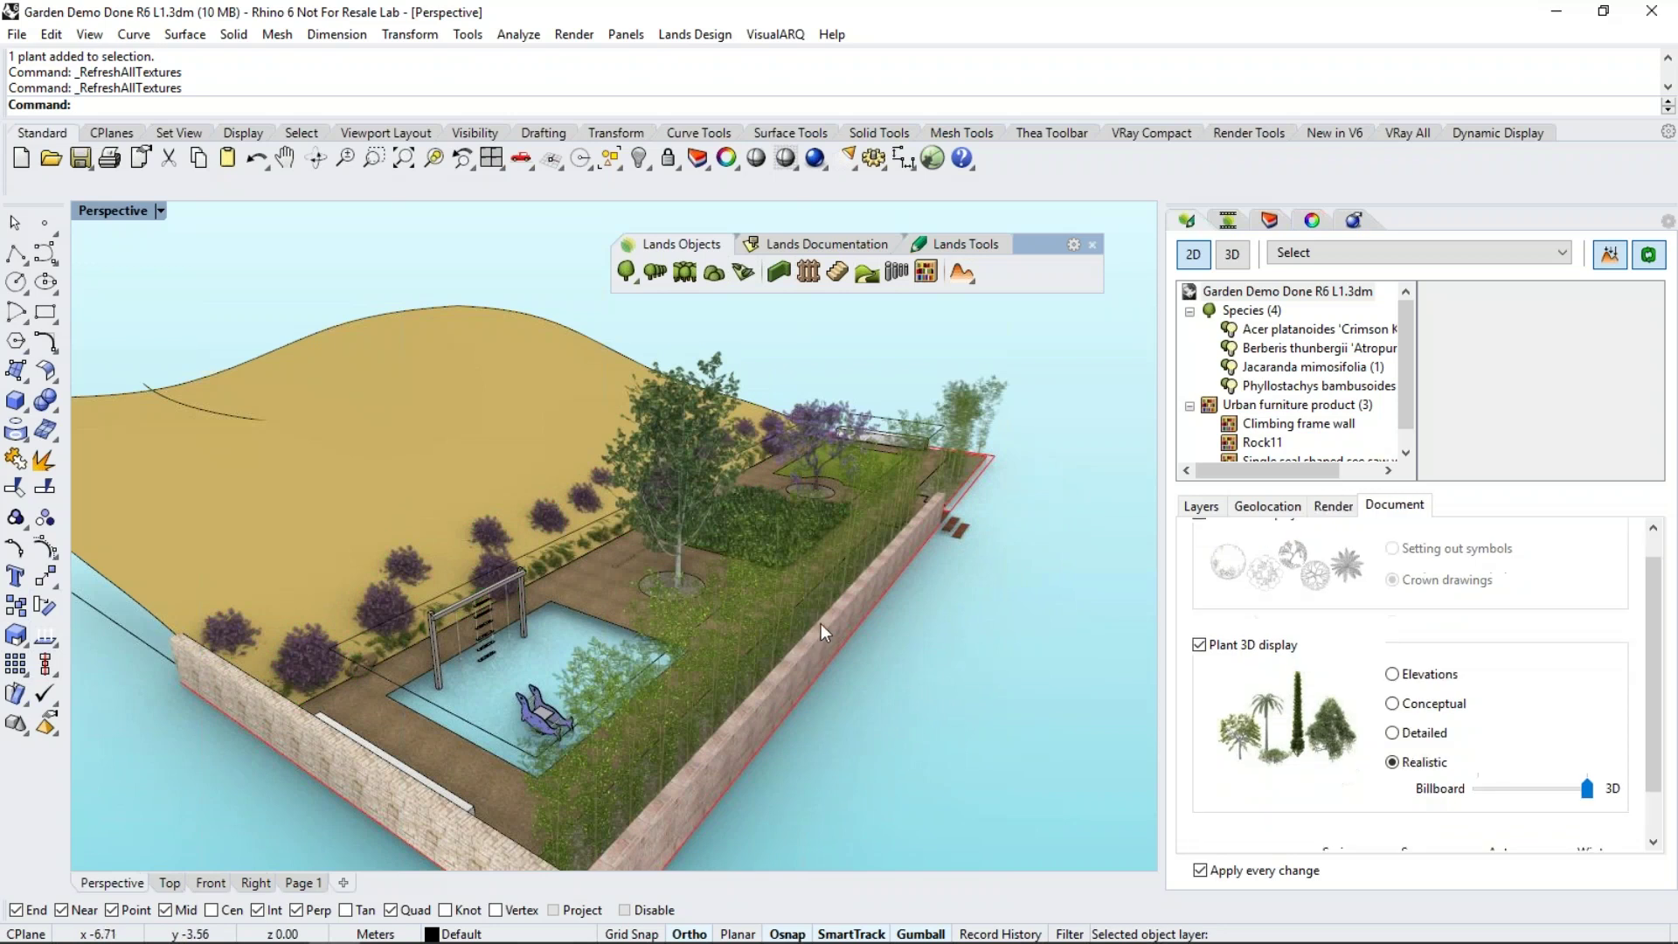
pyautogui.moveTo(809, 632)
pyautogui.mouseDown(button='right')
pyautogui.moveTo(784, 641)
pyautogui.moveTo(800, 619)
pyautogui.mouseUp(button='right')
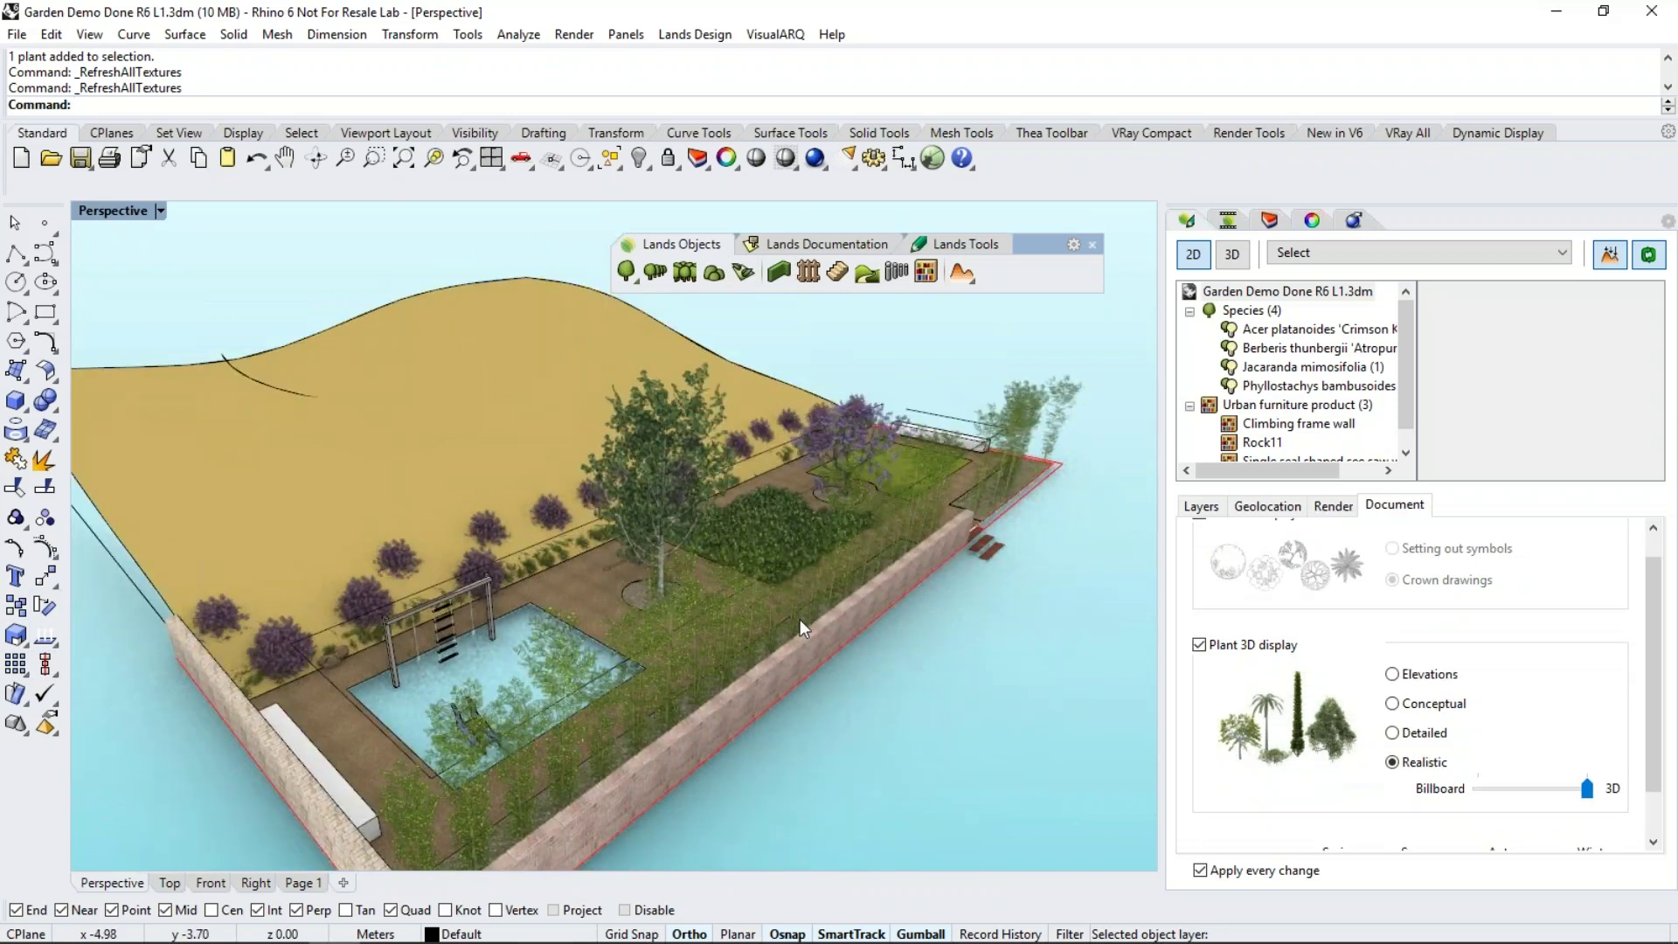
pyautogui.click(1393, 704)
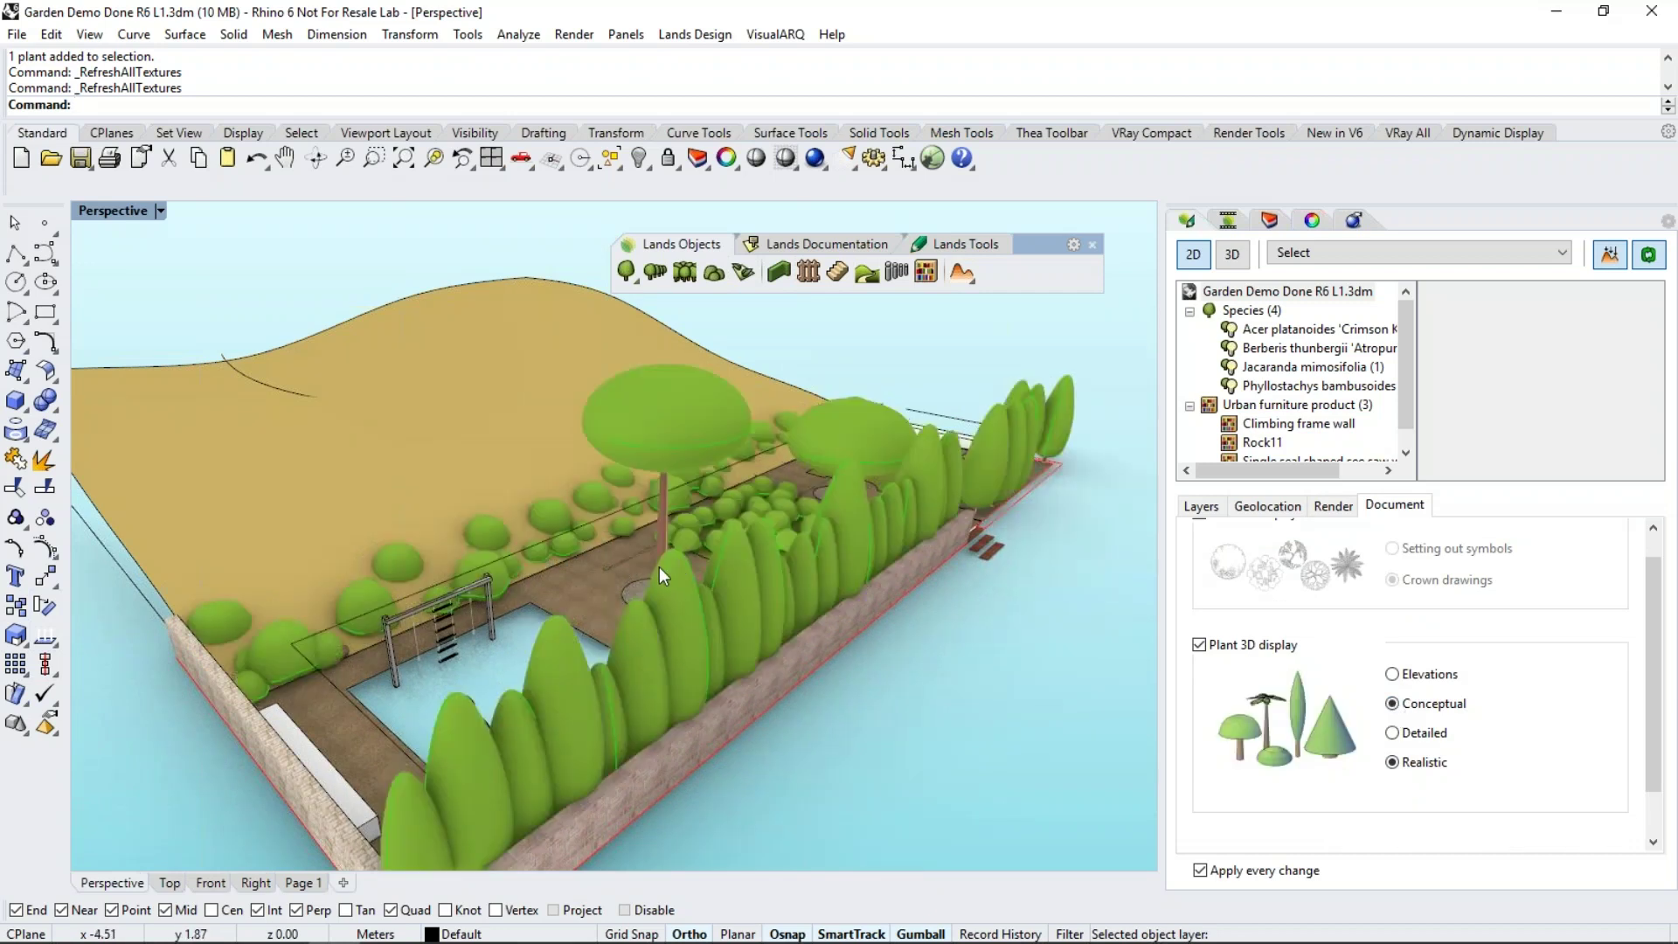
pyautogui.moveTo(649, 570)
pyautogui.mouseDown(button='right')
pyautogui.moveTo(612, 559)
pyautogui.moveTo(673, 547)
pyautogui.mouseUp(button='right')
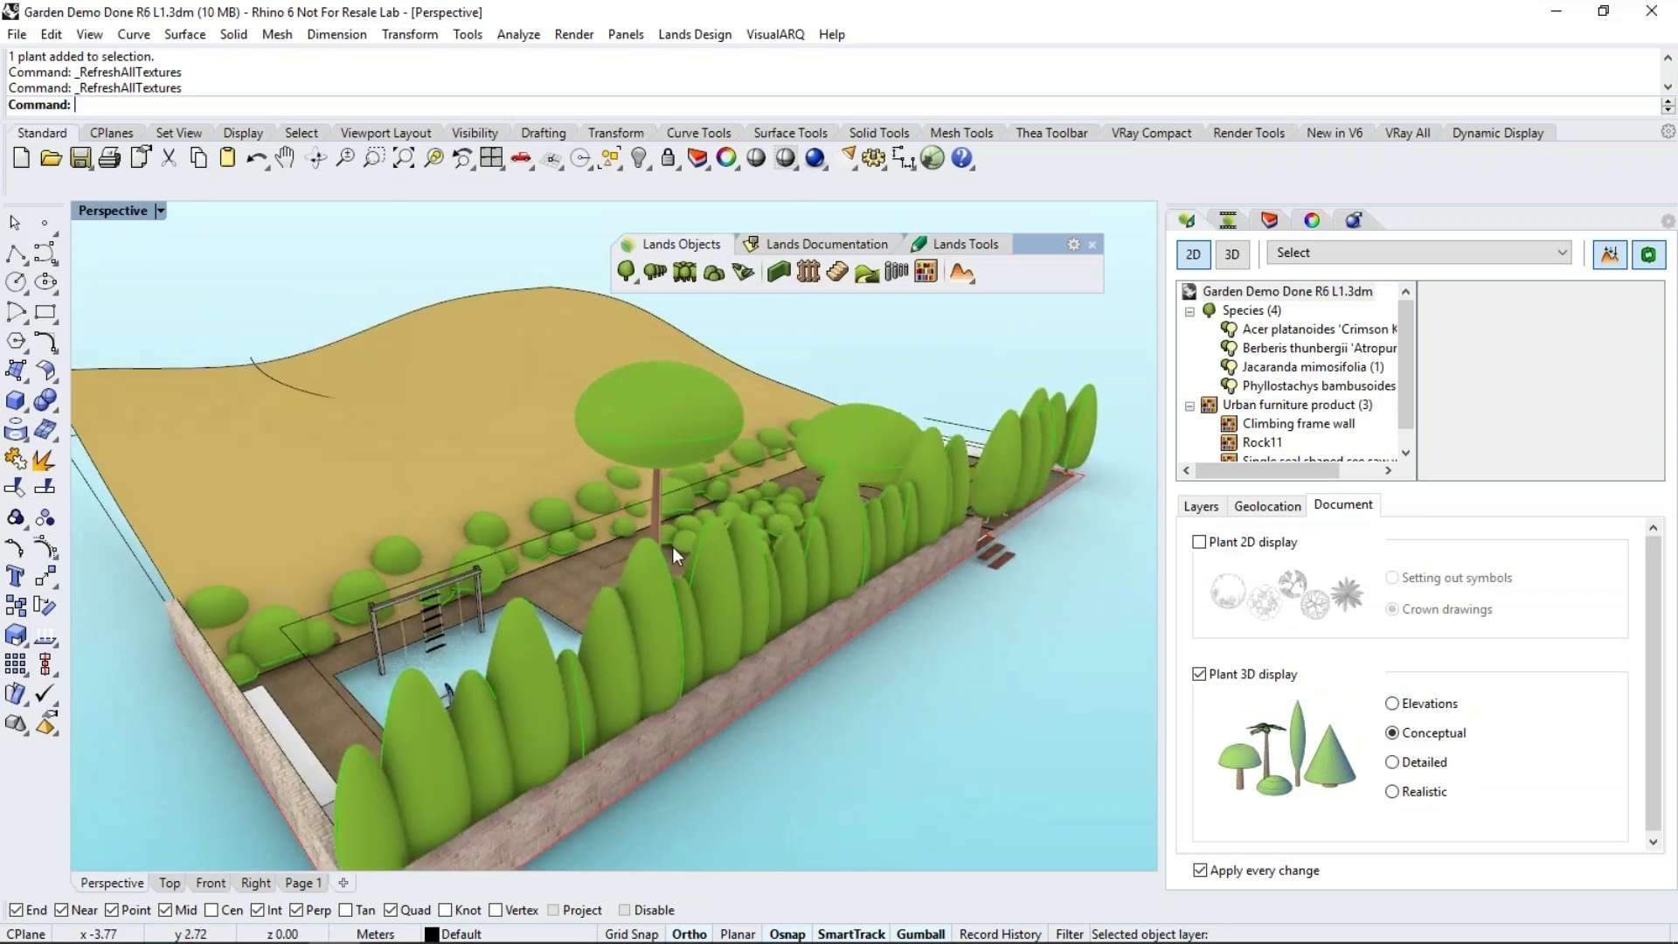
pyautogui.click(1394, 792)
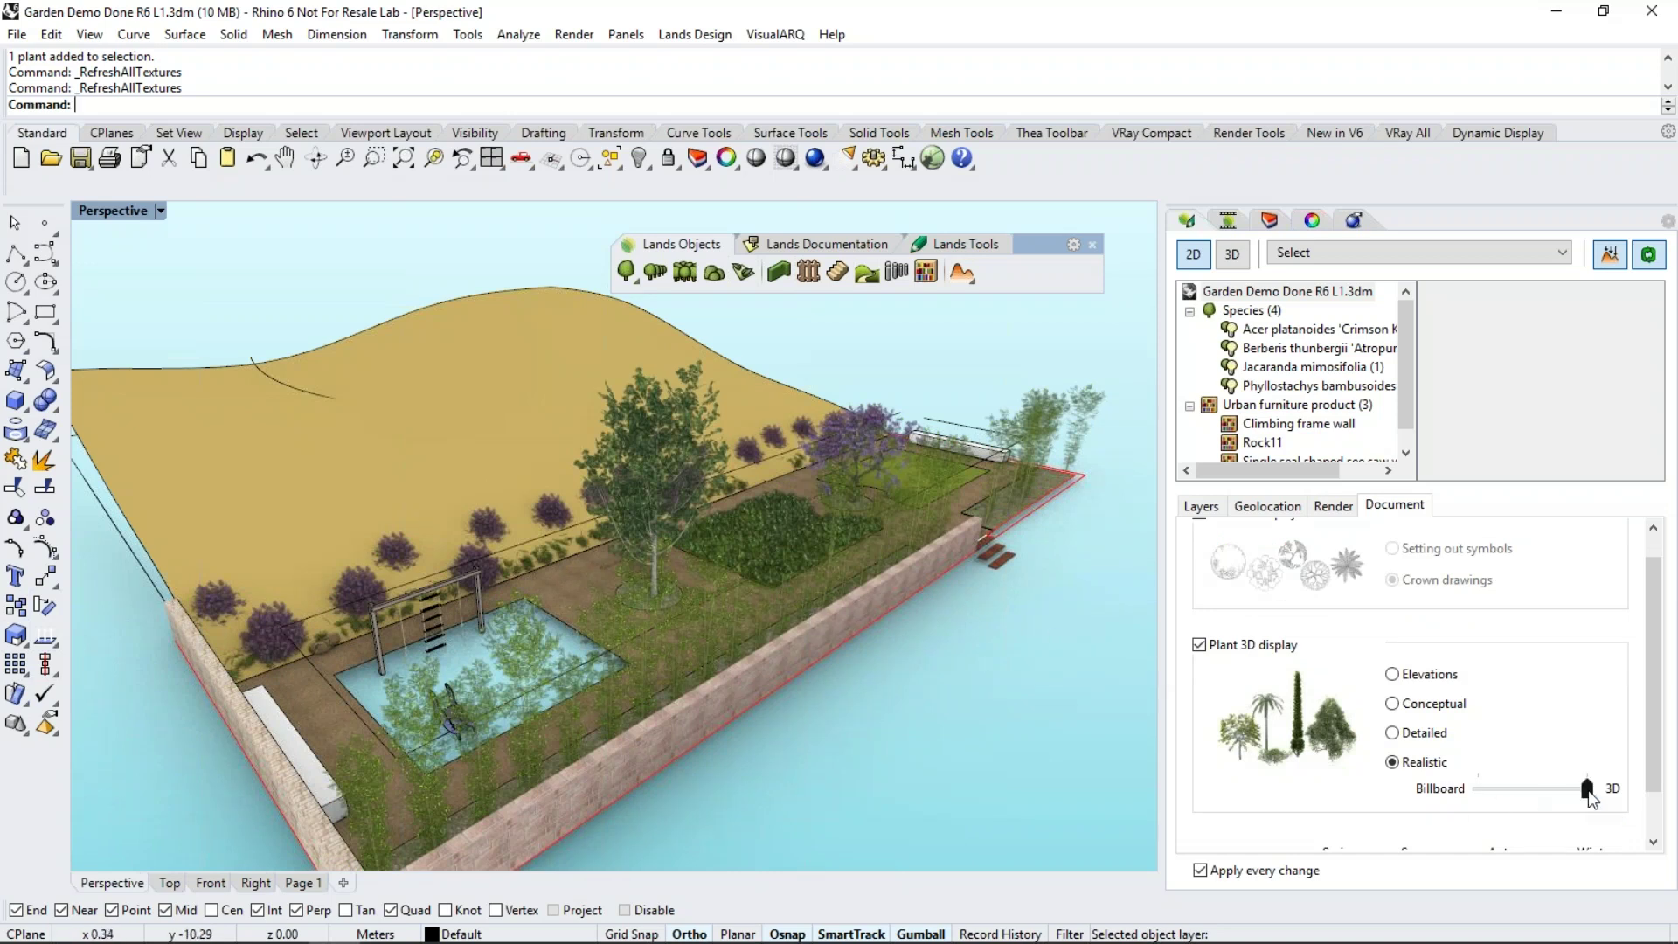
# Draw the realistic plants as flat billboards and select the Acer tree
pyautogui.moveTo(1587, 789); pyautogui.dragTo(1479, 789)
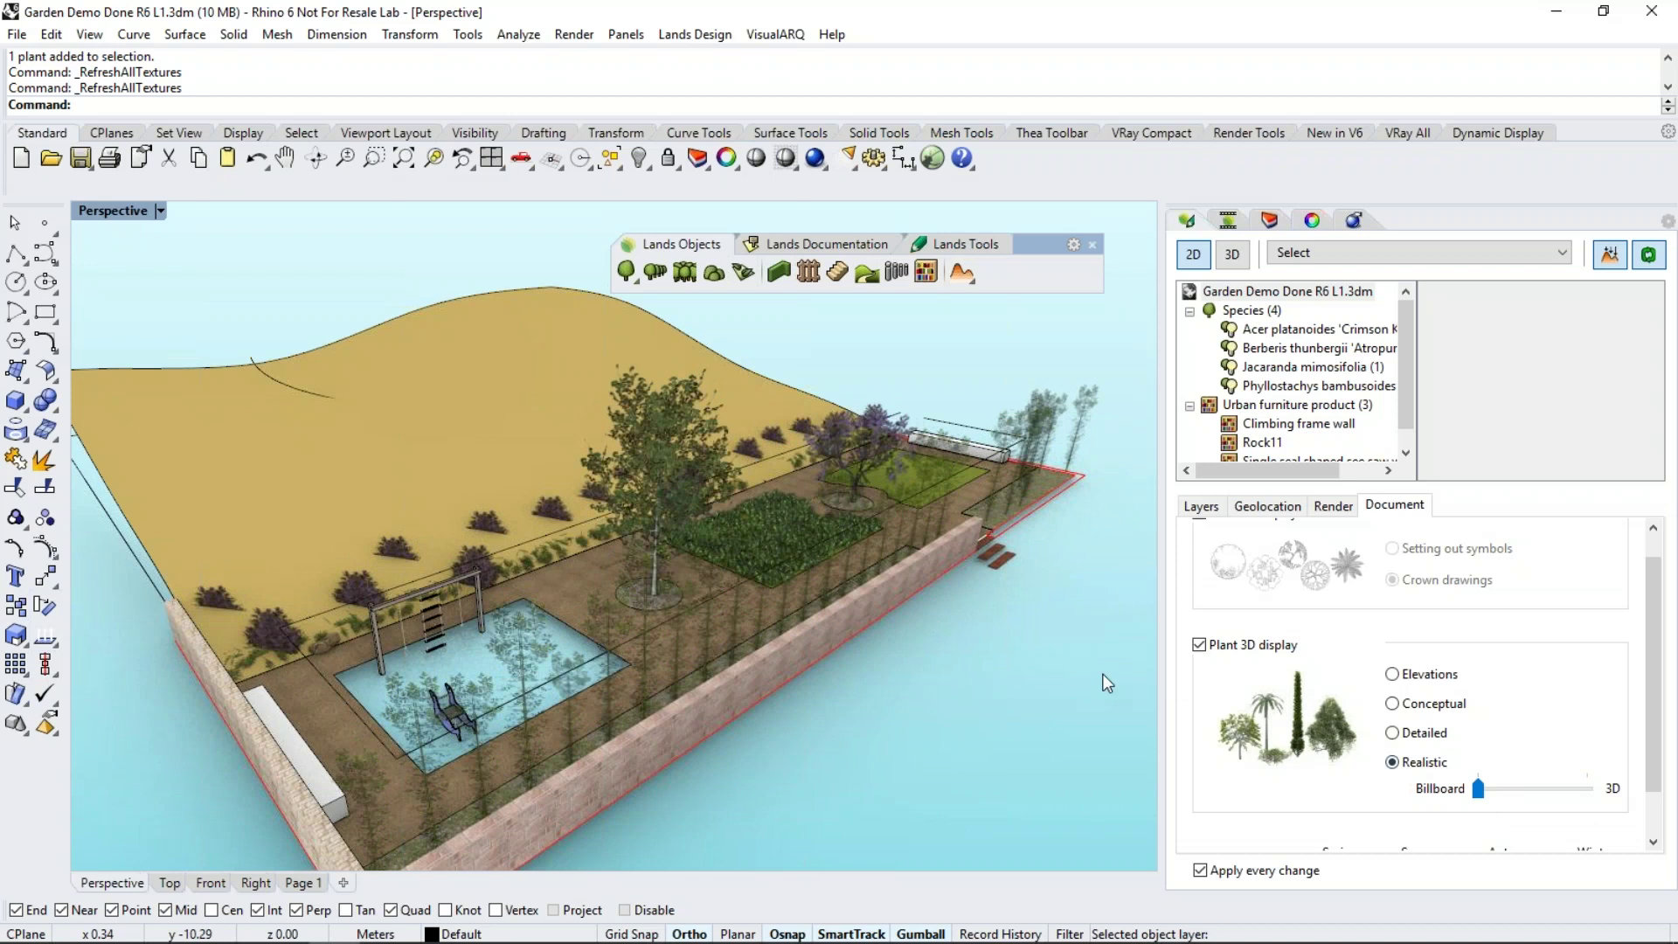
pyautogui.click(669, 448)
pyautogui.moveTo(1004, 611); pyautogui.dragTo(909, 598, button='right')
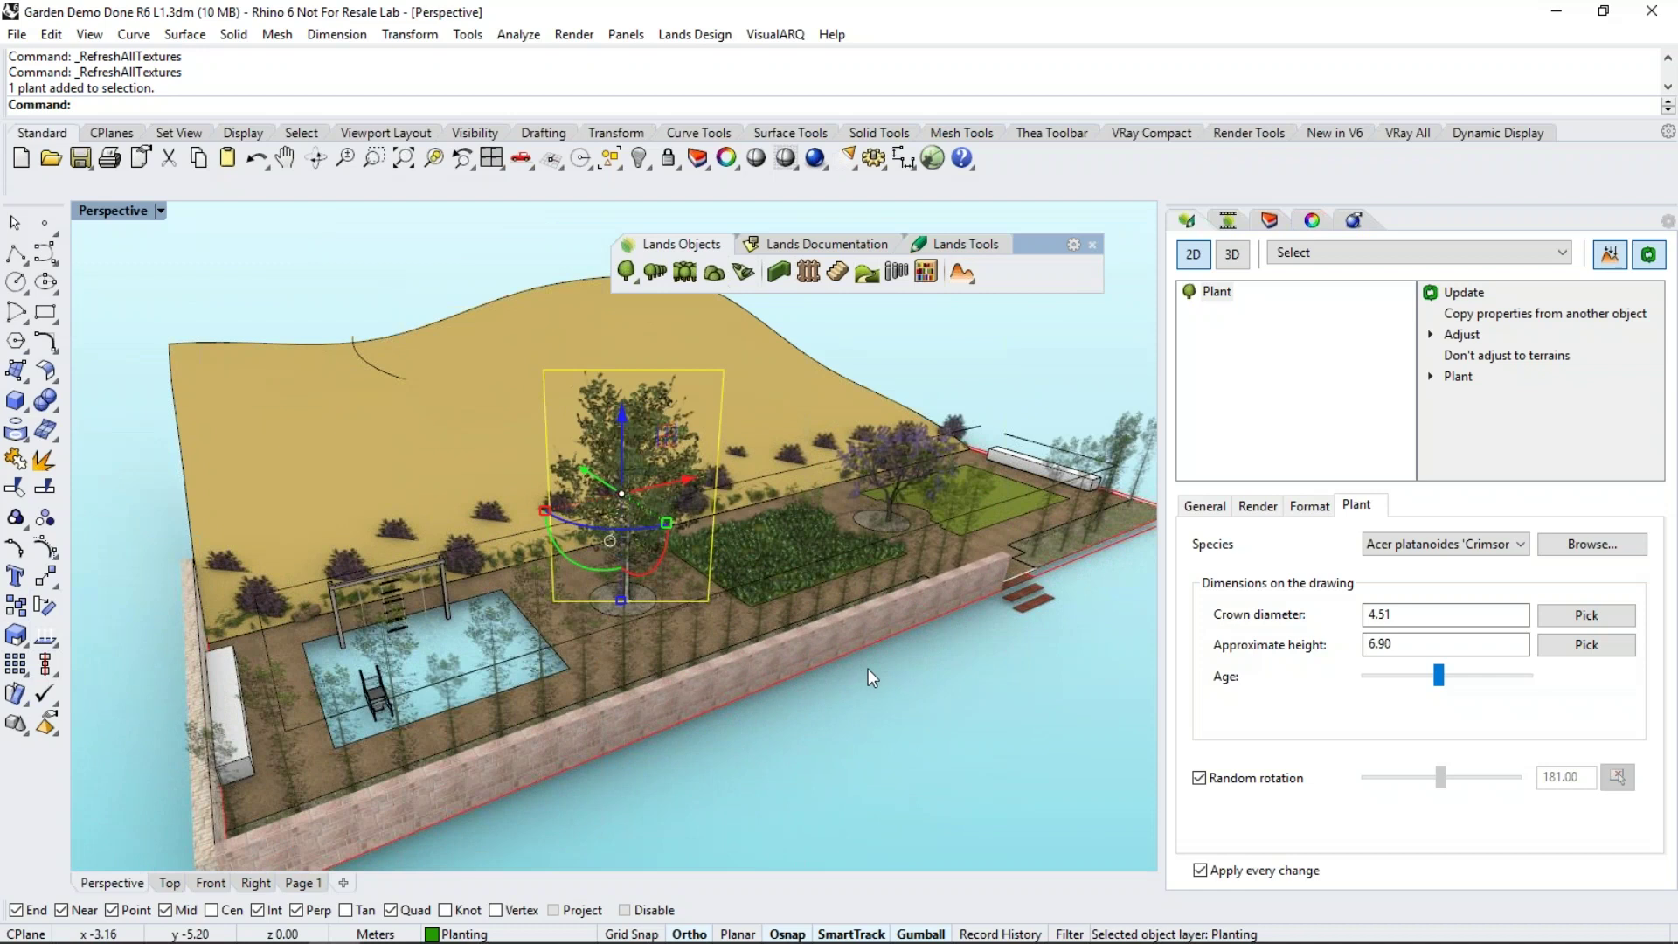
# Deselect the Acer tree and set the Billboard/3D slider back to full 3D
pyautogui.moveTo(633, 715); pyautogui.dragTo(798, 779, button='right')
pyautogui.click(953, 670)
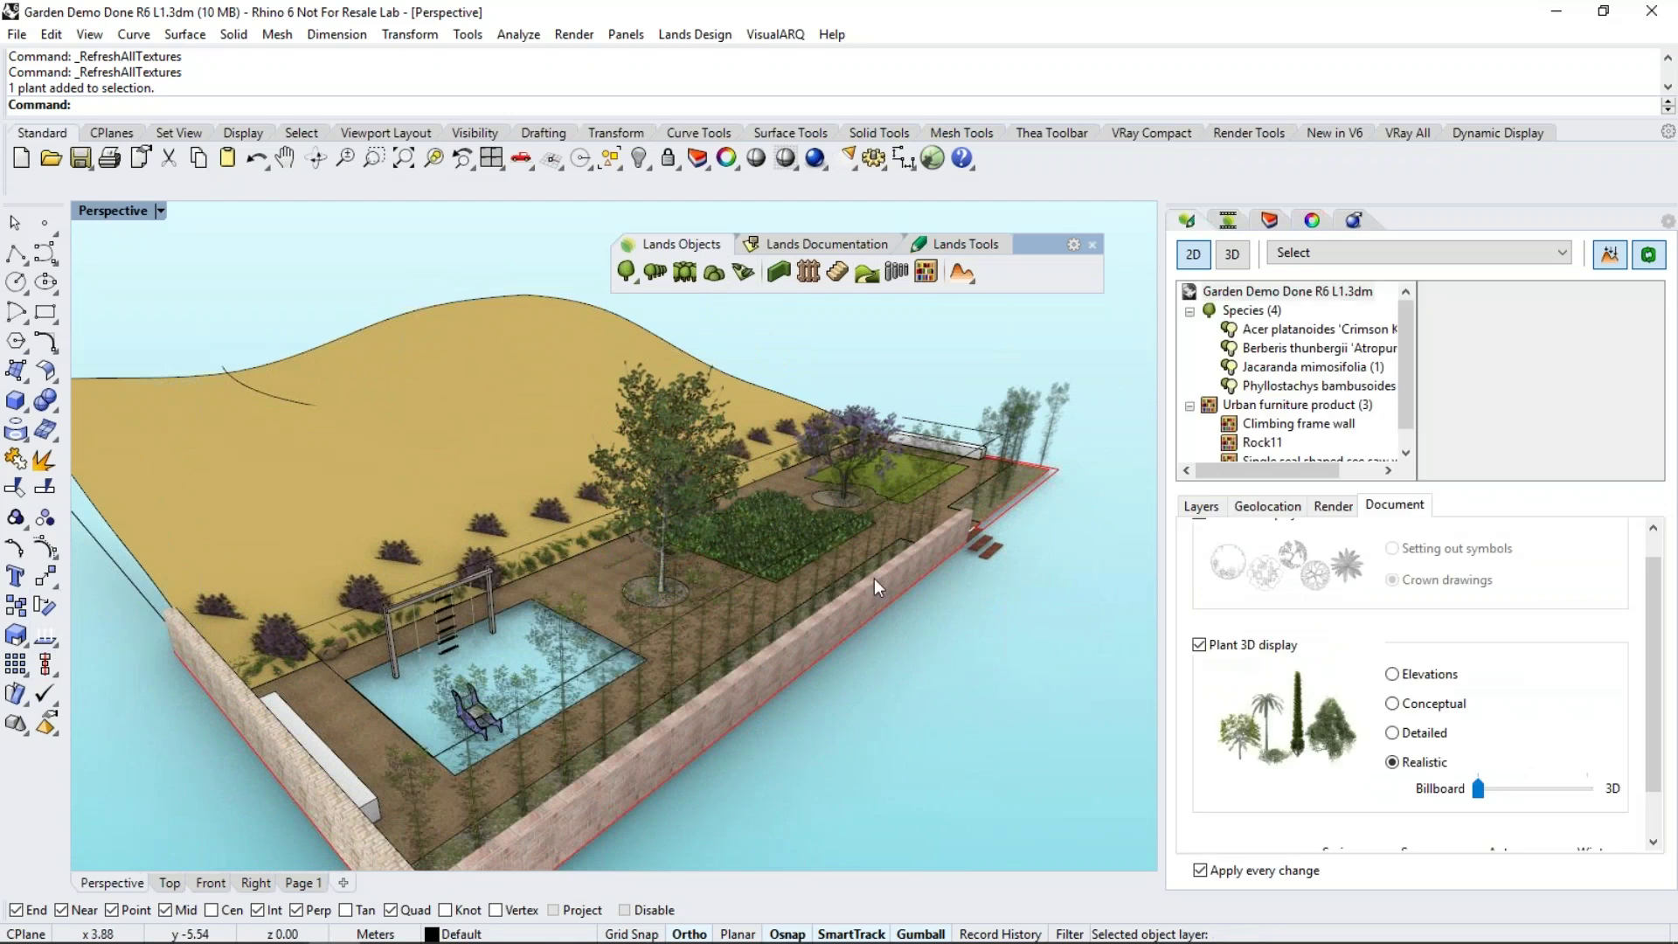
pyautogui.moveTo(1479, 793); pyautogui.dragTo(1587, 791)
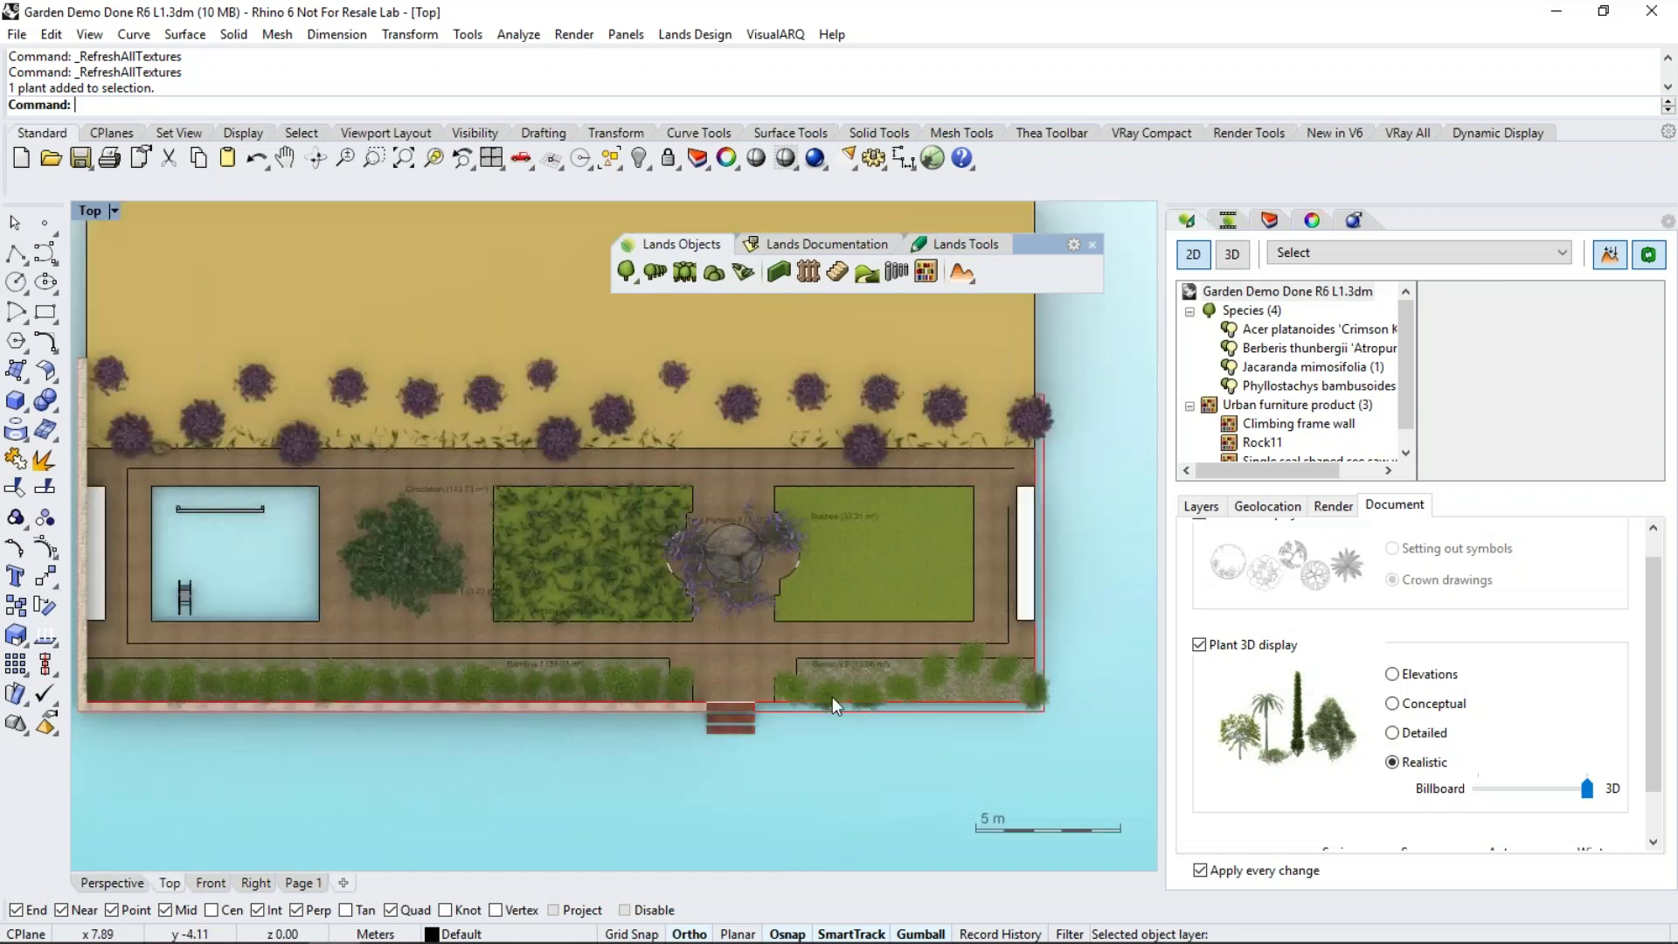
pyautogui.click(1194, 256)
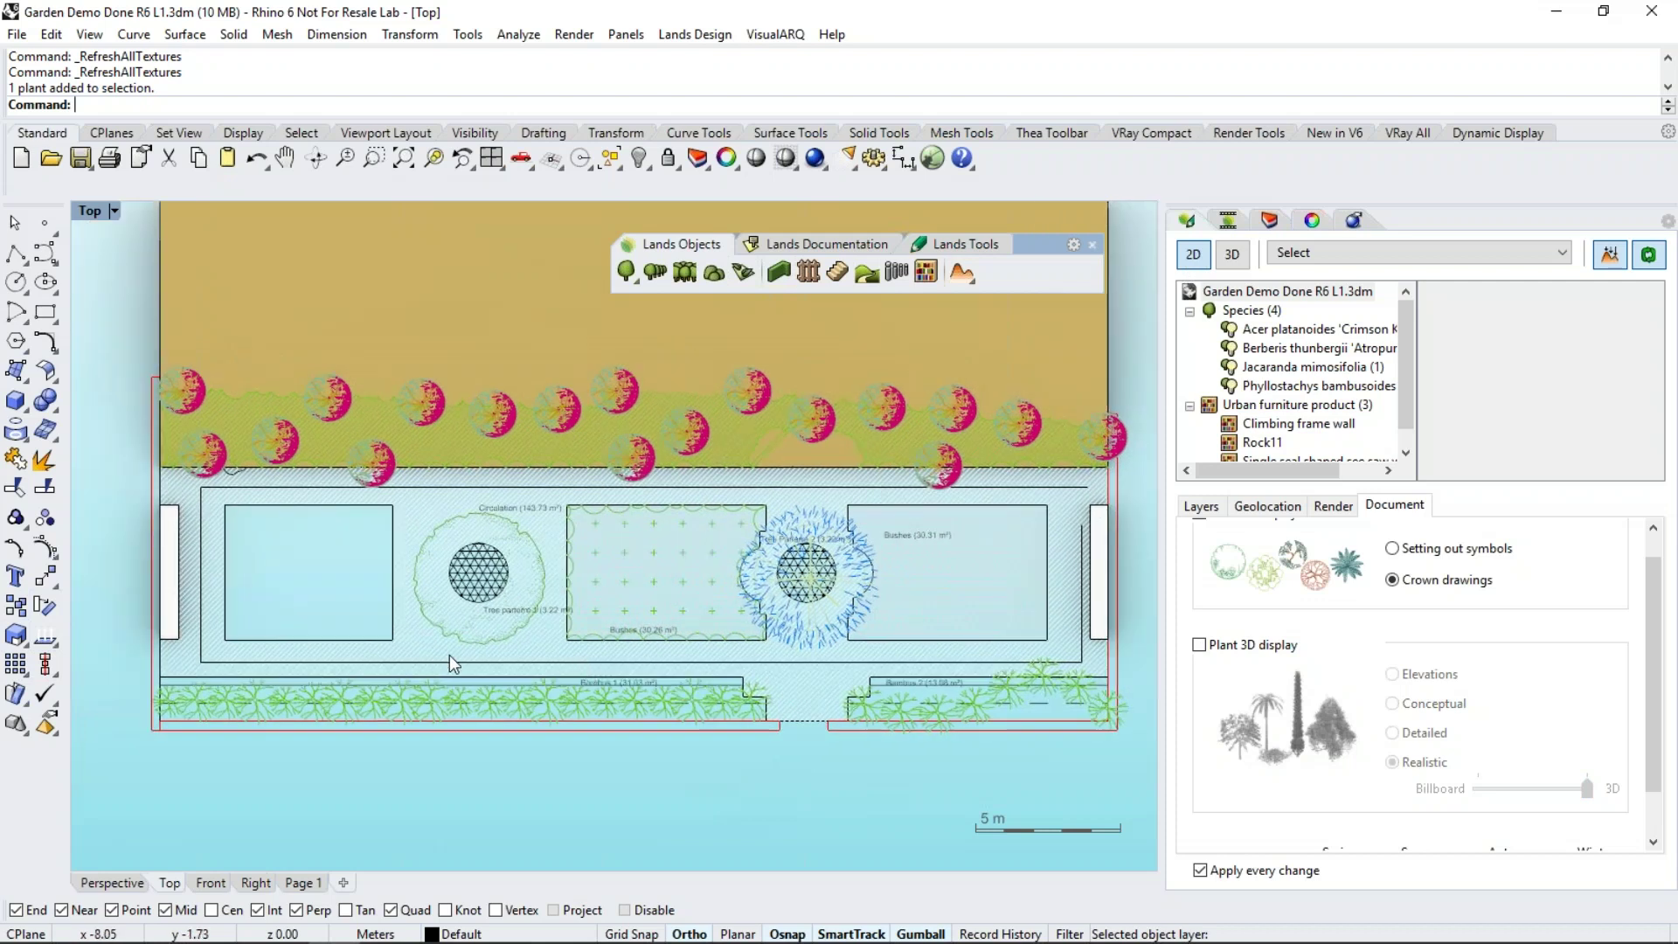
pyautogui.scroll(5, 459, 616)
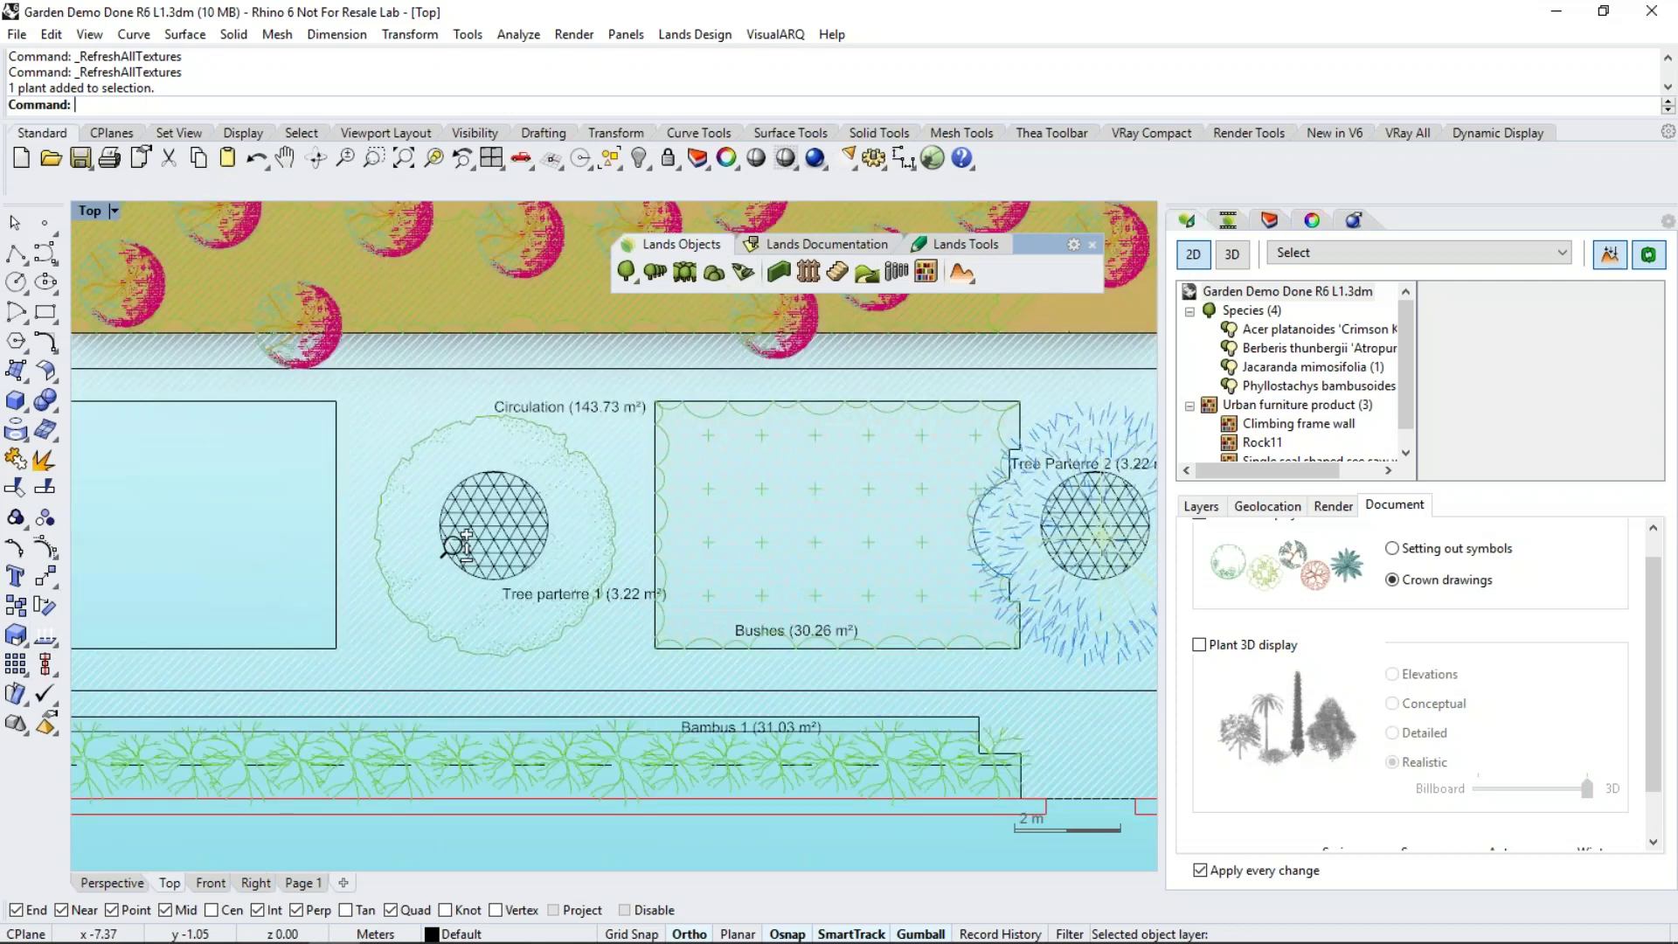
pyautogui.scroll(3, 455, 546)
pyautogui.click(552, 616)
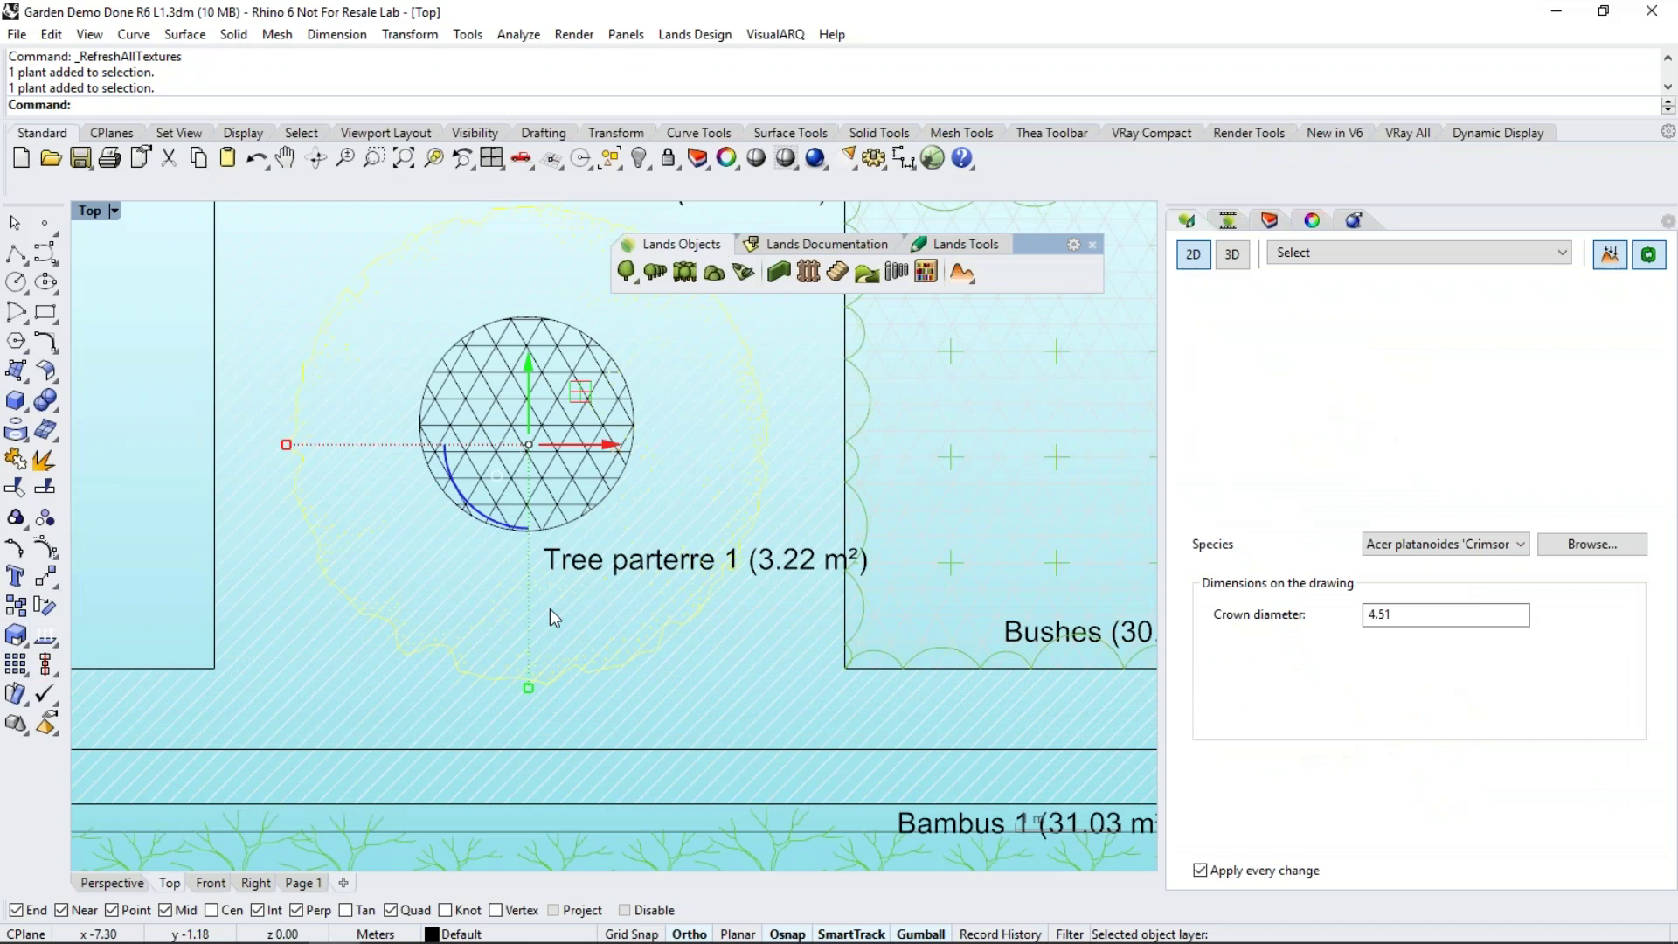
pyautogui.scroll(-3, 548, 602)
pyautogui.keyDown('shift'); pyautogui.click(389, 699); pyautogui.keyUp('shift')
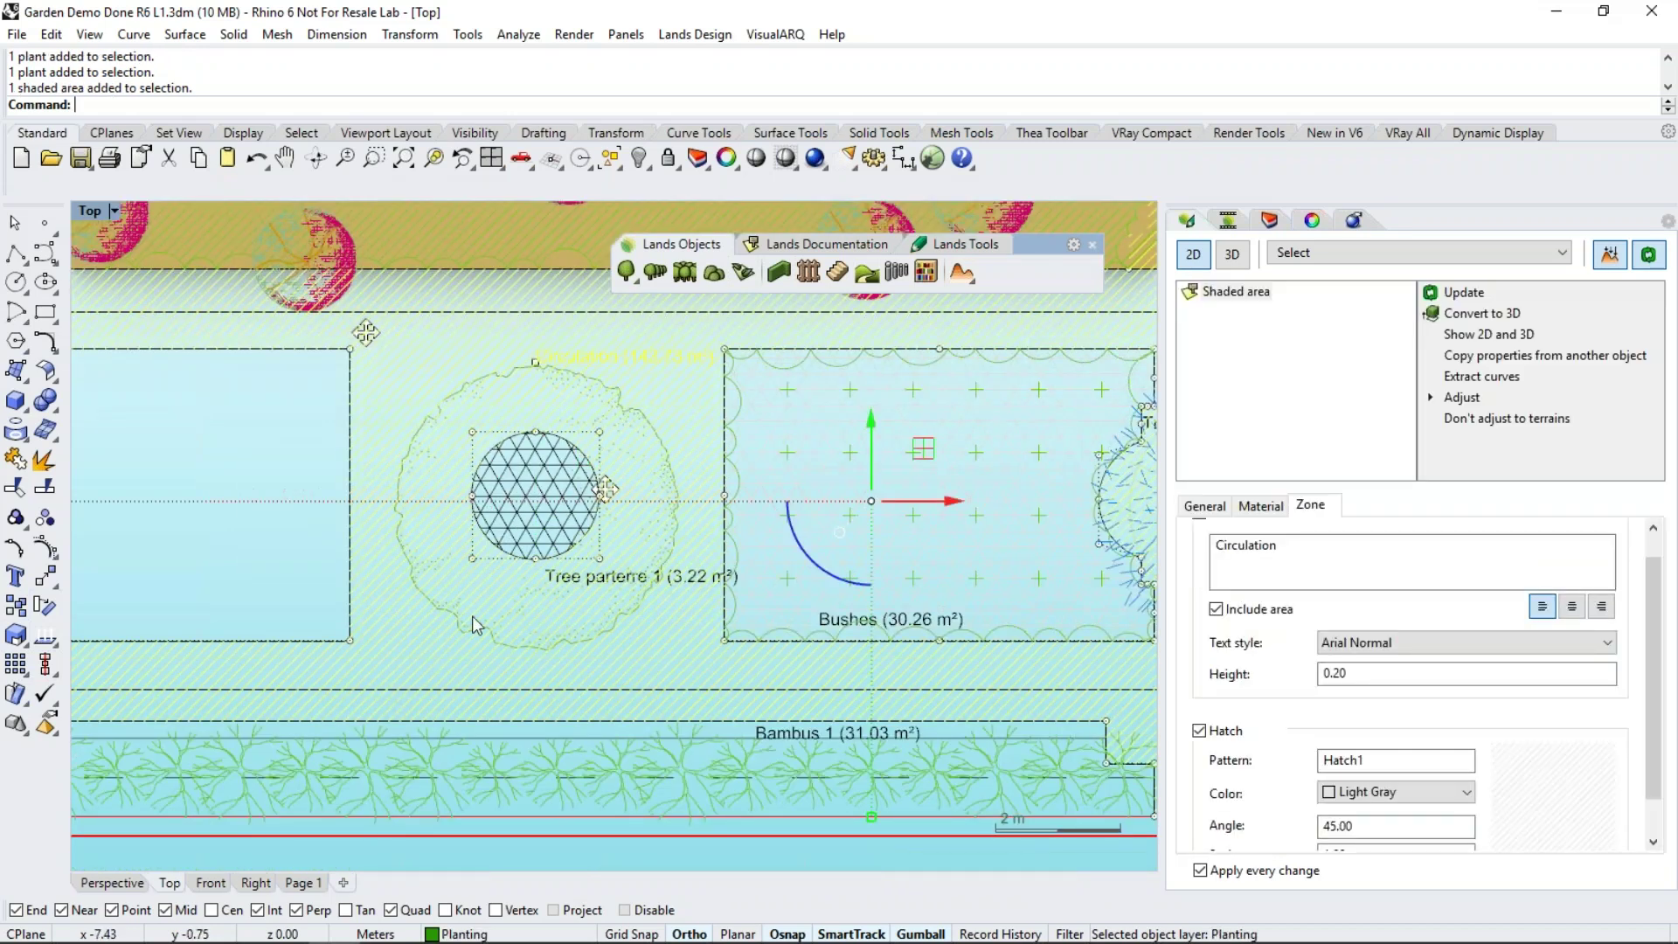
pyautogui.scroll(-1, 617, 667)
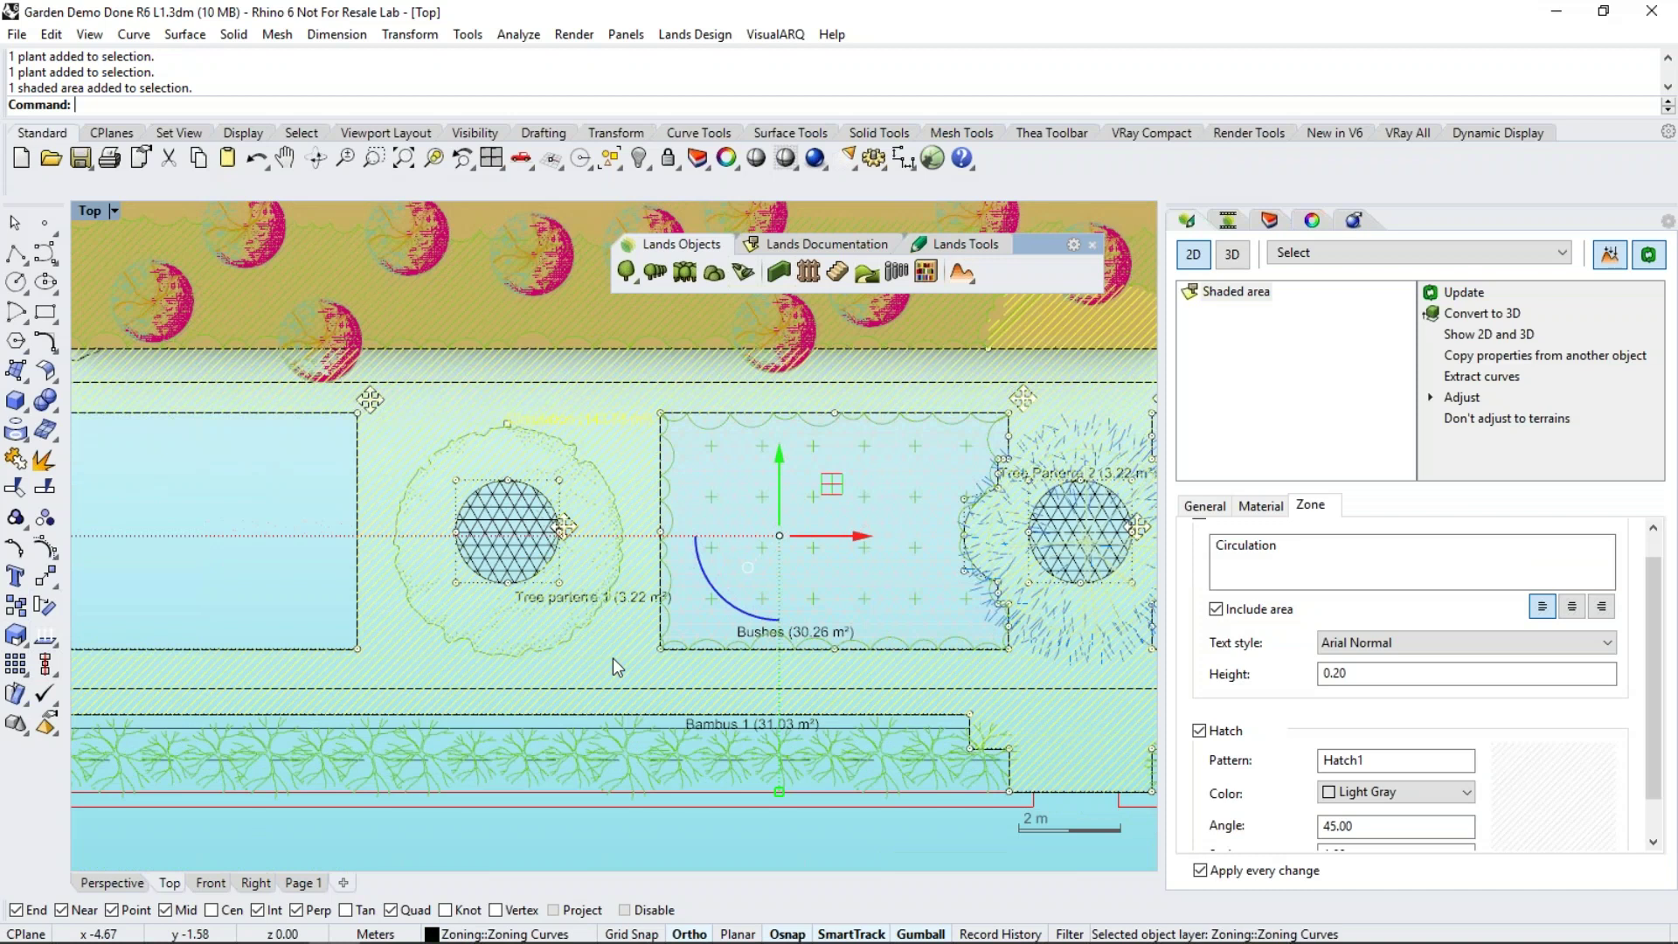
pyautogui.scroll(3, 750, 648)
pyautogui.keyDown('shift'); pyautogui.click(760, 645); pyautogui.keyUp('shift')
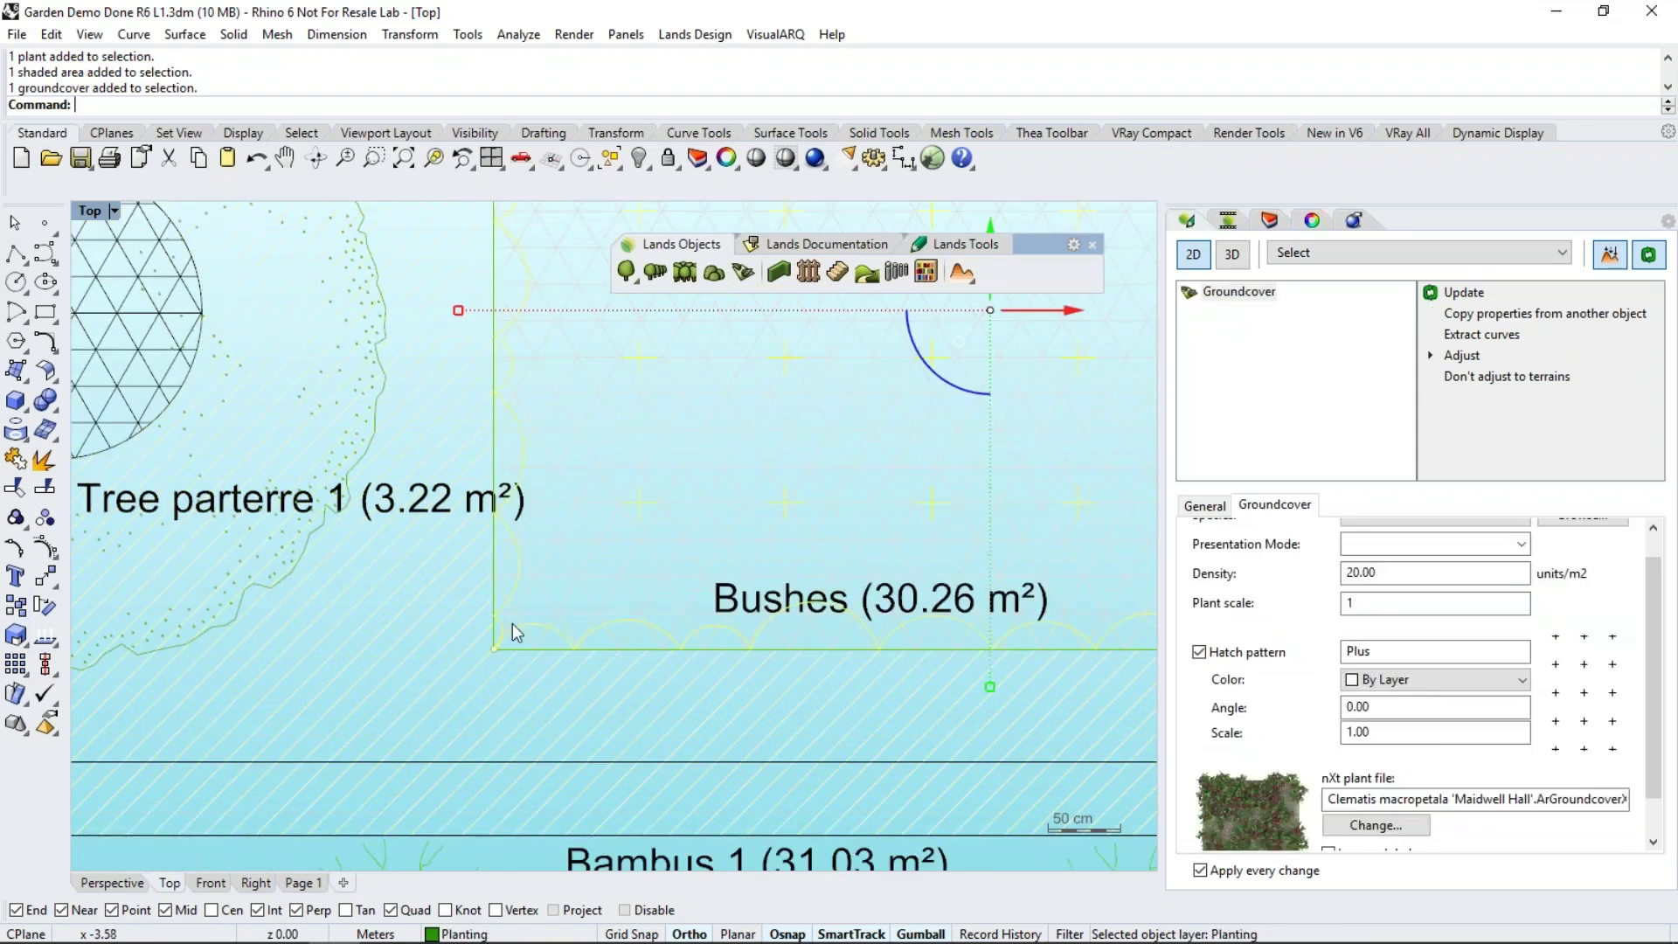
pyautogui.scroll(-2, 522, 600)
pyautogui.scroll(-2, 591, 561)
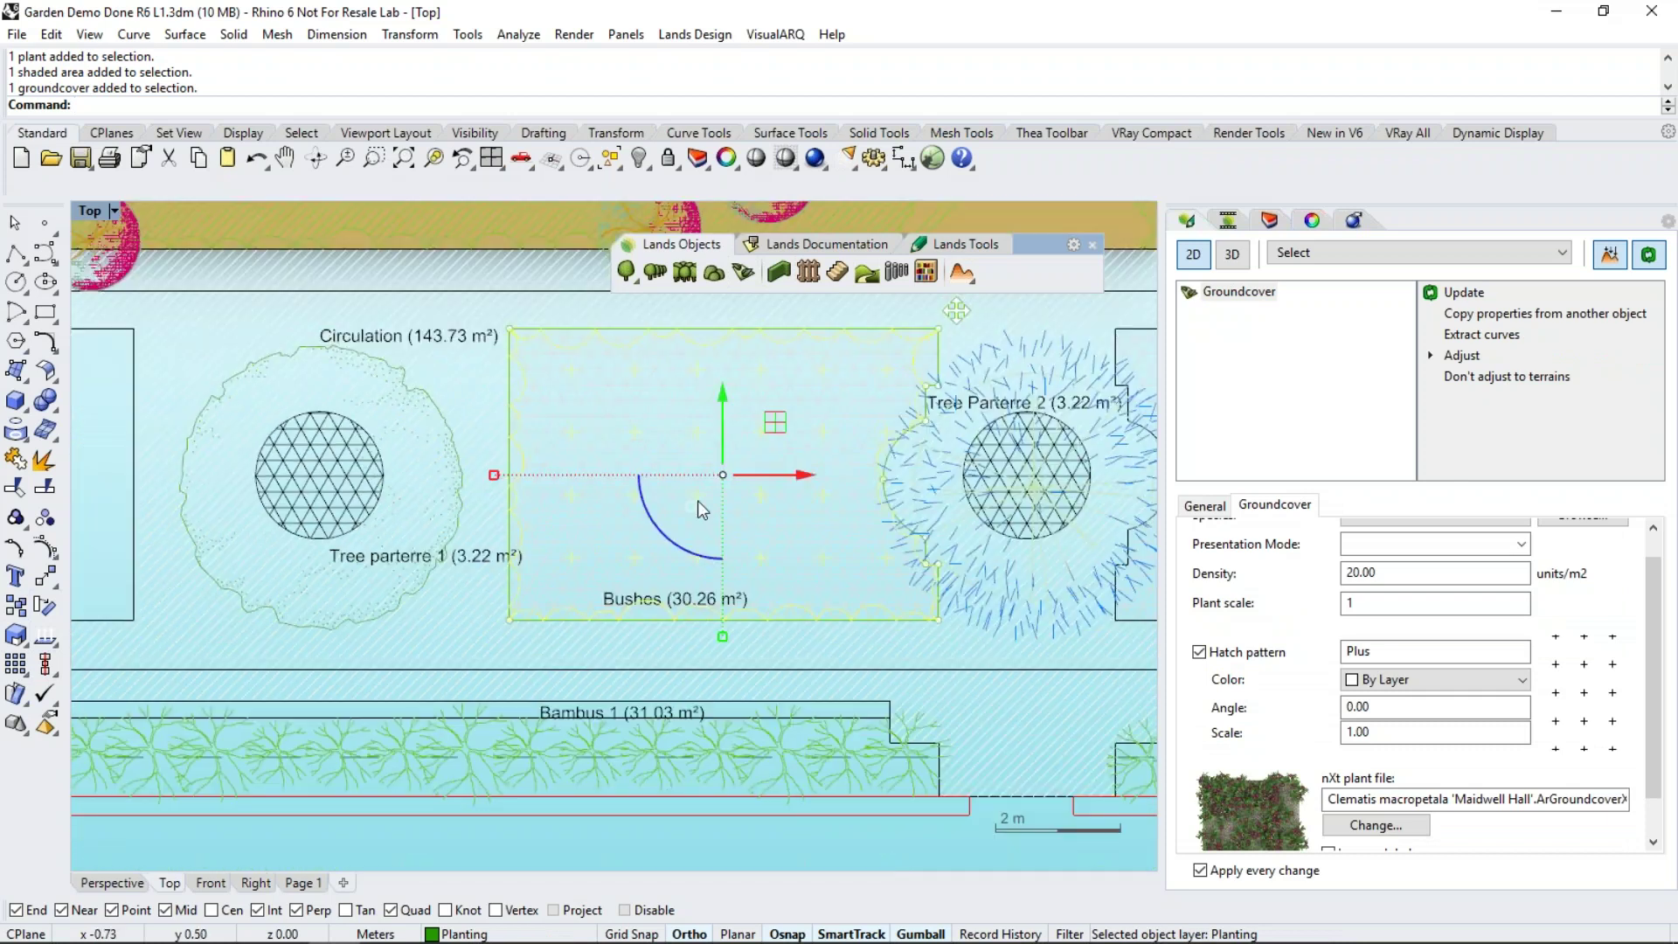
pyautogui.scroll(-1, 696, 502)
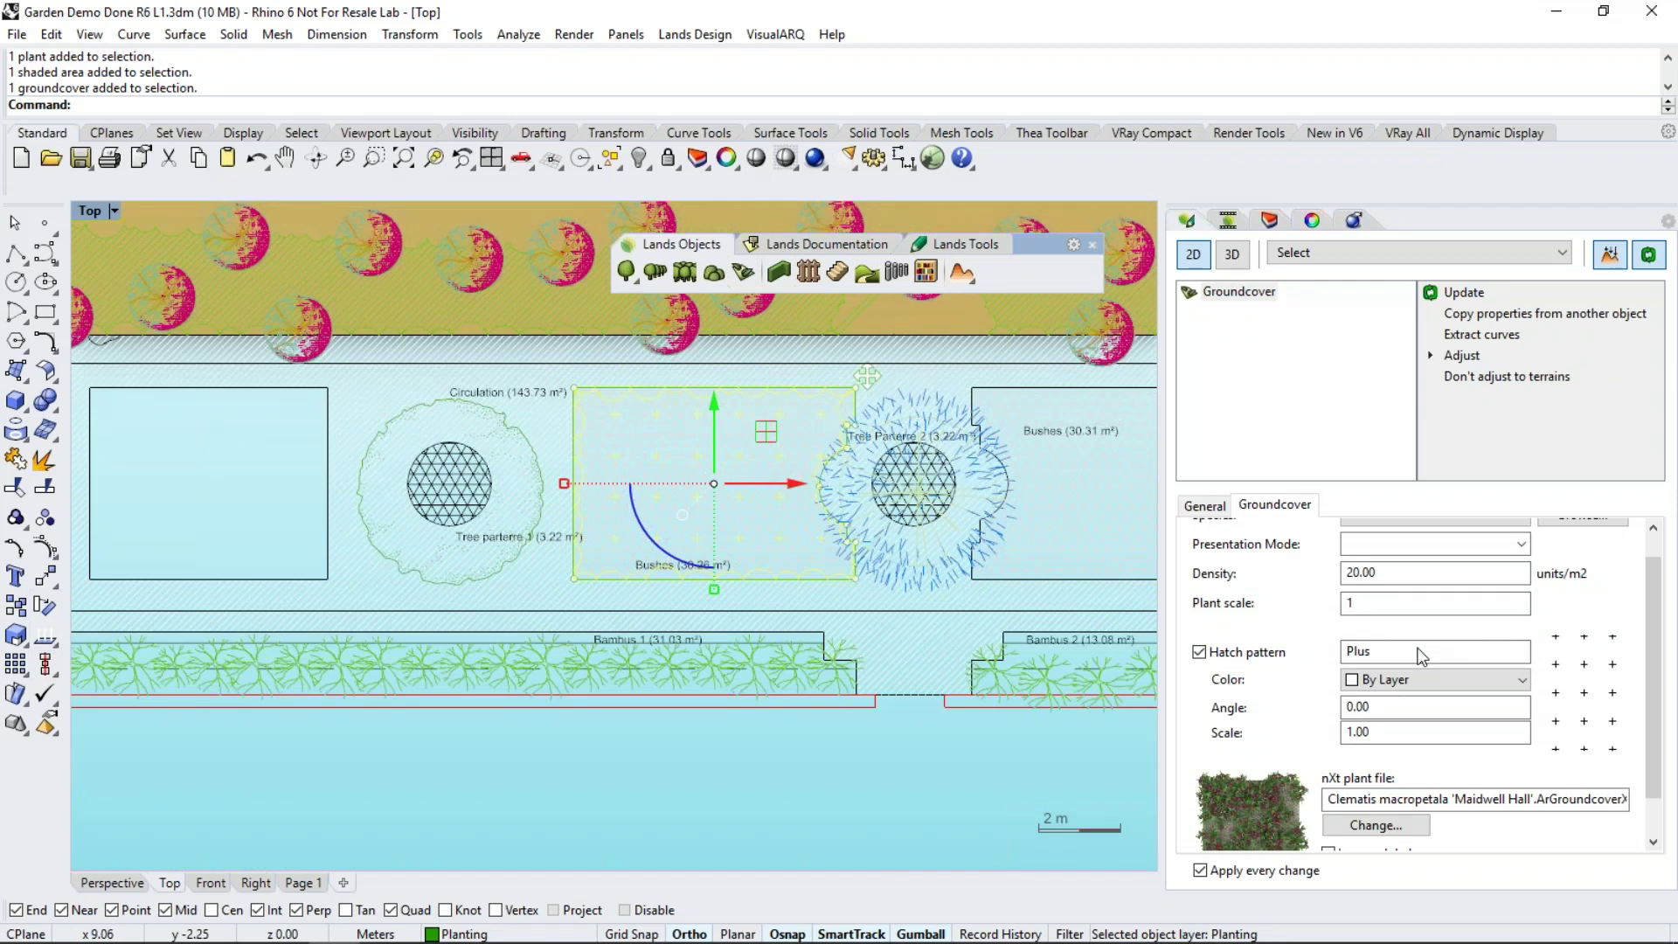
pyautogui.scroll(1, 1422, 655)
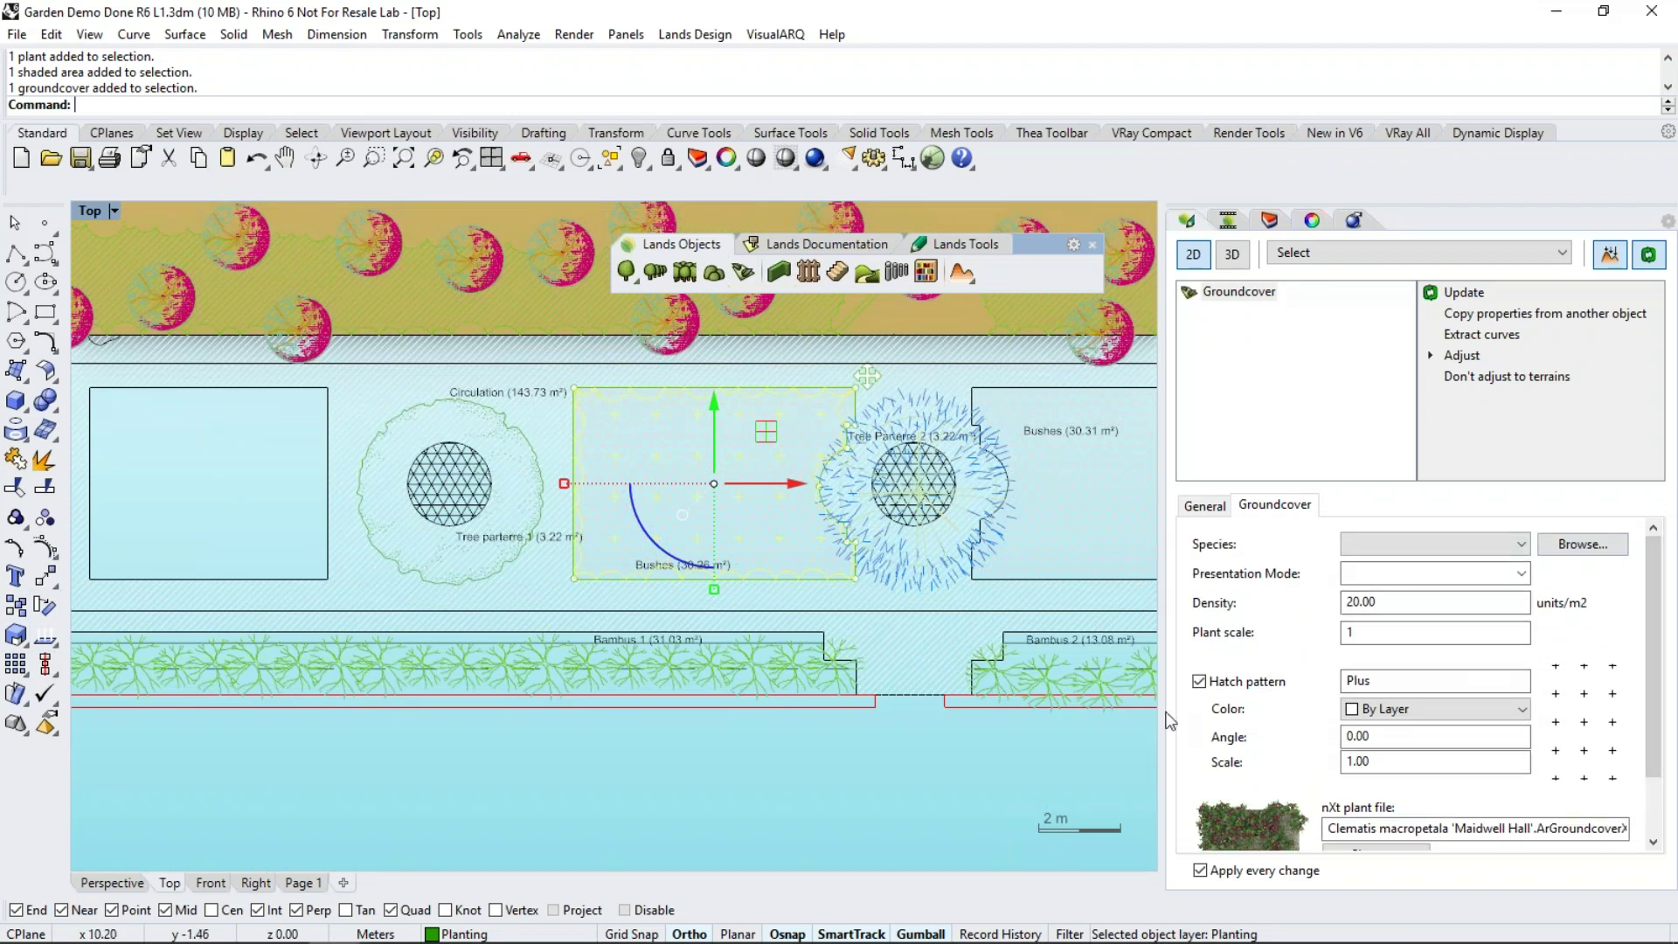
pyautogui.click(841, 819)
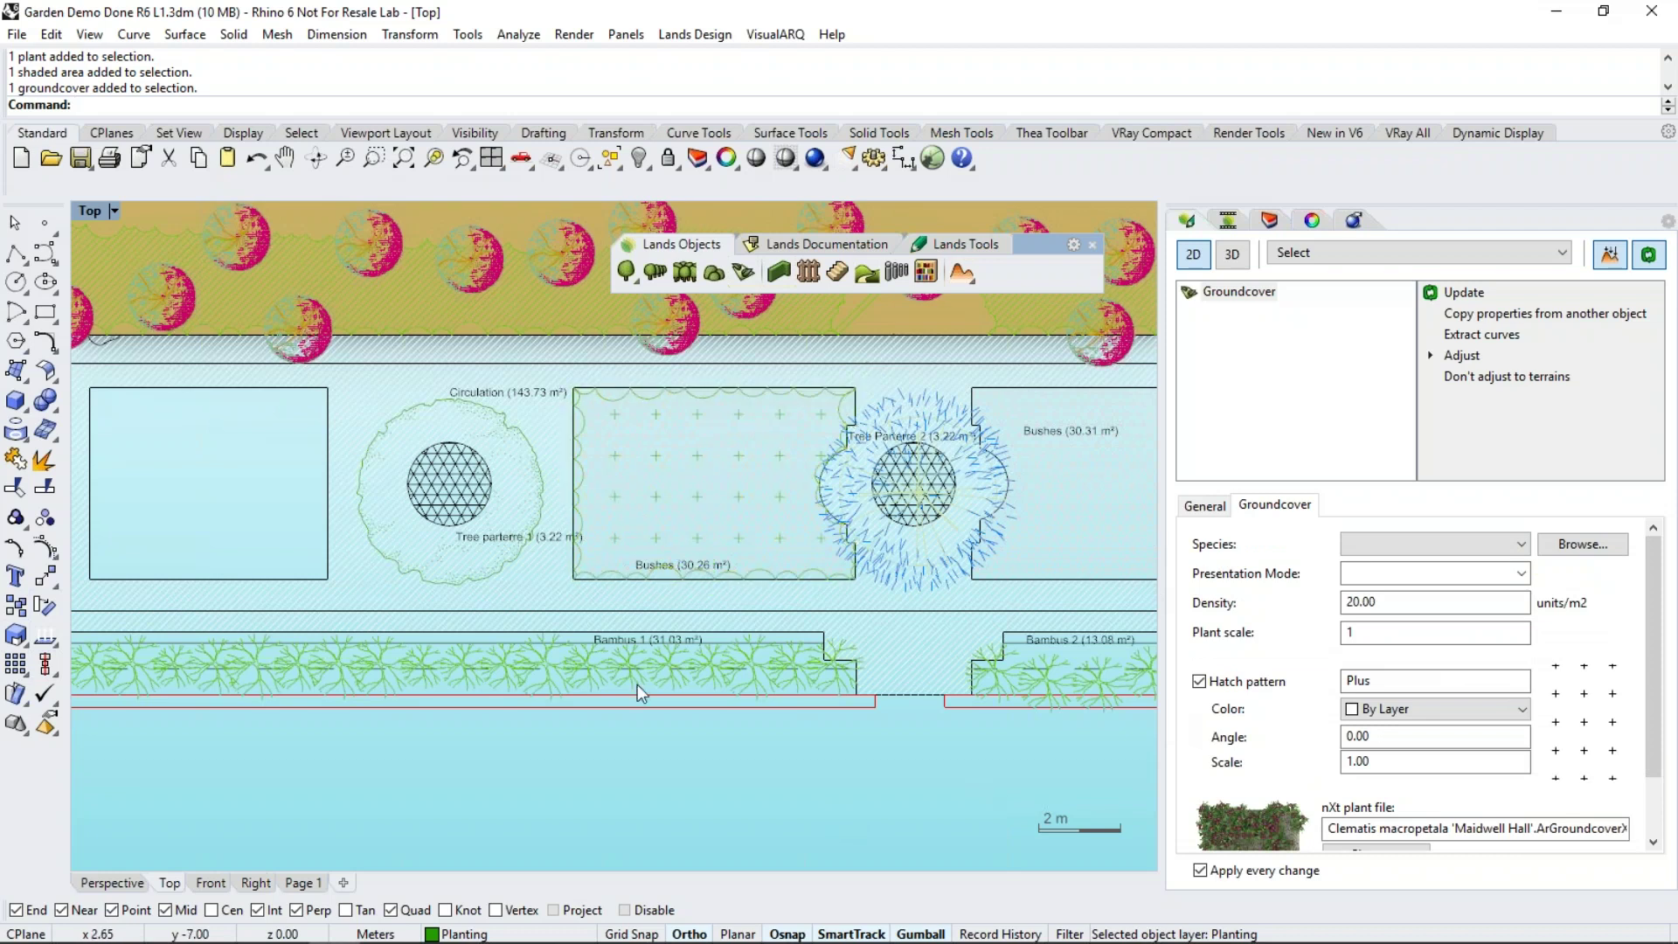
pyautogui.scroll(-3, 622, 632)
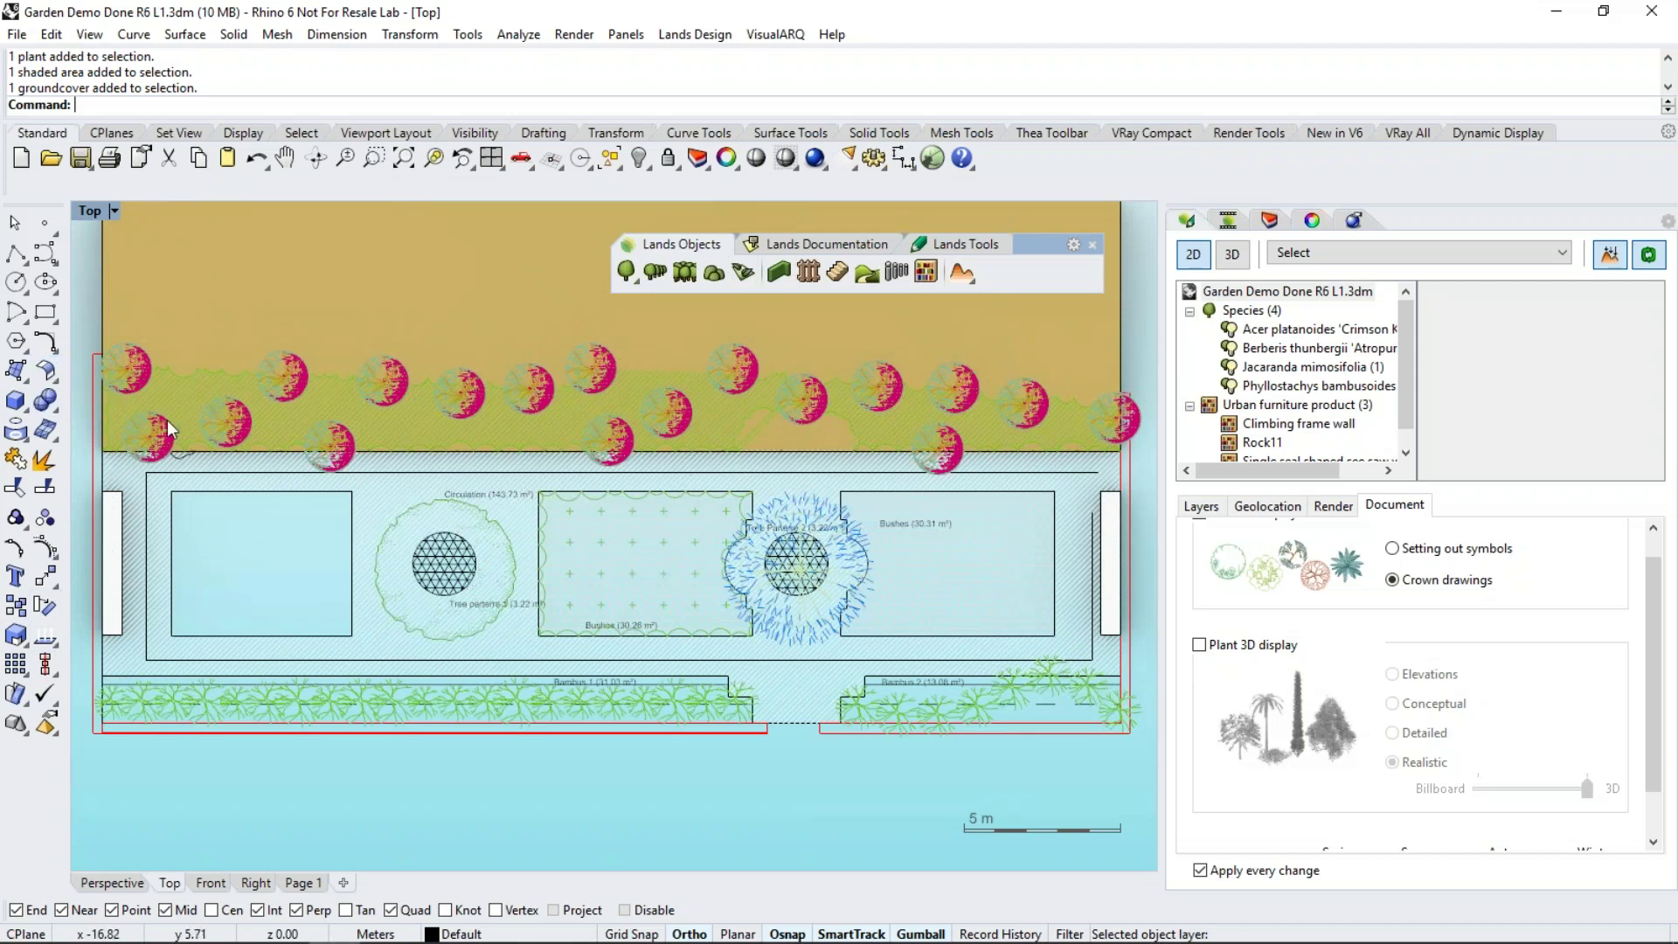
# Turn on 3D display for plants and areas, check them in Perspective, then return to Top
pyautogui.click(1232, 255)
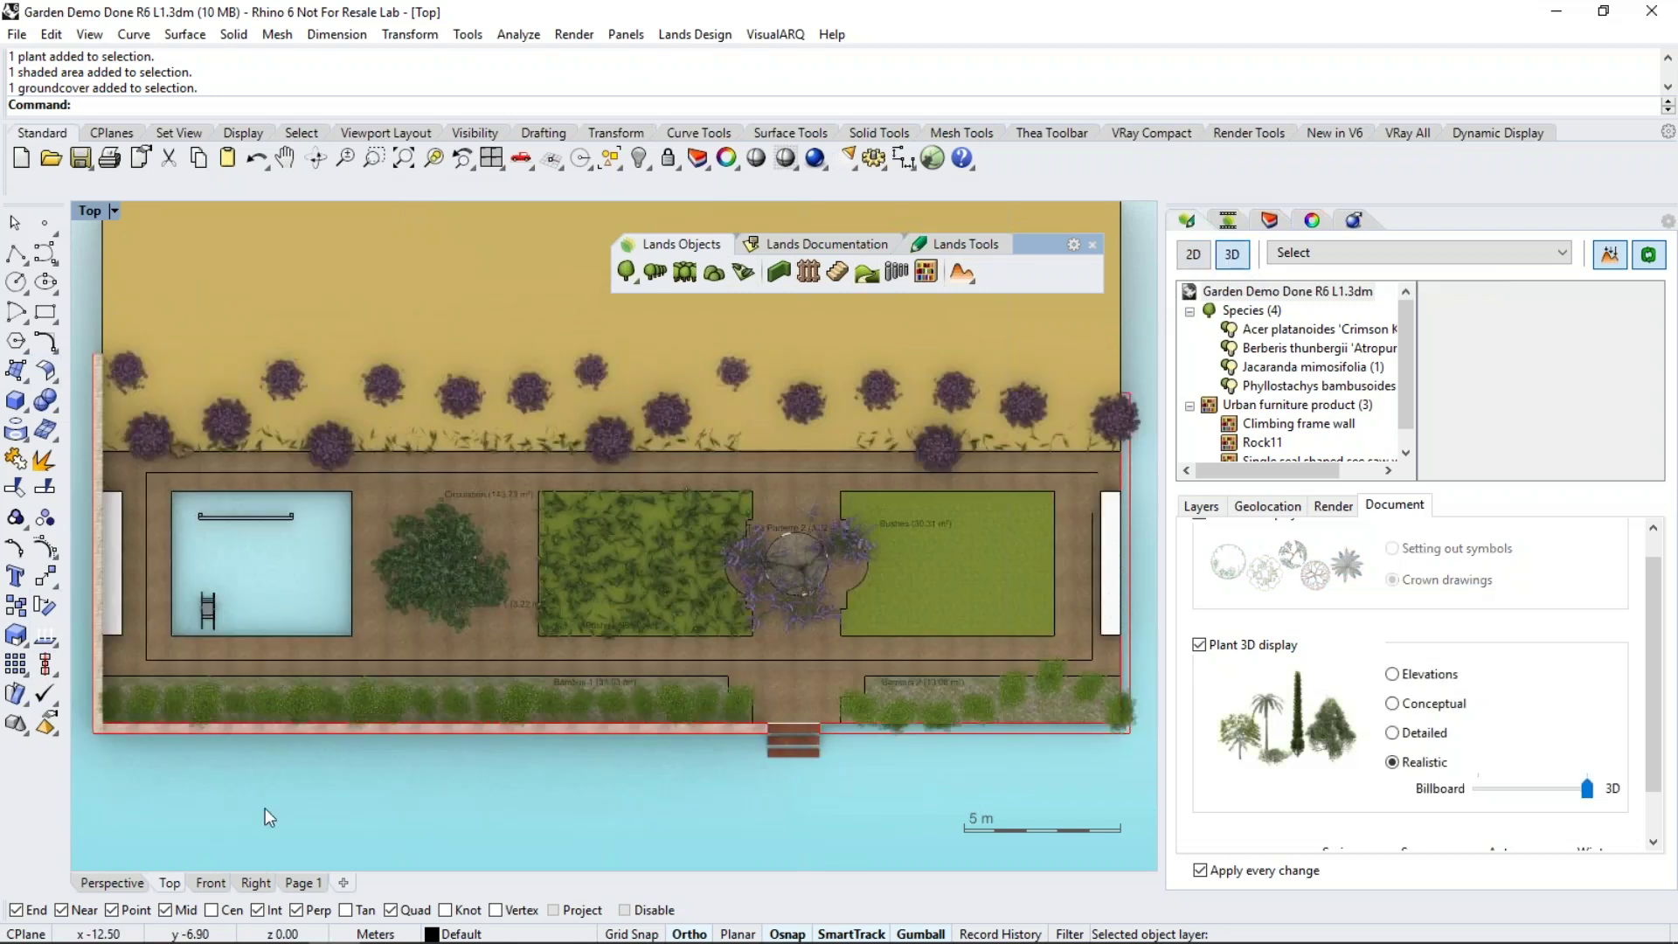
pyautogui.click(113, 889)
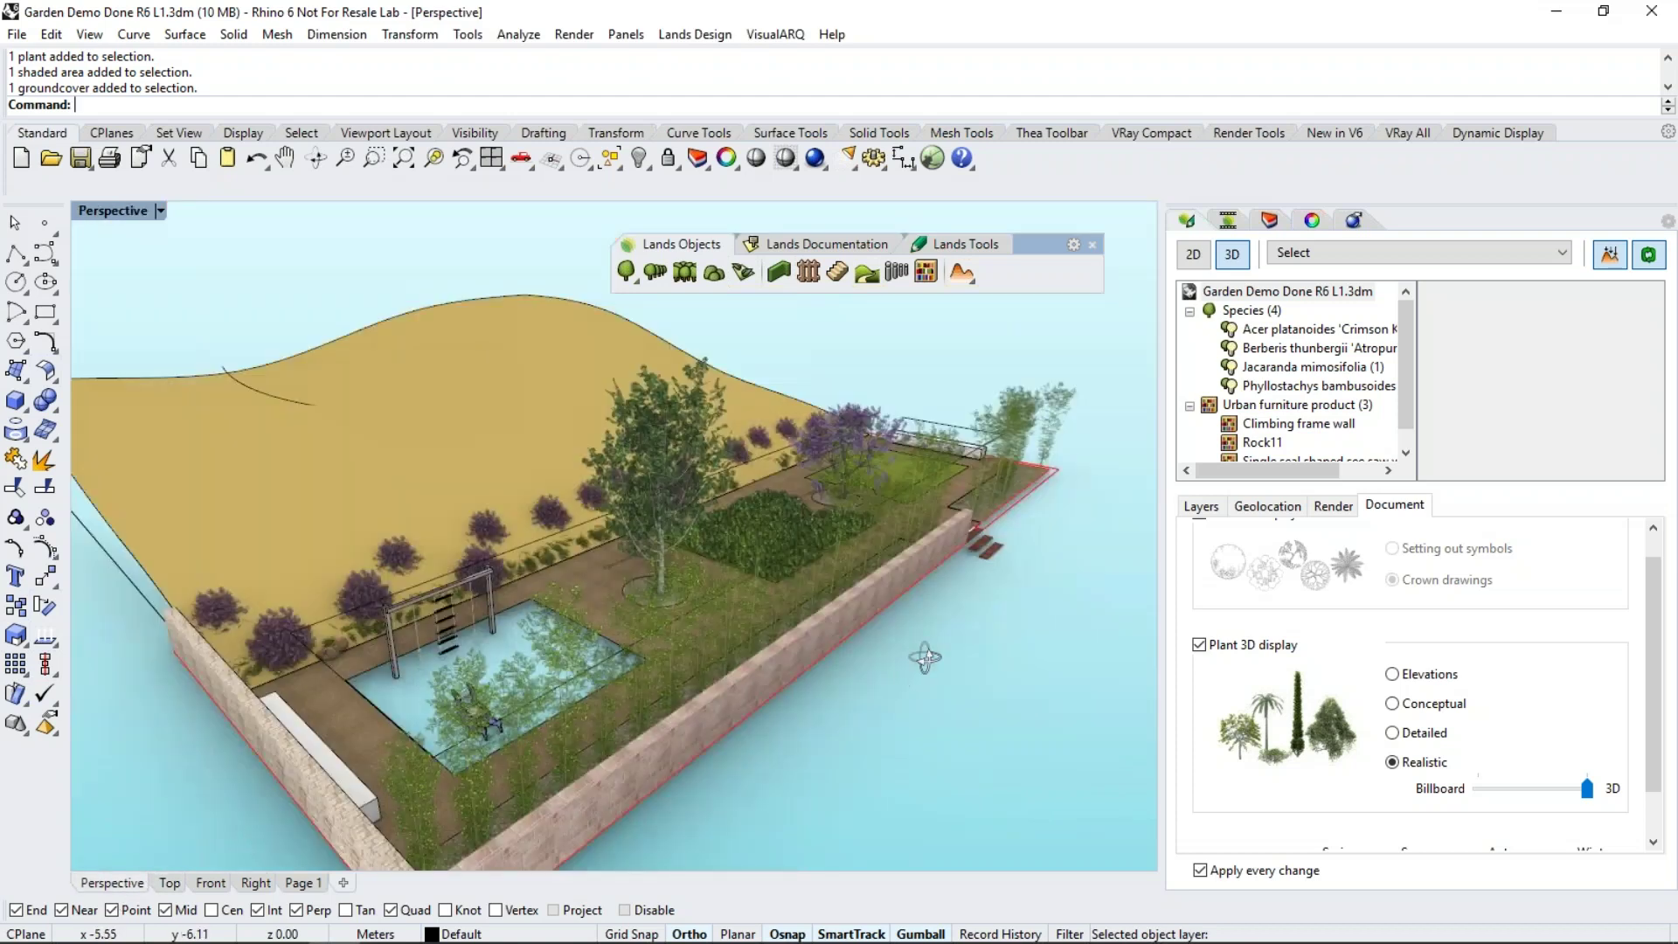
pyautogui.moveTo(924, 657); pyautogui.dragTo(941, 503, button='right')
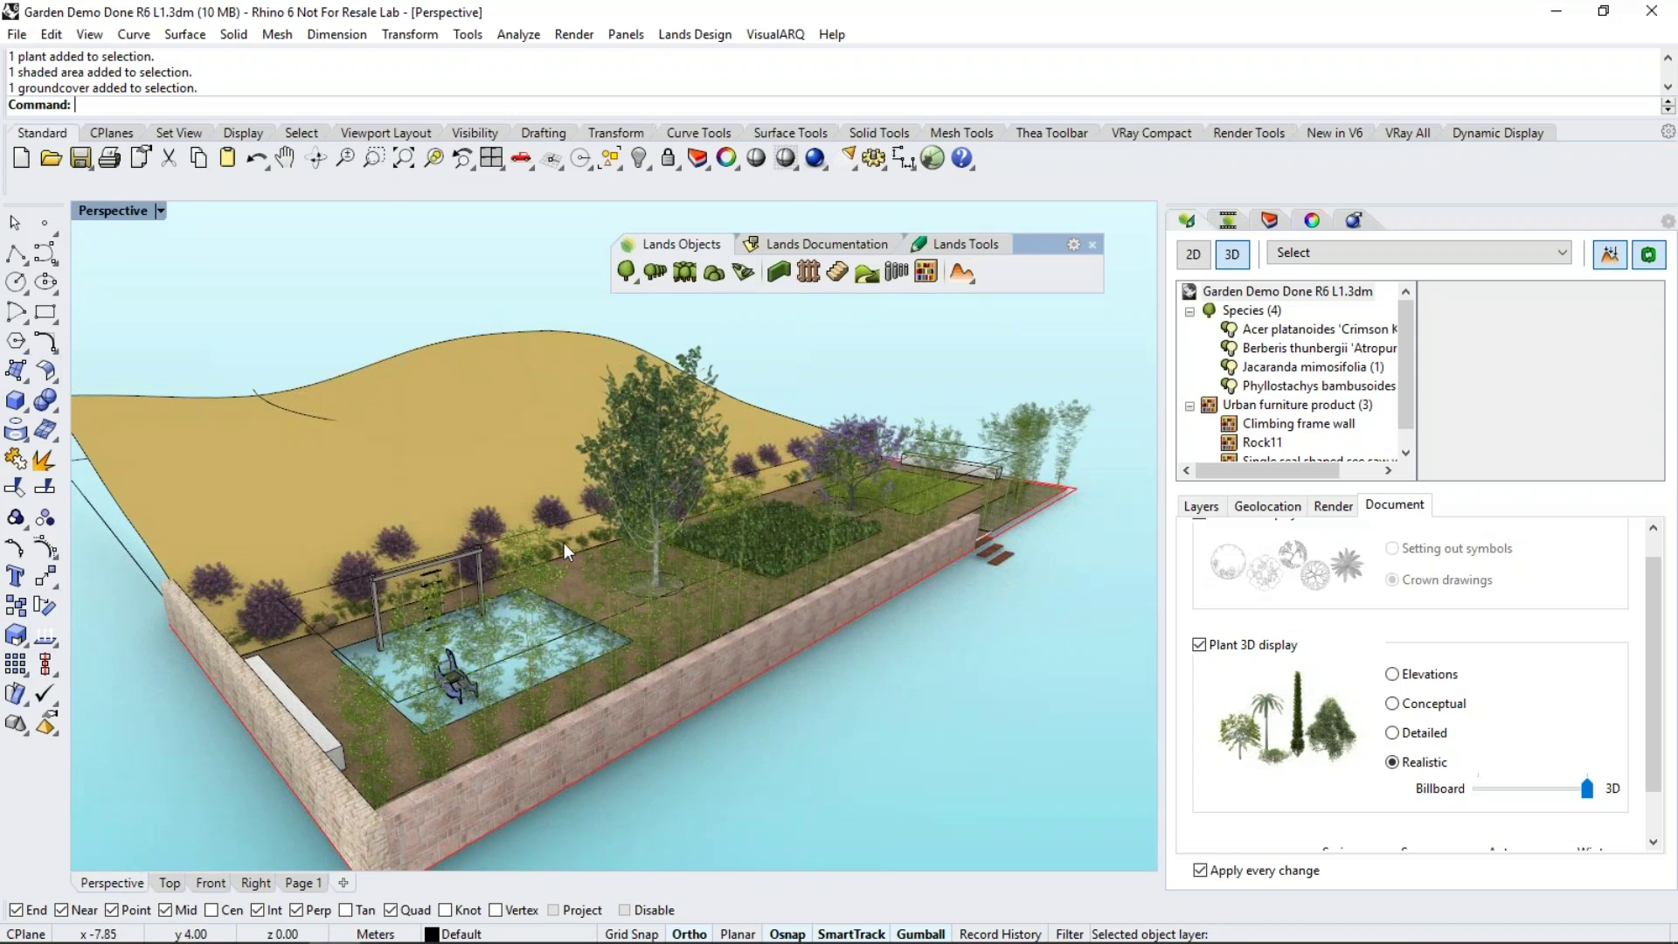
pyautogui.click(600, 730)
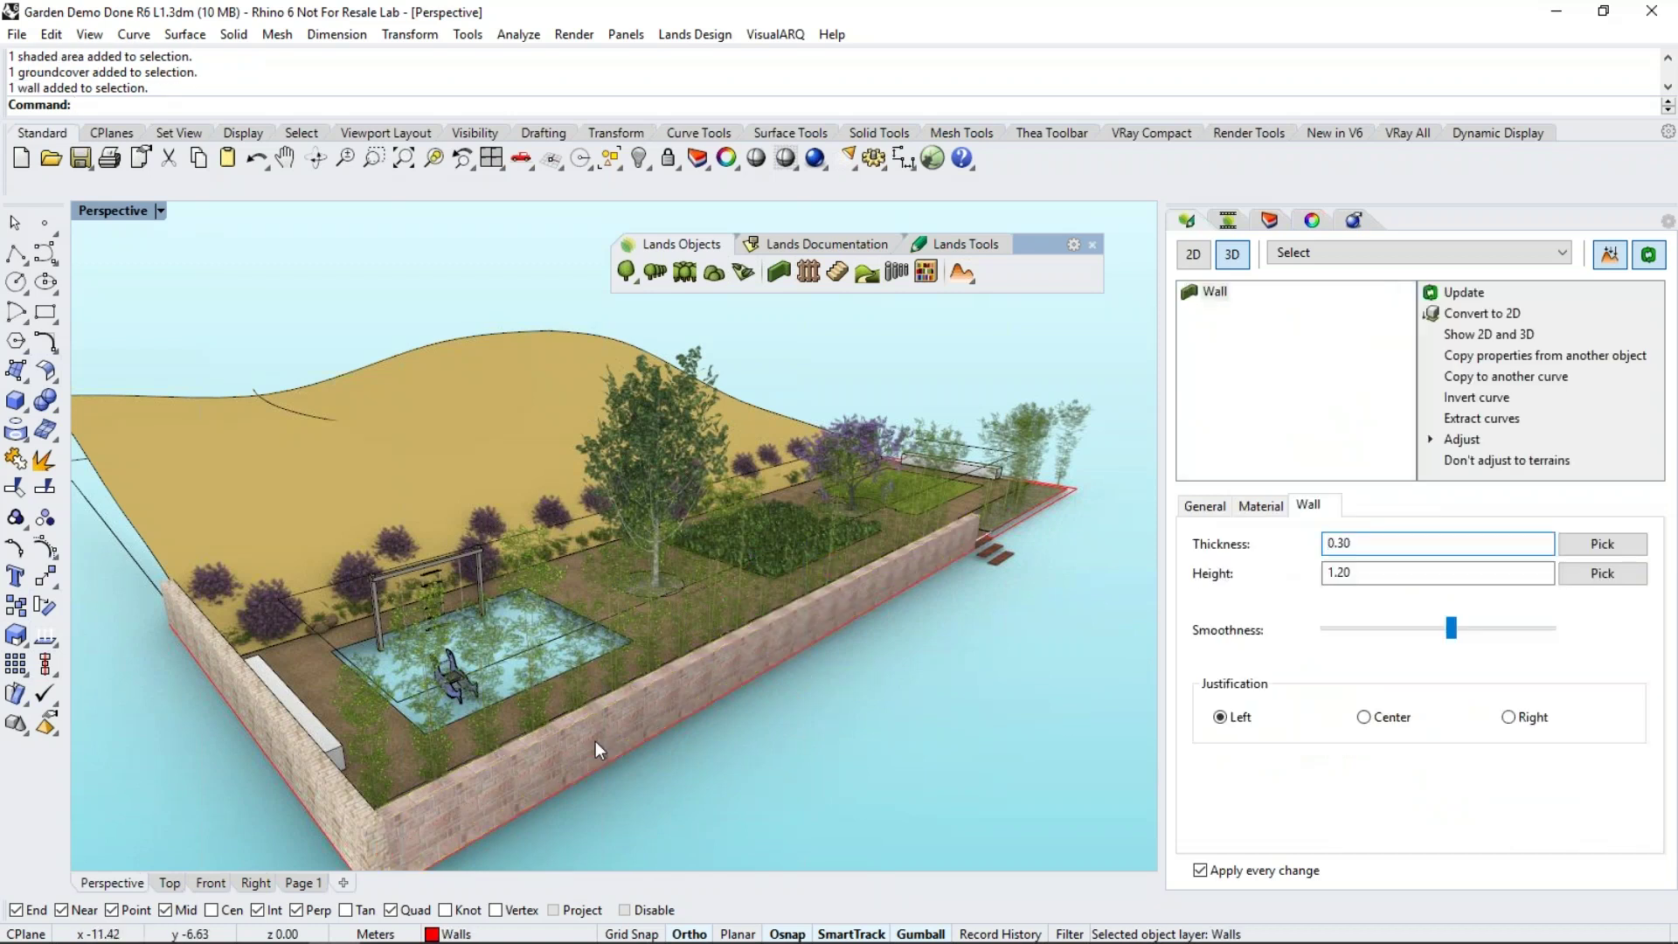
pyautogui.press('Escape')
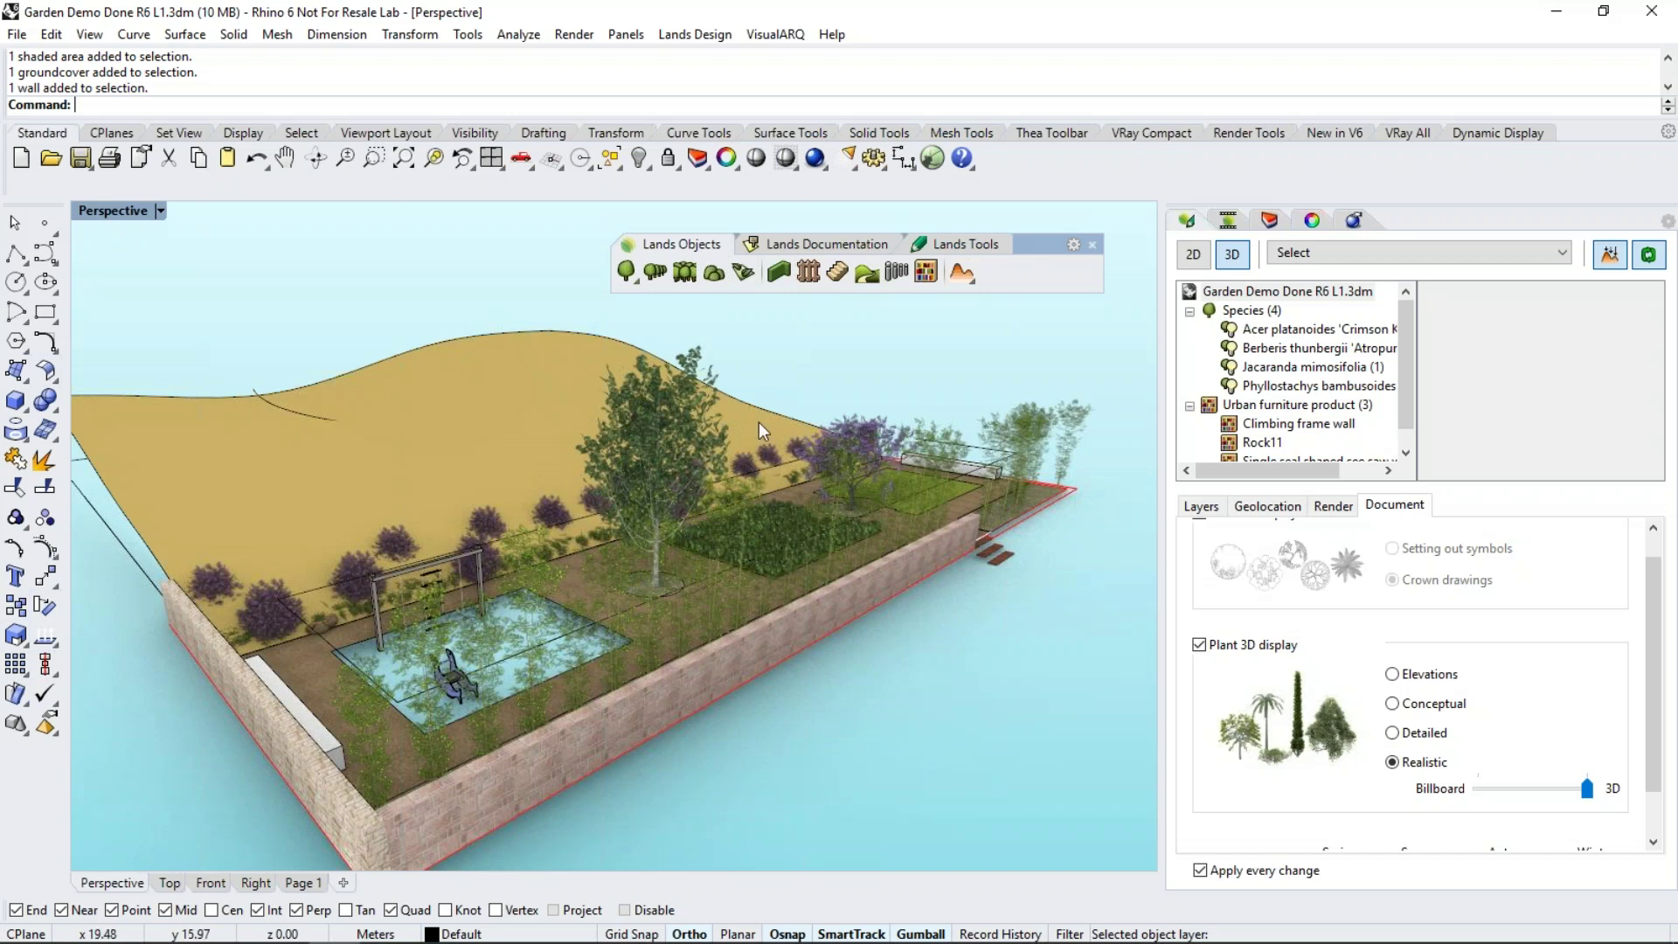
pyautogui.moveTo(757, 431); pyautogui.dragTo(631, 439, button='right')
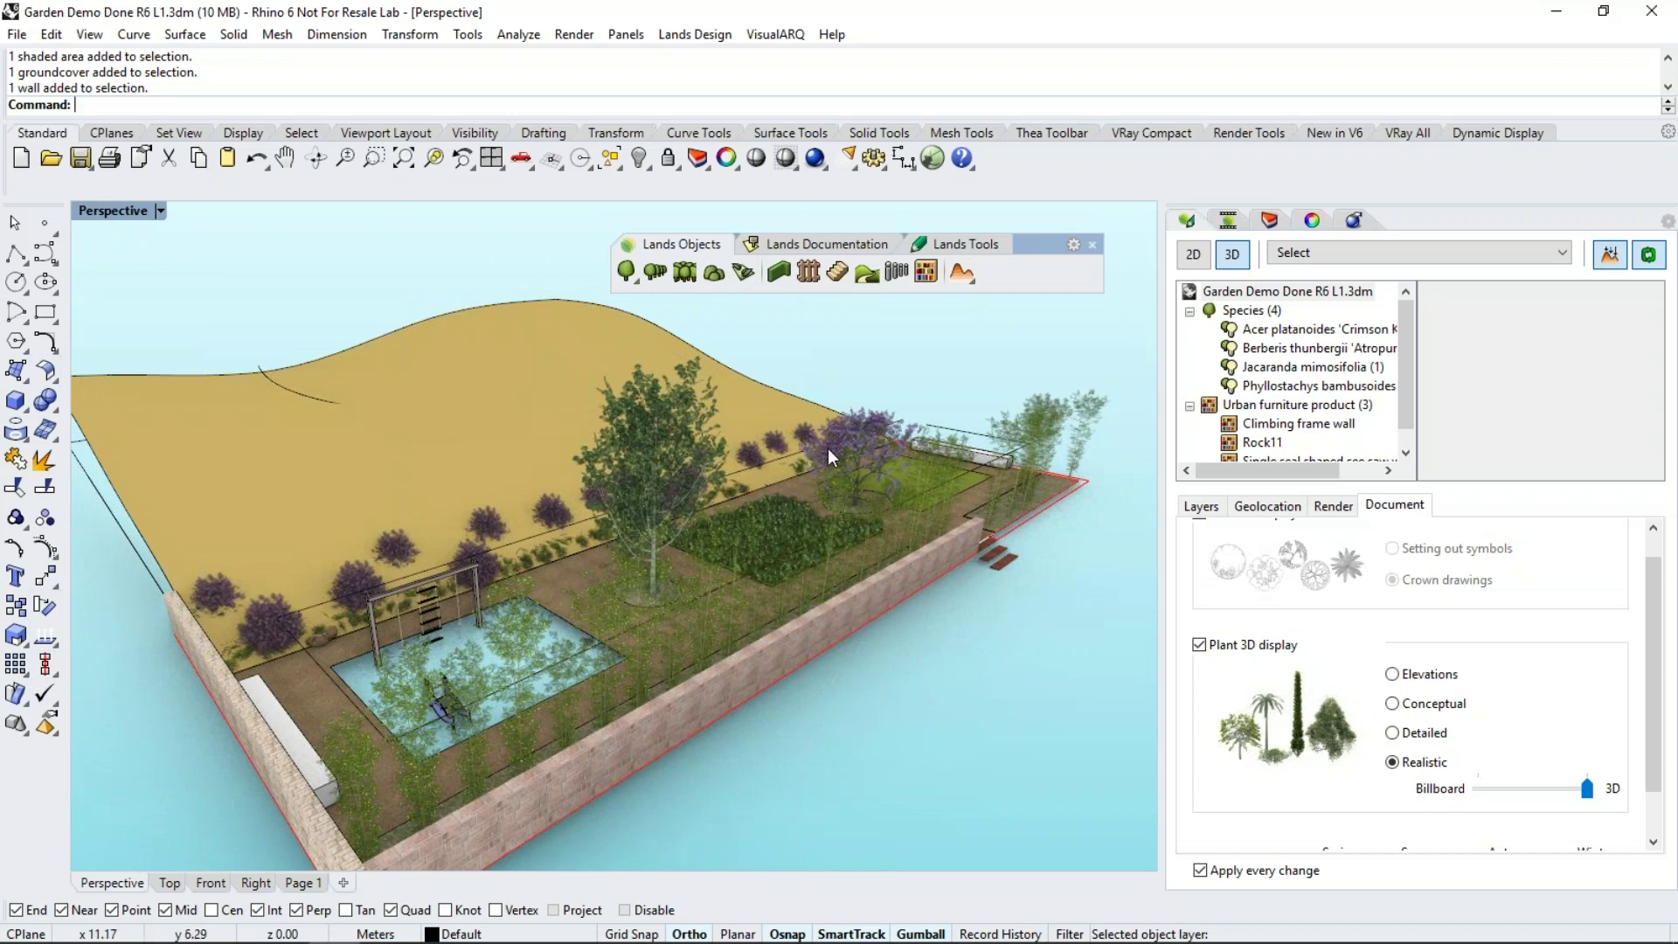
pyautogui.moveTo(717, 525); pyautogui.dragTo(306, 787, button='right')
pyautogui.click(170, 883)
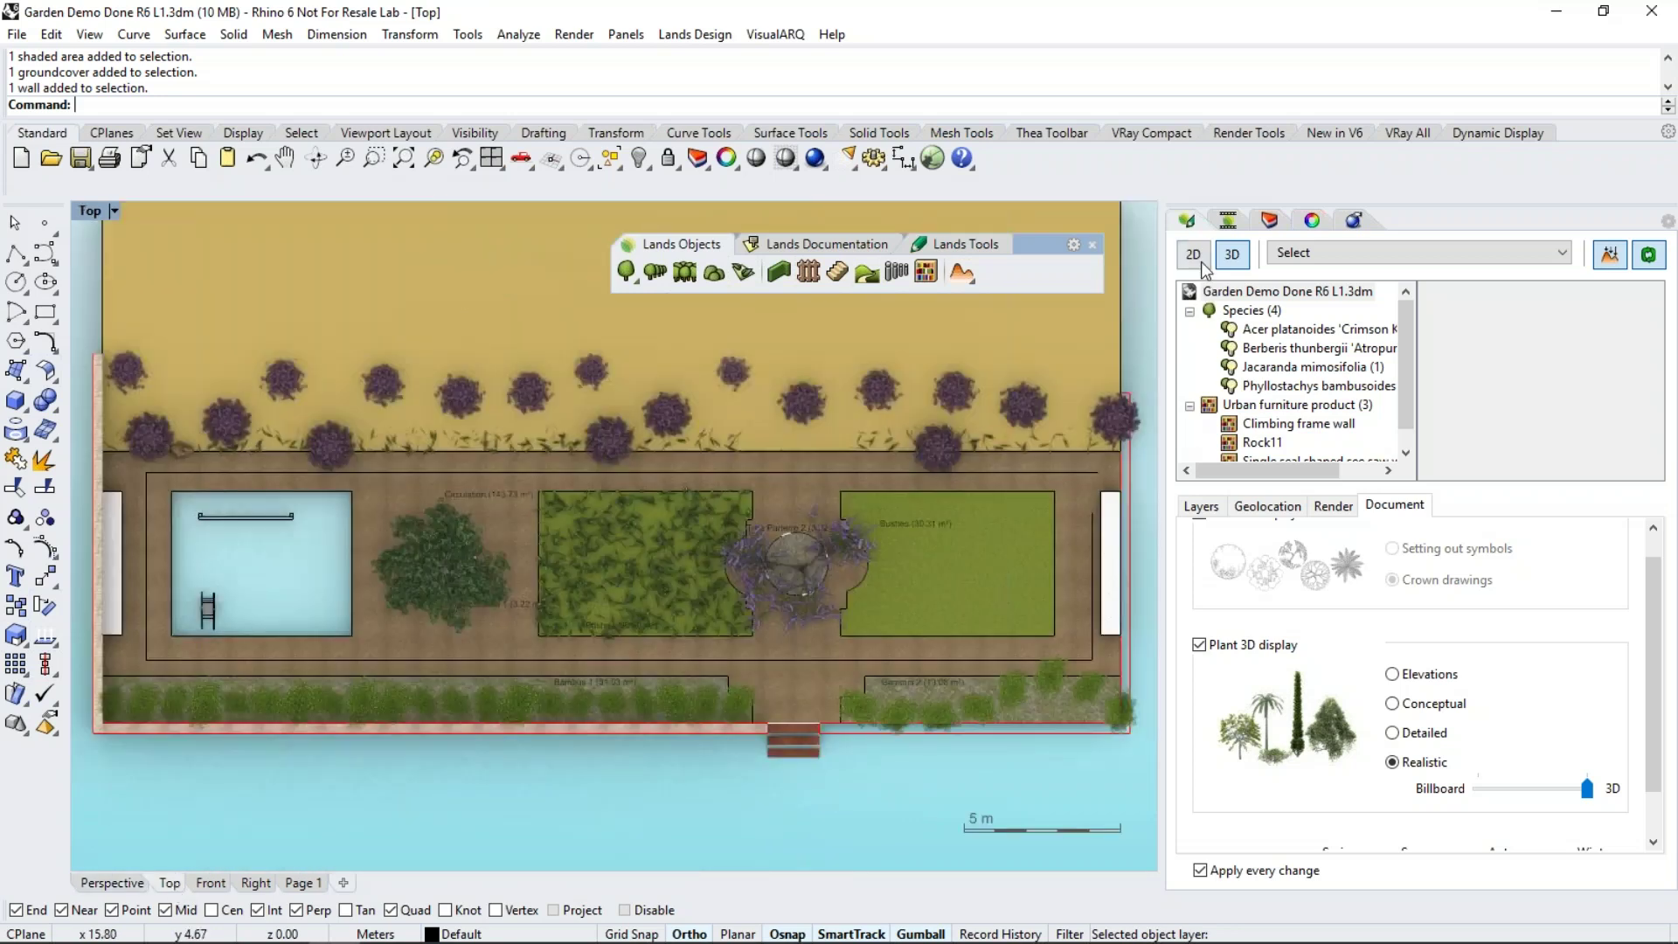
# Switch plants back to 2D crown drawings and pan the plan toward the left rectangle
pyautogui.click(1195, 256)
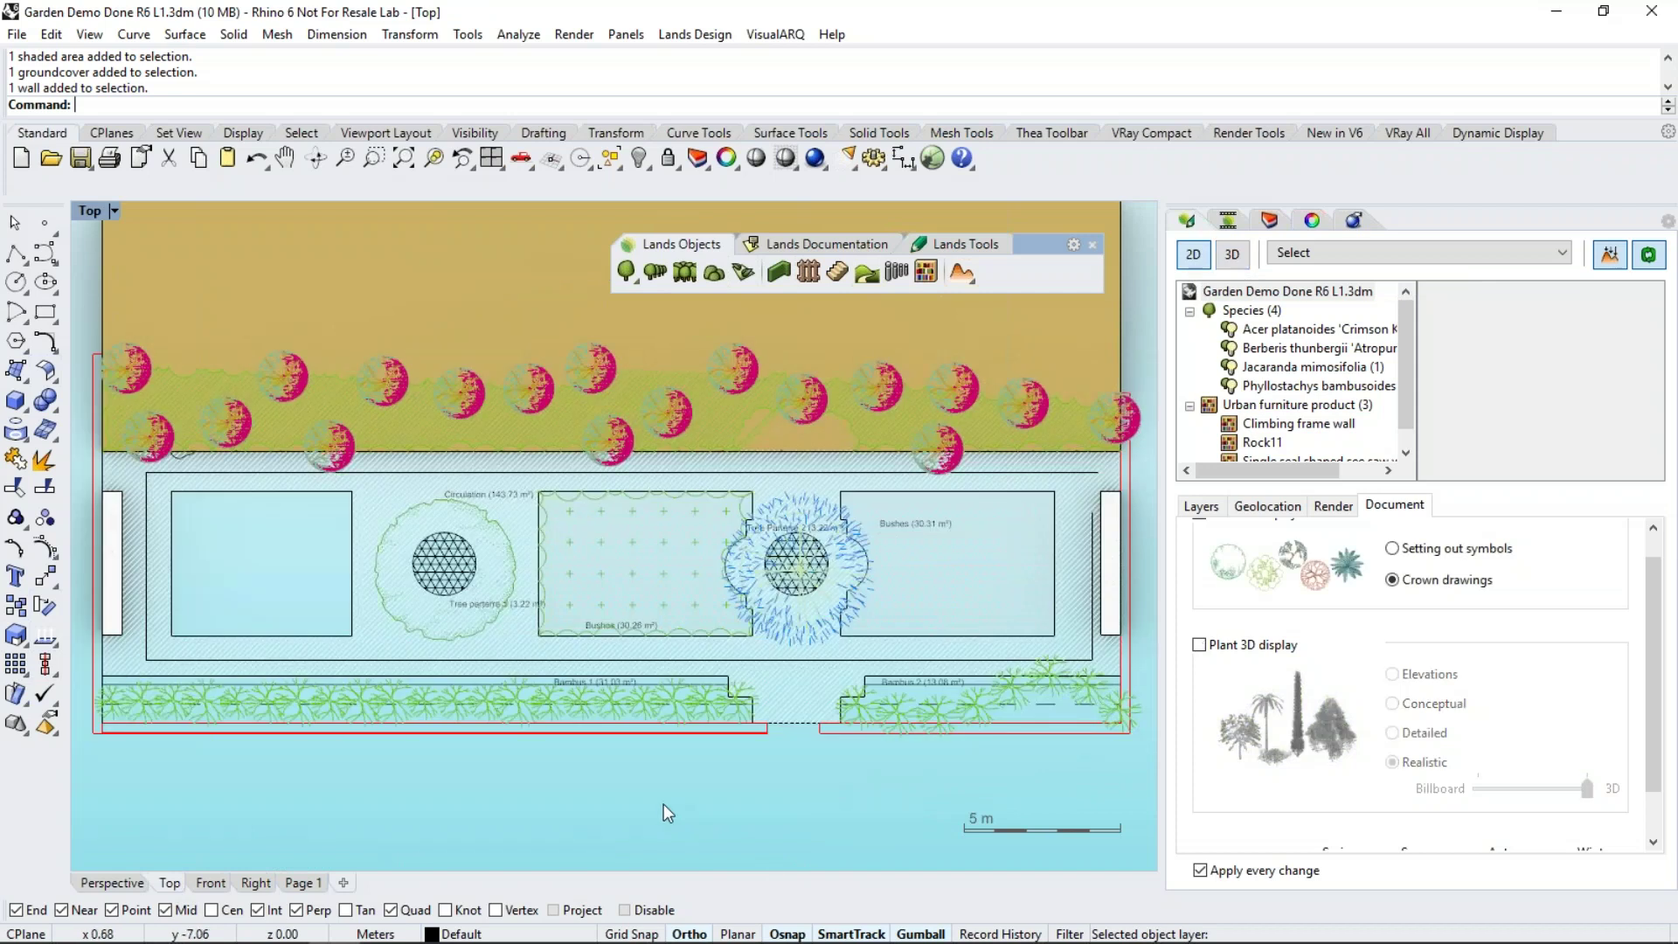
pyautogui.press('Left')
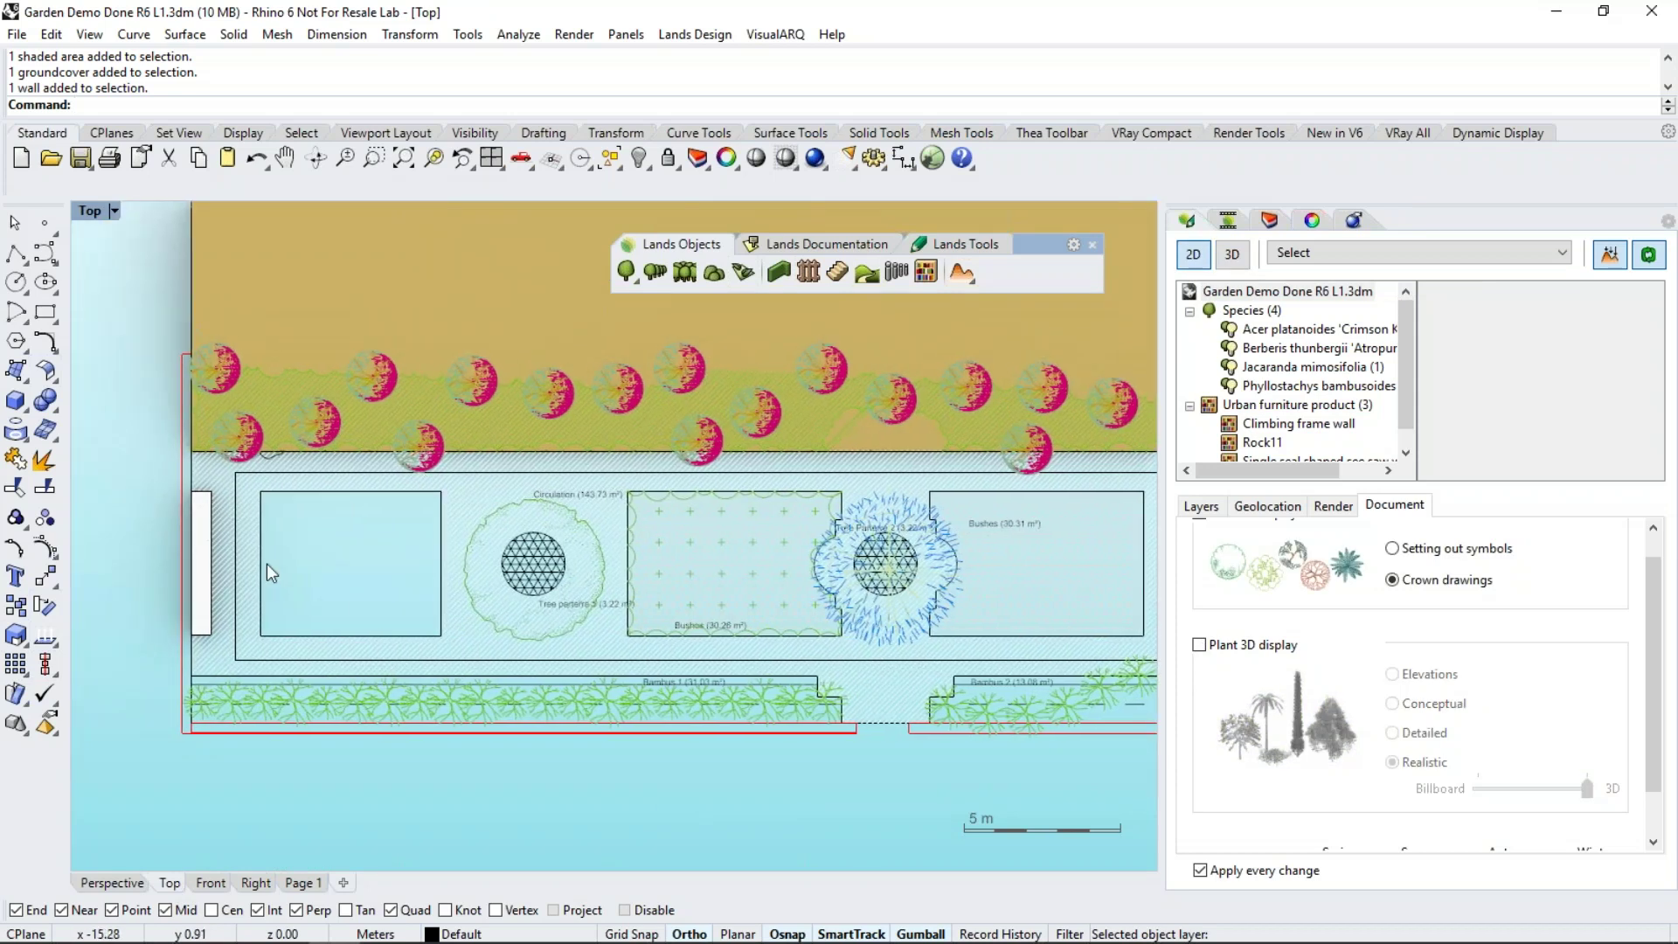
pyautogui.scroll(3, 266, 563)
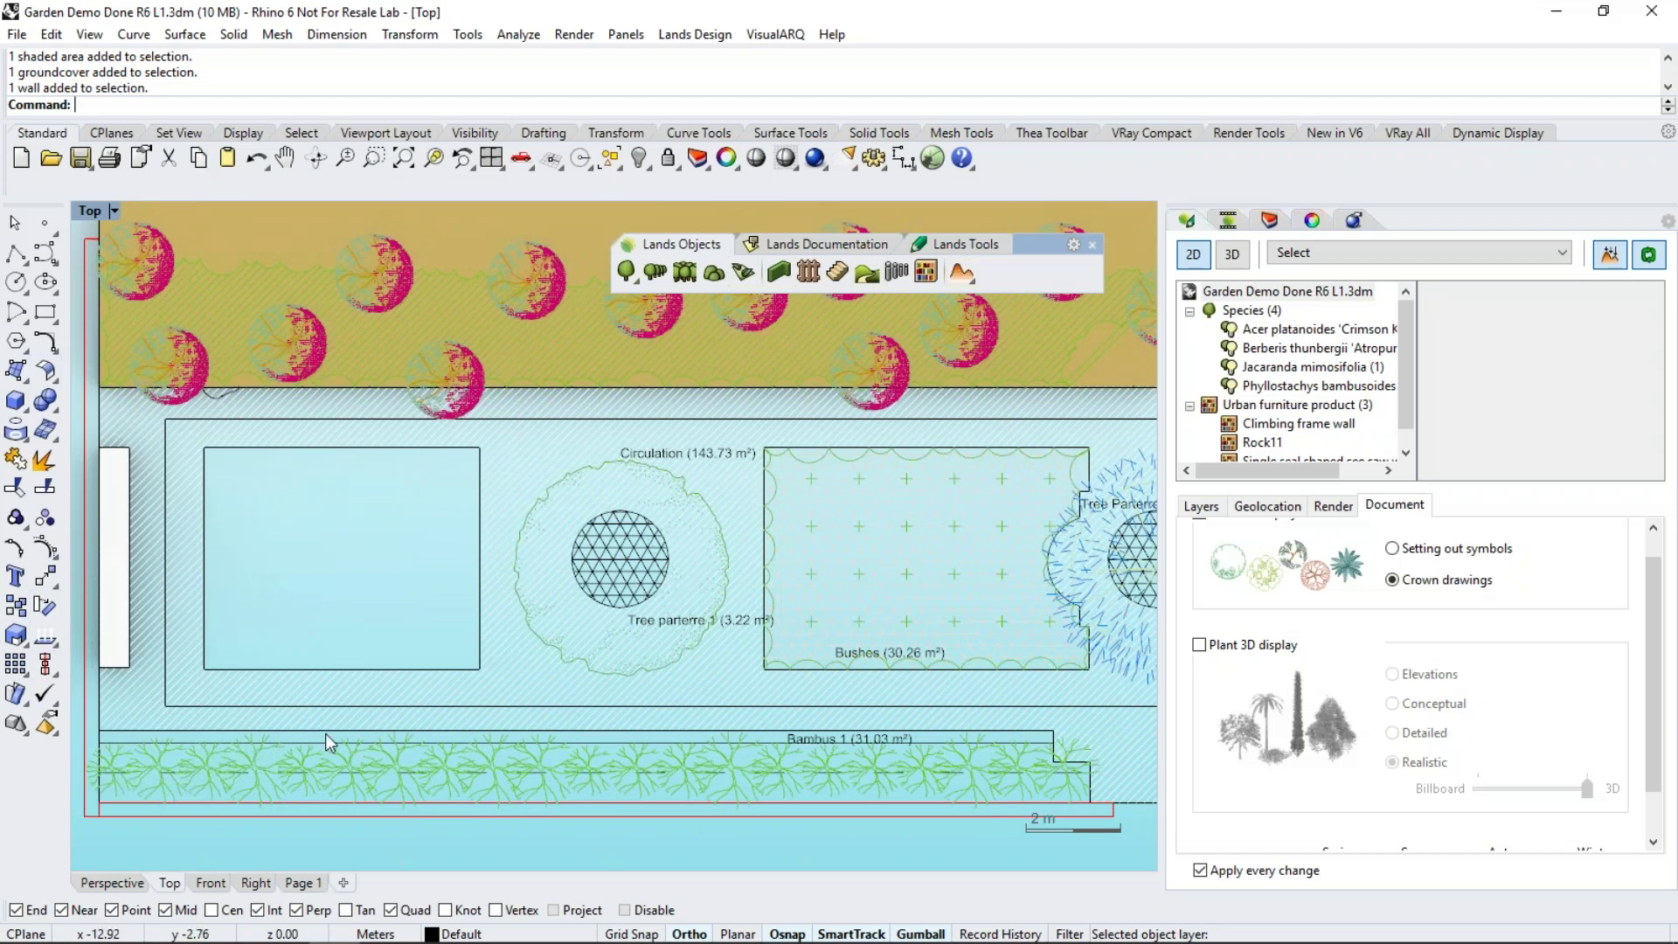
pyautogui.scroll(-2, 325, 732)
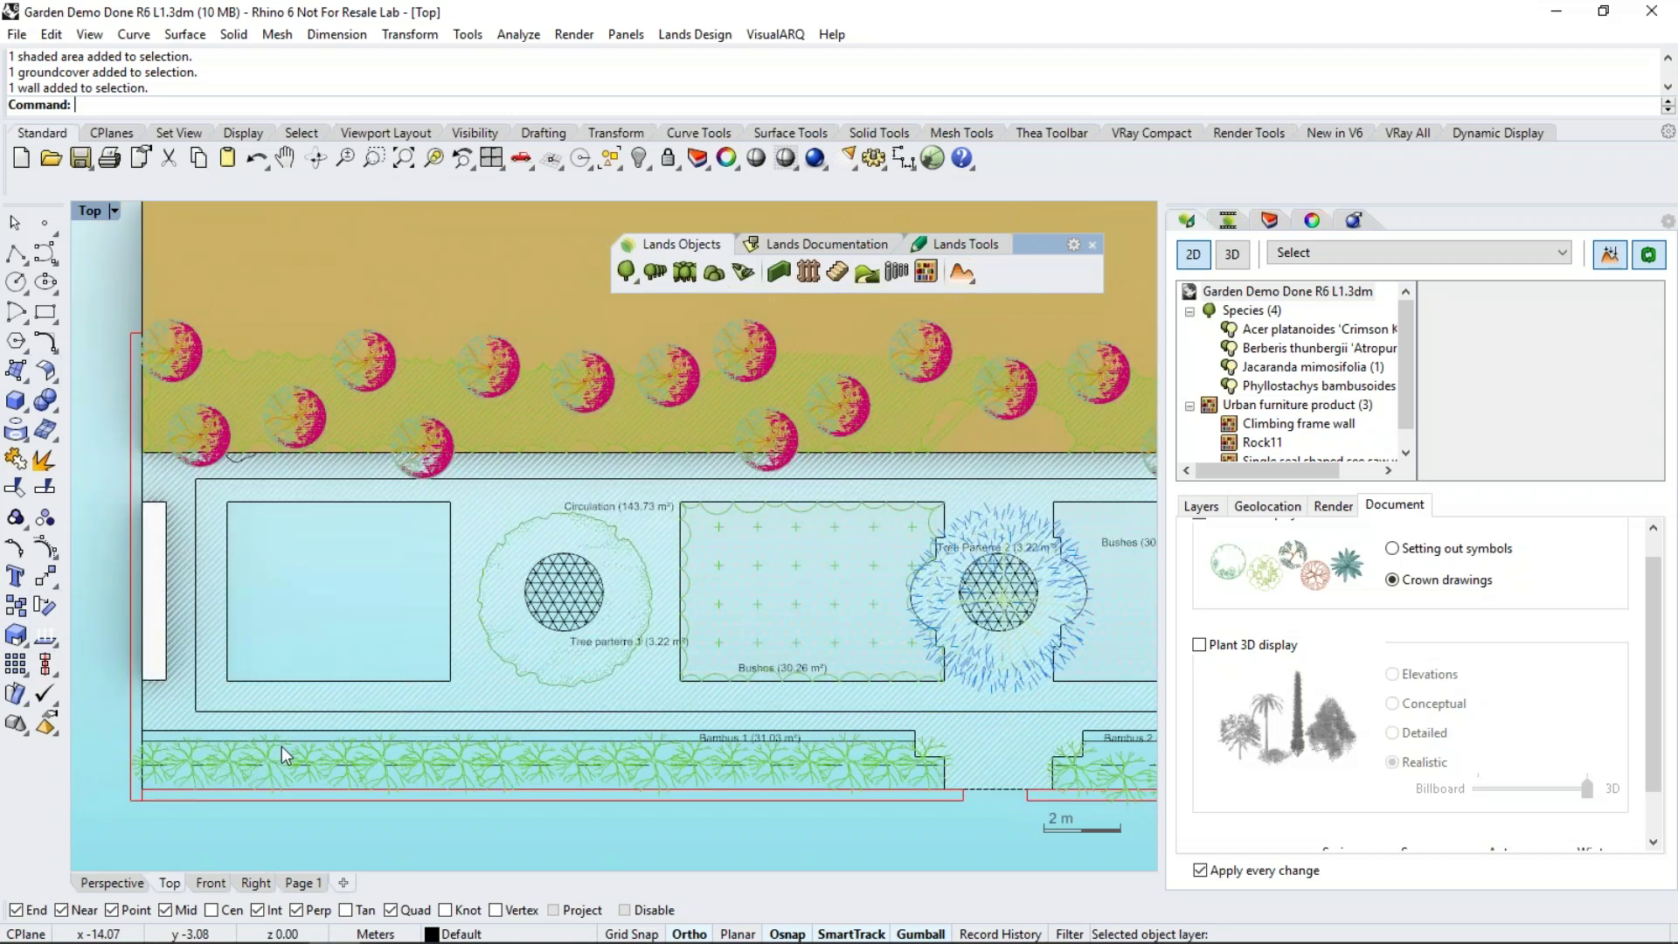
pyautogui.scroll(1, 564, 510)
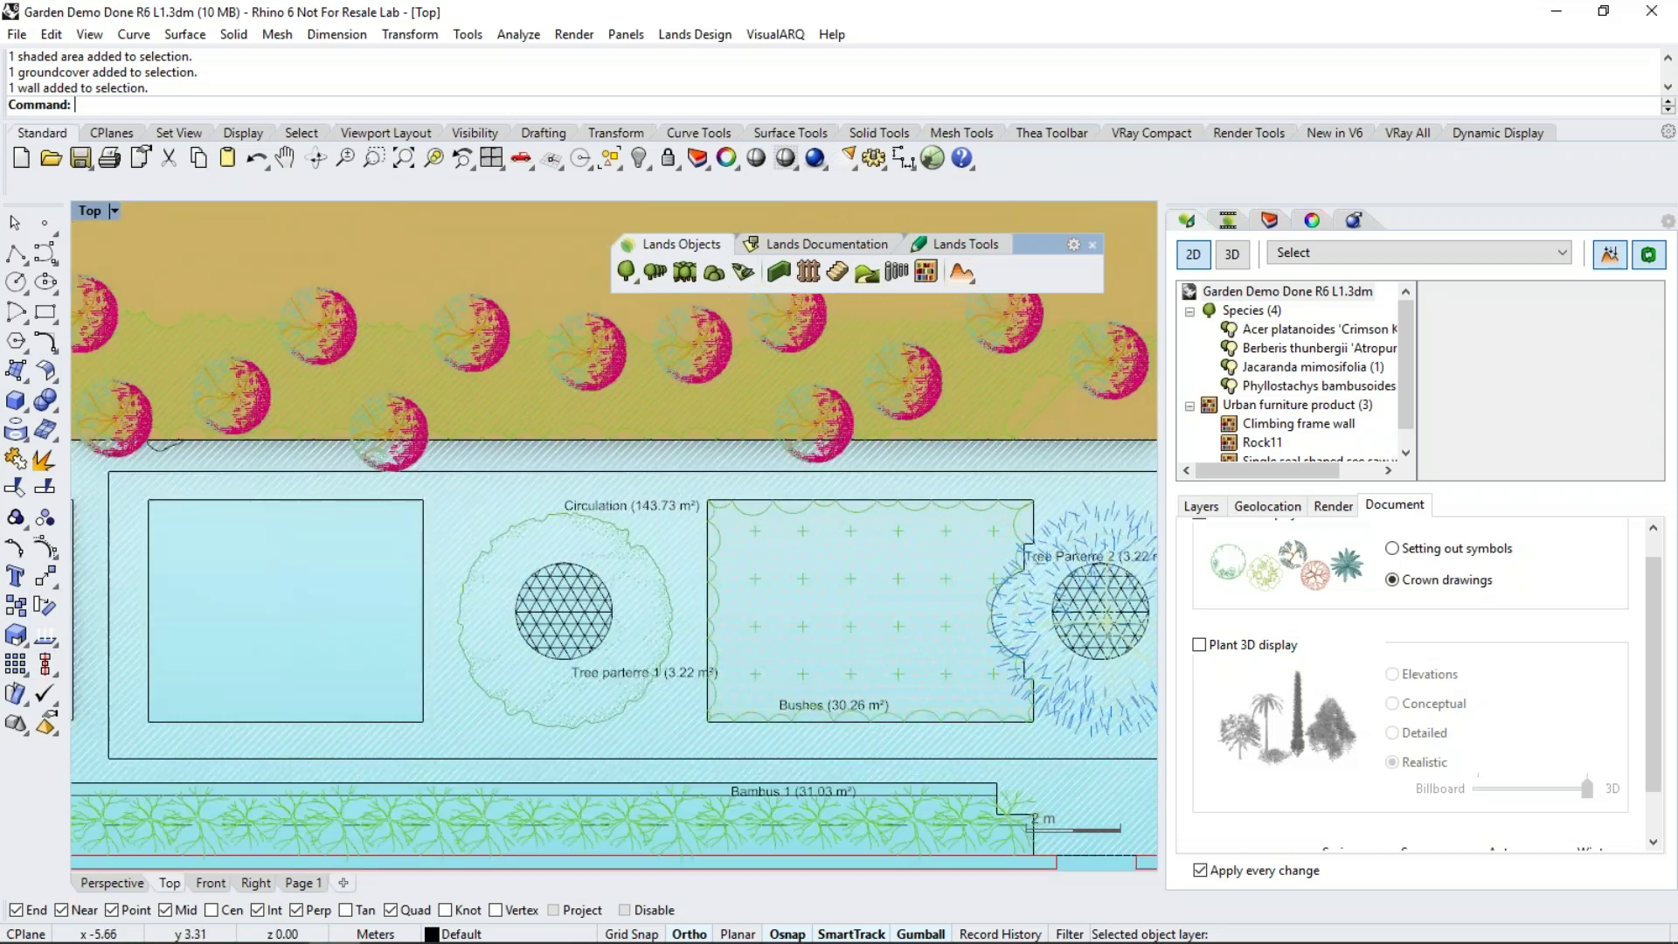
pyautogui.moveTo(658, 509); pyautogui.dragTo(689, 503, button='right')
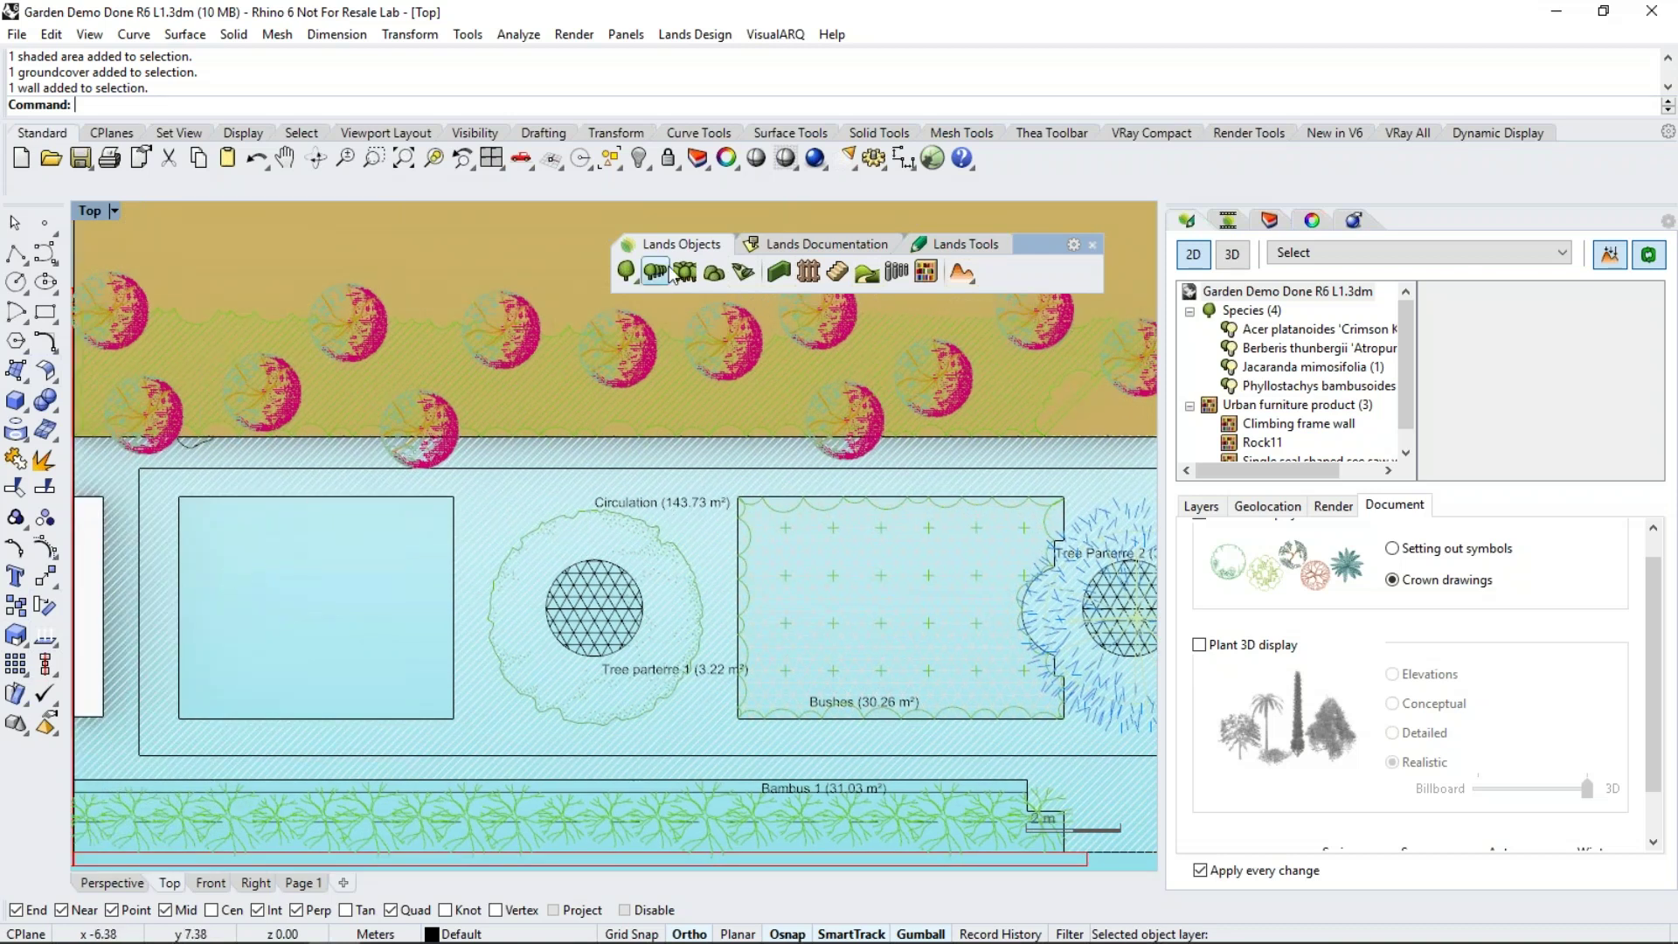
# Start zoning inside the left rectangle and select the 'playground' label text in the Zoning dialog
pyautogui.click(825, 244)
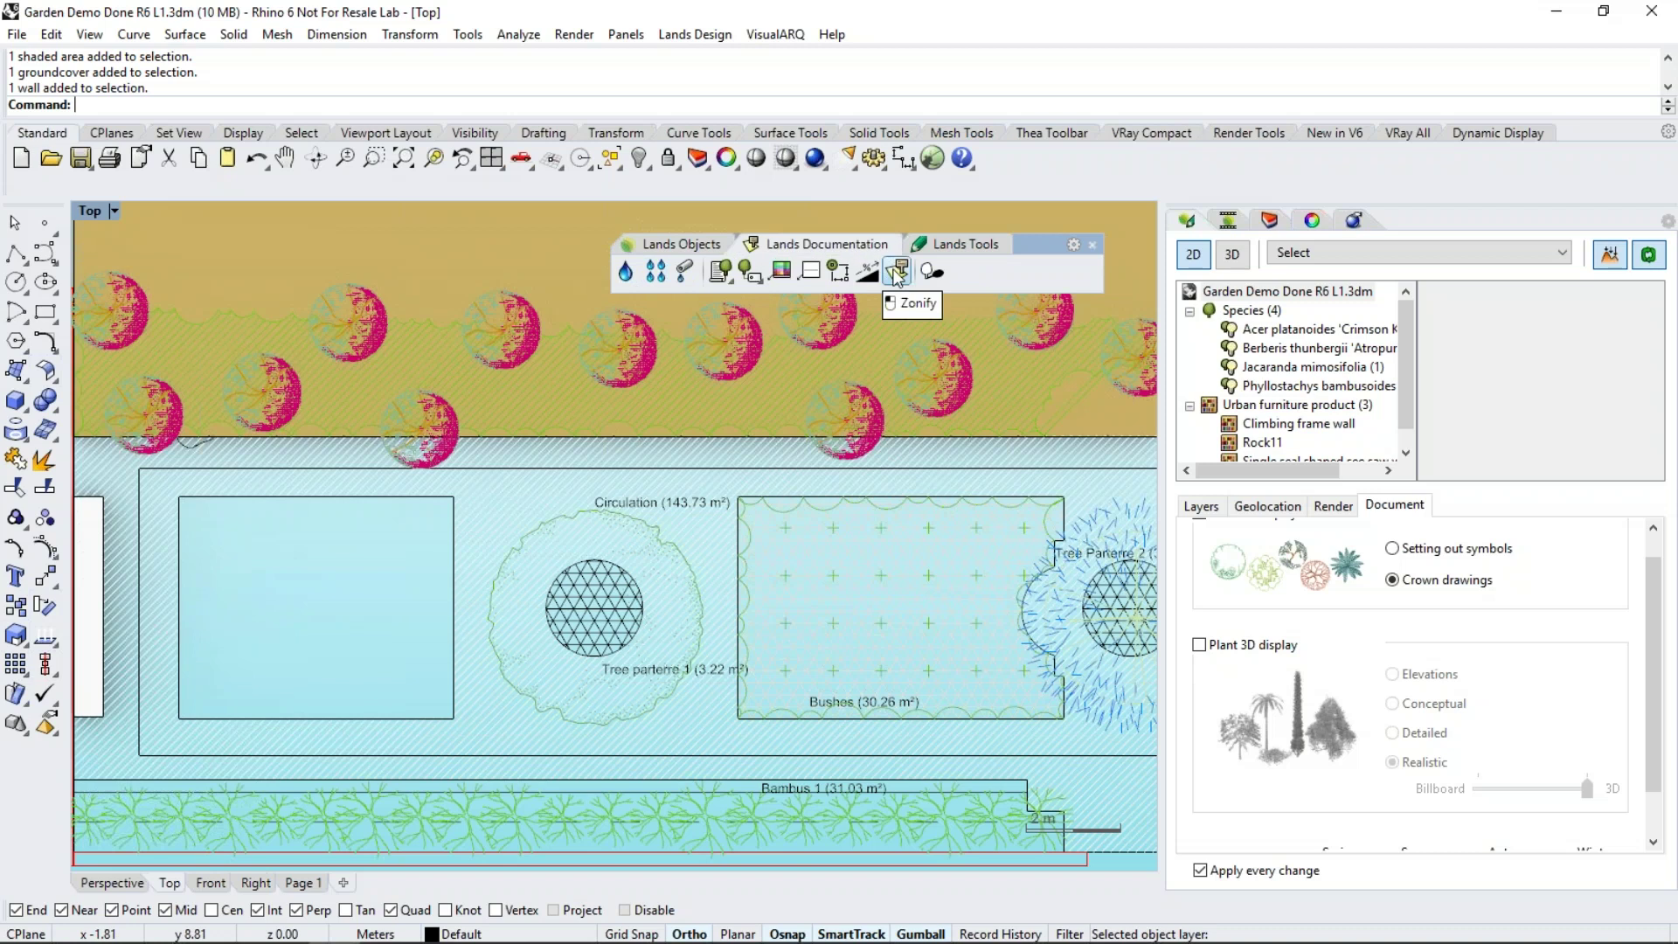
pyautogui.click(896, 273)
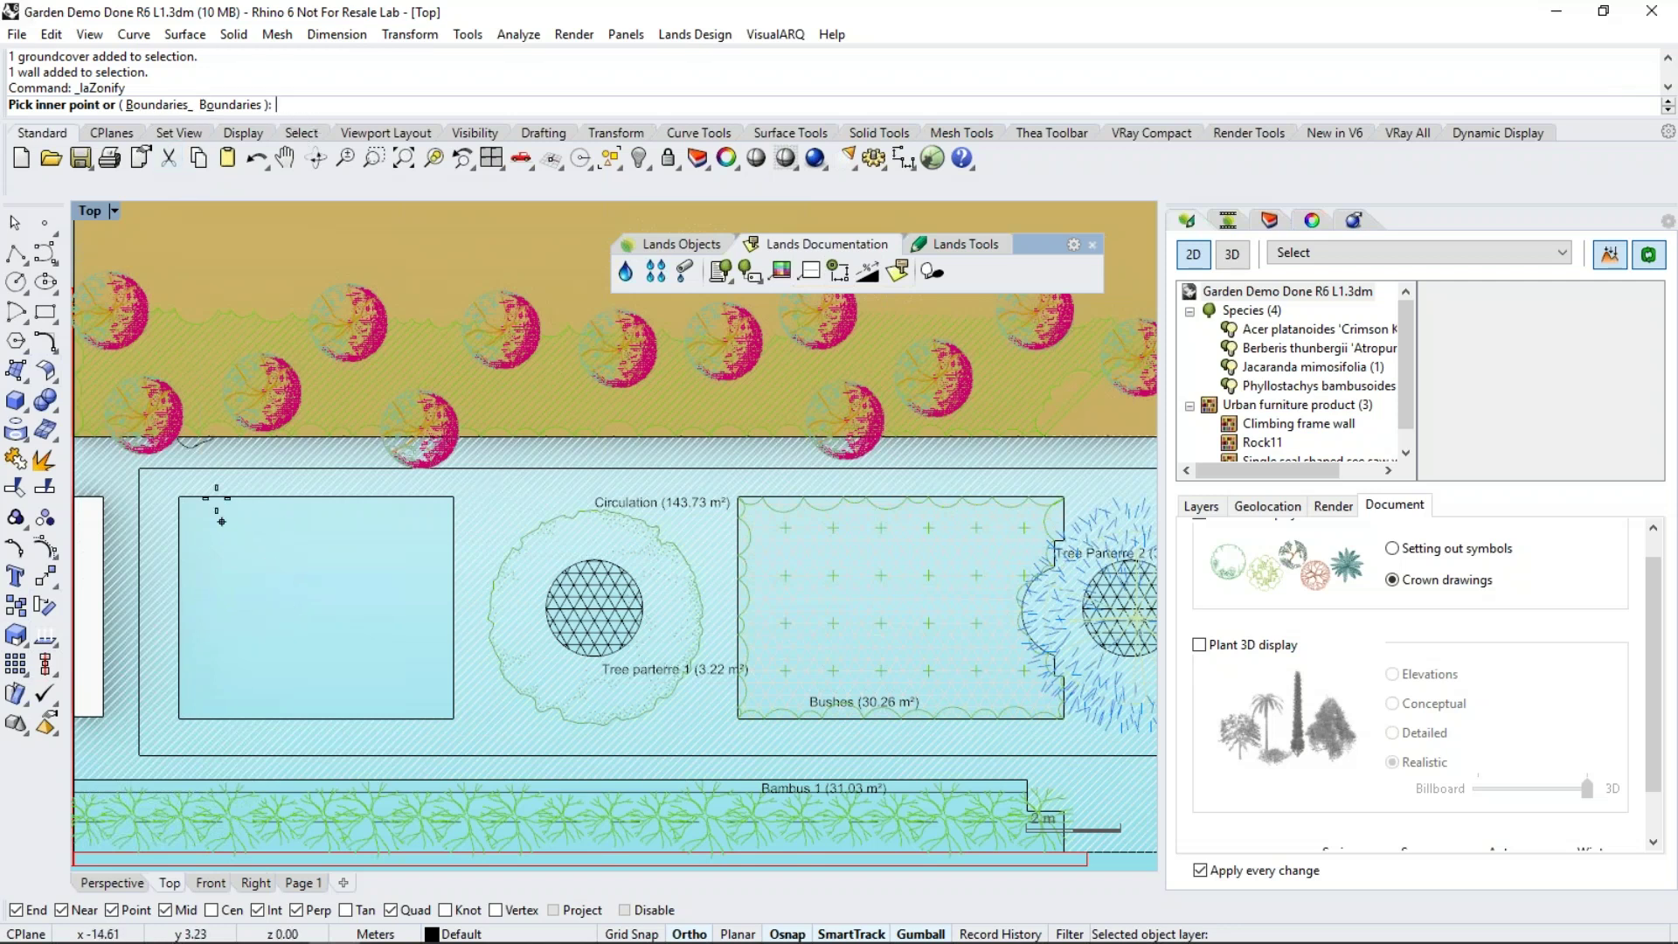
pyautogui.click(254, 623)
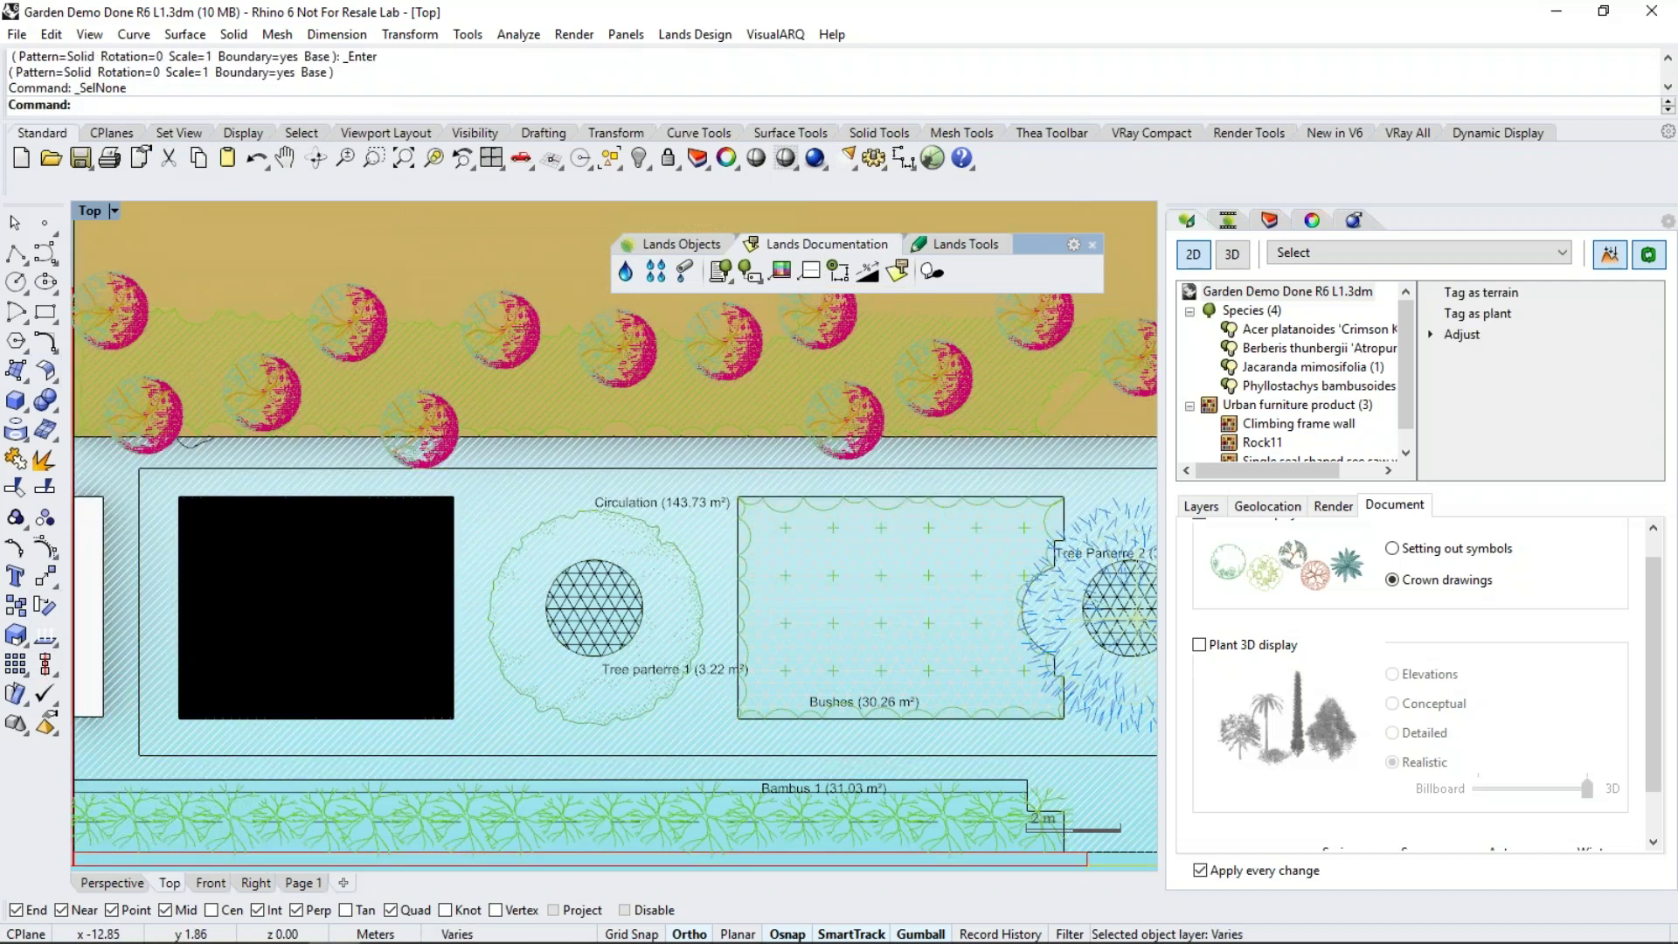
pyautogui.moveTo(631, 212); pyautogui.dragTo(769, 222)
pyautogui.click(712, 332)
pyautogui.doubleClick(690, 330)
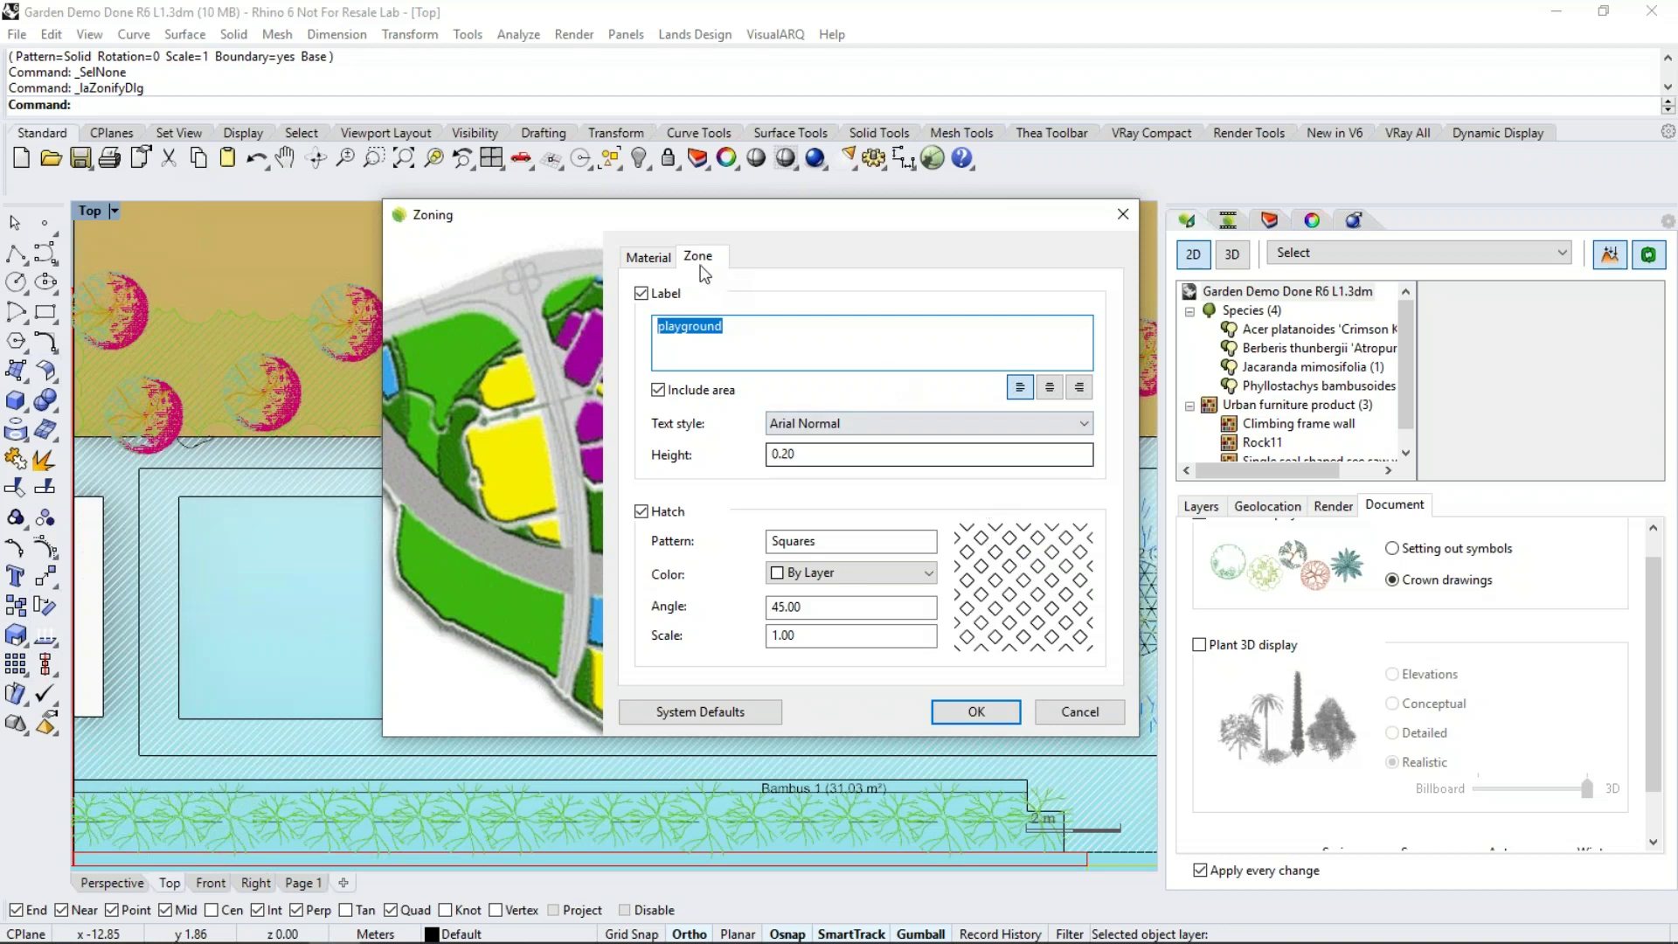
# Give the playground zone the 507puri.jpg tile texture as its material and confirm the zoning
pyautogui.click(661, 261)
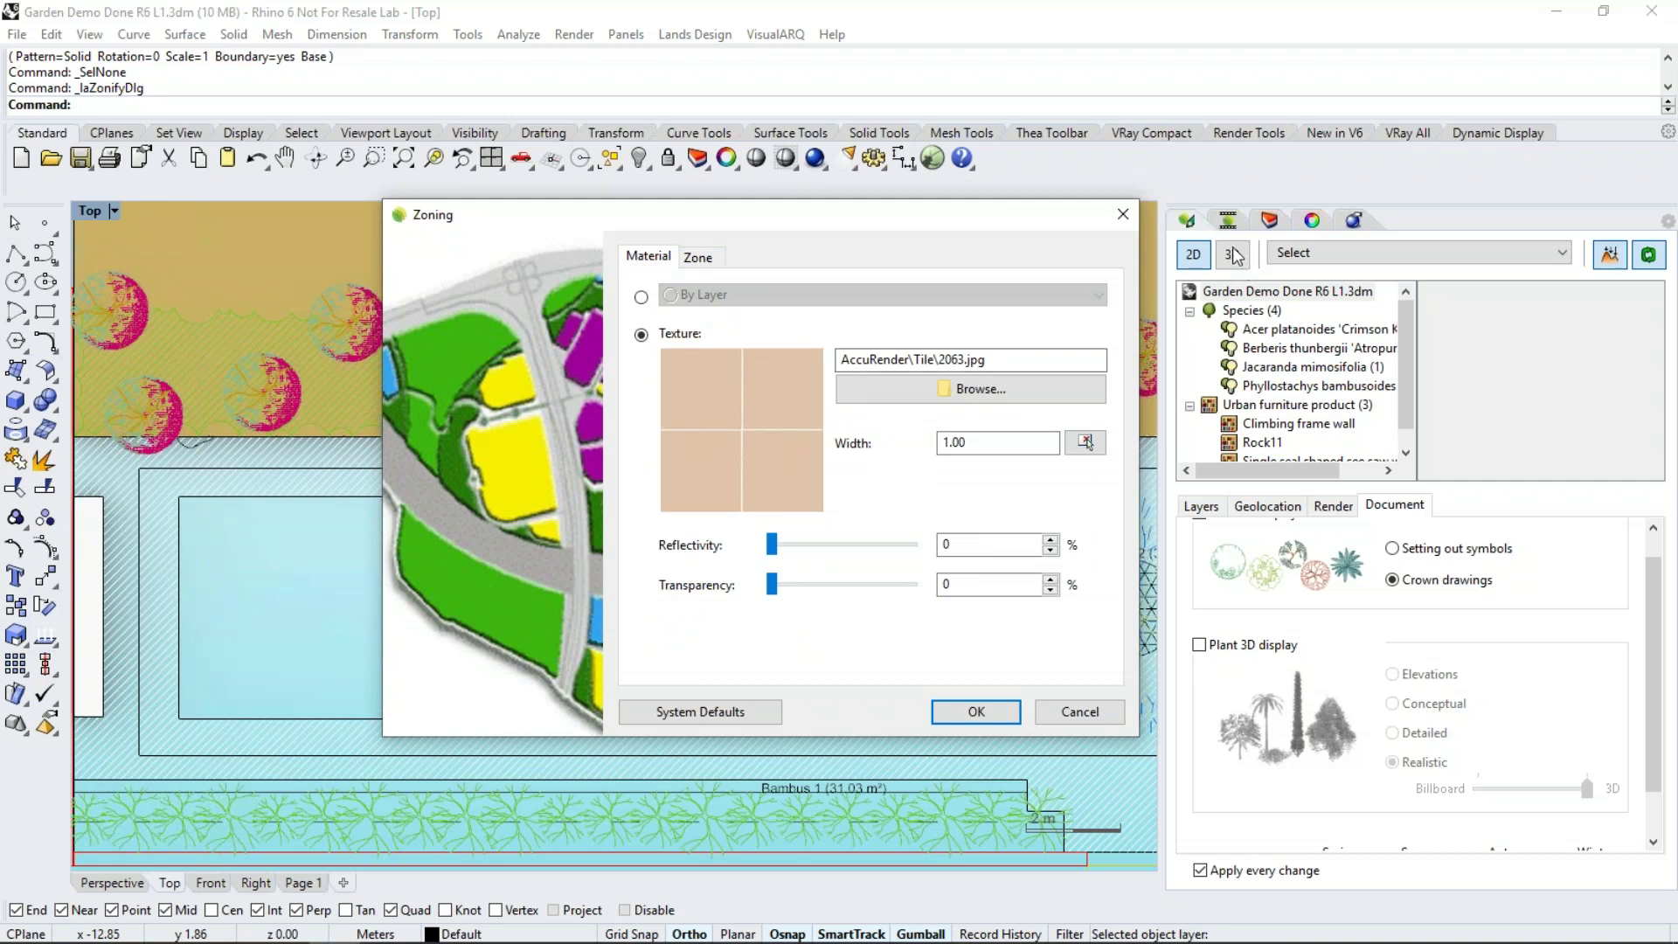
pyautogui.click(940, 396)
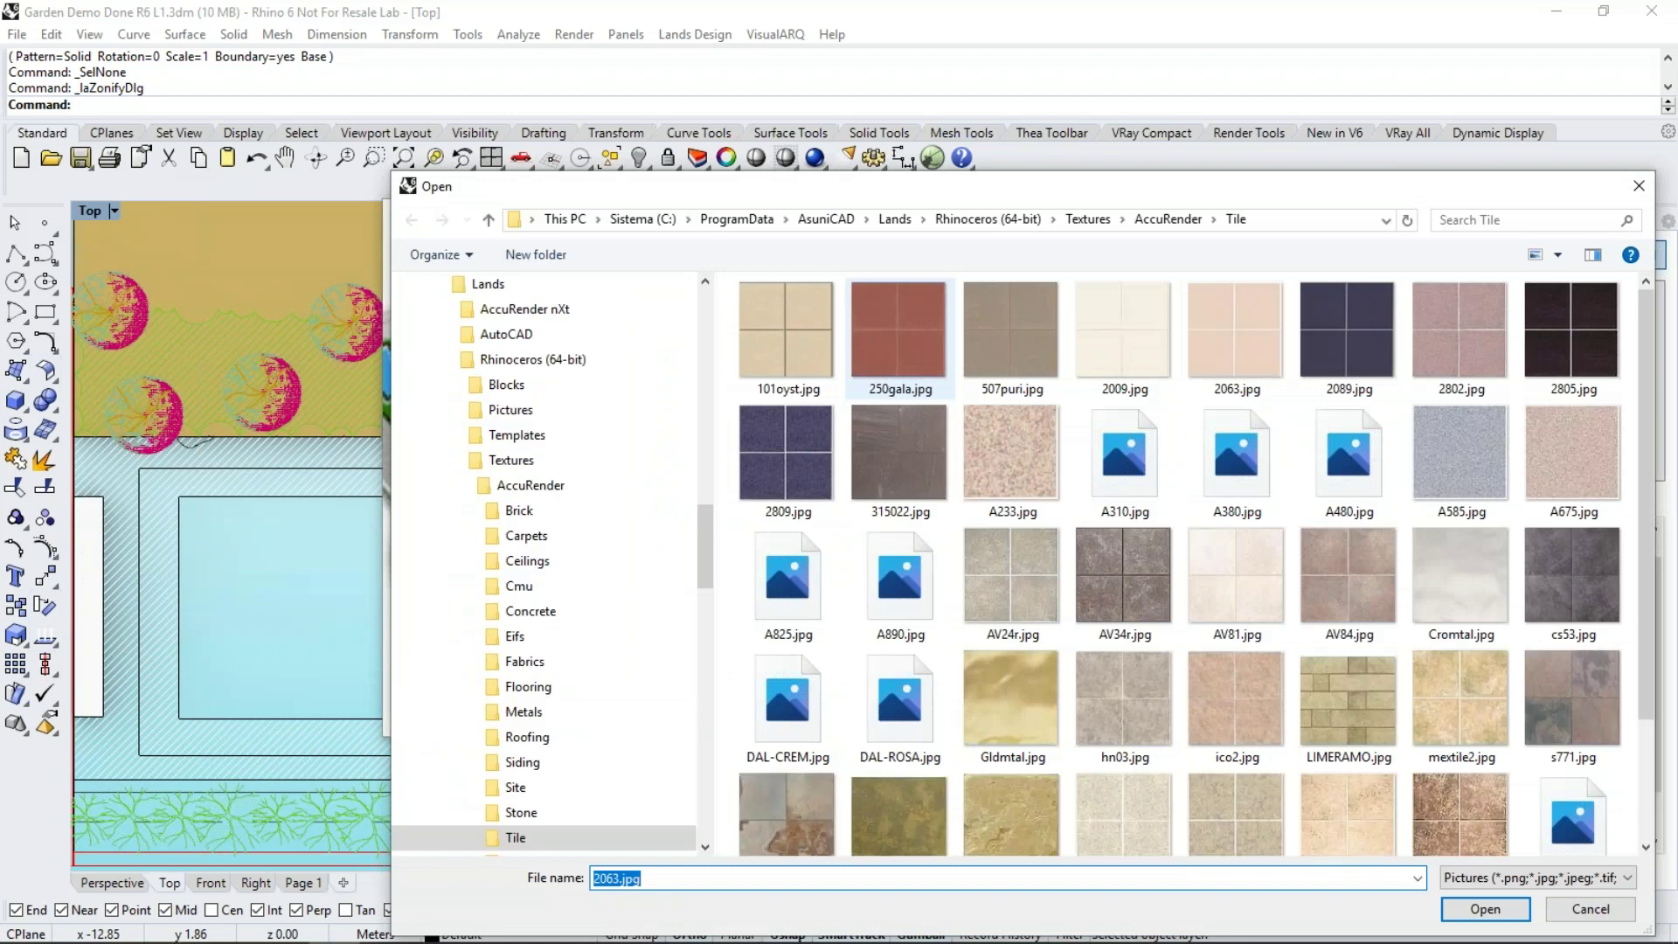
pyautogui.moveTo(913, 198); pyautogui.dragTo(710, 157)
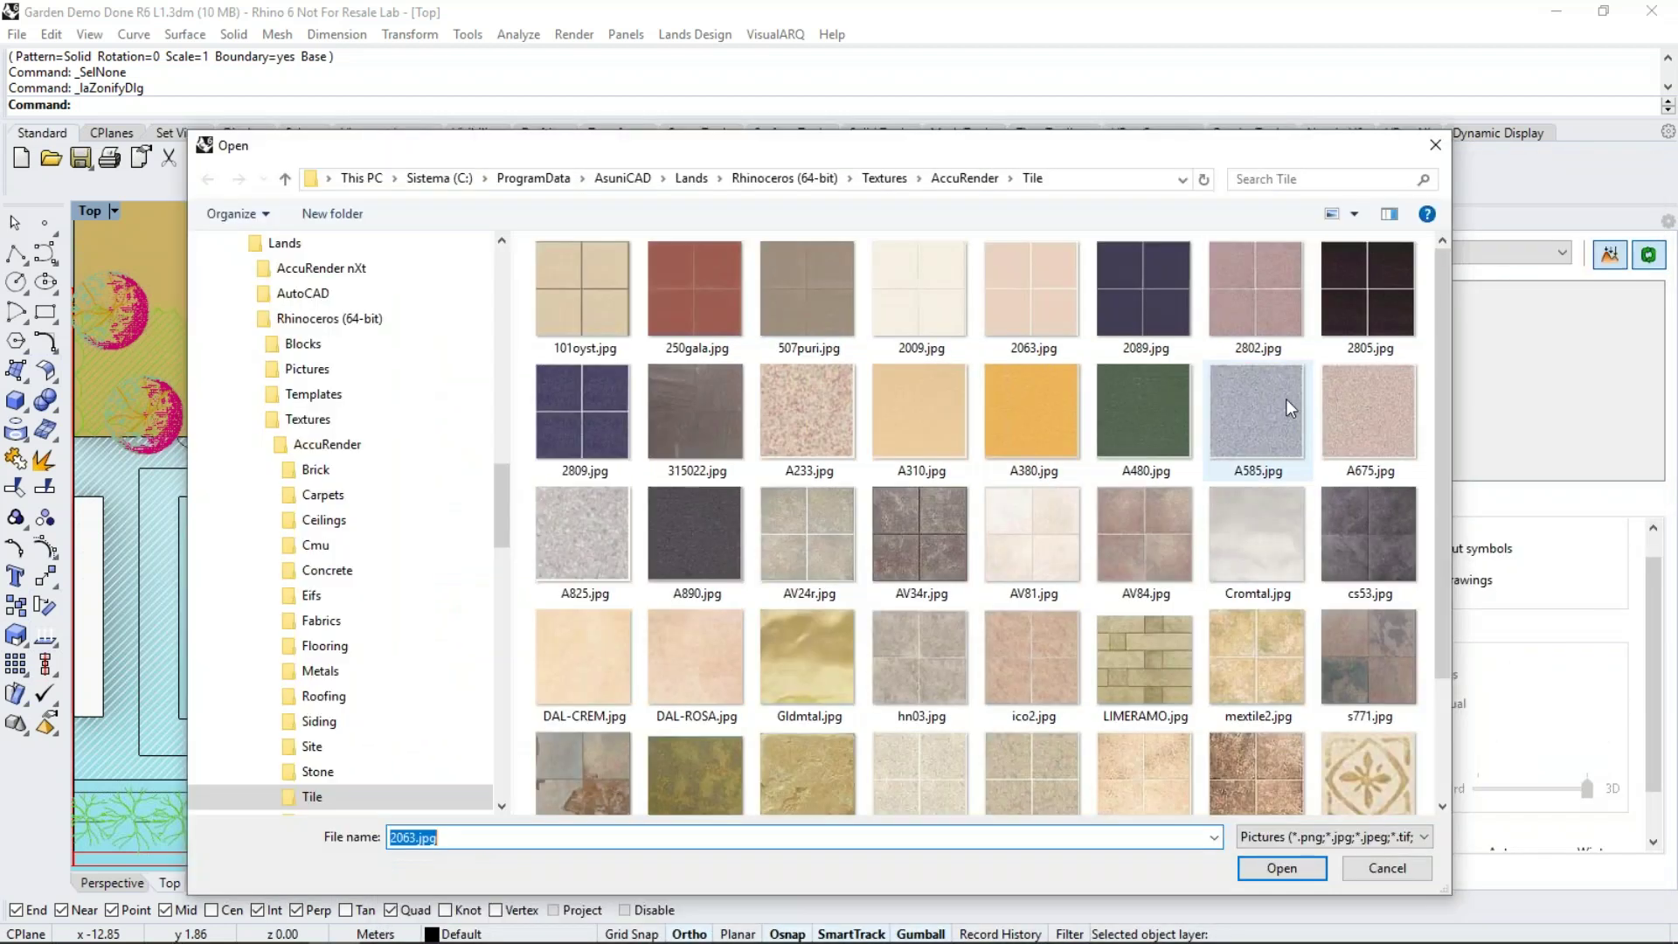
pyautogui.scroll(-3, 1206, 454)
pyautogui.scroll(3, 1206, 454)
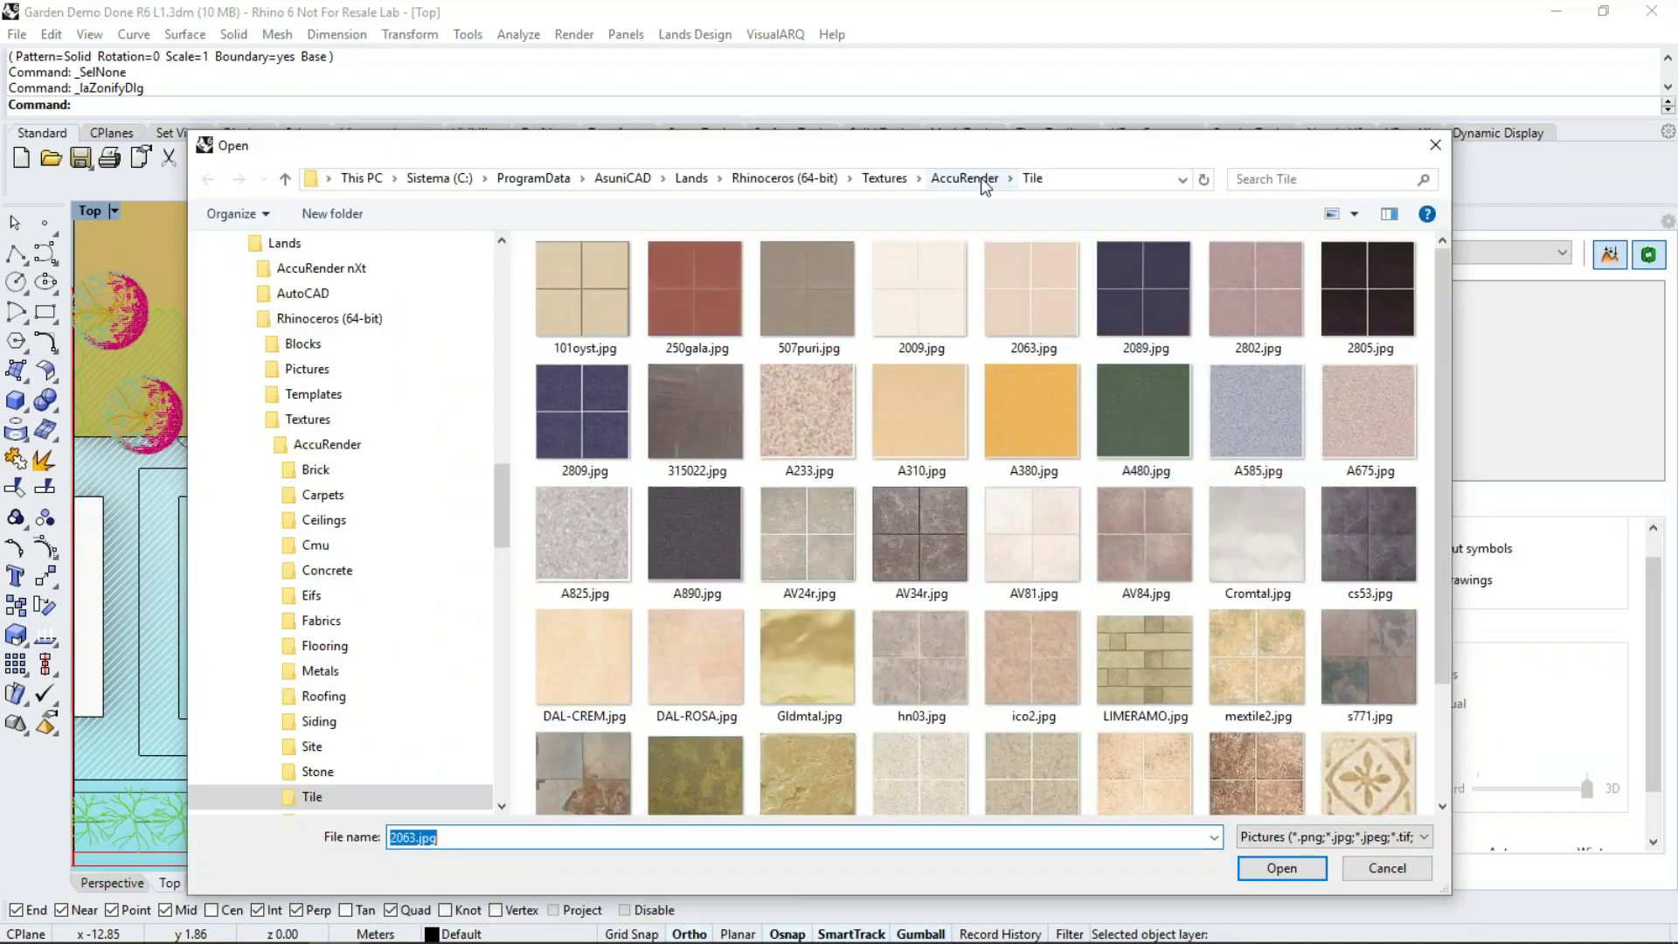
pyautogui.click(835, 301)
pyautogui.click(1266, 869)
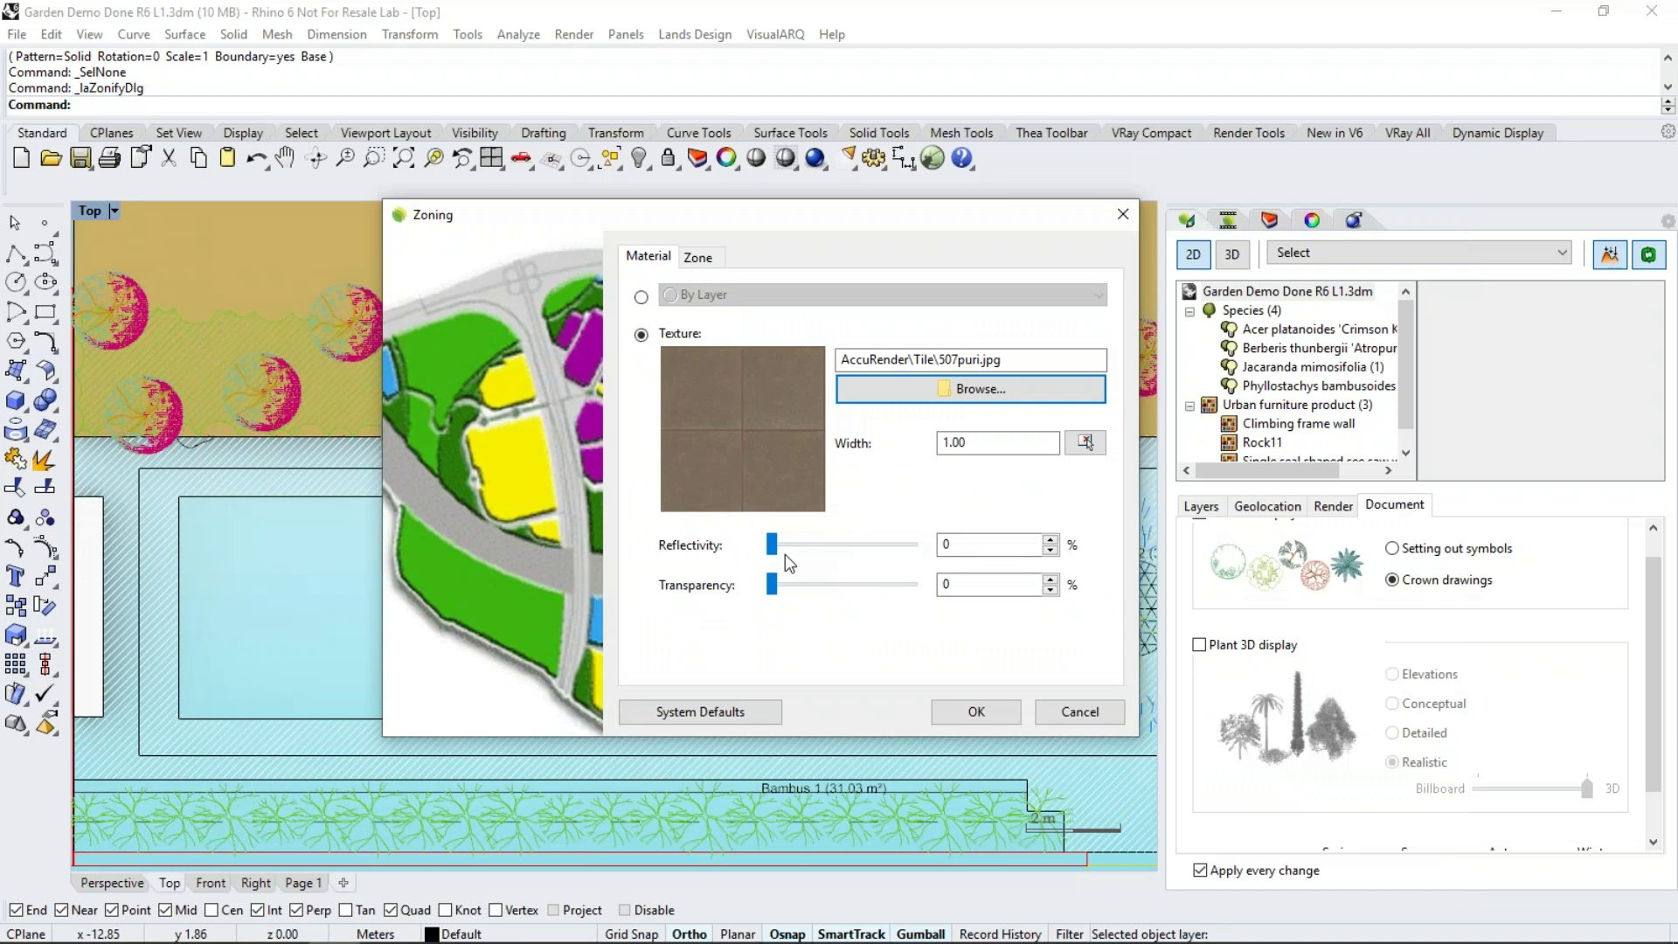
pyautogui.moveTo(772, 545)
pyautogui.mouseDown()
pyautogui.moveTo(817, 551)
pyautogui.moveTo(767, 577)
pyautogui.mouseUp()
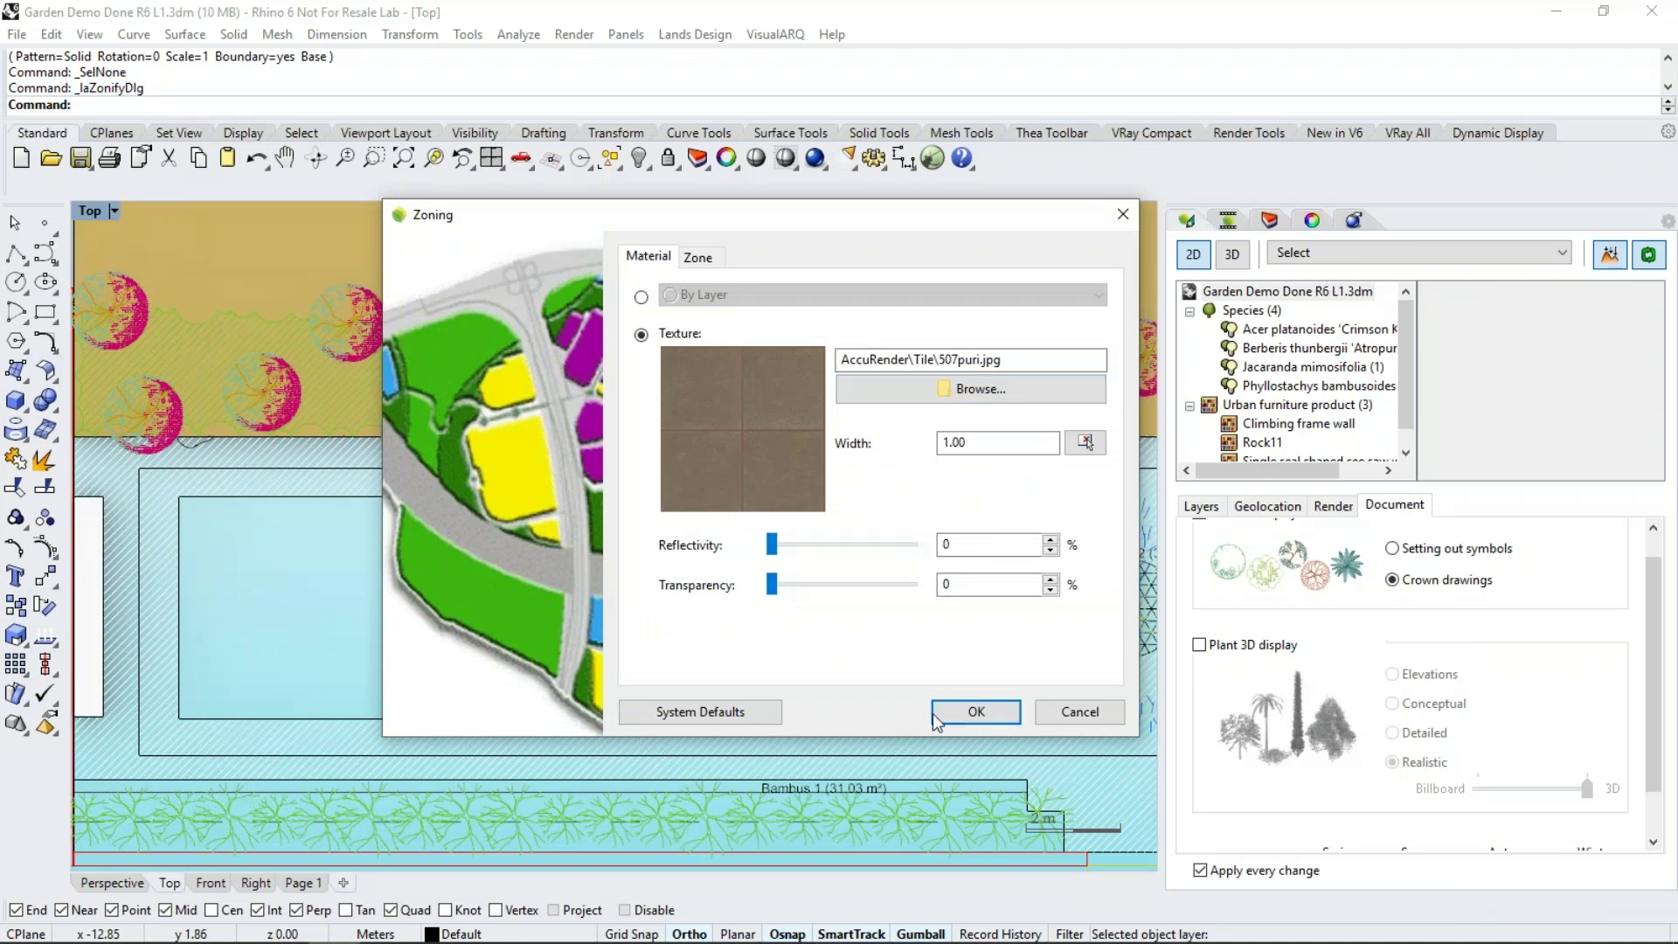
pyautogui.click(976, 715)
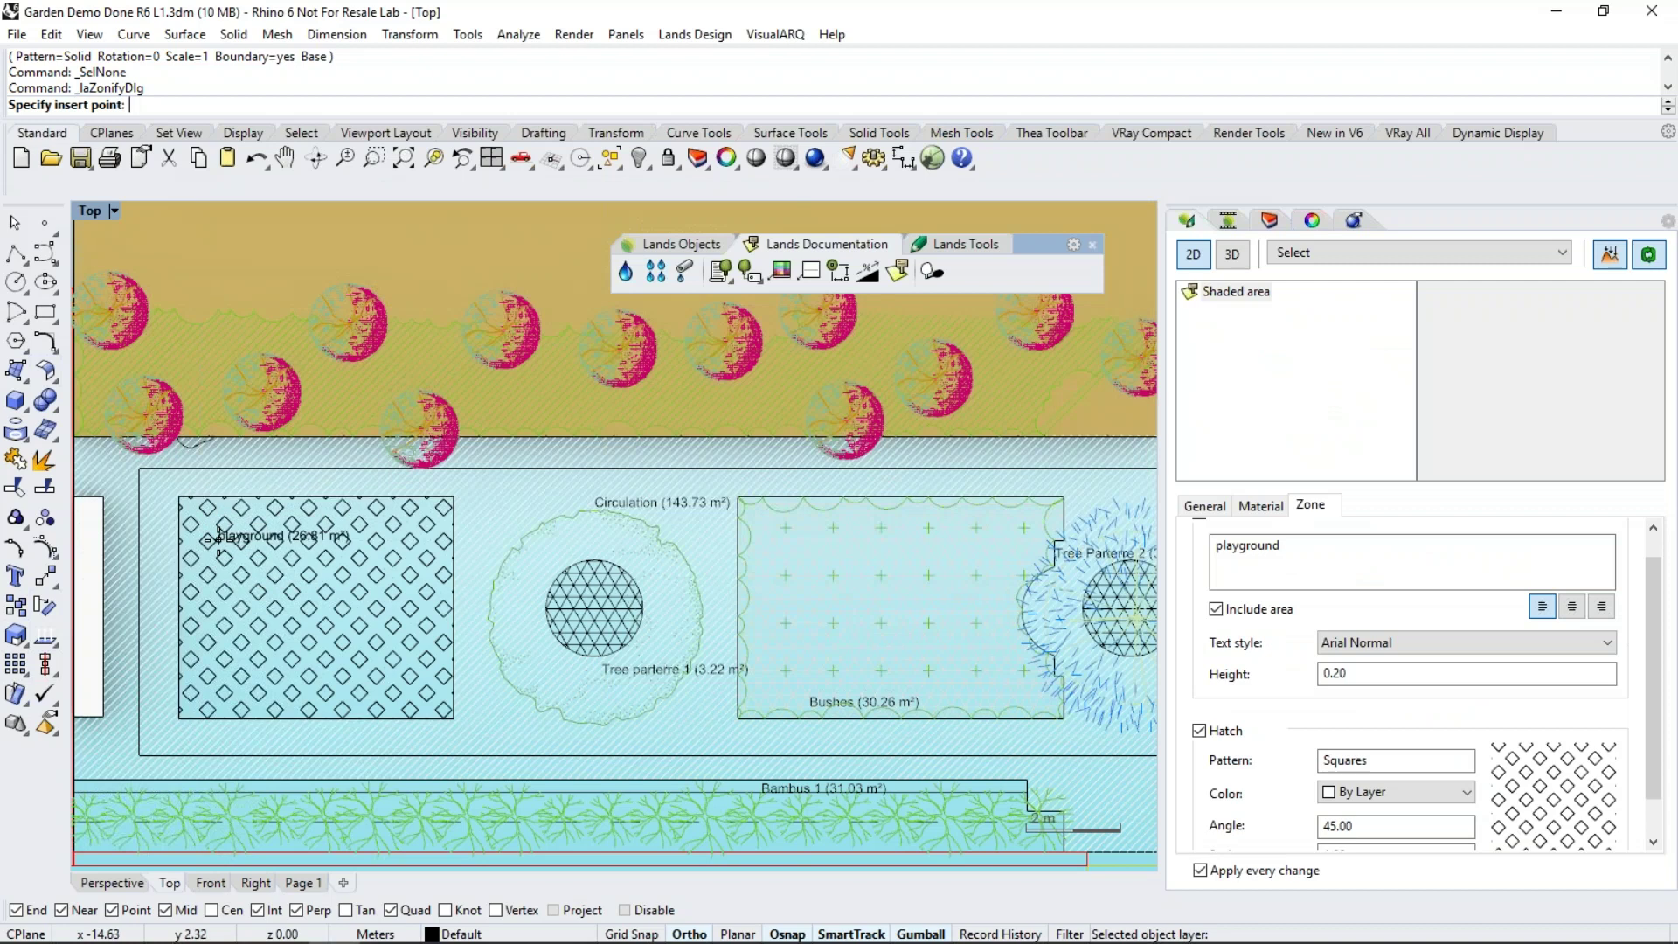
# Place the playground label inside the zone and turn on realistic 3D display
pyautogui.scroll(4, 212, 537)
pyautogui.scroll(1, 210, 516)
pyautogui.click(207, 495)
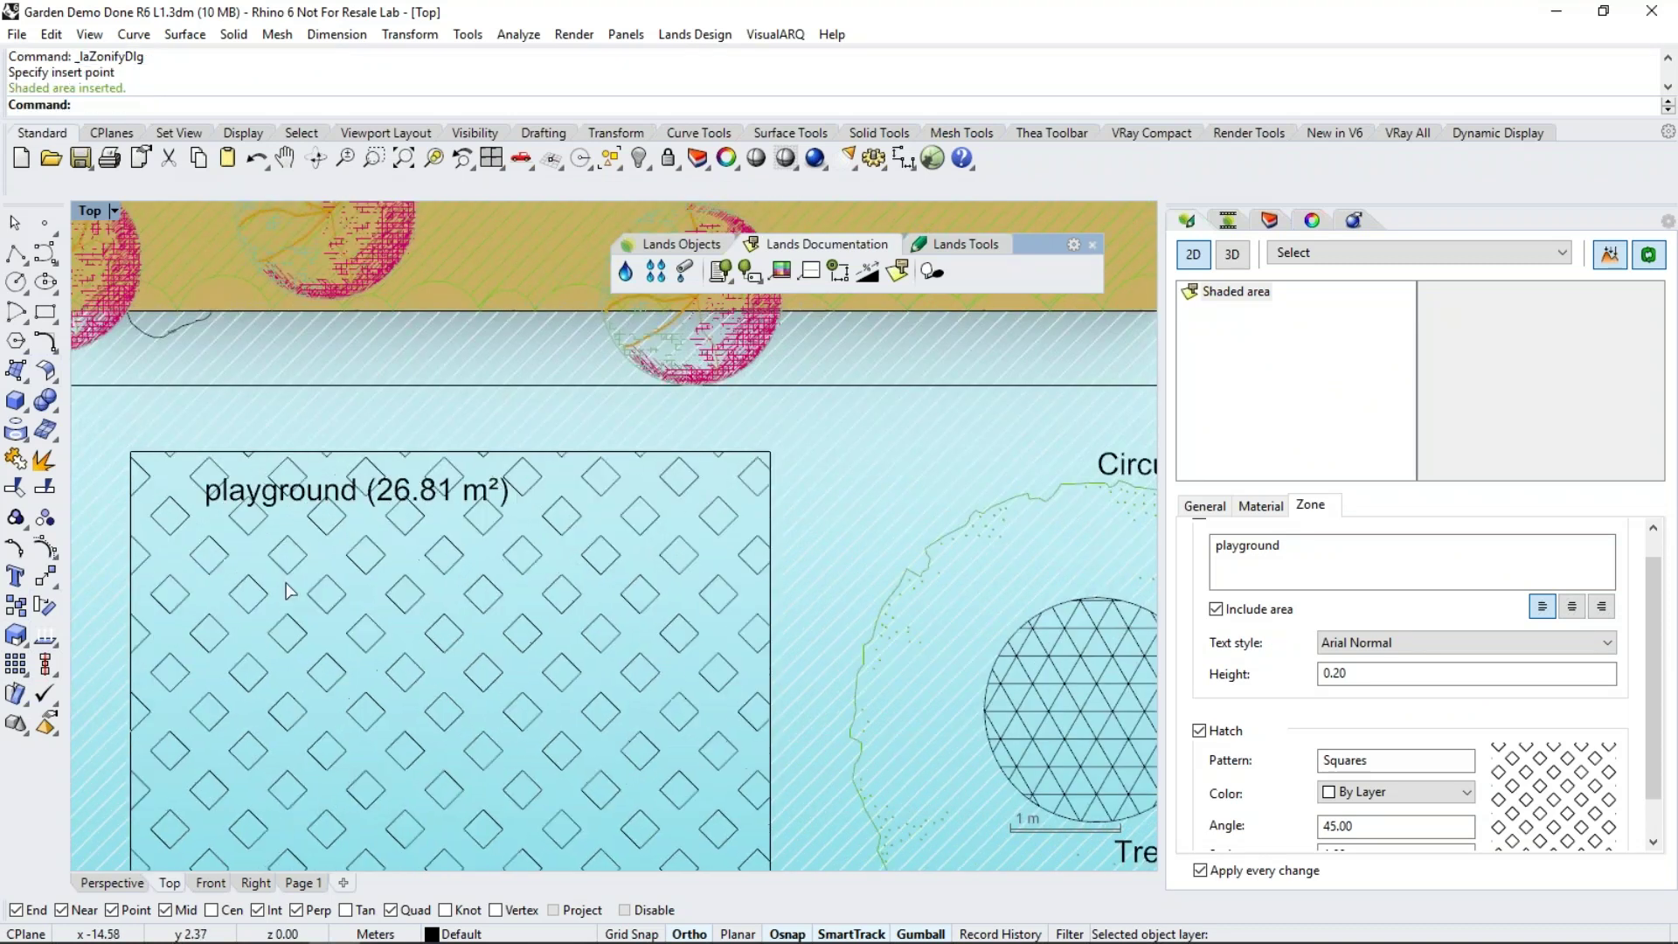
pyautogui.press('Escape')
pyautogui.scroll(-1, 289, 585)
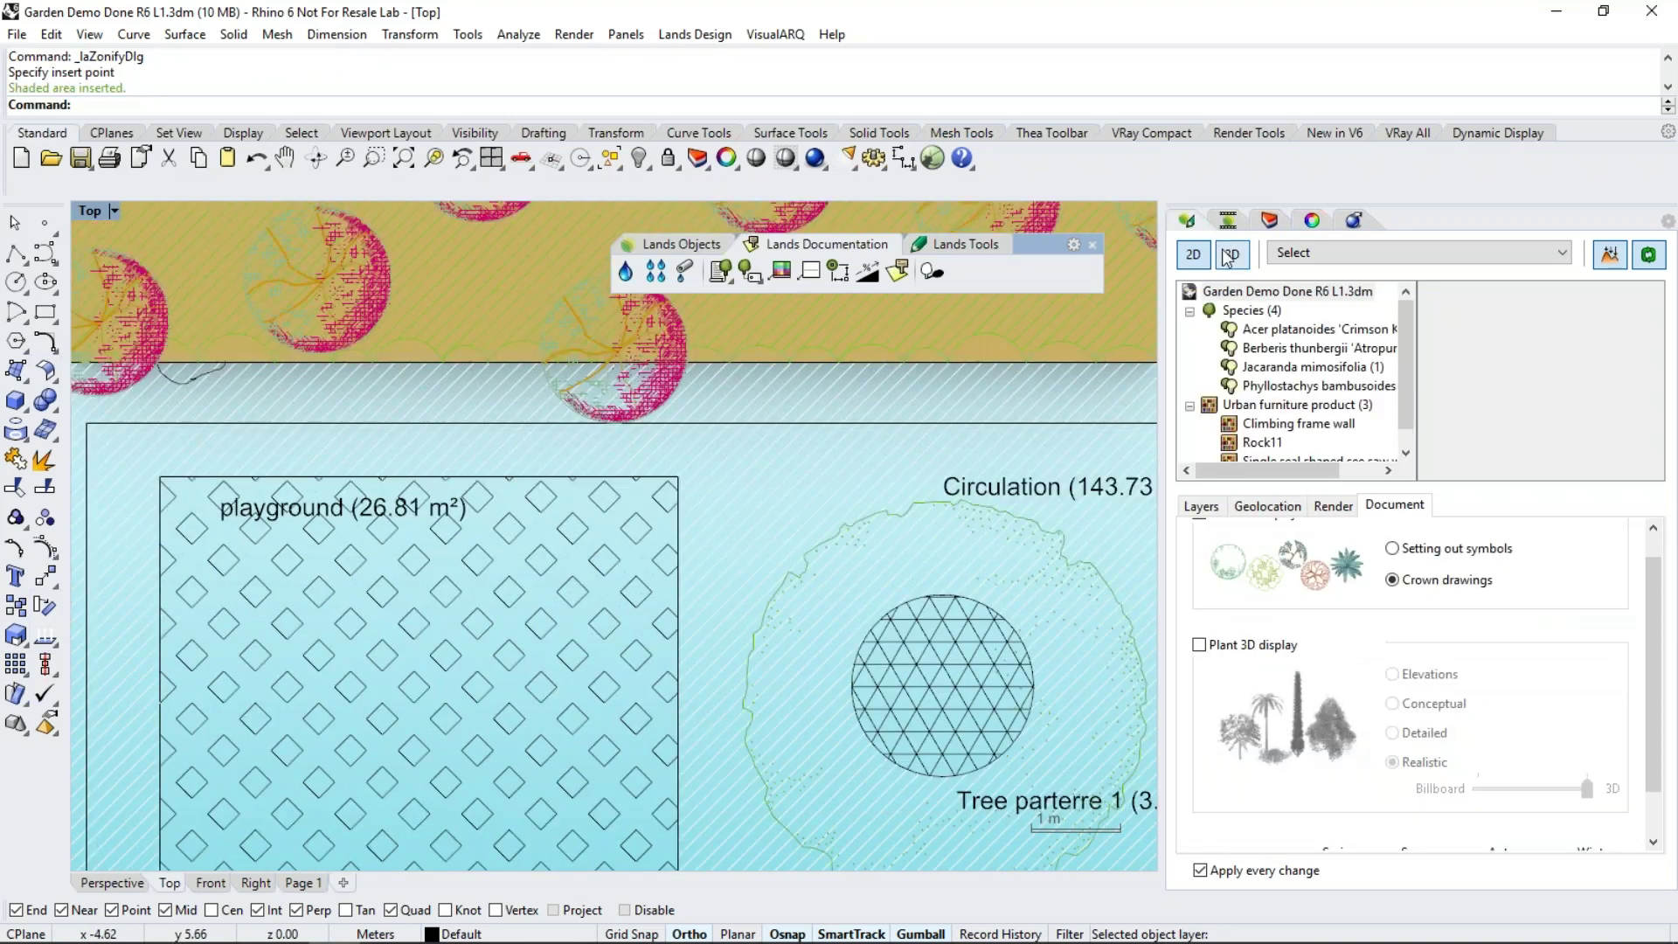
pyautogui.click(1229, 255)
# Select the playground area and switch its material to By Layer
pyautogui.click(477, 649)
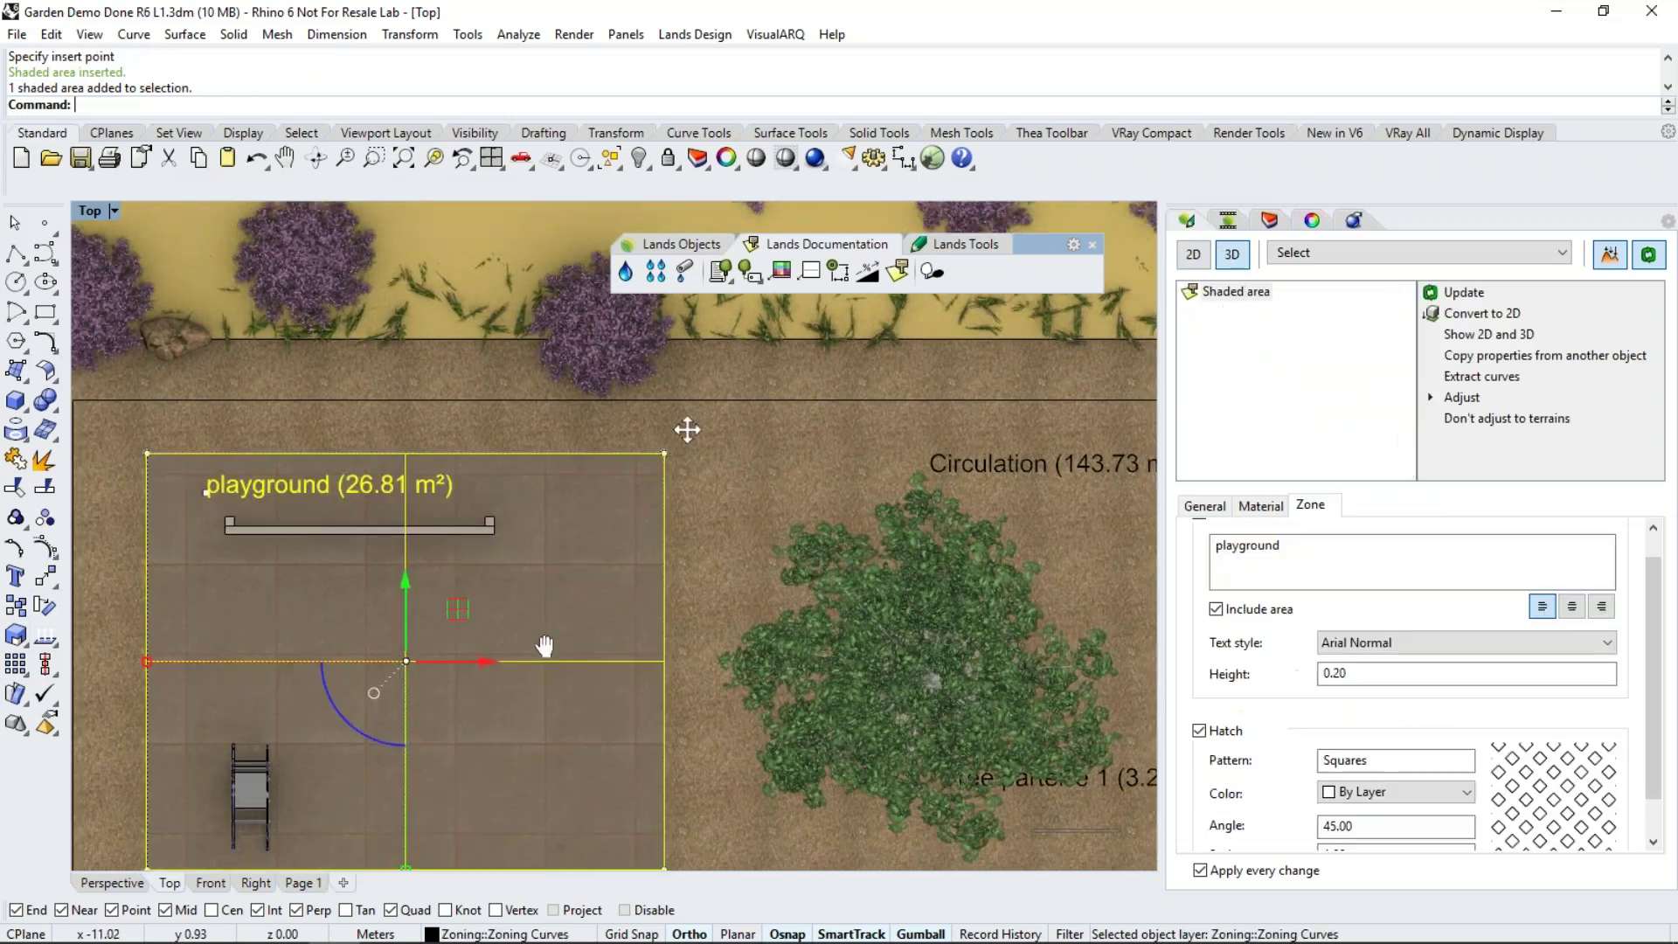
pyautogui.scroll(-2, 544, 646)
pyautogui.scroll(1, 423, 476)
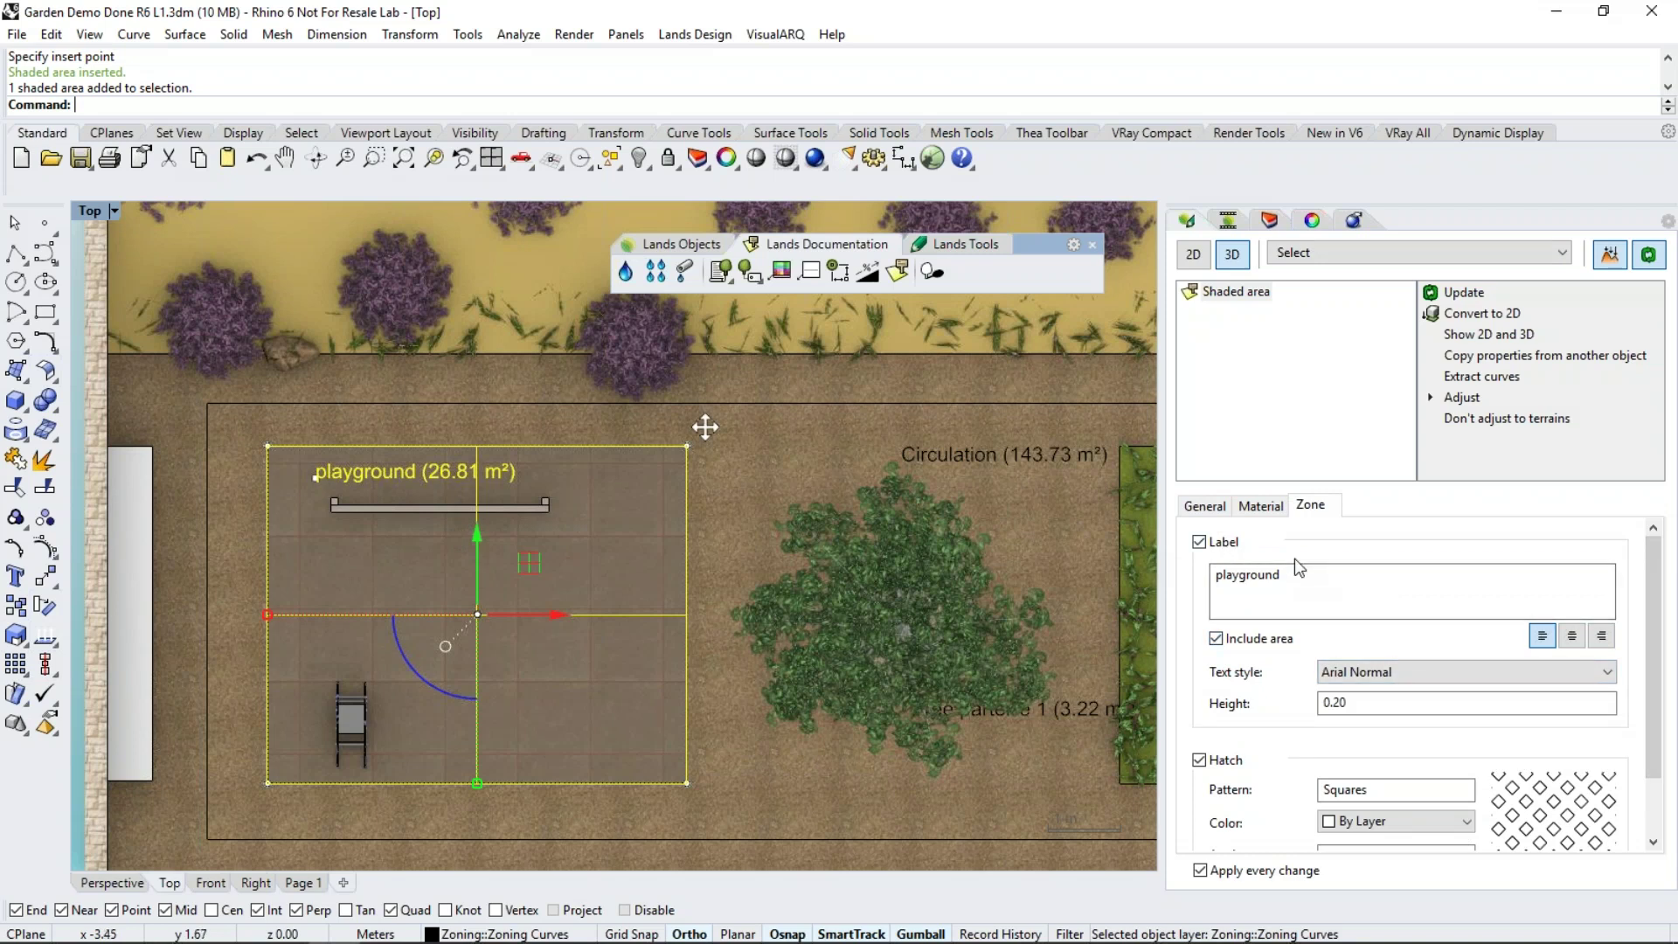
pyautogui.click(1261, 506)
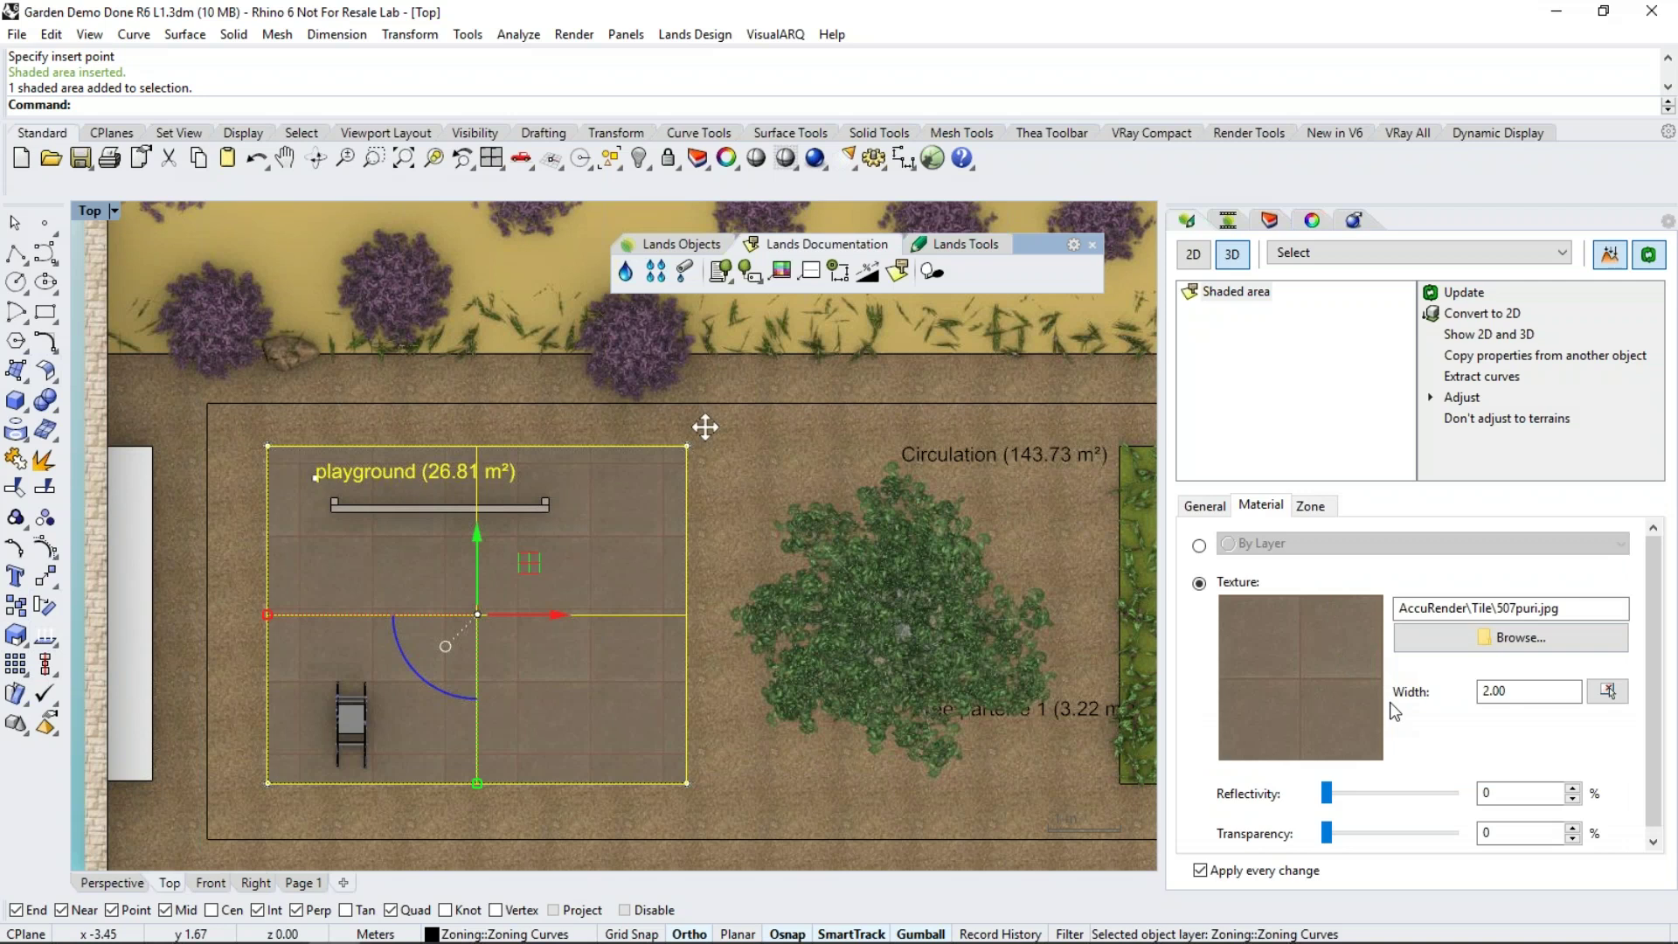
pyautogui.click(1199, 546)
pyautogui.click(1620, 543)
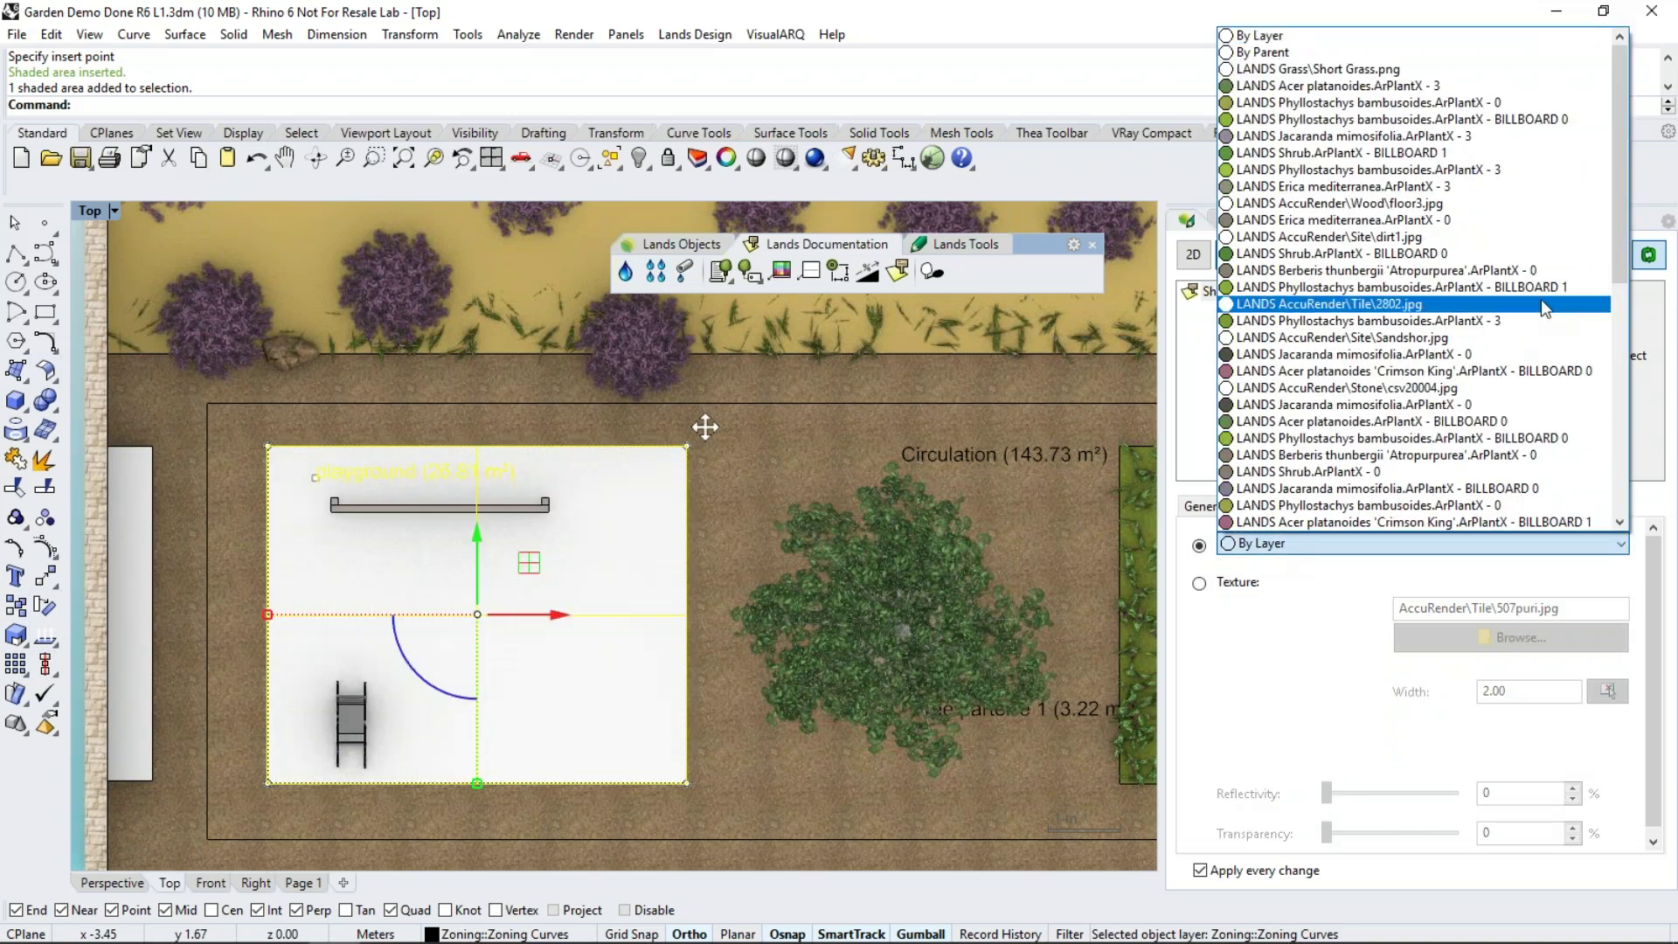
pyautogui.moveTo(1621, 276); pyautogui.dragTo(1620, 488)
# Switch the playground material back to the tile texture and deselect the area
pyautogui.click(1438, 603)
pyautogui.click(1226, 583)
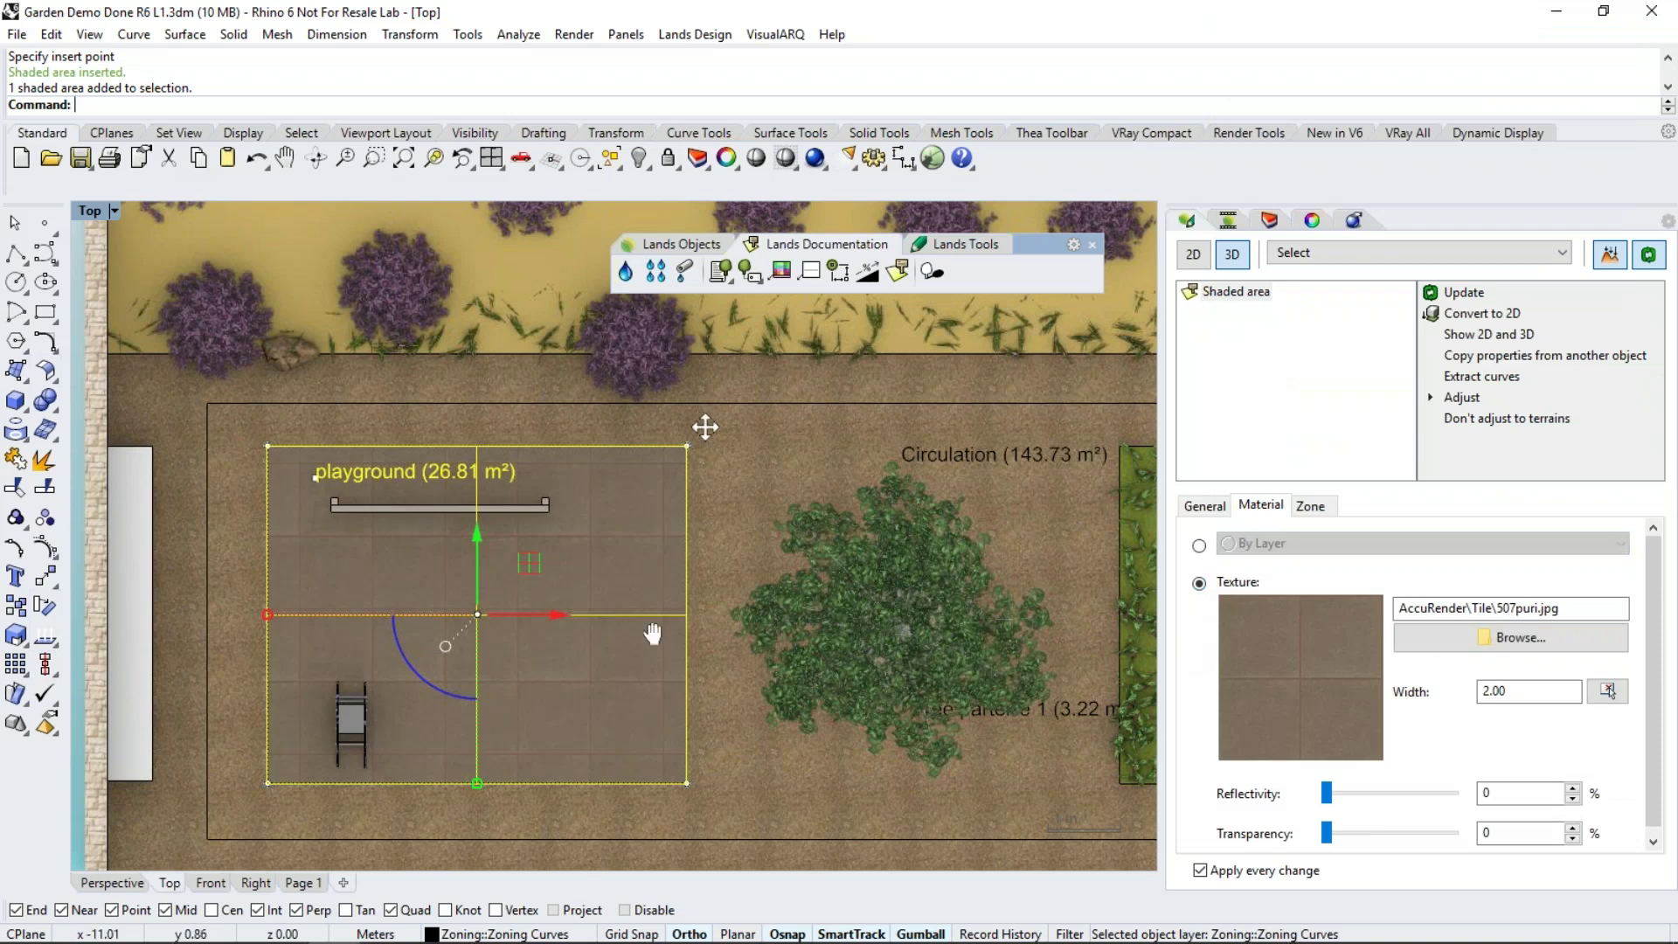
pyautogui.scroll(-2, 653, 633)
pyautogui.click(182, 582)
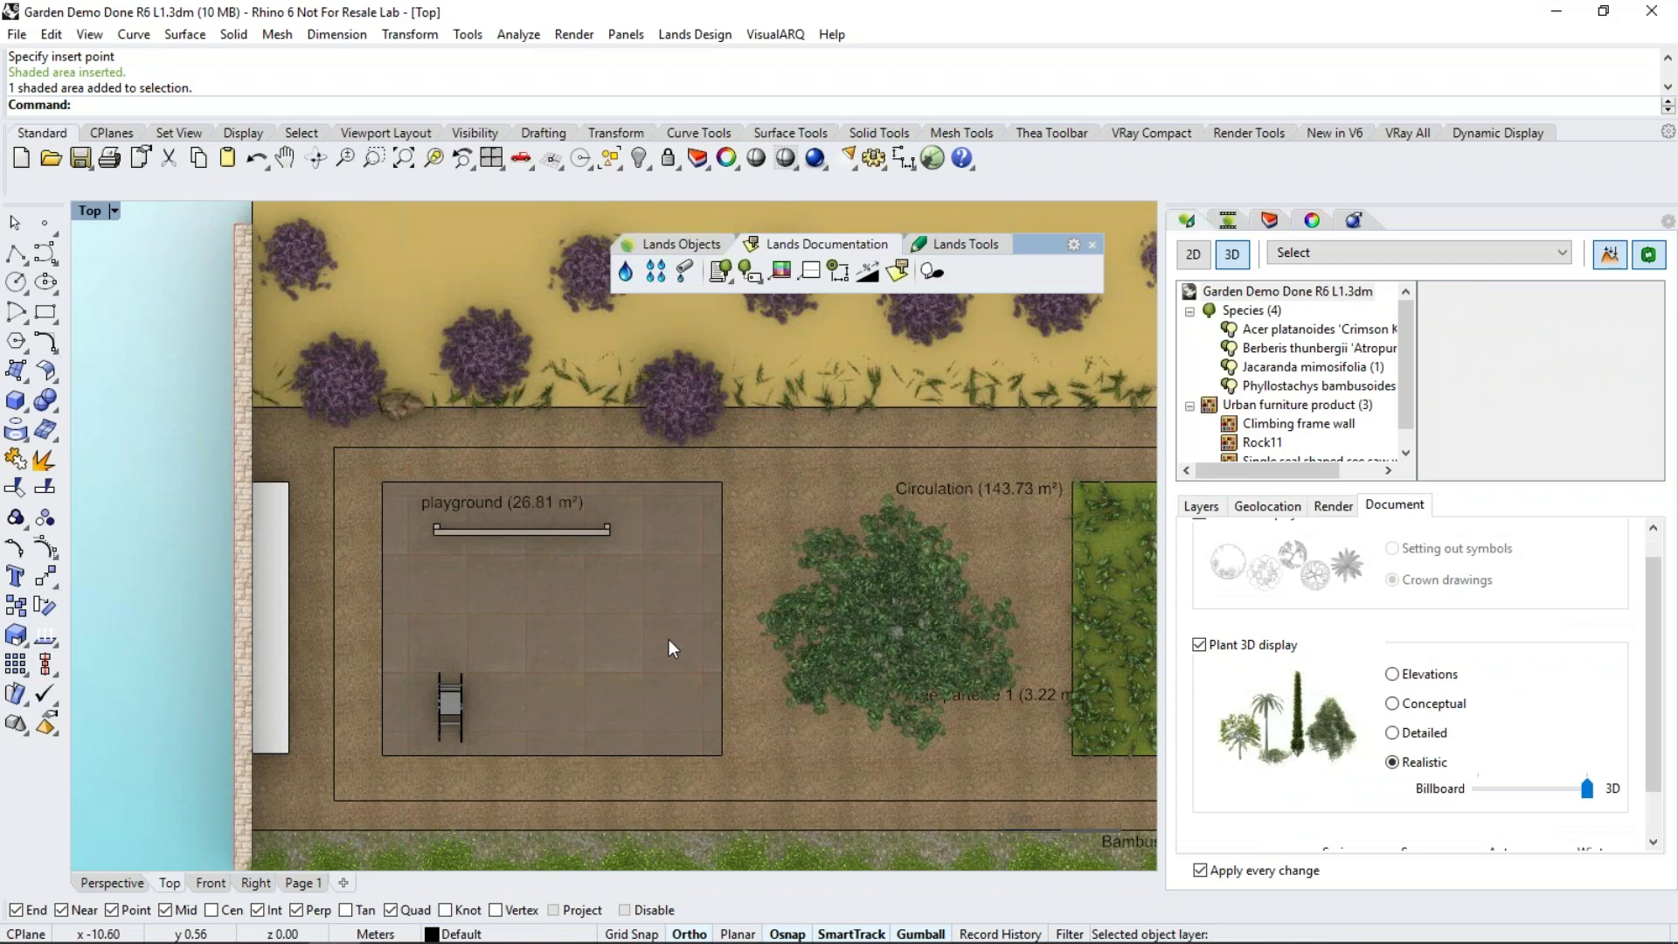
pyautogui.scroll(-2, 669, 638)
pyautogui.moveTo(743, 617); pyautogui.dragTo(507, 668, button='right')
# In the Perspective view, delete the jacaranda tree from the garden
pyautogui.click(112, 883)
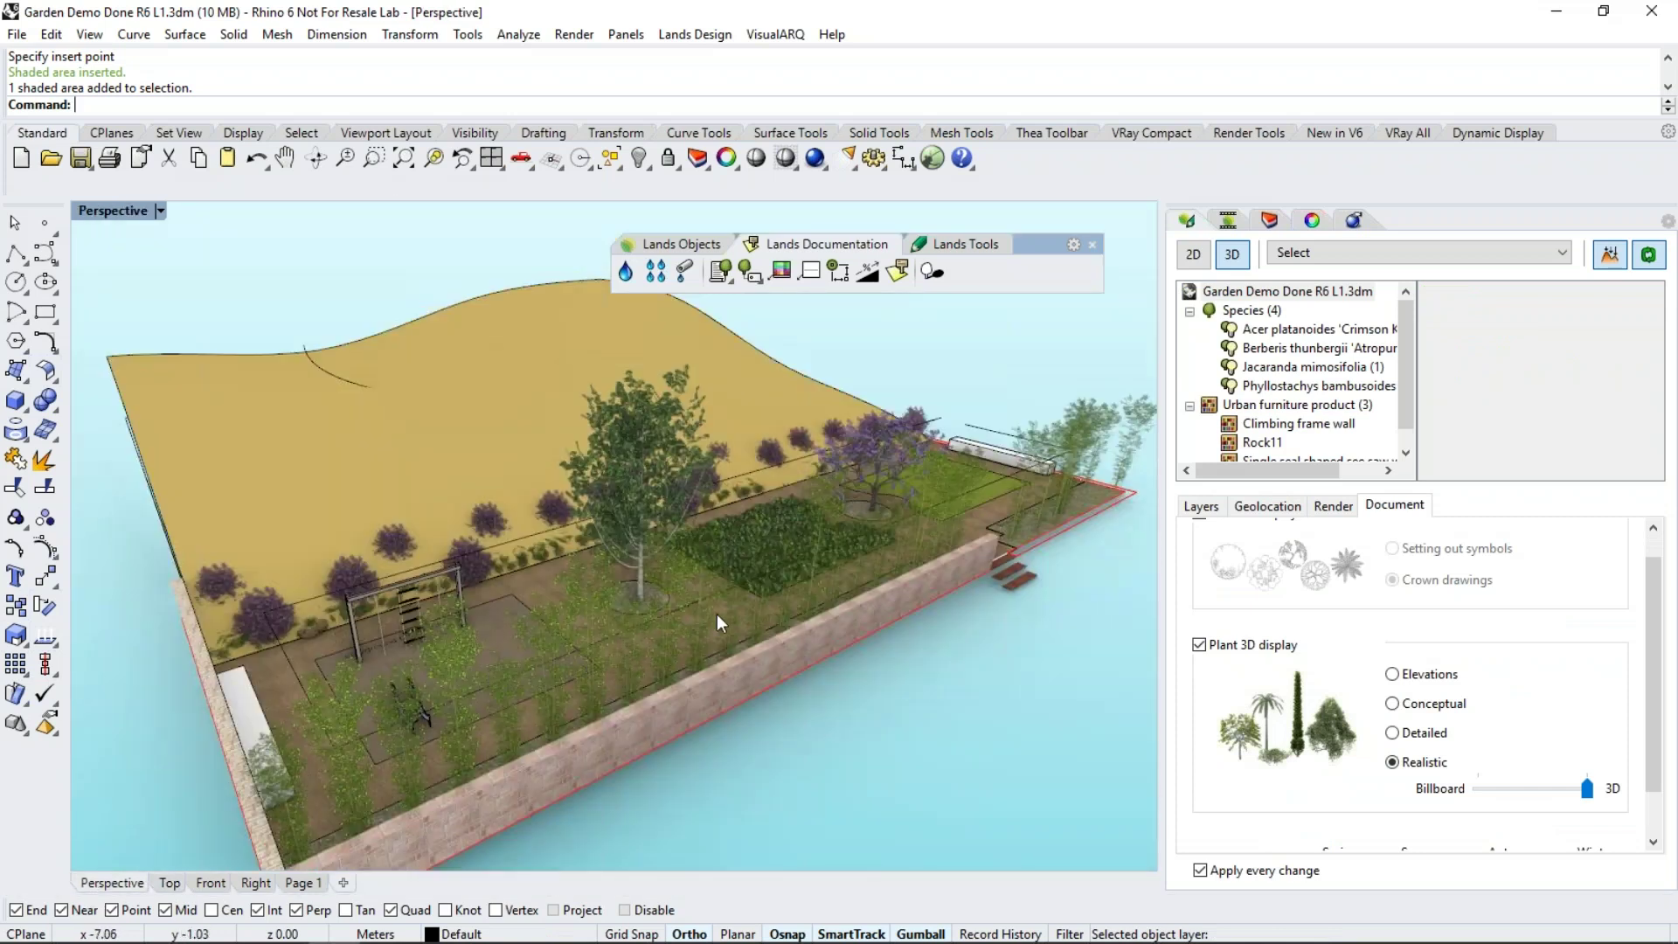
pyautogui.click(863, 444)
pyautogui.press('Delete')
# Start inserting a new plant and check the species list already in the model
pyautogui.click(676, 244)
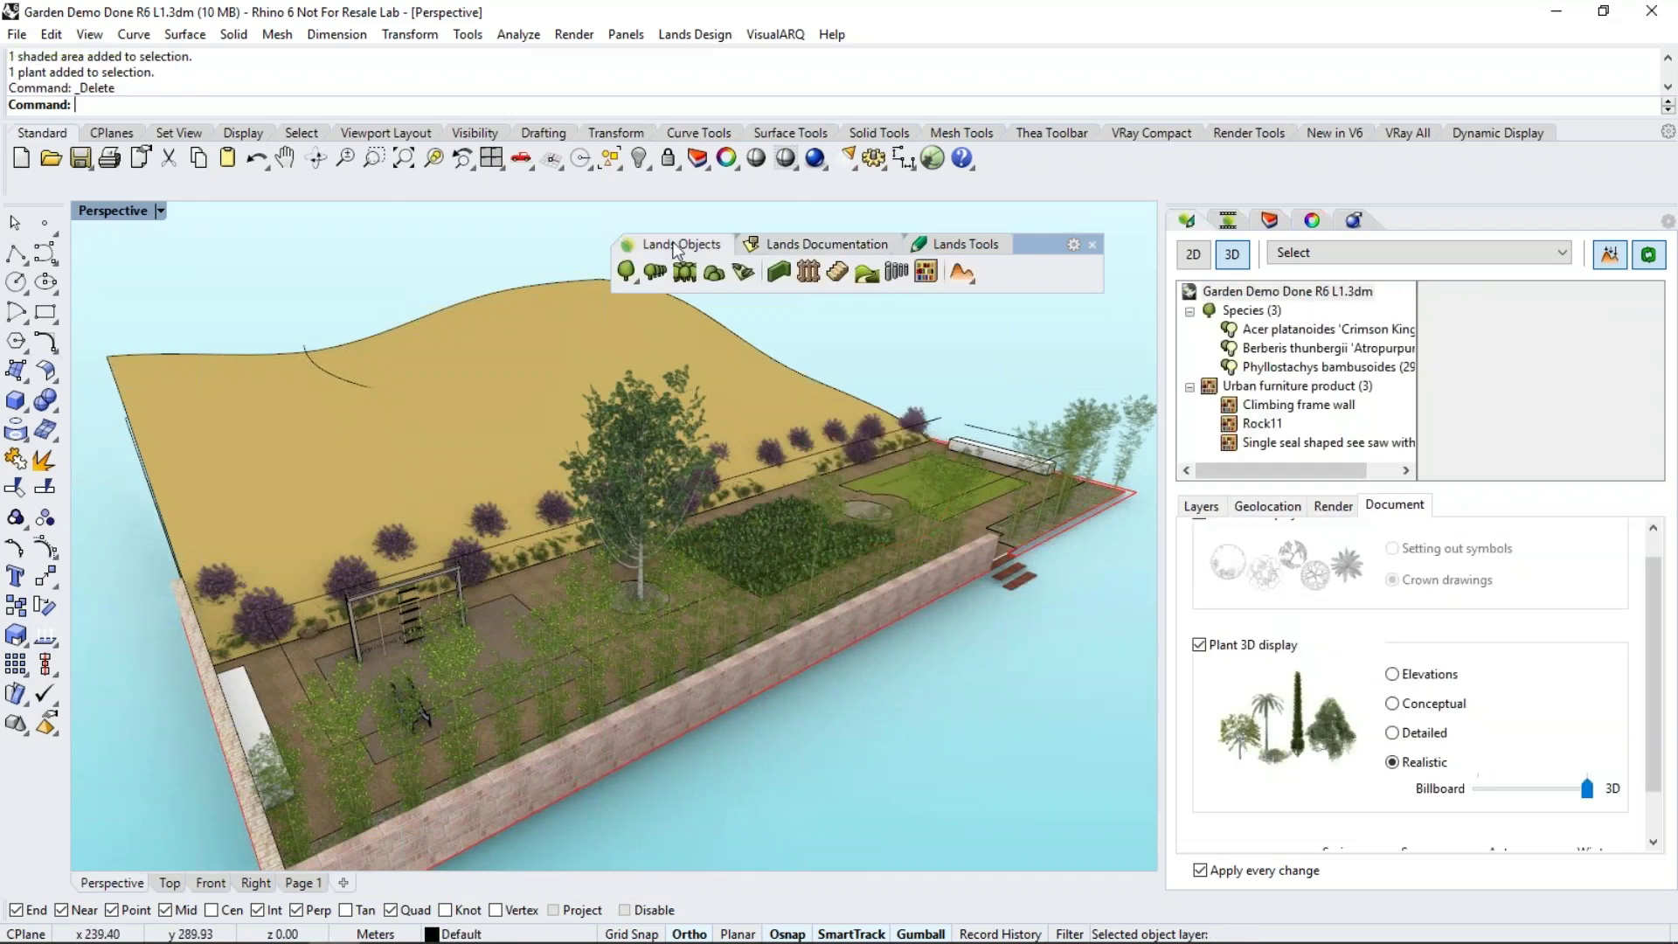
pyautogui.click(626, 273)
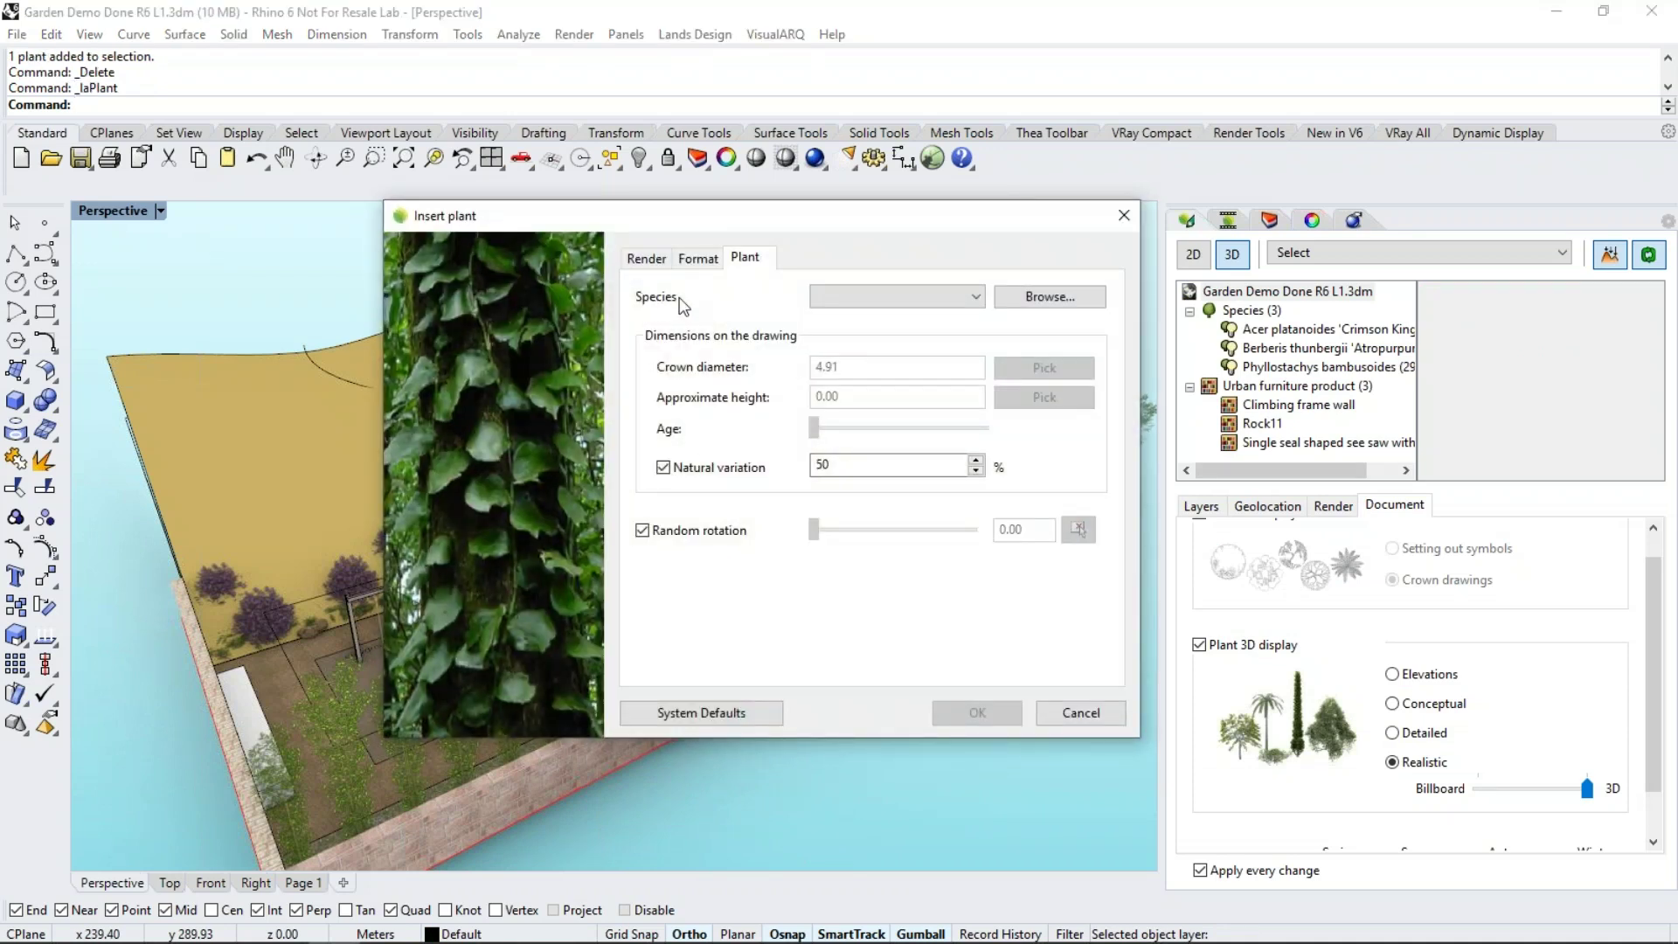
pyautogui.click(953, 296)
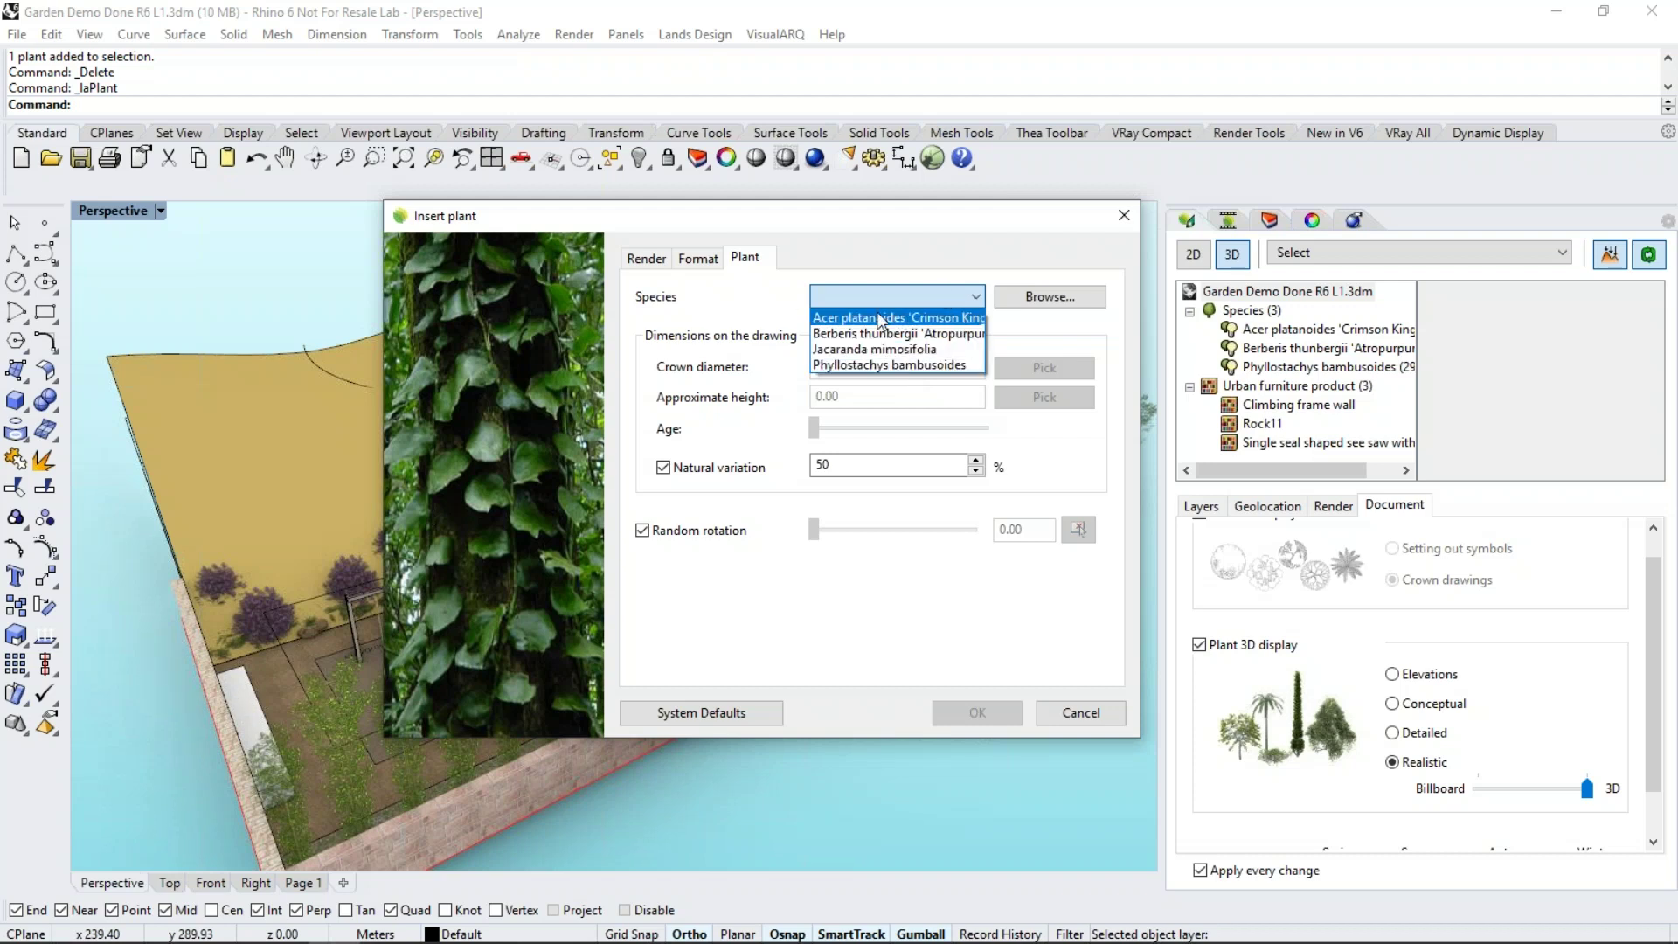
pyautogui.click(1030, 302)
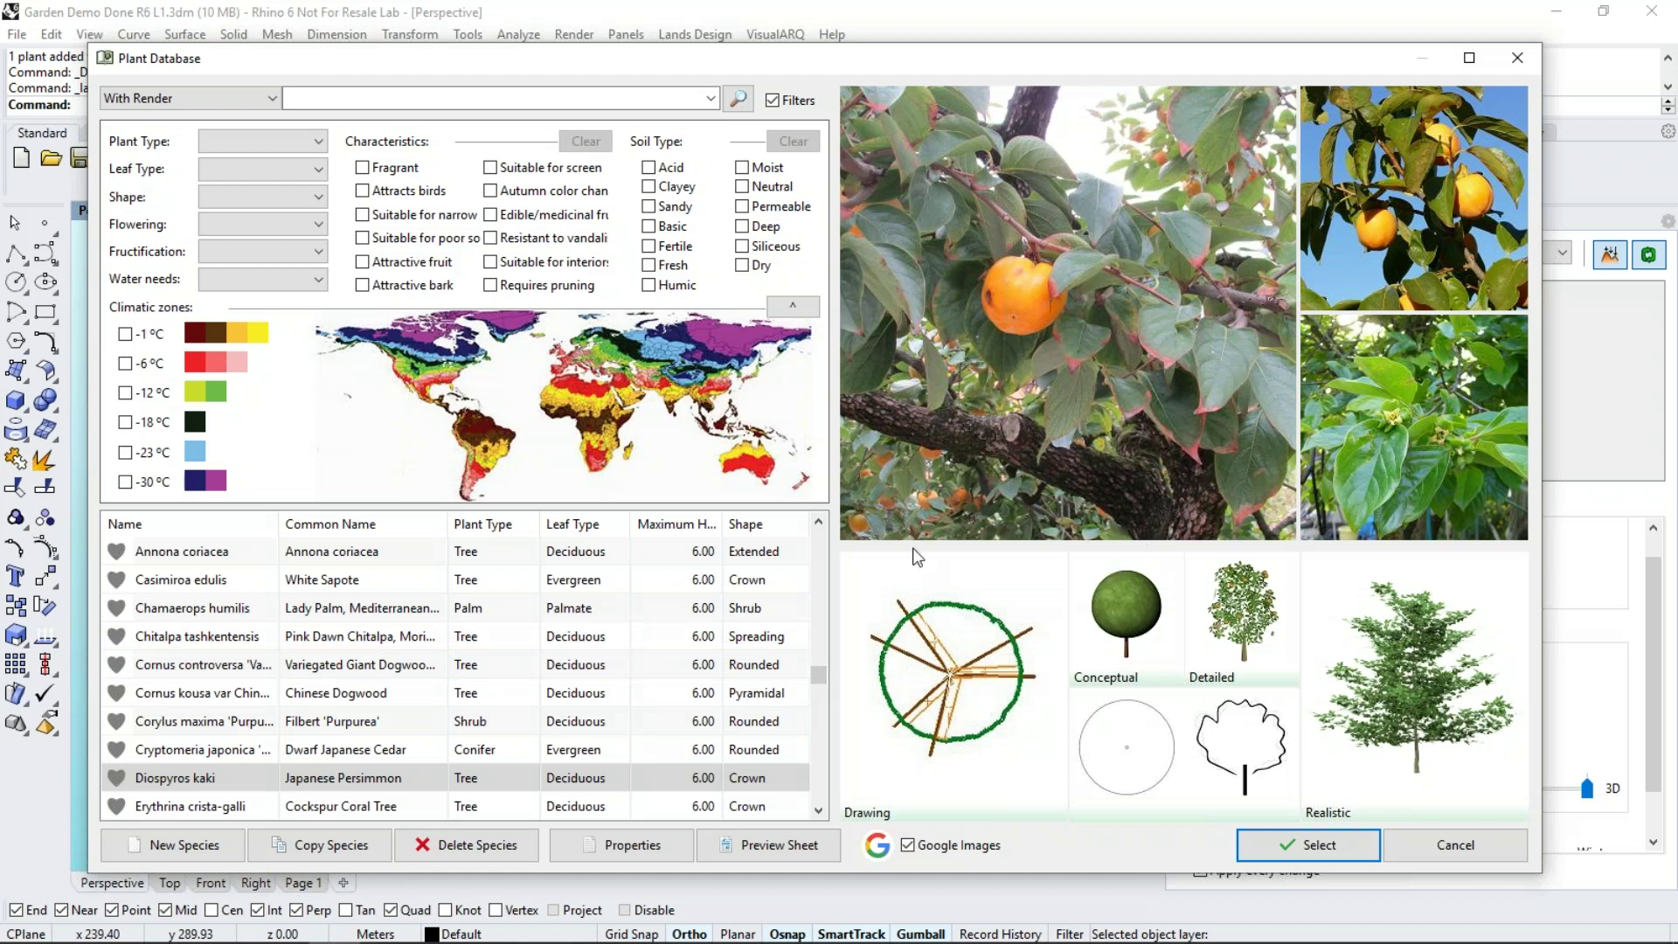
# Preview Chinese Dogwood, try the attracts-birds and vandalism-resistant filters, then clear all characteristic filters
pyautogui.click(196, 691)
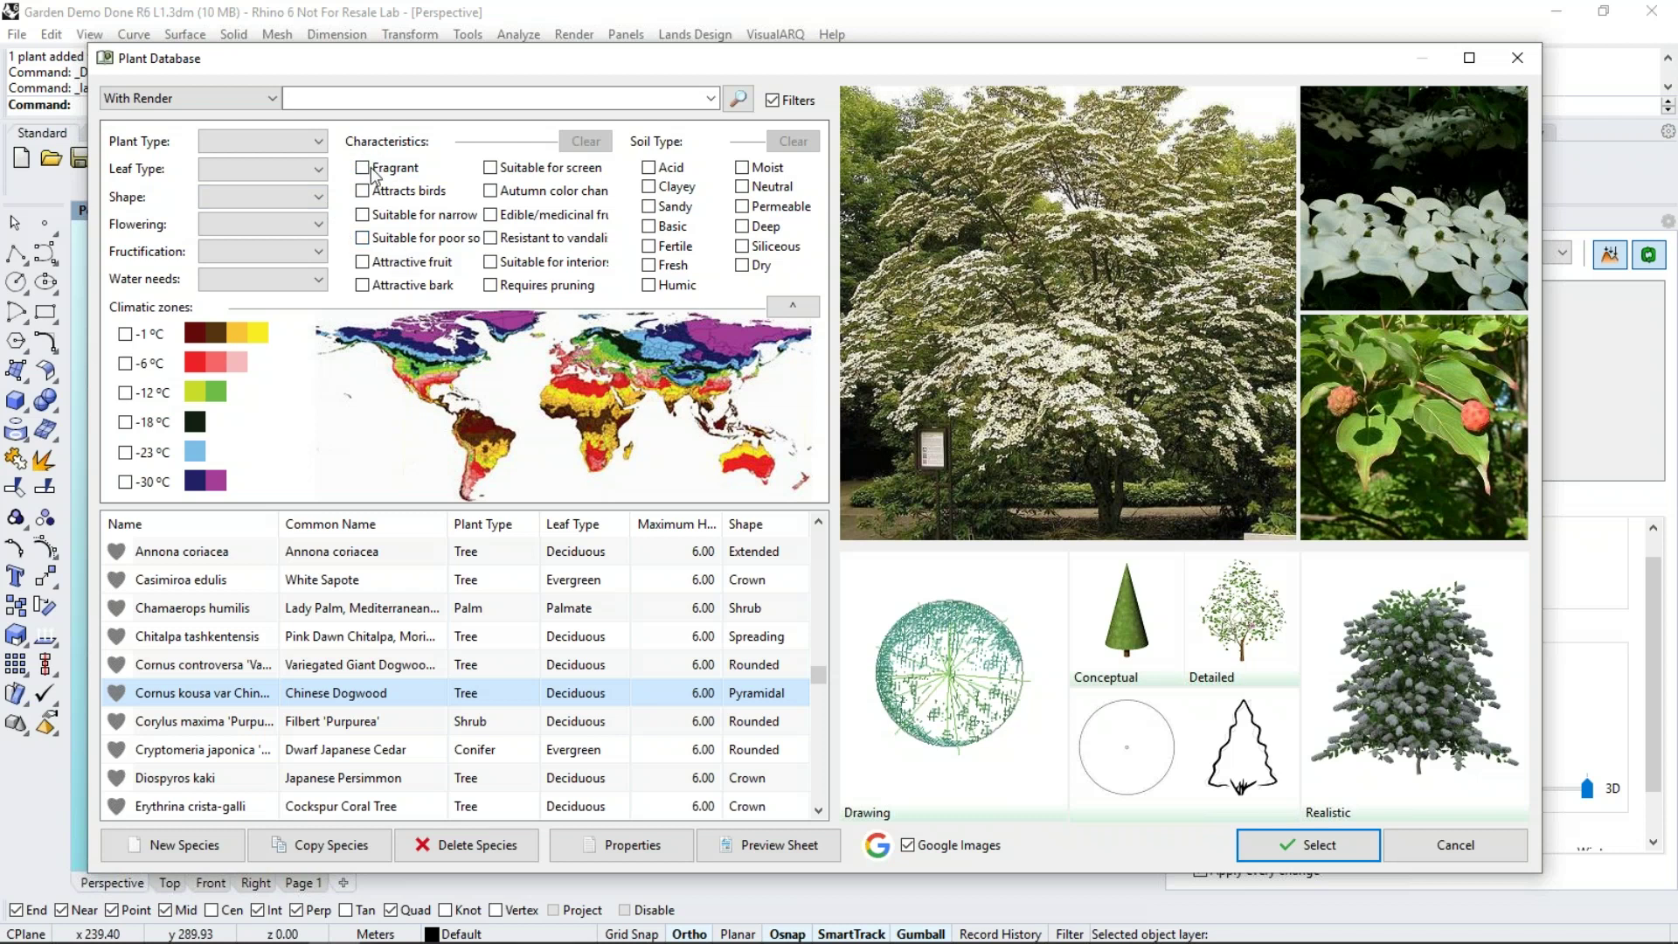
pyautogui.click(316, 170)
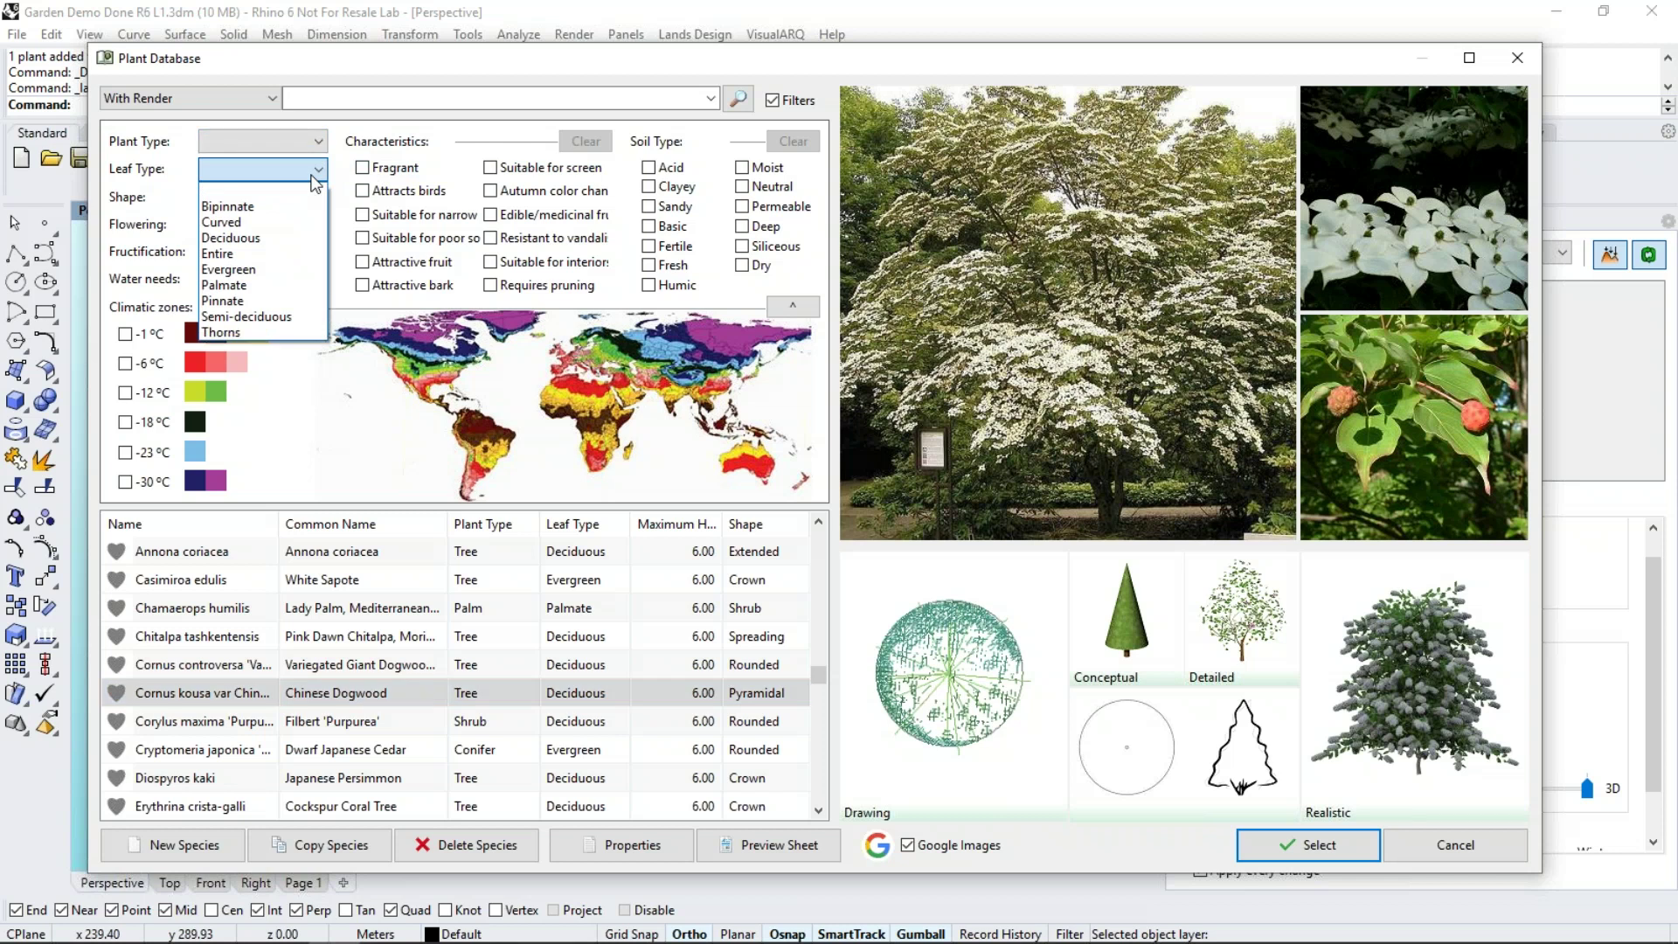
pyautogui.click(316, 175)
pyautogui.click(362, 189)
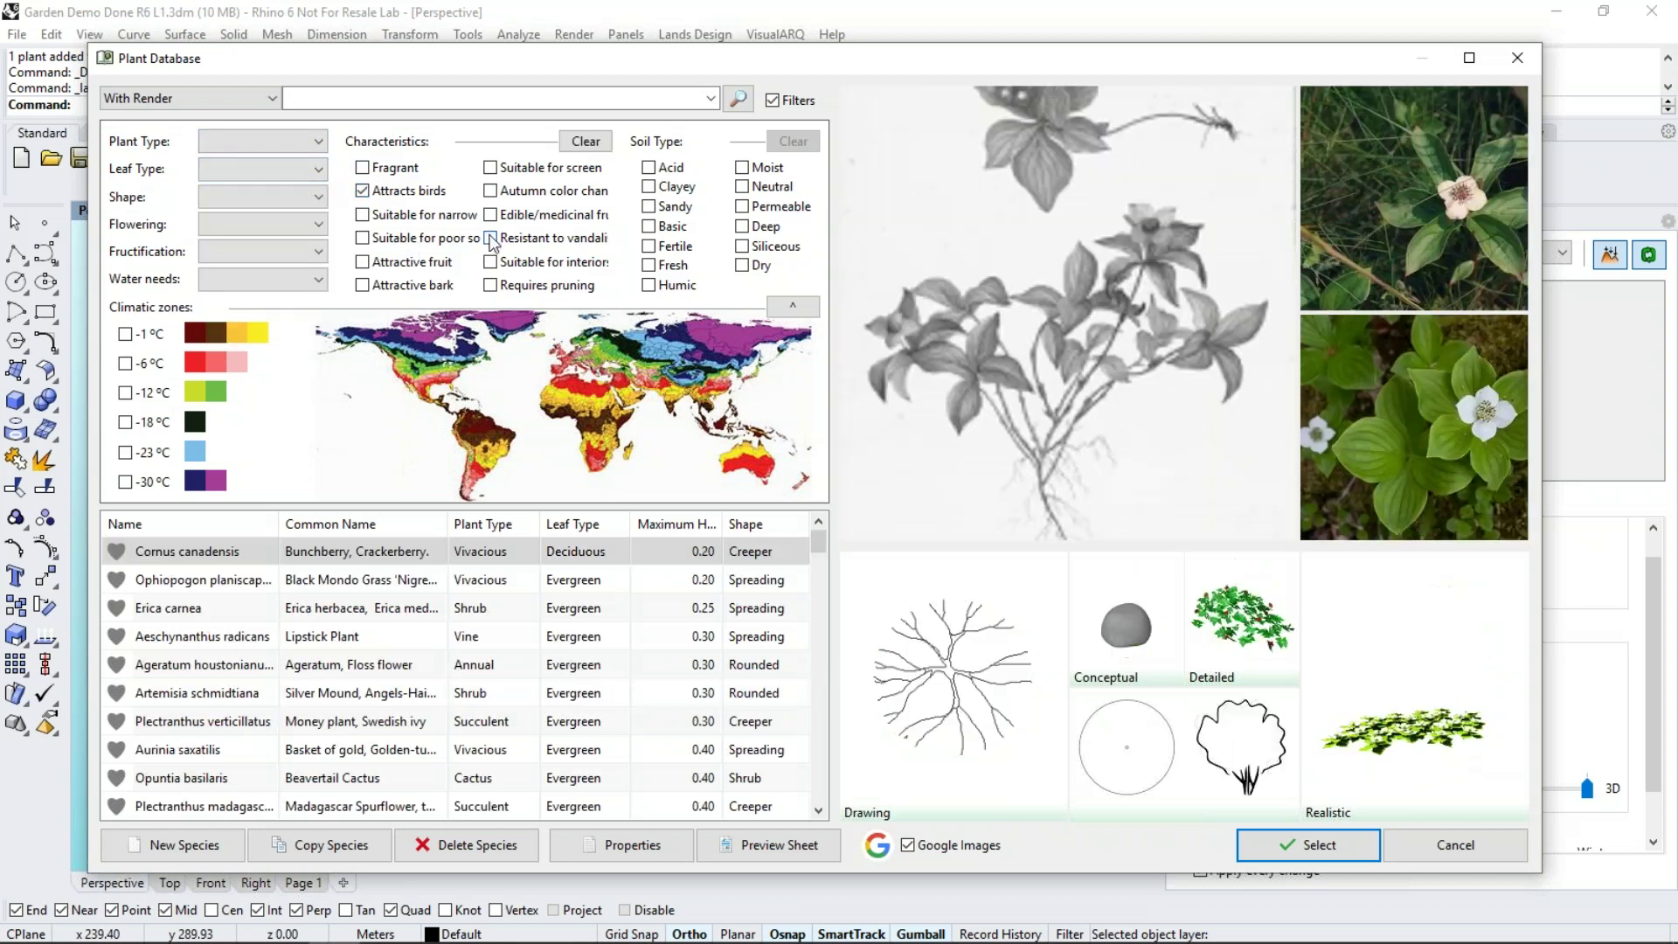
pyautogui.click(490, 239)
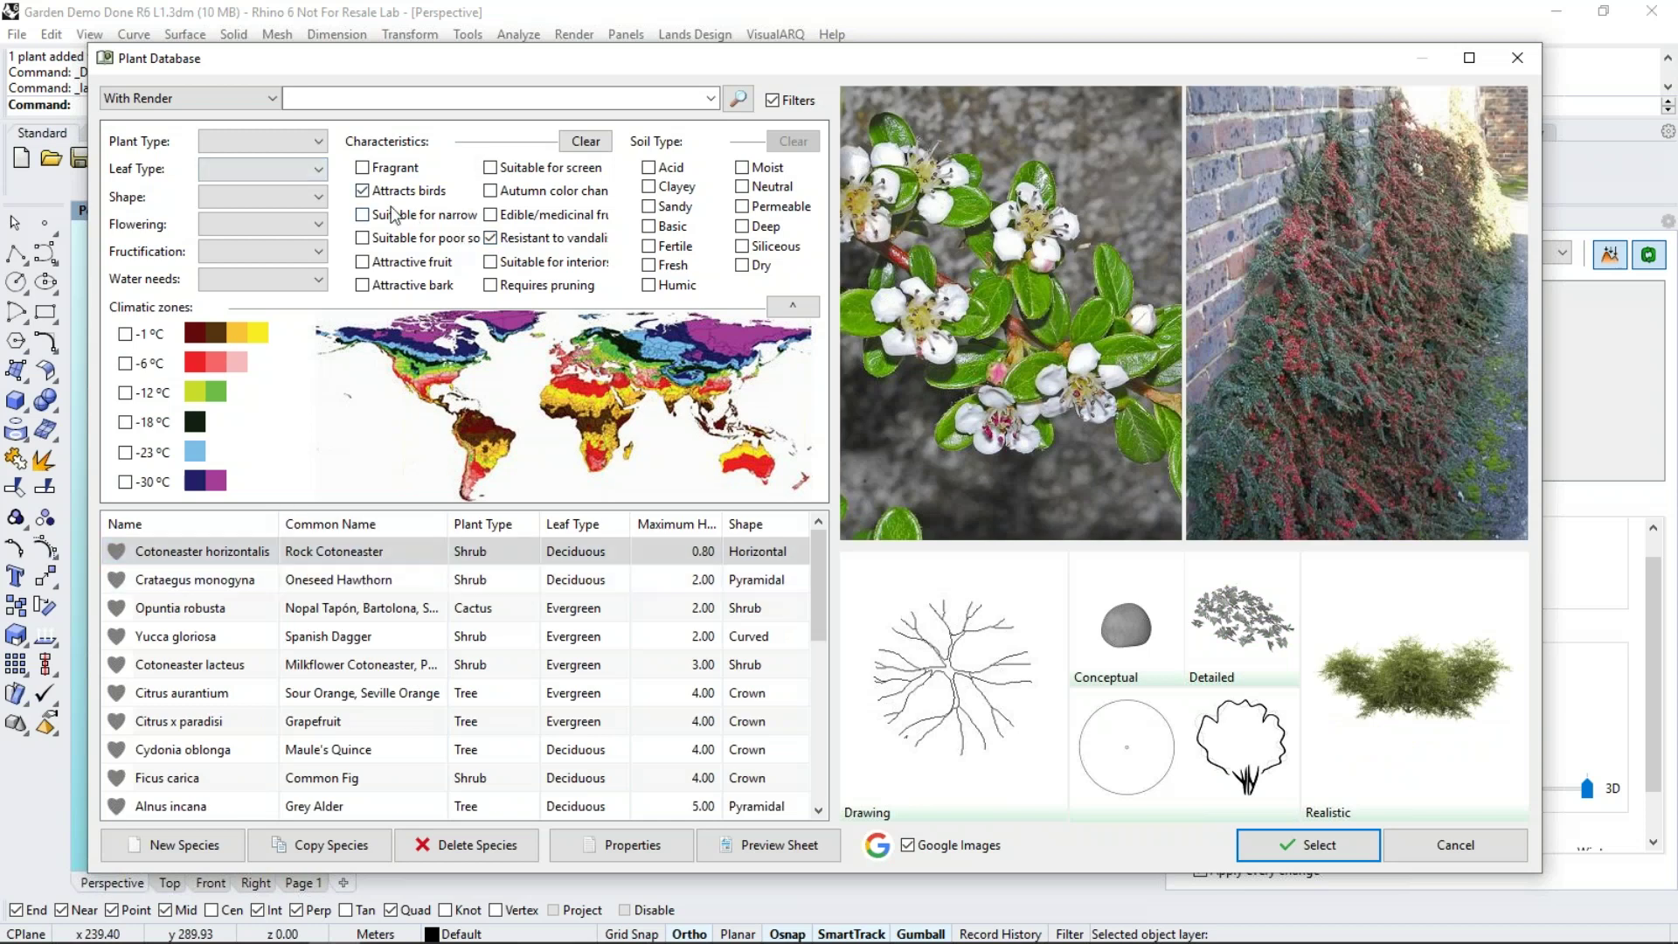
pyautogui.click(596, 147)
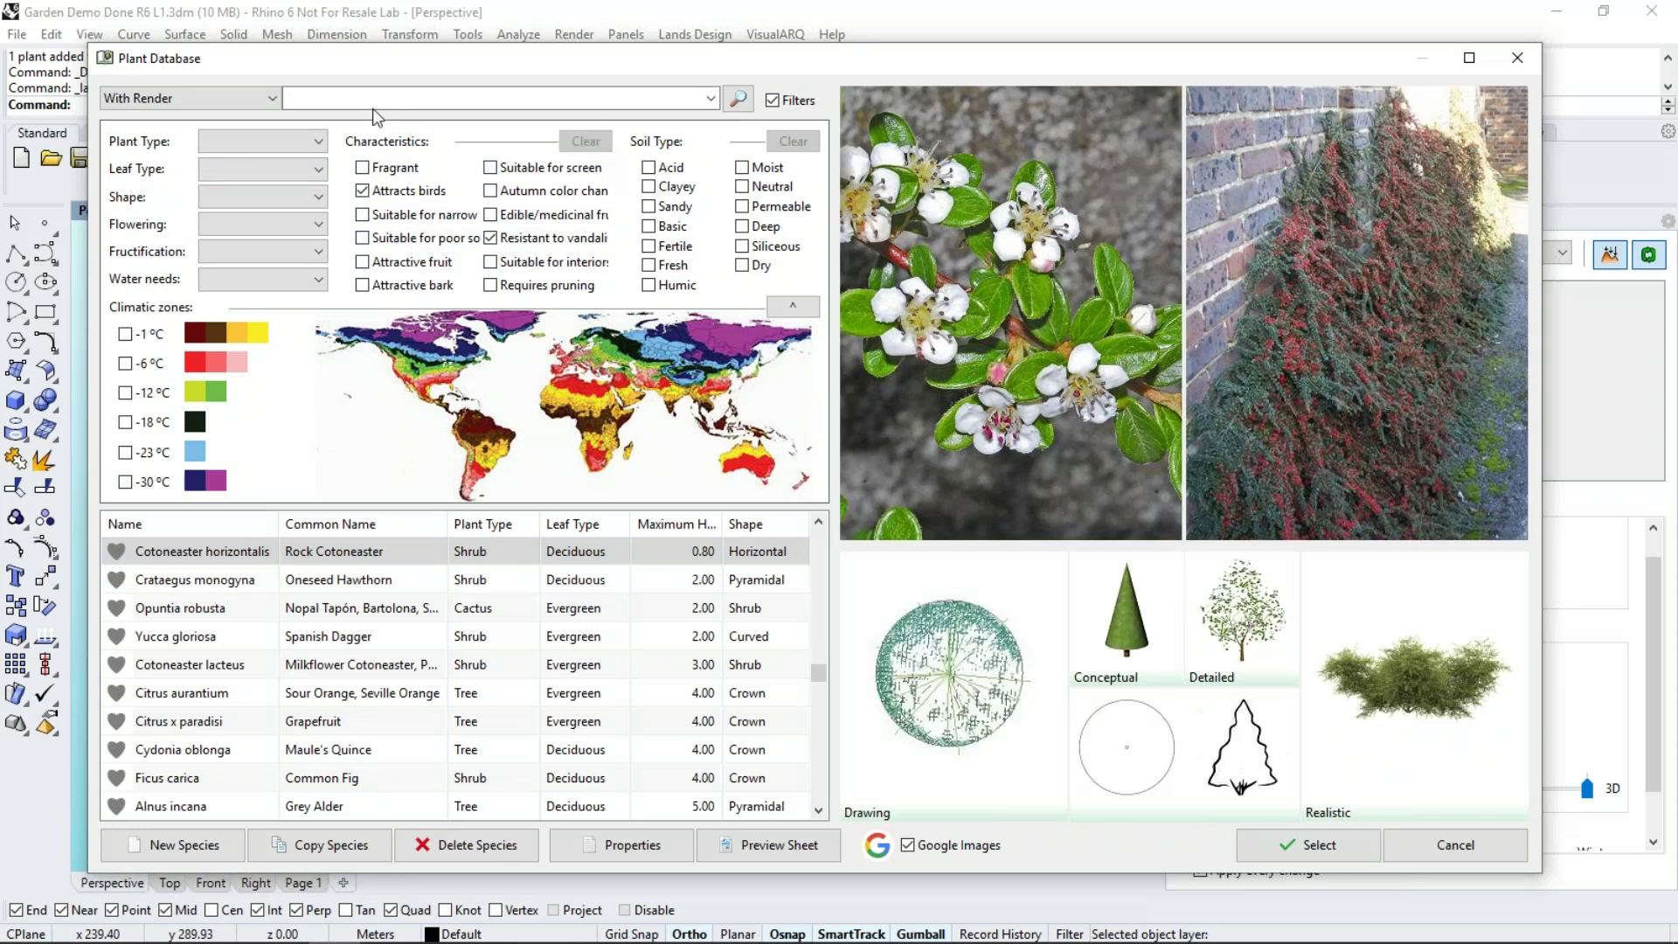
pyautogui.click(387, 101)
# Search the database for 'lemon' and show the Citrus lemon species details
pyautogui.write('lemon')
pyautogui.press('Return')
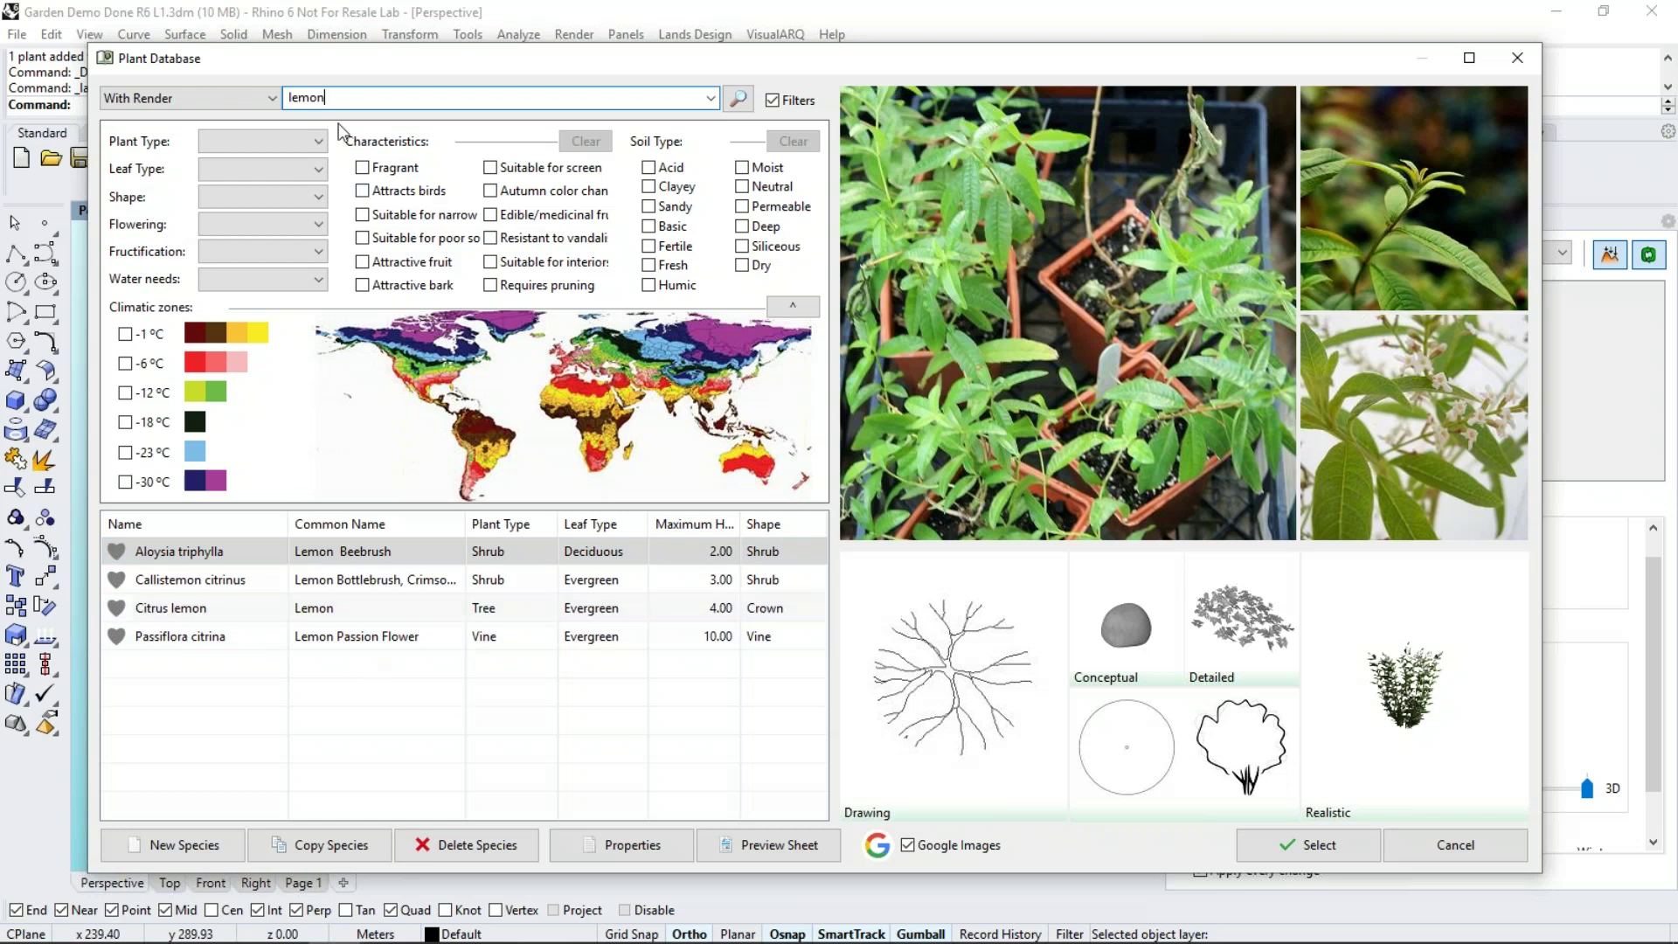
pyautogui.click(223, 607)
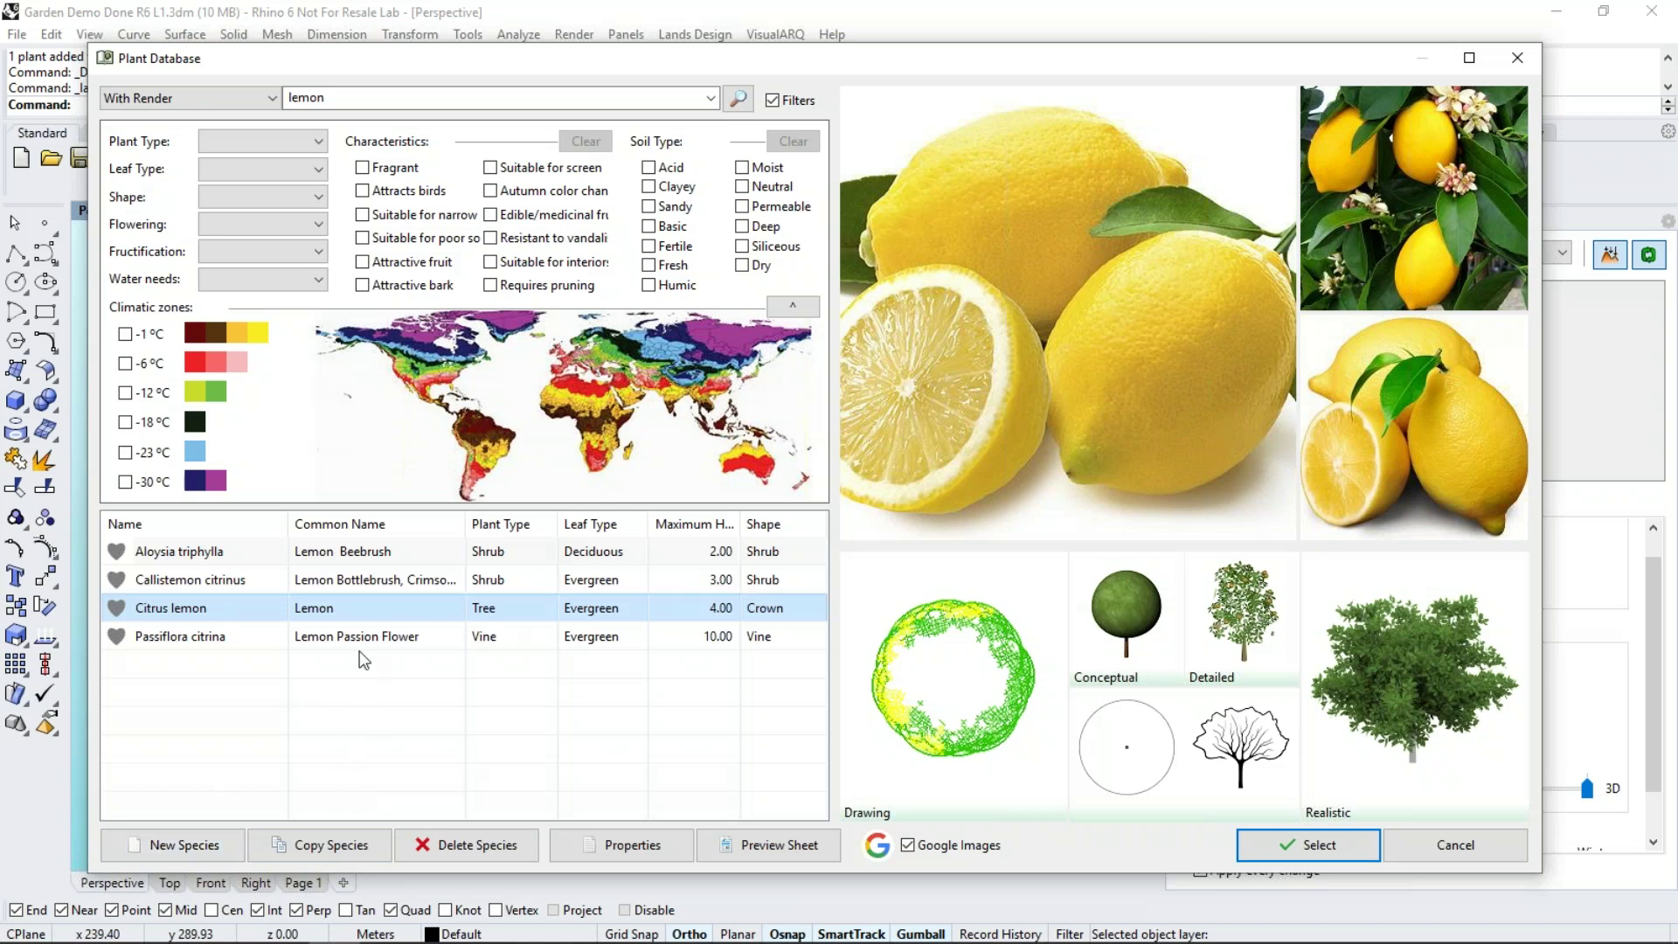
# Make Citrus lemon's properties editable and review its Morphology and Characteristics tabs
pyautogui.click(617, 846)
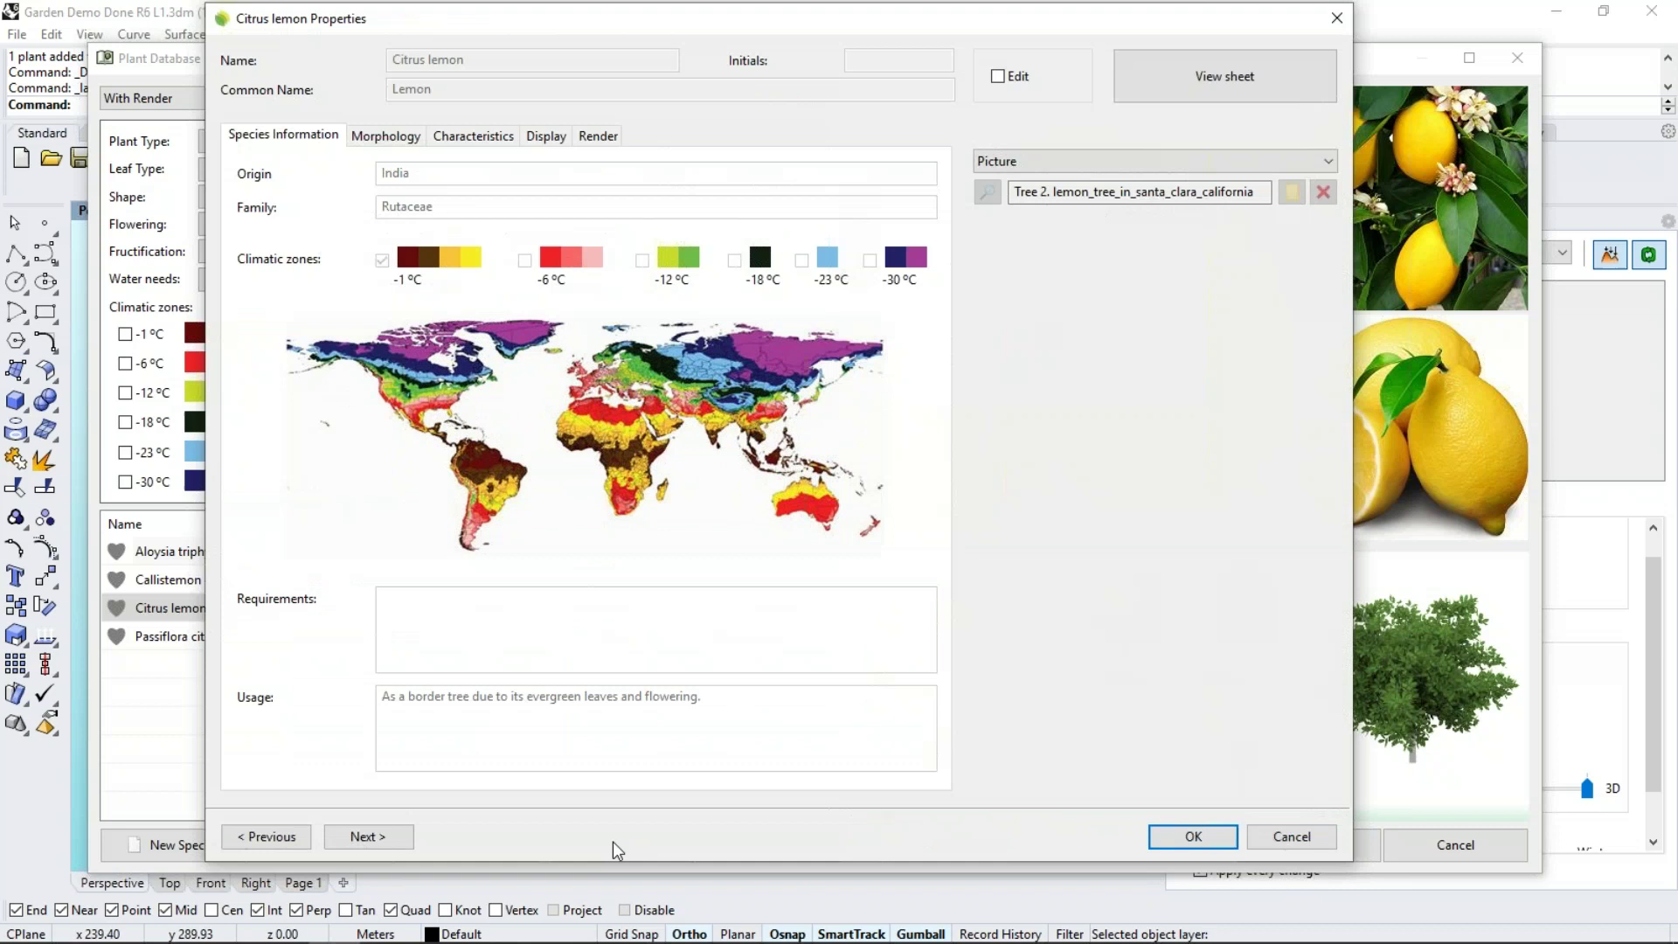
pyautogui.click(998, 76)
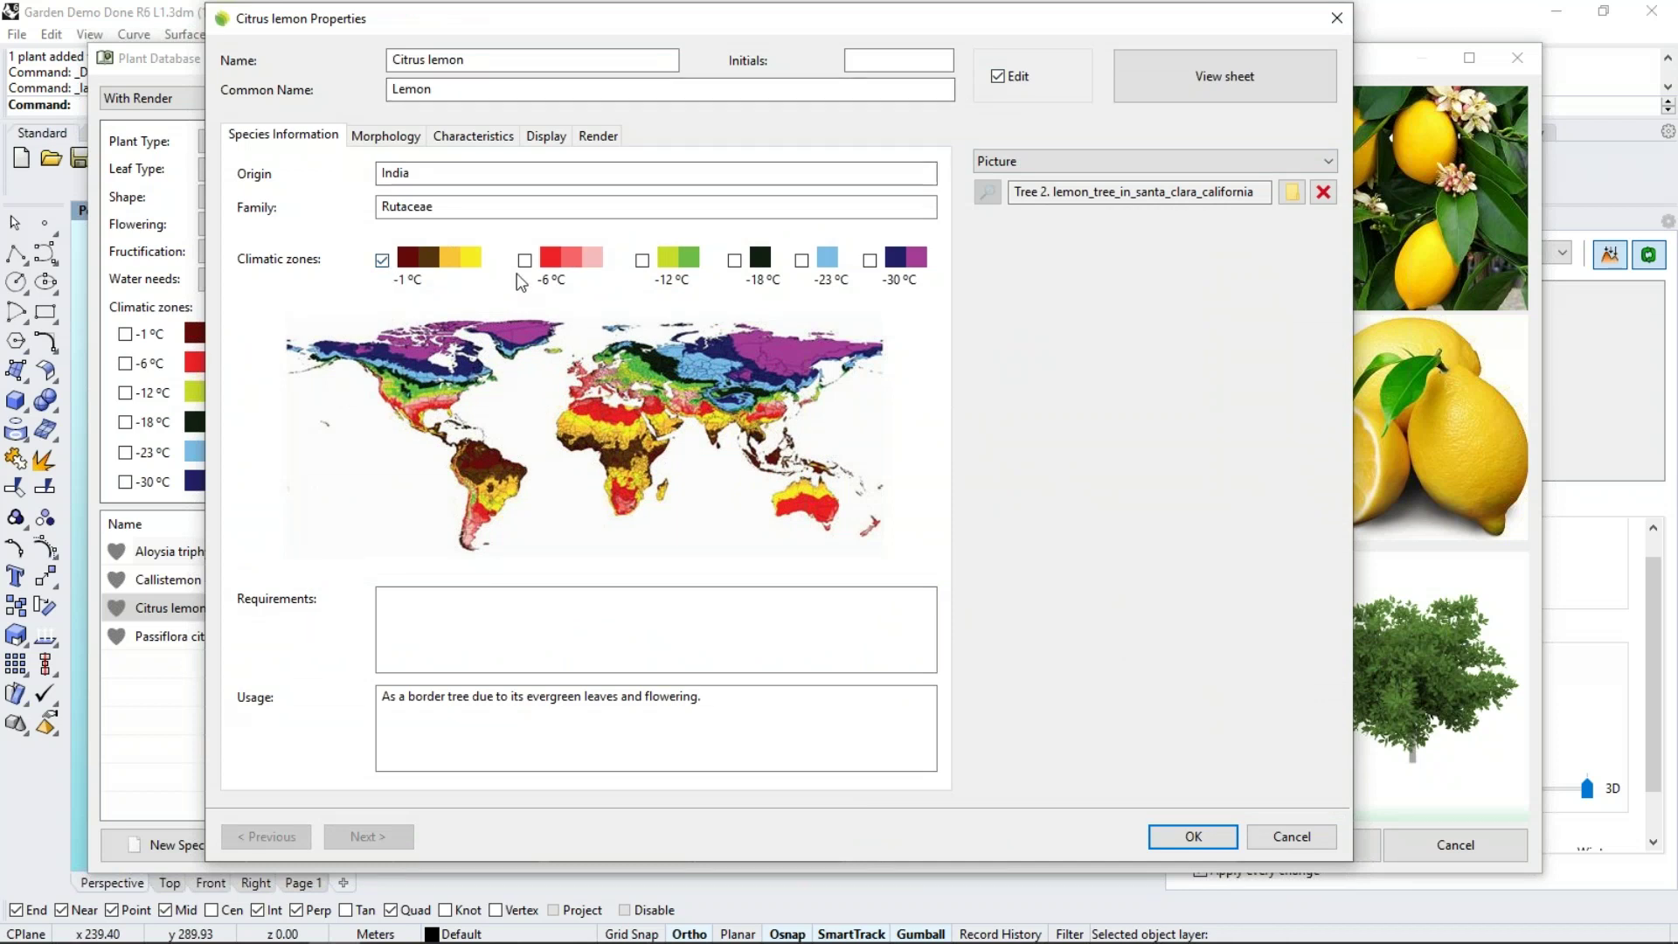
pyautogui.click(383, 136)
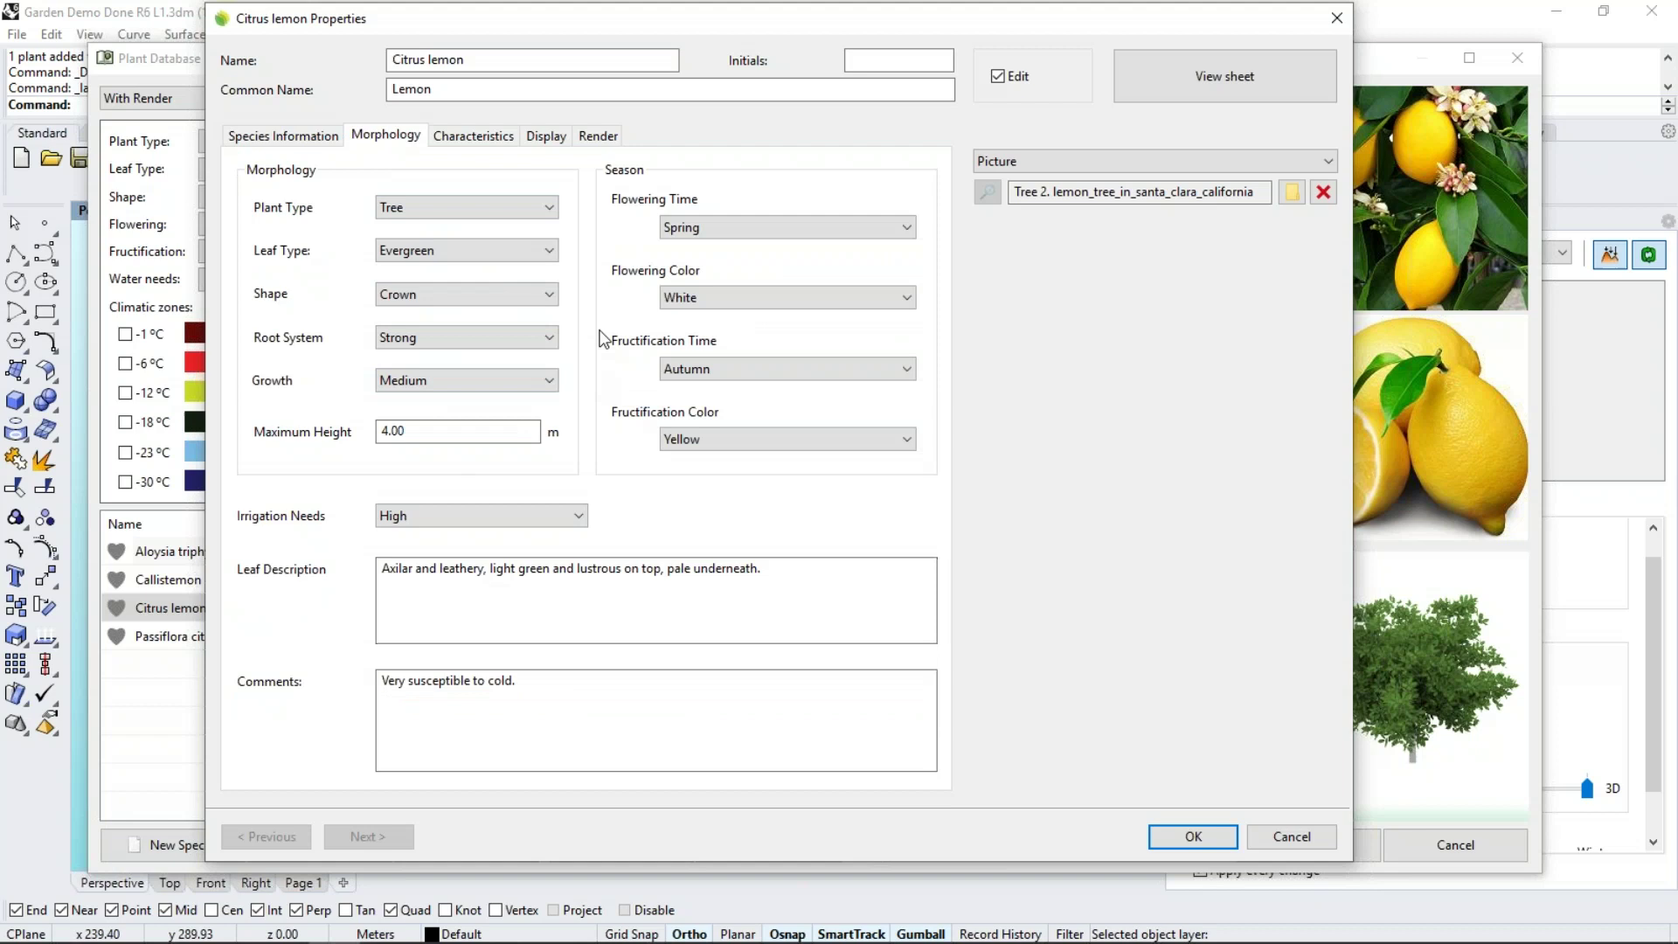
pyautogui.click(476, 137)
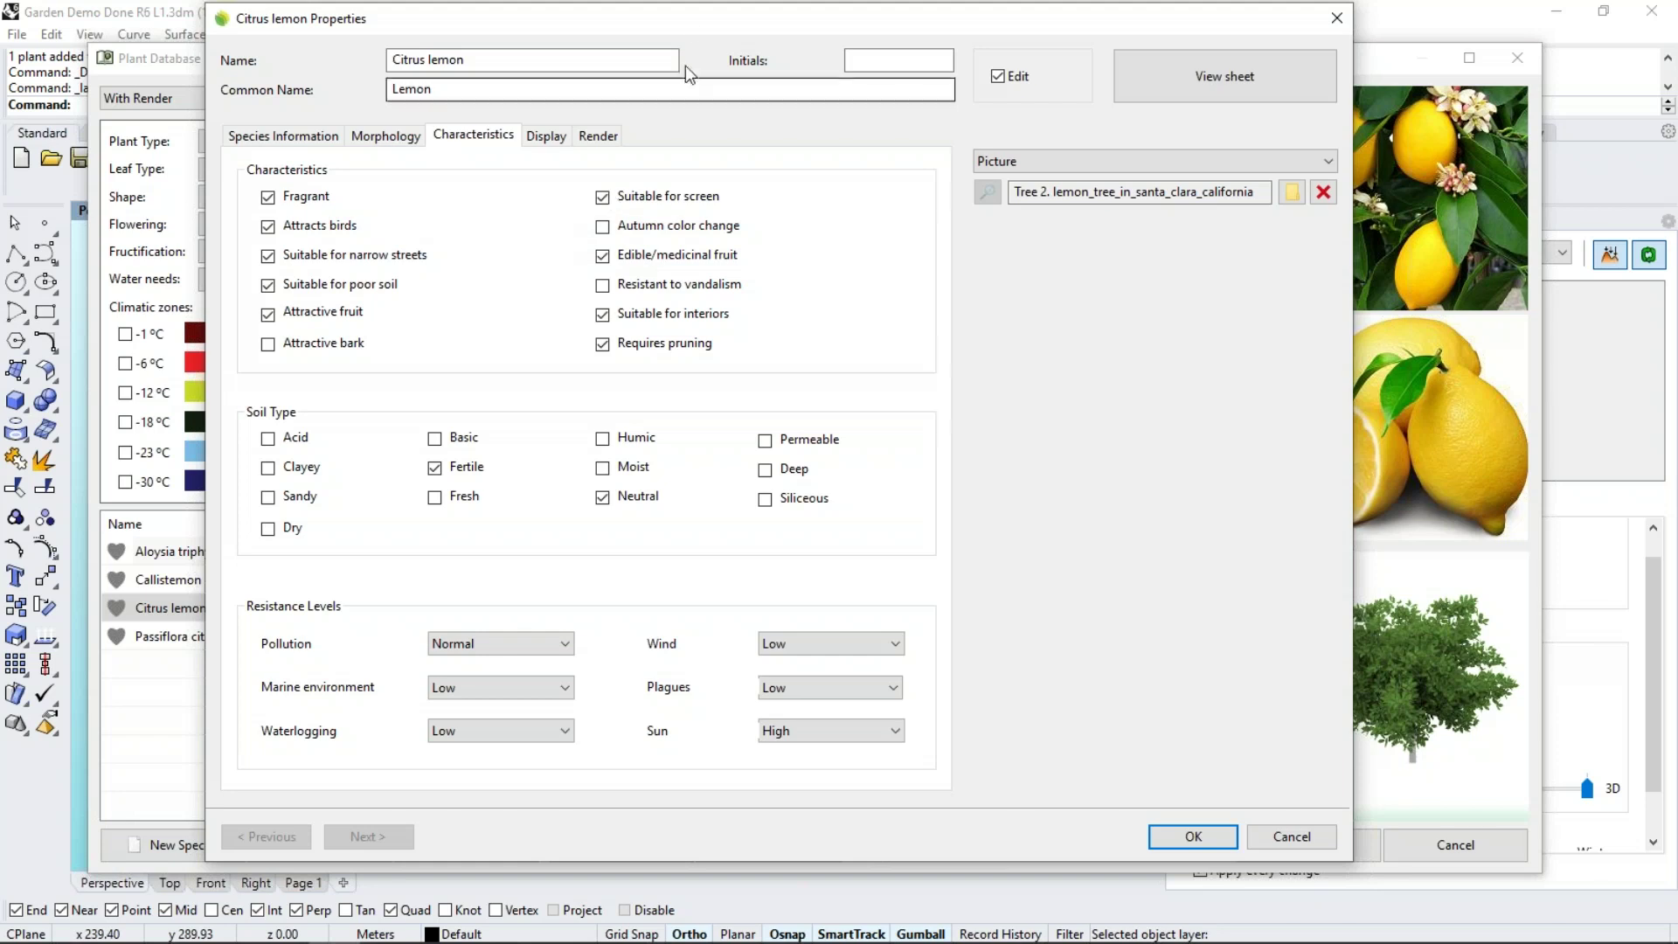
pyautogui.moveTo(700, 35); pyautogui.dragTo(780, 64)
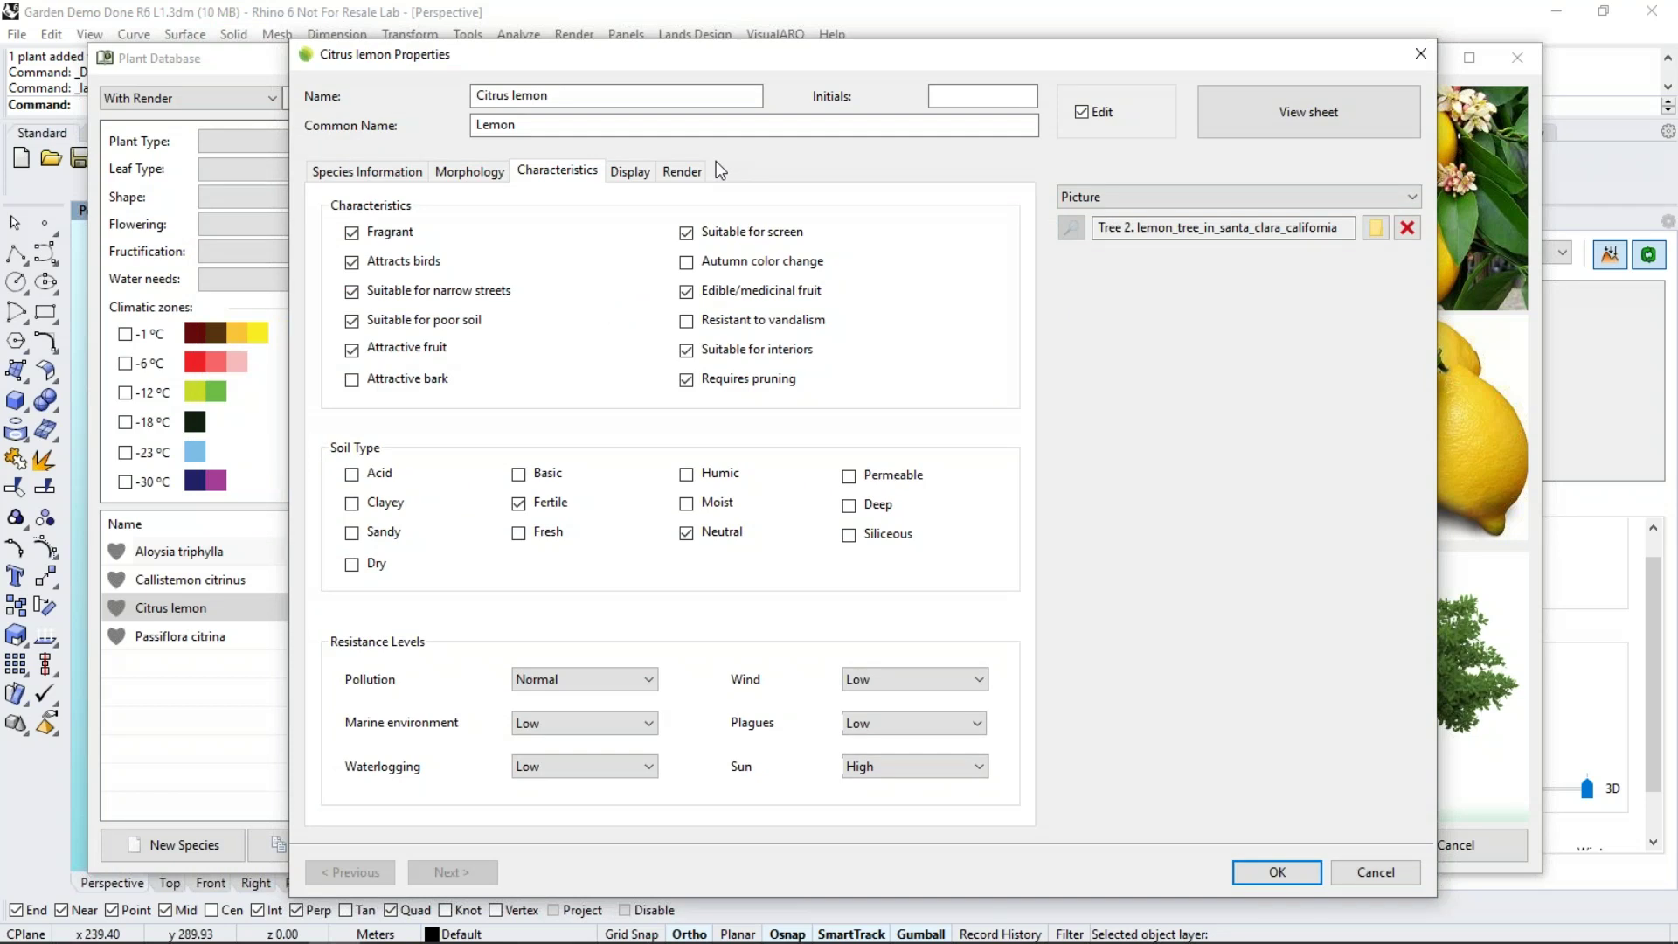
# Open the Plants Crowns library to replace Citrus lemon's 2D drawing
pyautogui.click(638, 174)
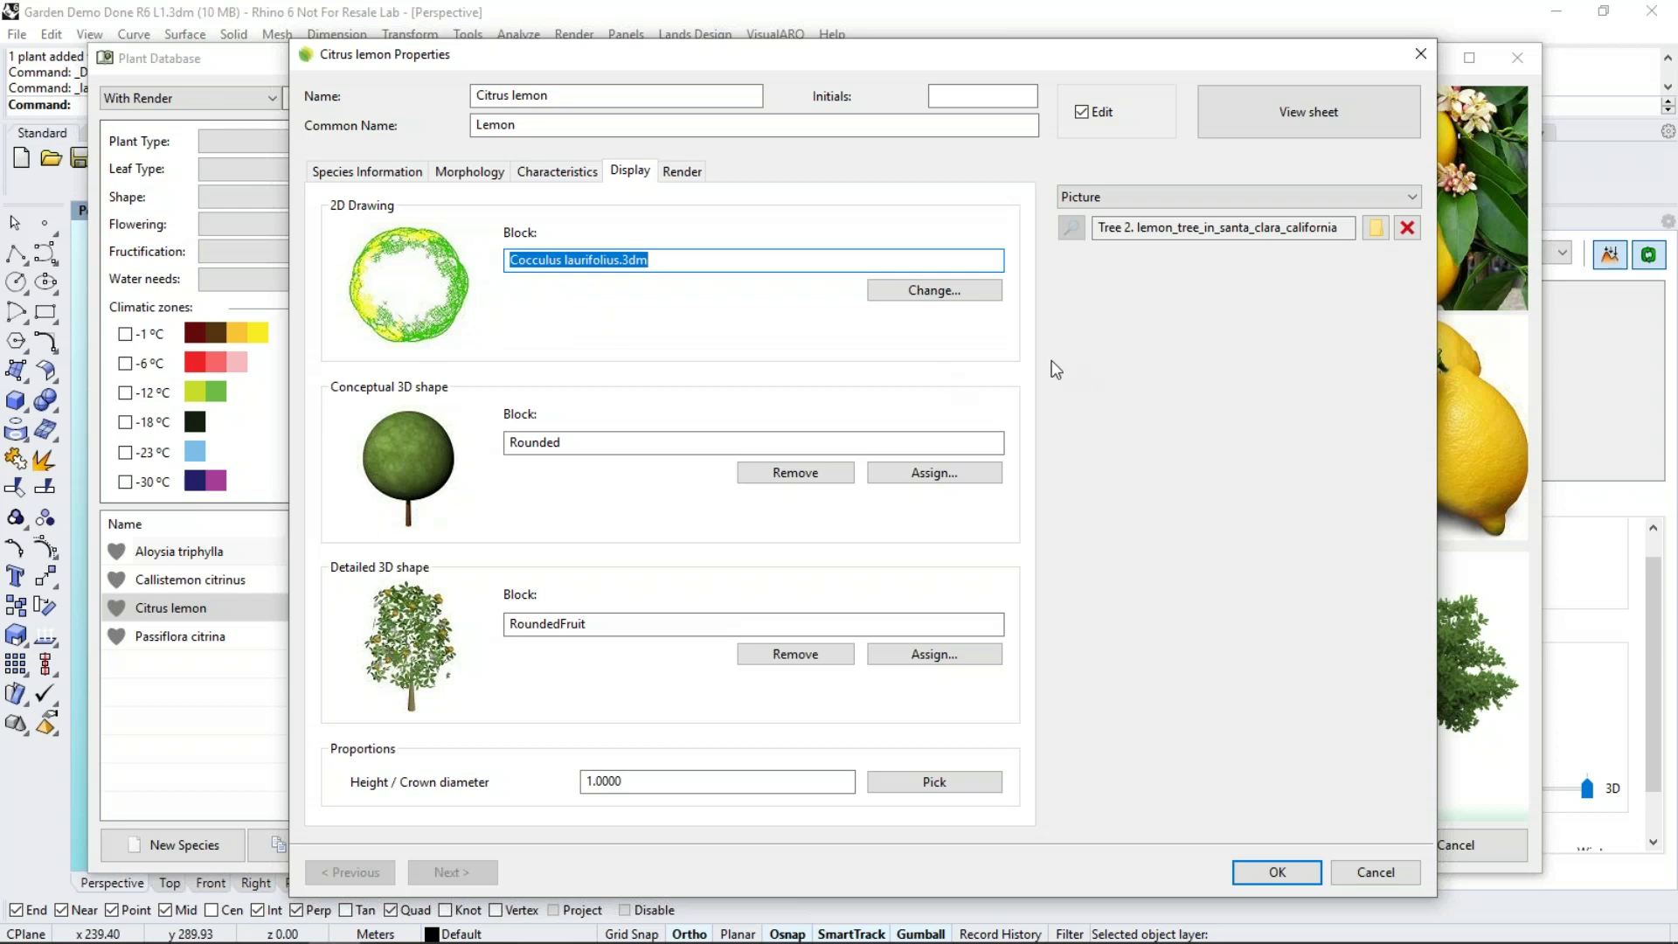
pyautogui.click(938, 296)
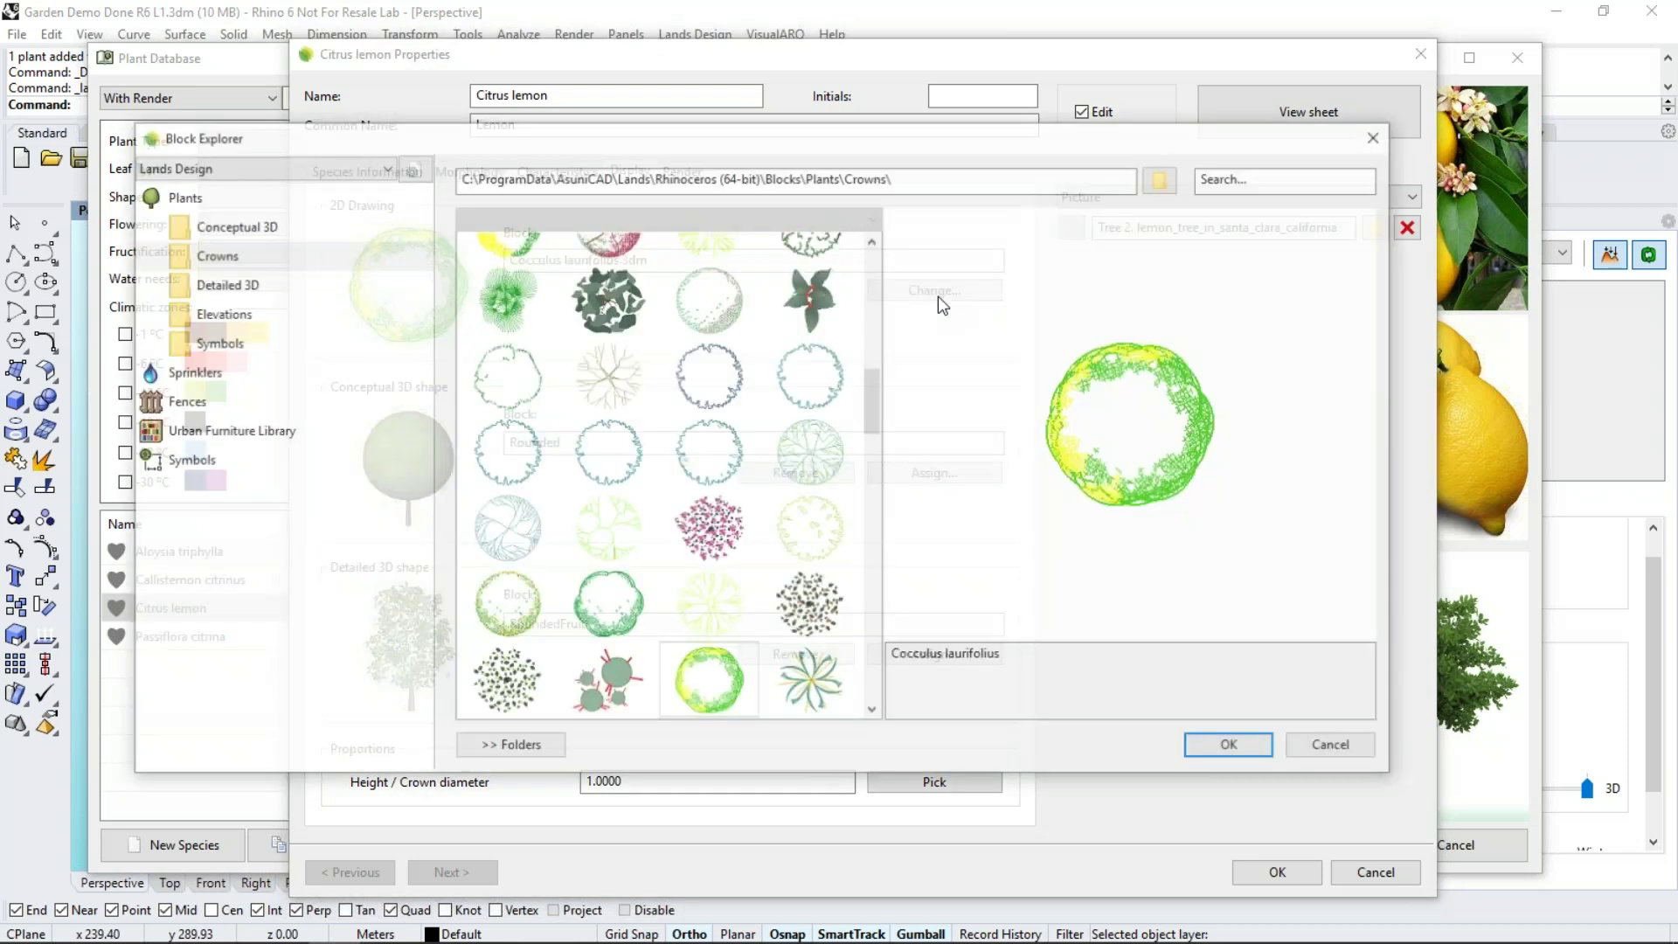
pyautogui.moveTo(876, 404); pyautogui.dragTo(874, 255)
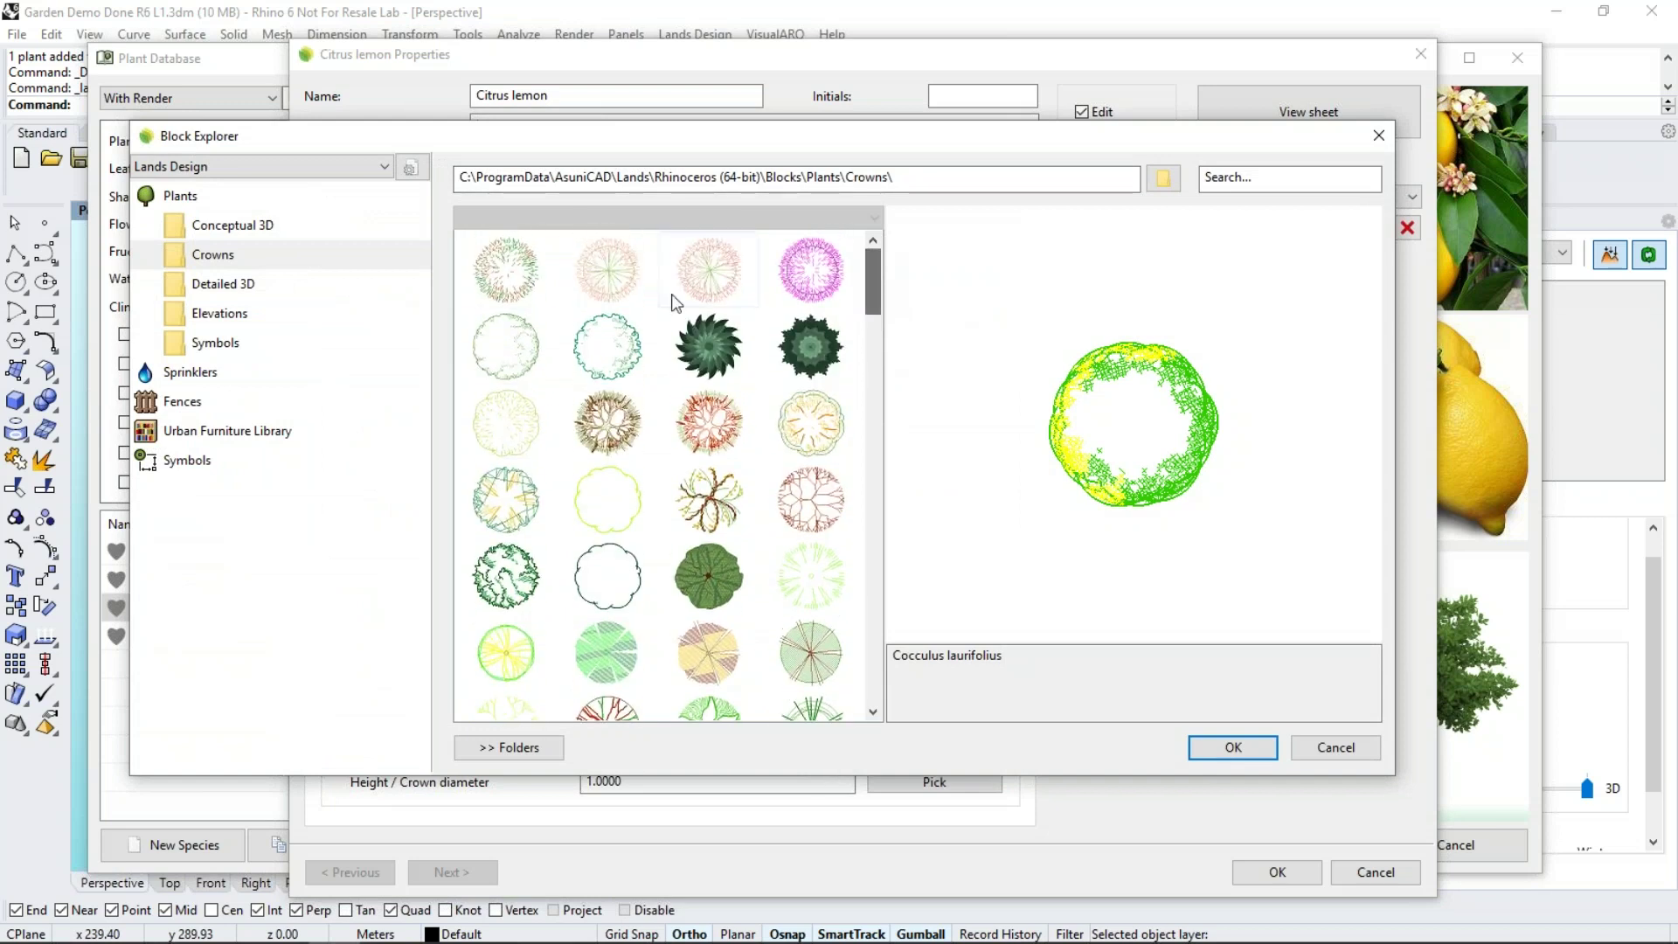
# Set Citrus lemon's 2D drawing to the Acacia Baileyana crown and view its Render settings
pyautogui.click(506, 345)
pyautogui.click(512, 418)
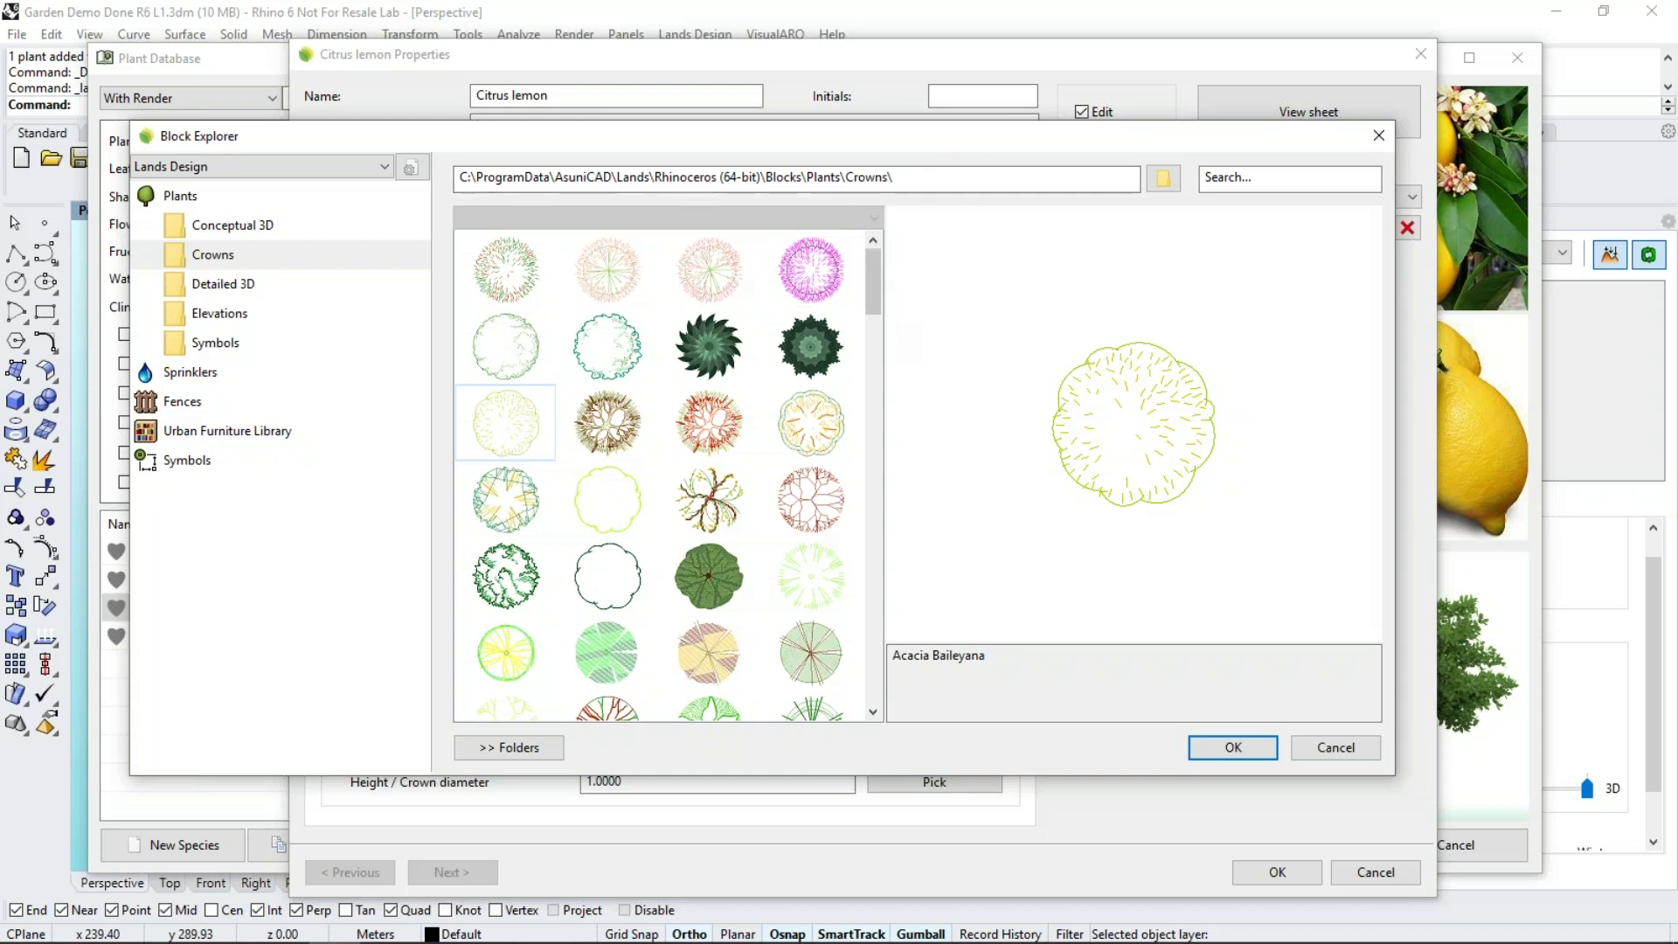
pyautogui.click(1215, 747)
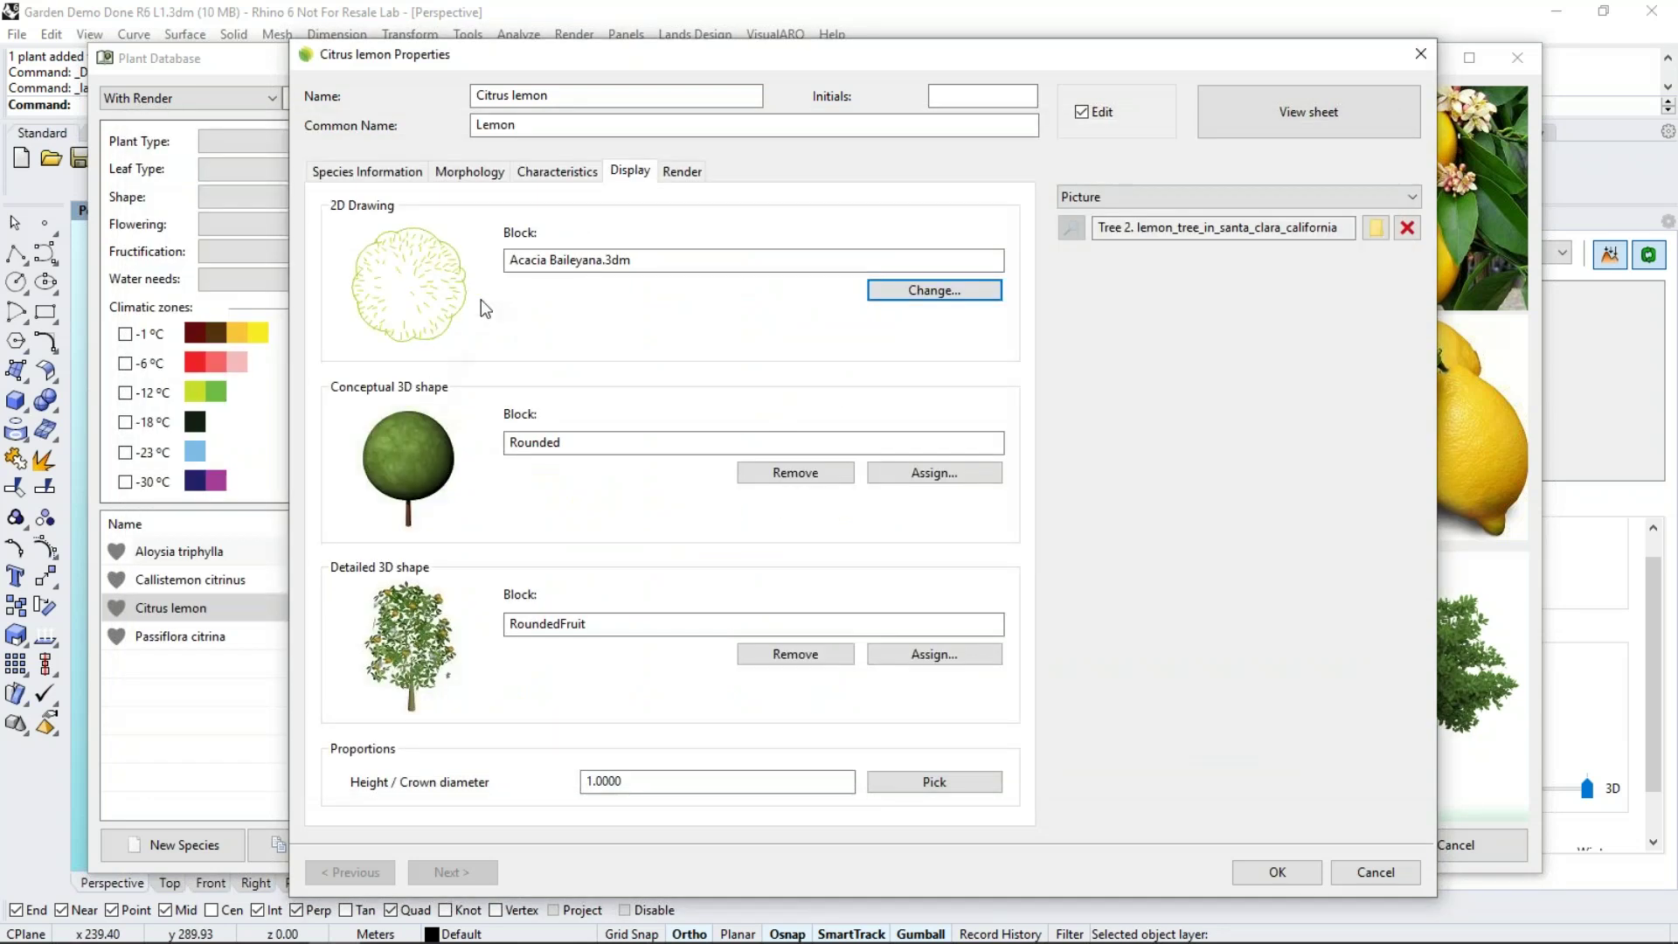
pyautogui.click(682, 171)
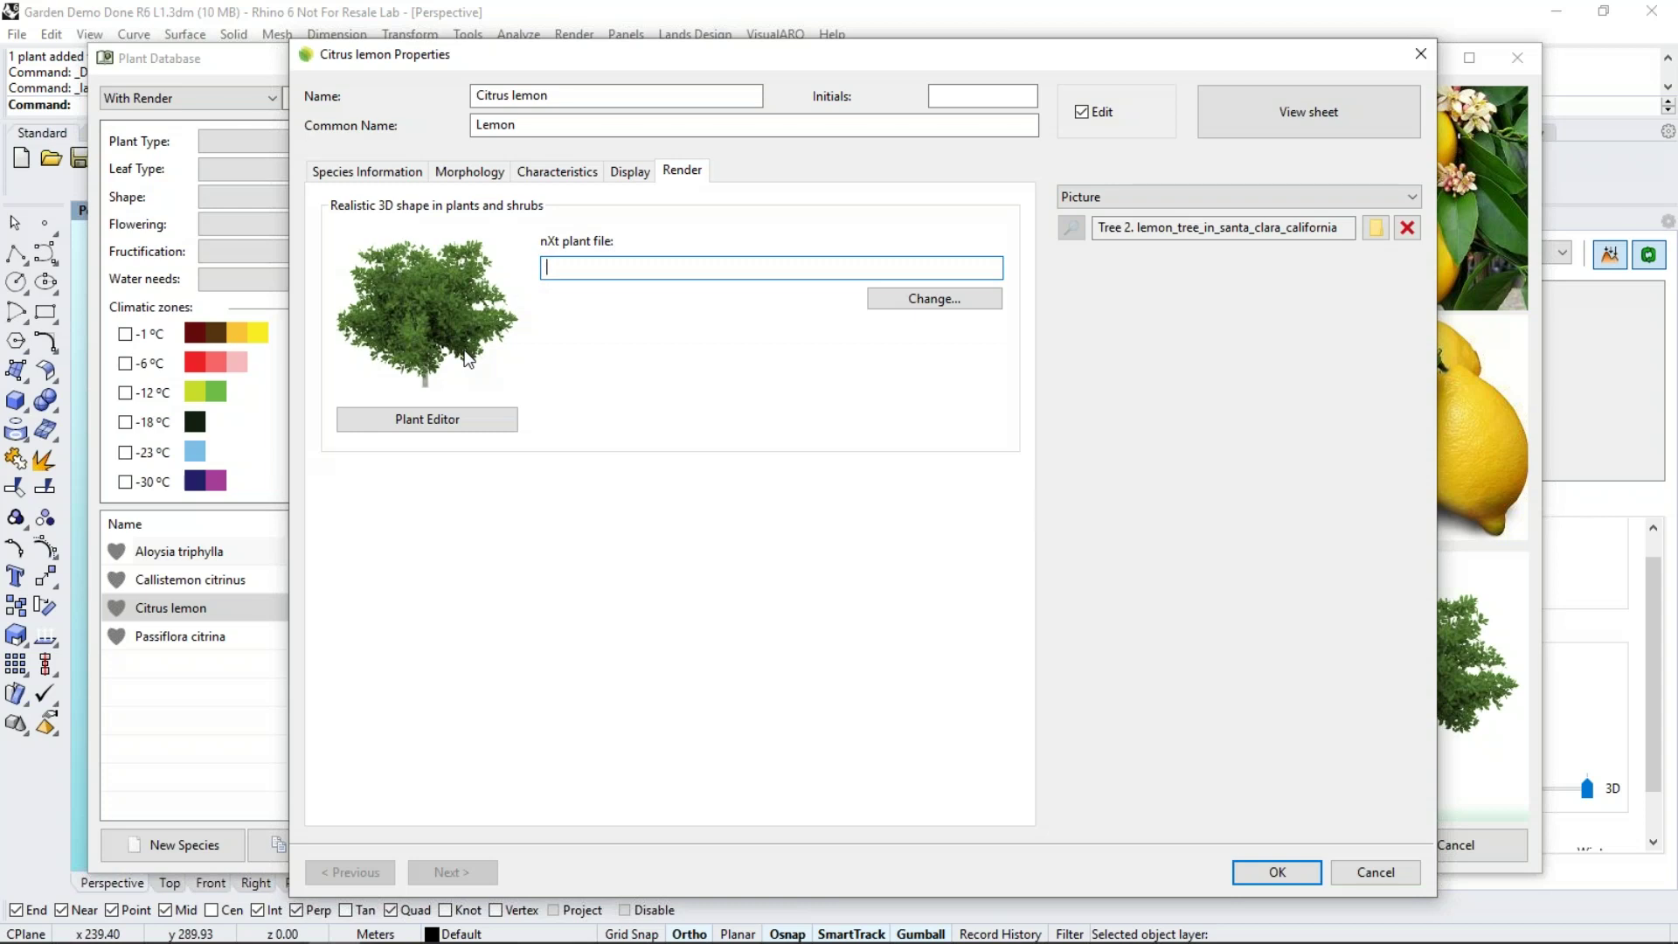
# Browse the AccuRender nXt plant files, then close the browser without choosing one
pyautogui.click(926, 299)
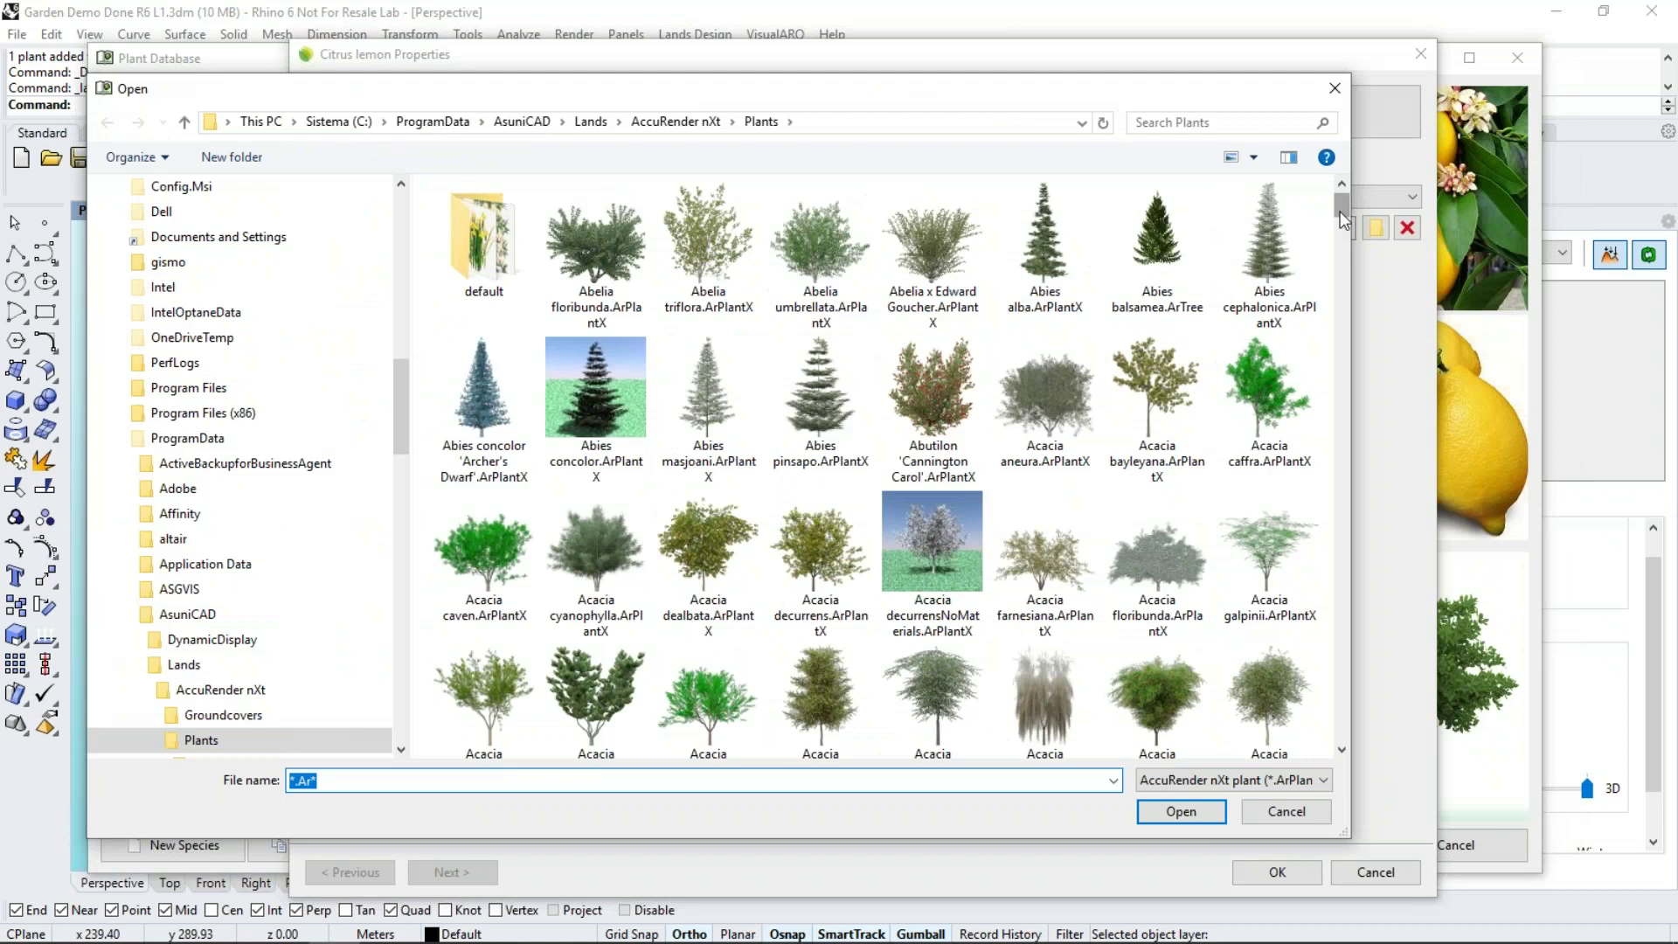
pyautogui.moveTo(1342, 218); pyautogui.dragTo(1338, 301)
pyautogui.click(1285, 813)
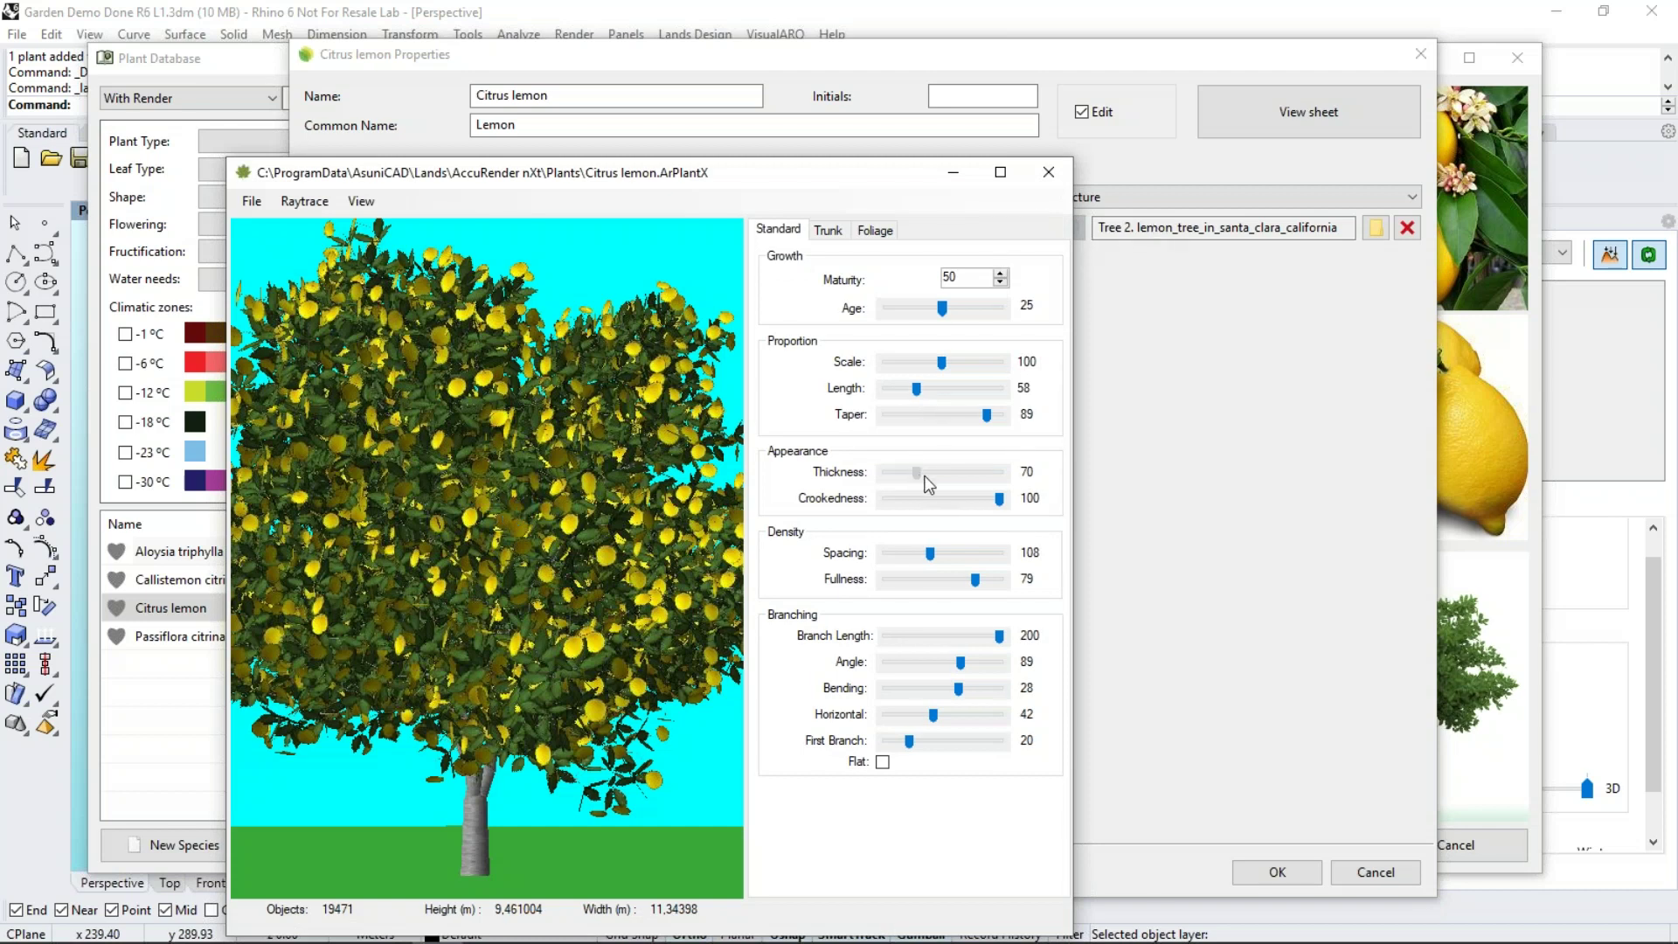
# Set the lemon plant's Thickness to 69, Spacing 60, Angle 10 and Horizontal 24
pyautogui.moveTo(928, 475)
pyautogui.mouseDown()
pyautogui.moveTo(960, 479)
pyautogui.moveTo(914, 473)
pyautogui.mouseUp()
pyautogui.moveTo(910, 554); pyautogui.dragTo(893, 554)
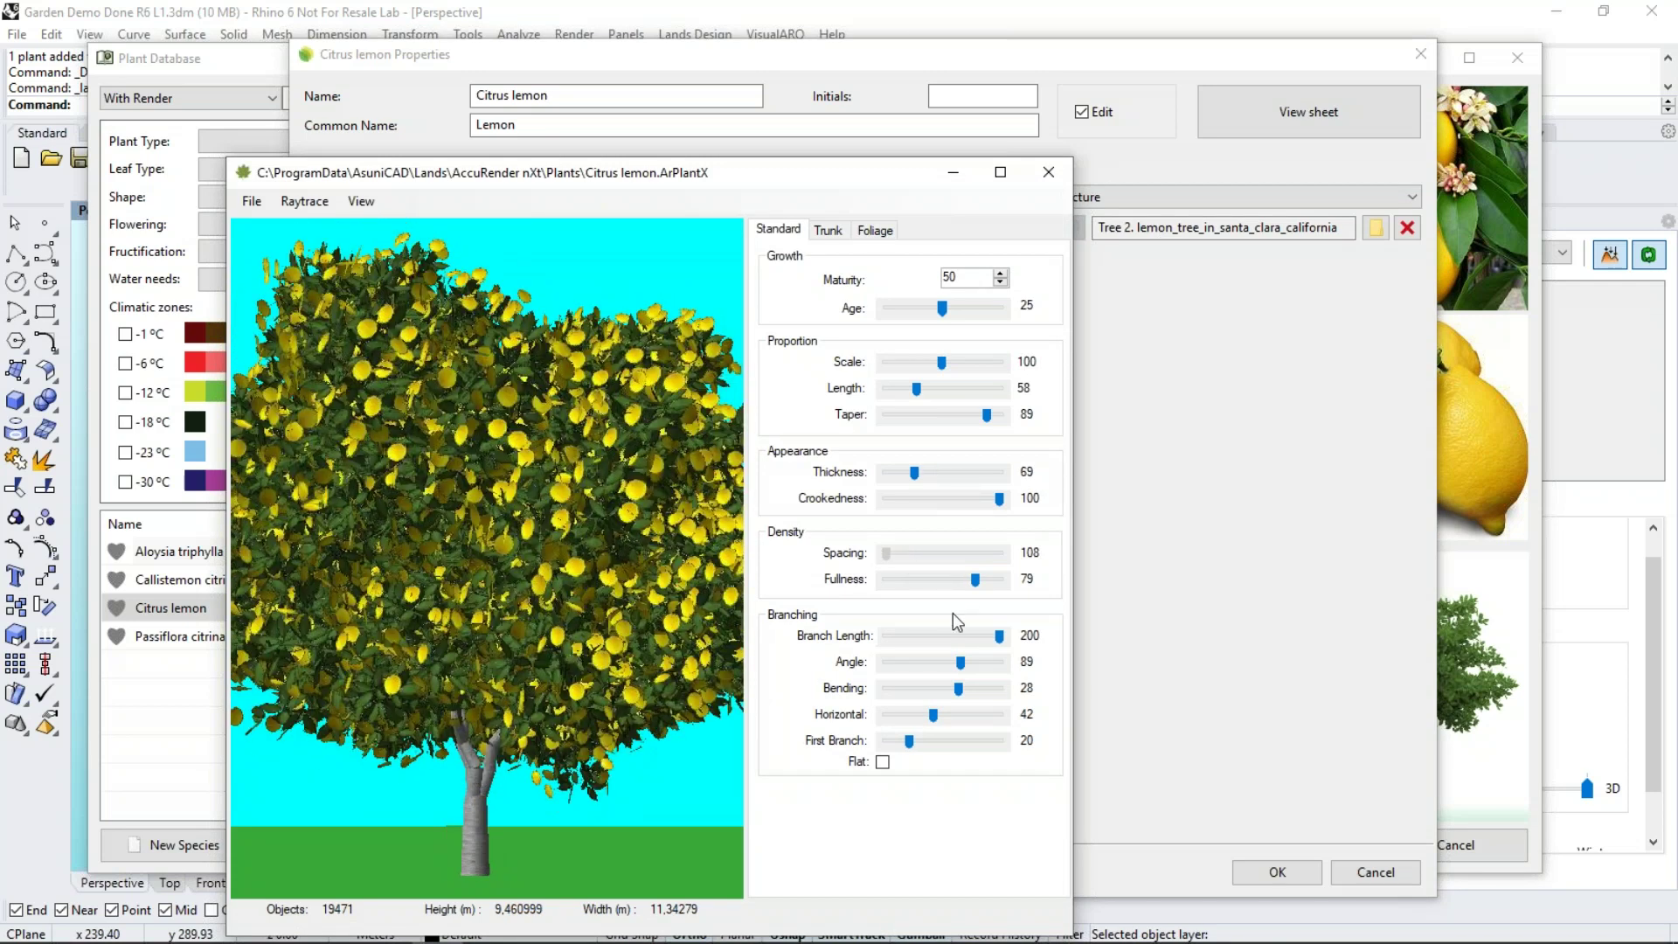
pyautogui.moveTo(921, 661); pyautogui.dragTo(889, 665)
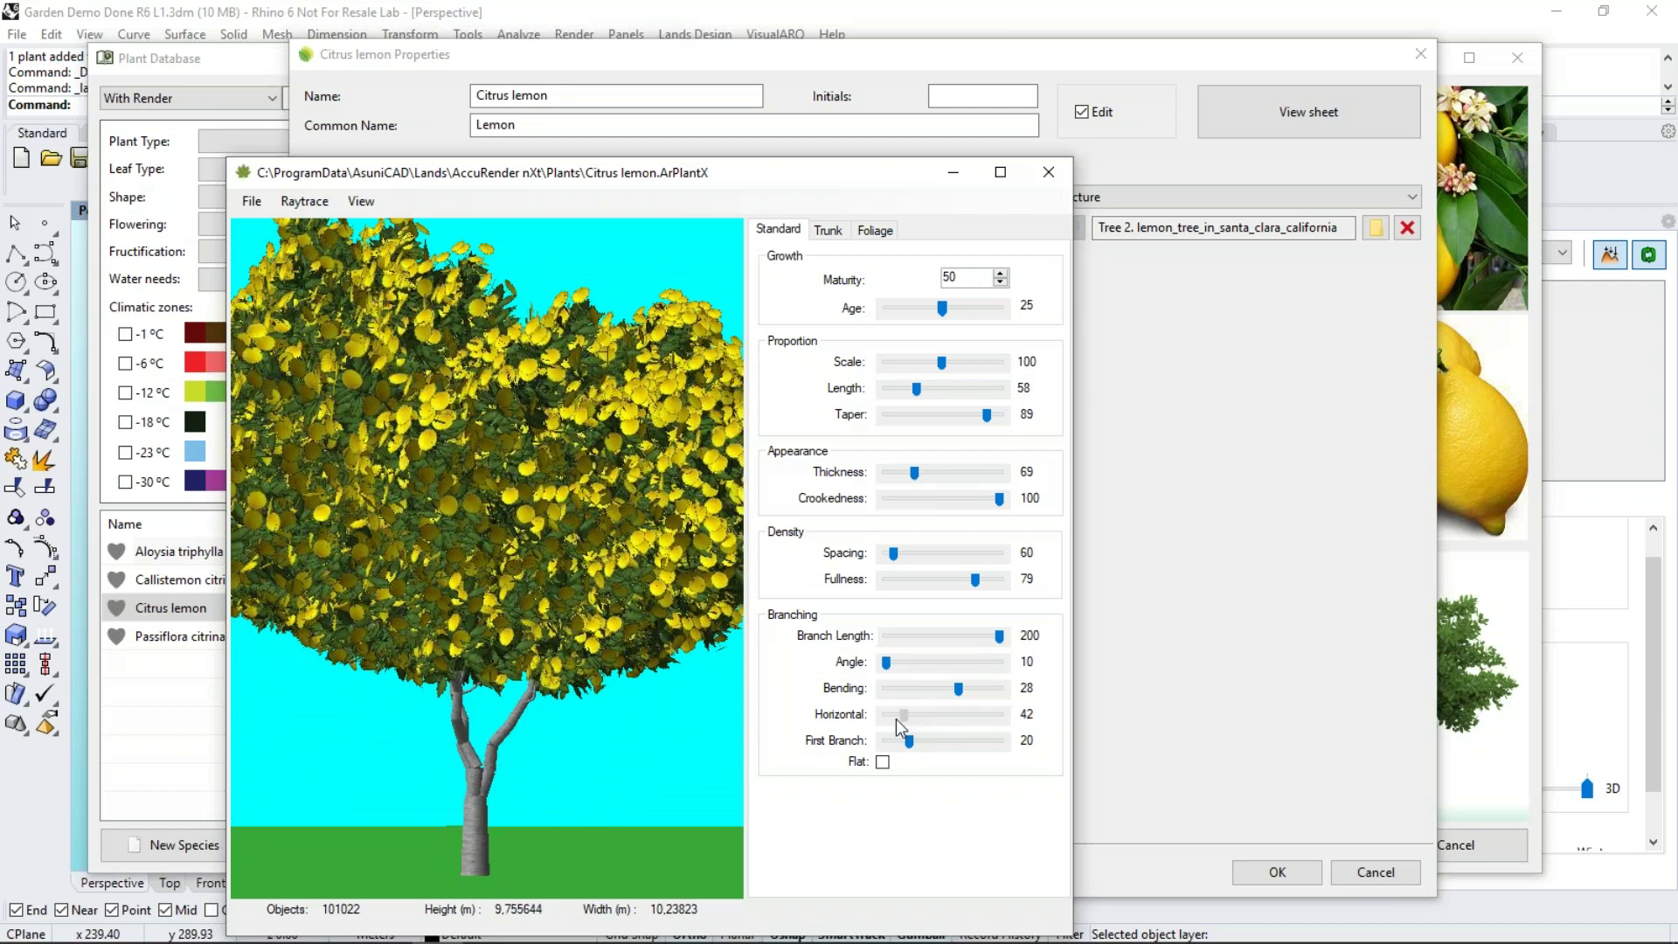
pyautogui.click(895, 715)
pyautogui.moveTo(937, 718)
pyautogui.mouseDown()
pyautogui.moveTo(958, 721)
pyautogui.moveTo(911, 724)
pyautogui.mouseUp()
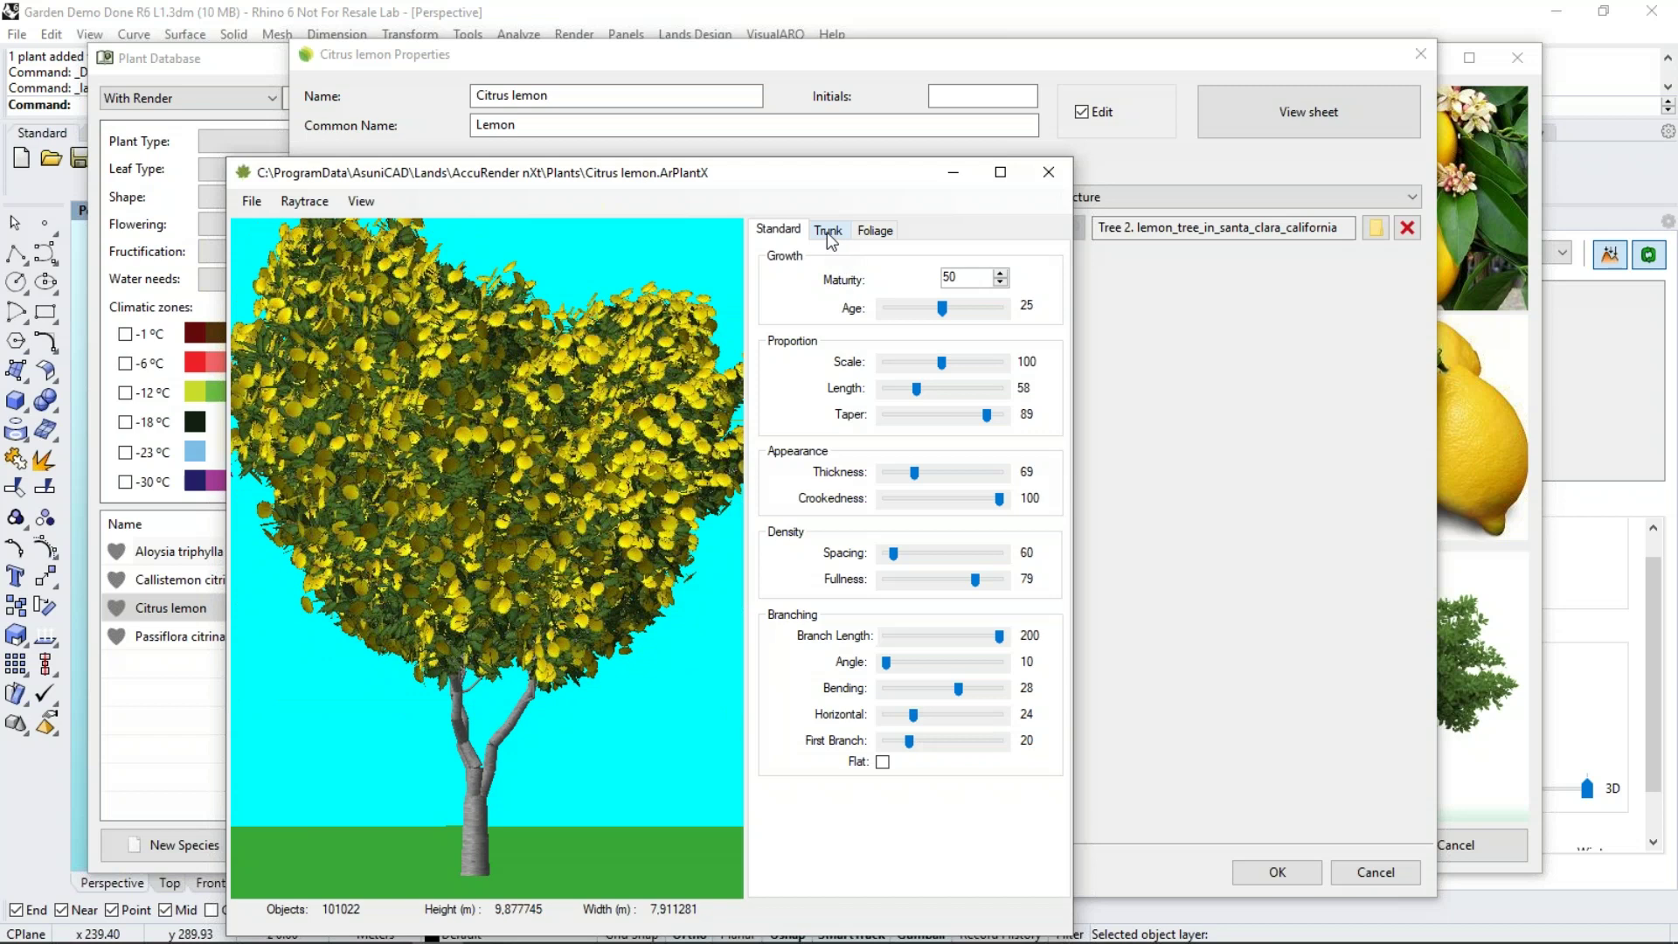
# Review the lemon tree's Trunk and Foliage settings, toggling the 250 mm lemon fruit off and back on twice
pyautogui.click(828, 231)
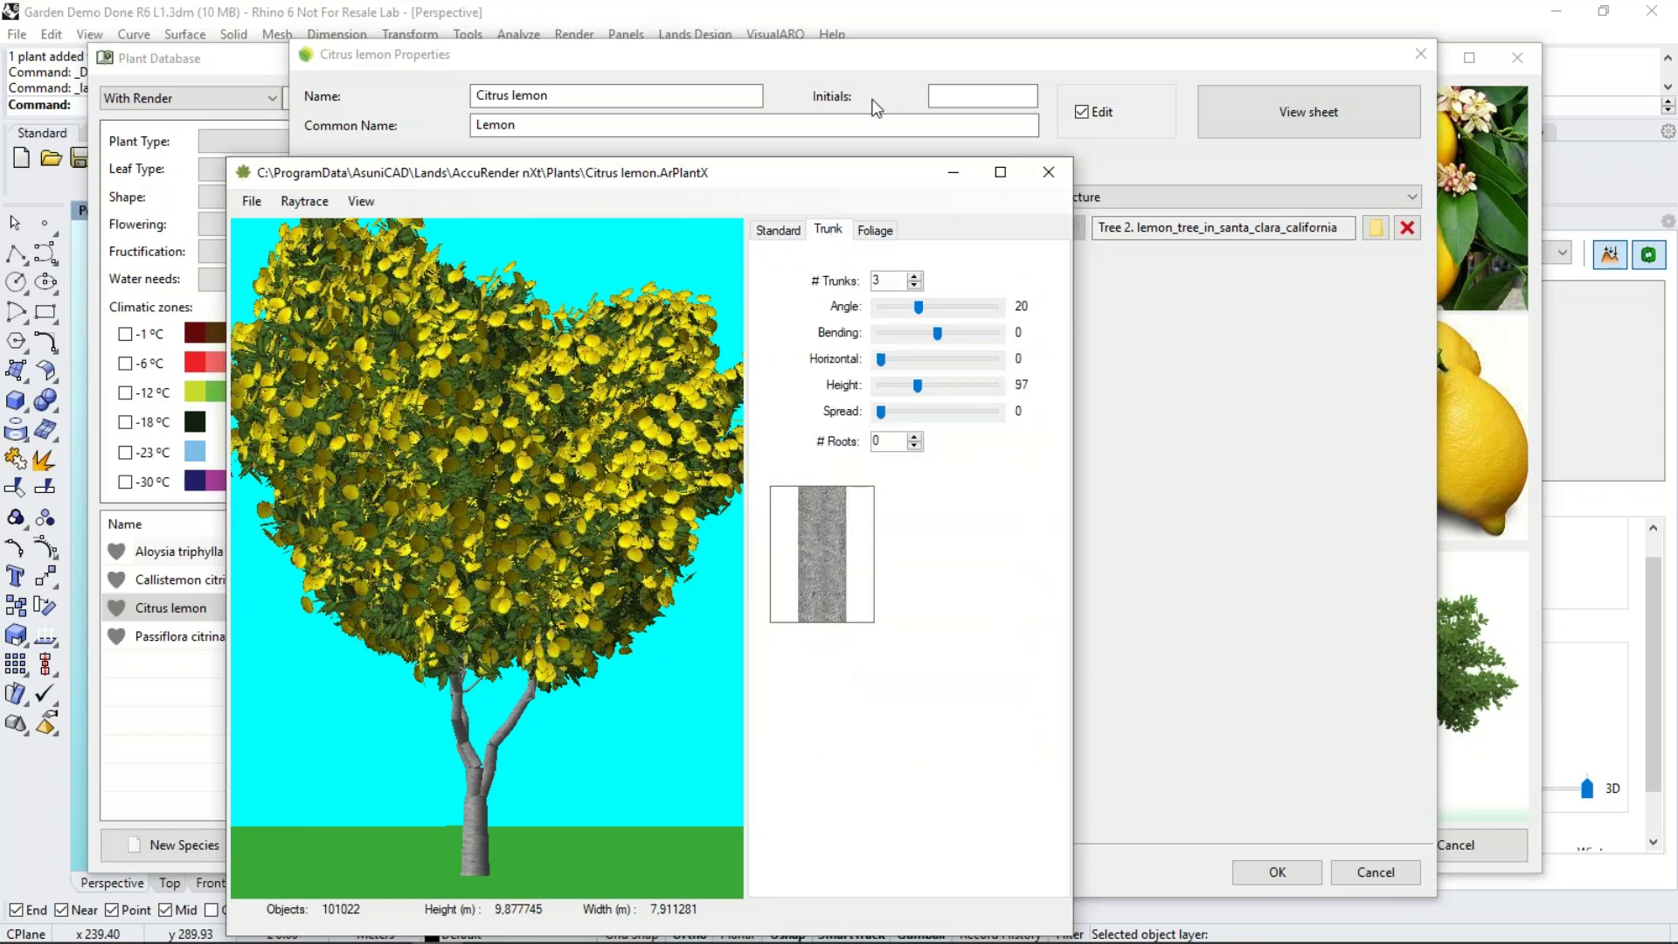
pyautogui.click(875, 232)
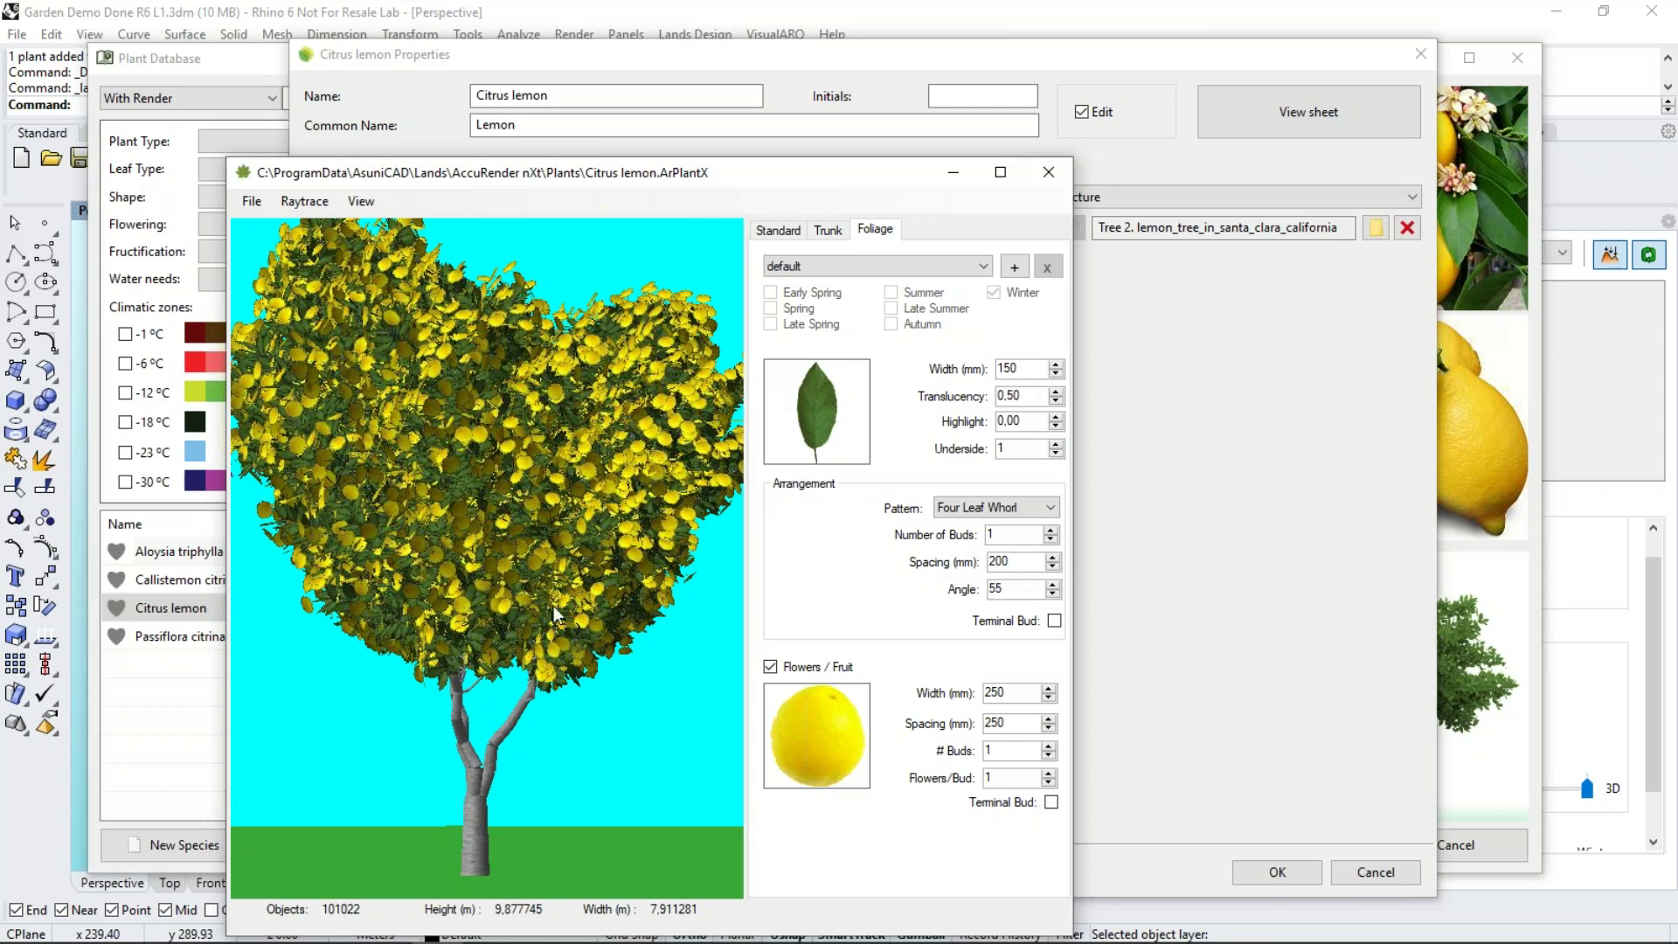
pyautogui.click(770, 667)
pyautogui.click(770, 666)
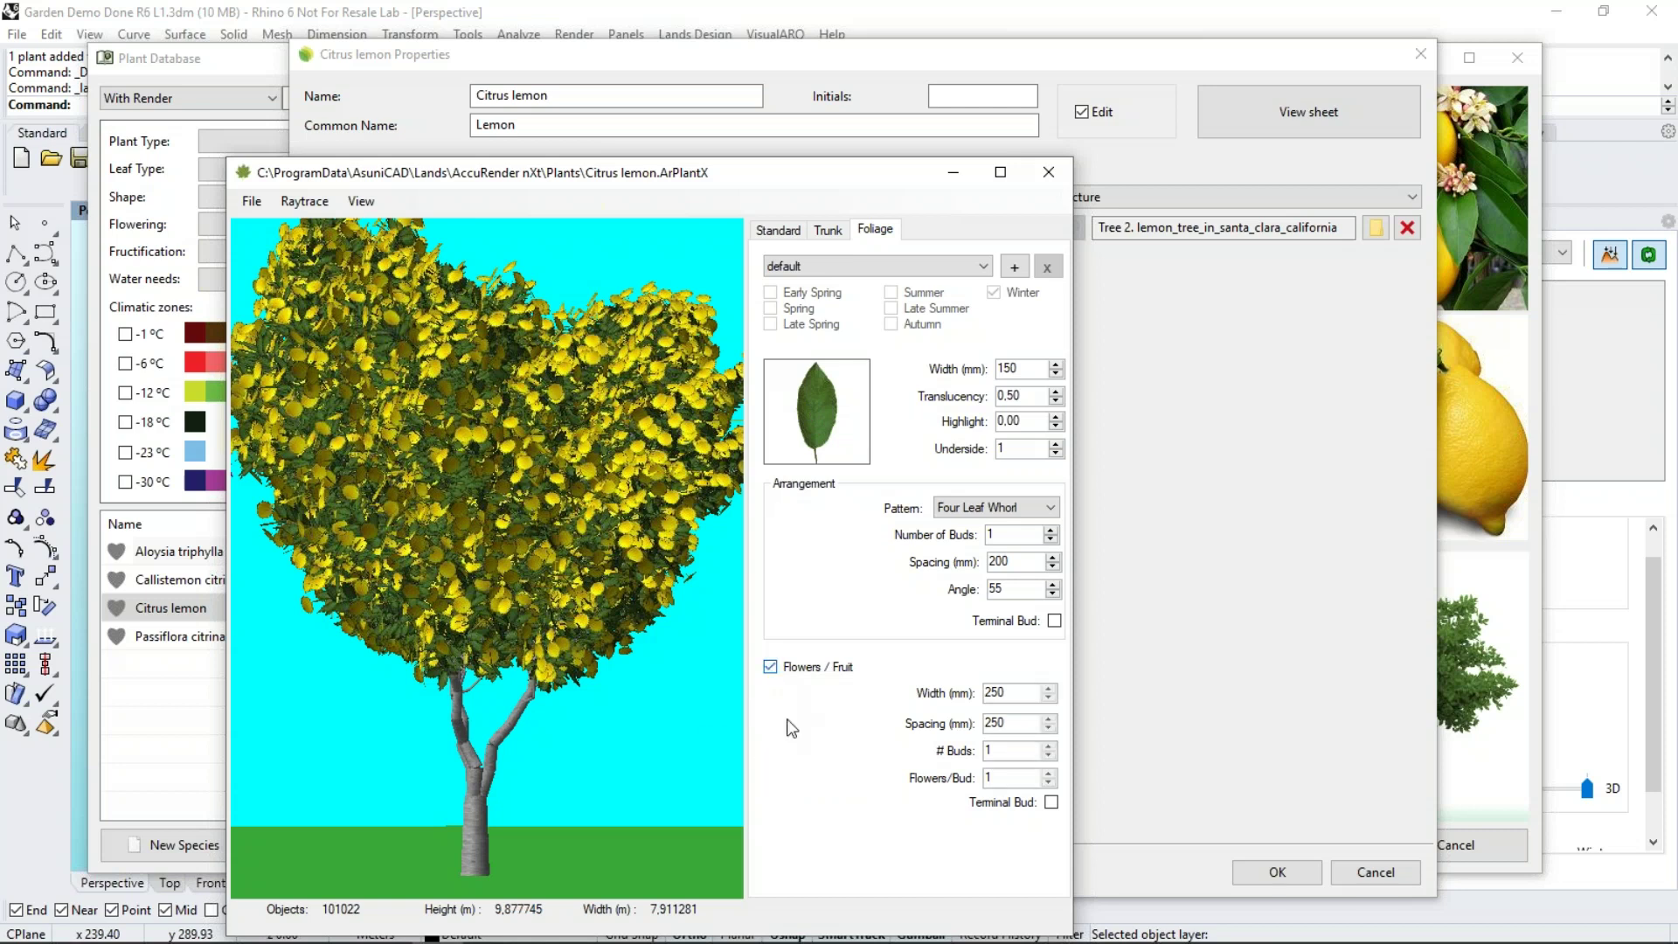
pyautogui.click(770, 667)
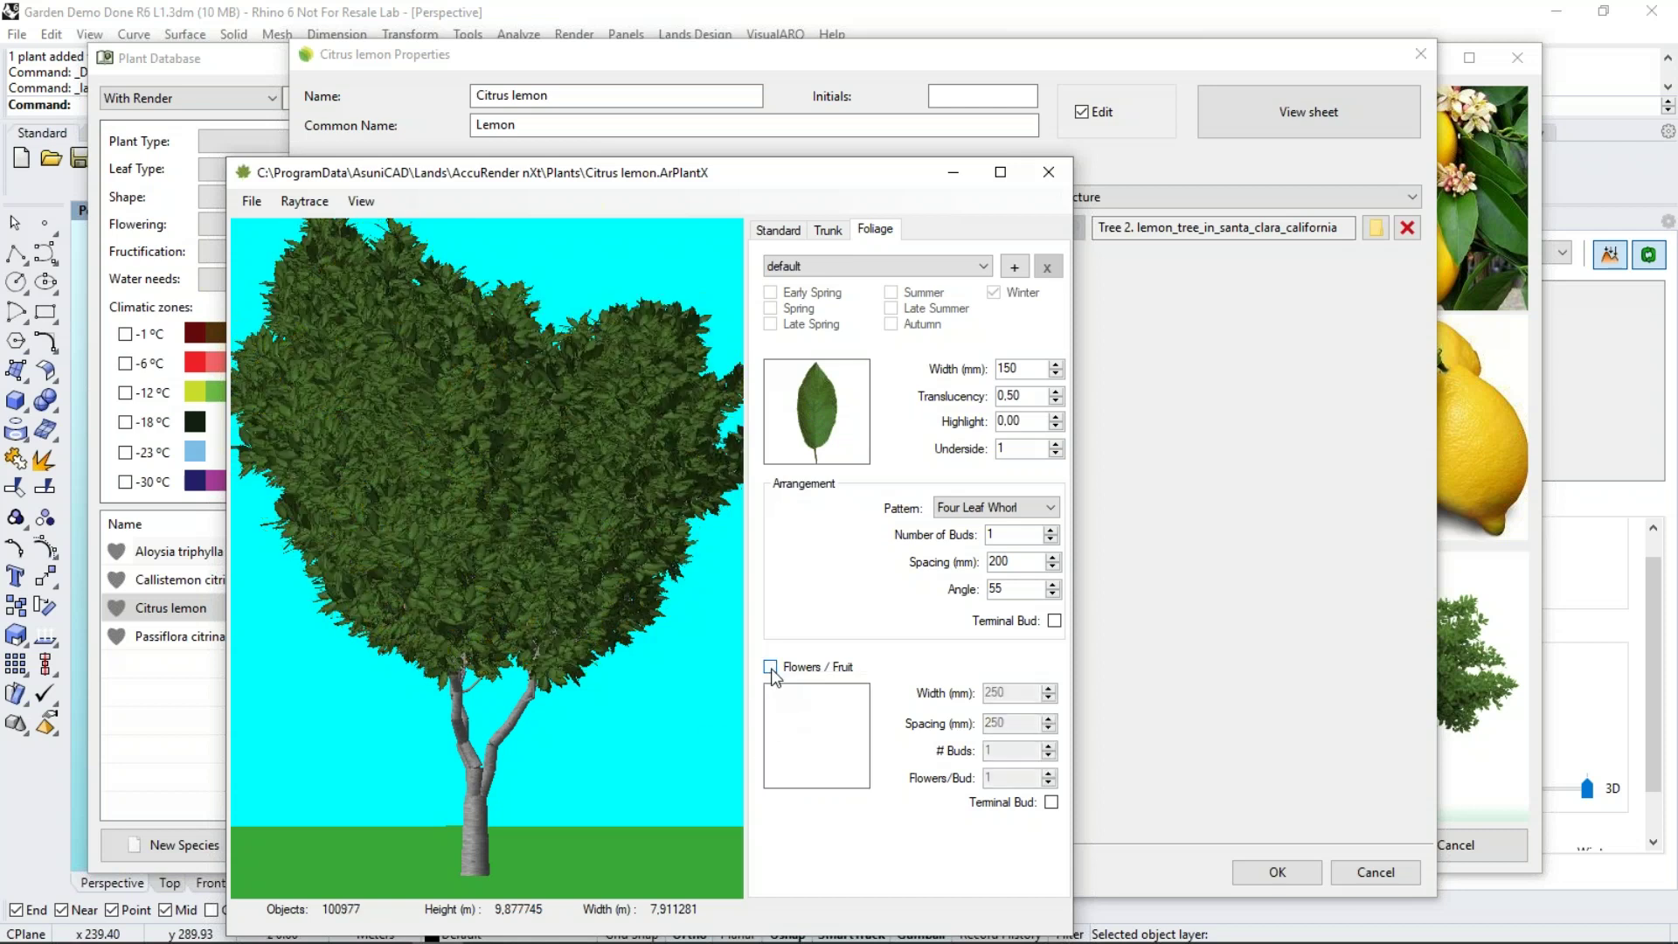
pyautogui.click(770, 667)
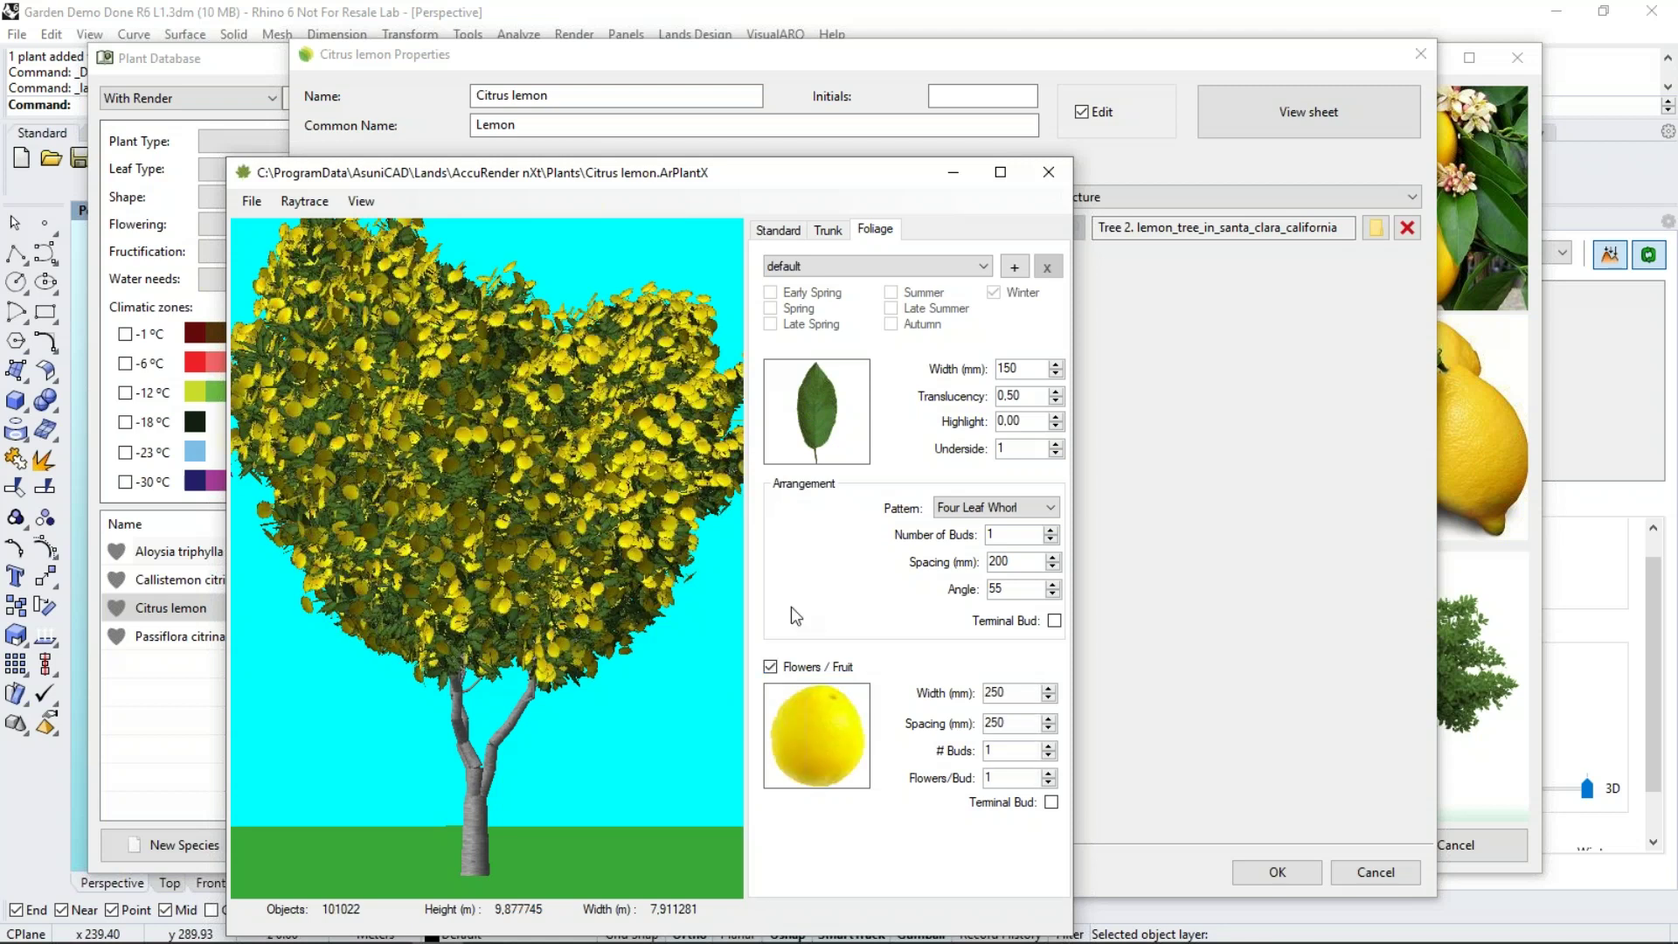
pyautogui.click(902, 267)
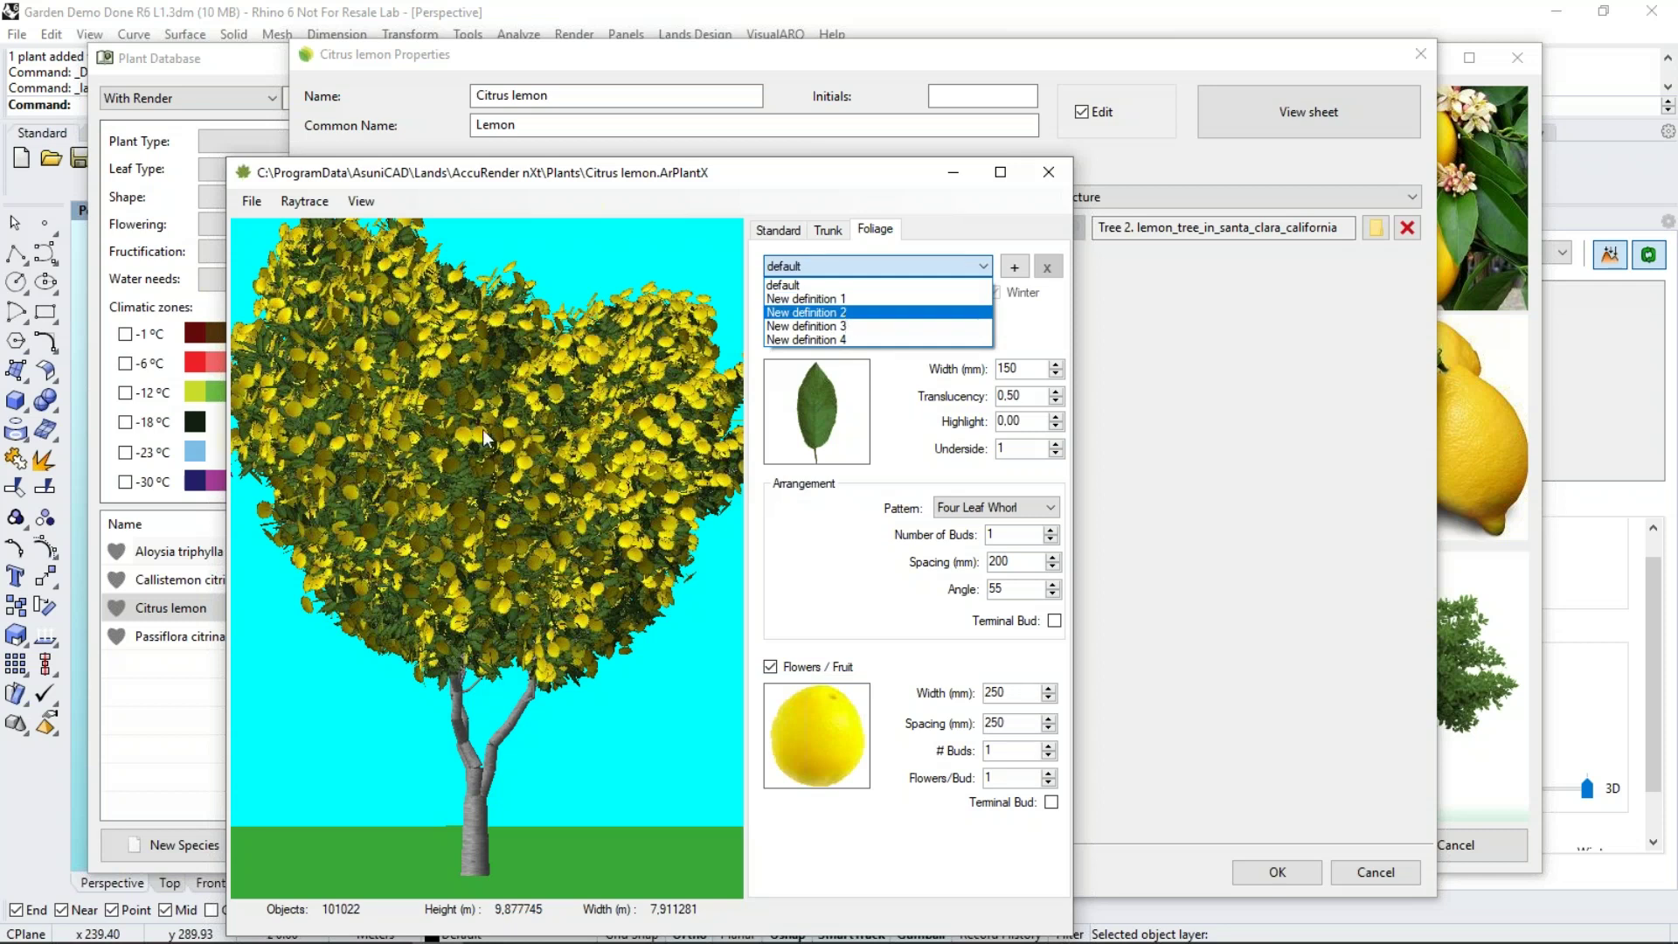
# Browse foliage definitions 2 to 4, including the flowering and lemon-bearing ones
pyautogui.click(803, 313)
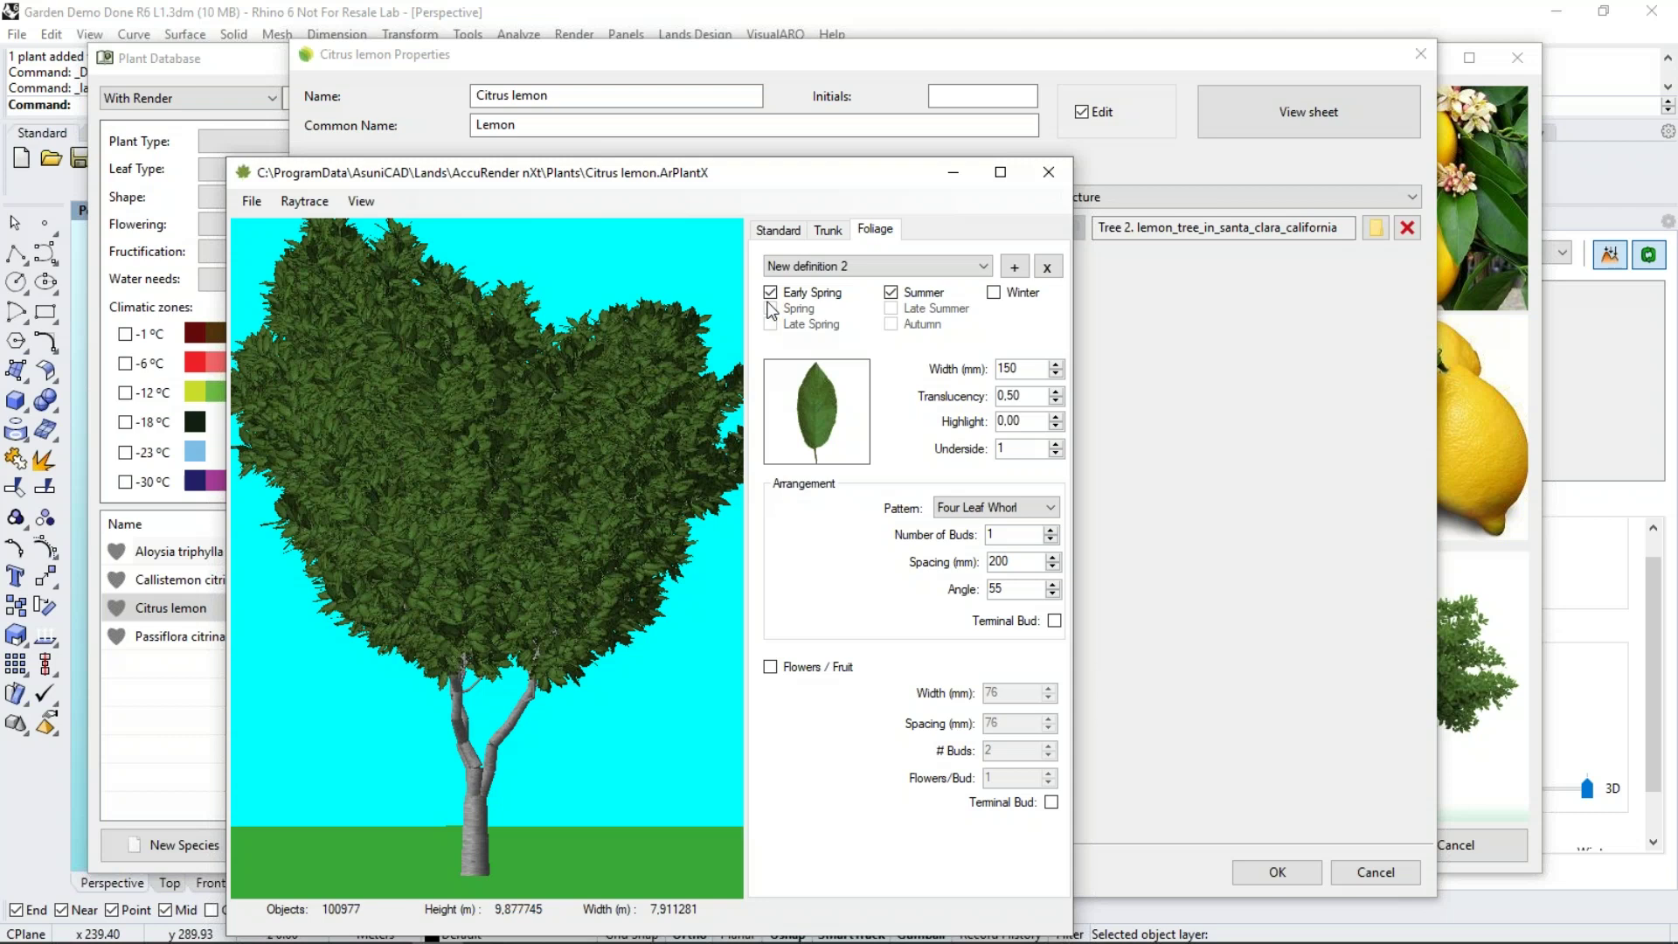
pyautogui.click(959, 269)
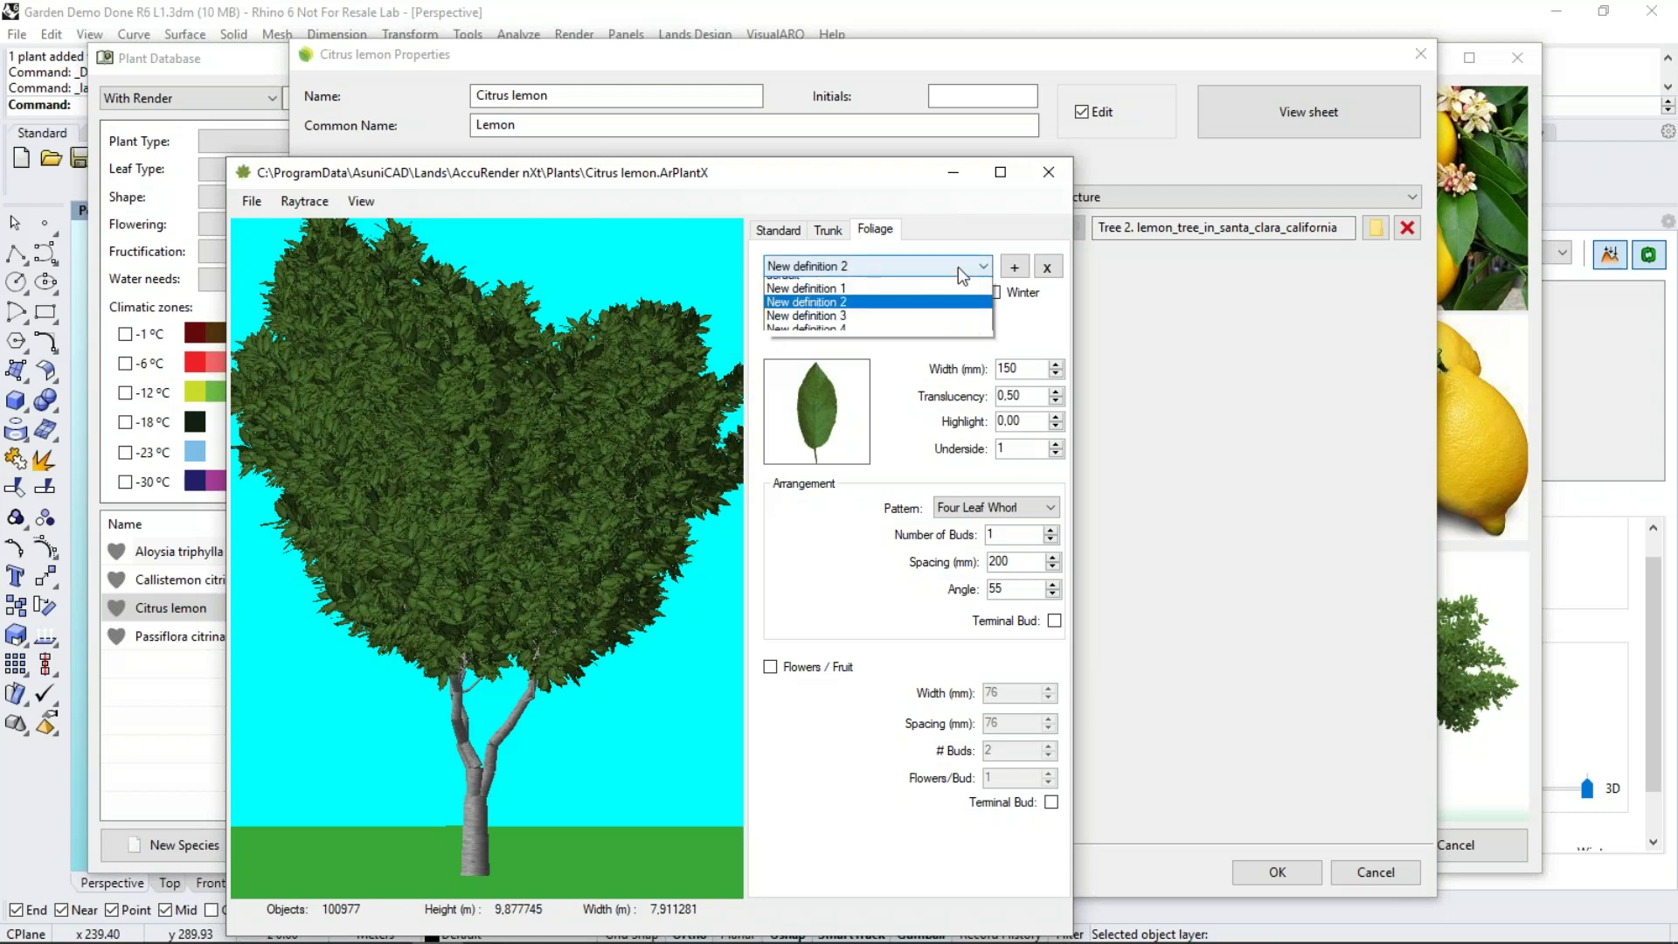
pyautogui.click(883, 315)
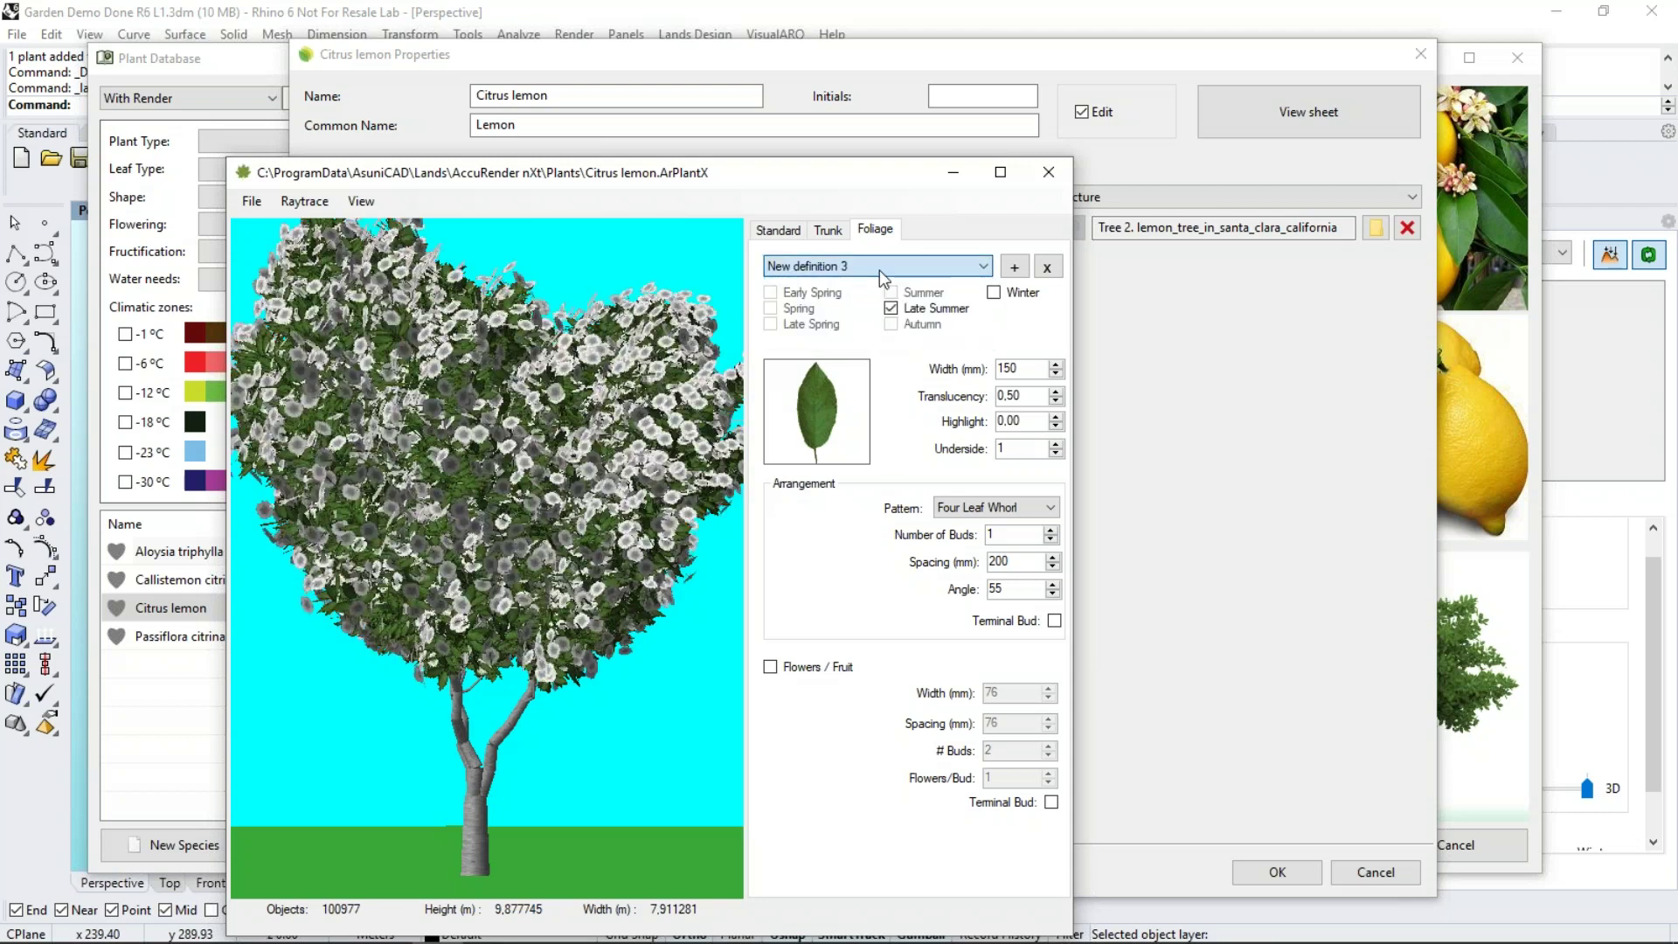
pyautogui.press('Down')
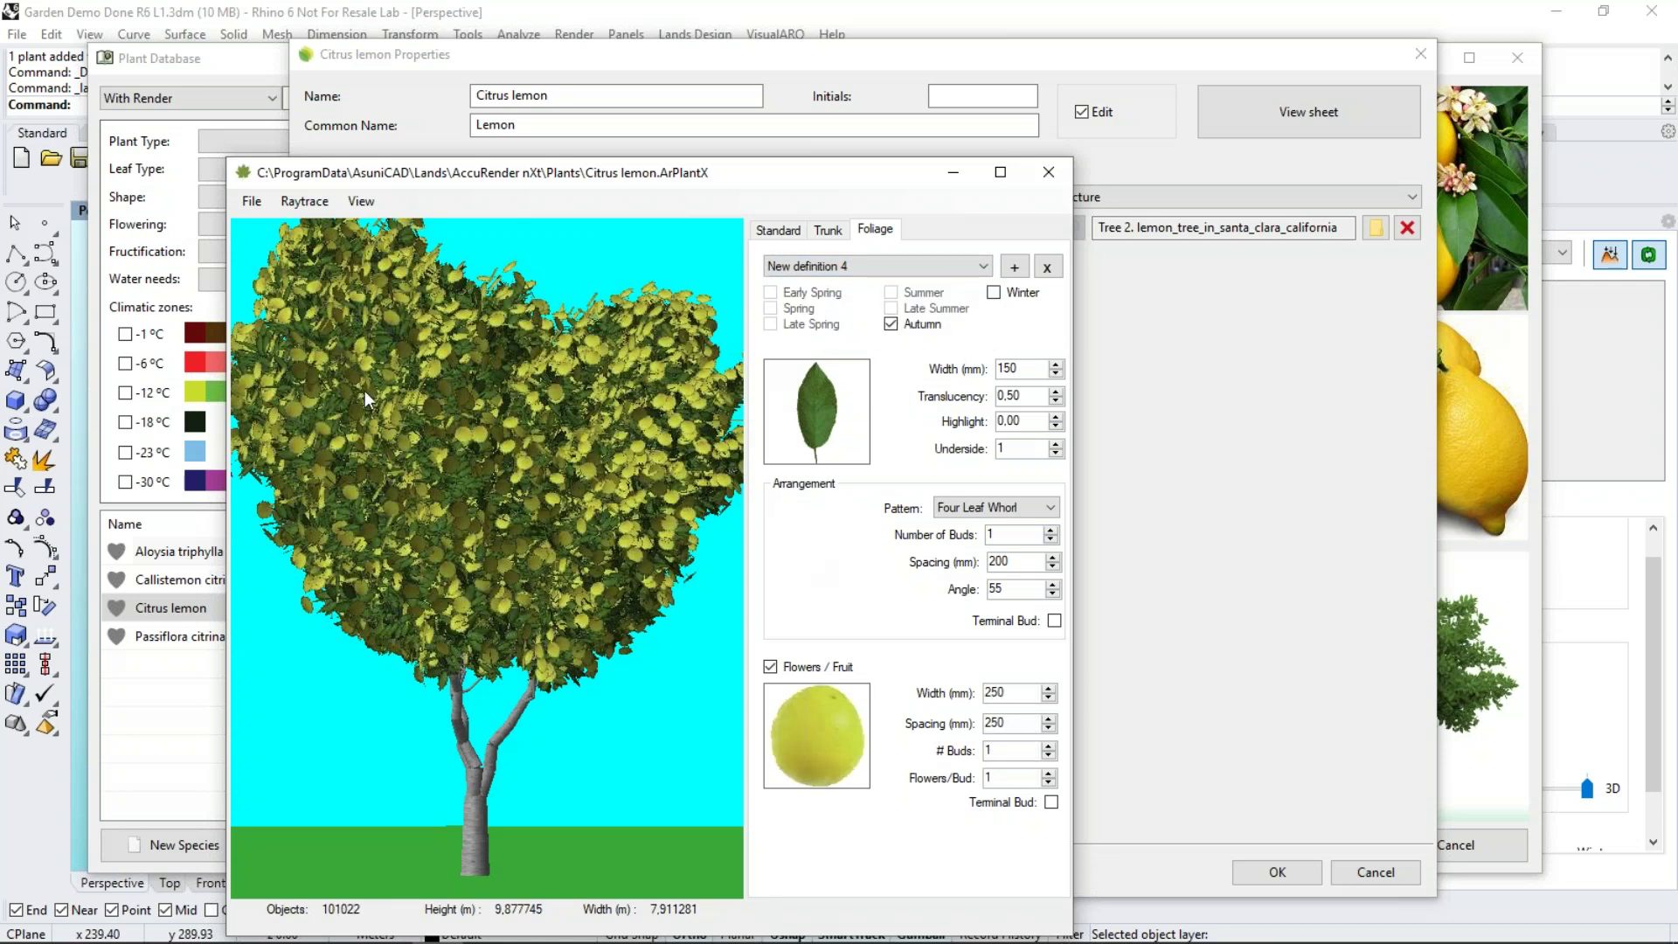
# Add a fifth foliage definition, New definition 5, with Winter unticked
pyautogui.click(1014, 267)
pyautogui.click(995, 294)
pyautogui.click(251, 203)
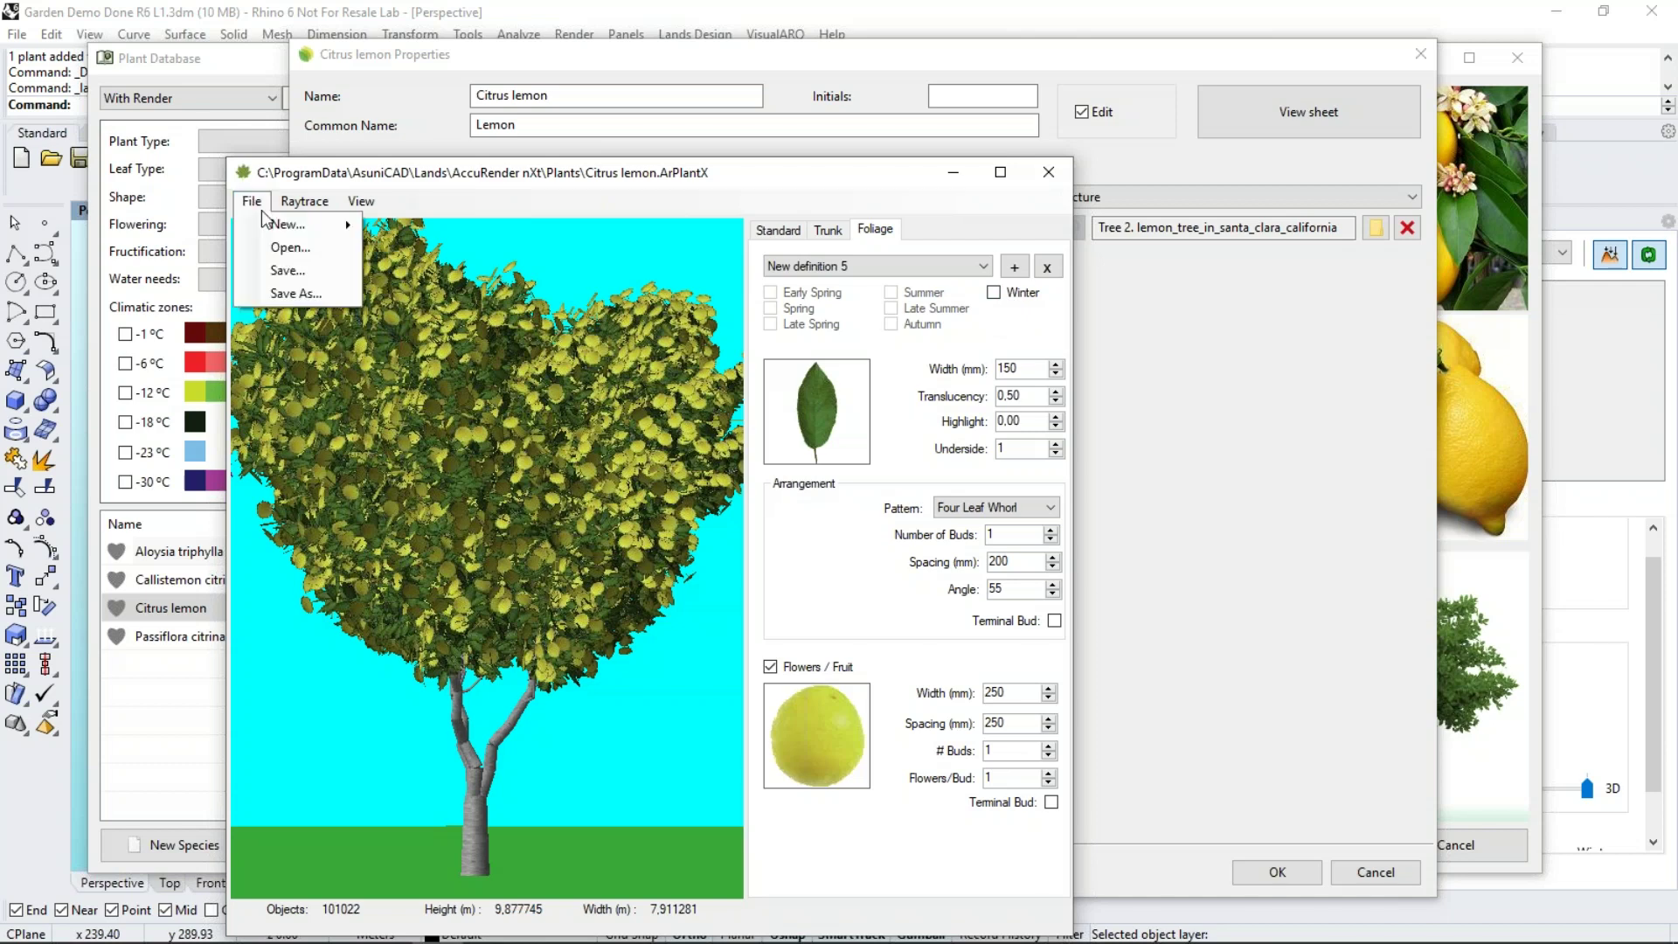
# Start a new Conifer plant without saving, adjust its spacing, then close the editor without saving
pyautogui.moveTo(271, 223)
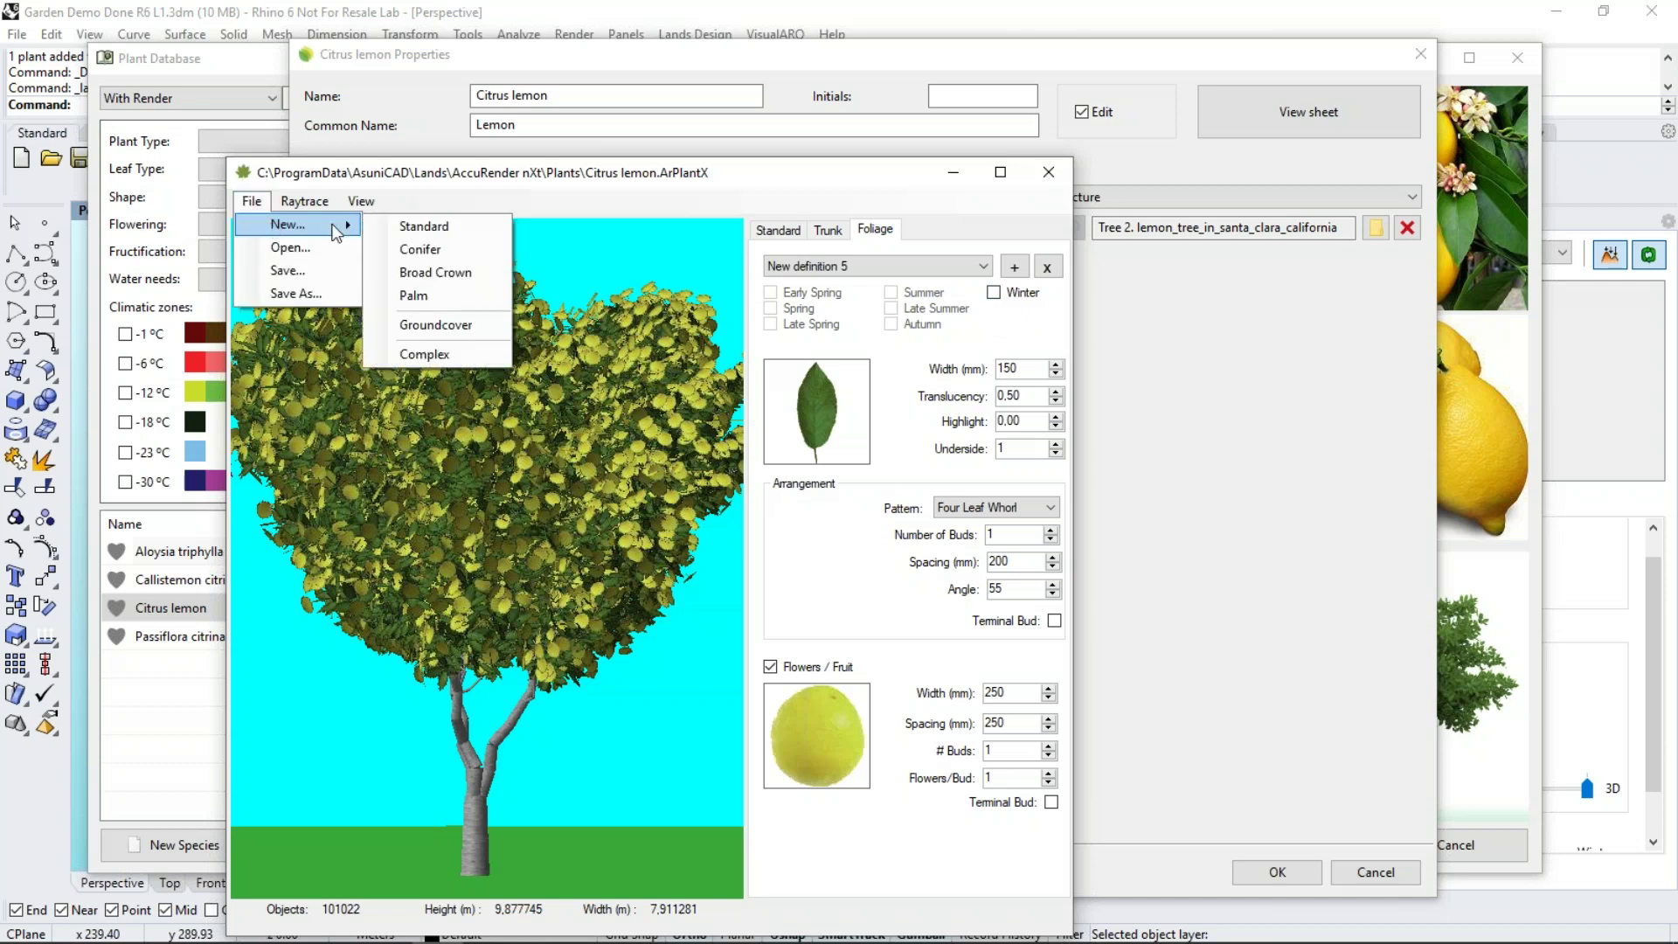
pyautogui.click(427, 252)
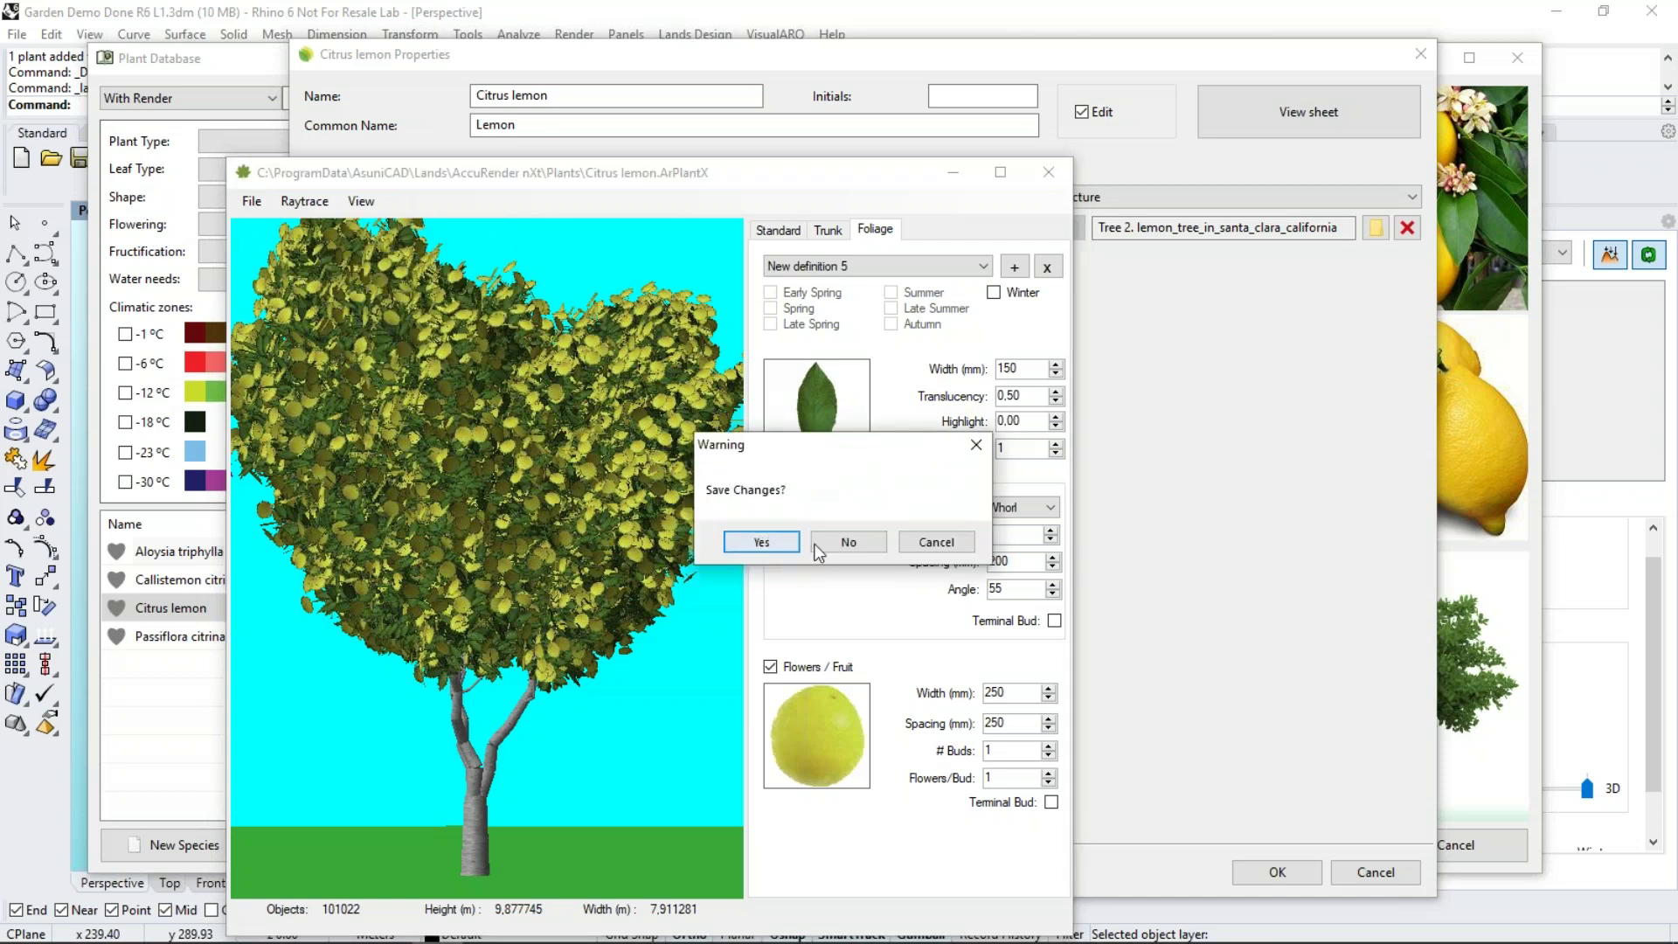
pyautogui.click(843, 543)
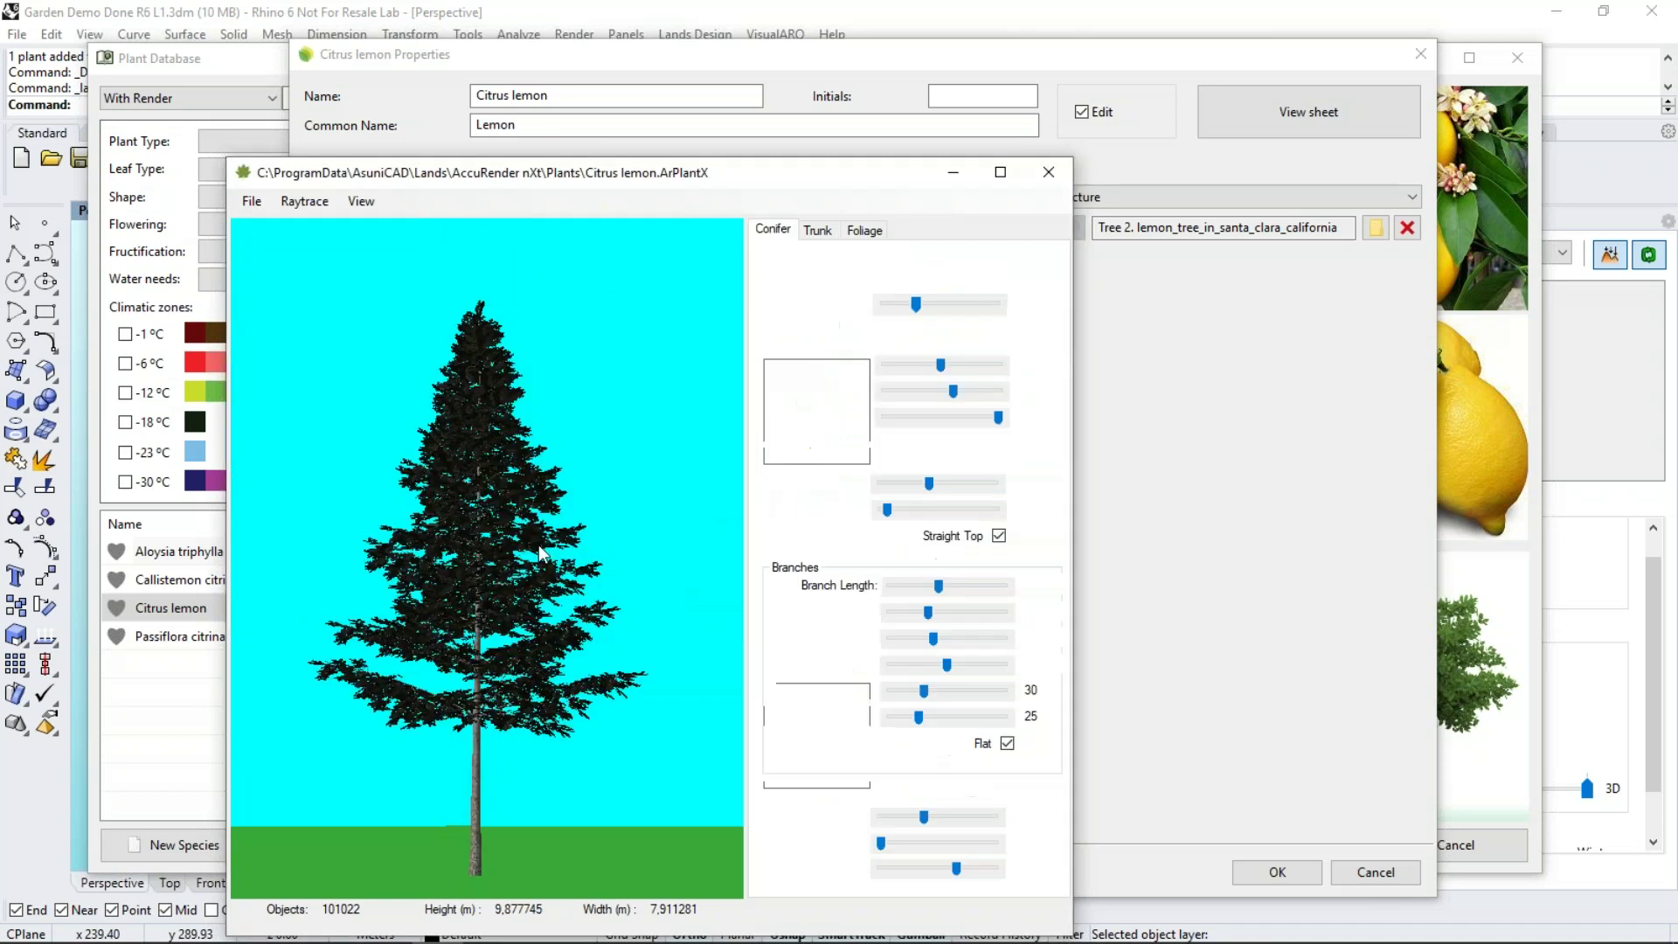
pyautogui.moveTo(939, 610)
pyautogui.mouseDown()
pyautogui.moveTo(965, 611)
pyautogui.moveTo(921, 612)
pyautogui.mouseUp()
pyautogui.moveTo(947, 664); pyautogui.dragTo(918, 701)
pyautogui.click(1049, 172)
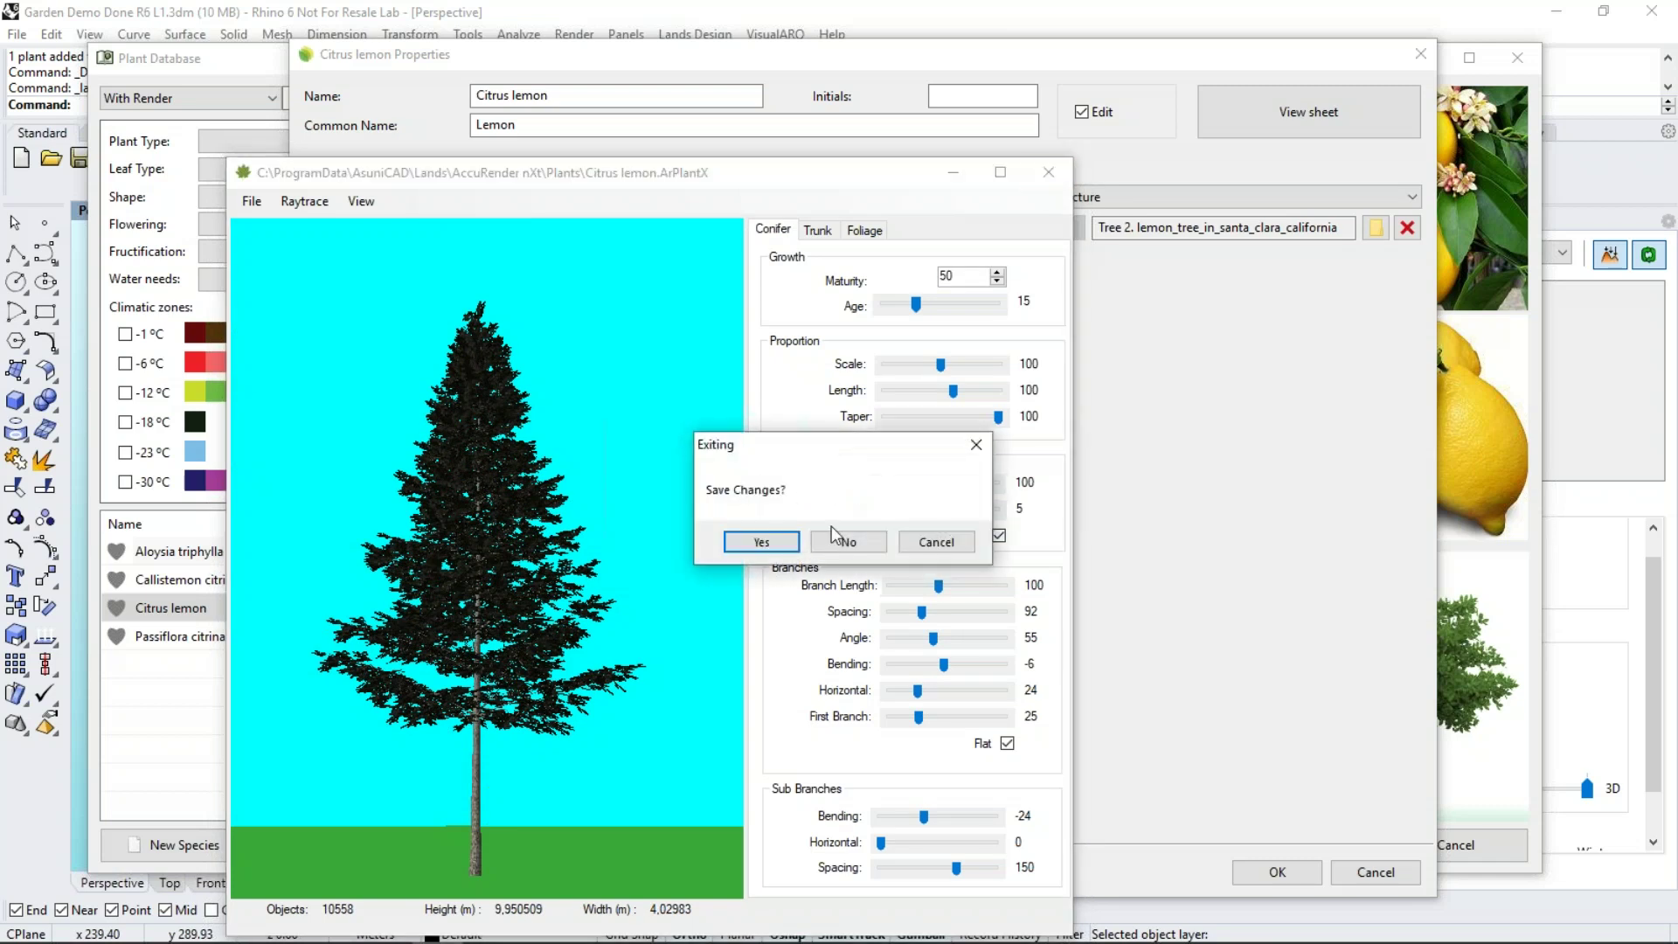
pyautogui.click(845, 543)
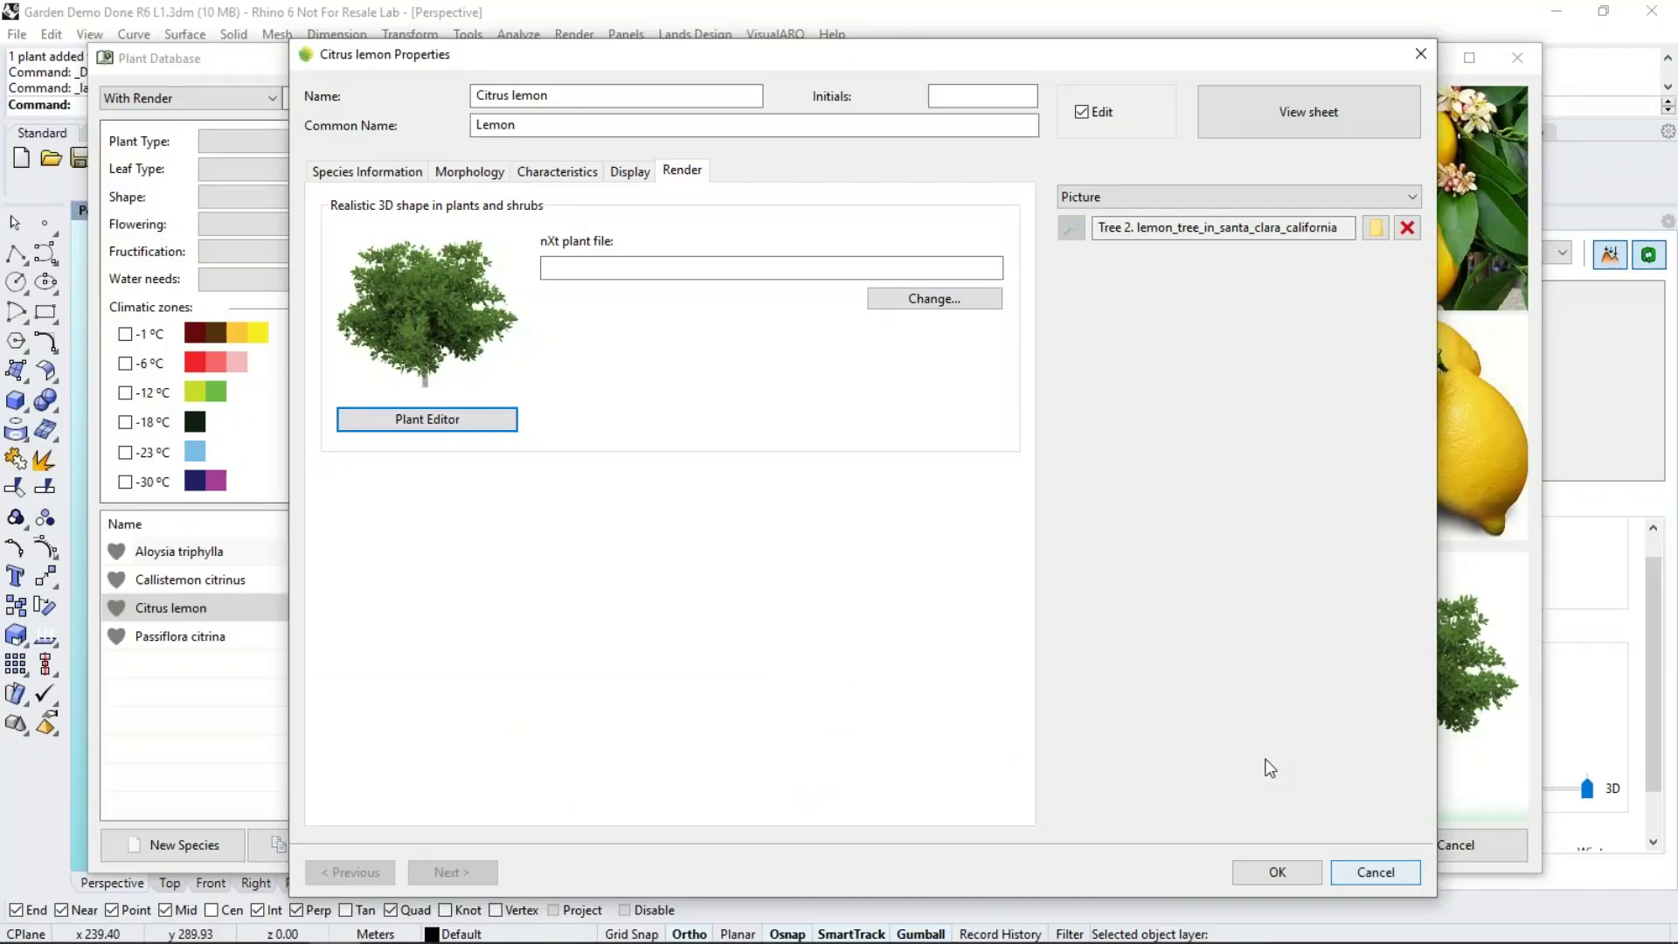
# Select Citrus lemon for insertion and lower its age to a 2.60 crown diameter and 2.16 height
pyautogui.click(1367, 869)
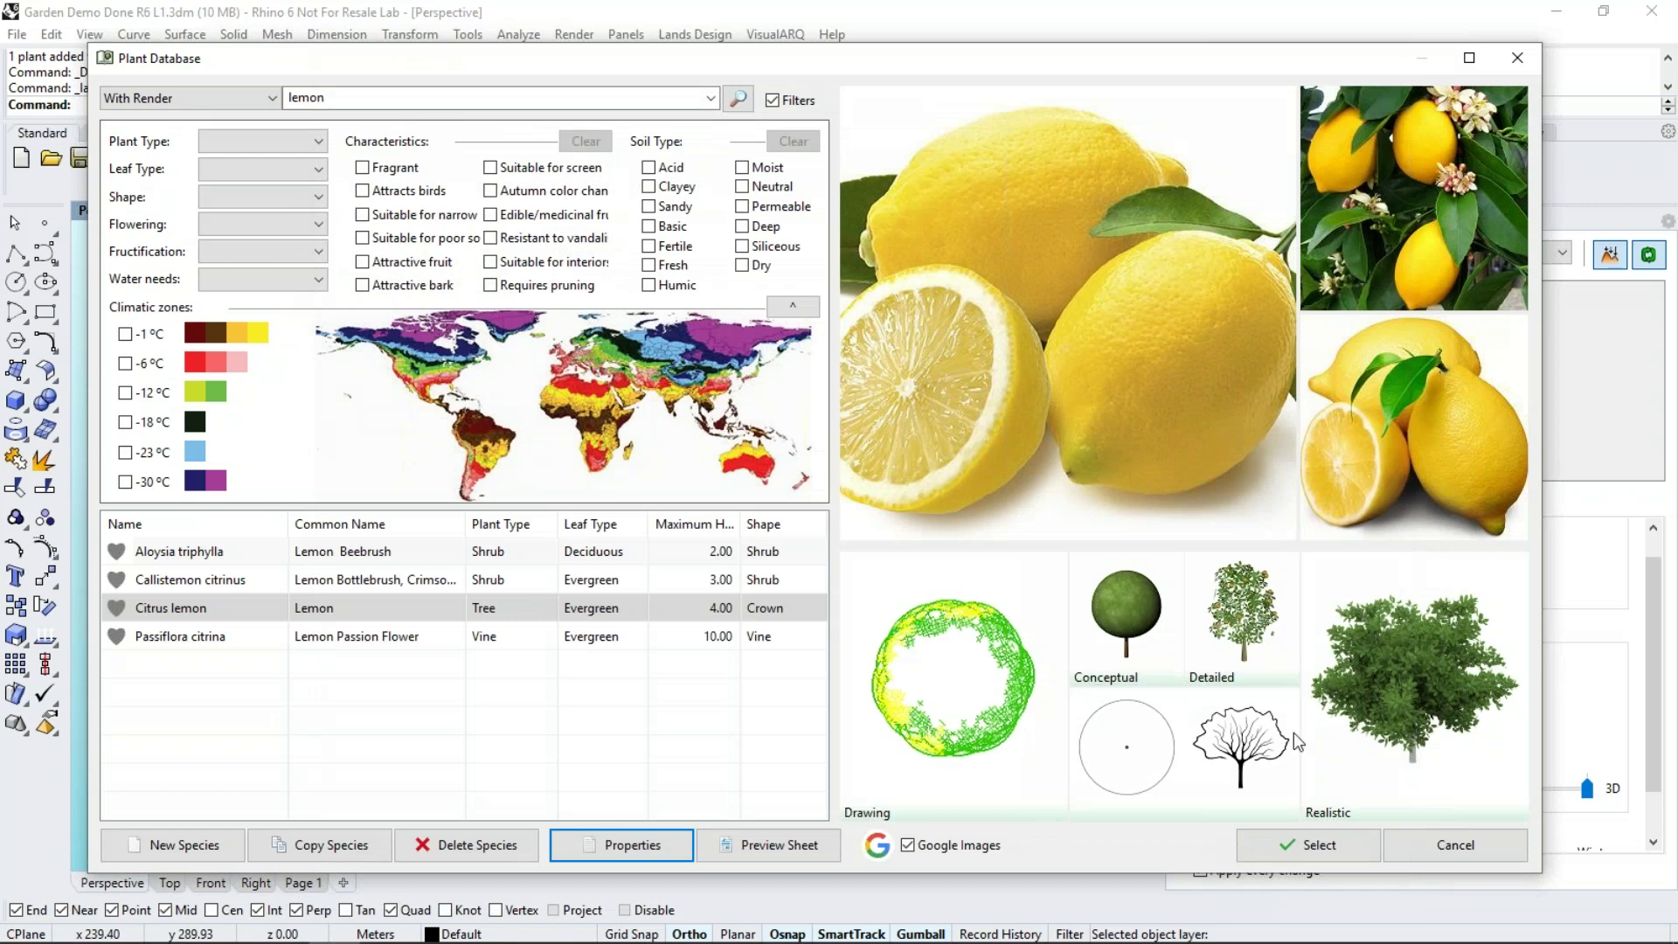
pyautogui.click(1286, 860)
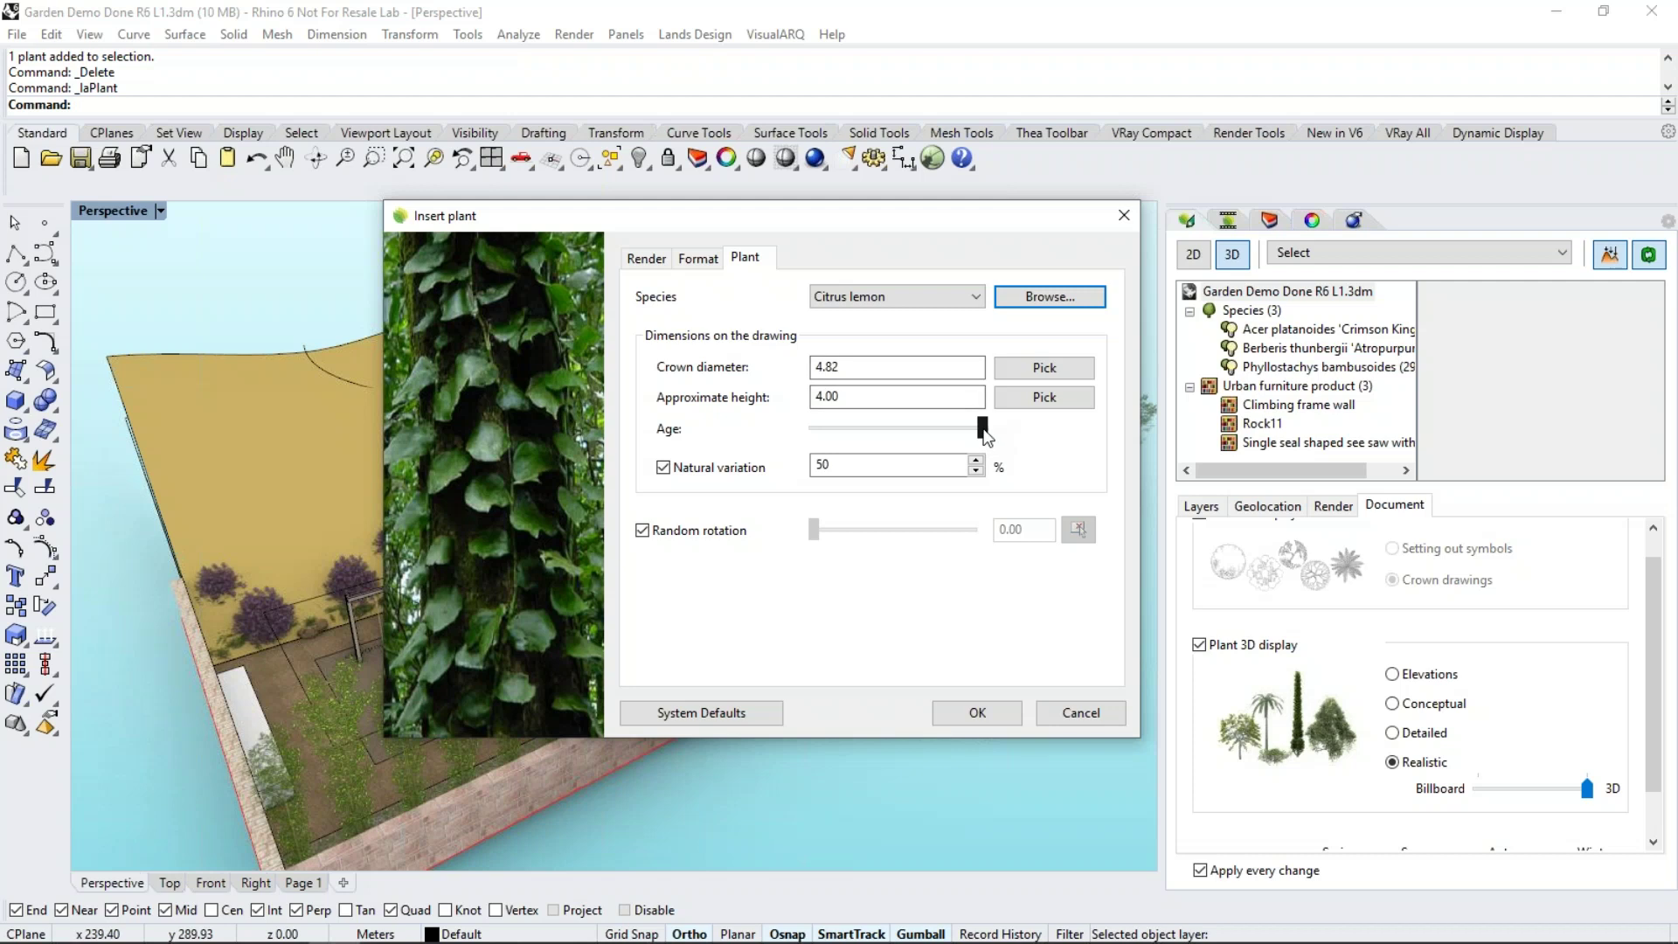
pyautogui.moveTo(985, 433); pyautogui.dragTo(903, 429)
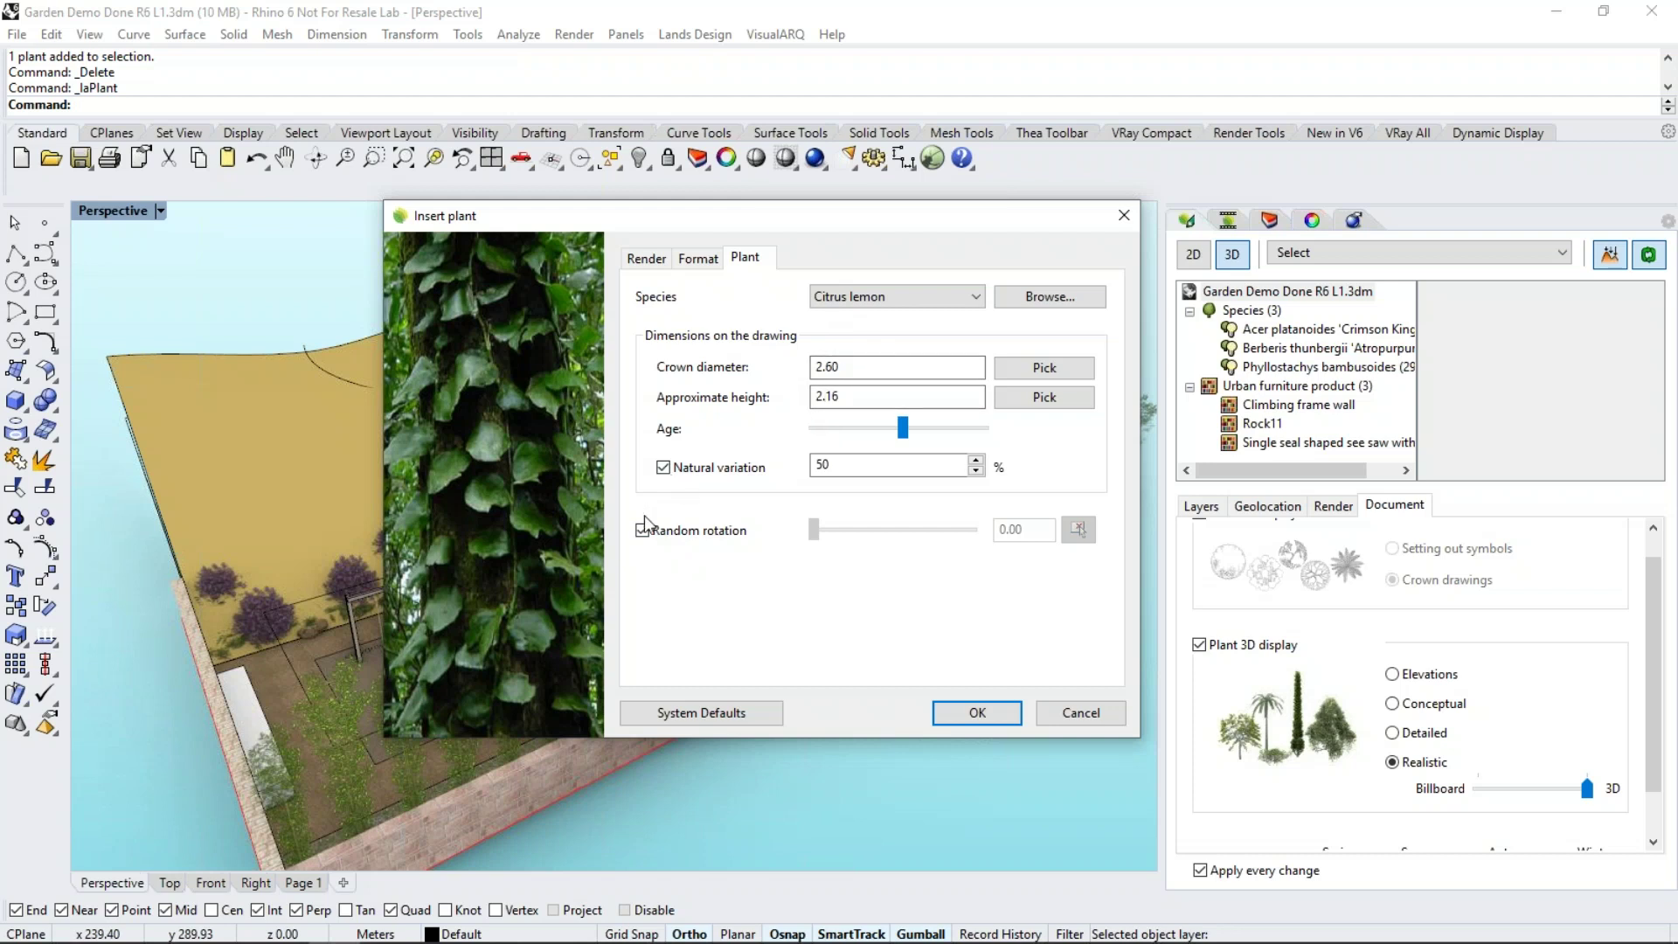
# Place the Citrus lemon tree on the gravel circle beside the lawn, then select it
pyautogui.click(959, 709)
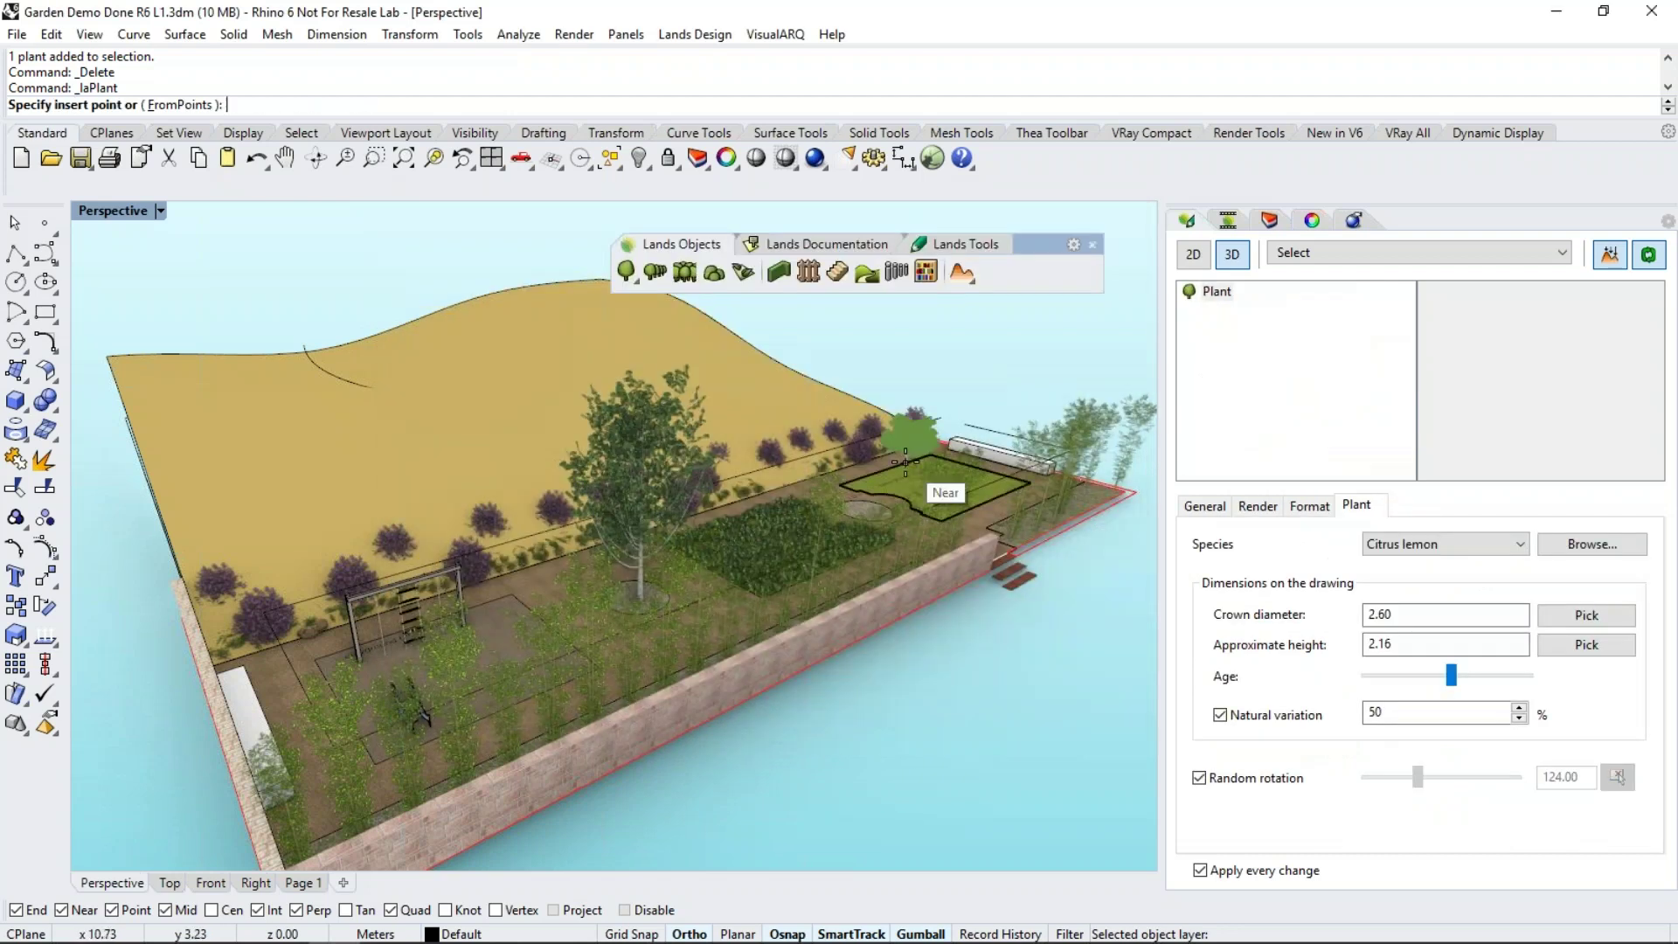
pyautogui.scroll(3, 893, 470)
pyautogui.scroll(2, 893, 470)
pyautogui.click(811, 576)
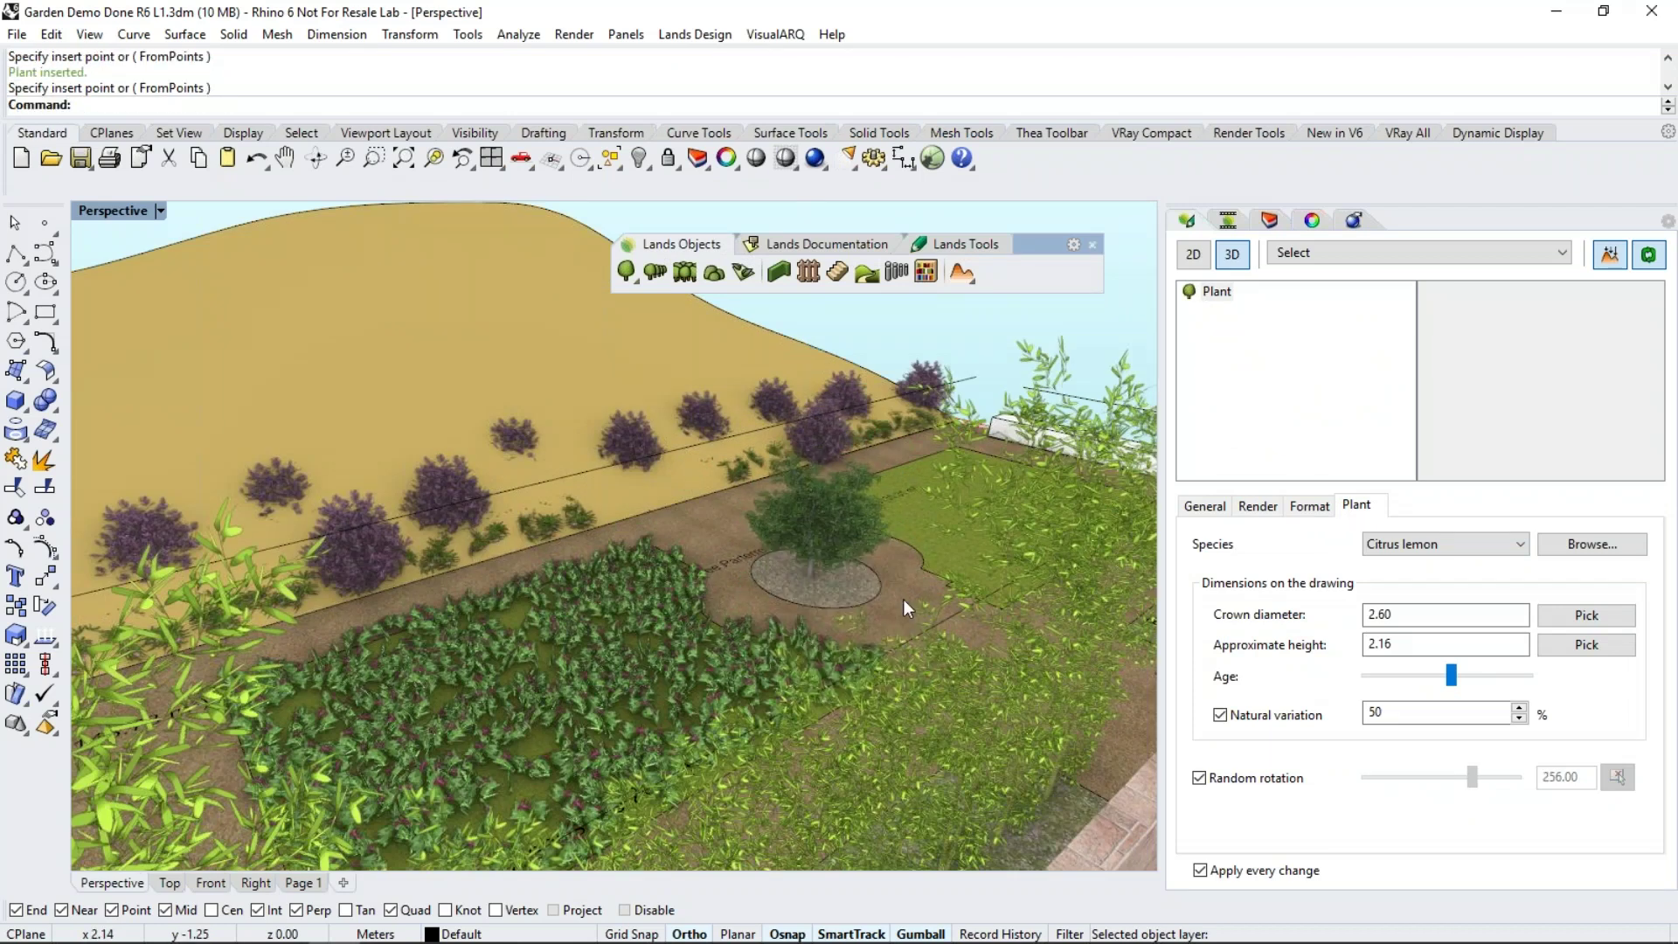
pyautogui.press('Return')
pyautogui.scroll(4, 727, 510)
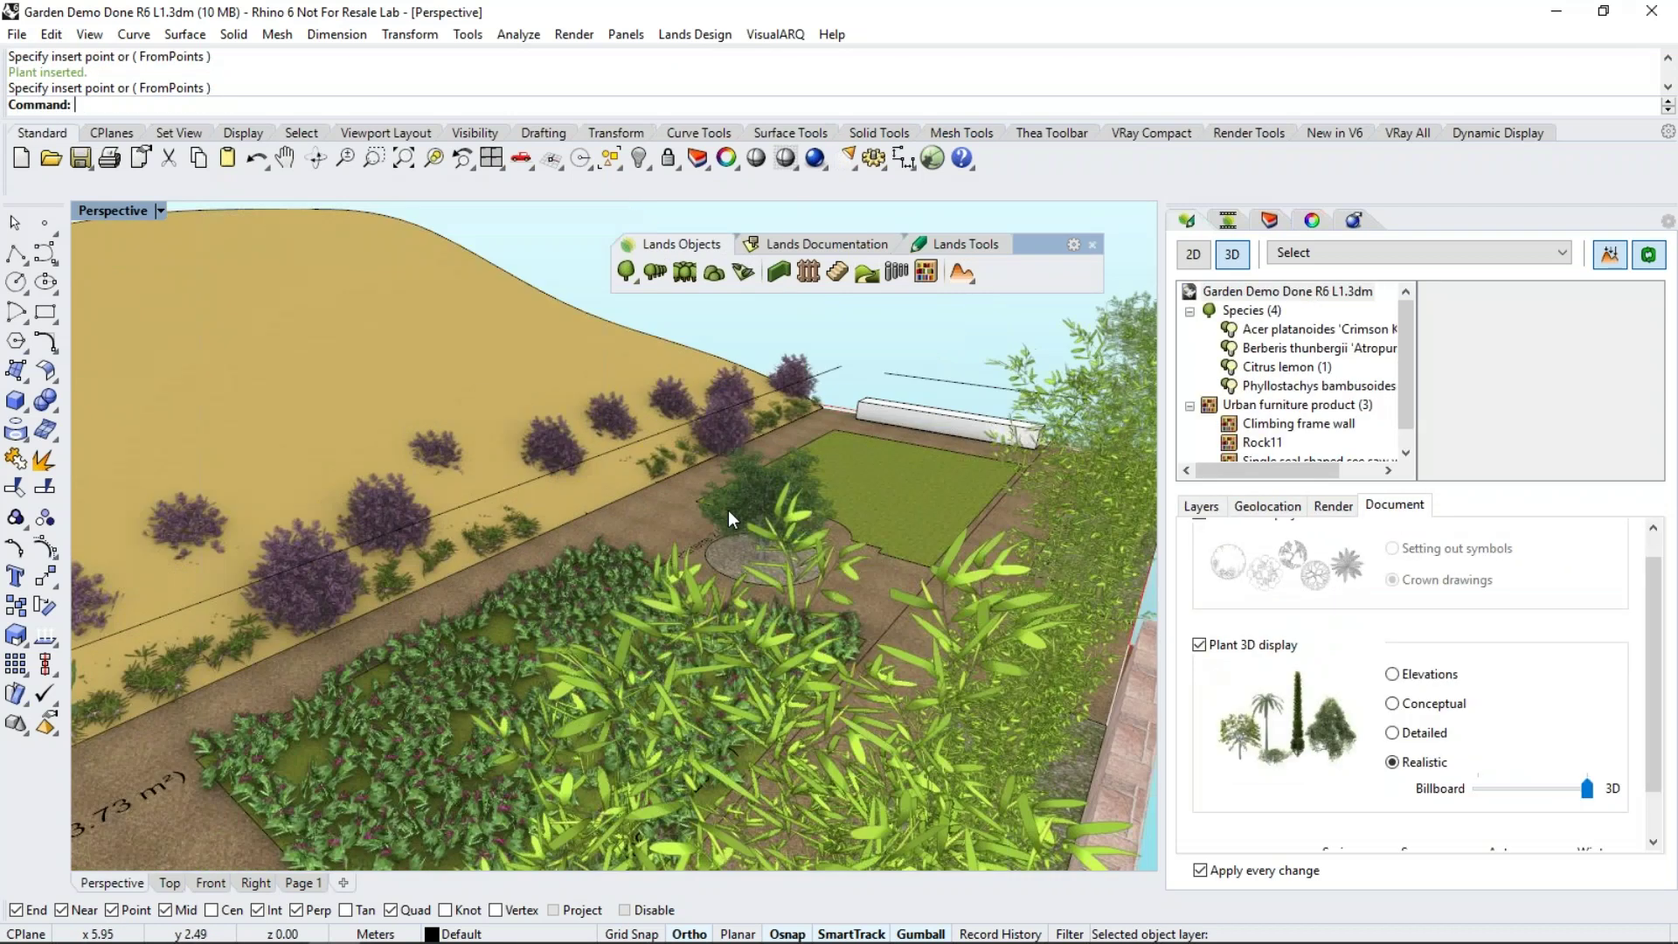
pyautogui.click(743, 496)
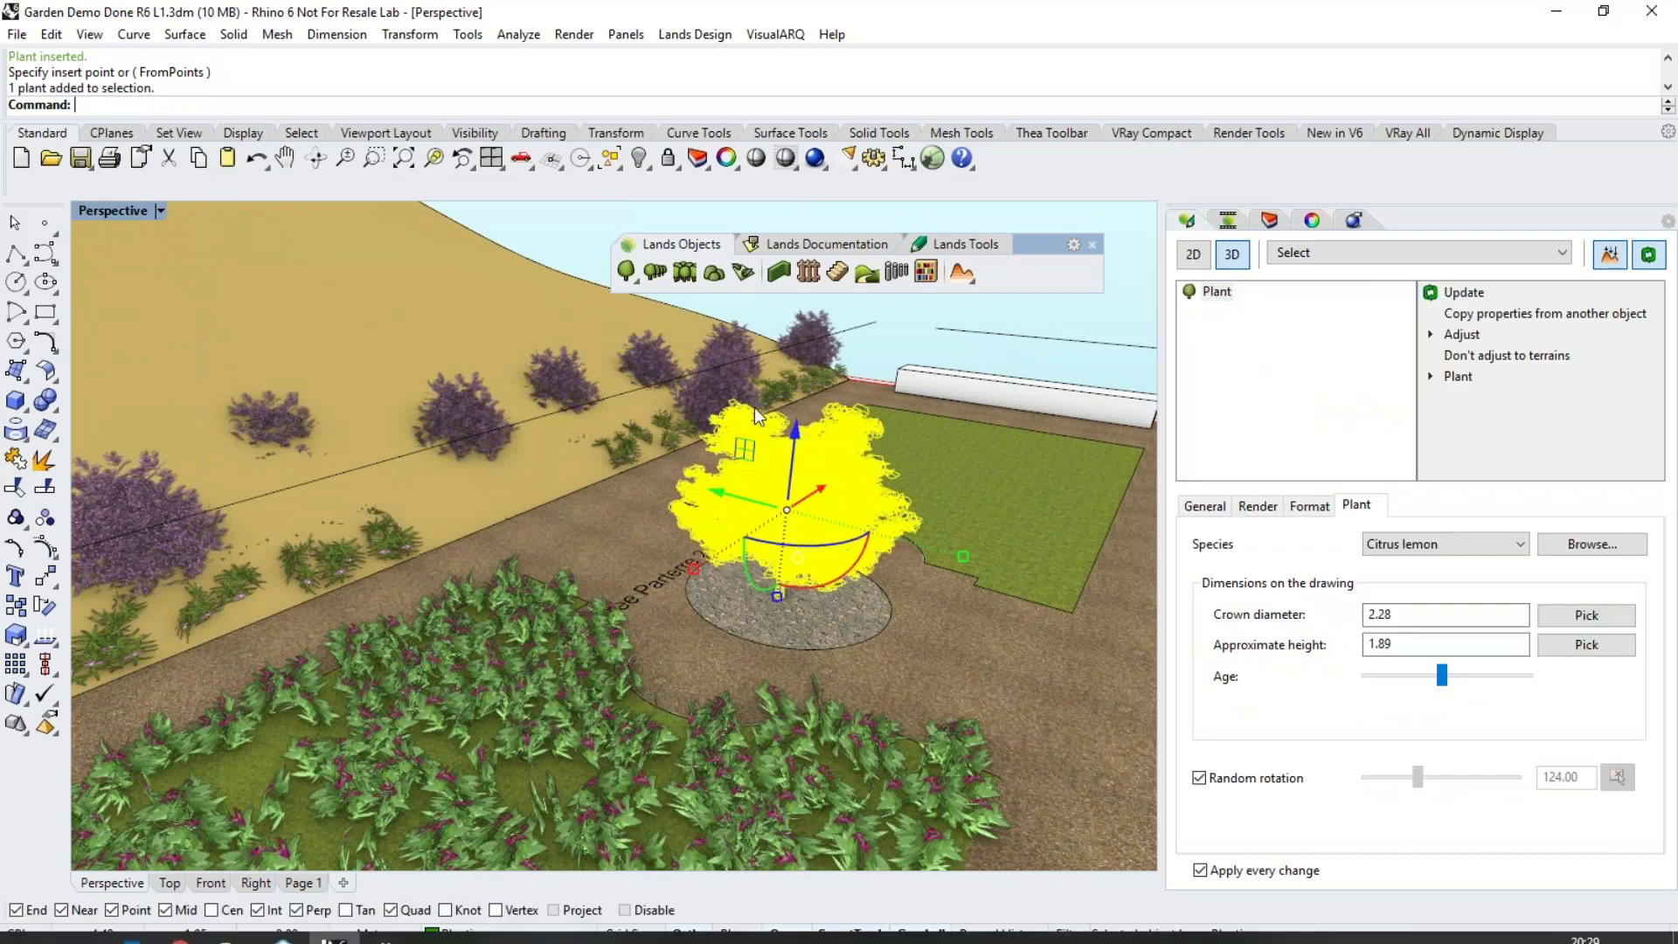
# Switch the plant's species to Berberis, then change it back to Citrus lemon
pyautogui.moveTo(1442, 676); pyautogui.dragTo(1508, 678)
pyautogui.click(1433, 543)
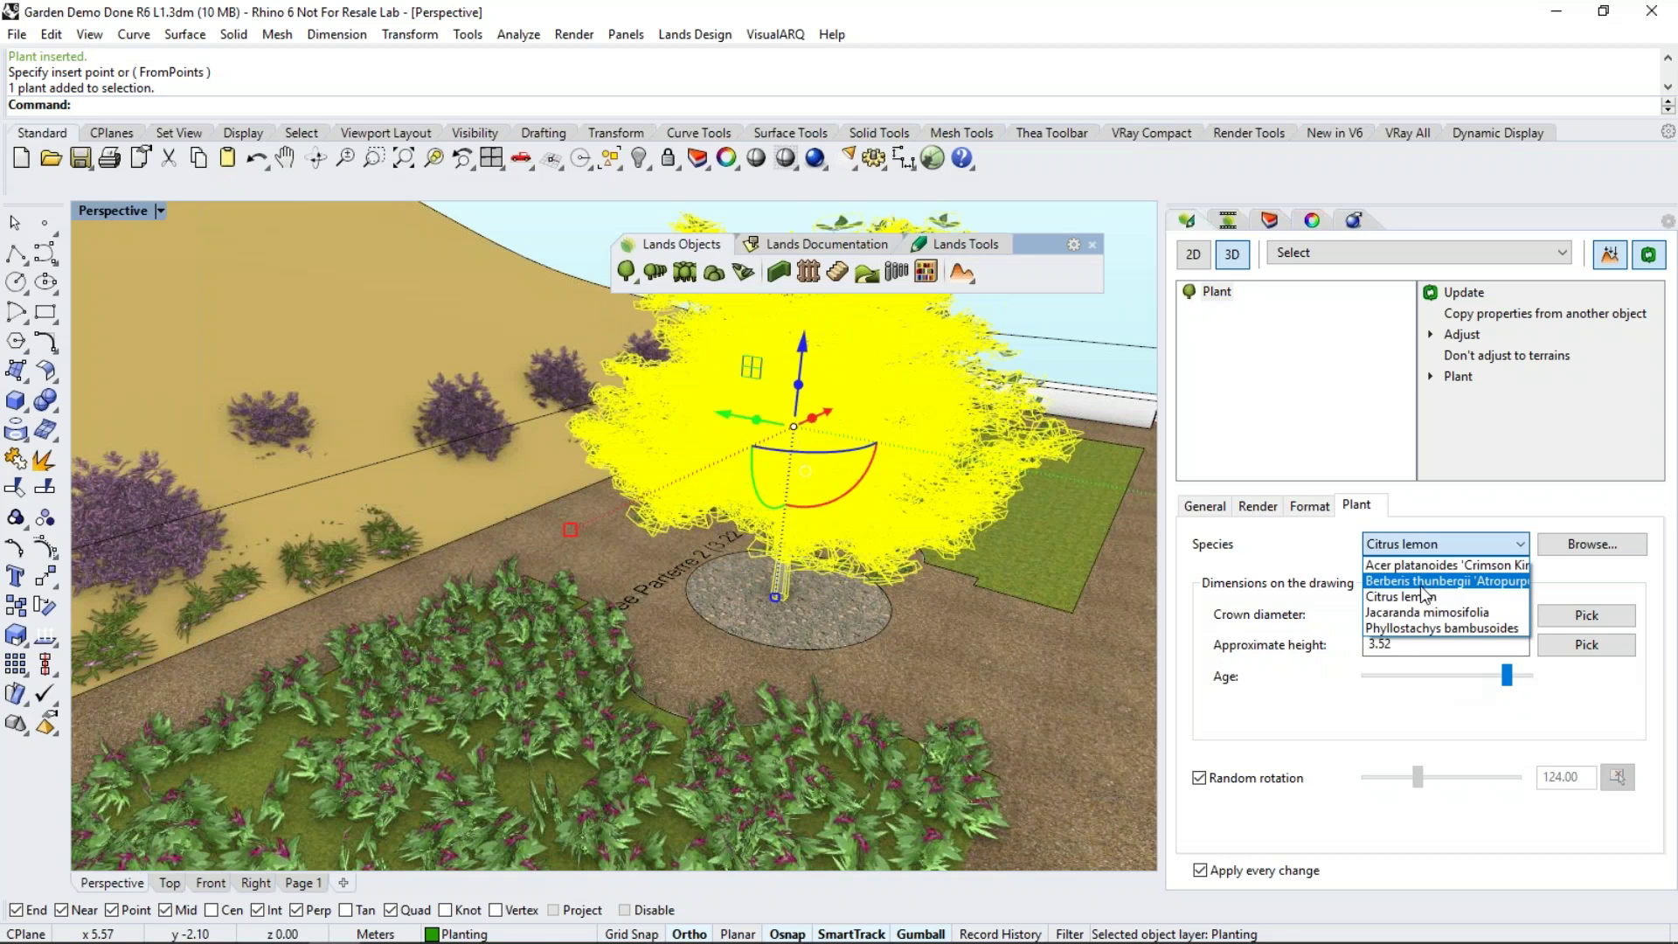
pyautogui.click(1420, 582)
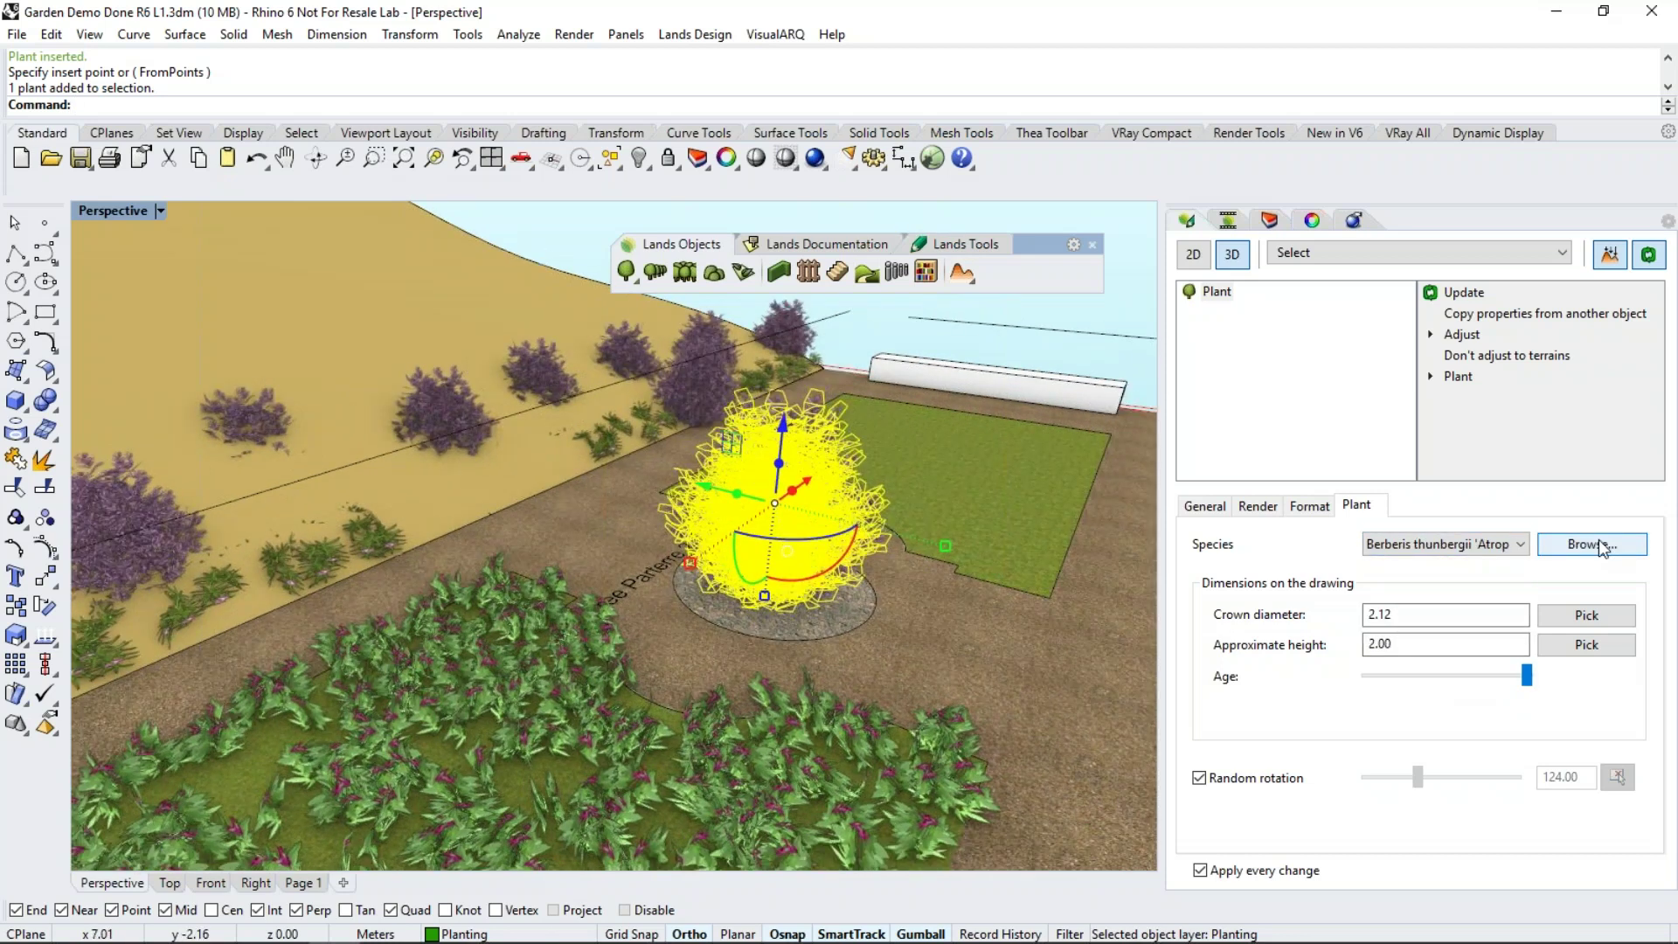
pyautogui.click(1519, 544)
pyautogui.click(1401, 598)
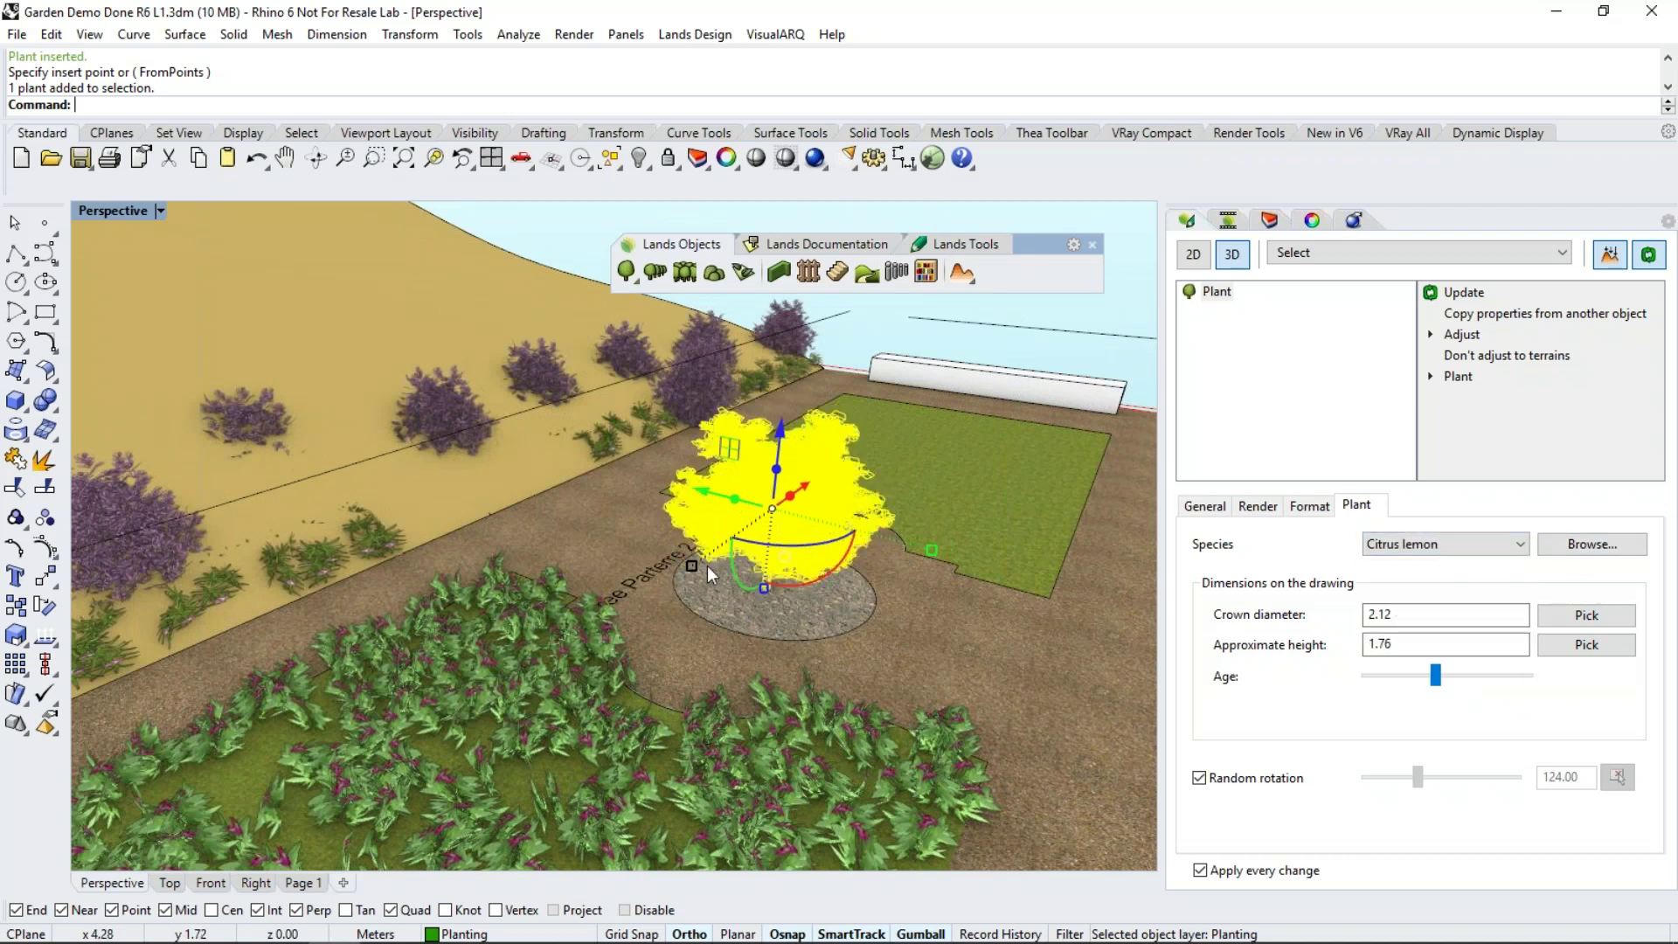
# Increase the lemon tree's age to a 3.67 m crown and 3.04 m height, then deselect it
pyautogui.moveTo(1435, 675); pyautogui.dragTo(1488, 675)
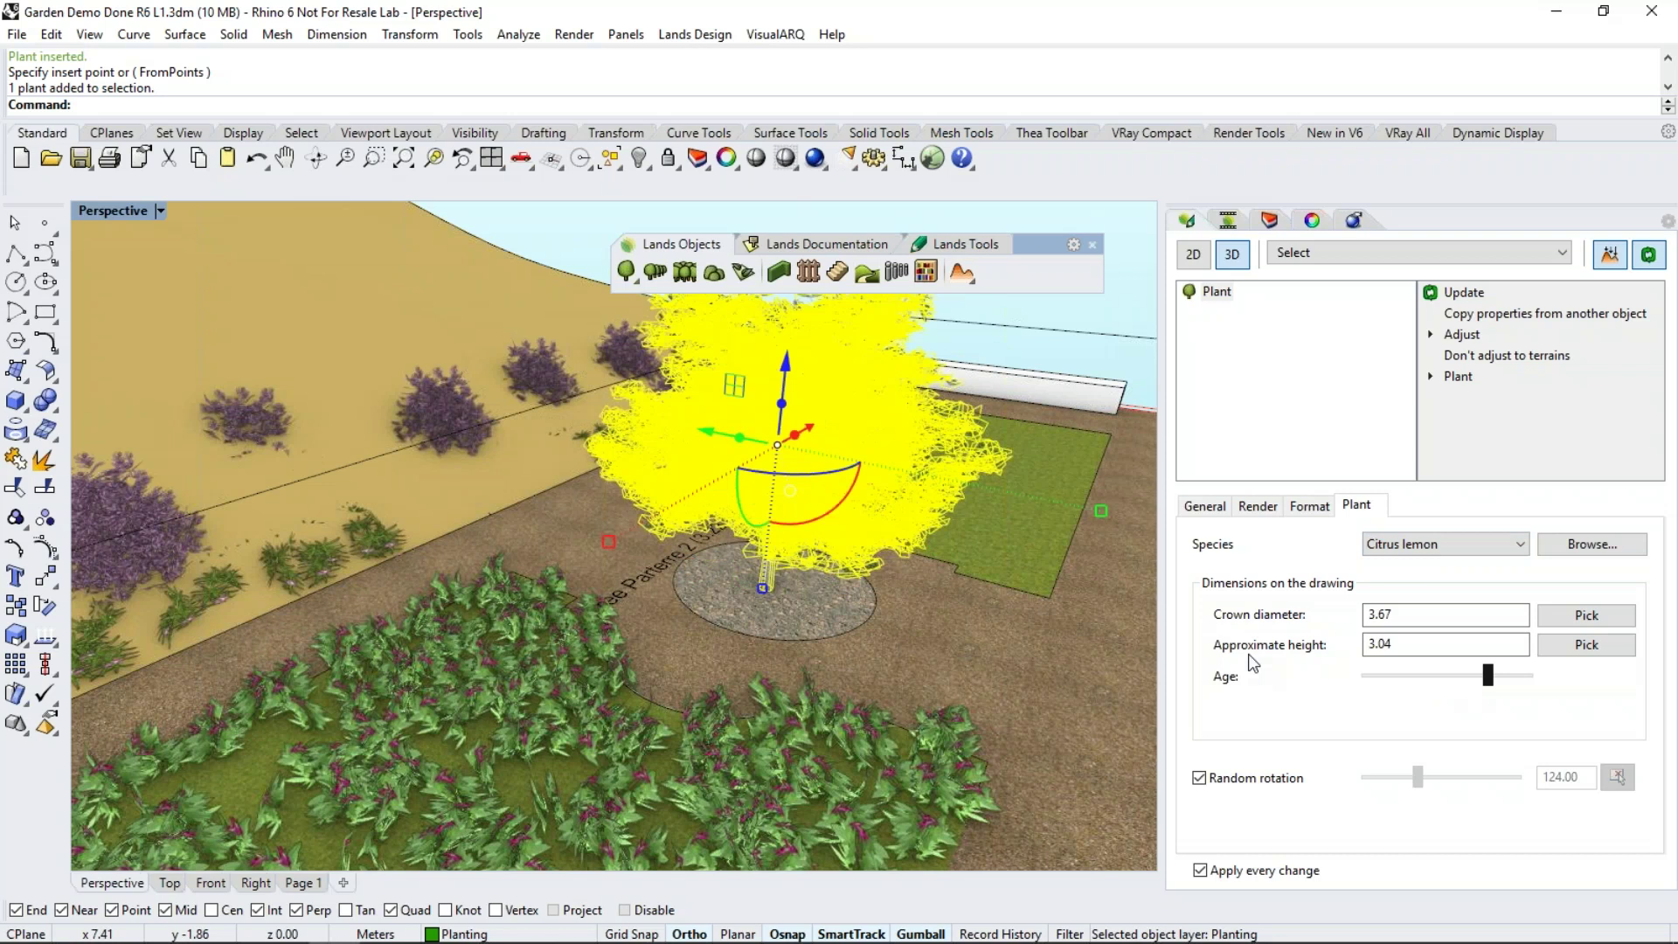
pyautogui.moveTo(429, 590); pyautogui.dragTo(502, 332, button='right')
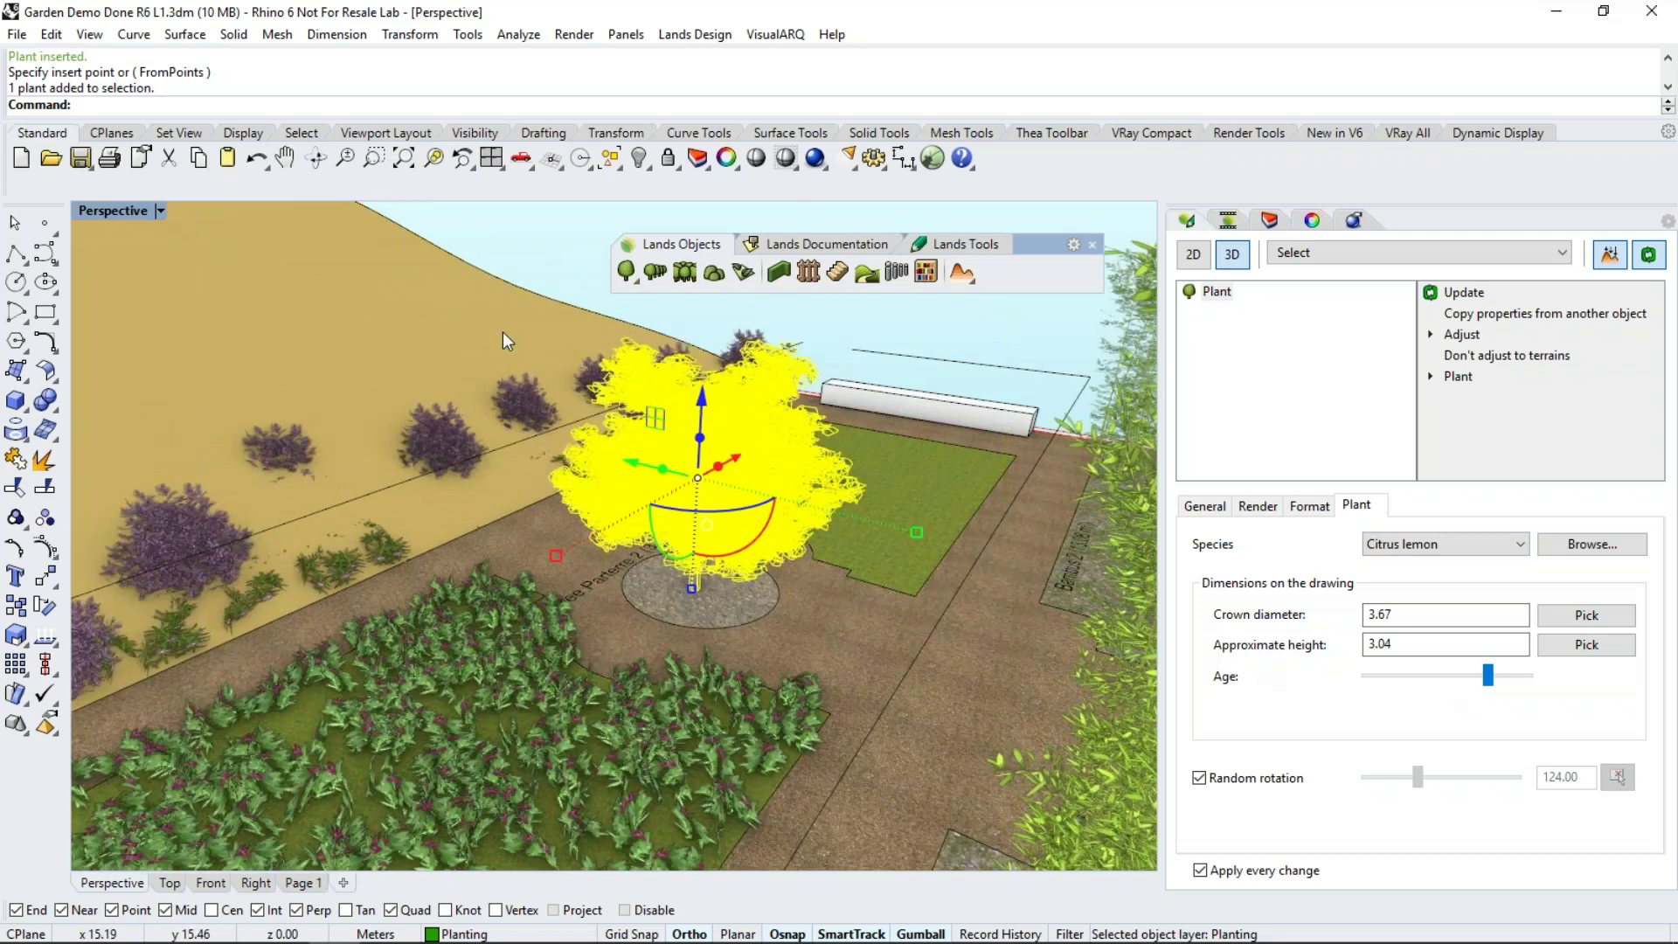
pyautogui.press('Escape')
pyautogui.scroll(-5, 785, 416)
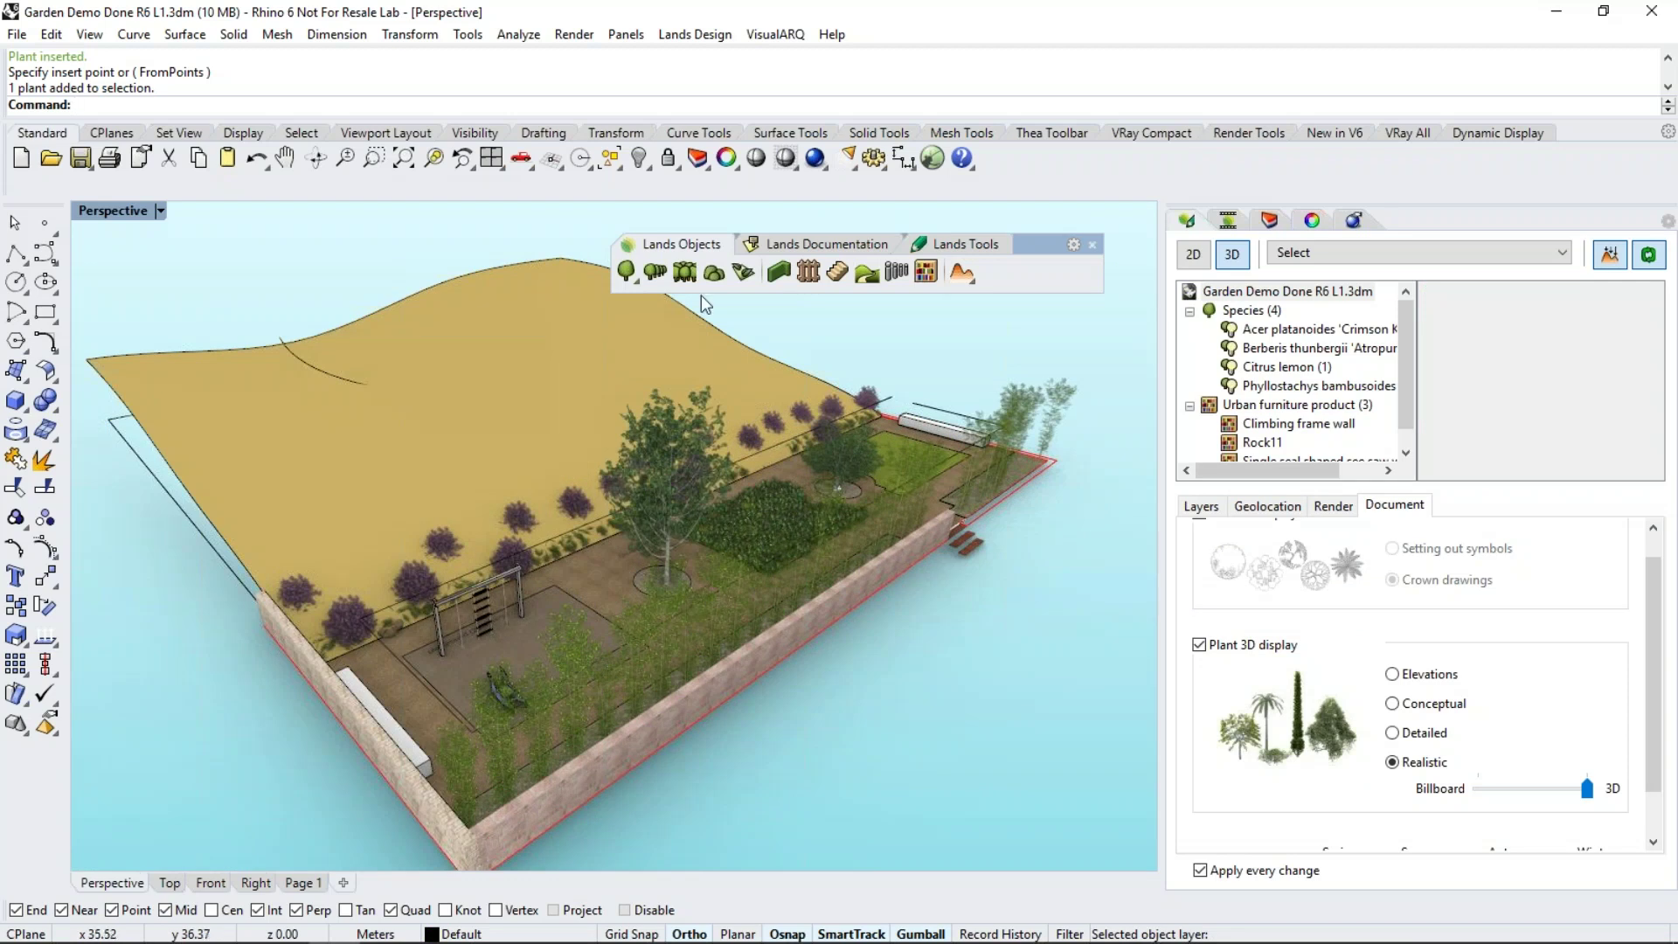
# Open the terrain tools flyout on the Lands Tools toolbar
pyautogui.click(974, 281)
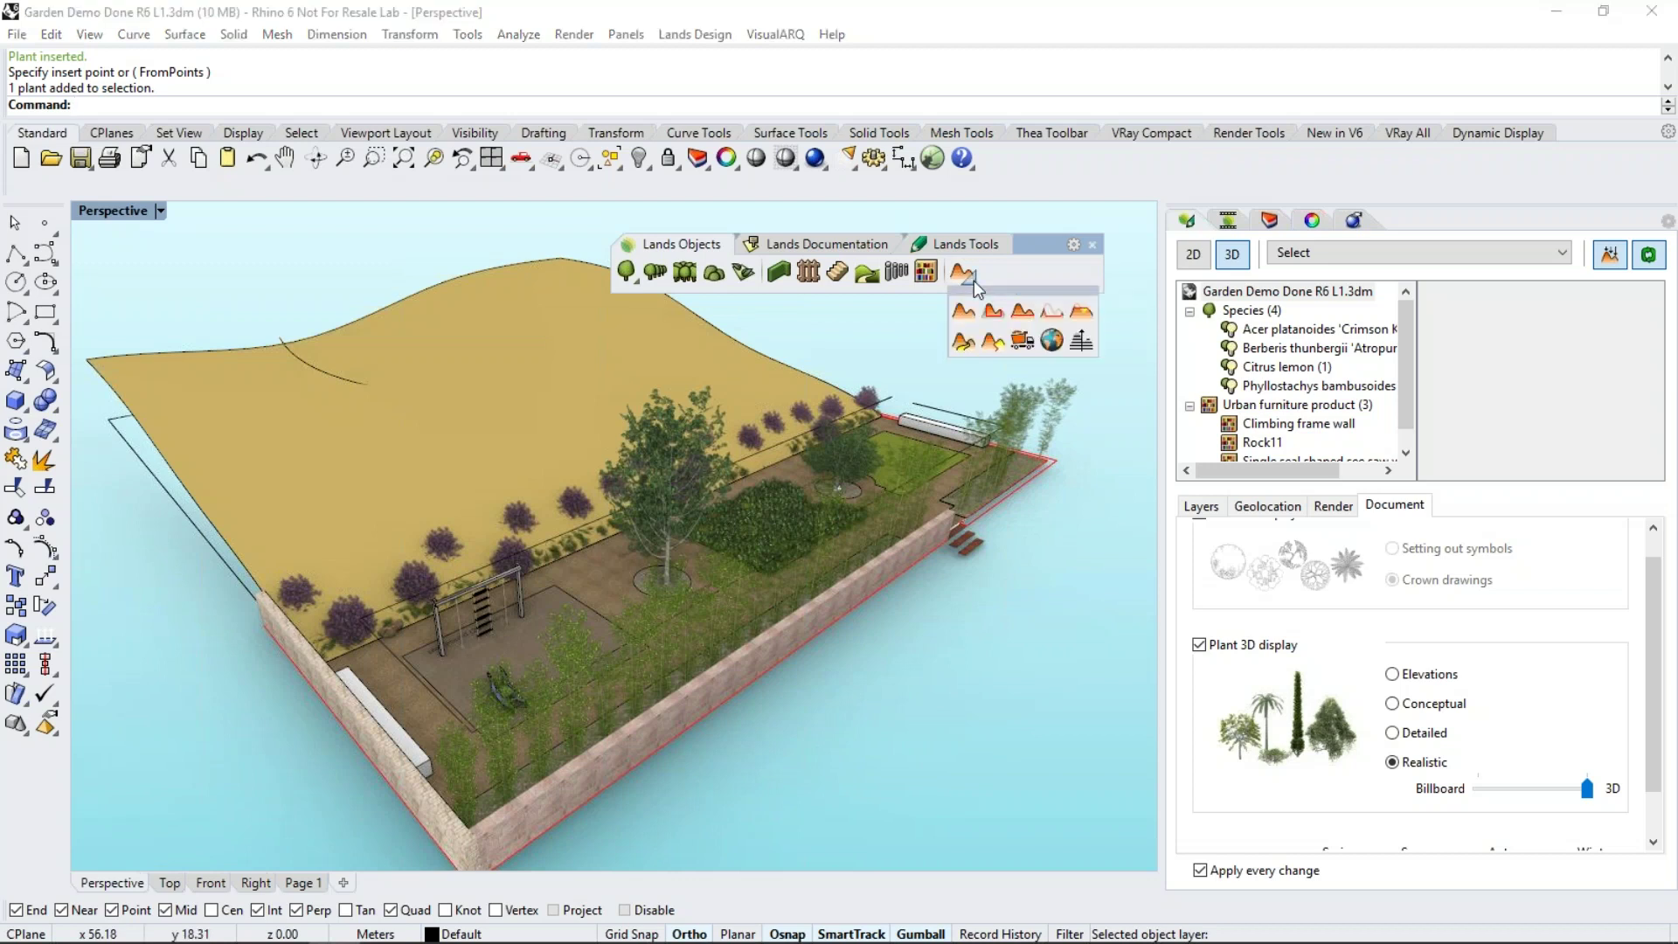
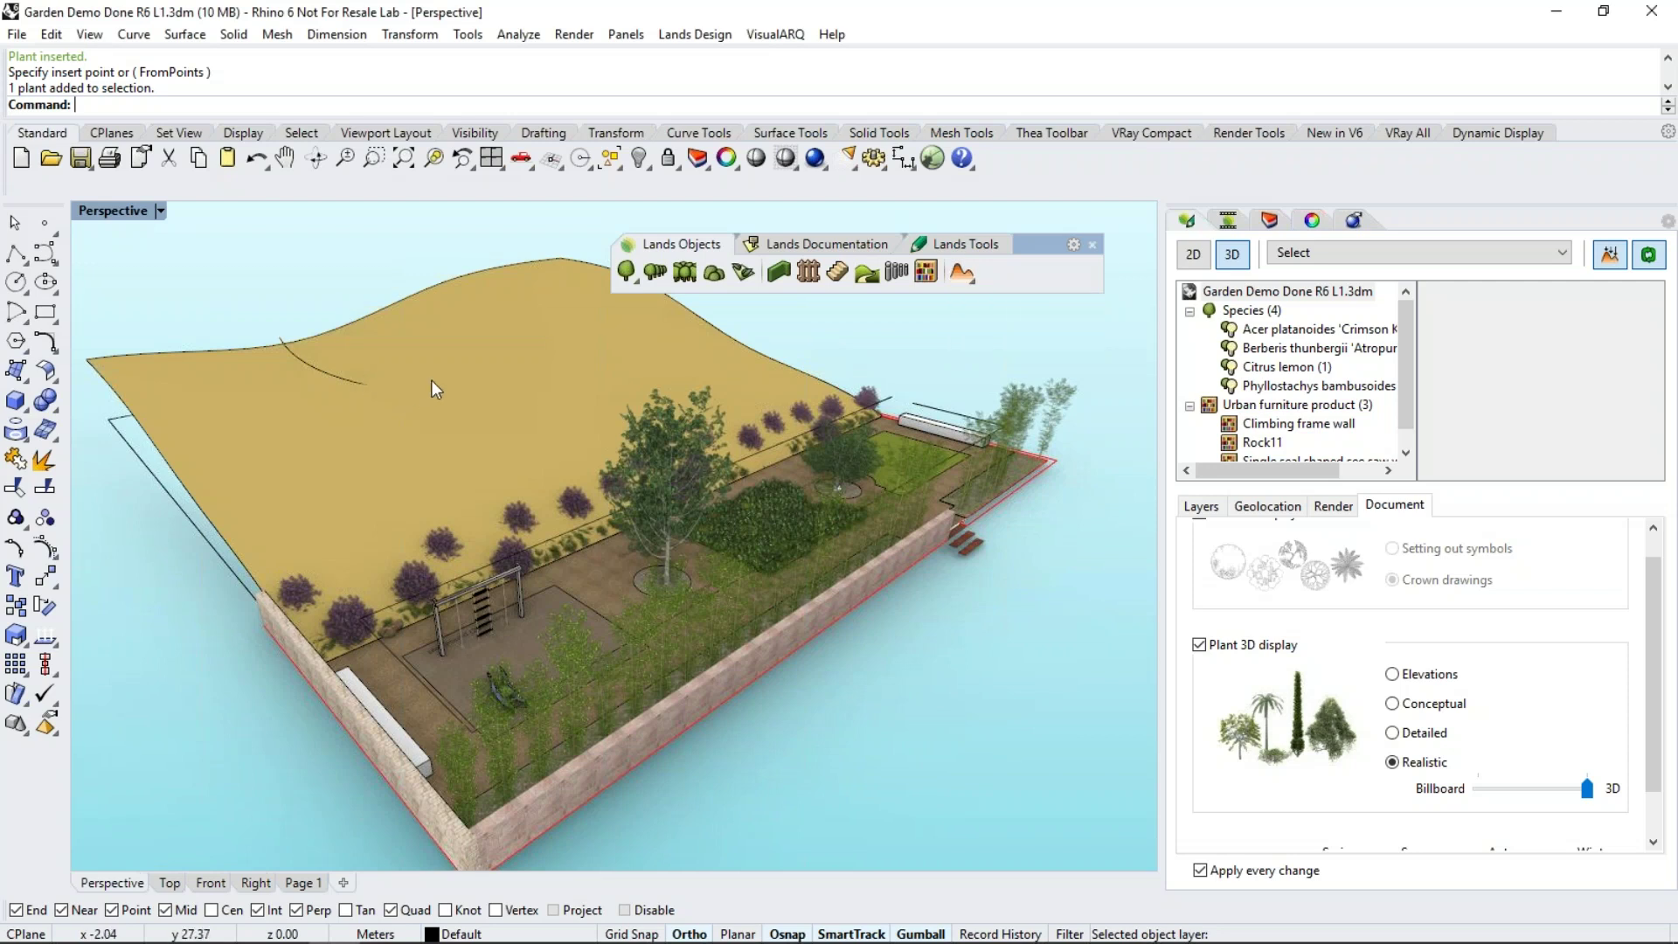
# Turn on the hill surface's control points and drag the hilltop points up with the gumball
pyautogui.click(531, 564)
pyautogui.moveTo(691, 652); pyautogui.dragTo(824, 642, button='right')
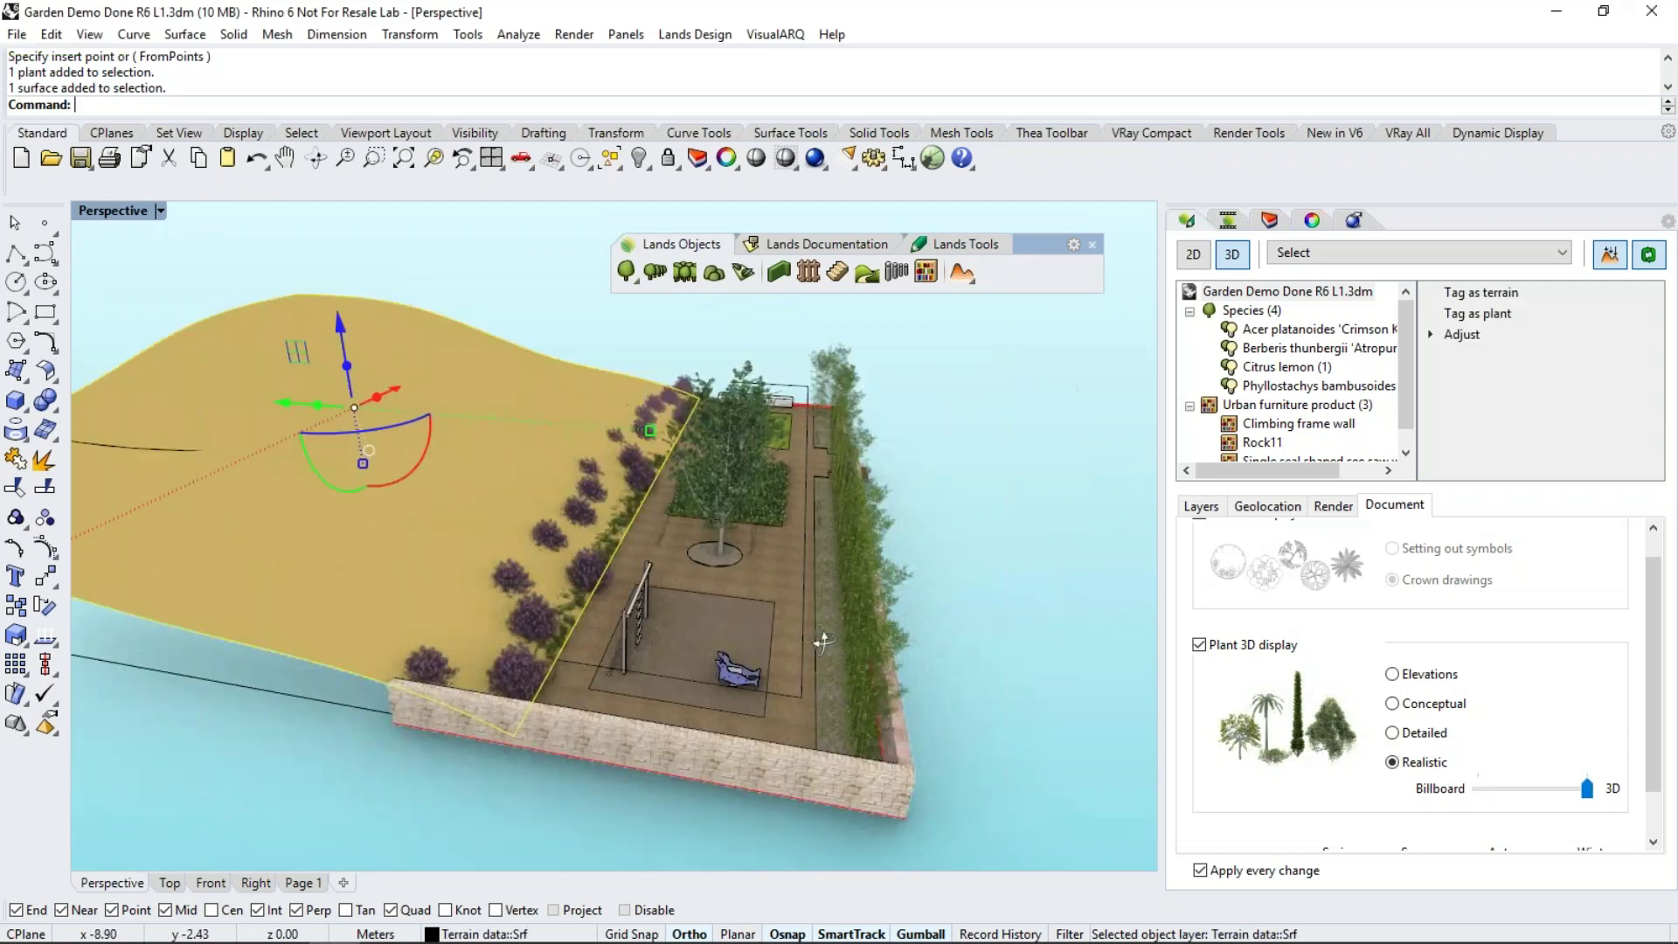
pyautogui.scroll(-5, 823, 642)
pyautogui.click(43, 546)
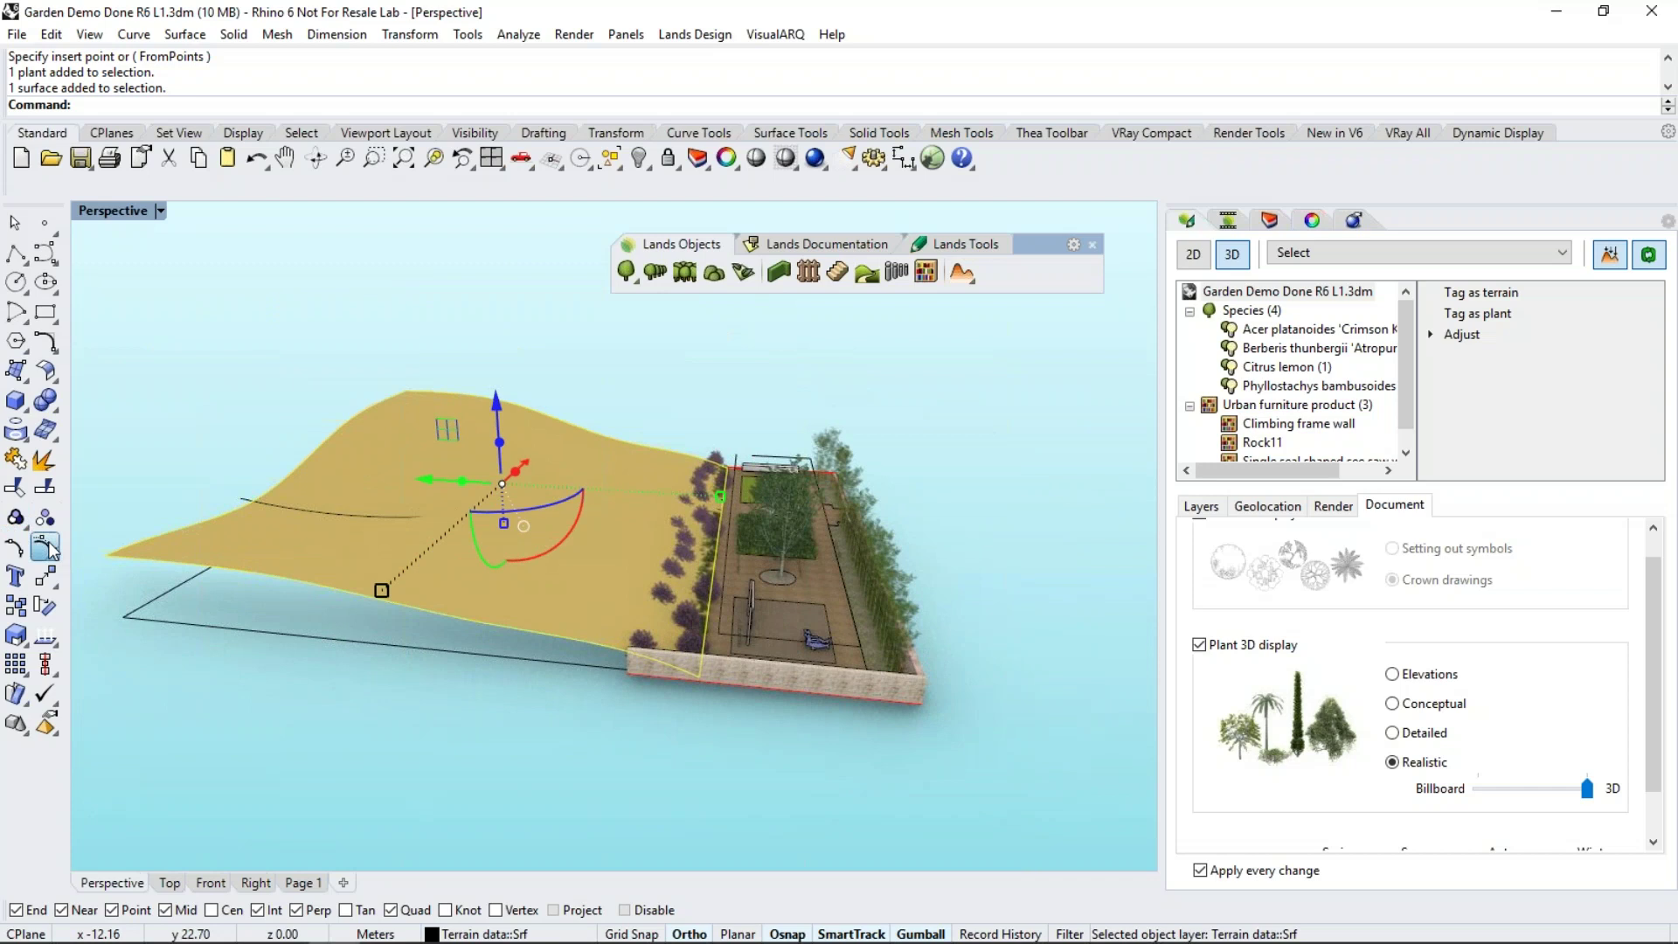
pyautogui.moveTo(452, 427); pyautogui.dragTo(270, 305)
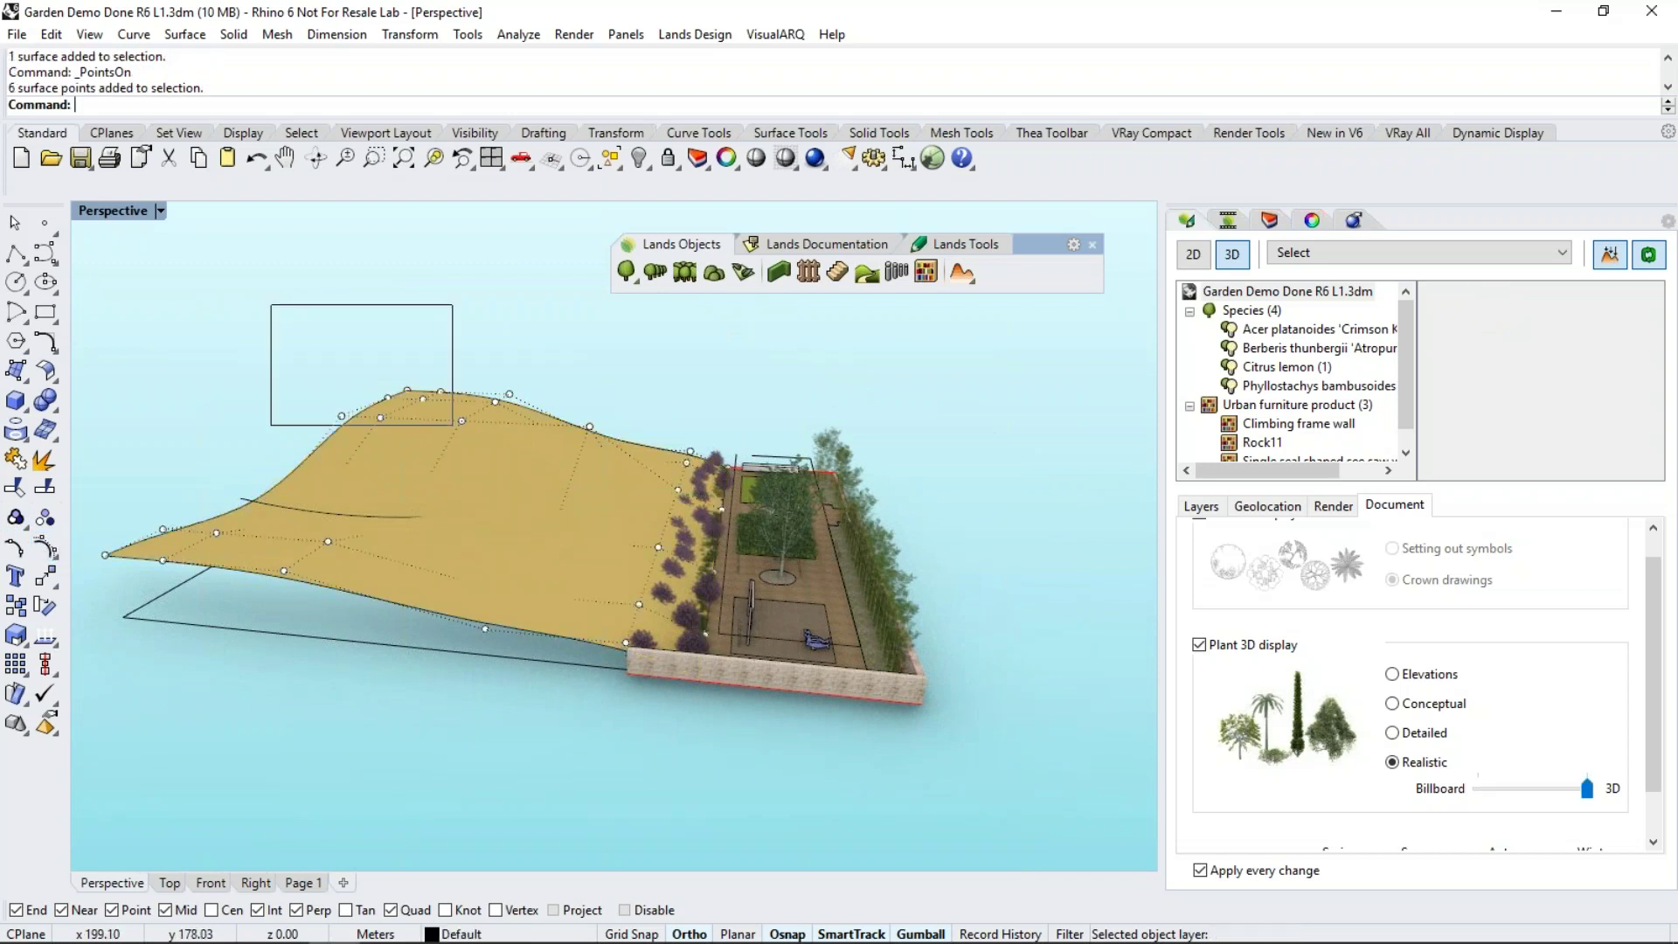
pyautogui.moveTo(387, 337); pyautogui.dragTo(376, 299)
pyautogui.moveTo(525, 437); pyautogui.dragTo(393, 411, button='right')
pyautogui.press('Escape')
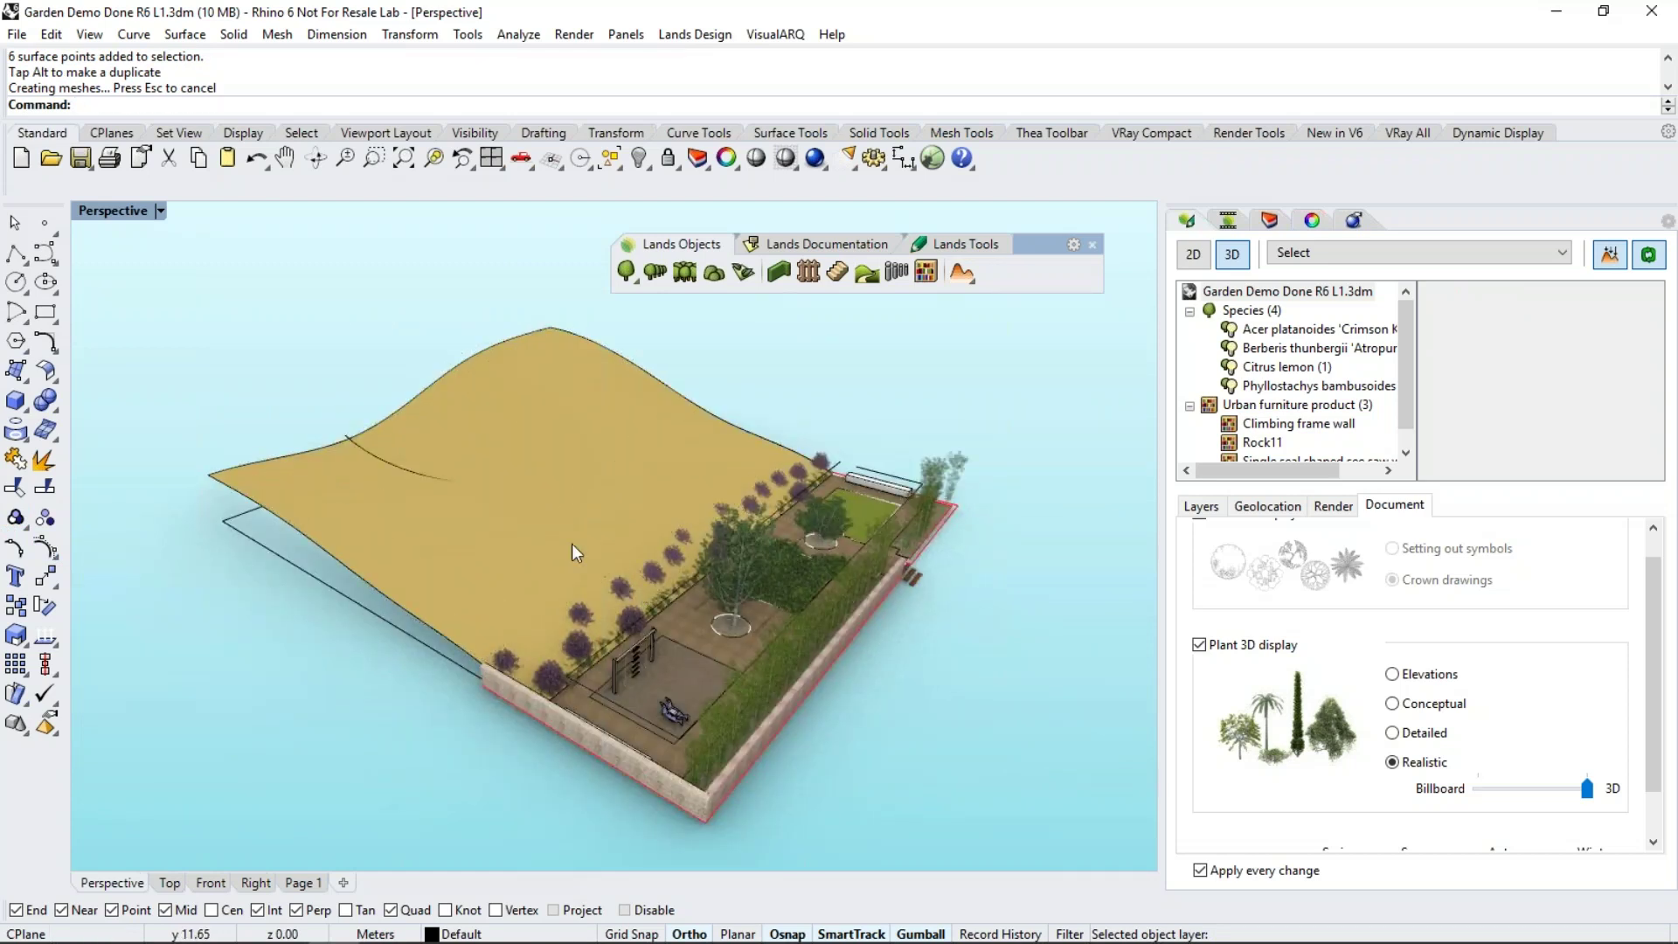
pyautogui.click(390, 529)
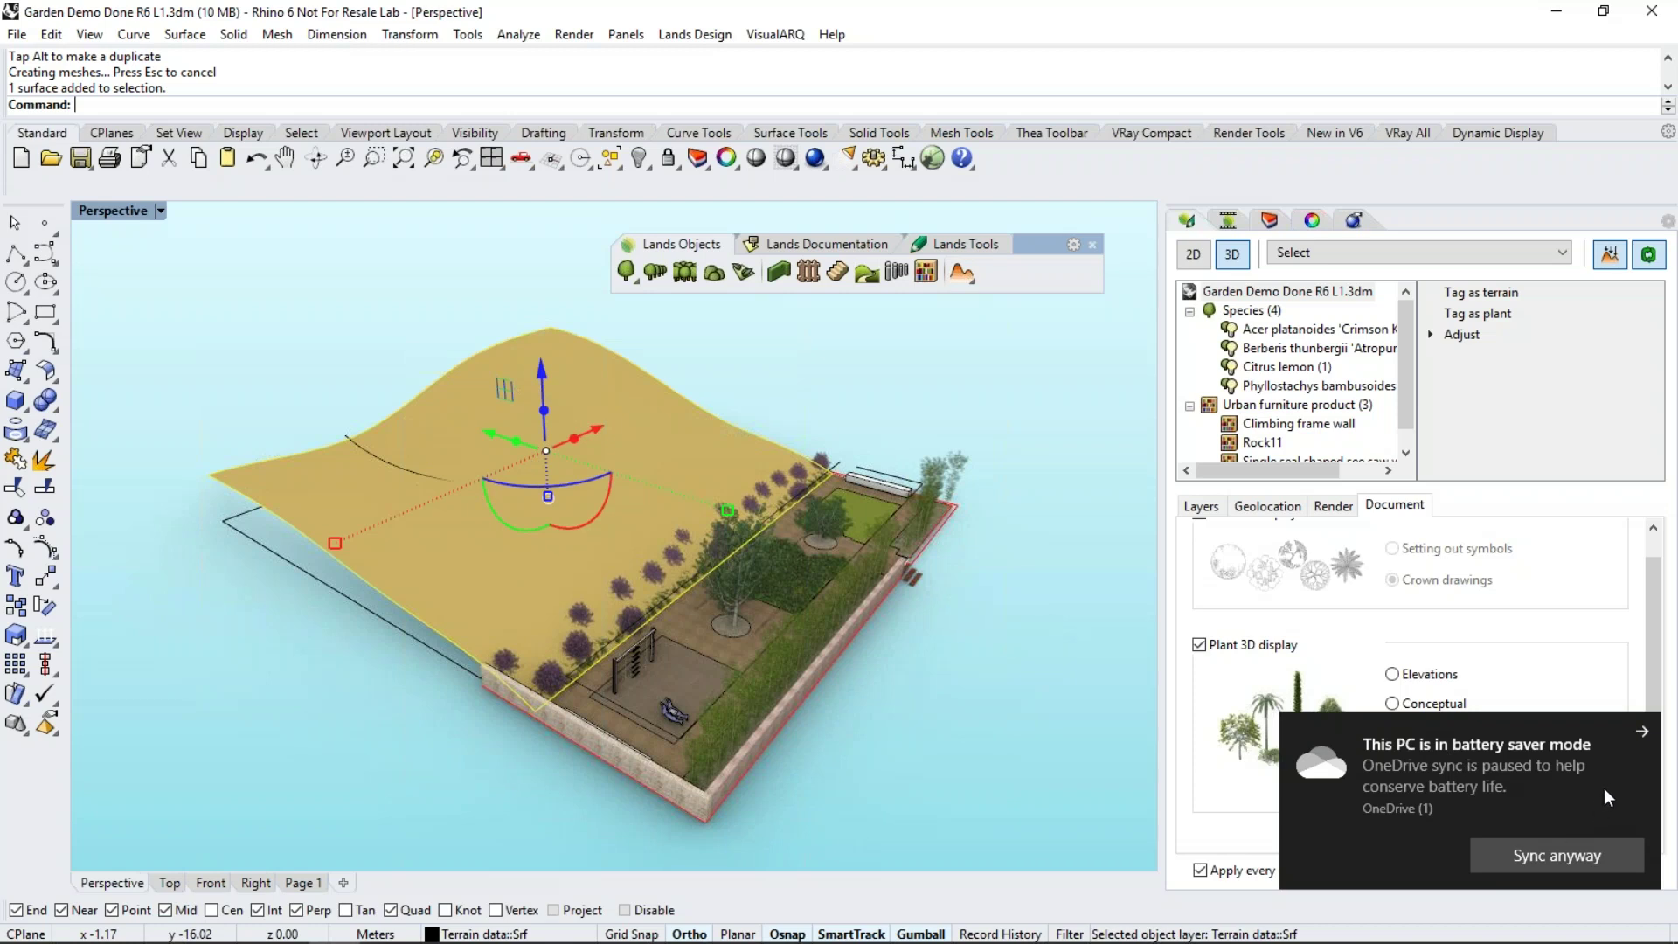
pyautogui.click(1641, 737)
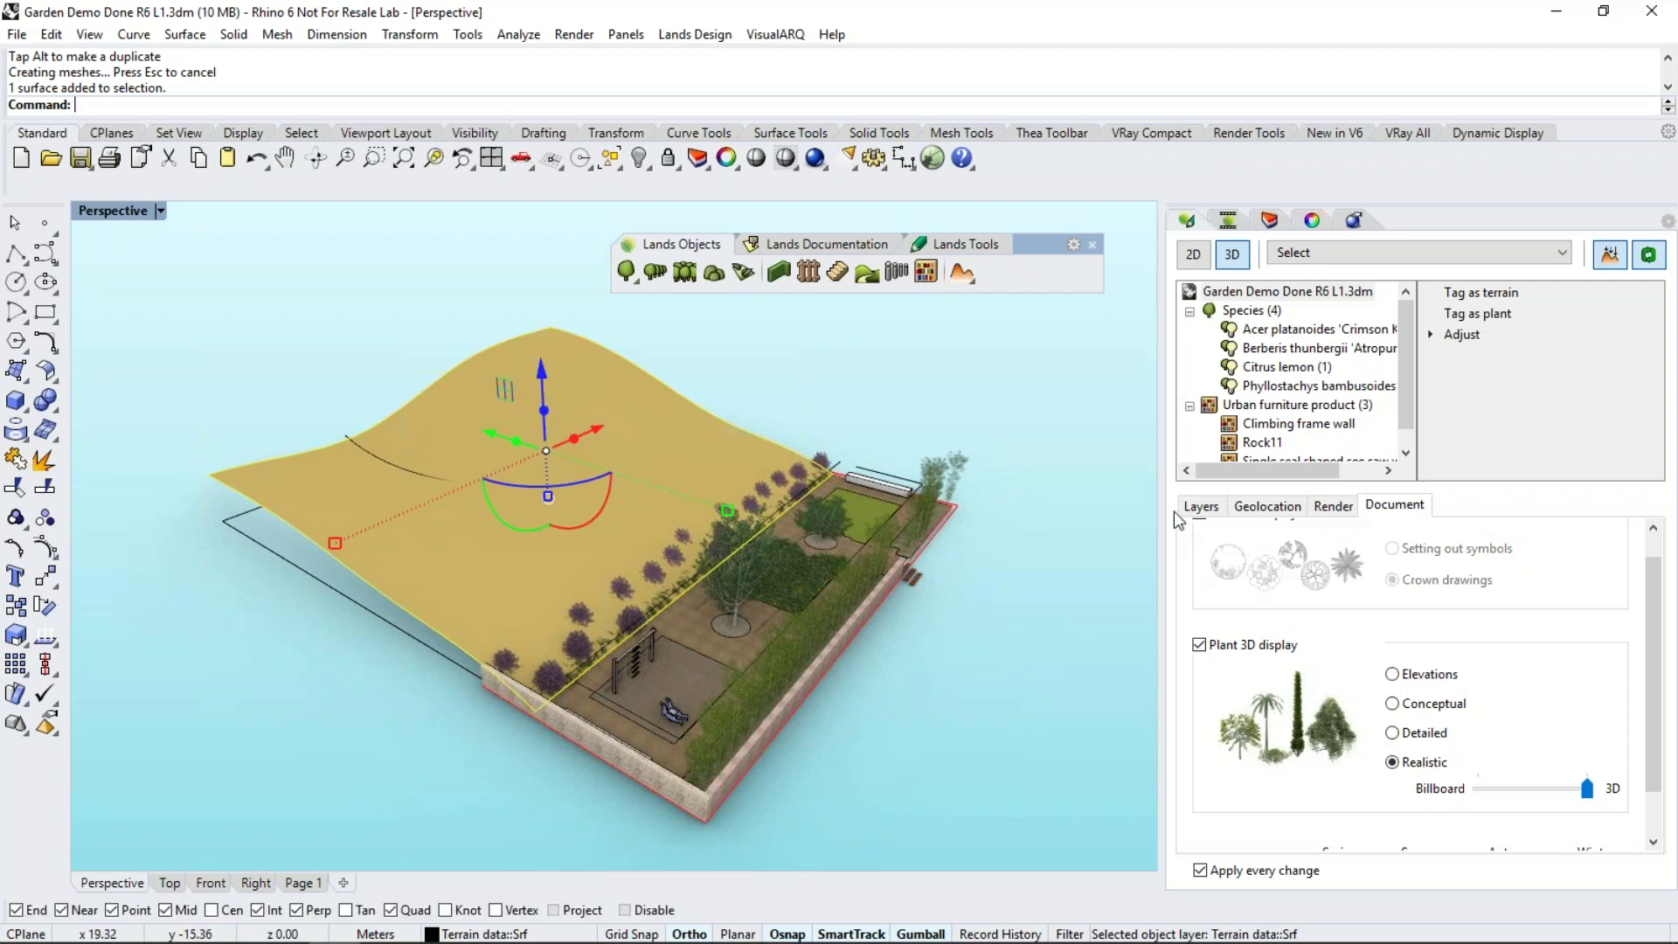
# Tag the raised hill surface as terrain
pyautogui.click(1466, 299)
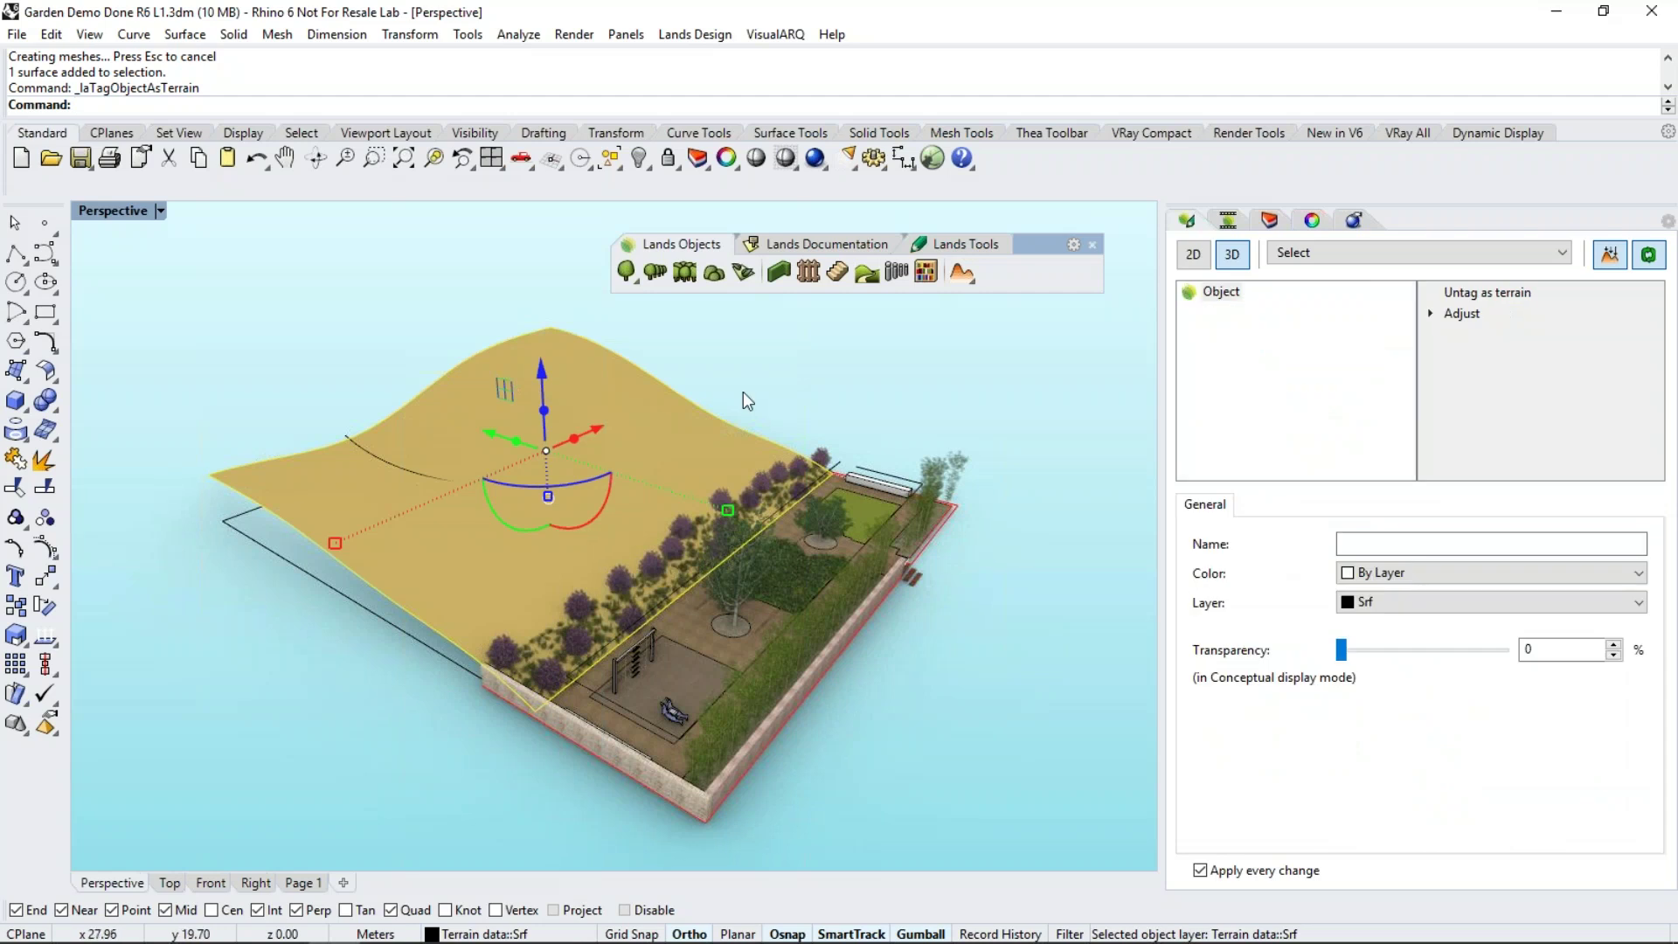
pyautogui.press('Escape')
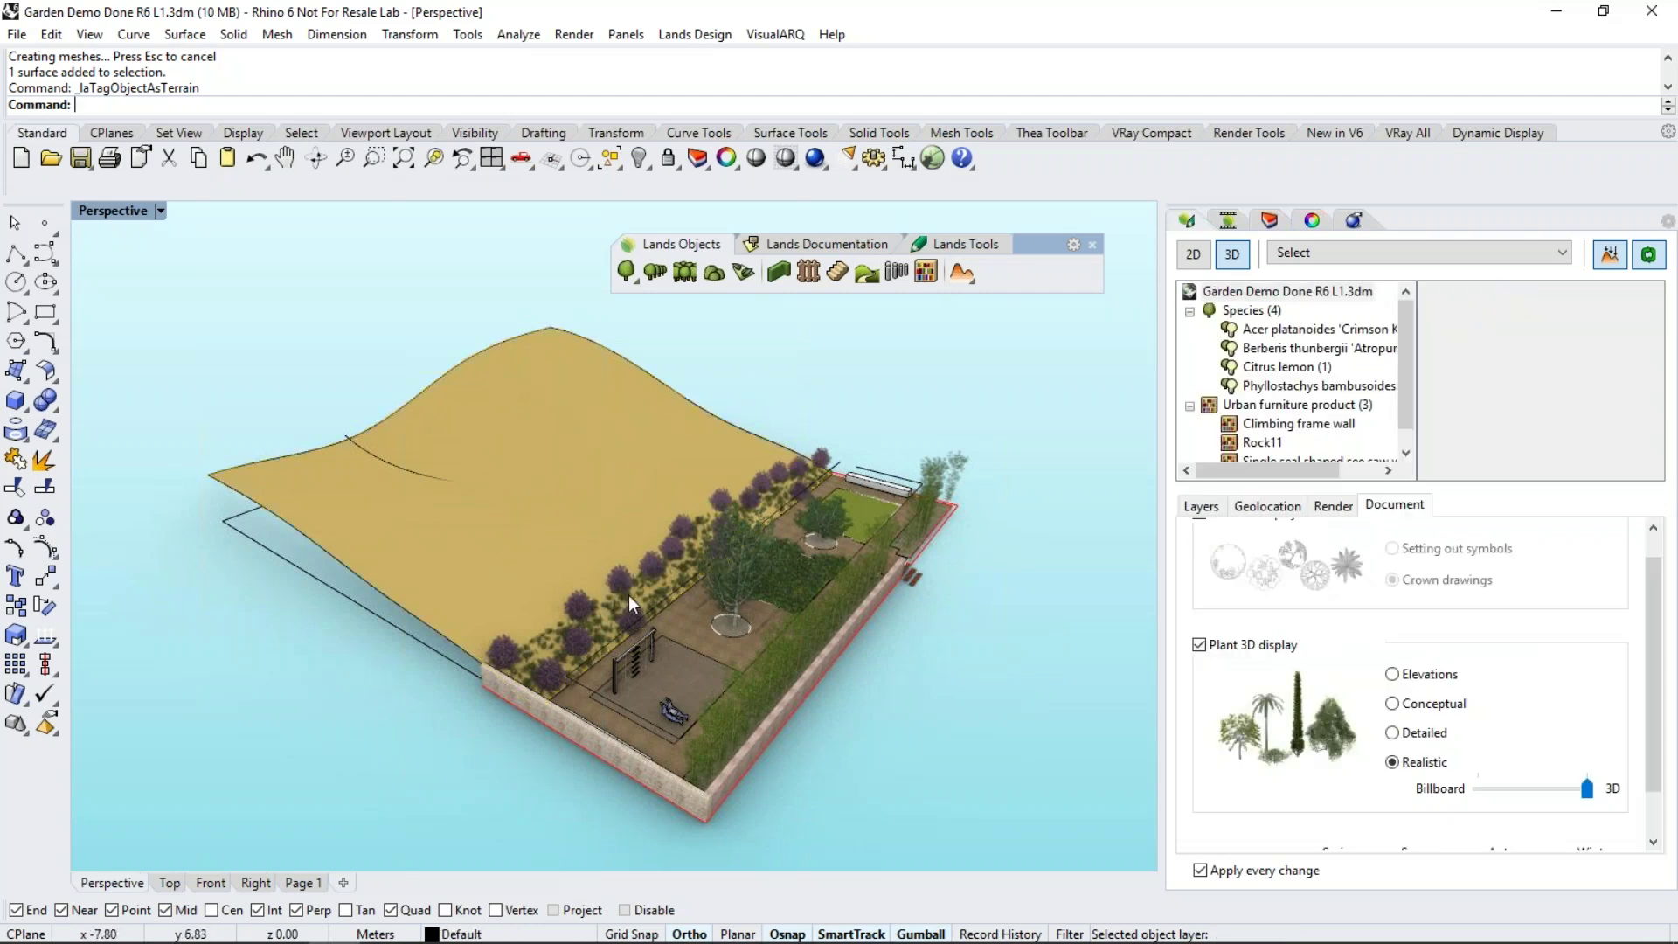
pyautogui.scroll(1, 590, 590)
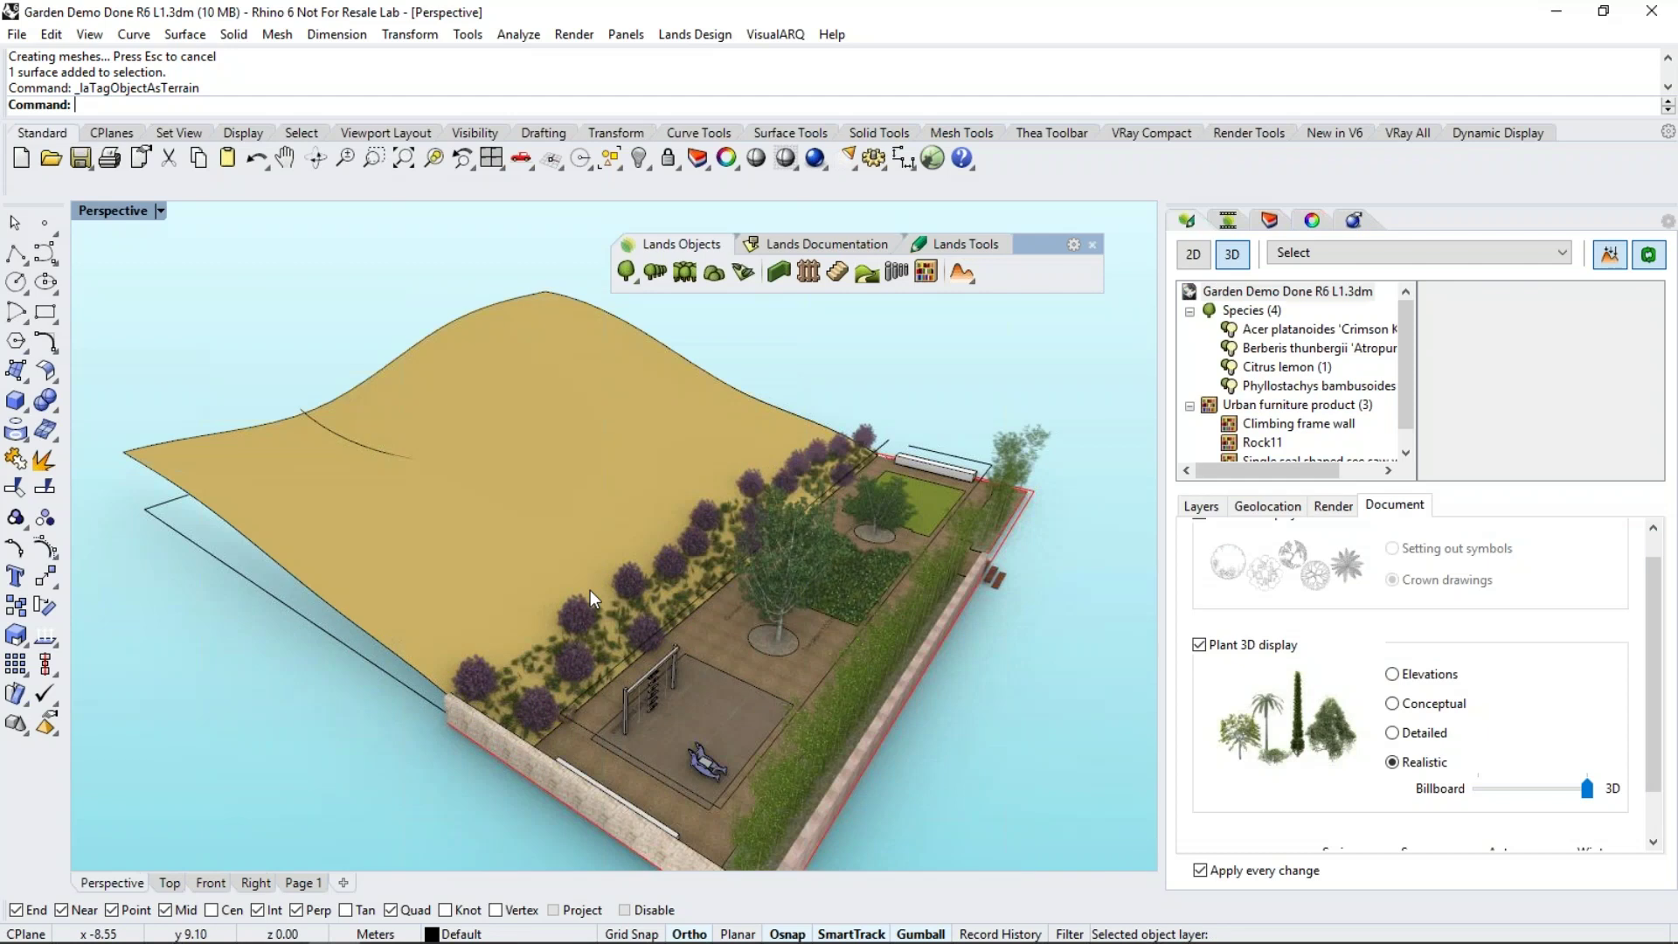
pyautogui.scroll(5, 590, 590)
# Copy the Acer platanoides tree from beside the path to three spots on the hill
pyautogui.moveTo(717, 535); pyautogui.dragTo(787, 531, button='right')
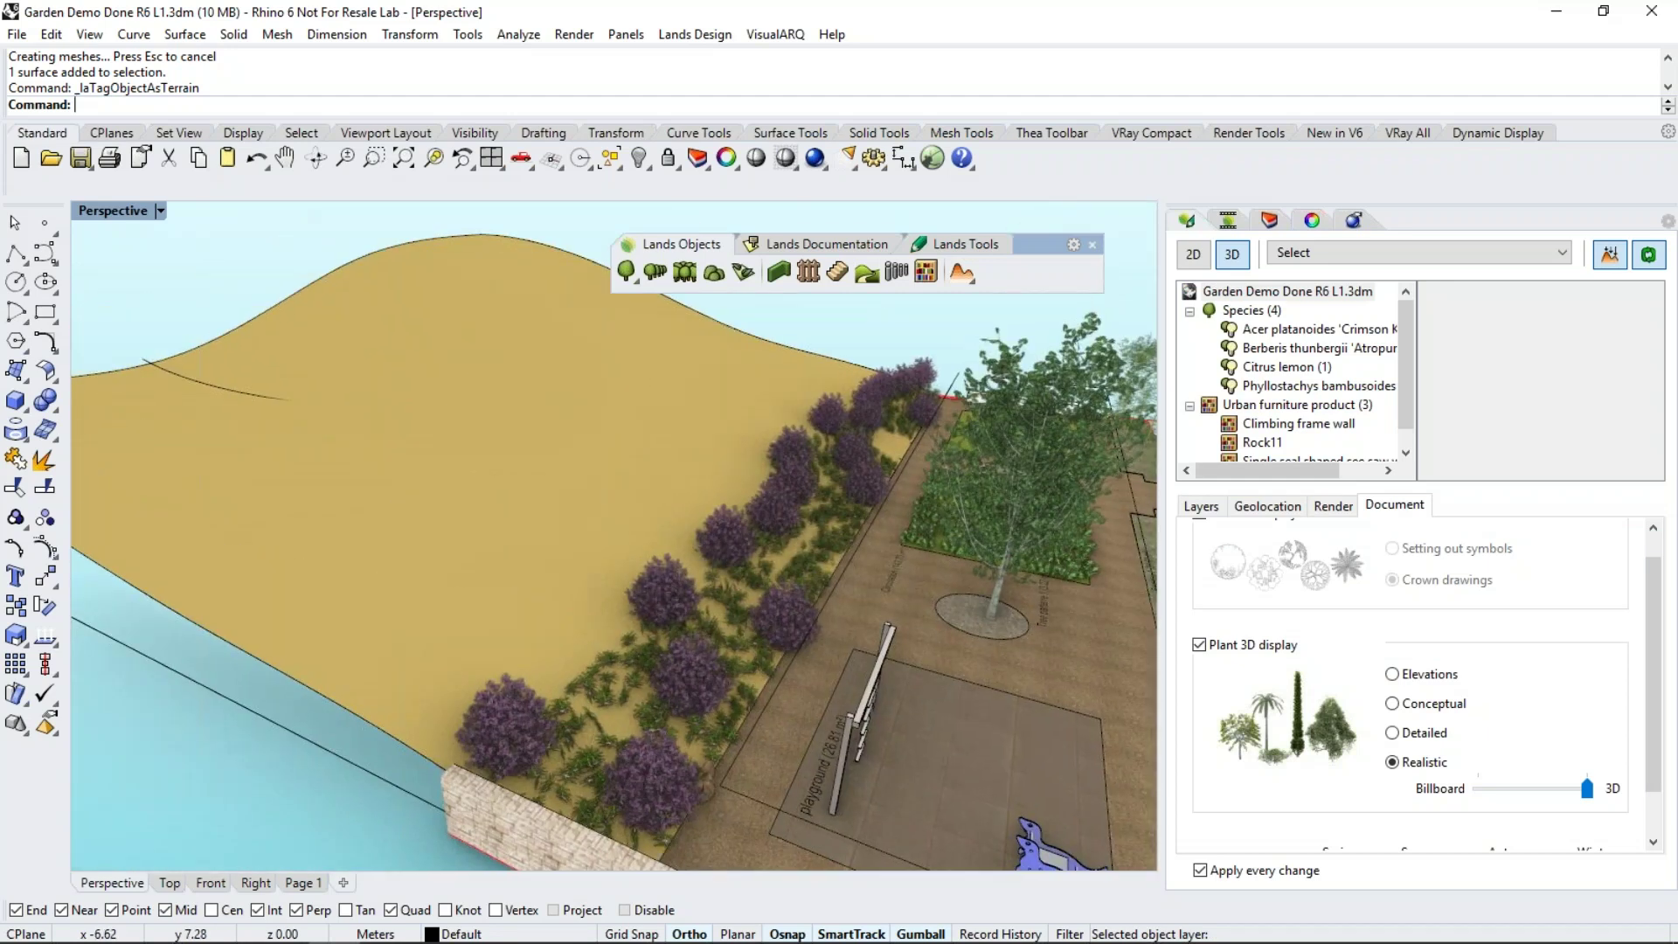
pyautogui.moveTo(698, 571); pyautogui.dragTo(692, 572, button='right')
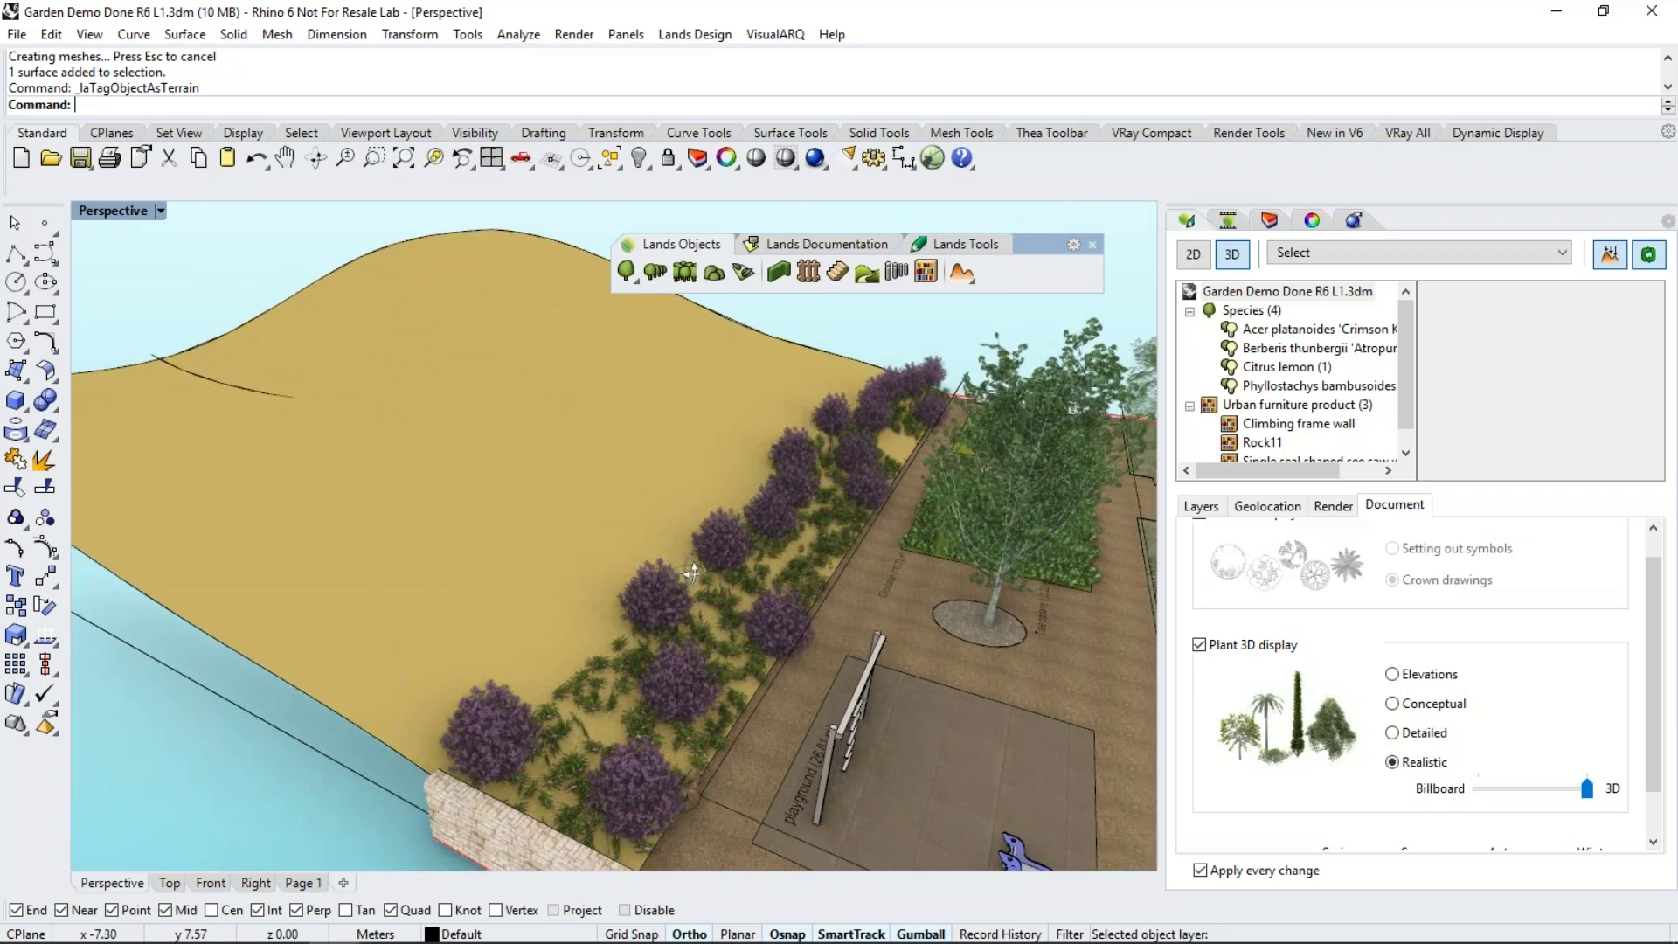
pyautogui.scroll(-5, 692, 572)
pyautogui.click(905, 585)
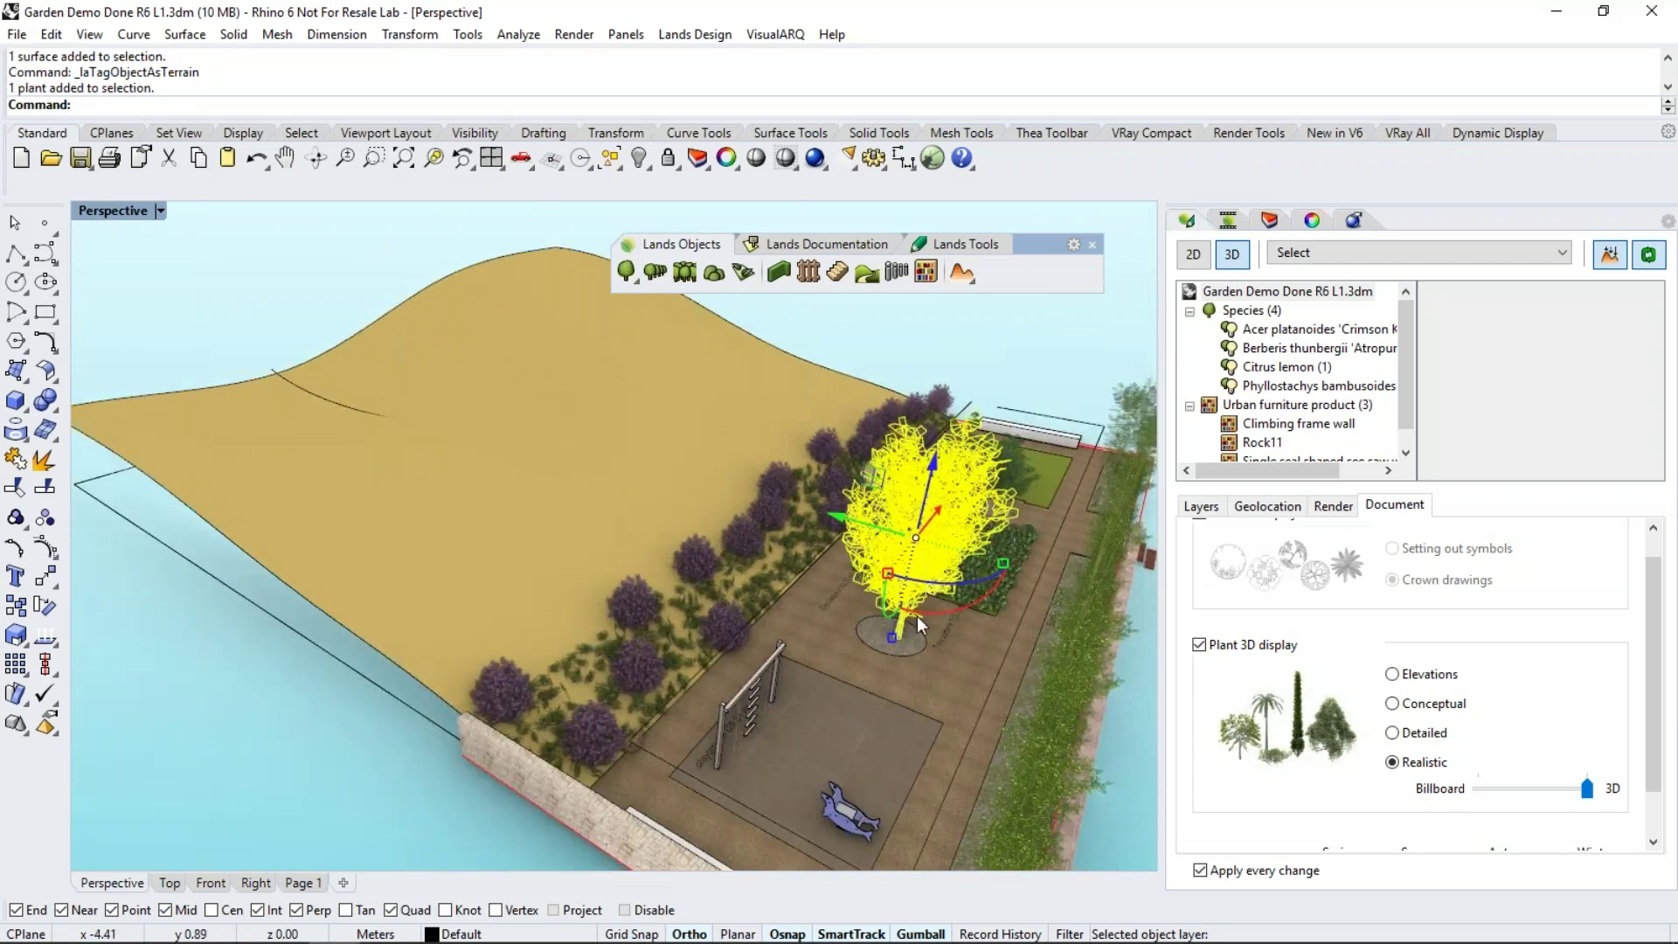
pyautogui.click(16, 605)
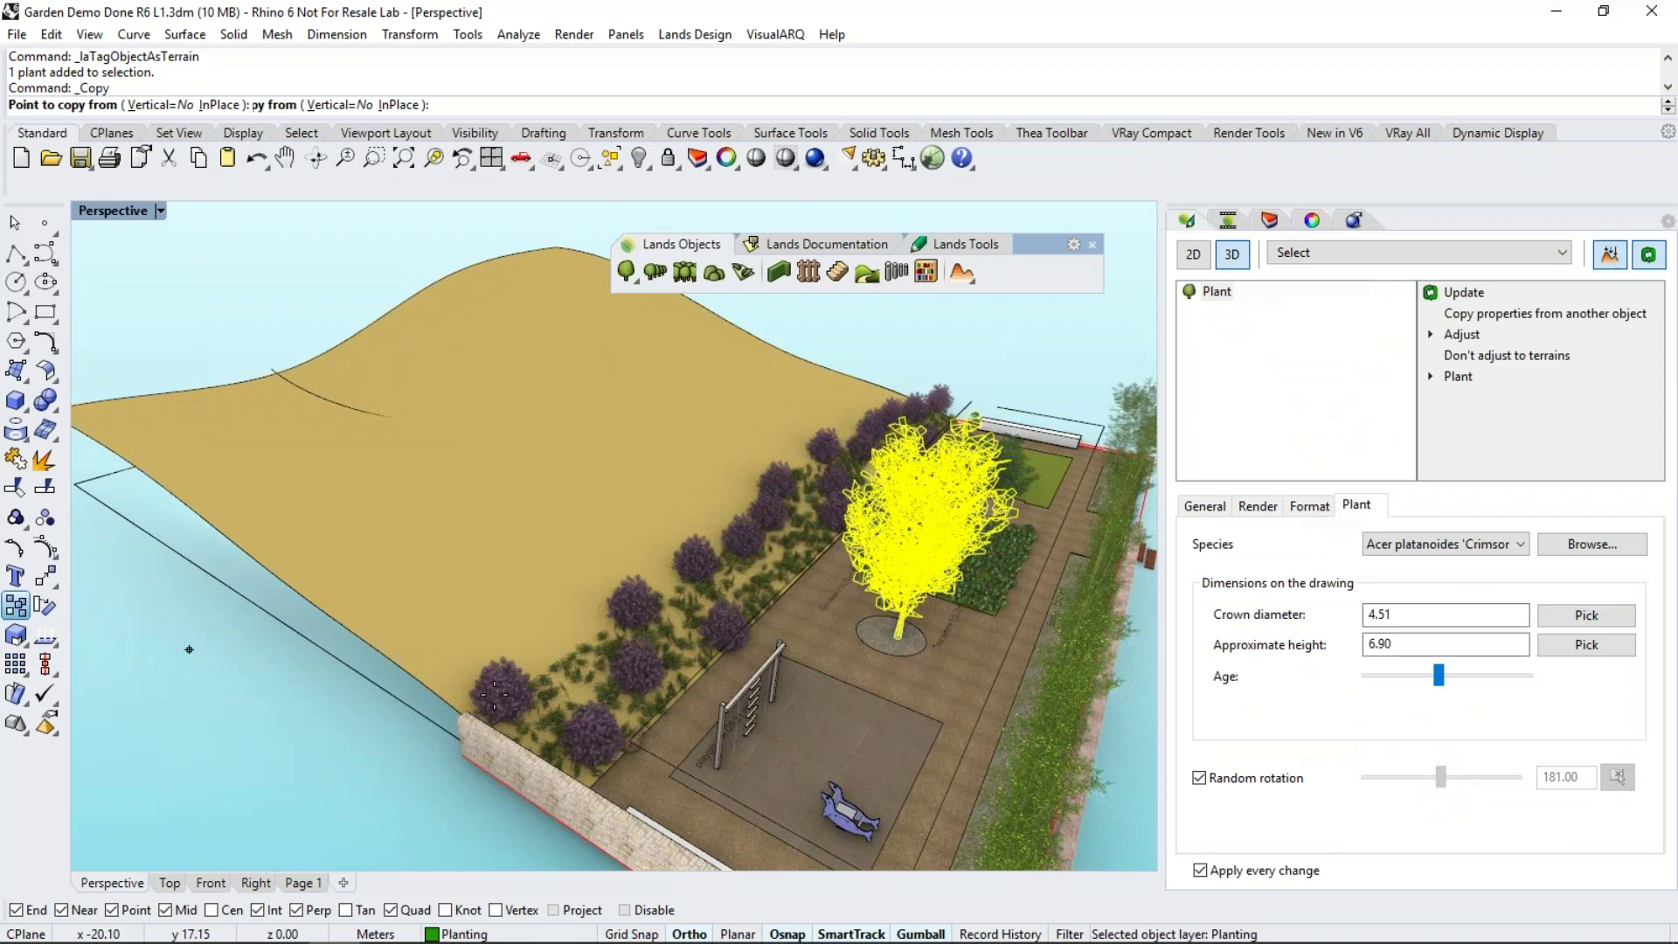
pyautogui.click(927, 648)
pyautogui.click(611, 532)
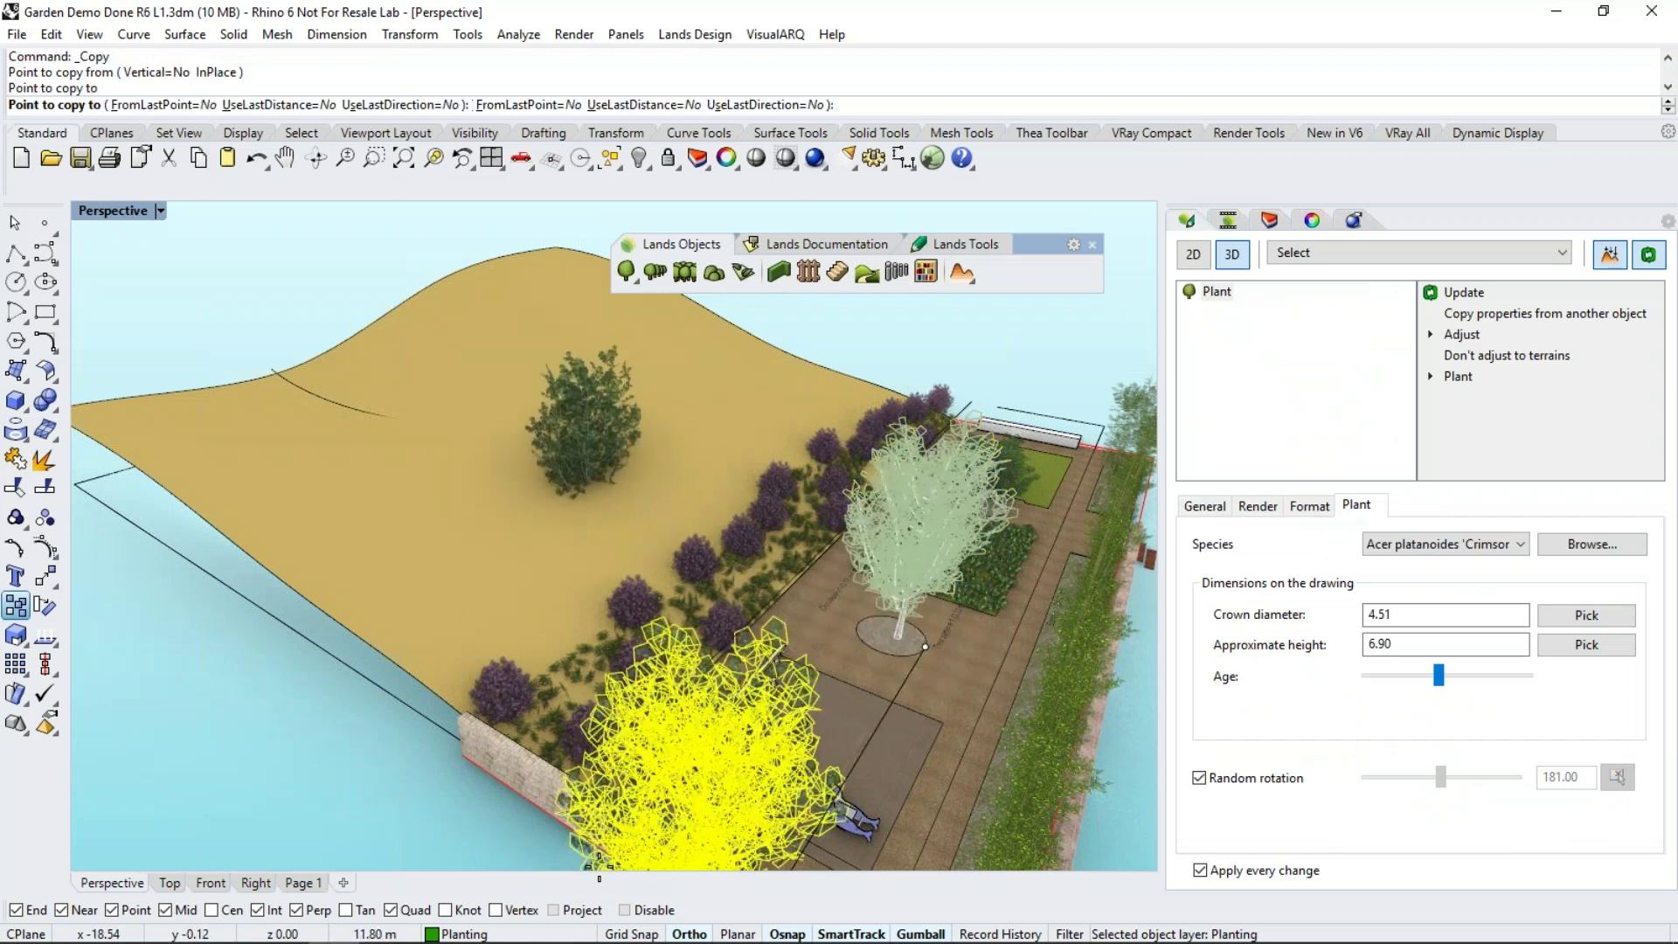
pyautogui.click(250, 507)
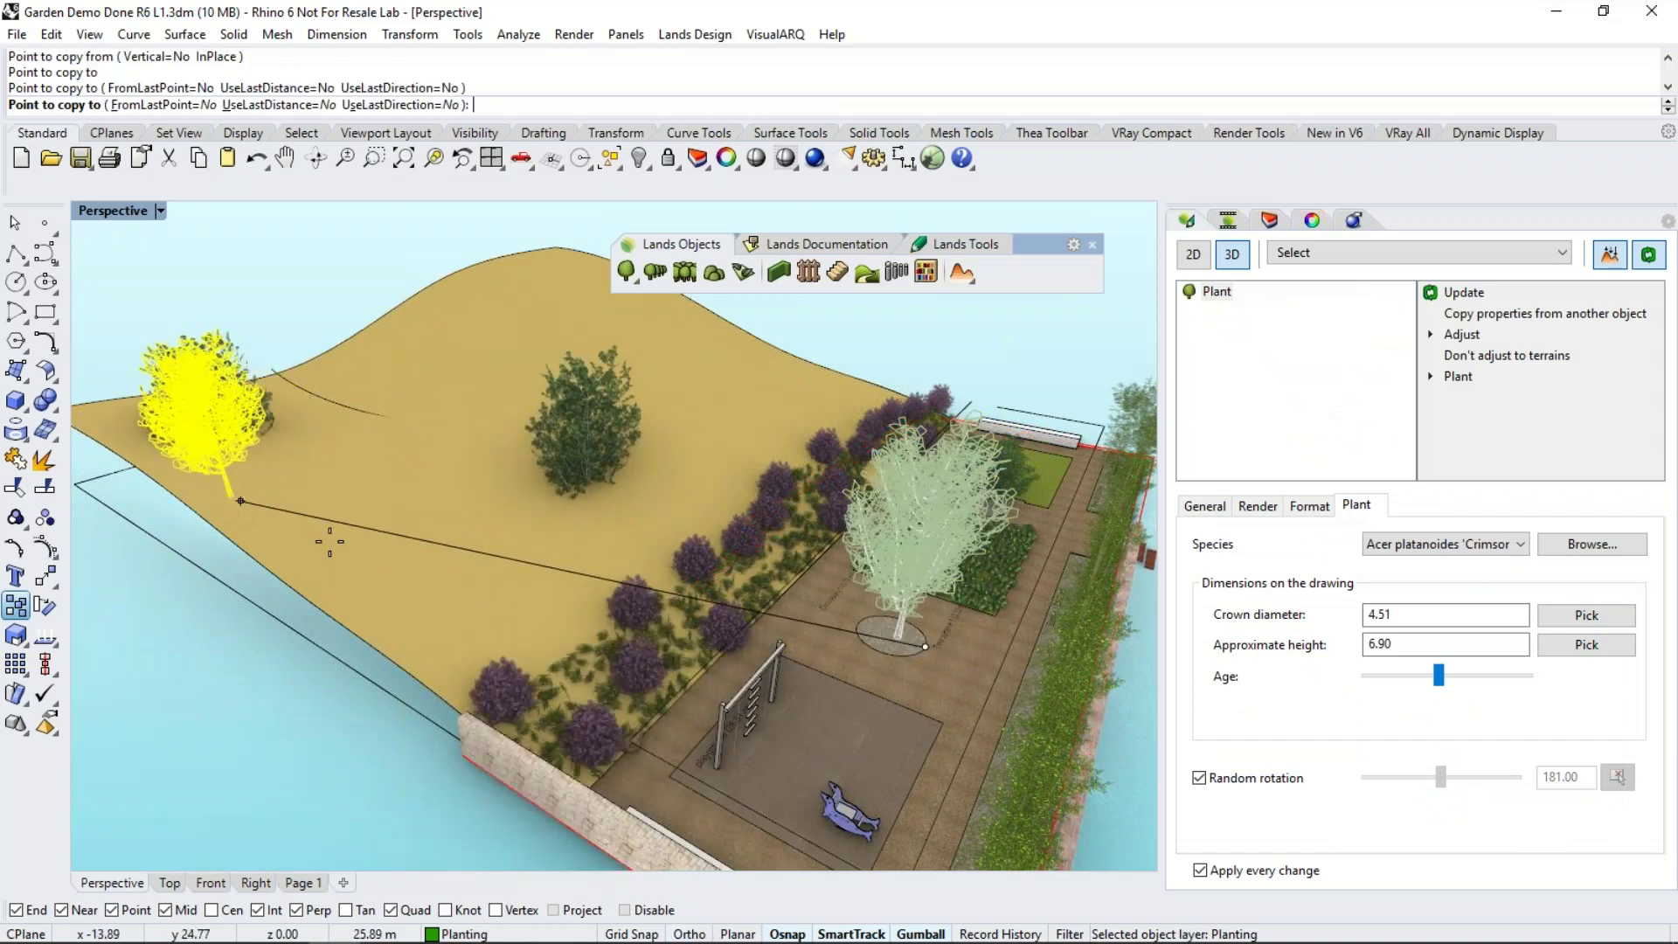
pyautogui.click(371, 550)
pyautogui.press('Return')
# Lift three corner control points of the terrain surface with the gumball
pyautogui.moveTo(520, 584); pyautogui.dragTo(346, 555, button='right')
pyautogui.click(347, 554)
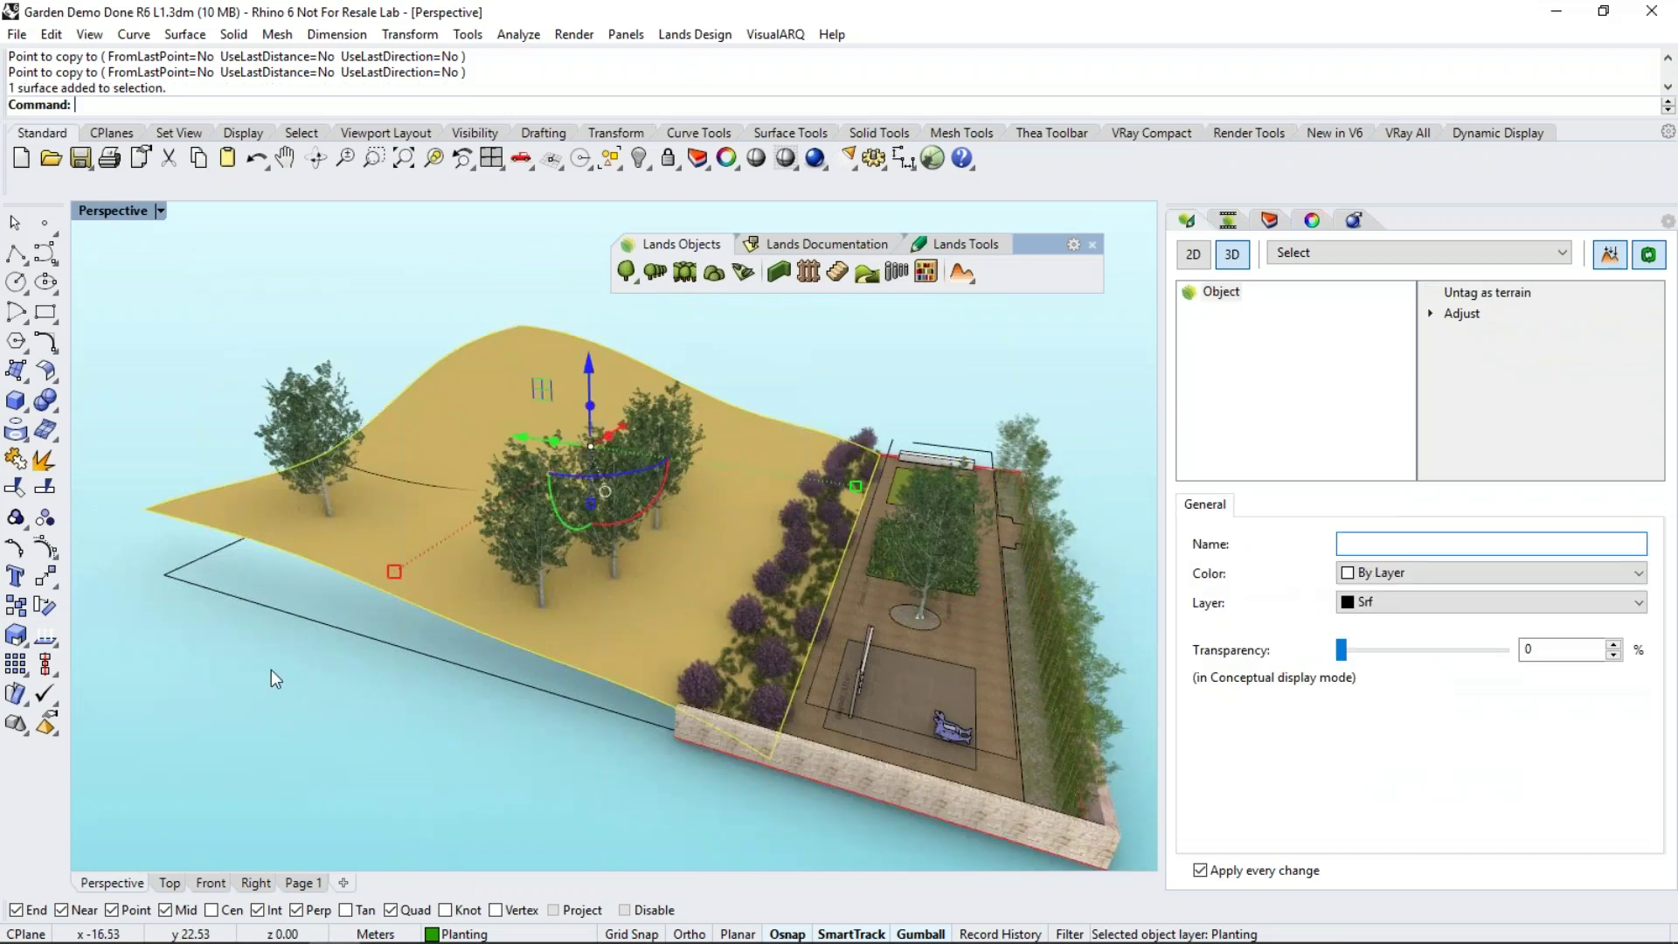
pyautogui.click(46, 565)
pyautogui.moveTo(118, 513); pyautogui.dragTo(270, 585)
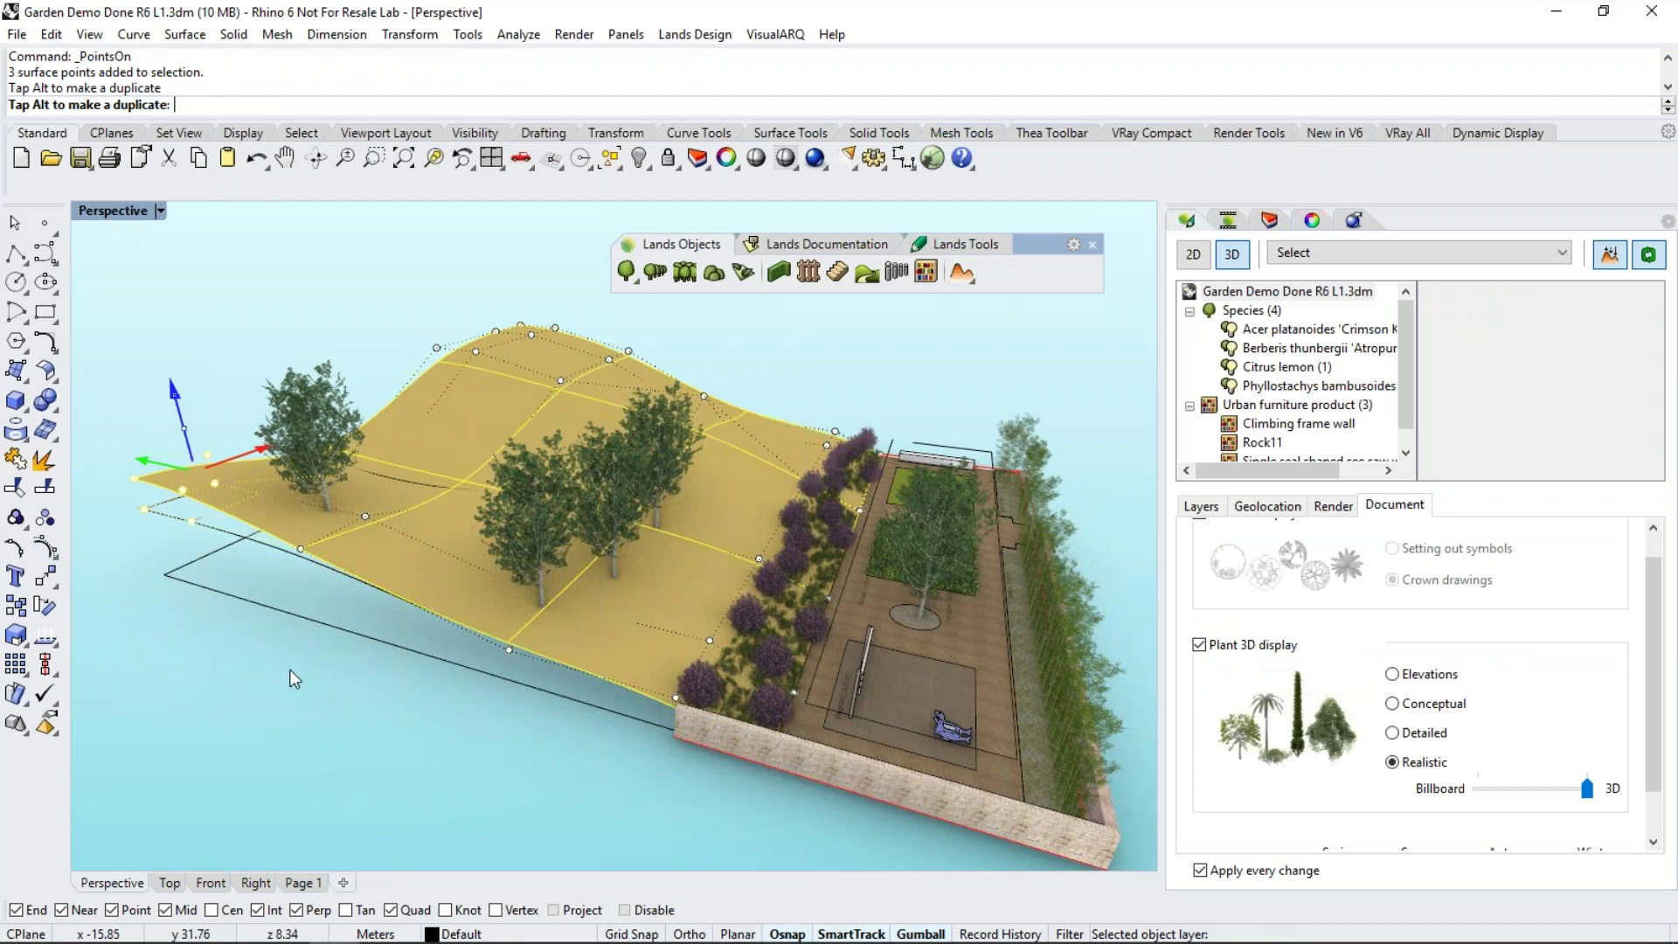
pyautogui.moveTo(316, 683); pyautogui.dragTo(316, 684)
pyautogui.press('Escape')
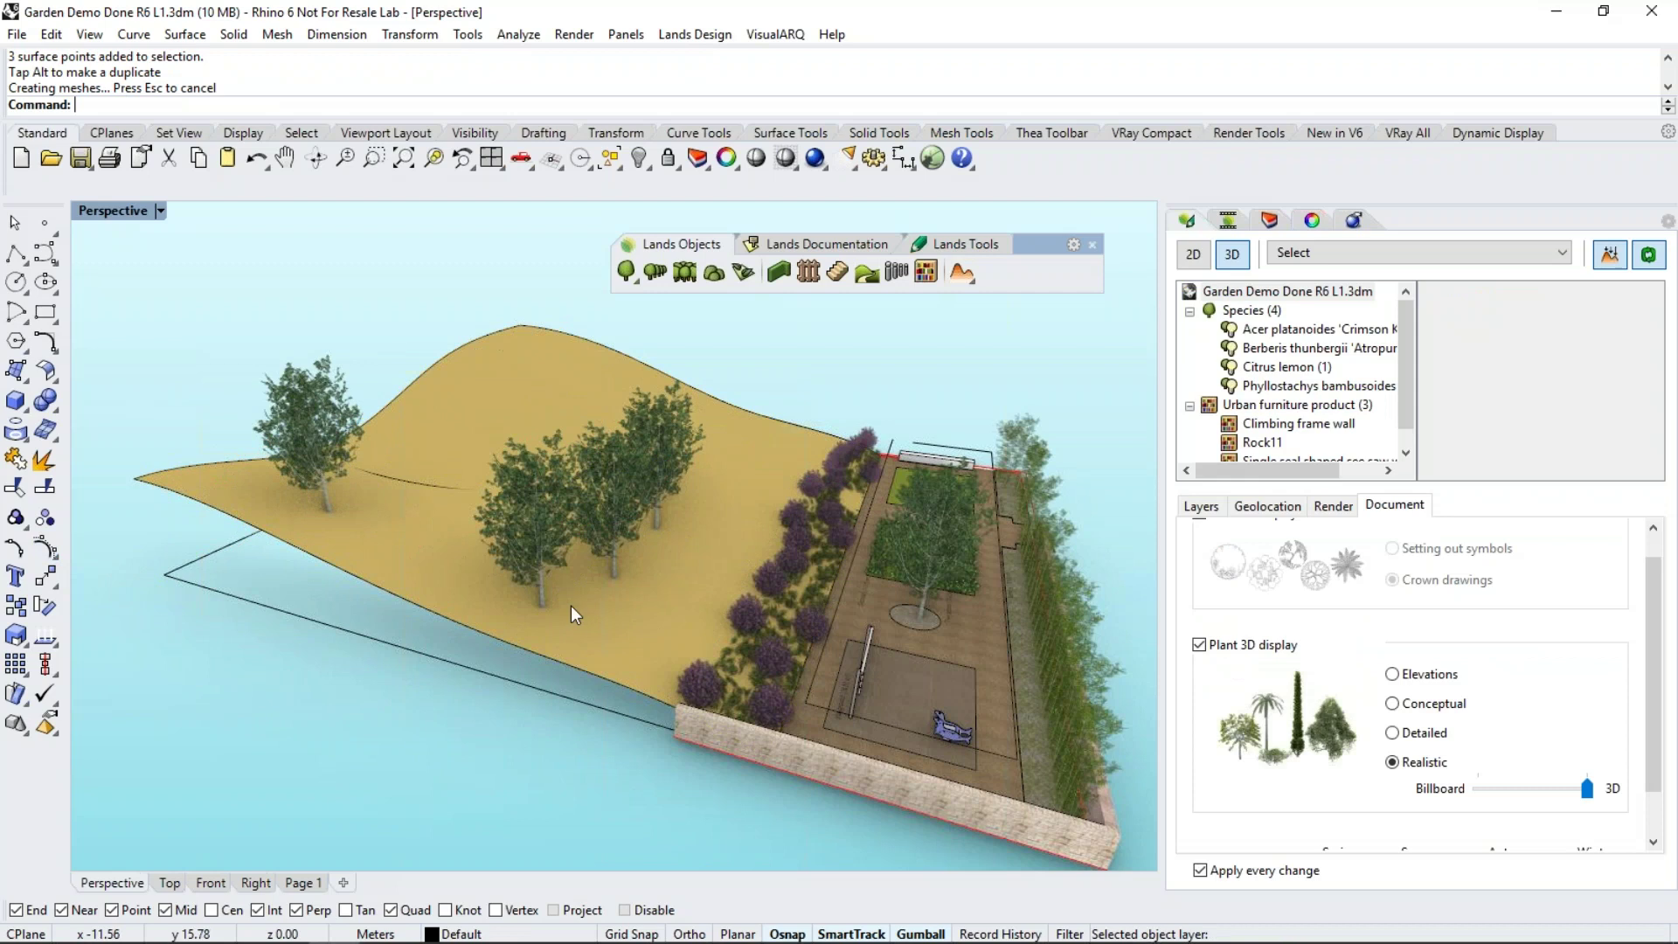
# Move one of the new trees down-left on the hill
pyautogui.moveTo(578, 610); pyautogui.dragTo(516, 516, button='right')
pyautogui.click(517, 507)
pyautogui.moveTo(517, 507); pyautogui.dragTo(477, 586)
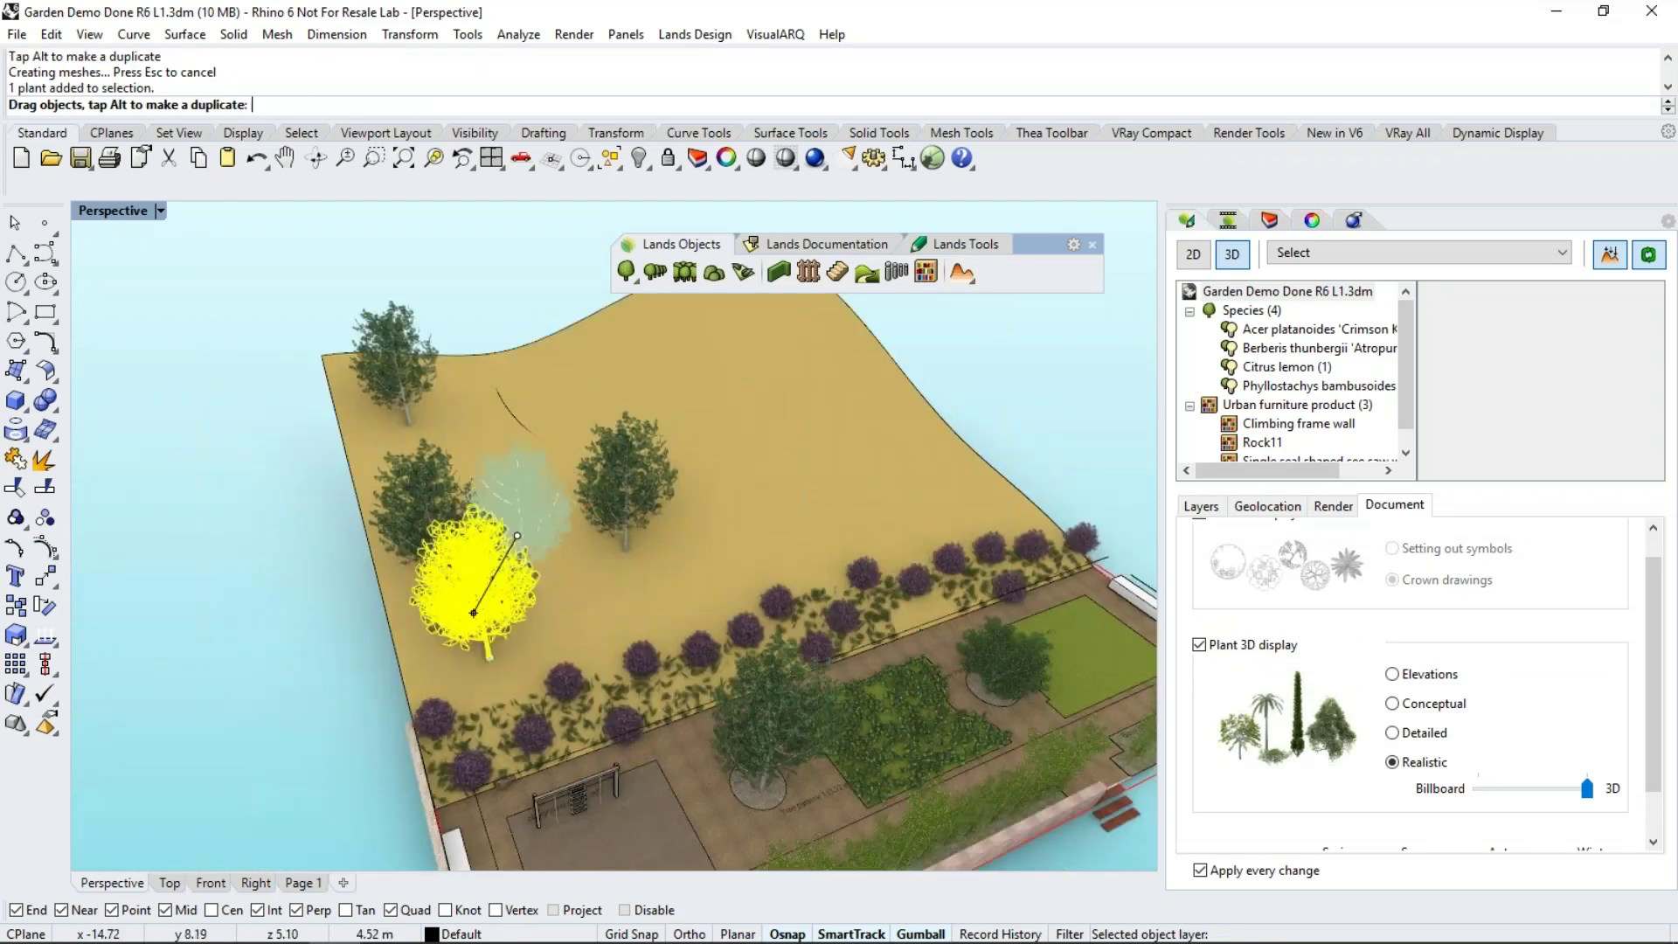
# Reselect the terrain and check the terrain tool options without choosing one
pyautogui.click(888, 374)
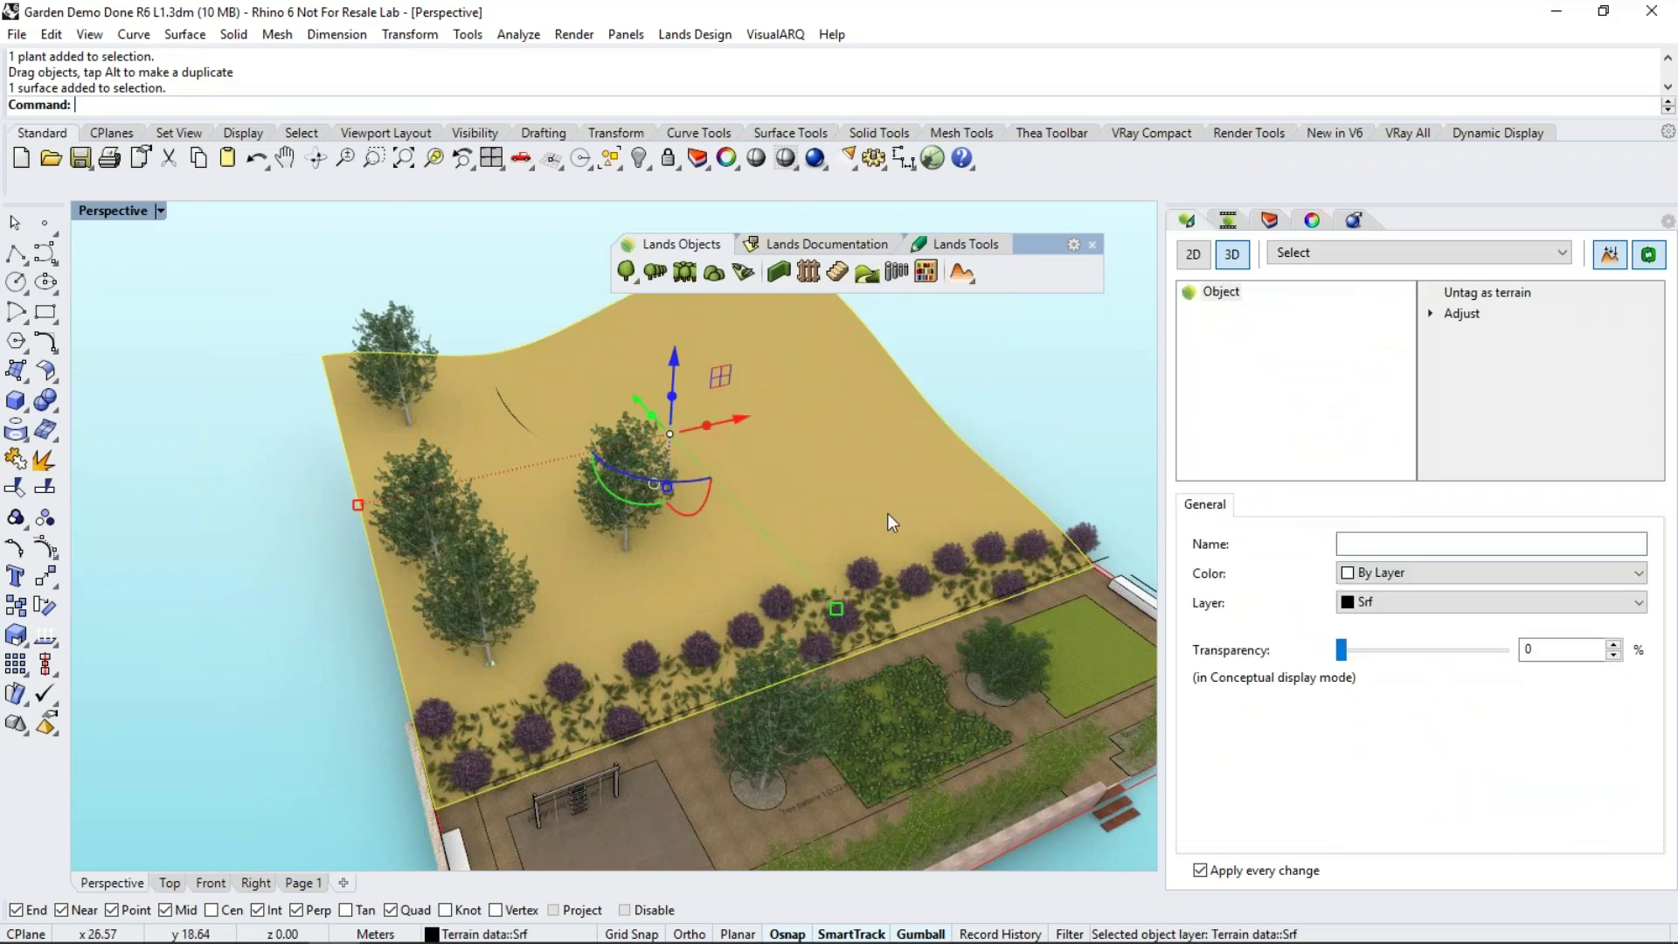
pyautogui.press('Escape')
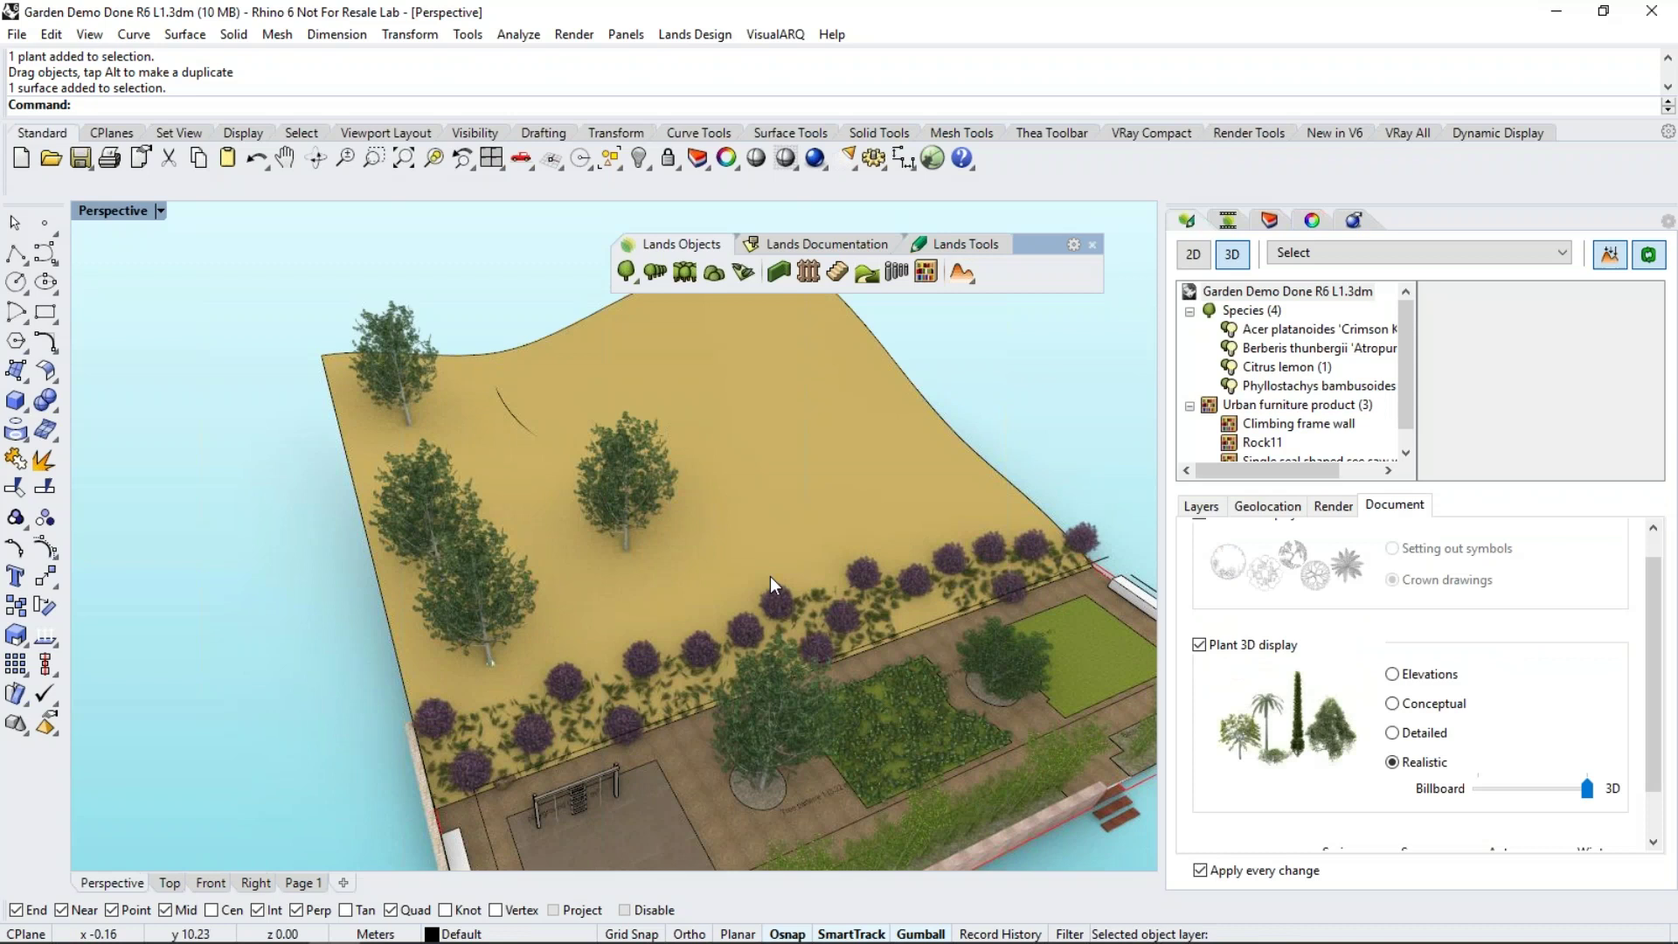
pyautogui.click(780, 473)
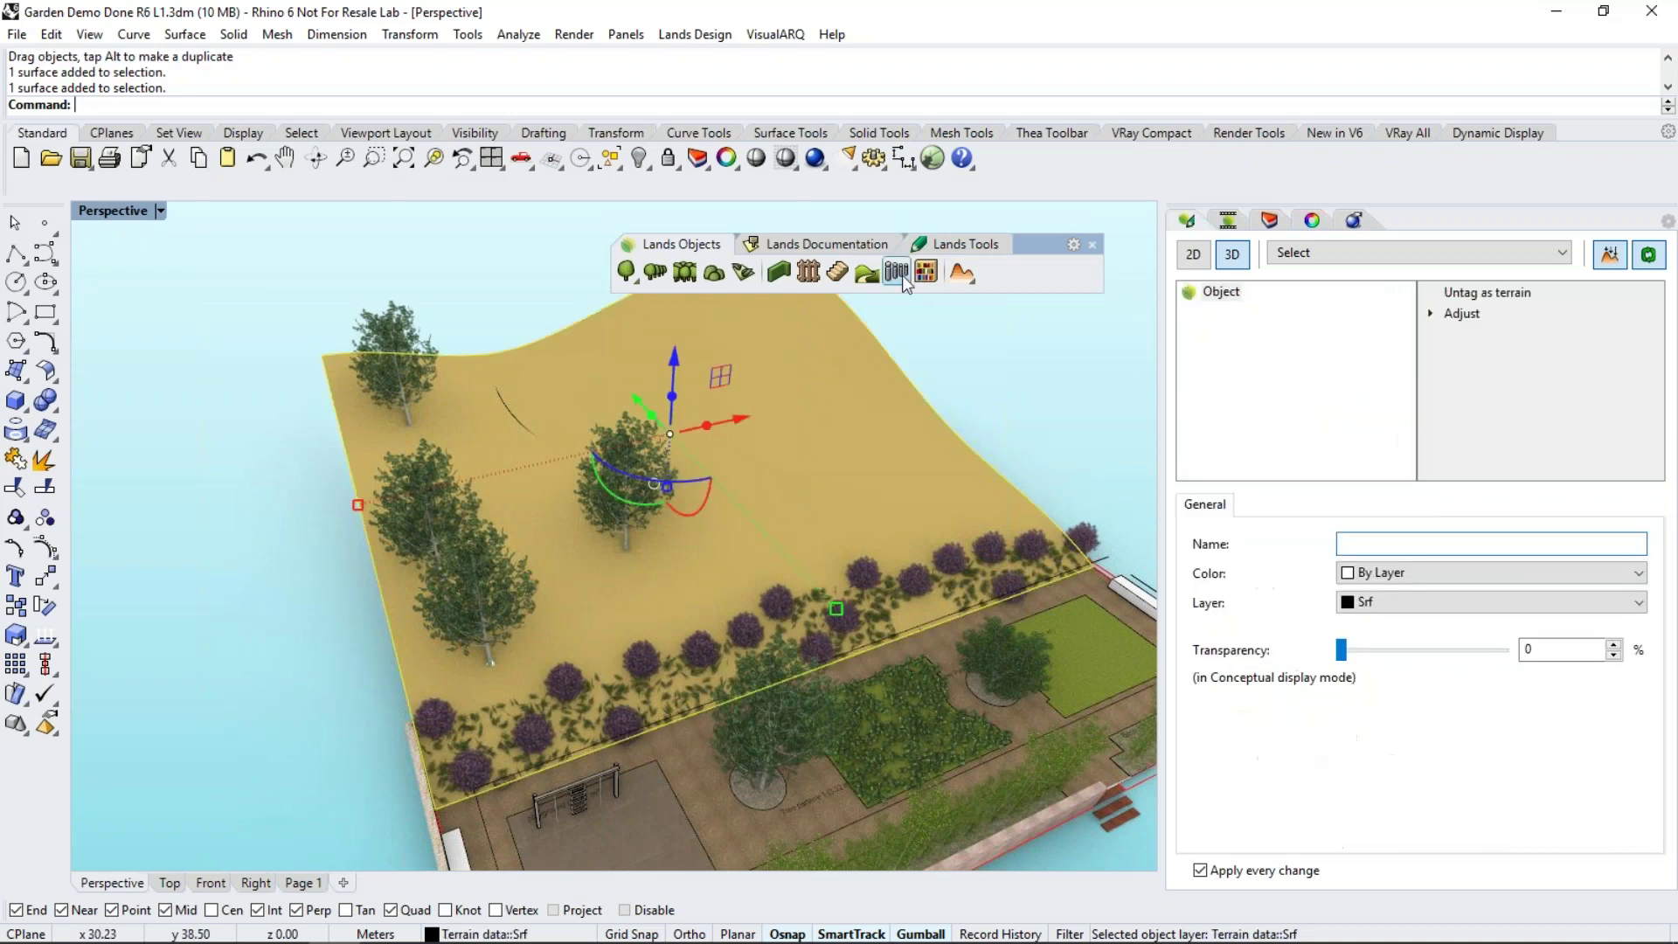
pyautogui.click(961, 272)
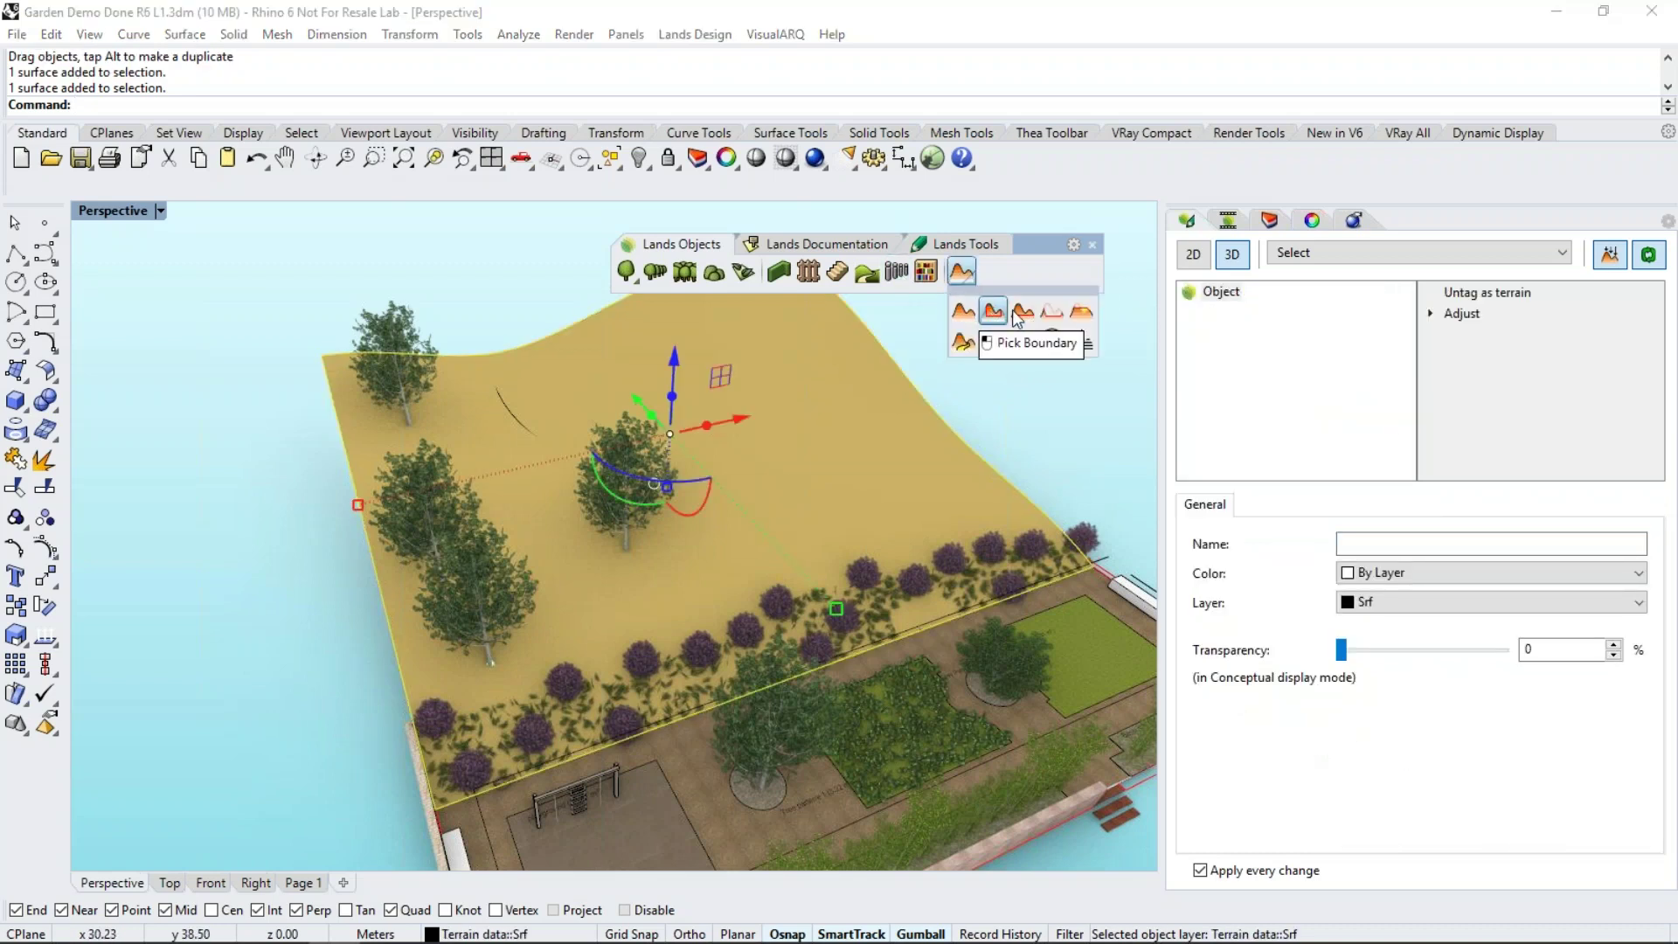
pyautogui.click(1069, 381)
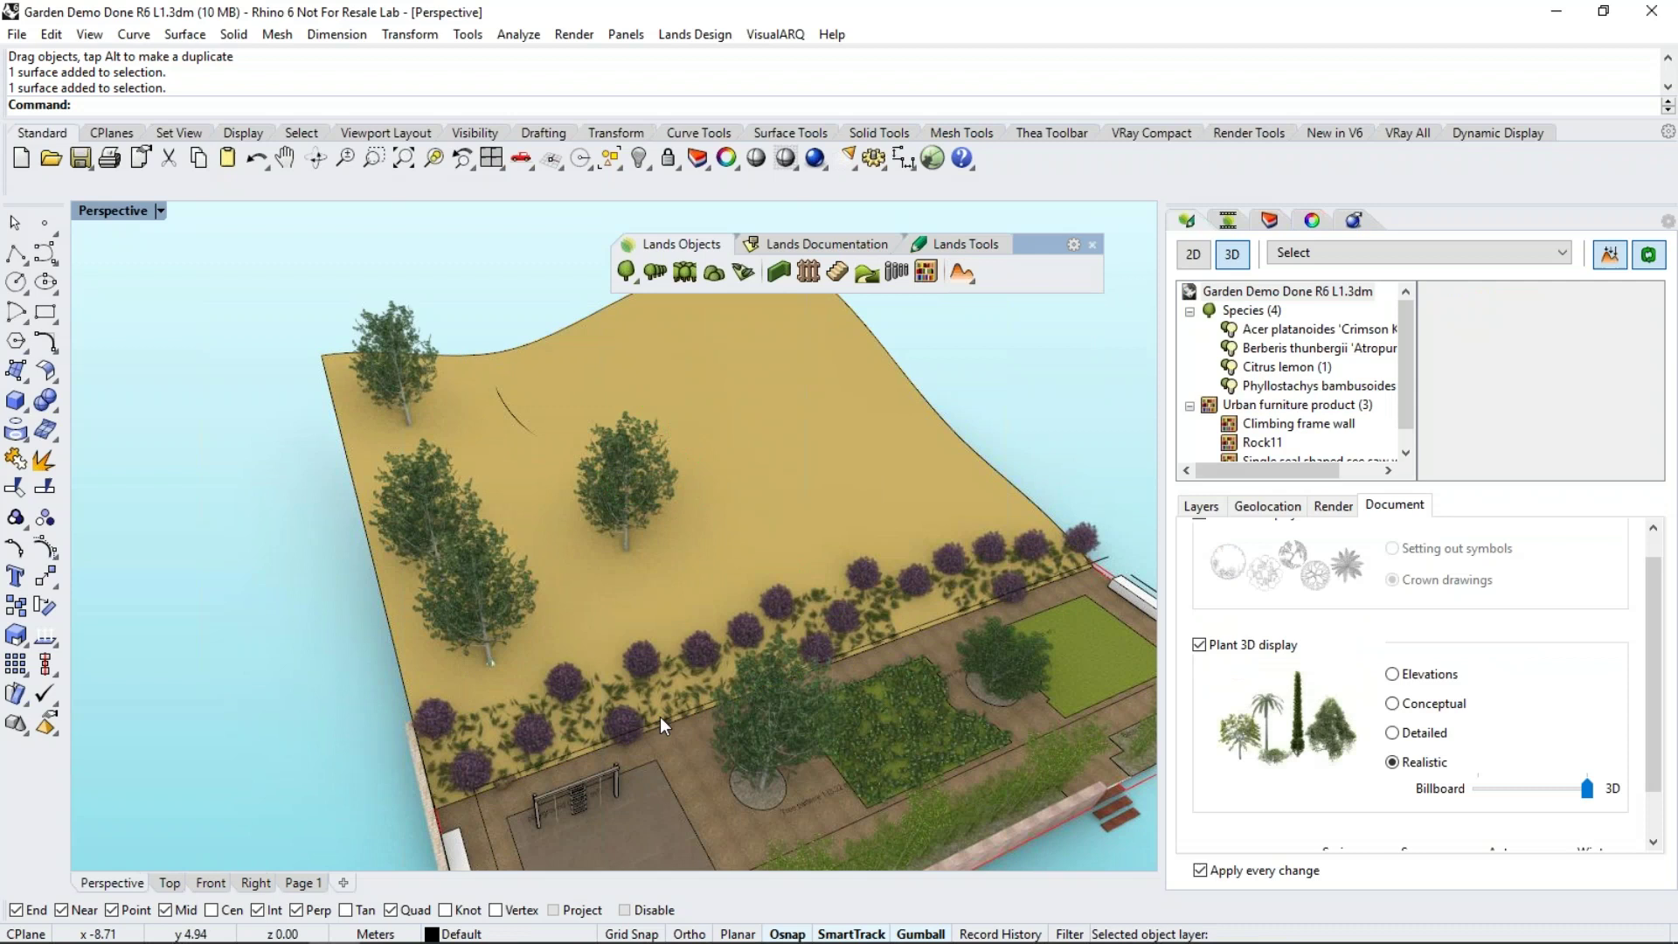
pyautogui.moveTo(703, 732); pyautogui.dragTo(604, 734, button='right')
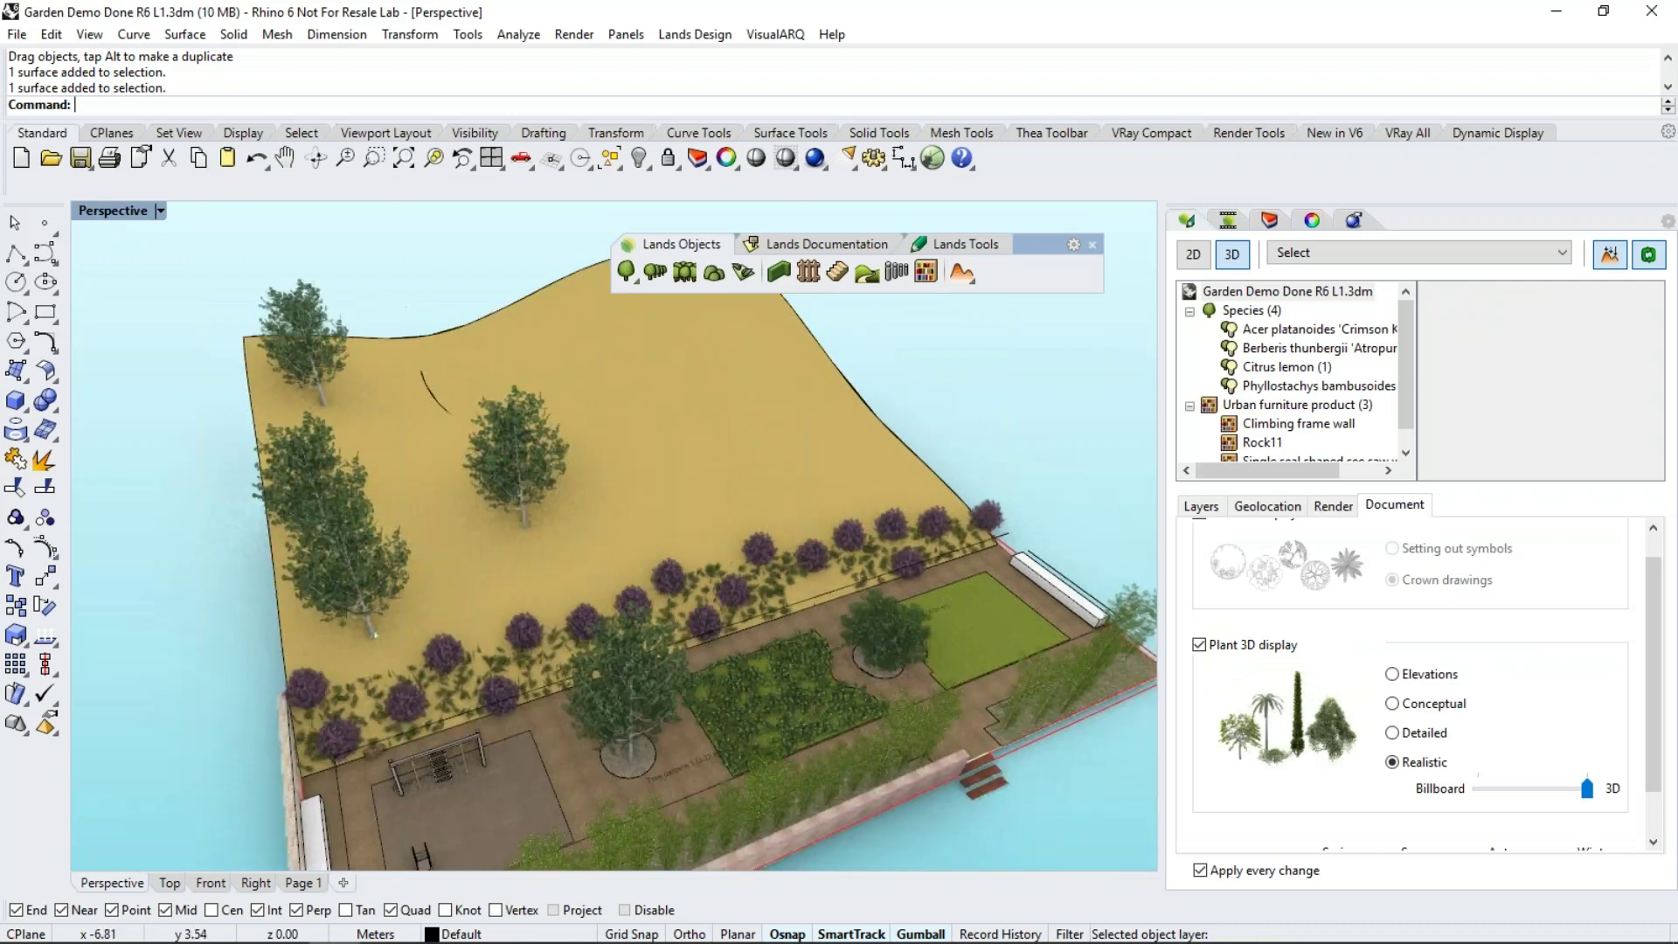
pyautogui.scroll(-3, 521, 528)
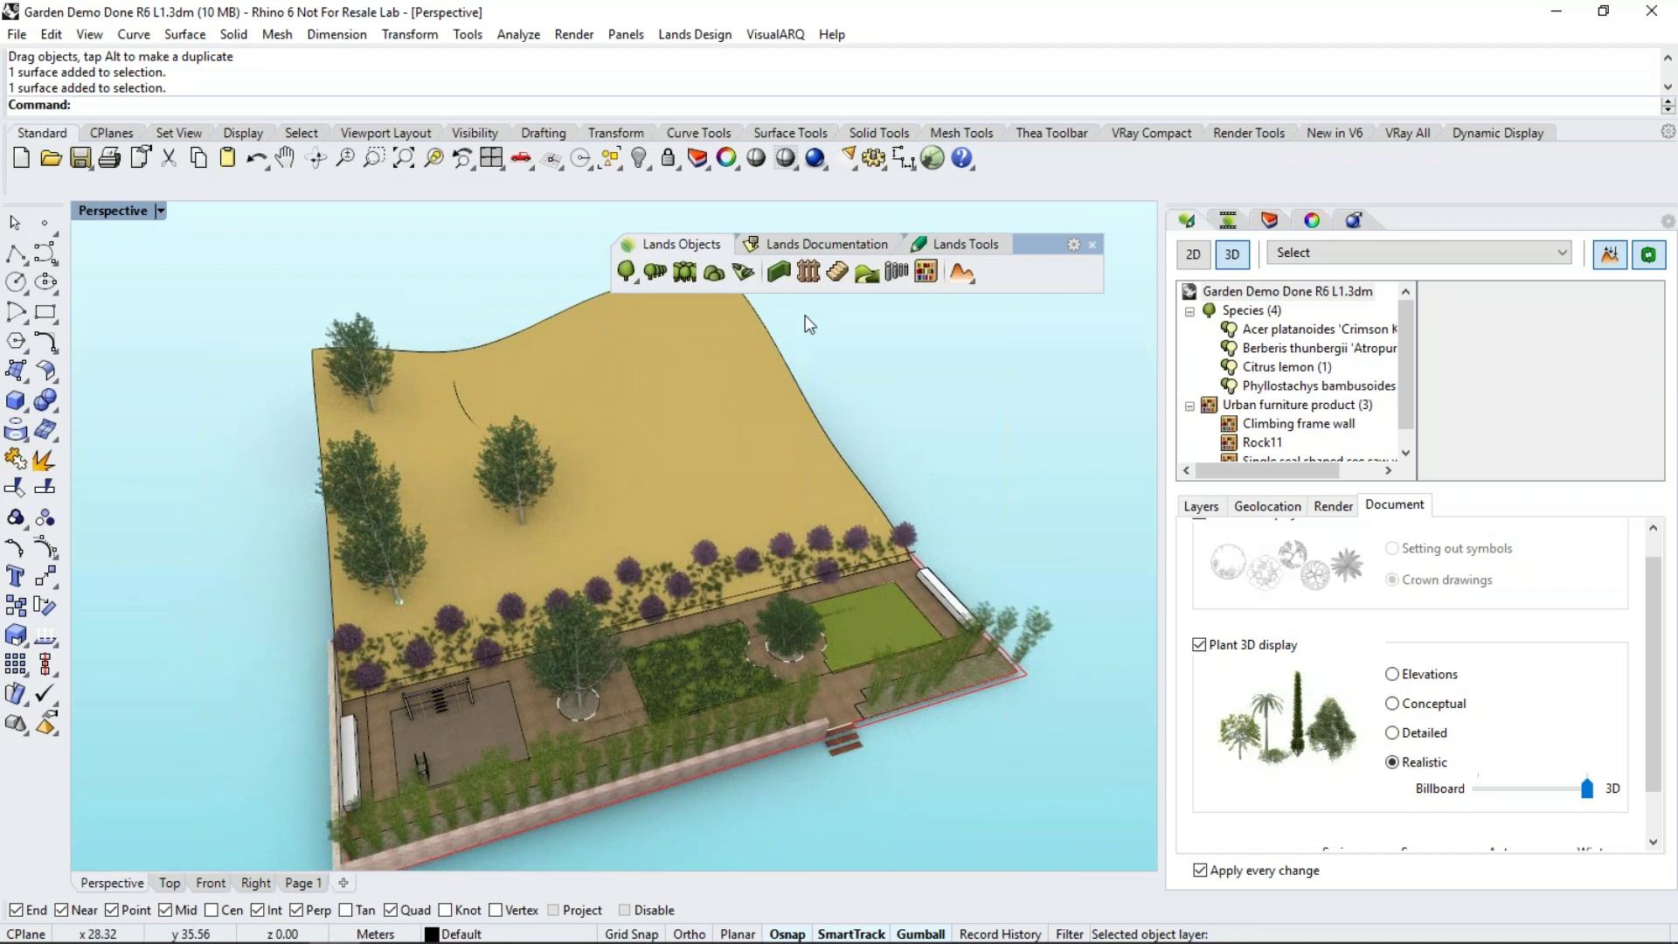
# Run Contour on the terrain from its corner, perpendicular direction, 2.00 spacing, then show the layer list
pyautogui.write('Contour')
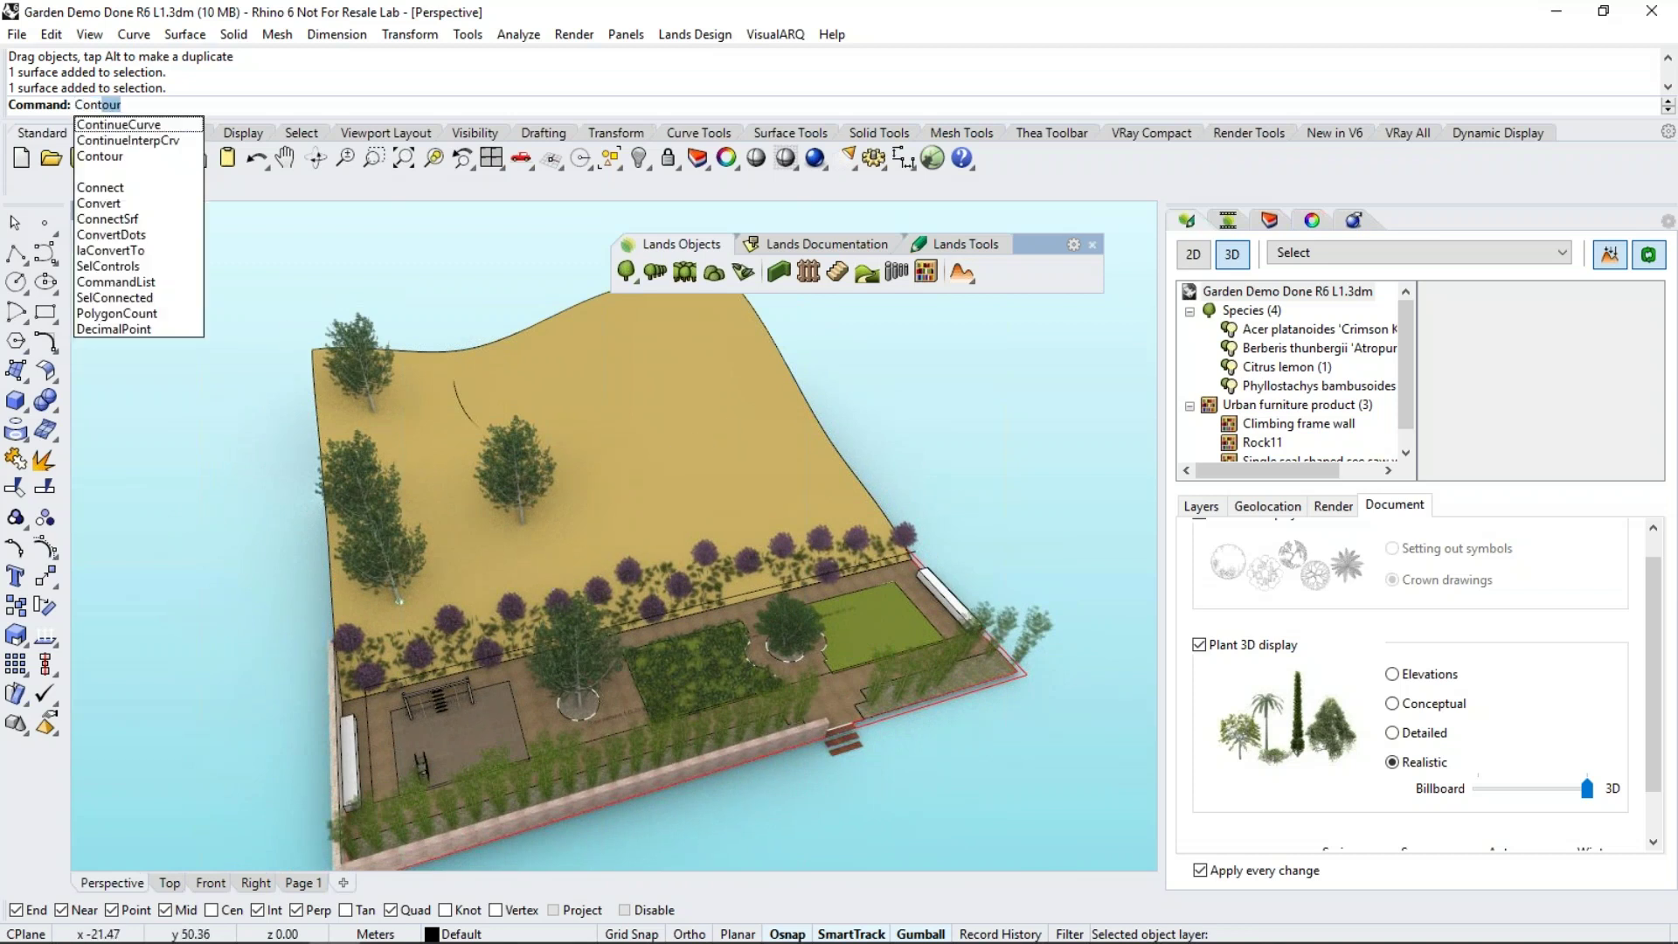
pyautogui.press('Return')
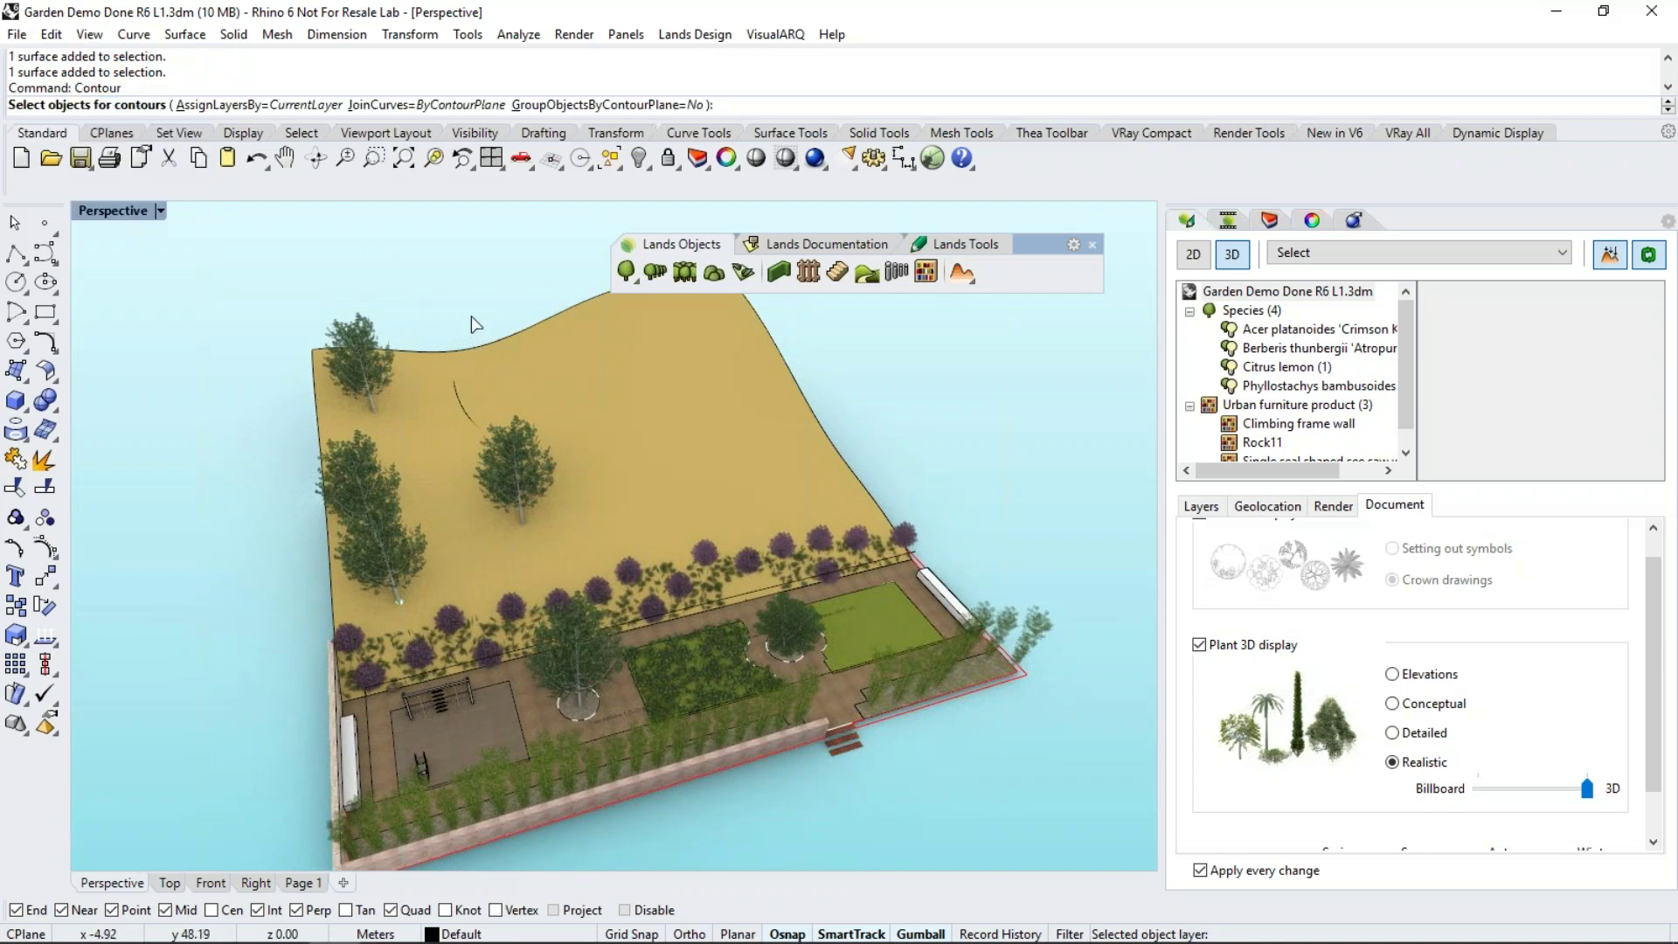
pyautogui.click(632, 402)
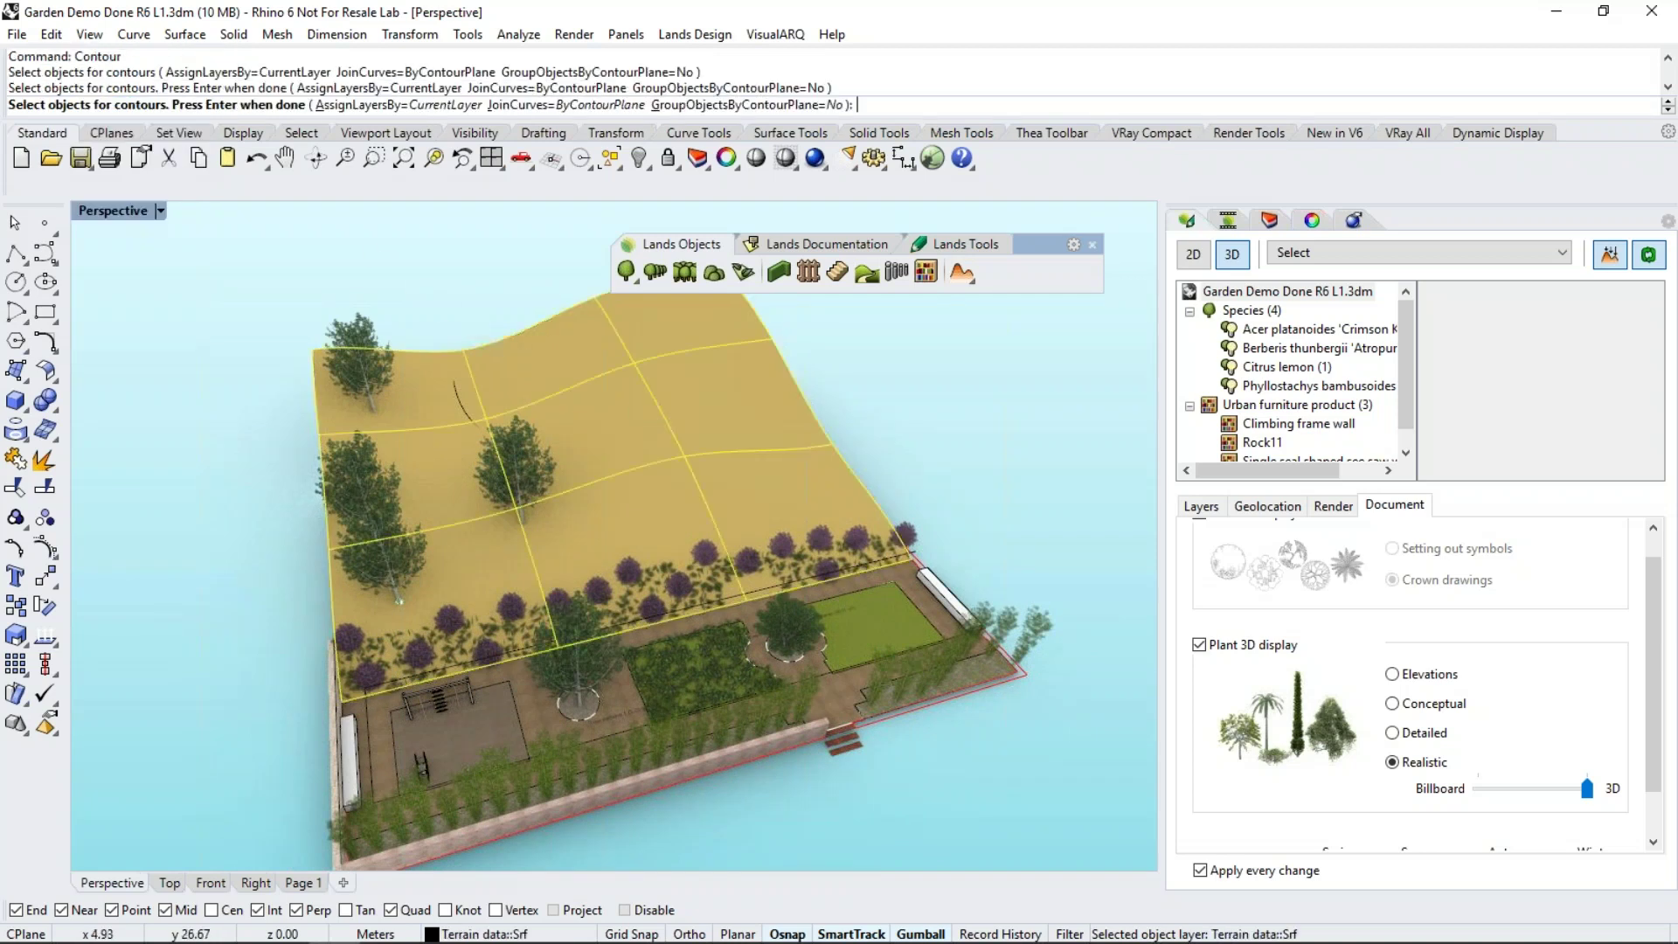
pyautogui.press('Return')
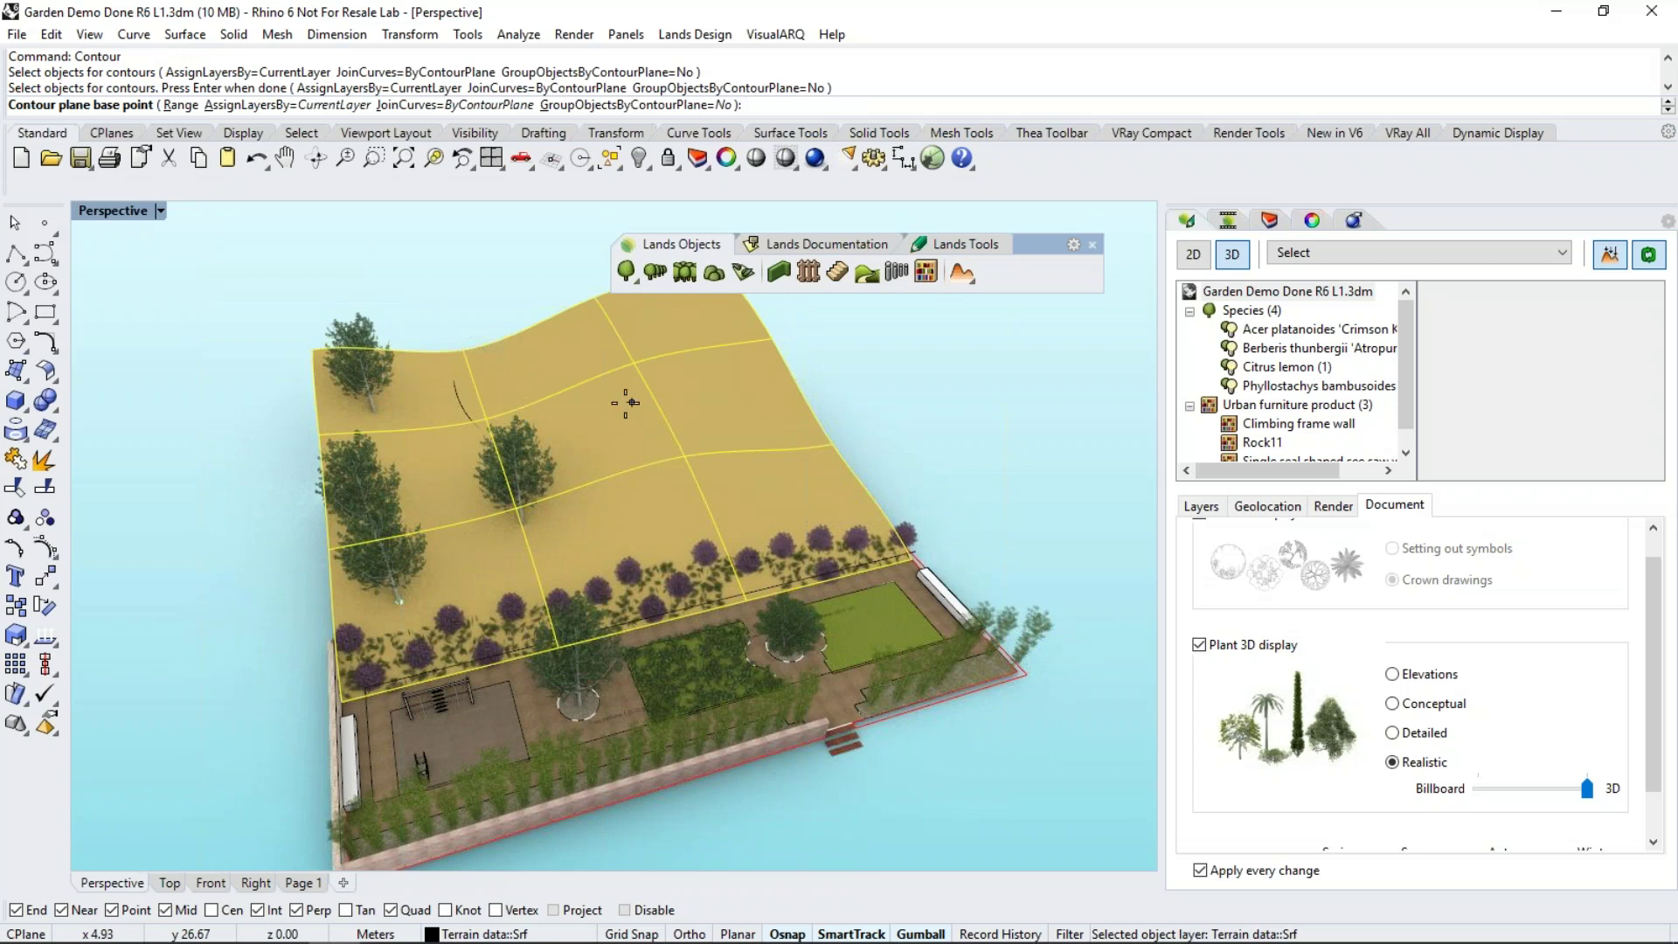
pyautogui.moveTo(610, 542); pyautogui.dragTo(321, 298, button='right')
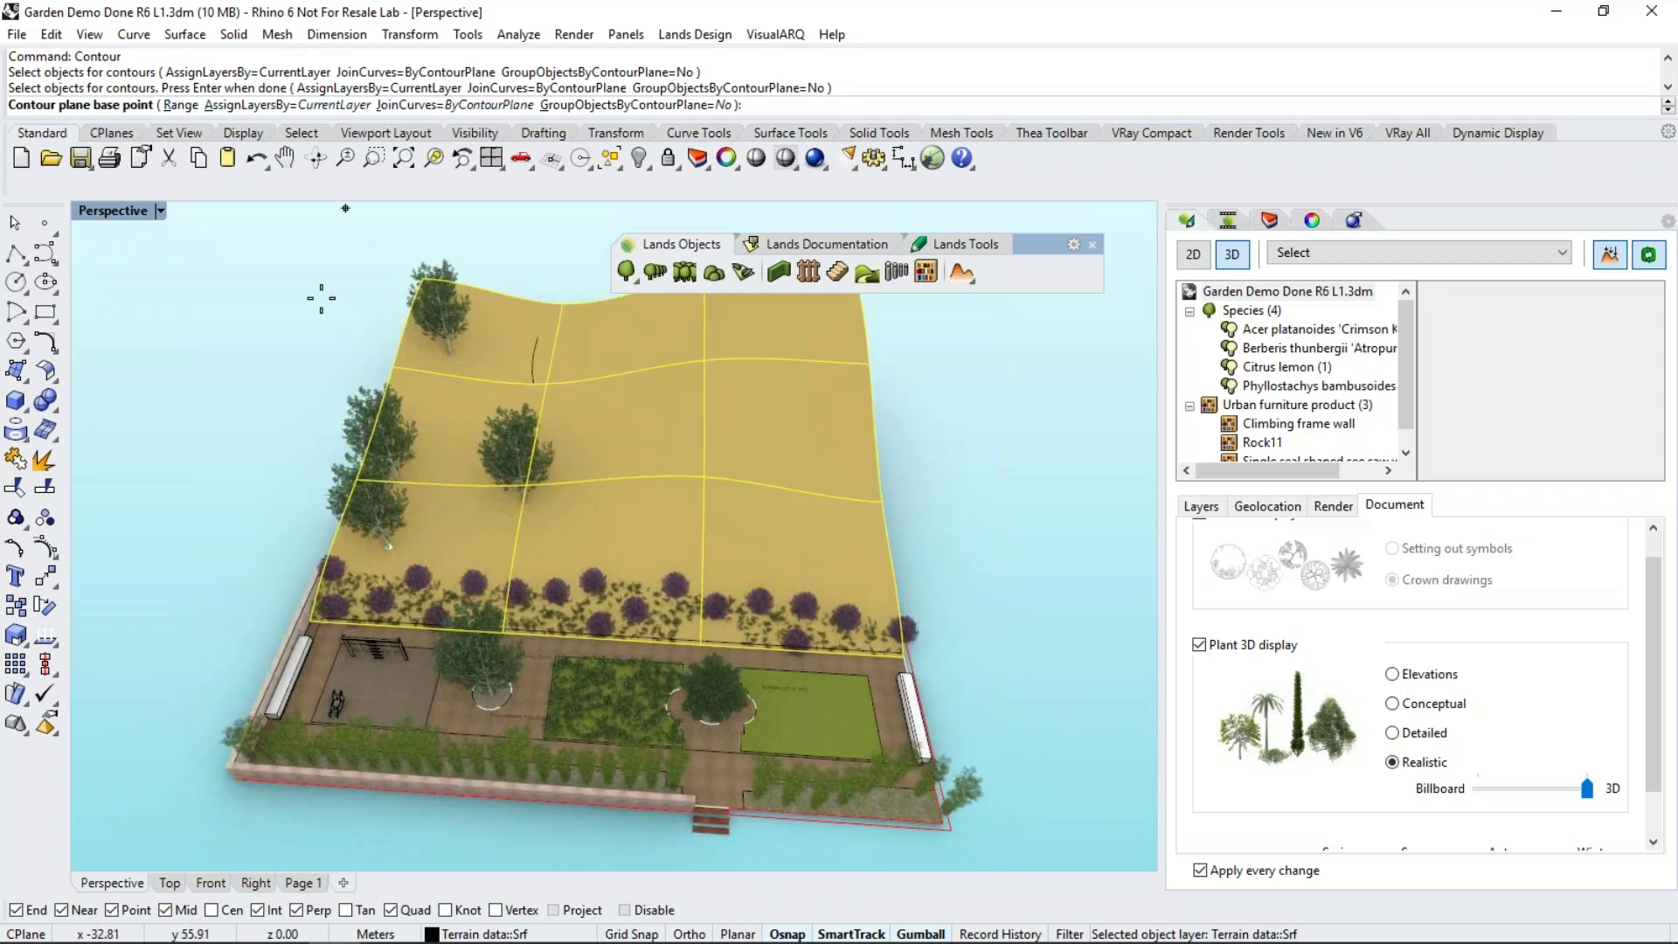
pyautogui.scroll(6, 298, 627)
pyautogui.click(298, 627)
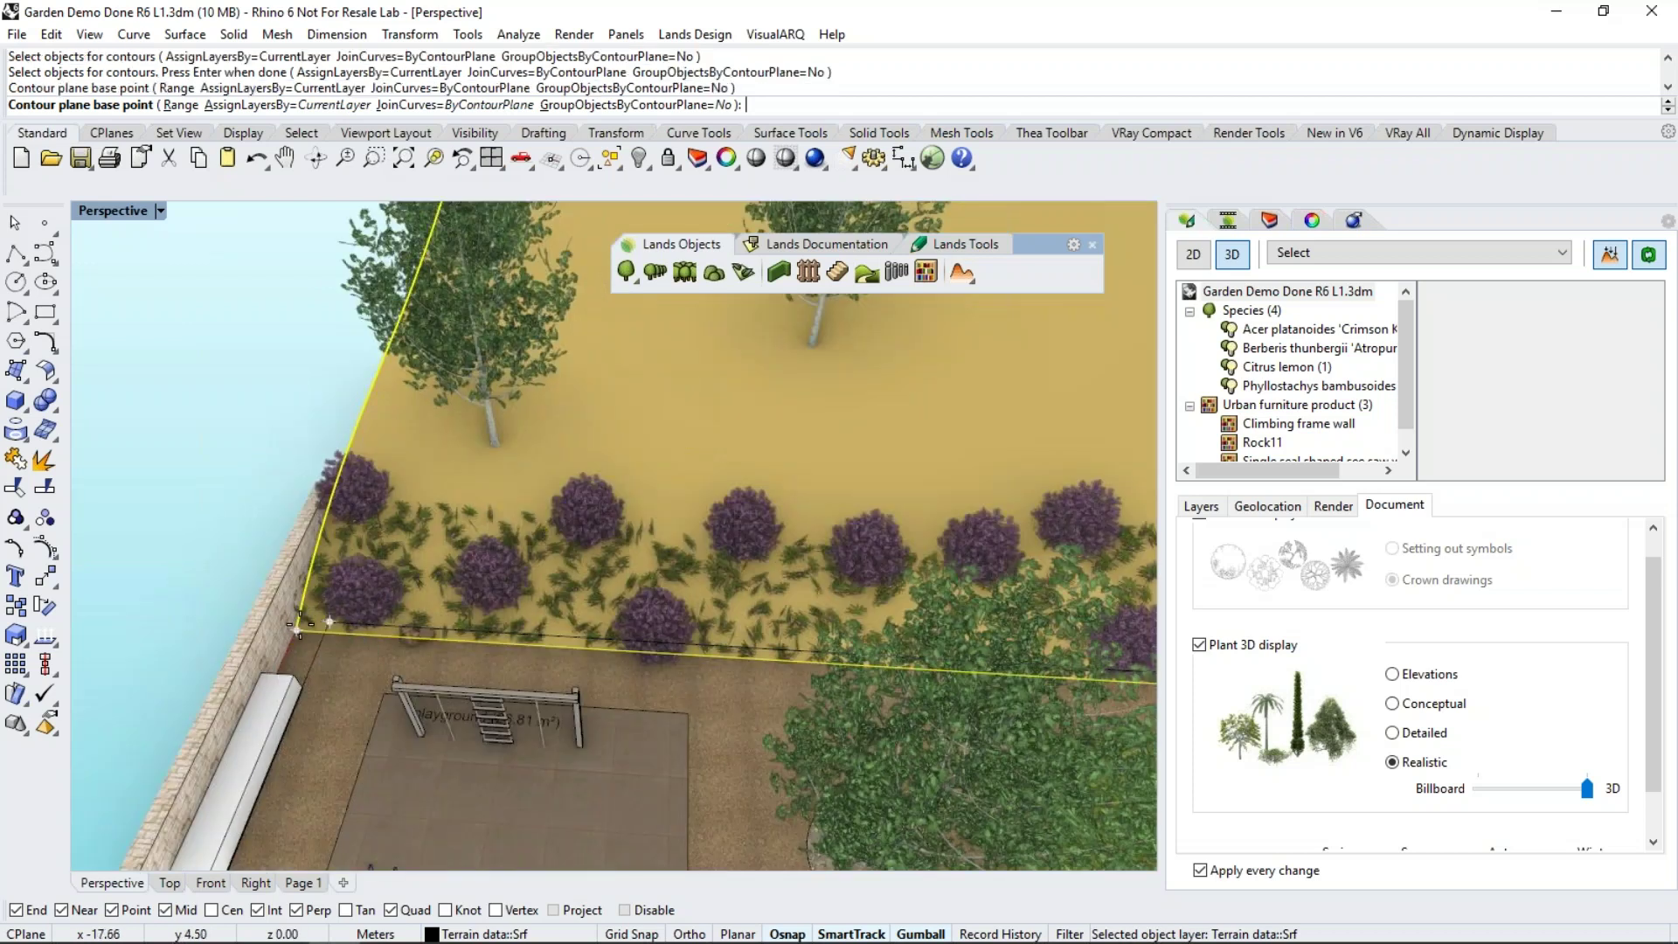
pyautogui.scroll(-5, 298, 627)
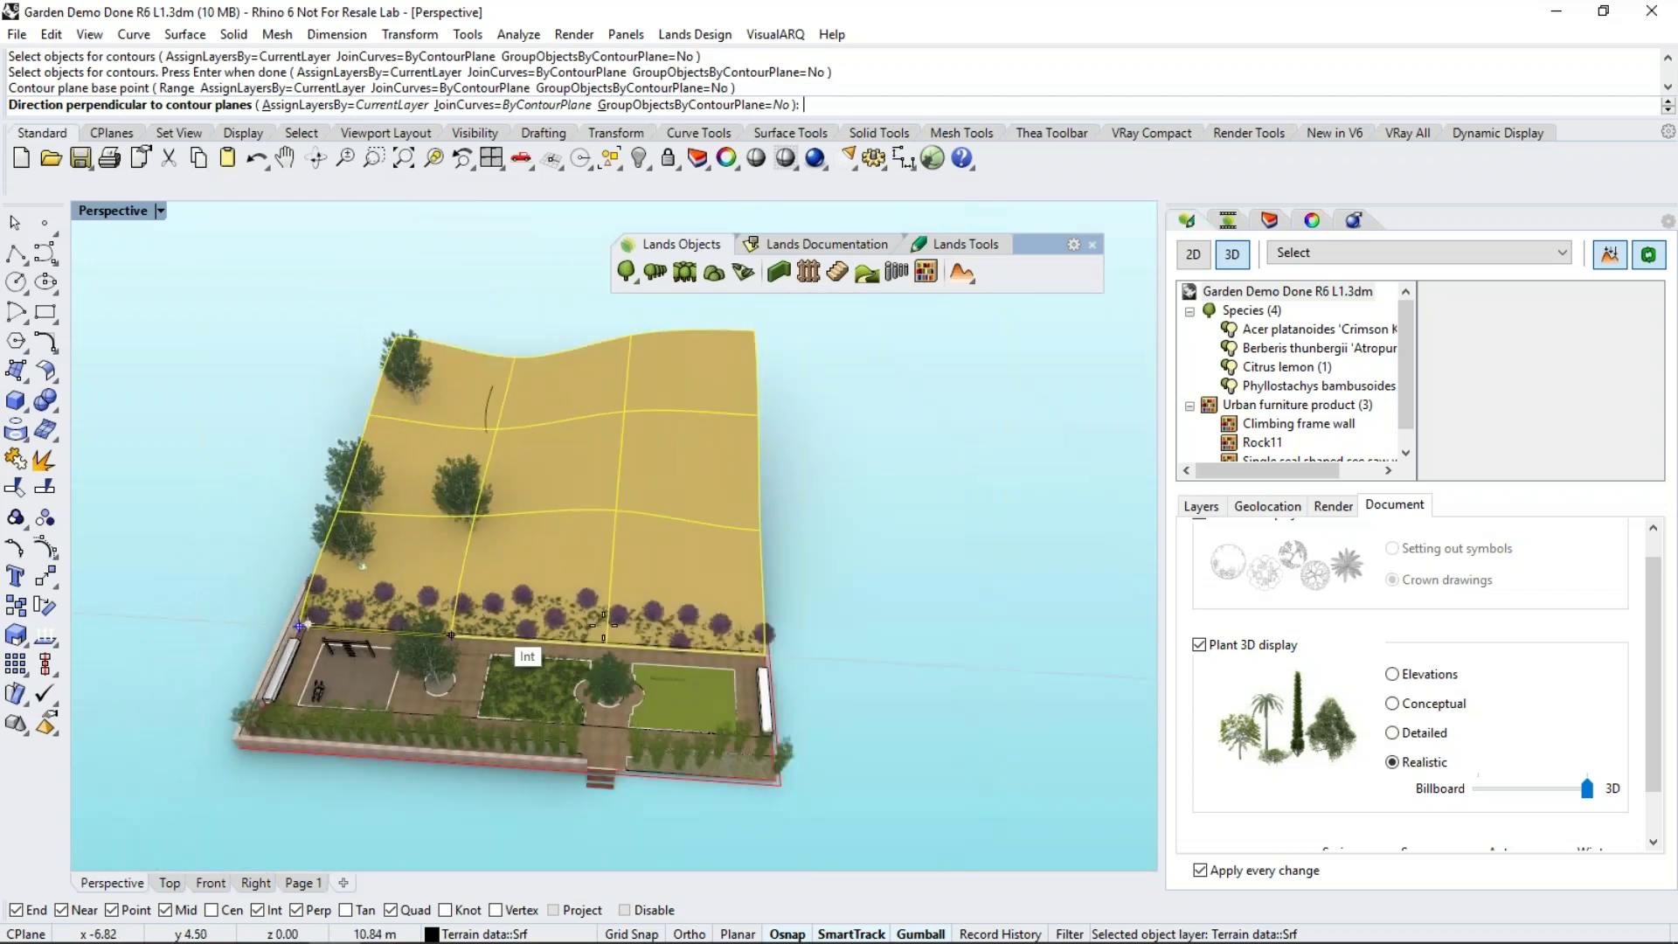
pyautogui.click(909, 664)
pyautogui.click(909, 663)
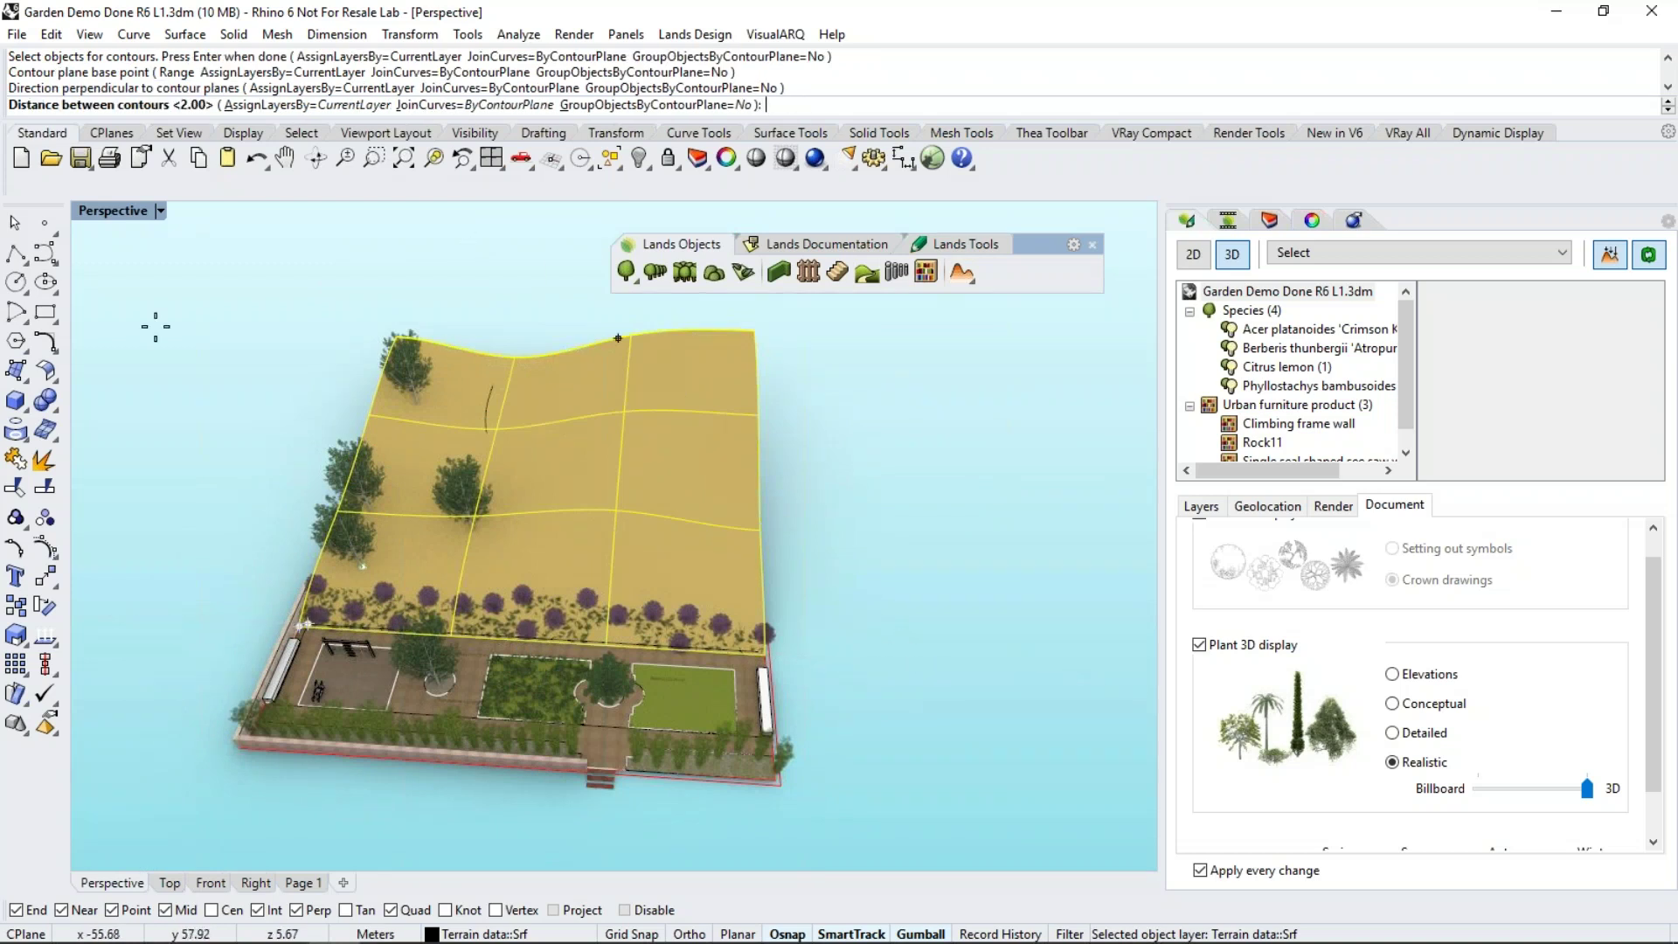
pyautogui.press('Return')
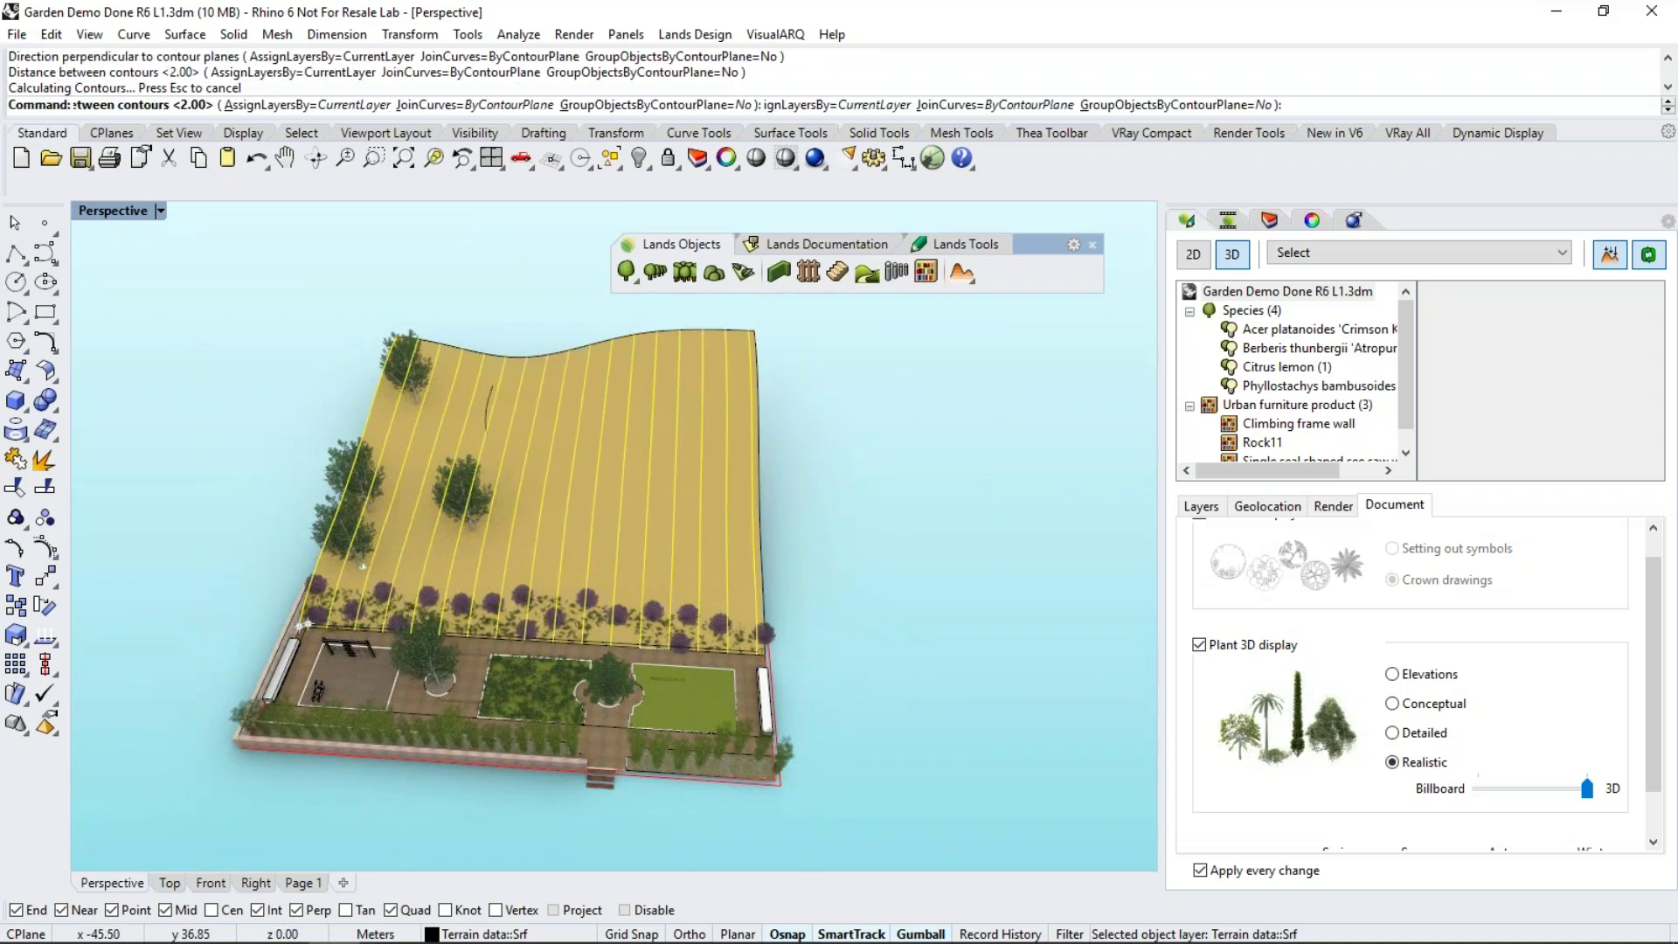
pyautogui.moveTo(828, 503); pyautogui.dragTo(490, 524, button='right')
pyautogui.click(1267, 221)
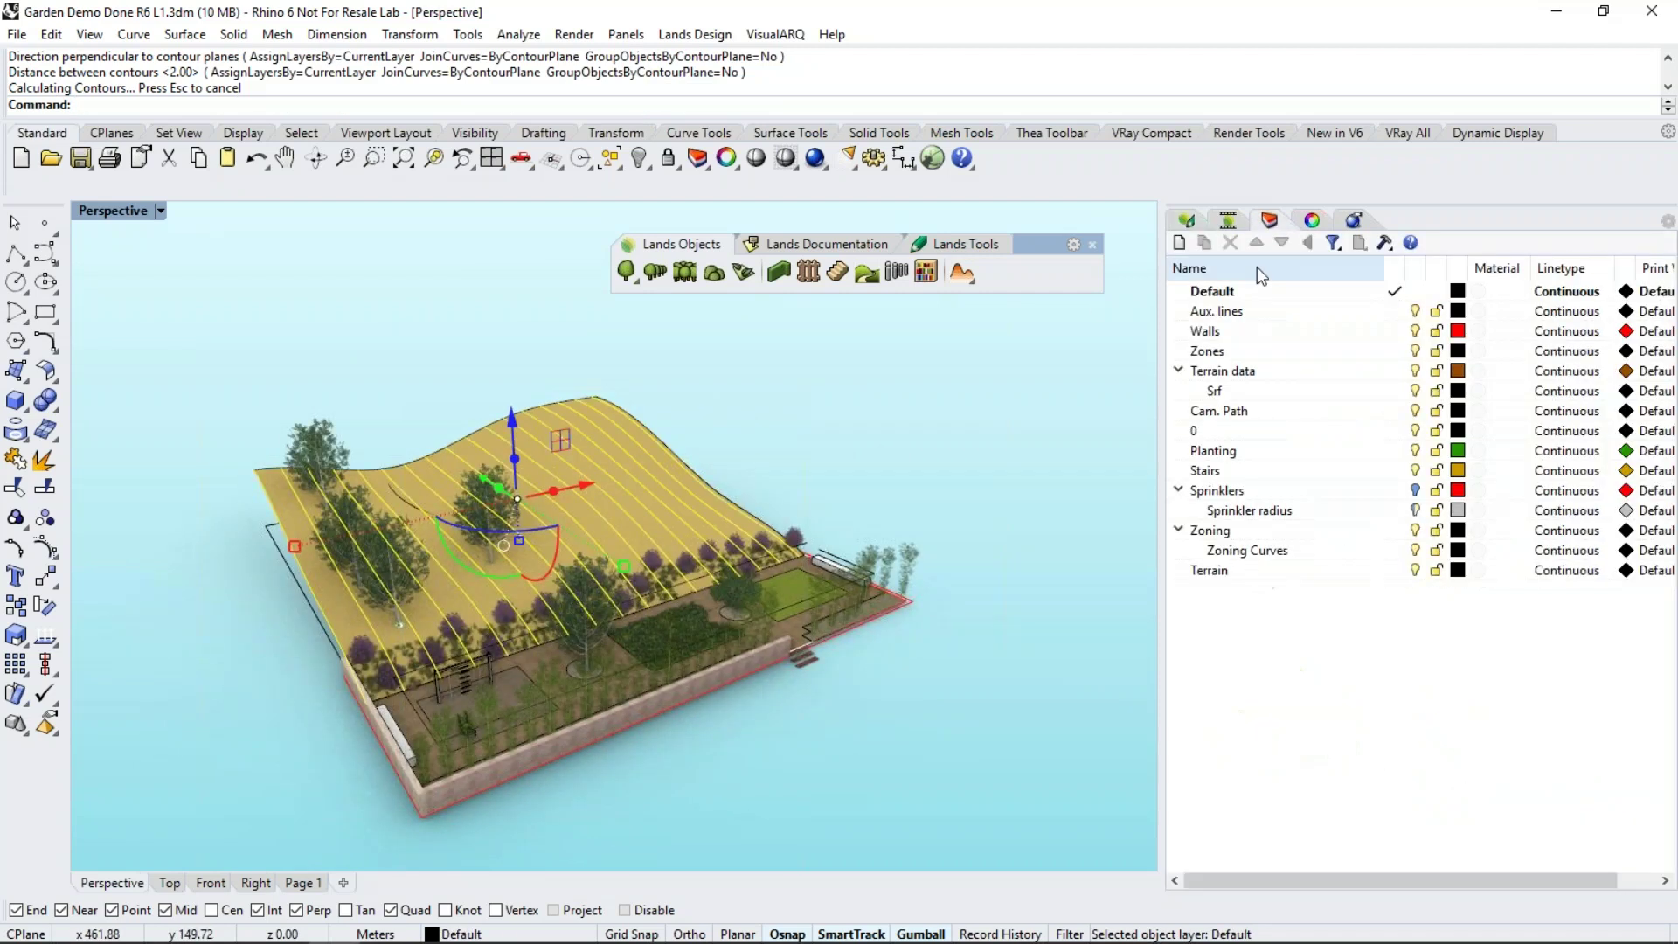
# Move the 17 contour curves onto the Aux. lines layer
pyautogui.rightClick(1240, 312)
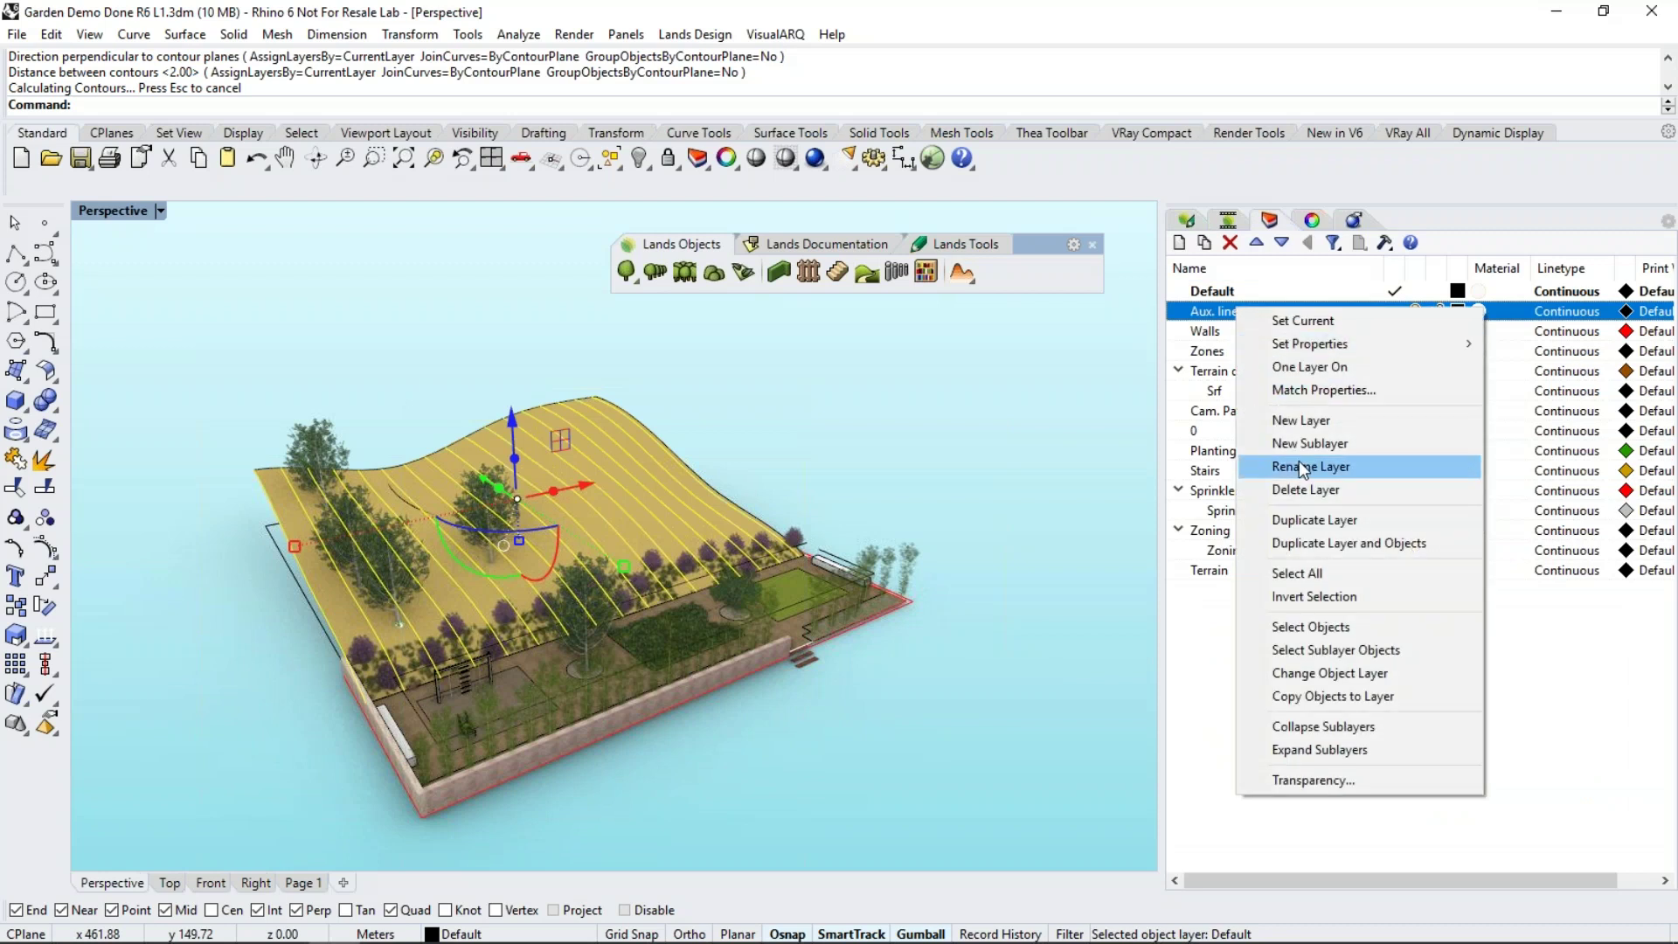
pyautogui.click(1328, 673)
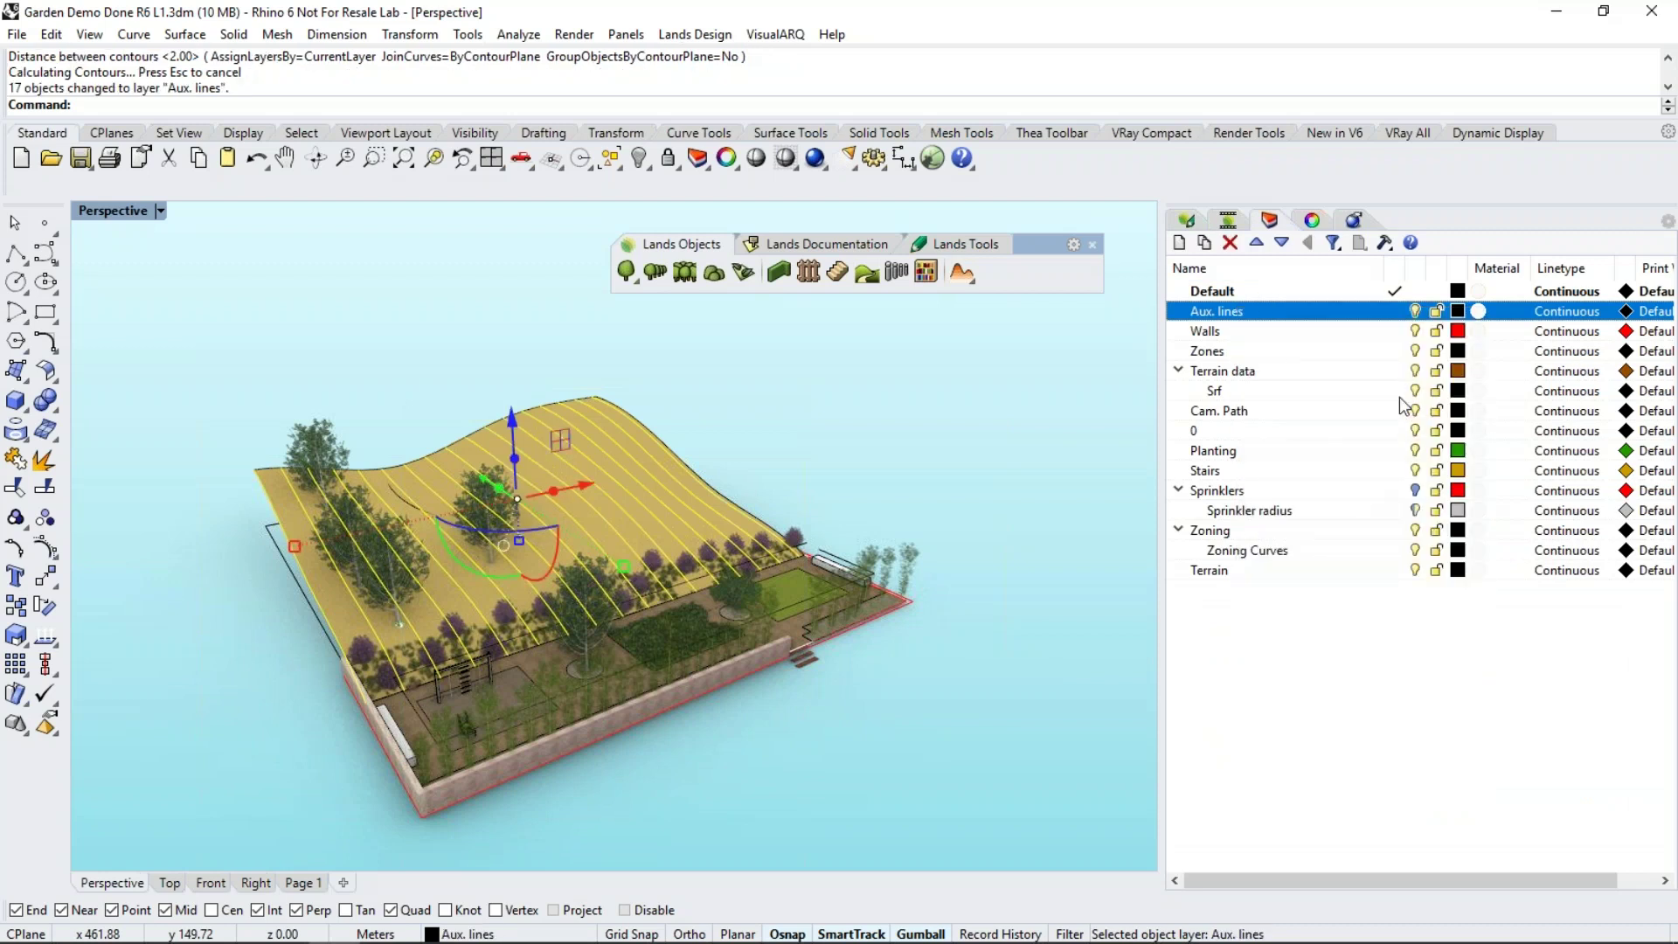
pyautogui.press('Escape')
# Delete the original hill surface, leaving only the contour curves
pyautogui.scroll(2, 459, 597)
pyautogui.scroll(3, 459, 587)
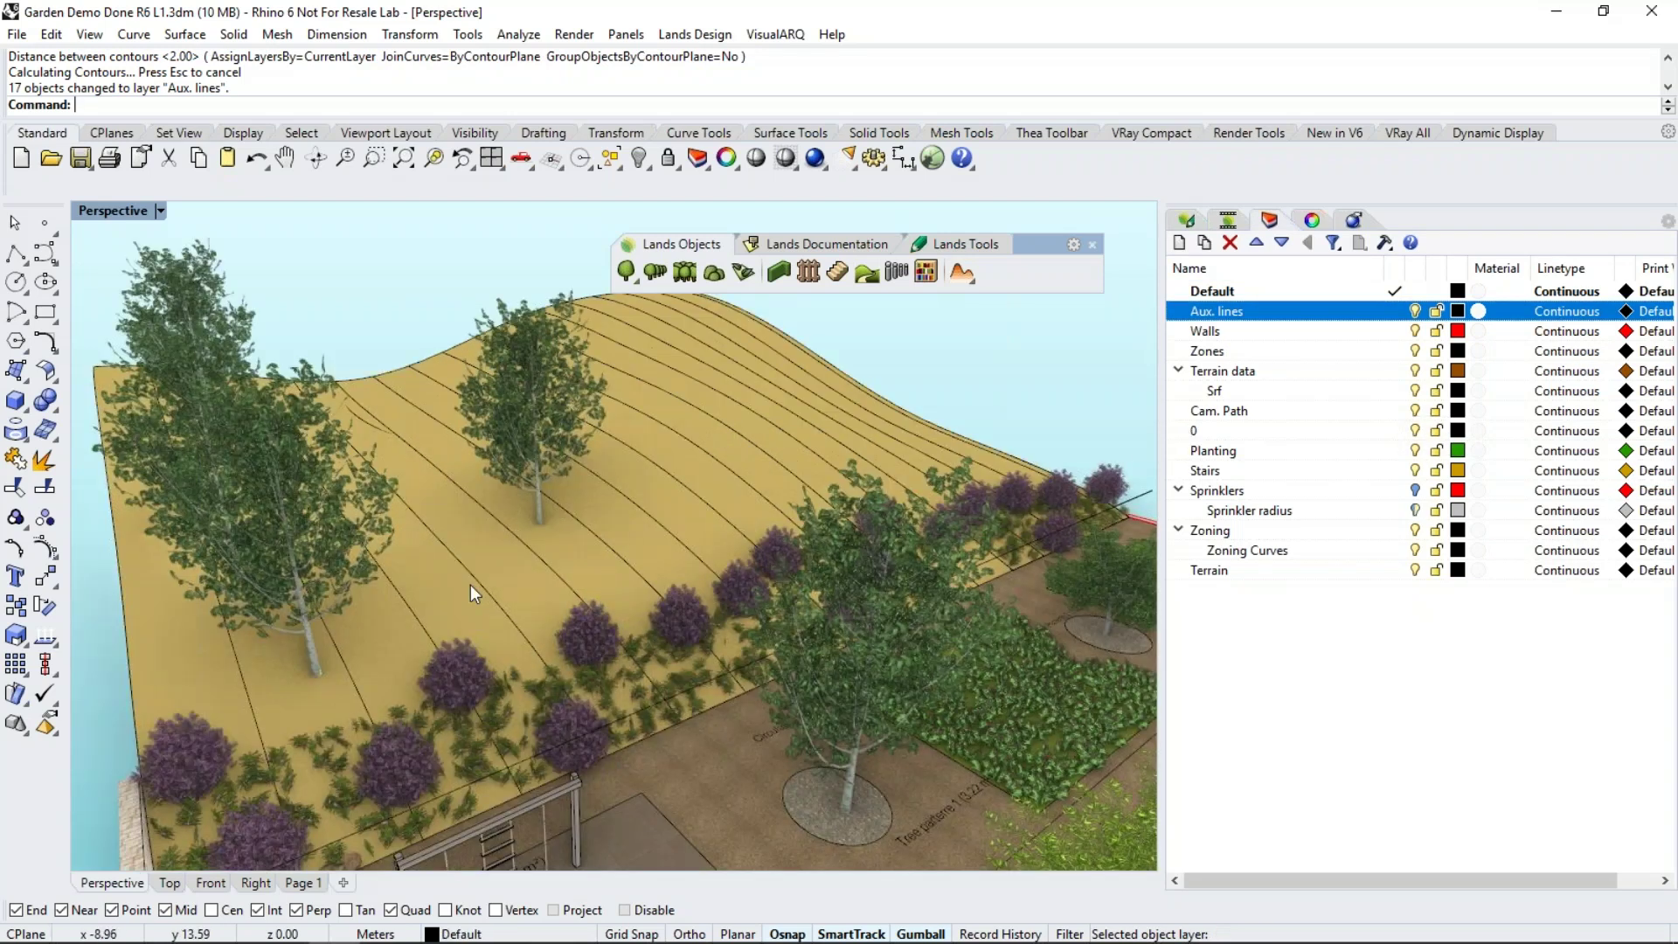
pyautogui.click(491, 569)
pyautogui.press('Delete')
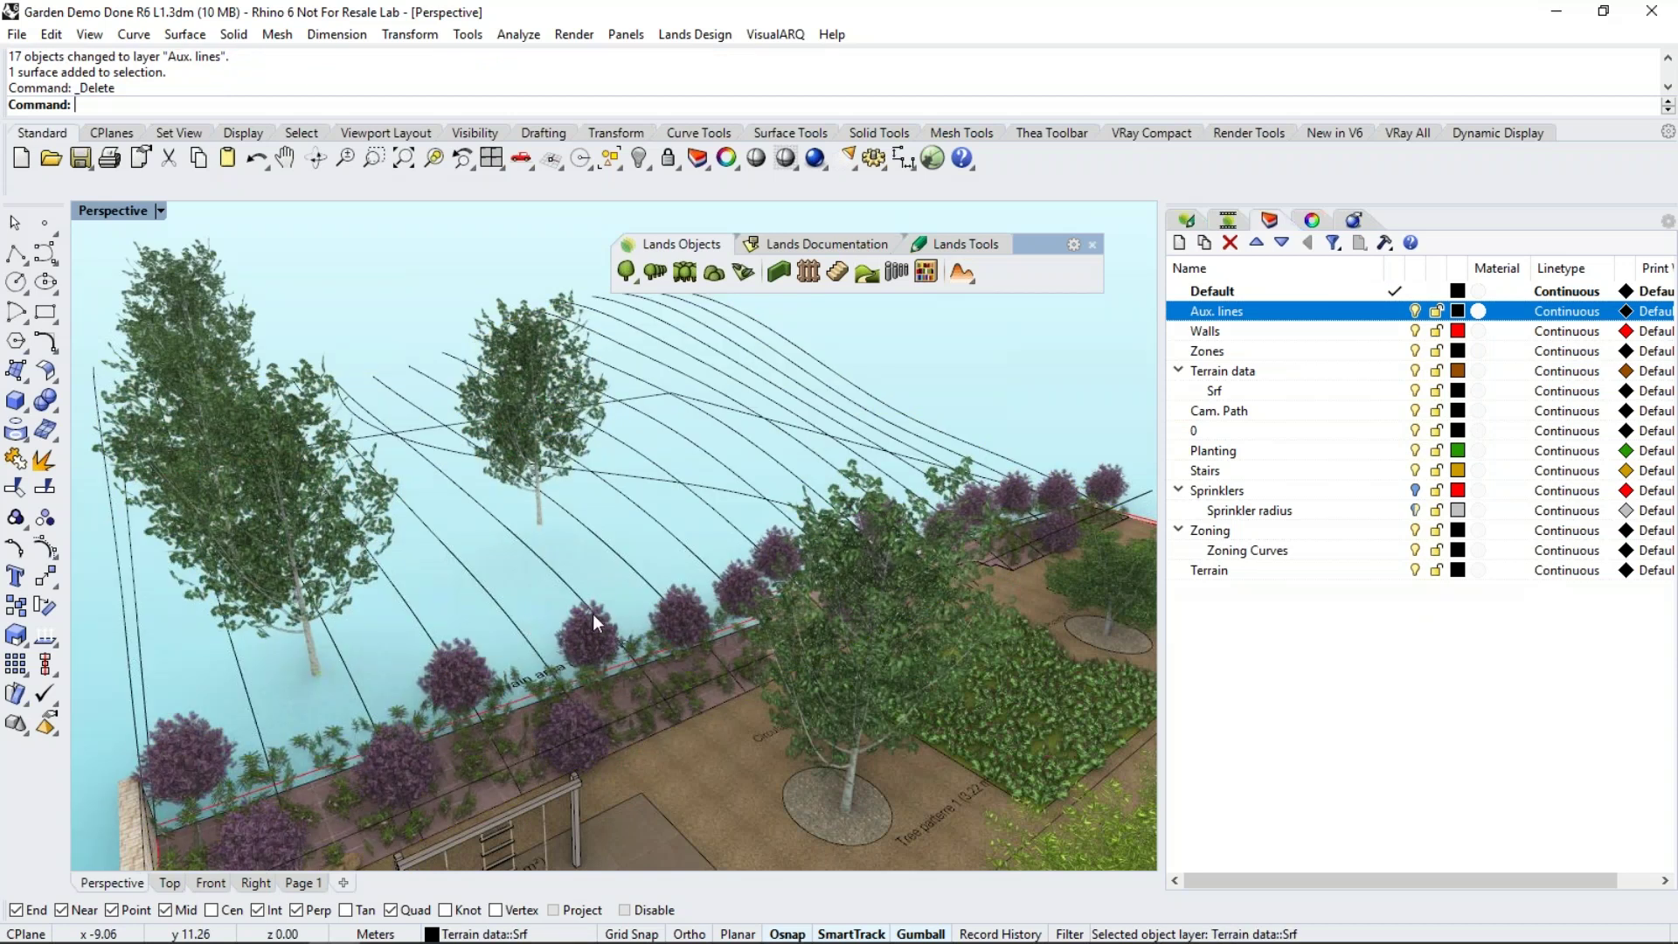
pyautogui.scroll(-2, 594, 623)
pyautogui.click(961, 272)
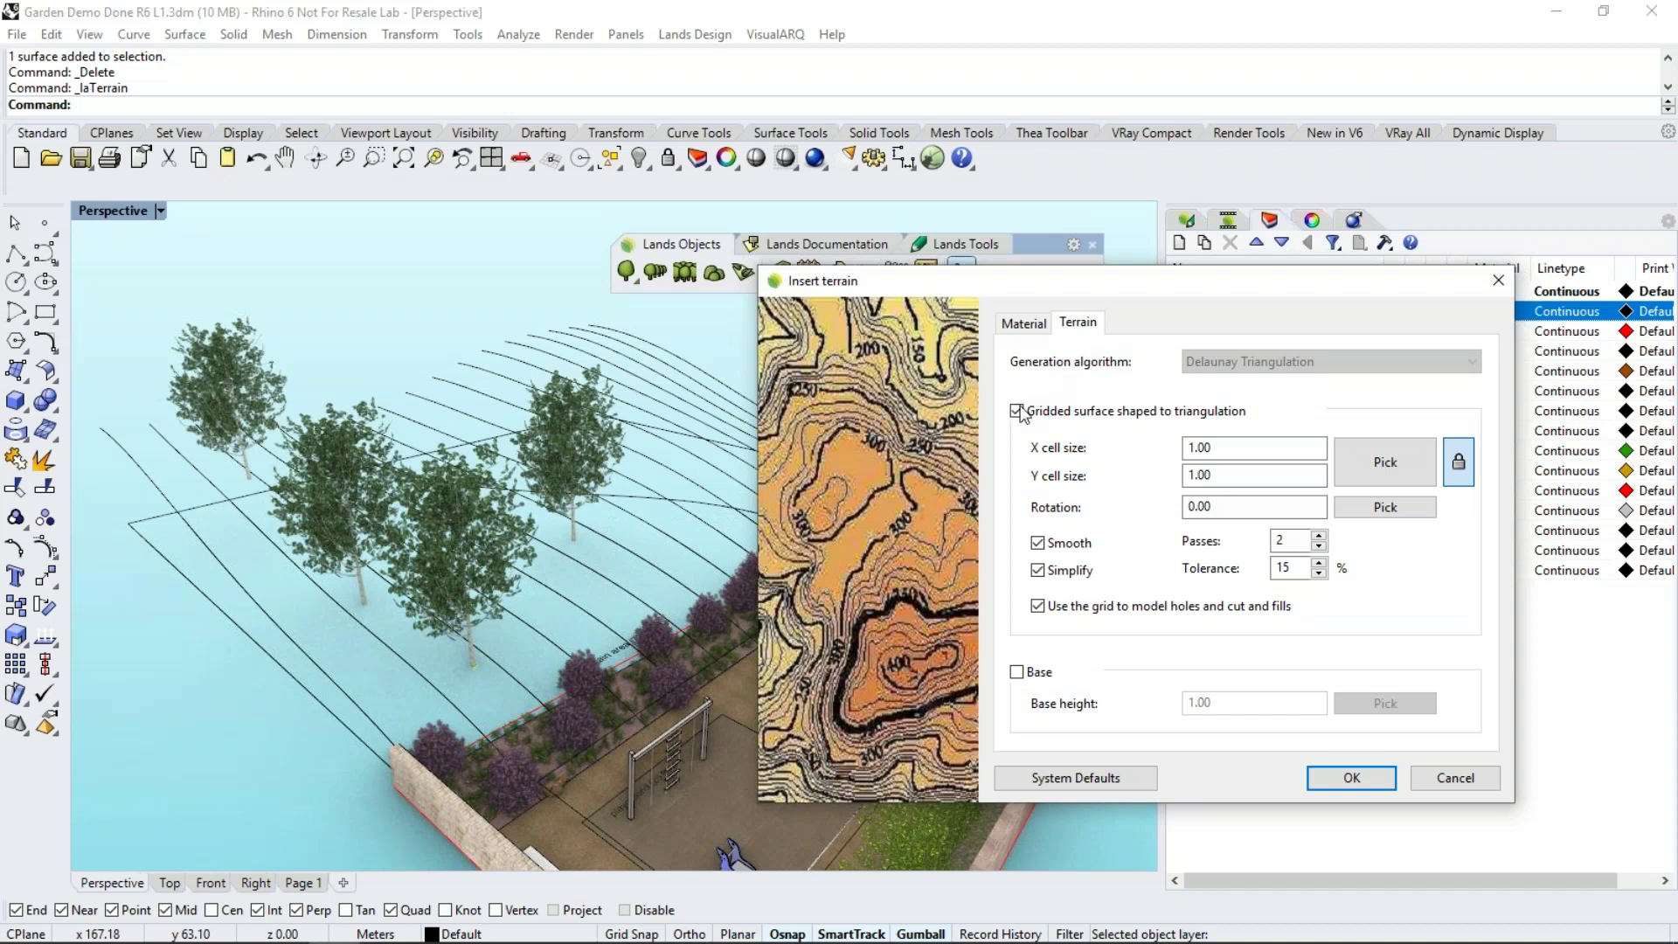
# Set the Lands terrain to a gridded surface with a base of height 0.1
pyautogui.click(1017, 411)
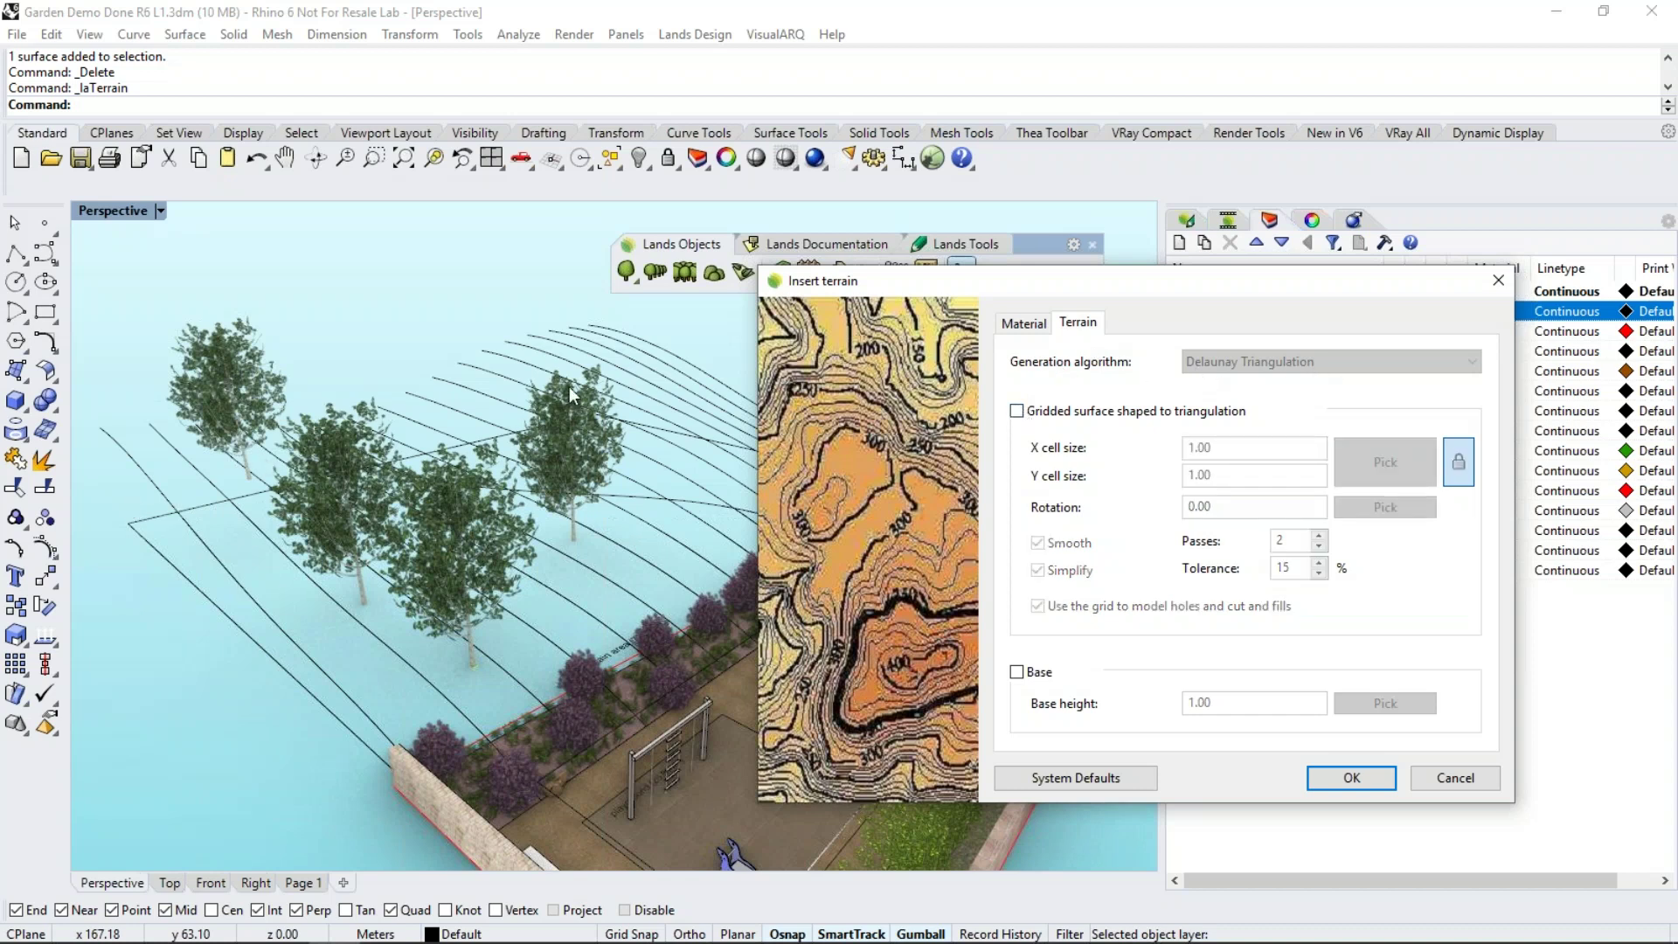
pyautogui.click(1017, 413)
pyautogui.doubleClick(1197, 447)
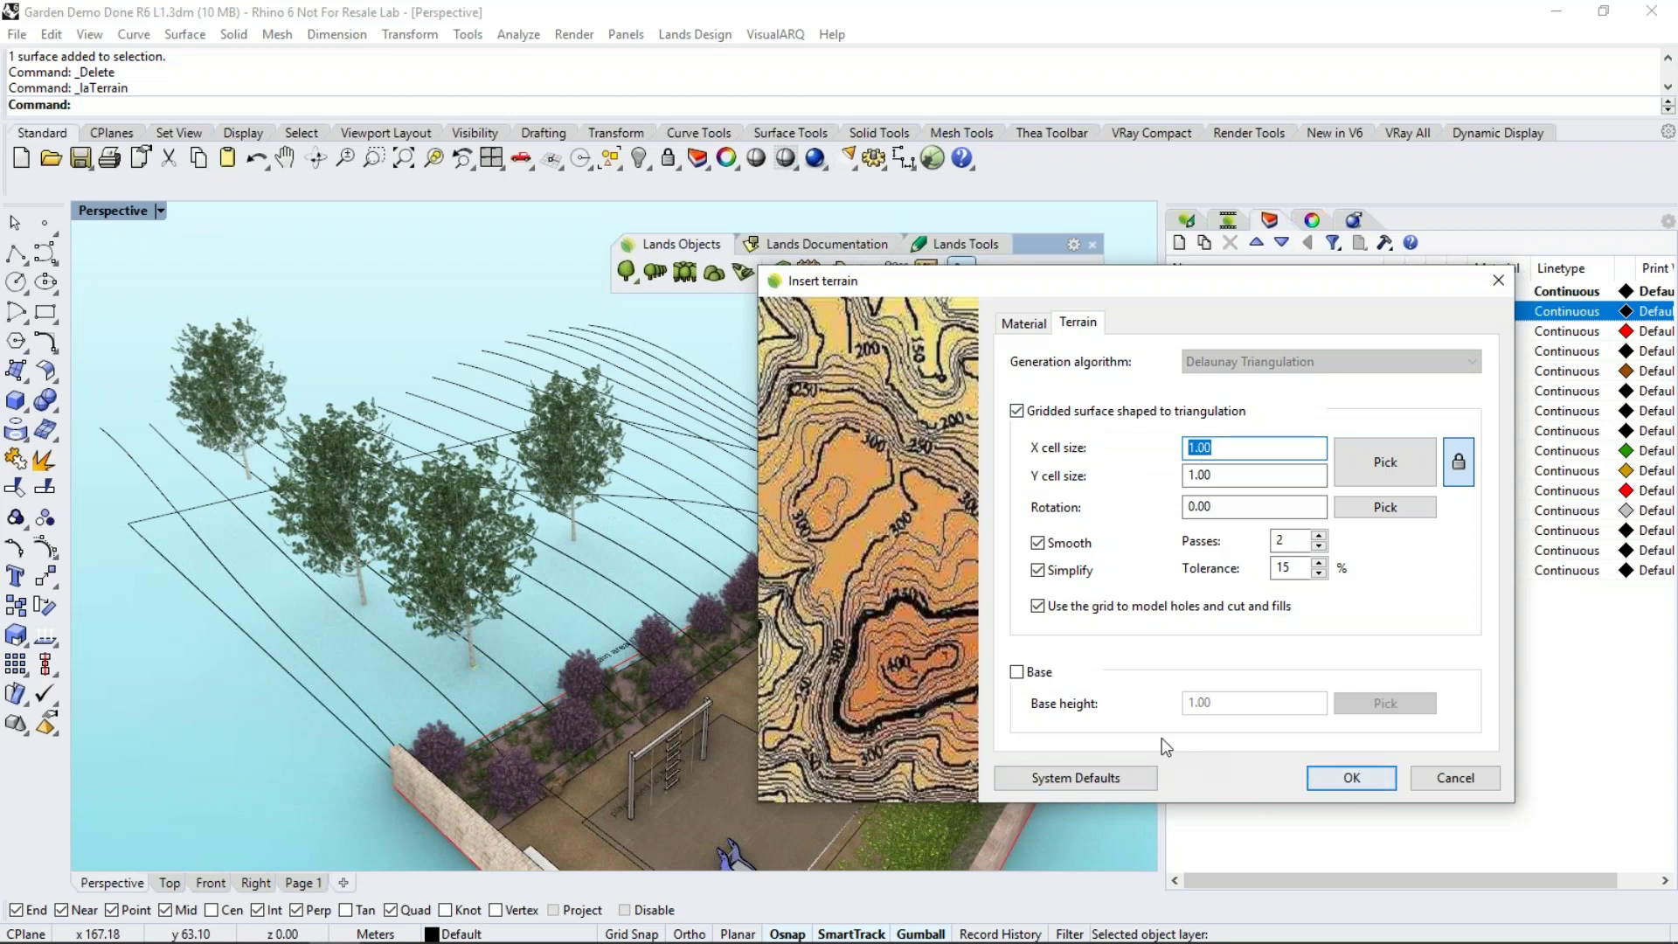
pyautogui.click(1017, 673)
pyautogui.click(1234, 703)
pyautogui.moveTo(1222, 704); pyautogui.dragTo(1146, 708)
pyautogui.write('.1')
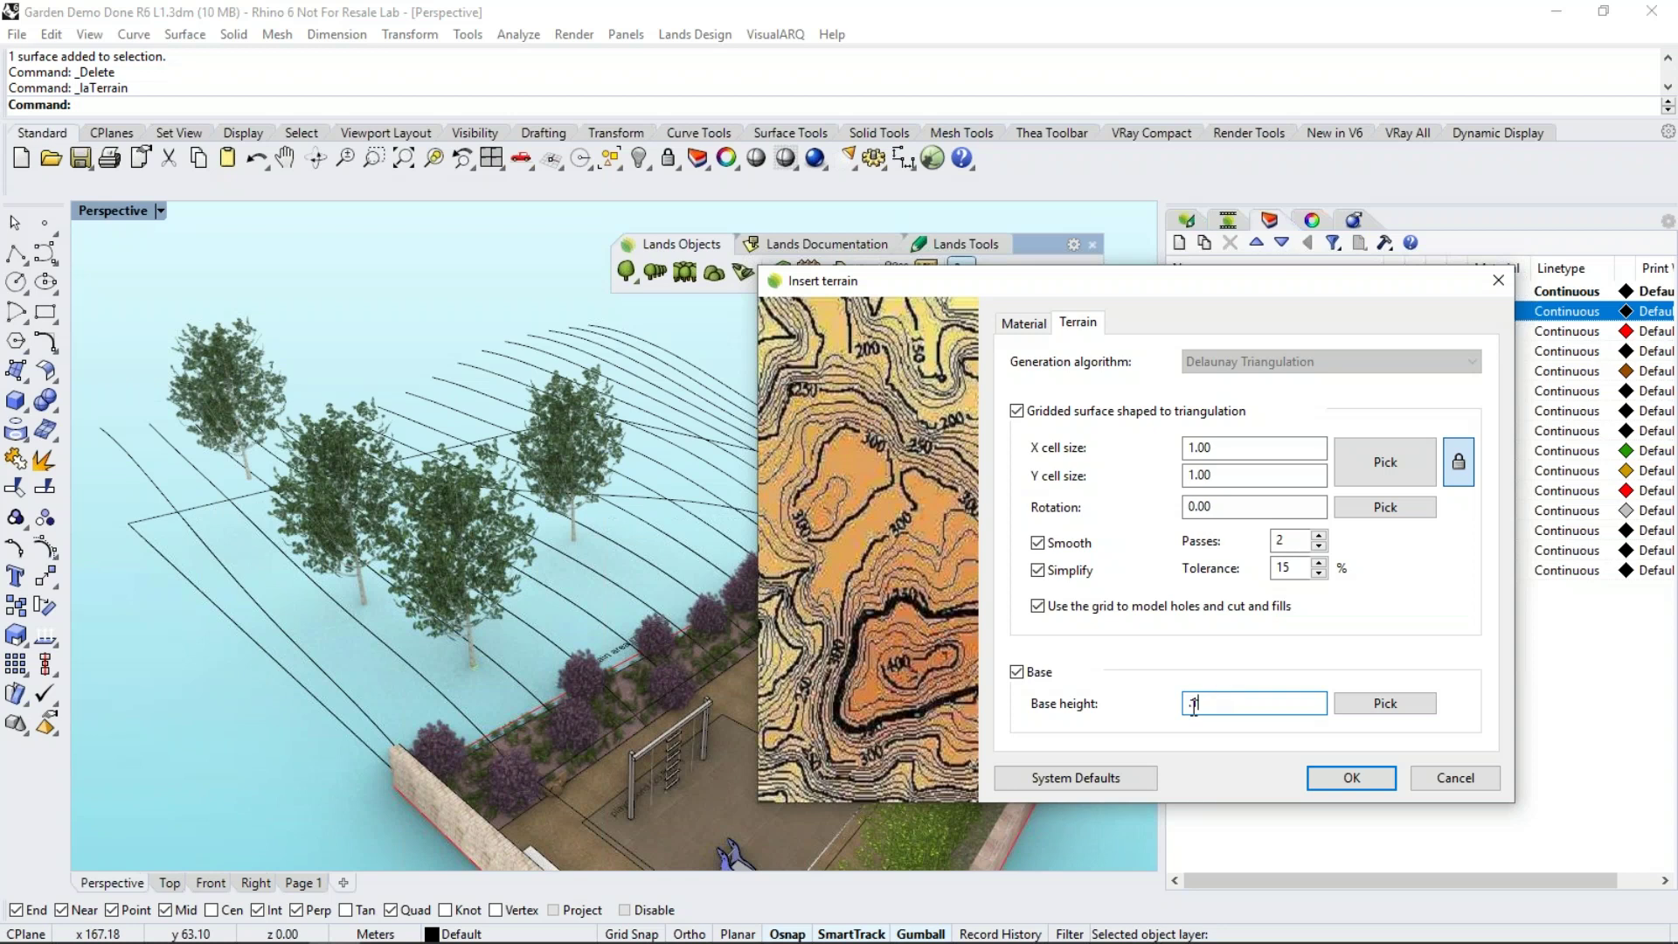
pyautogui.click(1352, 778)
# Build the terrain from the contour curves, excluding the curved path line
pyautogui.moveTo(546, 577); pyautogui.dragTo(419, 503, button='right')
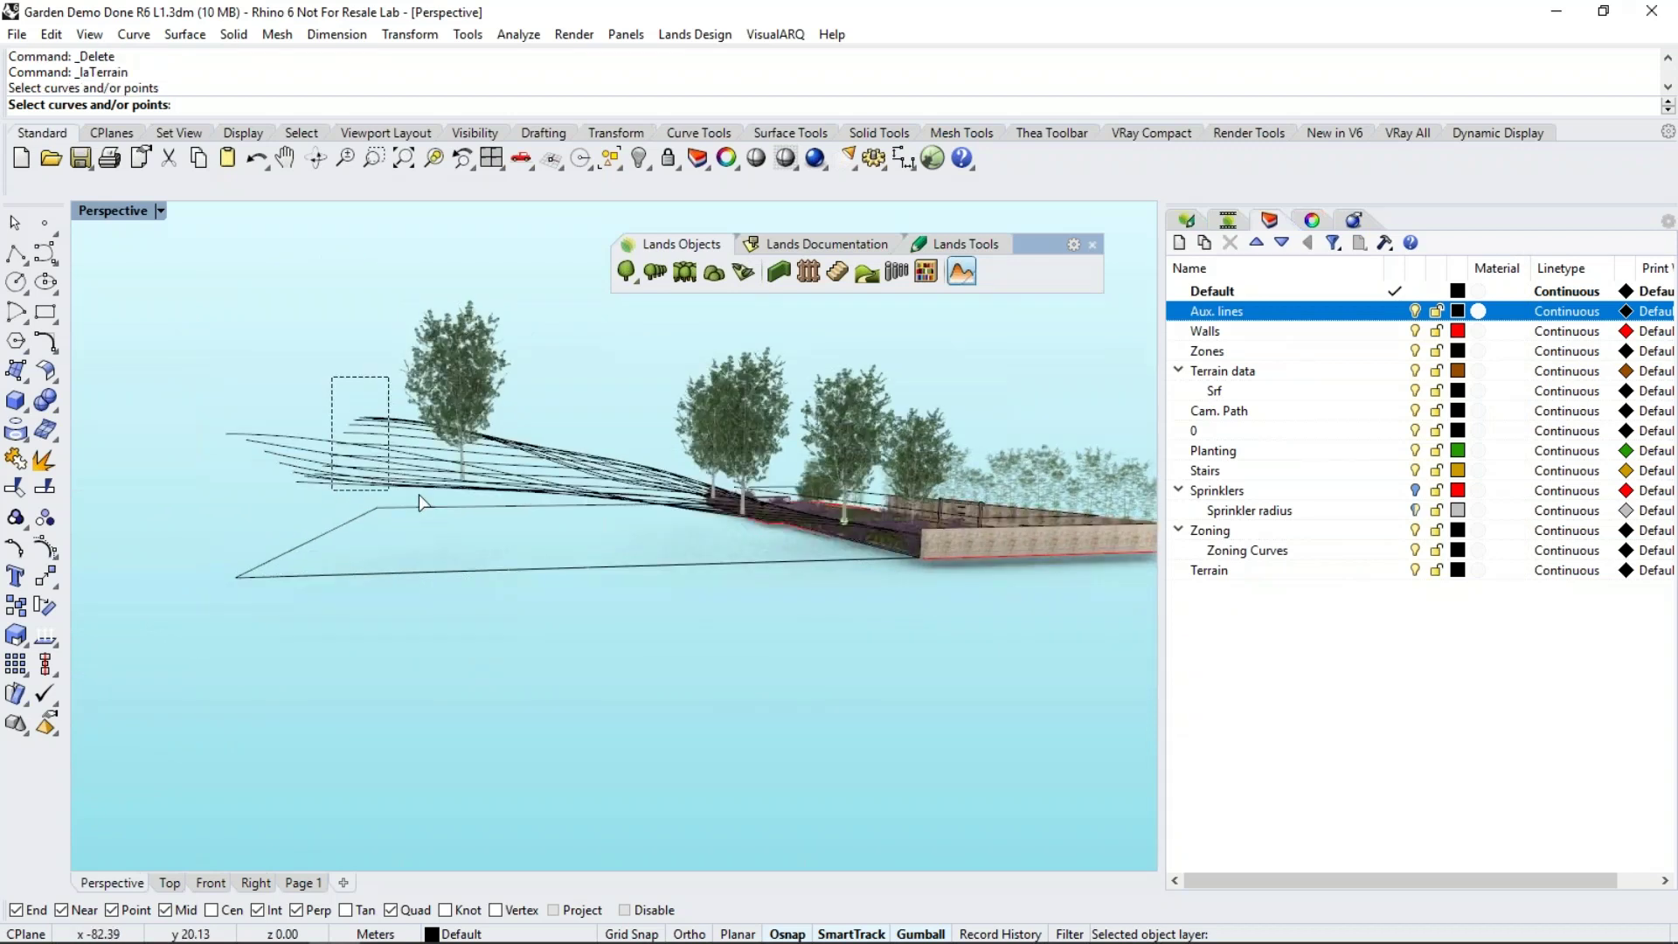
pyautogui.moveTo(419, 502); pyautogui.dragTo(424, 505)
pyautogui.moveTo(424, 505); pyautogui.dragTo(543, 588, button='right')
pyautogui.keyDown('ctrl'); pyautogui.click(537, 583); pyautogui.keyUp('ctrl')
pyautogui.moveTo(671, 645); pyautogui.dragTo(575, 600, button='right')
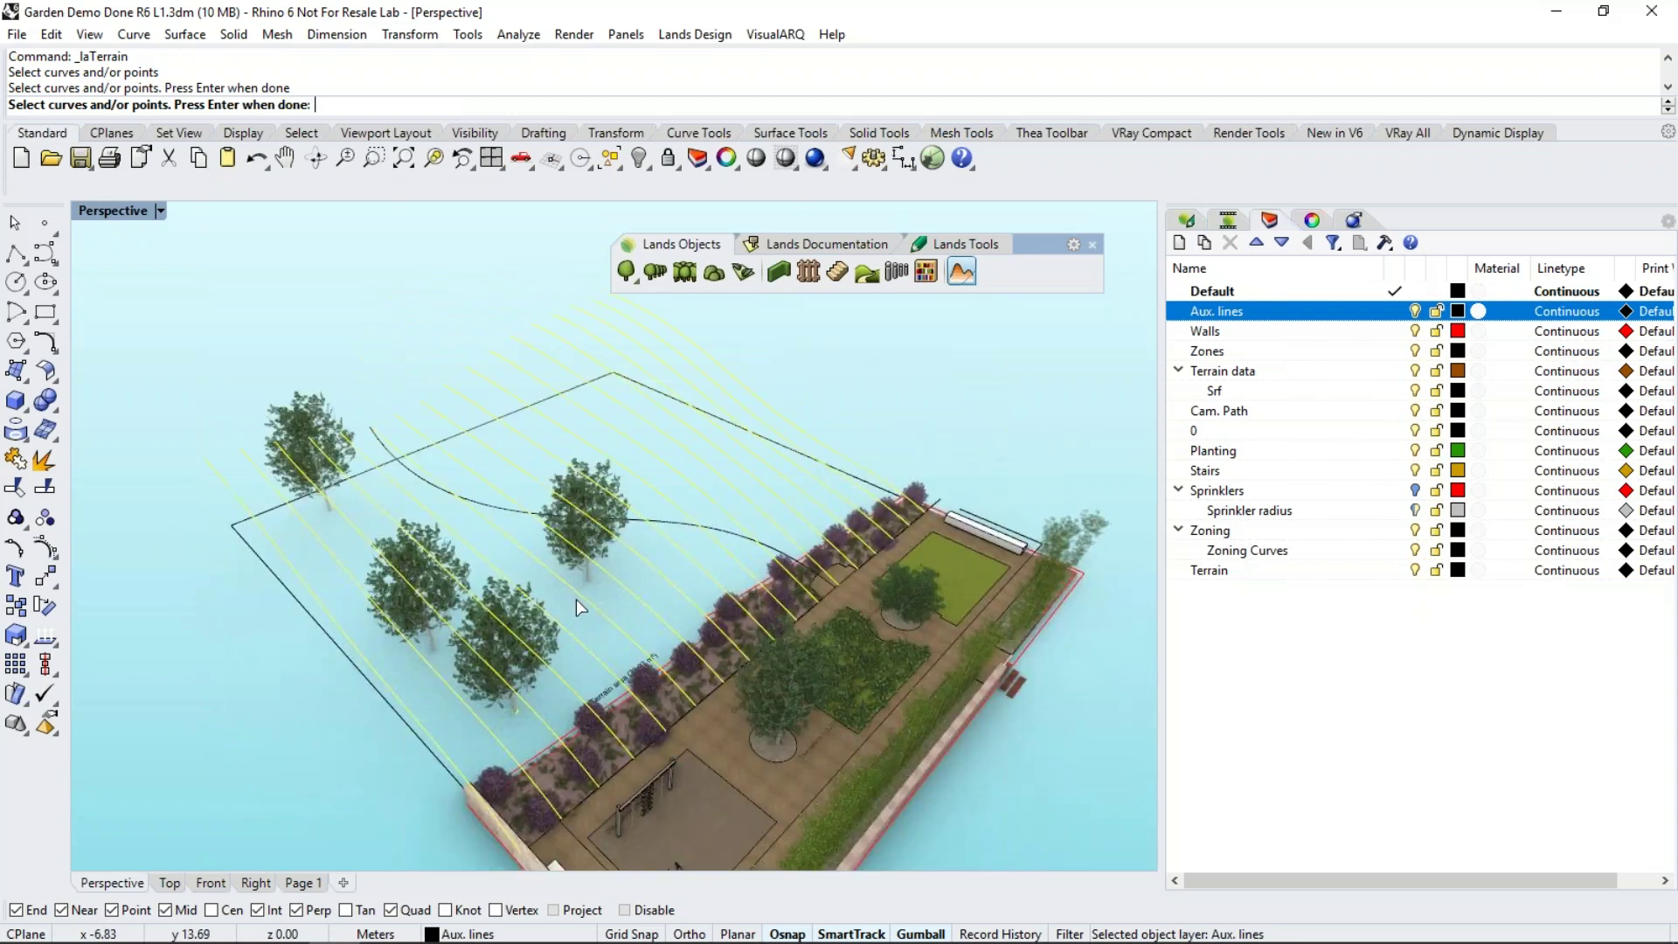
pyautogui.press('Return')
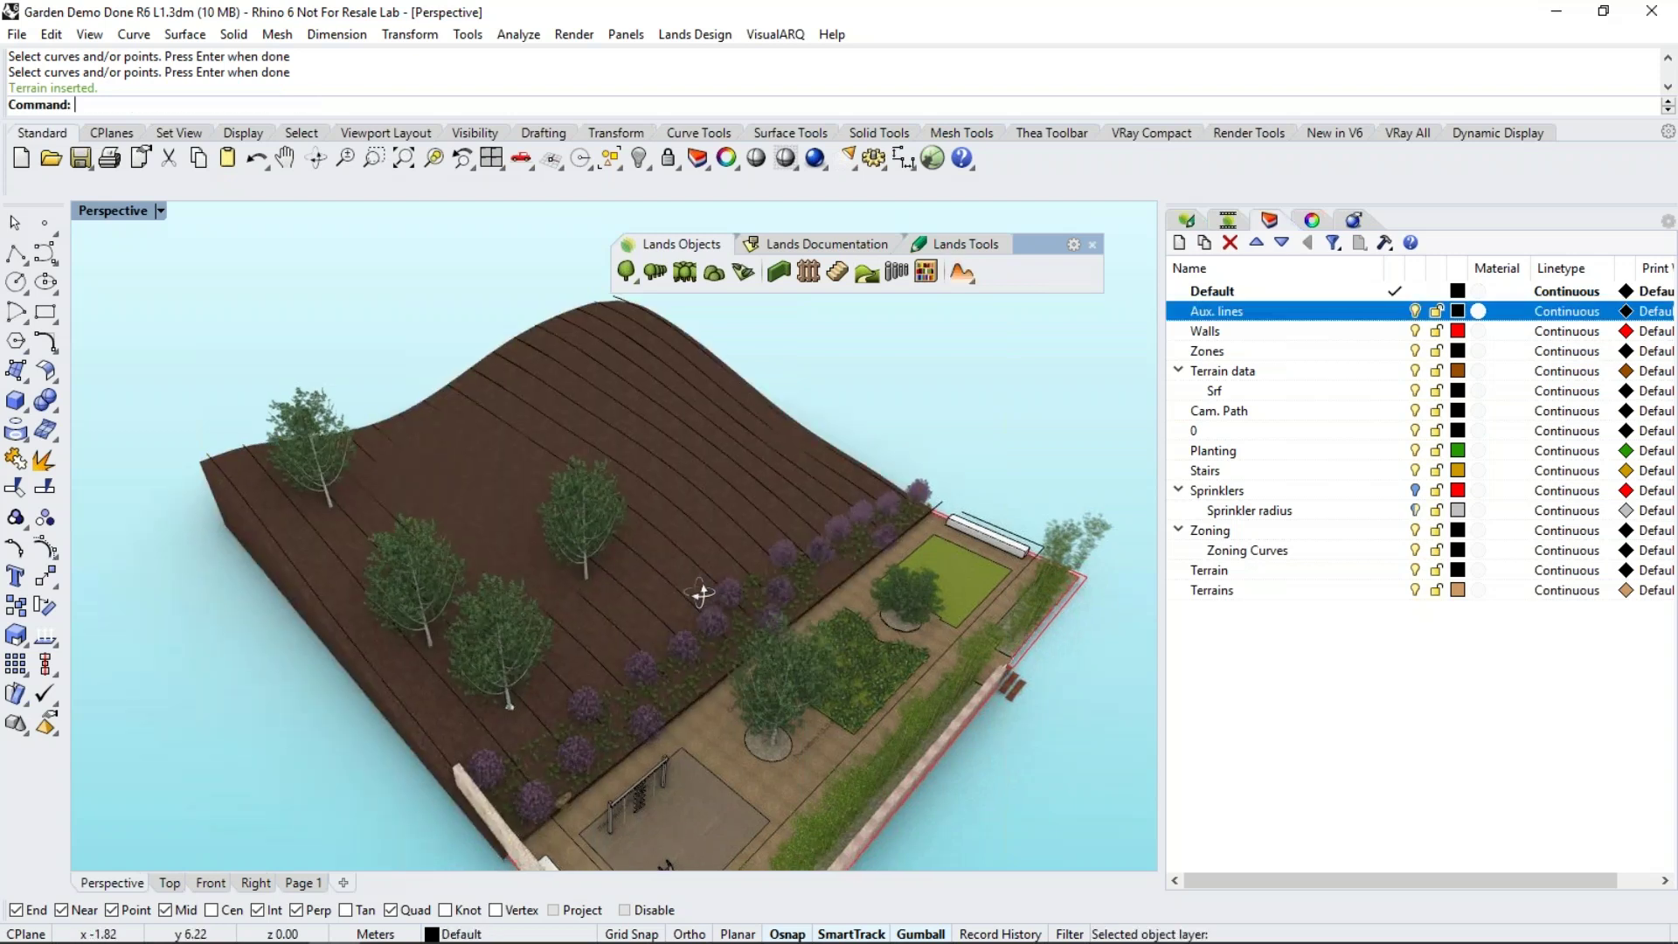
# Hide the Aux. lines layer and select the new terrain
pyautogui.moveTo(699, 594); pyautogui.dragTo(760, 535, button='right')
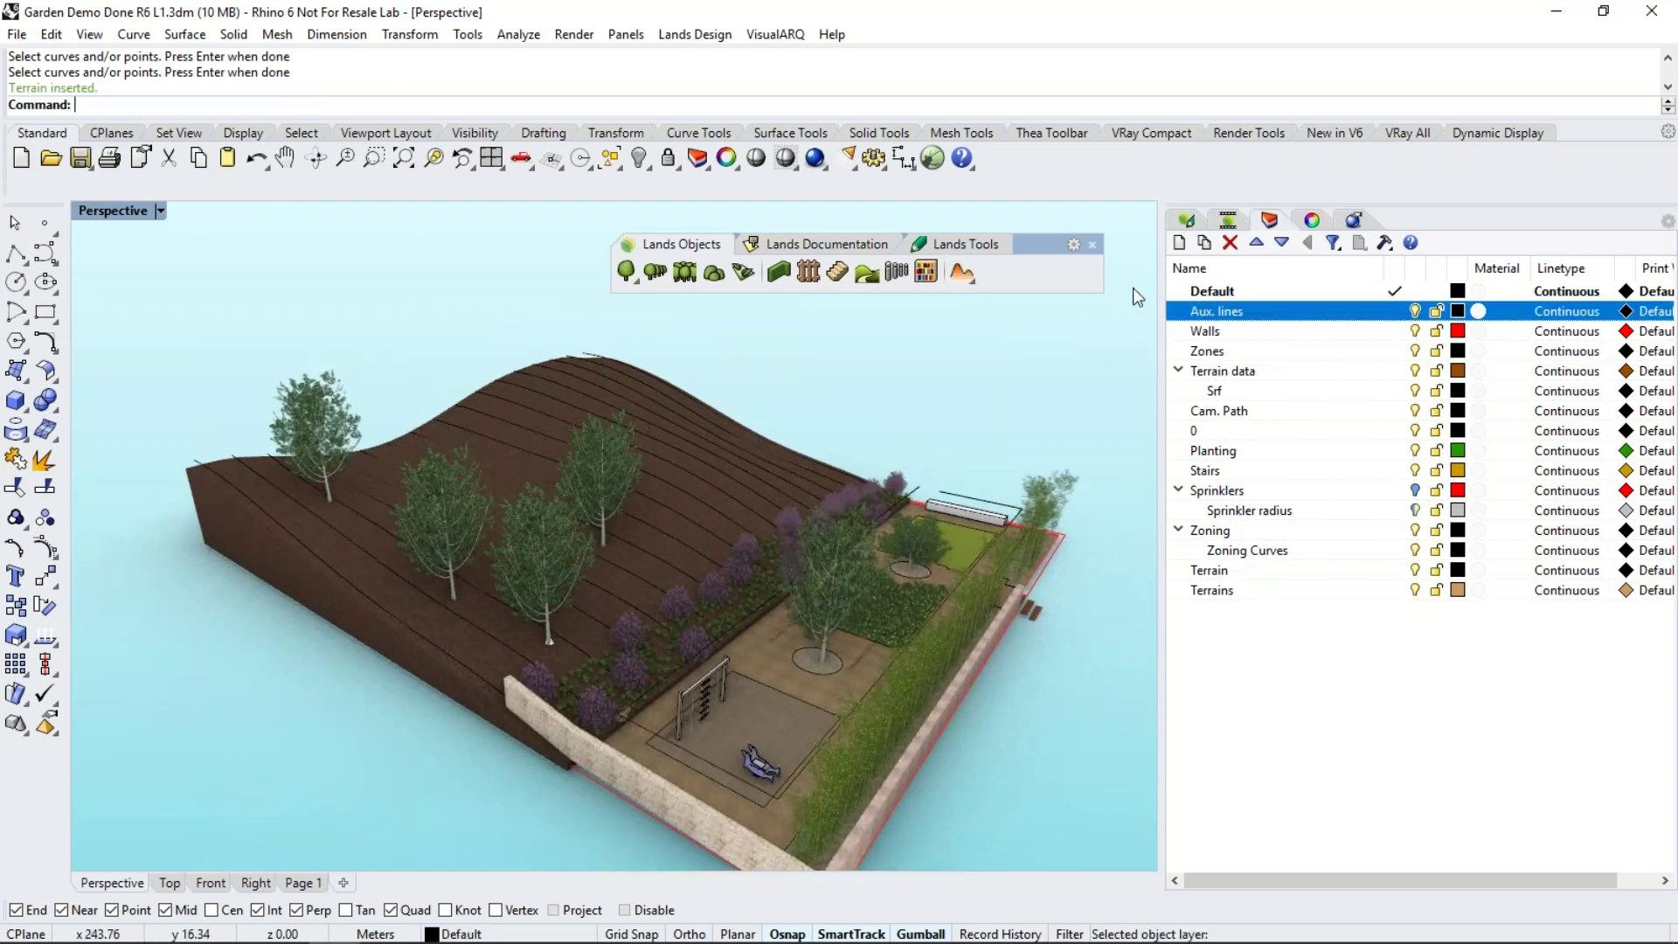
pyautogui.click(1415, 310)
pyautogui.moveTo(678, 491); pyautogui.dragTo(674, 454, button='right')
pyautogui.click(674, 428)
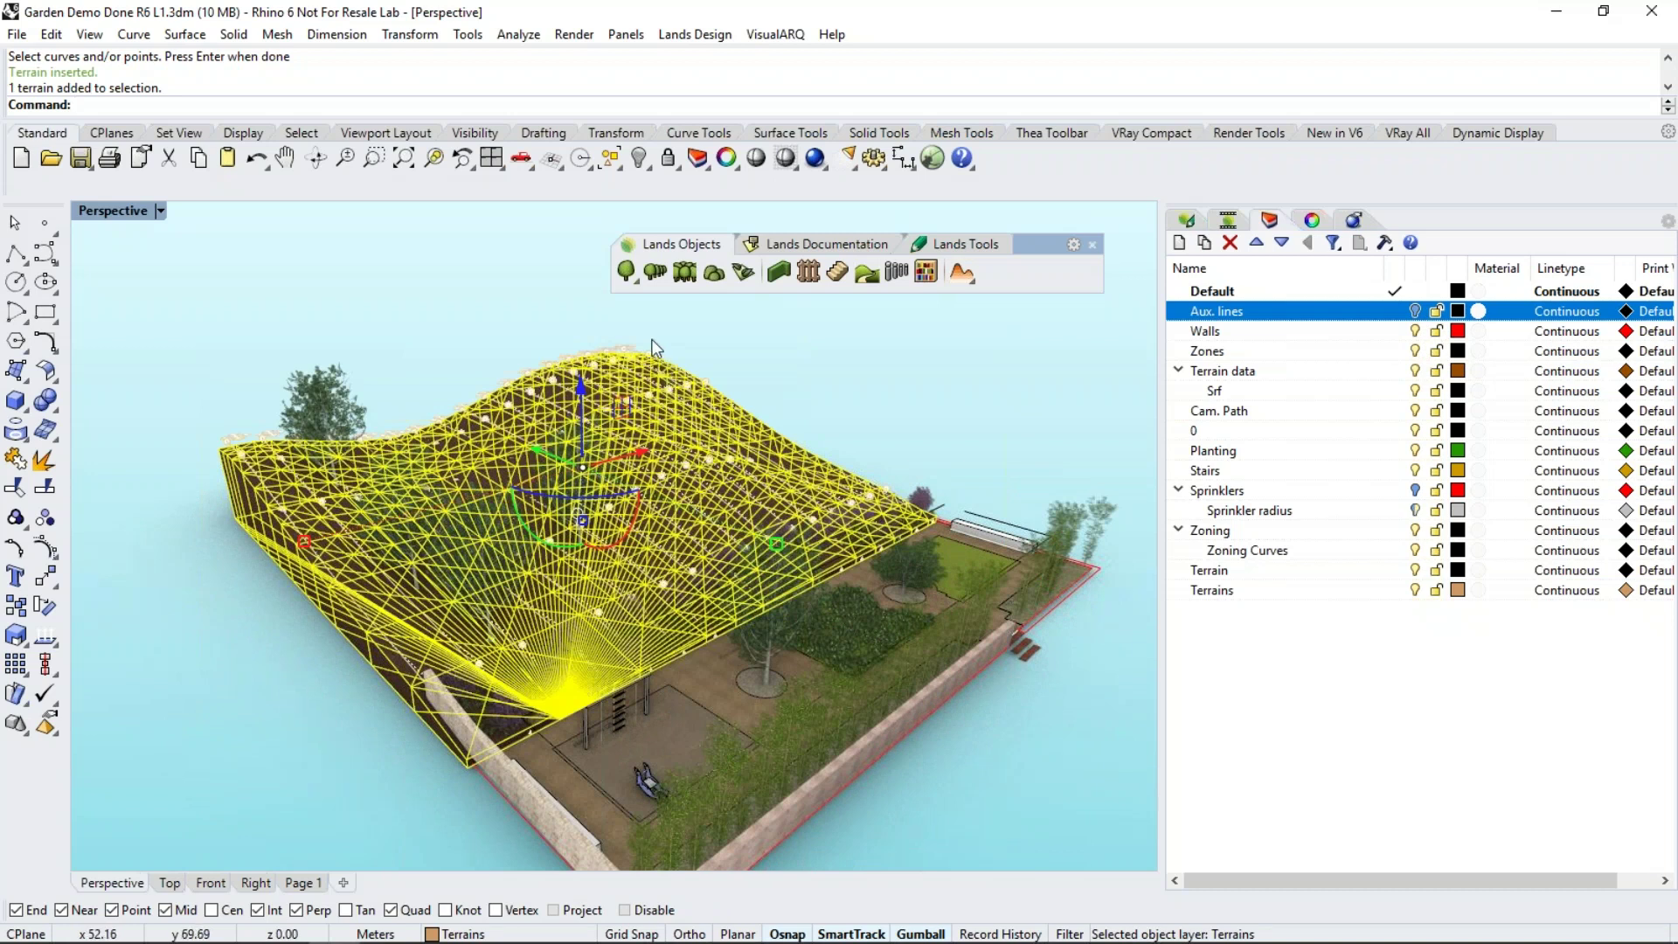
# Raise the 18 hilltop grips of the terrain about 13 m
pyautogui.scroll(5, 656, 347)
pyautogui.scroll(3, 441, 332)
pyautogui.moveTo(432, 302); pyautogui.dragTo(712, 505)
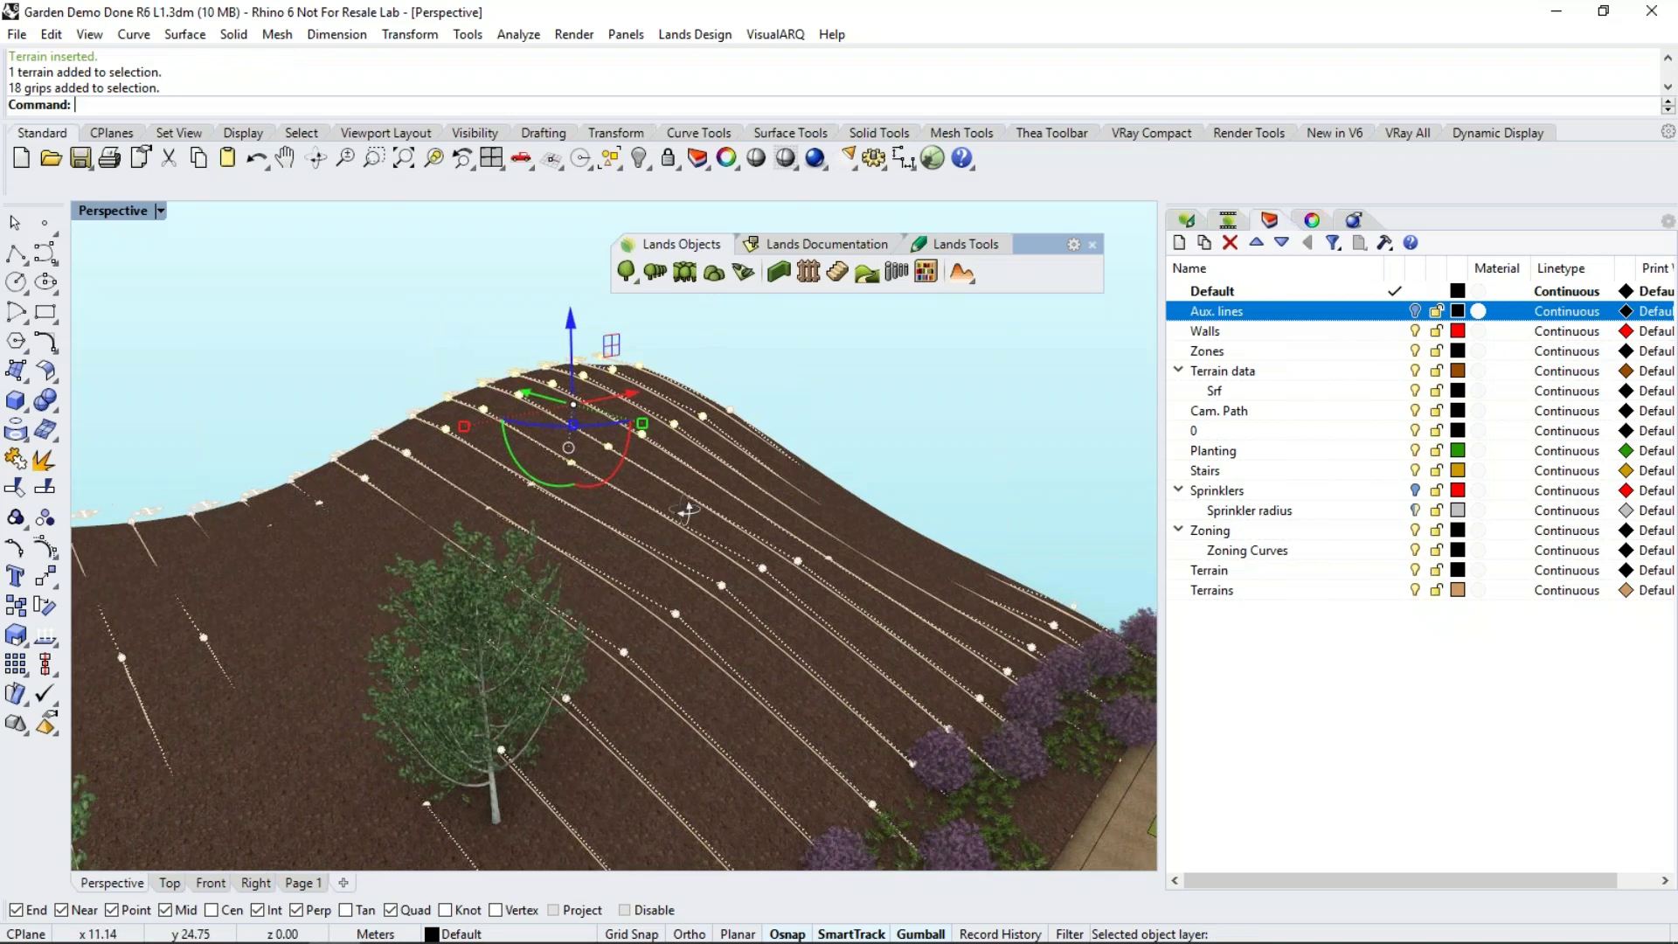
pyautogui.moveTo(571, 358); pyautogui.dragTo(564, 278)
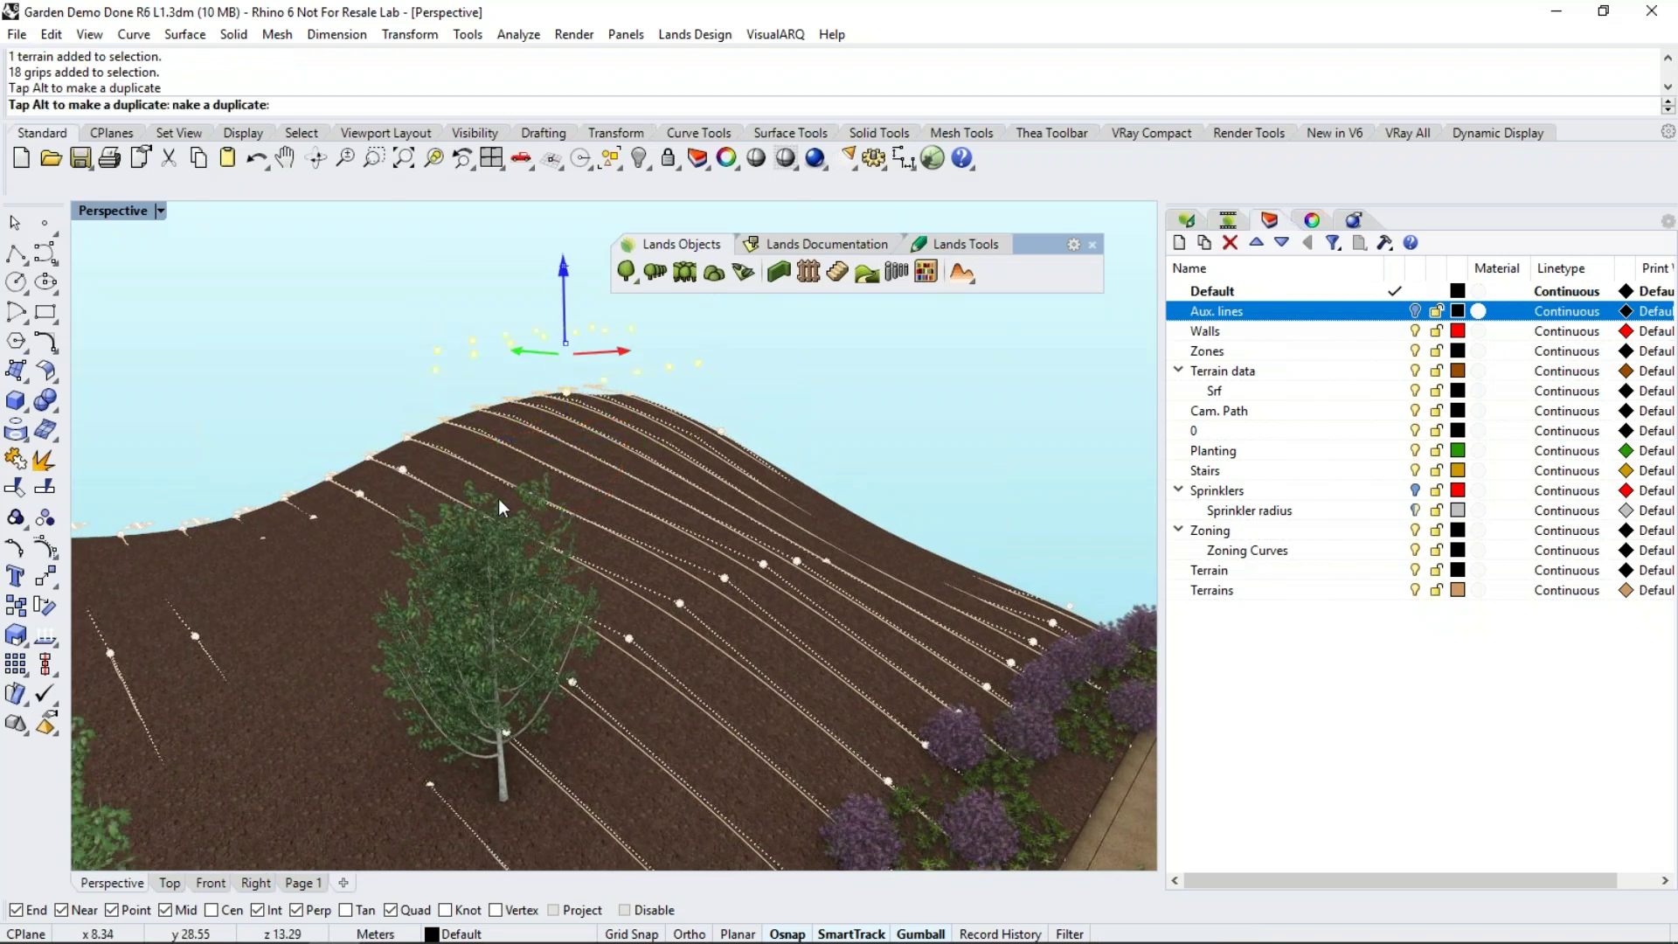
pyautogui.moveTo(500, 506); pyautogui.dragTo(411, 408, button='right')
pyautogui.press('Escape')
pyautogui.press('Escape')
pyautogui.keyDown('shift'); pyautogui.moveTo(596, 491); pyautogui.dragTo(673, 480, button='right'); pyautogui.keyUp('shift')
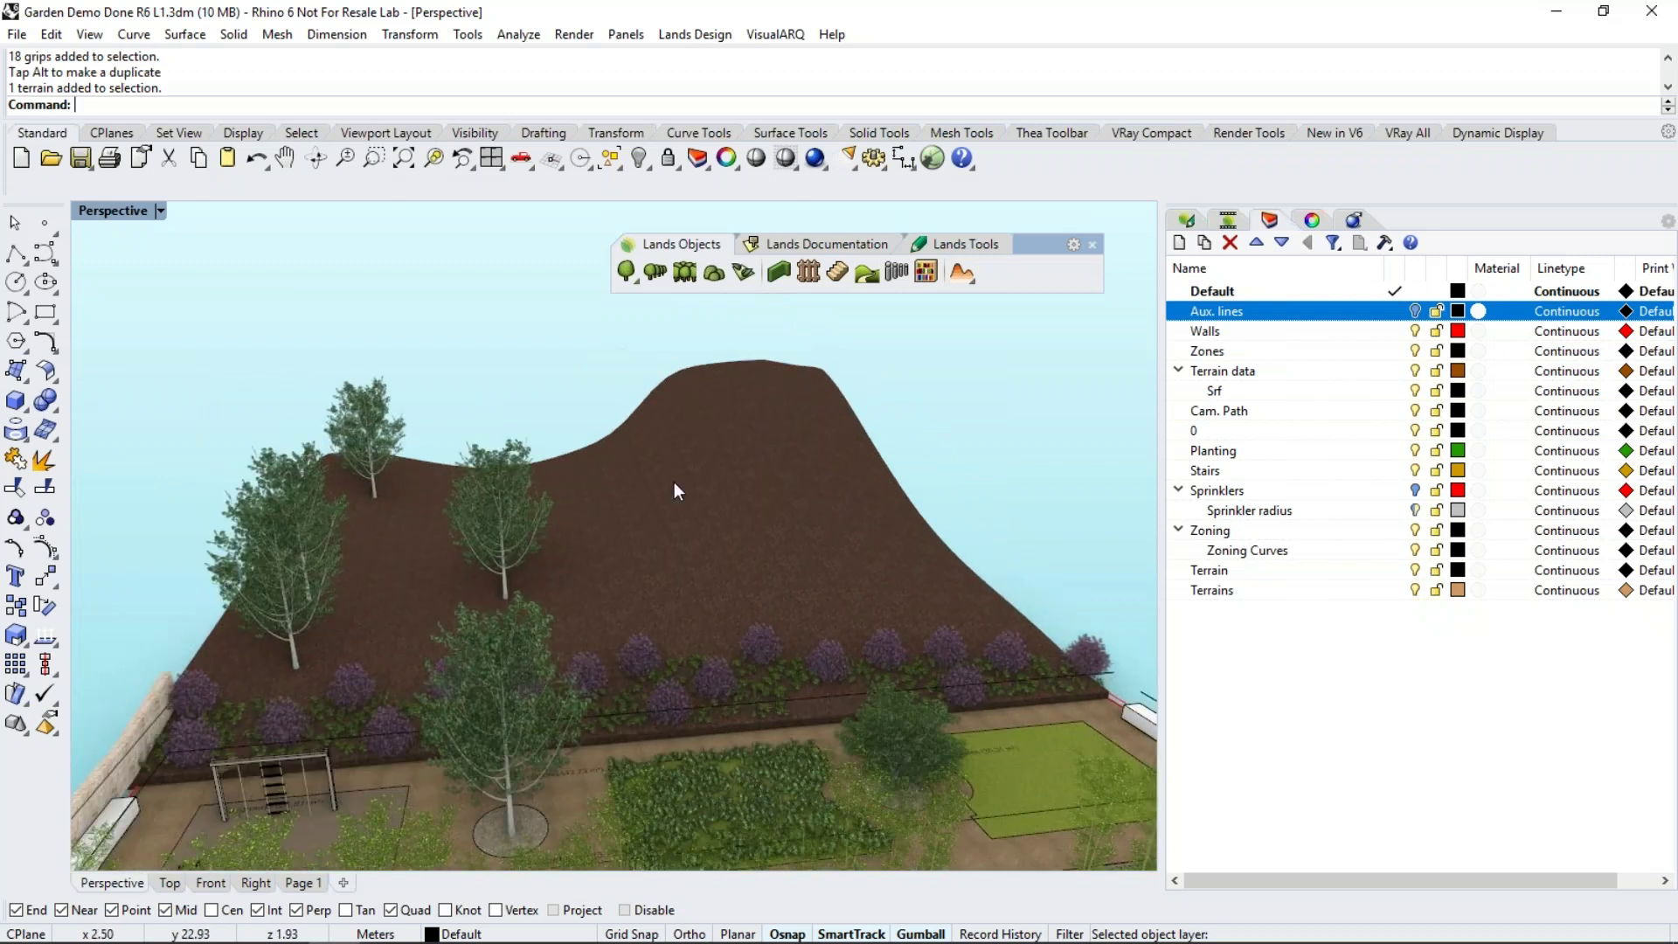
pyautogui.click(674, 480)
# Remove the seventh Section profile from the terrain's elevation data, leaving 16 entries
pyautogui.moveTo(645, 605); pyautogui.dragTo(853, 507, button='right')
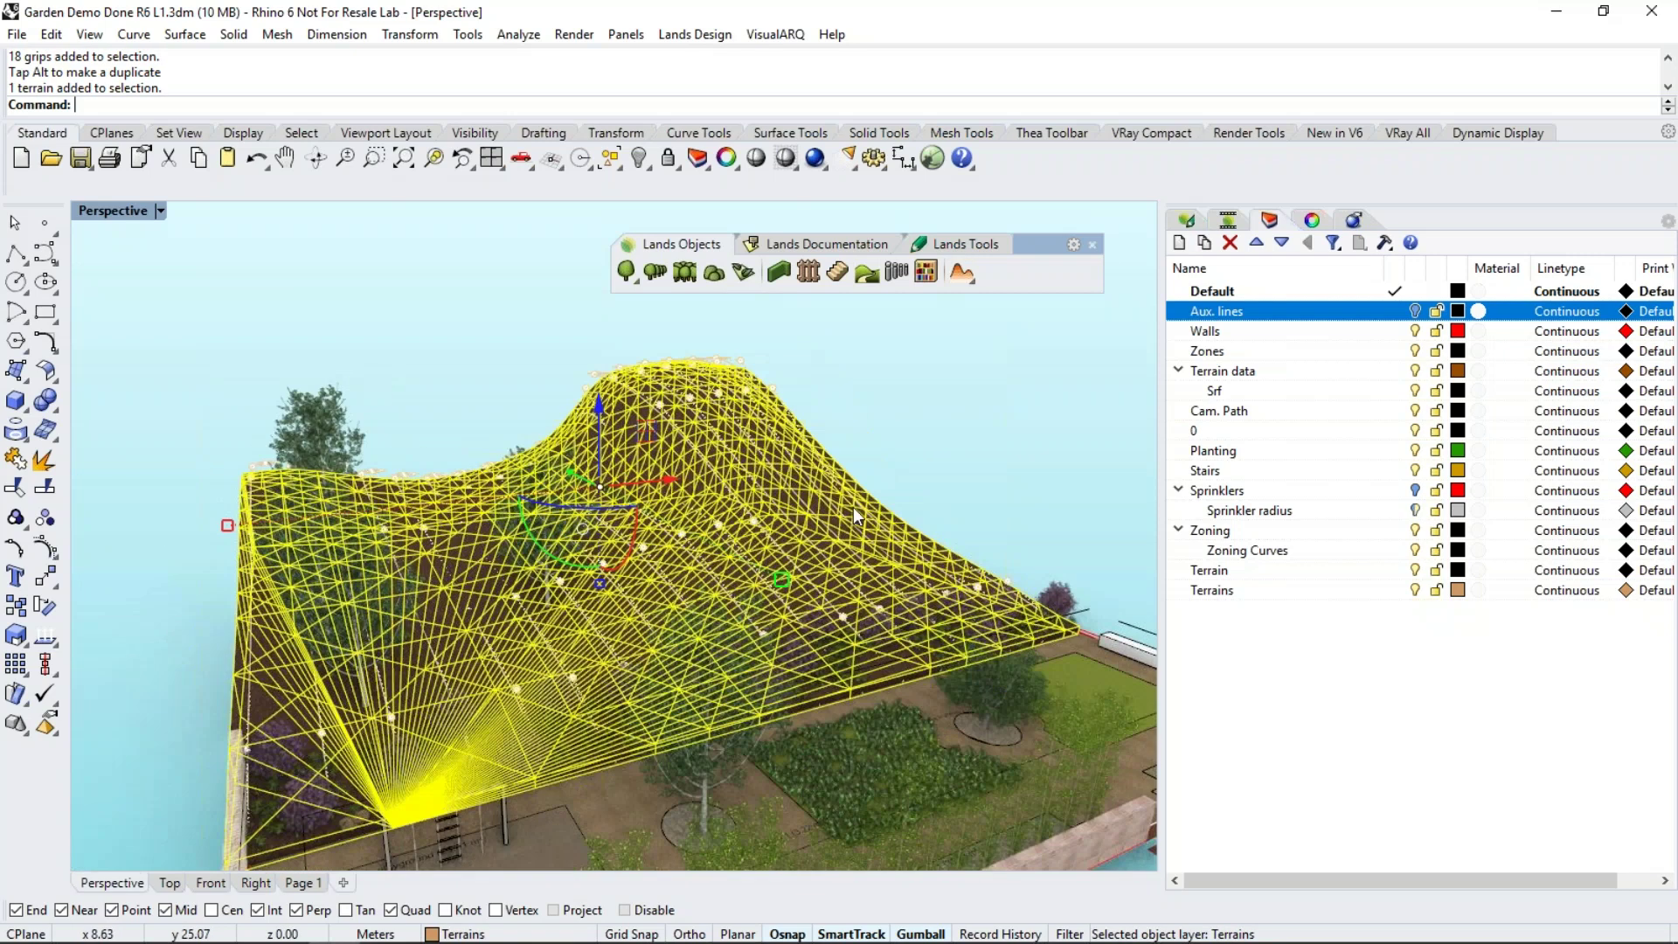
pyautogui.click(1188, 220)
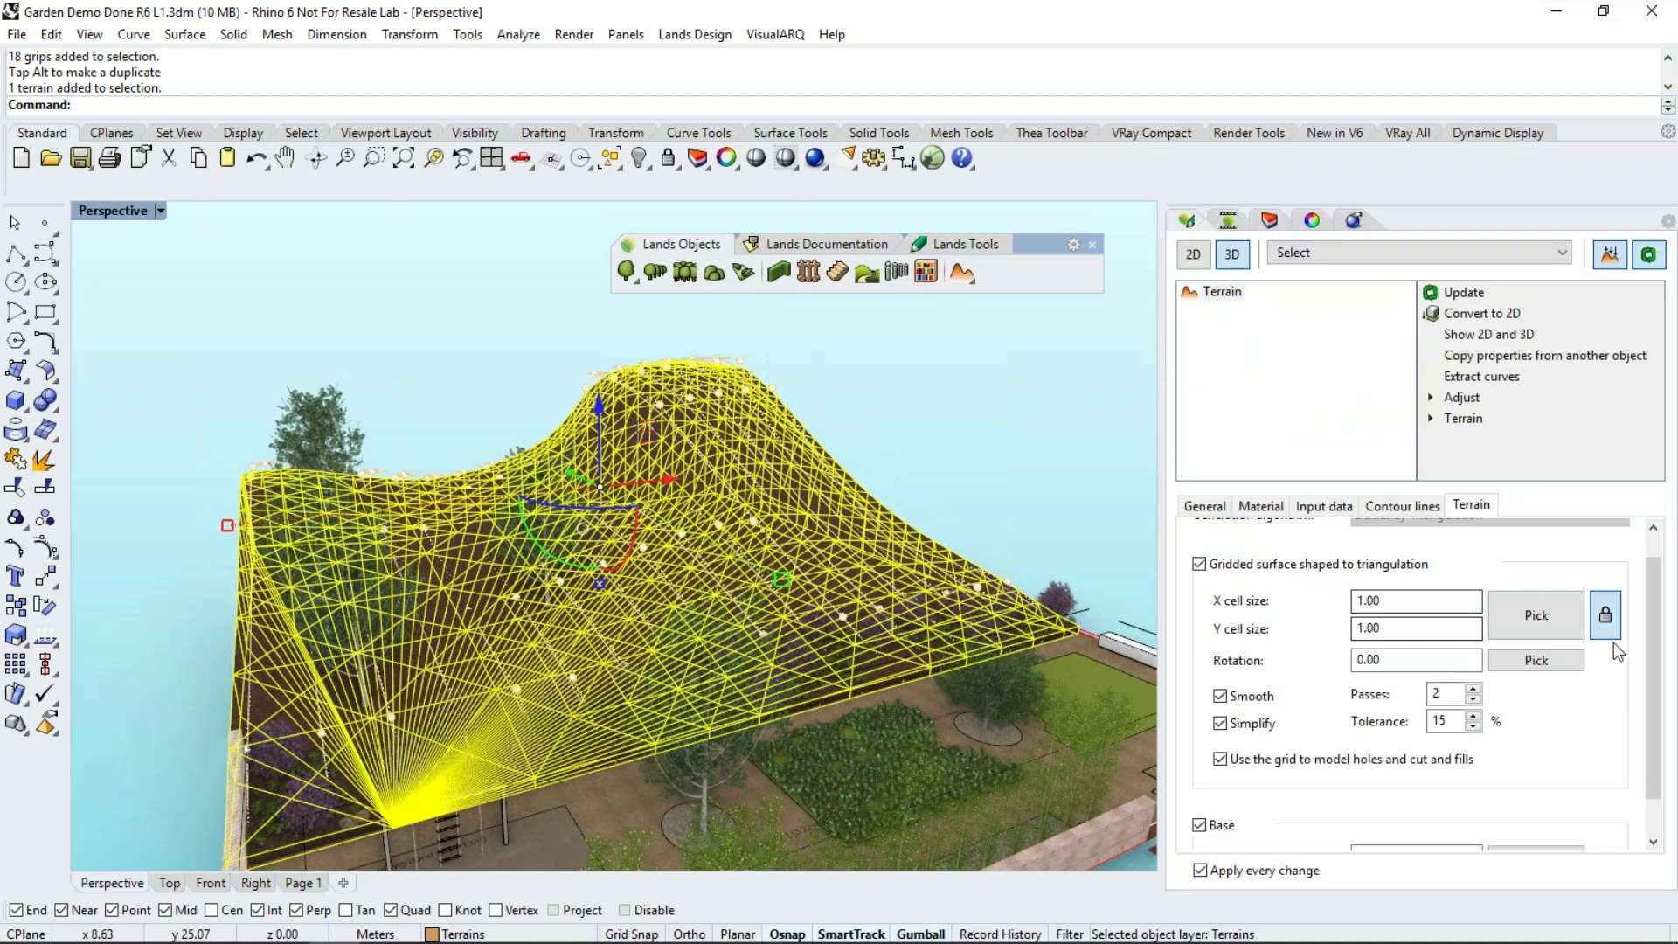
pyautogui.scroll(1, 1503, 630)
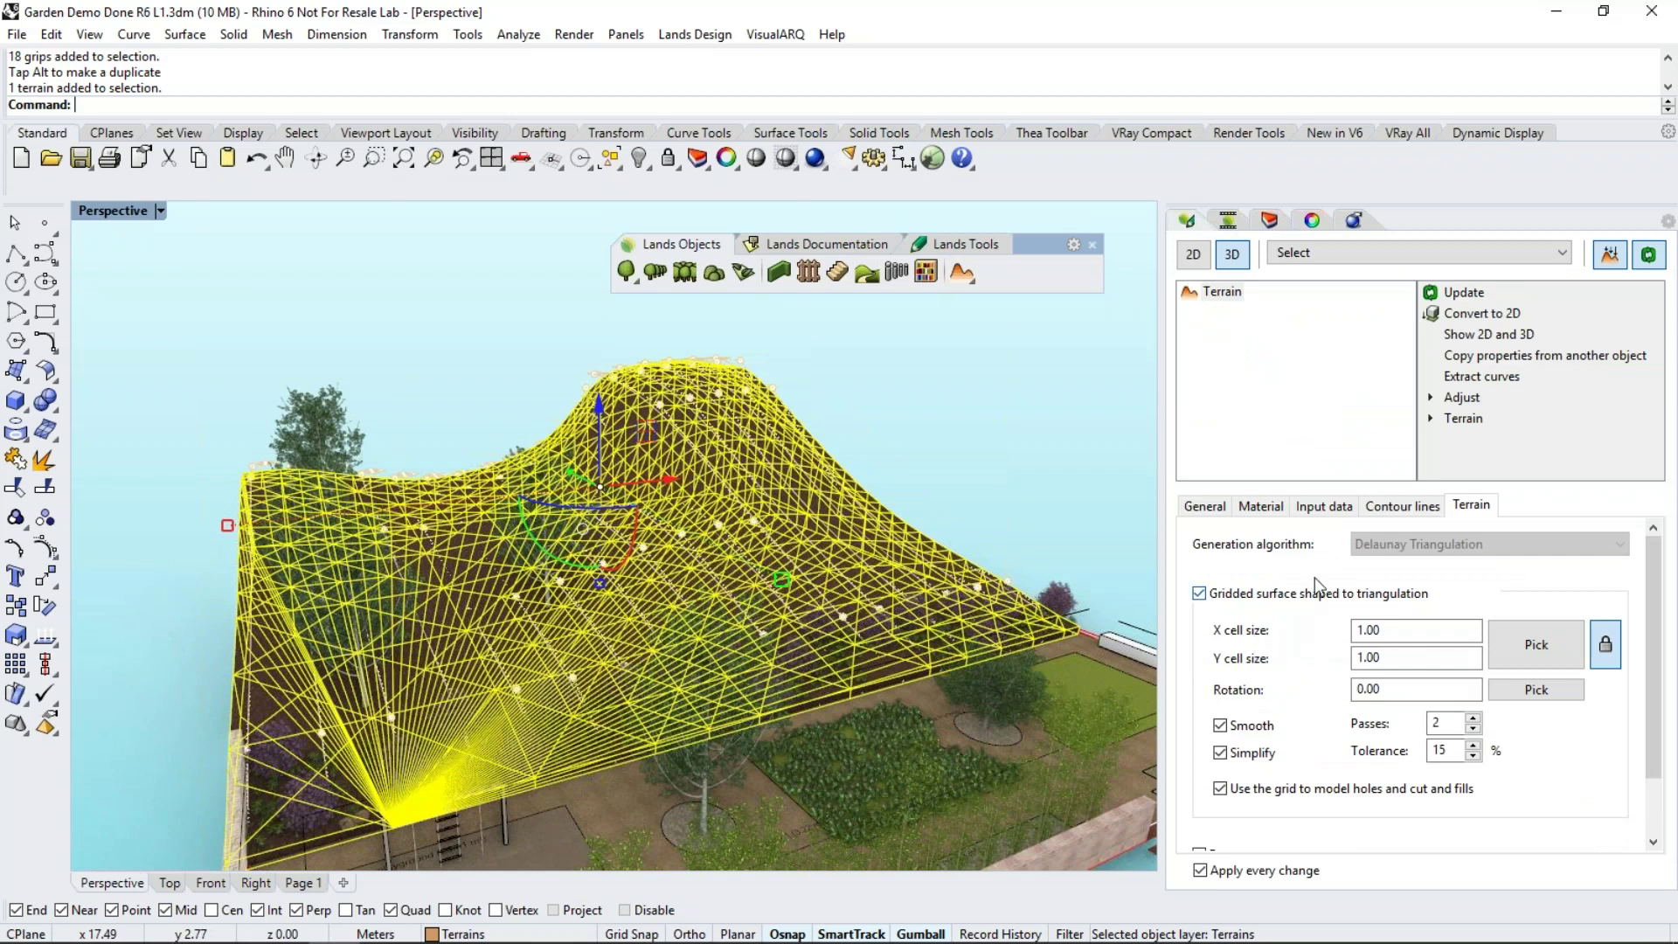
pyautogui.click(1334, 510)
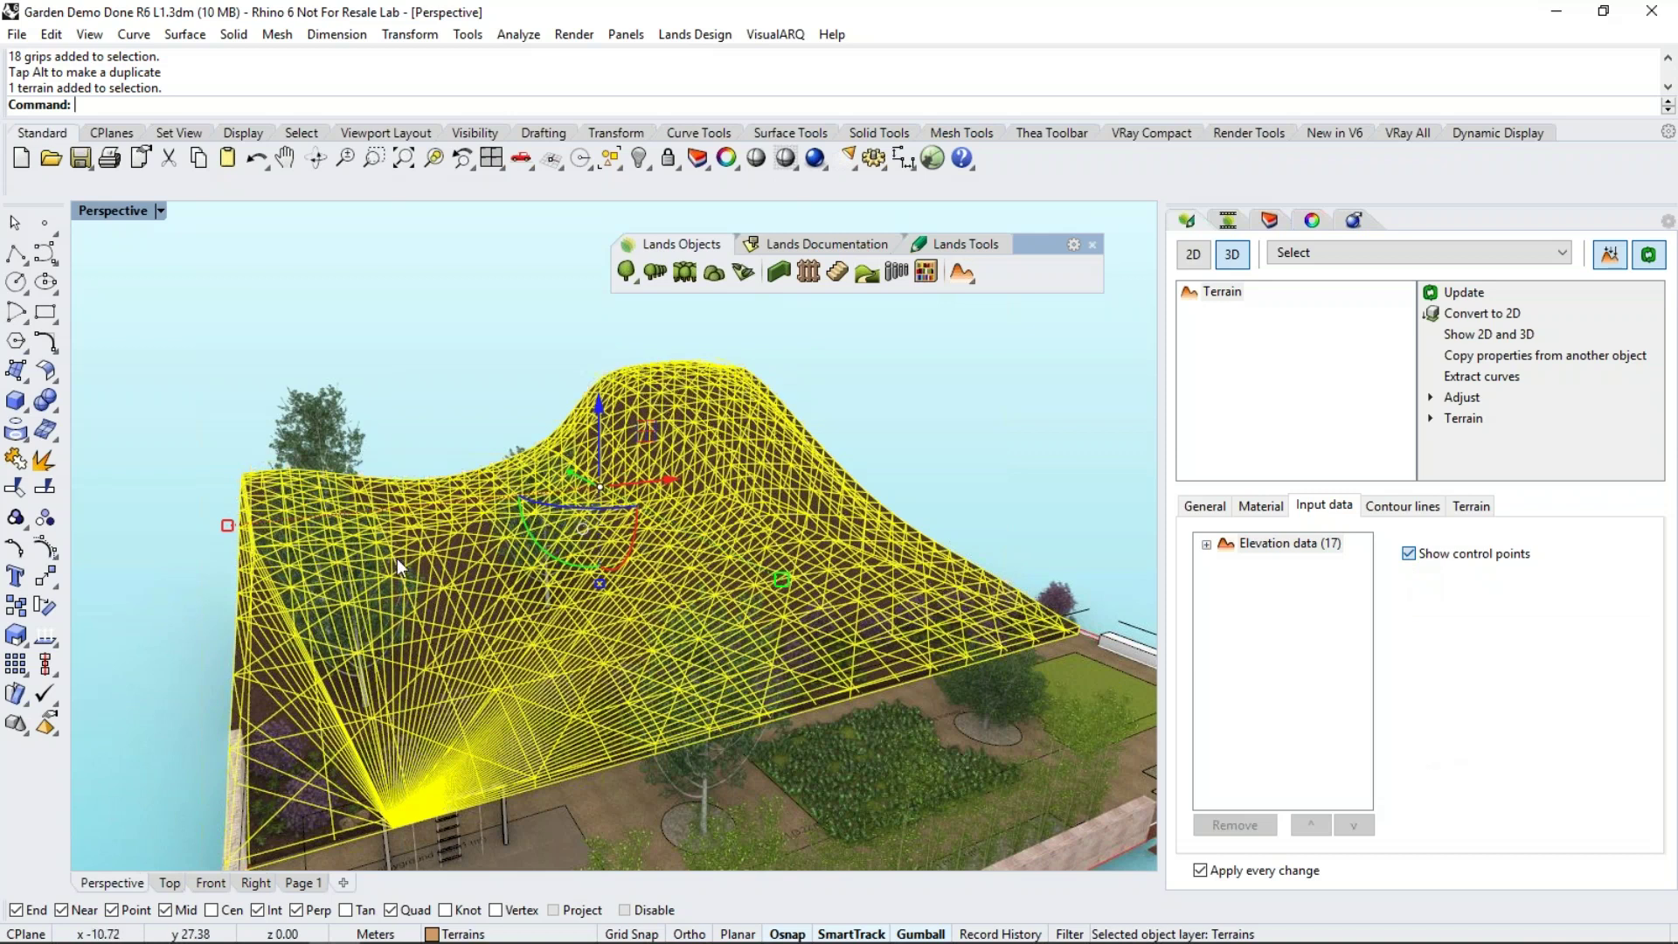
pyautogui.click(1206, 543)
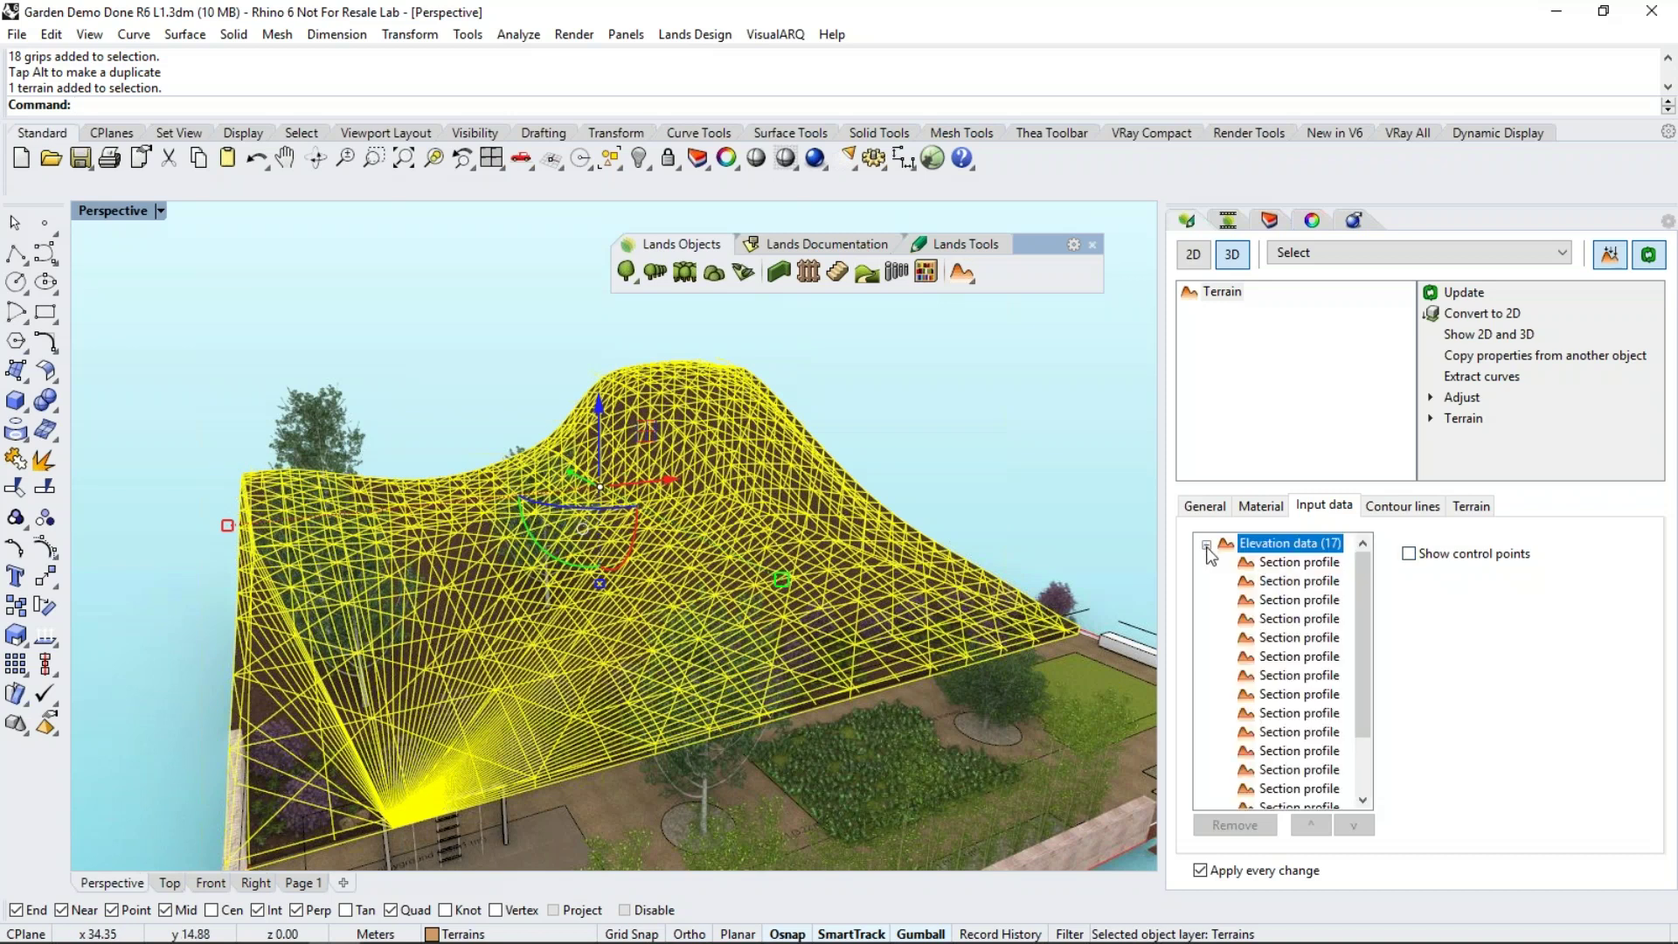
pyautogui.click(1291, 645)
pyautogui.click(1287, 682)
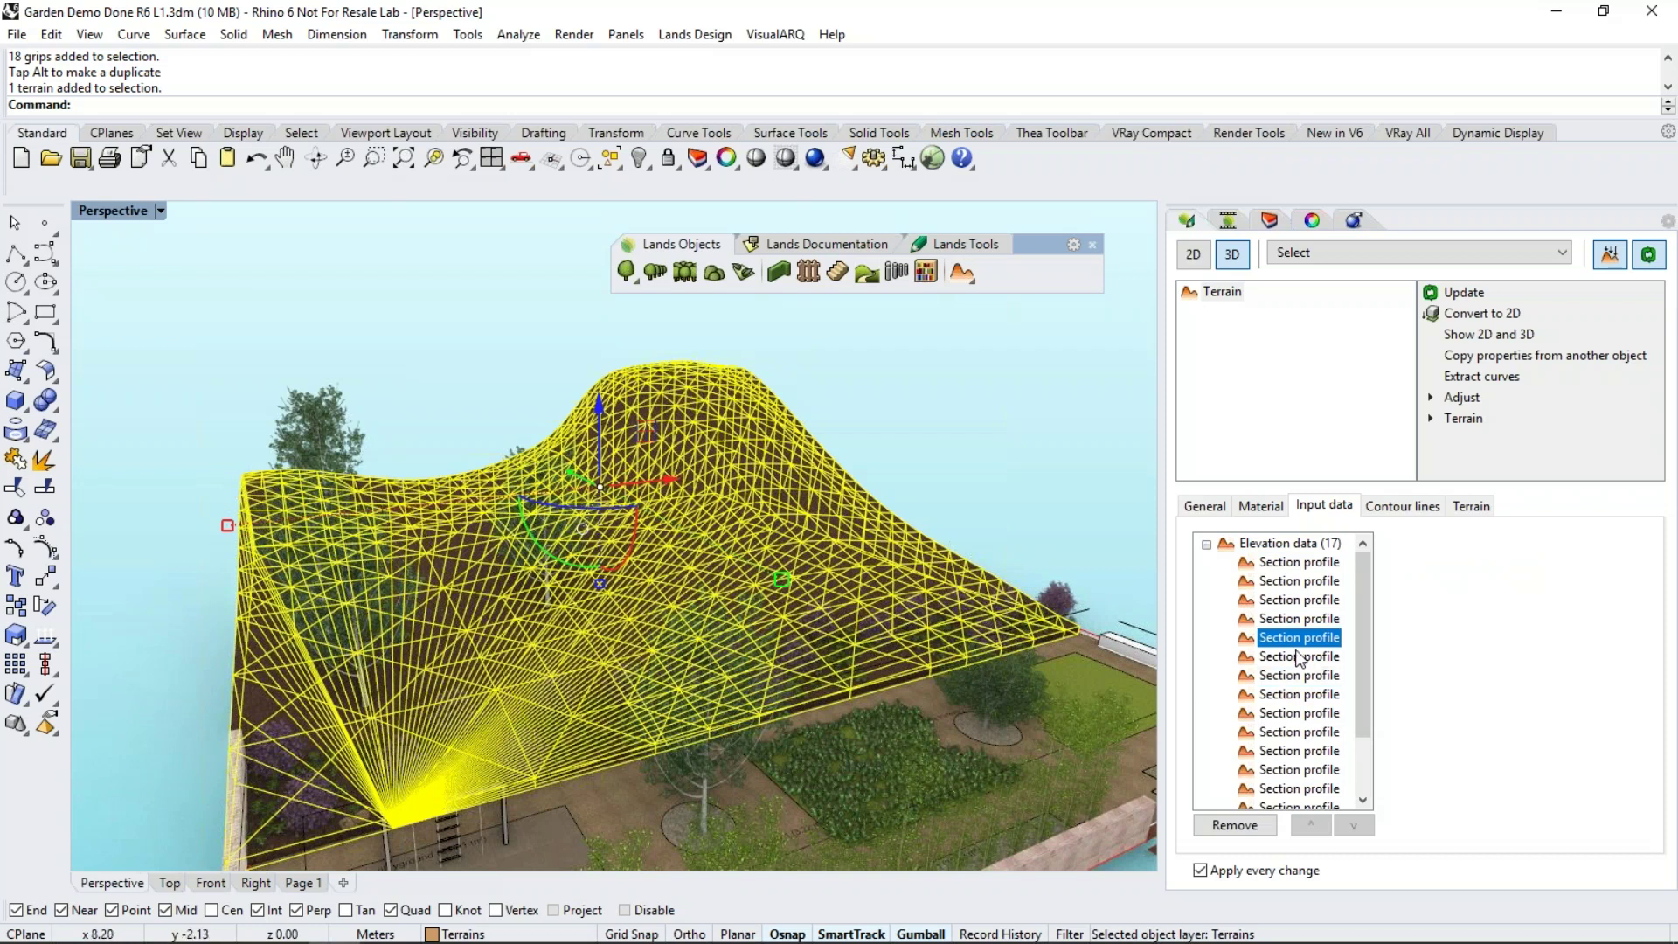
pyautogui.click(1233, 826)
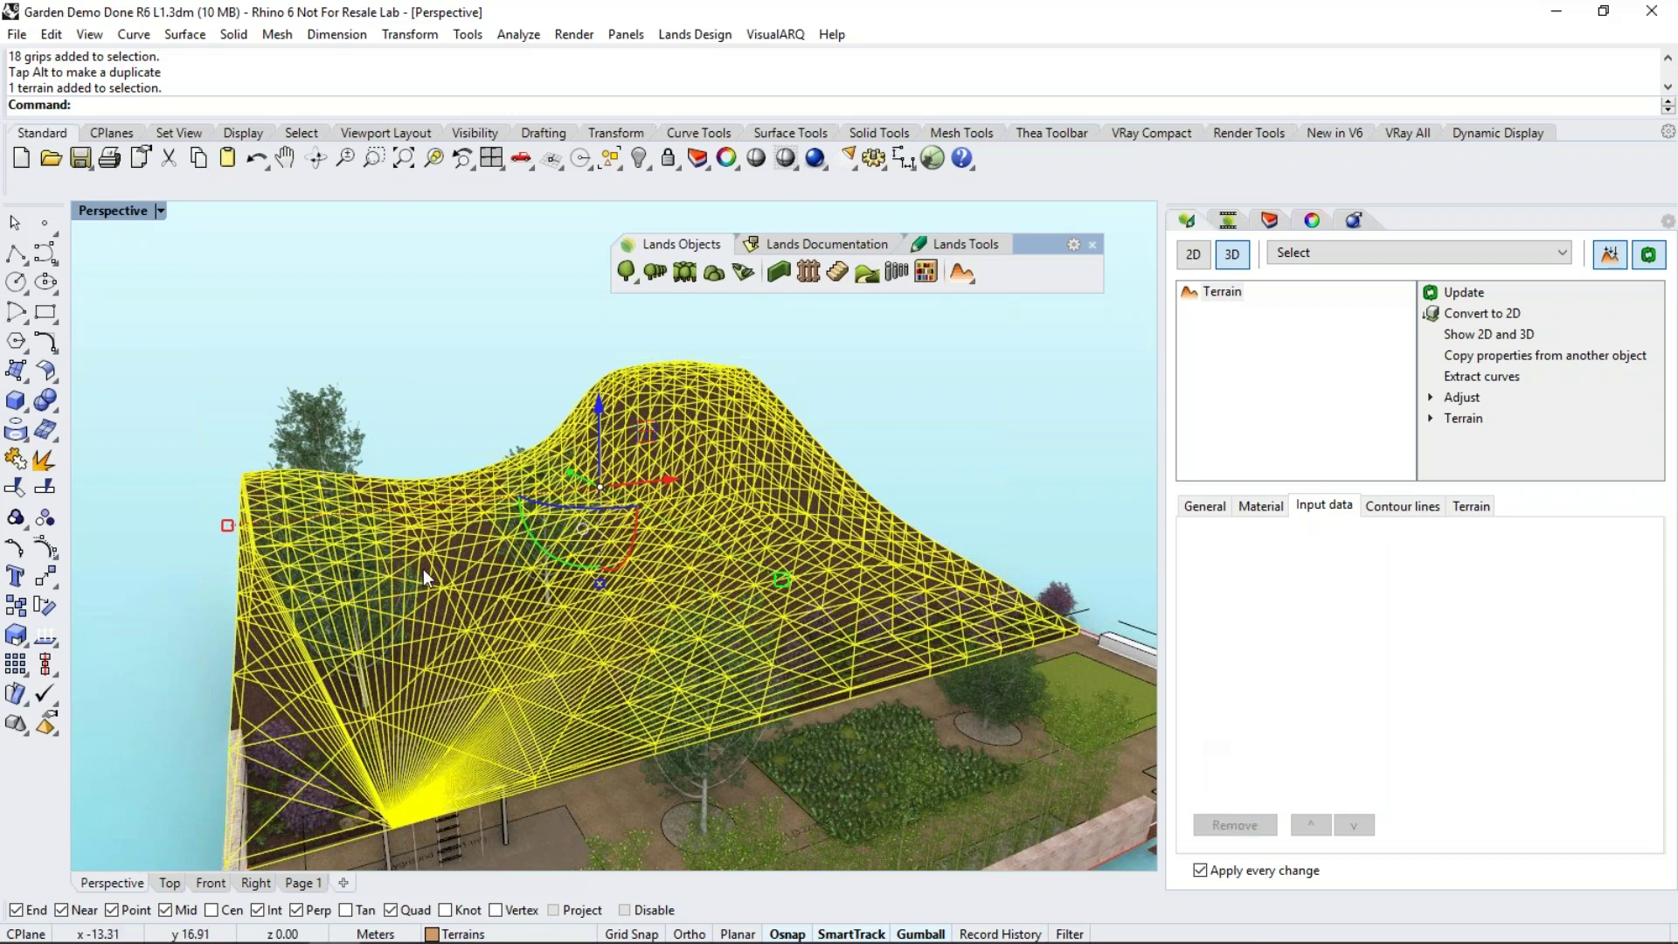
pyautogui.click(937, 448)
pyautogui.moveTo(959, 483); pyautogui.dragTo(763, 480, button='right')
pyautogui.click(762, 482)
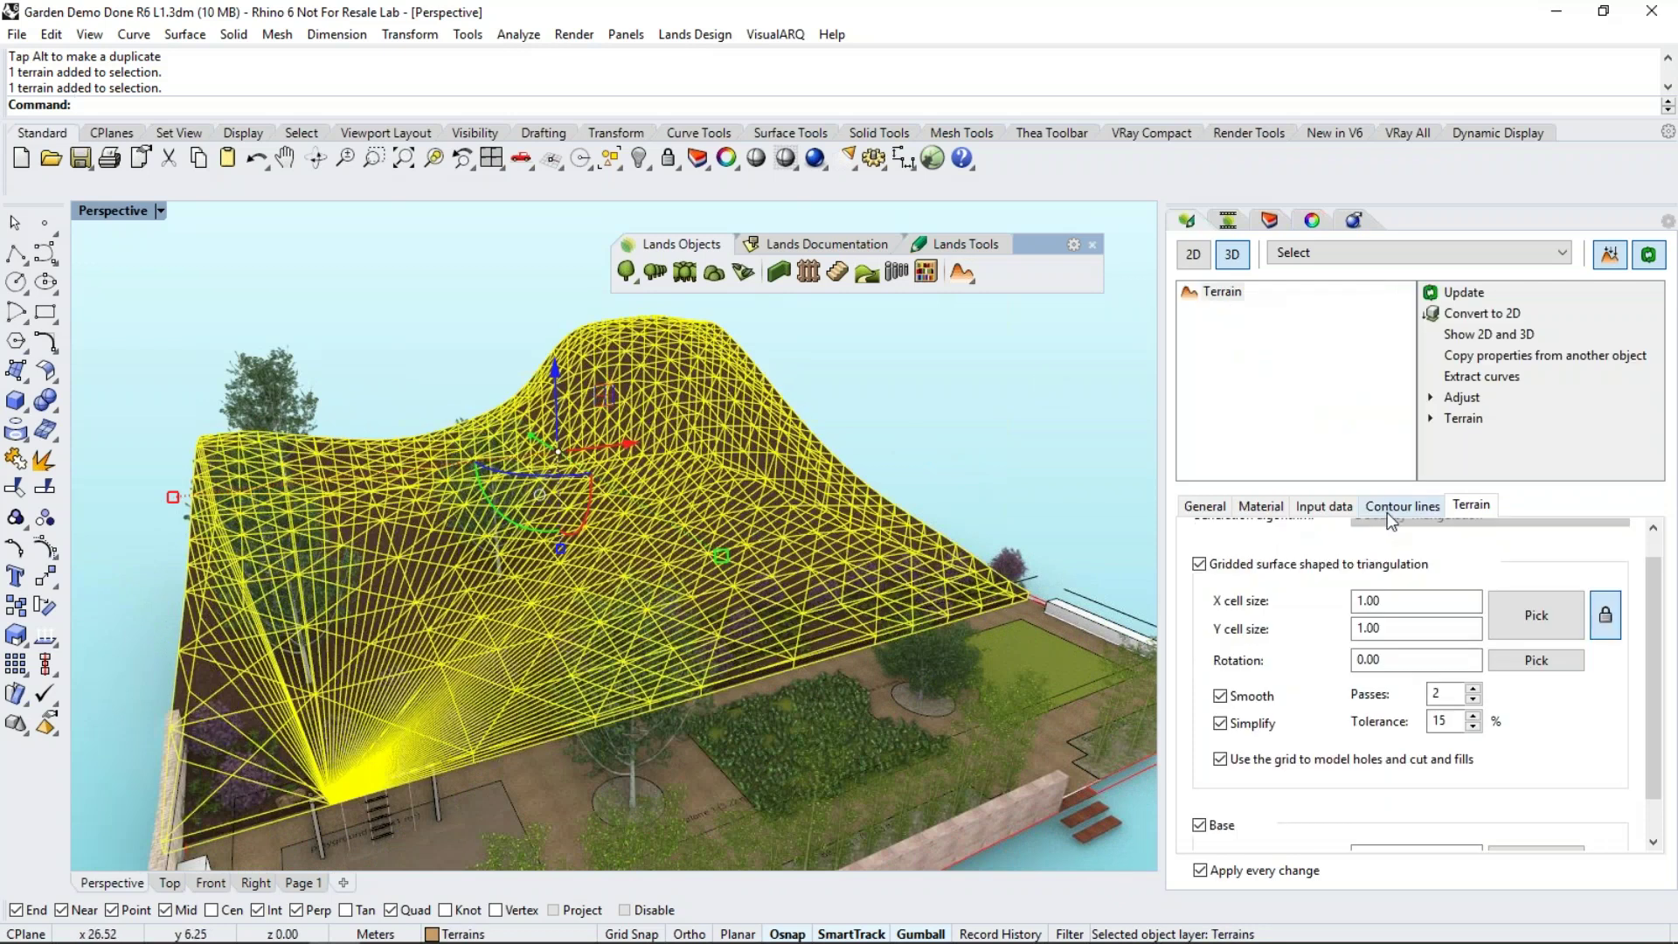
# Change the terrain's contour lines to a 0.2 distance between contours instead of 10
pyautogui.click(1394, 506)
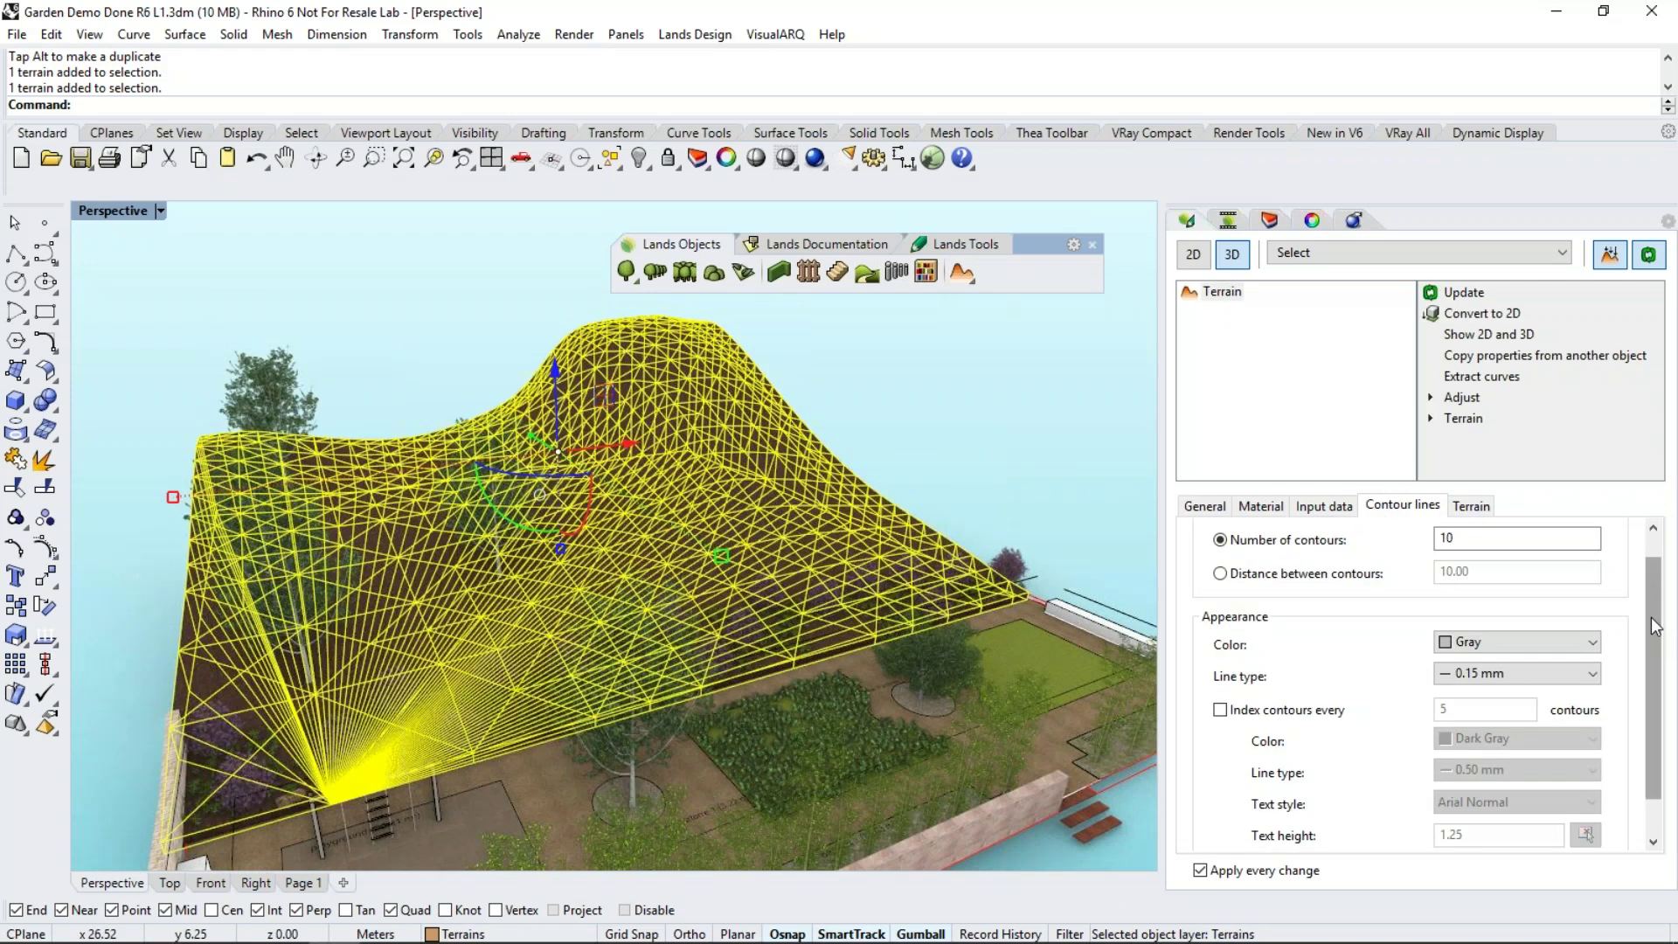
pyautogui.scroll(1, 1655, 580)
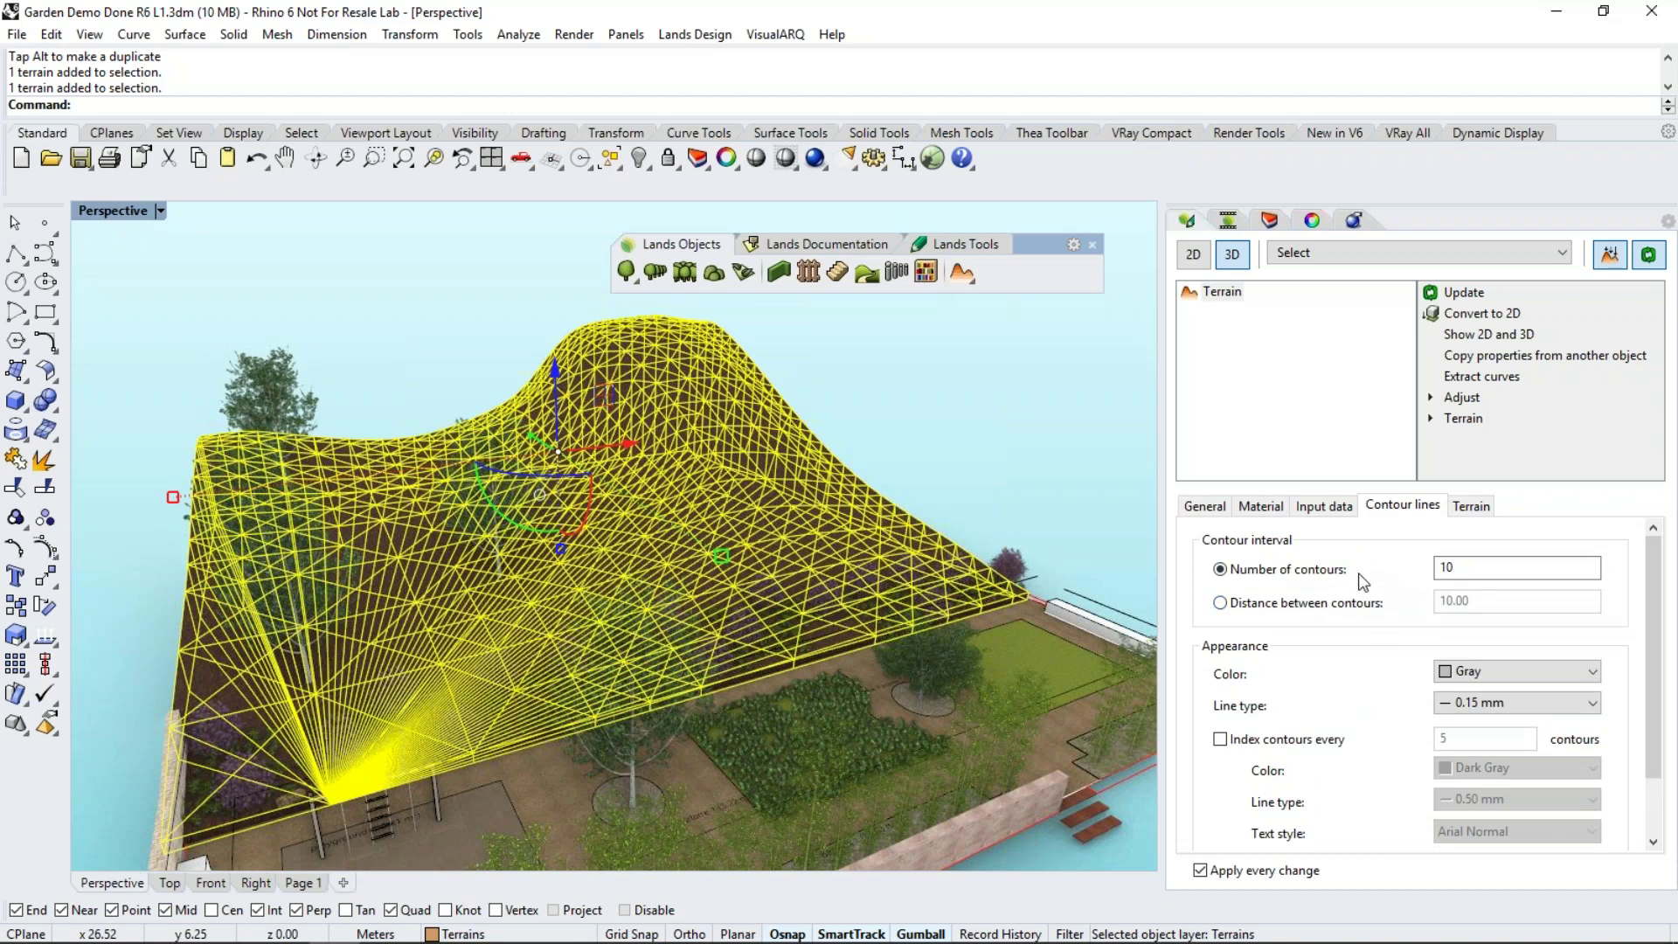
pyautogui.click(1220, 603)
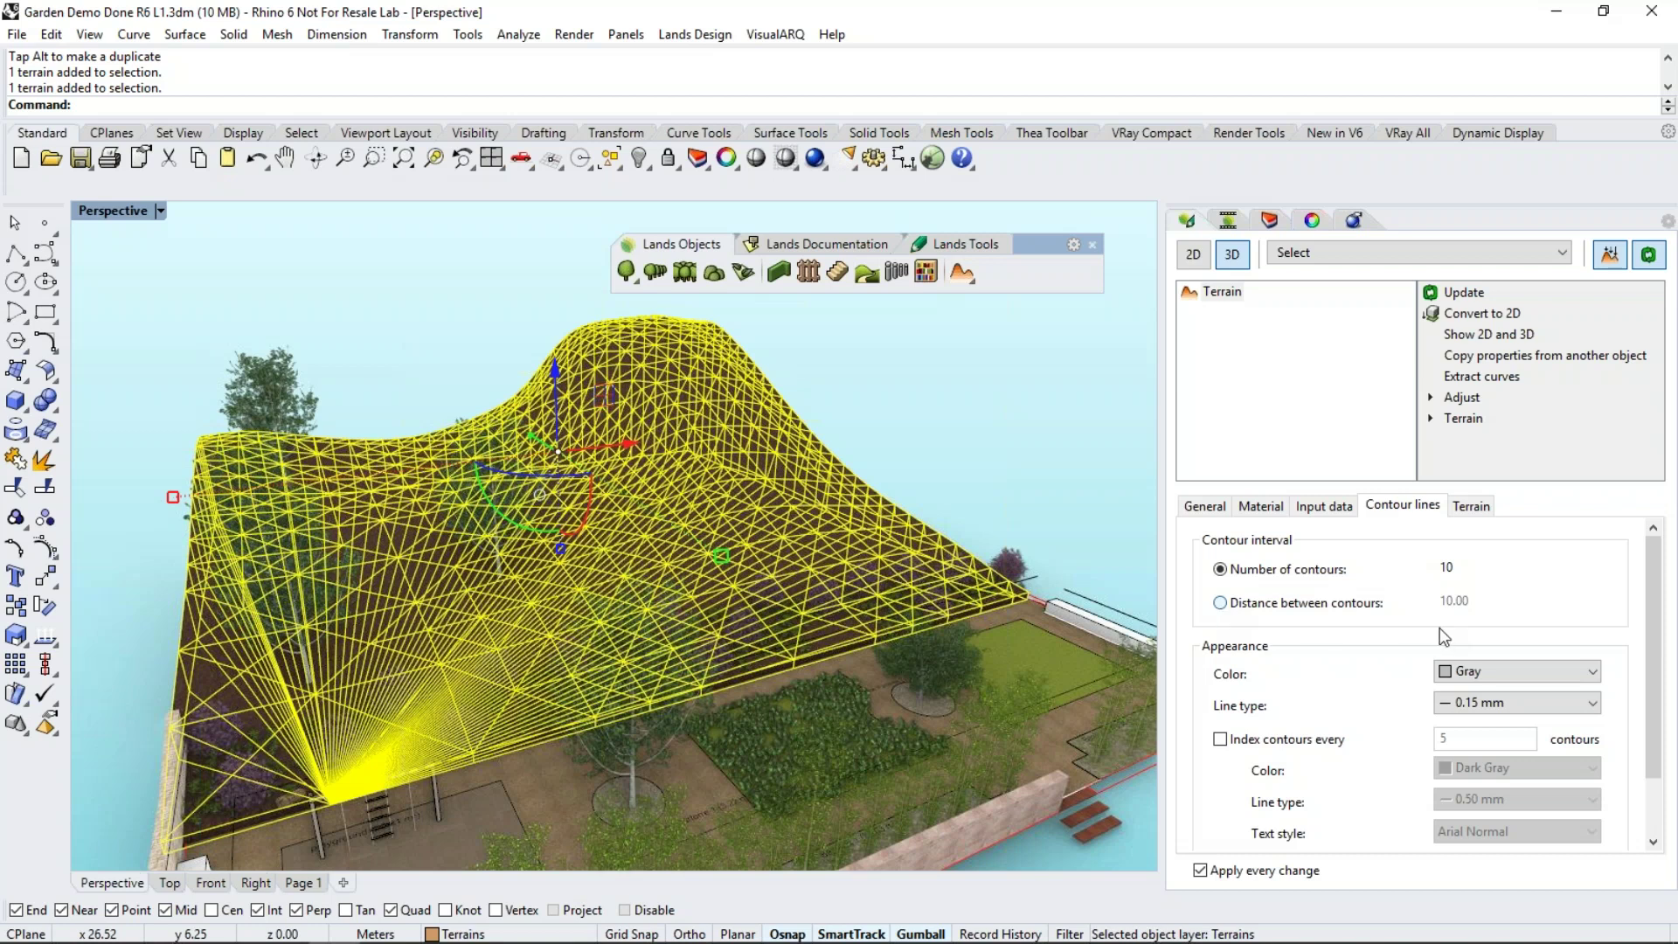
pyautogui.click(1355, 605)
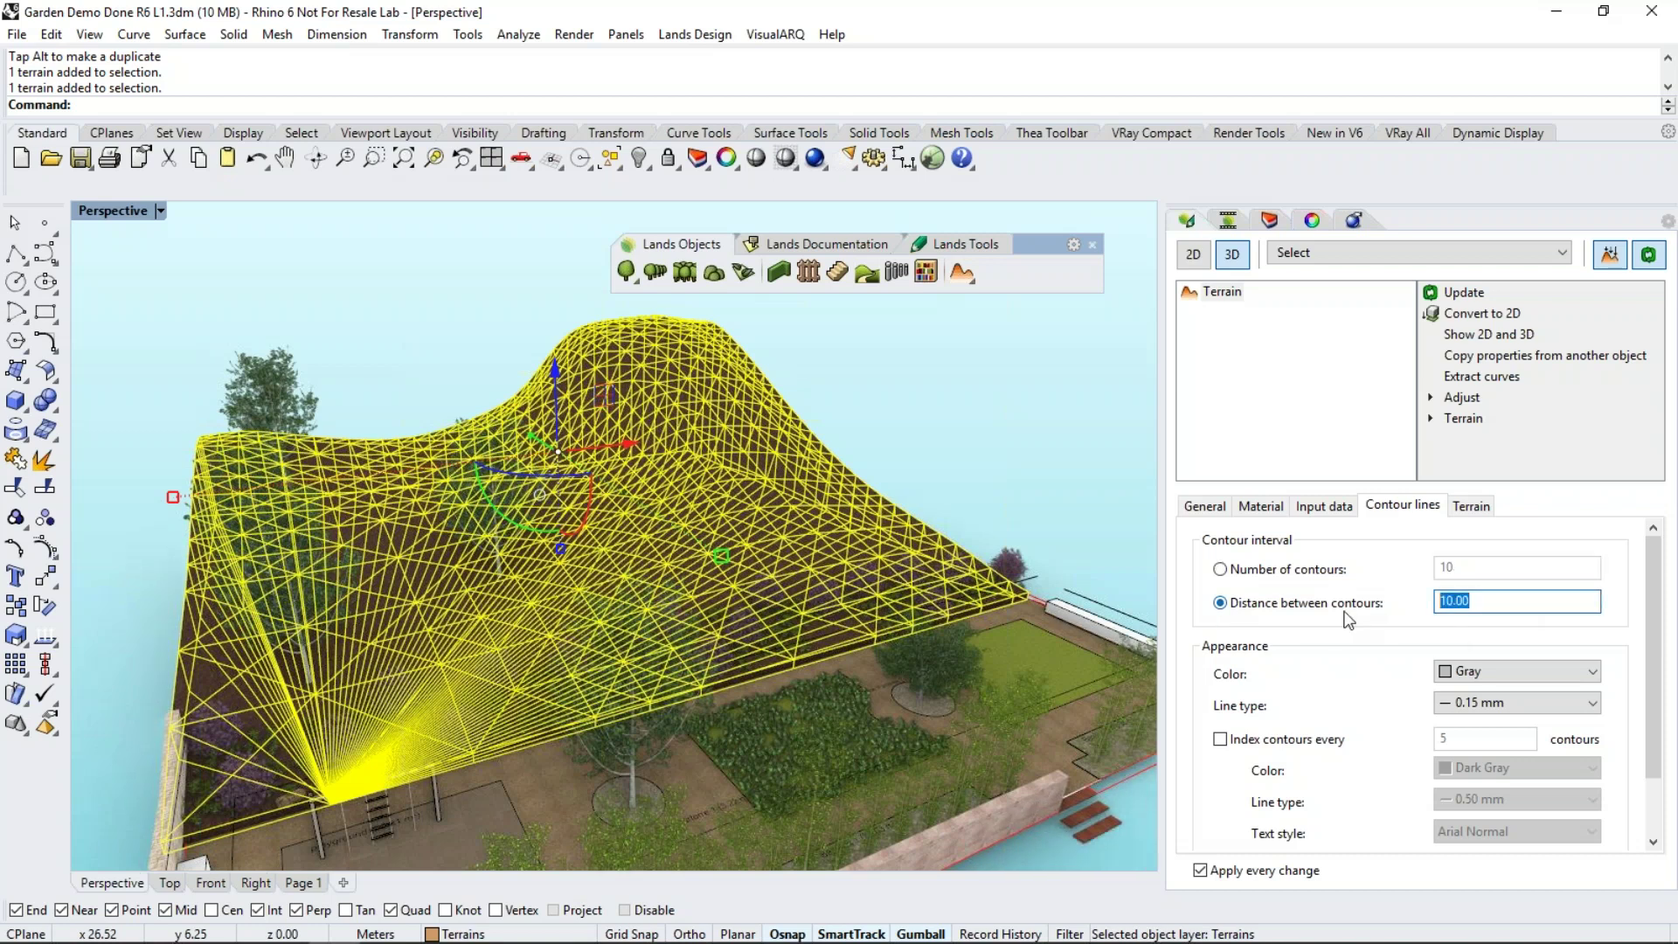
pyautogui.write('0.2')
pyautogui.click(1038, 408)
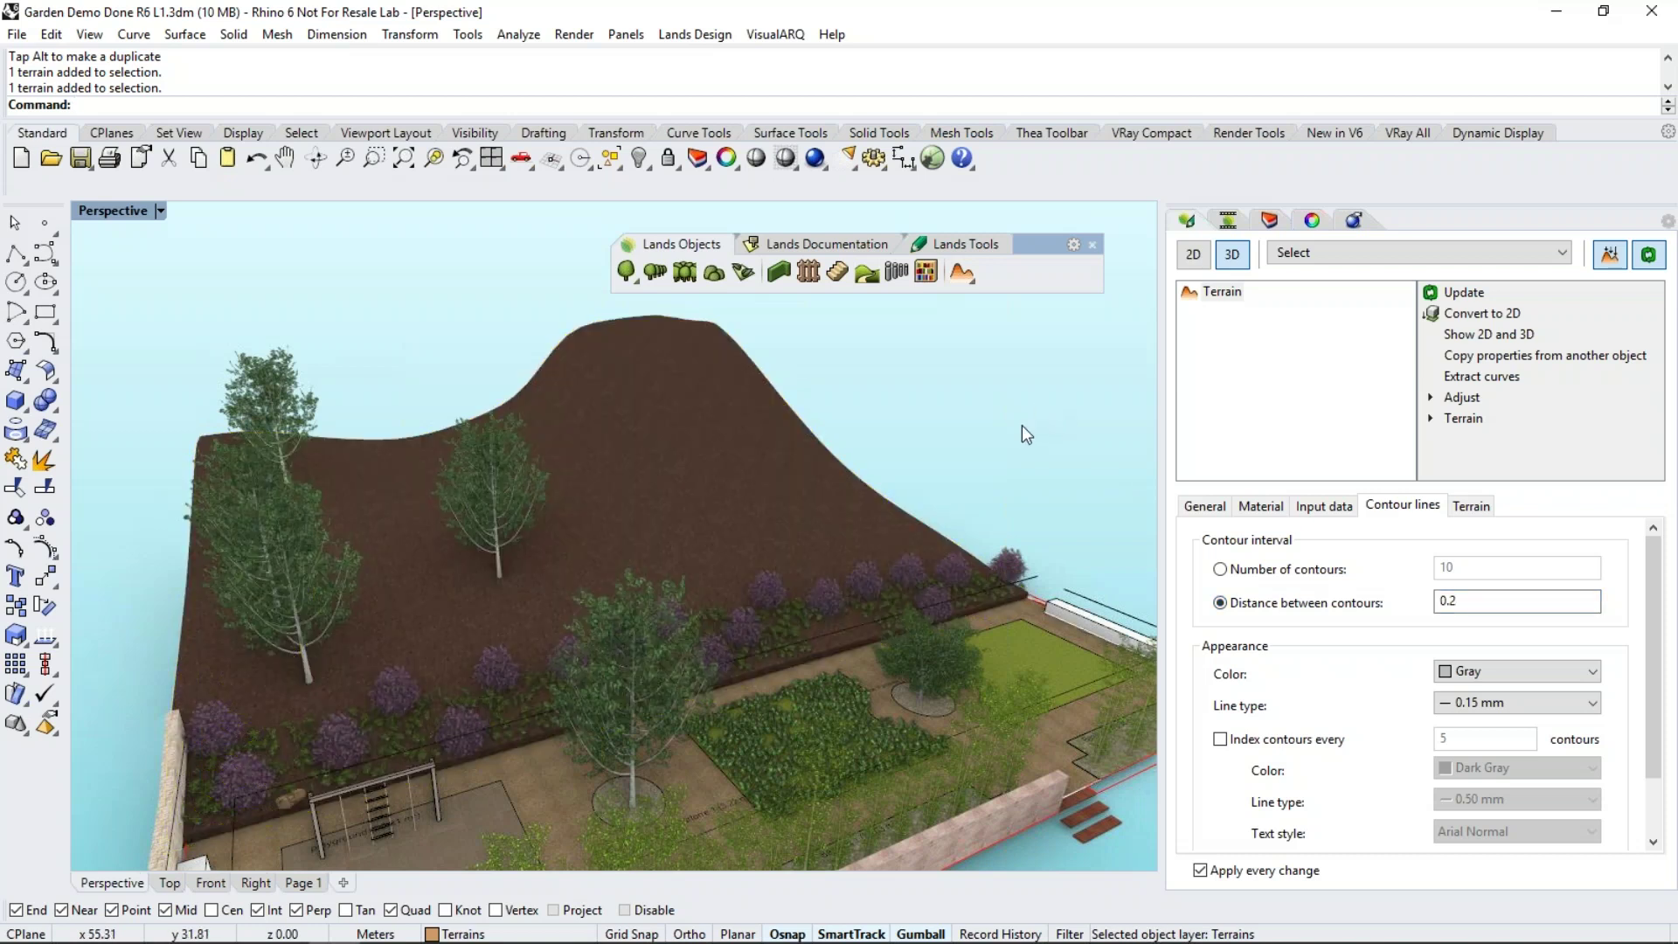
pyautogui.moveTo(1021, 424); pyautogui.dragTo(901, 601, button='right')
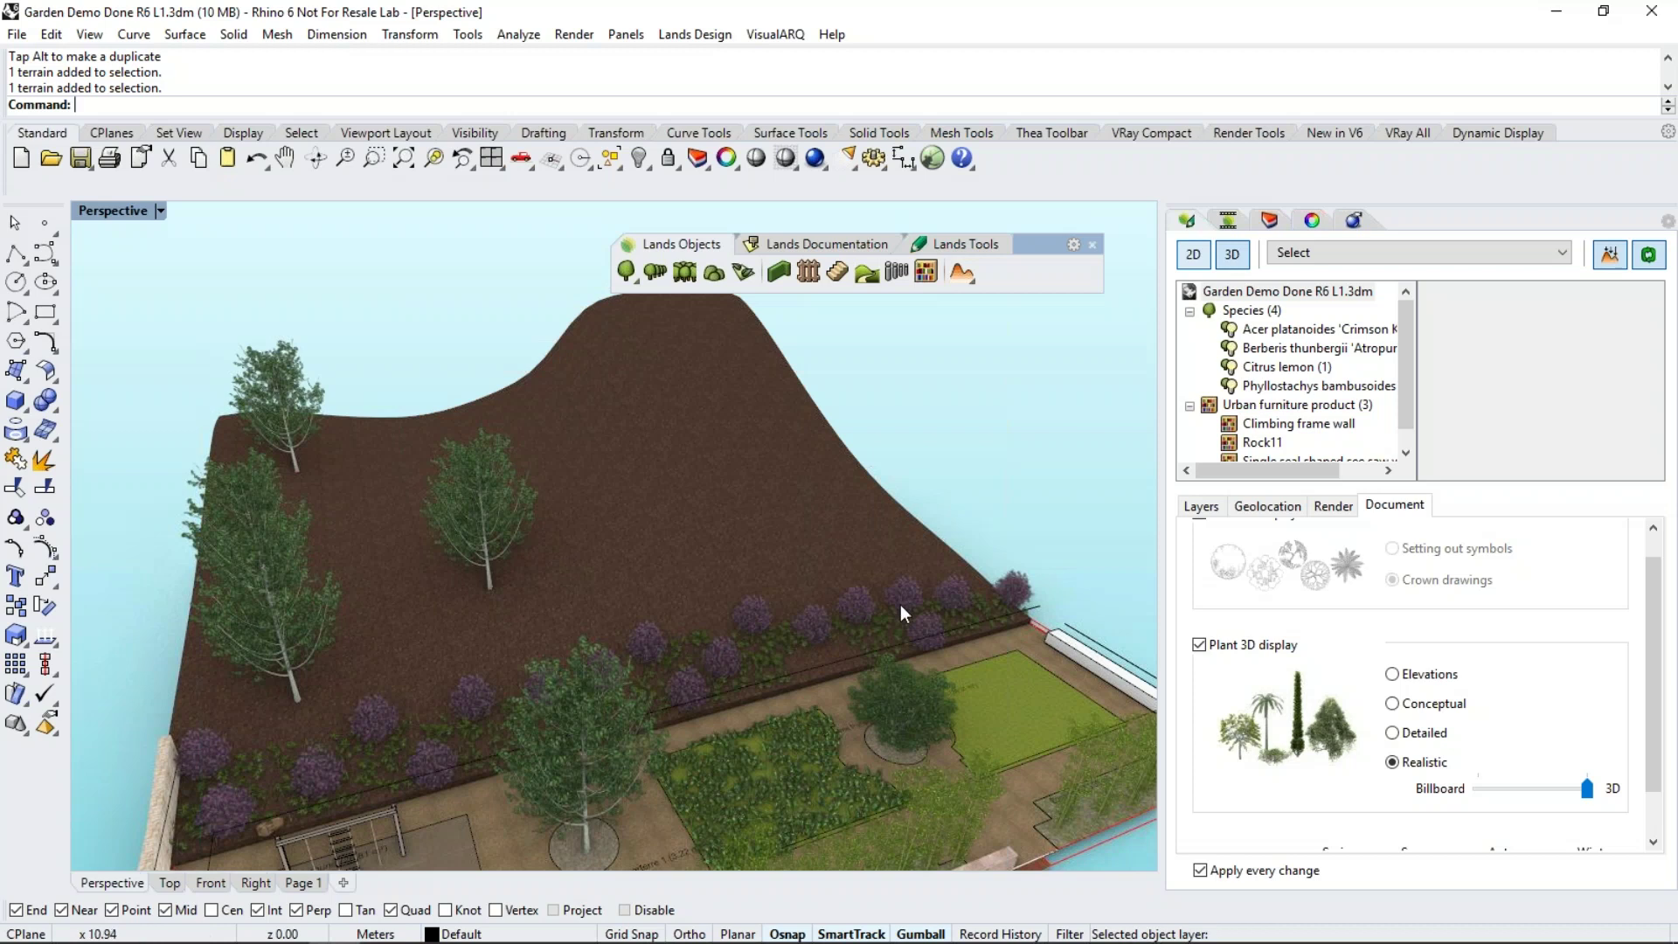
# Switch the scene to 2D plan display and select the terrain
pyautogui.hotkey('ctrl', '2')
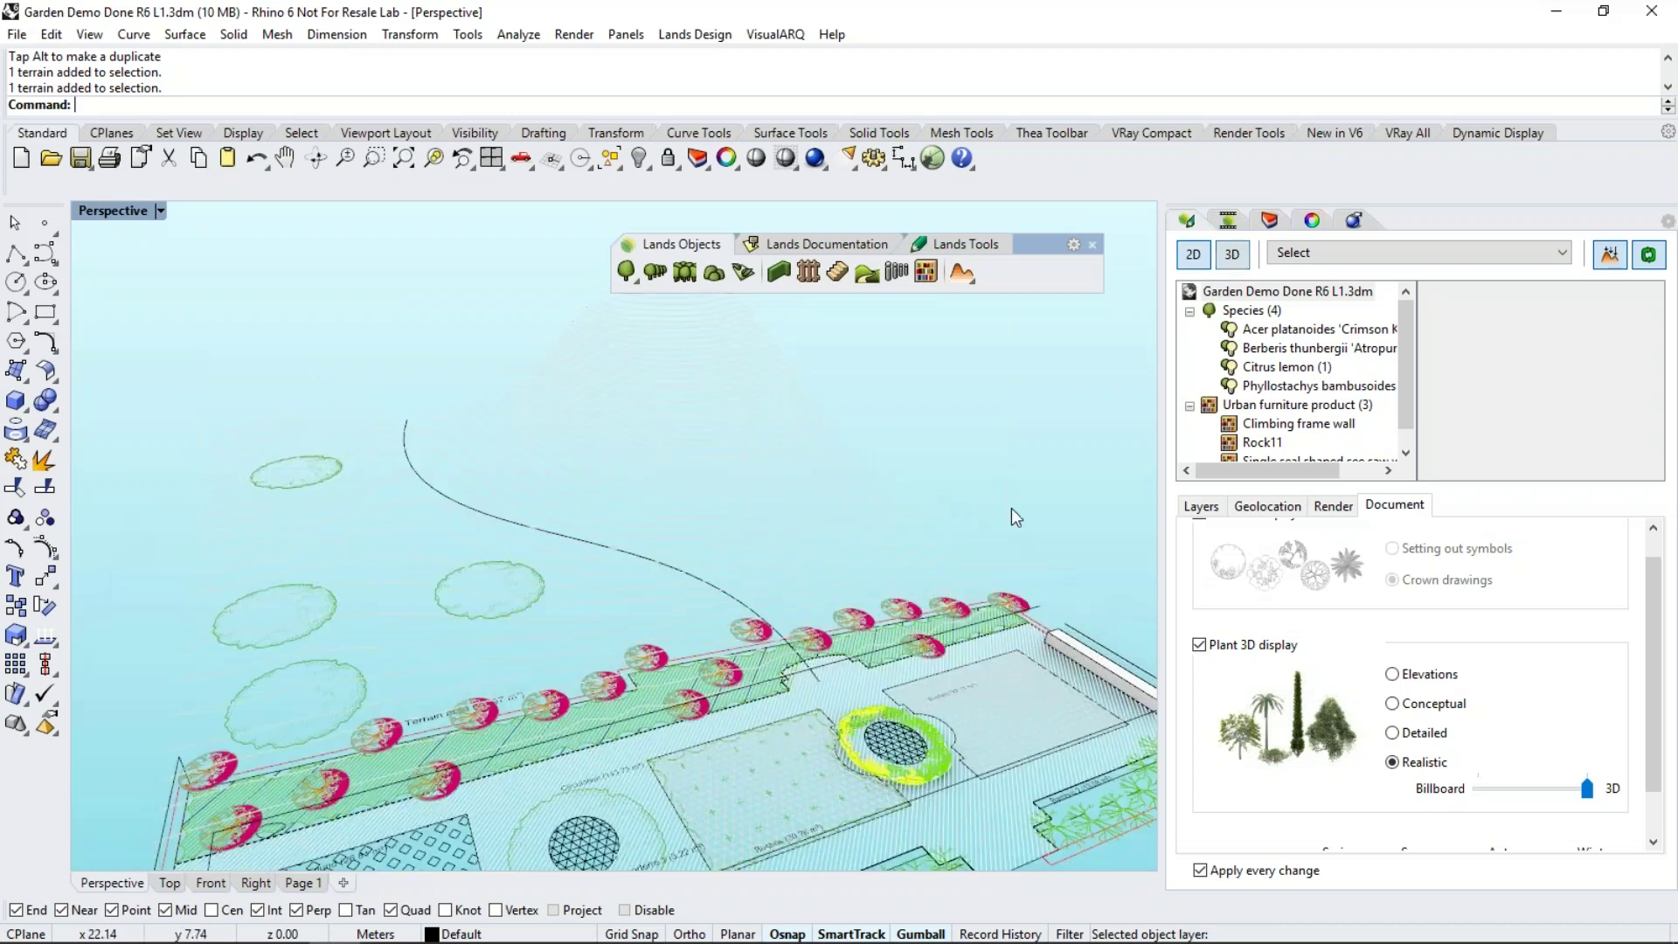
pyautogui.moveTo(1078, 463); pyautogui.dragTo(956, 580, button='right')
pyautogui.click(955, 580)
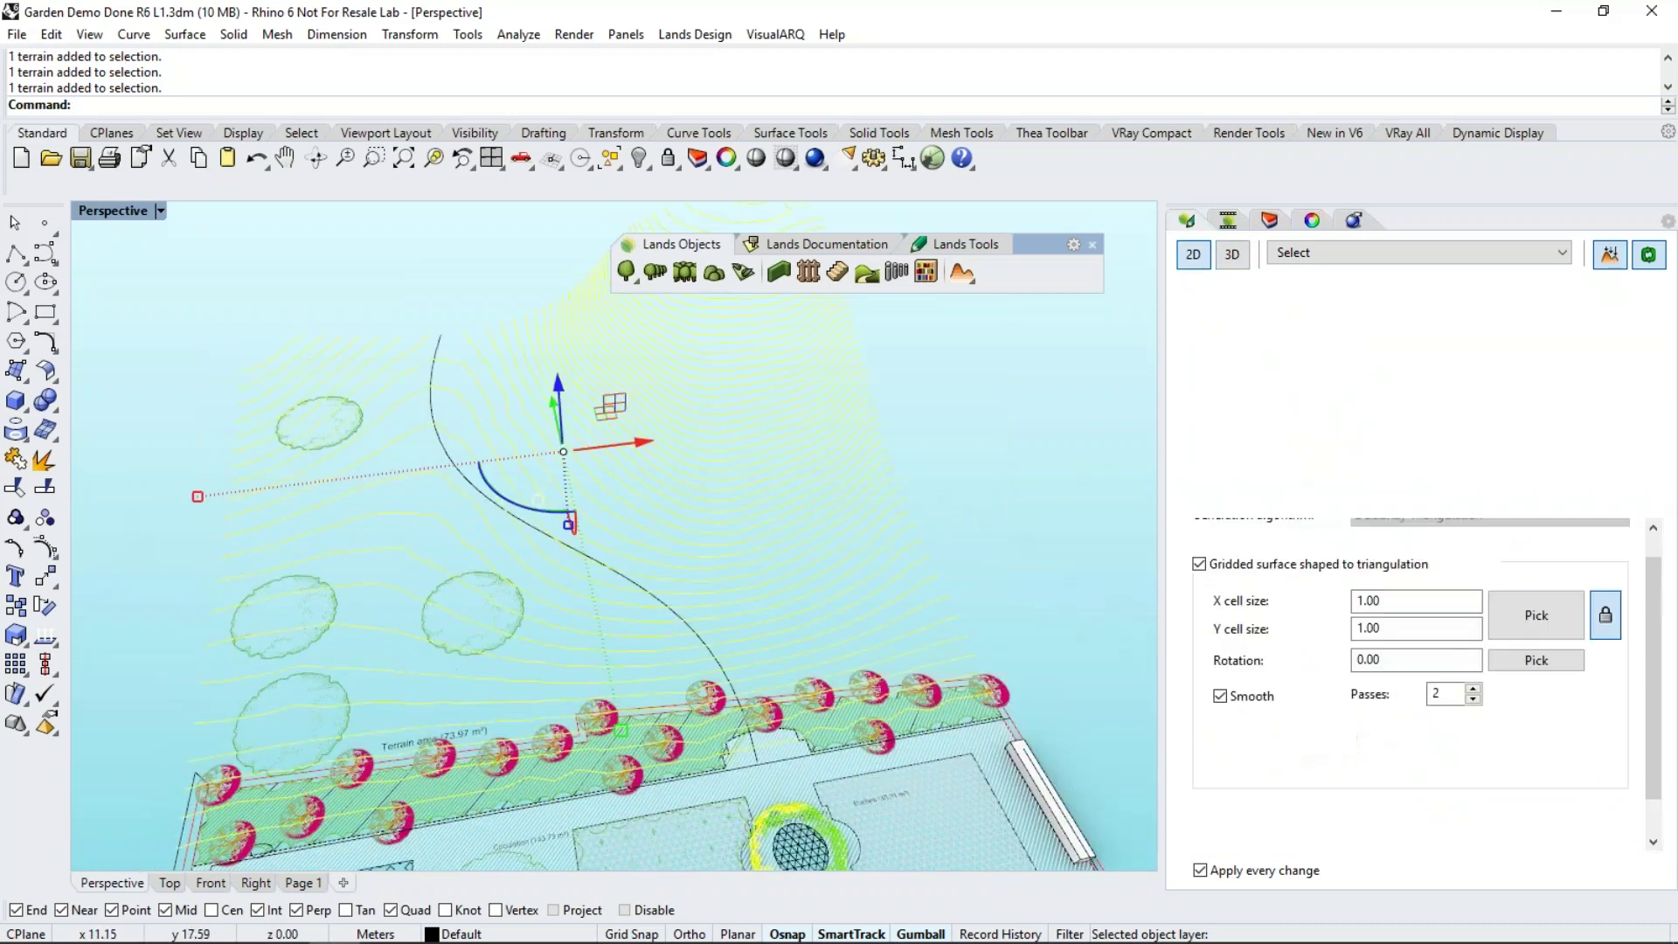
pyautogui.moveTo(966, 495); pyautogui.dragTo(817, 501, button='right')
pyautogui.click(966, 527)
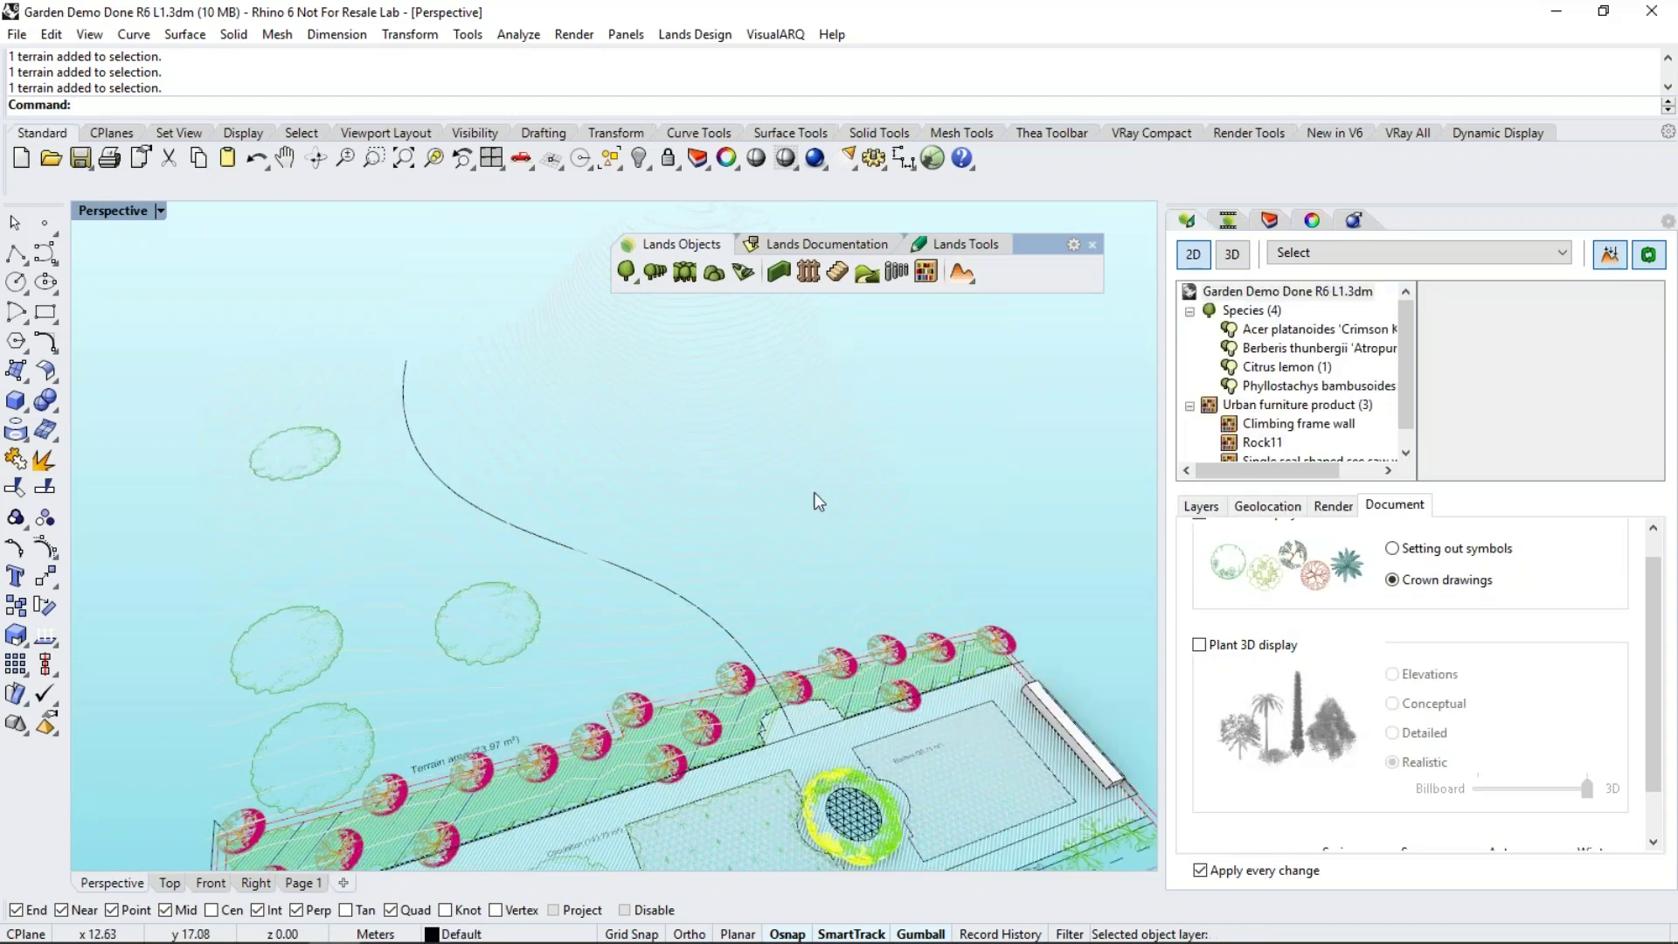
pyautogui.click(819, 502)
# Add index contours every 5 with 0.5-high label text
pyautogui.click(1394, 506)
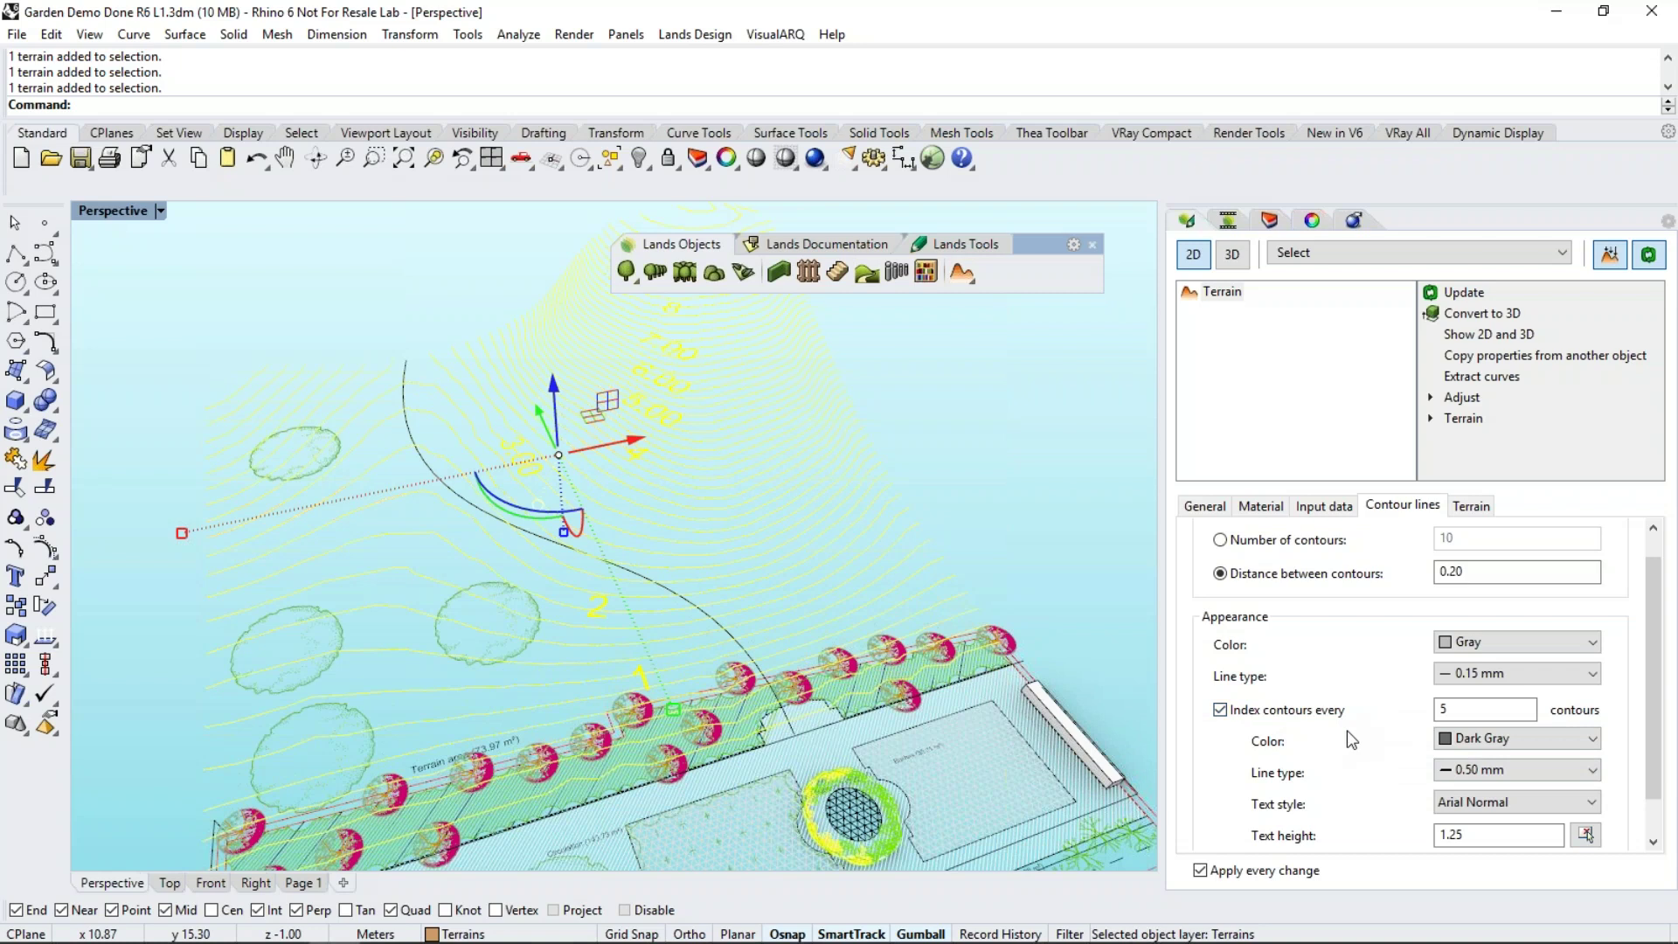
pyautogui.moveTo(1469, 837); pyautogui.dragTo(1347, 841)
pyautogui.write('0.5')
pyautogui.click(703, 498)
pyautogui.moveTo(685, 501); pyautogui.dragTo(898, 678, button='right')
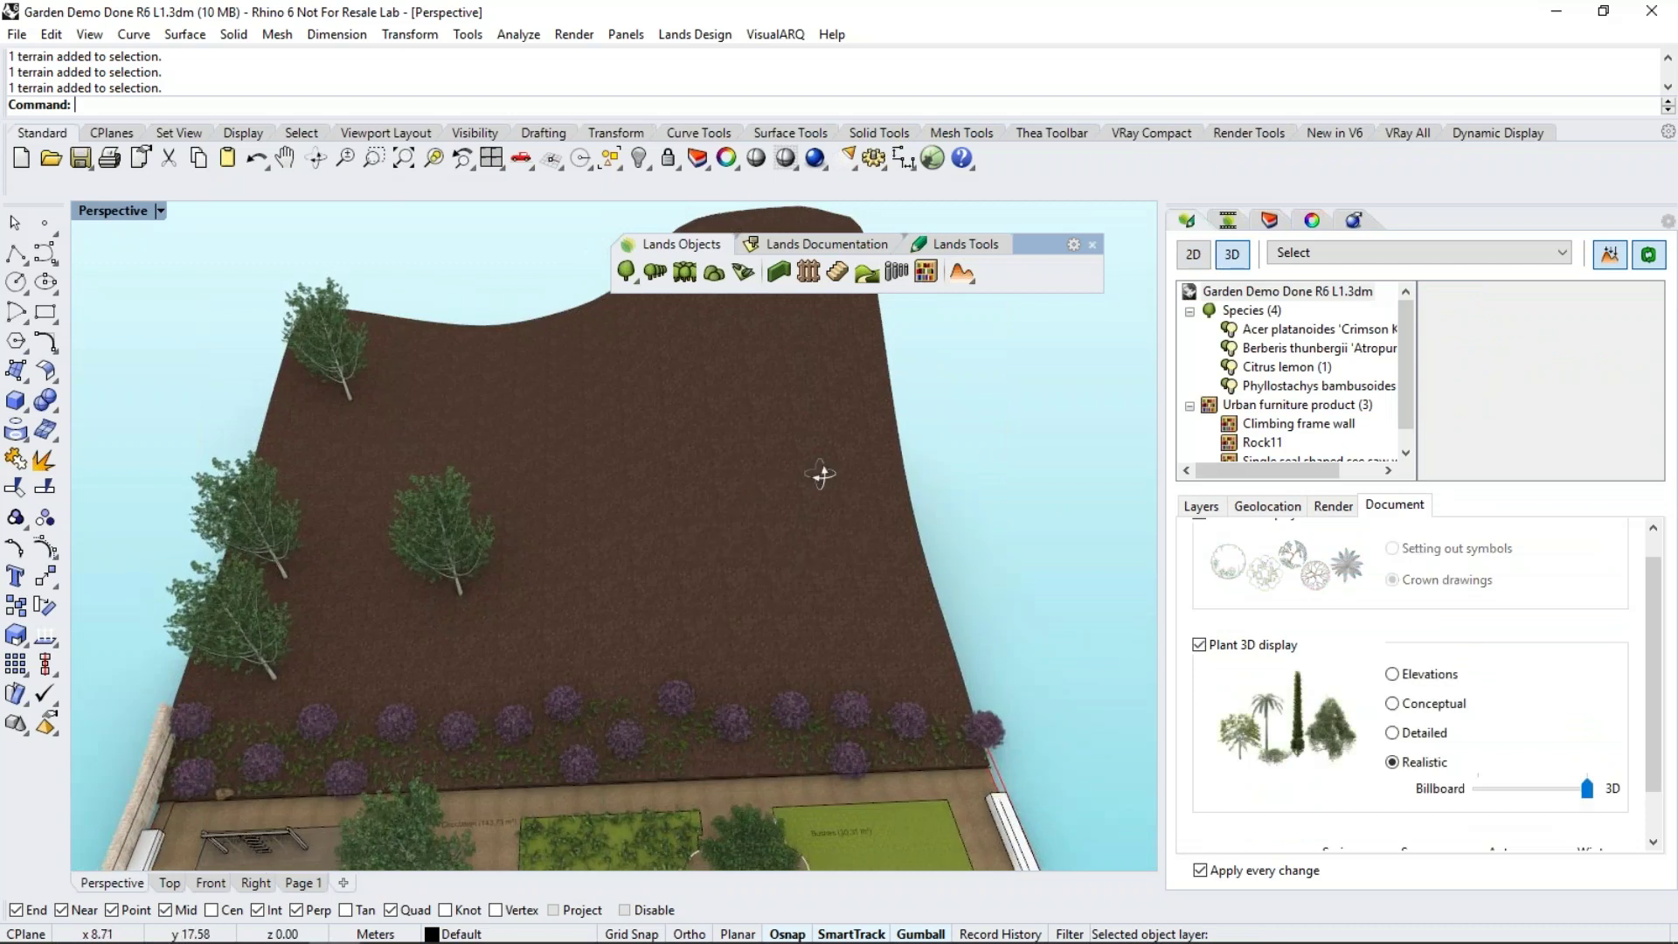
pyautogui.moveTo(821, 474); pyautogui.dragTo(775, 458, button='right')
pyautogui.click(774, 458)
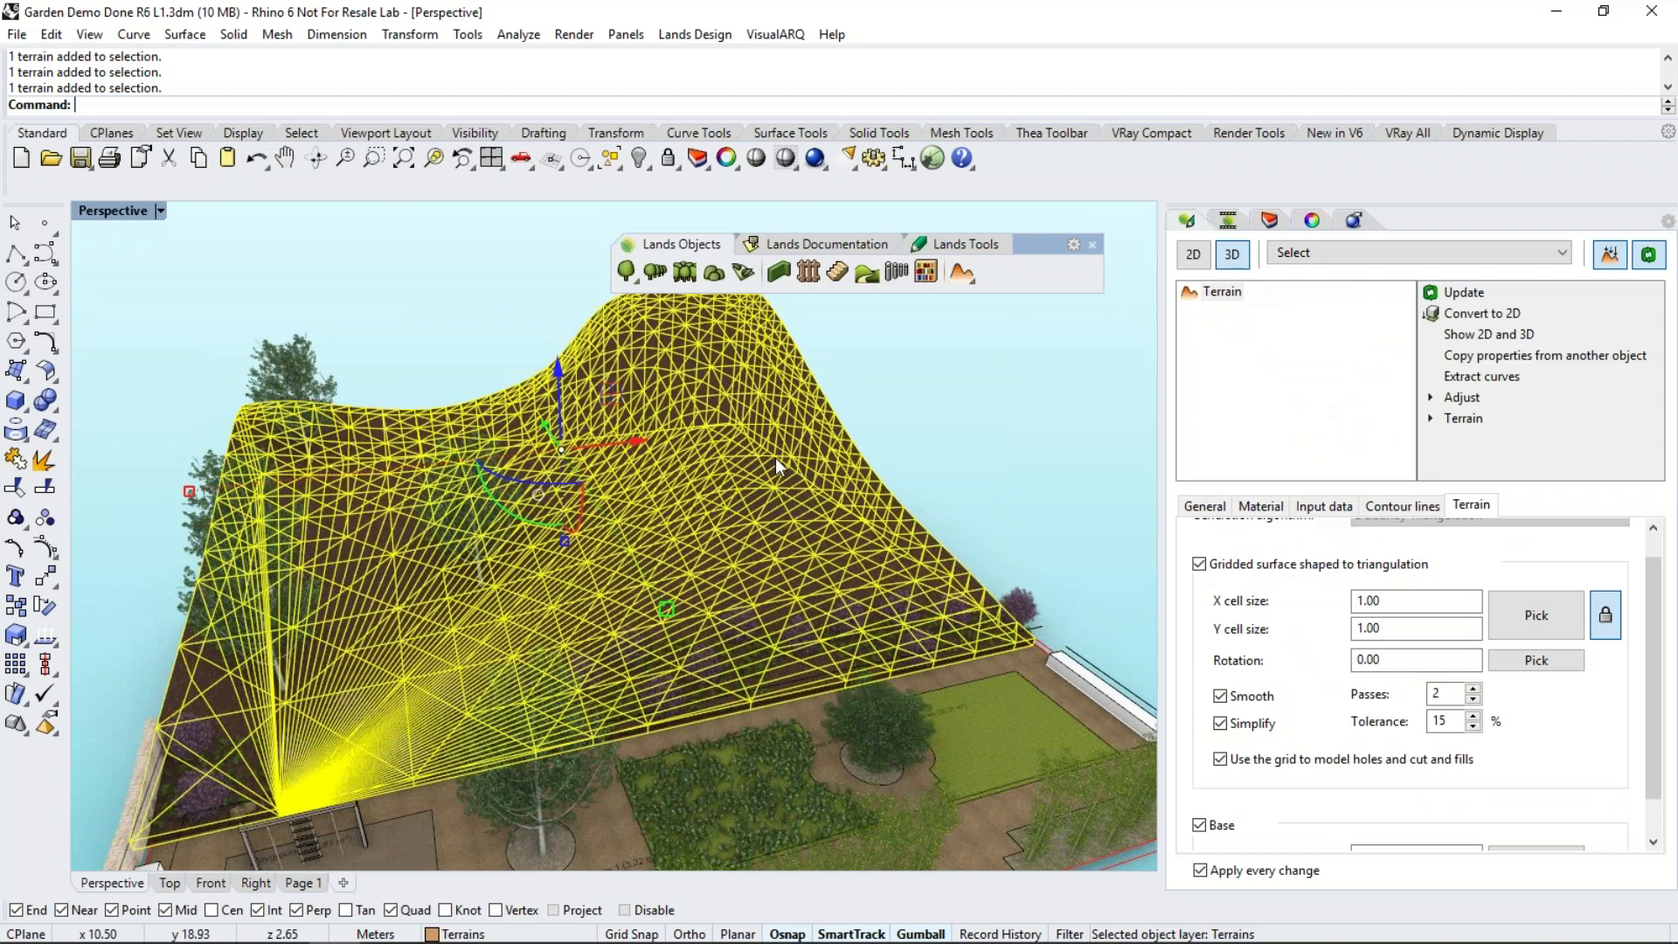
# Show the terrain in both 2D and 3D so white contour lines appear
pyautogui.click(1475, 336)
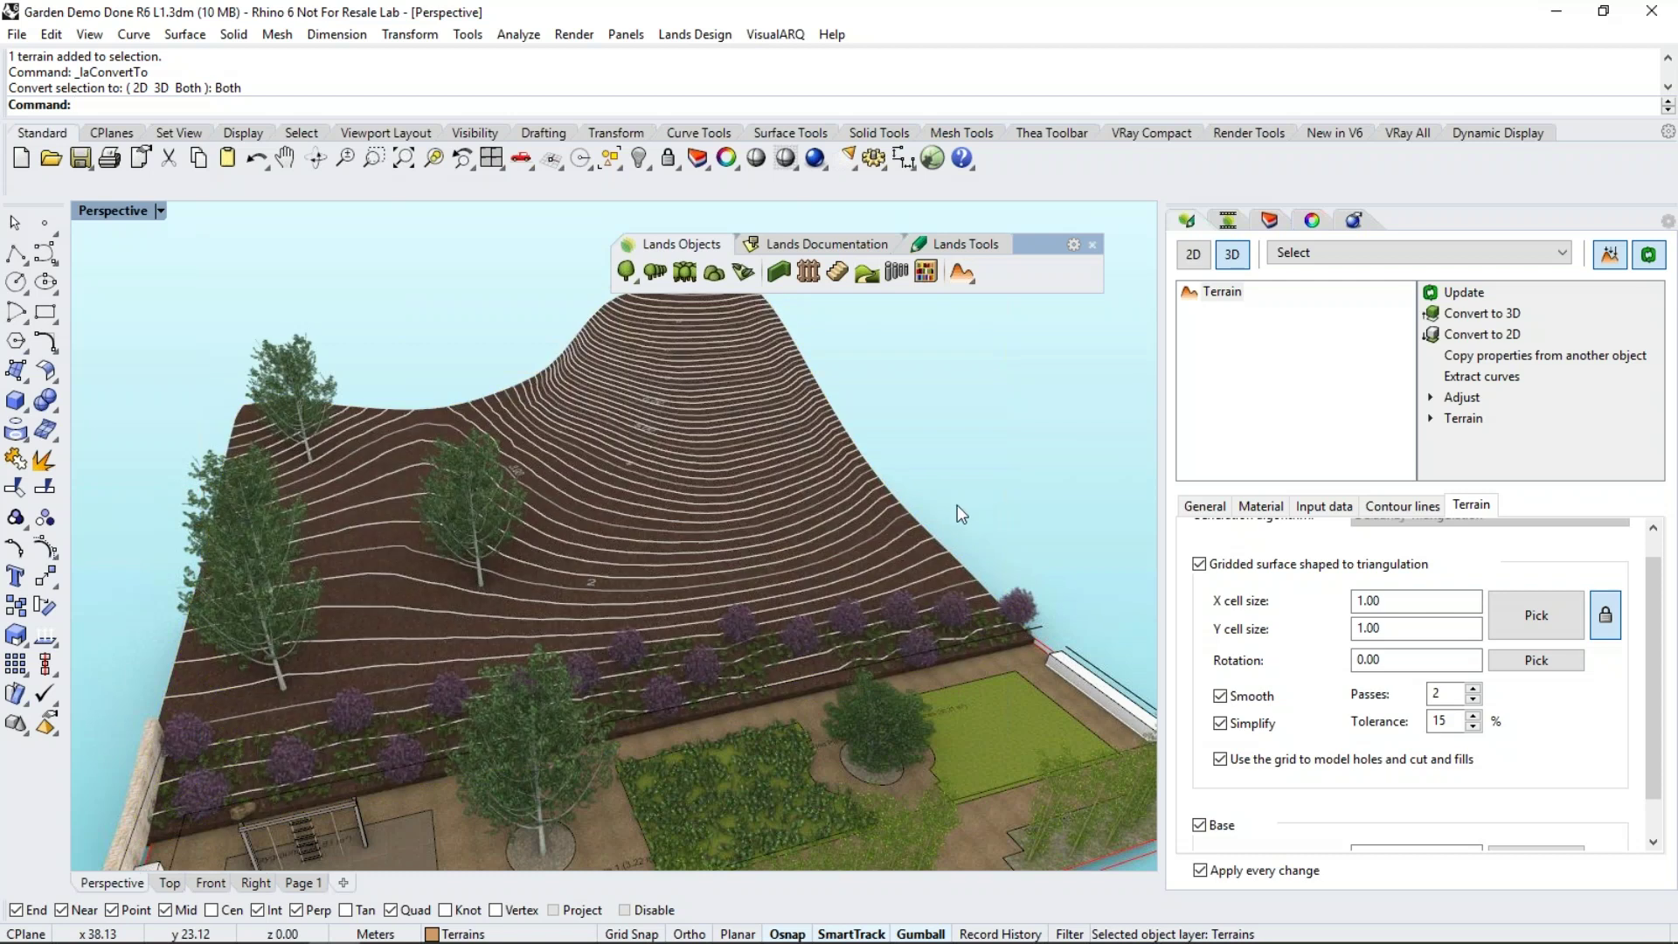
pyautogui.press('Escape')
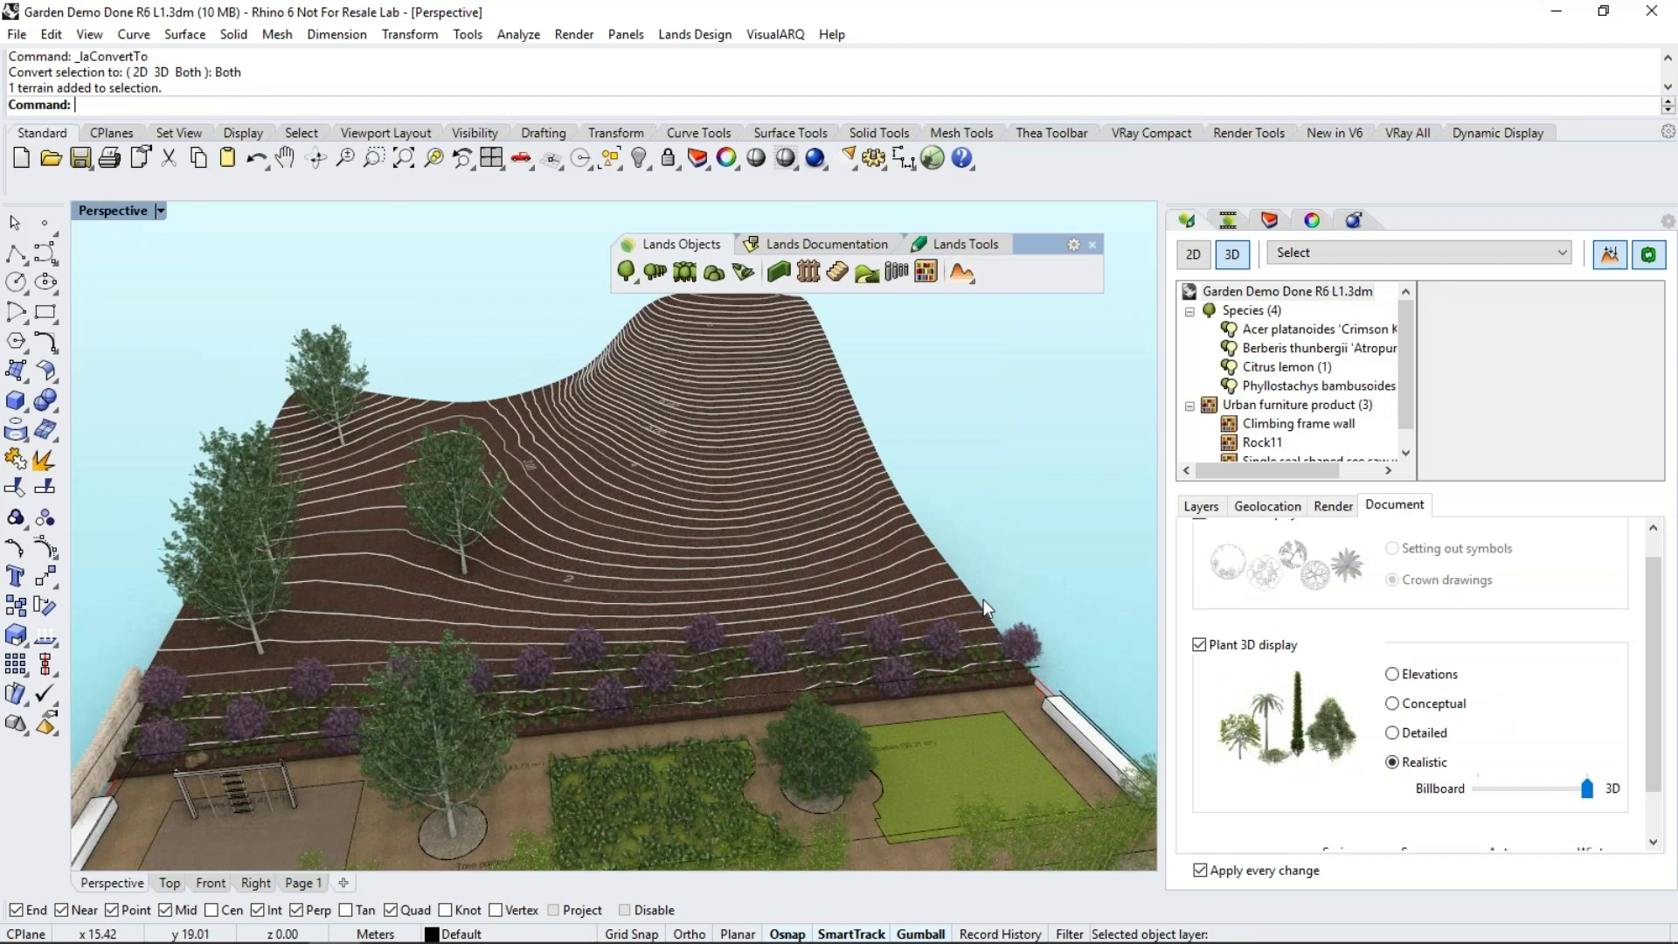
pyautogui.click(983, 600)
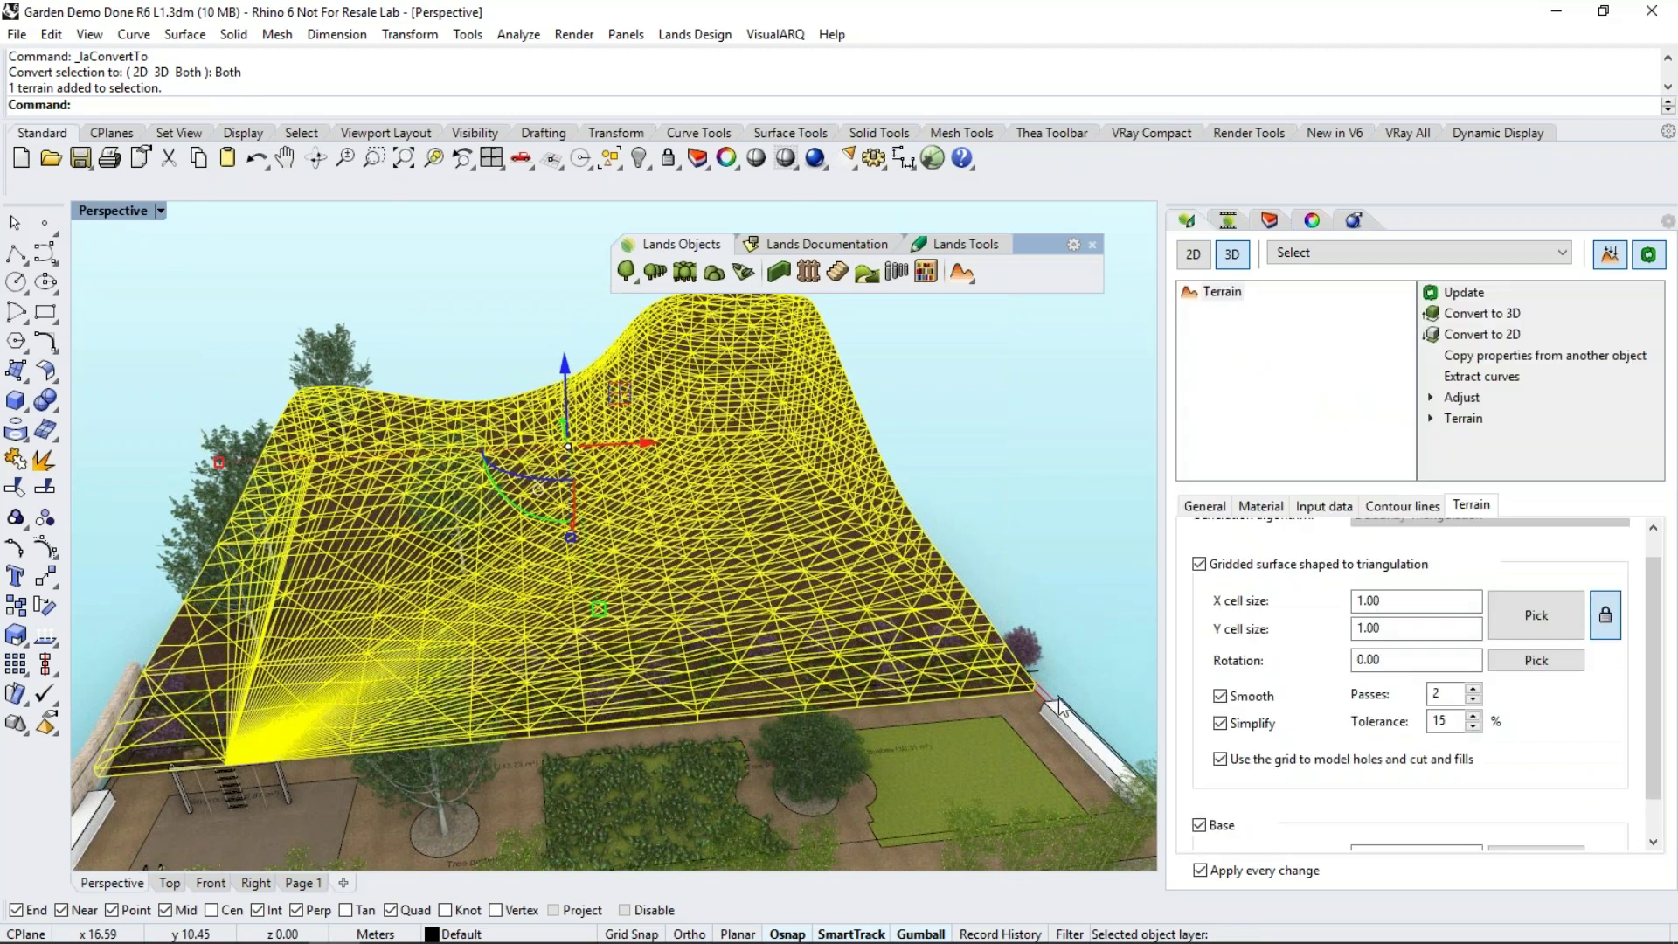
# Replace the terrain's dirt texture with the Diagrass.jpg grass image
pyautogui.click(1259, 505)
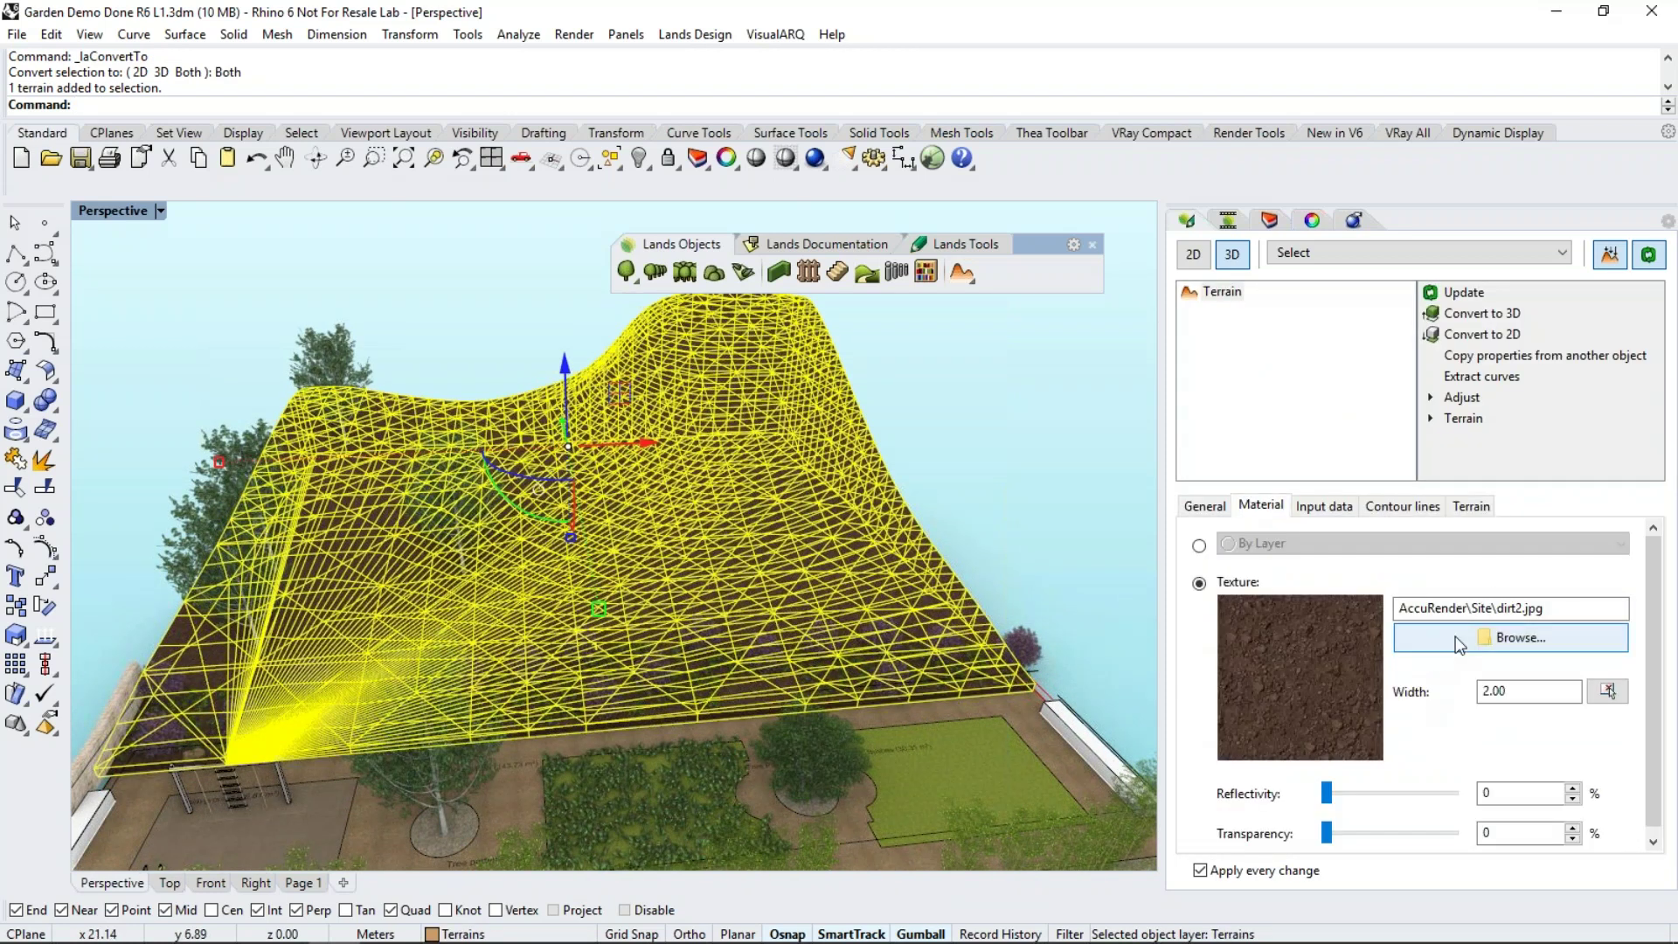
pyautogui.click(1511, 637)
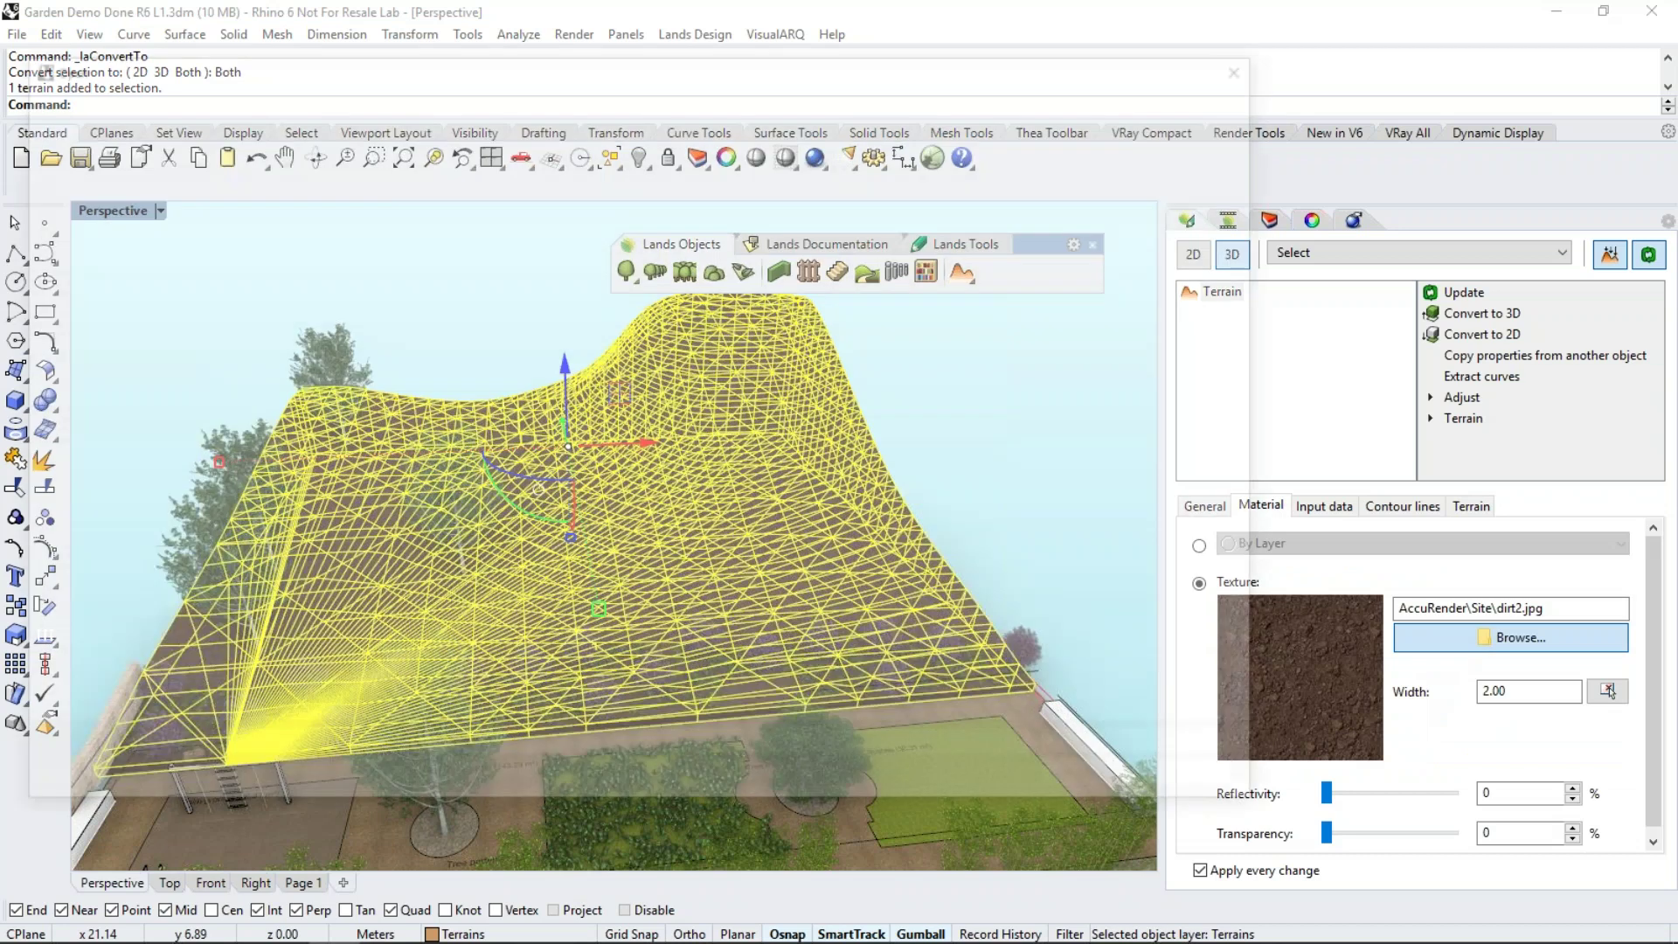
pyautogui.click(511, 207)
pyautogui.click(1117, 781)
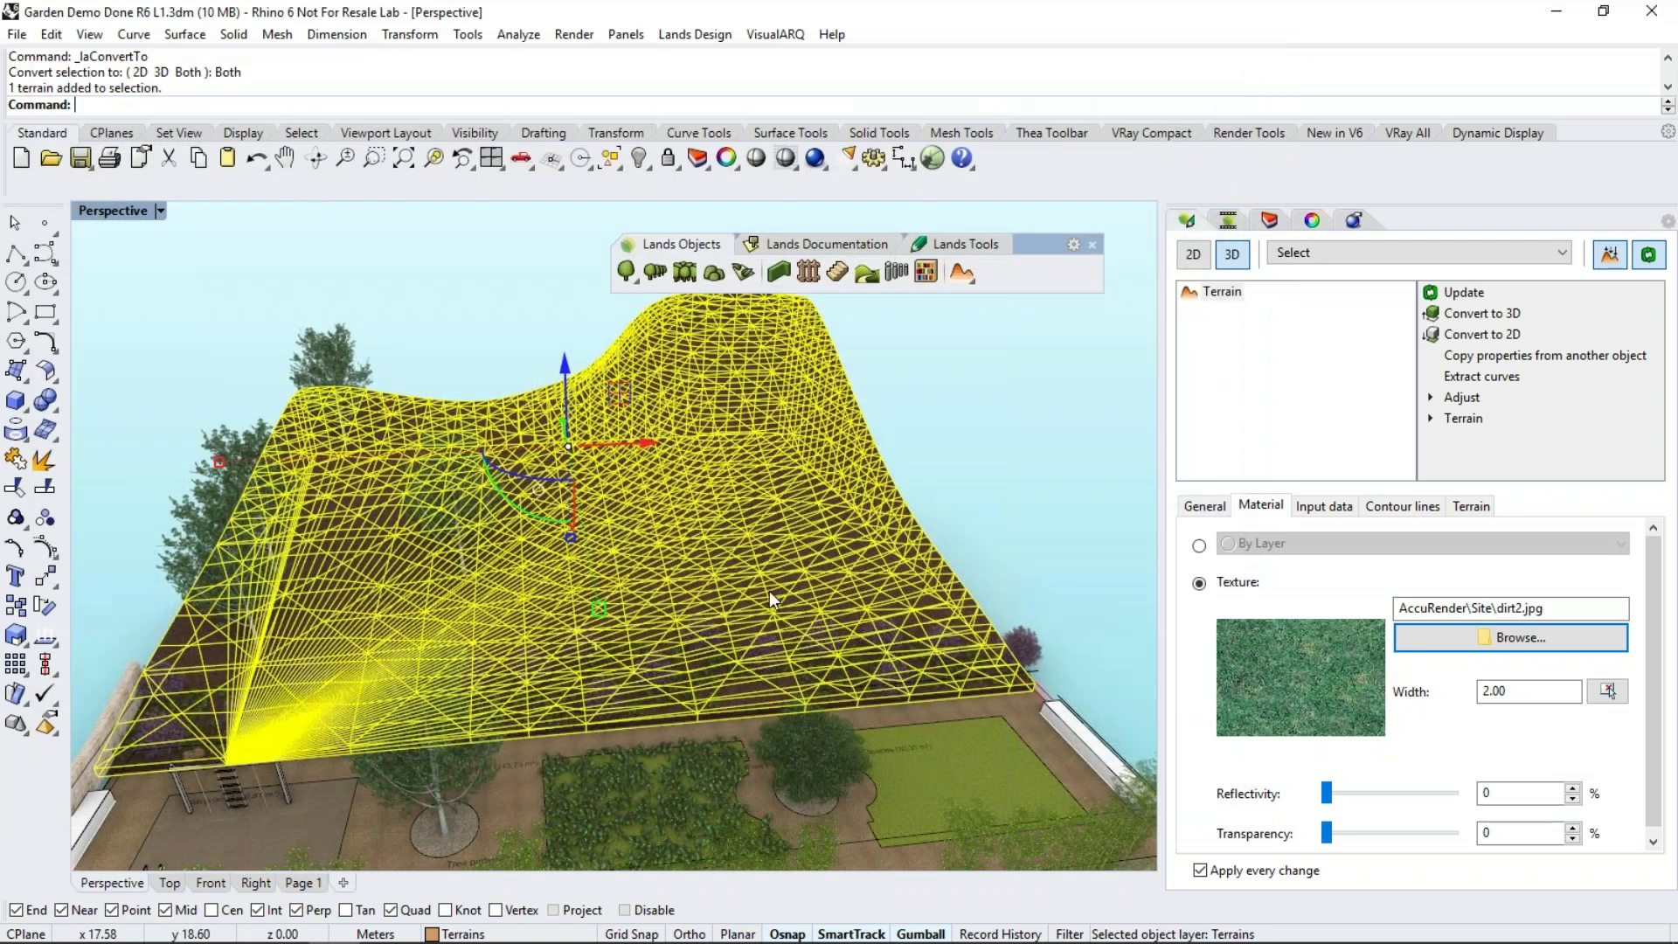
pyautogui.press('Escape')
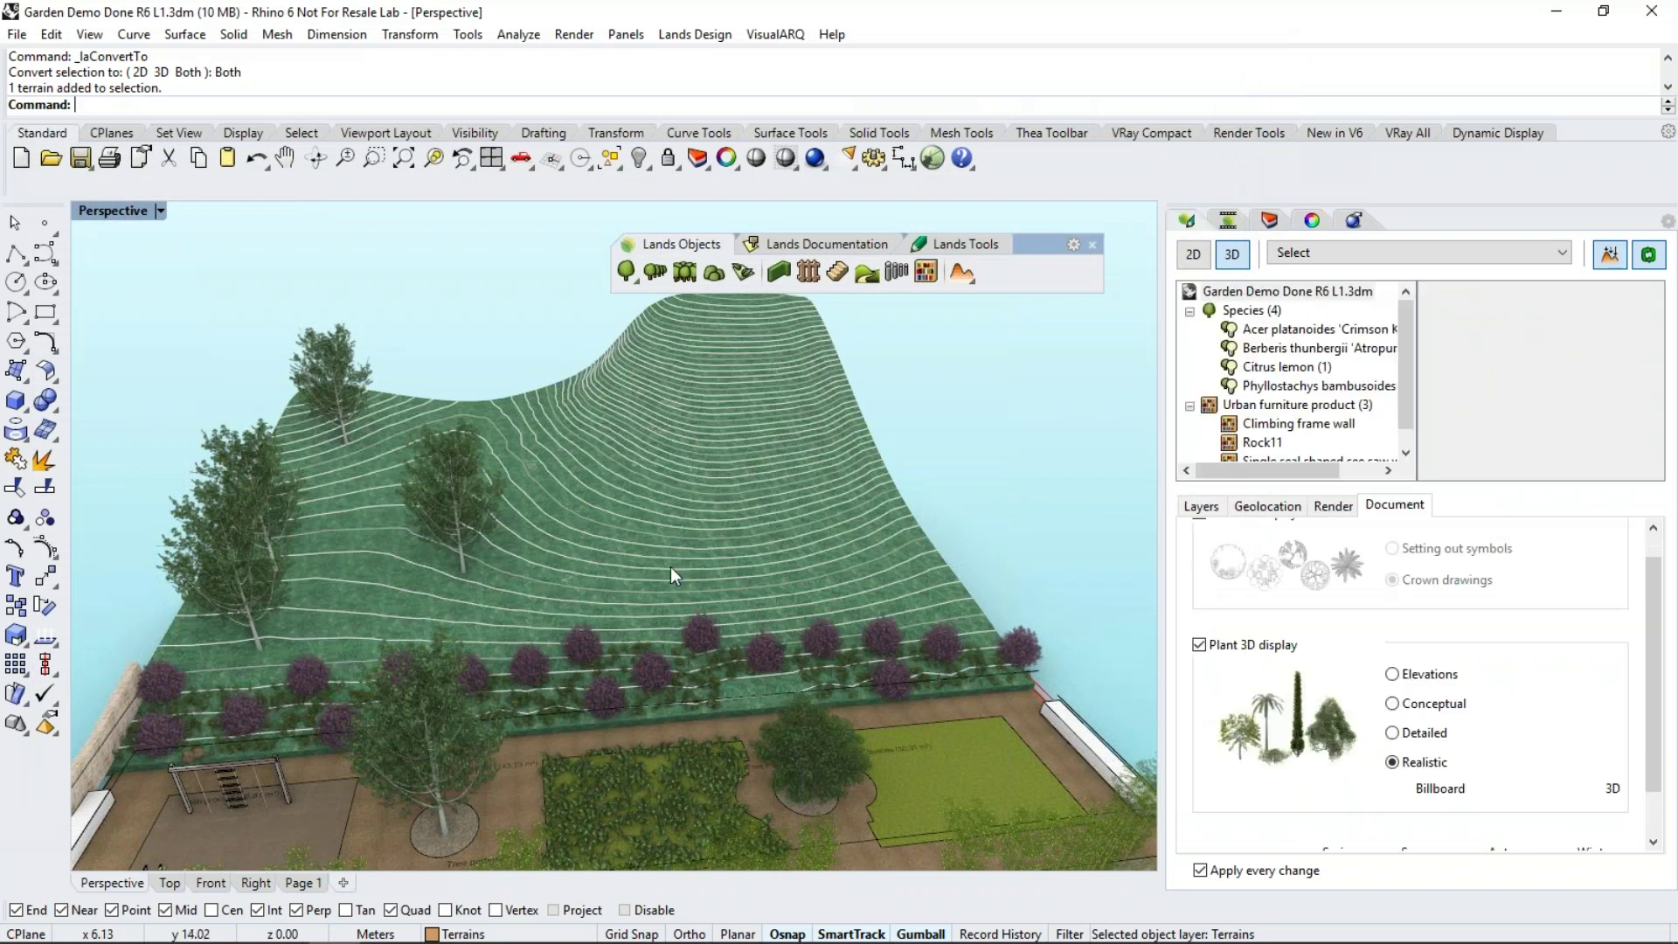
pyautogui.moveTo(670, 567); pyautogui.dragTo(524, 561, button='right')
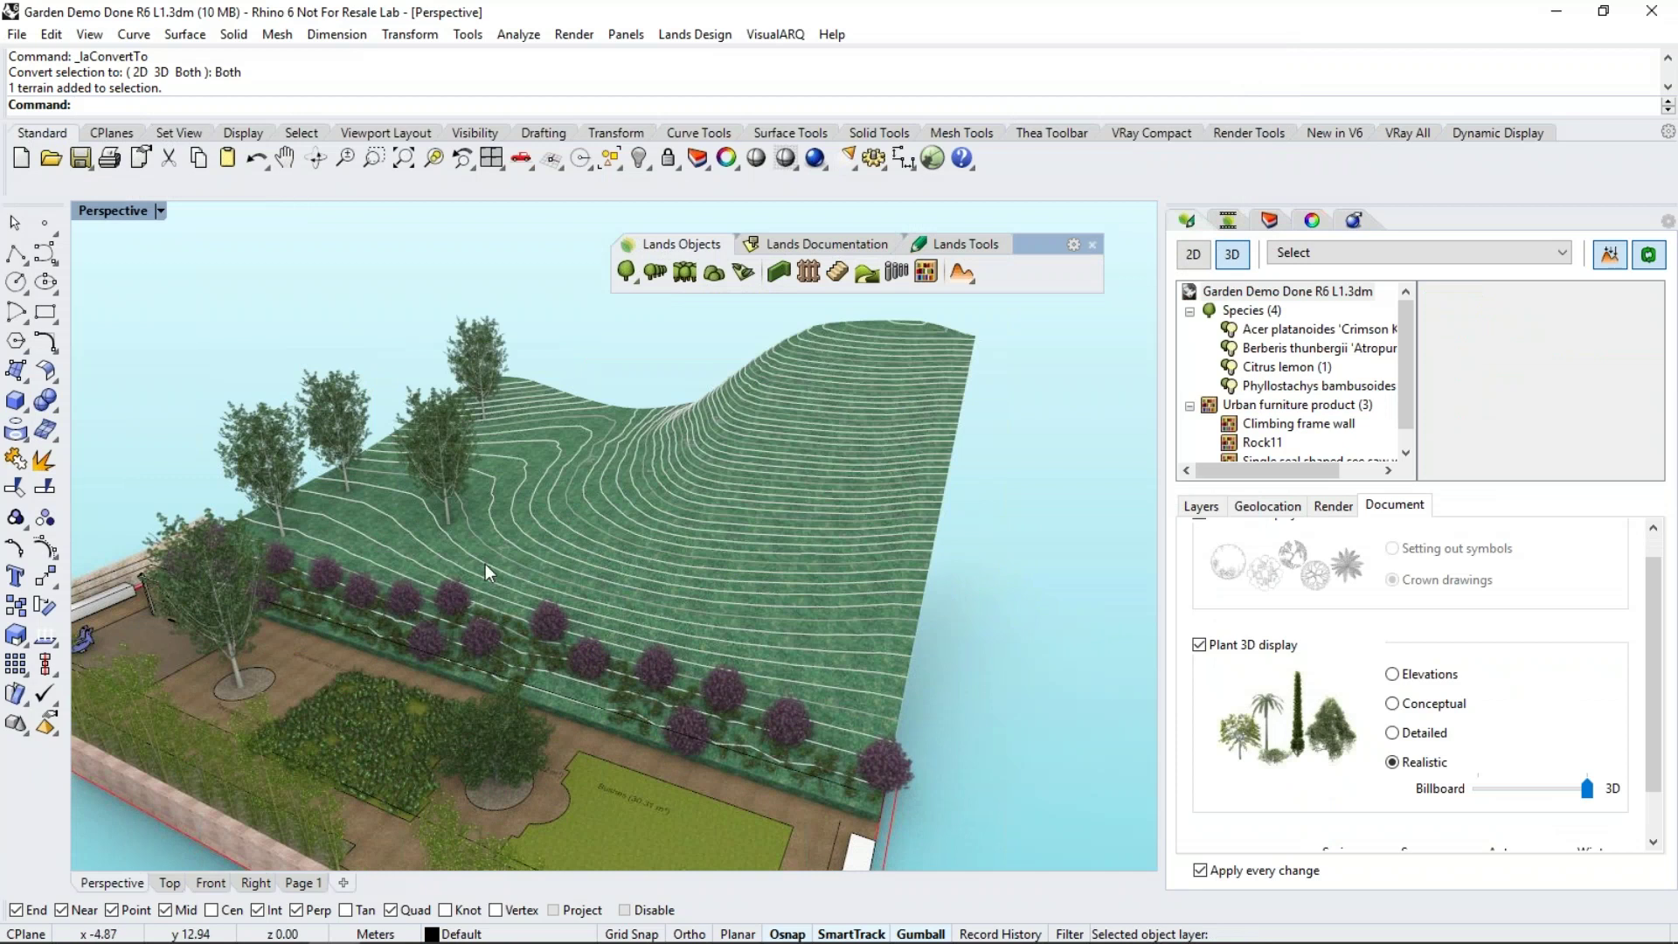
pyautogui.moveTo(485, 564); pyautogui.dragTo(532, 560, button='right')
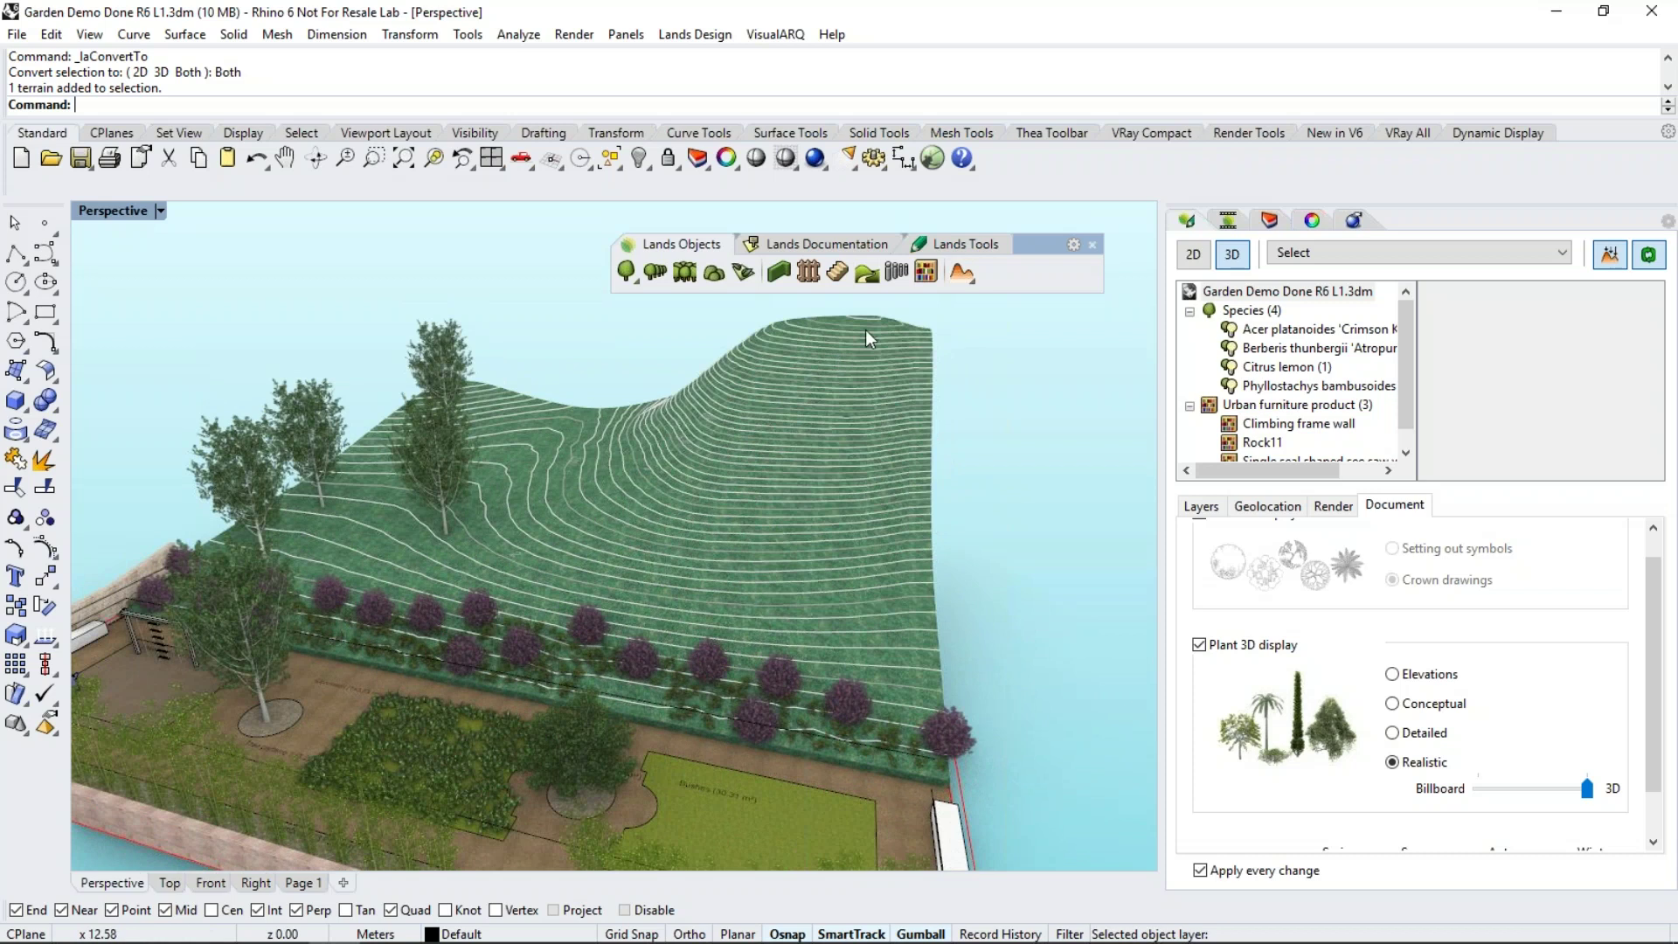
pyautogui.click(972, 278)
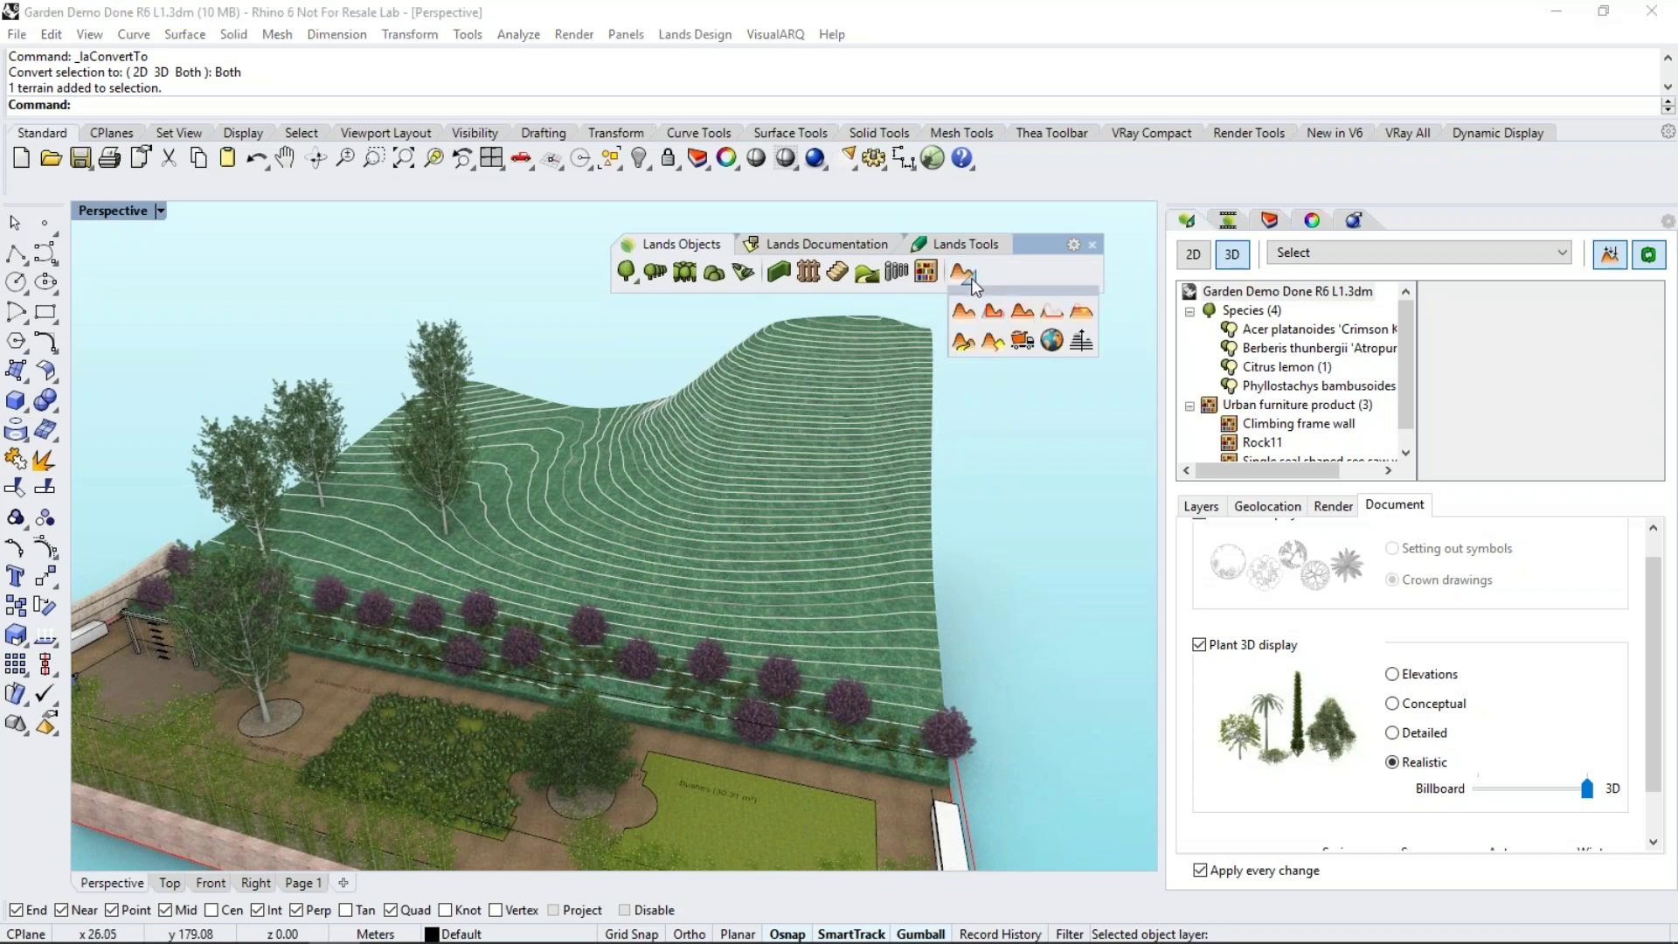
# Add a path to the terrain, width 3 with the default 45° slope, following the winding curve
pyautogui.click(963, 341)
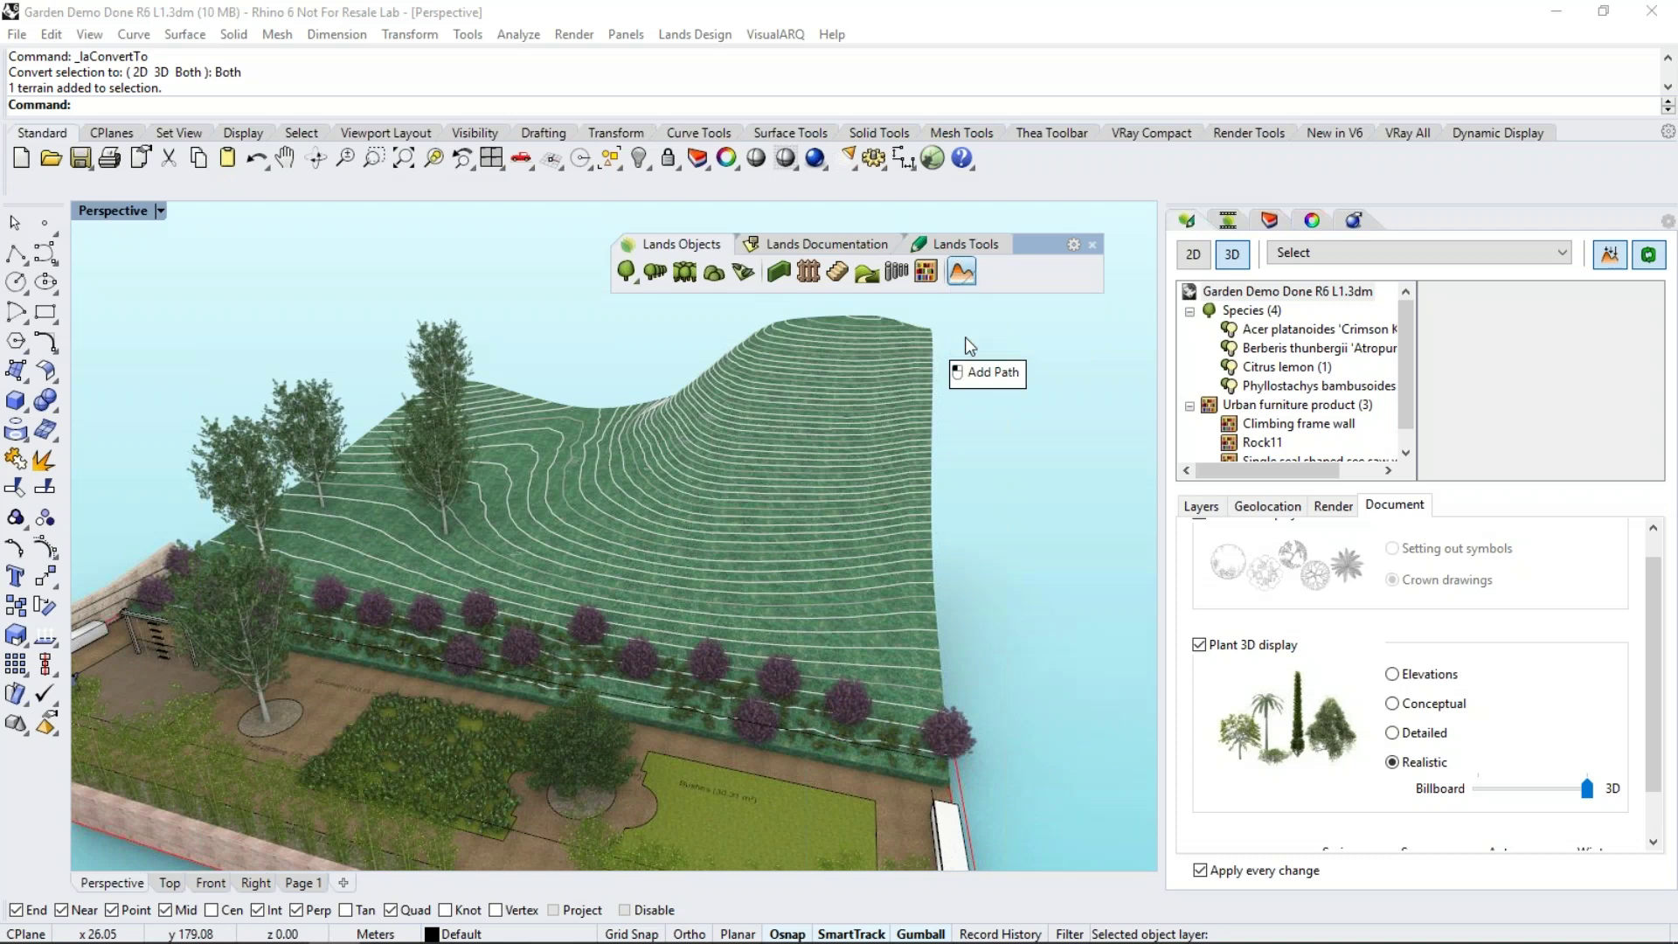
pyautogui.click(706, 451)
pyautogui.press('Return')
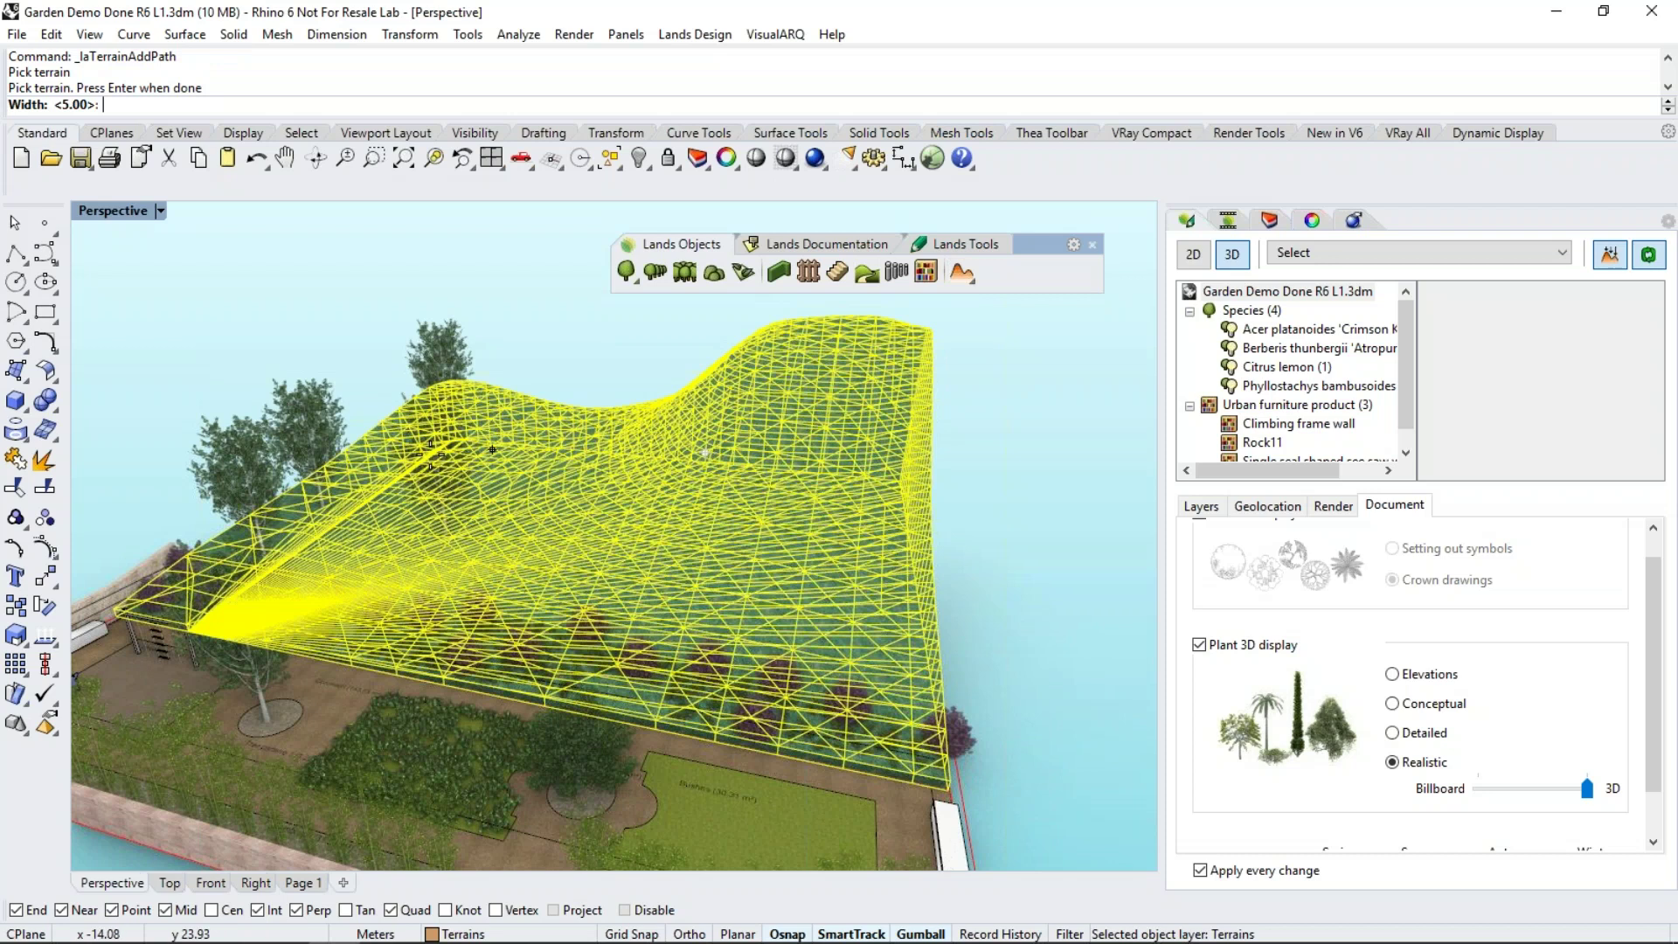
pyautogui.write('3')
pyautogui.press('Return')
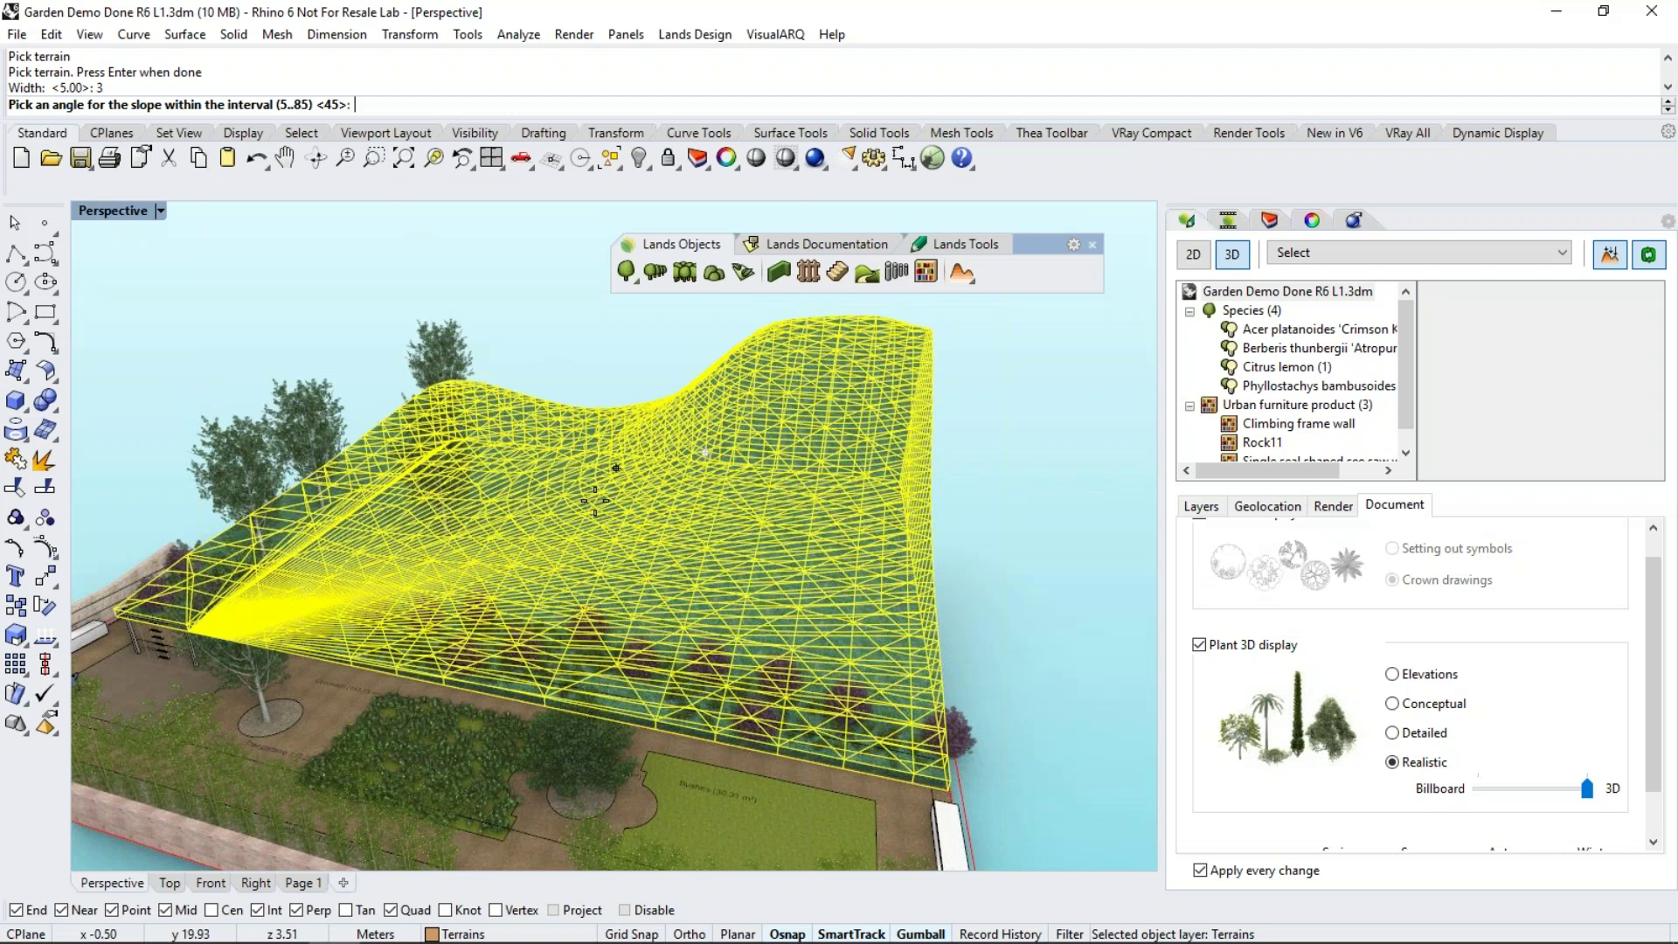
pyautogui.moveTo(596, 499); pyautogui.dragTo(633, 594, button='right')
pyautogui.press('Return')
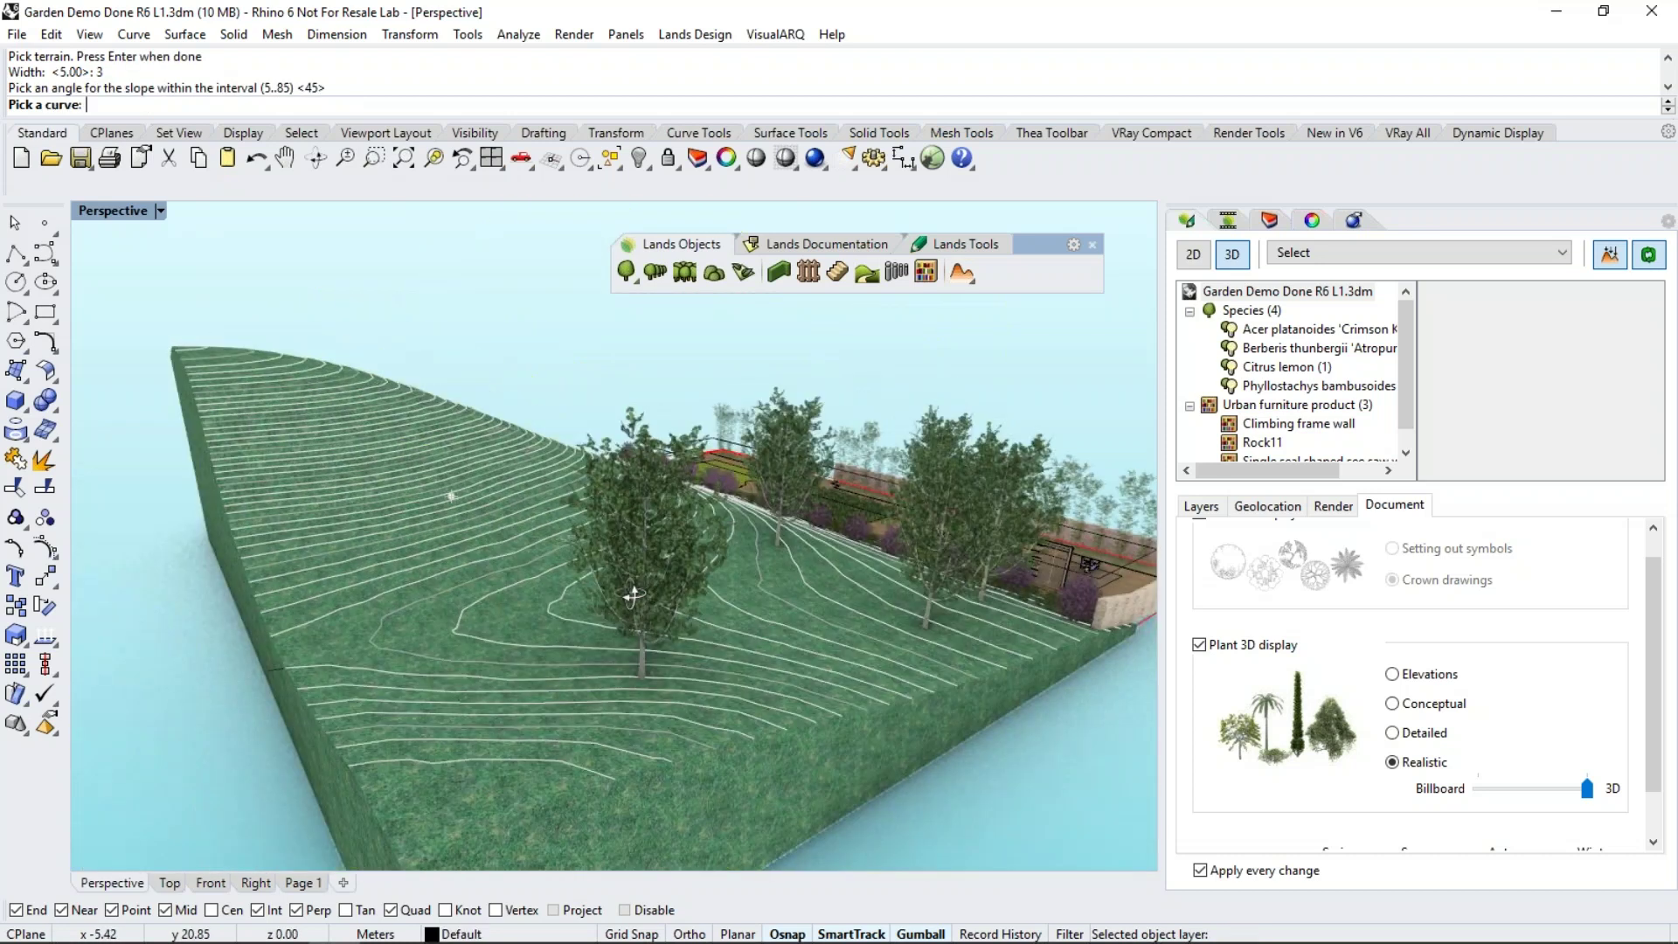
pyautogui.scroll(5, 250, 690)
pyautogui.click(313, 642)
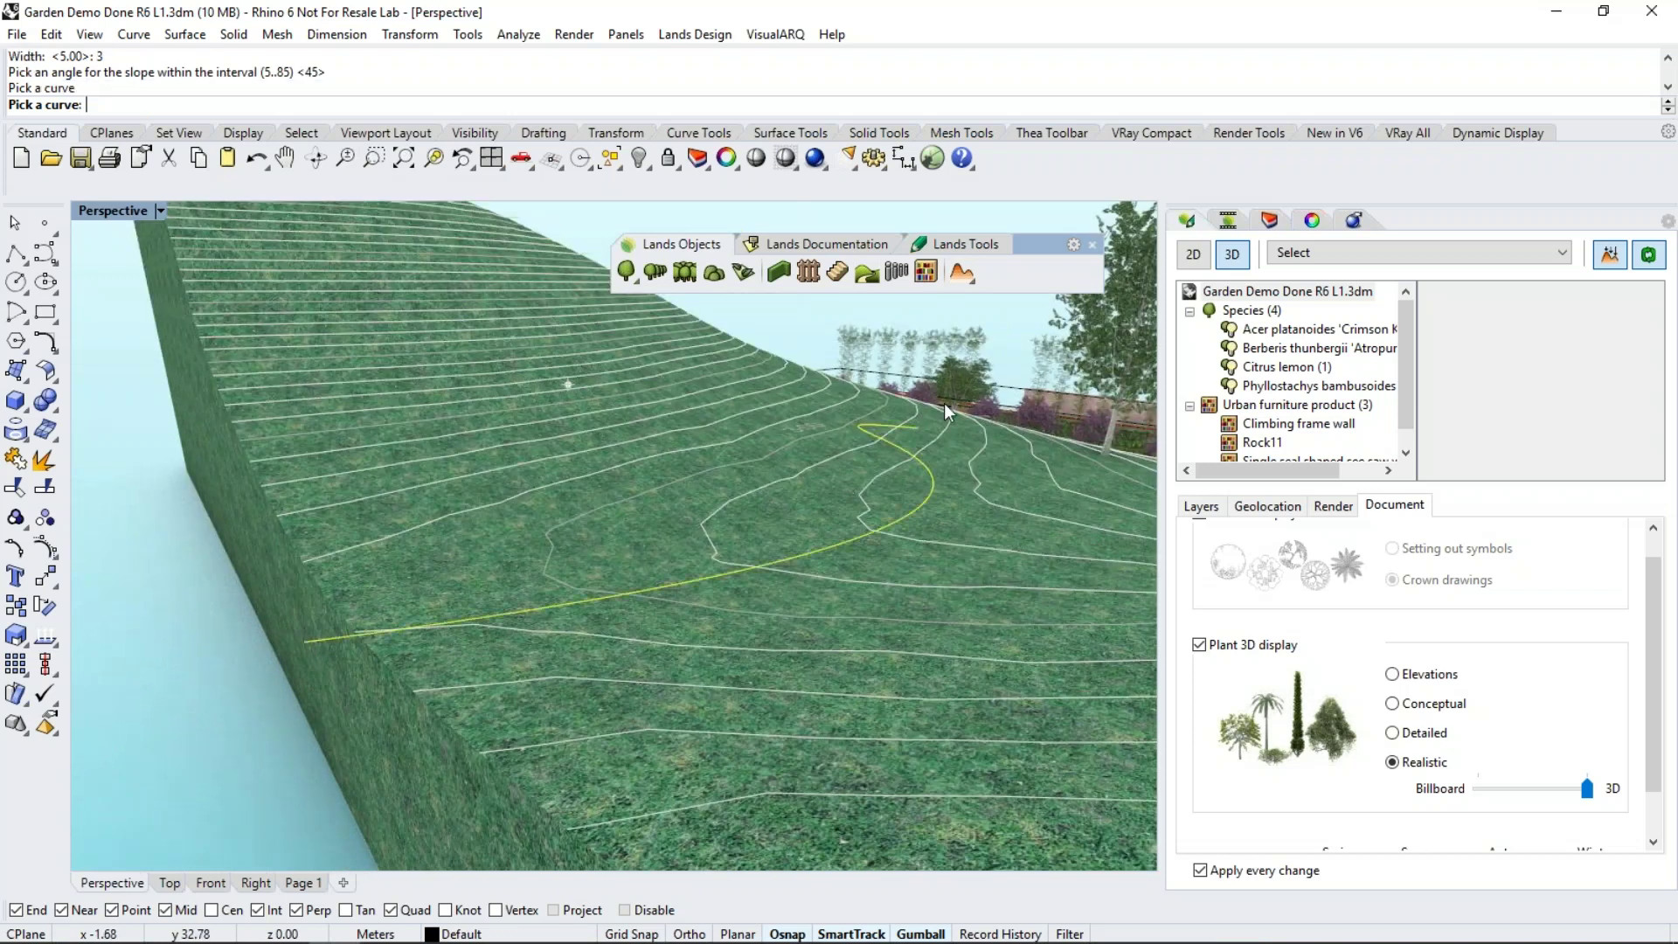
pyautogui.press('Return')
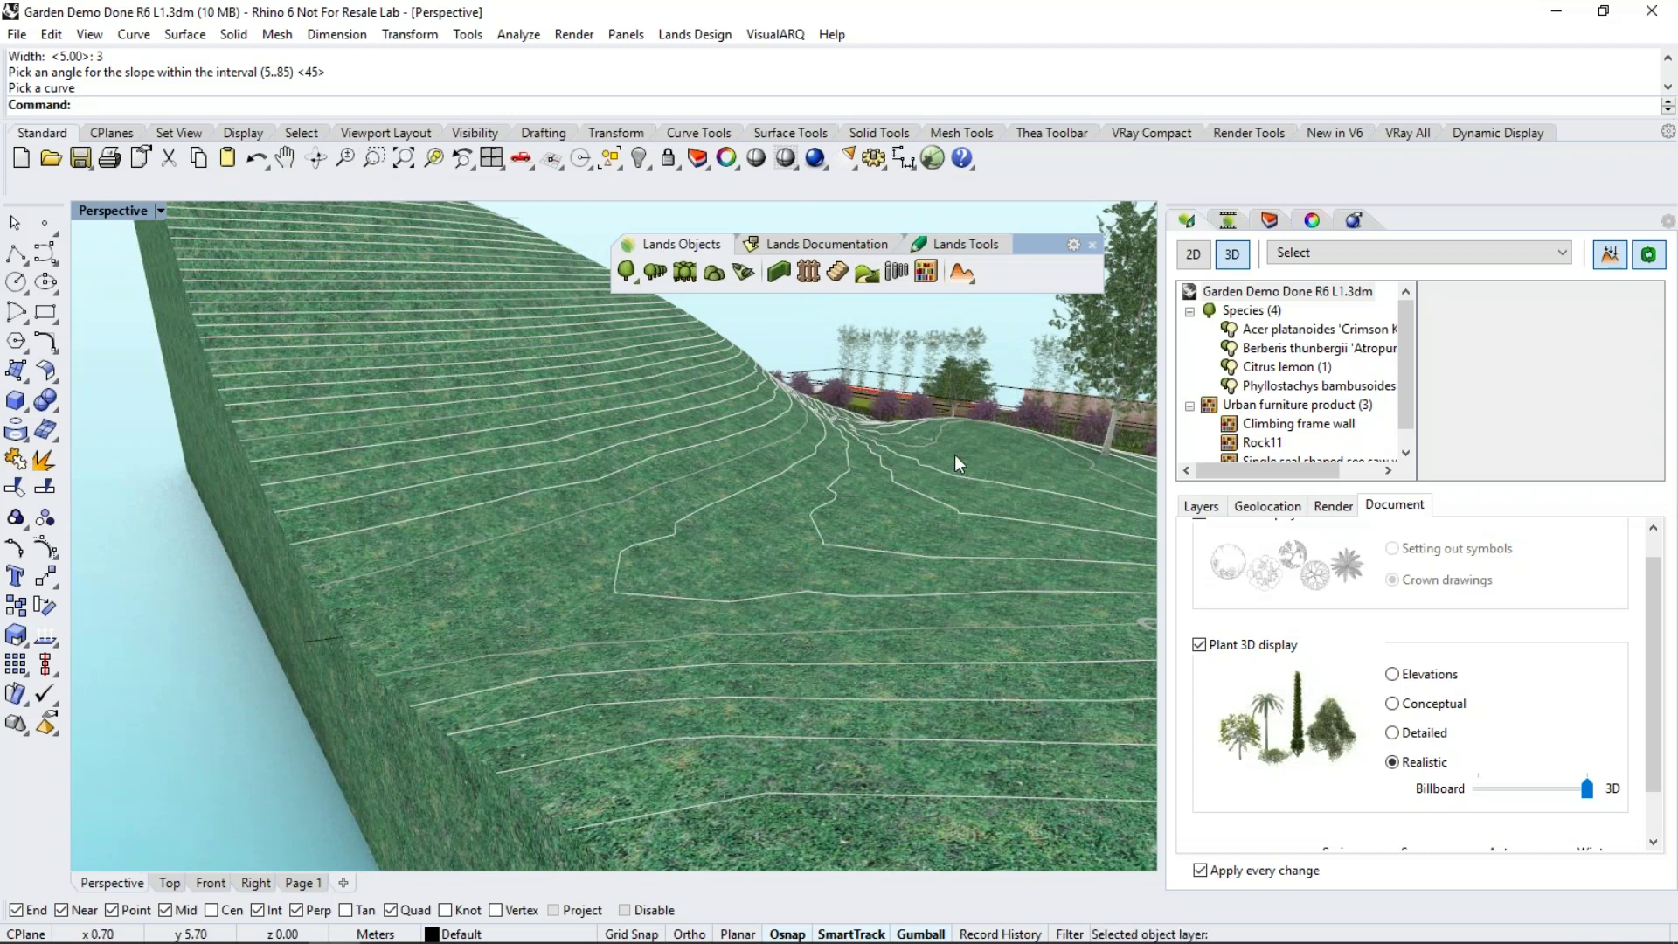
pyautogui.moveTo(959, 528); pyautogui.dragTo(560, 507, button='right')
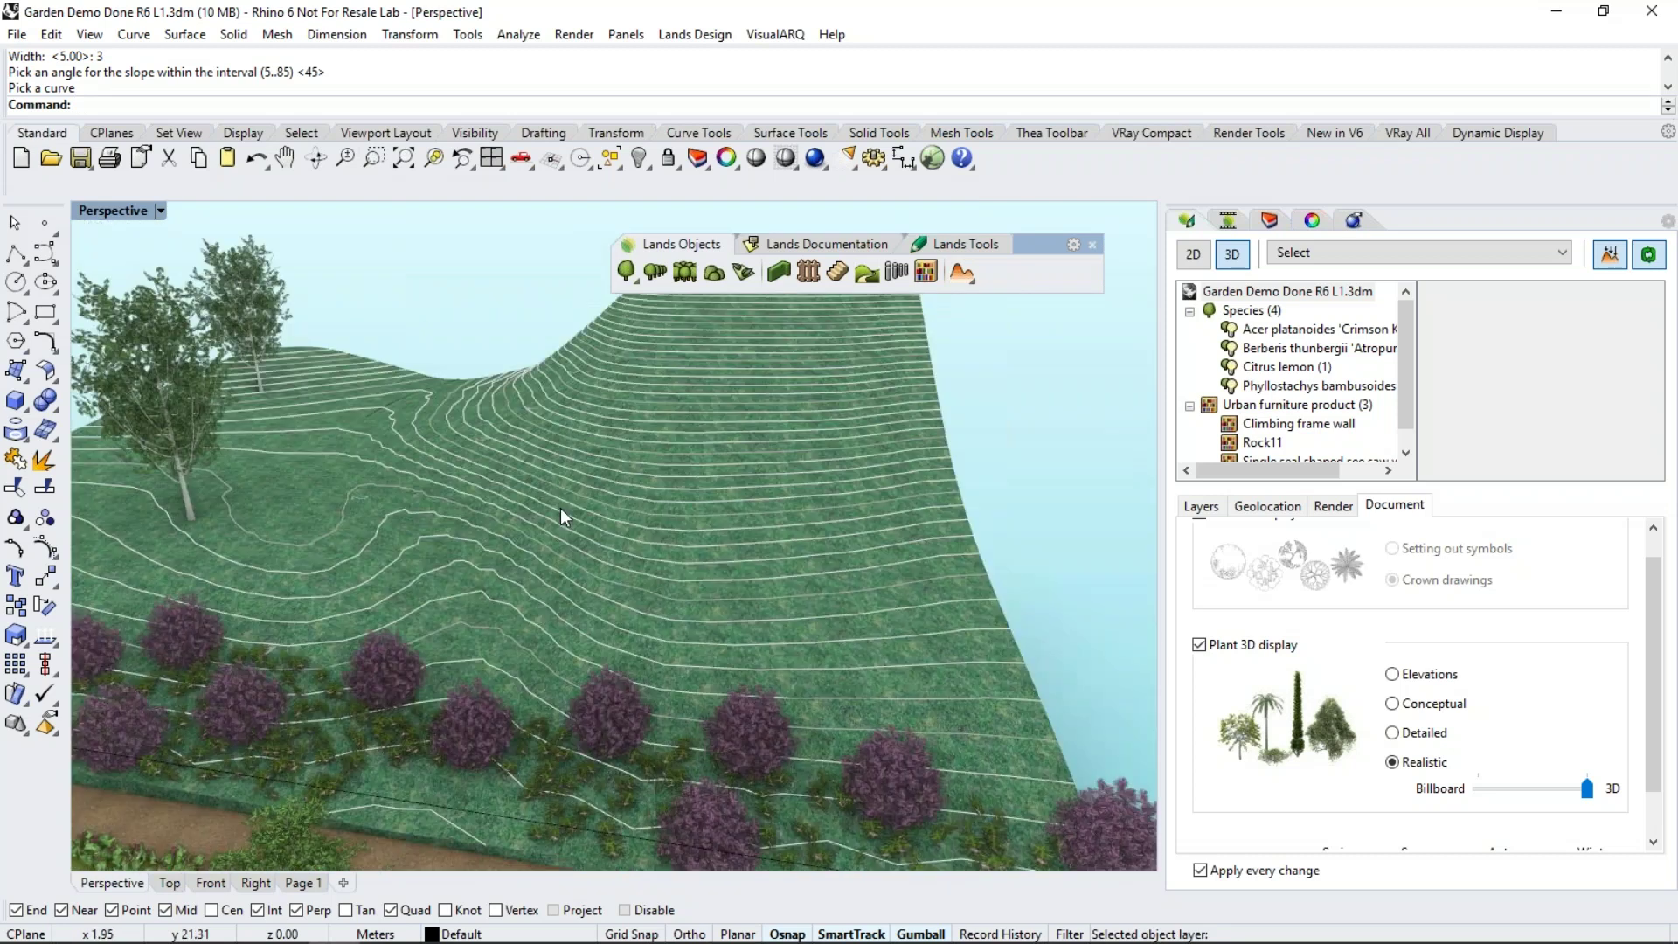
pyautogui.click(560, 507)
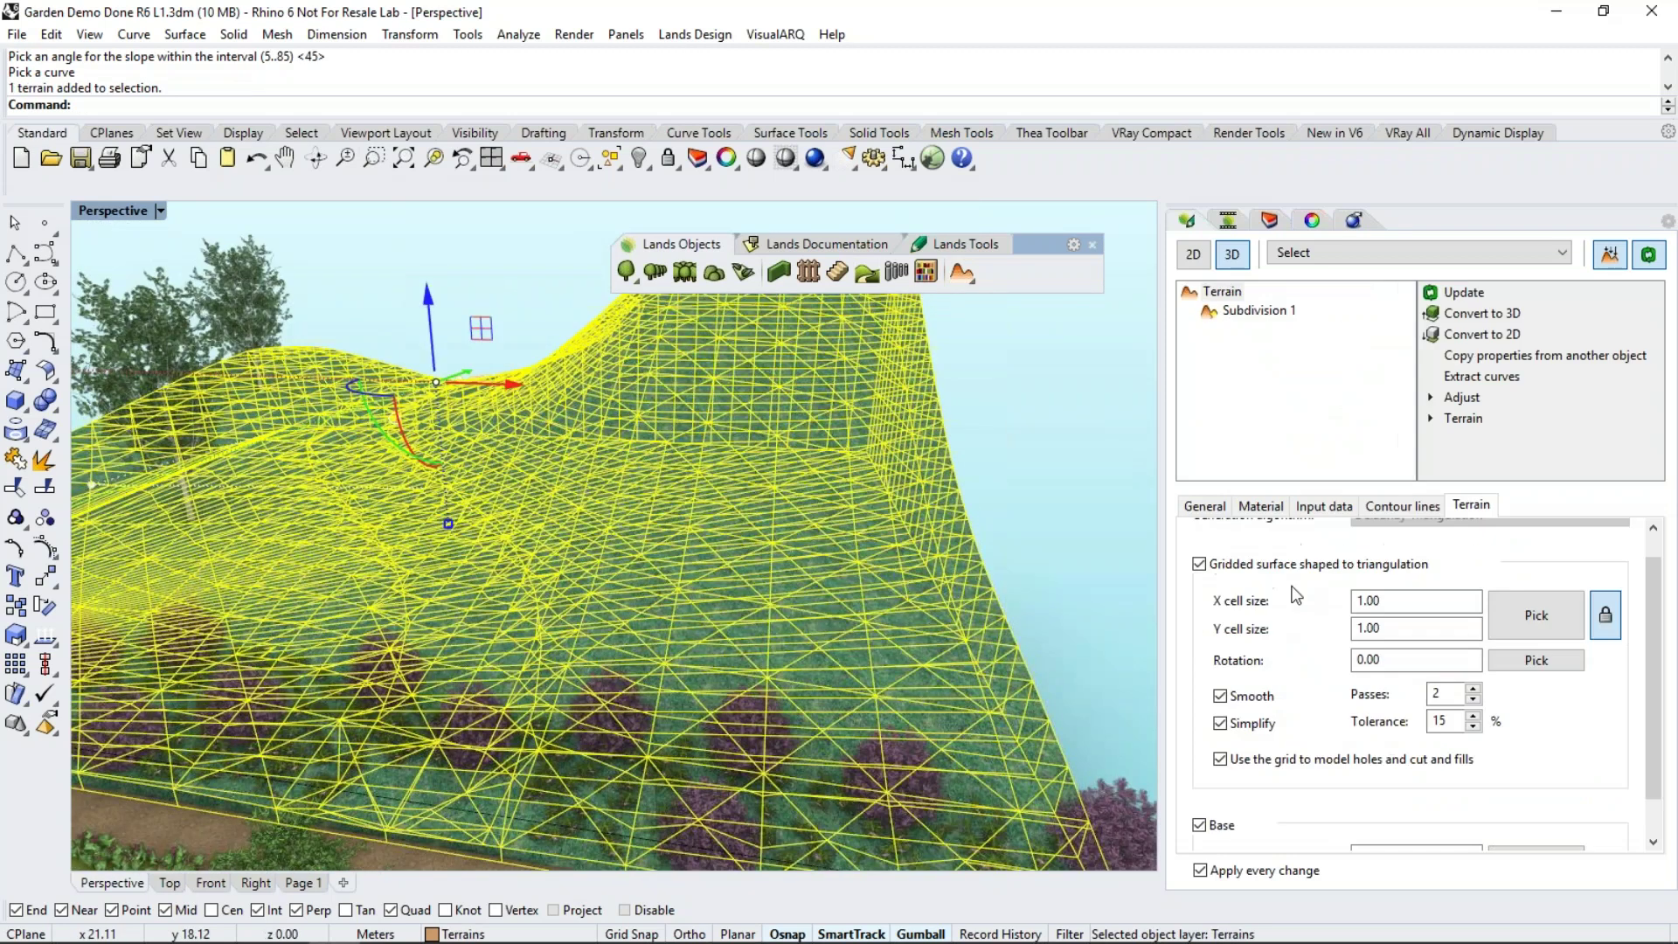
# Set the terrain's X cell size to 0.5 and select the path's Subdivision 1
pyautogui.write('.5')
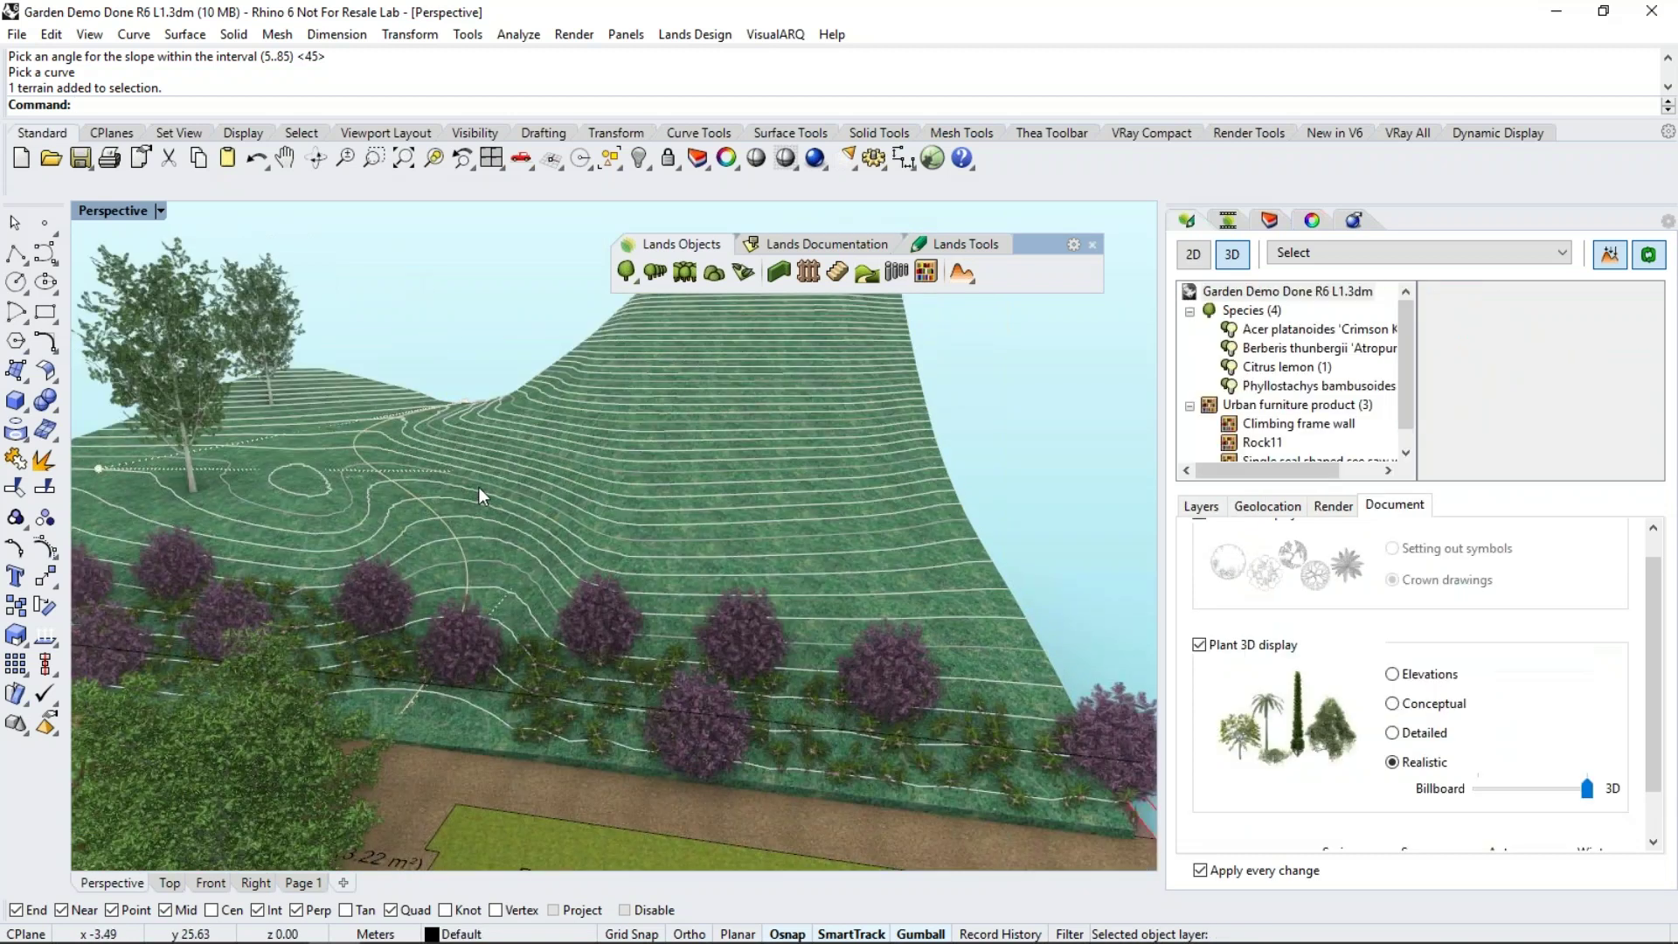
pyautogui.click(479, 496)
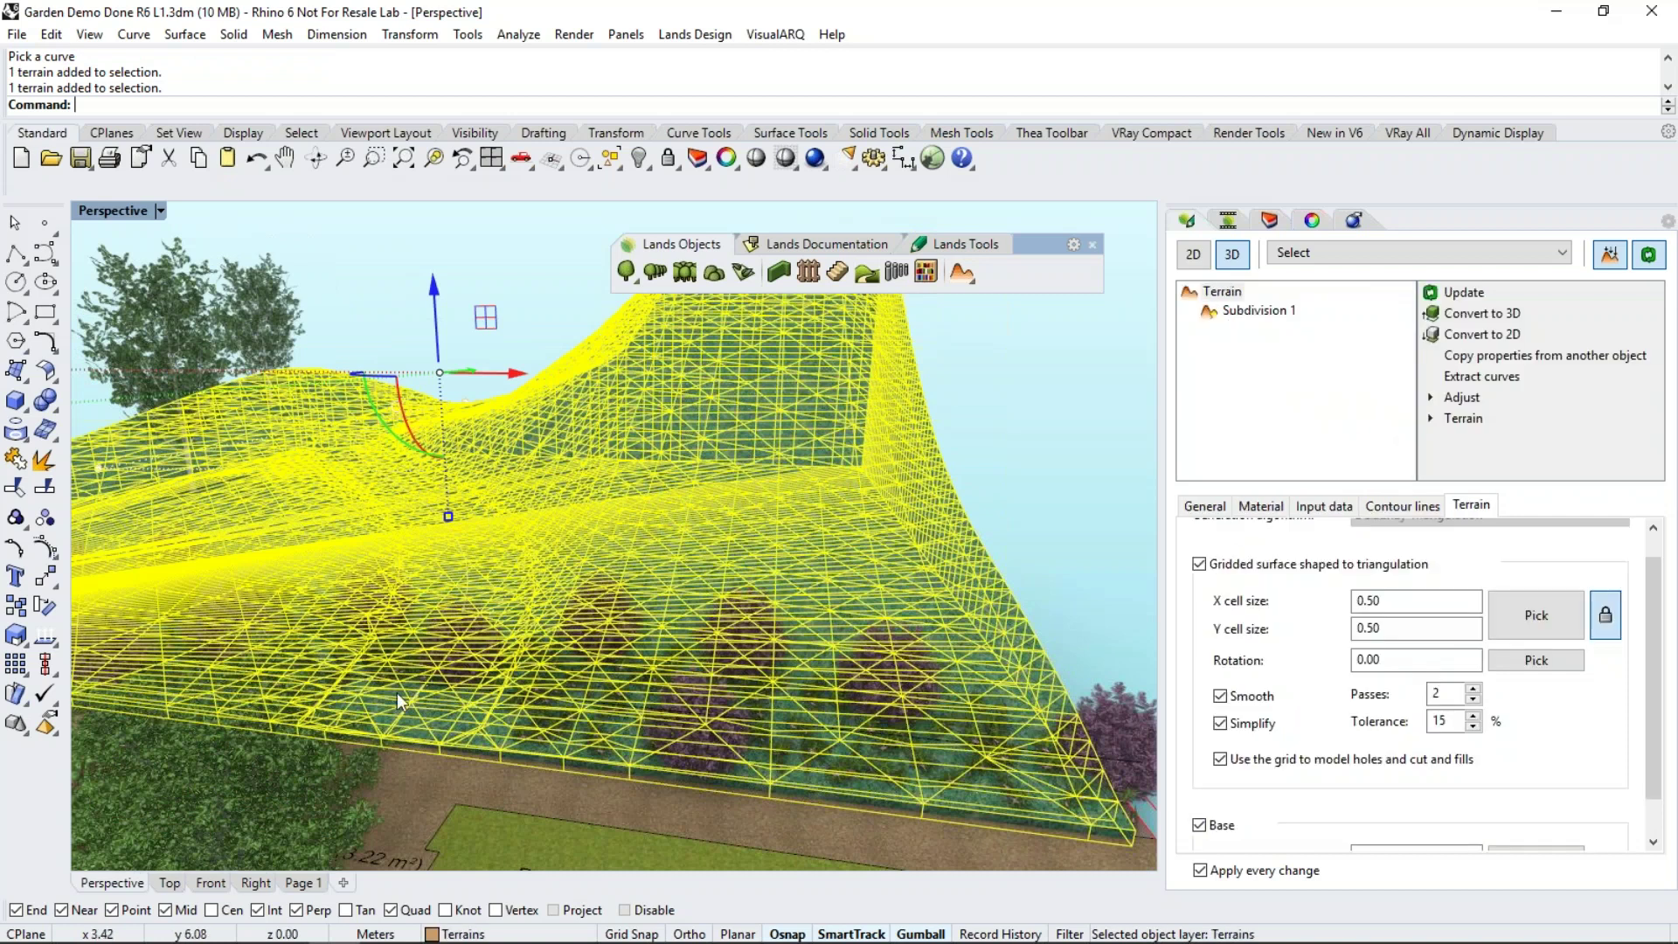
pyautogui.scroll(2, 397, 692)
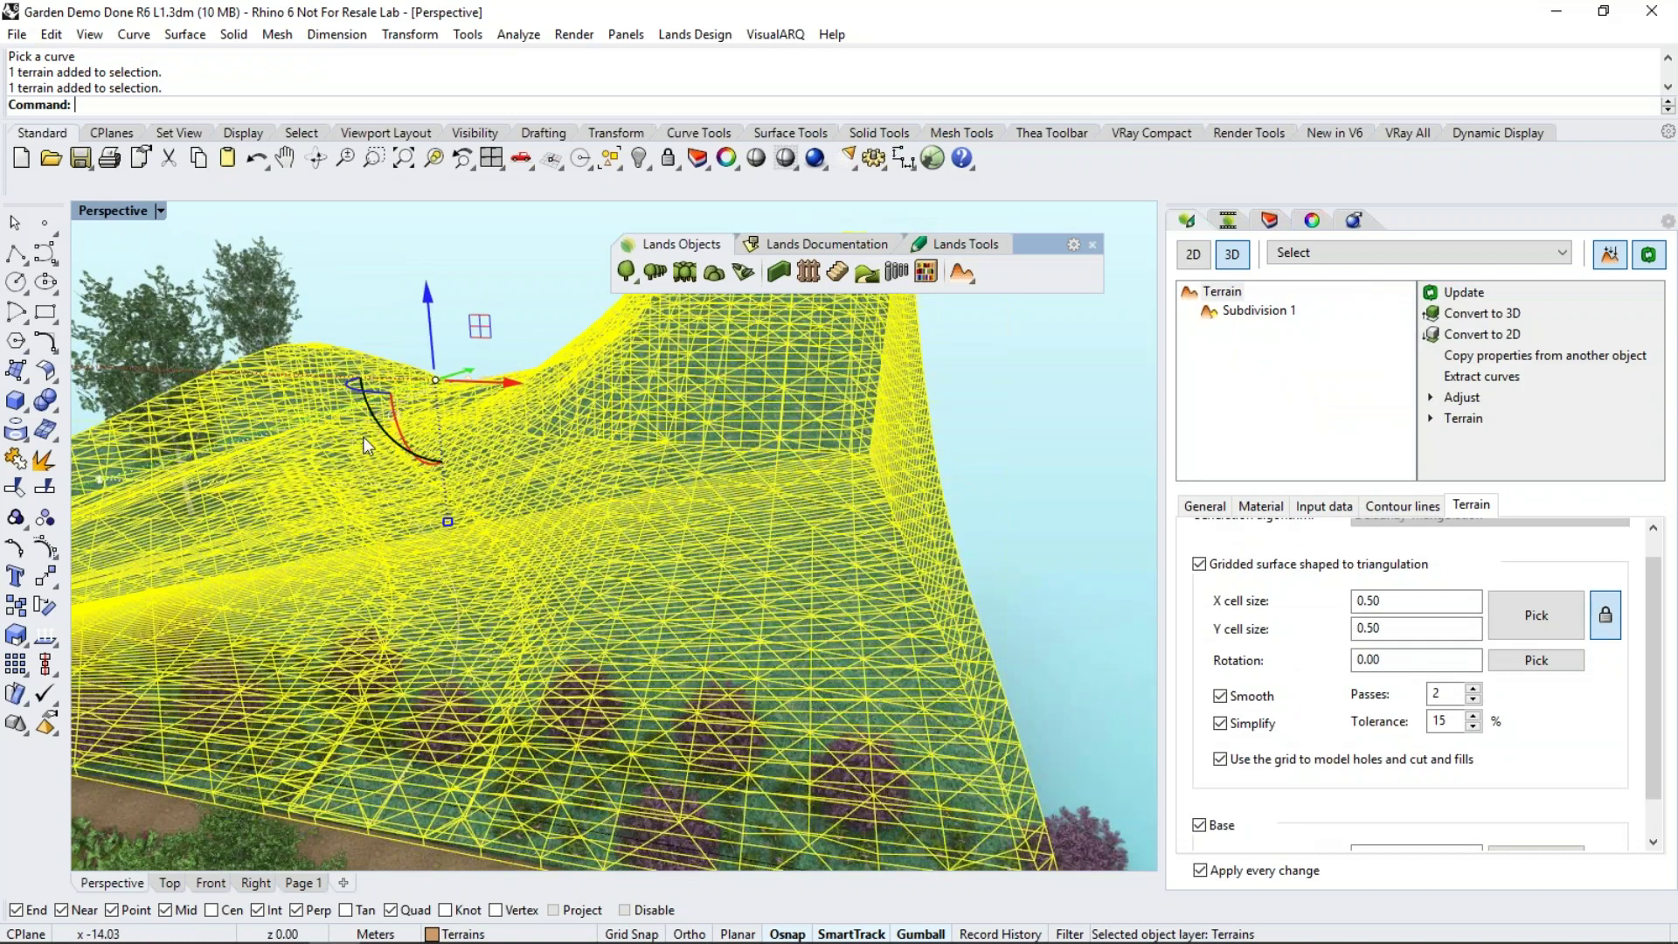
pyautogui.click(1236, 312)
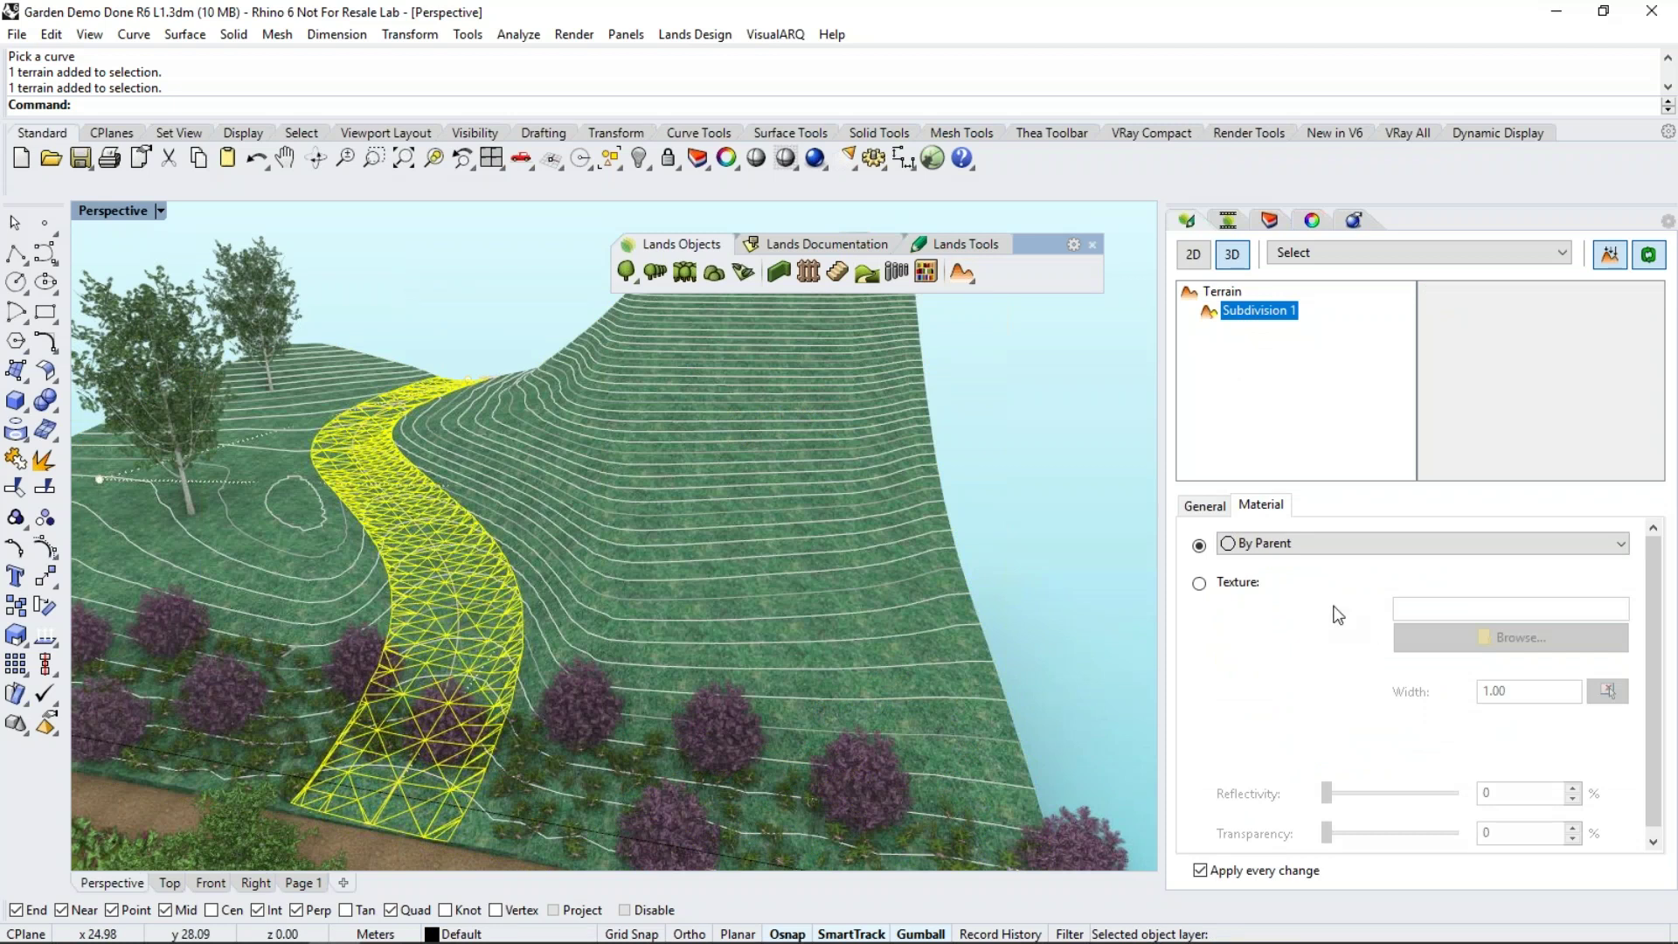
# Give the path subdivision the gravel.jpg texture from Textures > AccuRender > Site
pyautogui.click(1201, 586)
pyautogui.click(1201, 584)
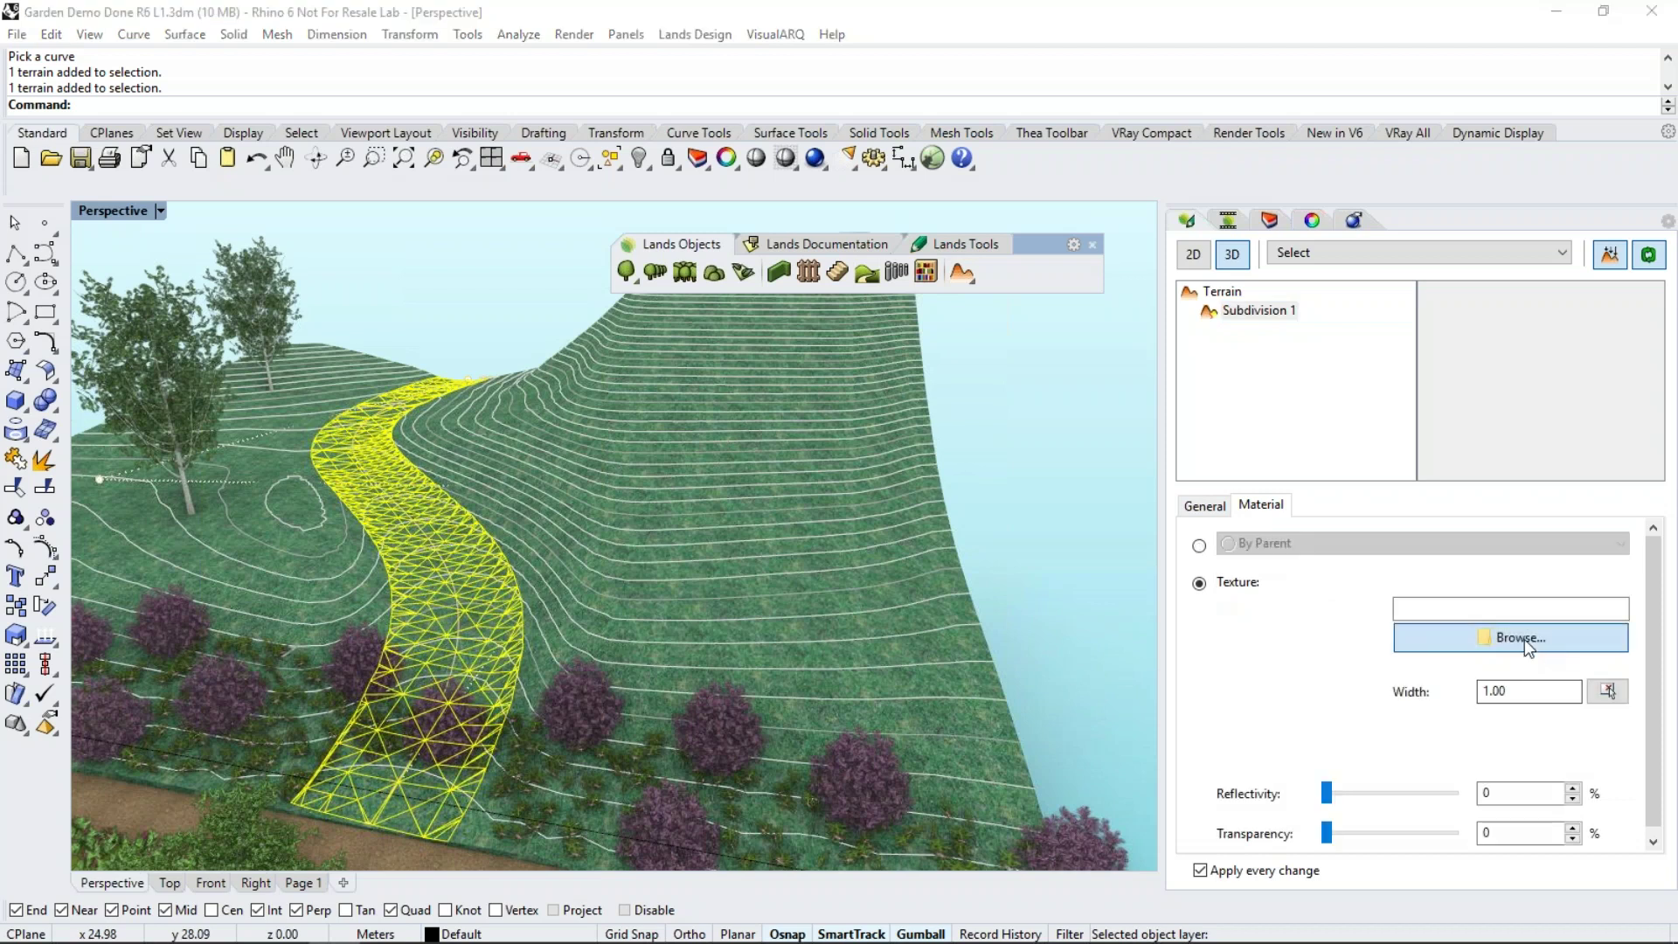
pyautogui.click(1524, 638)
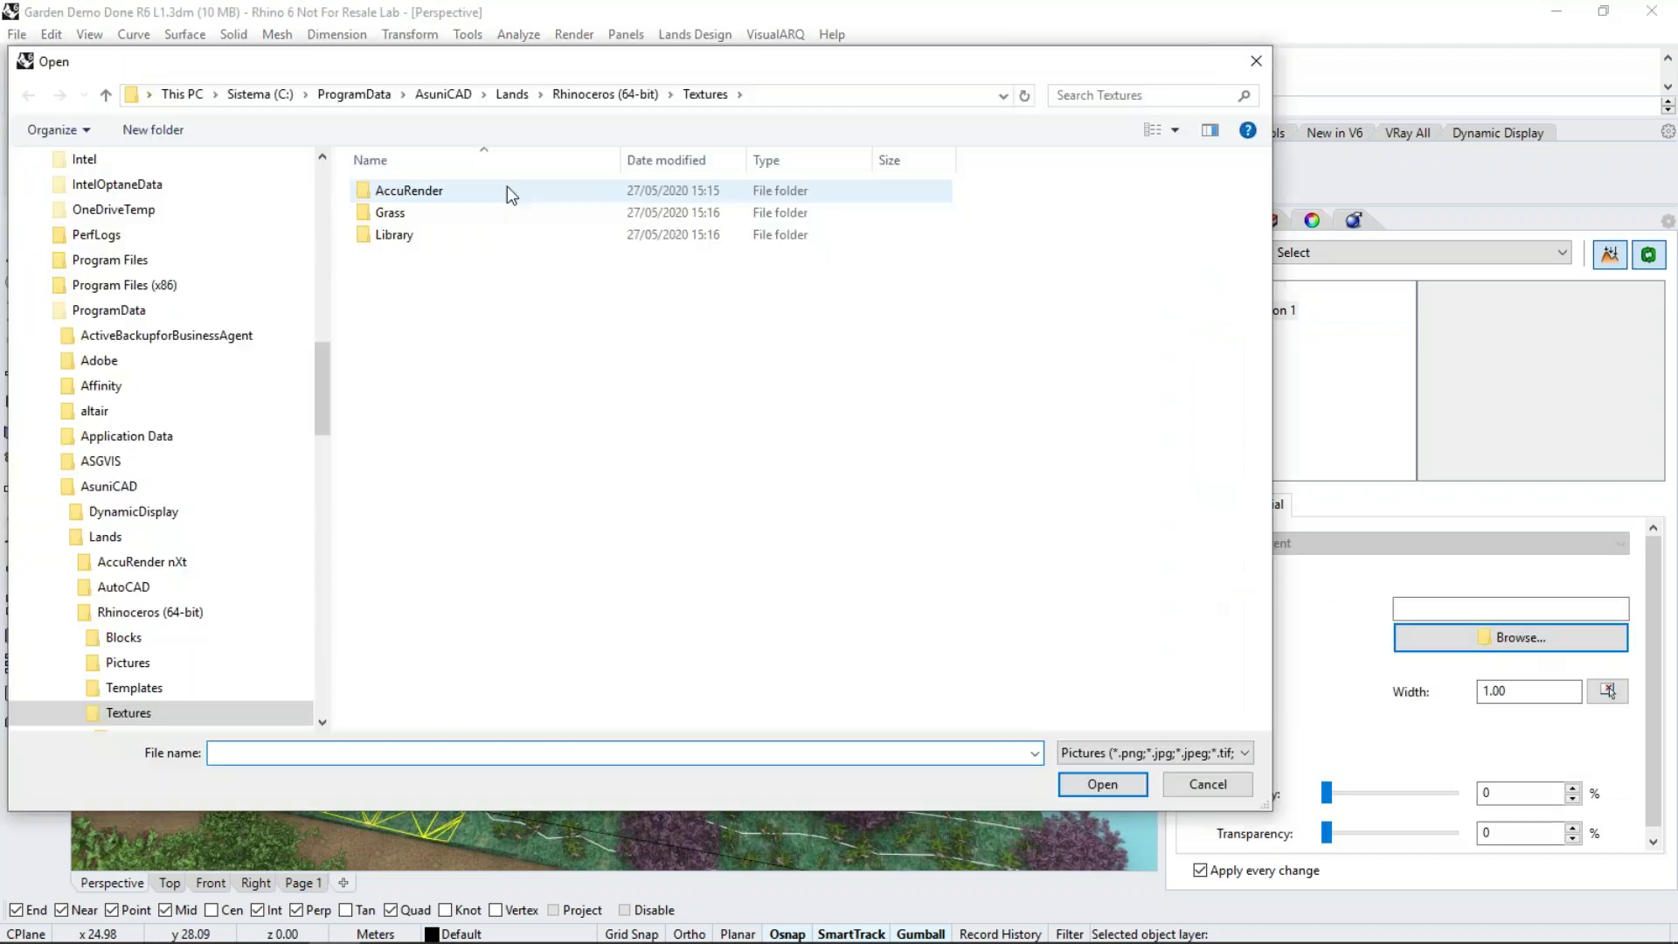
pyautogui.doubleClick(403, 188)
pyautogui.doubleClick(385, 432)
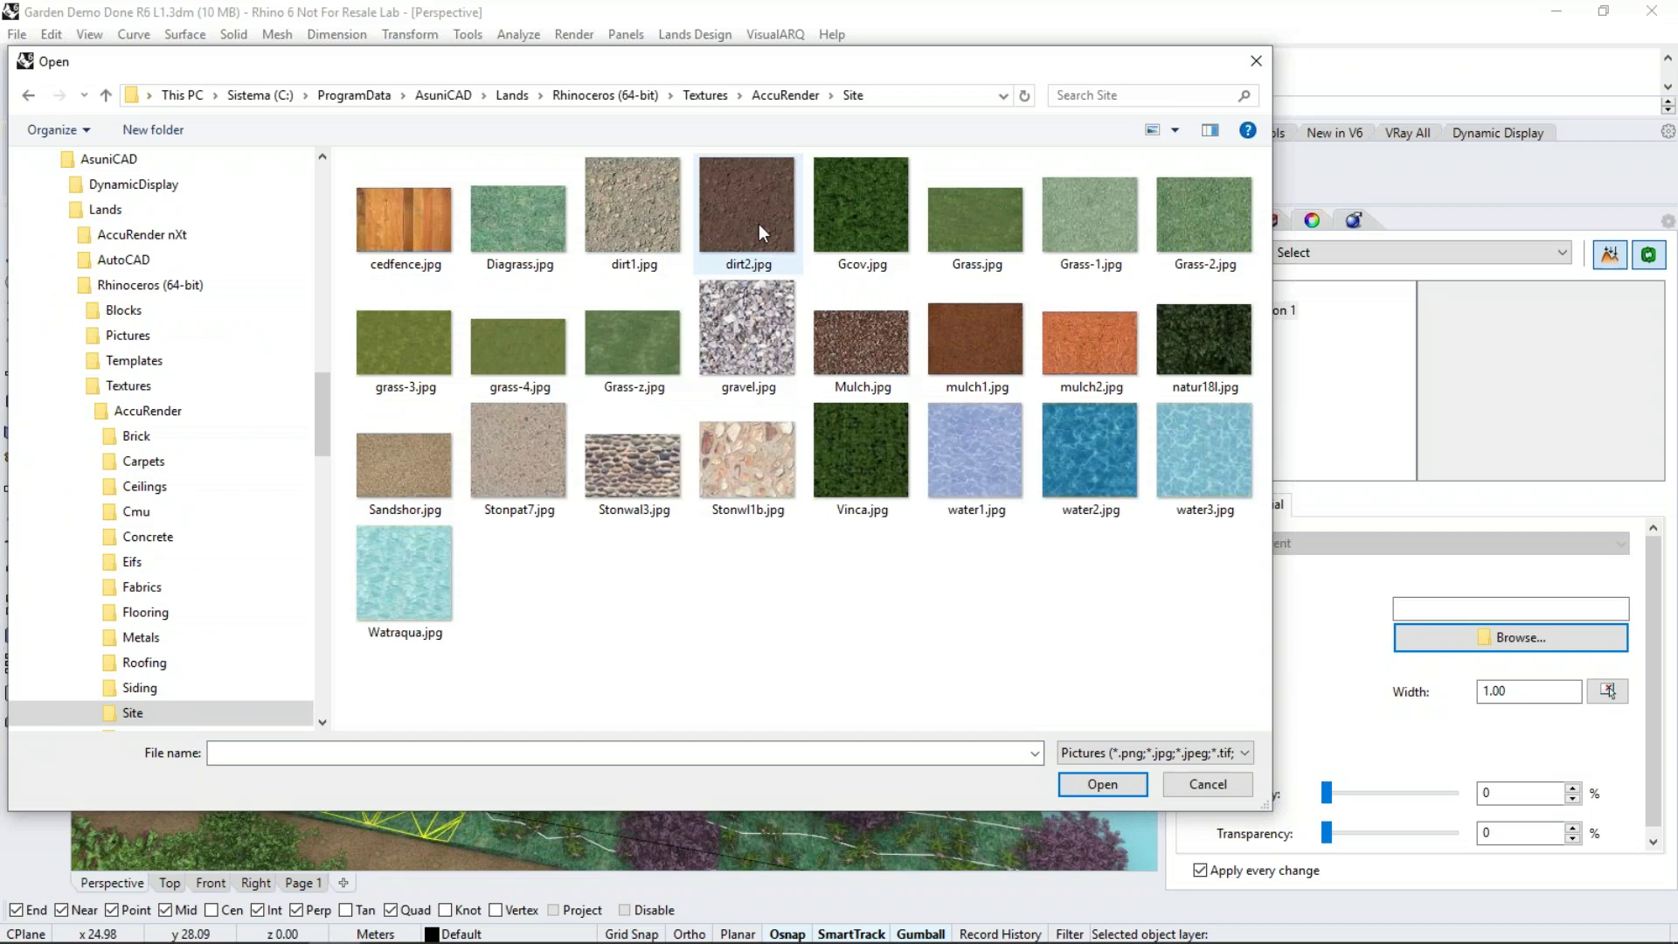
pyautogui.click(737, 320)
pyautogui.click(1100, 784)
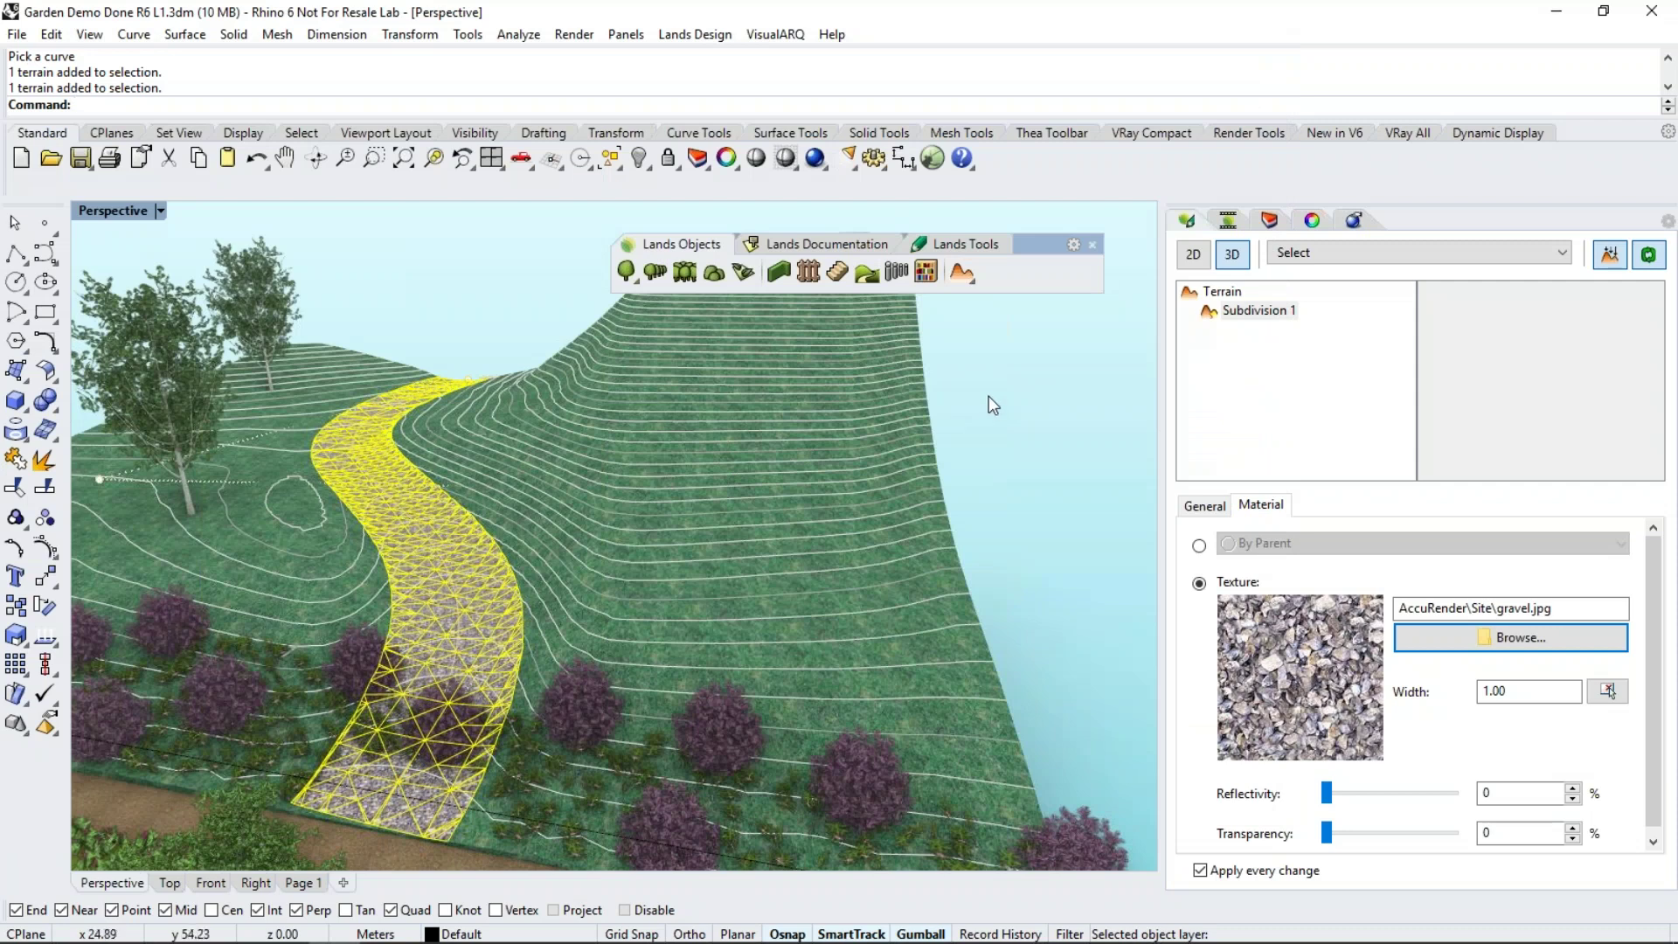
pyautogui.click(988, 396)
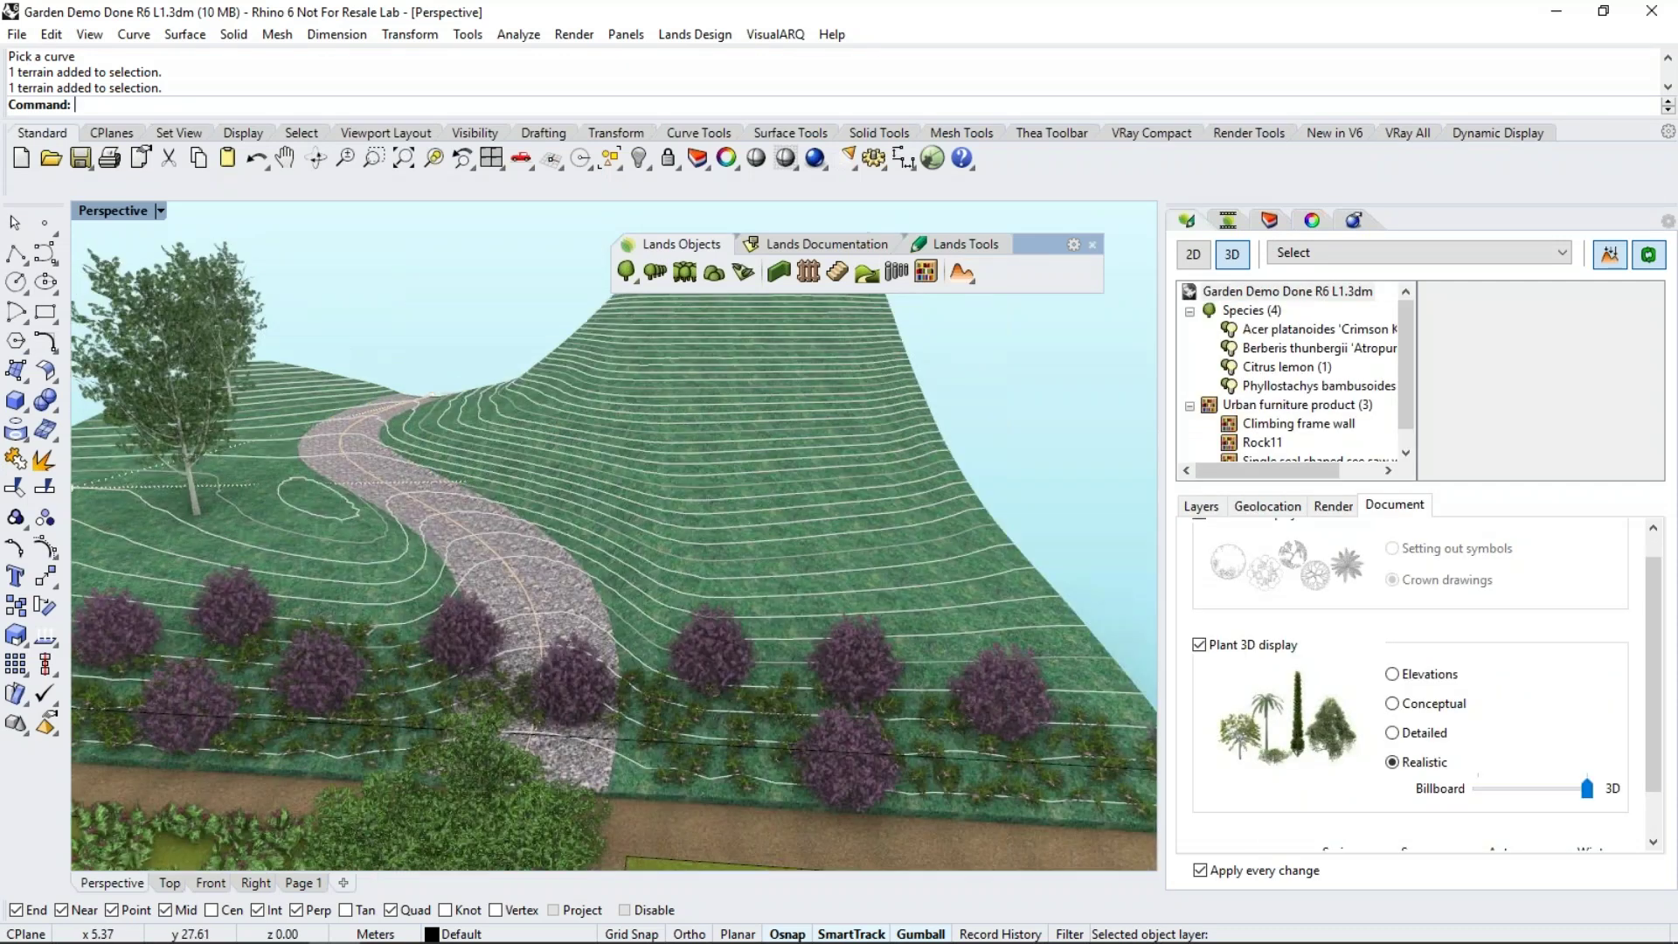
# Raise a terrain elevation point near the top of the path
pyautogui.click(102, 461)
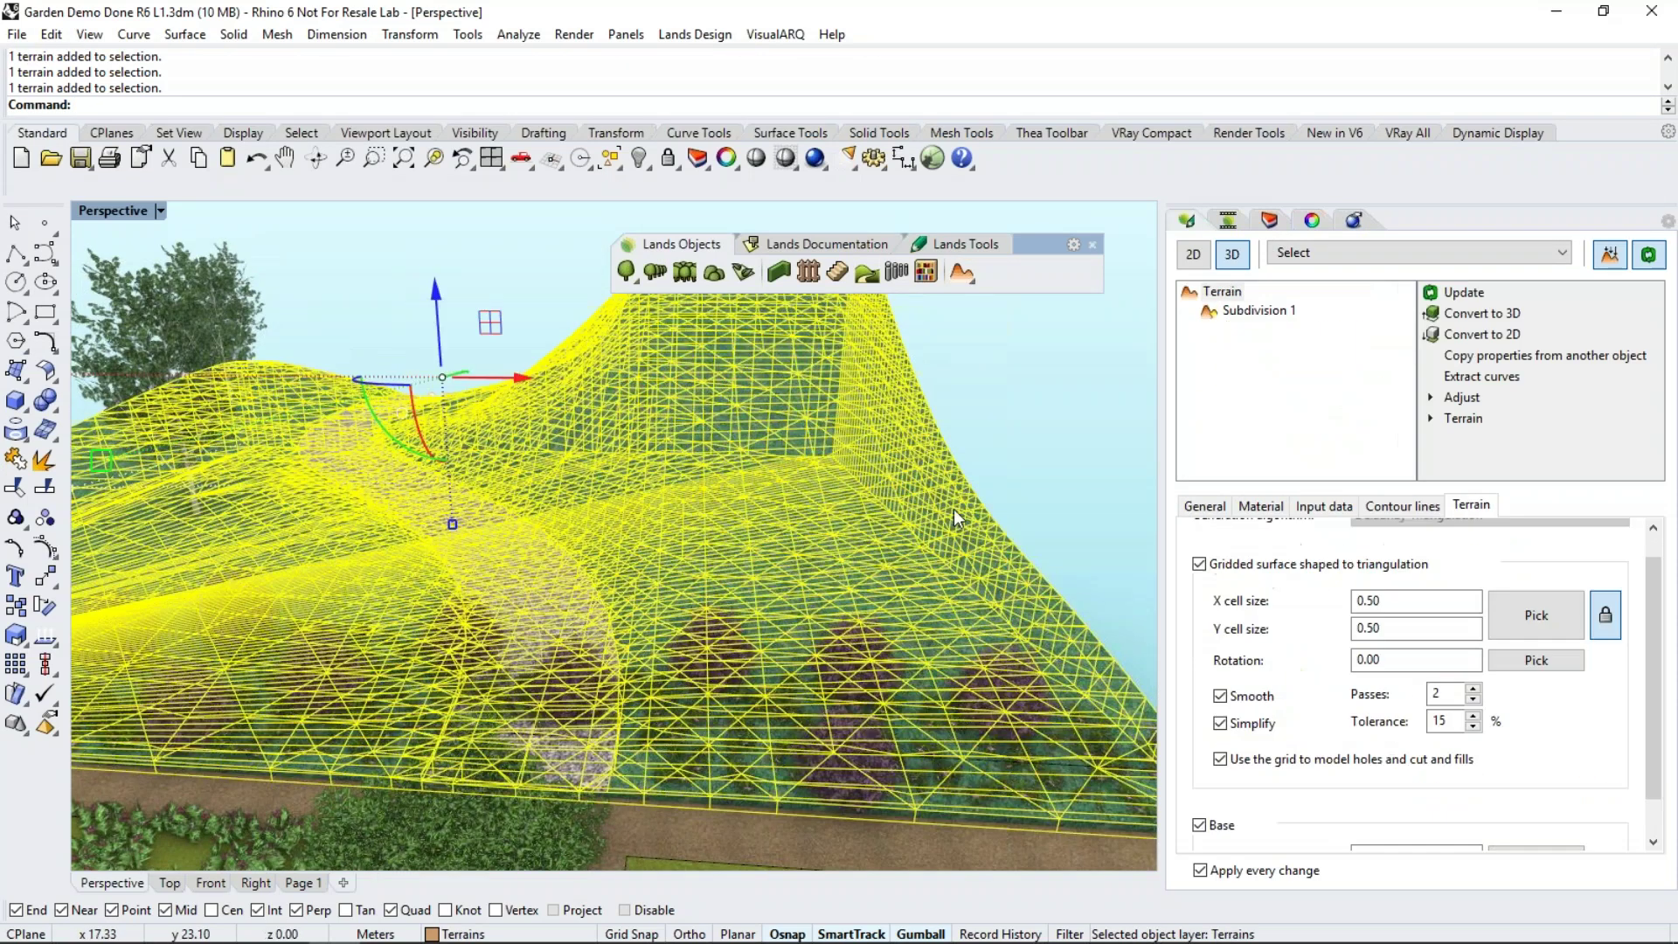
pyautogui.moveTo(953, 509); pyautogui.dragTo(449, 404, button='right')
pyautogui.click(442, 408)
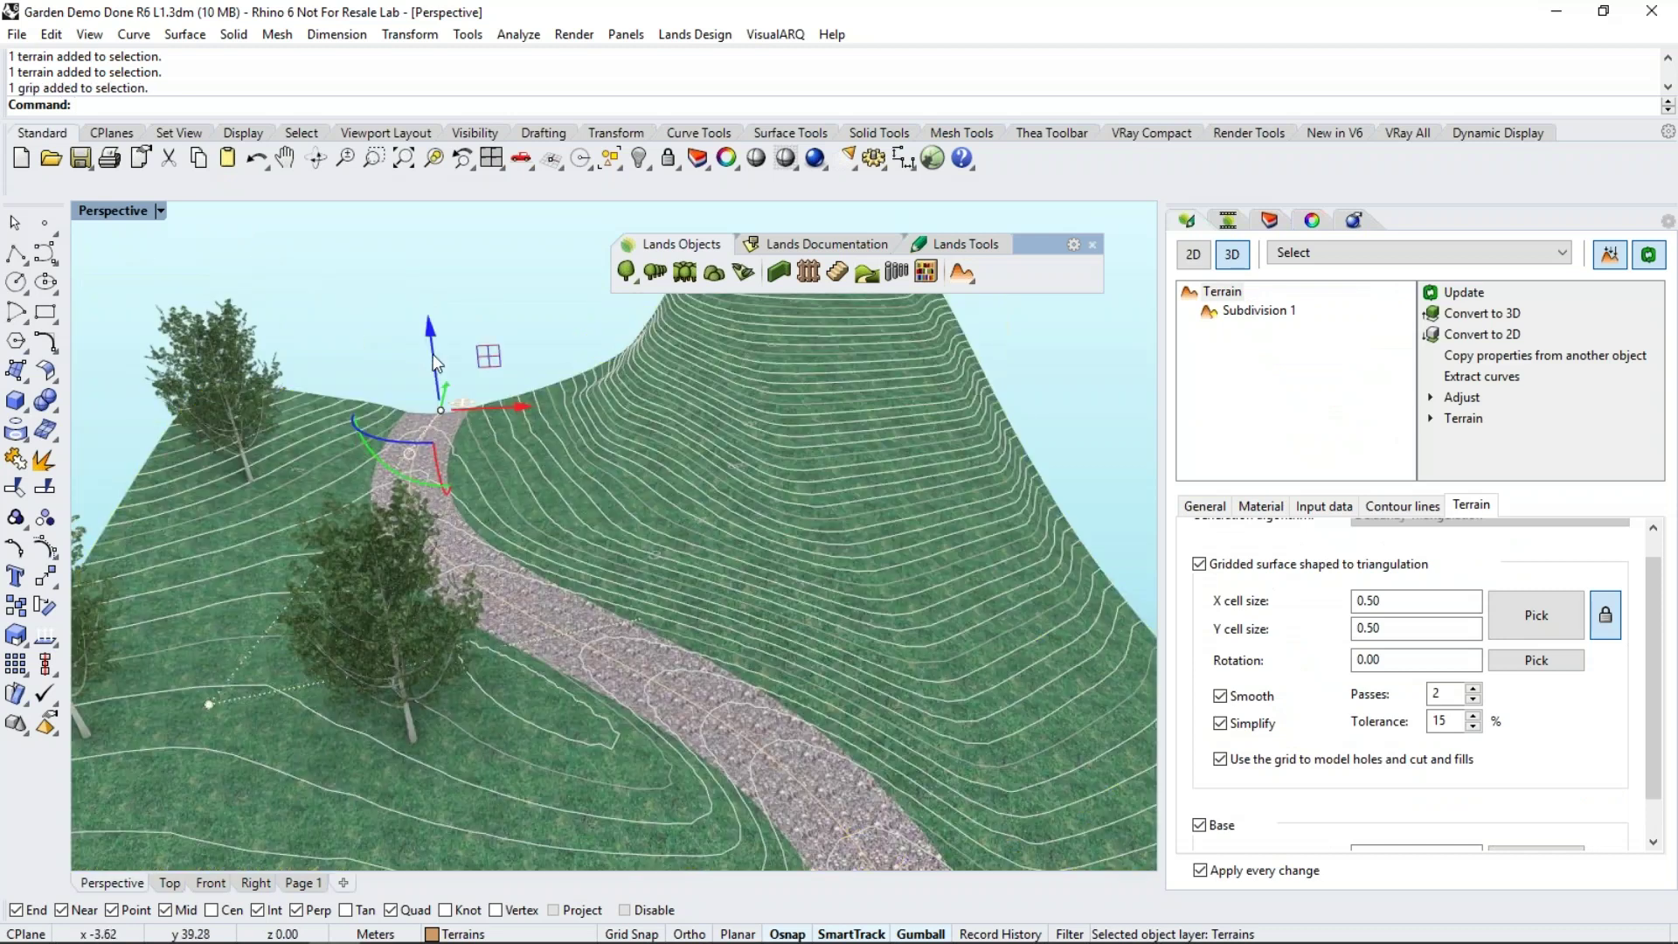
pyautogui.moveTo(432, 354); pyautogui.dragTo(462, 746)
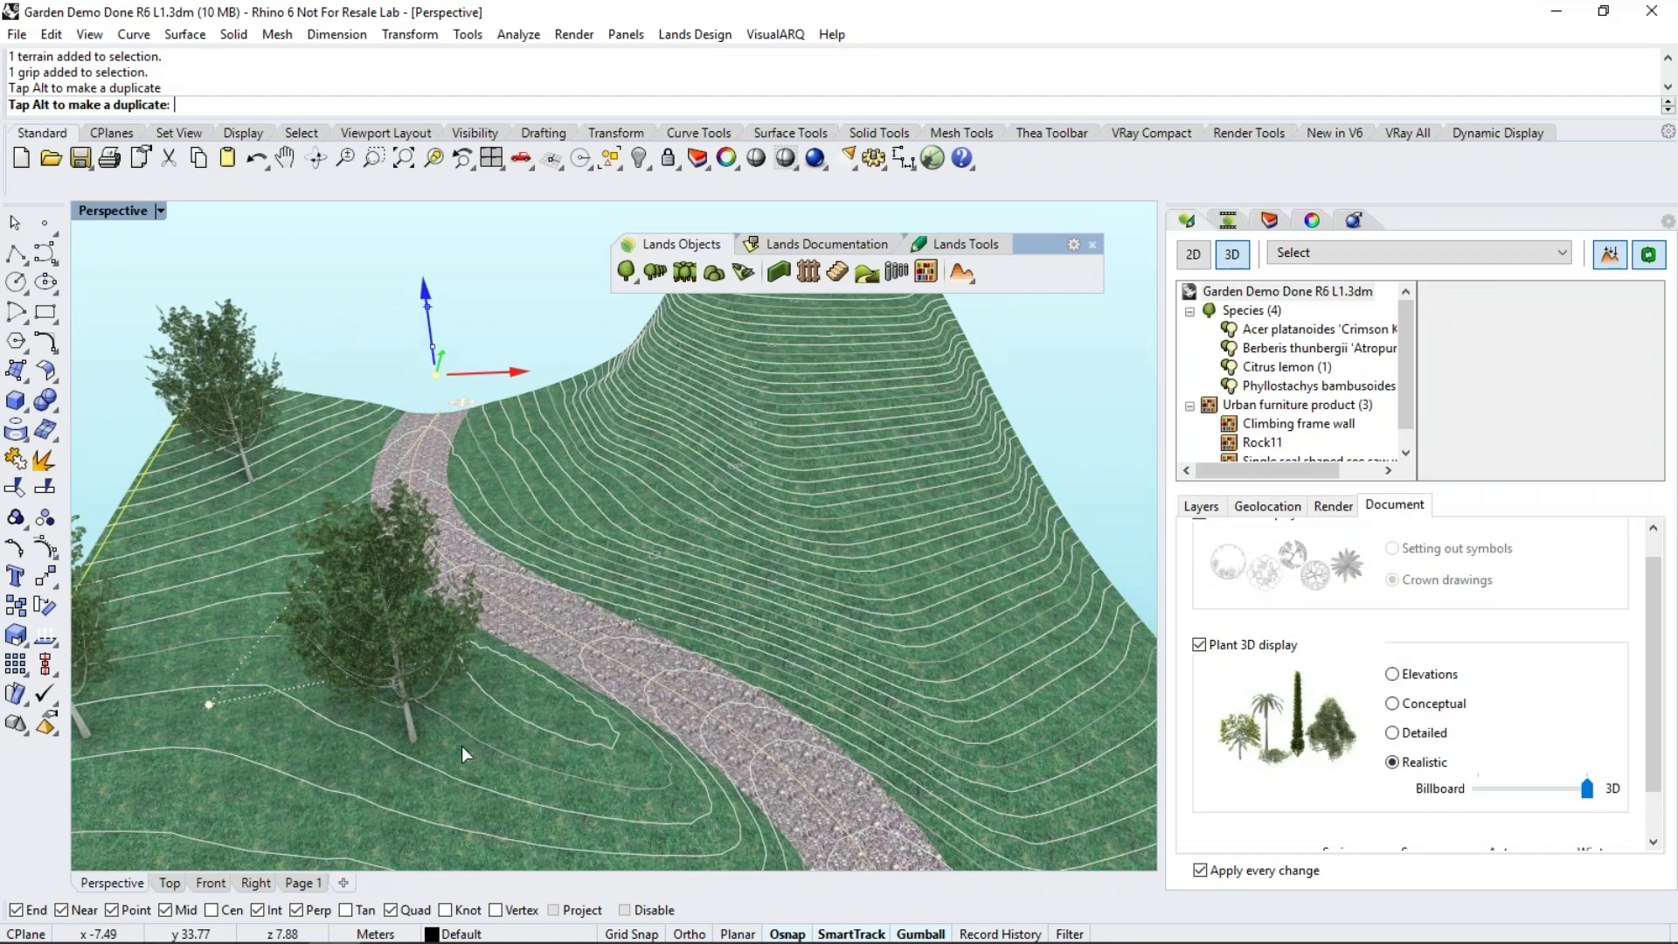
pyautogui.moveTo(386, 666); pyautogui.dragTo(388, 664)
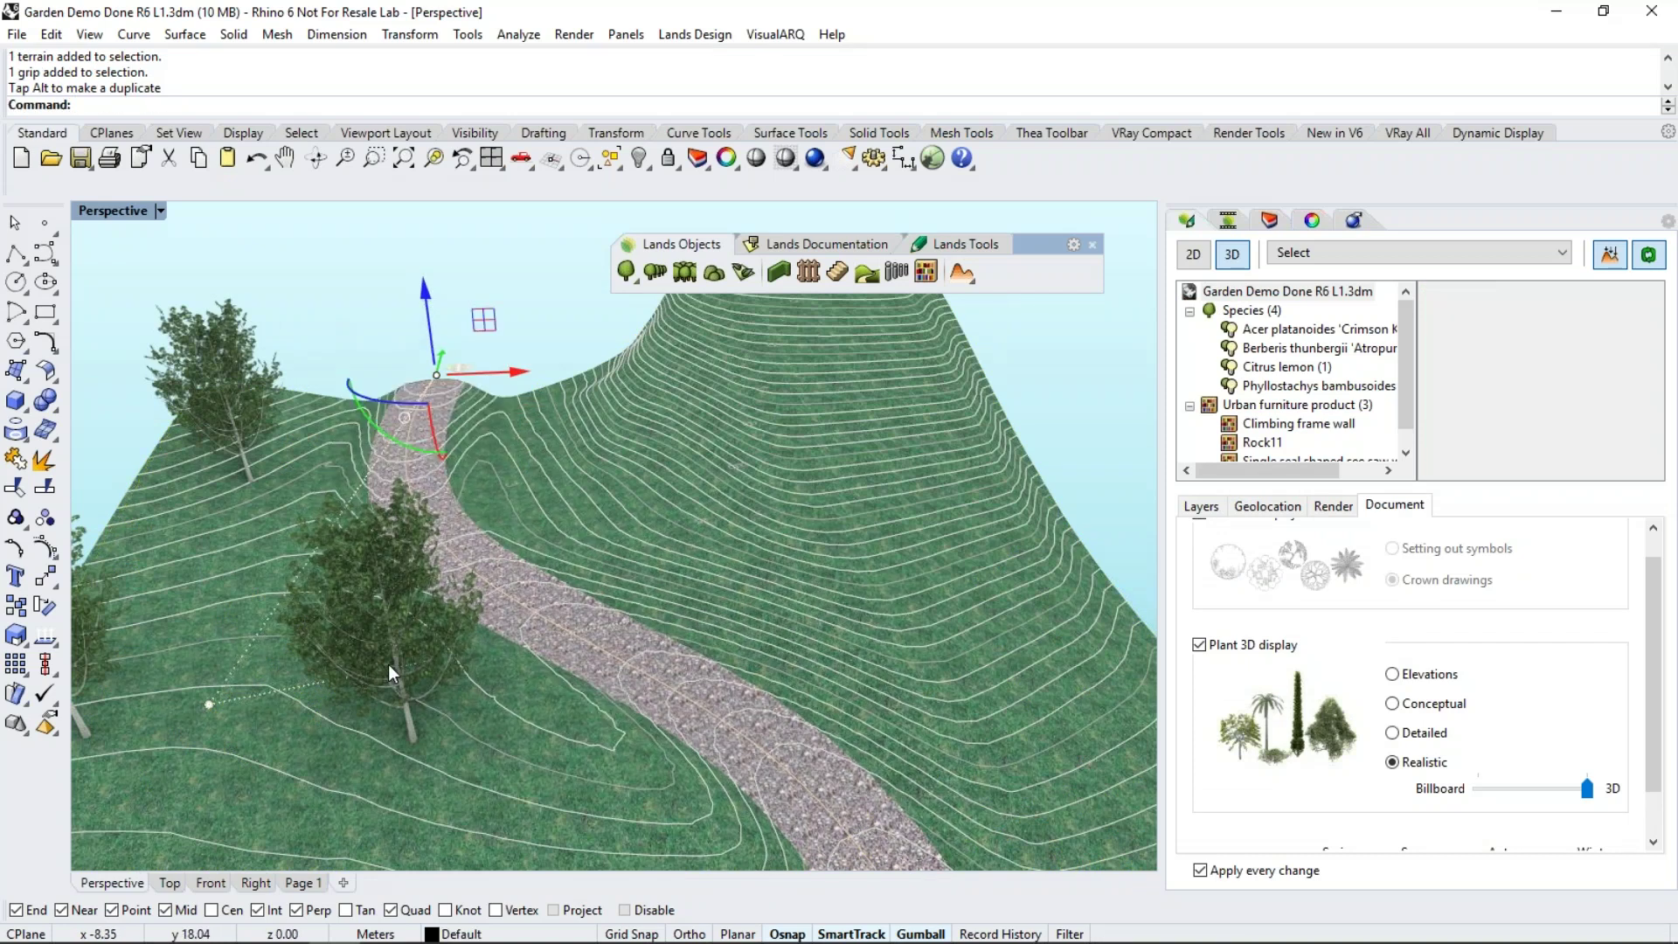
# Change the path width to 2 in the terrain's Earthmoving settings
pyautogui.click(1021, 512)
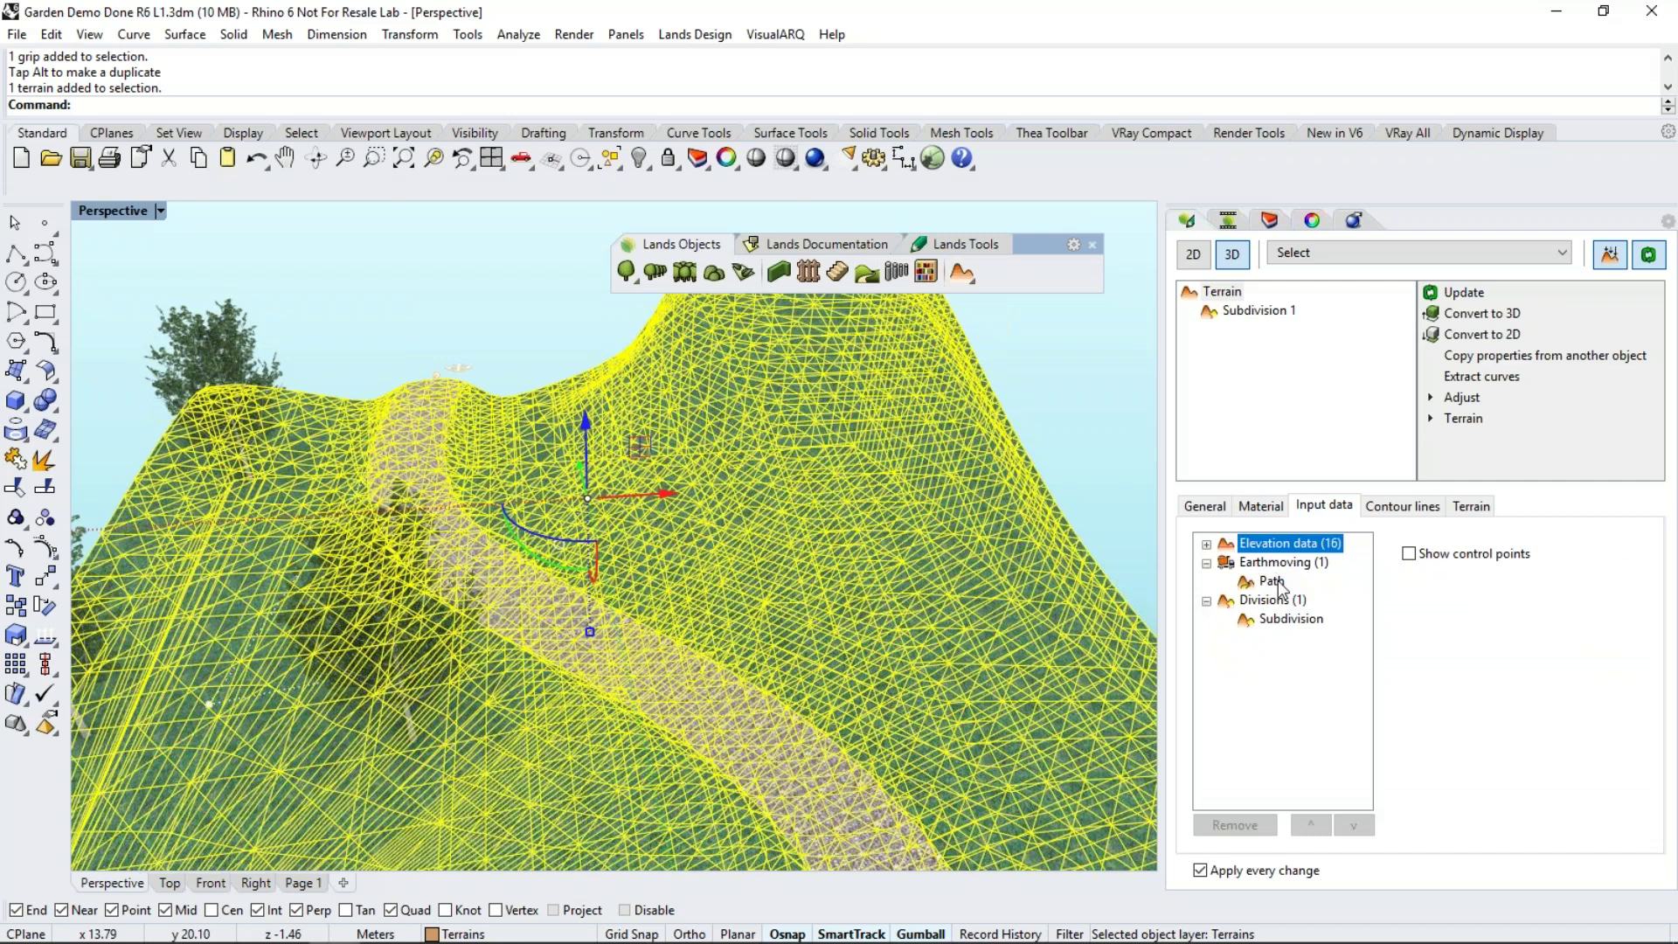
pyautogui.click(1275, 582)
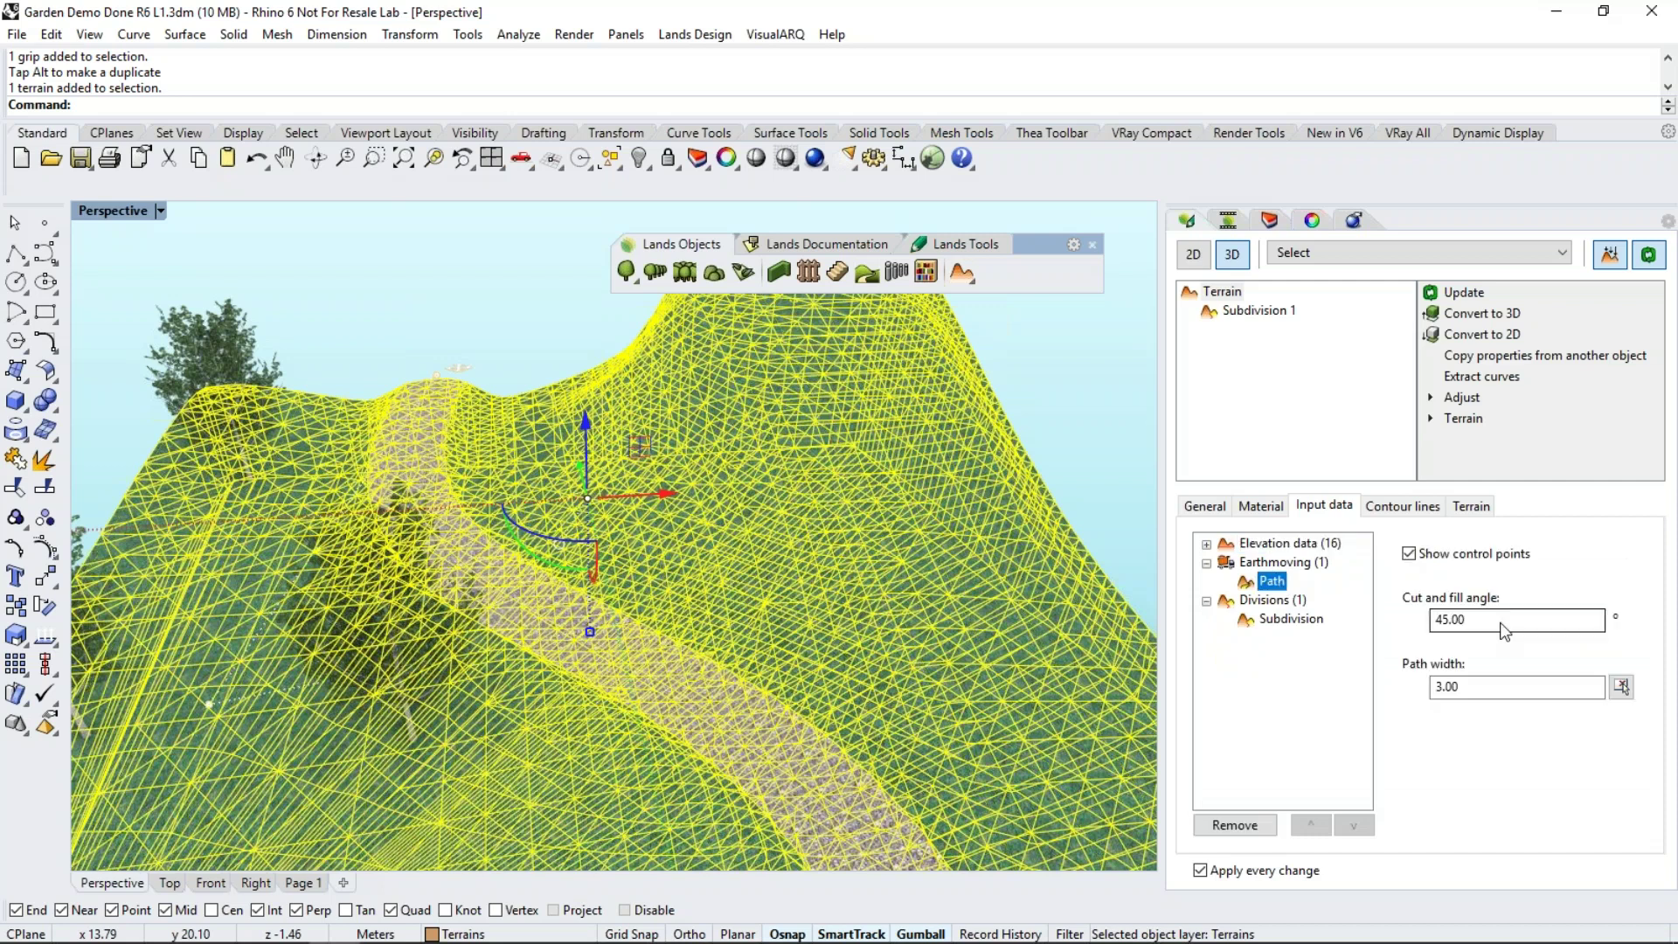
pyautogui.moveTo(1483, 696); pyautogui.dragTo(1428, 699)
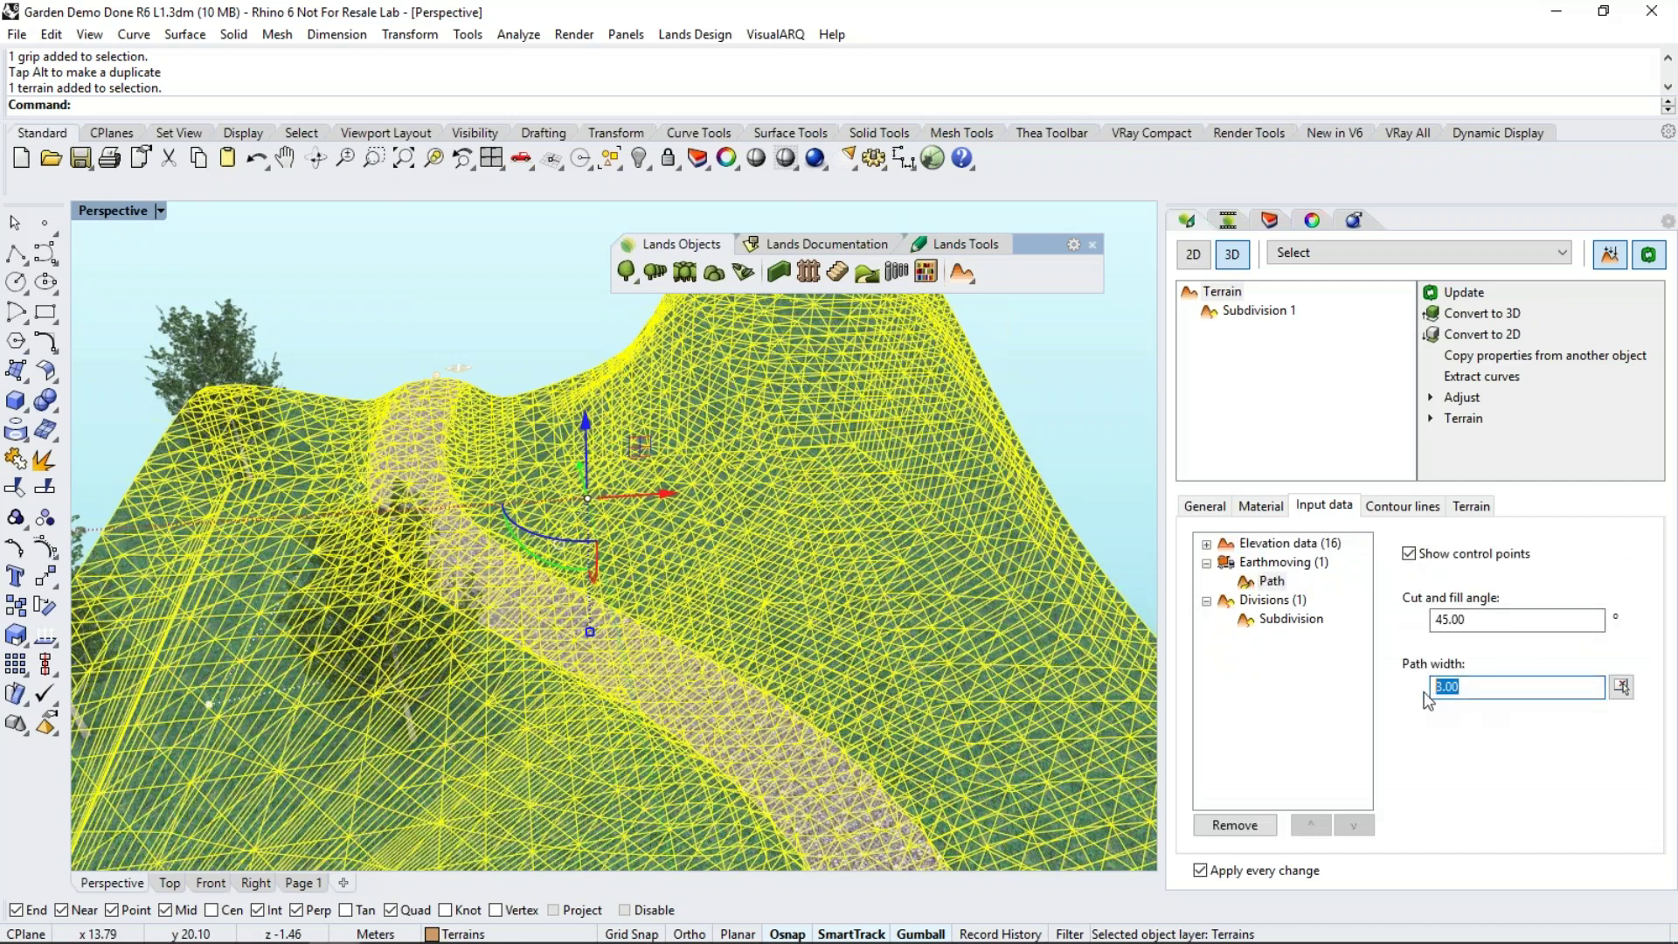
pyautogui.write('2')
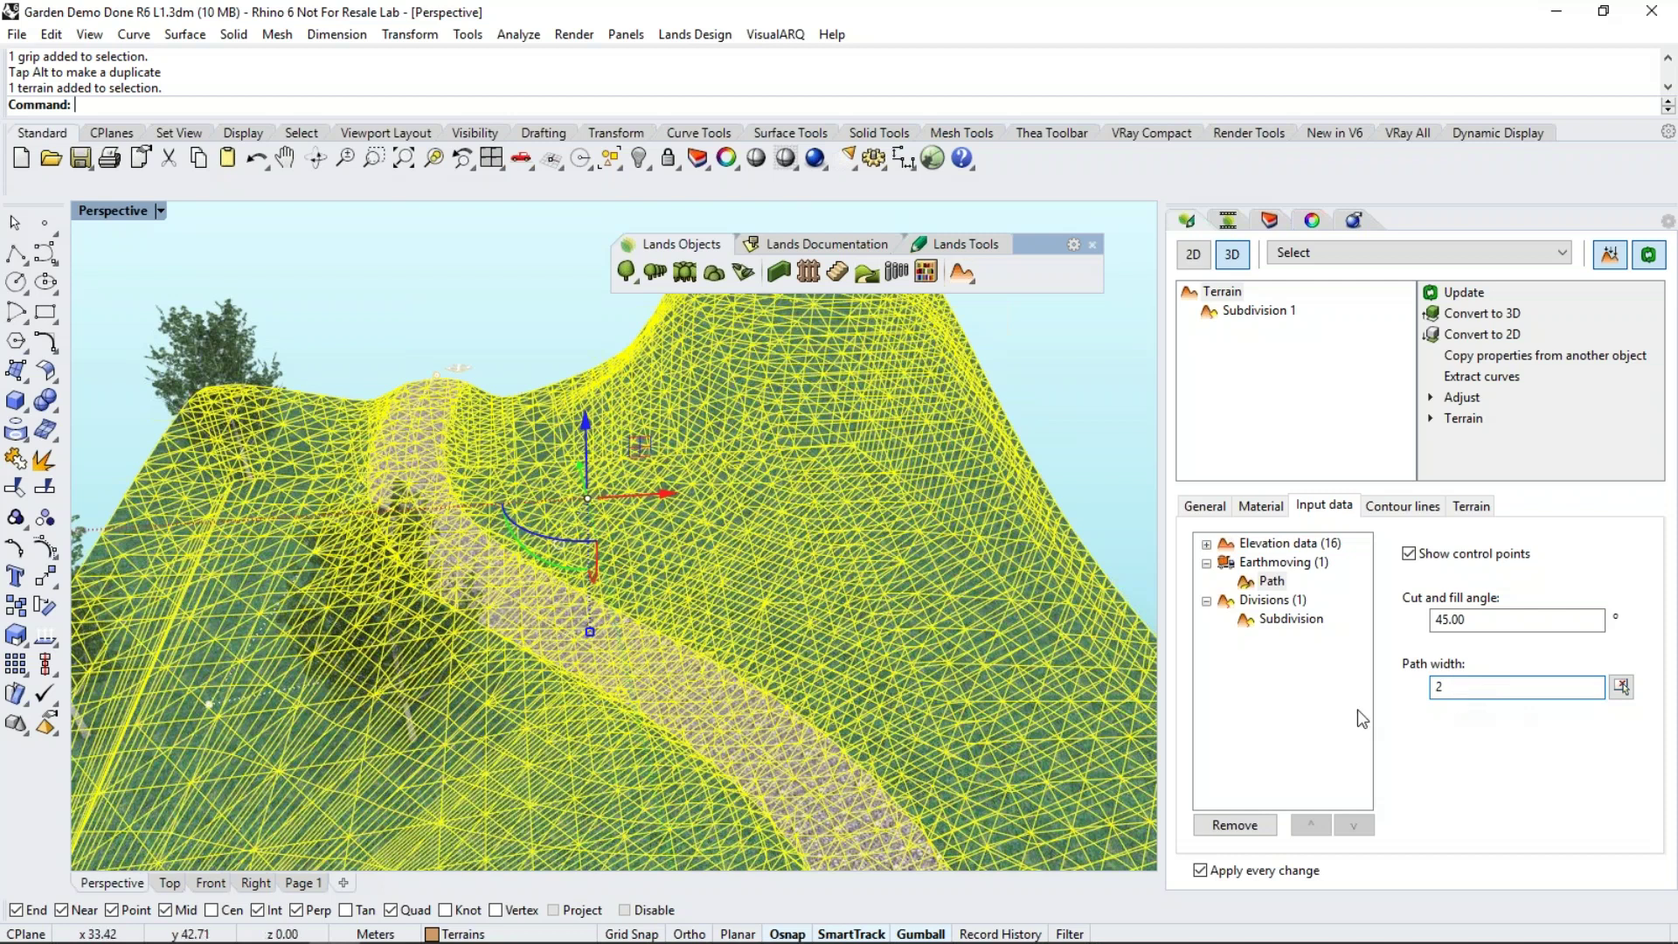
pyautogui.press('Escape')
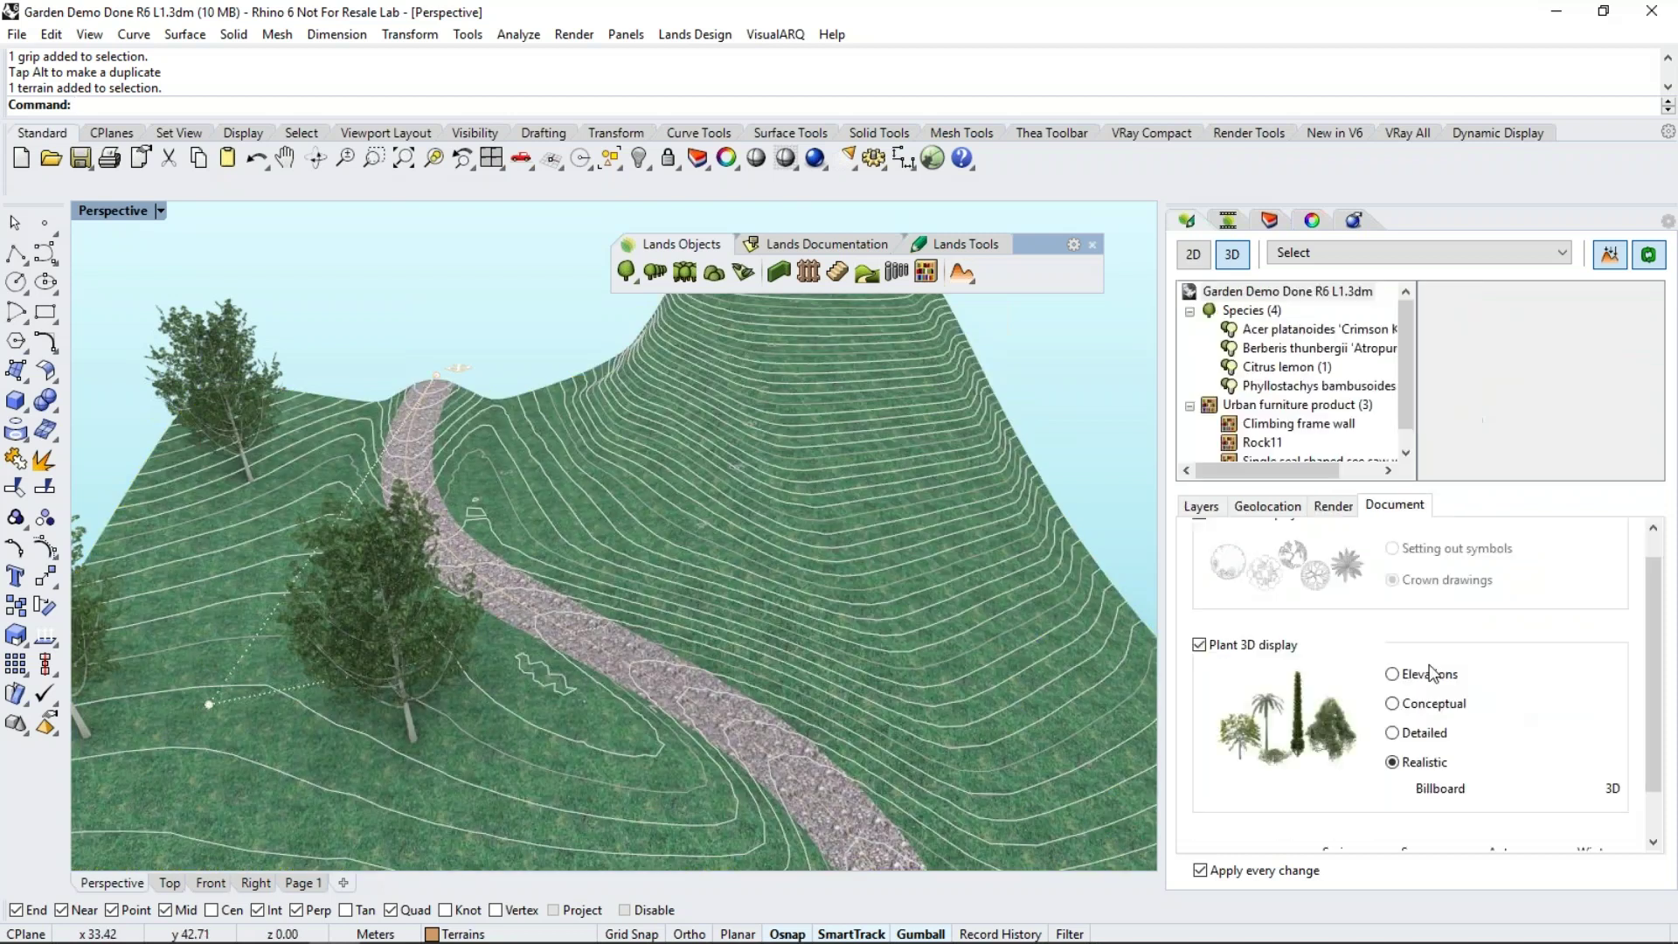
pyautogui.moveTo(678, 552); pyautogui.dragTo(691, 586, button='right')
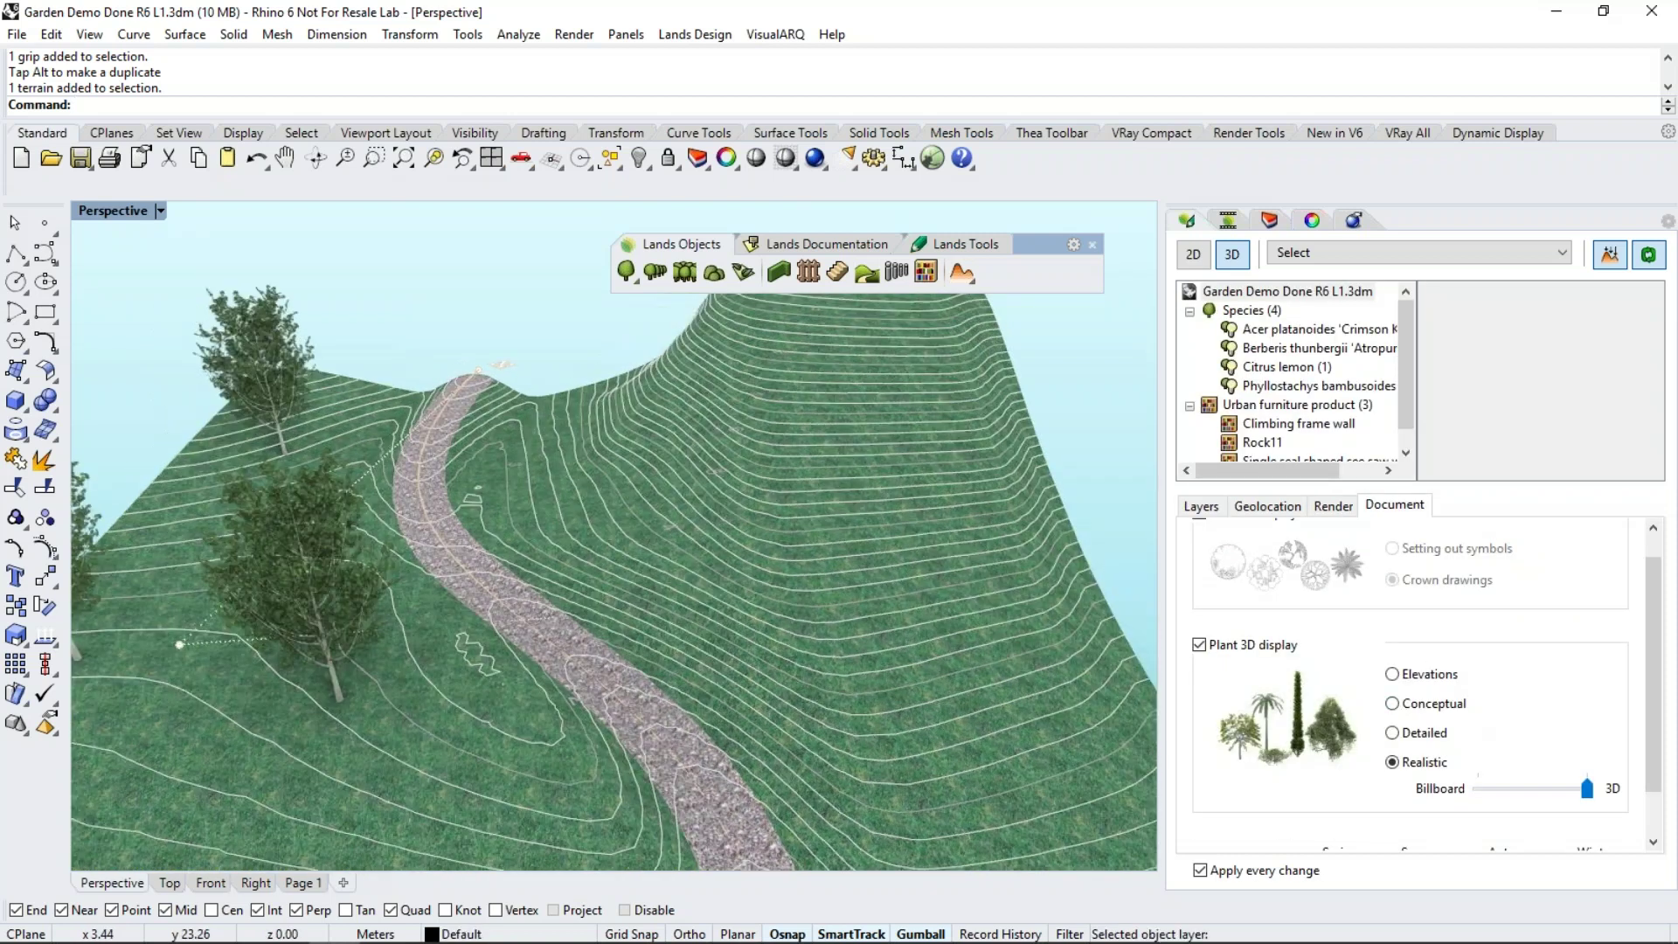
# Zoom out to the whole hill in the Top viewport and launch Insert forest
pyautogui.scroll(-3, 695, 601)
pyautogui.moveTo(695, 601); pyautogui.dragTo(712, 570, button='right')
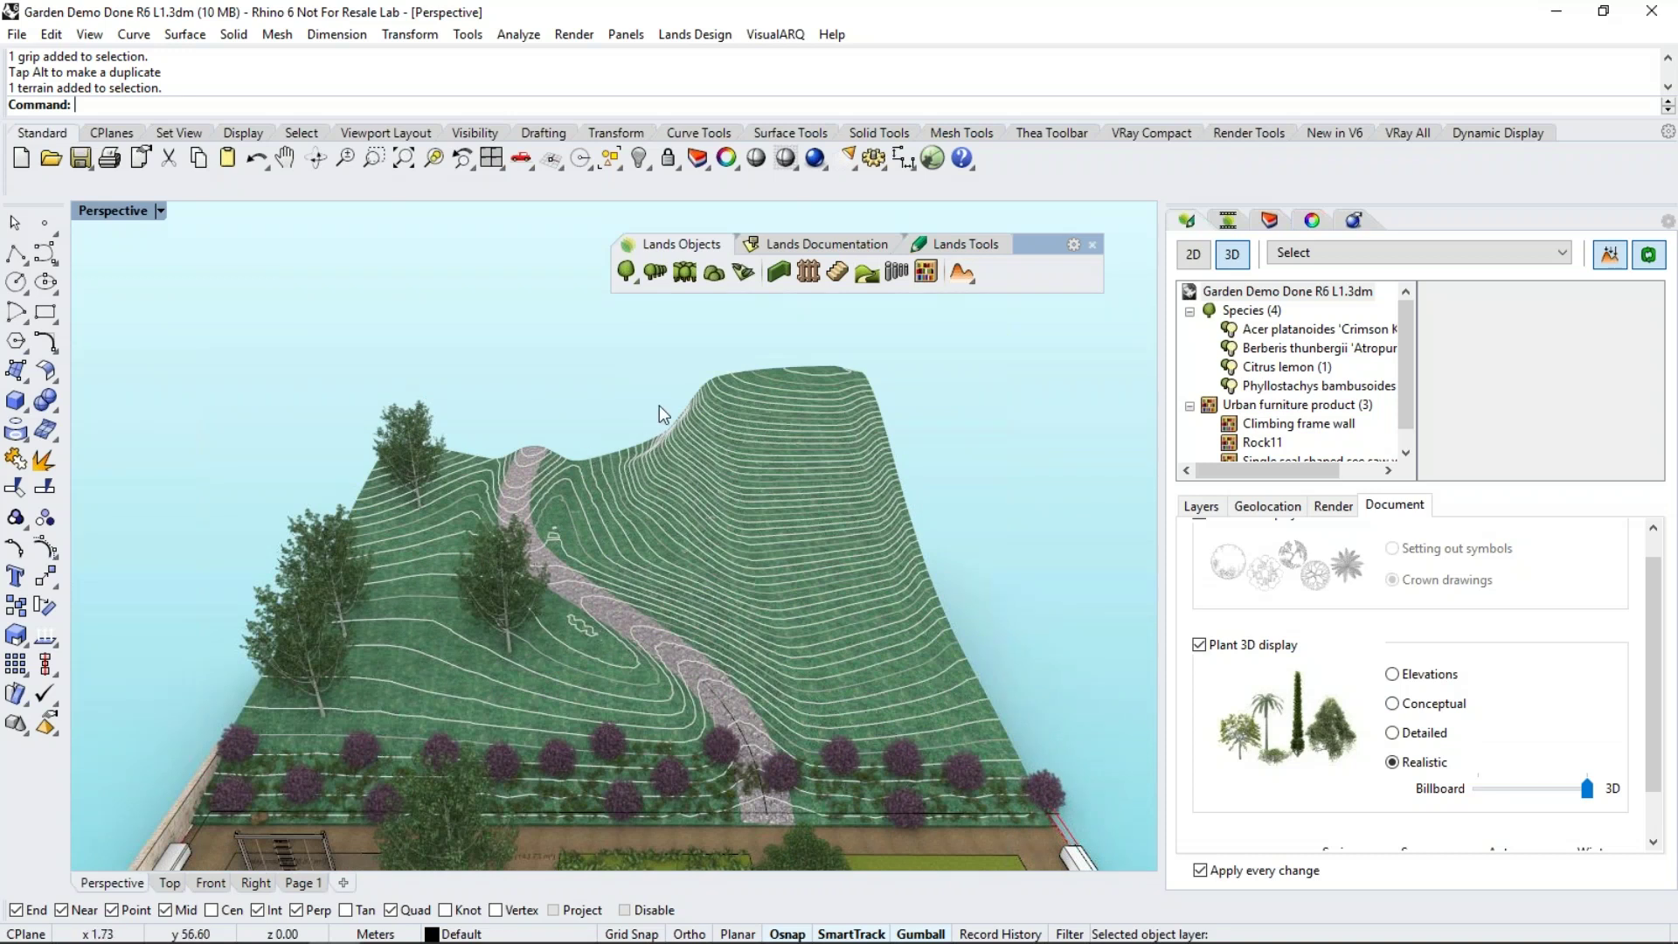
pyautogui.click(171, 884)
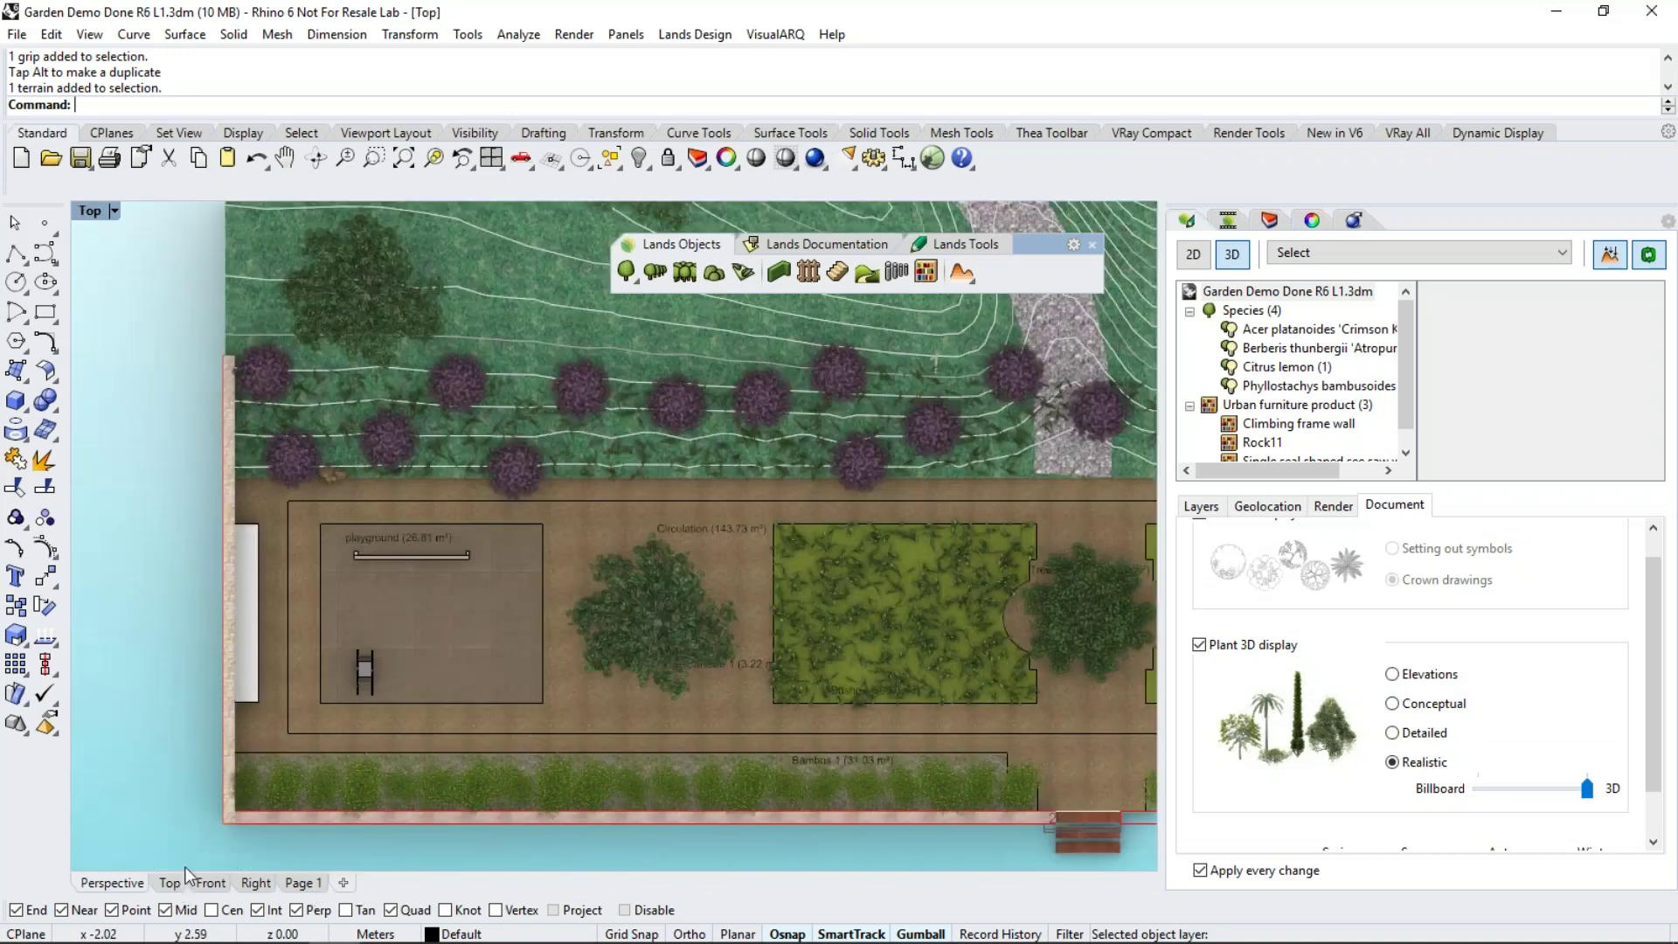
pyautogui.scroll(-3, 600, 649)
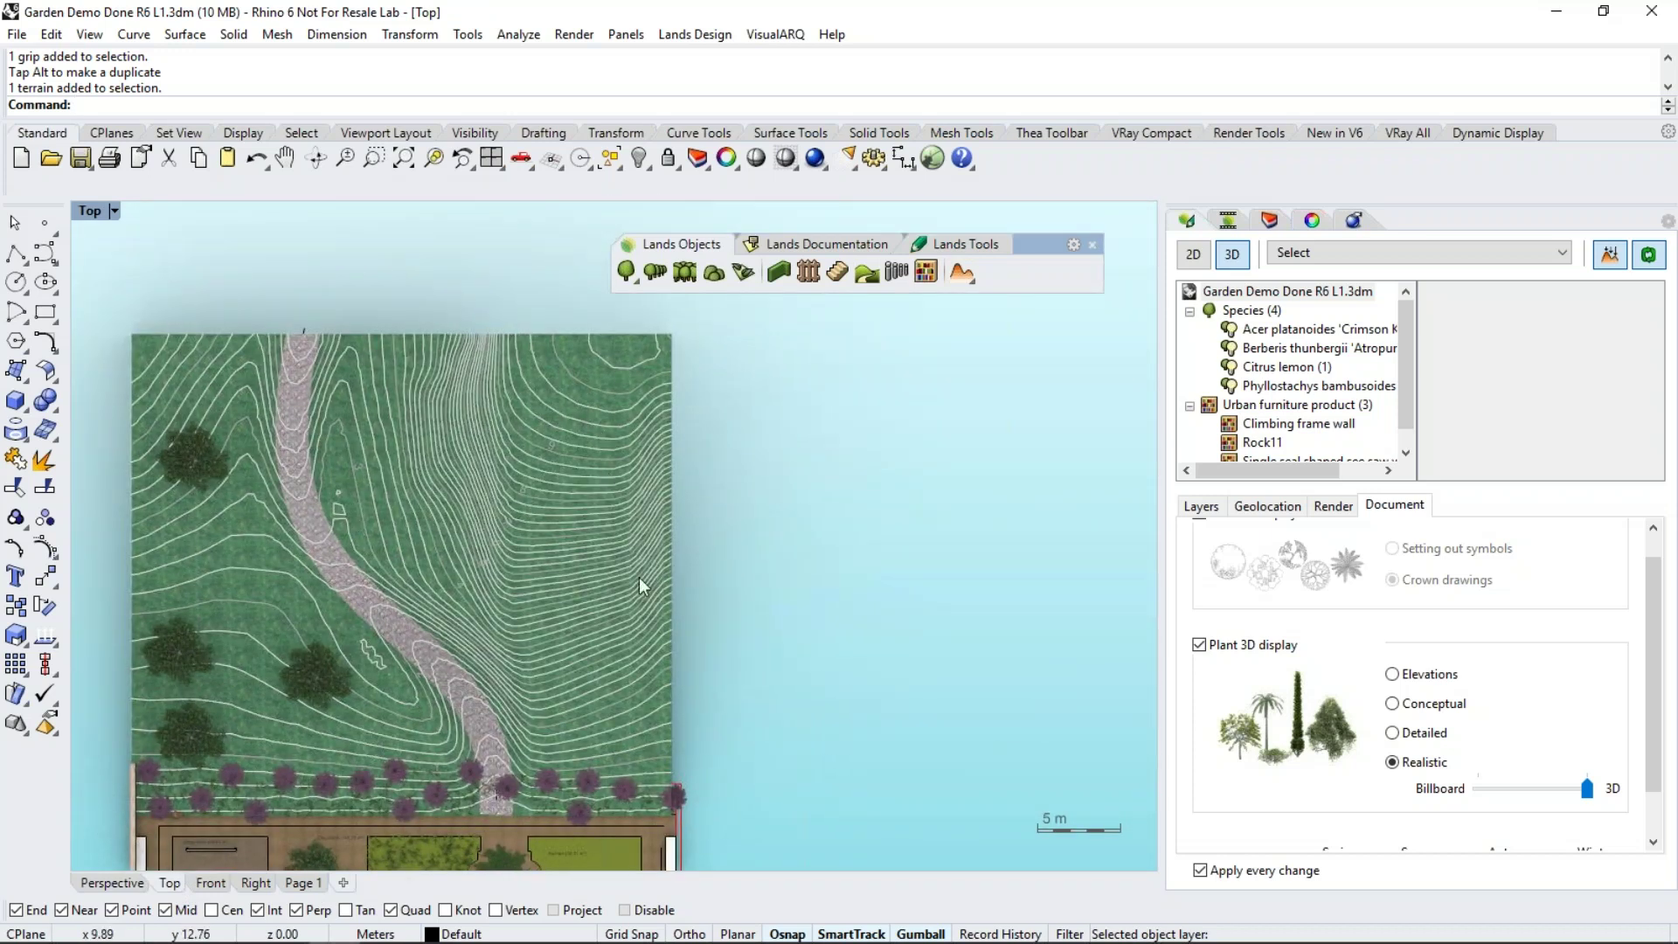
pyautogui.click(684, 272)
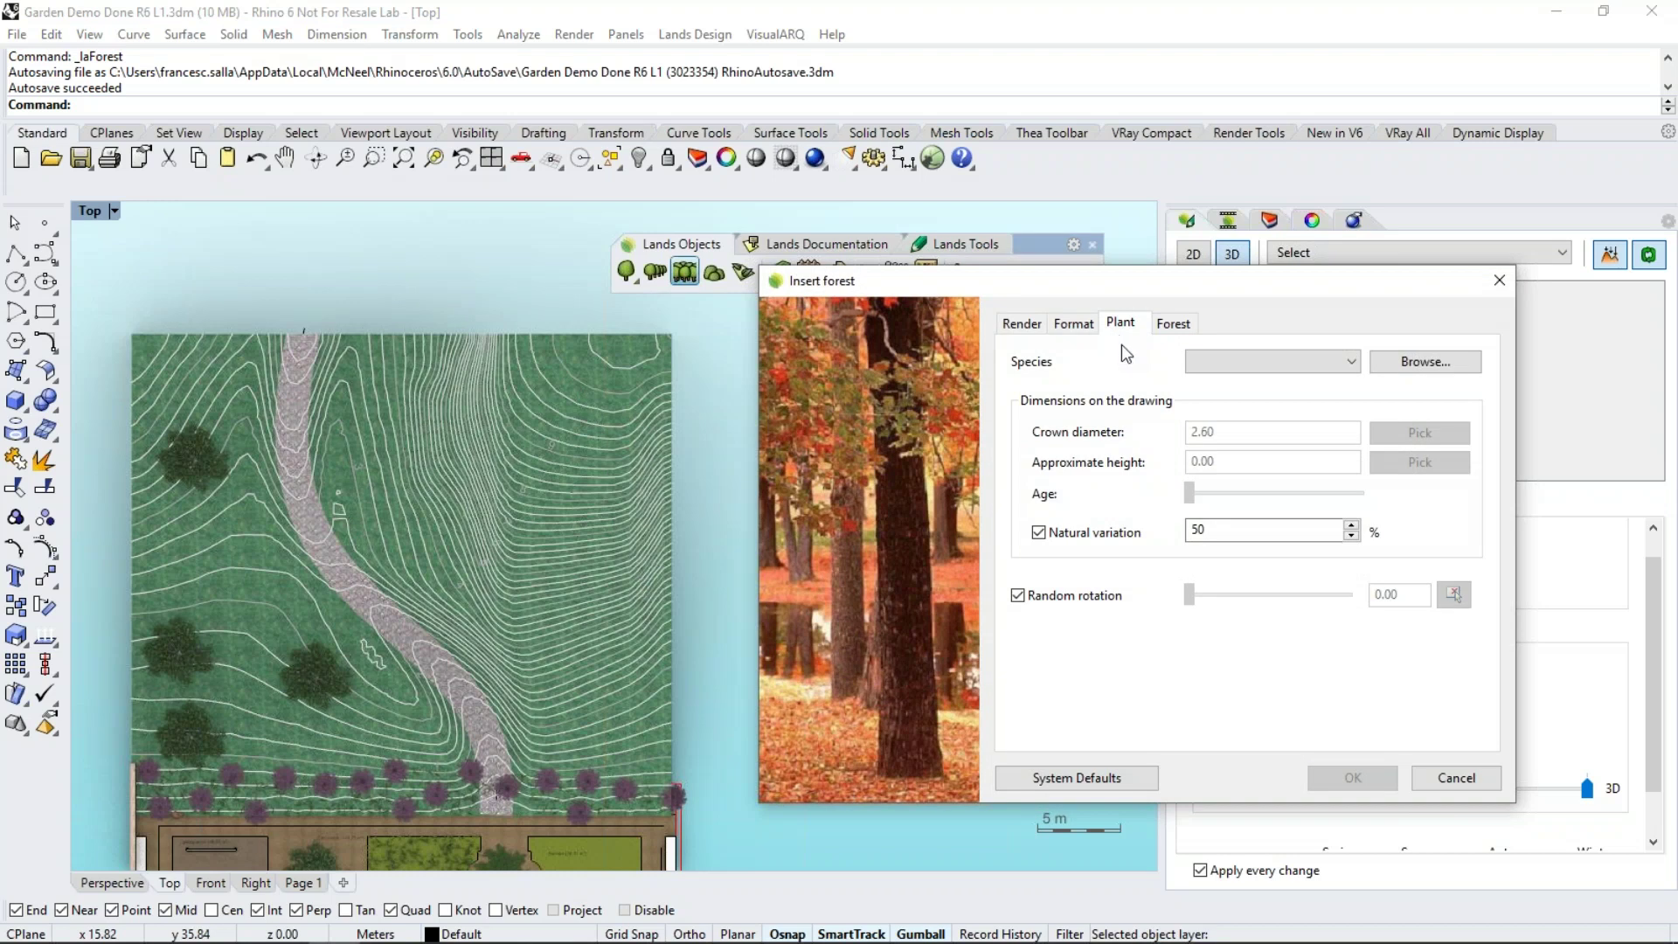
# Choose Acer platanoides aged older, keeping 40 units at 1.00 minimum distance
pyautogui.click(1277, 365)
pyautogui.click(1246, 381)
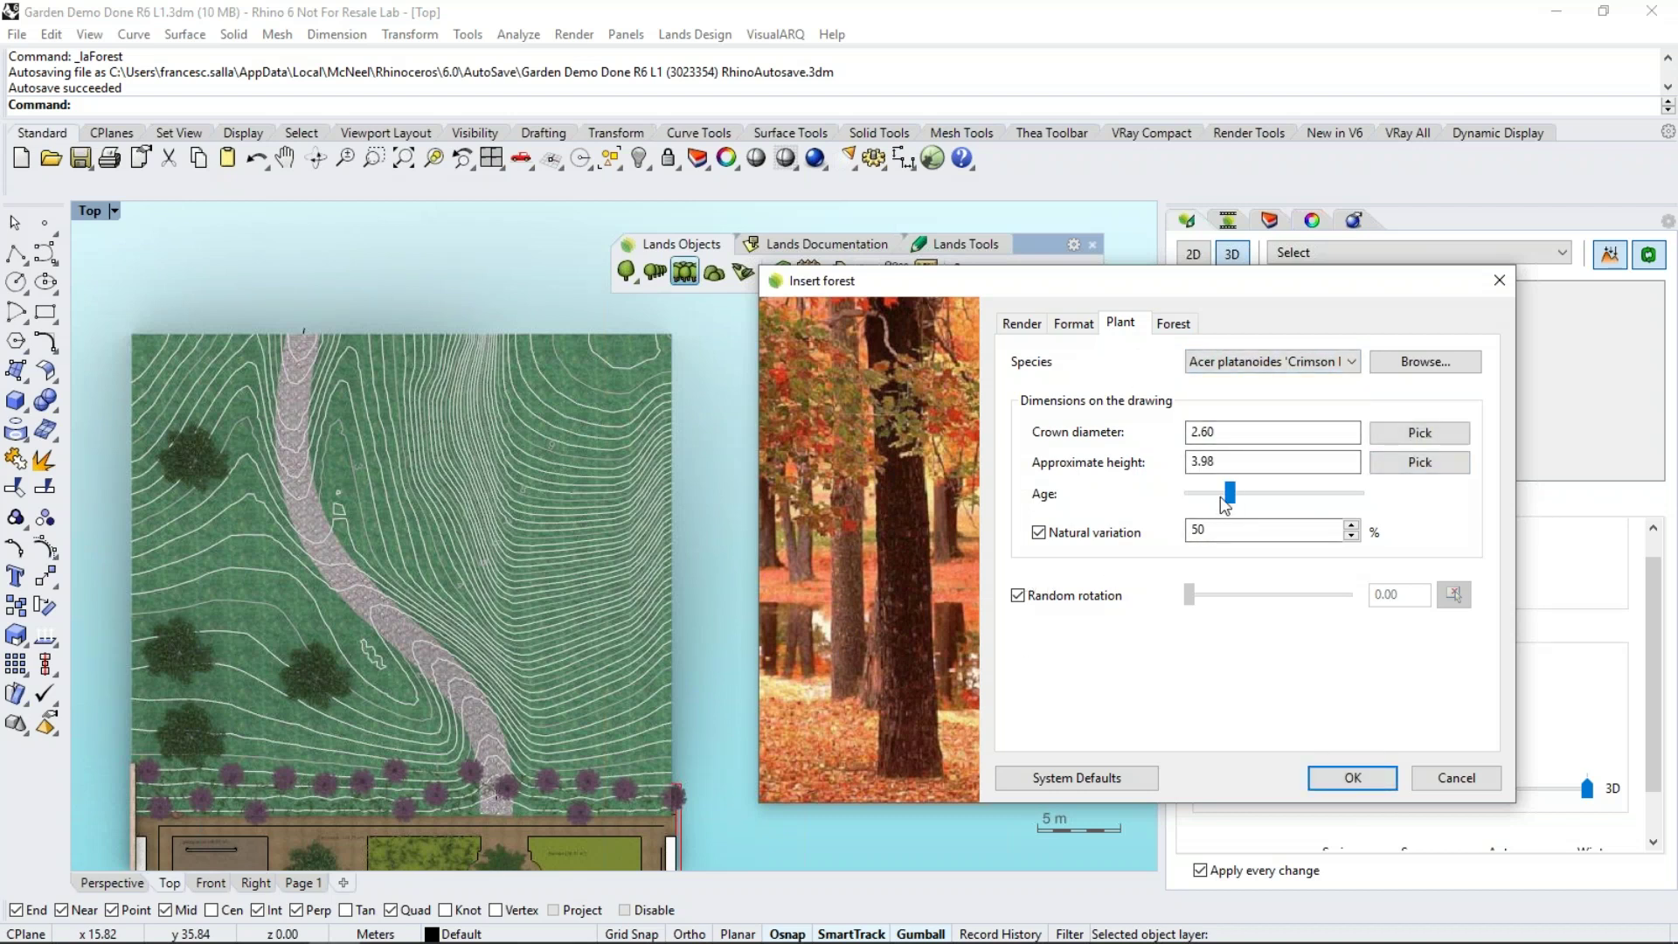
pyautogui.moveTo(1229, 498); pyautogui.dragTo(1273, 500)
pyautogui.click(1173, 325)
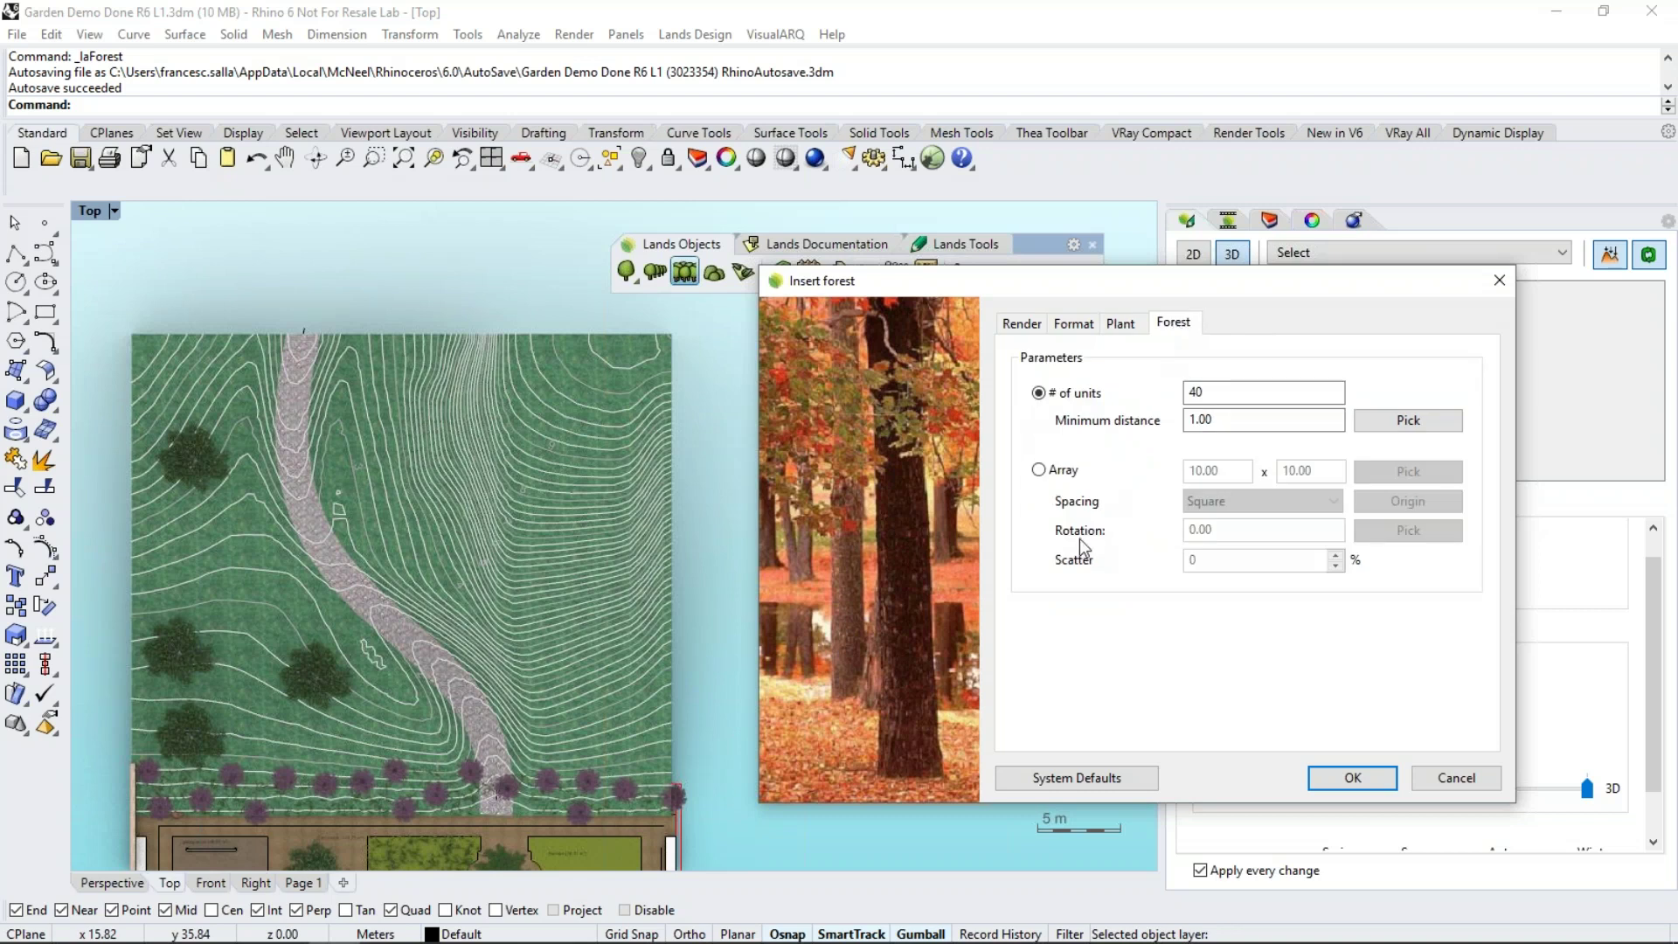
pyautogui.doubleClick(1192, 392)
pyautogui.moveTo(1213, 420); pyautogui.dragTo(1162, 407)
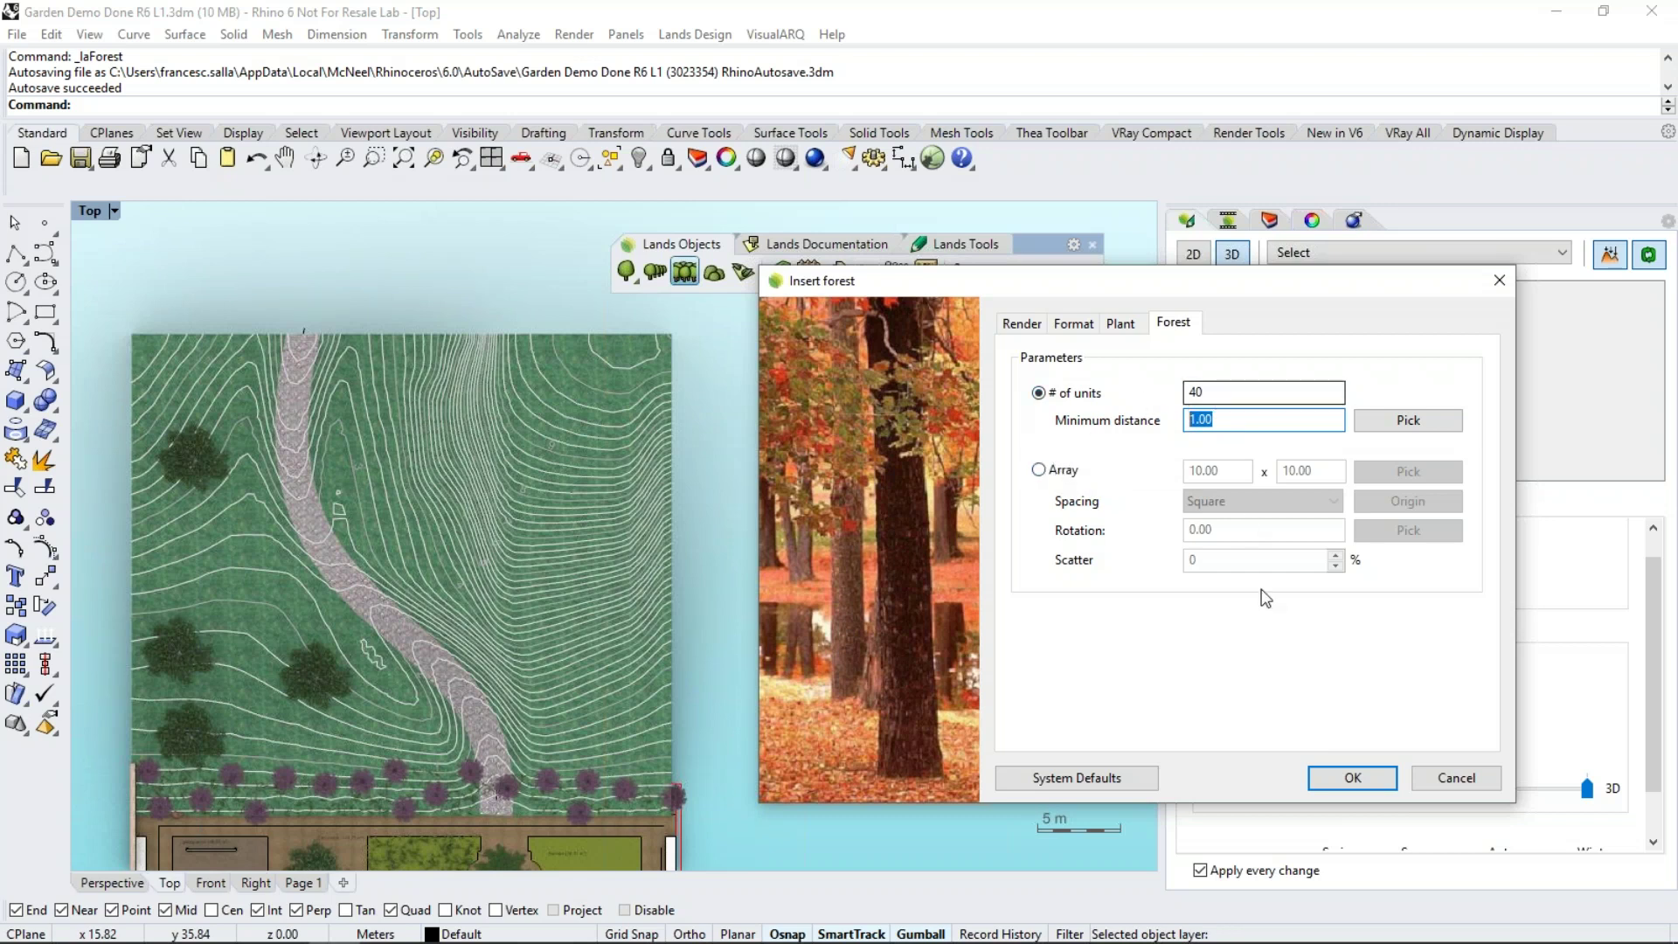
pyautogui.click(1325, 774)
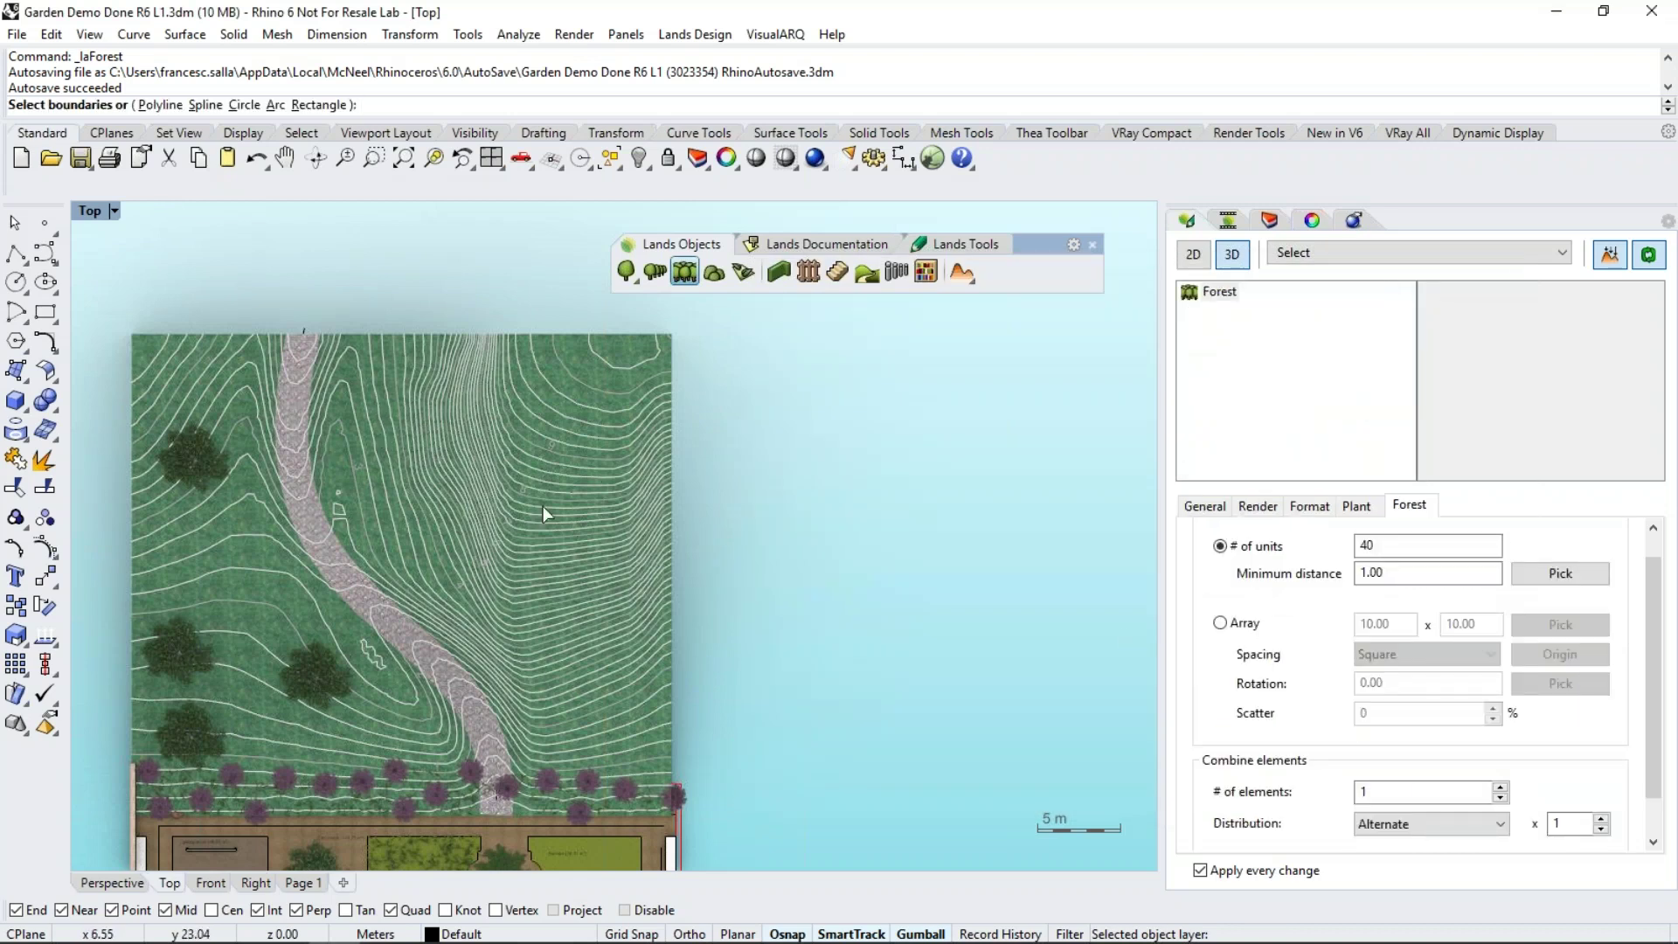
# Draw the forest's polyline boundary over the right hillside with object snaps disabled
pyautogui.moveTo(553, 510); pyautogui.dragTo(569, 505, button='right')
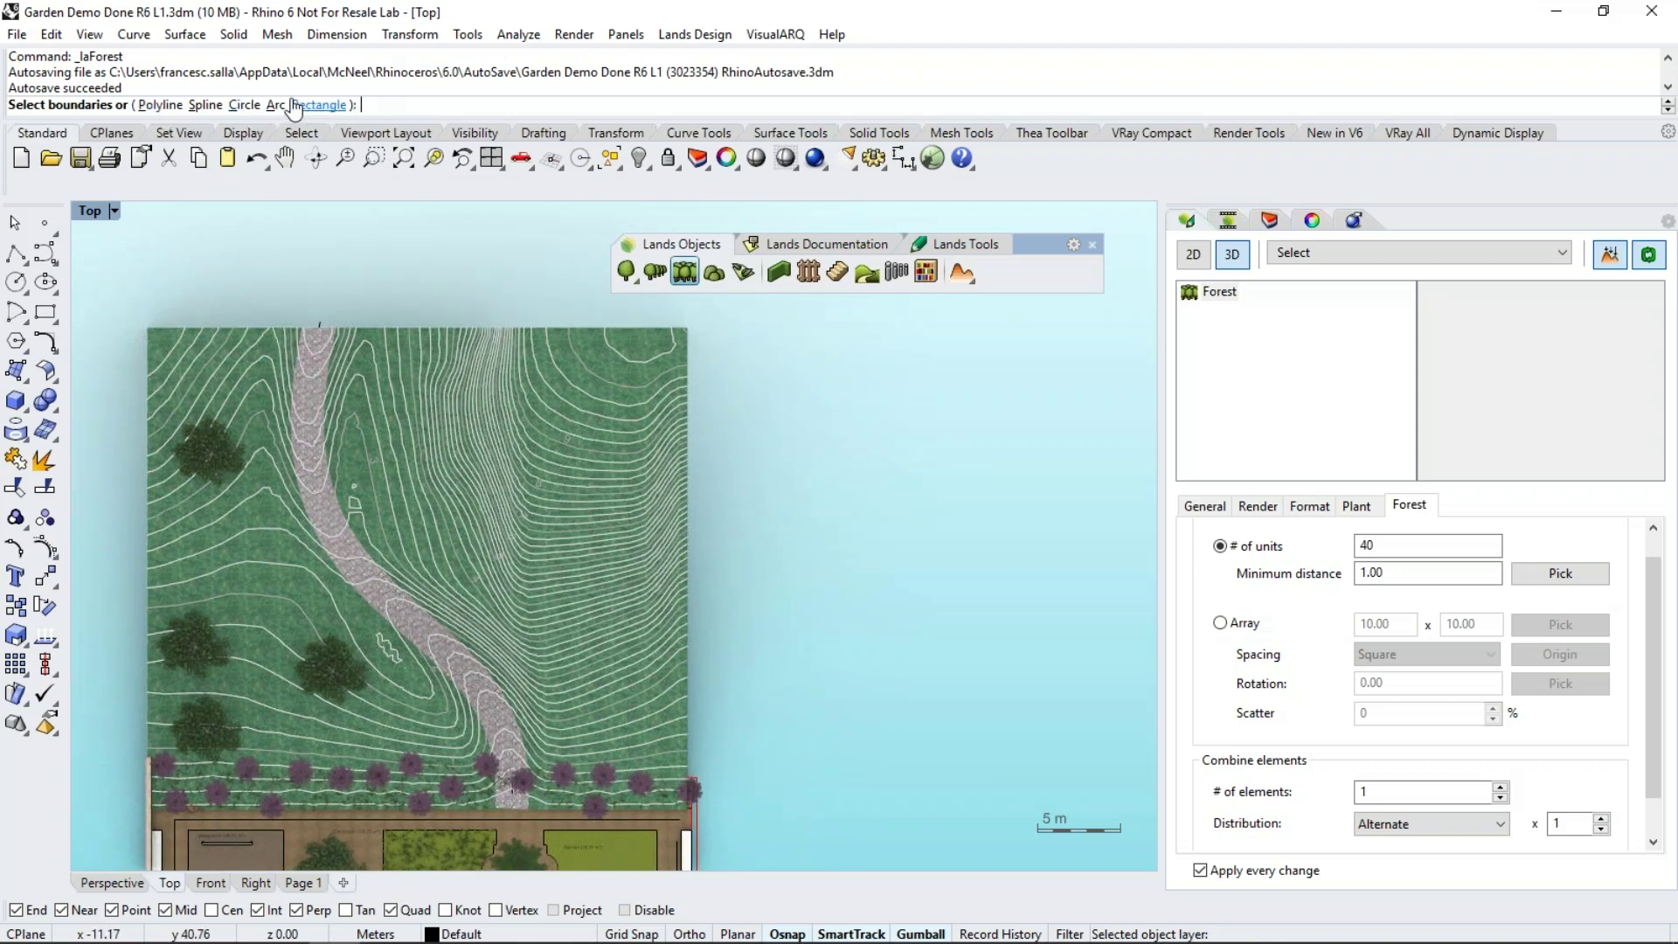
pyautogui.click(172, 105)
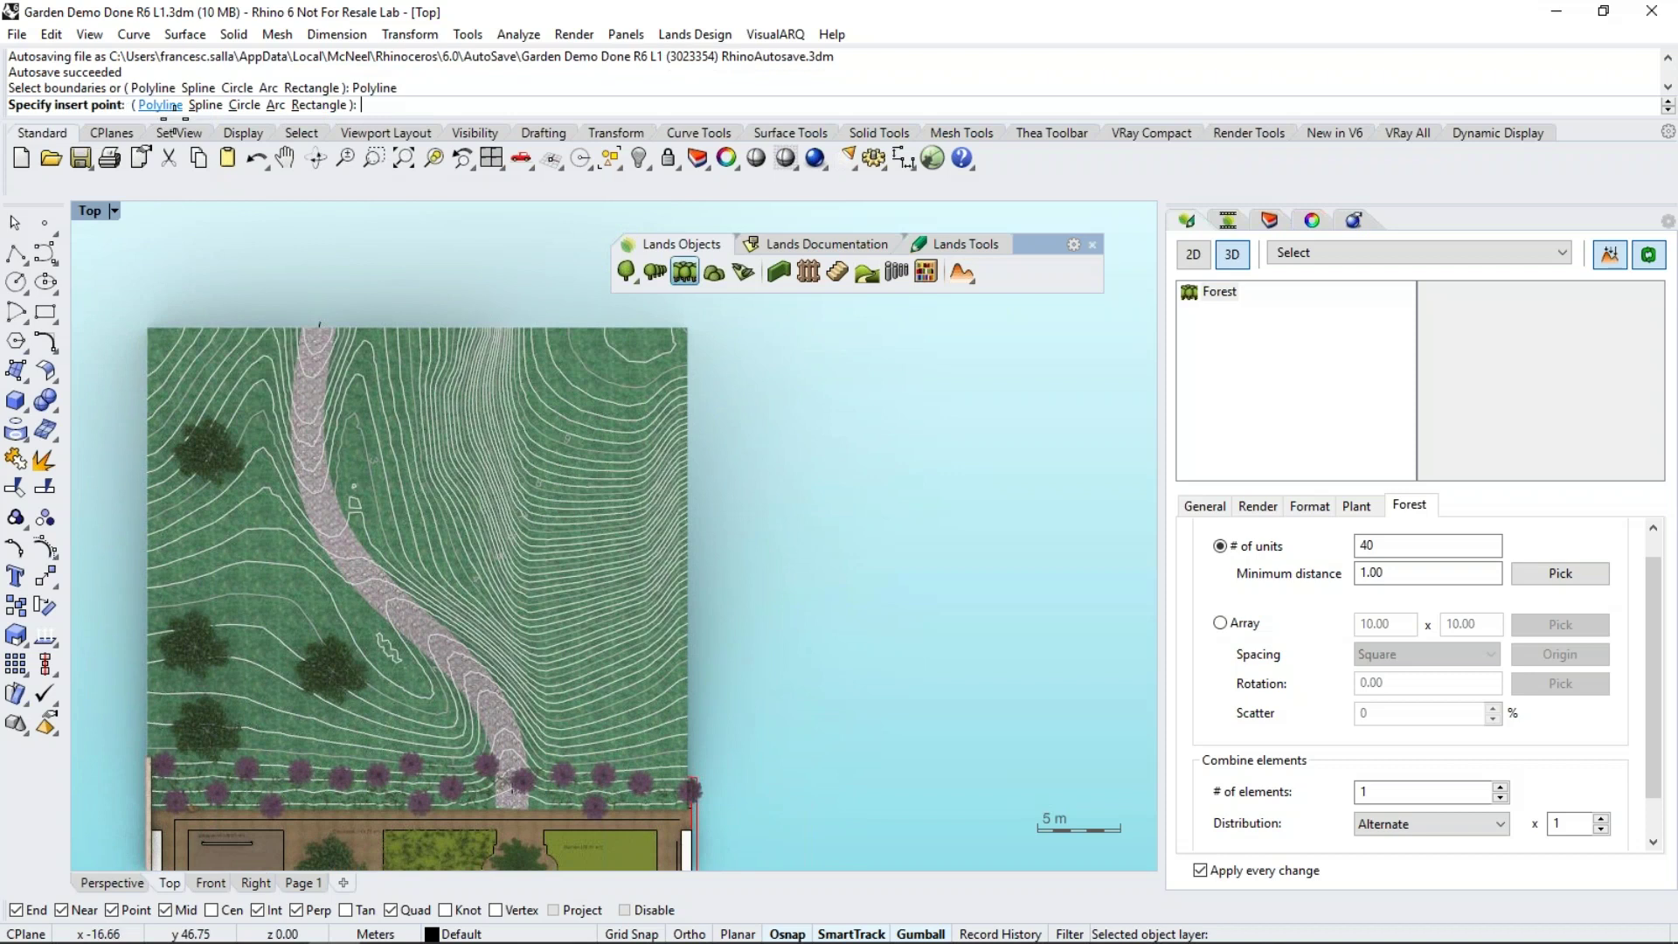
pyautogui.click(624, 909)
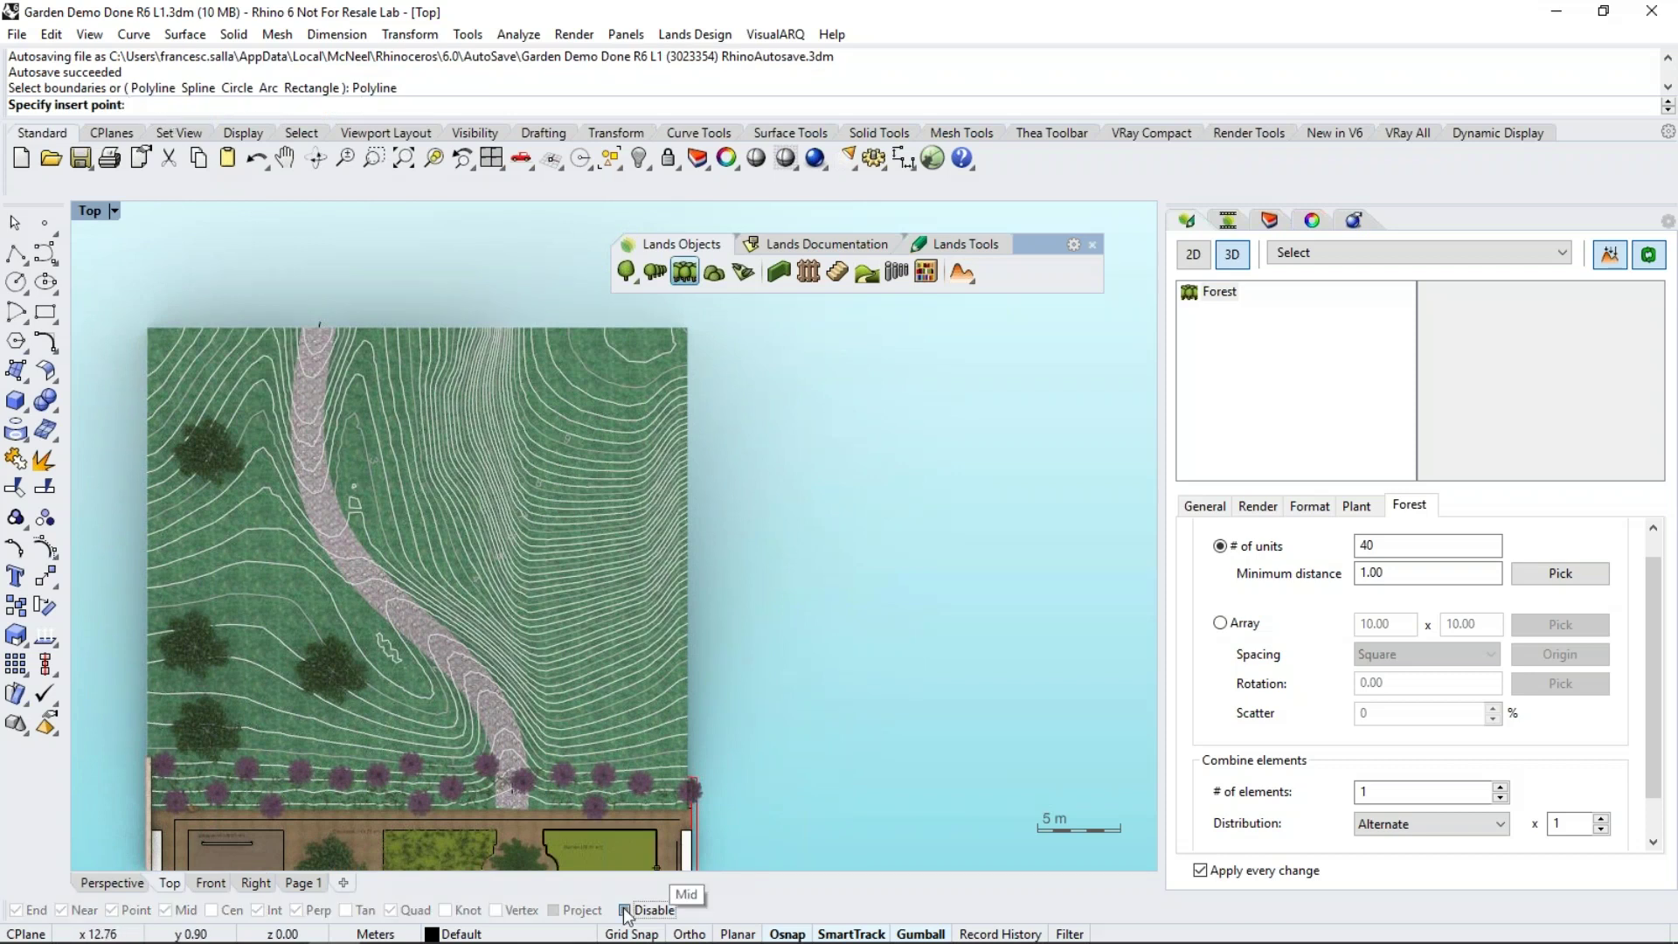
pyautogui.click(516, 638)
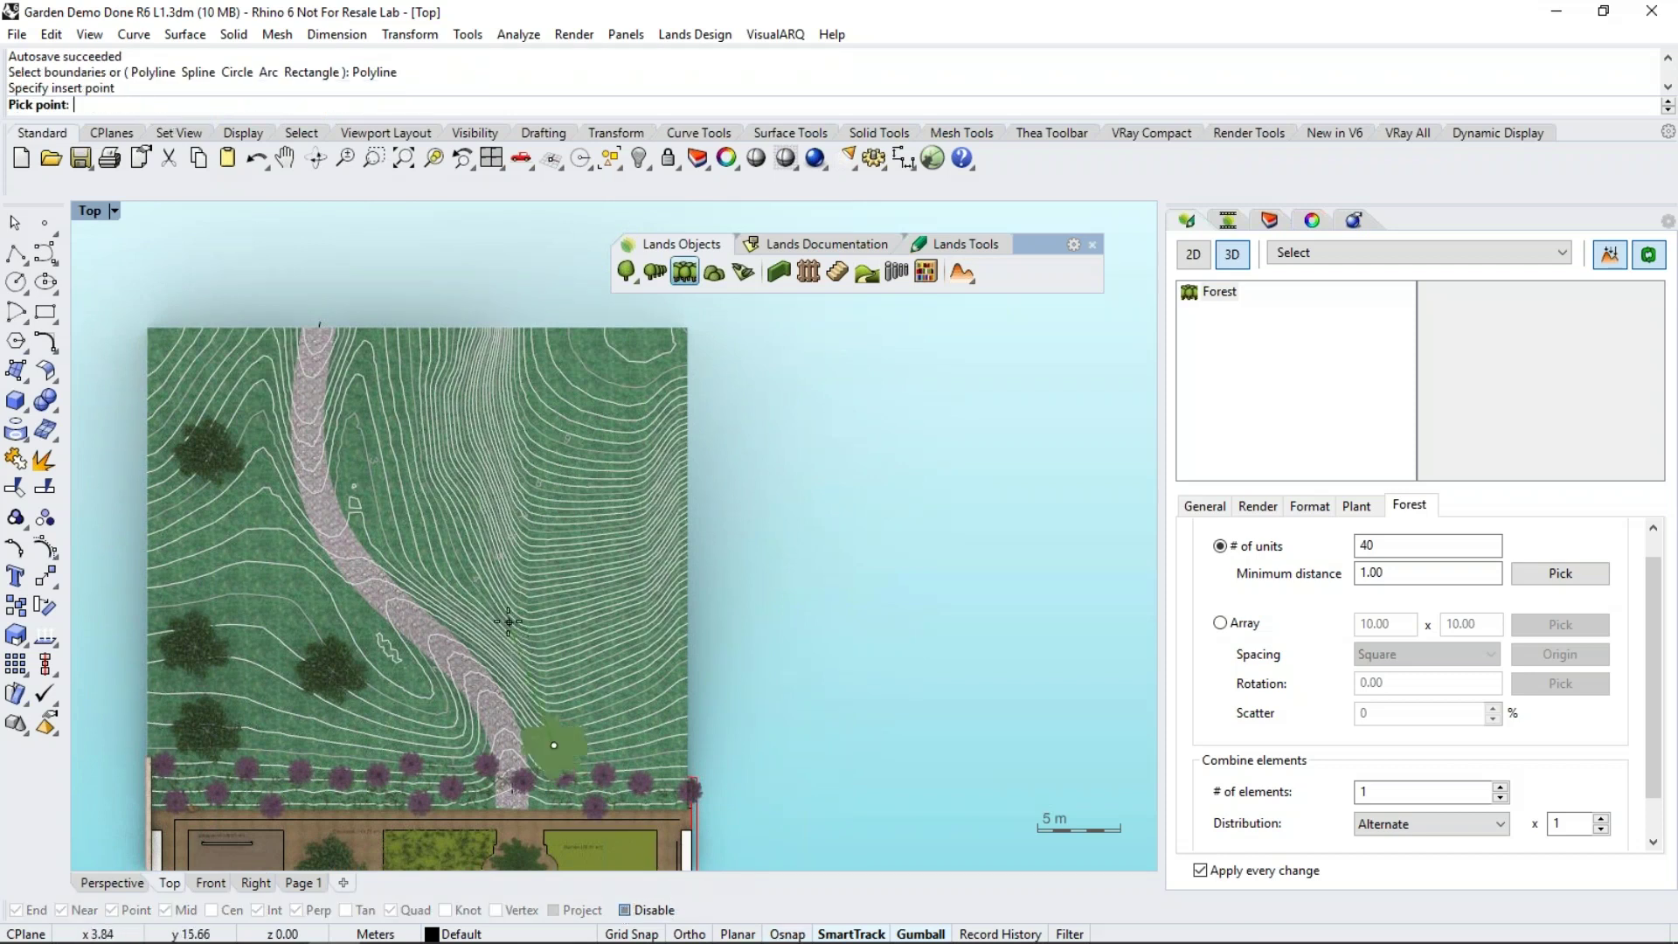
pyautogui.click(509, 620)
pyautogui.click(374, 526)
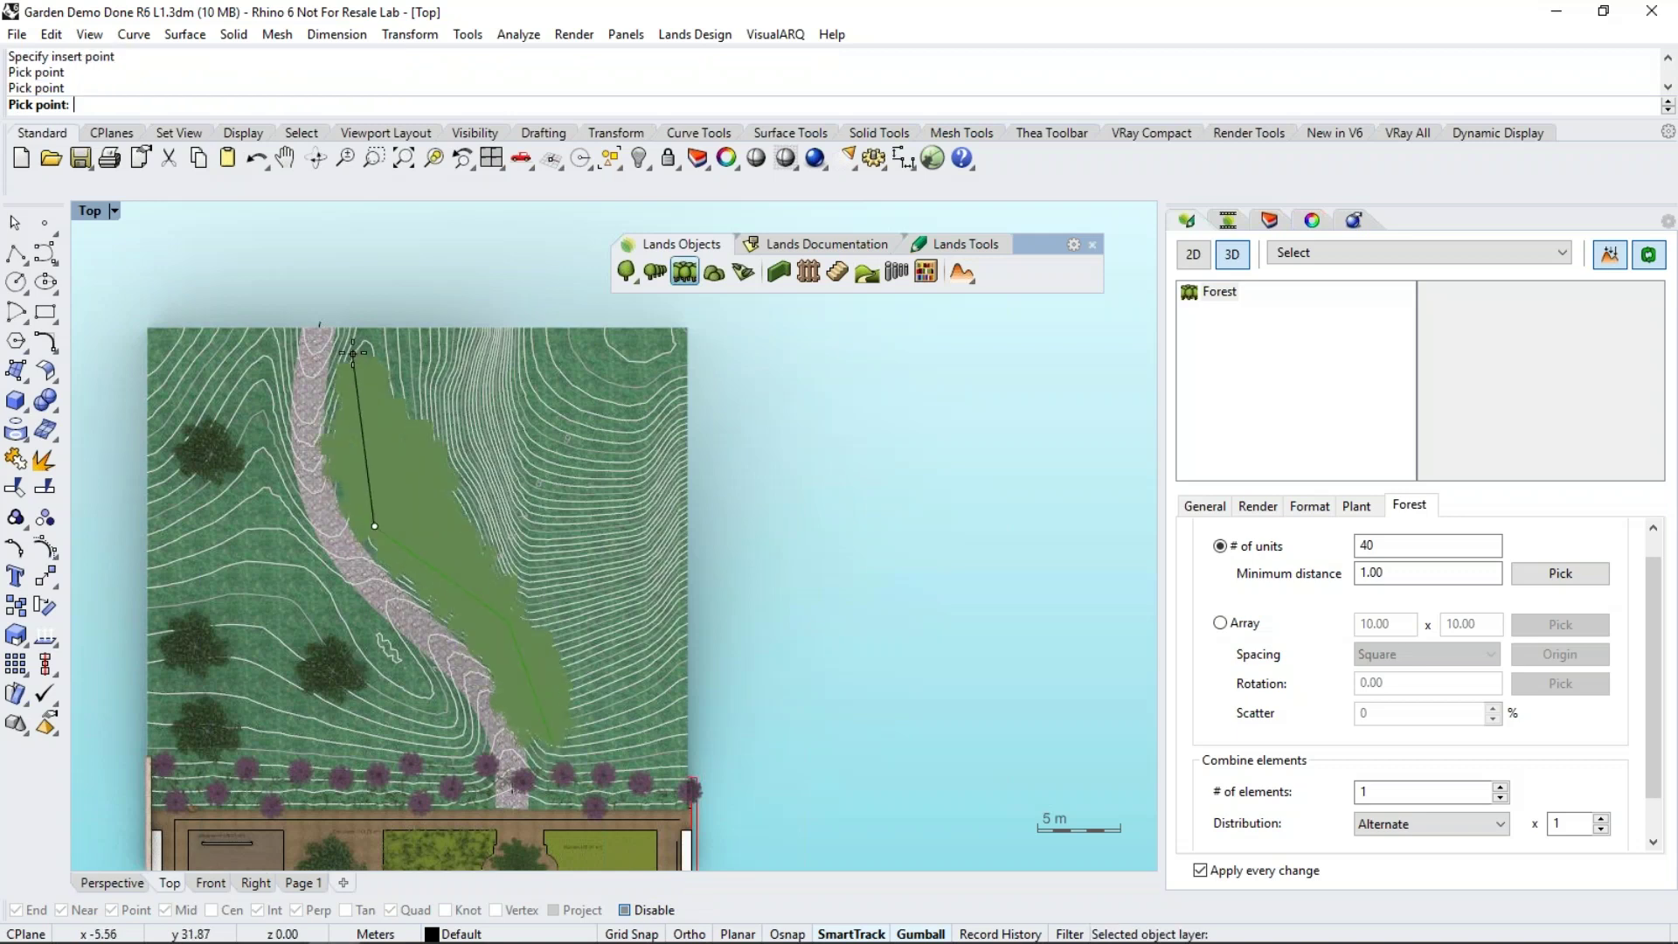
pyautogui.click(359, 376)
pyautogui.click(663, 333)
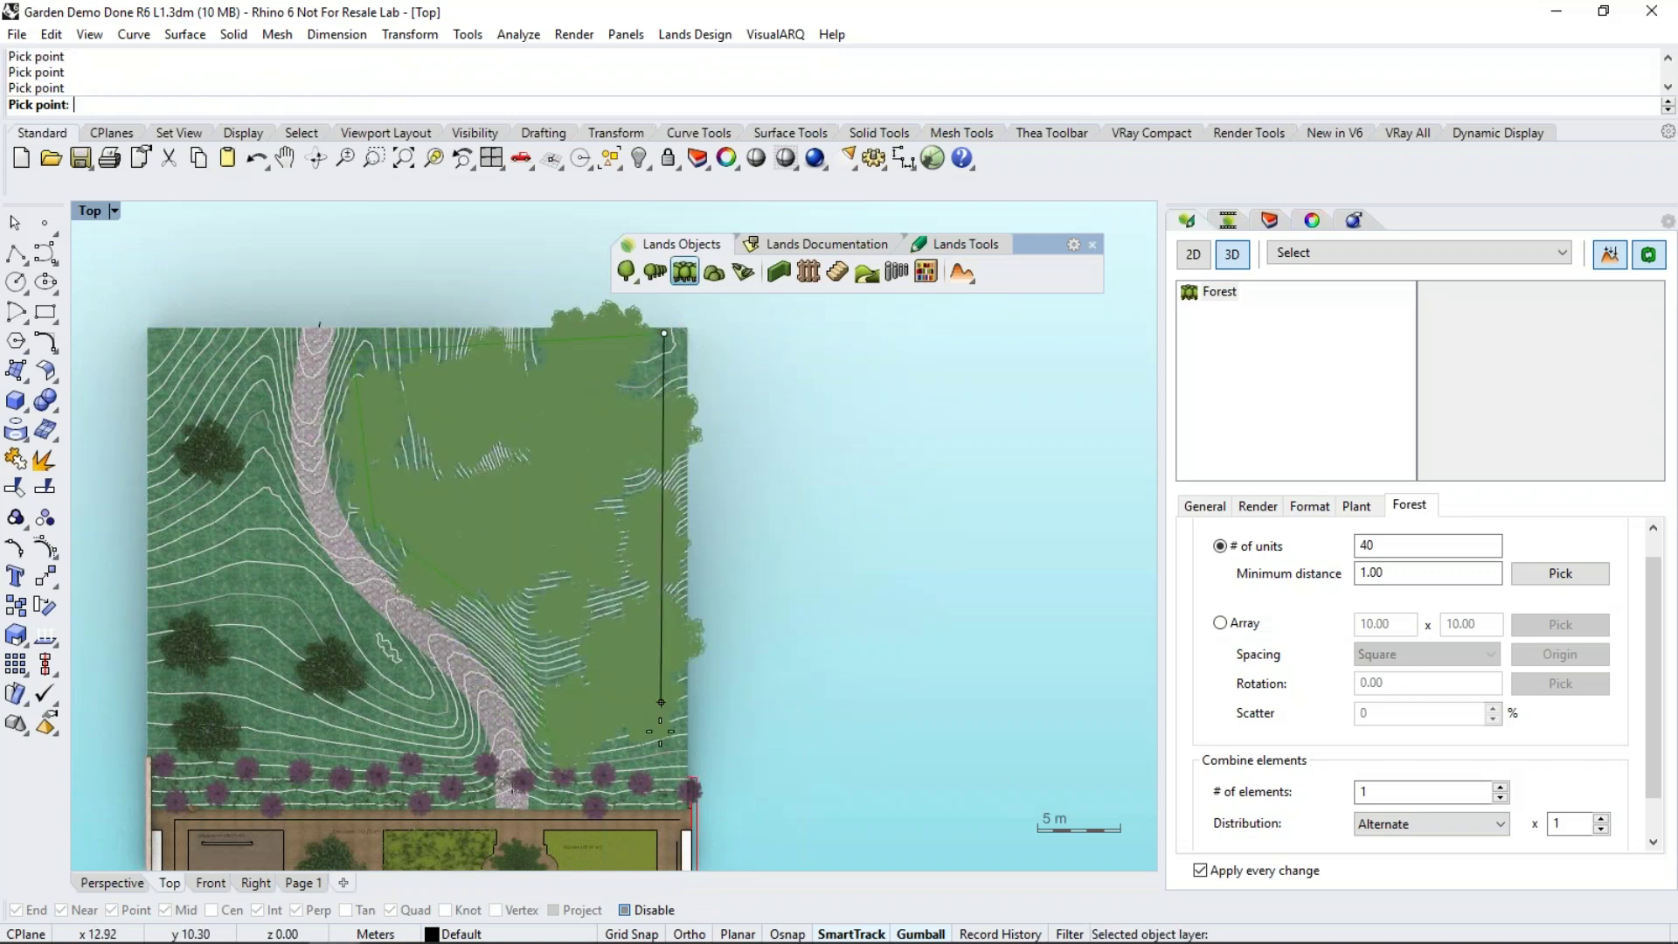
pyautogui.click(664, 764)
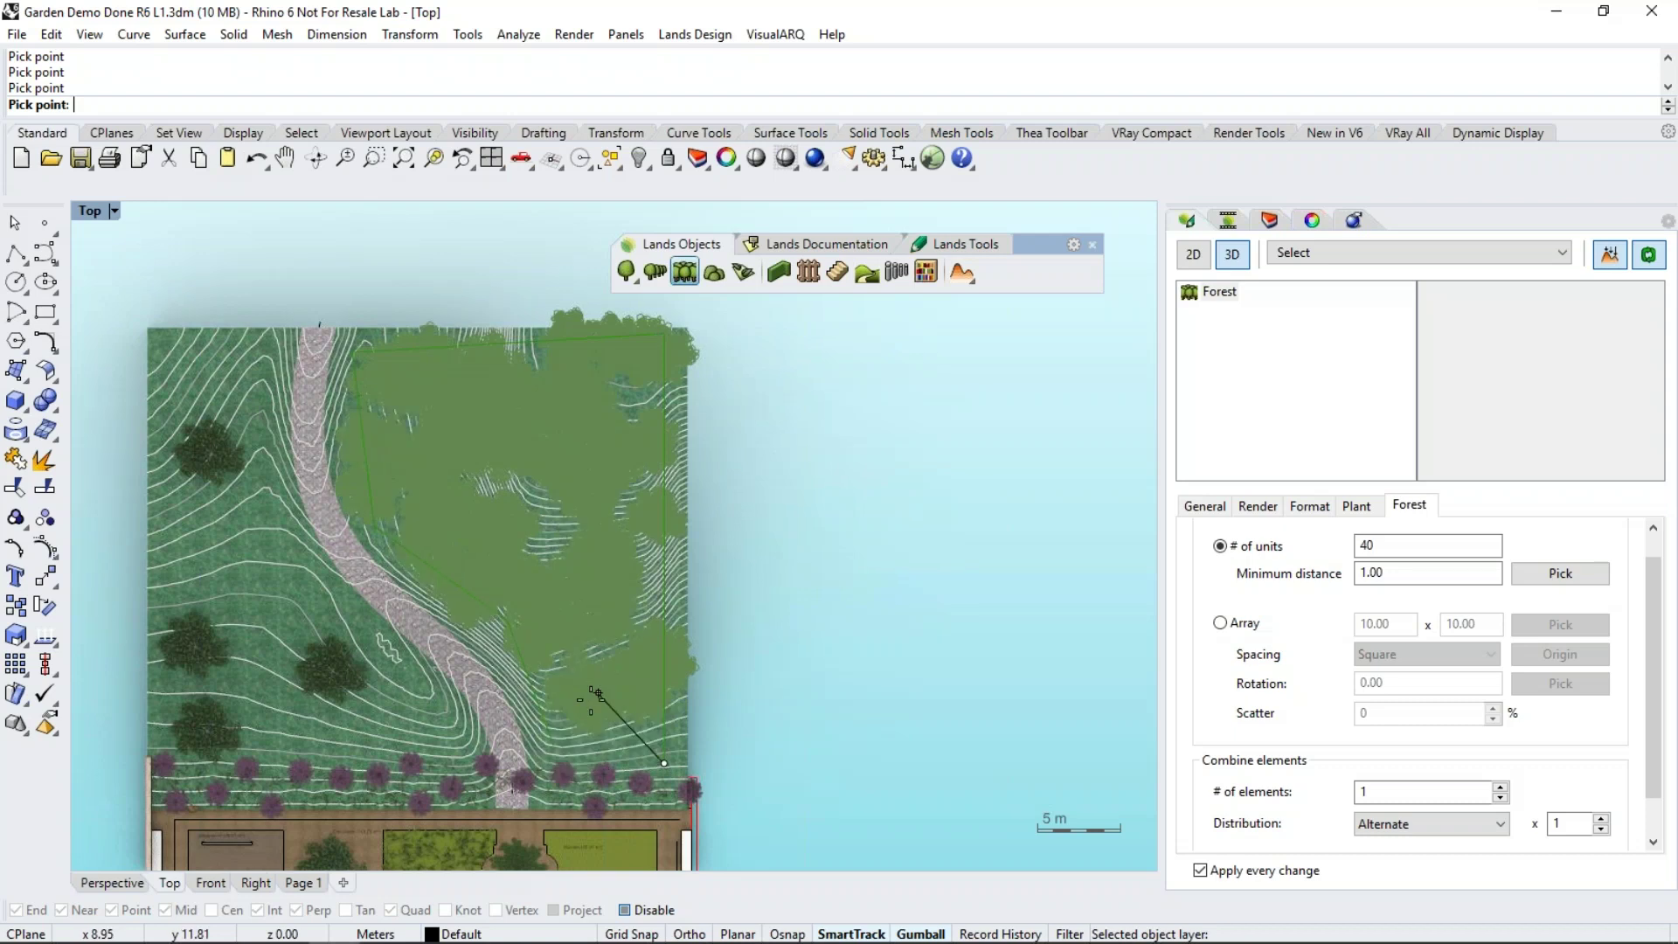
pyautogui.press('Return')
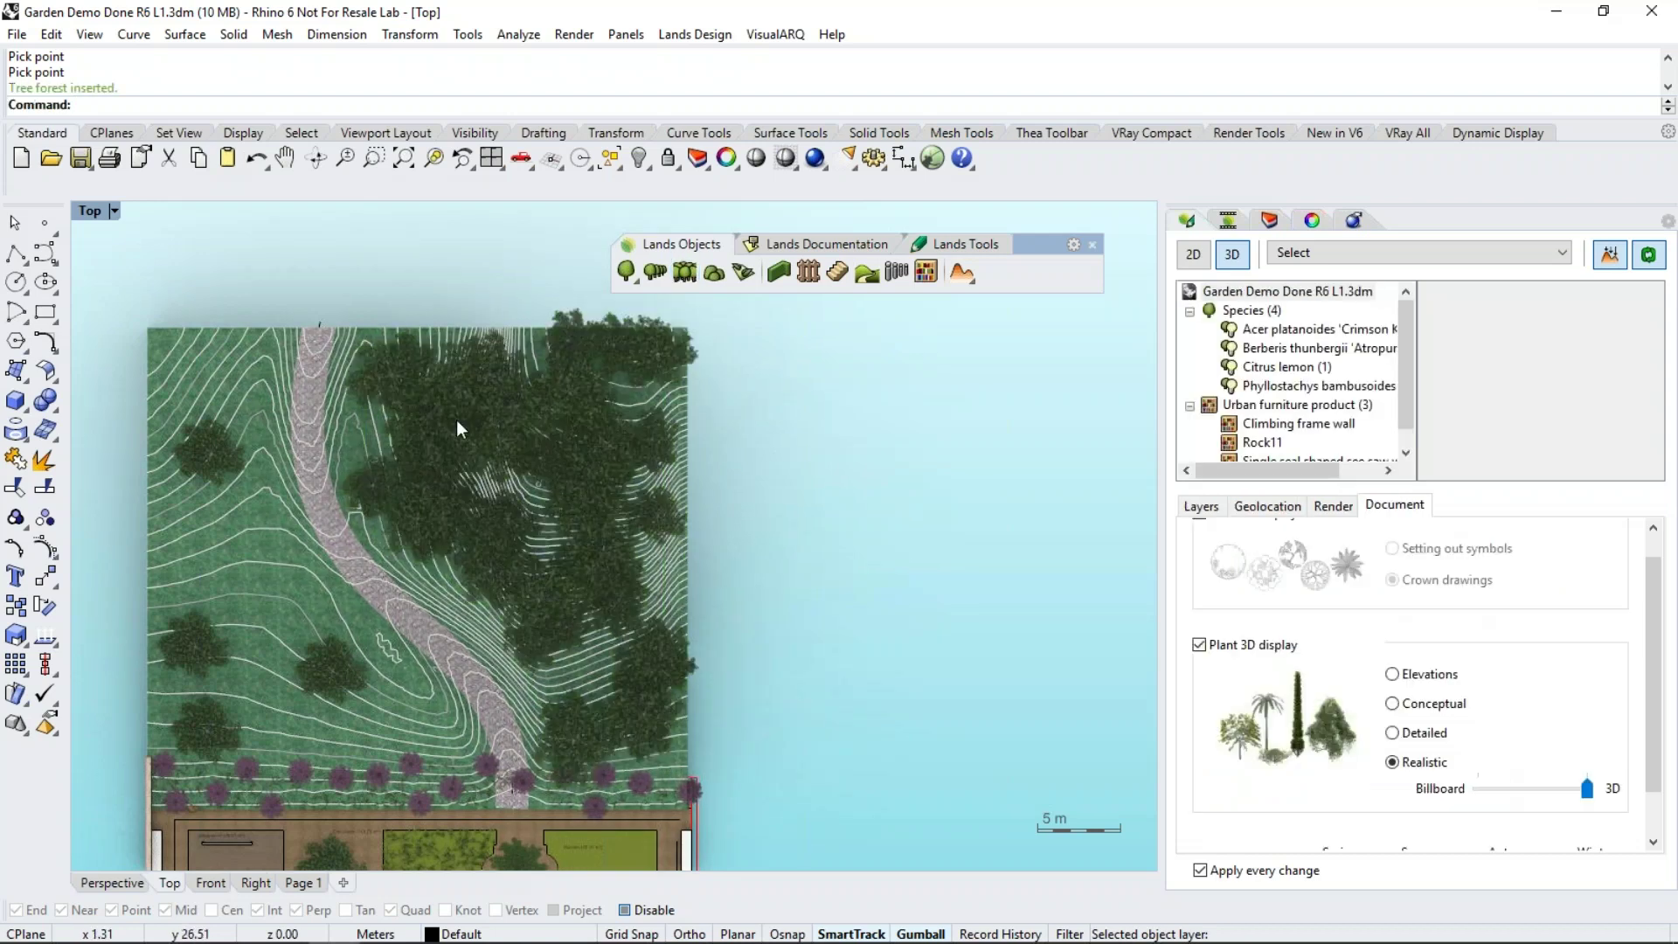
pyautogui.click(115, 887)
# Change the forest's tree count to 35
pyautogui.moveTo(705, 705); pyautogui.dragTo(838, 439, button='right')
pyautogui.click(837, 439)
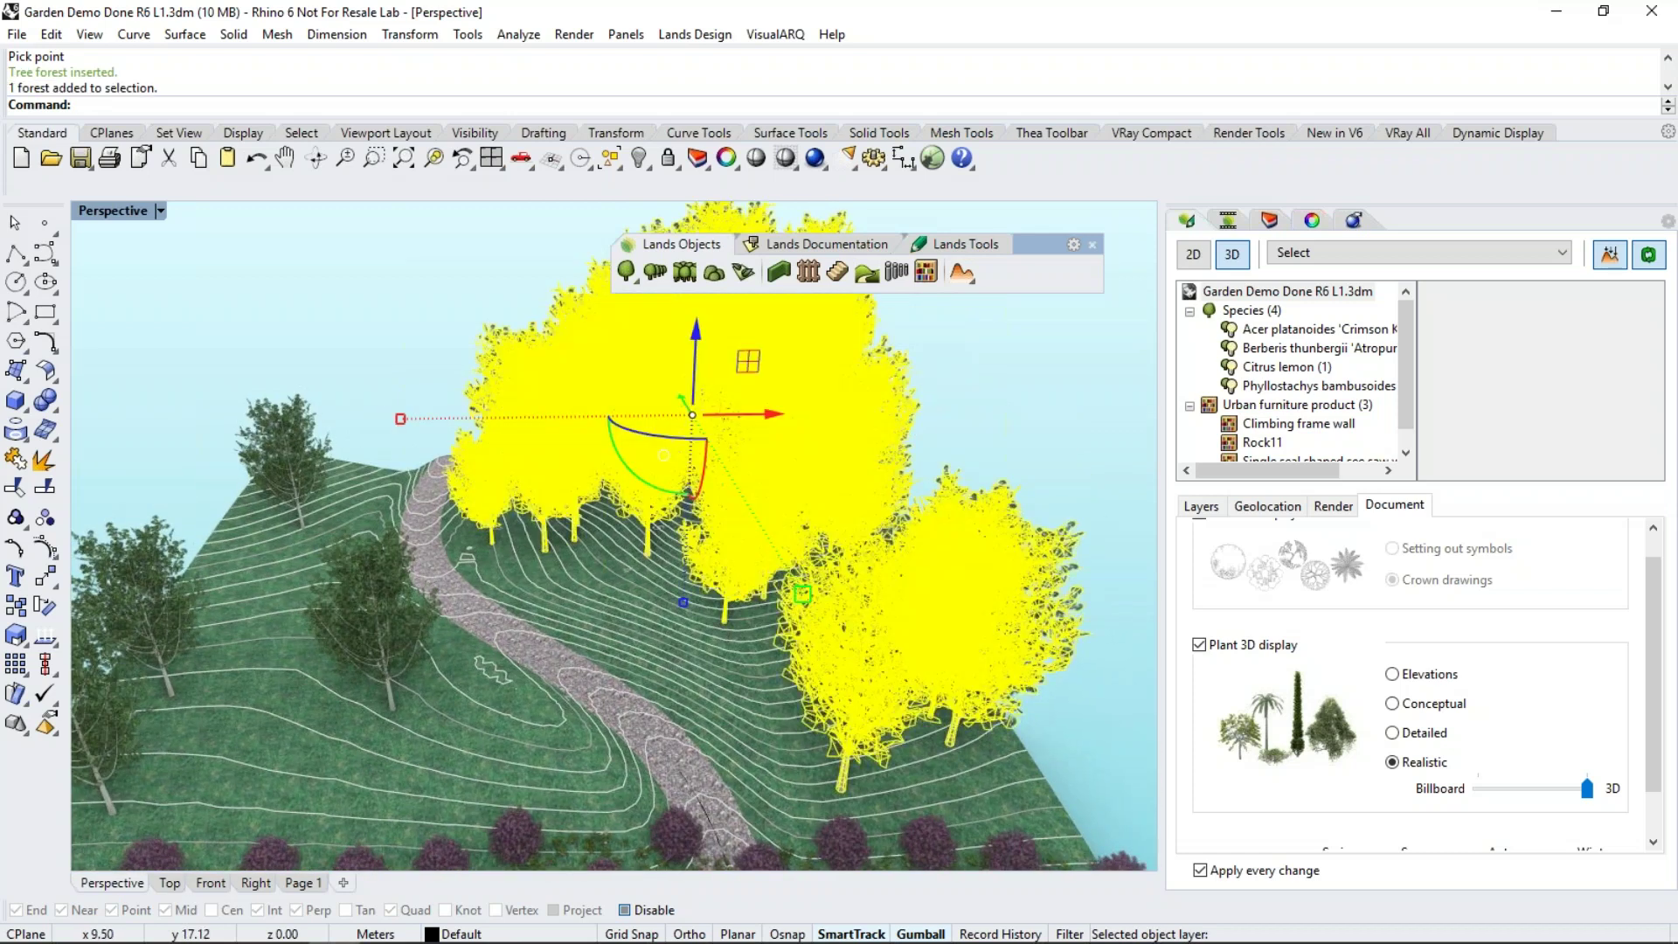
pyautogui.doubleClick(1423, 545)
pyautogui.write('35')
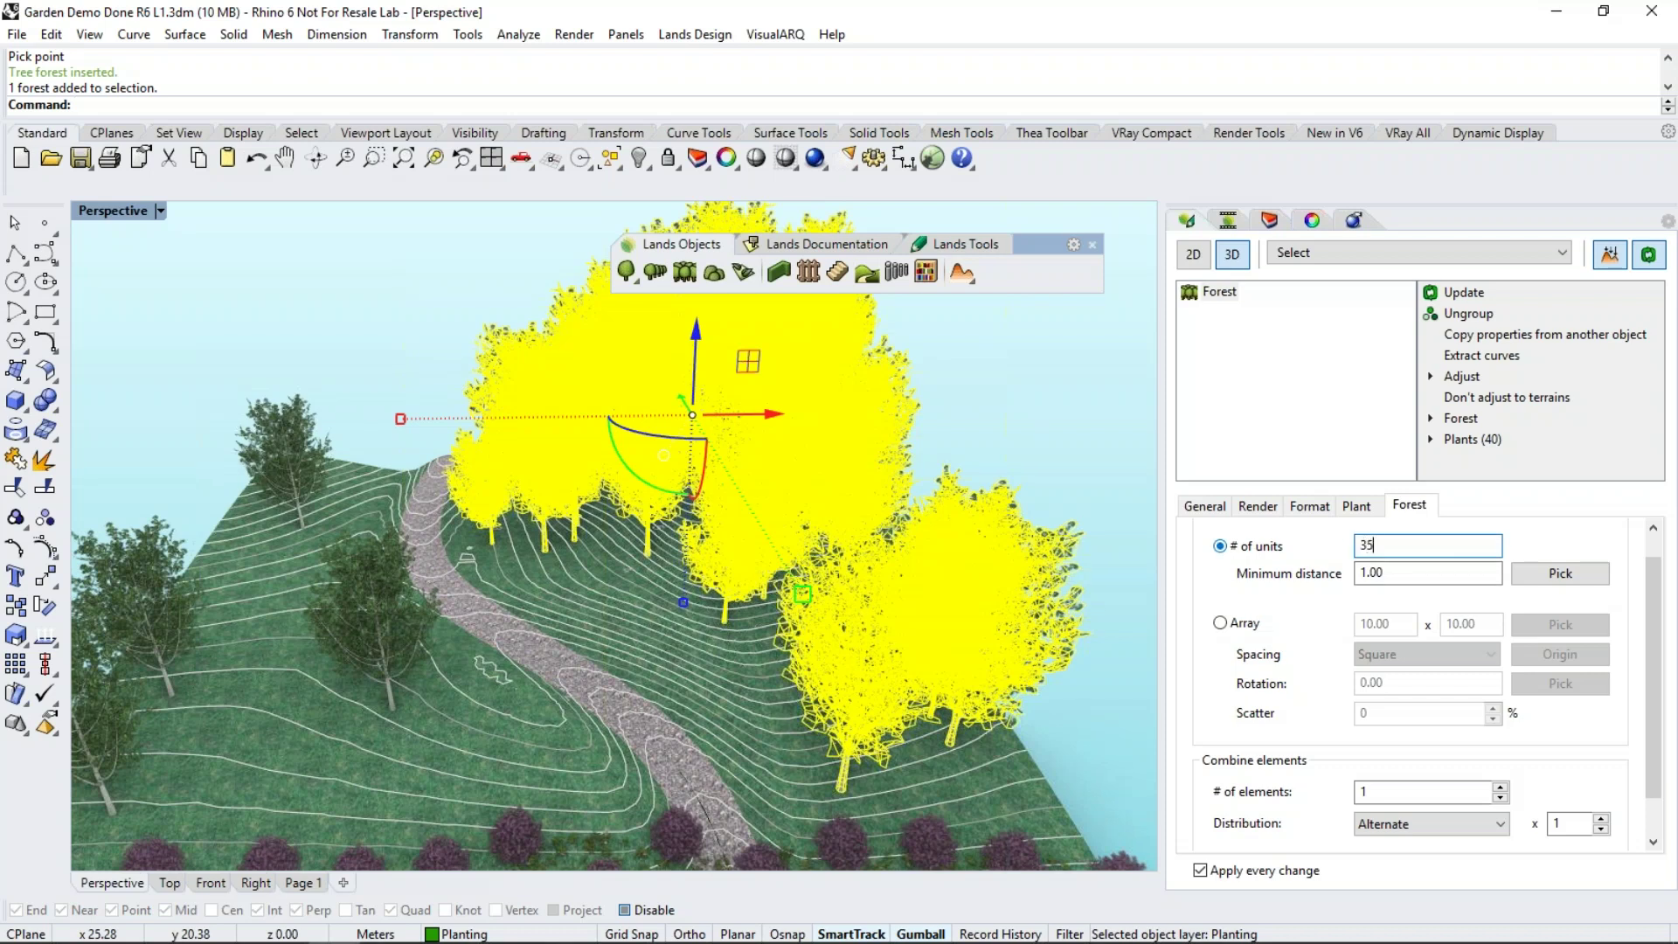
pyautogui.click(942, 595)
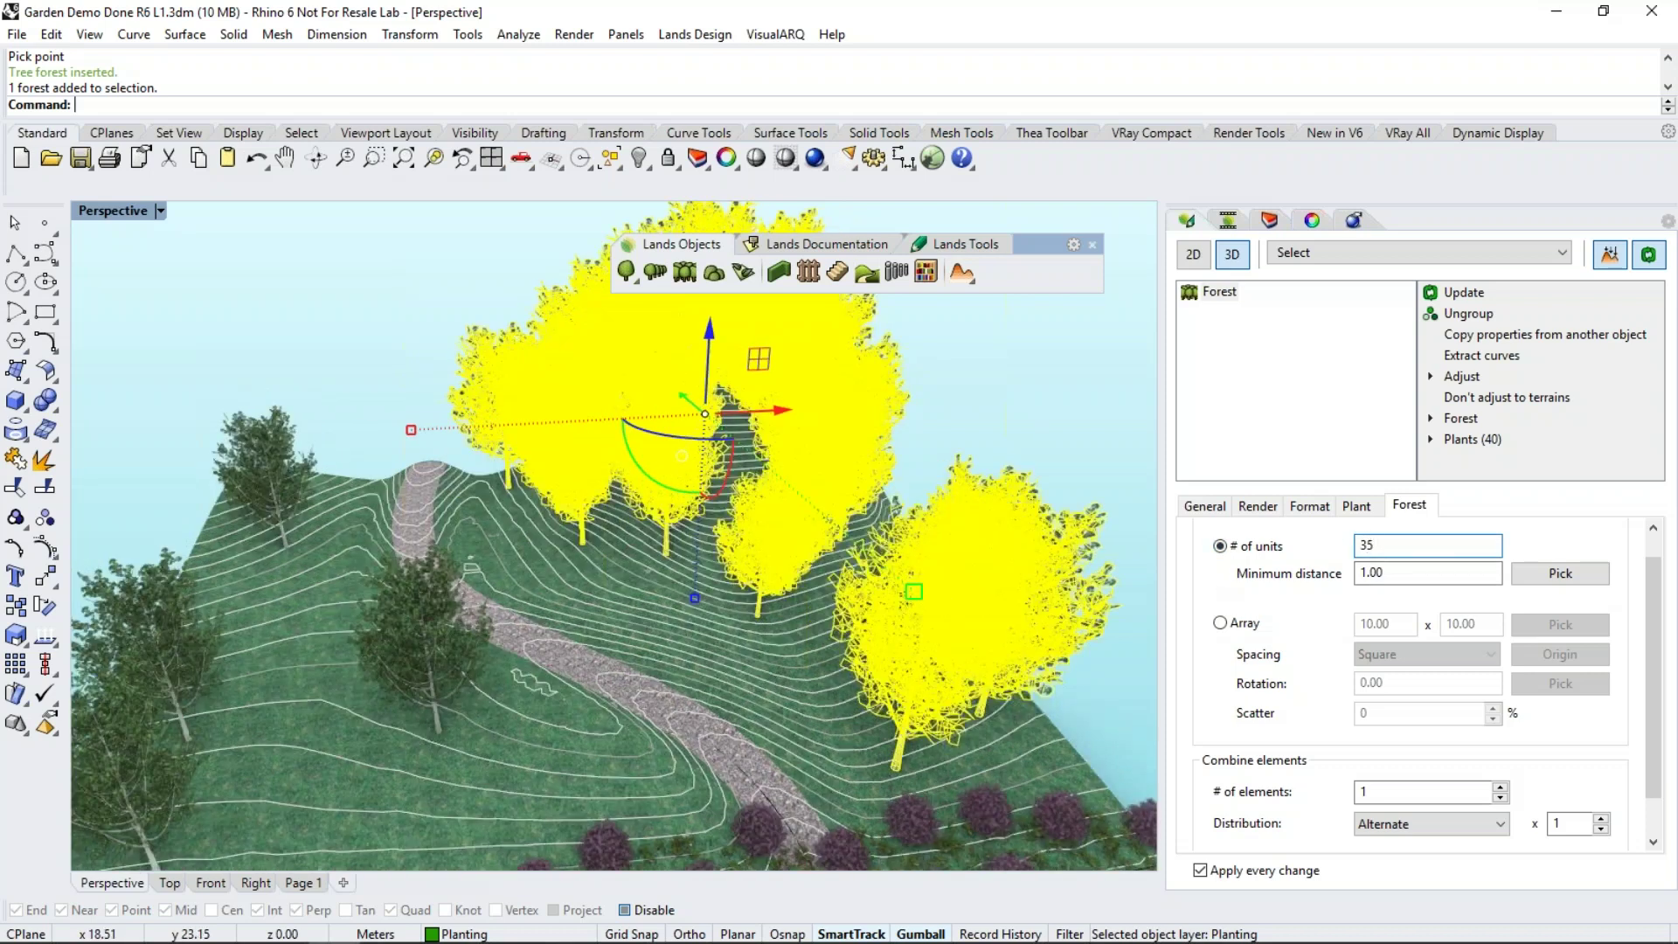
# Switch the forest to an array layout with 3 m spacing
pyautogui.click(1220, 624)
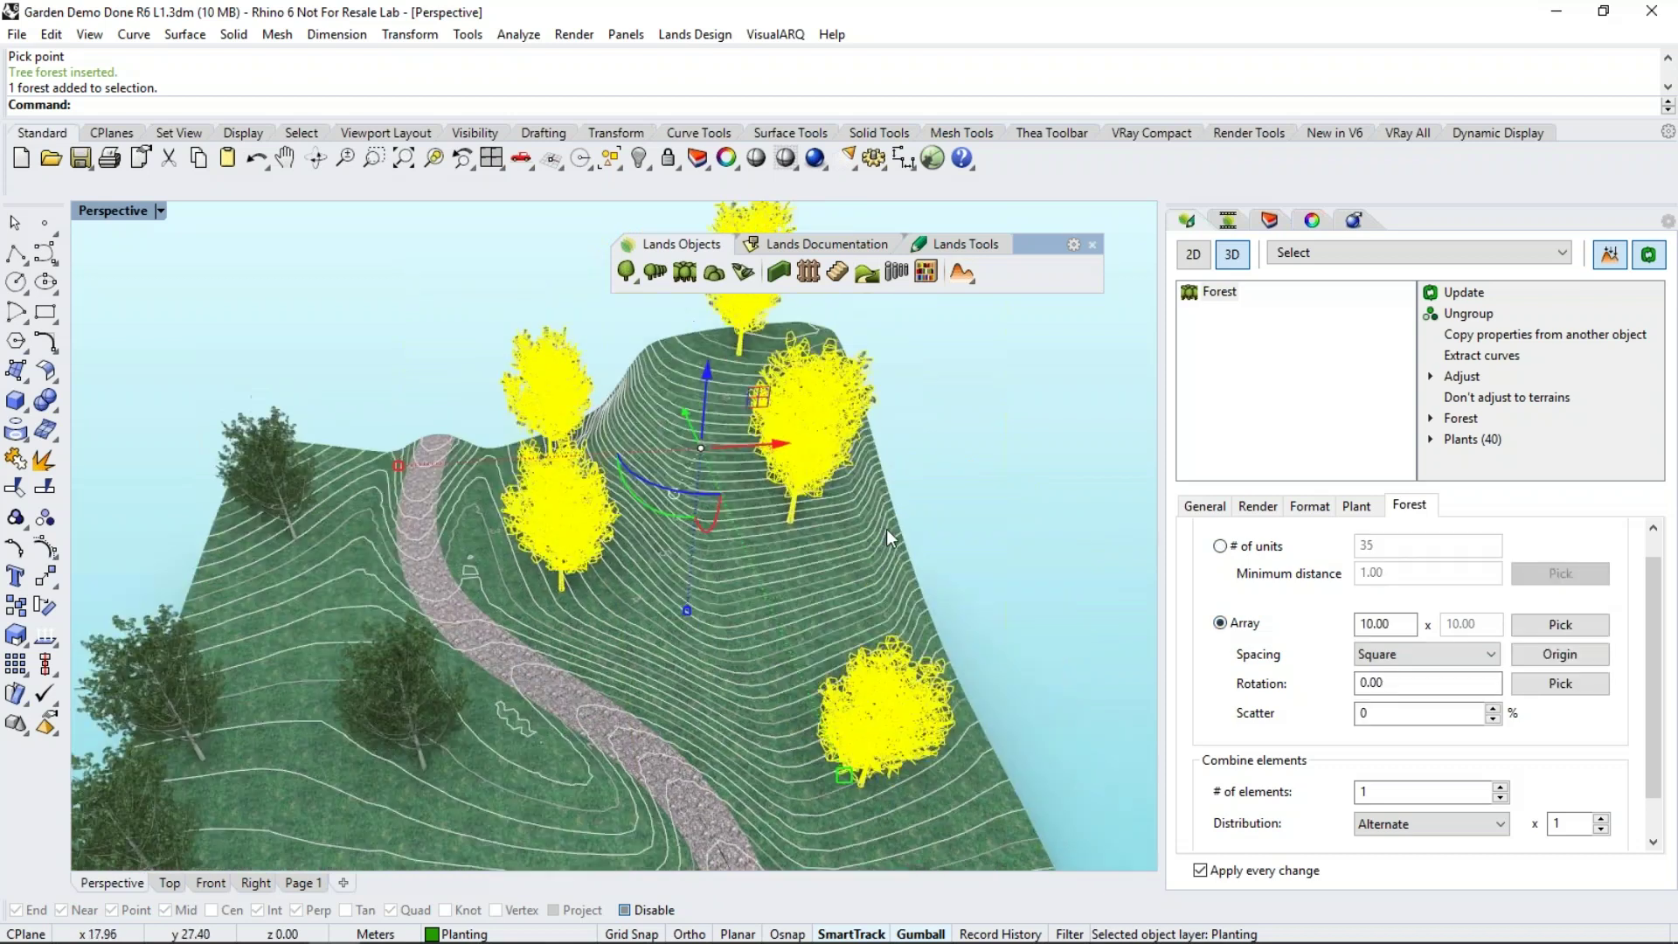
pyautogui.scroll(-2, 890, 537)
pyautogui.doubleClick(1385, 624)
pyautogui.write('3')
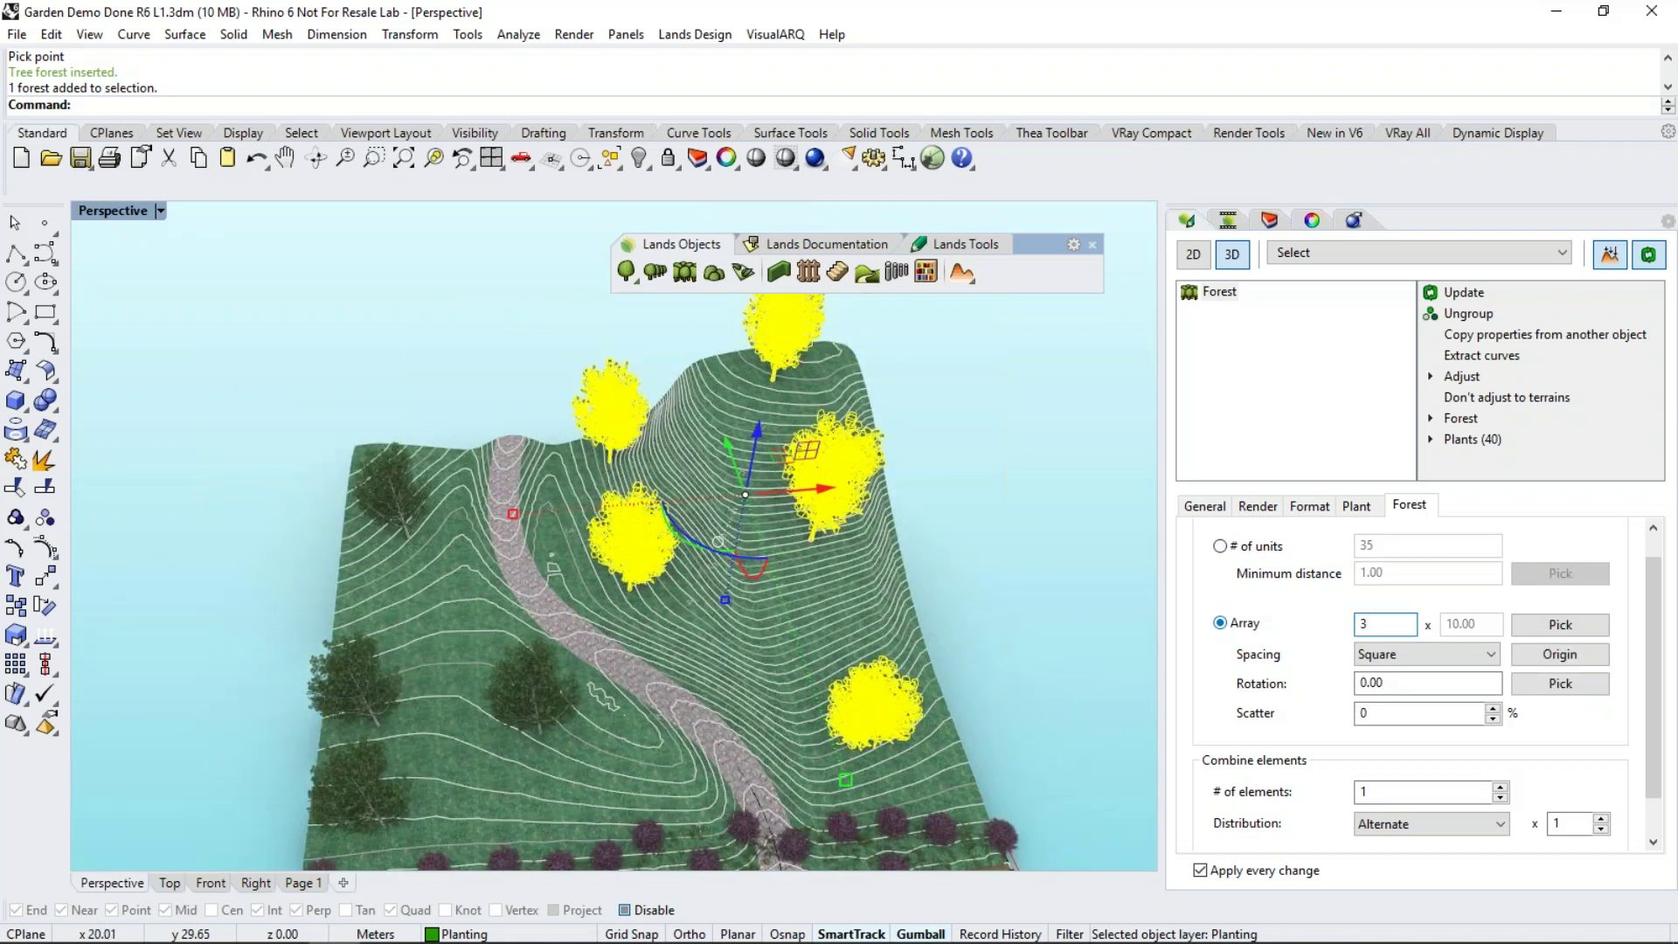
pyautogui.press('Return')
pyautogui.click(1053, 559)
pyautogui.moveTo(1054, 560); pyautogui.dragTo(917, 607, button='right')
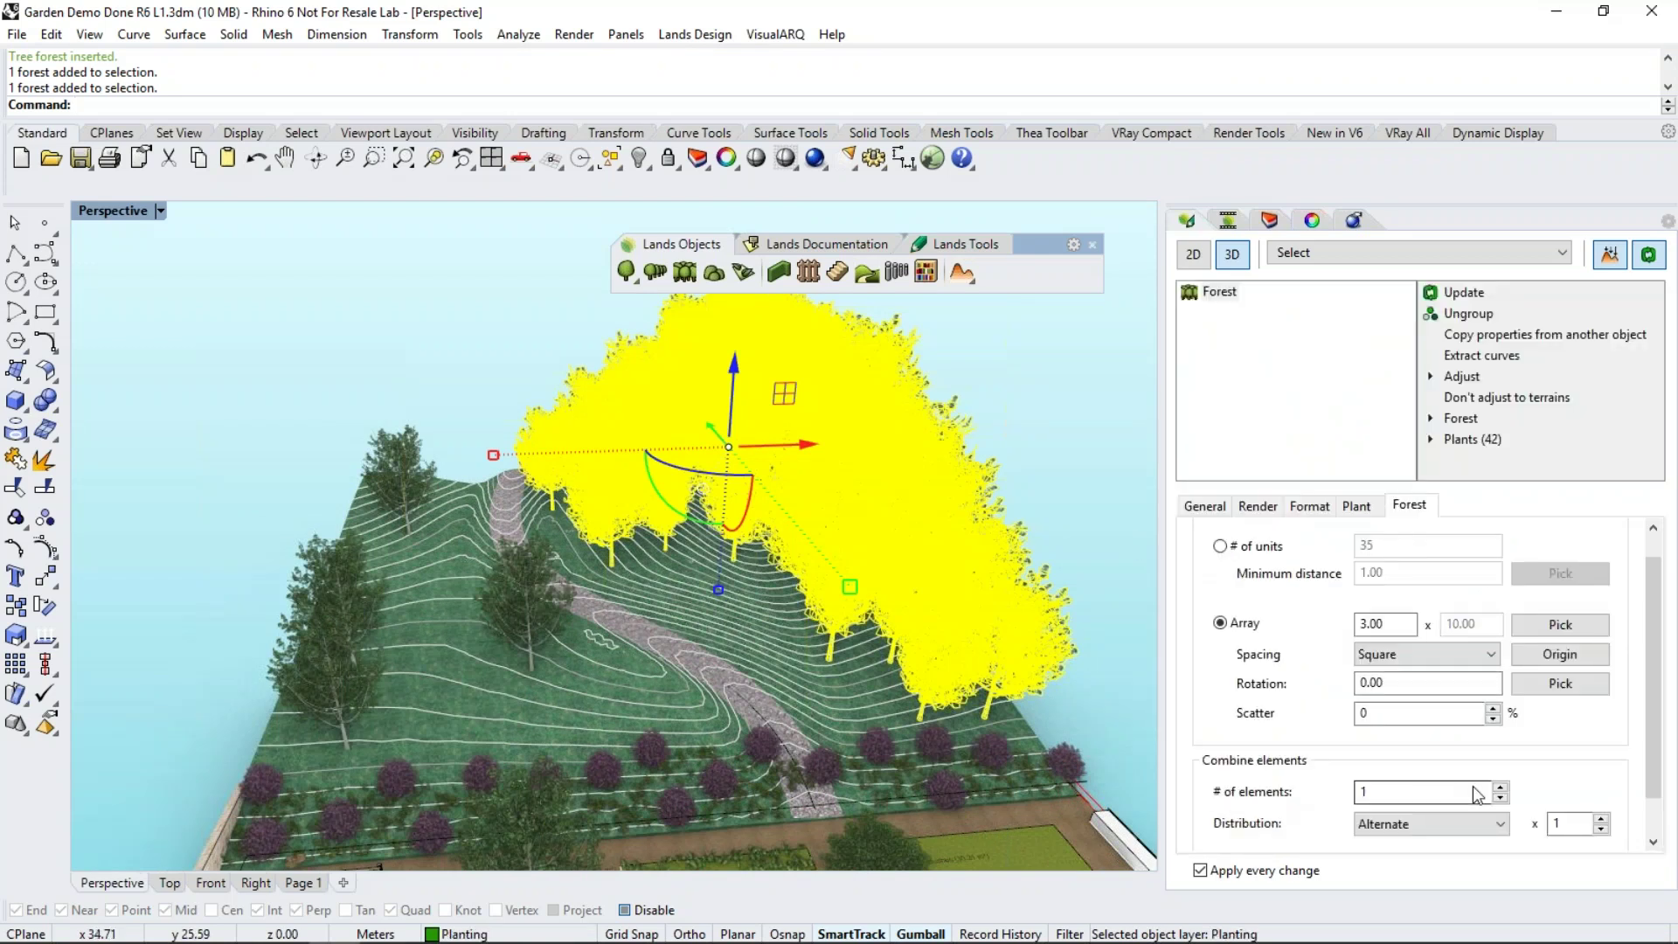
# Mix two species by changing one Acer platanoides entry to Jacaranda mimosifolia
pyautogui.click(1501, 786)
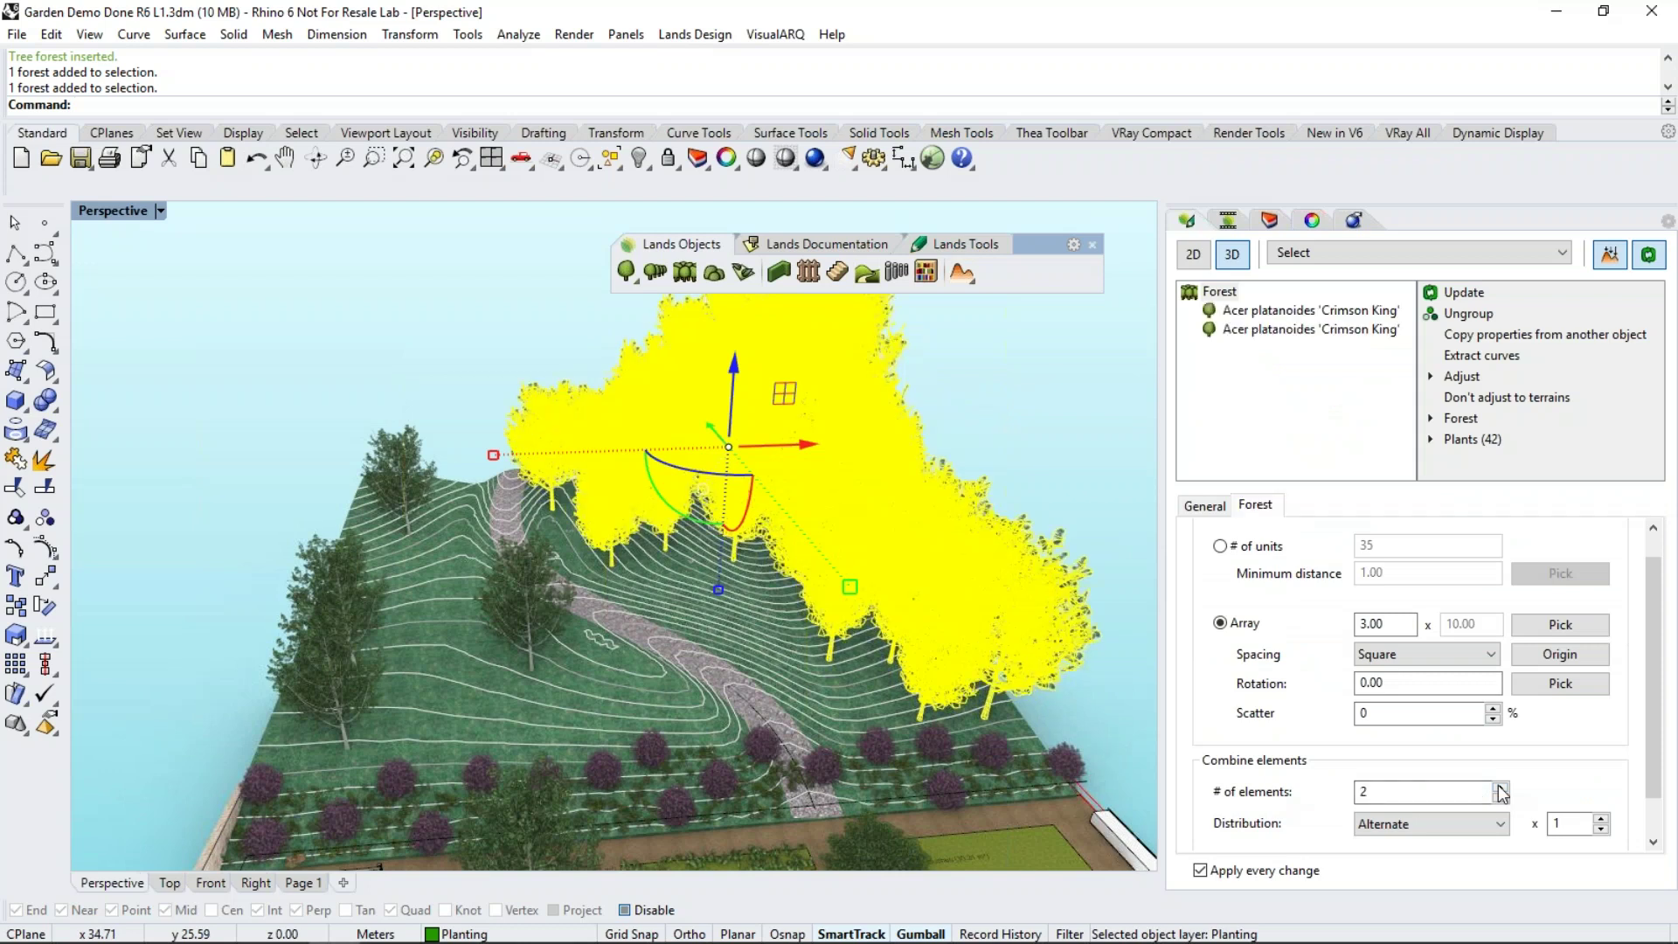
pyautogui.click(1262, 326)
pyautogui.click(1262, 312)
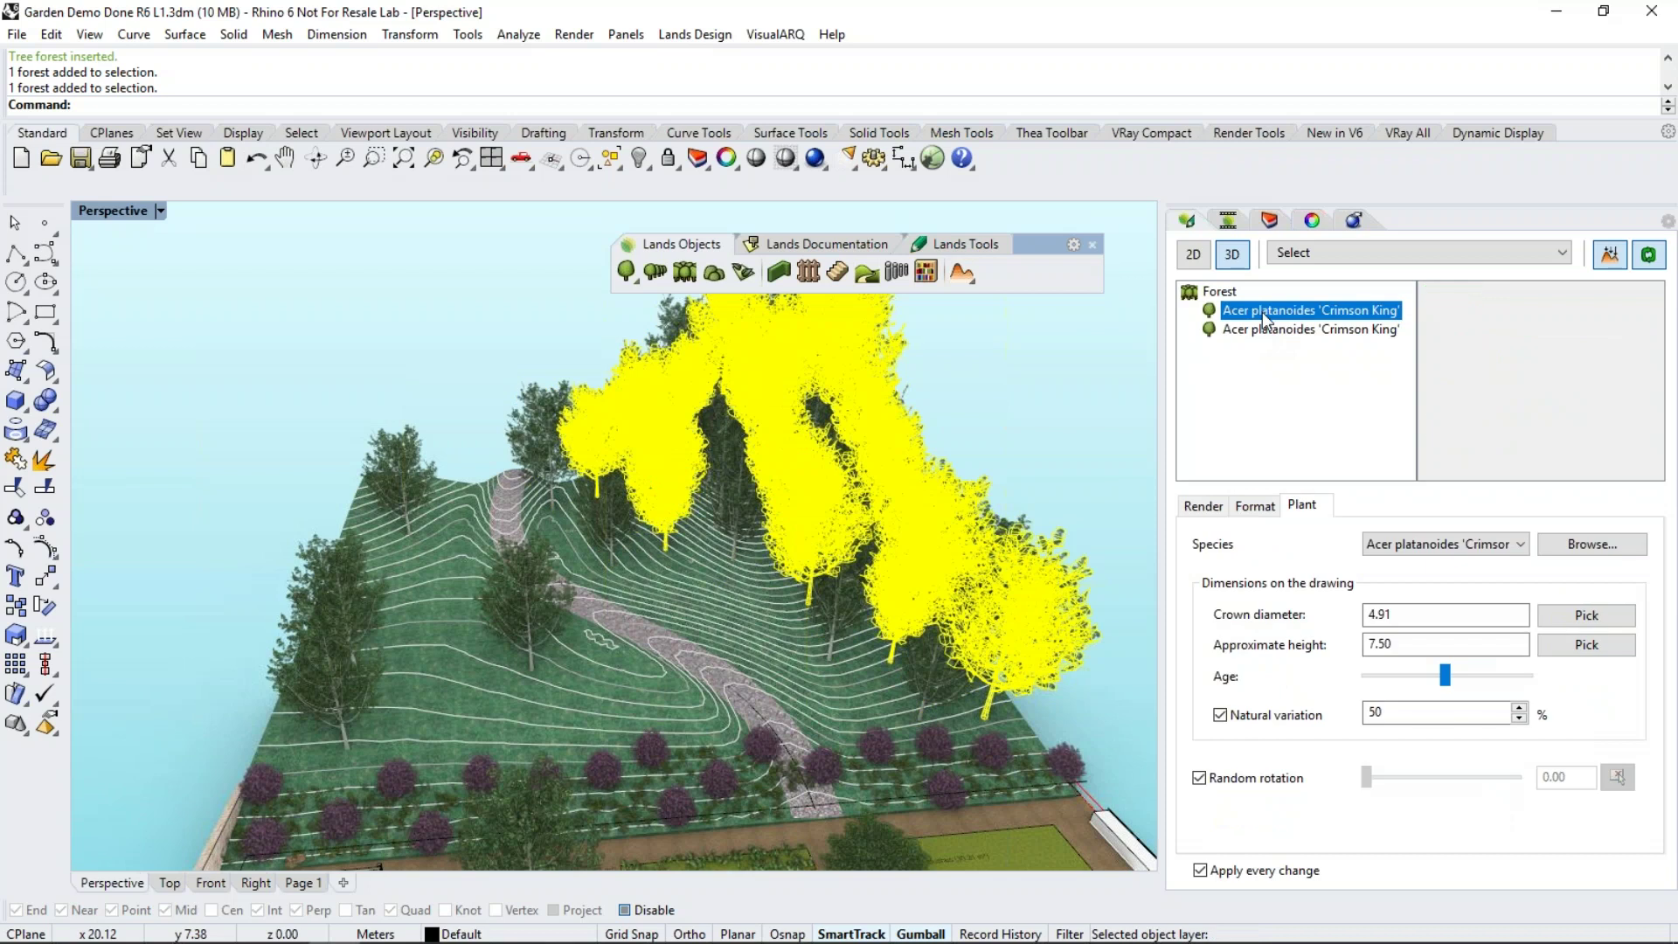
pyautogui.click(1521, 544)
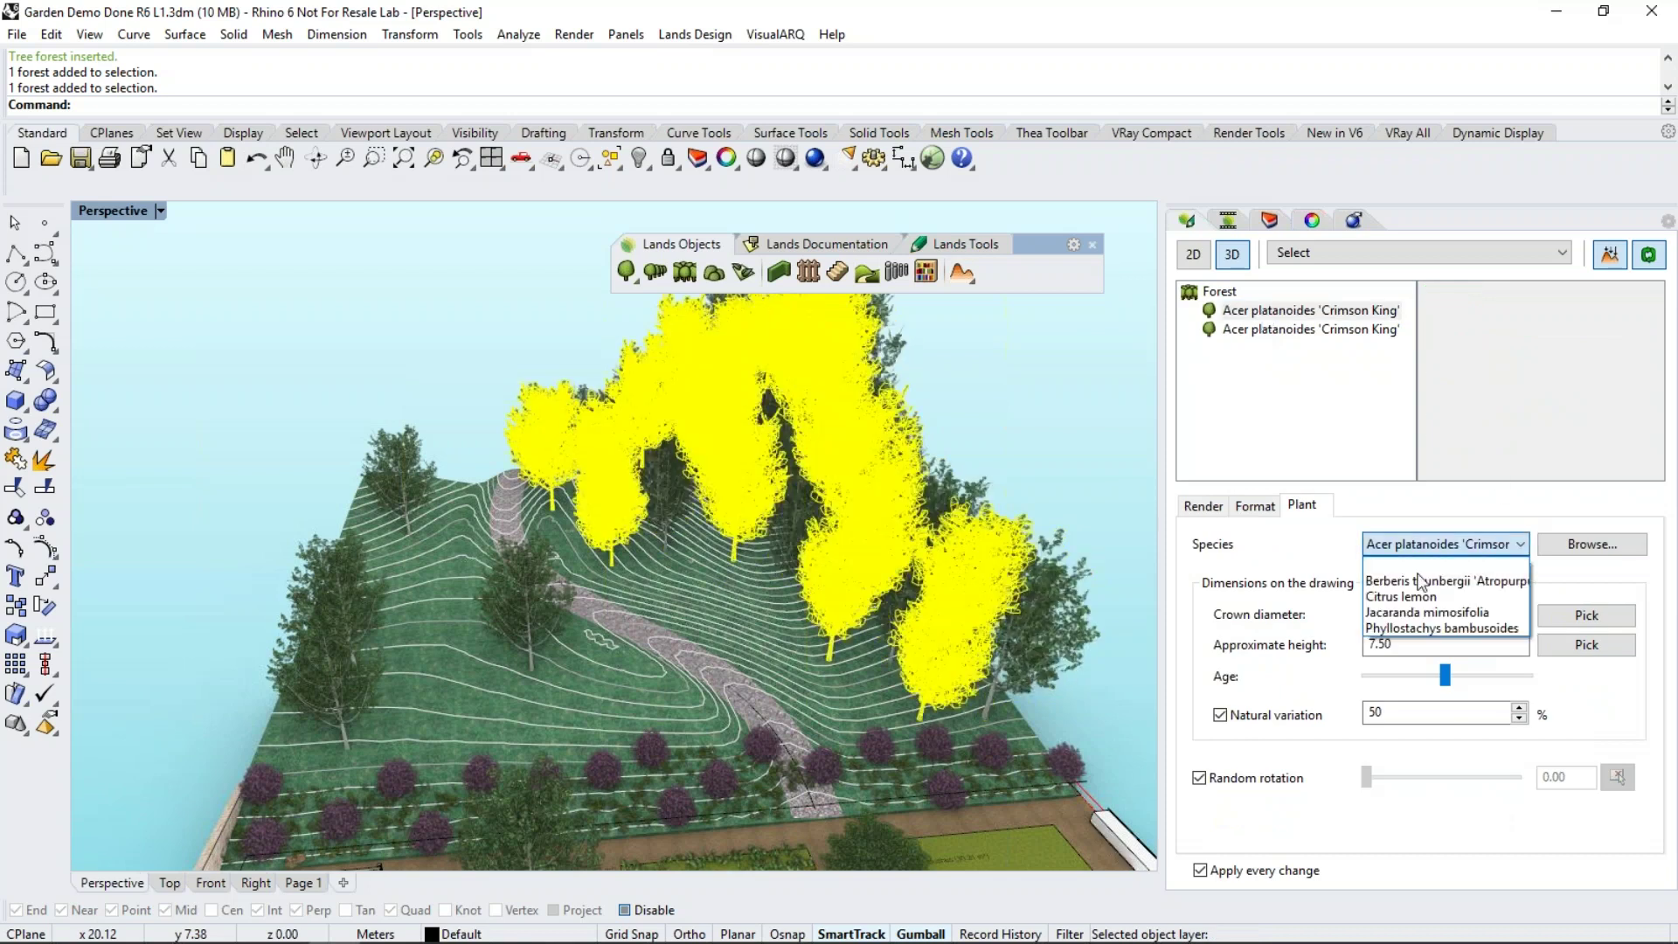
pyautogui.click(1425, 612)
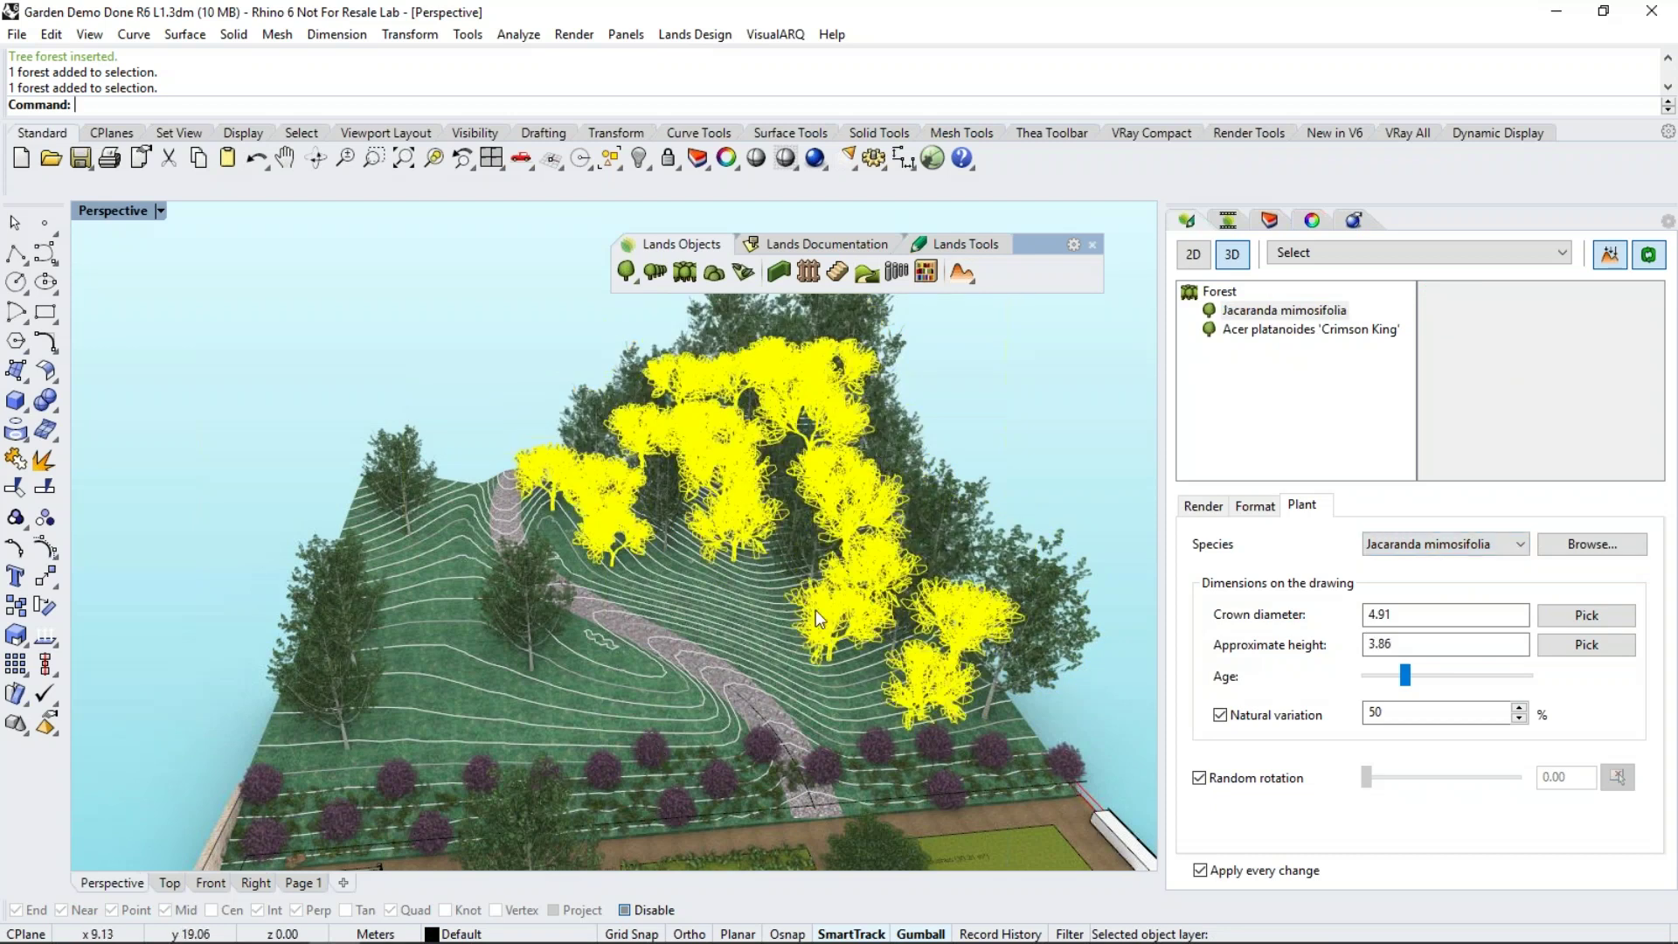
pyautogui.click(995, 405)
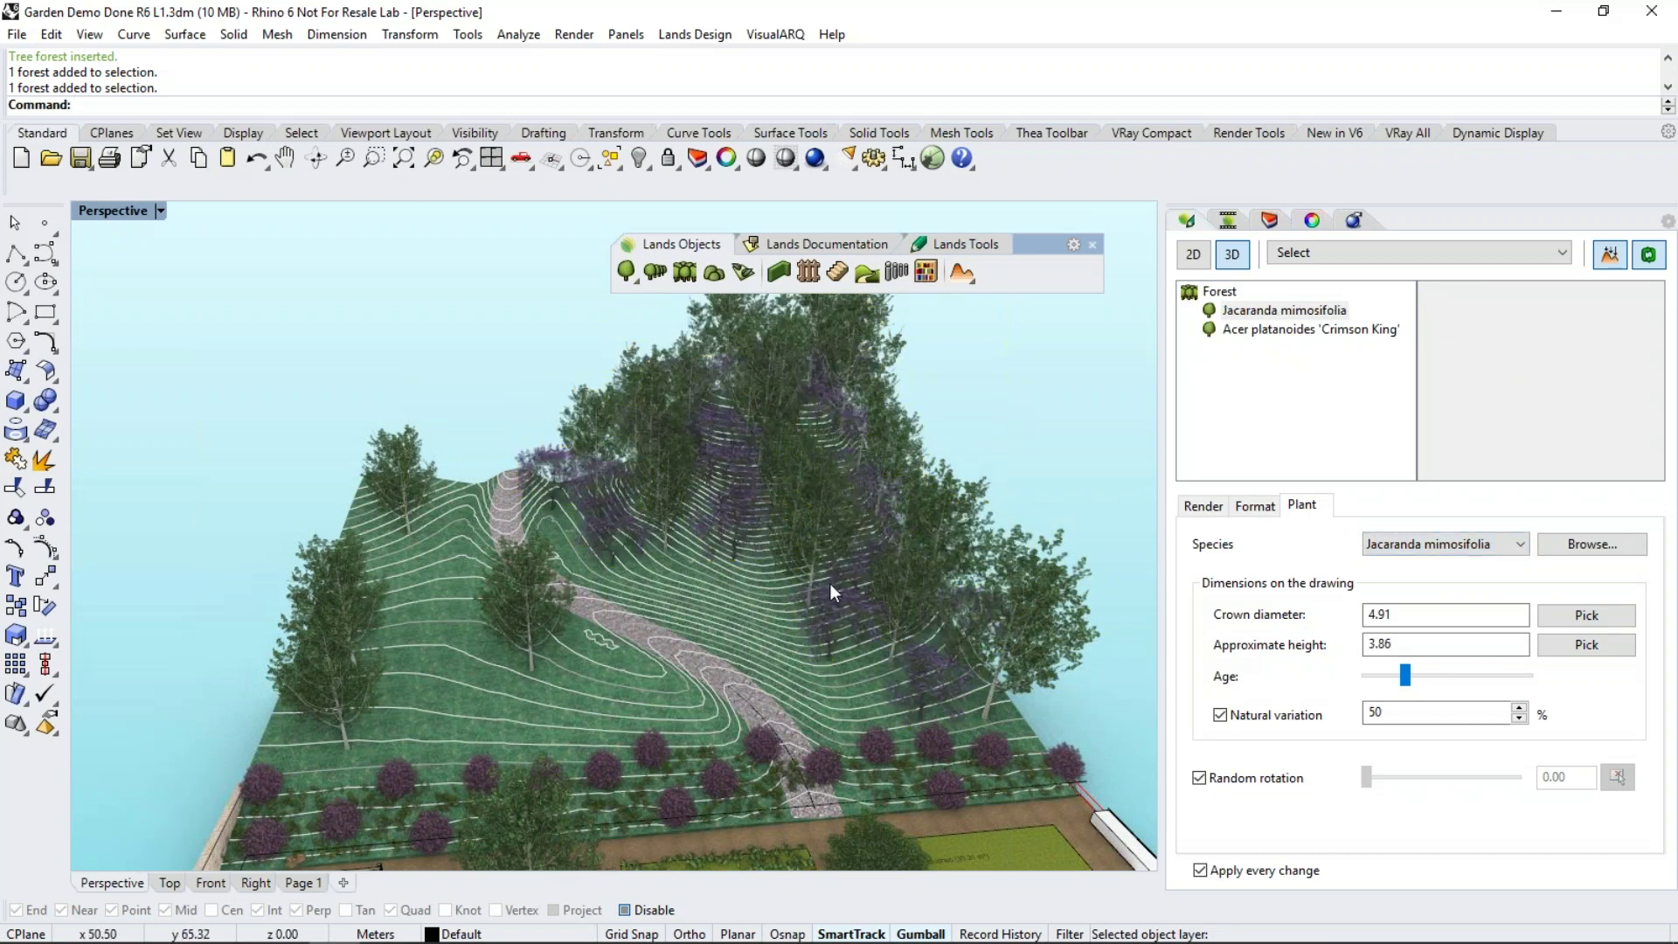
pyautogui.moveTo(837, 584); pyautogui.dragTo(789, 577, button='right')
pyautogui.click(755, 481)
pyautogui.moveTo(836, 491); pyautogui.dragTo(557, 586, button='right')
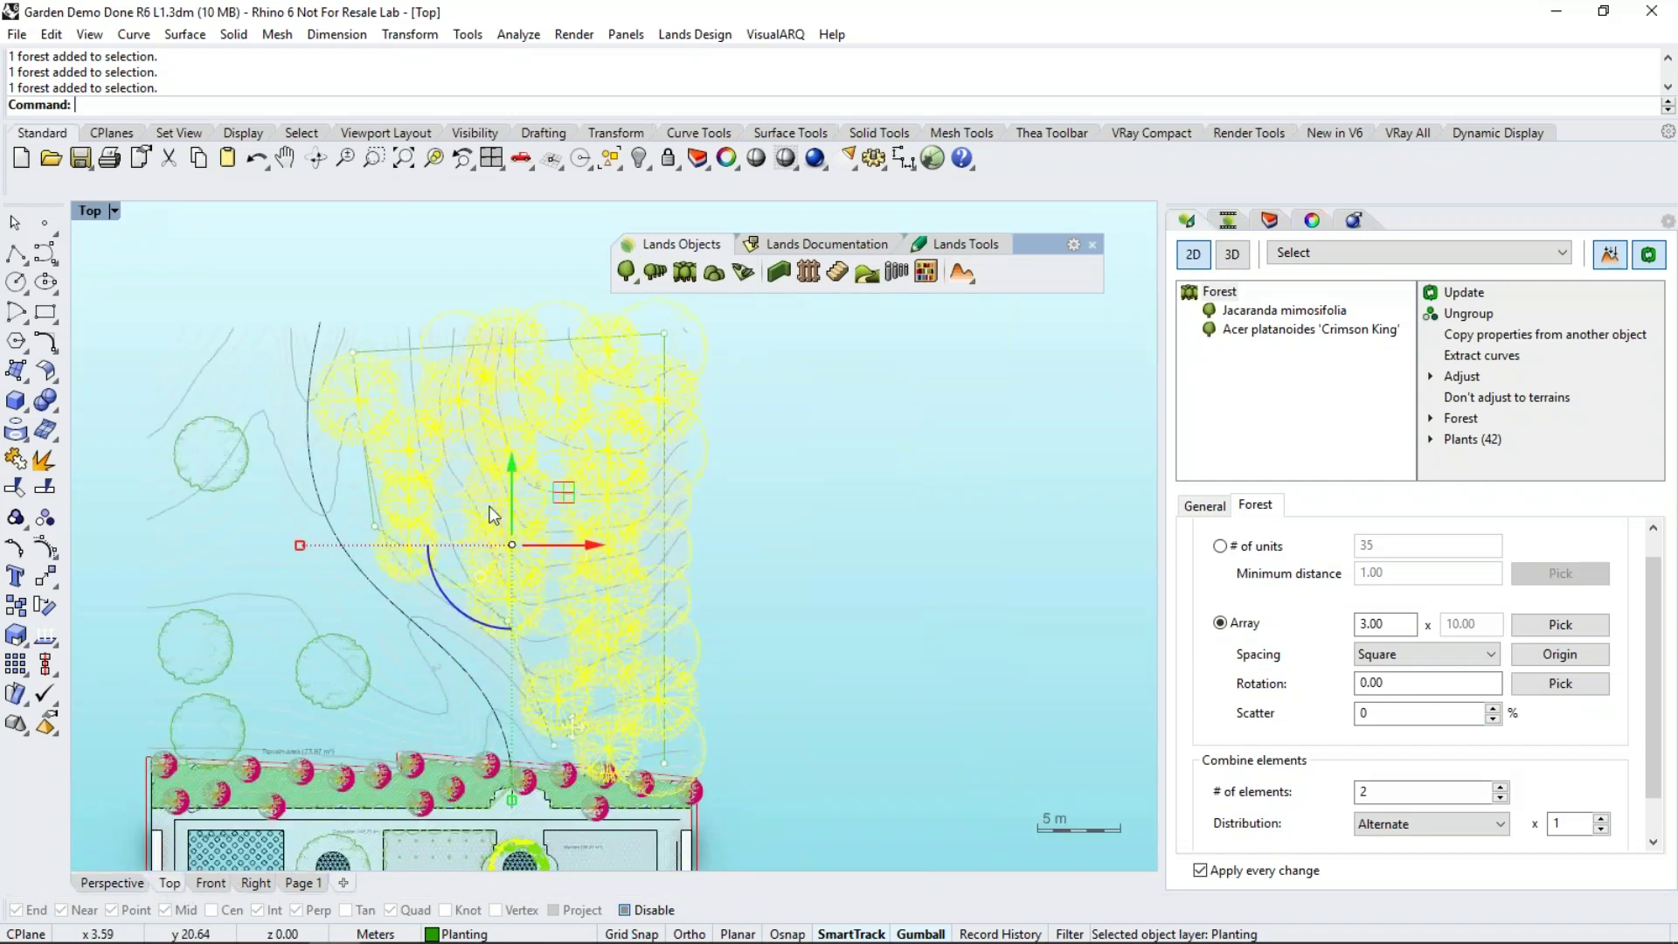
# Drag one forest boundary corner lower on the plan and bring the whole garden into view
pyautogui.scroll(2, 325, 295)
pyautogui.press('Escape')
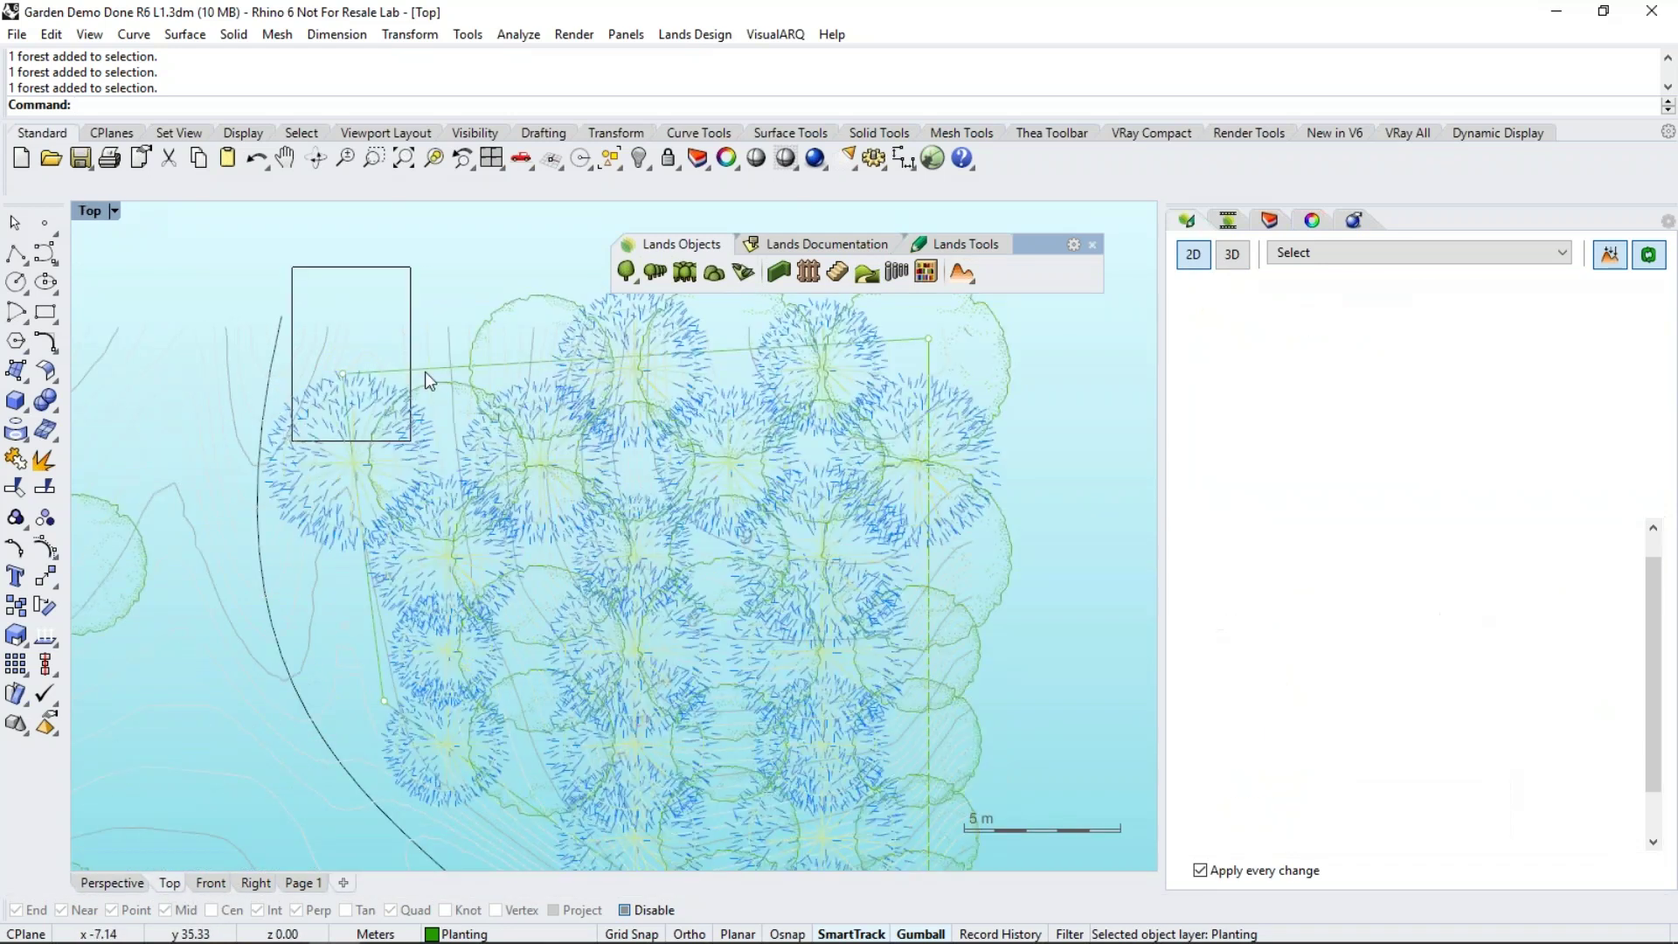
pyautogui.click(557, 475)
pyautogui.moveTo(392, 328)
pyautogui.mouseDown()
pyautogui.moveTo(392, 380)
pyautogui.moveTo(378, 371)
pyautogui.moveTo(396, 345)
pyautogui.moveTo(382, 353)
pyautogui.mouseUp()
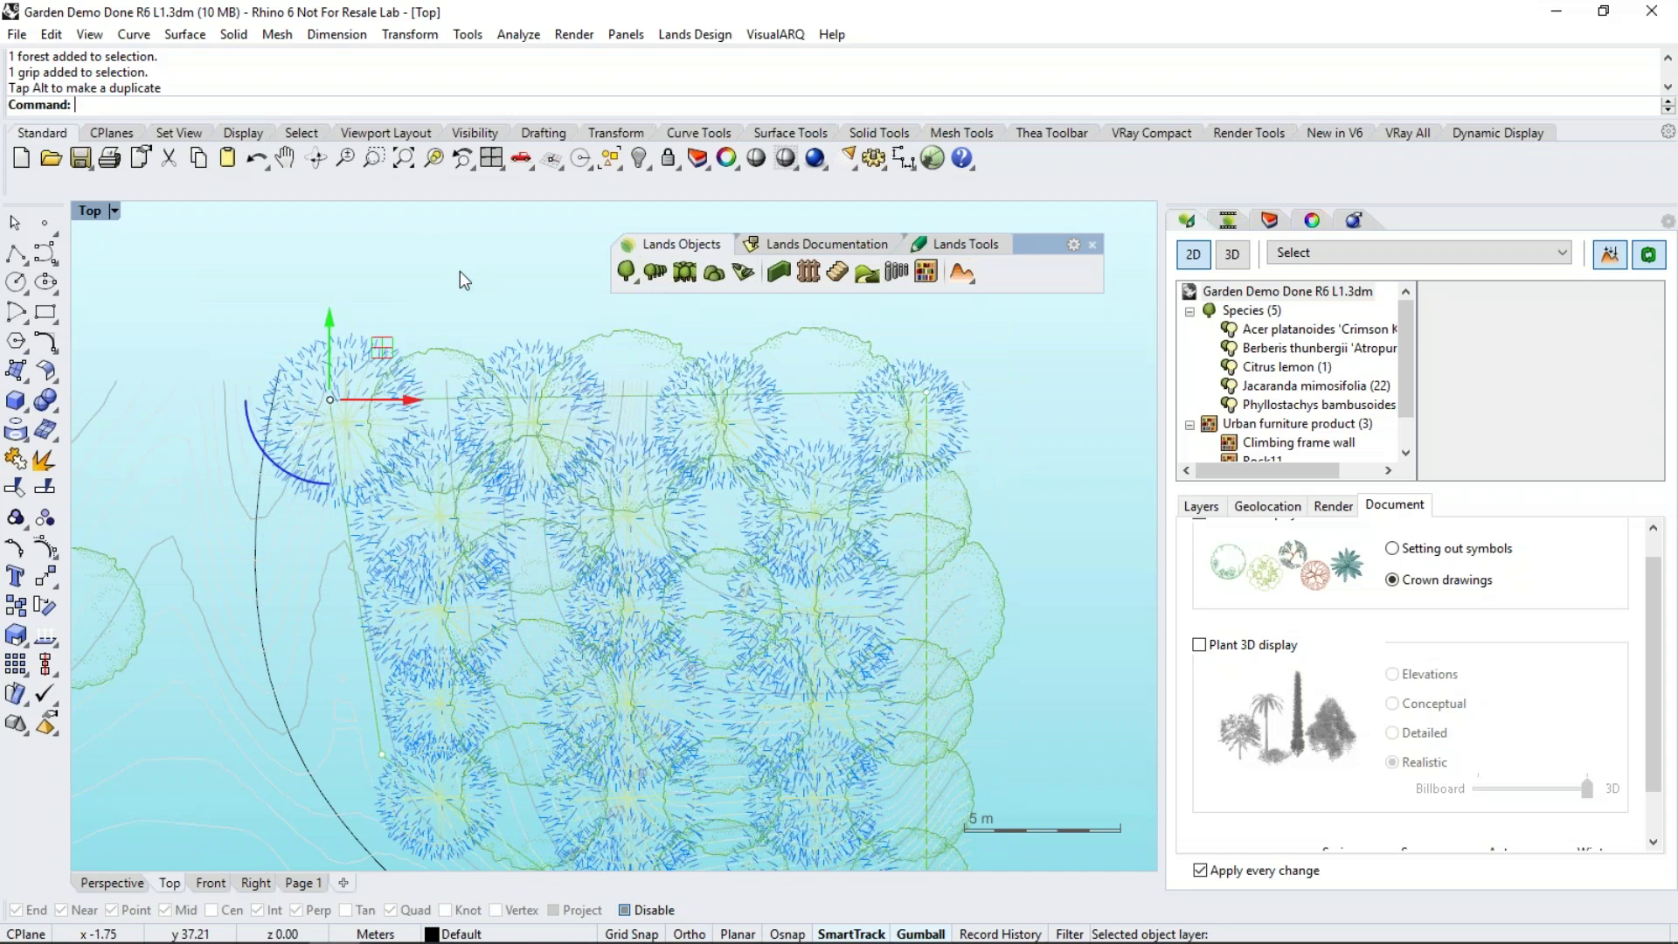
pyautogui.scroll(-5, 460, 271)
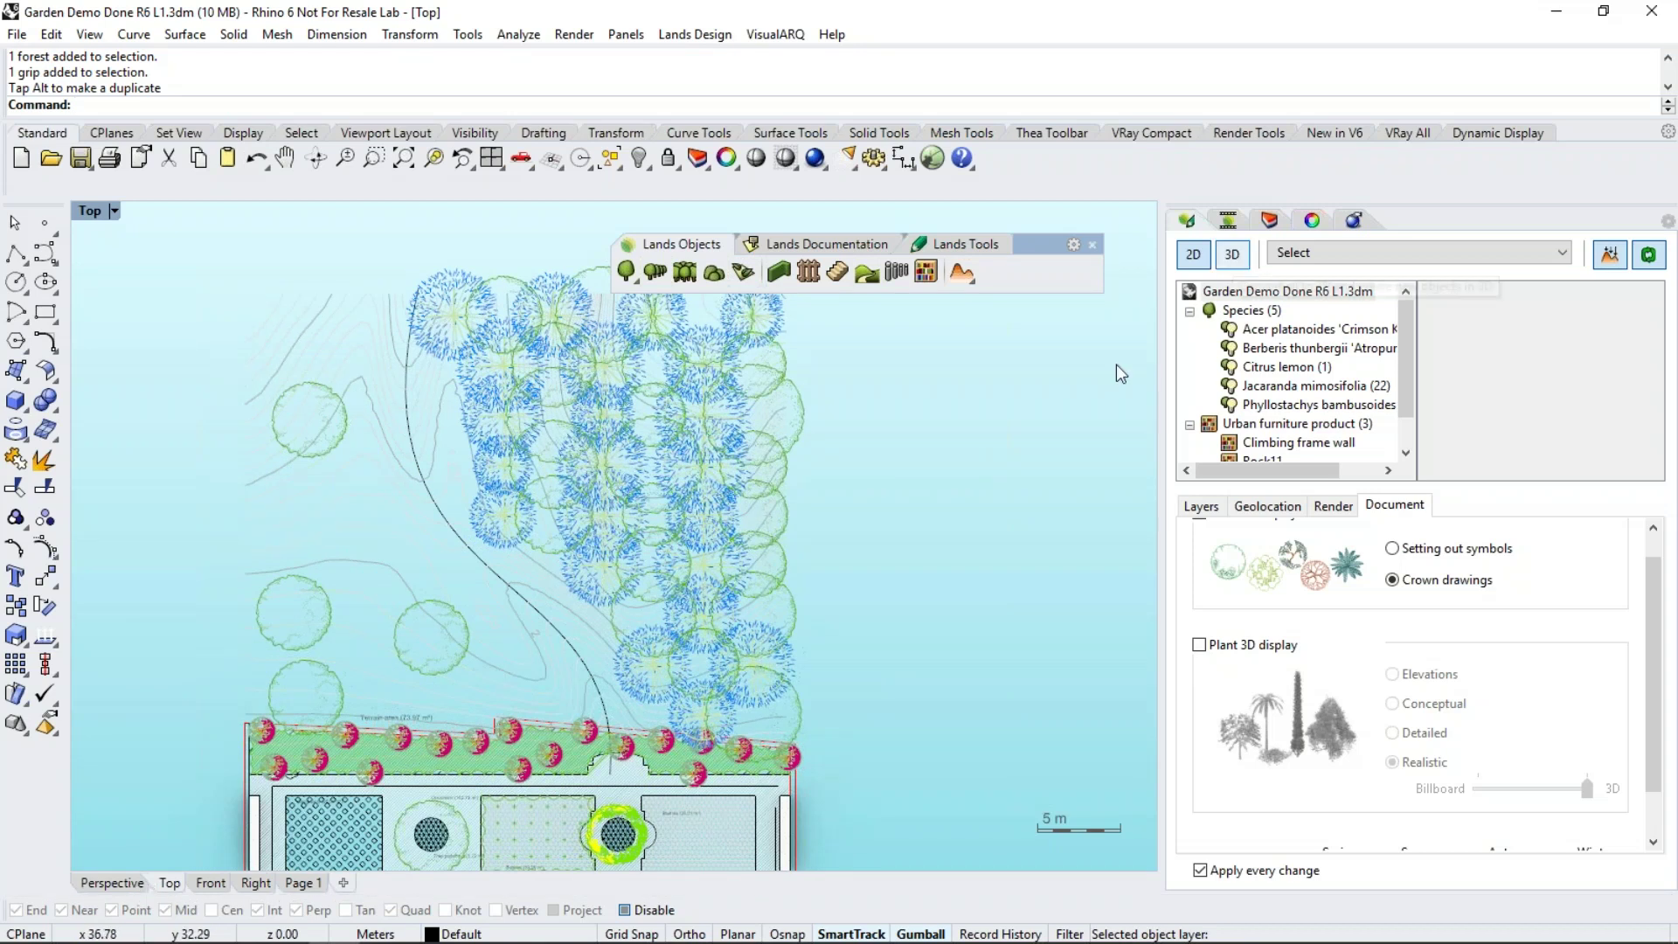
pyautogui.moveTo(386, 481); pyautogui.dragTo(404, 453, button='right')
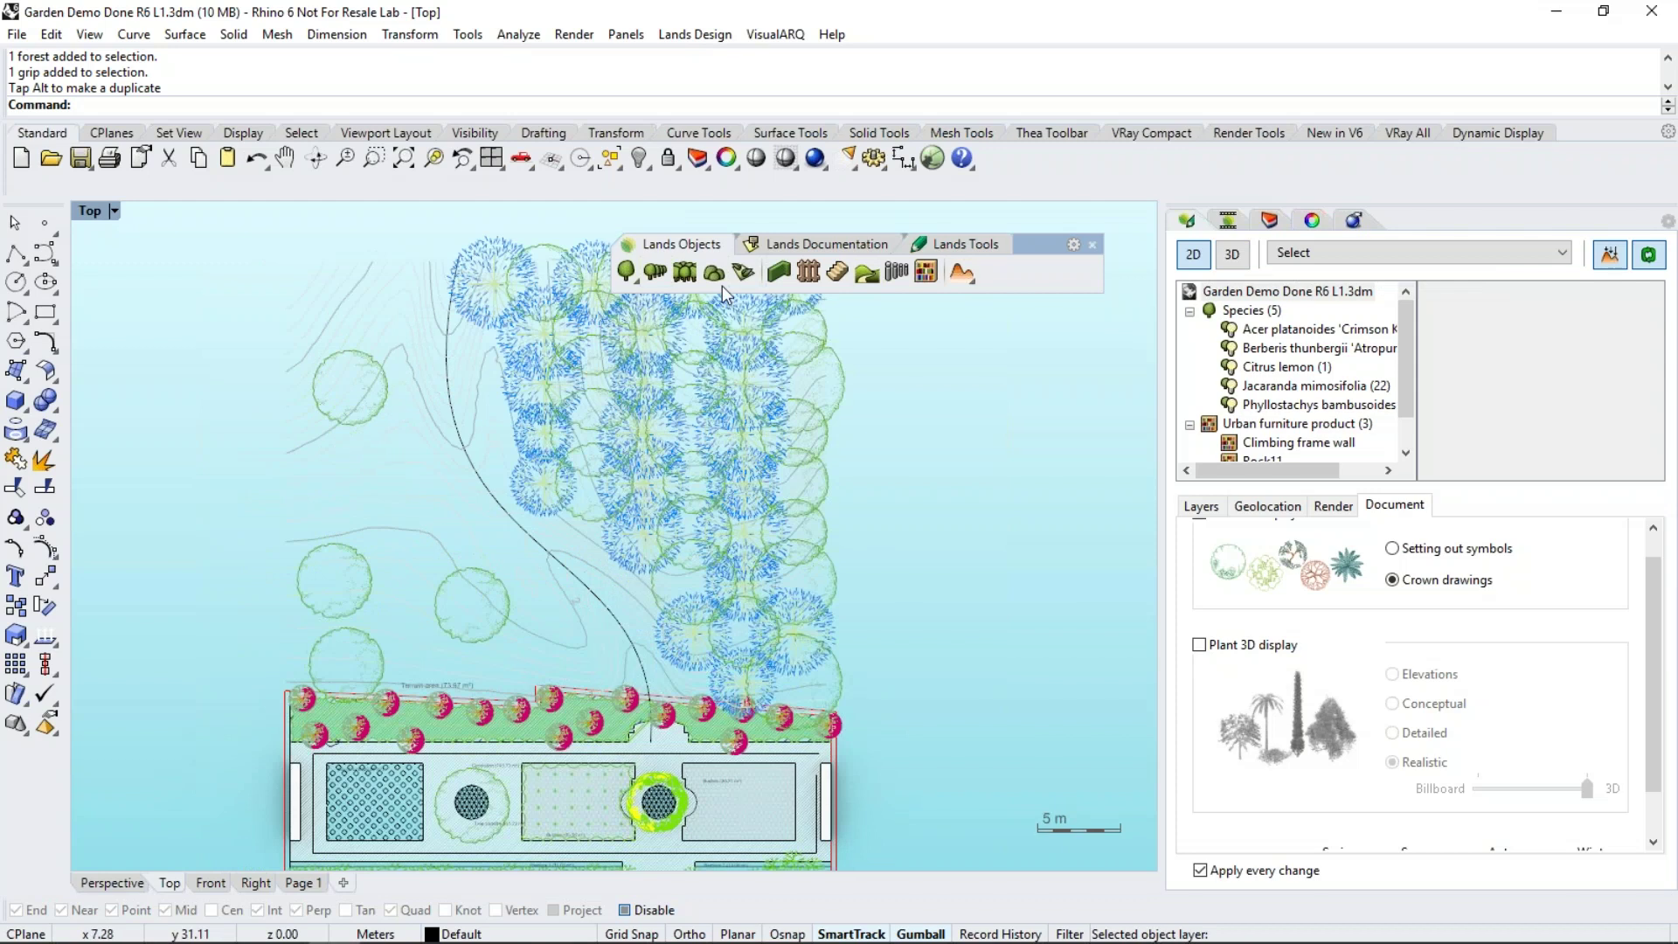
pyautogui.click(744, 273)
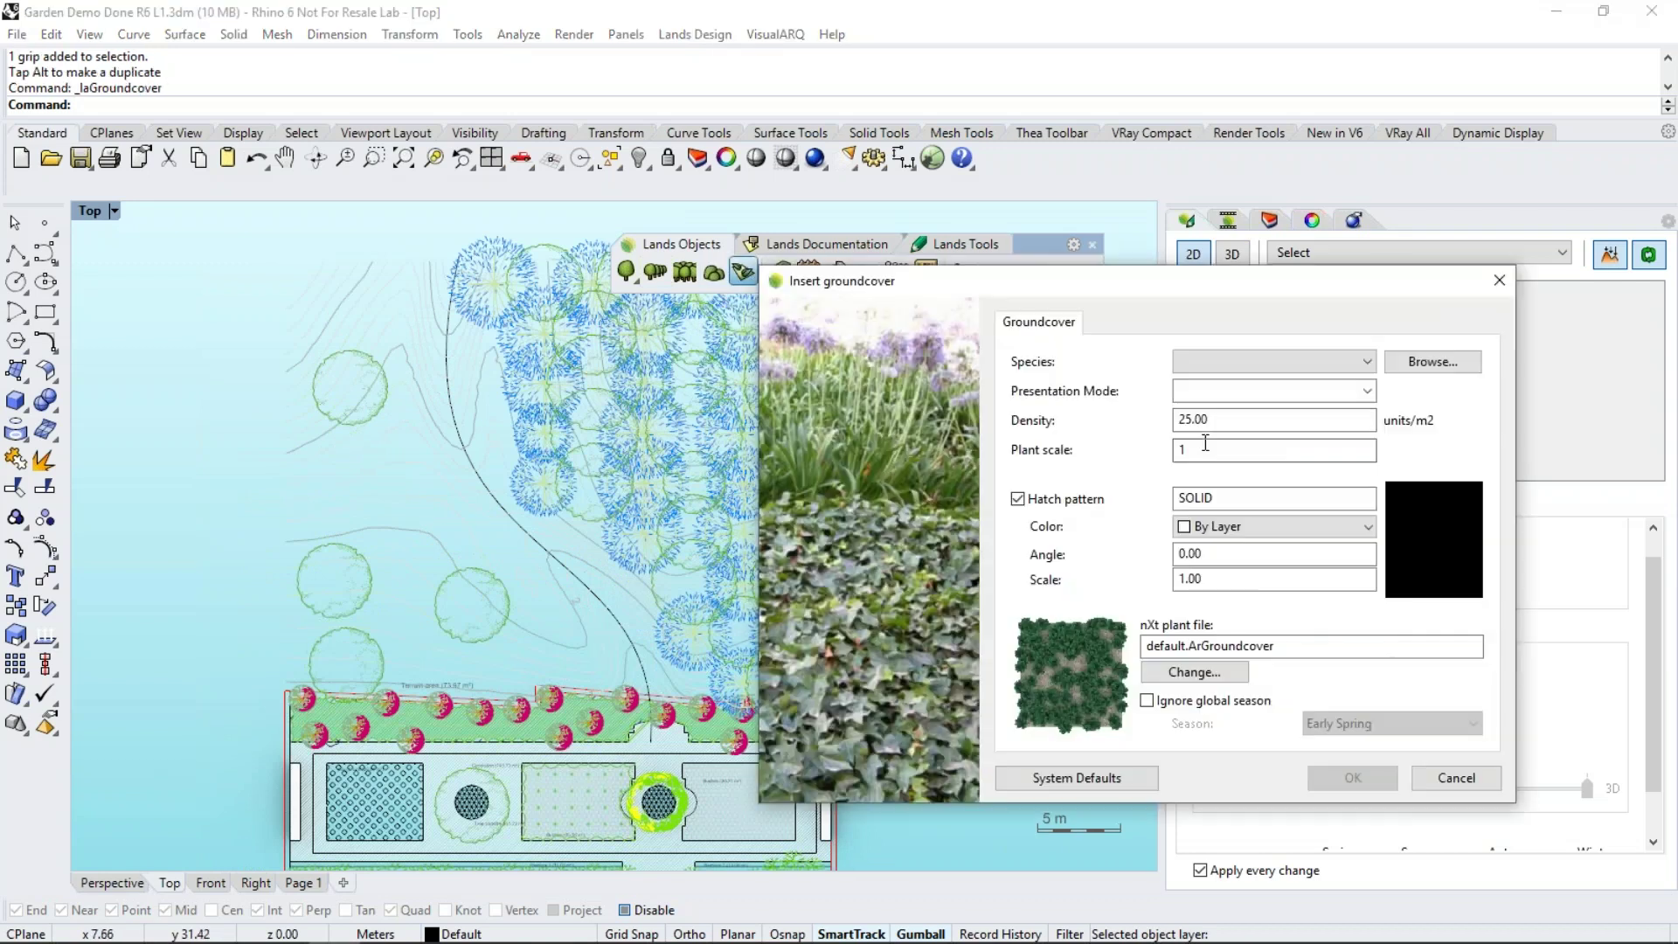
# Choose Carpobrotus edulis (Hottentot Fig) from the Plant Database and accept the groundcover settings
pyautogui.click(1424, 367)
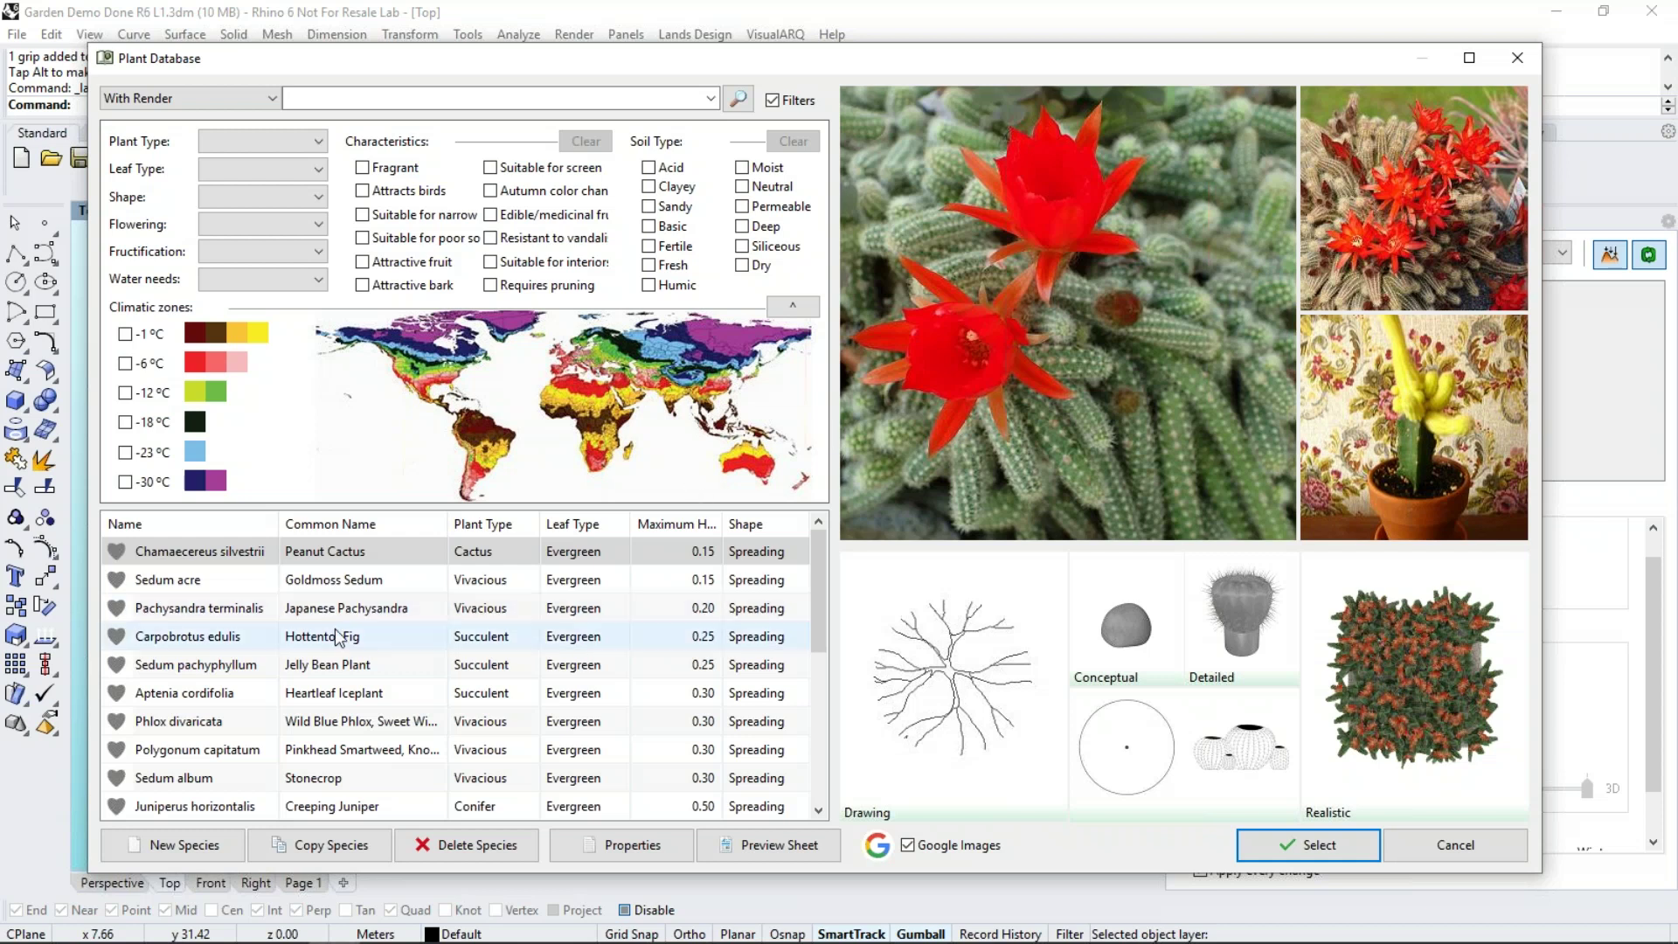
pyautogui.click(301, 610)
pyautogui.click(305, 636)
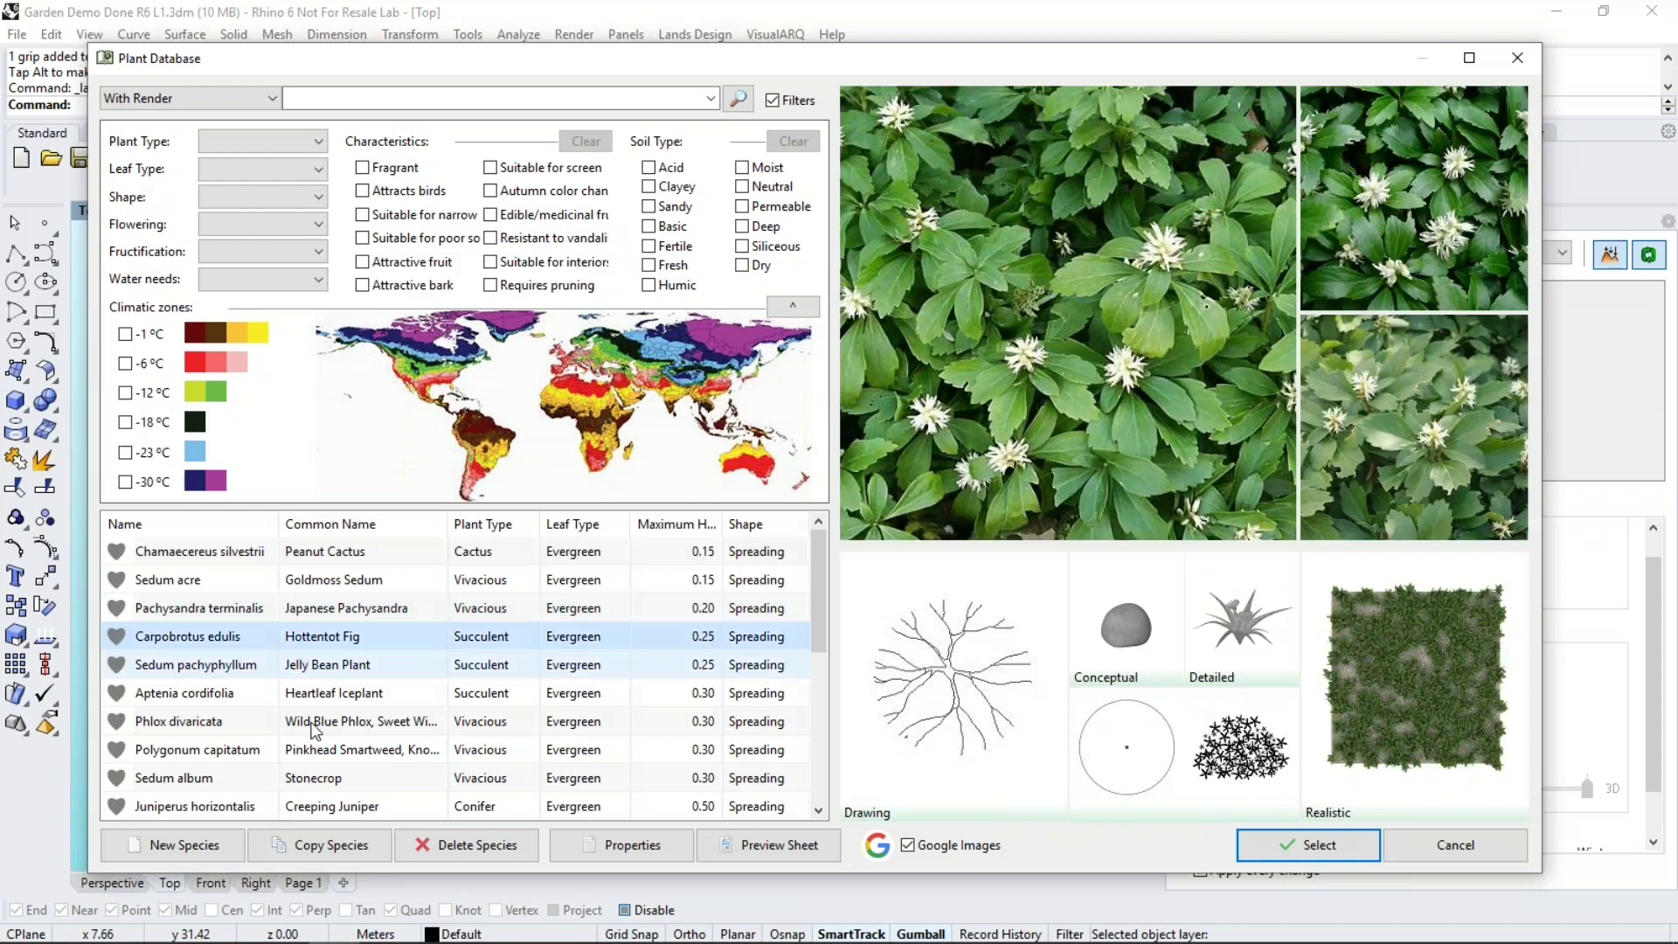
pyautogui.click(1290, 856)
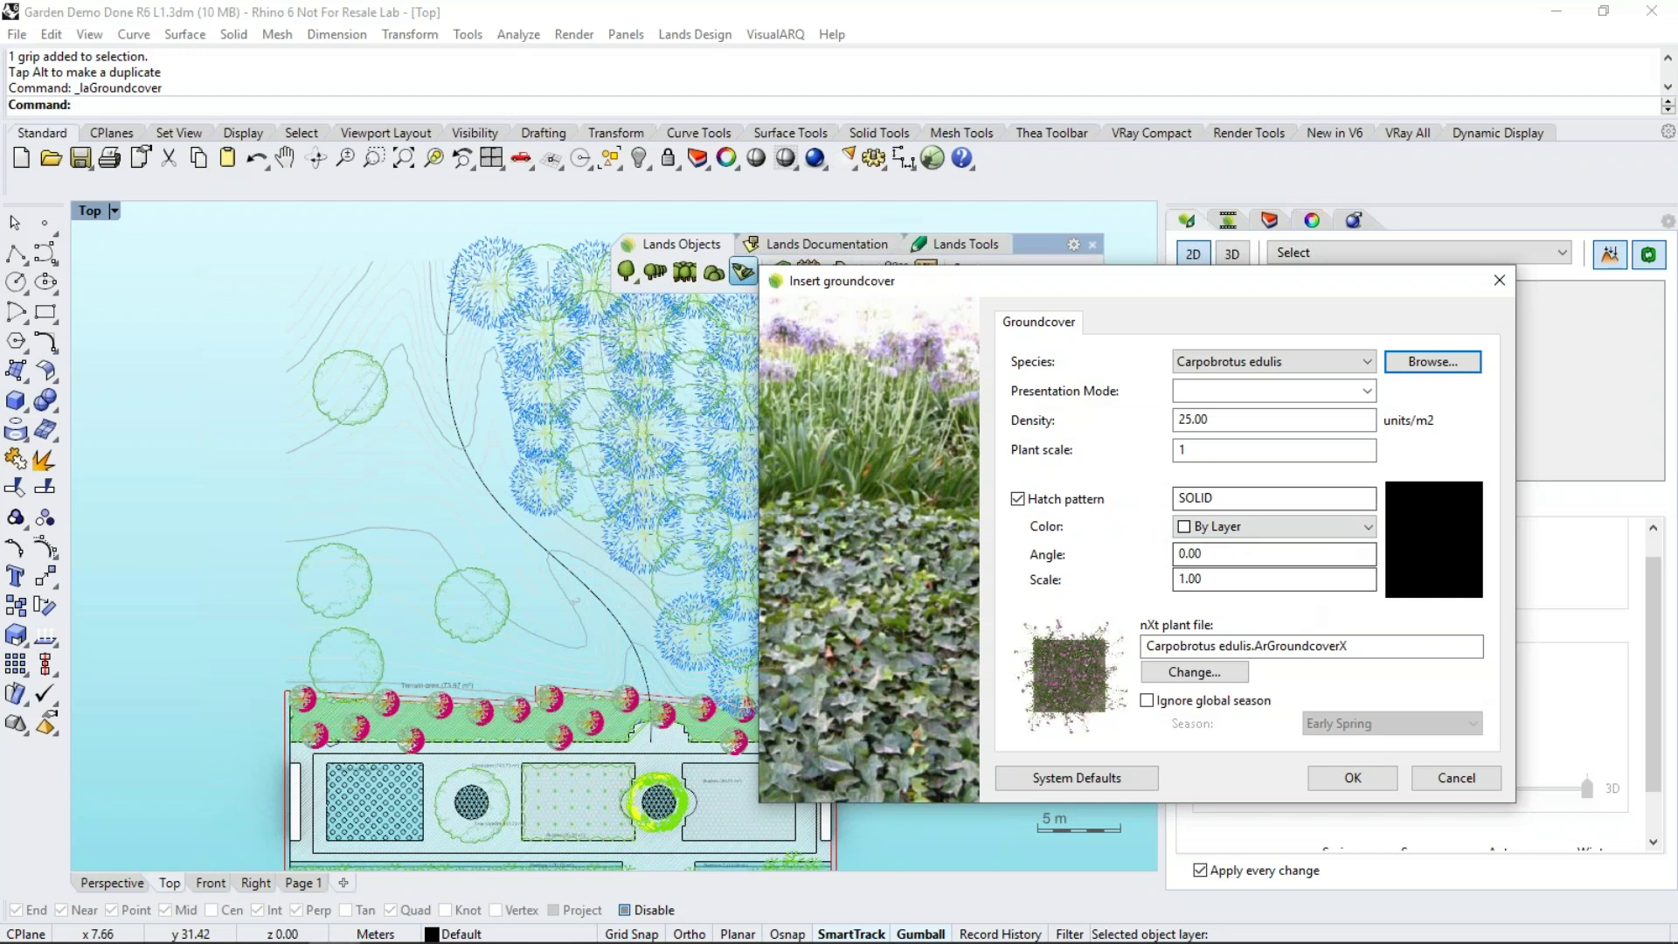
pyautogui.click(1350, 785)
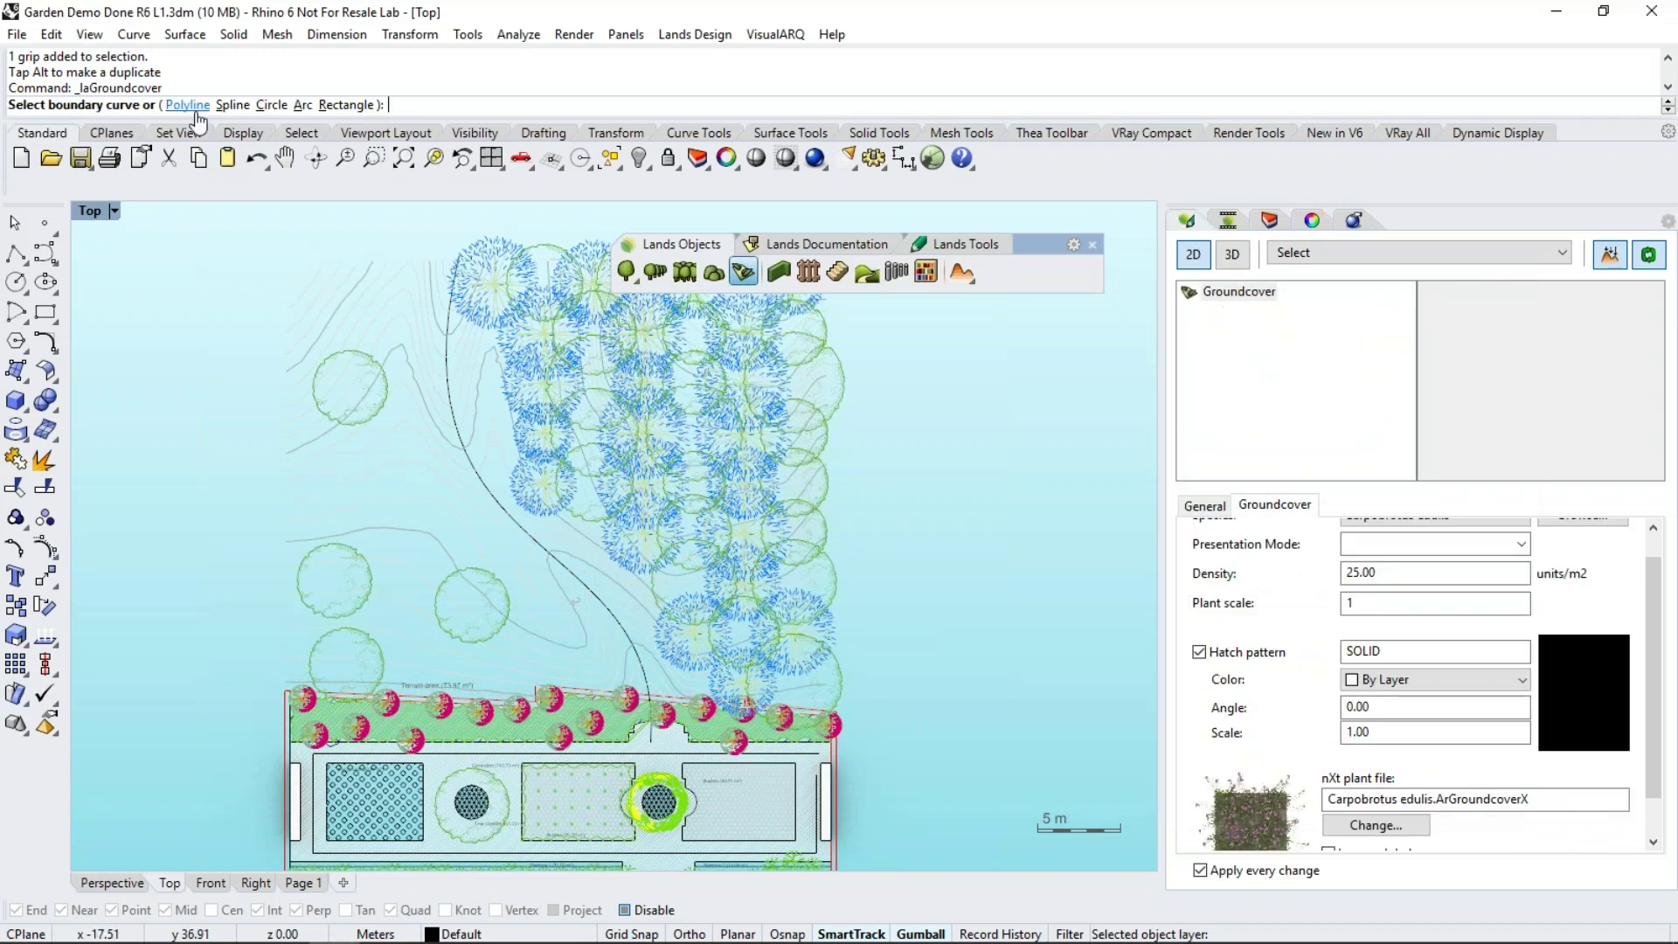
# Draw the Carpobrotus edulis groundcover as a rectangle from near the top to just above the planters
pyautogui.click(336, 106)
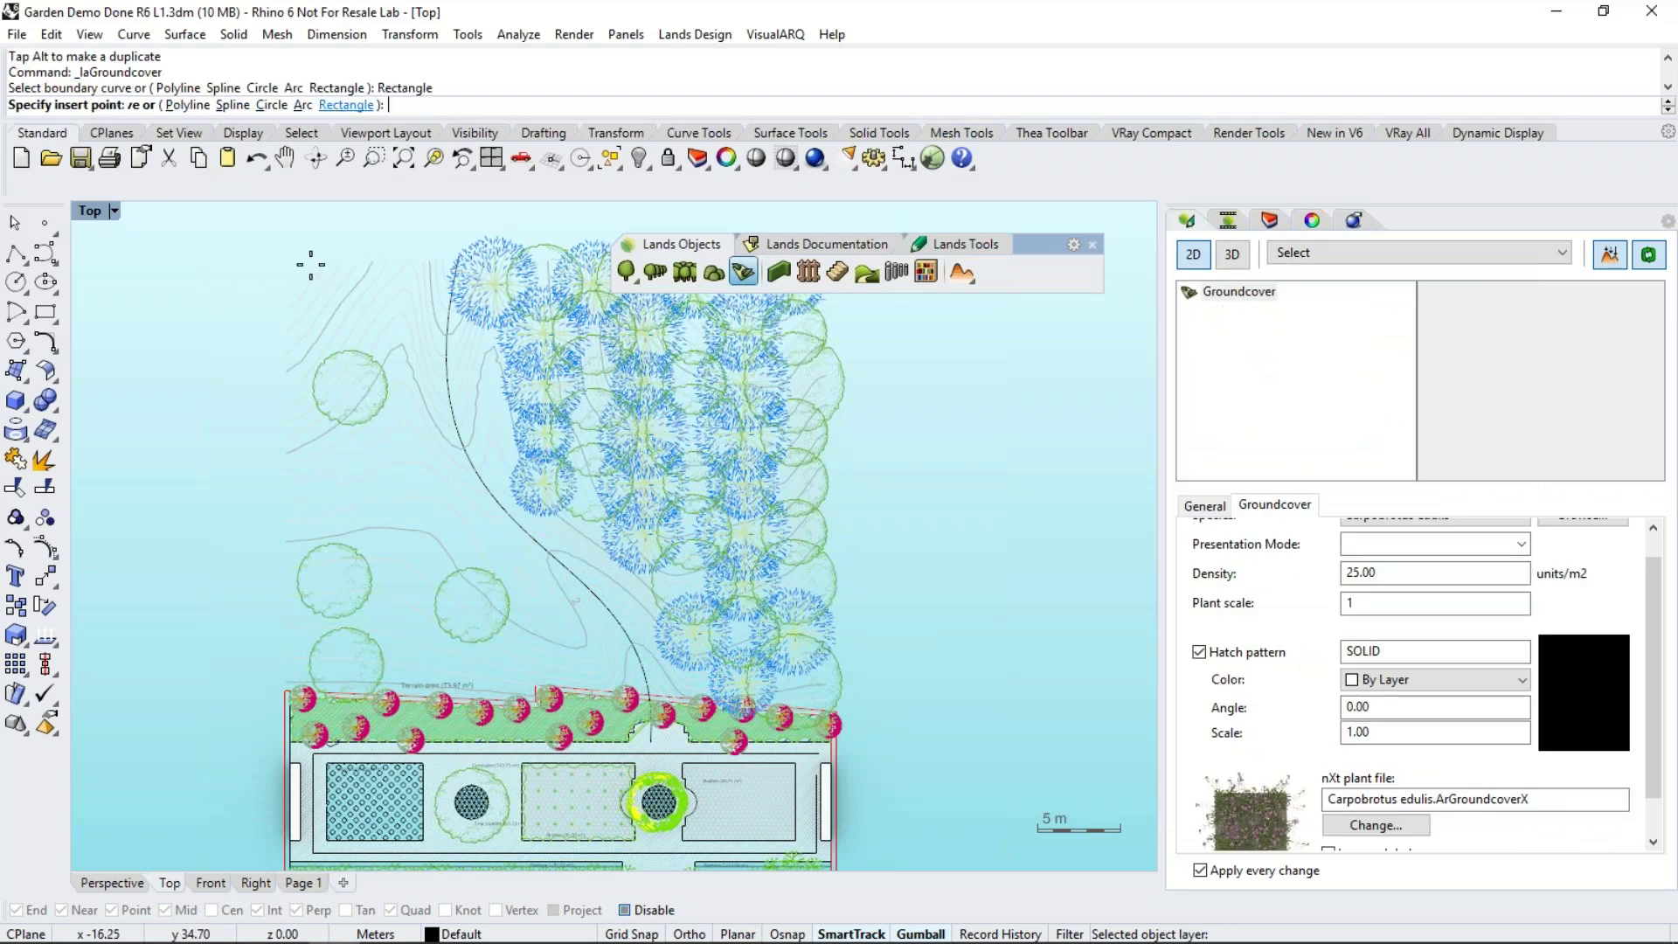
pyautogui.click(295, 273)
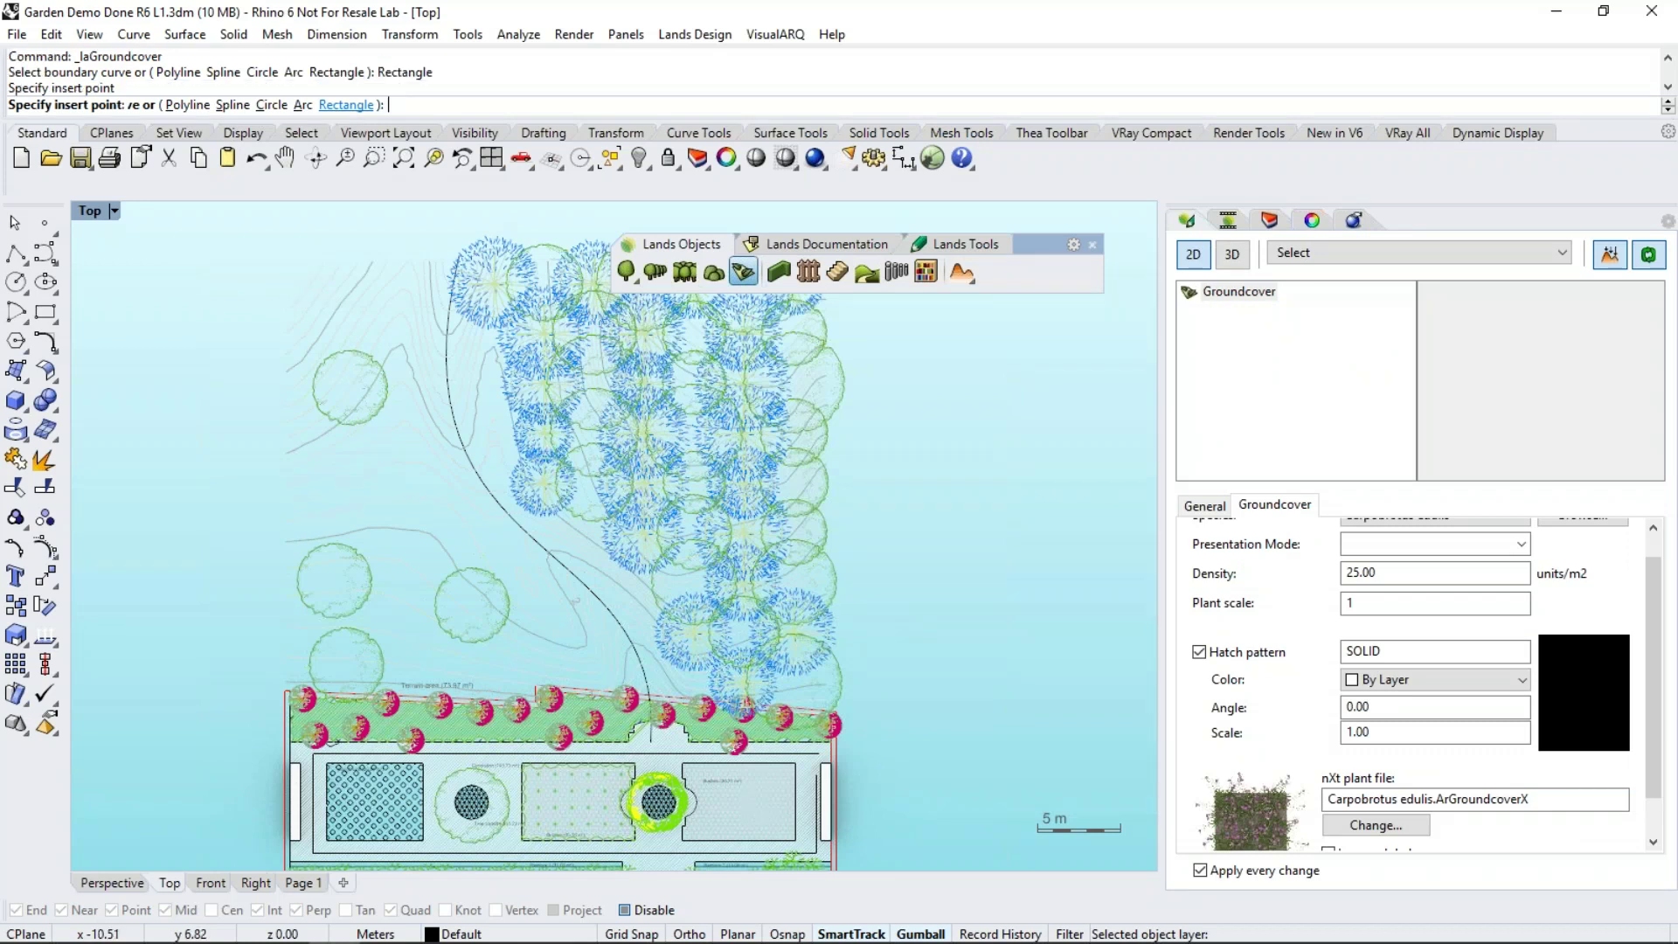
pyautogui.click(425, 673)
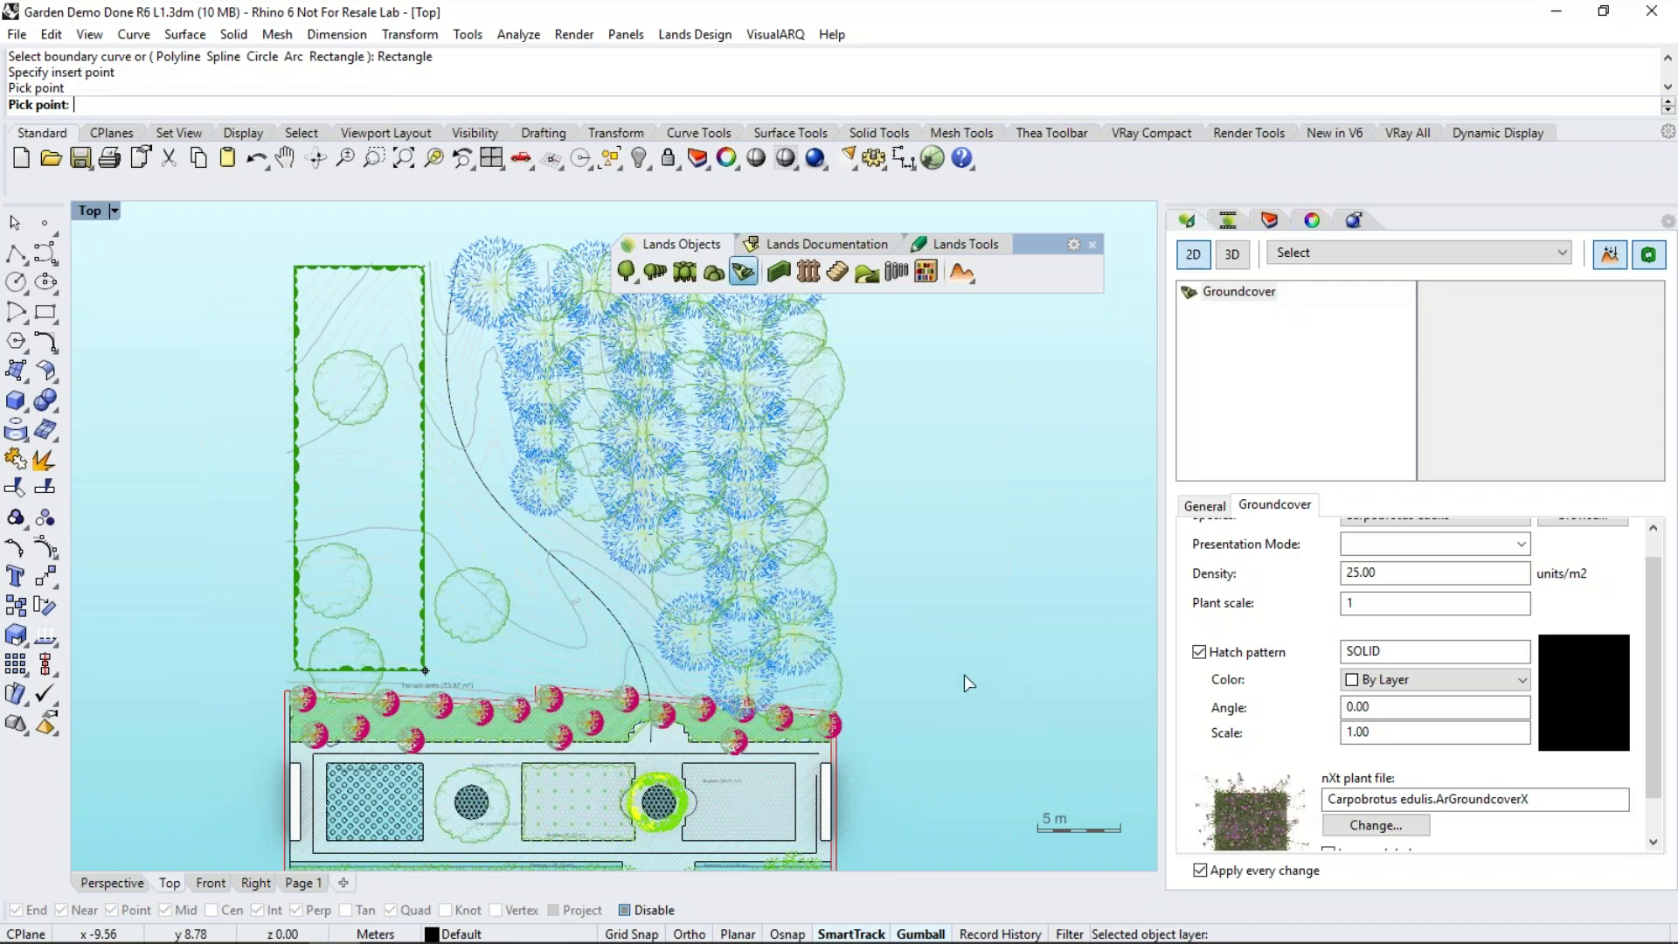
pyautogui.press('Escape')
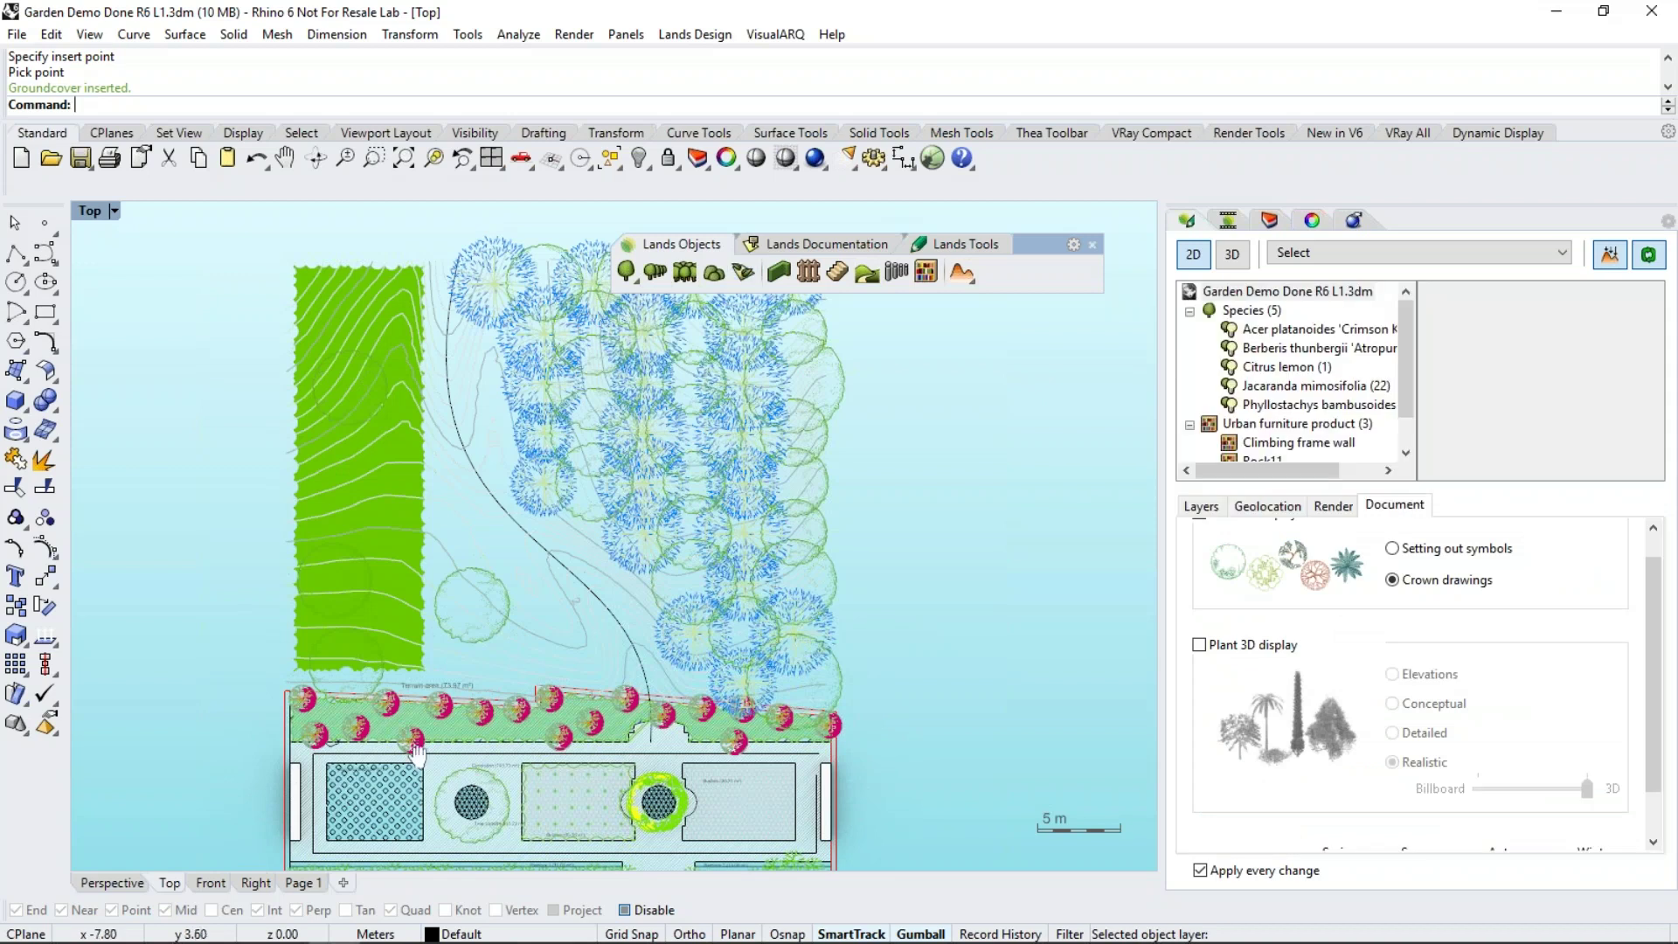
# Drag the groundcover's lower-right corner point to the left along X
pyautogui.moveTo(417, 754); pyautogui.dragTo(369, 740, button='right')
pyautogui.click(325, 567)
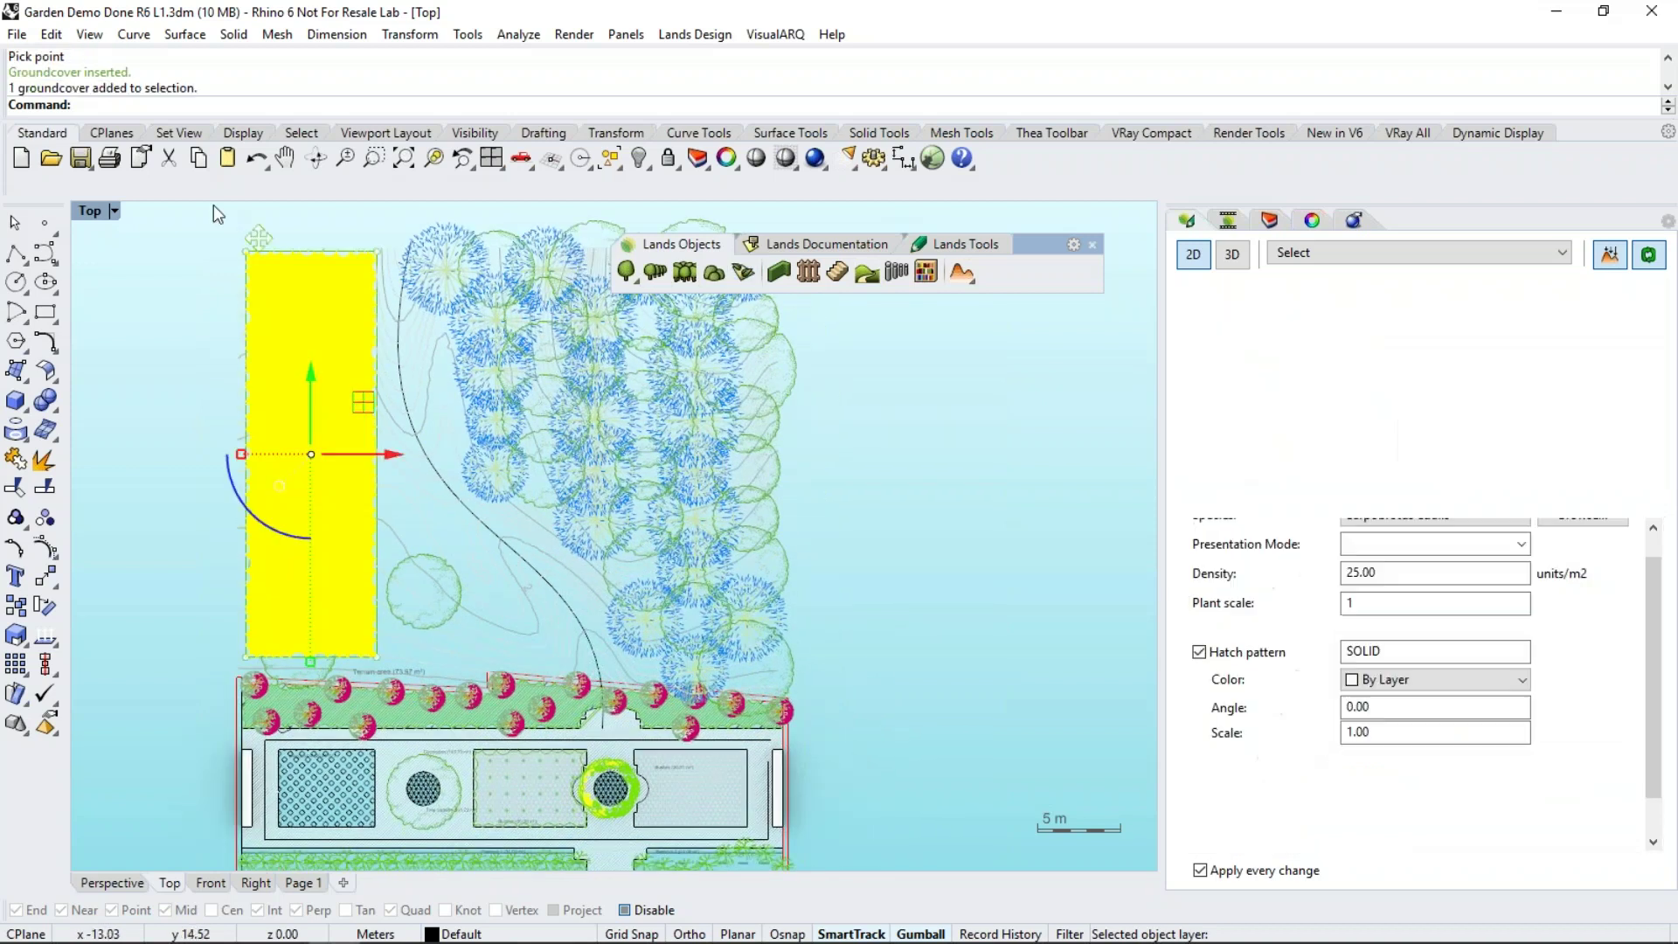
pyautogui.scroll(2, 332, 229)
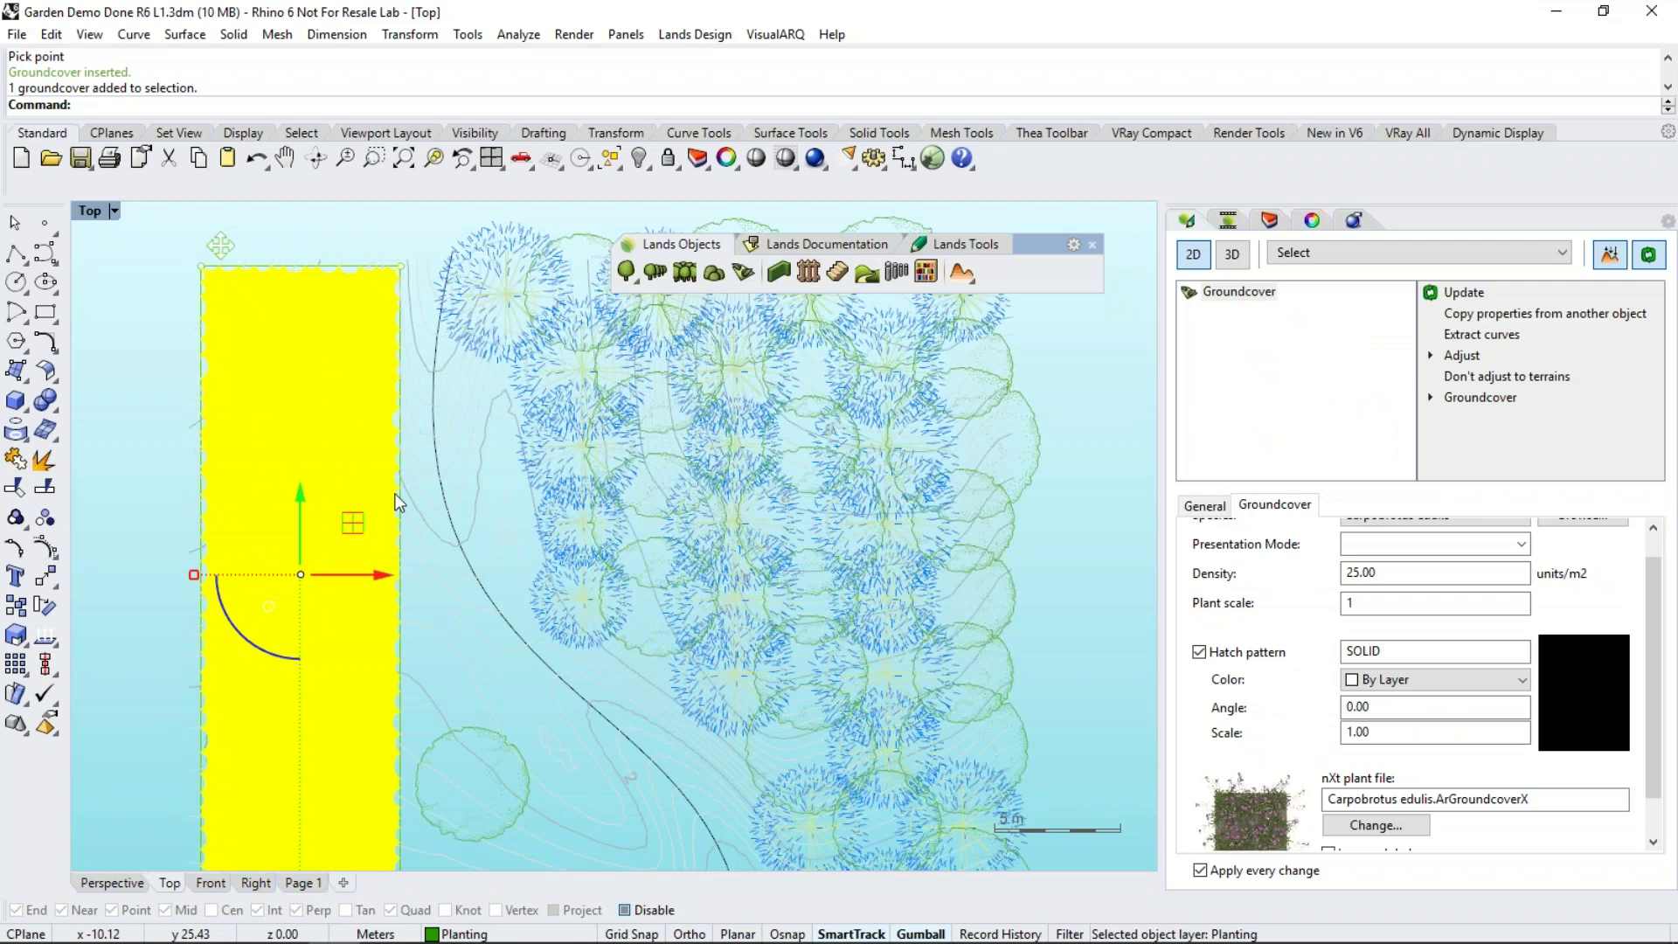
pyautogui.moveTo(380, 791); pyautogui.dragTo(380, 561, button='right')
pyautogui.scroll(1, 375, 743)
pyautogui.click(374, 726)
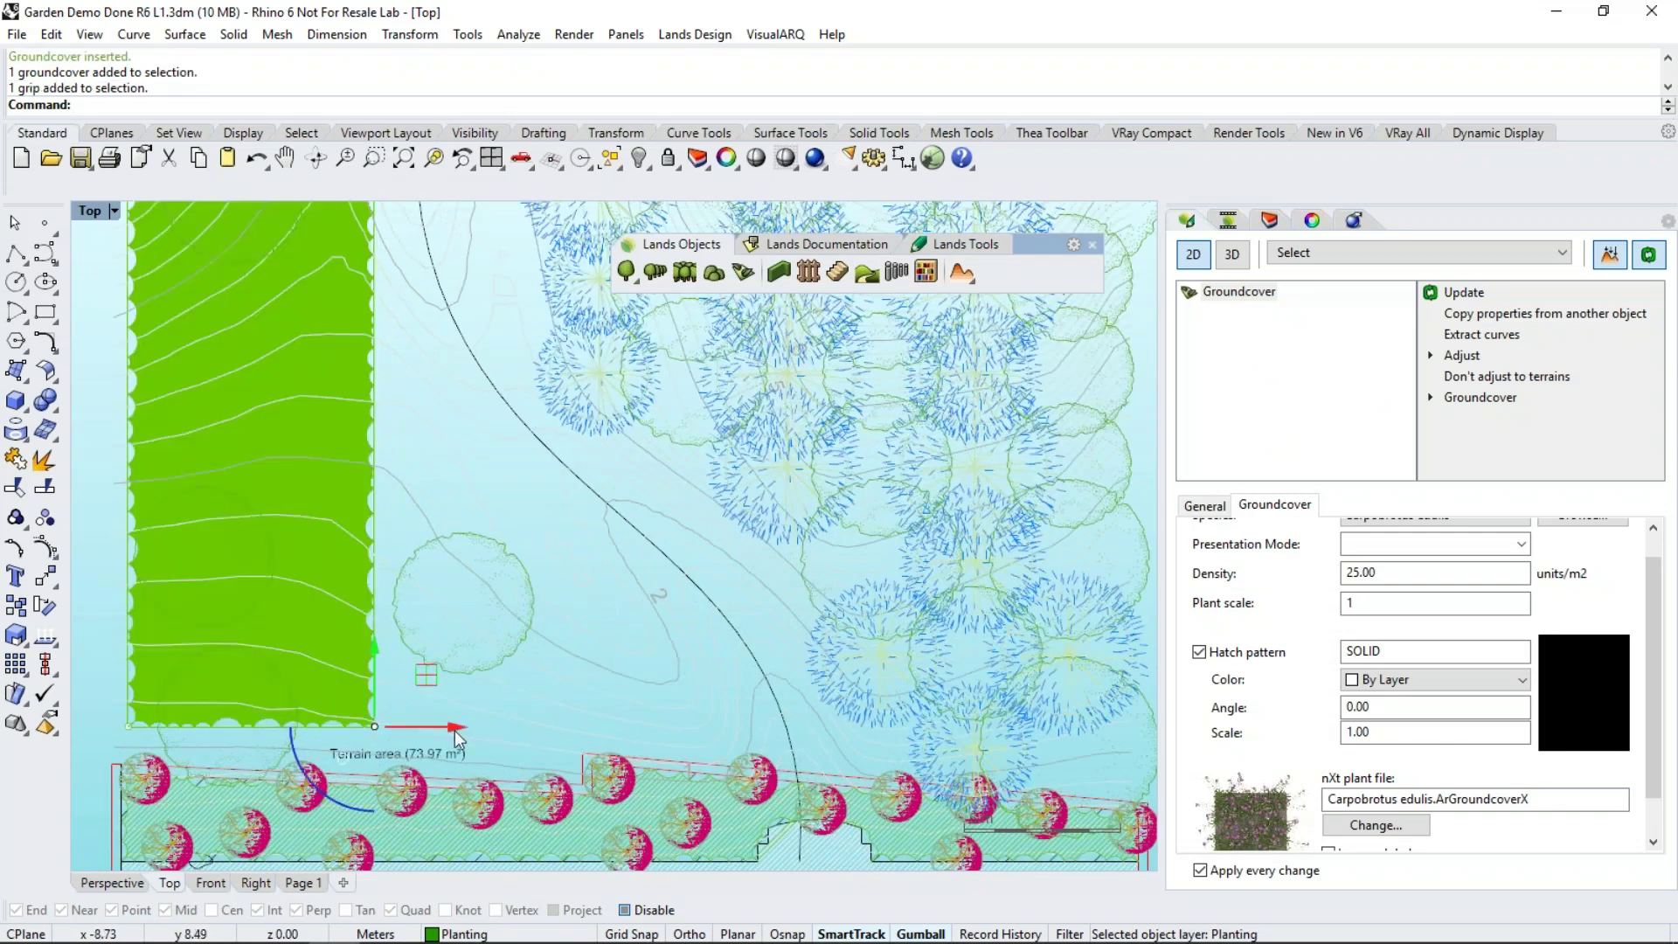
pyautogui.moveTo(474, 722); pyautogui.dragTo(395, 732)
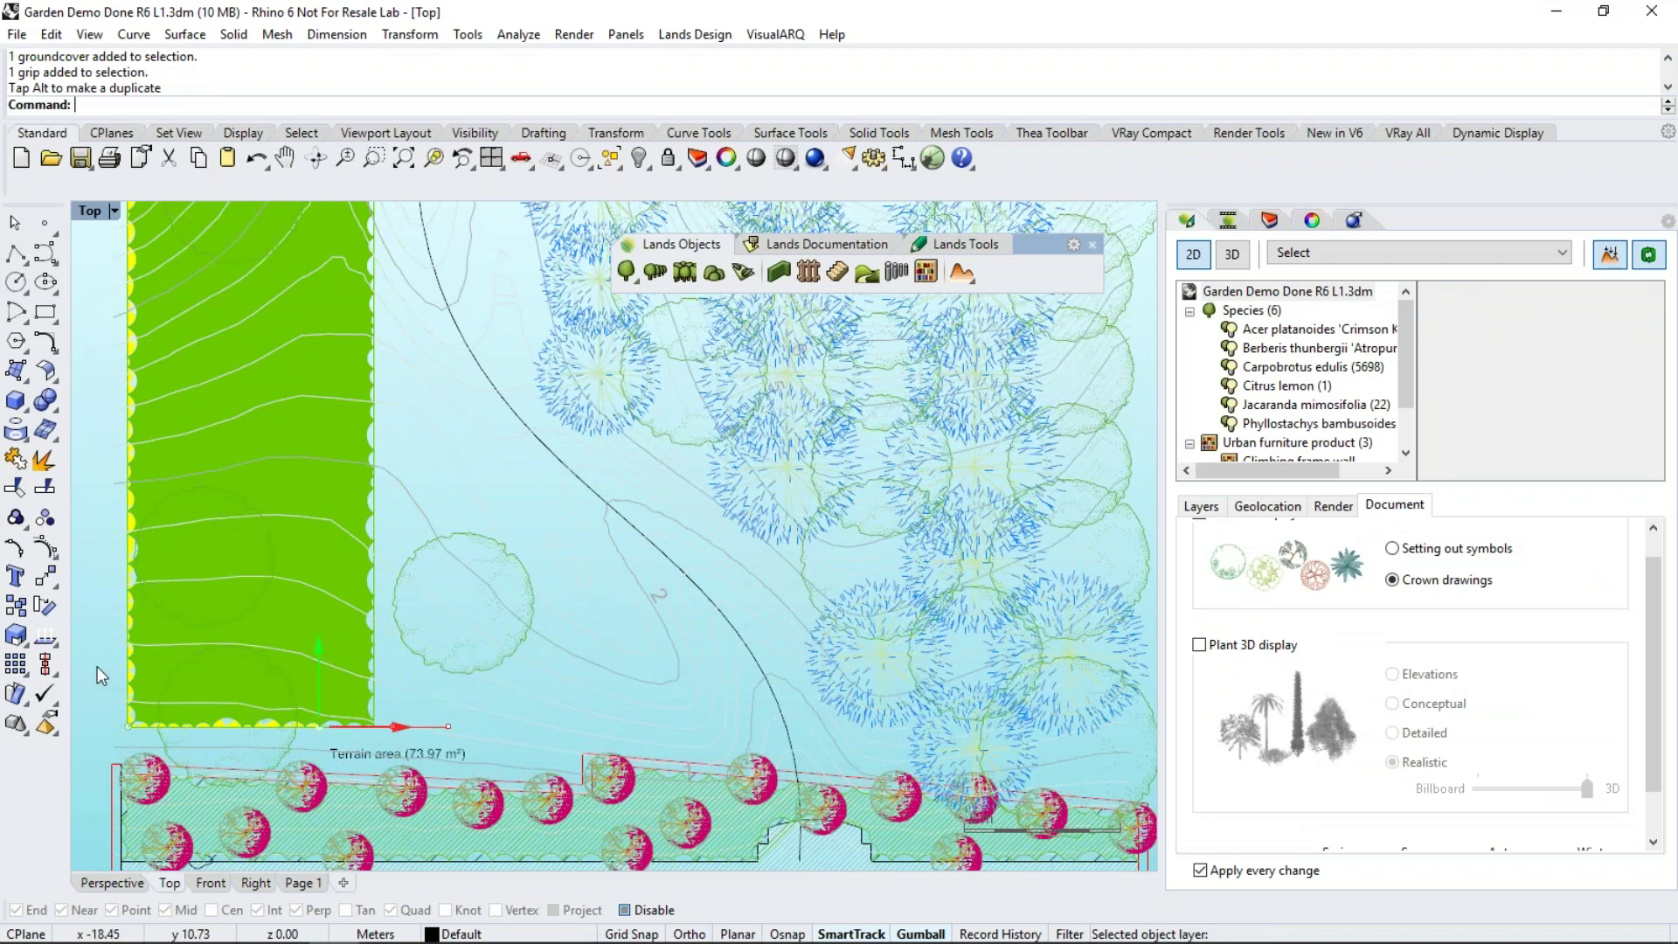
# Convert all plants to 3D and view the walled garden from overhead
pyautogui.click(1234, 254)
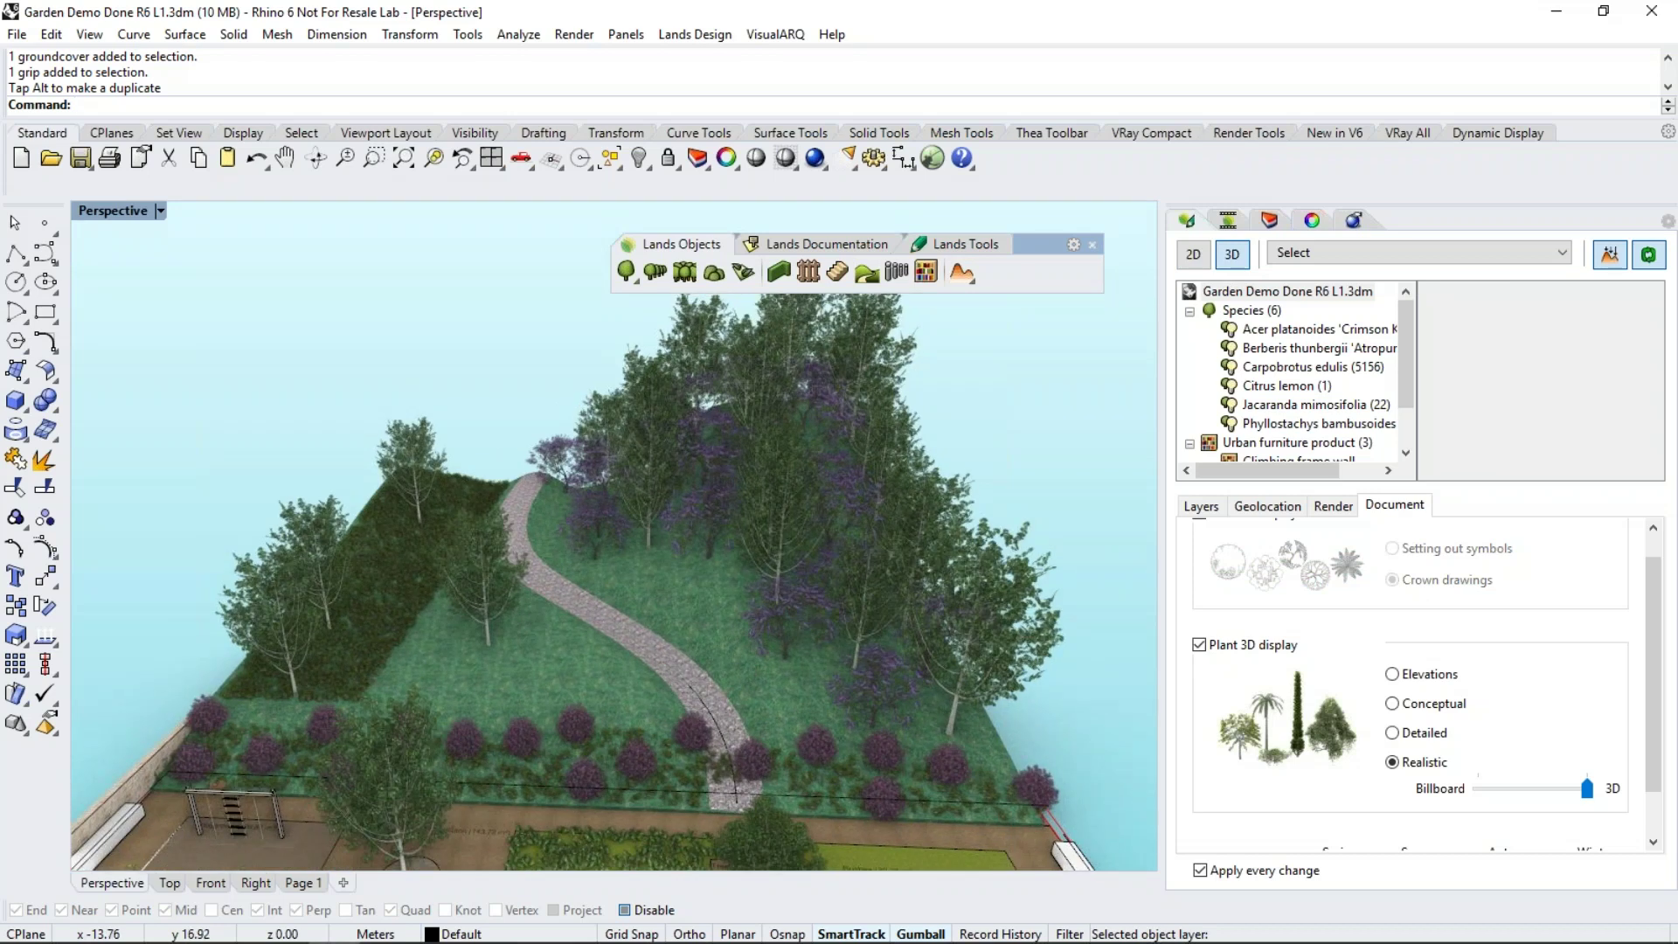
pyautogui.scroll(5, 396, 596)
pyautogui.moveTo(446, 510); pyautogui.dragTo(664, 560, button='right')
pyautogui.scroll(-3, 663, 560)
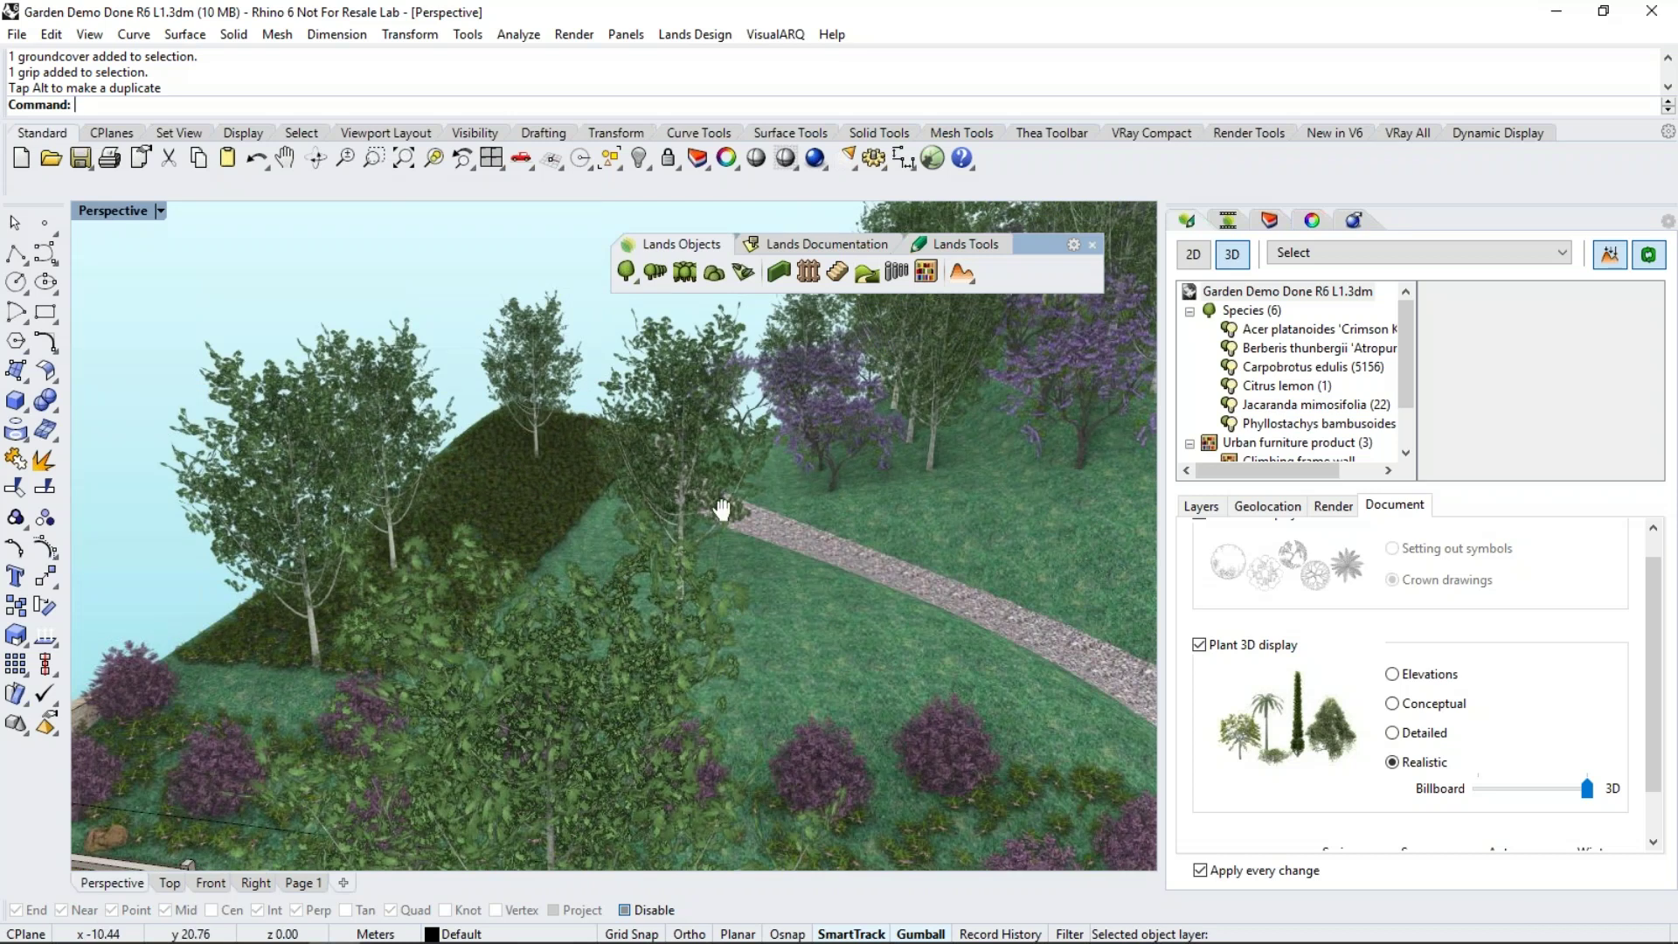
pyautogui.moveTo(721, 509); pyautogui.dragTo(734, 494, button='right')
pyautogui.scroll(-3, 811, 451)
pyautogui.moveTo(811, 451); pyautogui.dragTo(496, 558, button='right')
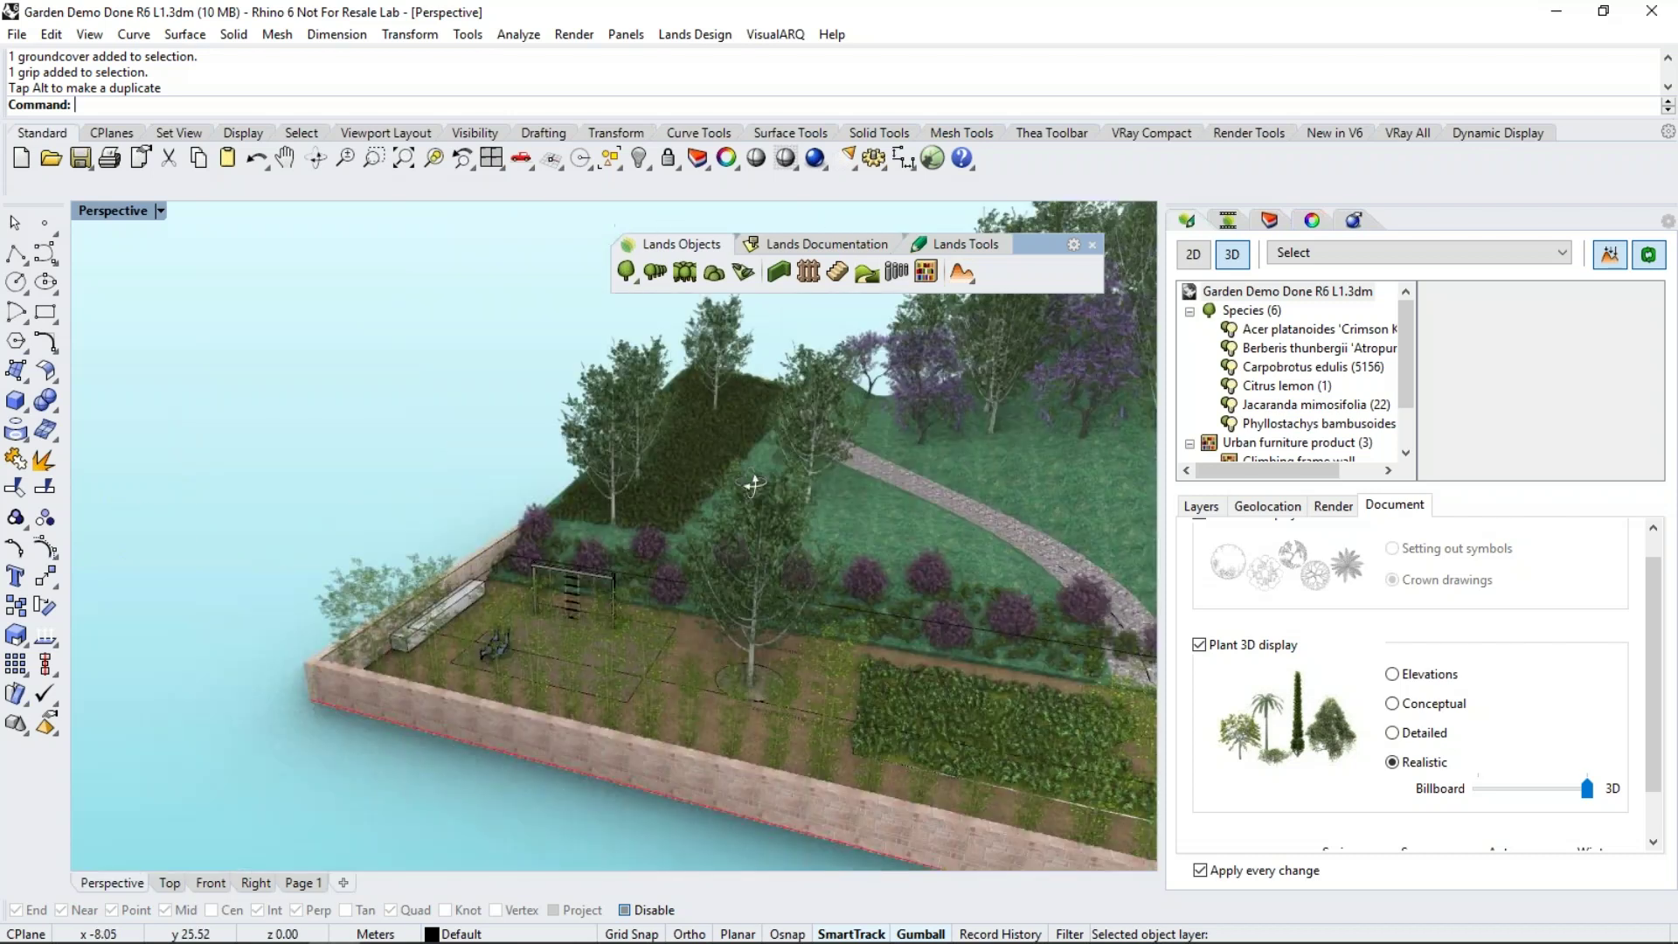
pyautogui.scroll(2, 496, 559)
pyautogui.scroll(4, 465, 559)
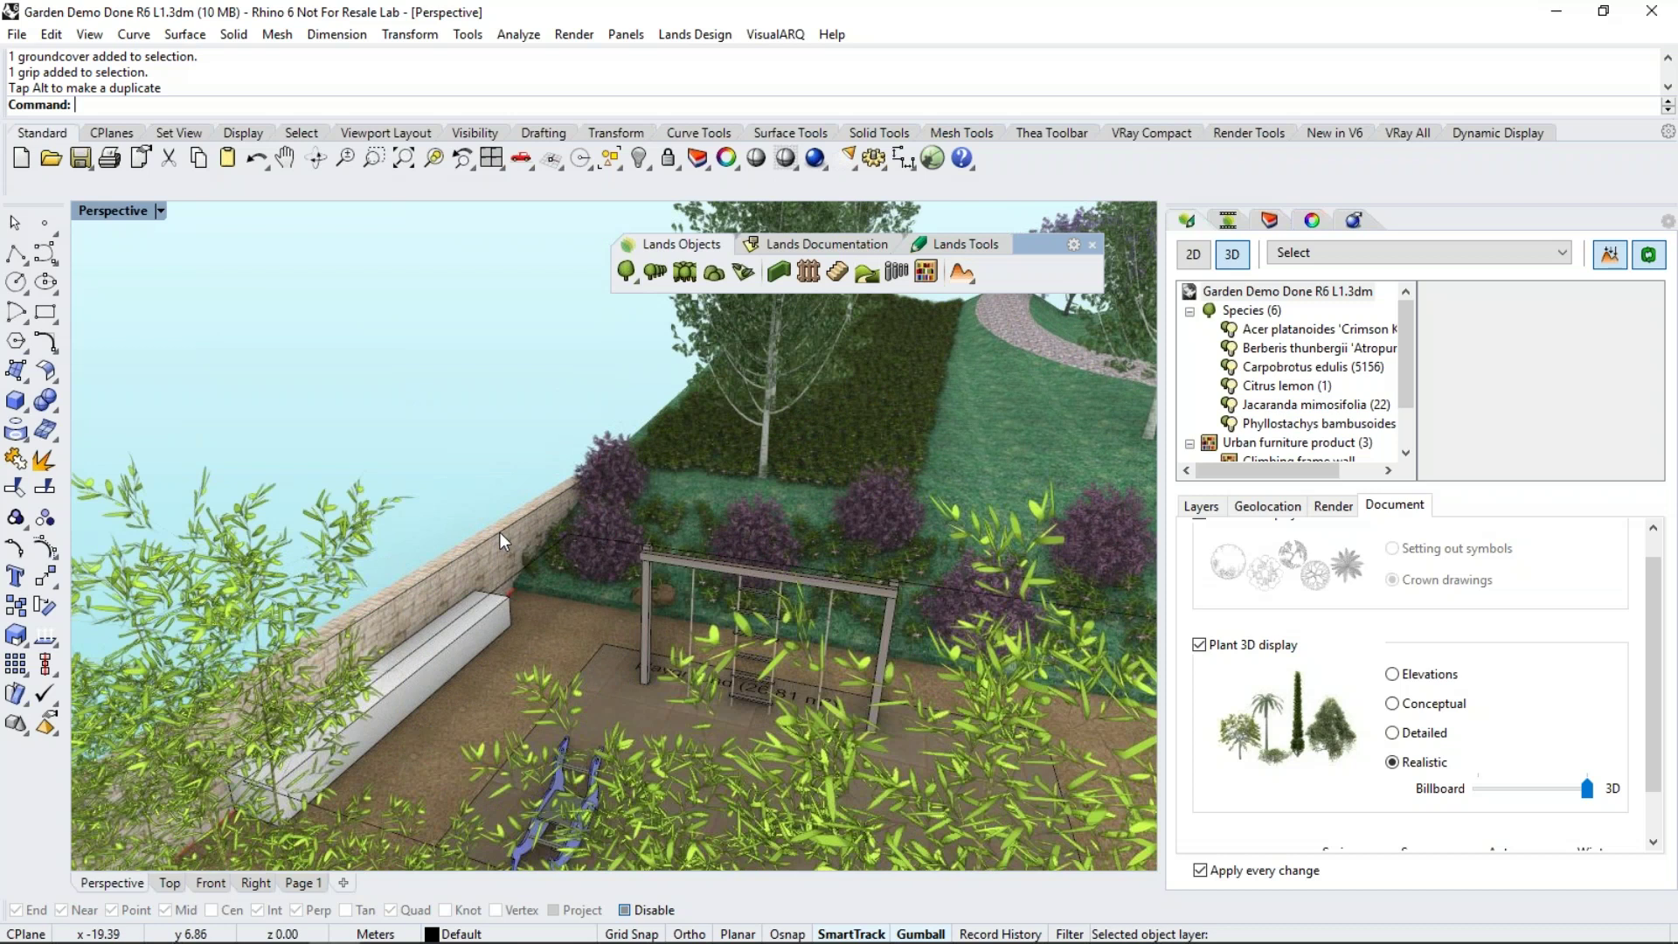
# Select the planter's outline curve along the wall behind the bench
pyautogui.click(499, 533)
pyautogui.click(567, 547)
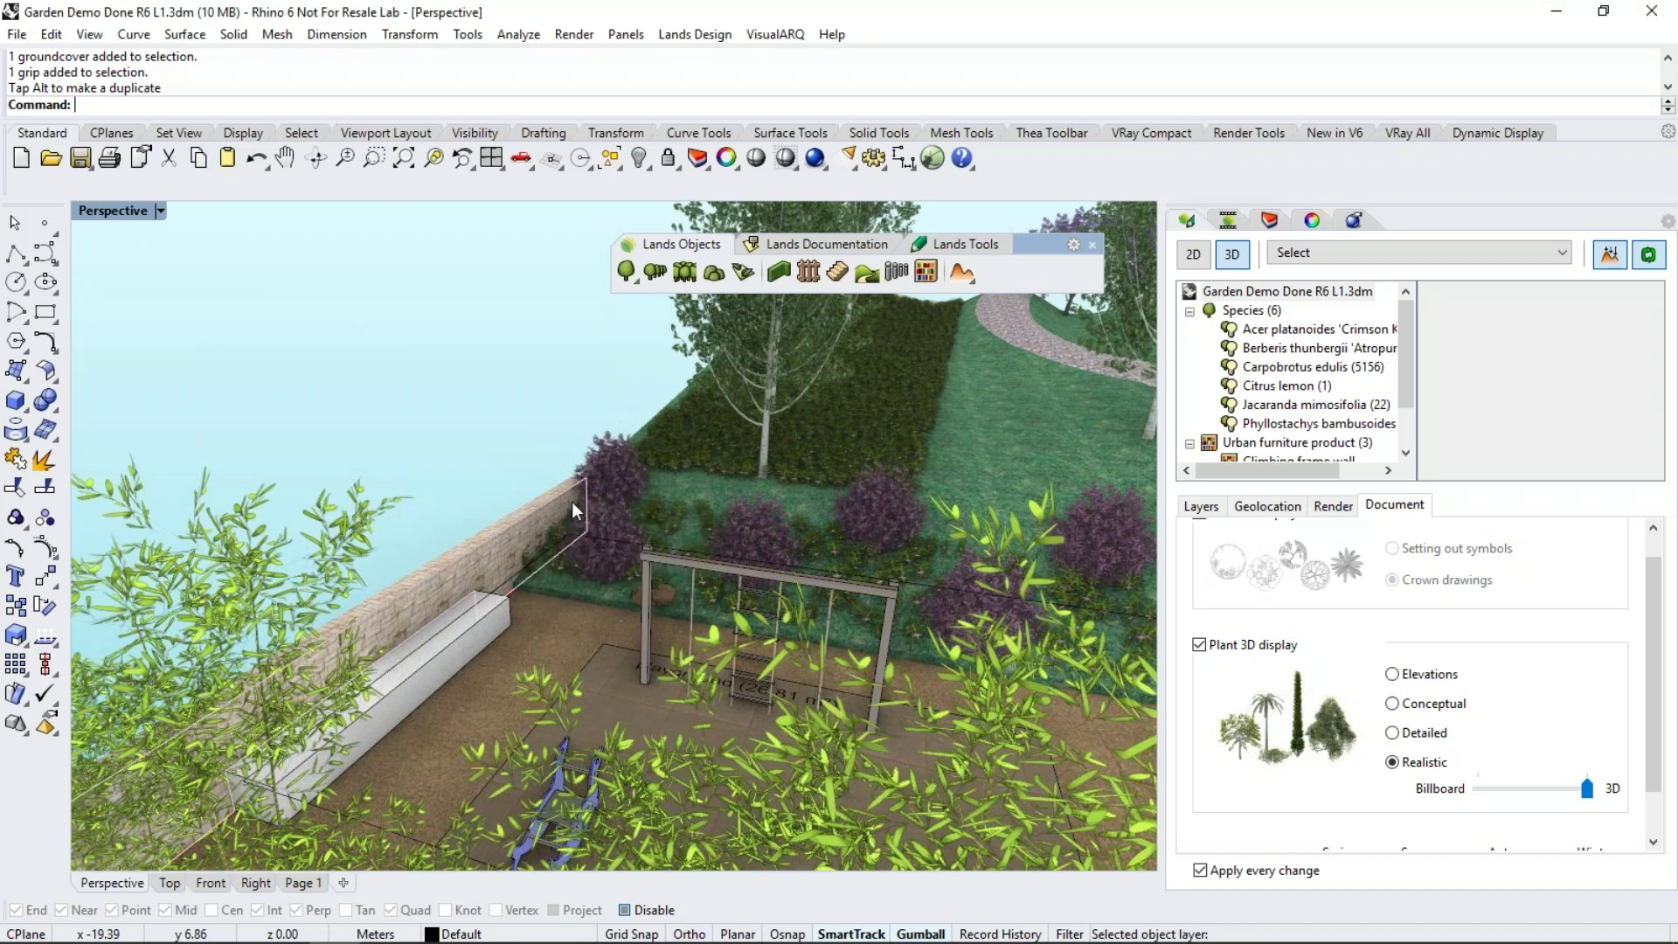
pyautogui.keyDown('shift'); pyautogui.moveTo(489, 612); pyautogui.dragTo(523, 537, button='right'); pyautogui.keyUp('shift')
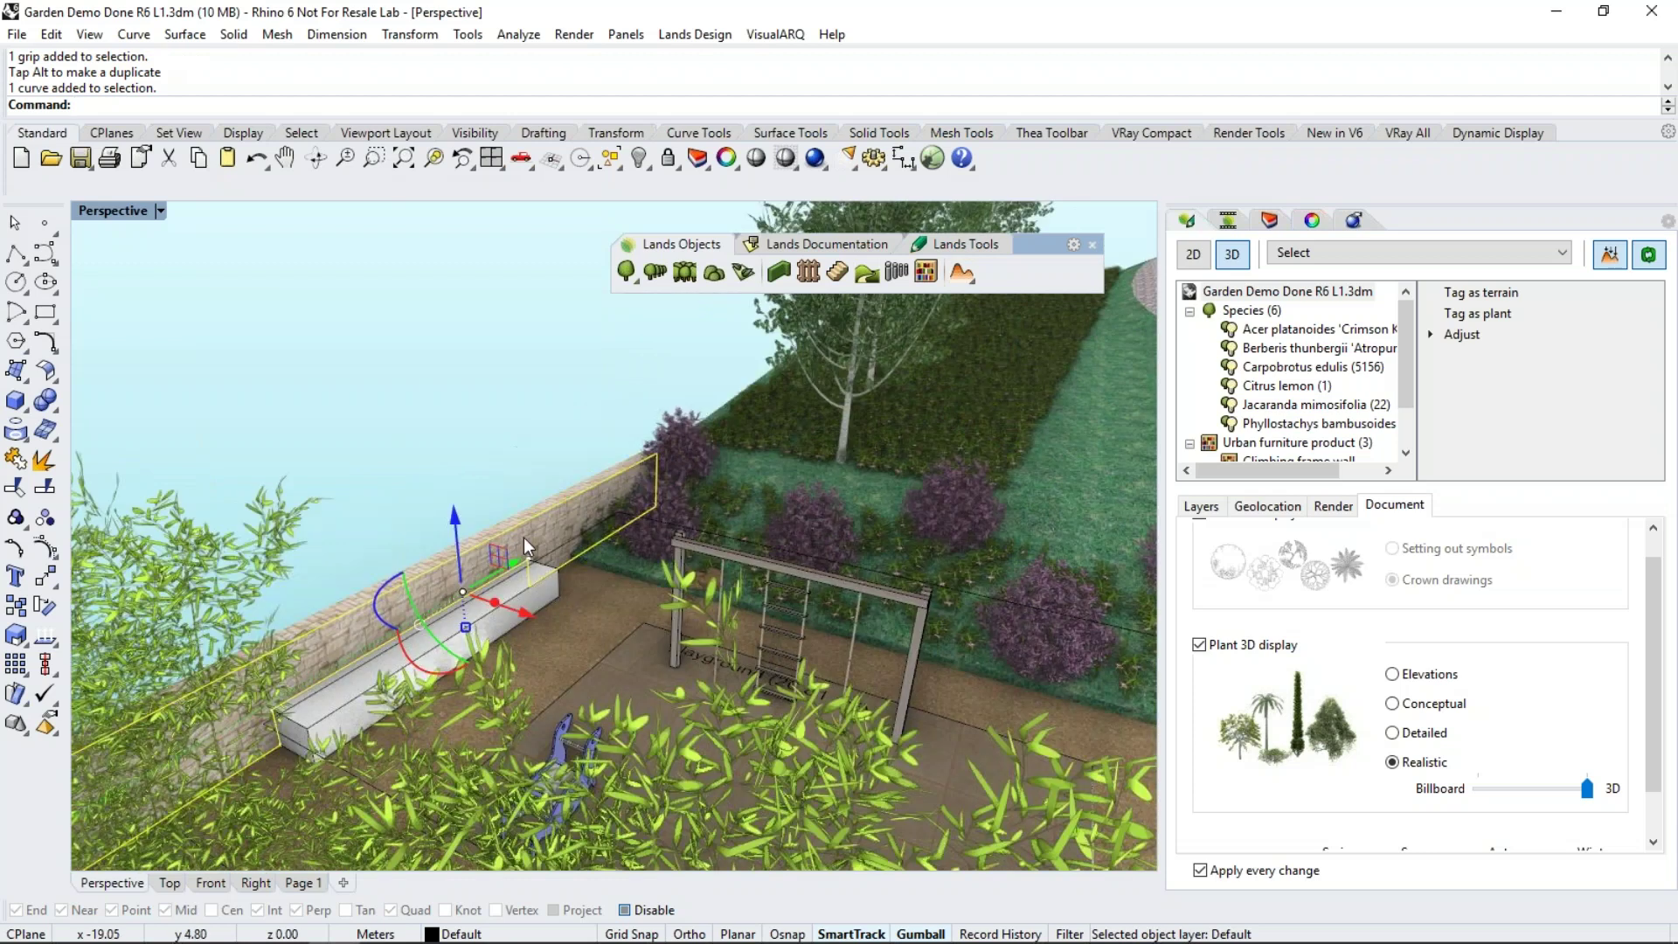
# Insert Carpobrotus edulis groundcover using the wall planter's outline as its boundary
pyautogui.click(488, 376)
pyautogui.click(743, 272)
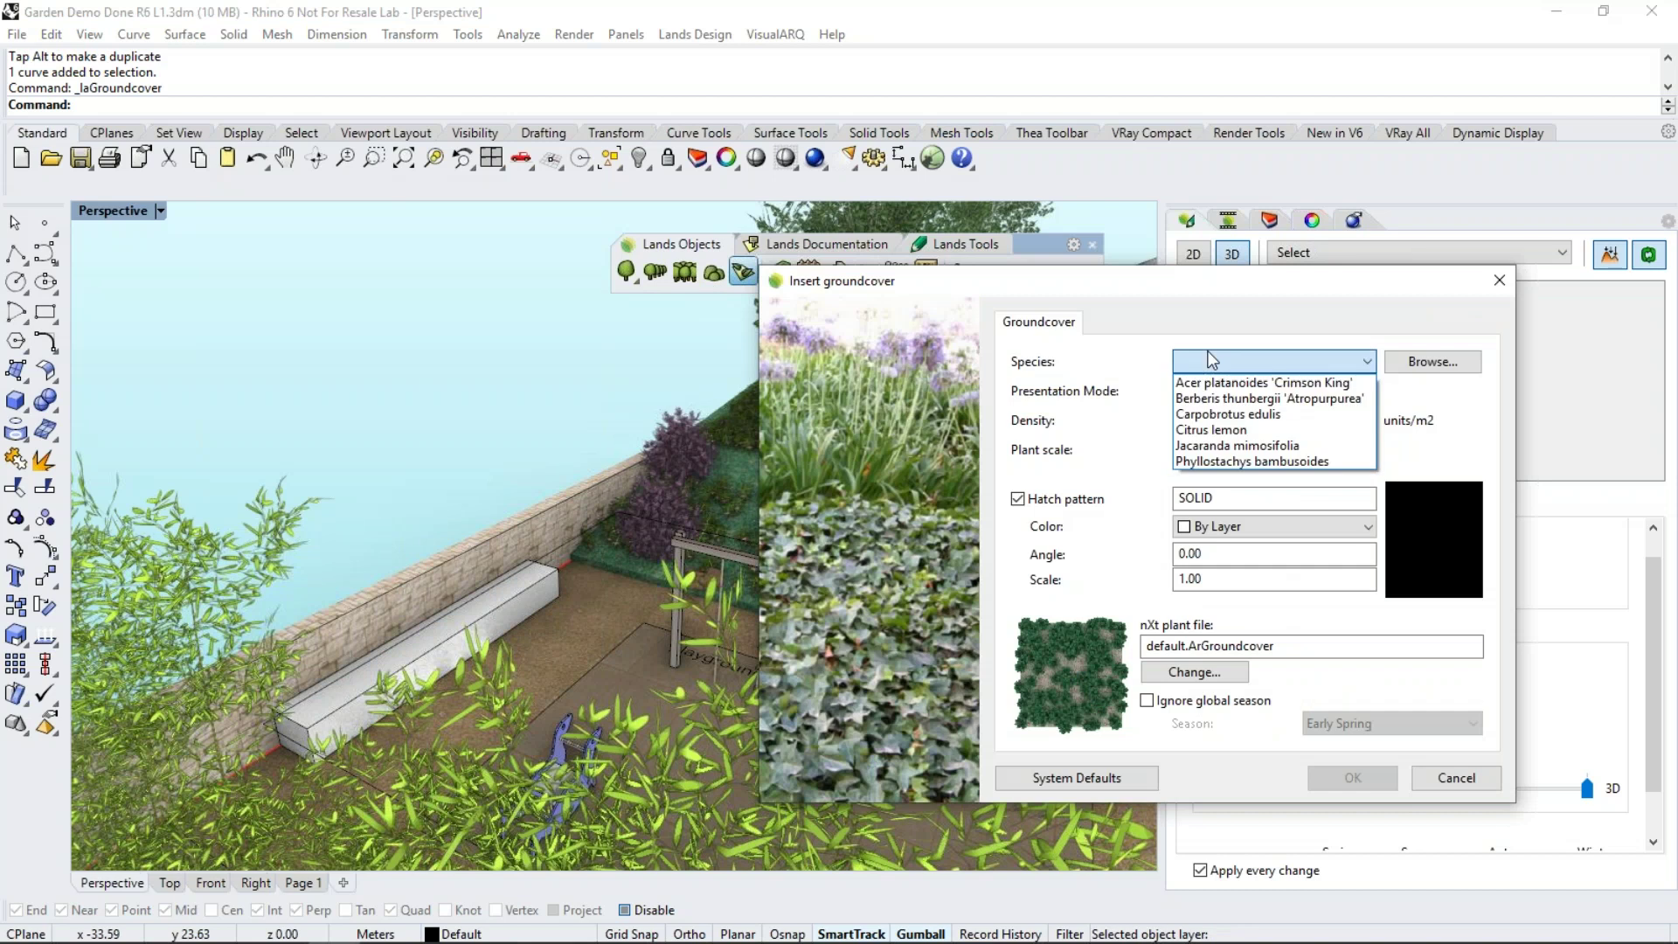
pyautogui.click(1215, 414)
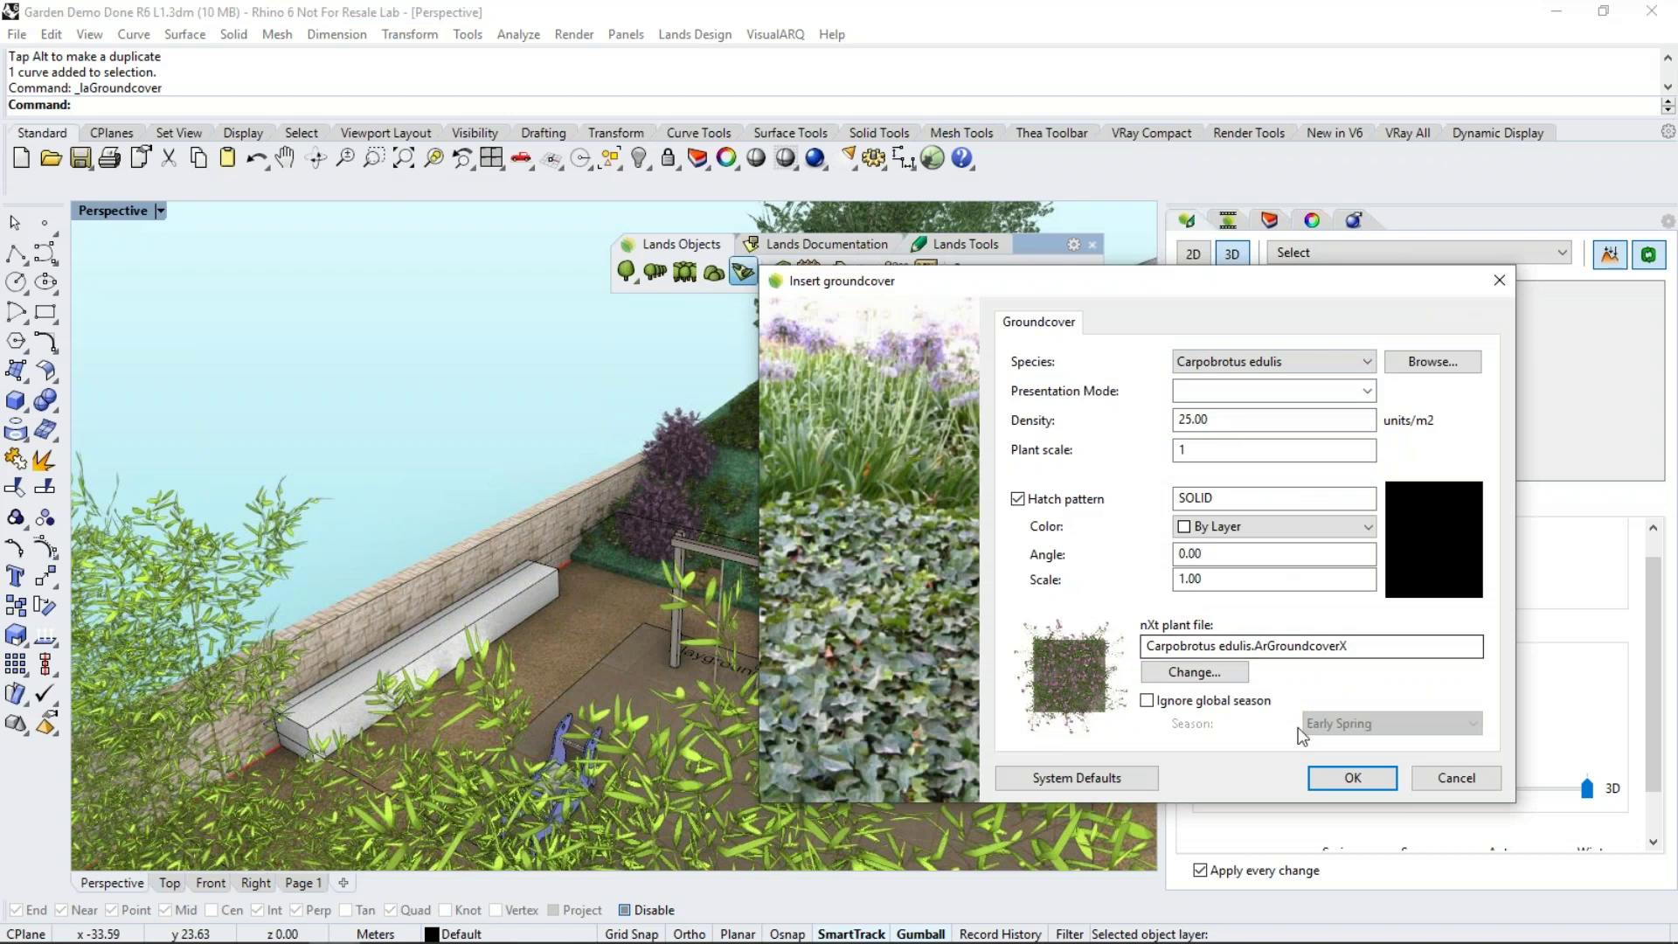
pyautogui.click(1351, 778)
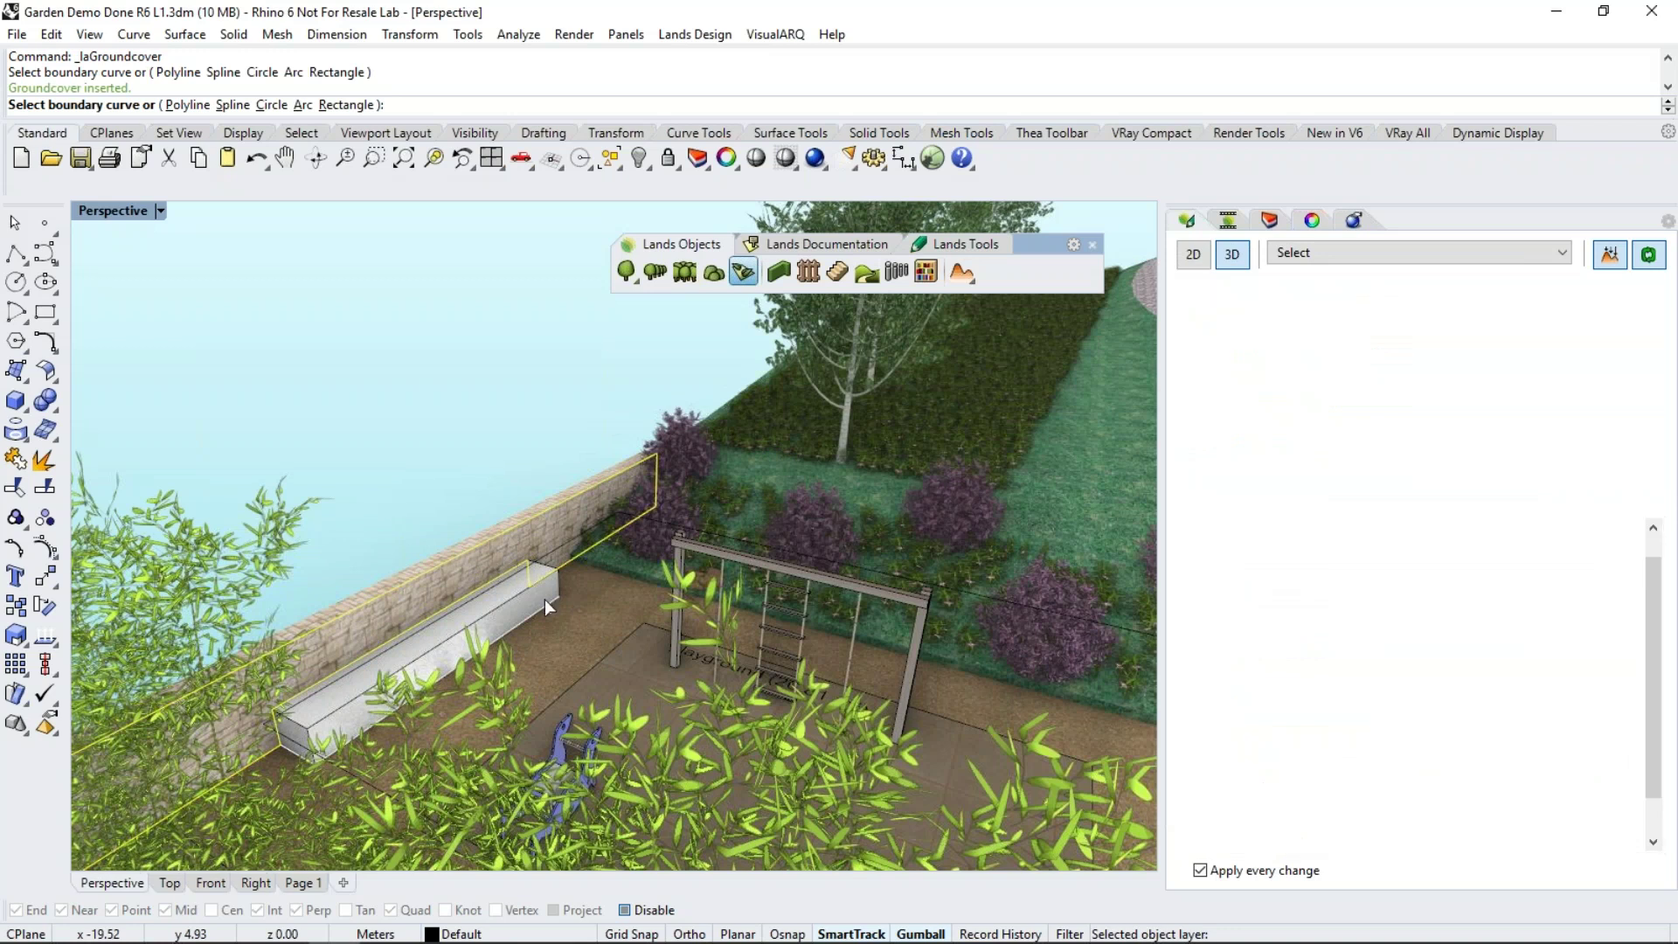
pyautogui.press('Escape')
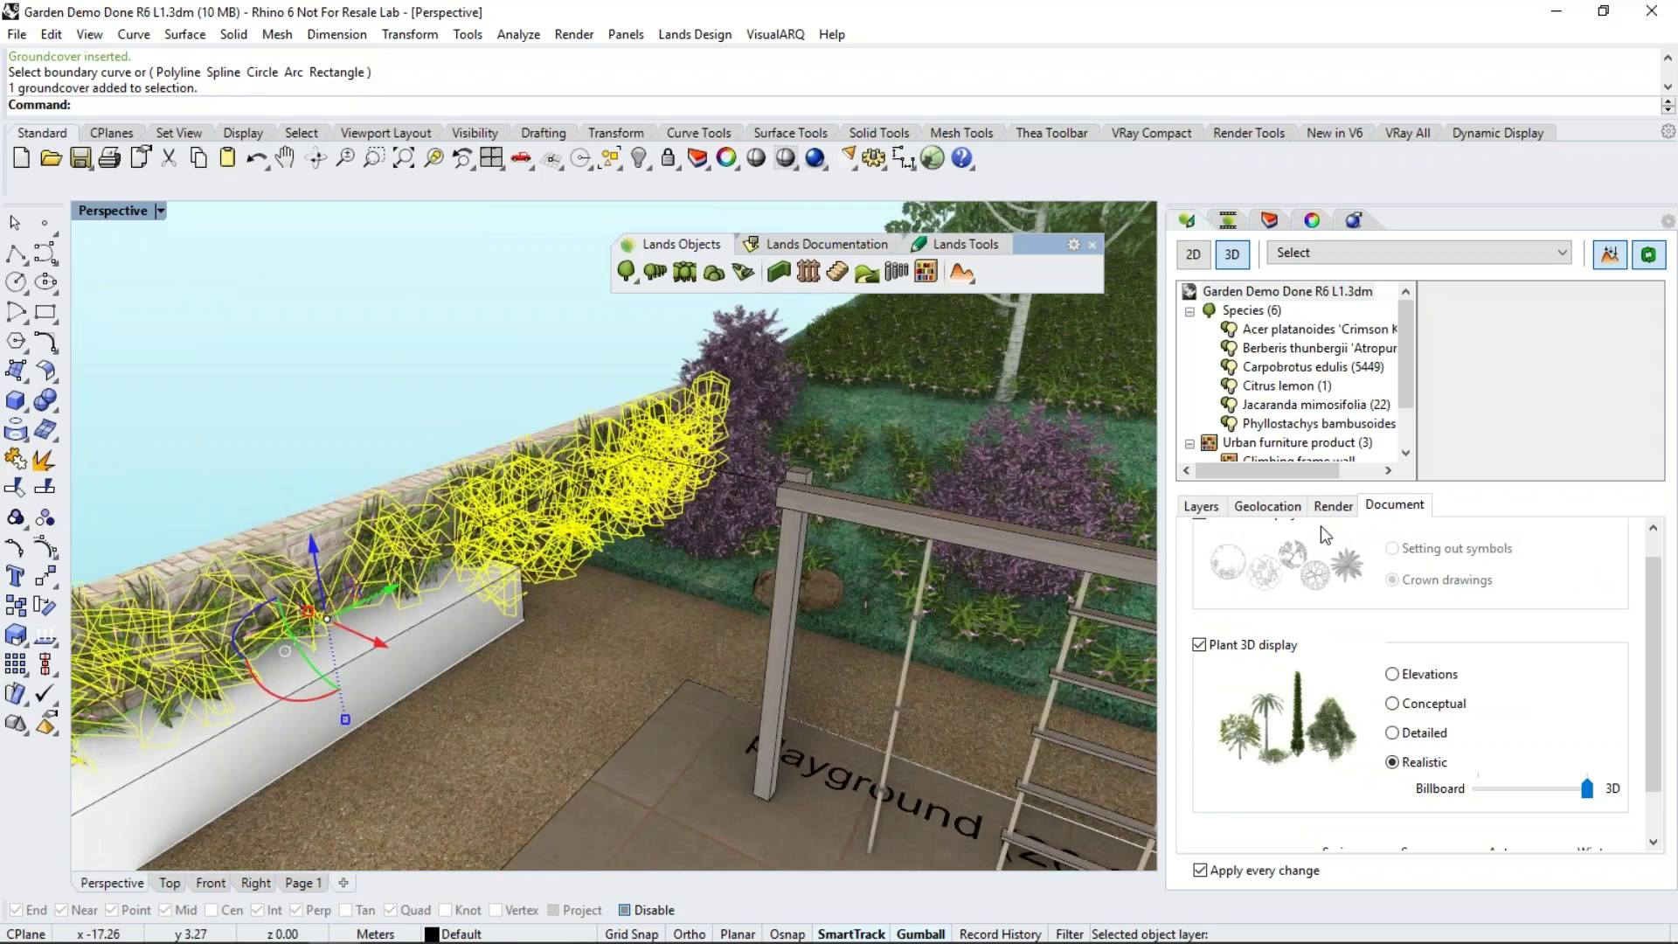
# Set the planter groundcover's density to 100 and plant scale to 0.6
pyautogui.scroll(1, 1462, 614)
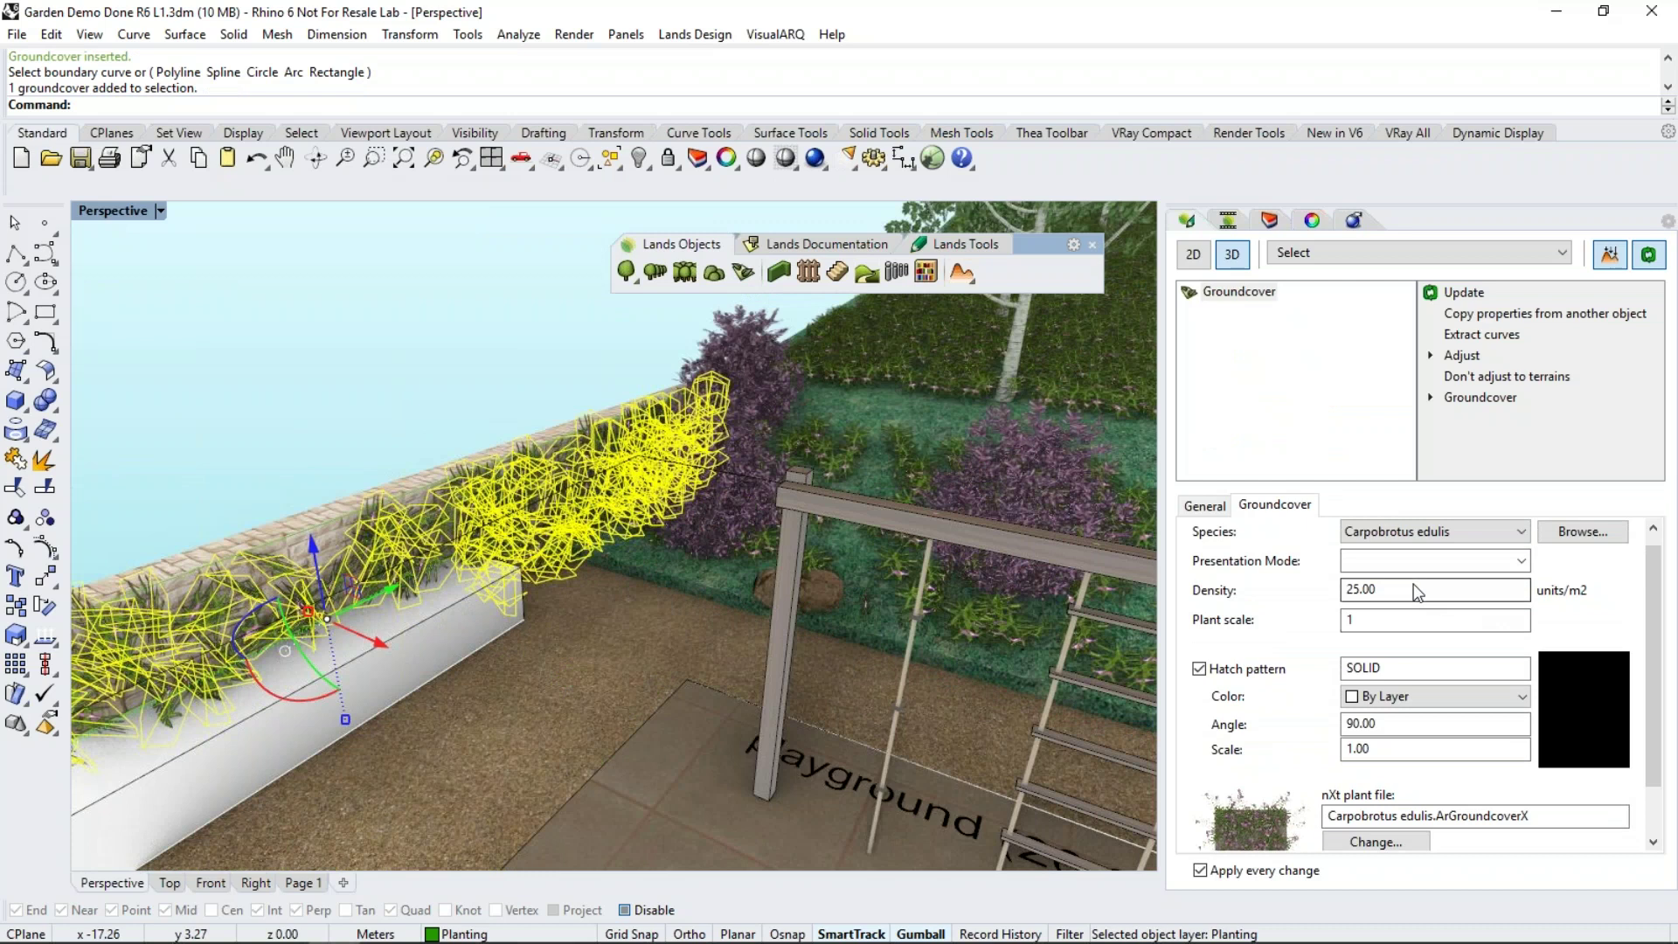
pyautogui.moveTo(1389, 591); pyautogui.dragTo(1262, 594)
pyautogui.write('100')
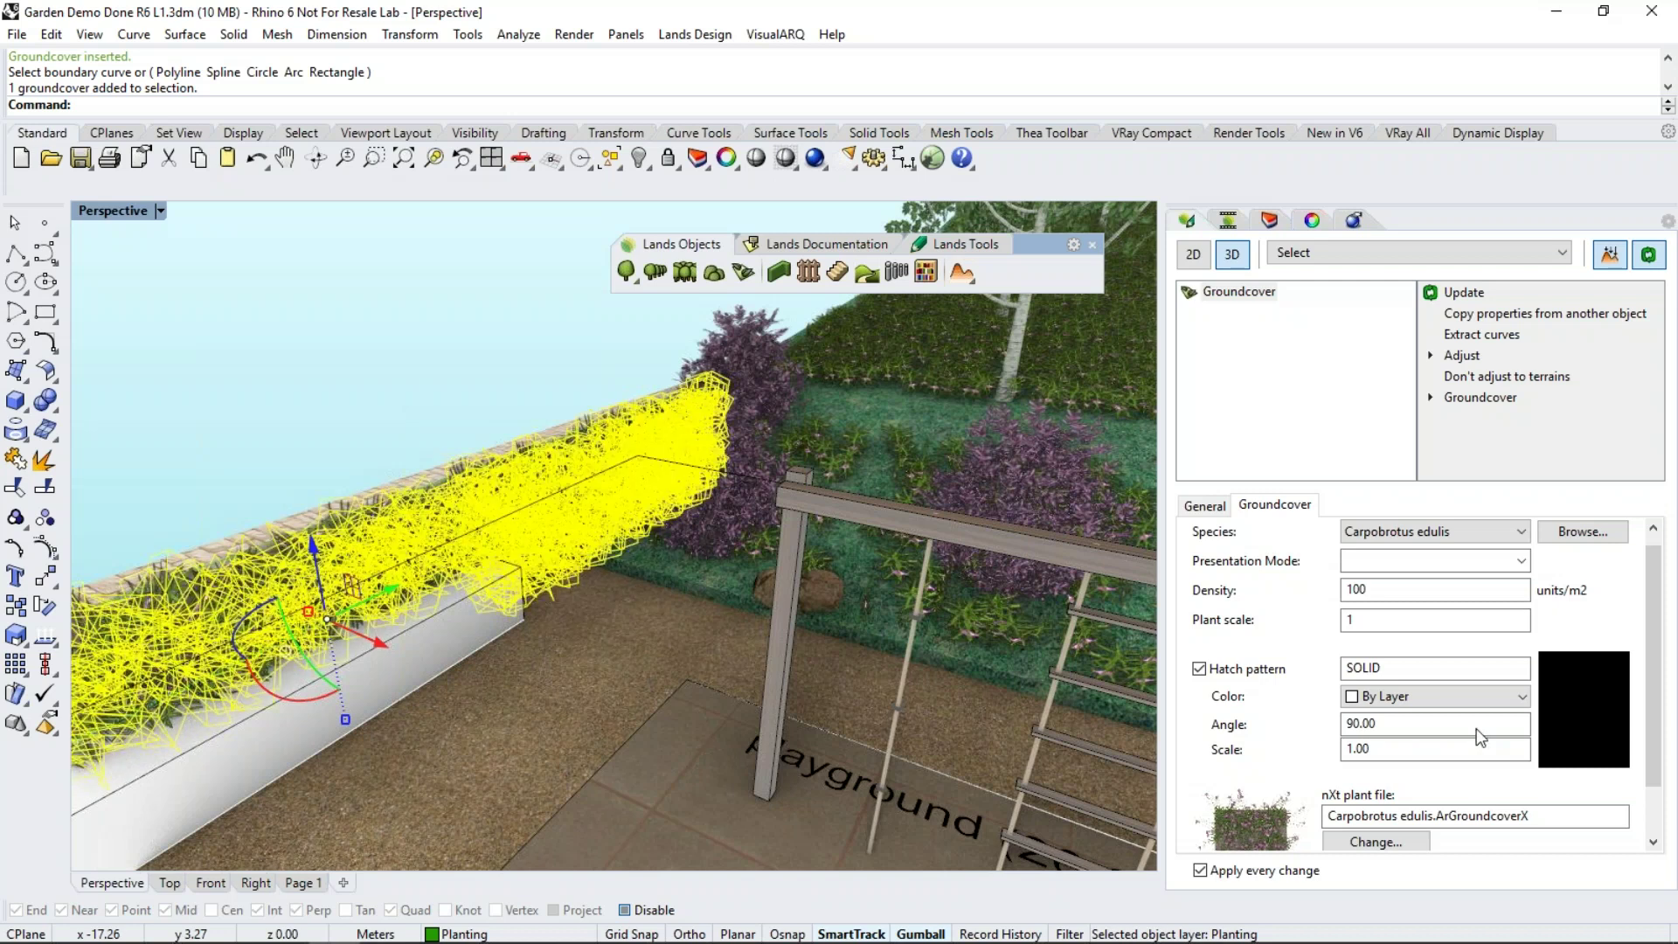
pyautogui.click(1347, 620)
pyautogui.write('0.6')
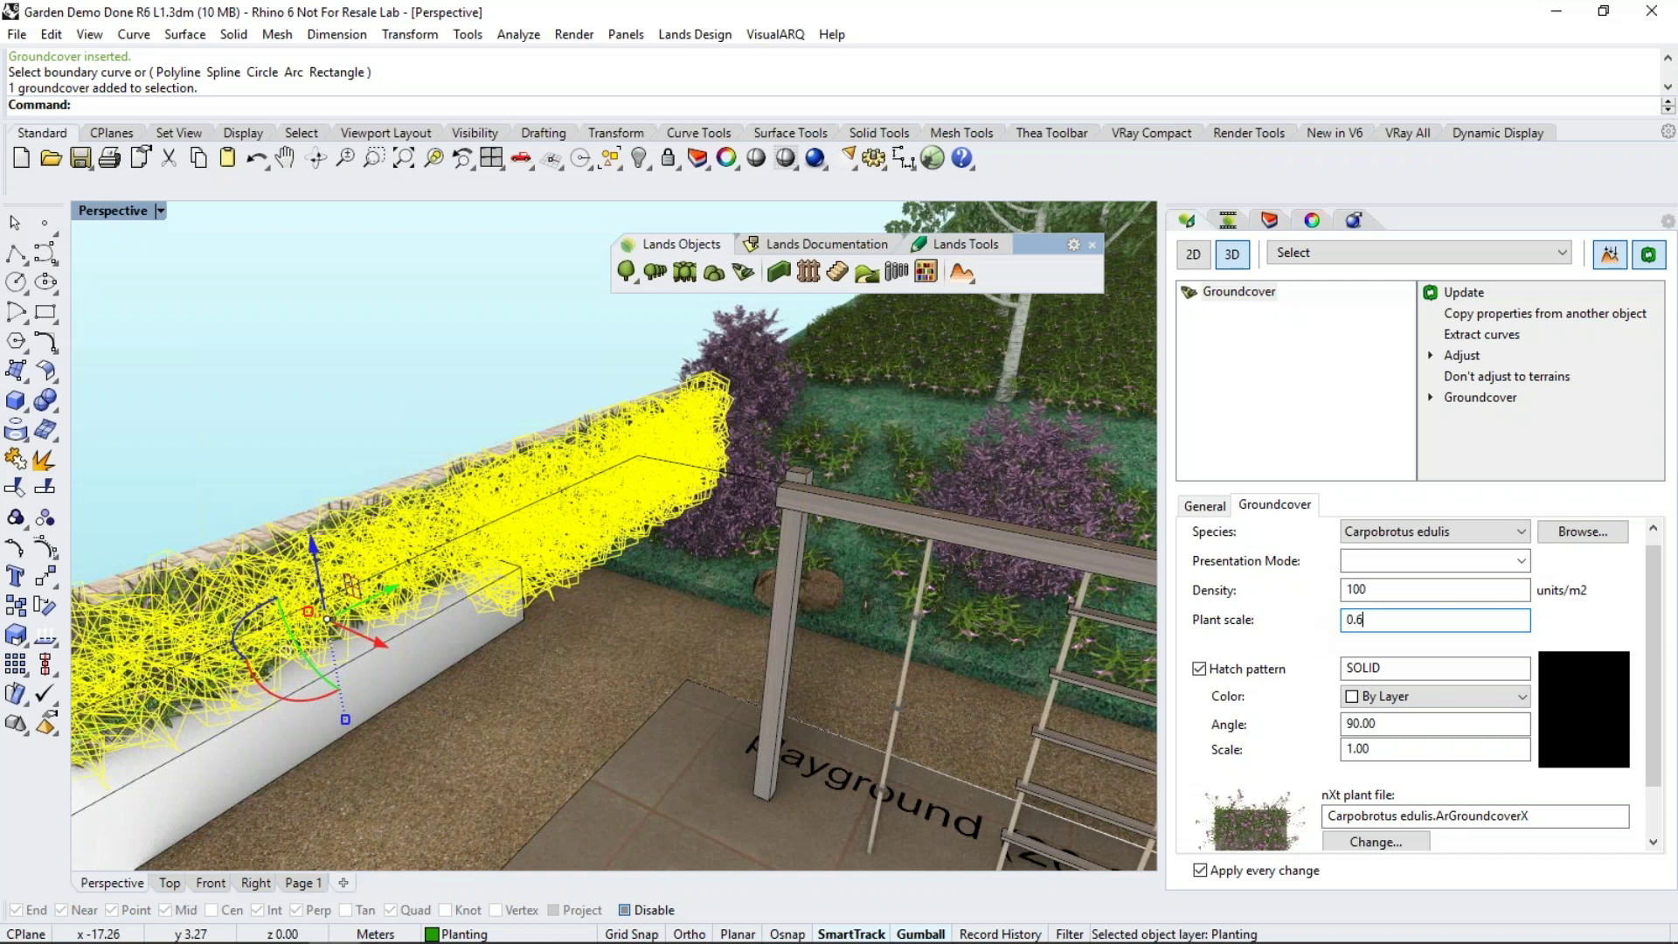
pyautogui.press('Return')
pyautogui.press('Escape')
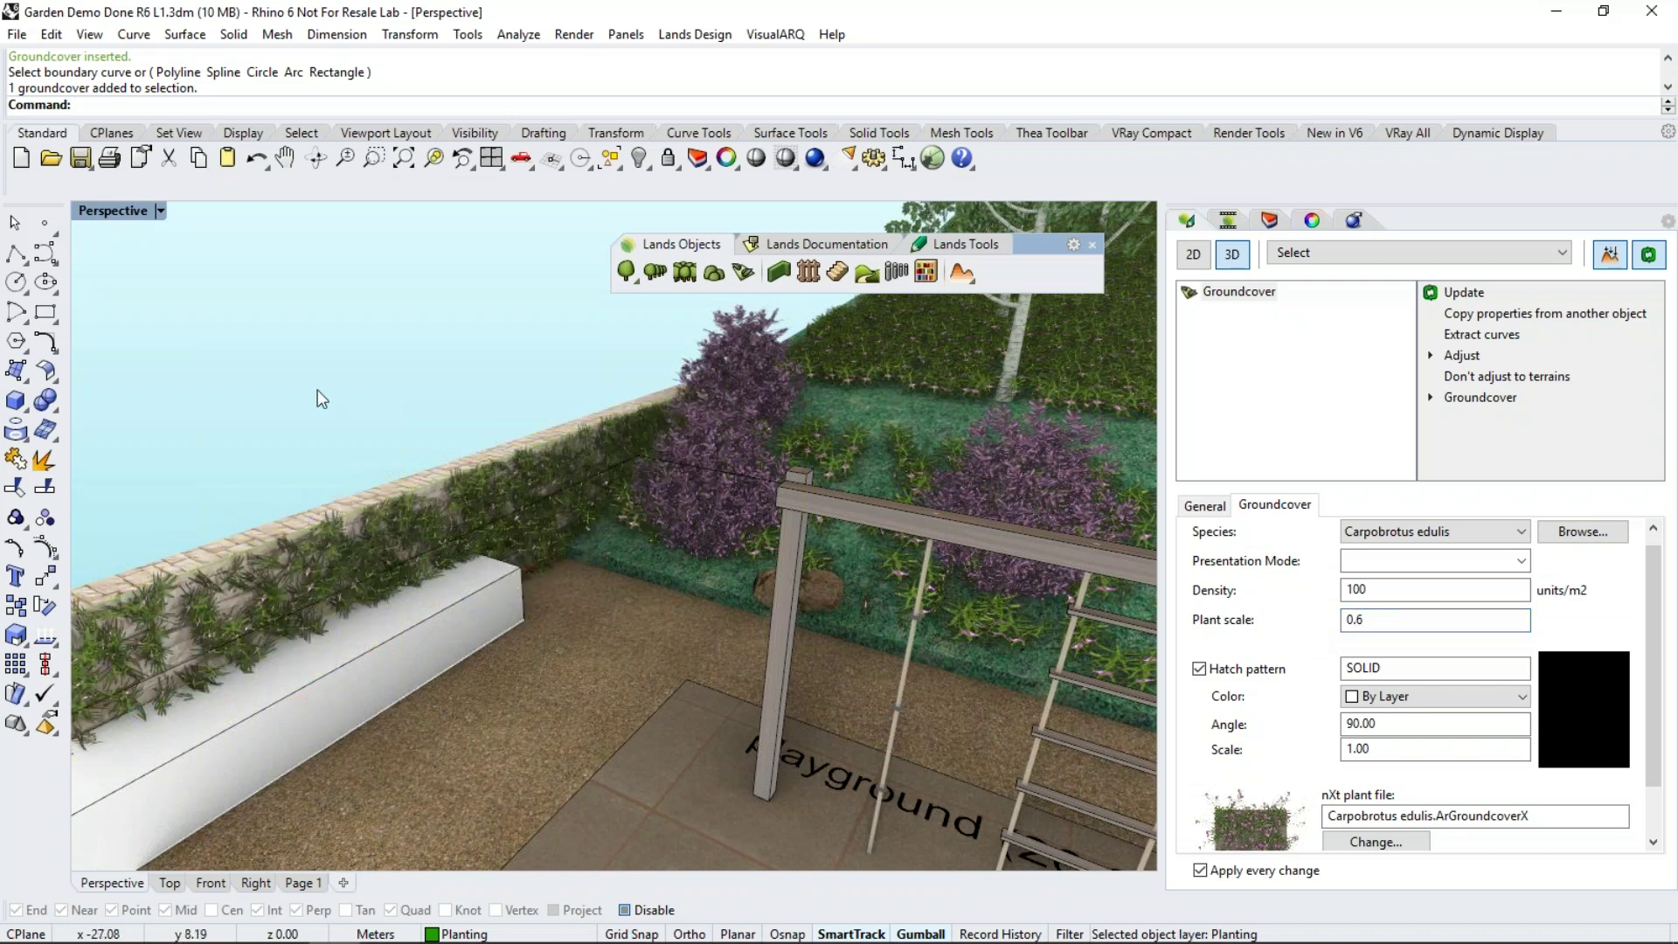
# Zoom out and orbit to view the whole walled garden
pyautogui.scroll(-5, 559, 592)
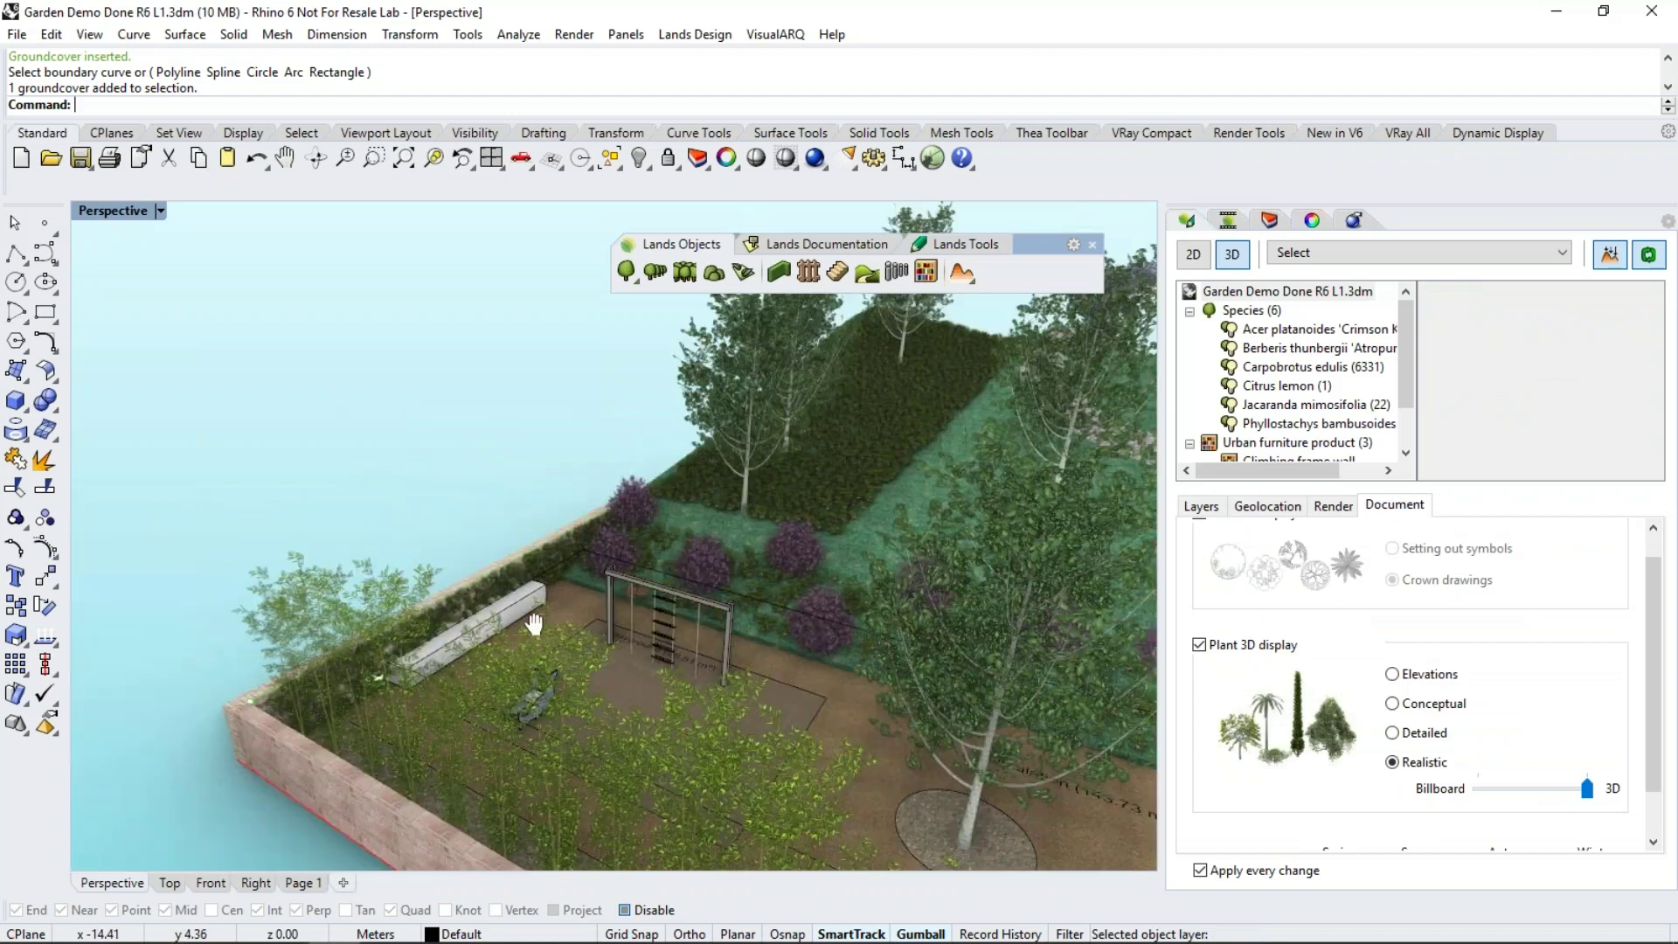
pyautogui.scroll(5, 533, 623)
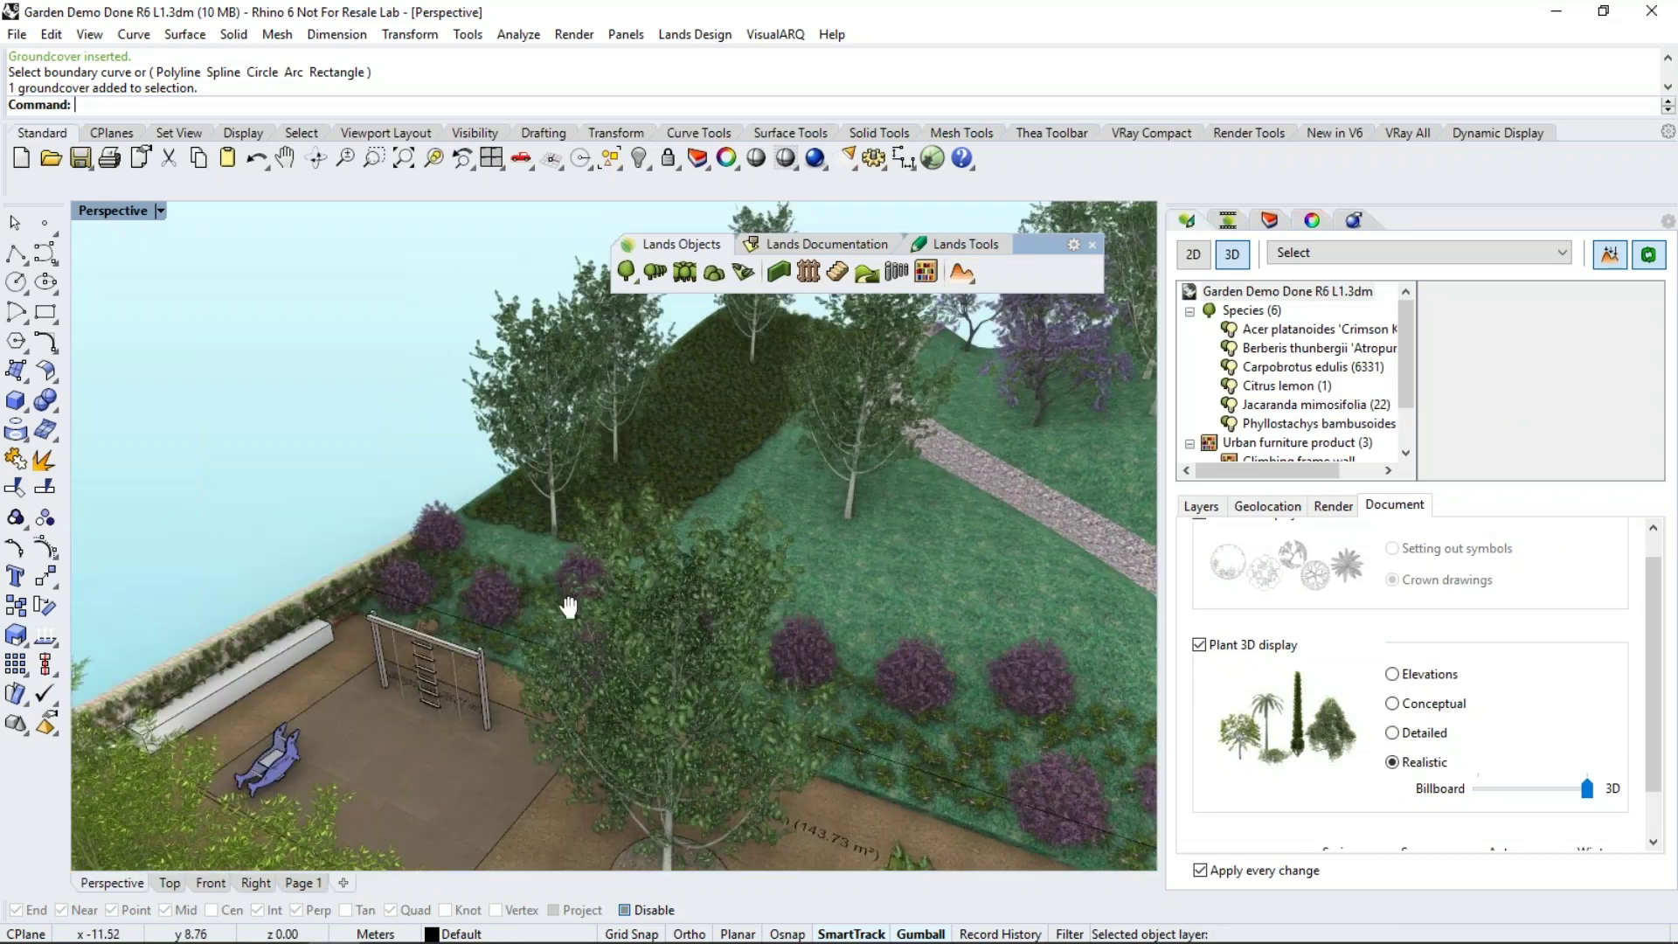
pyautogui.keyDown('shift'); pyautogui.moveTo(568, 607); pyautogui.dragTo(83, 629, button='right'); pyautogui.keyUp('shift')
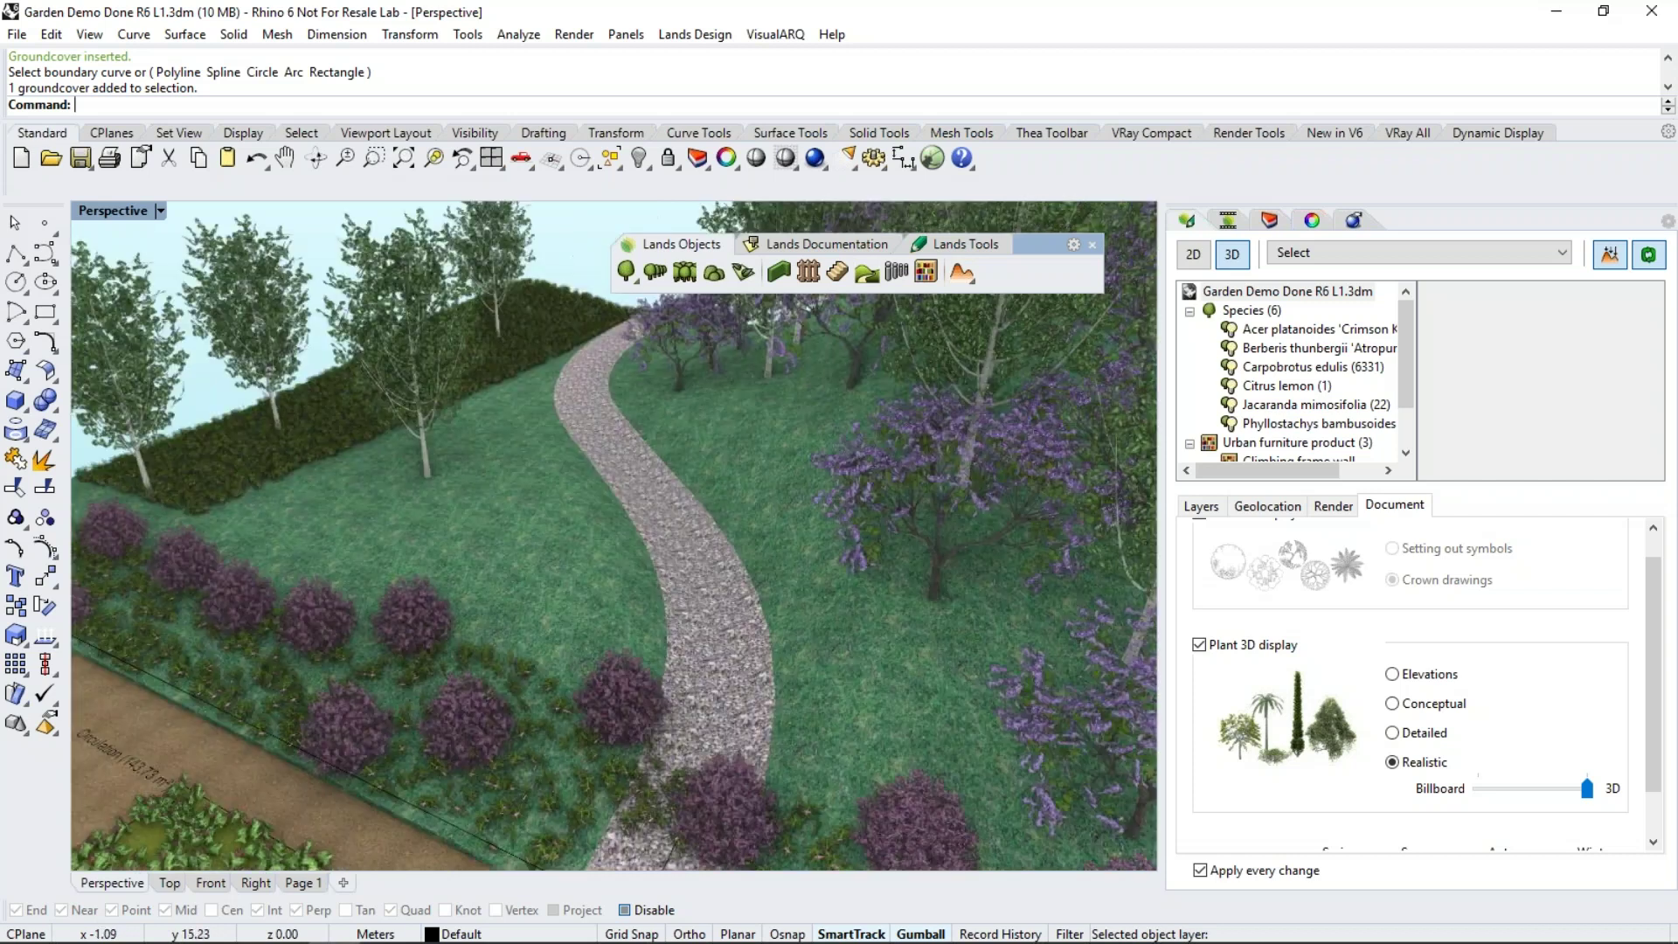
pyautogui.scroll(-5, 769, 577)
pyautogui.moveTo(782, 580); pyautogui.dragTo(699, 581, button='right')
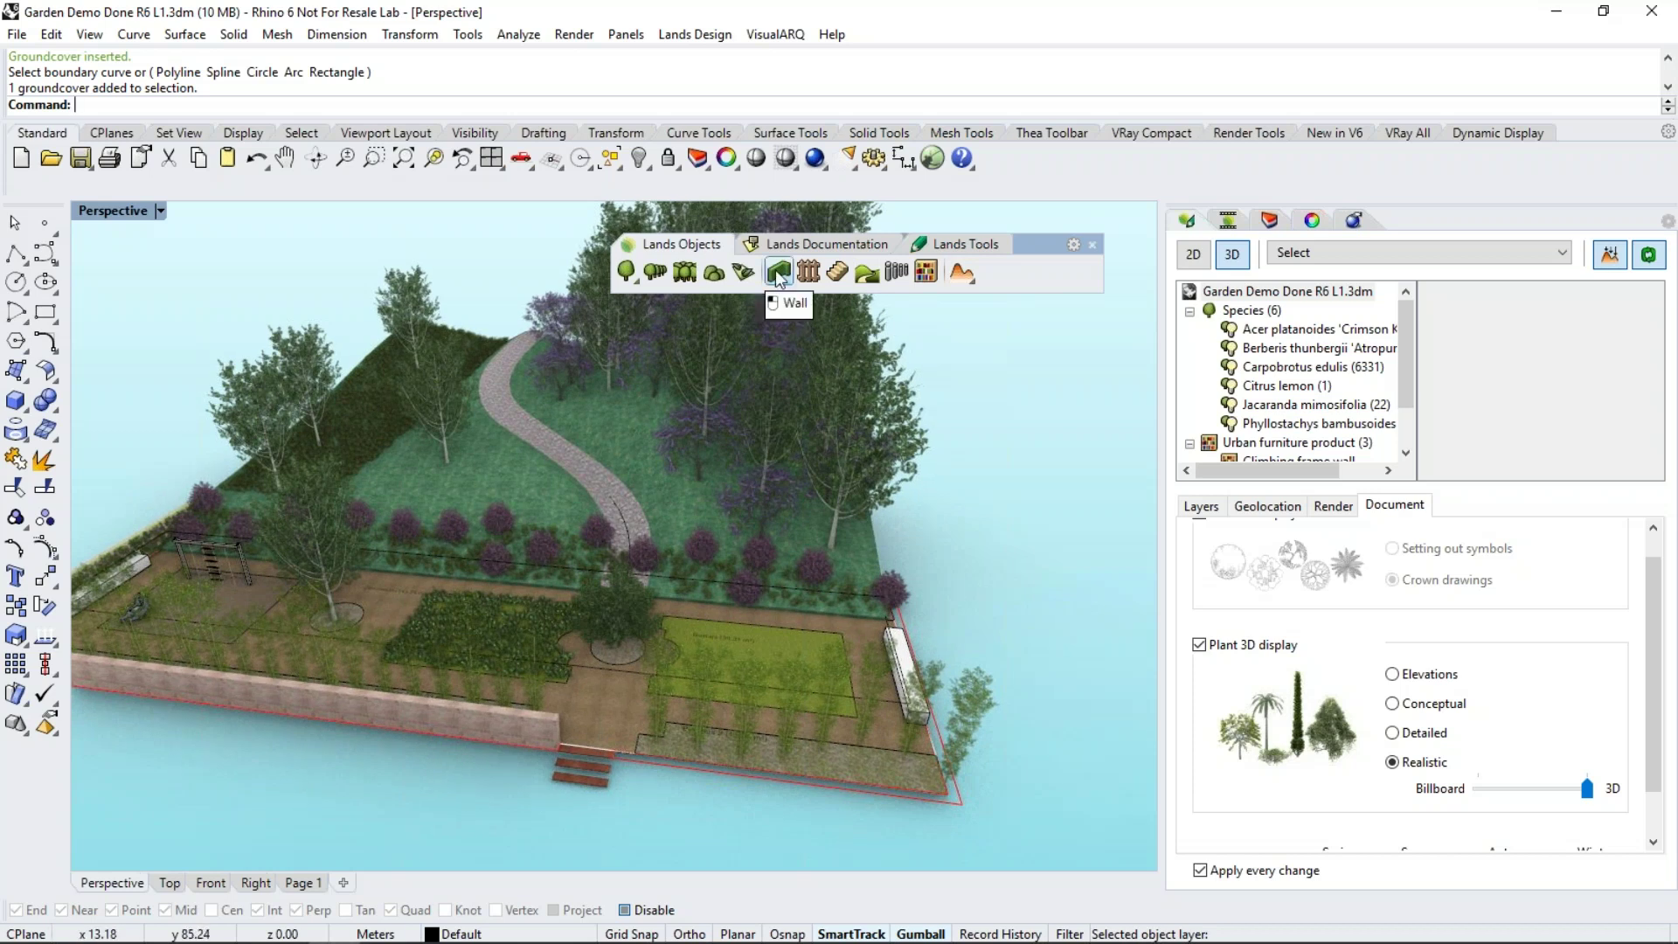
# Set up a new wall keeping thickness 0.60 and height 2.00
pyautogui.click(775, 270)
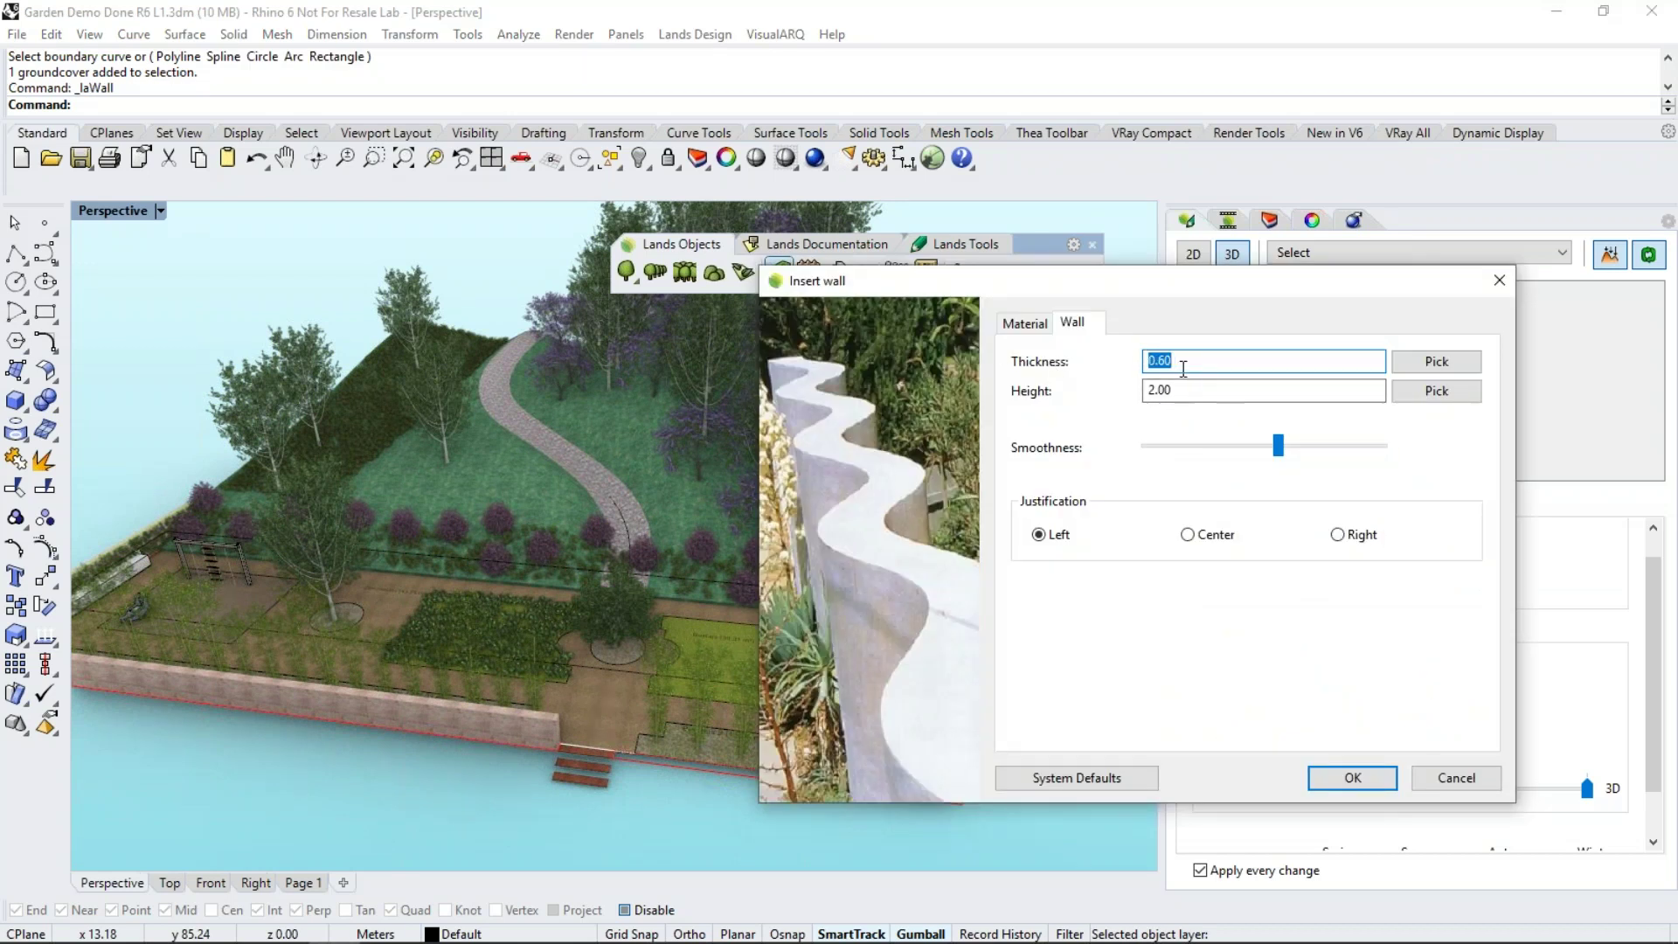
pyautogui.click(1025, 322)
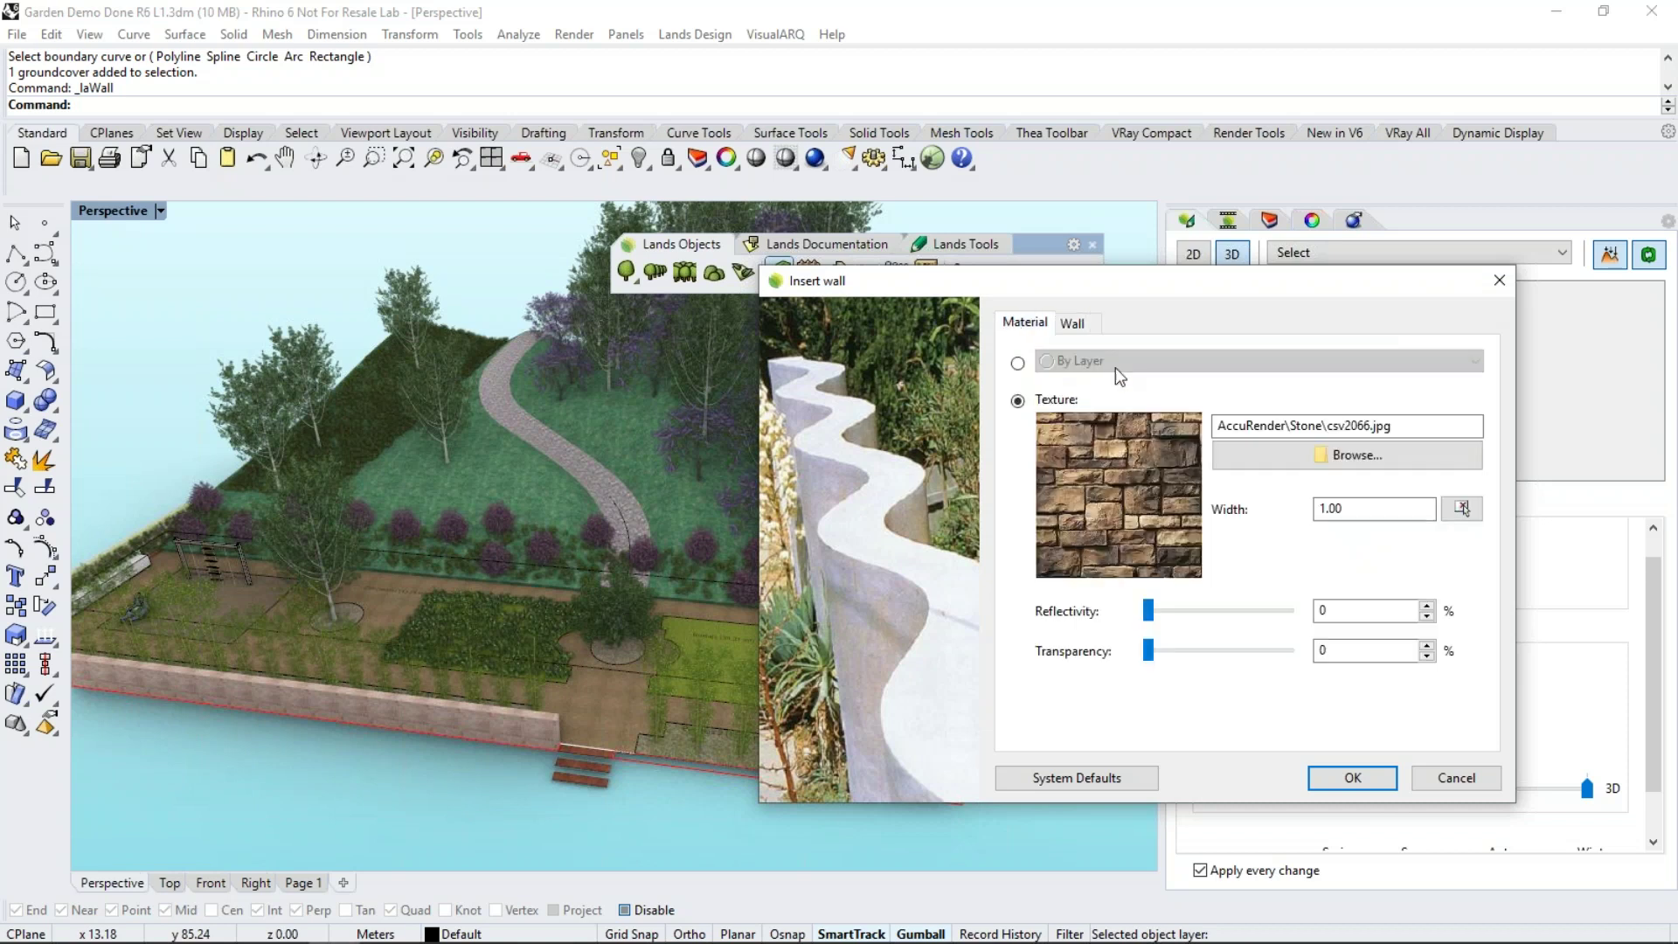
pyautogui.click(1073, 328)
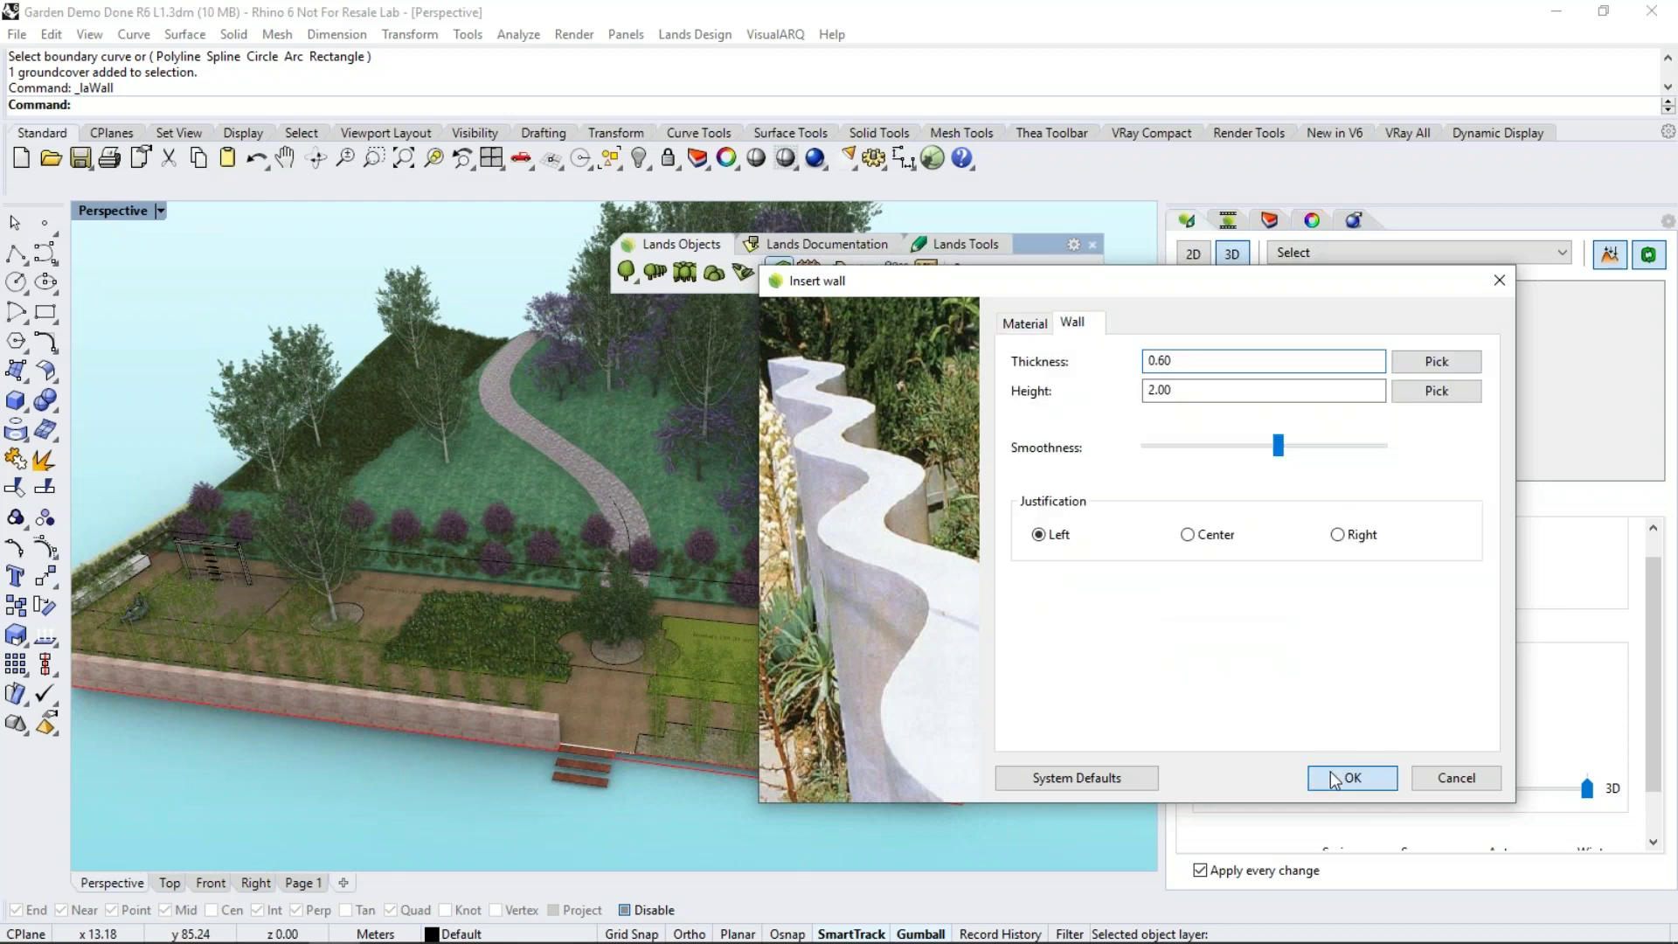
pyautogui.click(1331, 773)
# Draw the wall as a polyline from the front wall's end to a corner by the bench
pyautogui.moveTo(961, 681); pyautogui.dragTo(929, 786, button='right')
pyautogui.scroll(-3, 695, 628)
pyautogui.moveTo(570, 584); pyautogui.dragTo(936, 644, button='right')
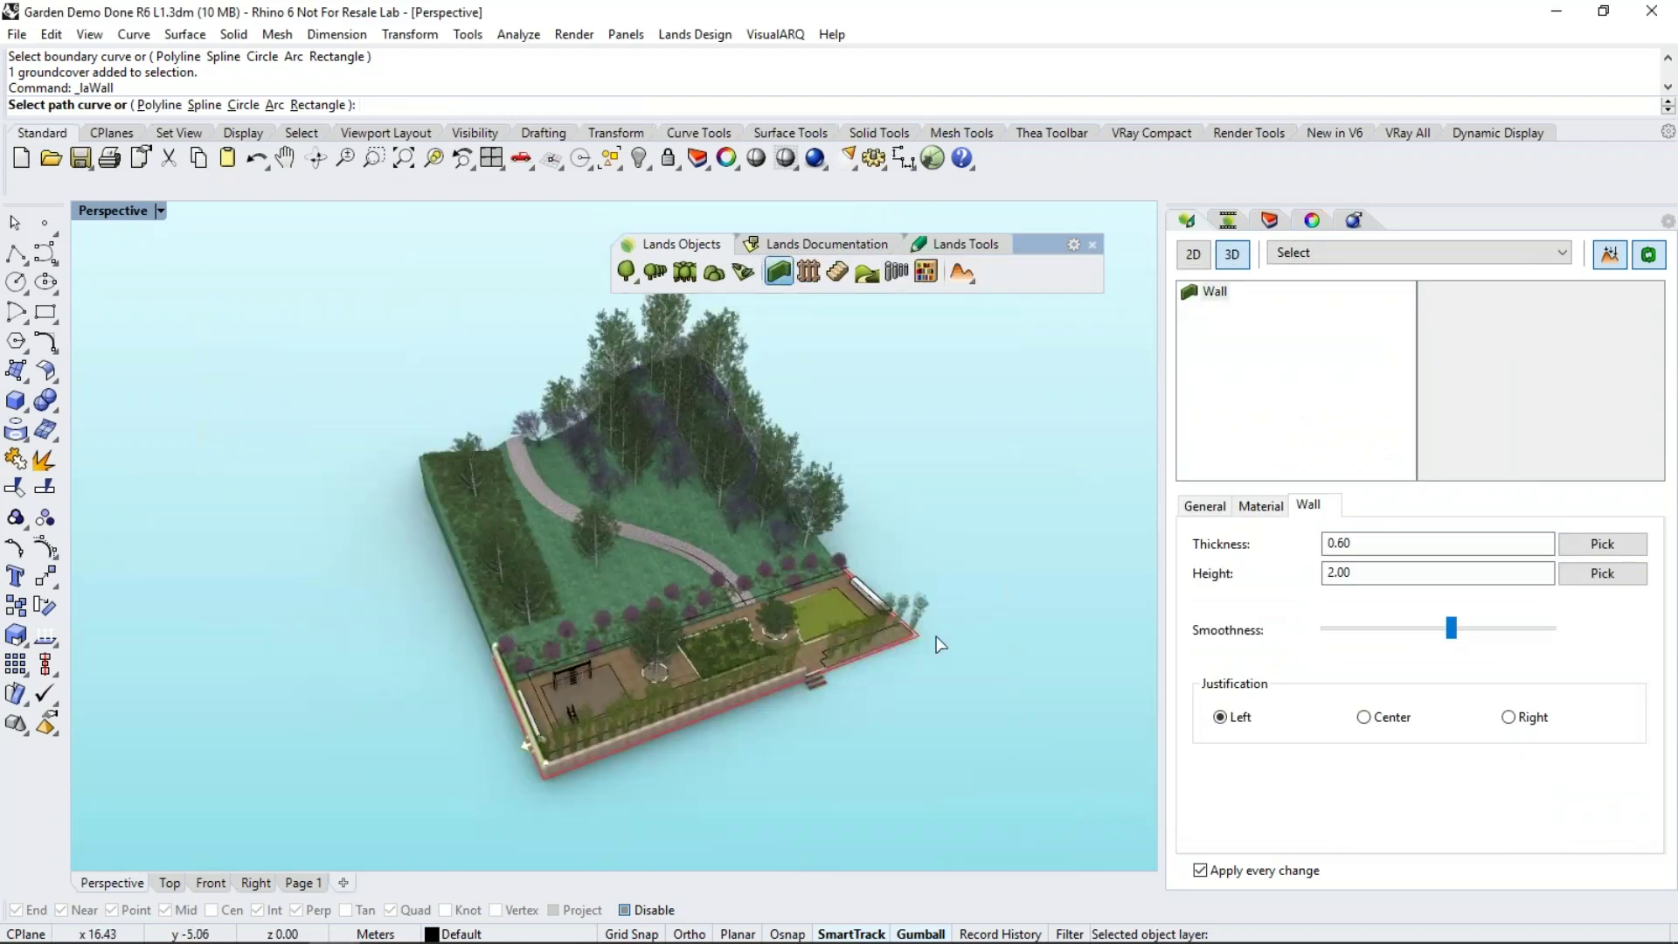
pyautogui.scroll(5, 928, 671)
pyautogui.scroll(2, 928, 671)
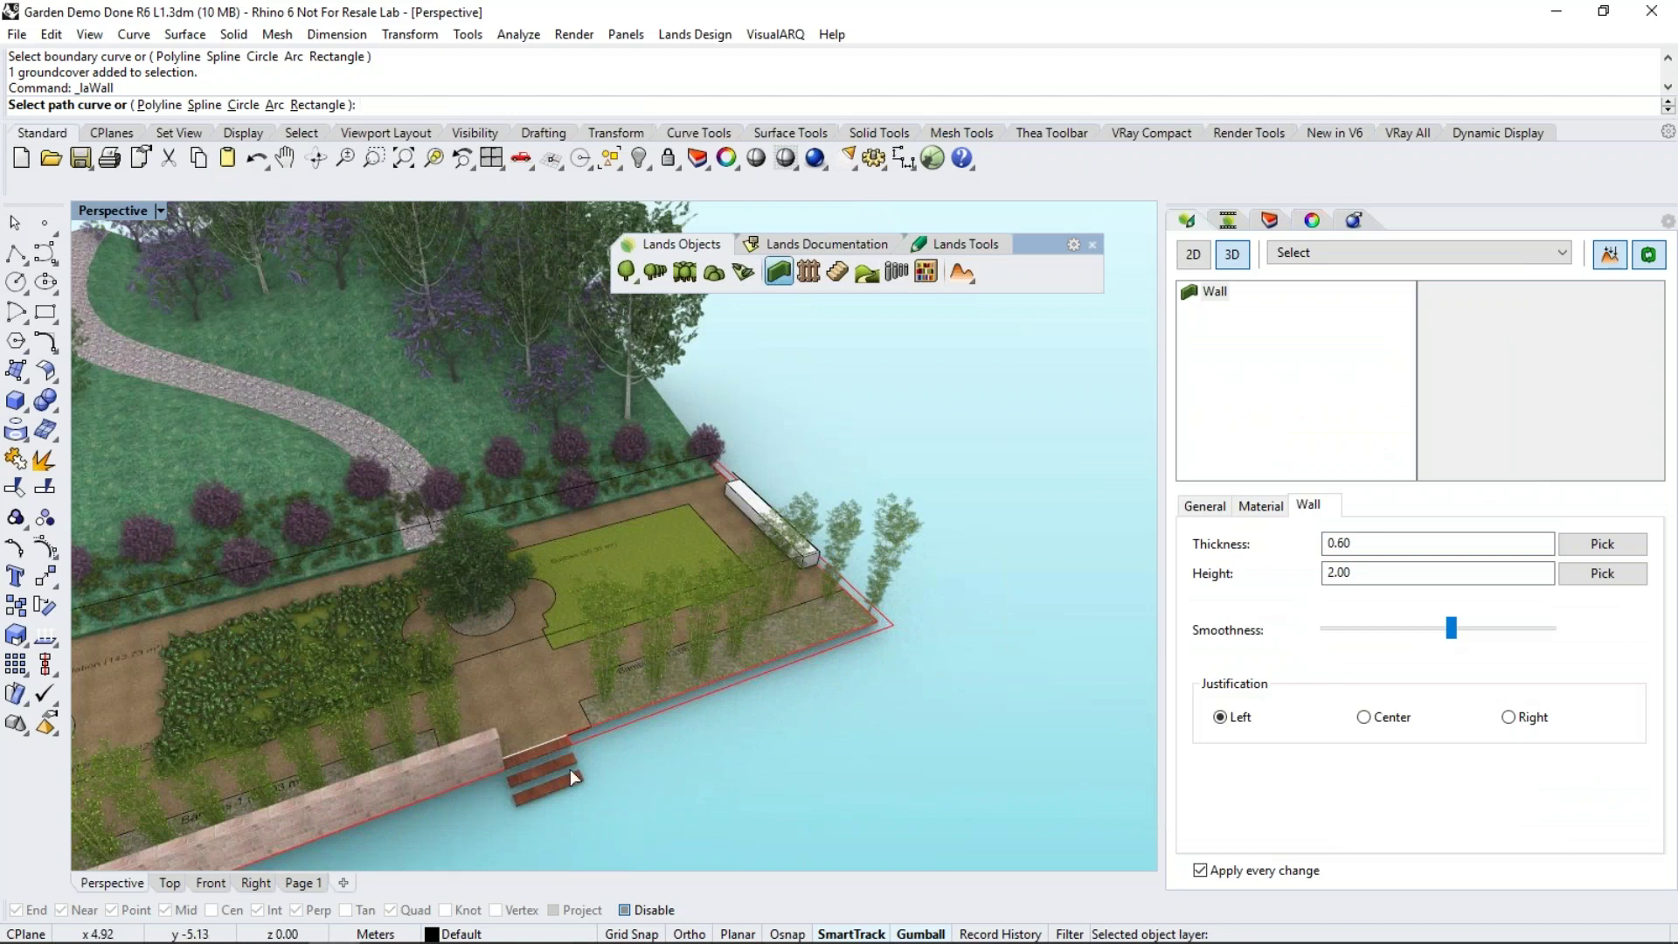
pyautogui.click(152, 105)
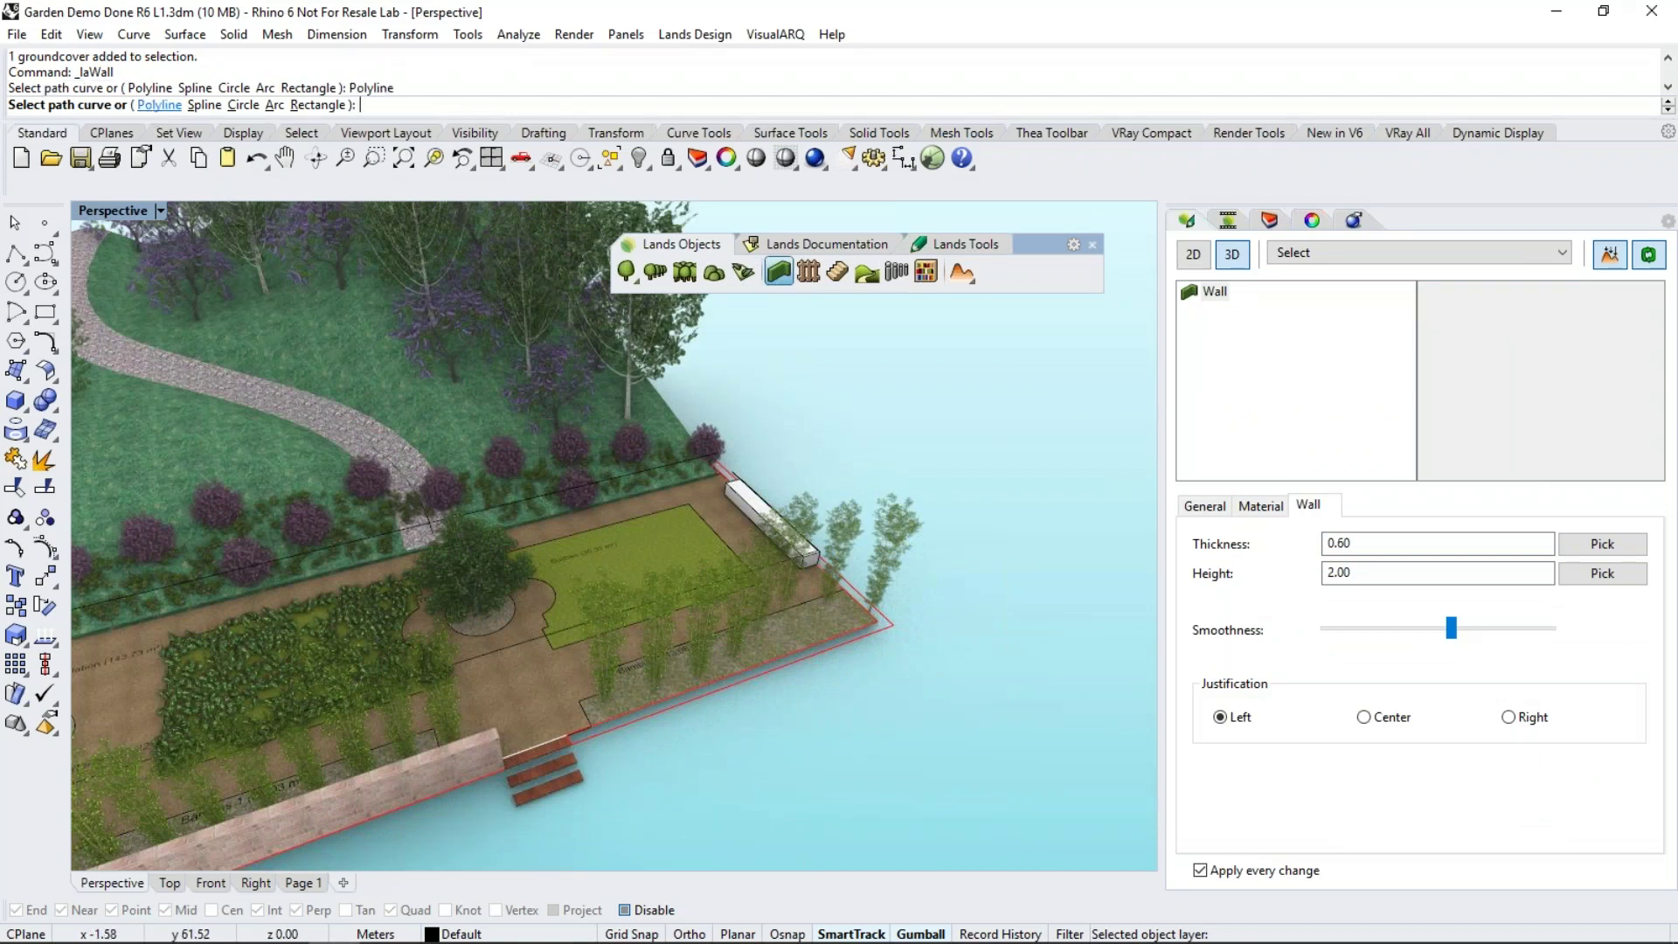
pyautogui.click(567, 735)
pyautogui.scroll(3, 749, 693)
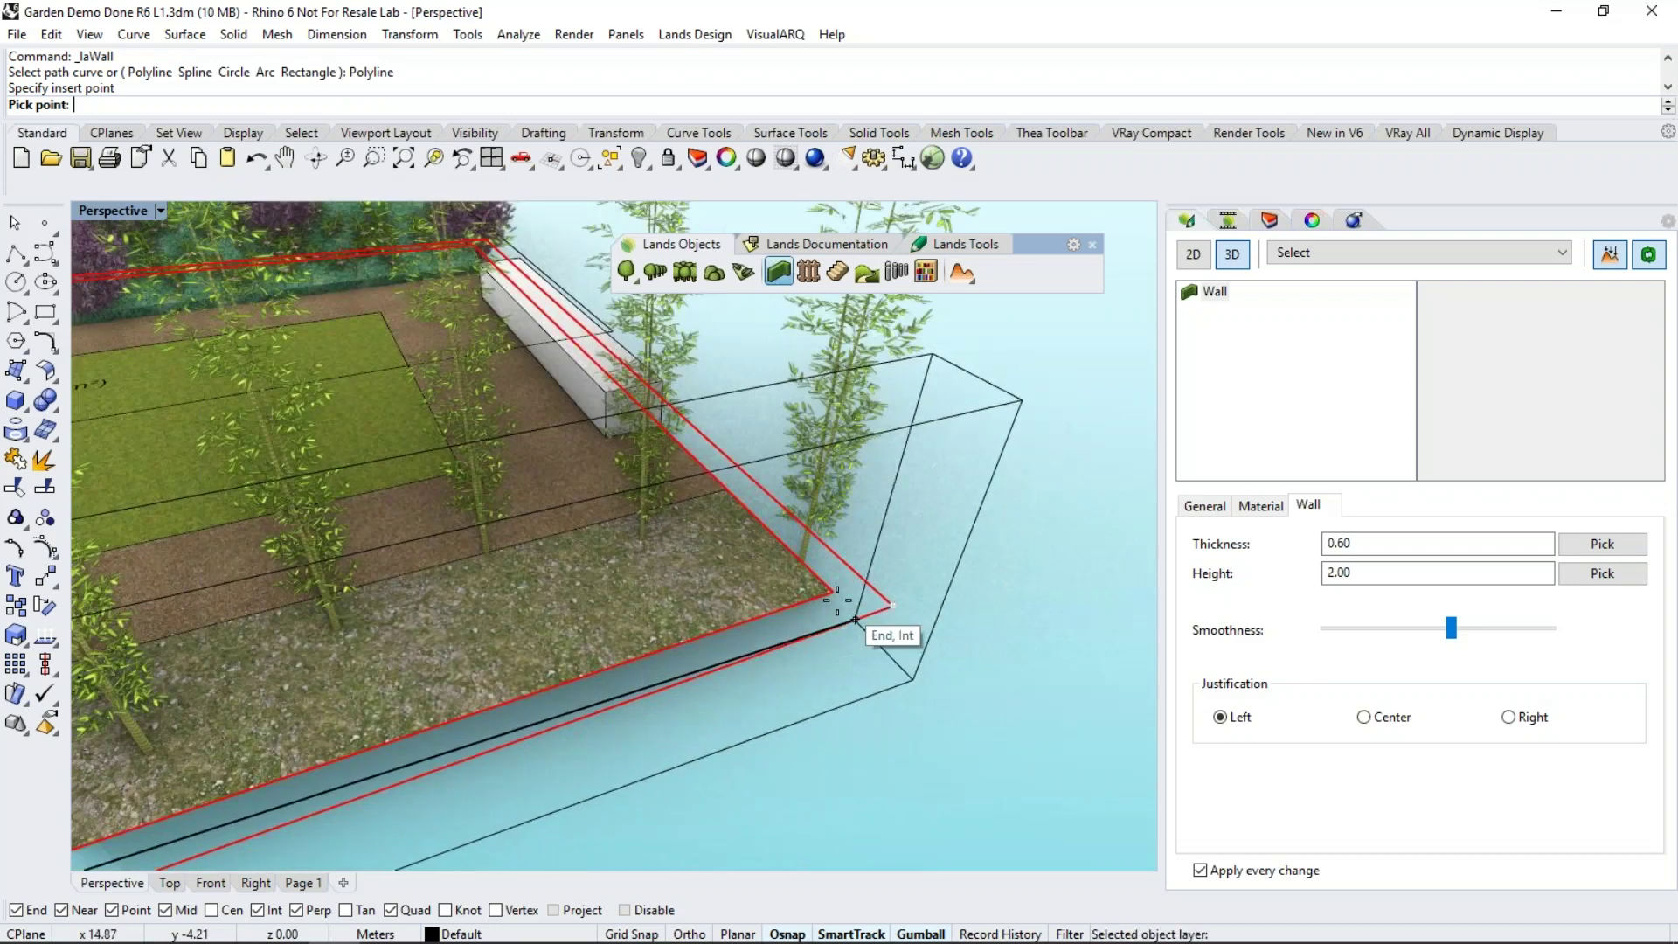
pyautogui.scroll(-5, 832, 601)
pyautogui.scroll(6, 693, 720)
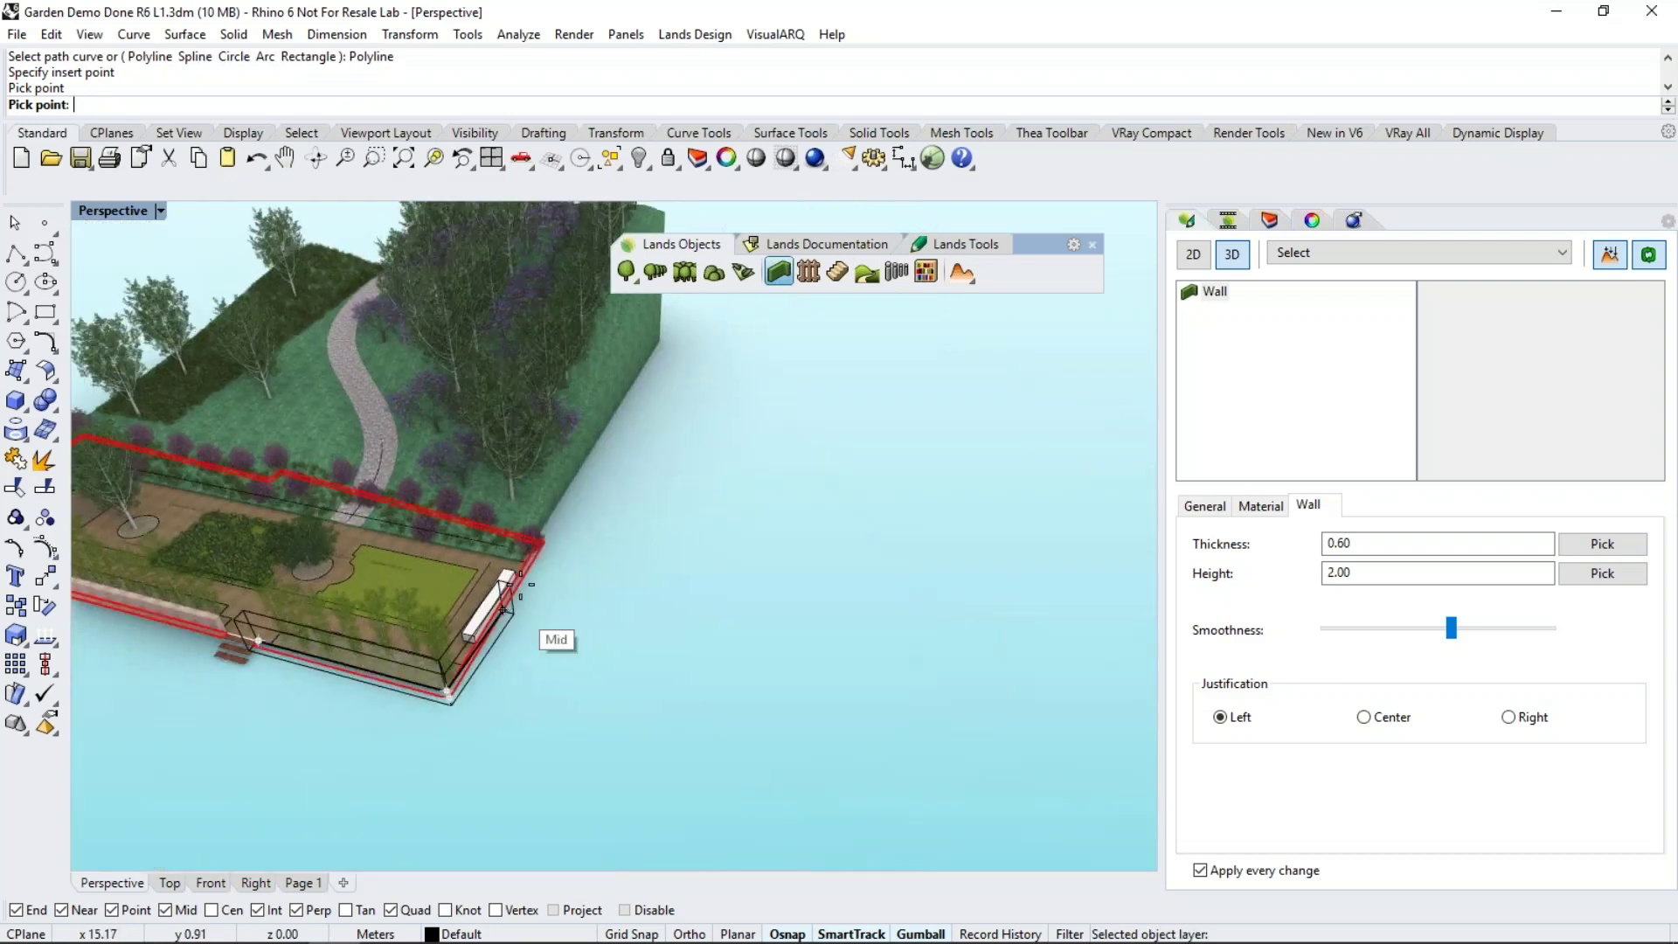
pyautogui.click(549, 540)
pyautogui.press('Return')
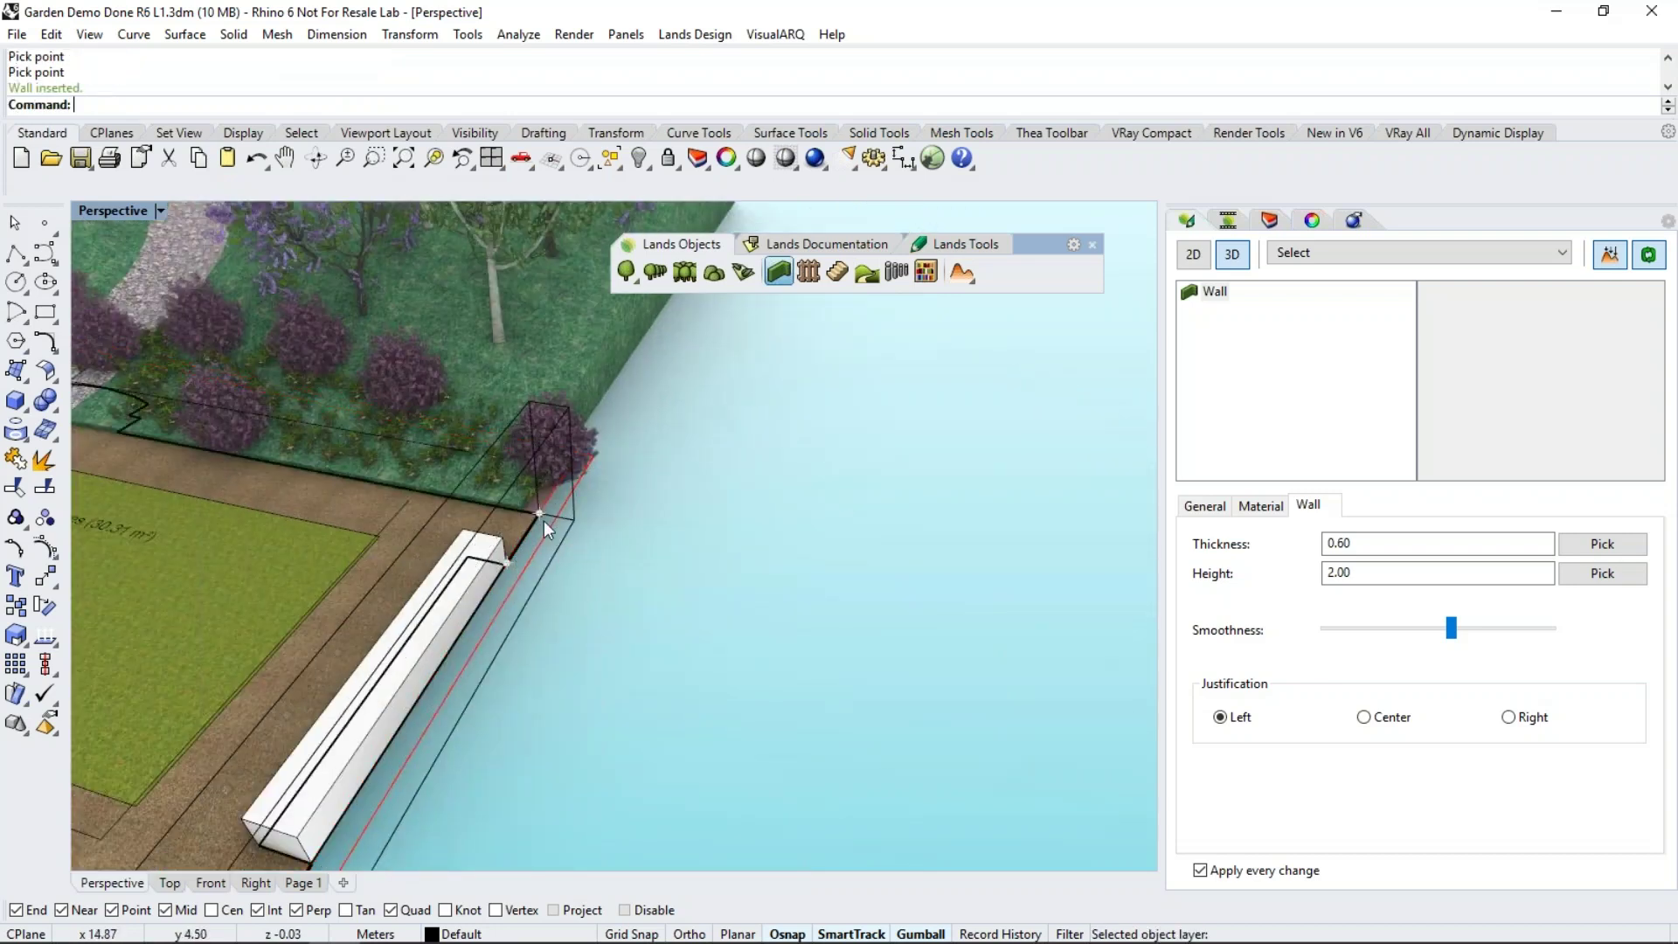
# Select the new stone wall and begin copying properties from another object
pyautogui.click(622, 605)
pyautogui.scroll(-5, 622, 605)
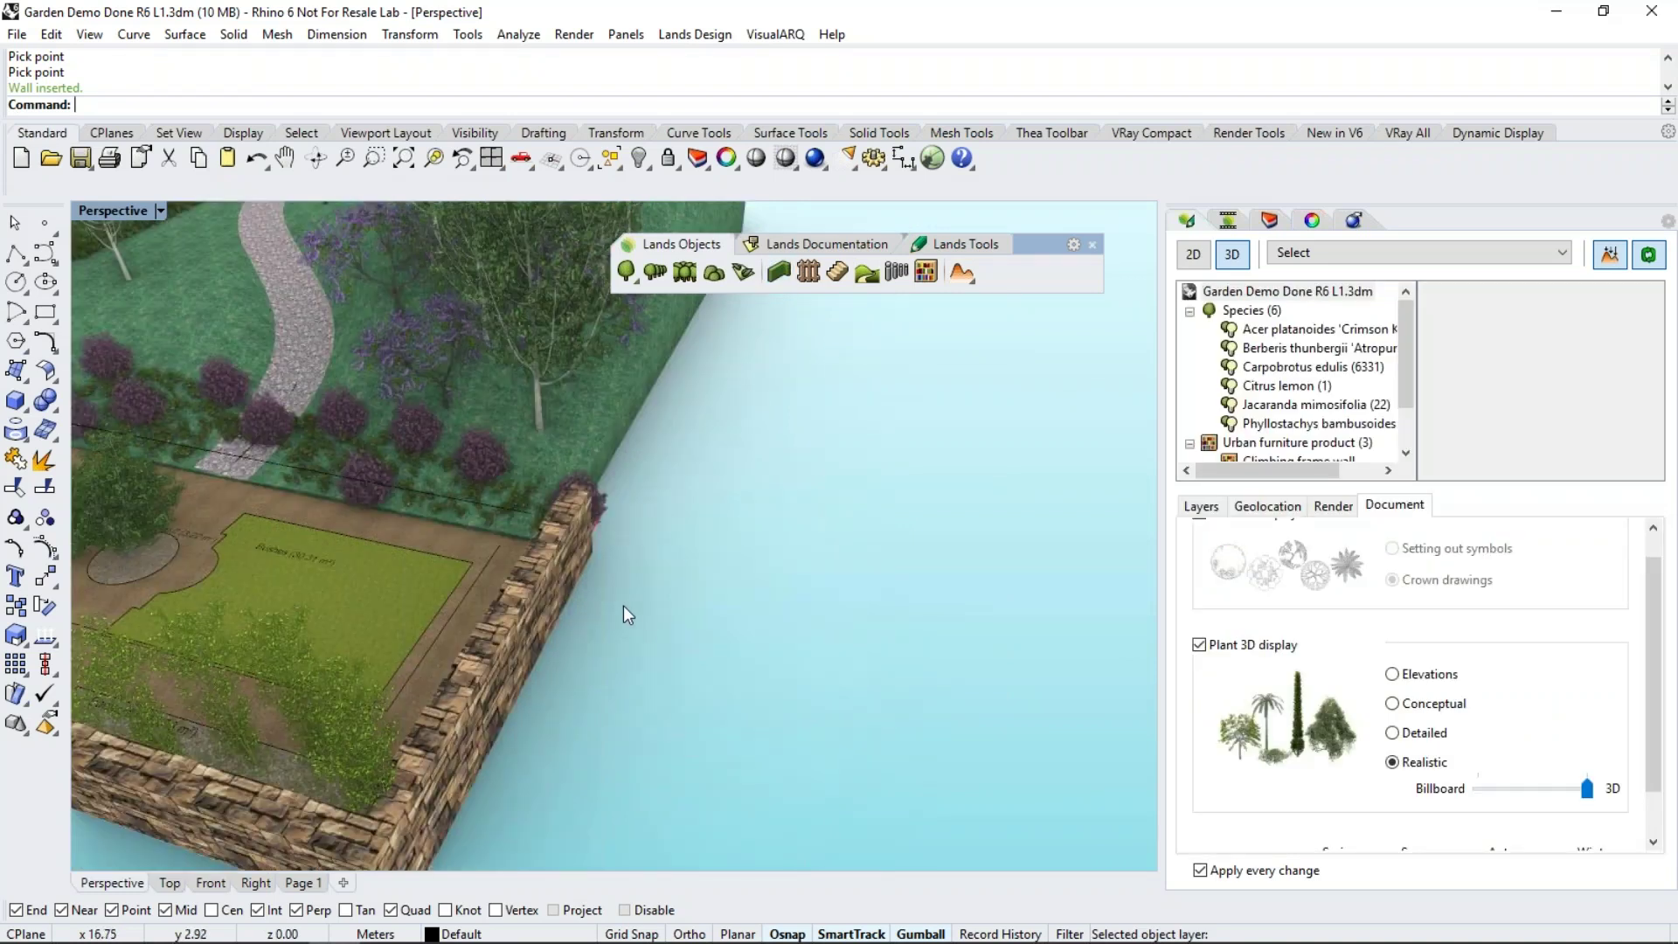
pyautogui.moveTo(714, 582); pyautogui.dragTo(721, 612, button='right')
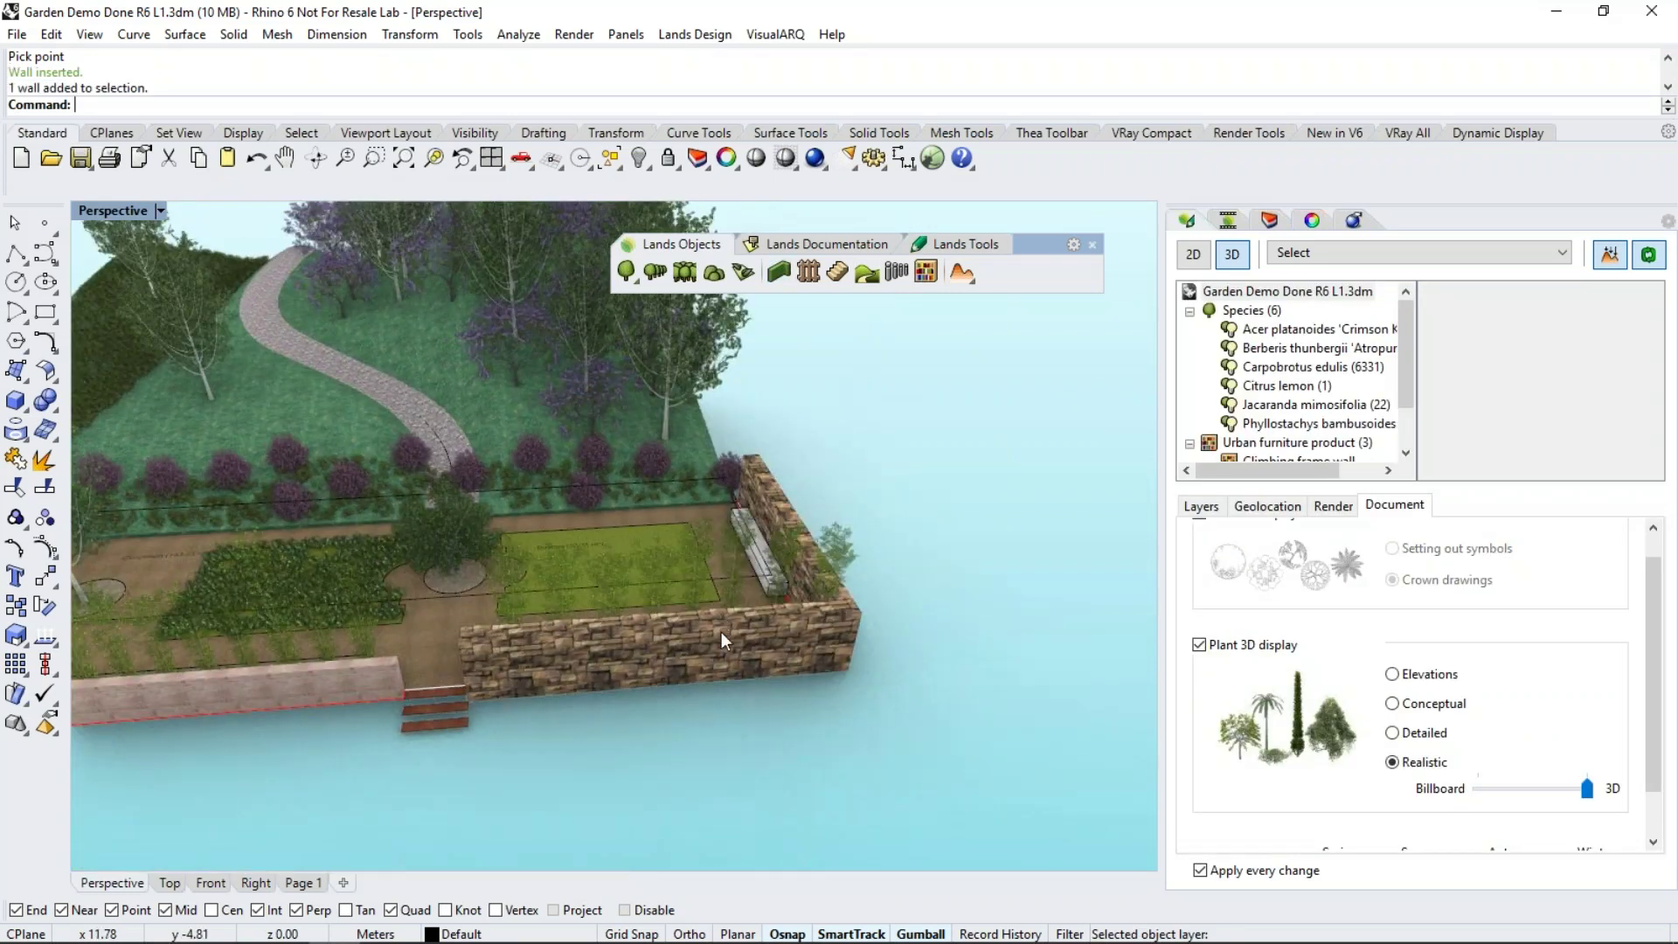
pyautogui.click(721, 632)
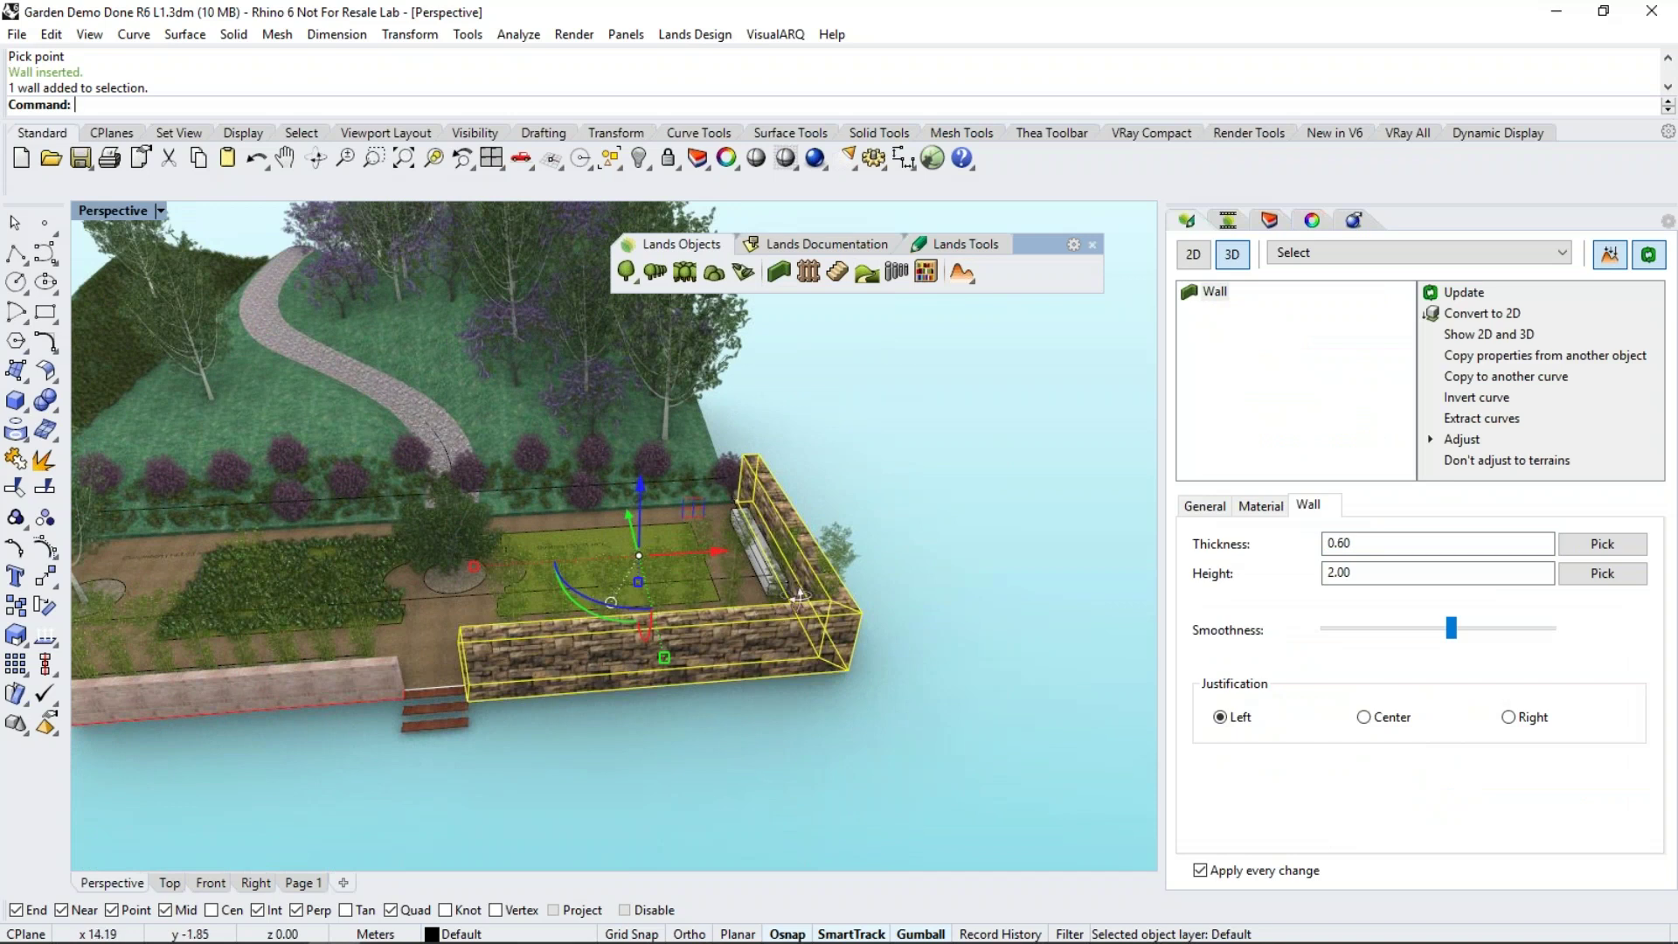
pyautogui.moveTo(798, 597); pyautogui.dragTo(839, 604, button='right')
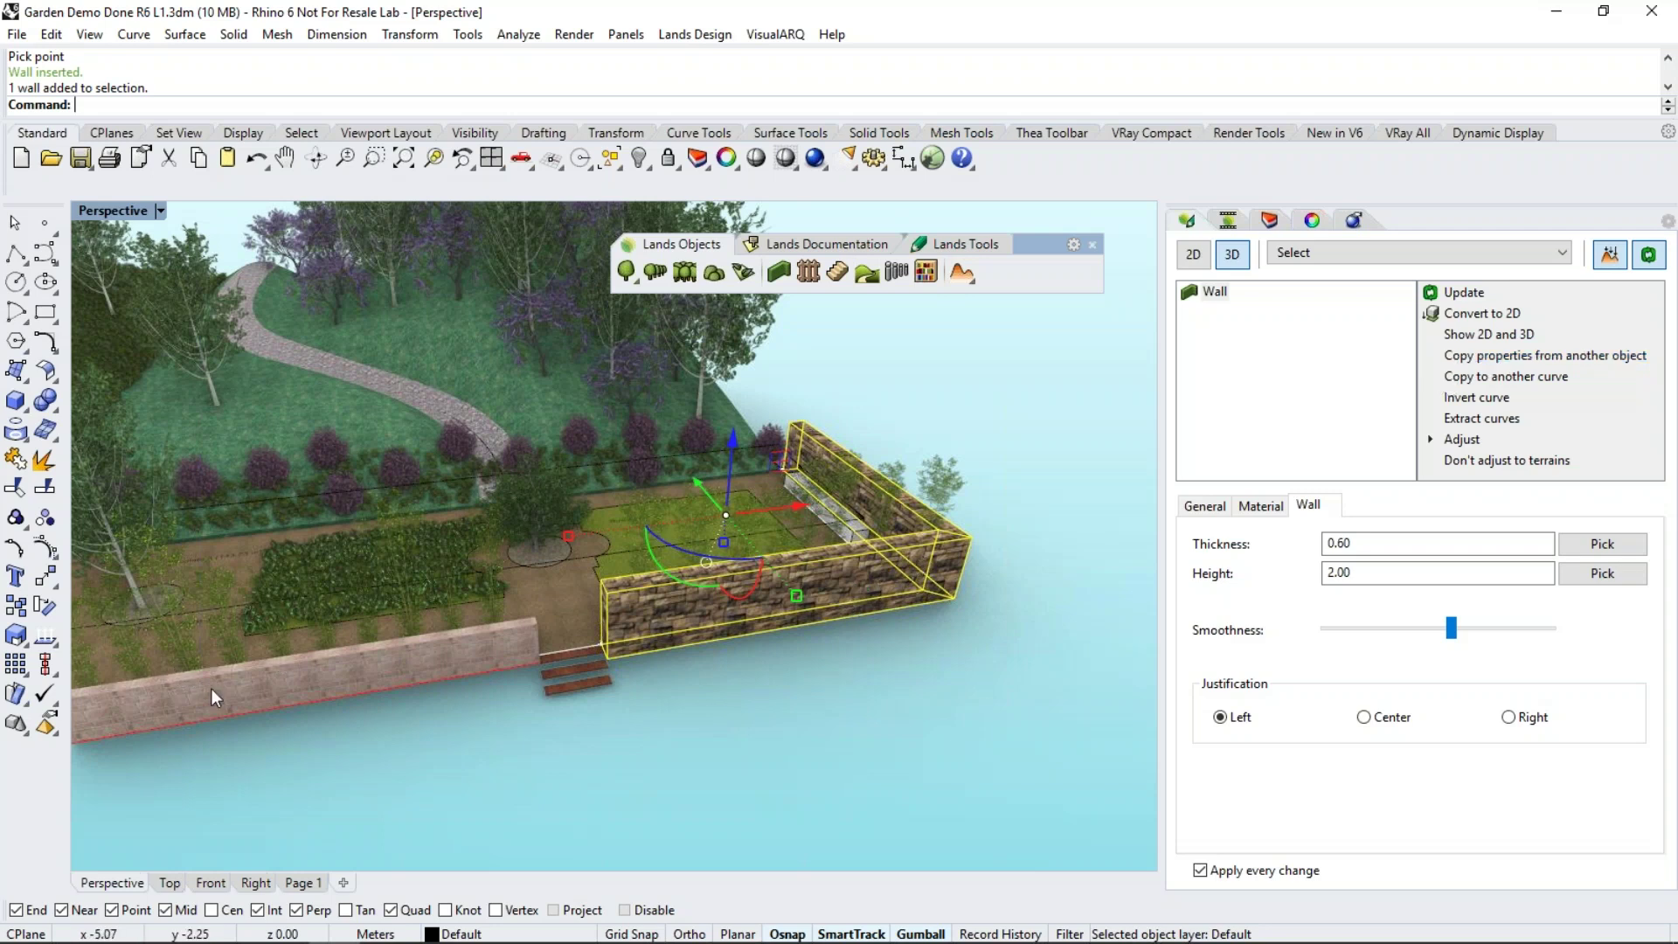
pyautogui.moveTo(377, 726); pyautogui.dragTo(789, 726, button='right')
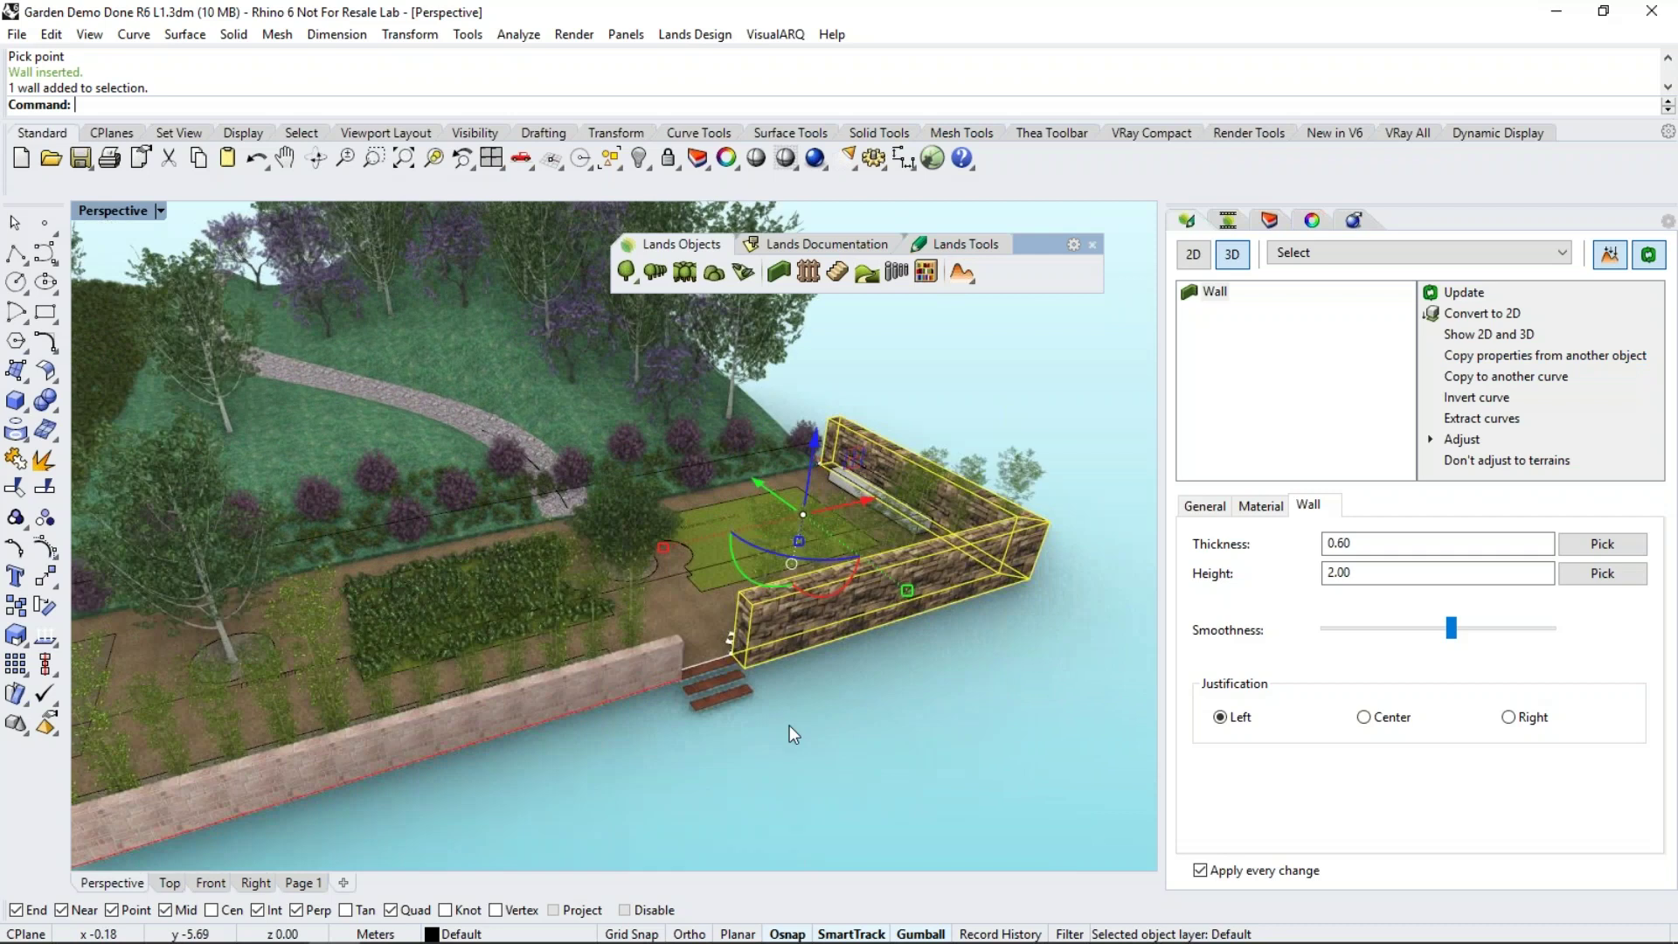
pyautogui.click(1469, 360)
# Apply the front wall's pink brick finish to the new corner wall
pyautogui.click(652, 669)
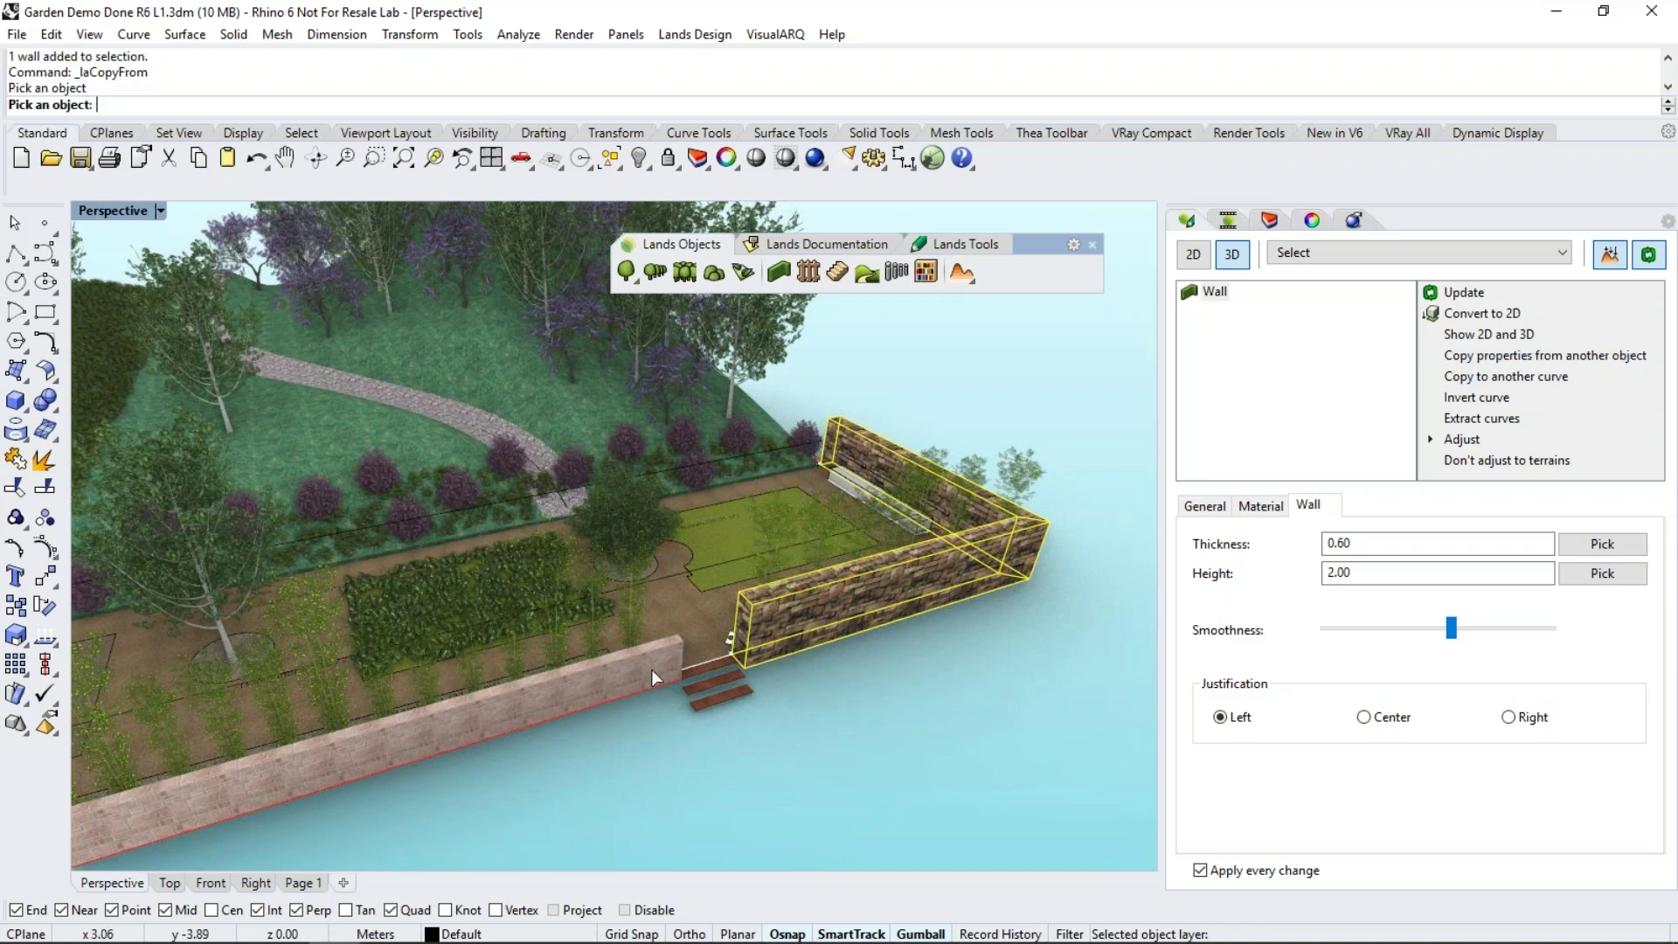
pyautogui.moveTo(869, 704); pyautogui.dragTo(916, 570, button='right')
pyautogui.scroll(3, 905, 600)
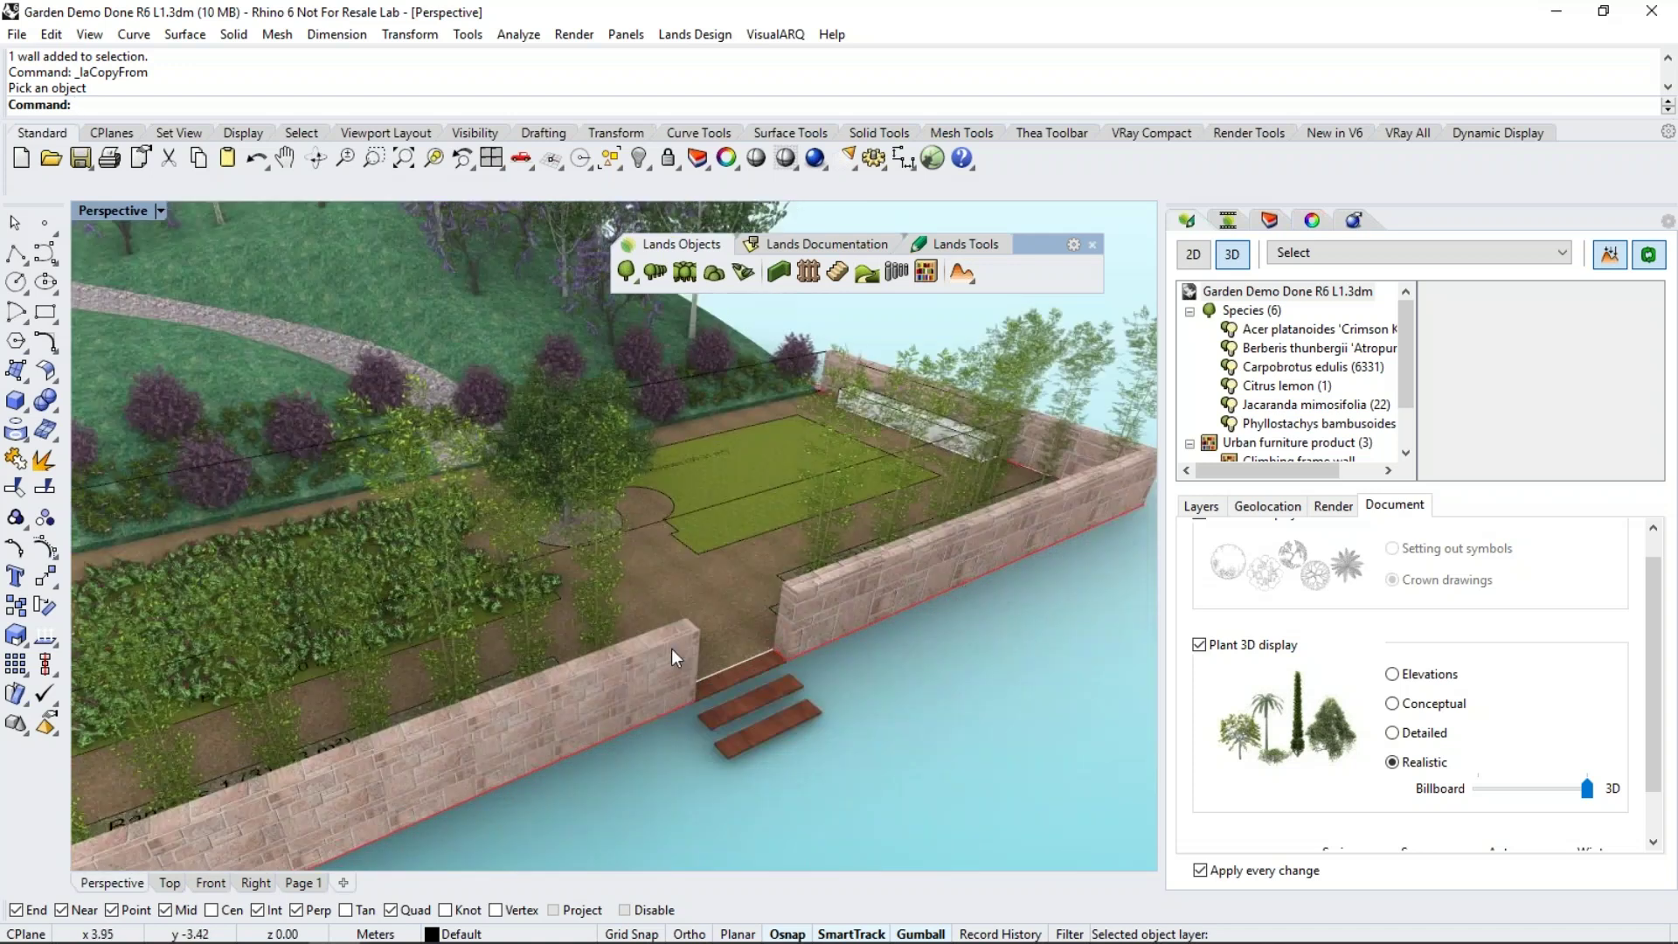
pyautogui.scroll(-5, 671, 649)
pyautogui.keyDown('shift'); pyautogui.moveTo(780, 678); pyautogui.dragTo(935, 646, button='right'); pyautogui.keyUp('shift')
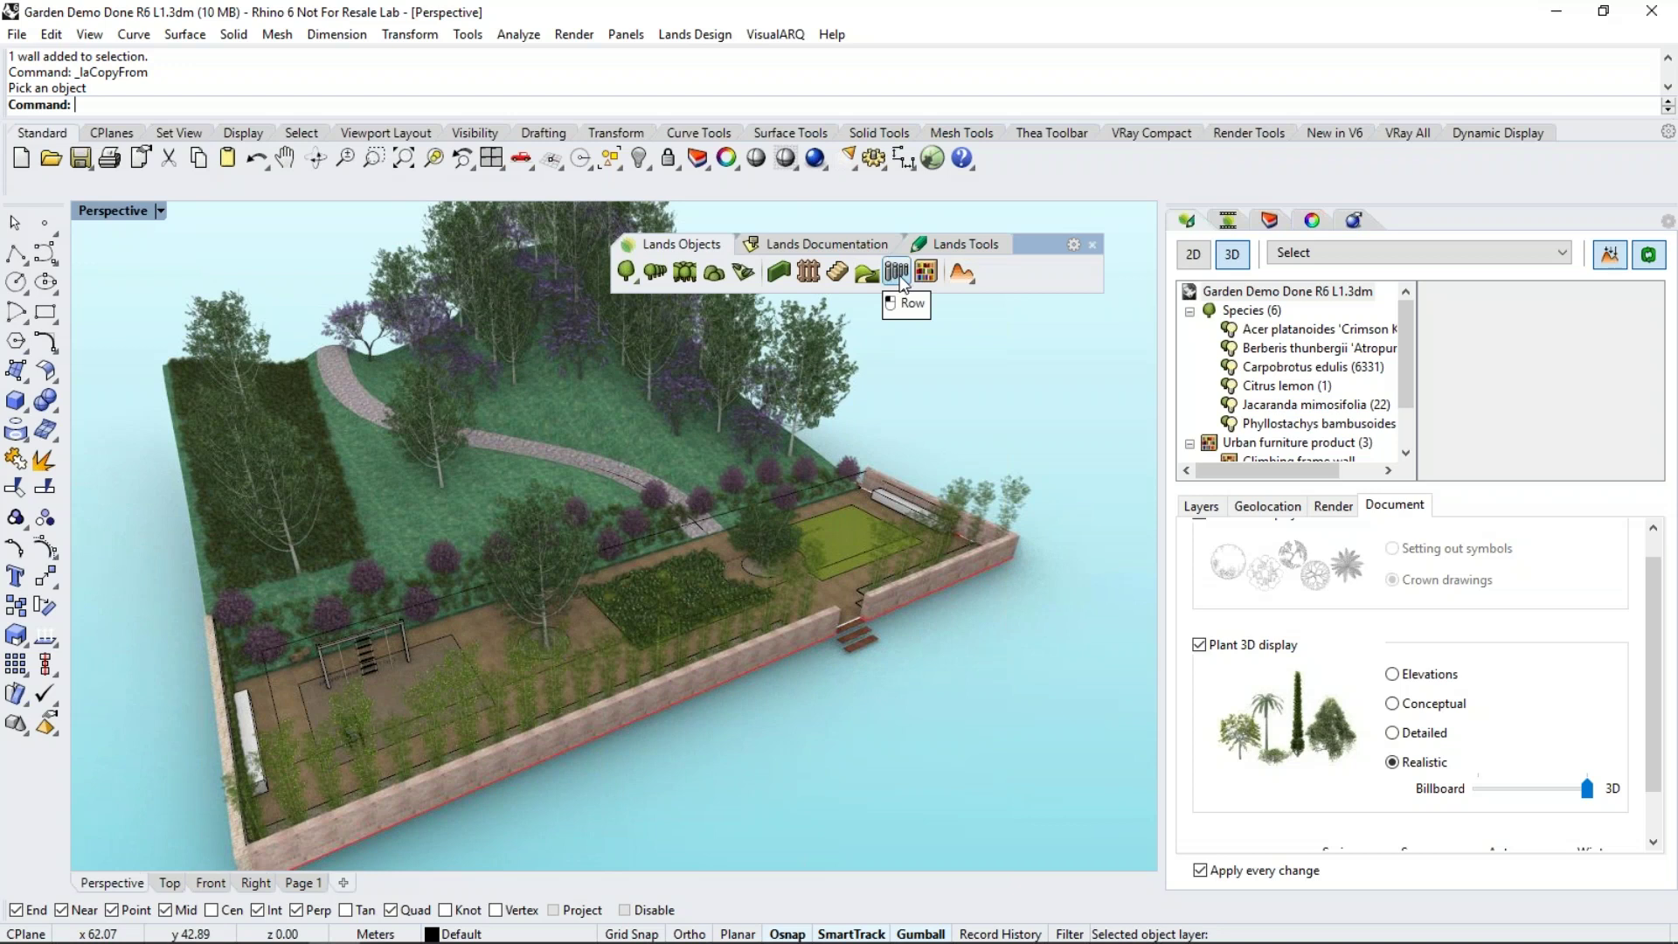
# Start a row insertion and browse the Block Library for its sample object
pyautogui.click(897, 274)
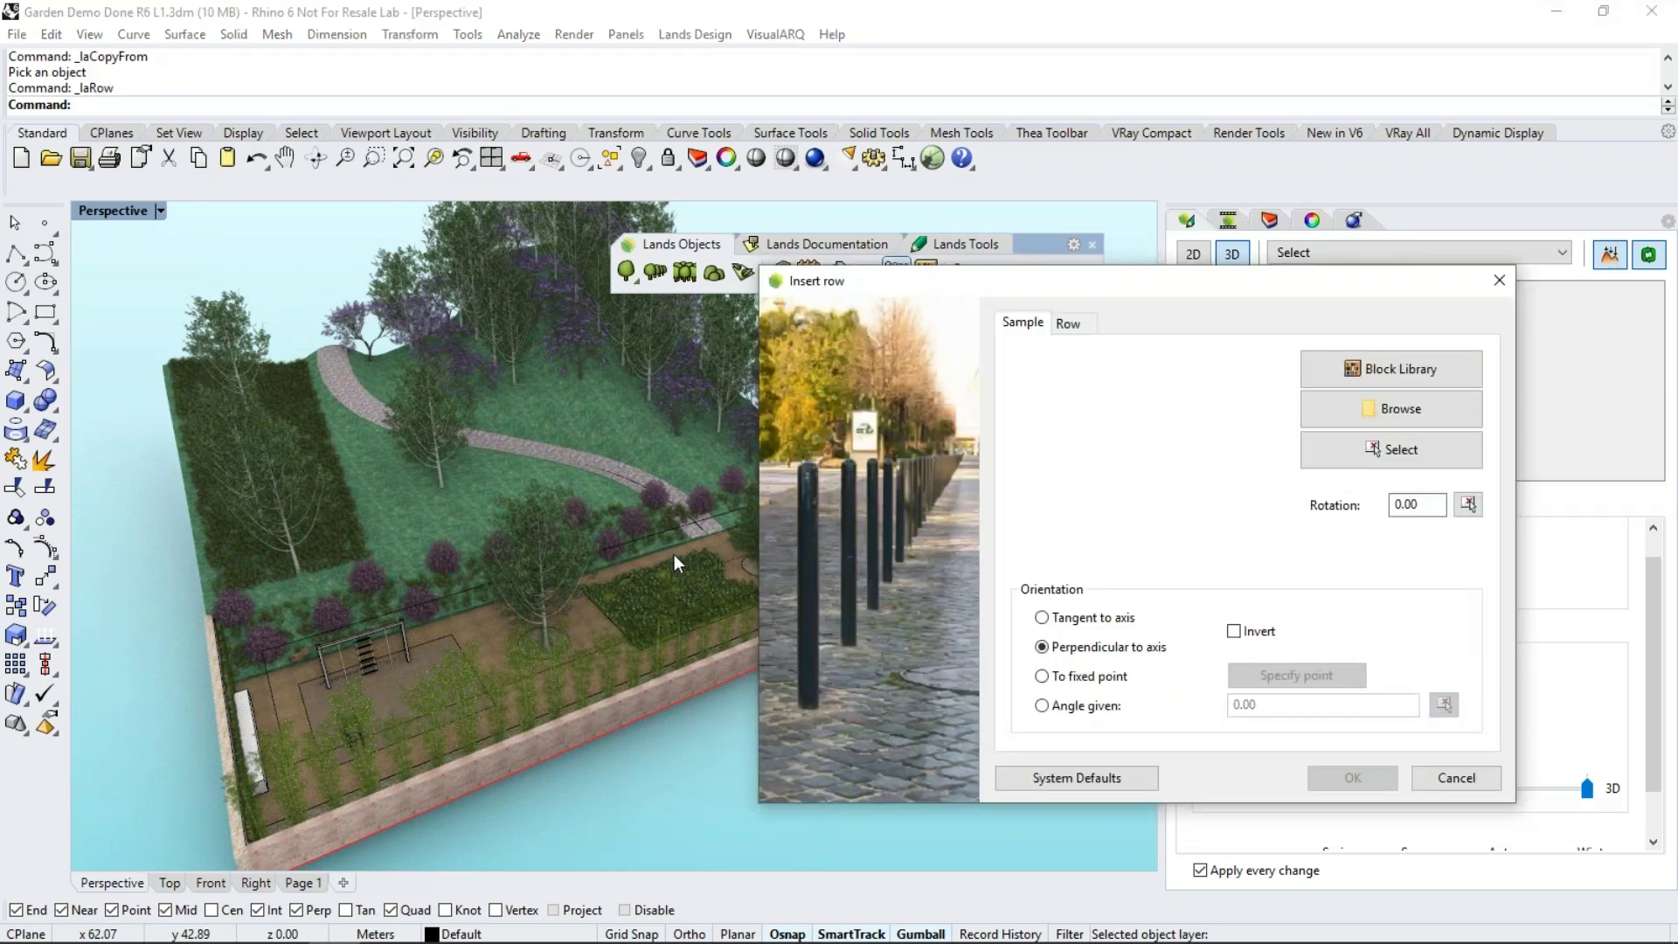
pyautogui.click(1388, 369)
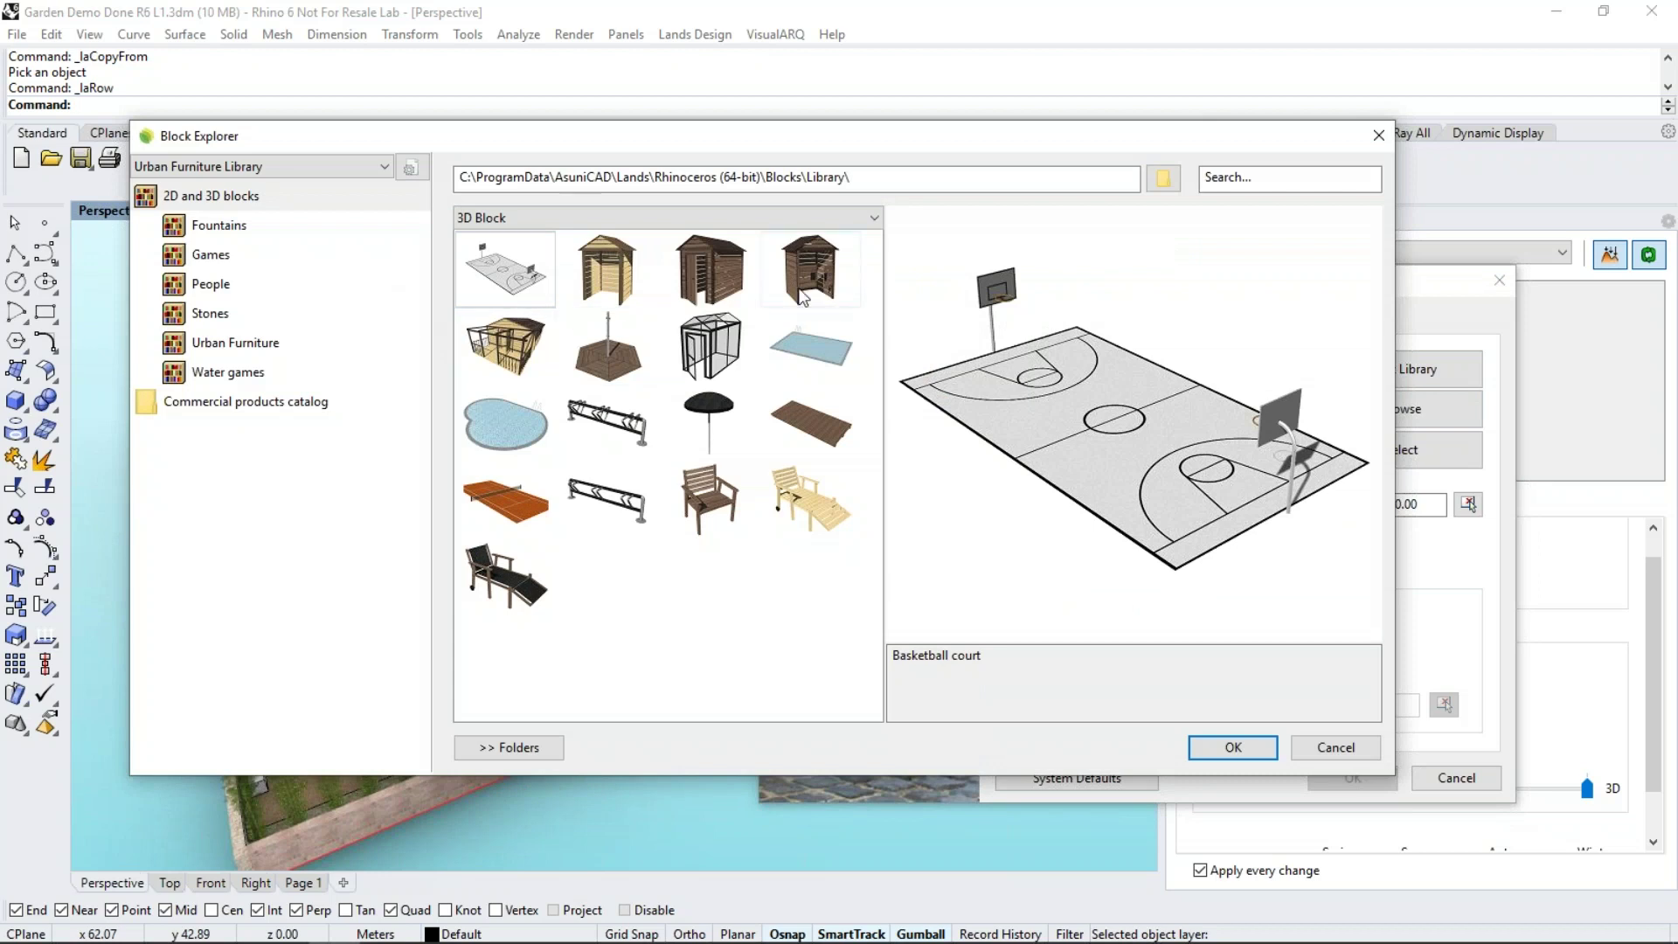
# Pick Urban Furniture's 1 head garden light block as the row sample
pyautogui.click(211, 229)
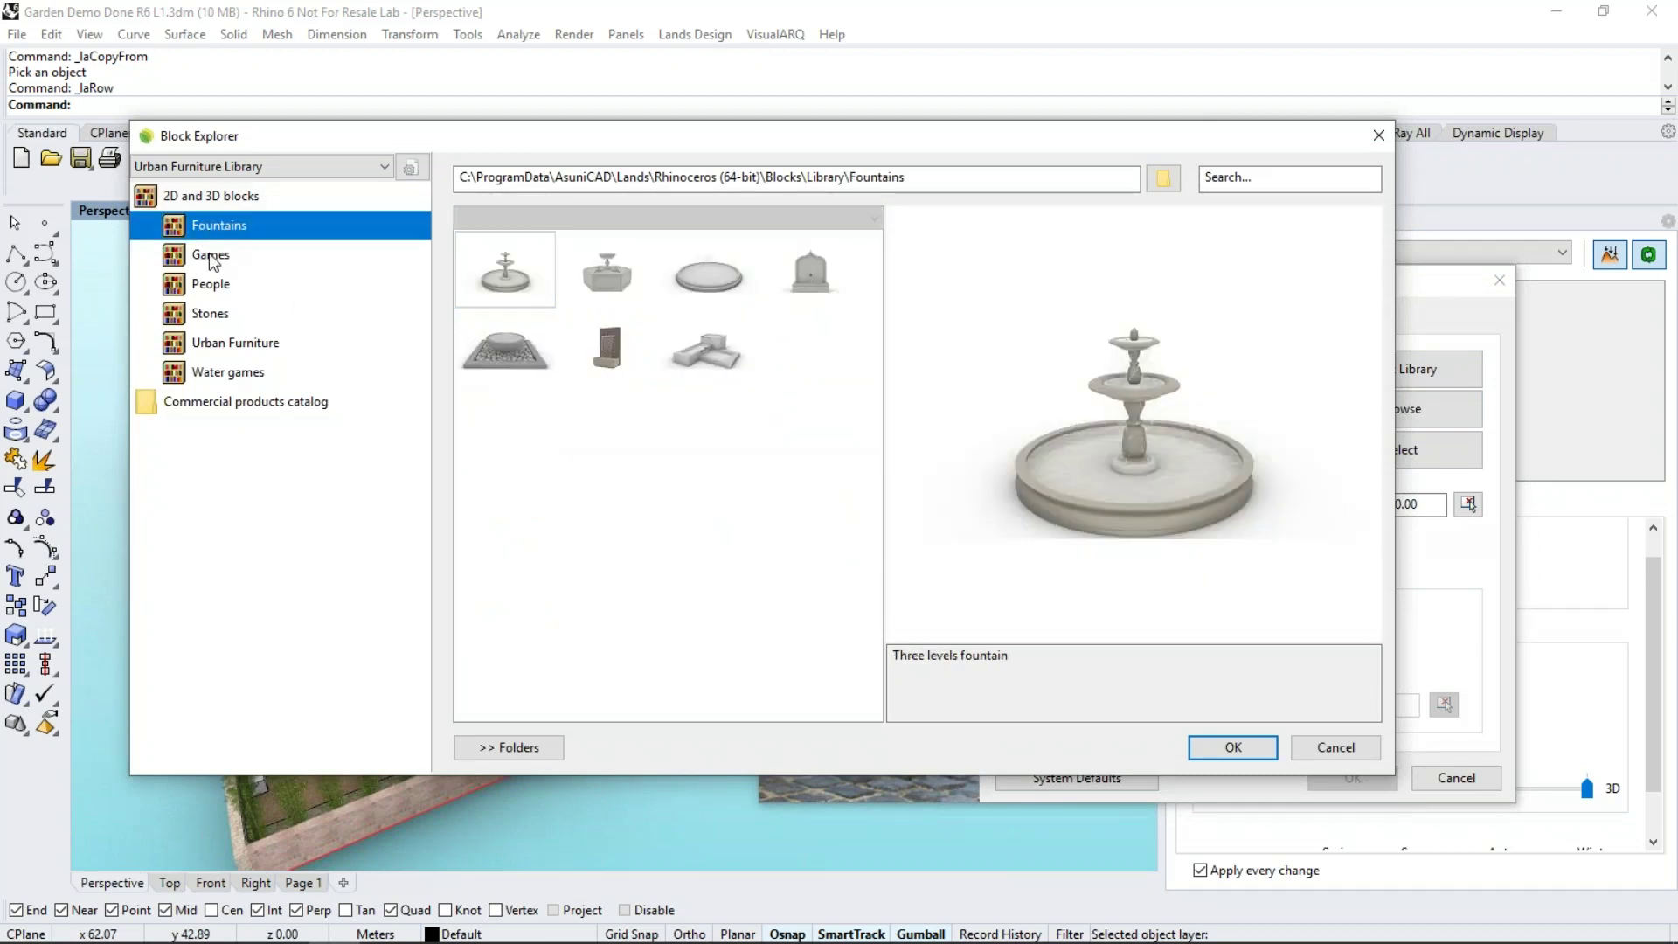
pyautogui.click(210, 255)
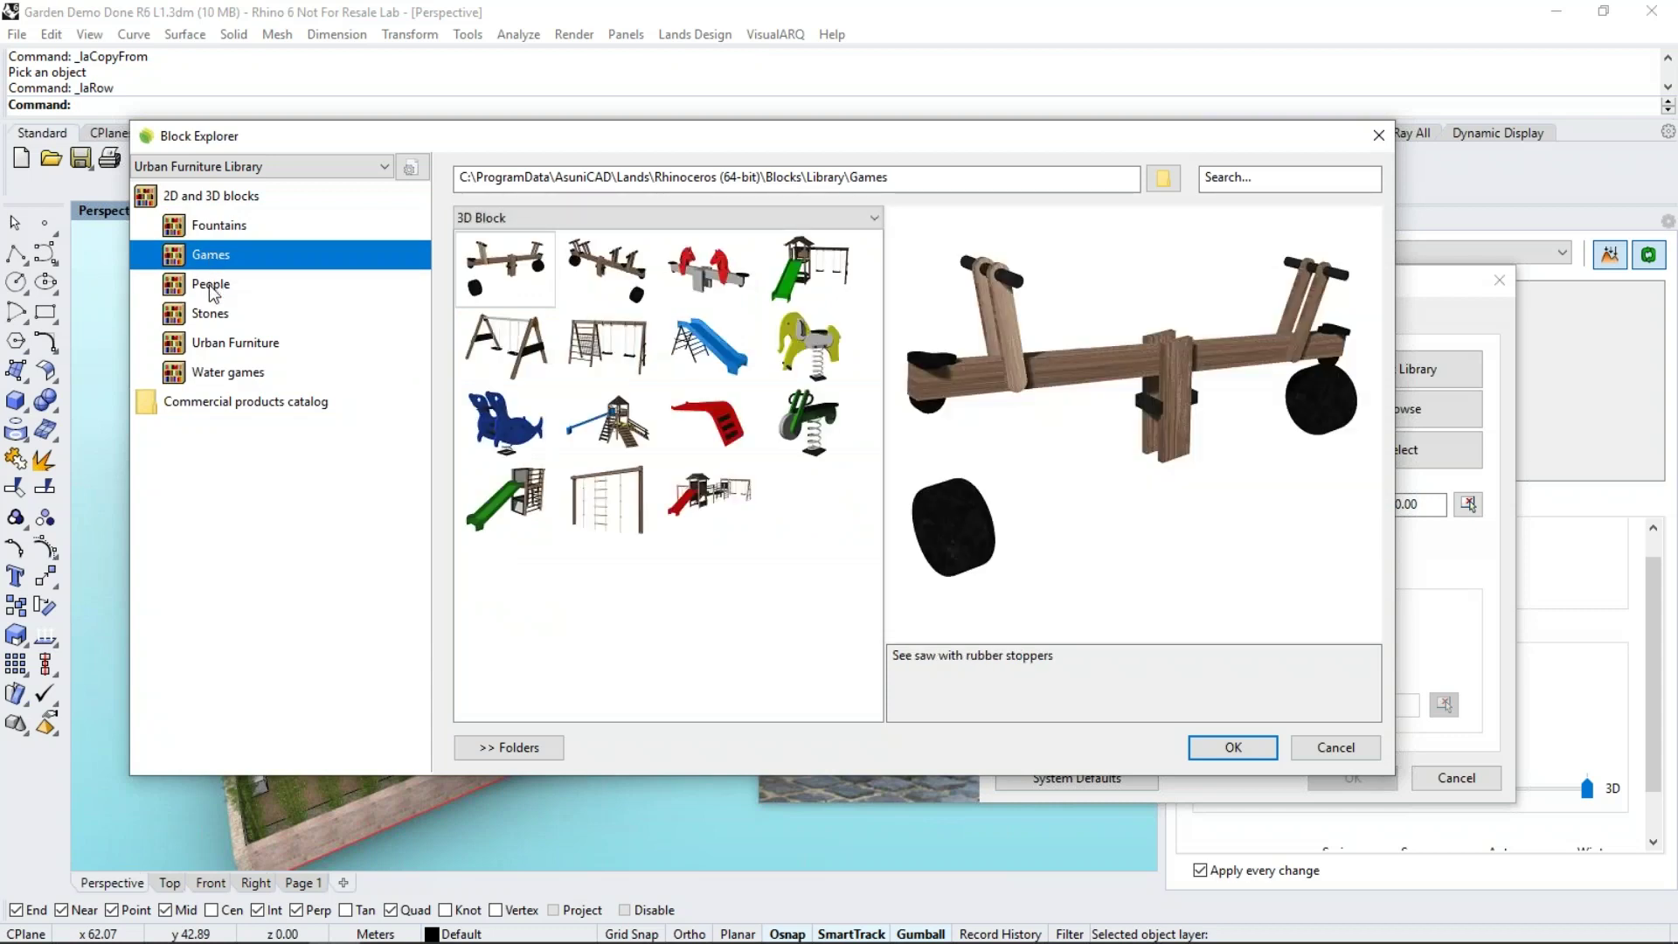
pyautogui.click(211, 285)
pyautogui.click(210, 315)
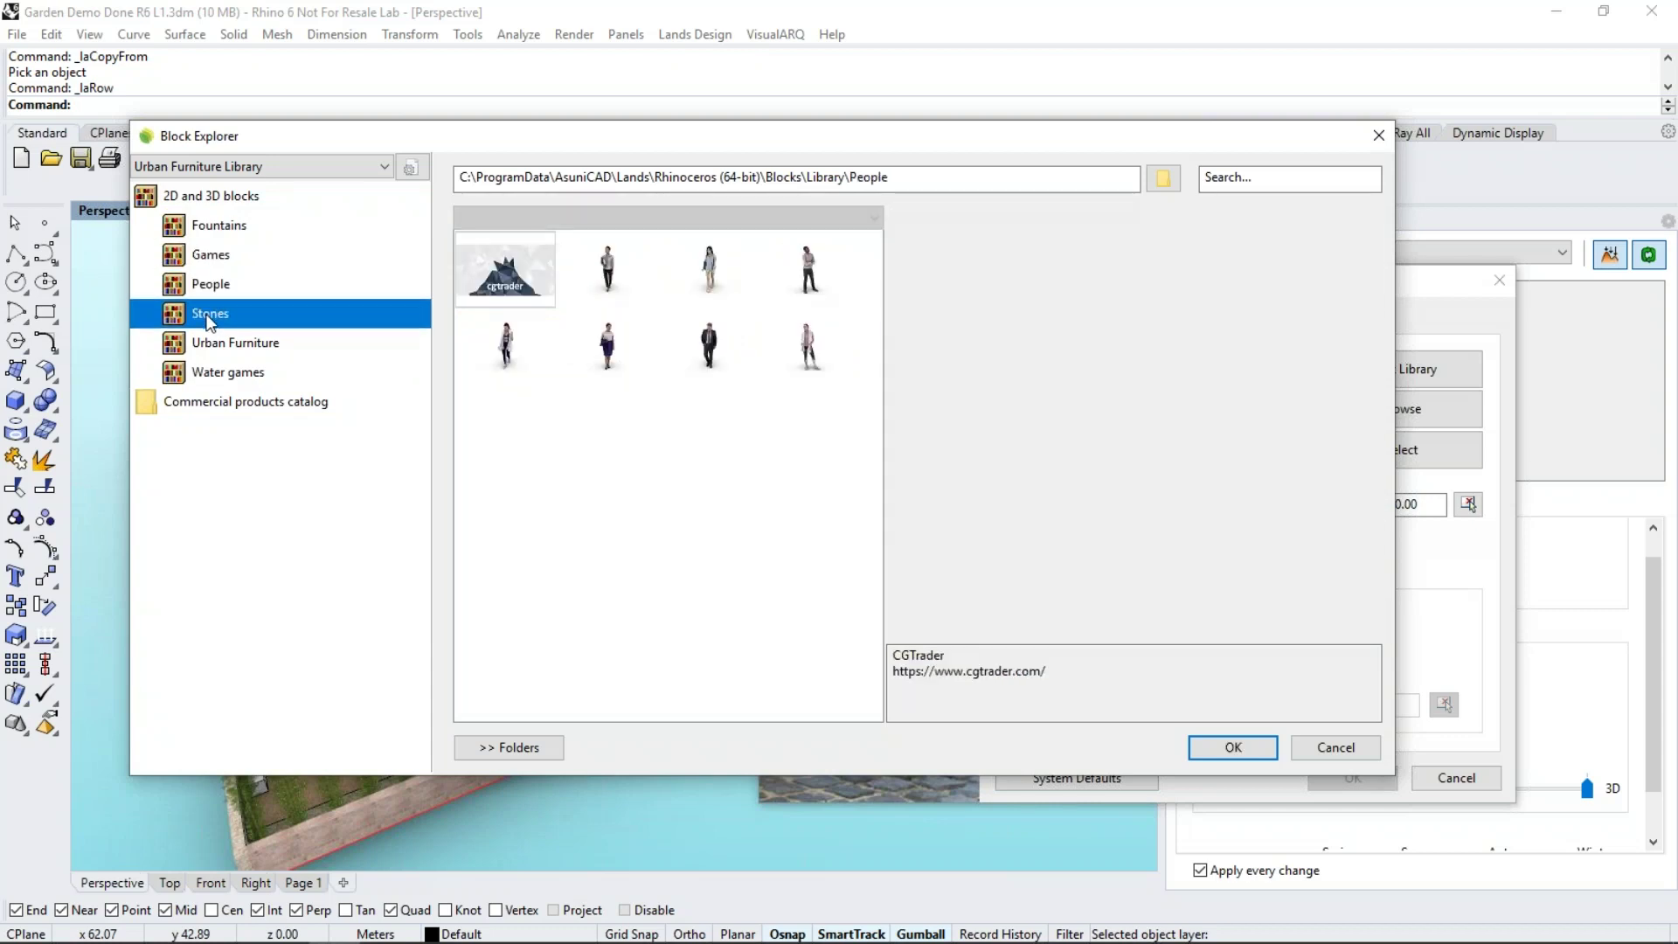
pyautogui.click(205, 348)
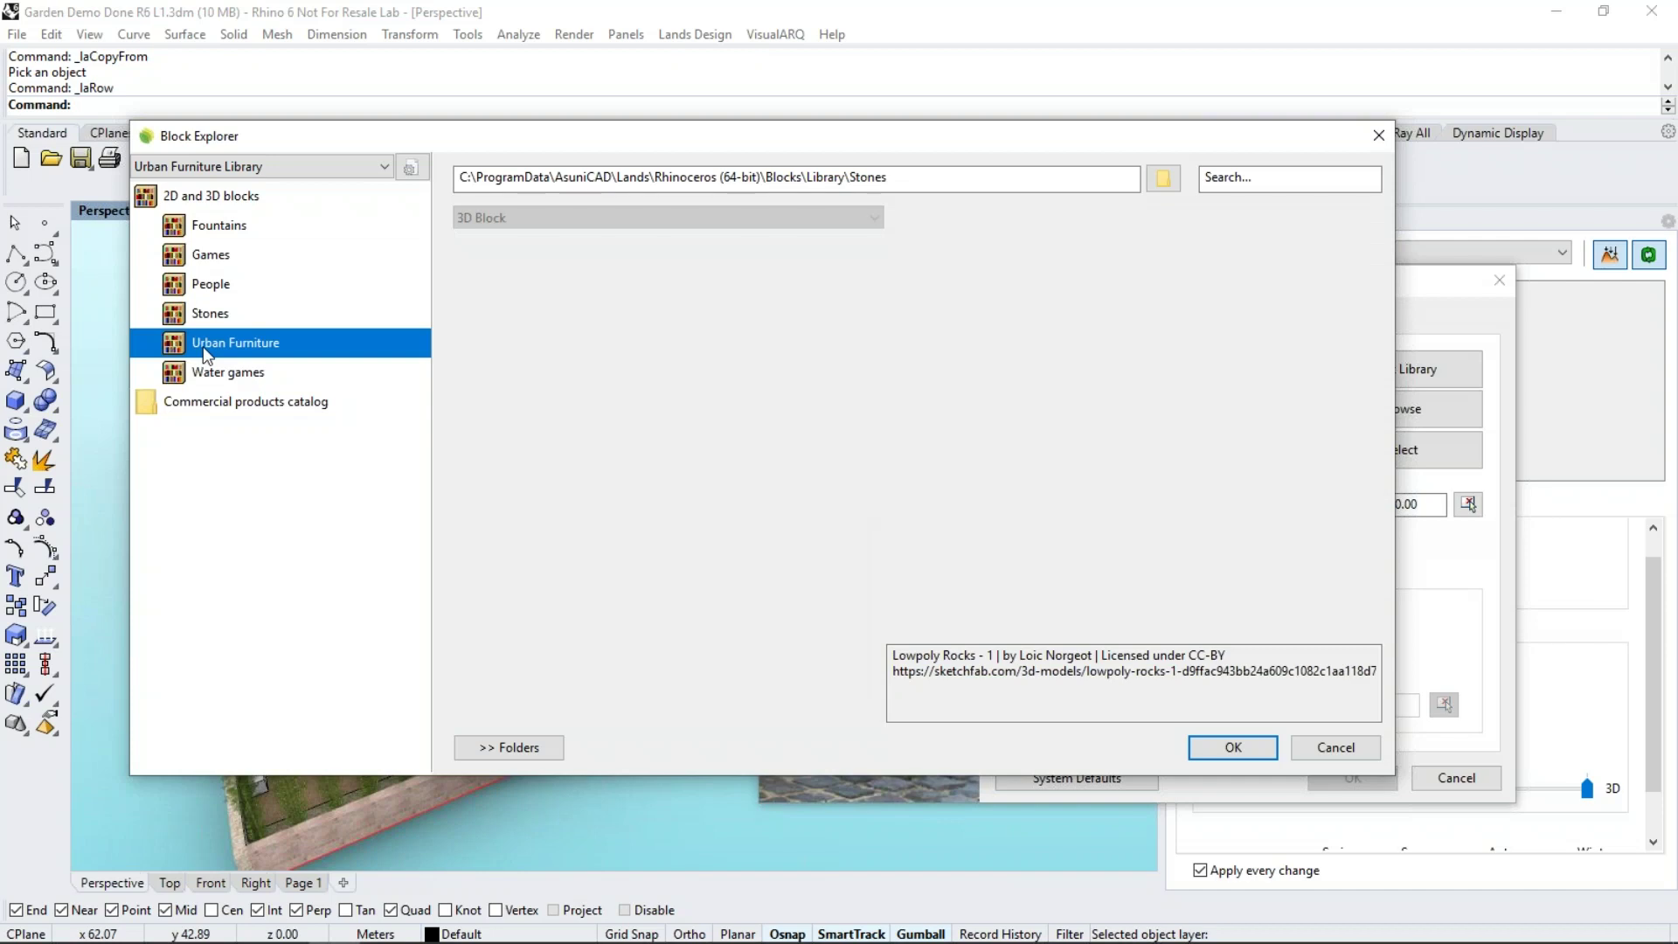
pyautogui.click(209, 370)
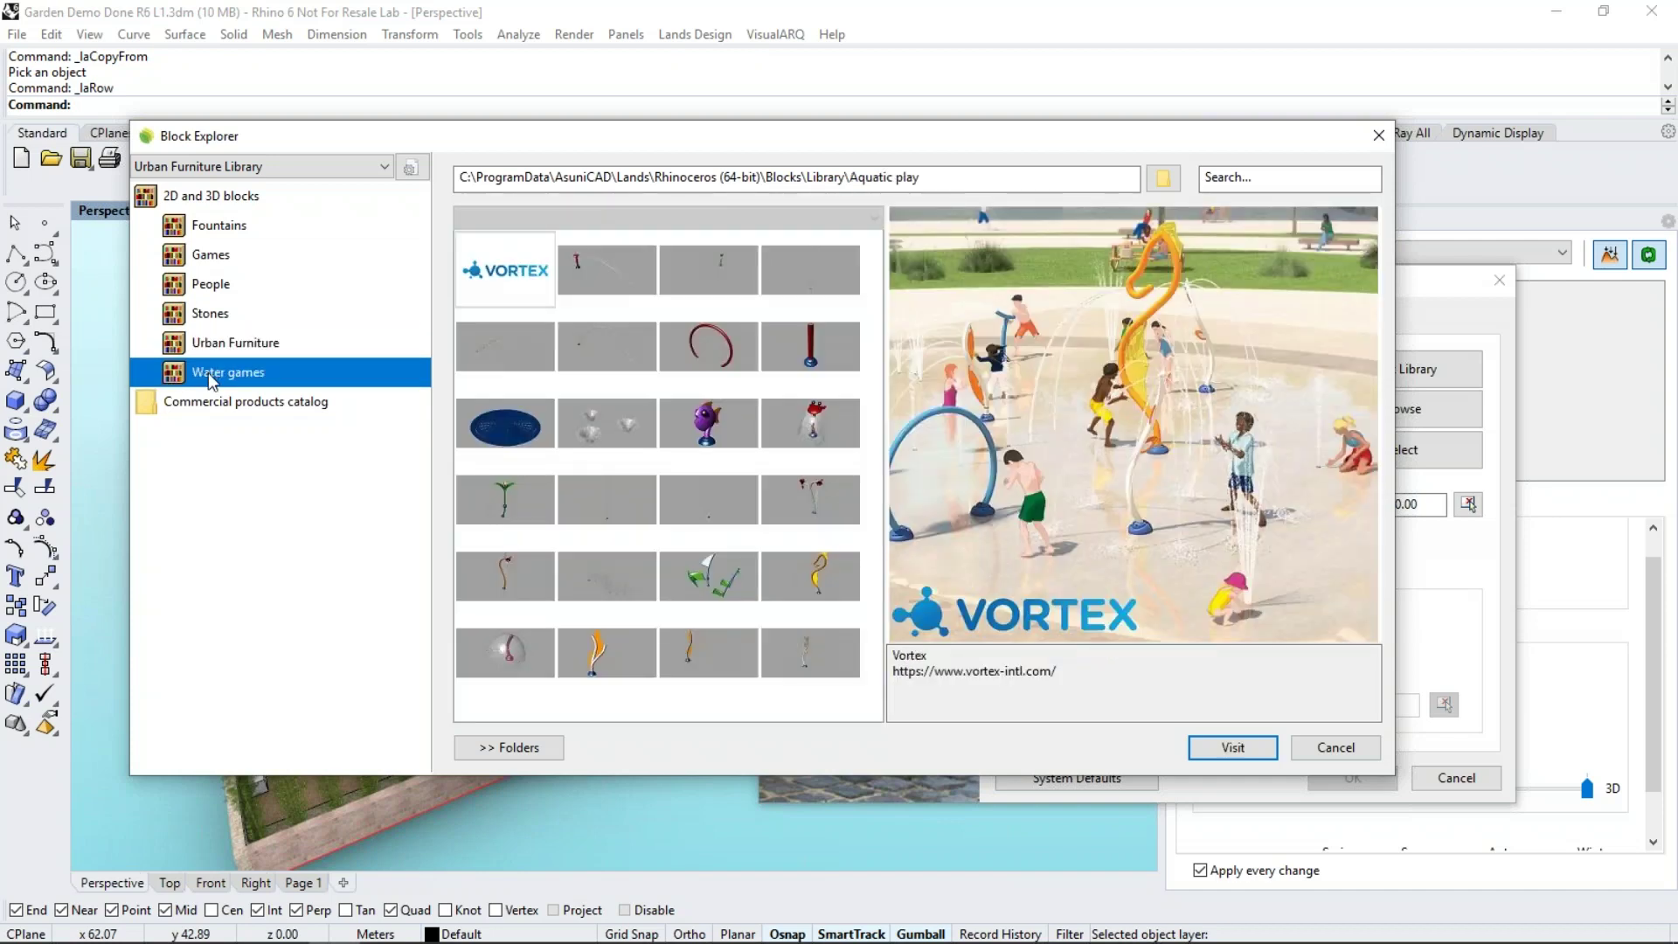
pyautogui.click(210, 403)
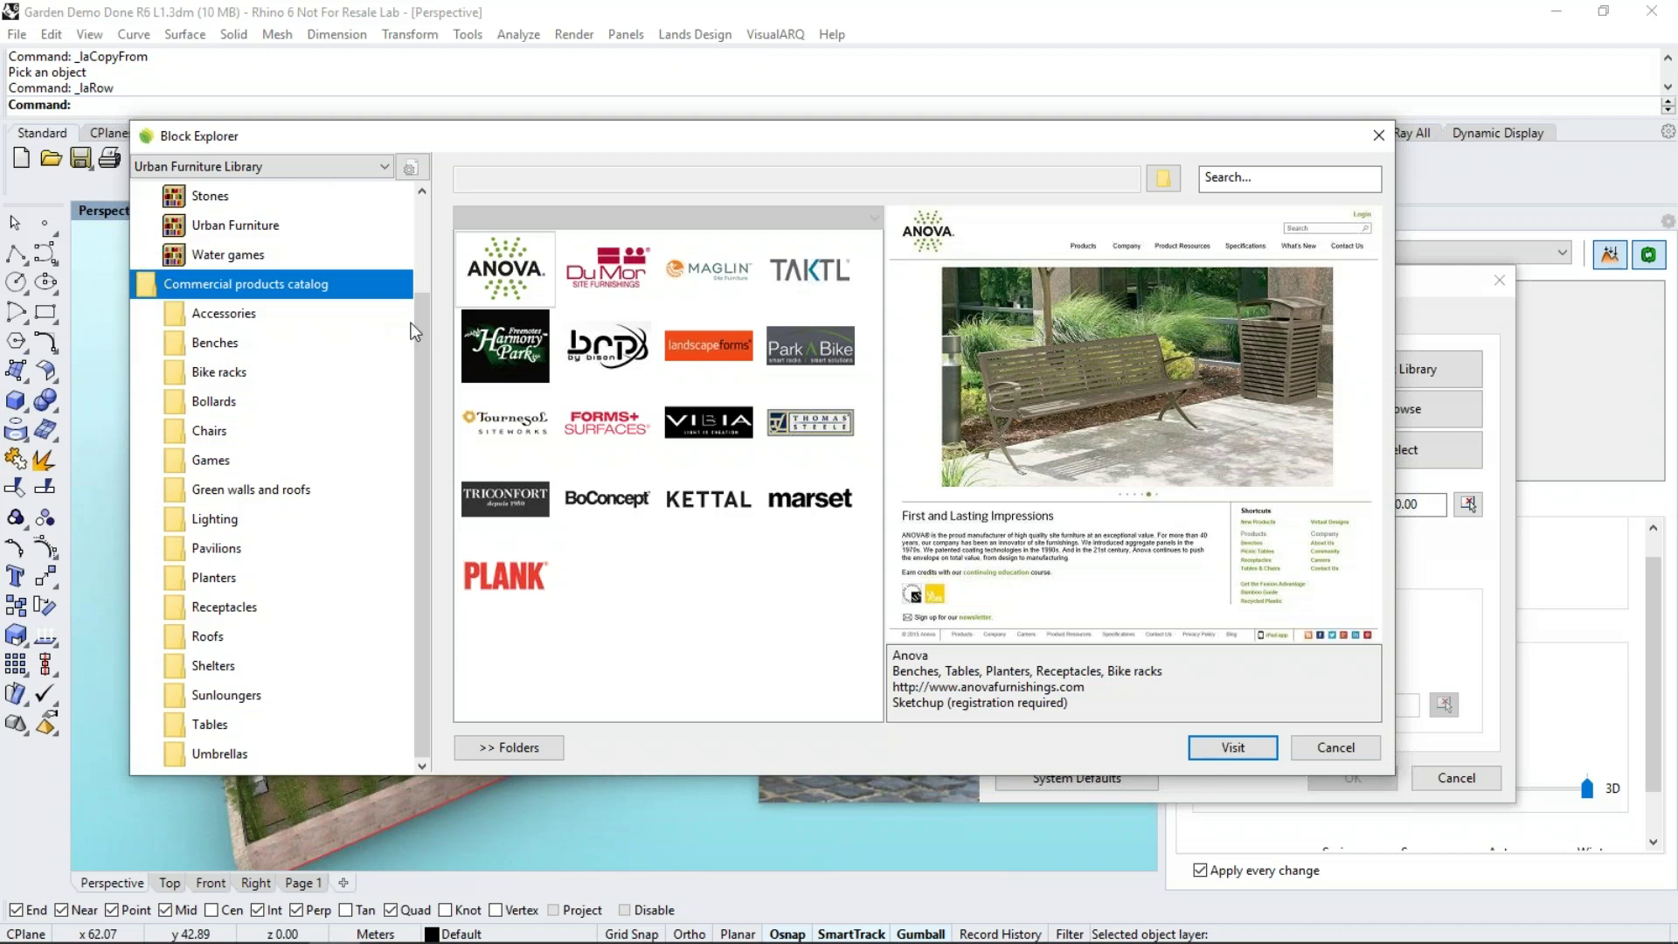
pyautogui.scroll(2, 425, 323)
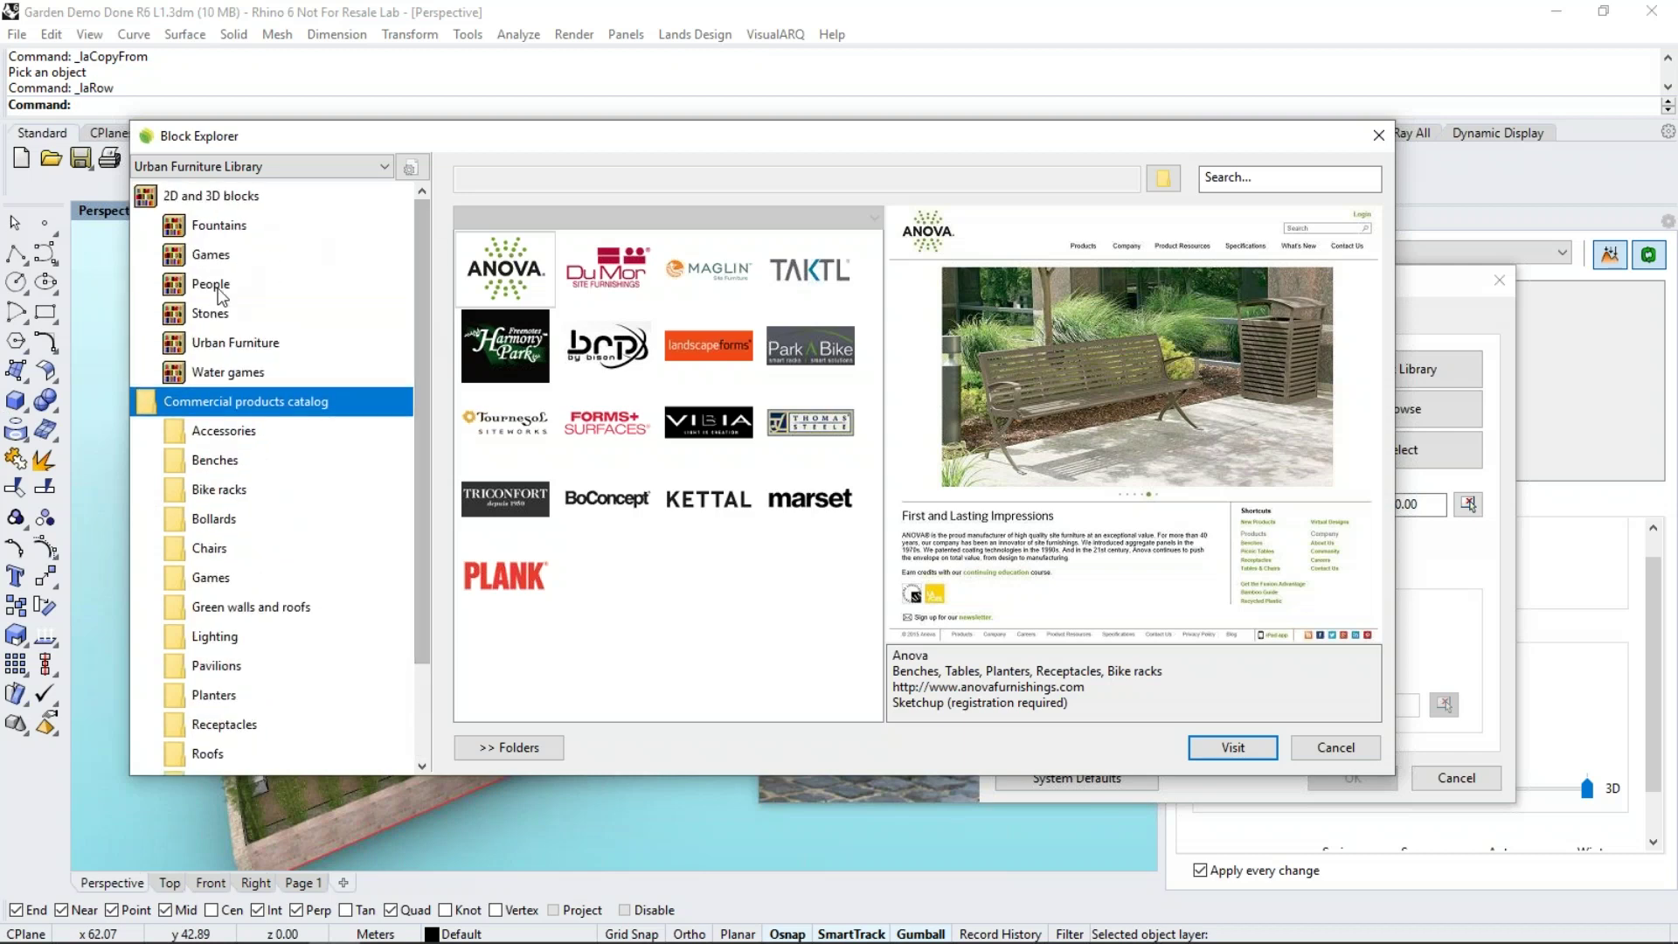
pyautogui.click(212, 345)
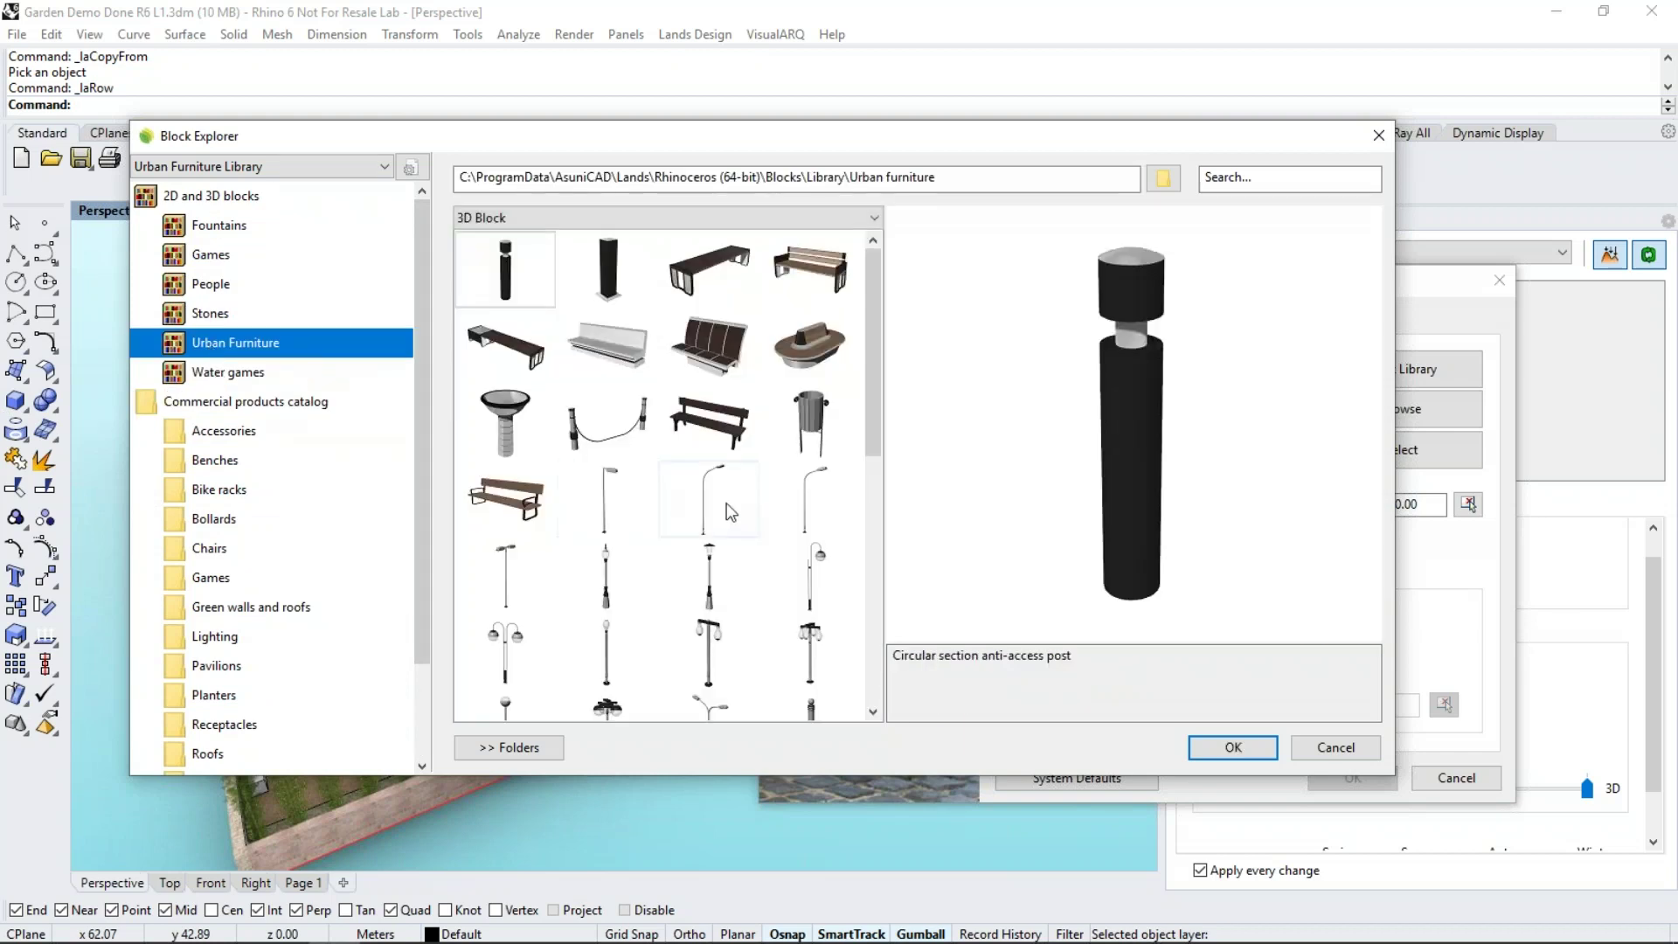
pyautogui.click(585, 567)
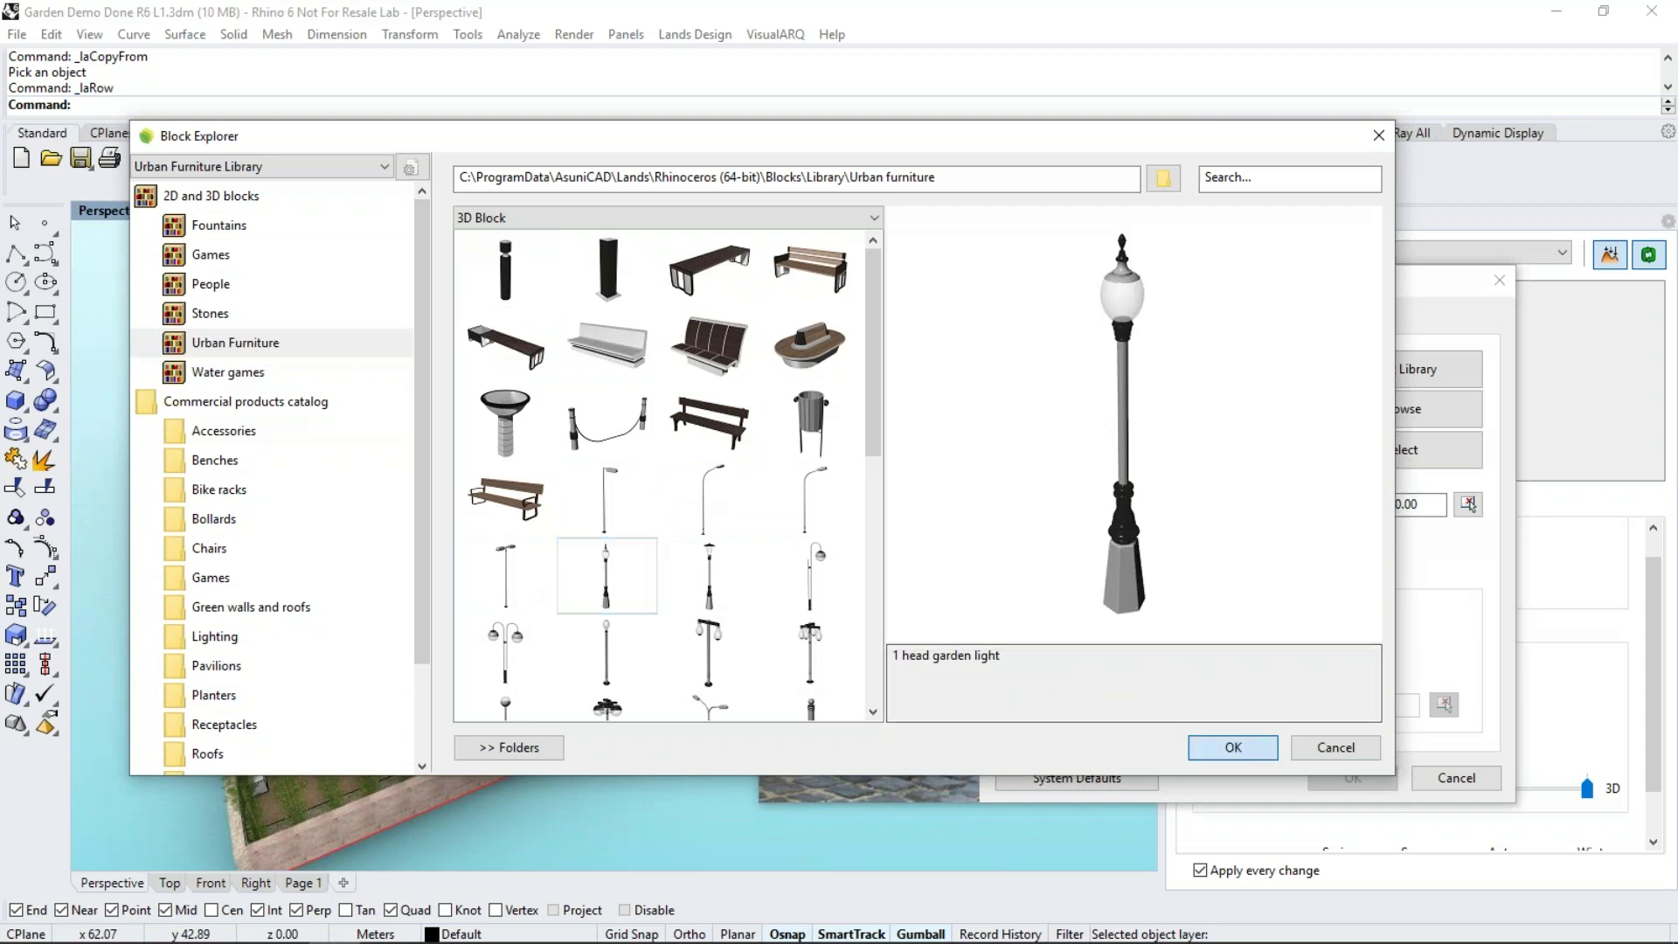
pyautogui.click(1232, 748)
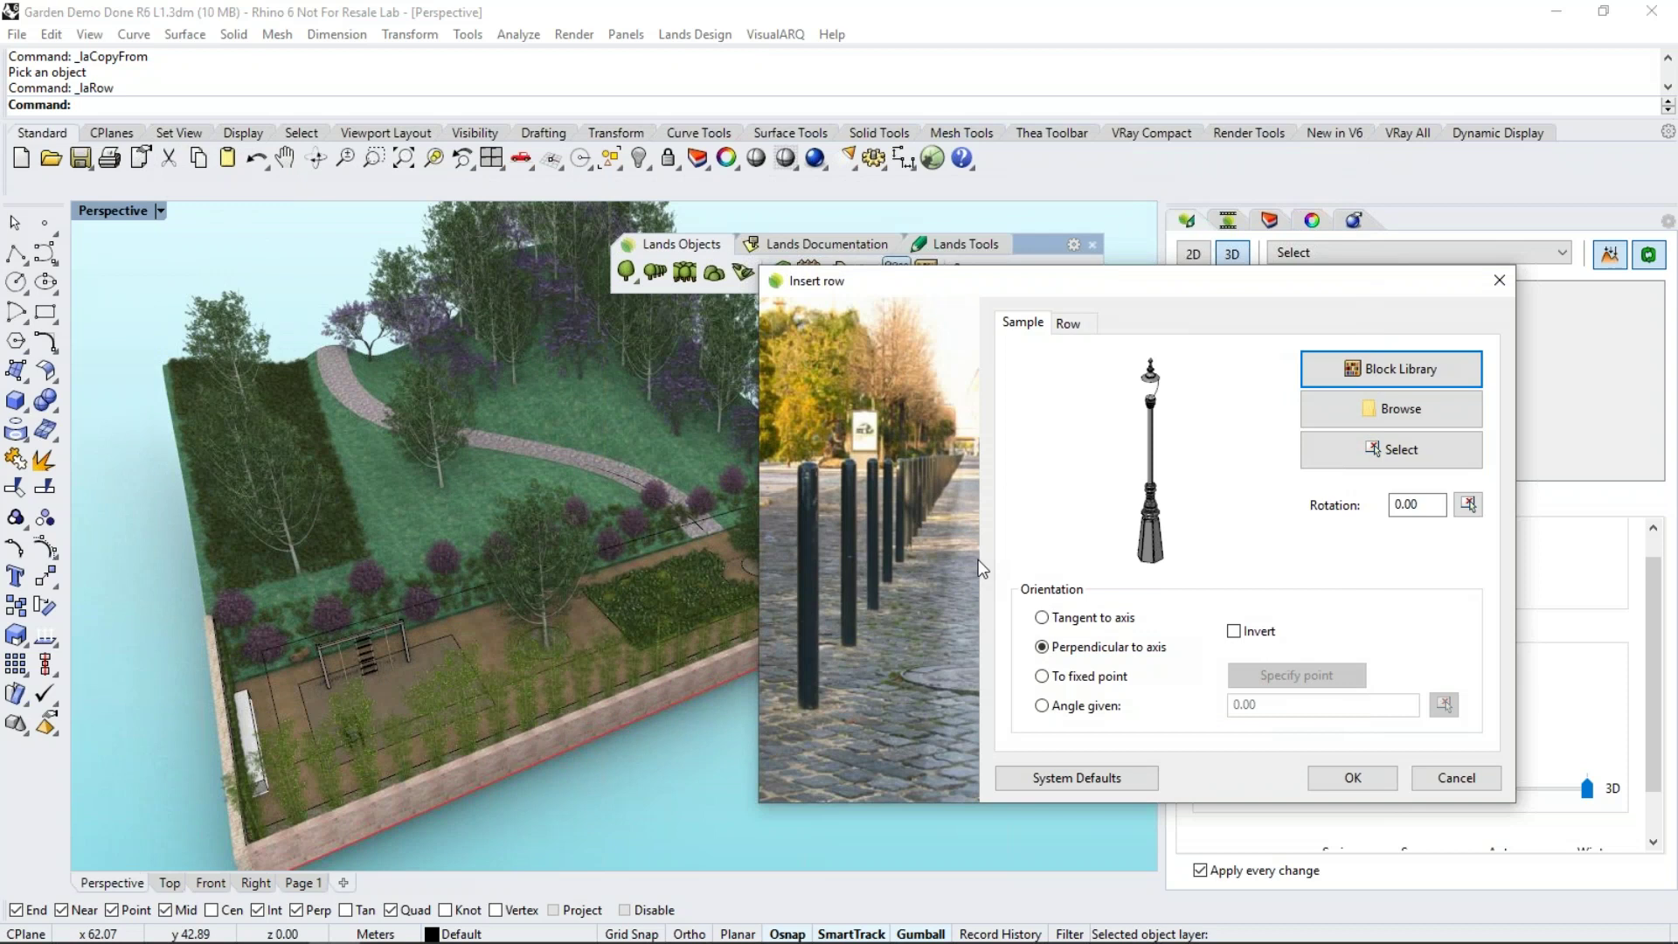
# Set the light row's separation to 6.00 and distance to axis to 1.20
pyautogui.click(1070, 325)
pyautogui.doubleClick(1227, 435)
pyautogui.write('6')
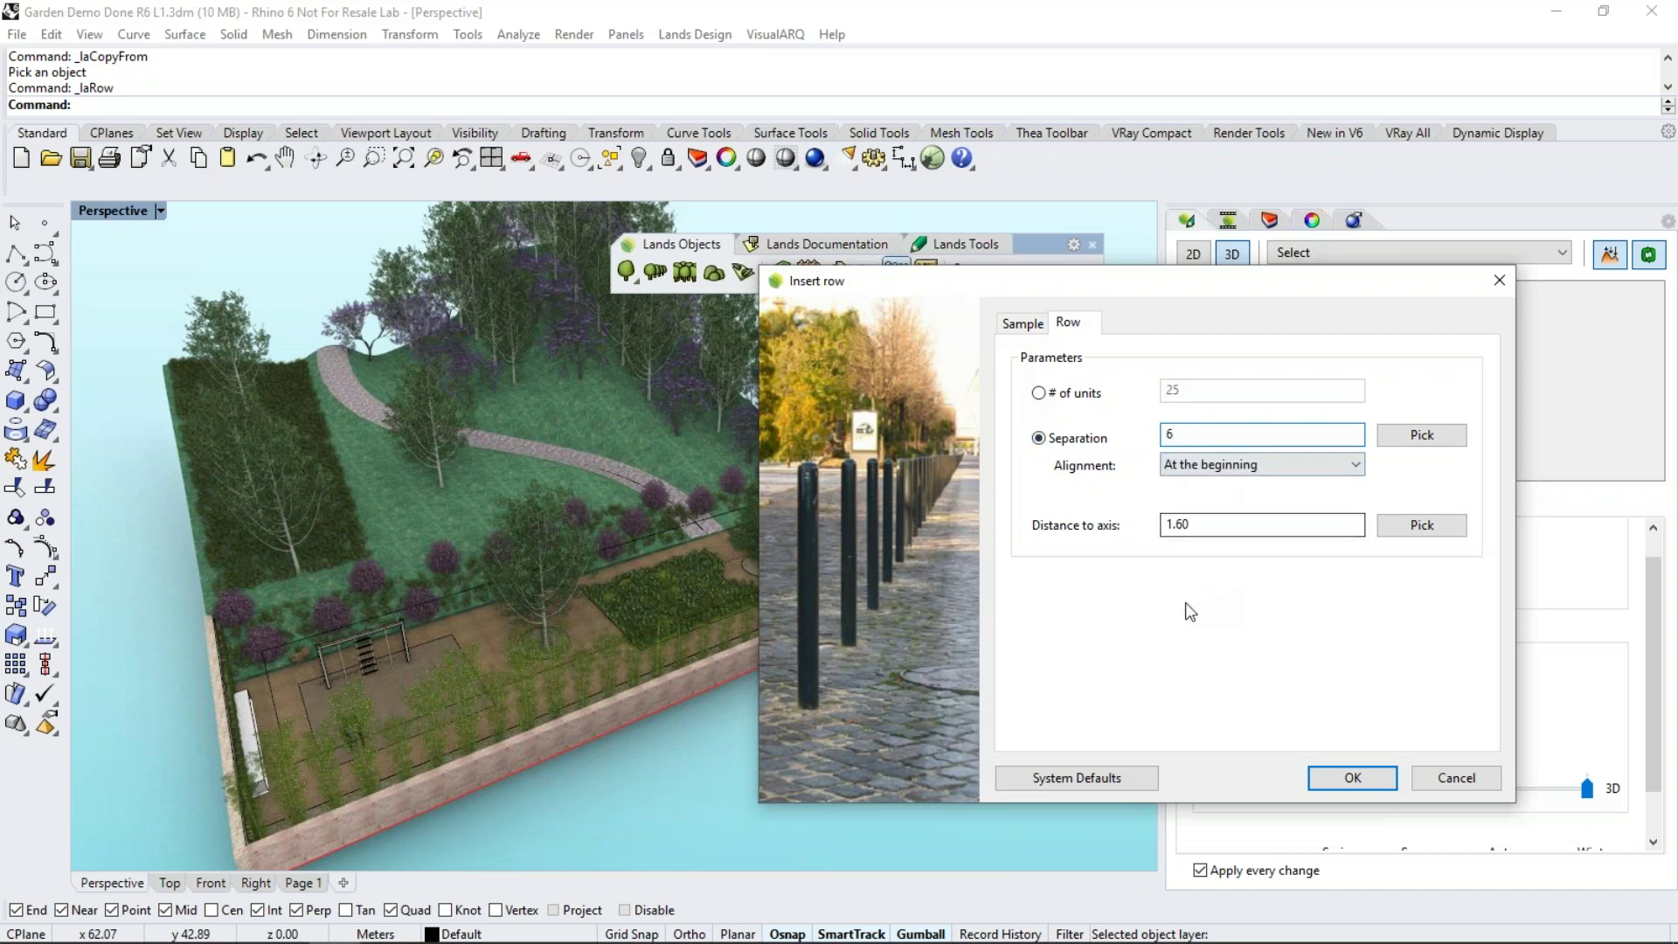
pyautogui.doubleClick(1169, 524)
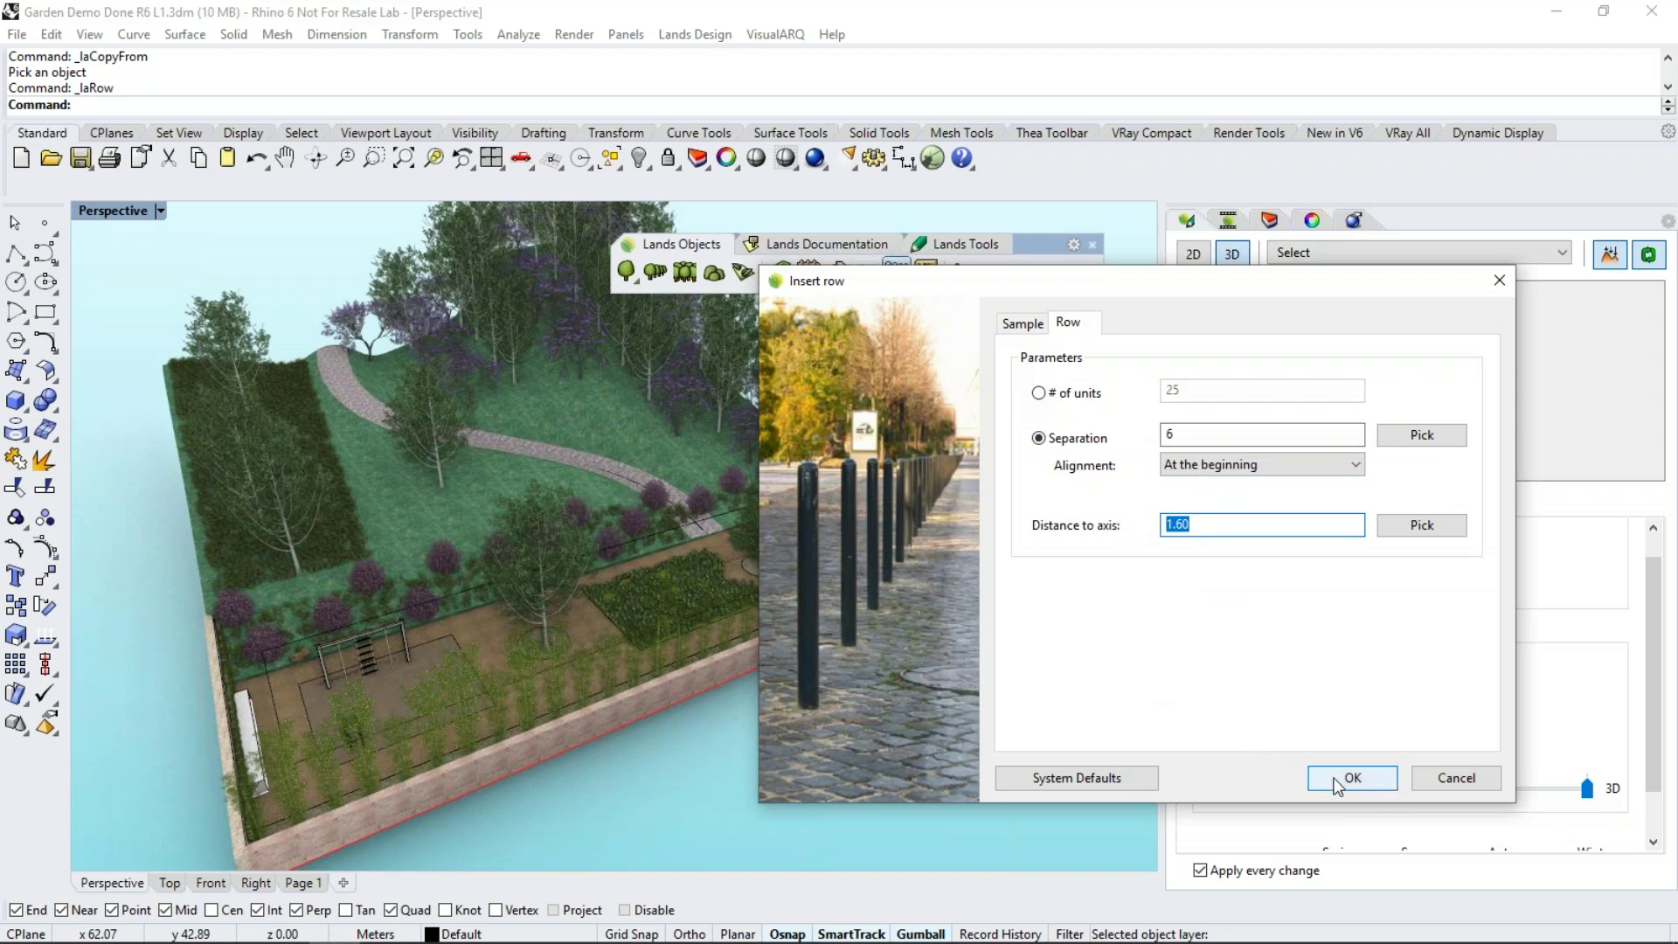
pyautogui.moveTo(1177, 525); pyautogui.dragTo(1203, 524)
pyautogui.write('2')
pyautogui.click(1350, 780)
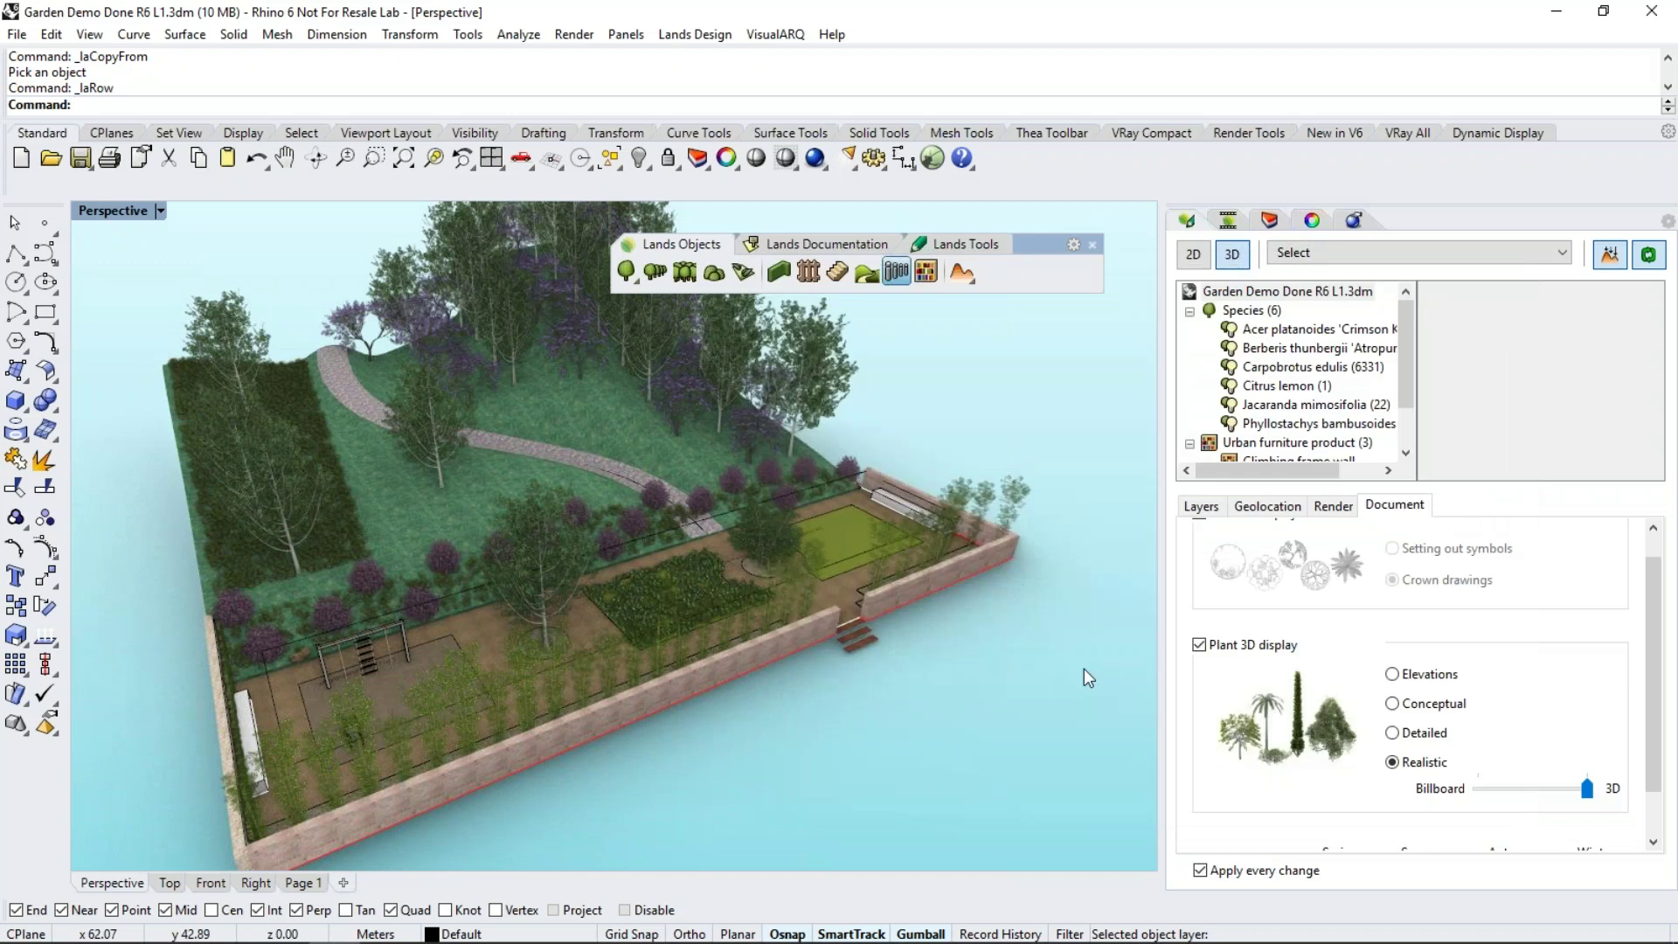
# Place the garden-light row along the winding path curve up the hill
pyautogui.scroll(3, 612, 471)
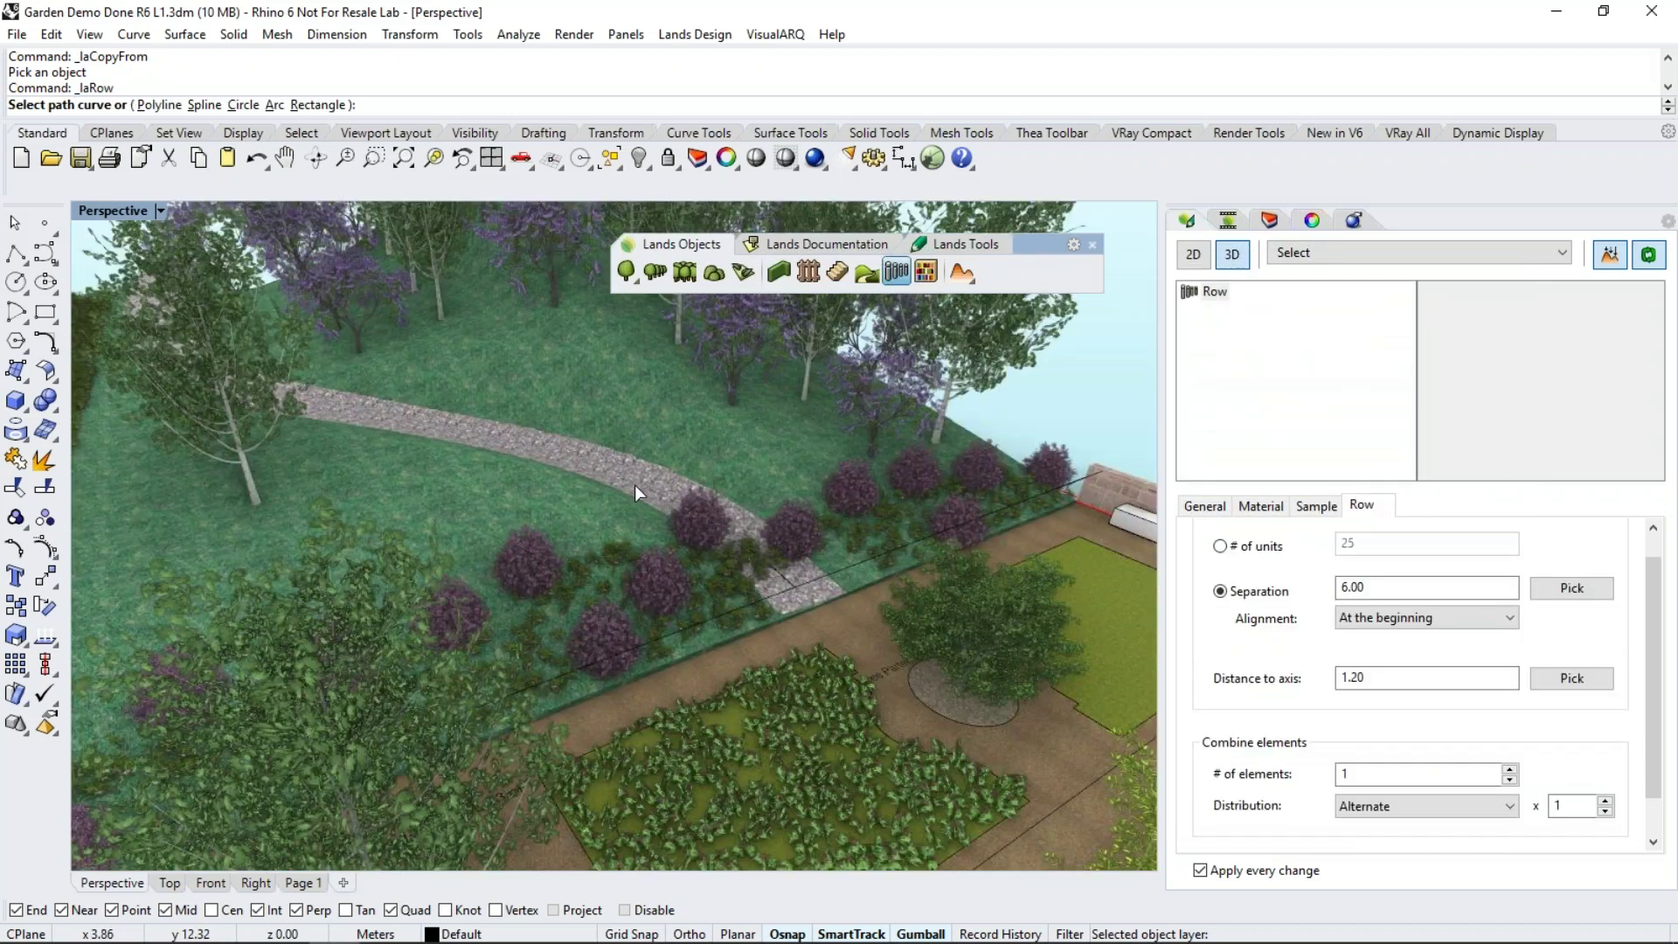
pyautogui.click(785, 578)
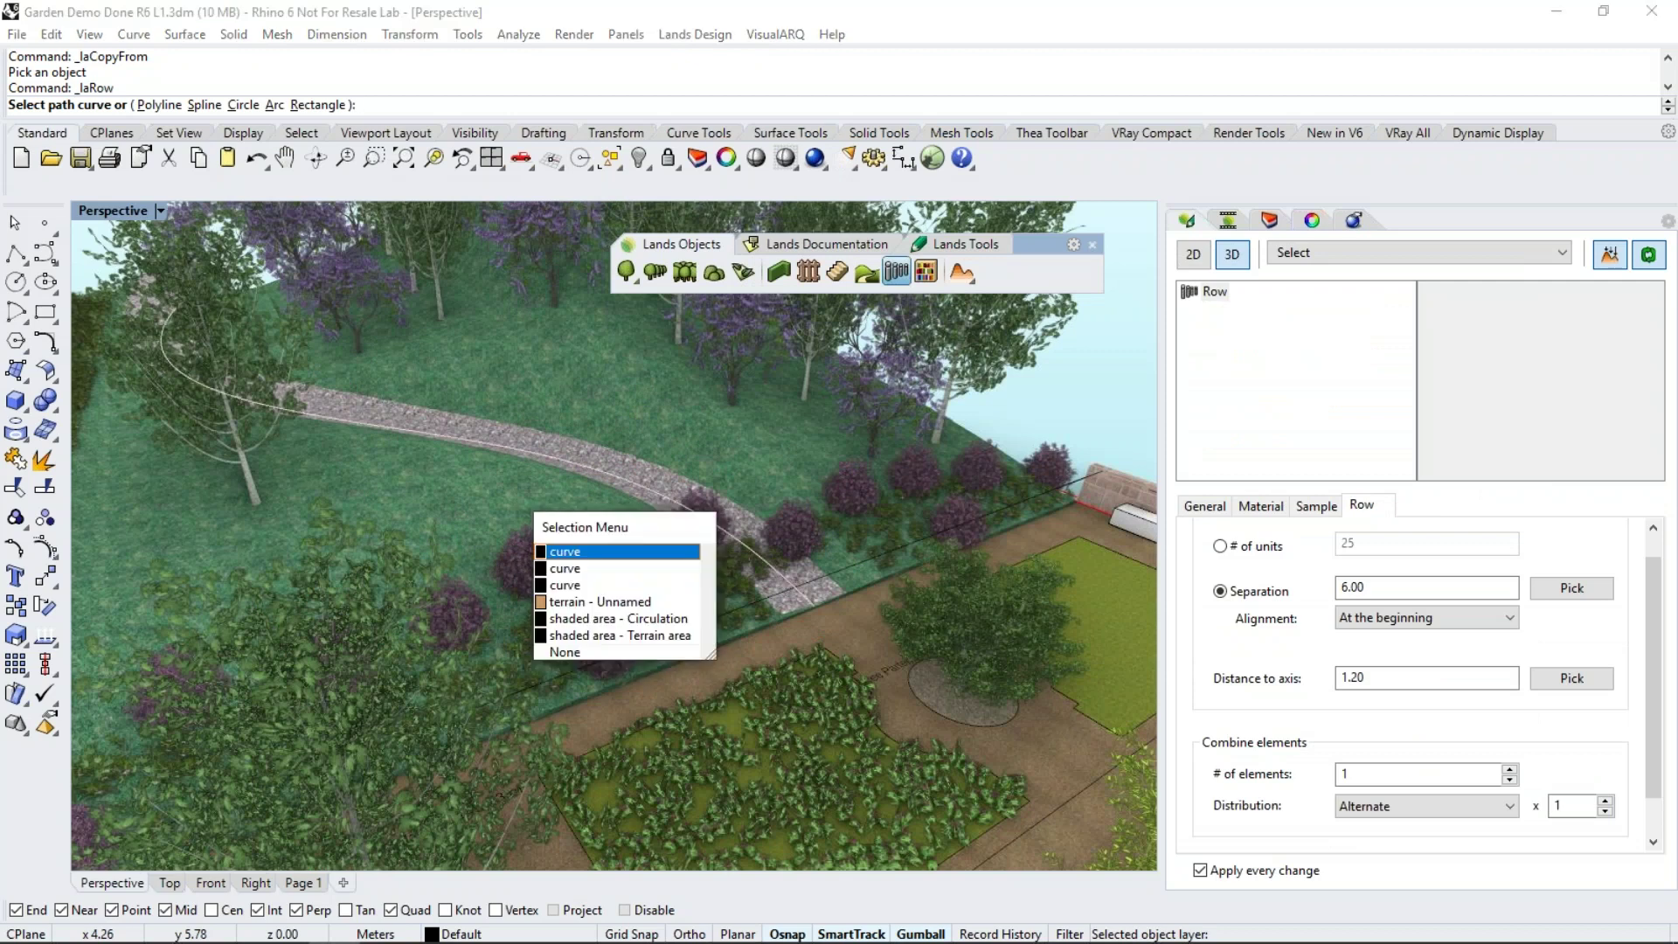
pyautogui.click(622, 563)
pyautogui.press('Return')
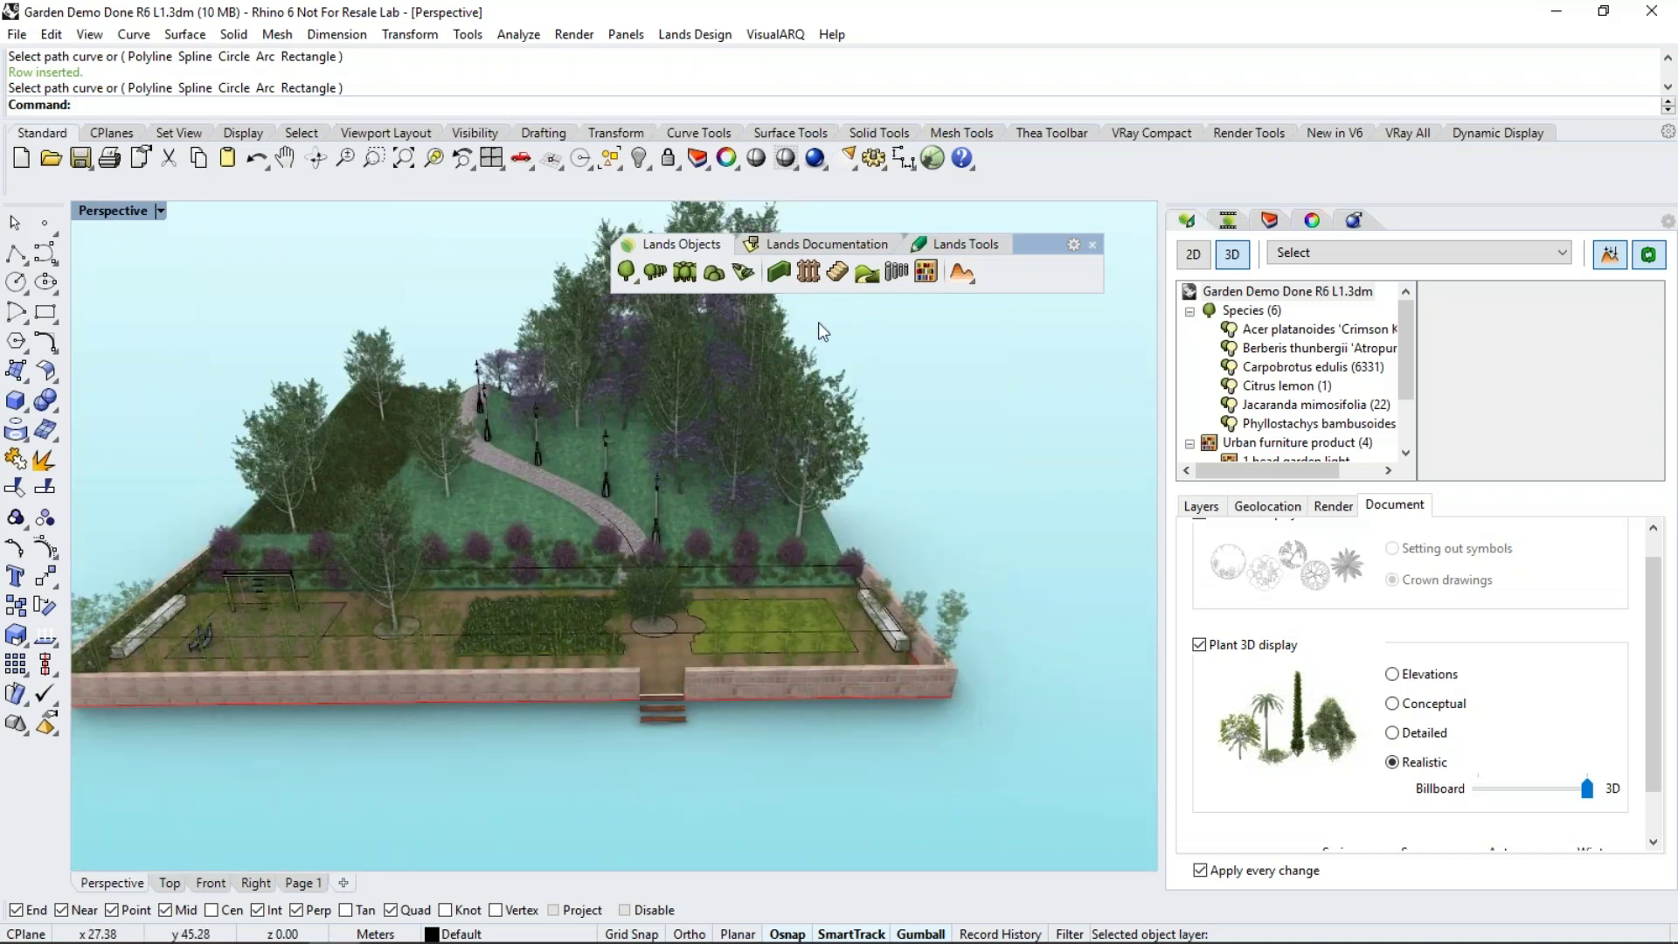
# Show the Lands Documentation tools, zoom the Top view out to the whole garden, and start a plant list
pyautogui.click(814, 245)
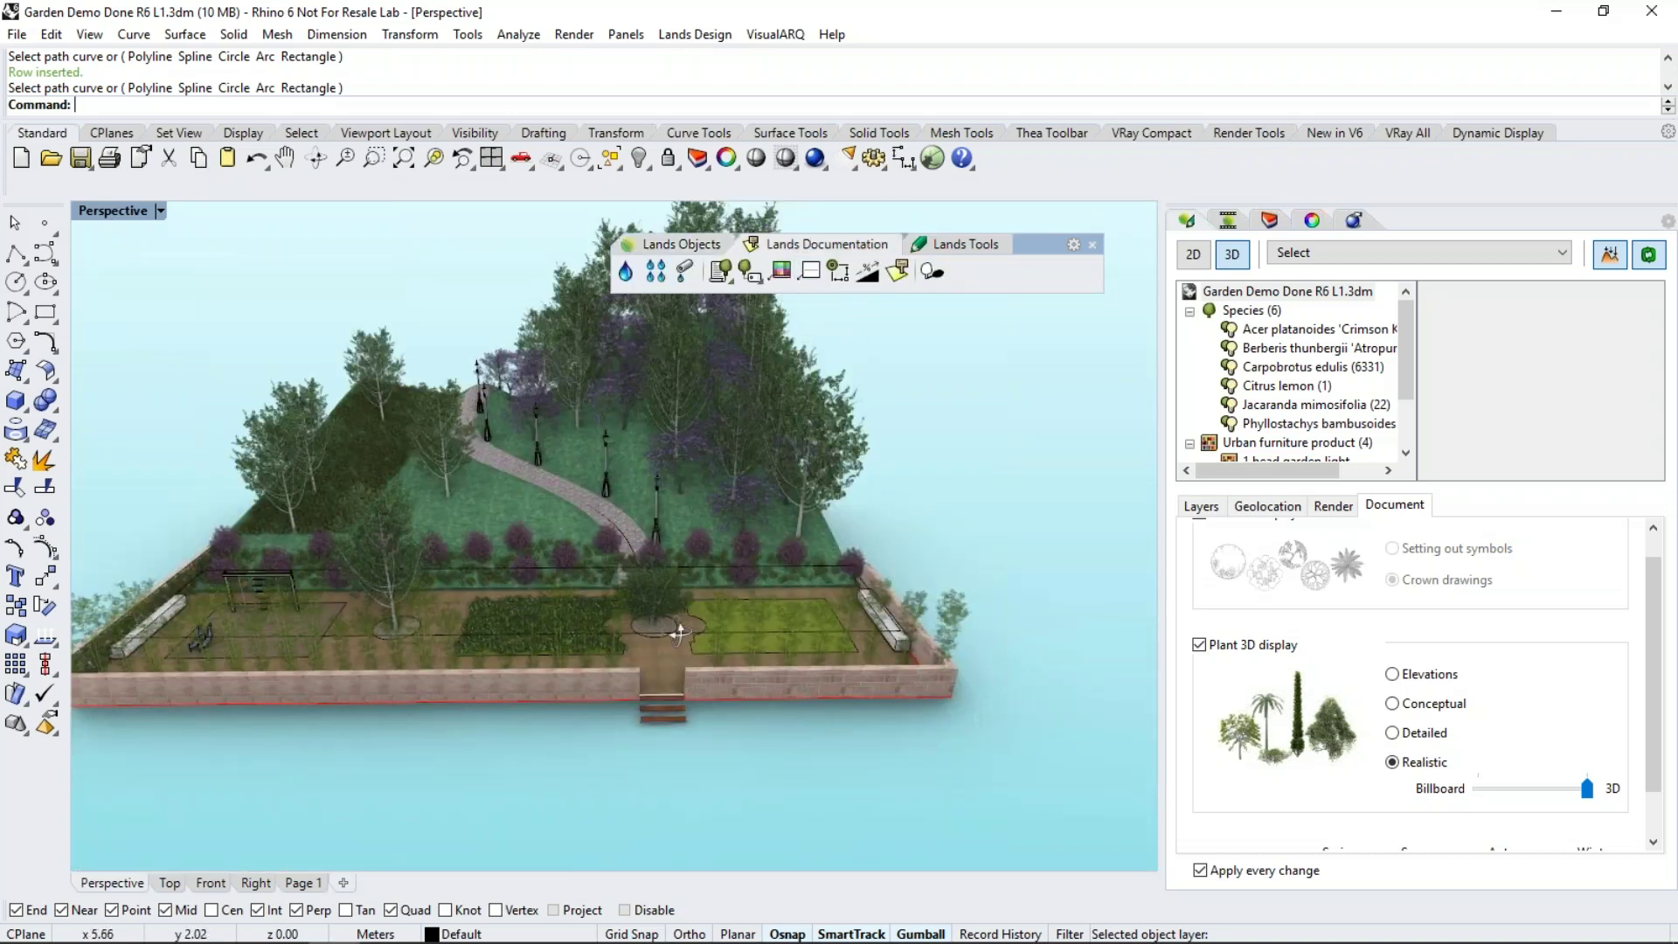
pyautogui.click(170, 884)
pyautogui.scroll(-5, 484, 626)
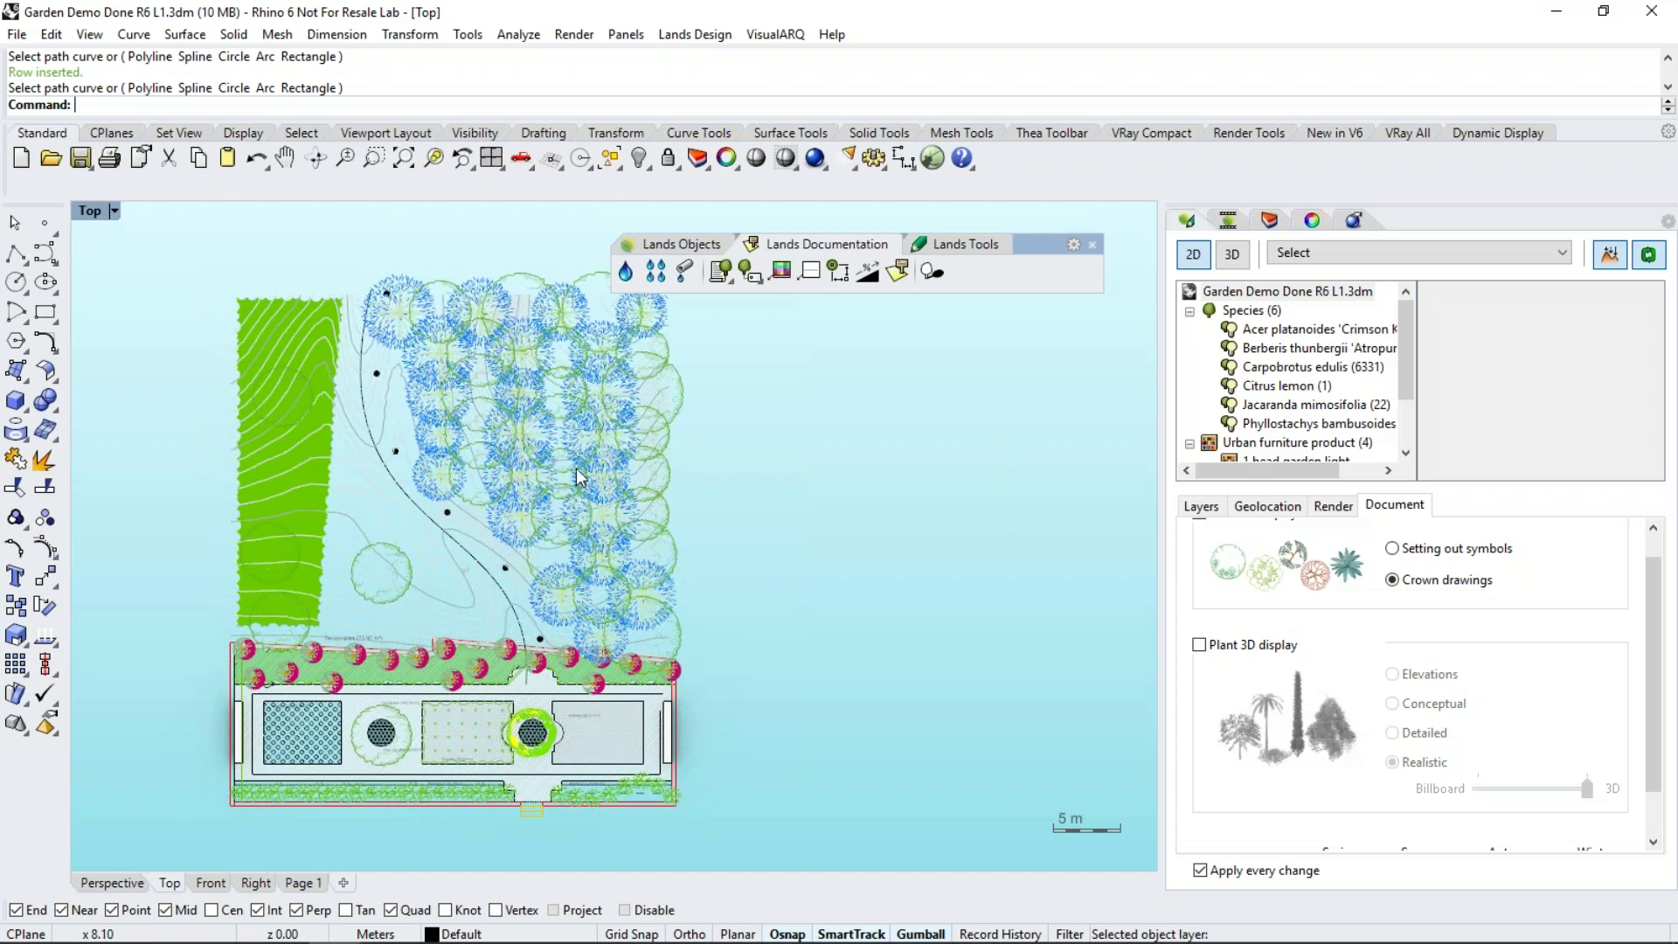
pyautogui.click(729, 278)
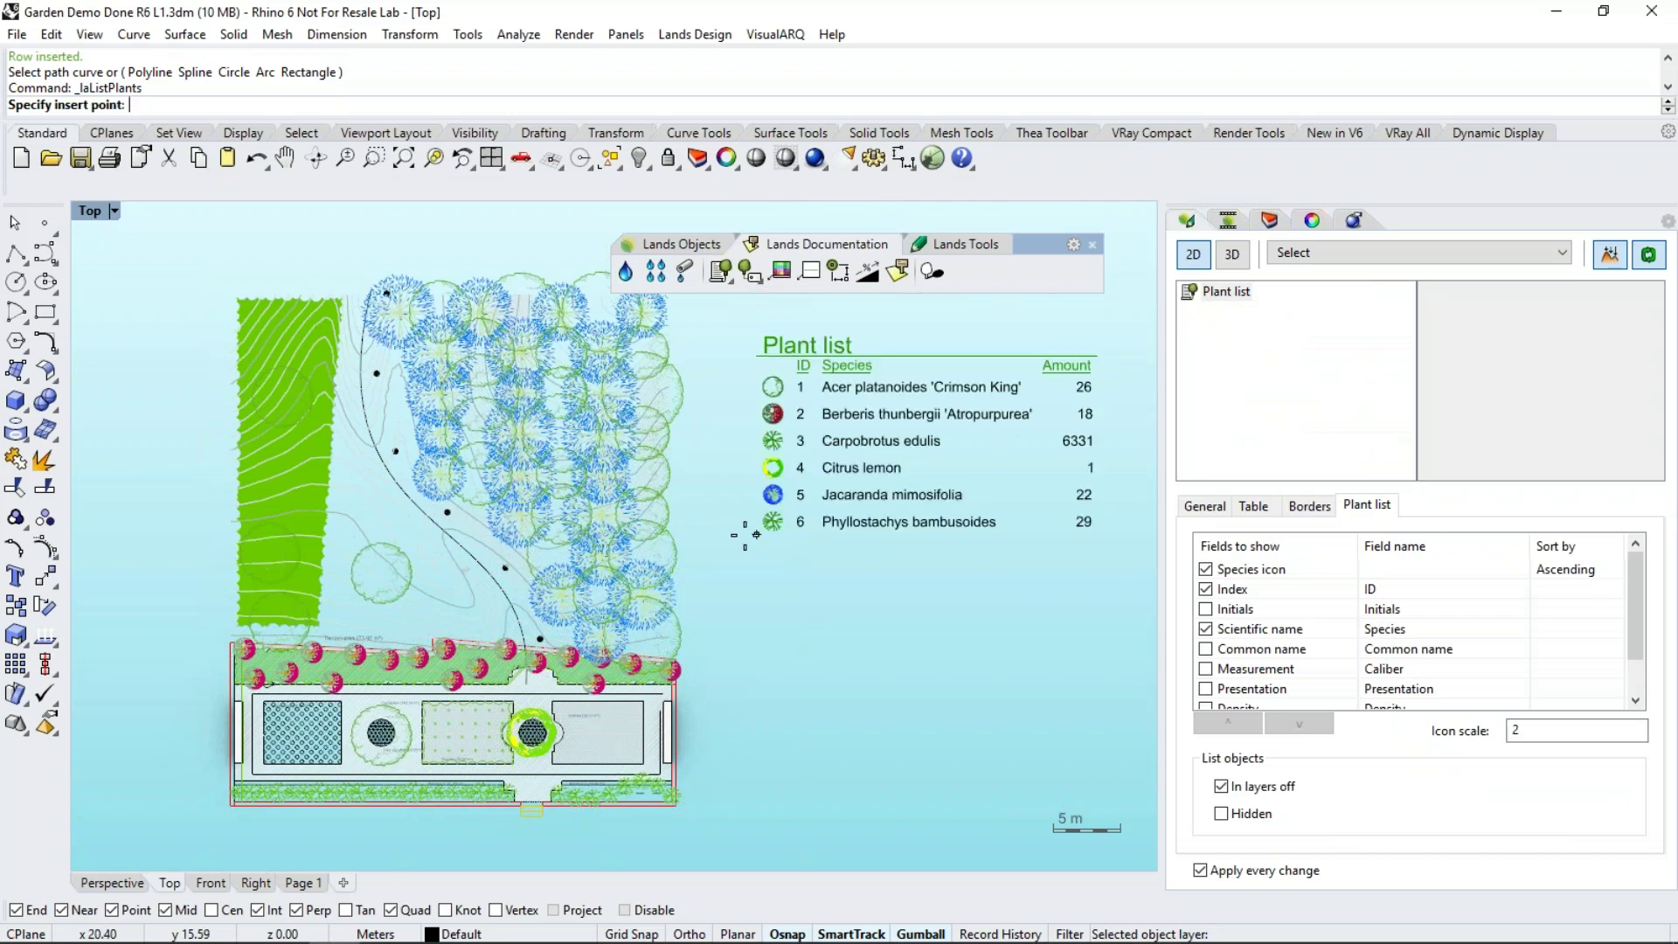
# Place the plant list beside the plan and change the forest's array spacing to 4
pyautogui.click(728, 521)
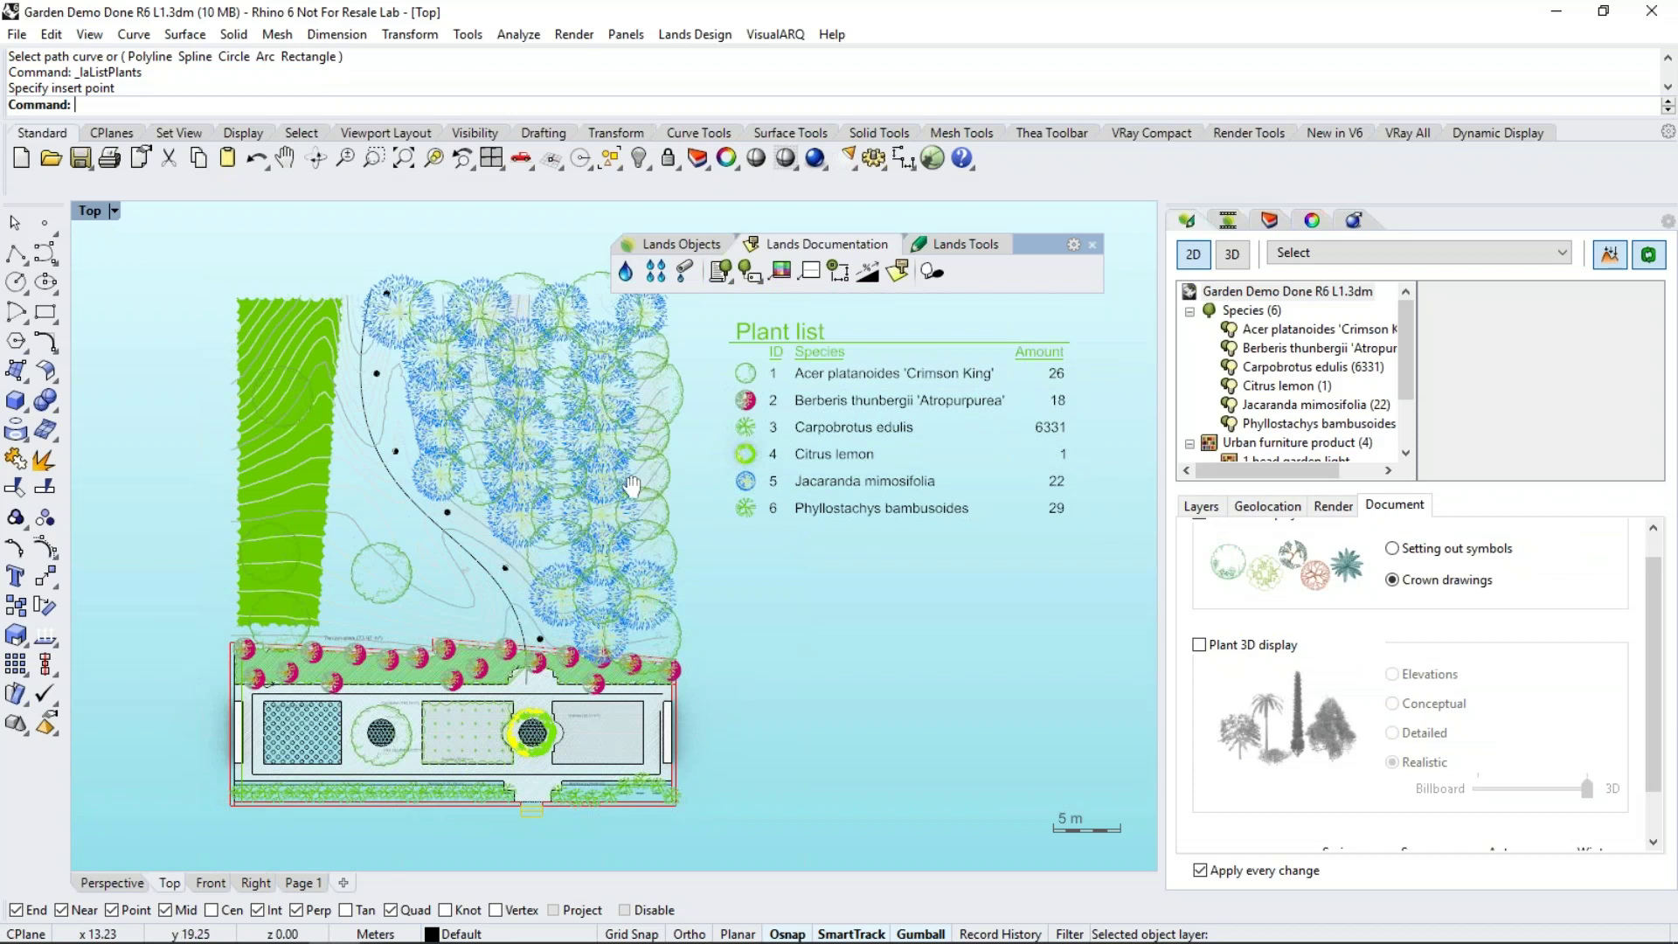
pyautogui.moveTo(632, 485); pyautogui.dragTo(569, 462, button='right')
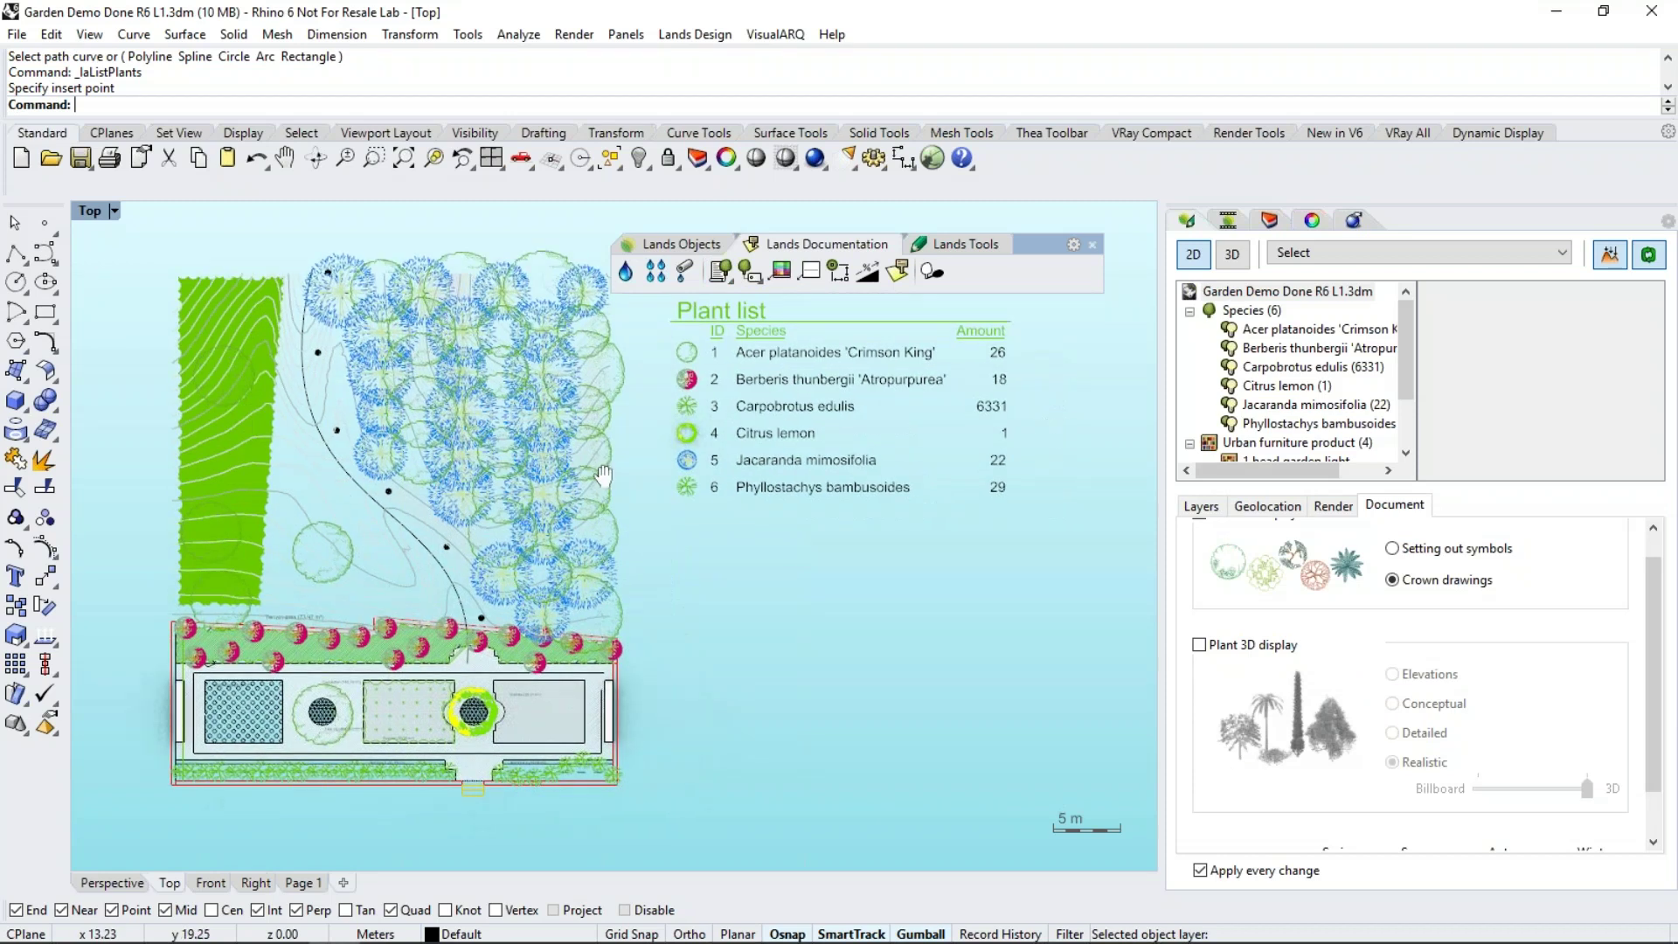
pyautogui.click(569, 462)
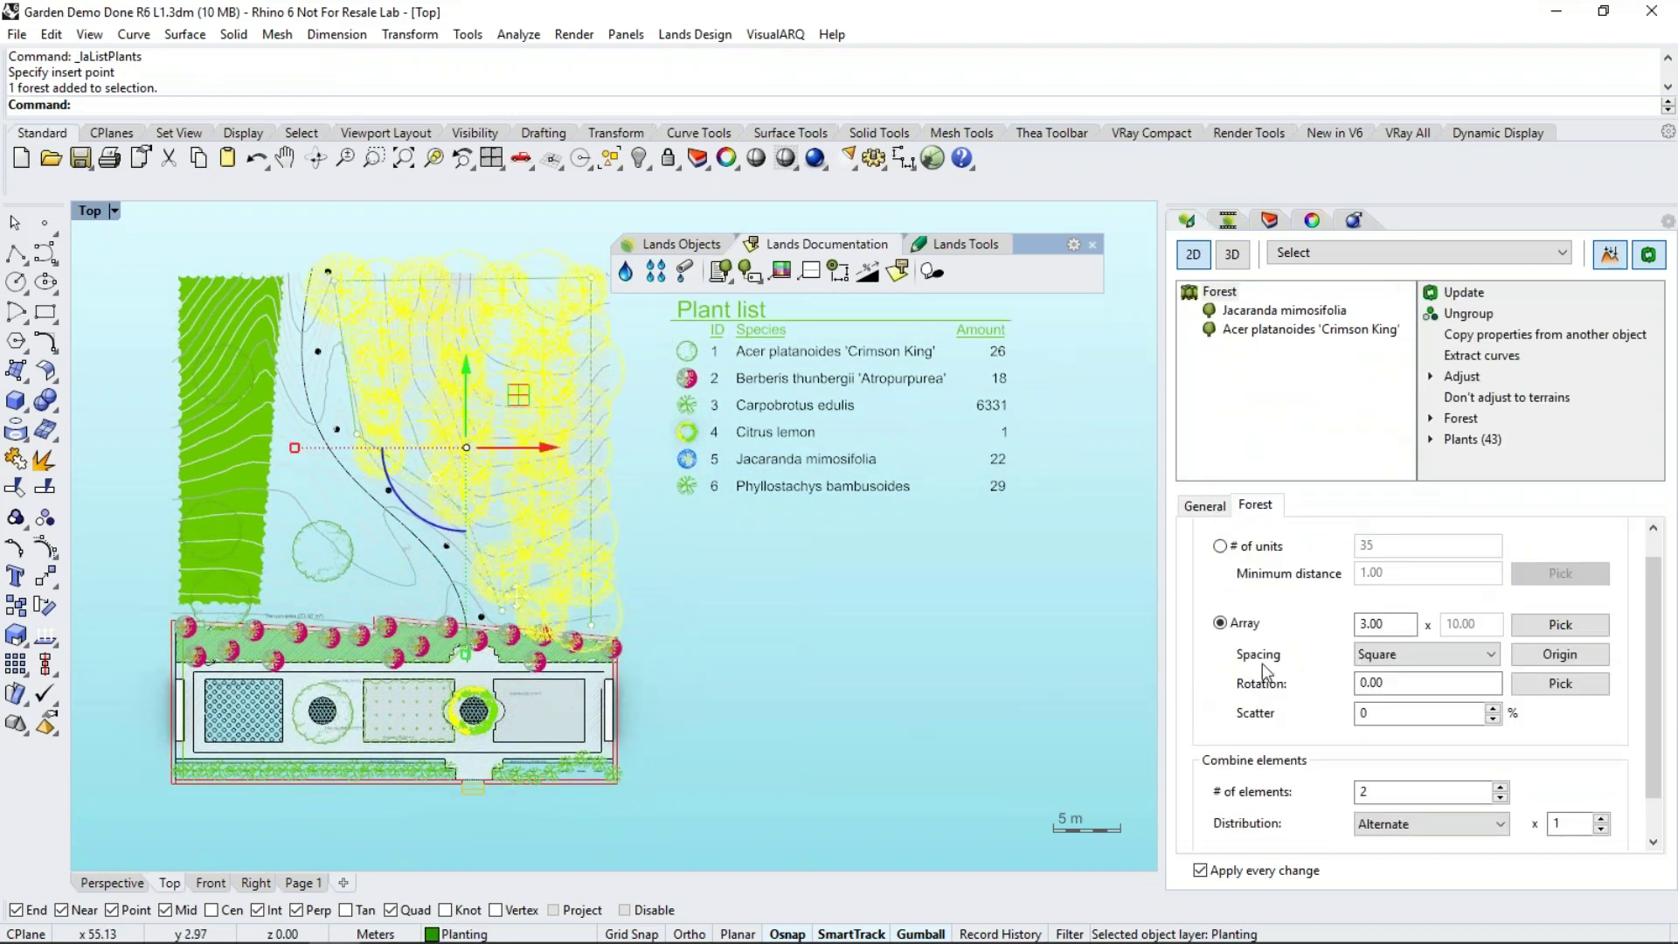
pyautogui.write('4')
pyautogui.moveTo(997, 558); pyautogui.dragTo(927, 586, button='right')
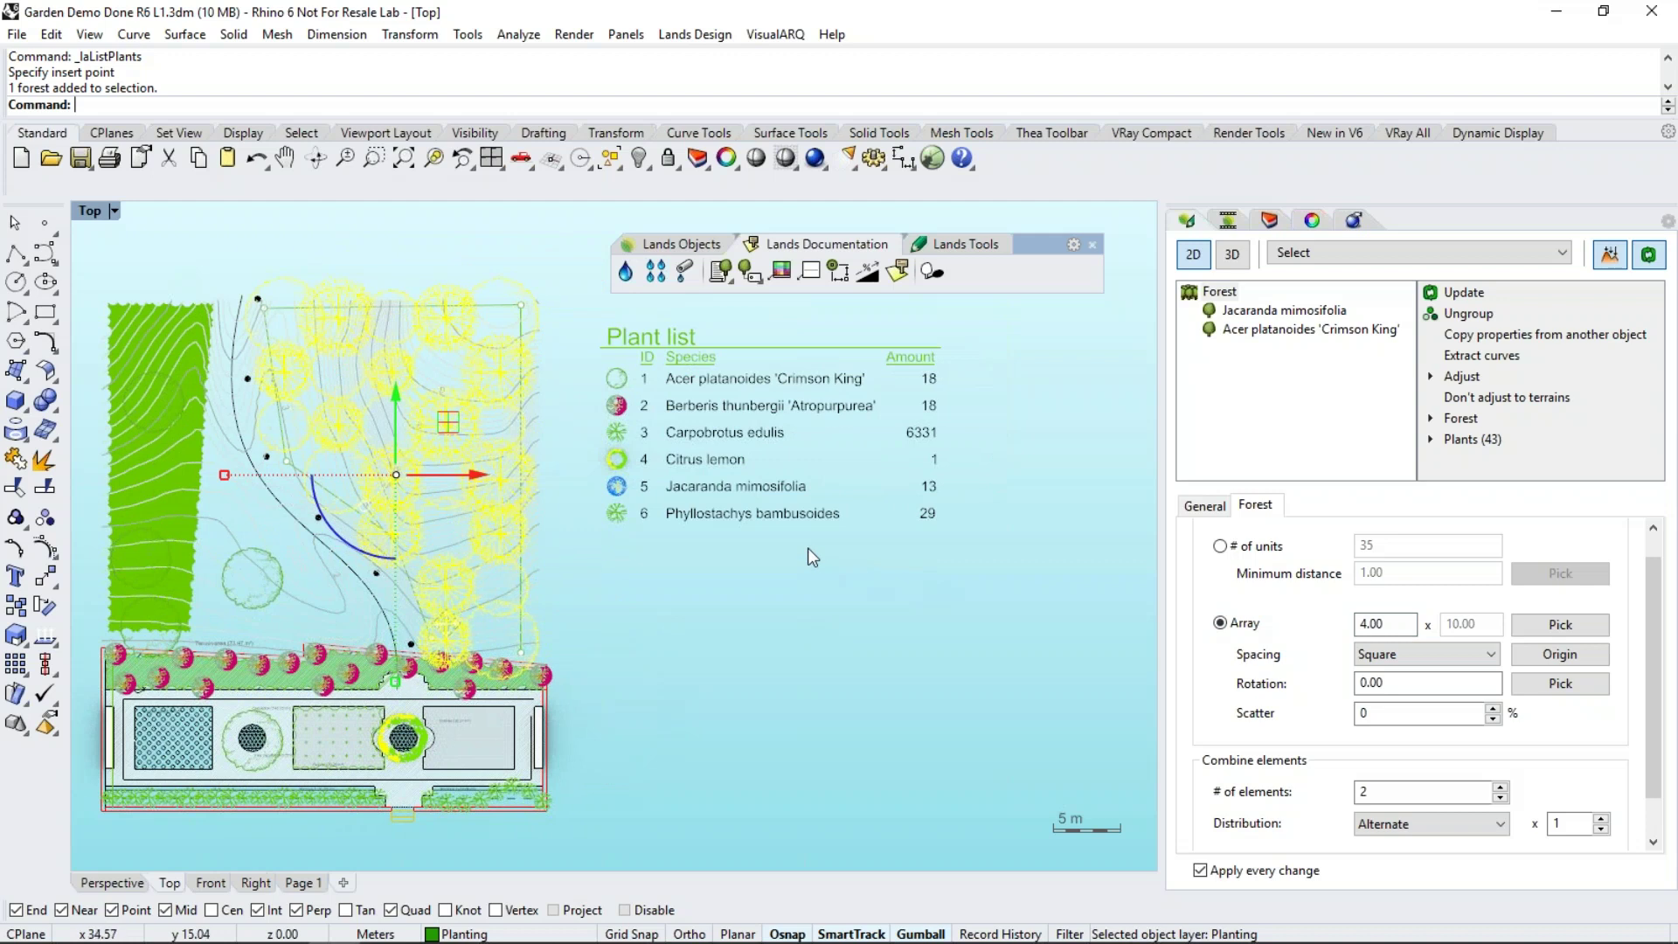
pyautogui.click(832, 543)
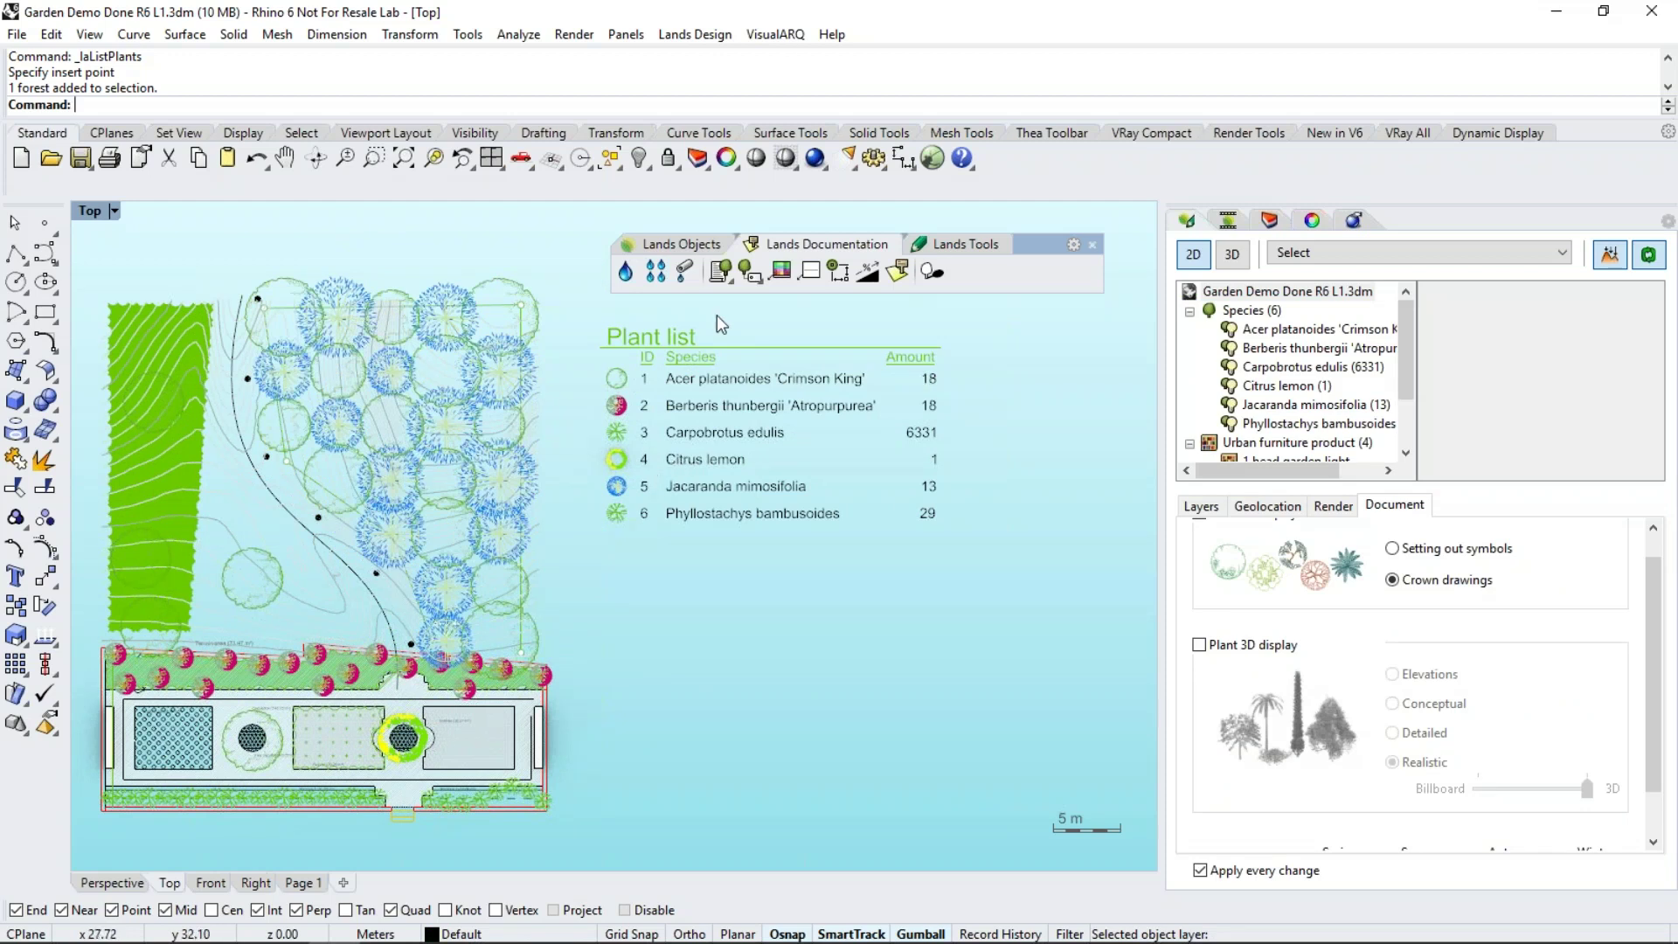
# Place urban furniture and zoning lists below the plant list and a terrain list above it
pyautogui.click(729, 281)
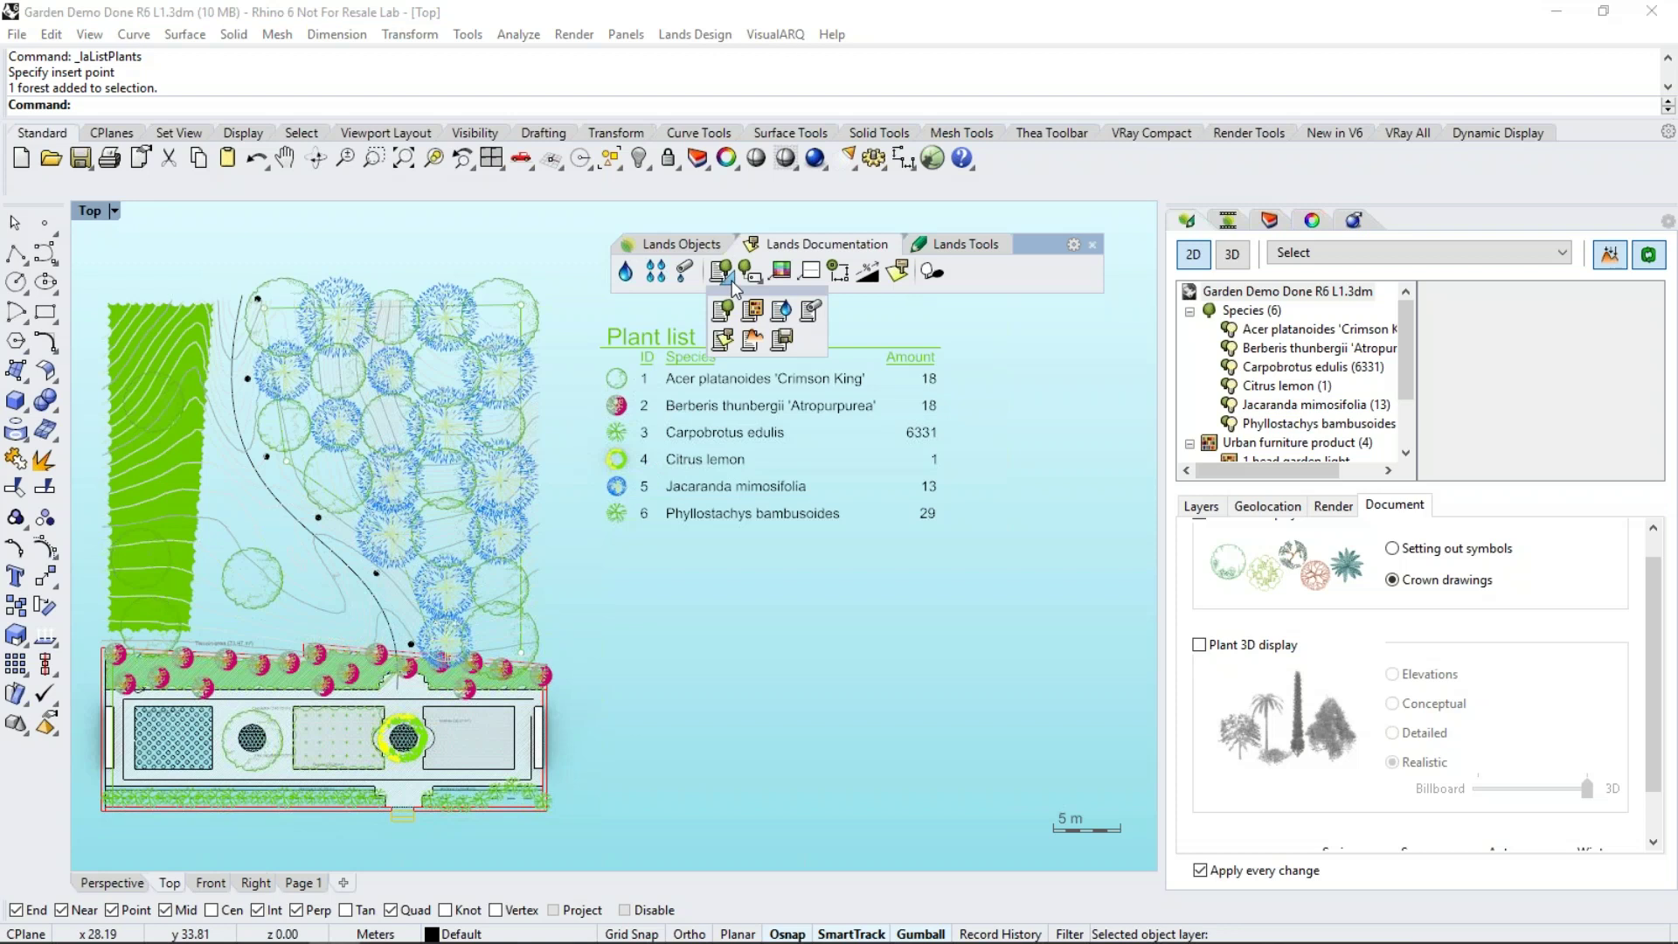
pyautogui.click(754, 311)
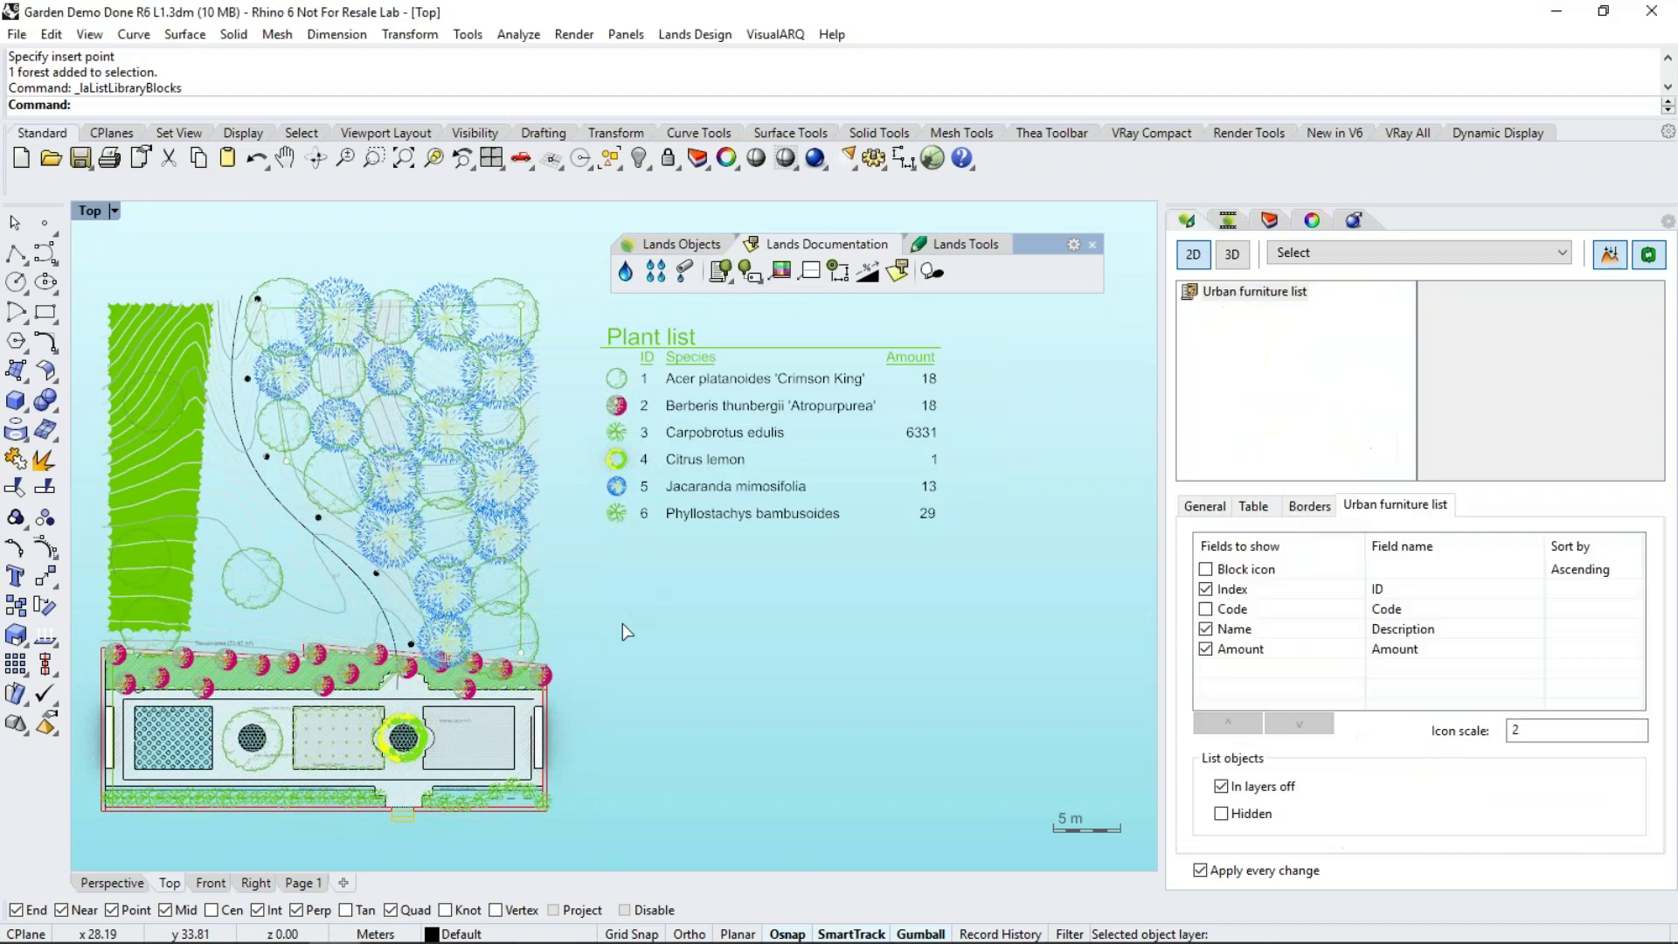
pyautogui.click(604, 653)
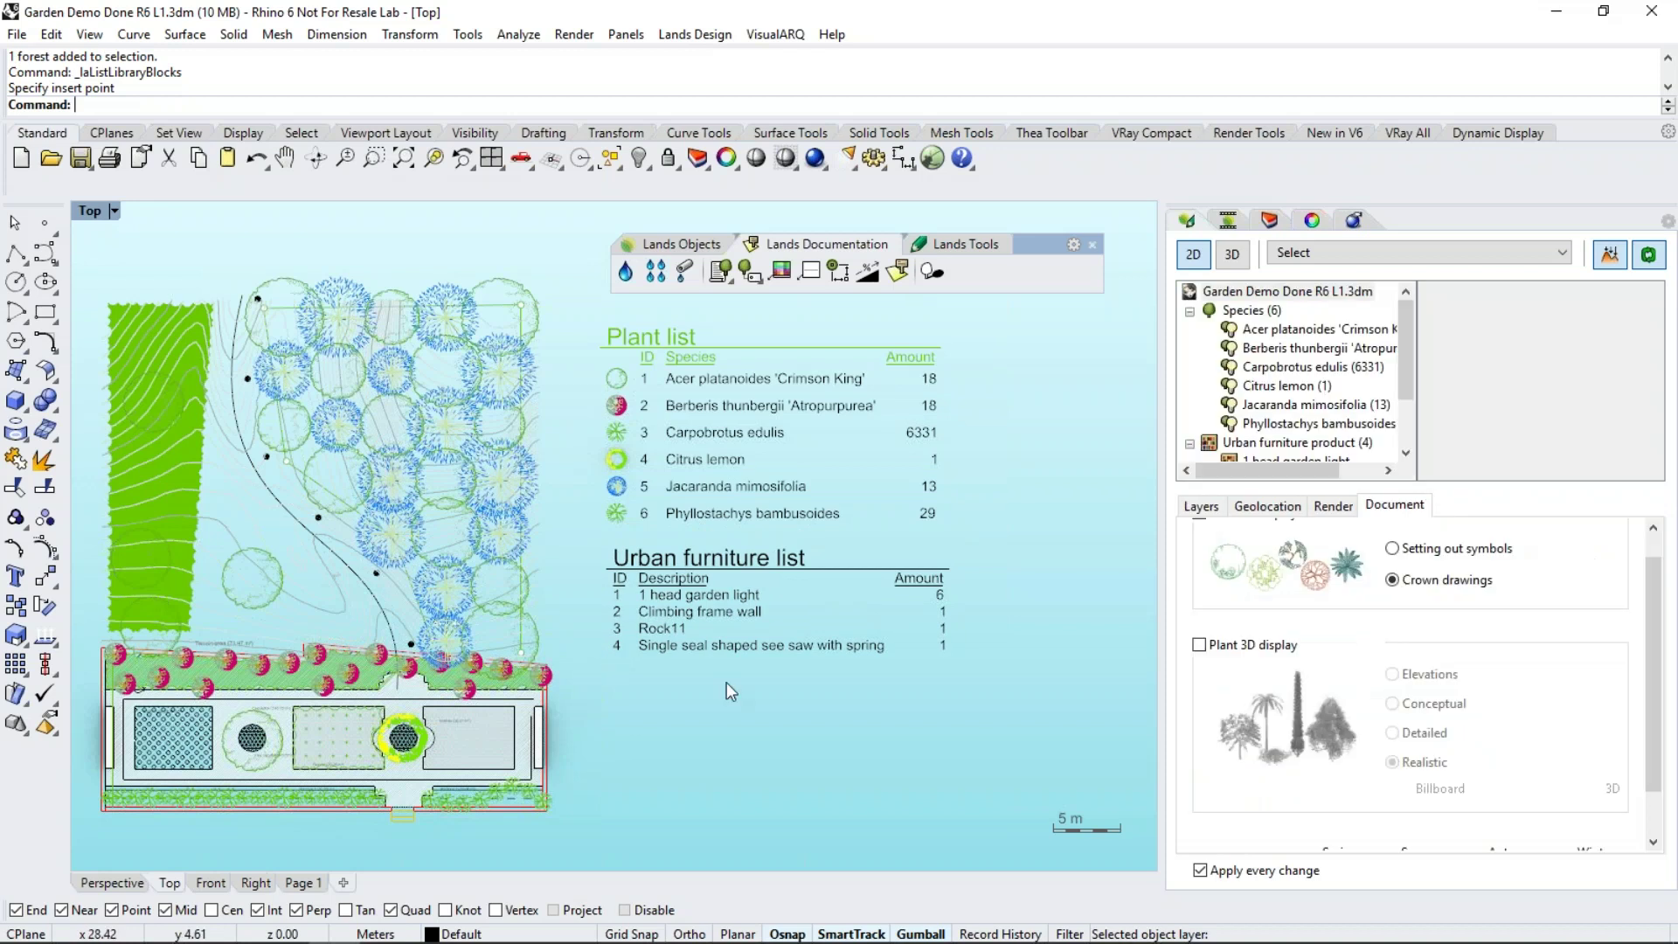
pyautogui.click(750, 271)
pyautogui.click(784, 311)
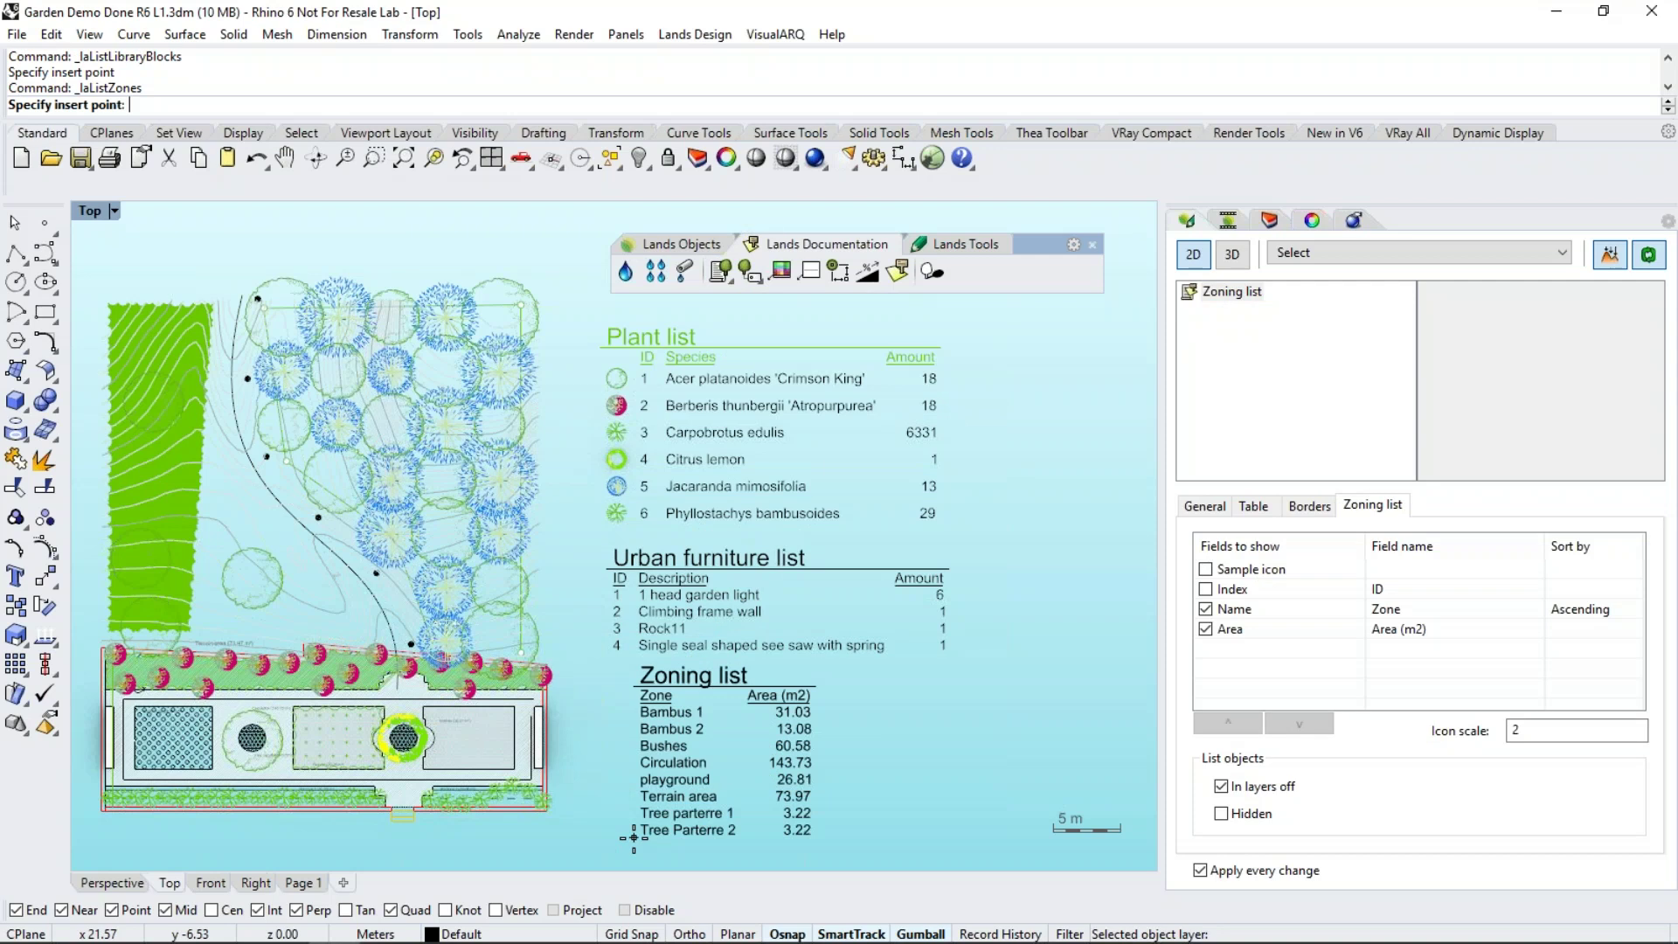
pyautogui.click(635, 837)
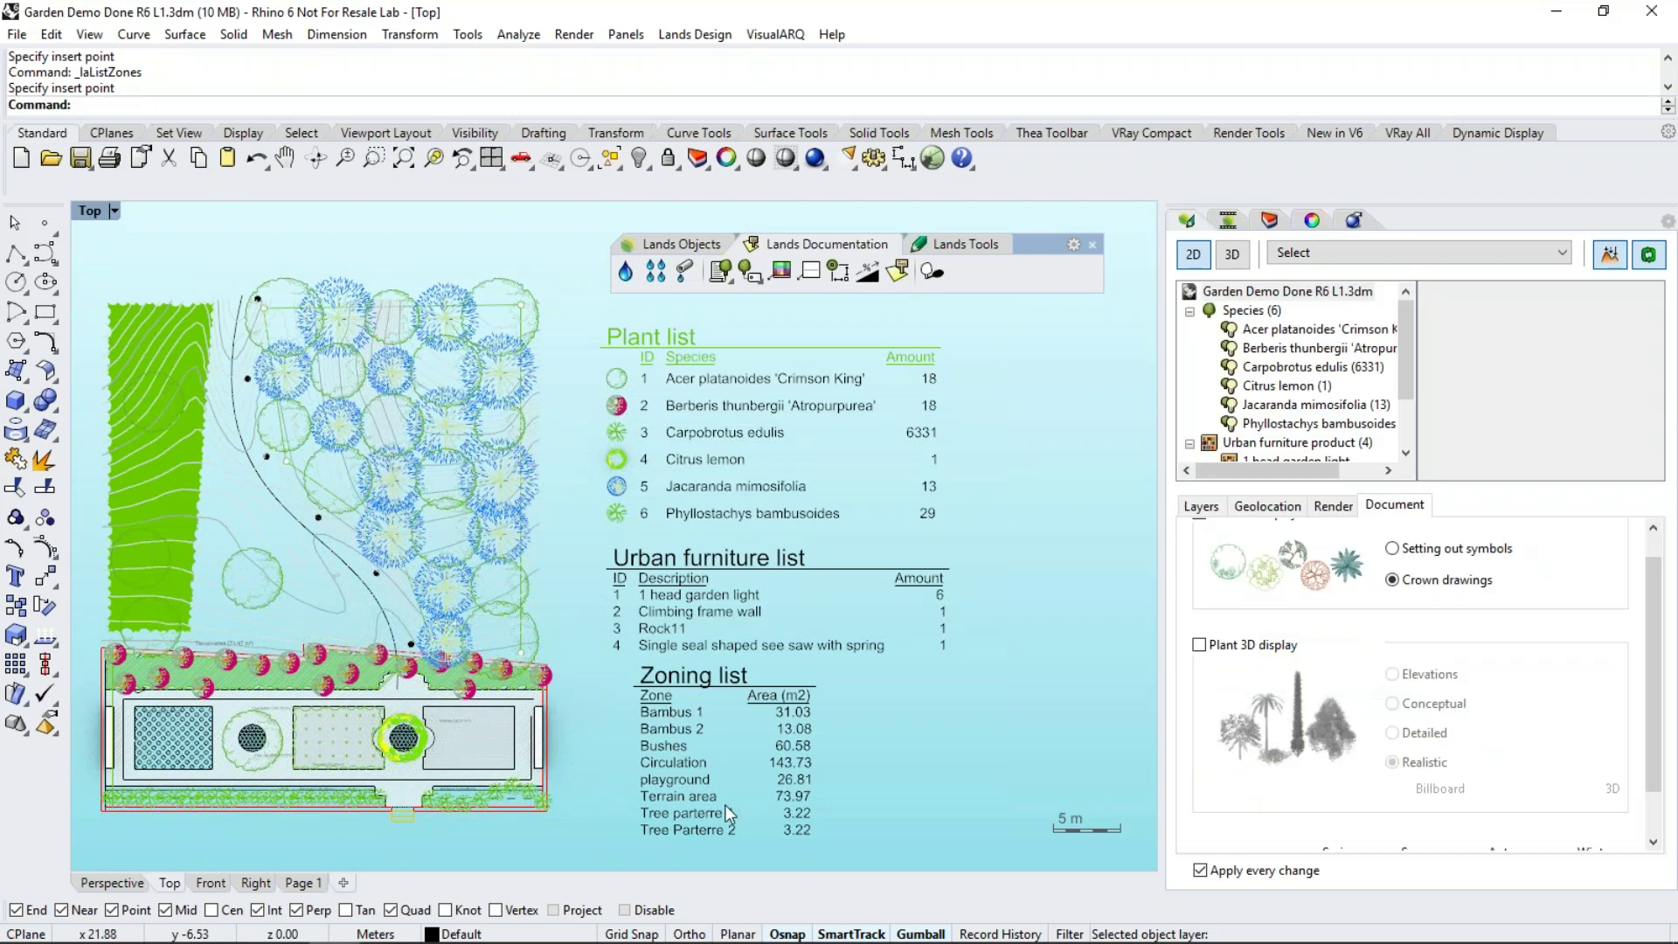
pyautogui.click(725, 277)
pyautogui.click(752, 341)
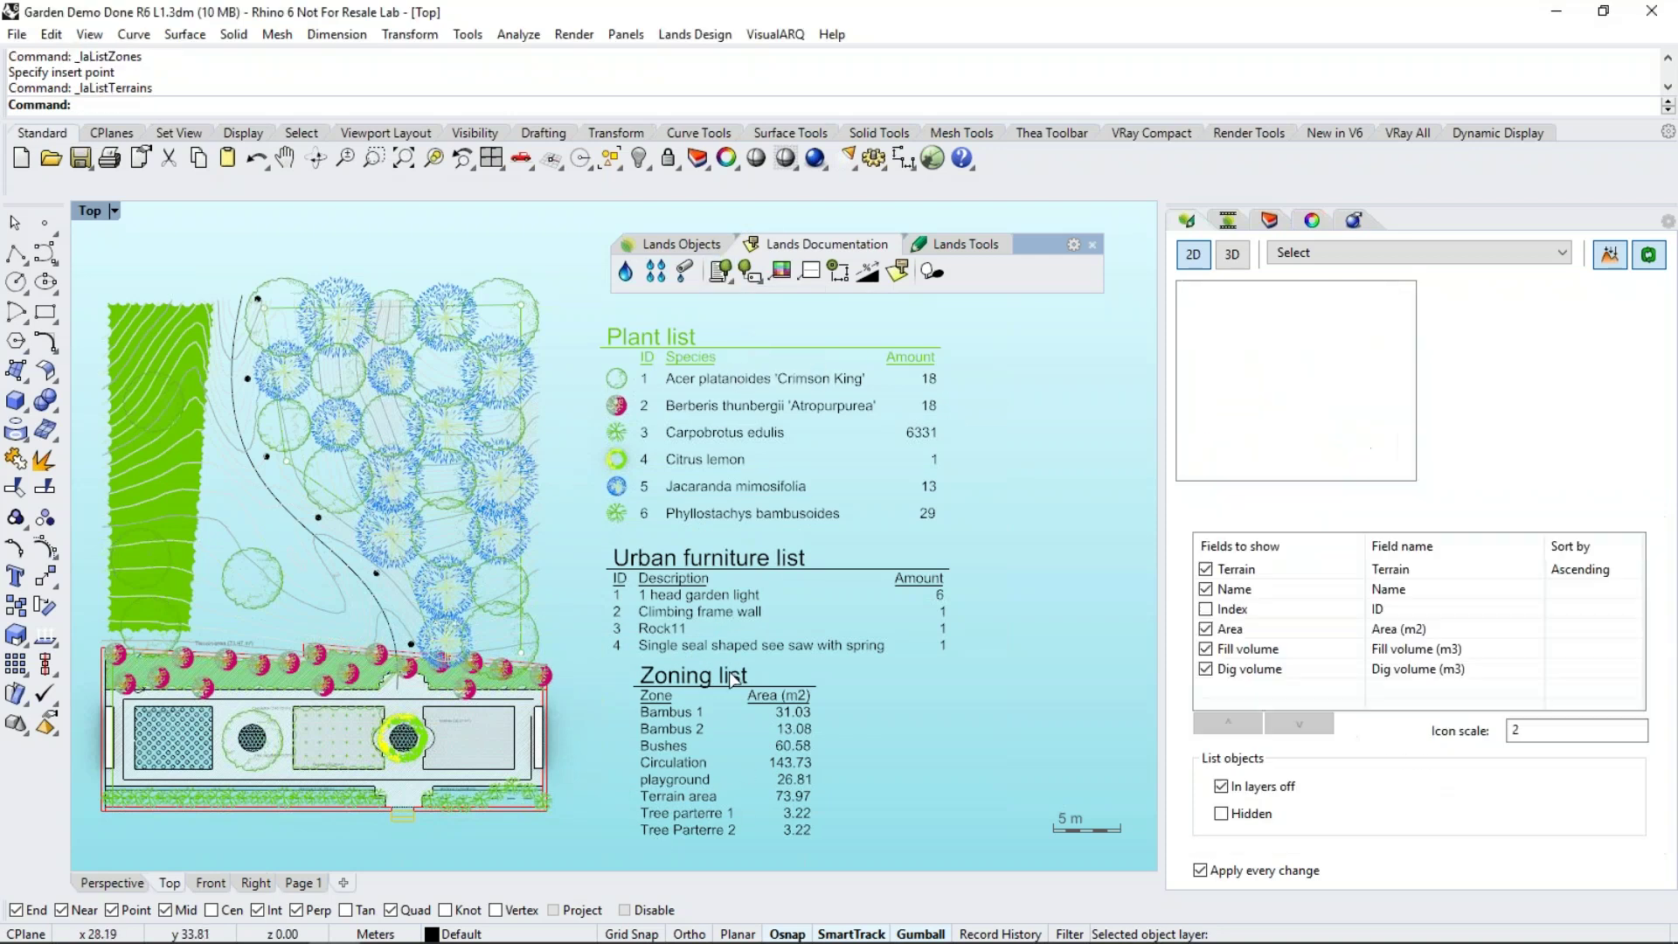
pyautogui.scroll(-3, 725, 638)
pyautogui.click(669, 413)
pyautogui.scroll(2, 818, 375)
pyautogui.scroll(3, 818, 374)
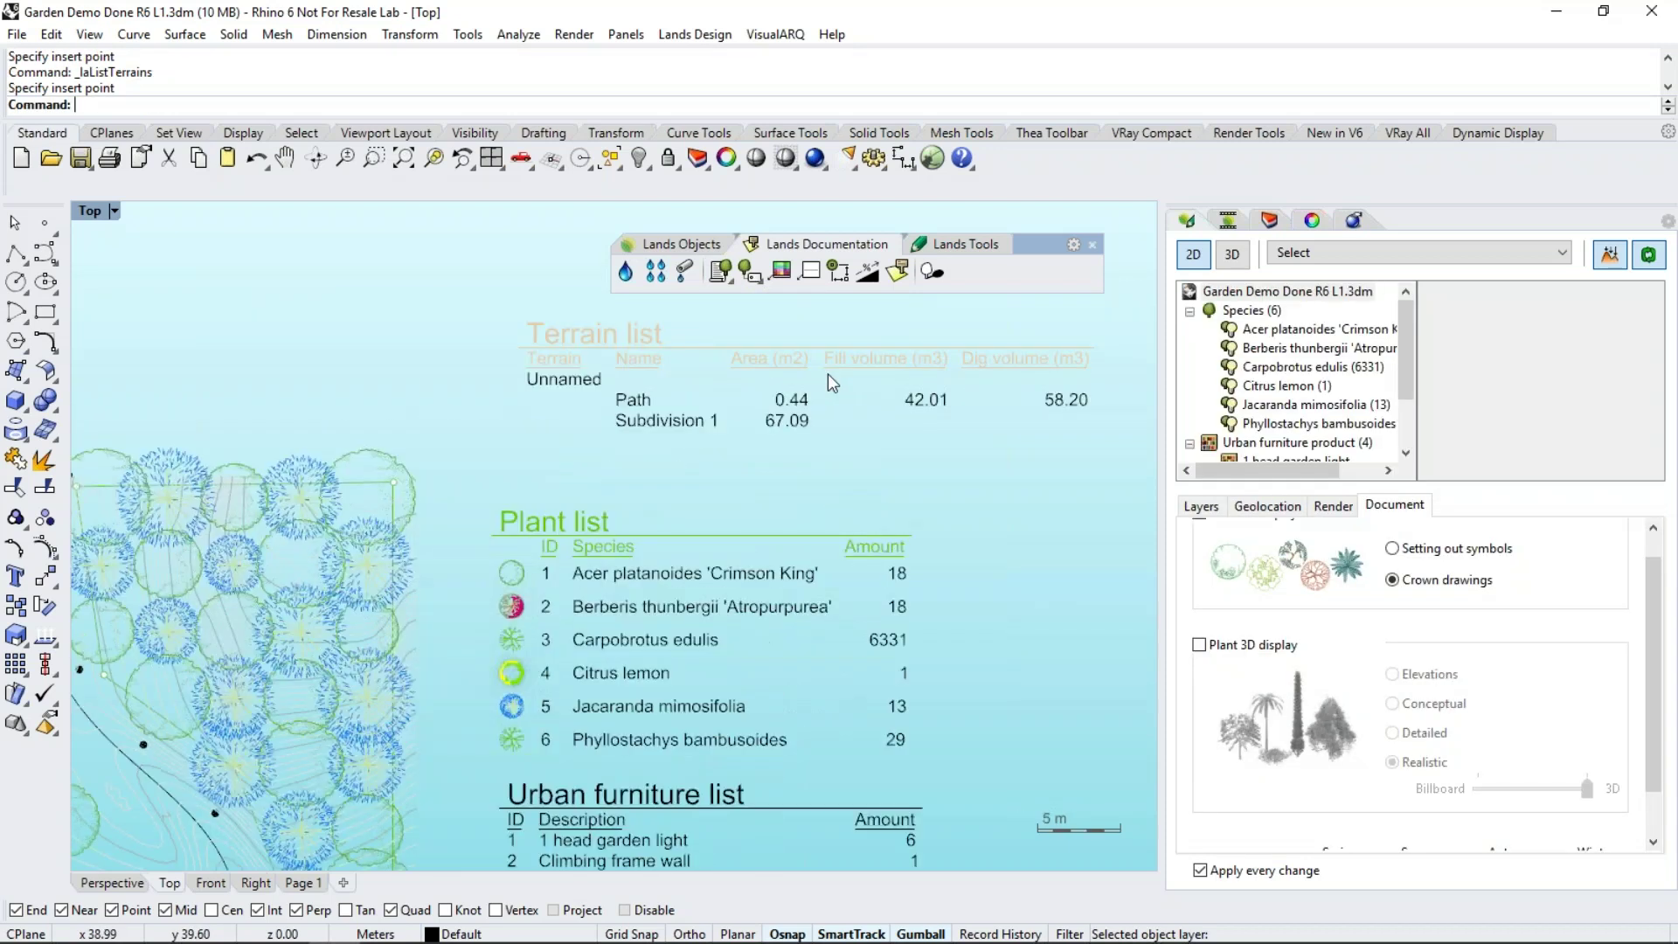
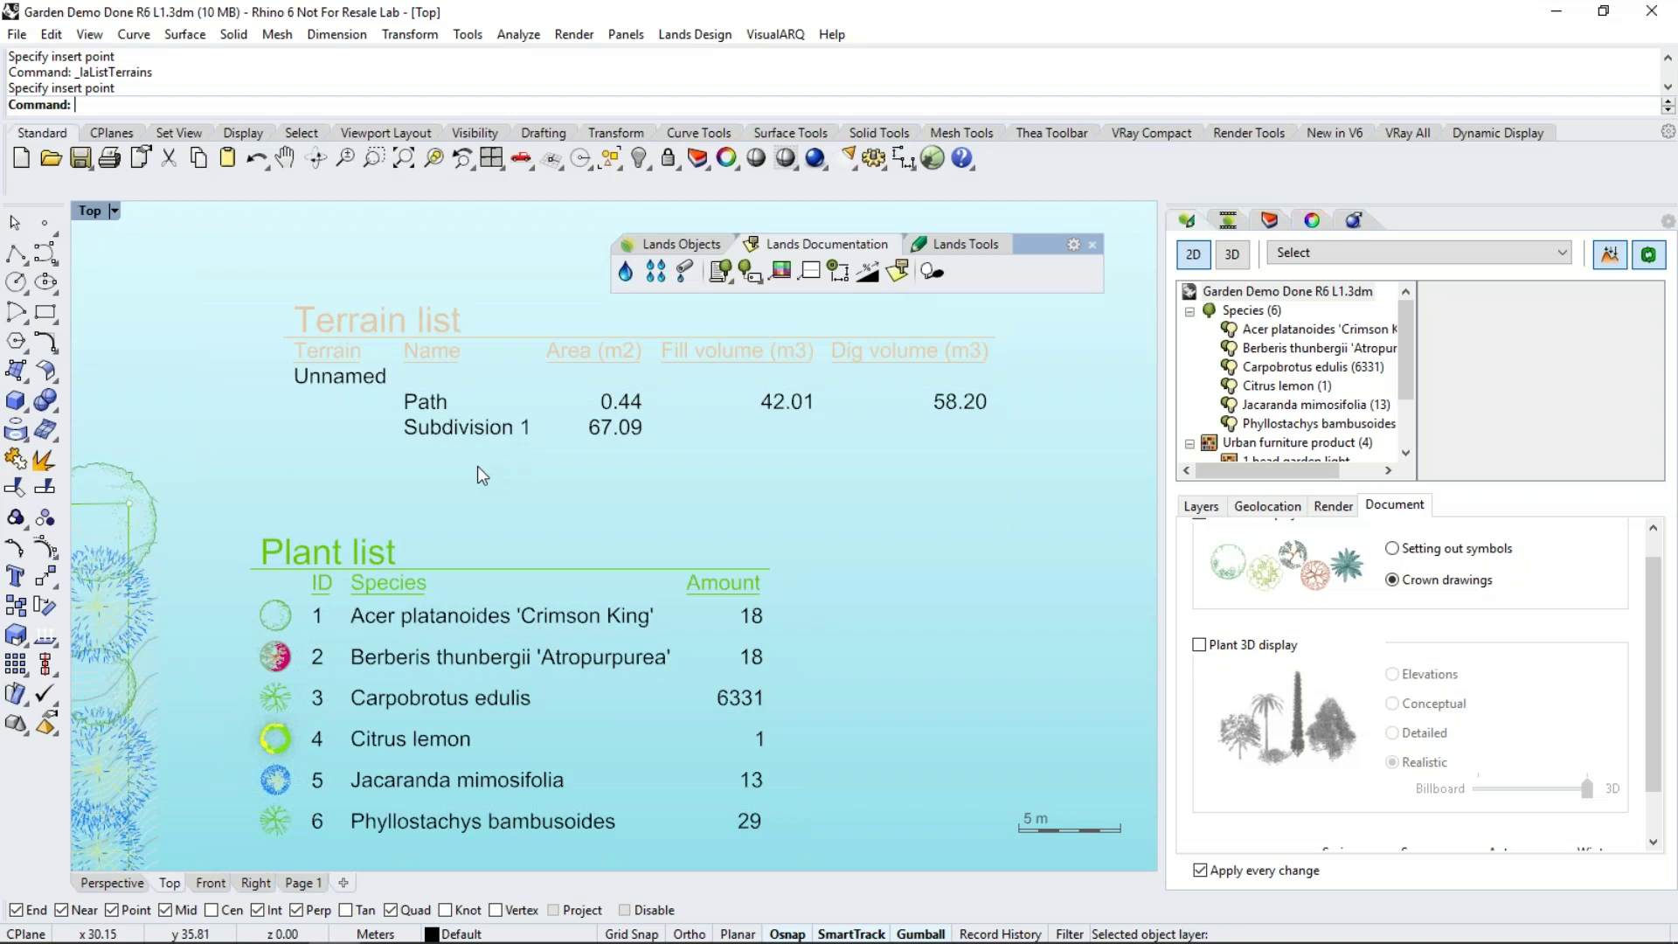
# Give the Plant list table the Borders style with green row dividers
pyautogui.scroll(-3, 478, 465)
pyautogui.moveTo(477, 432); pyautogui.dragTo(454, 352, button='right')
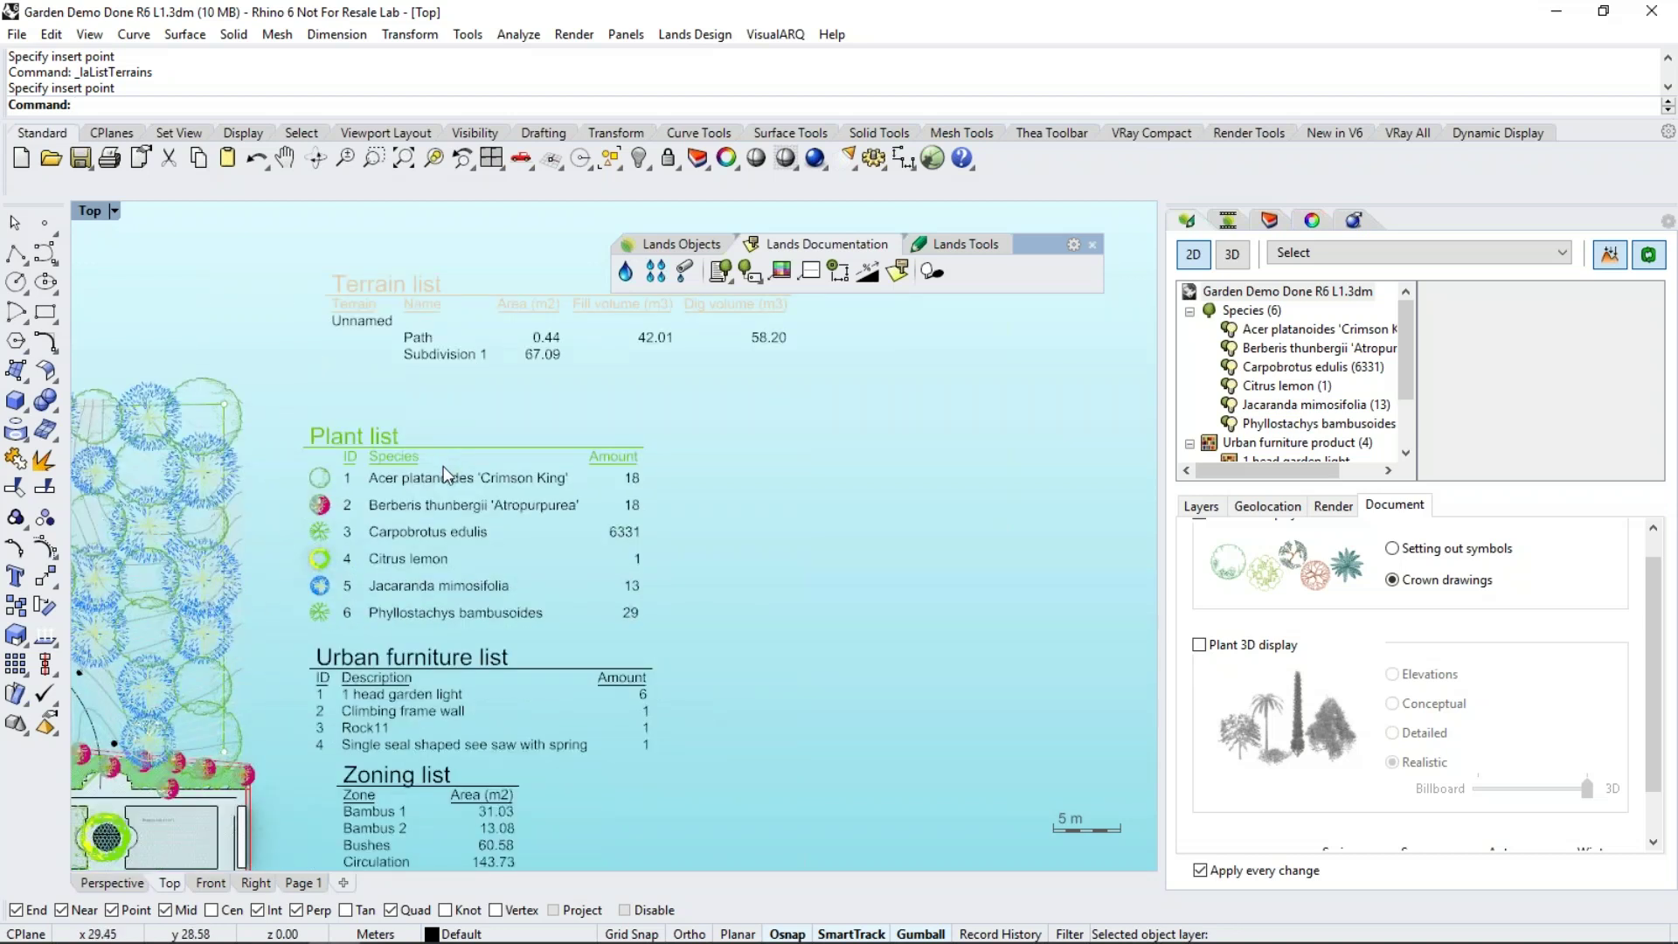
pyautogui.click(433, 502)
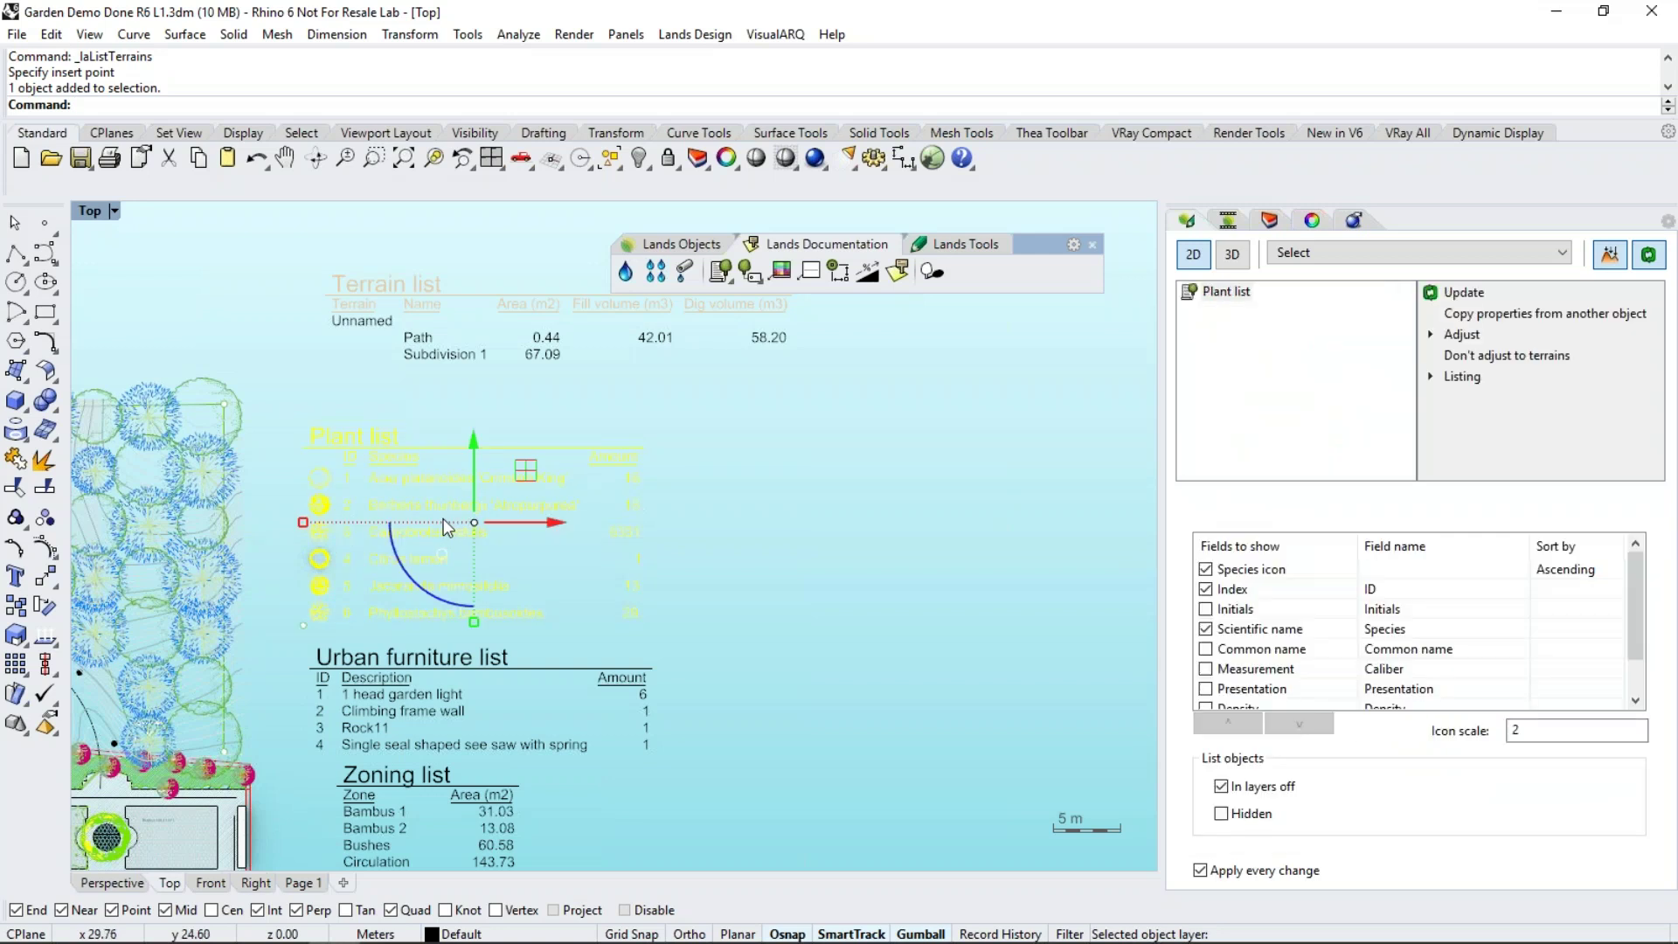
pyautogui.click(1309, 505)
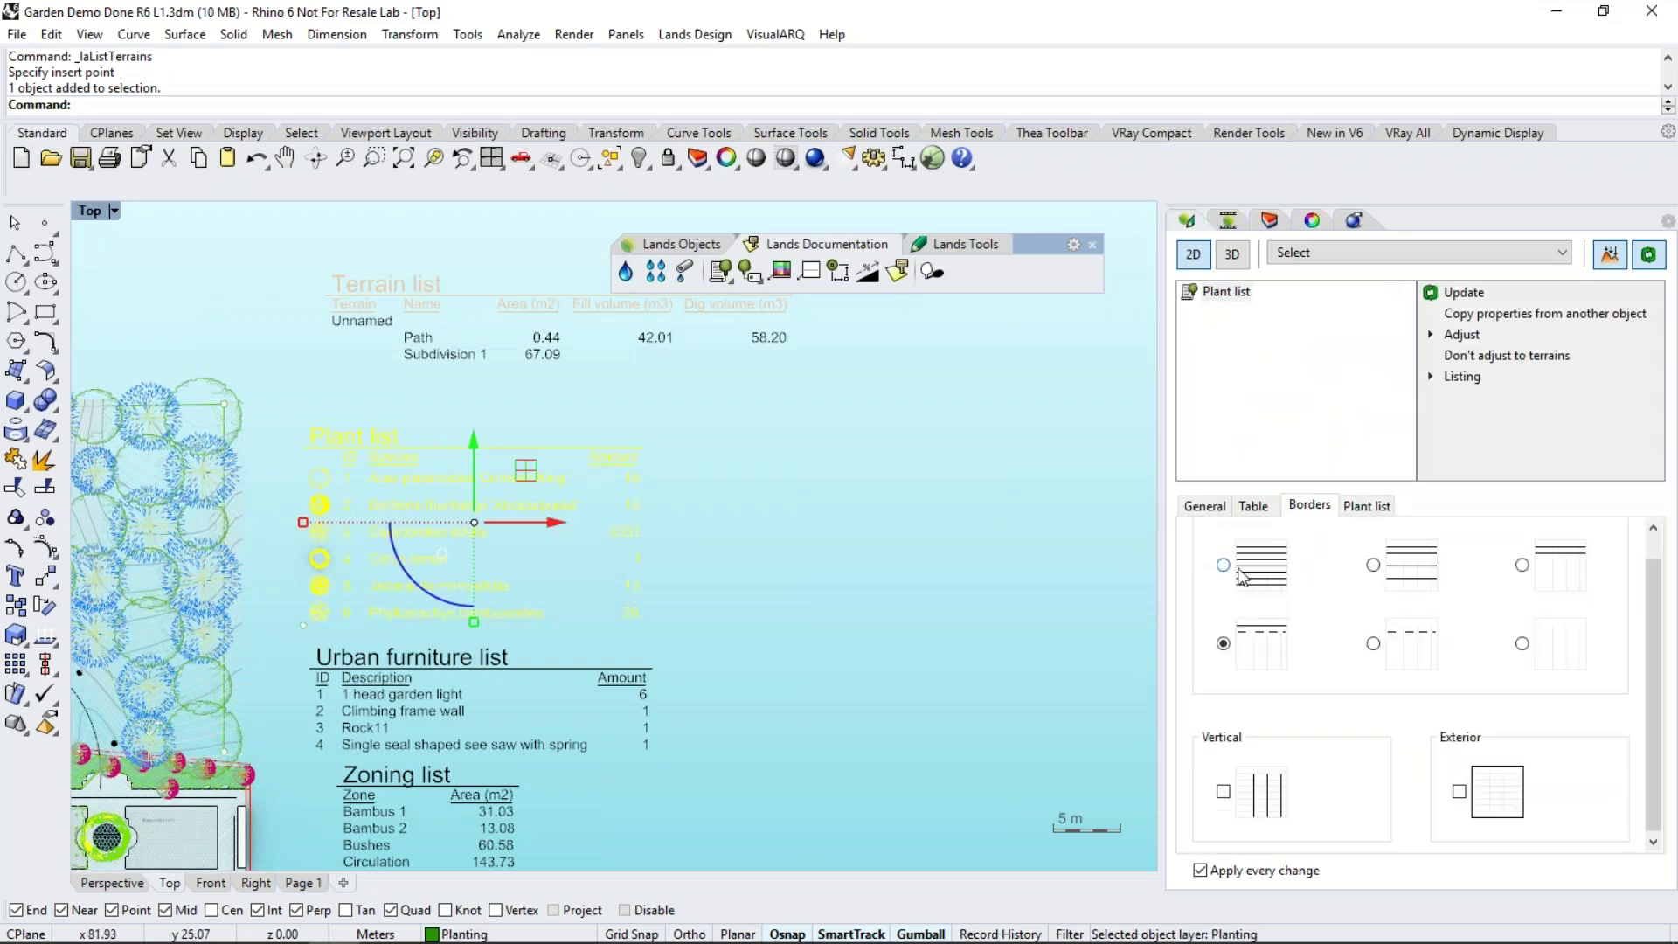
pyautogui.click(1374, 565)
pyautogui.click(1253, 505)
pyautogui.click(1336, 589)
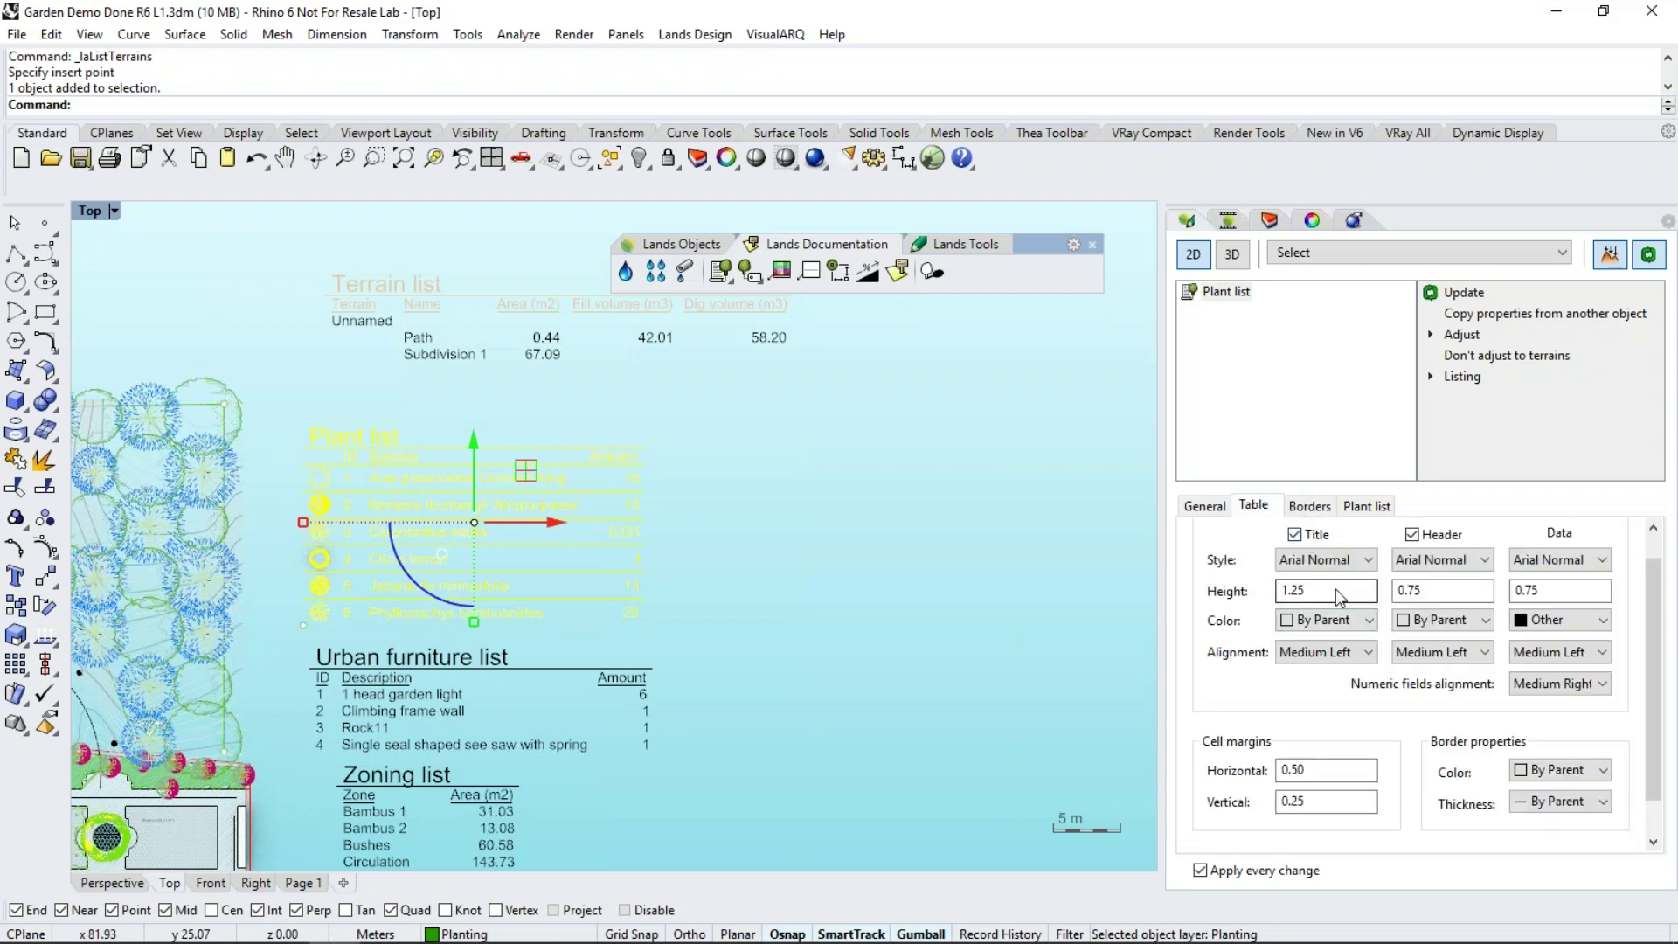
pyautogui.click(1329, 559)
# Add a Density column to the Plant list, showing unit or per-m² densities
pyautogui.click(1367, 505)
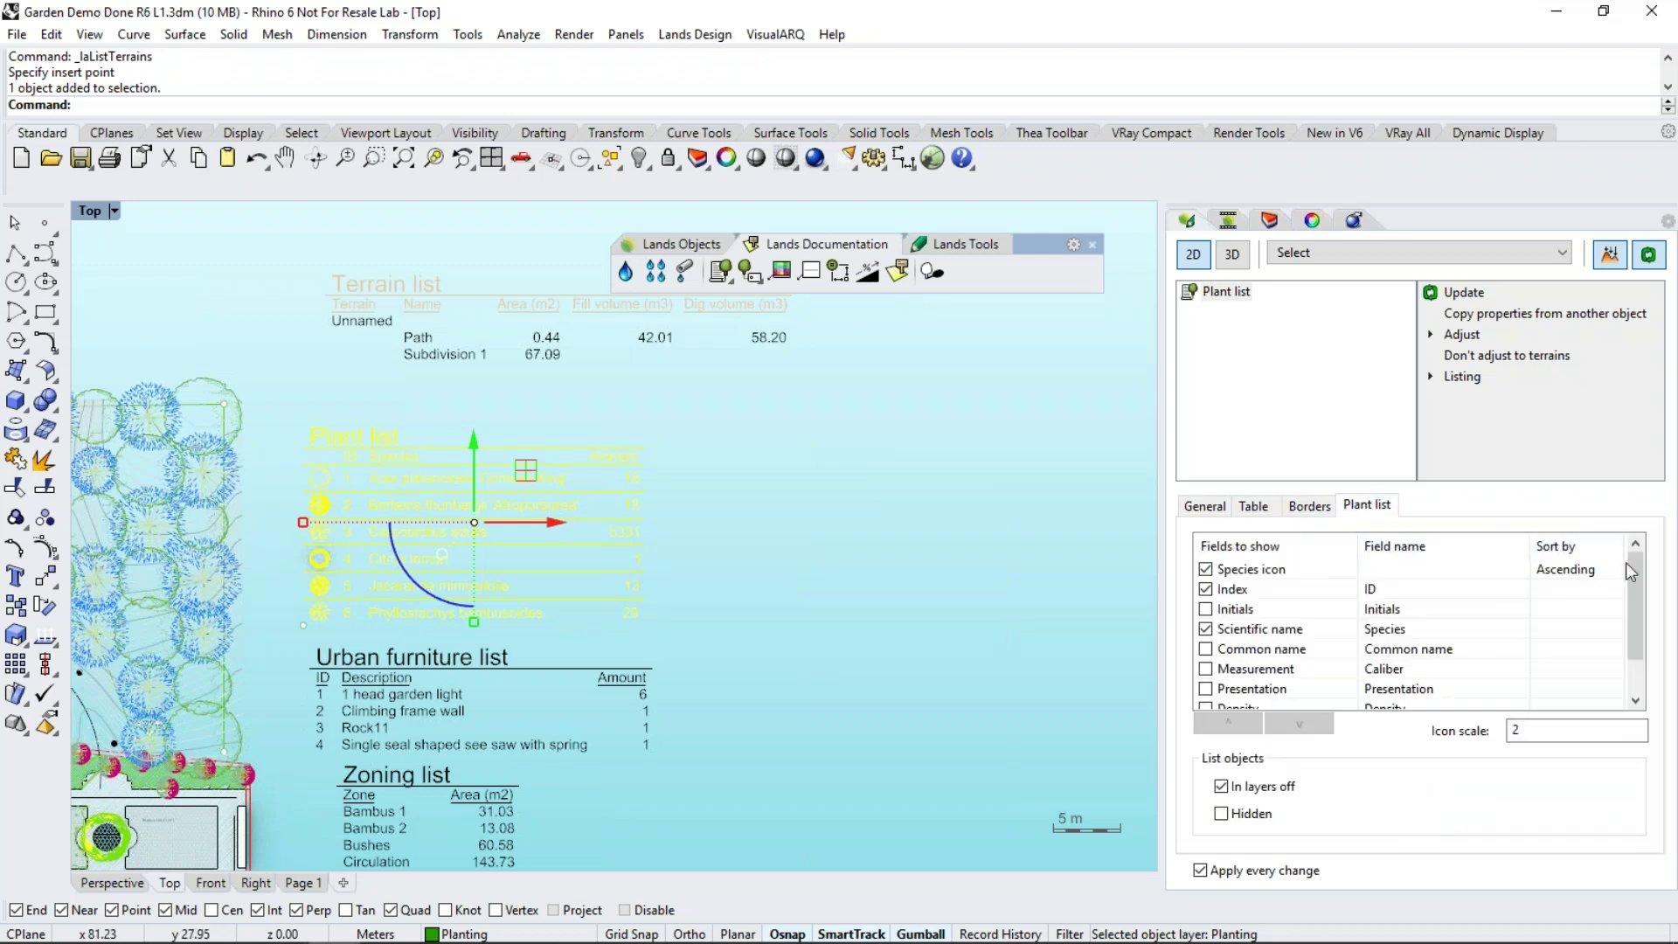
pyautogui.moveTo(1635, 565); pyautogui.dragTo(1173, 602)
pyautogui.scroll(-1, 1210, 673)
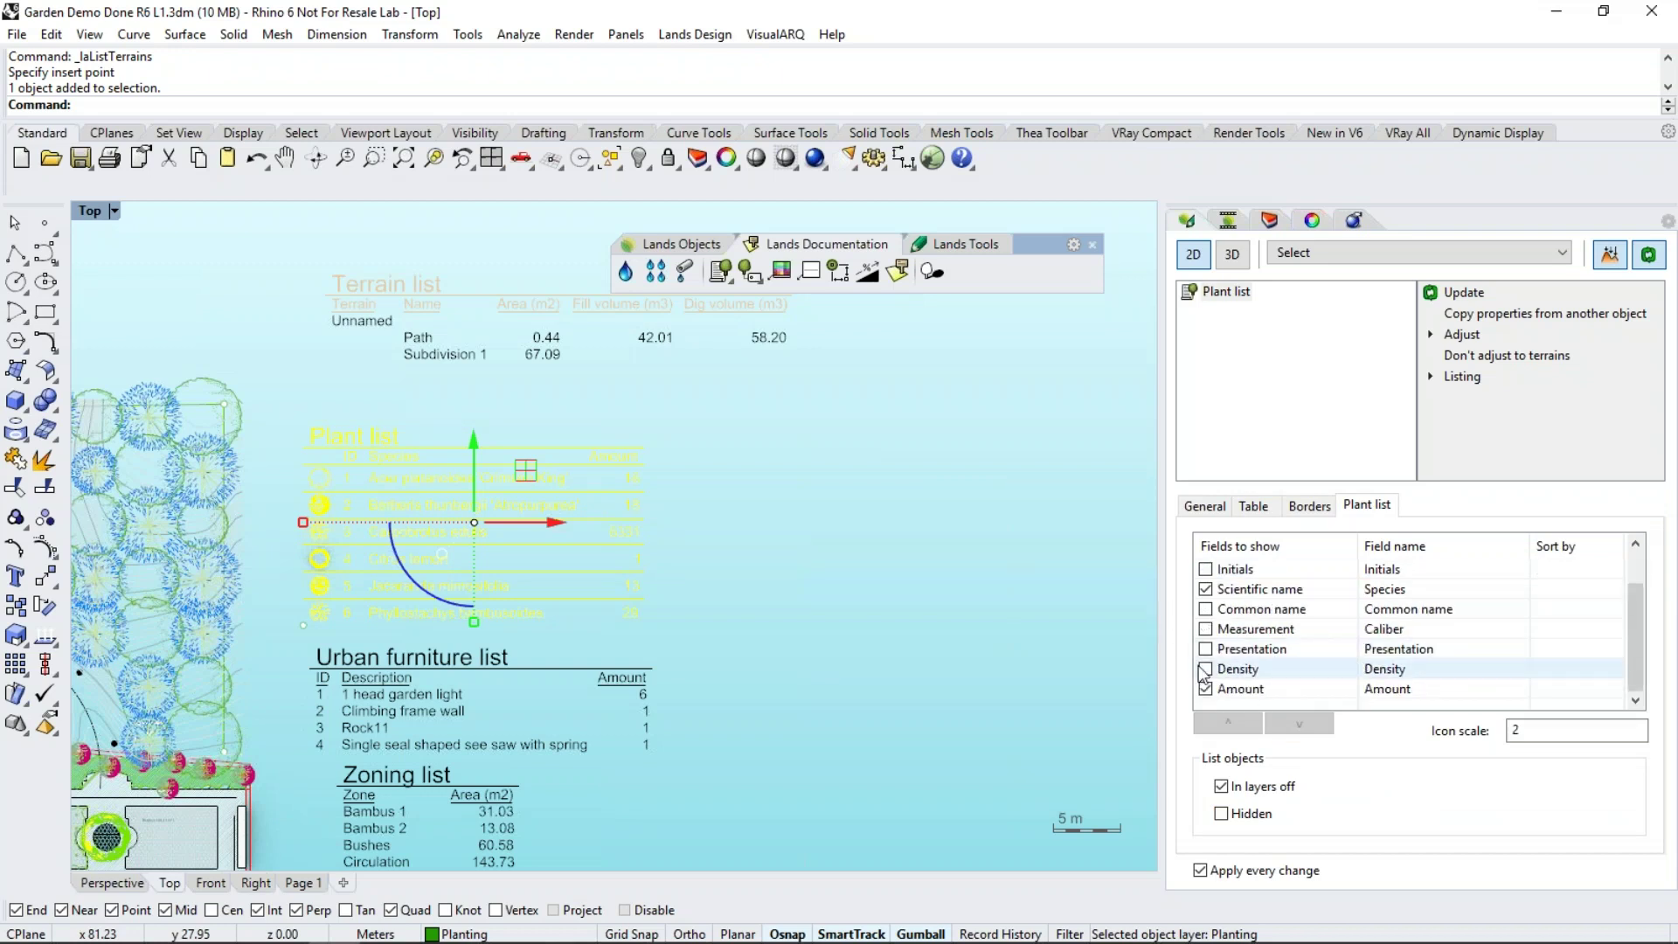
pyautogui.click(1206, 670)
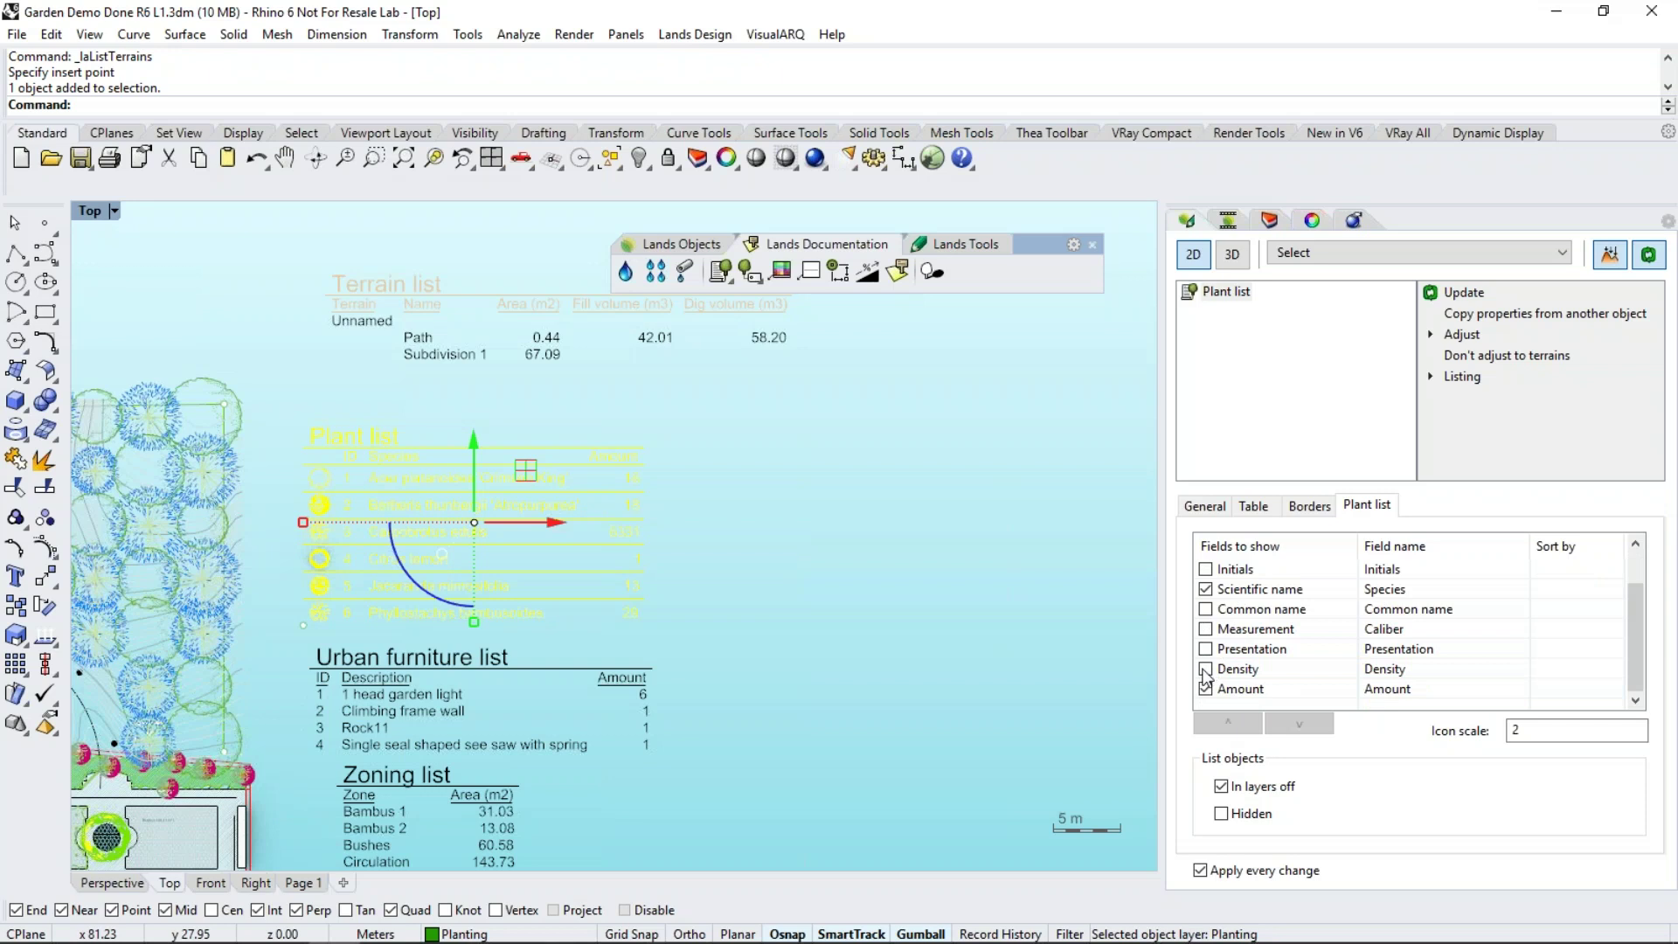
pyautogui.click(738, 537)
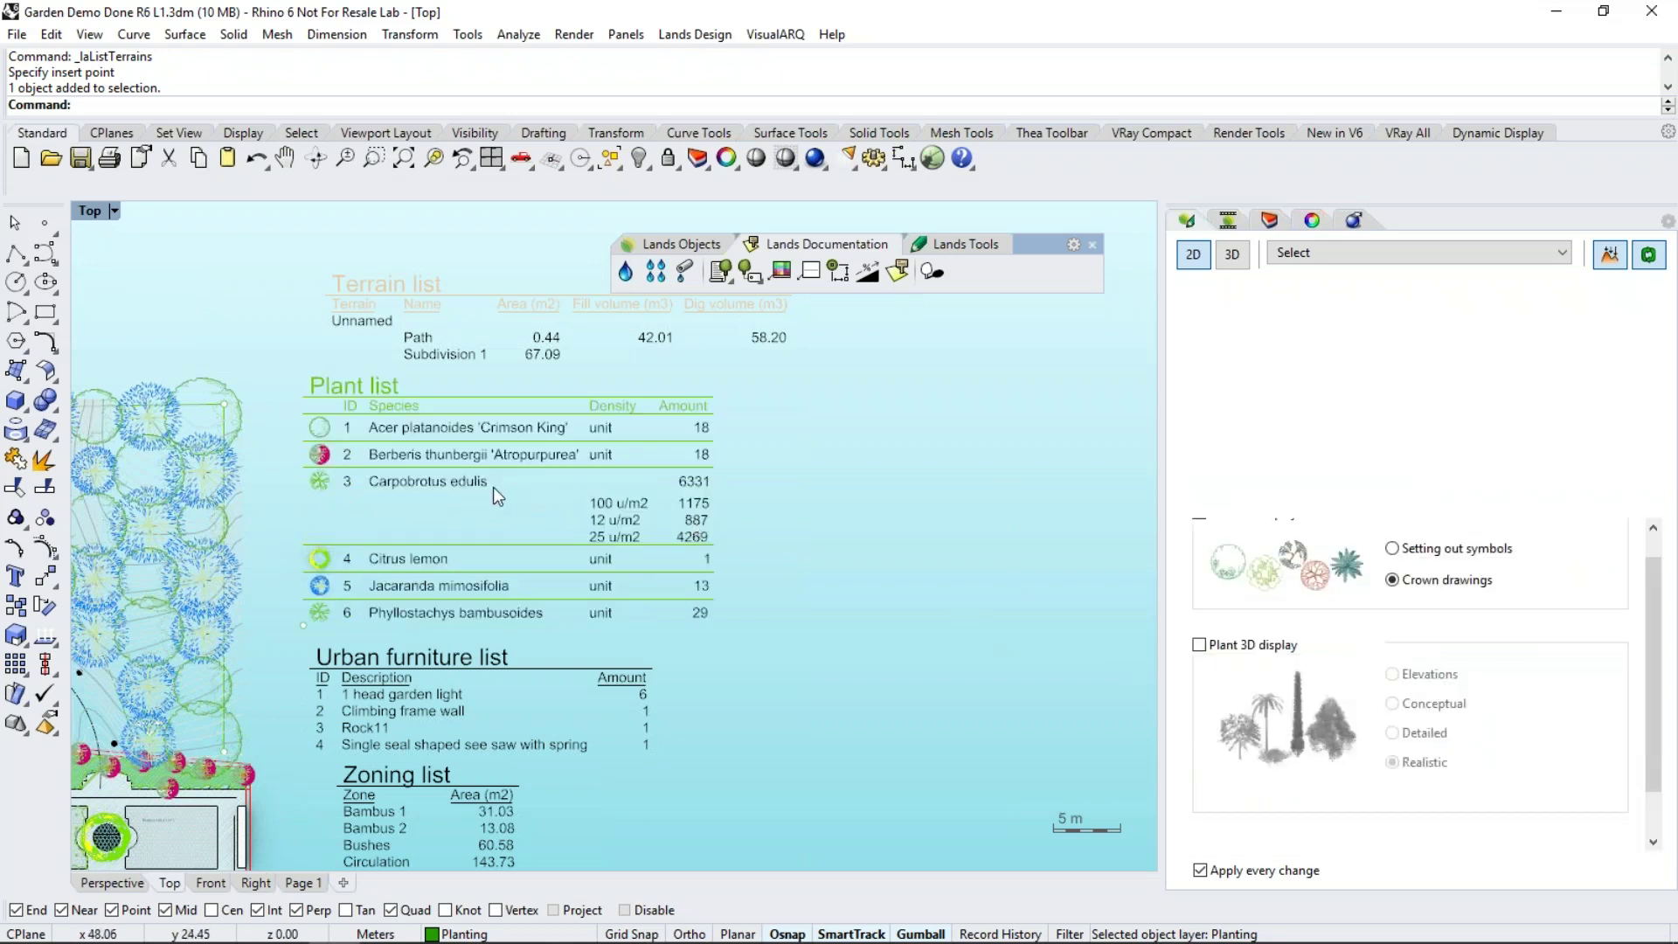
pyautogui.scroll(2, 491, 486)
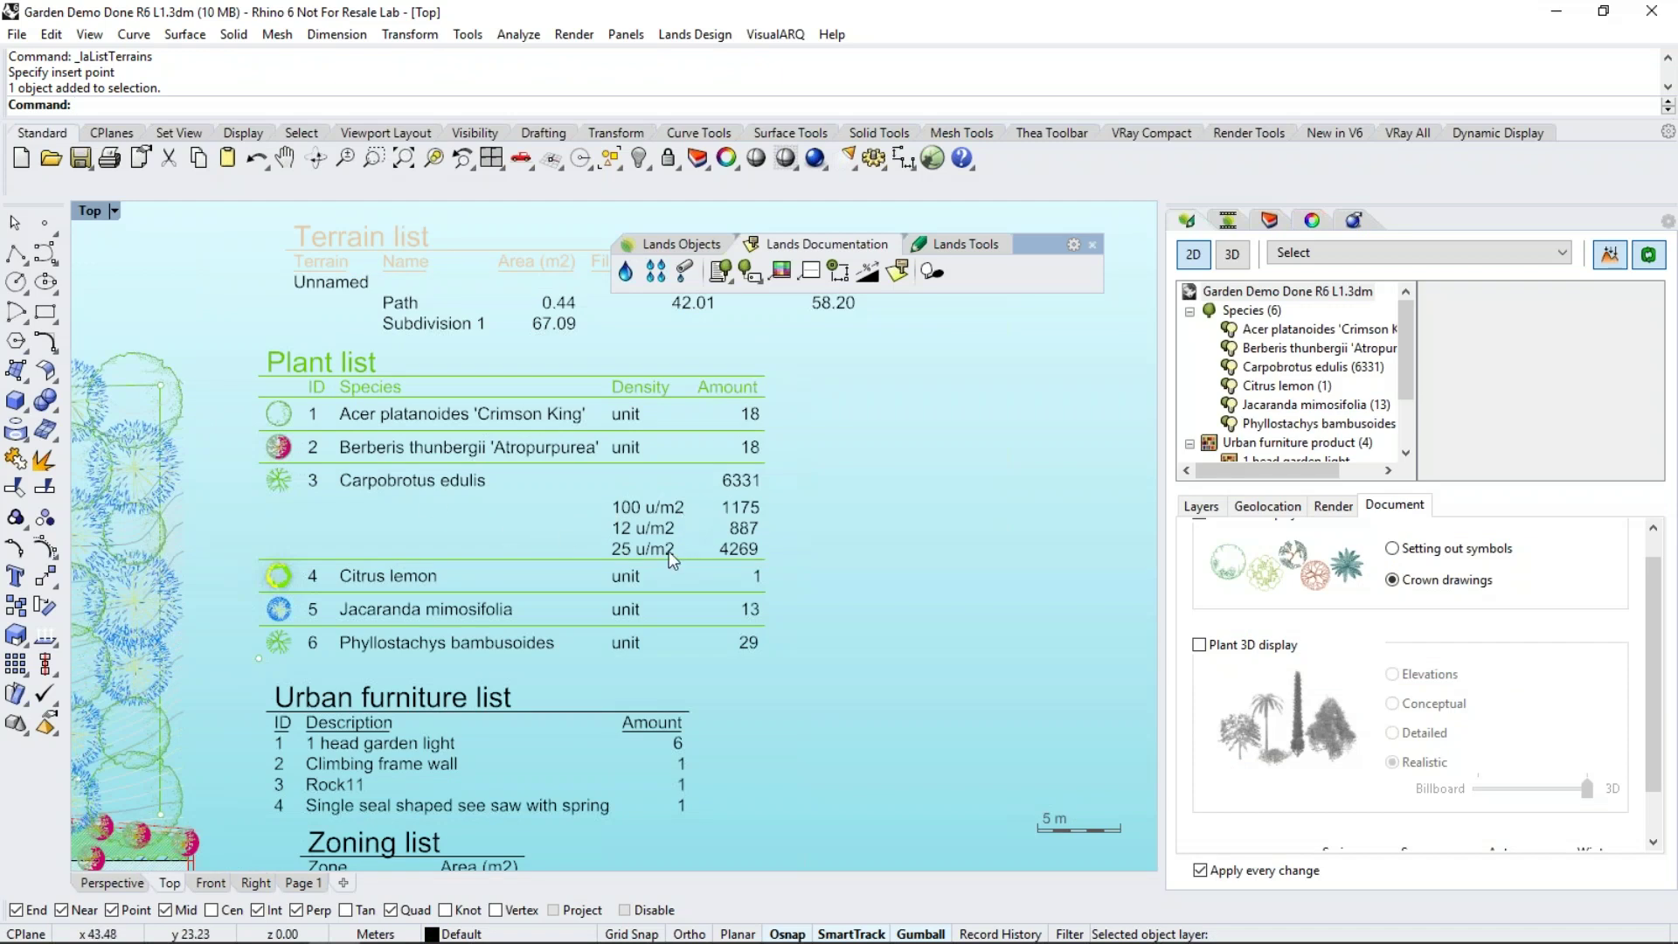
pyautogui.click(645, 537)
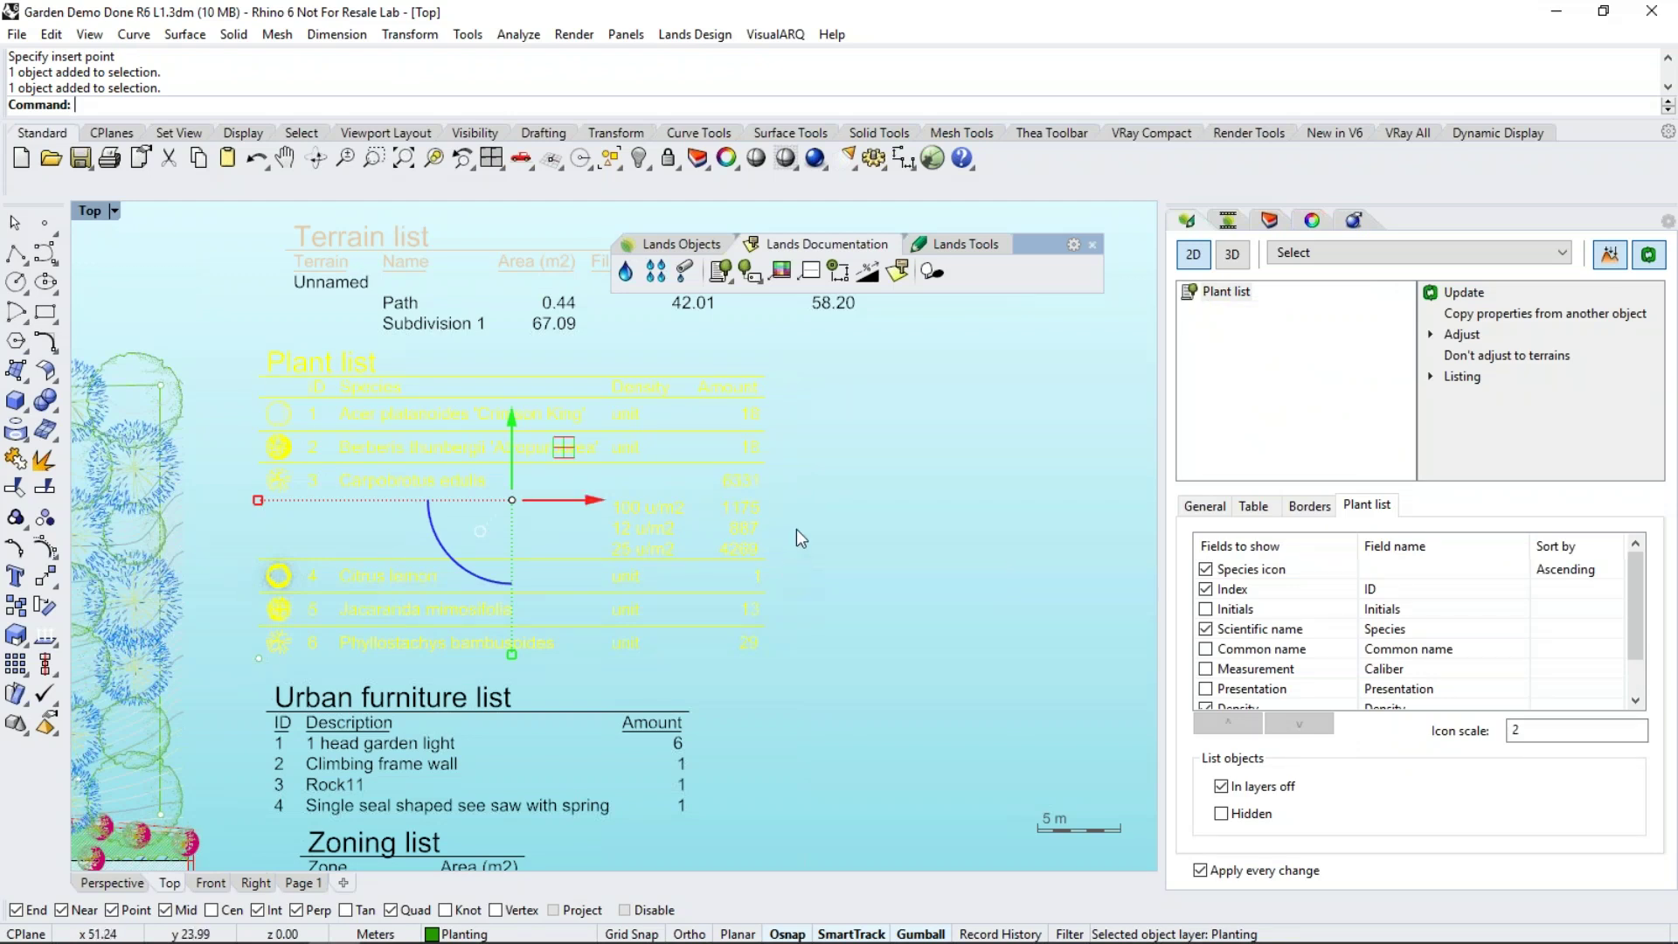
pyautogui.press('Escape')
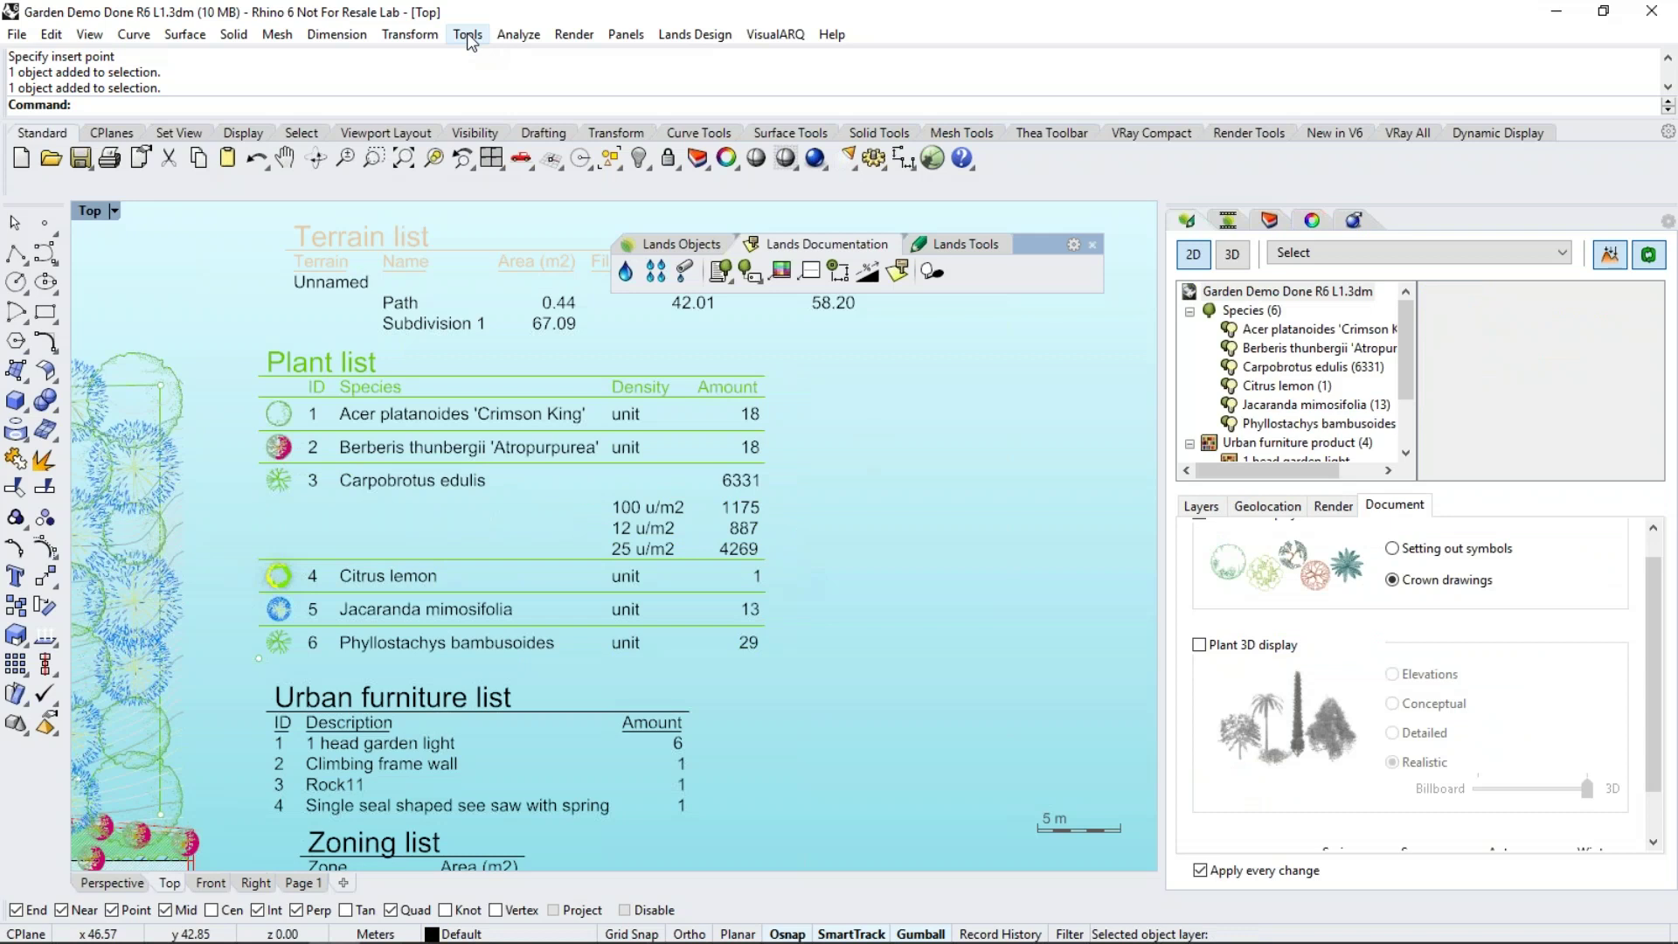
# Go to the Parameters page of Document Properties in Rhino Options
pyautogui.click(467, 33)
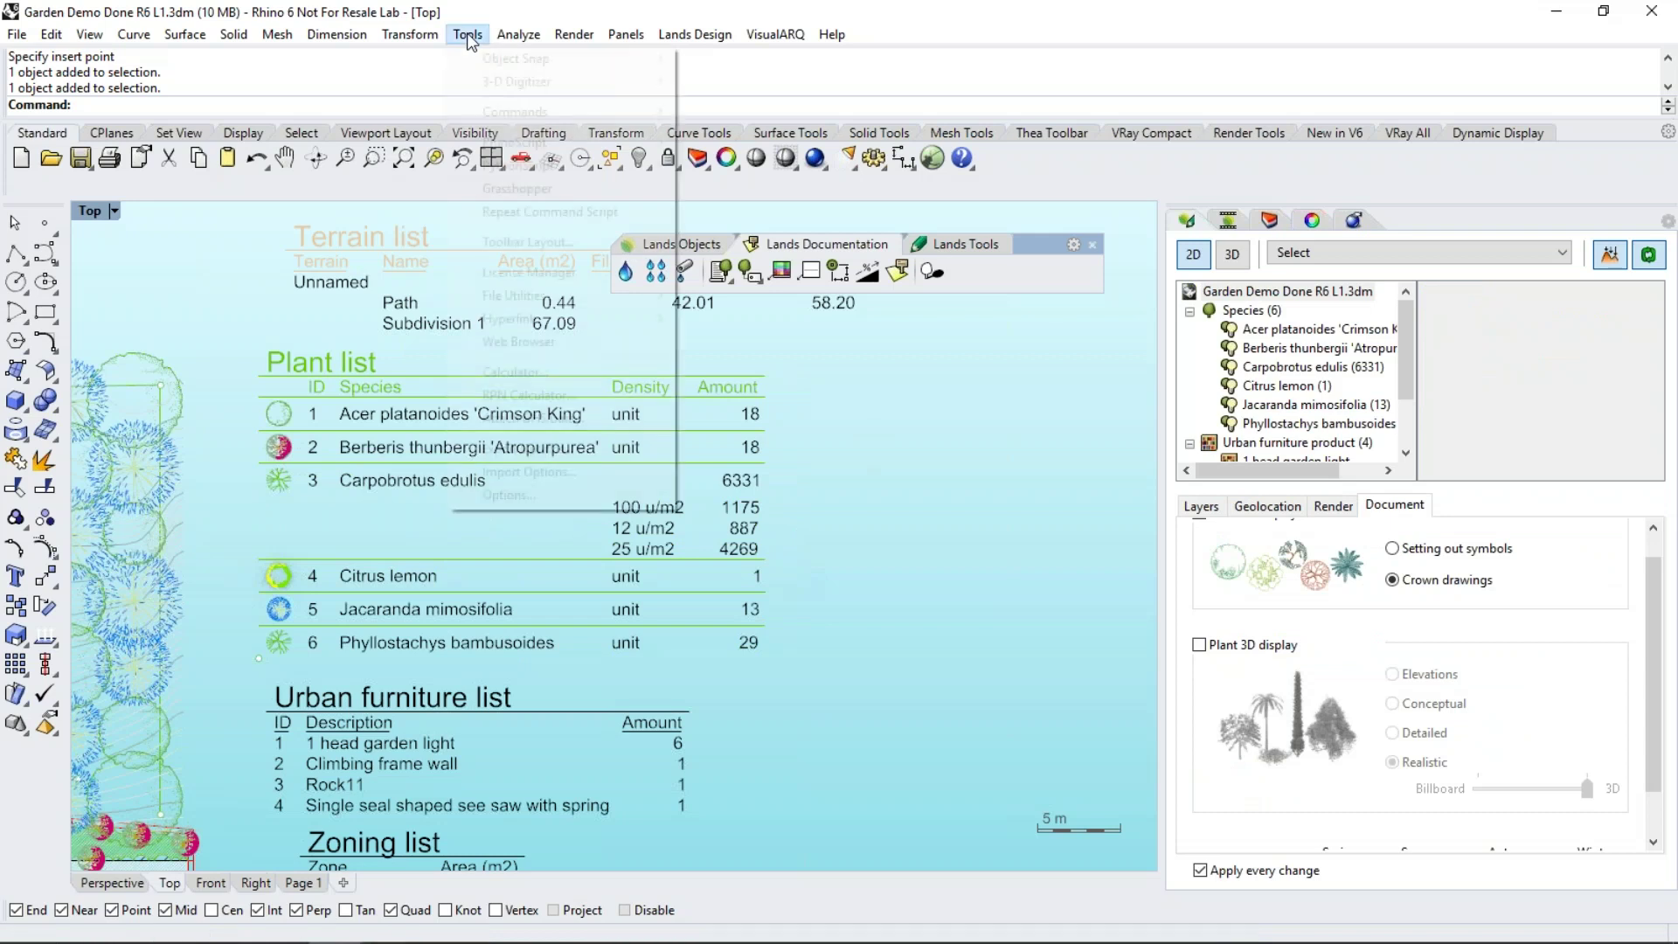
pyautogui.click(535, 494)
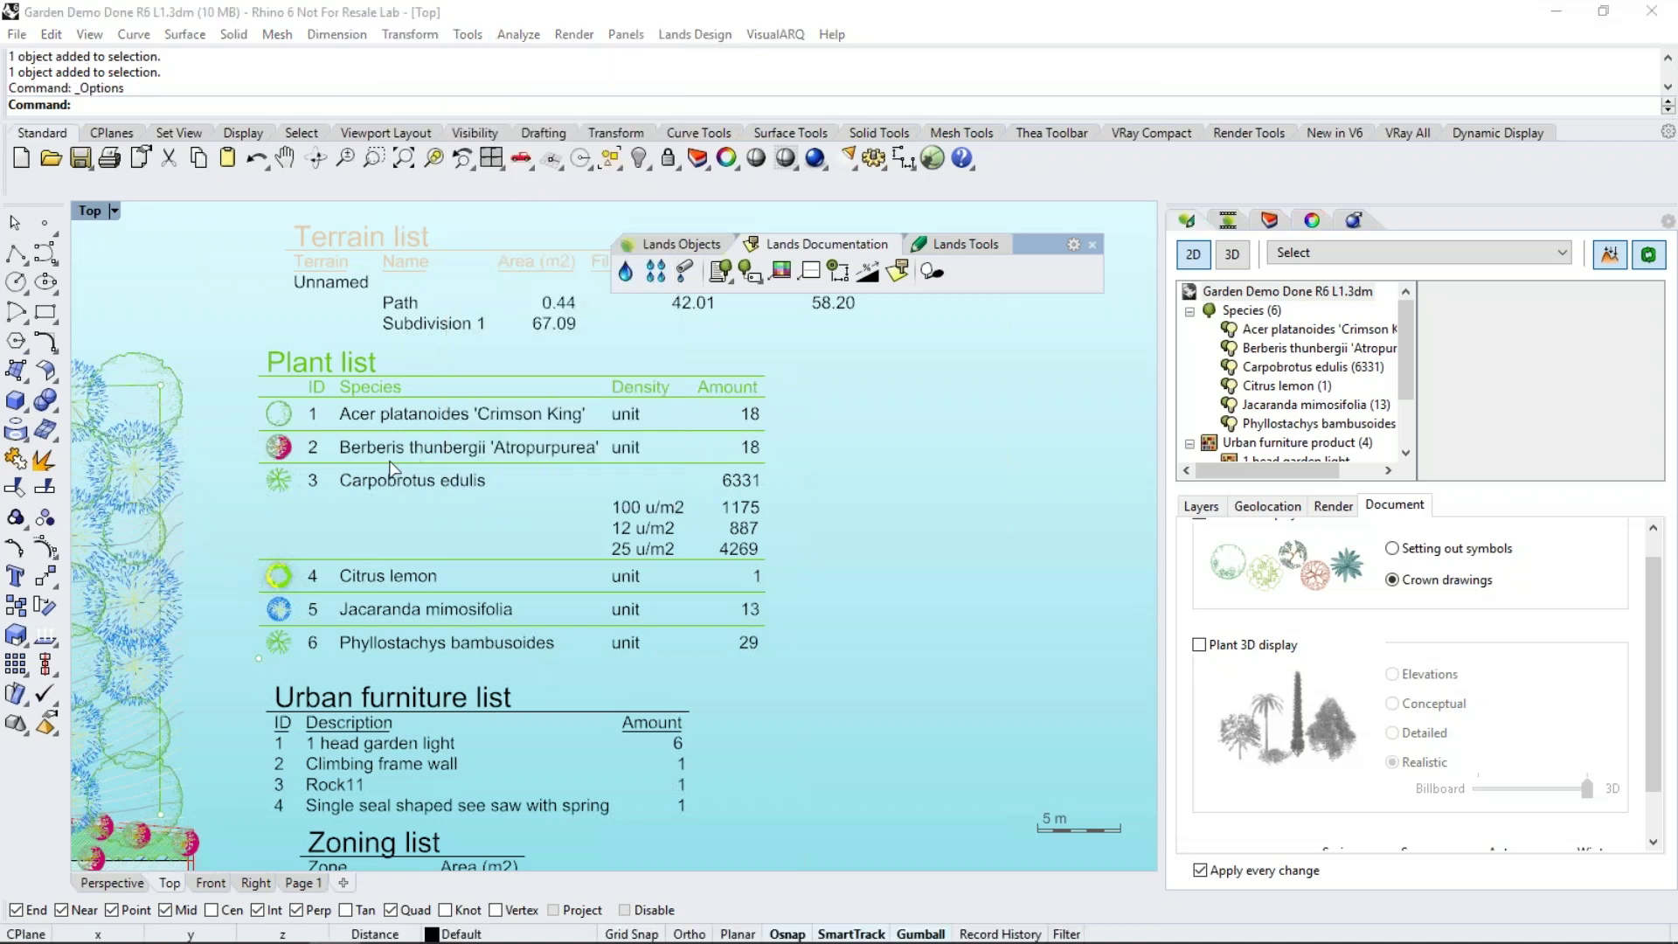
pyautogui.scroll(3, 465, 148)
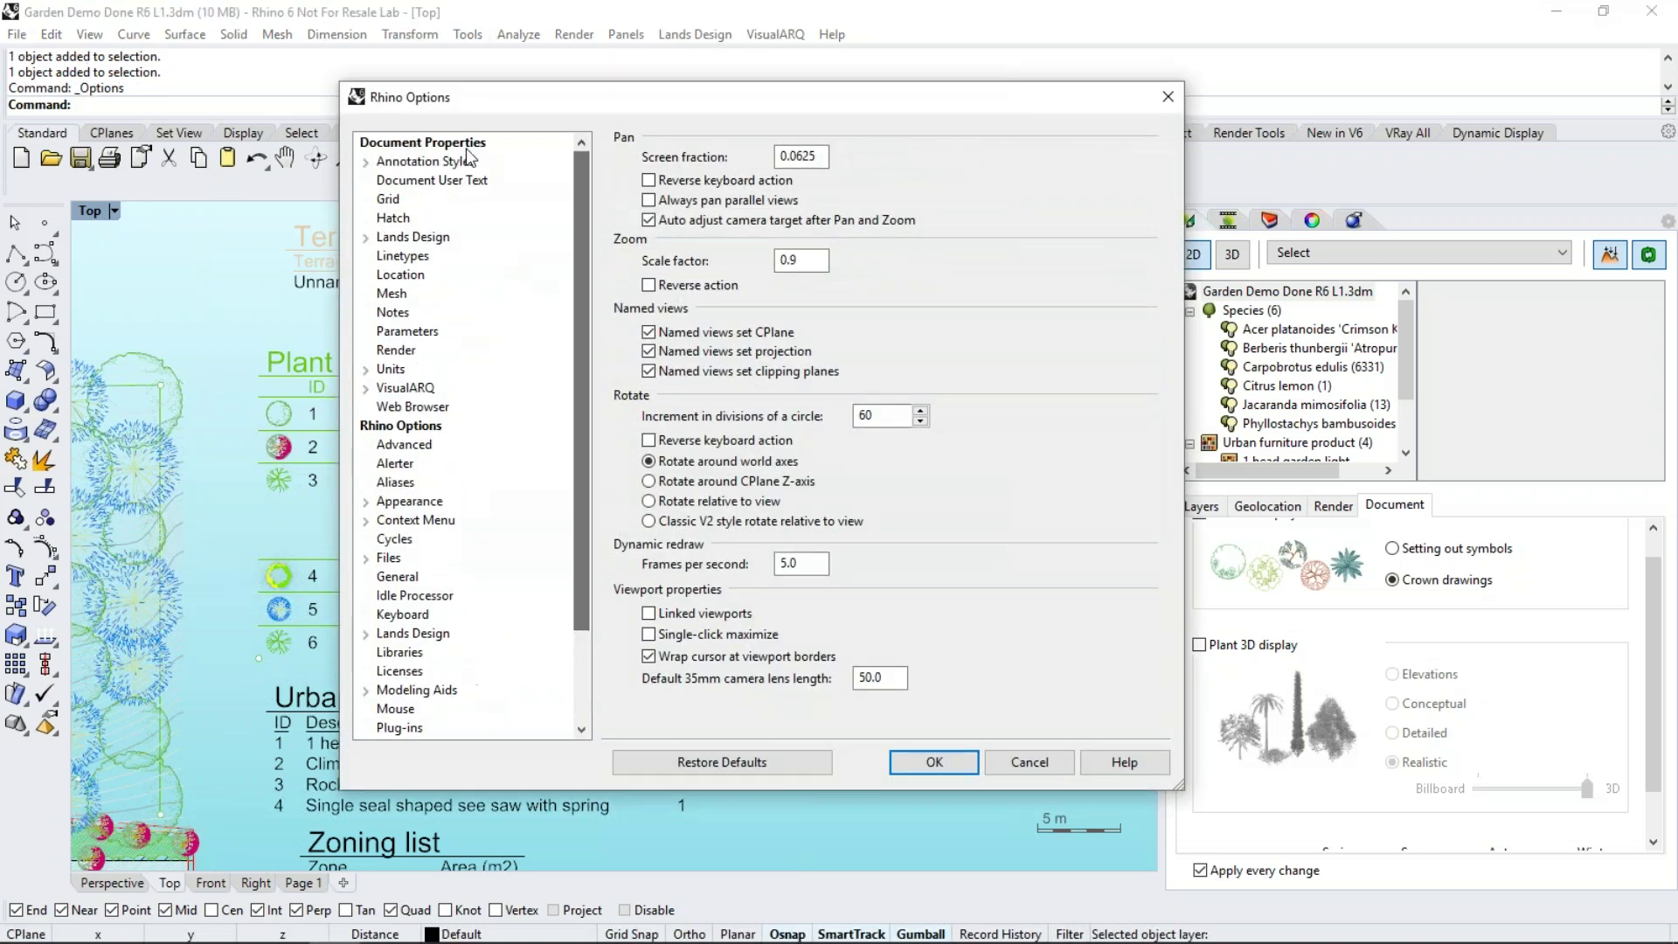
pyautogui.click(391, 332)
# Add a Price document parameter in category General with data type Currency
pyautogui.click(669, 710)
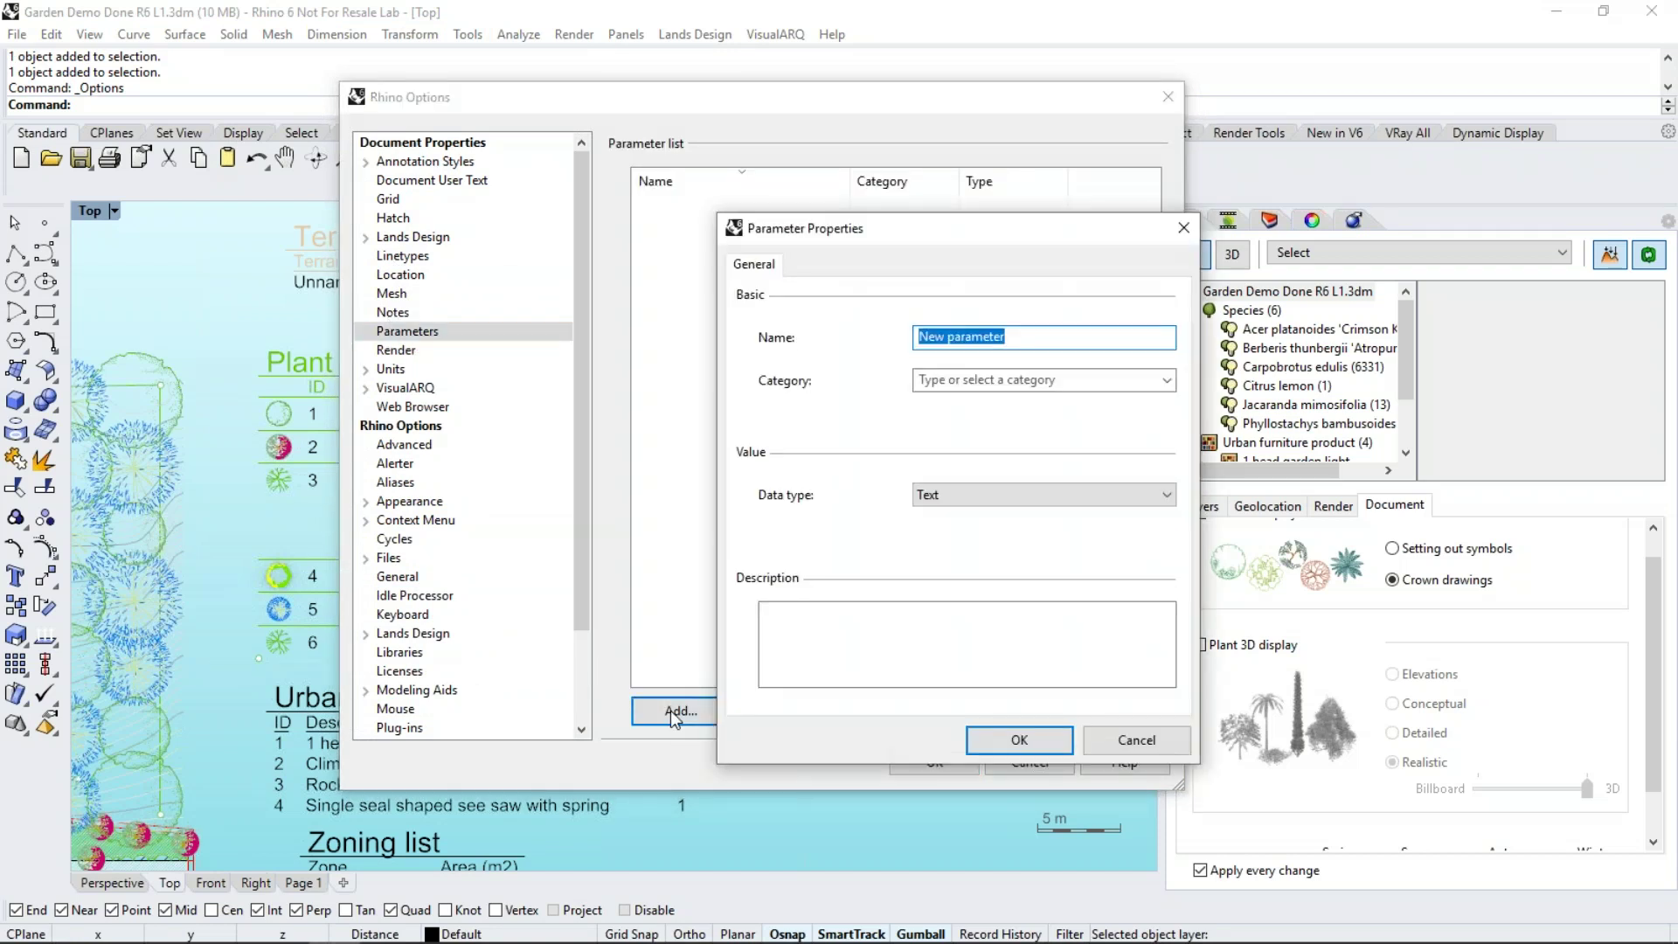
pyautogui.write('Price')
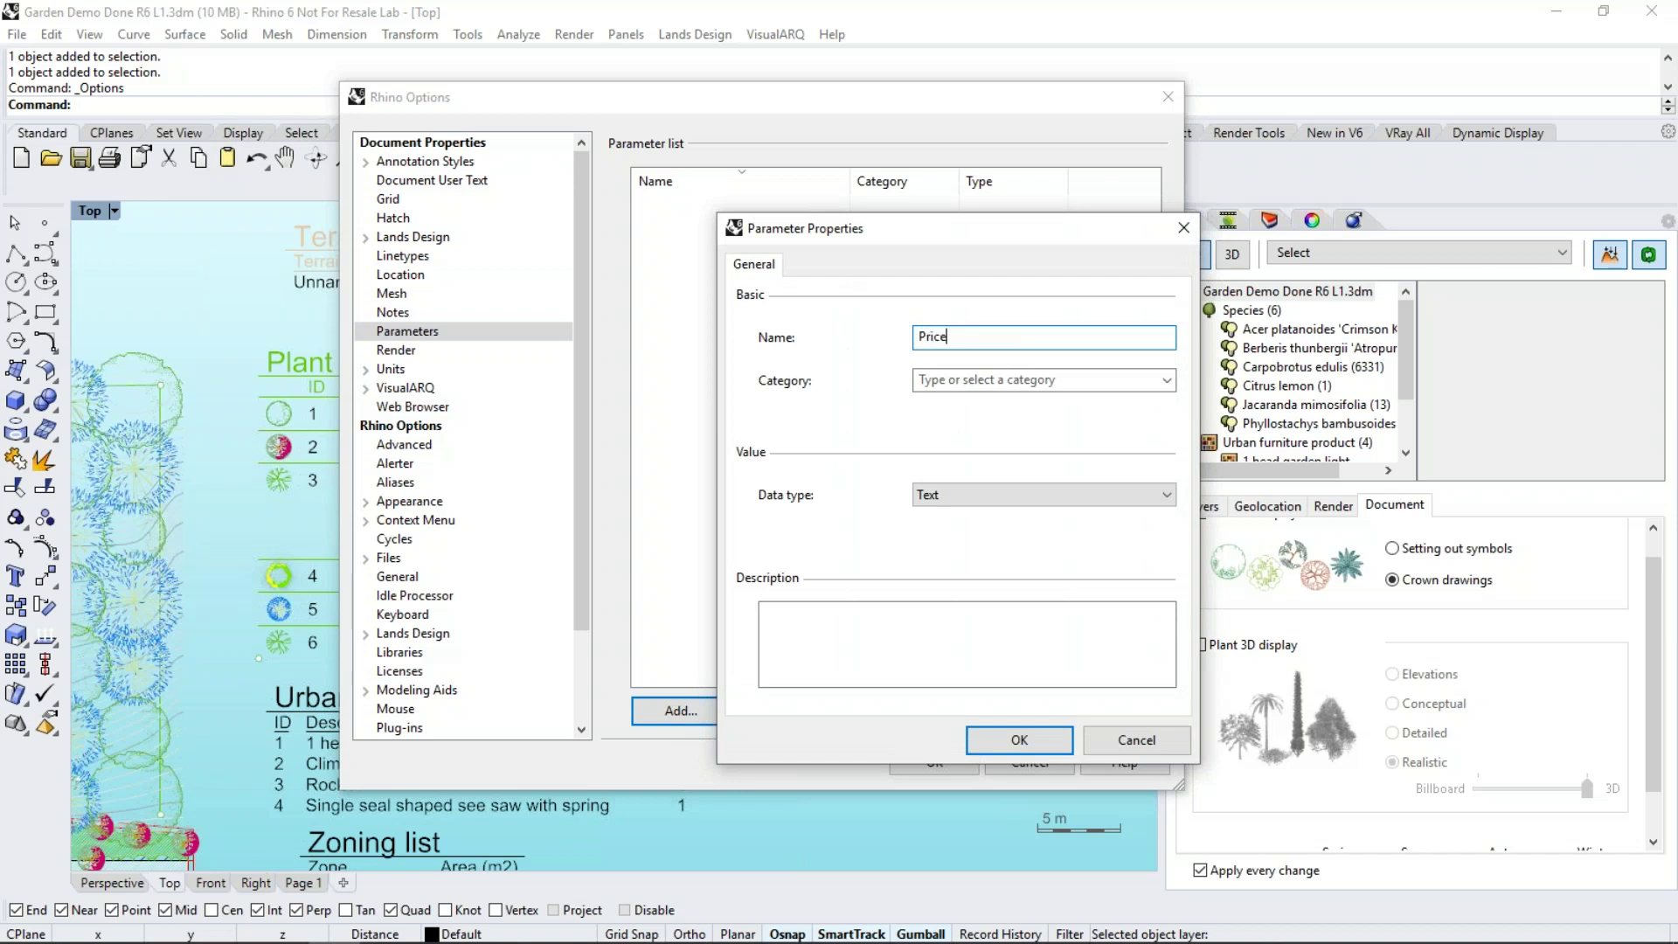
pyautogui.click(1166, 379)
pyautogui.click(1077, 398)
pyautogui.click(1047, 500)
pyautogui.click(1005, 688)
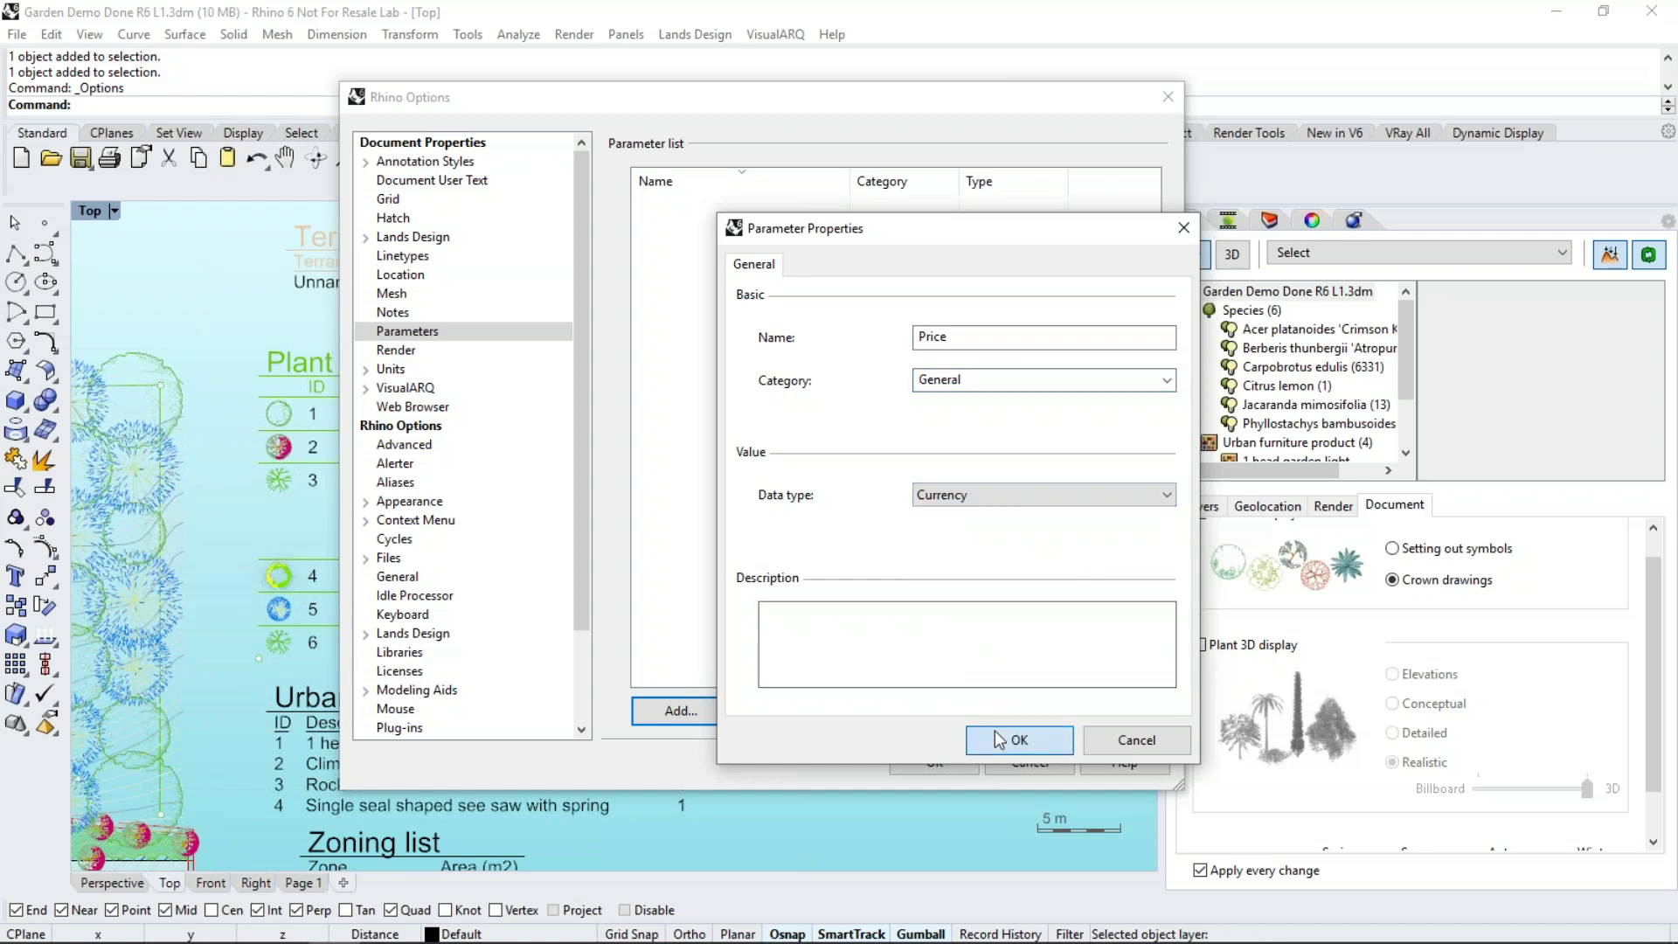
pyautogui.click(994, 730)
pyautogui.click(961, 770)
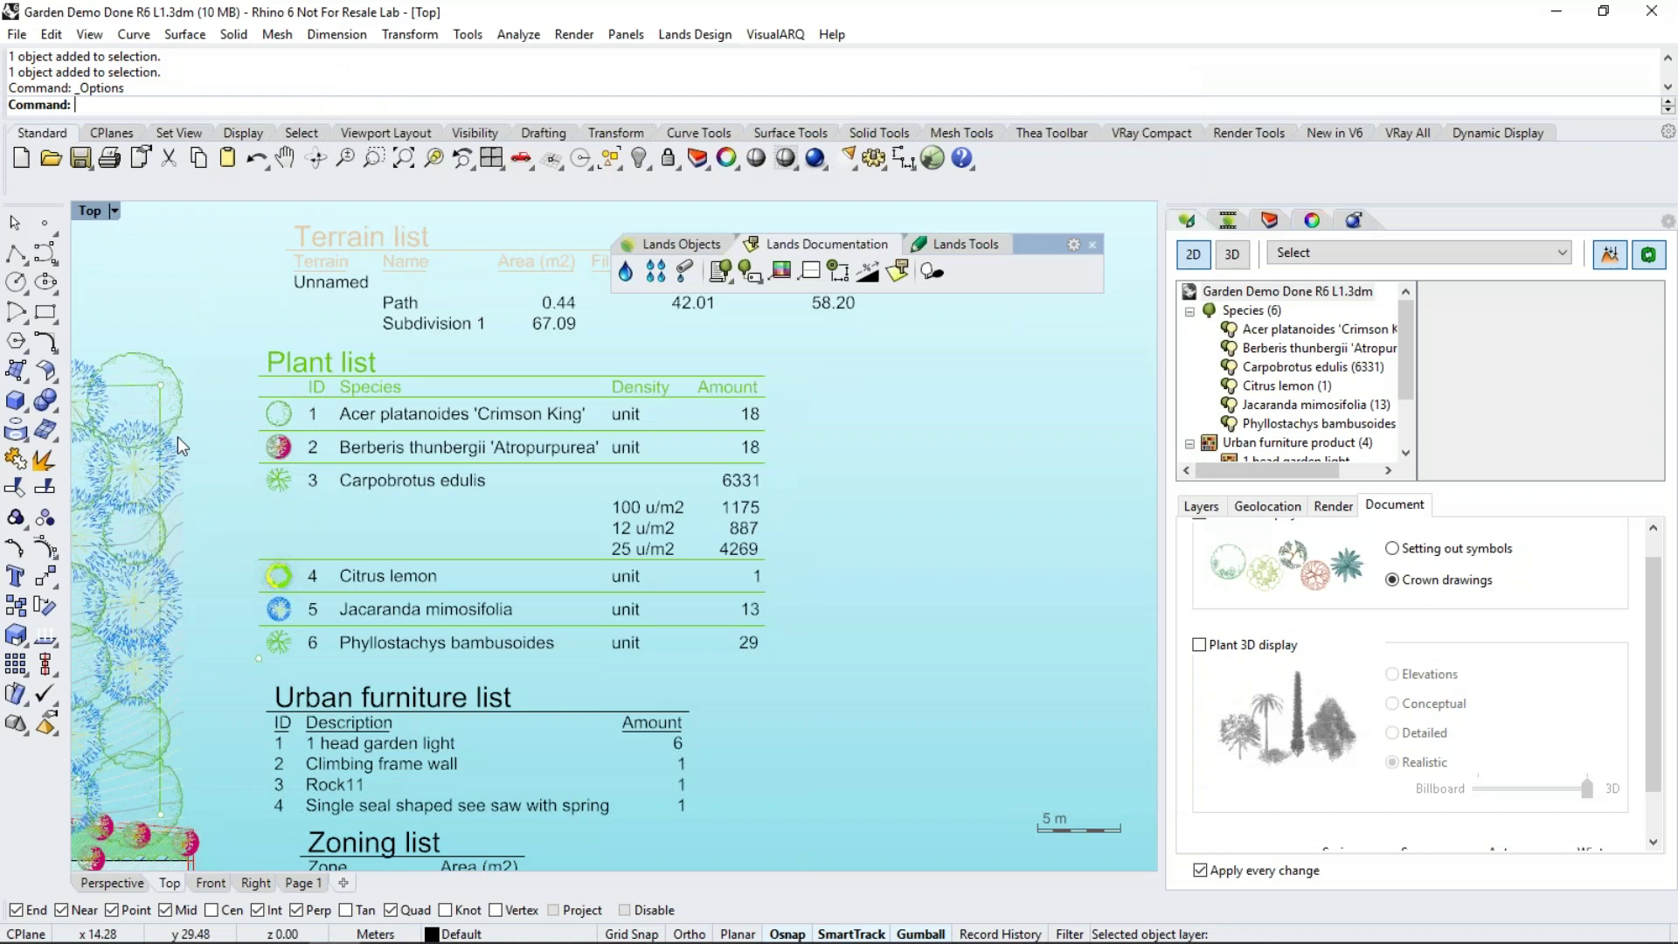
pyautogui.click(176, 437)
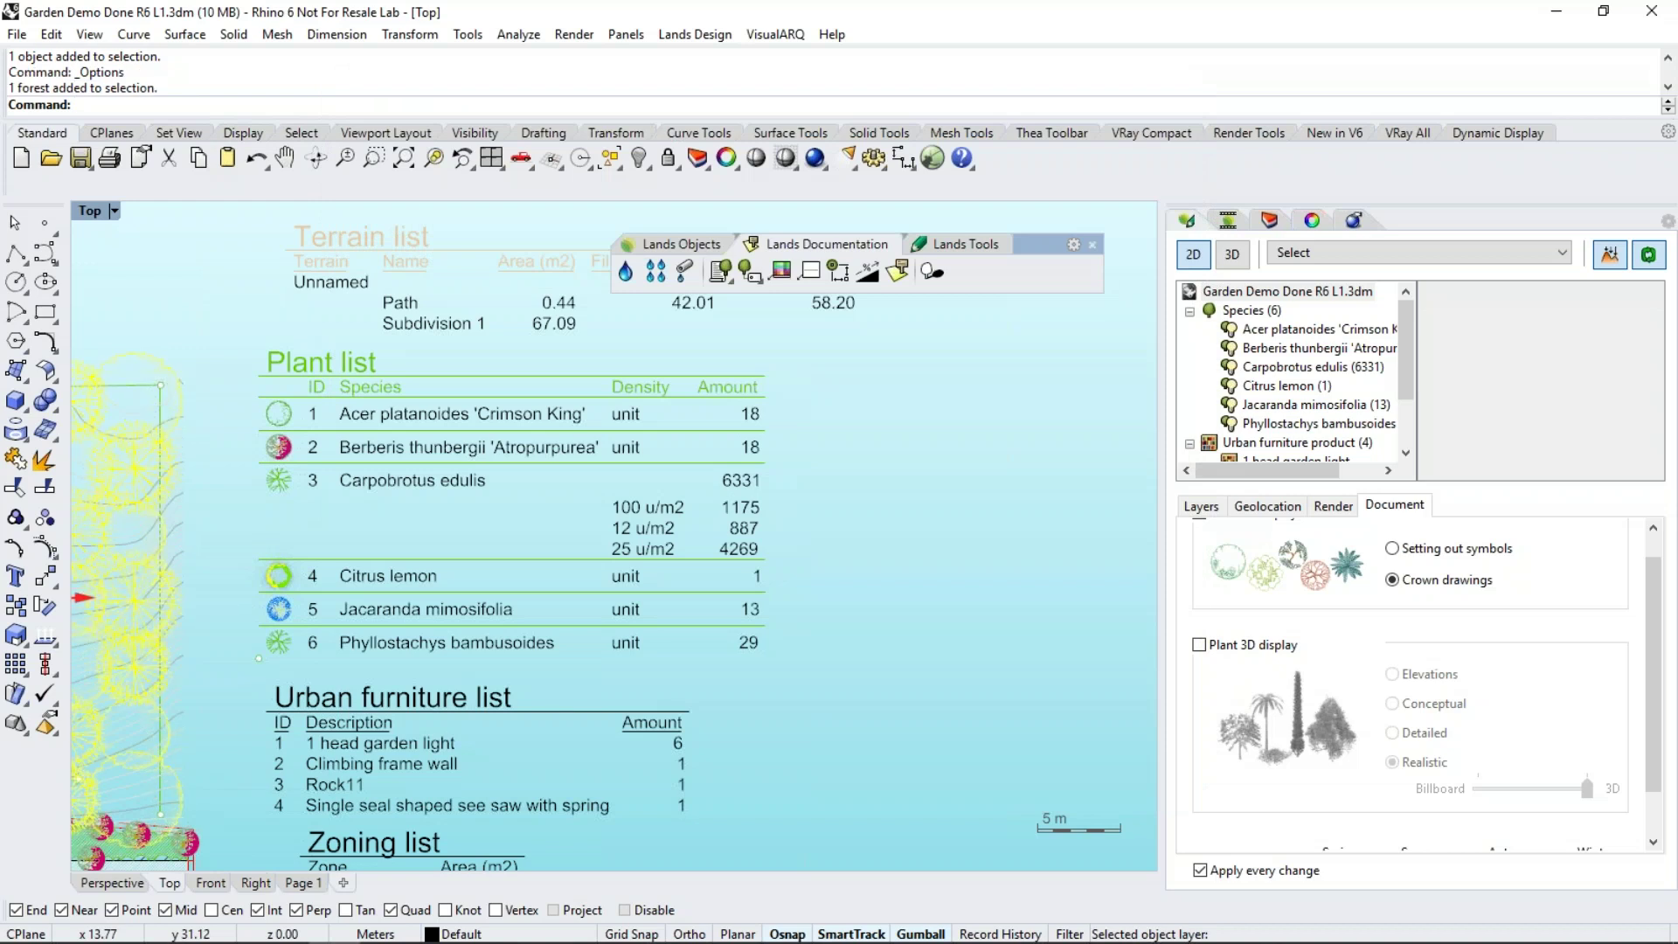
# Enter 1000 as the Price parameter of the Jacaranda and Acer forest
pyautogui.moveTo(41, 388); pyautogui.dragTo(223, 370, button='right')
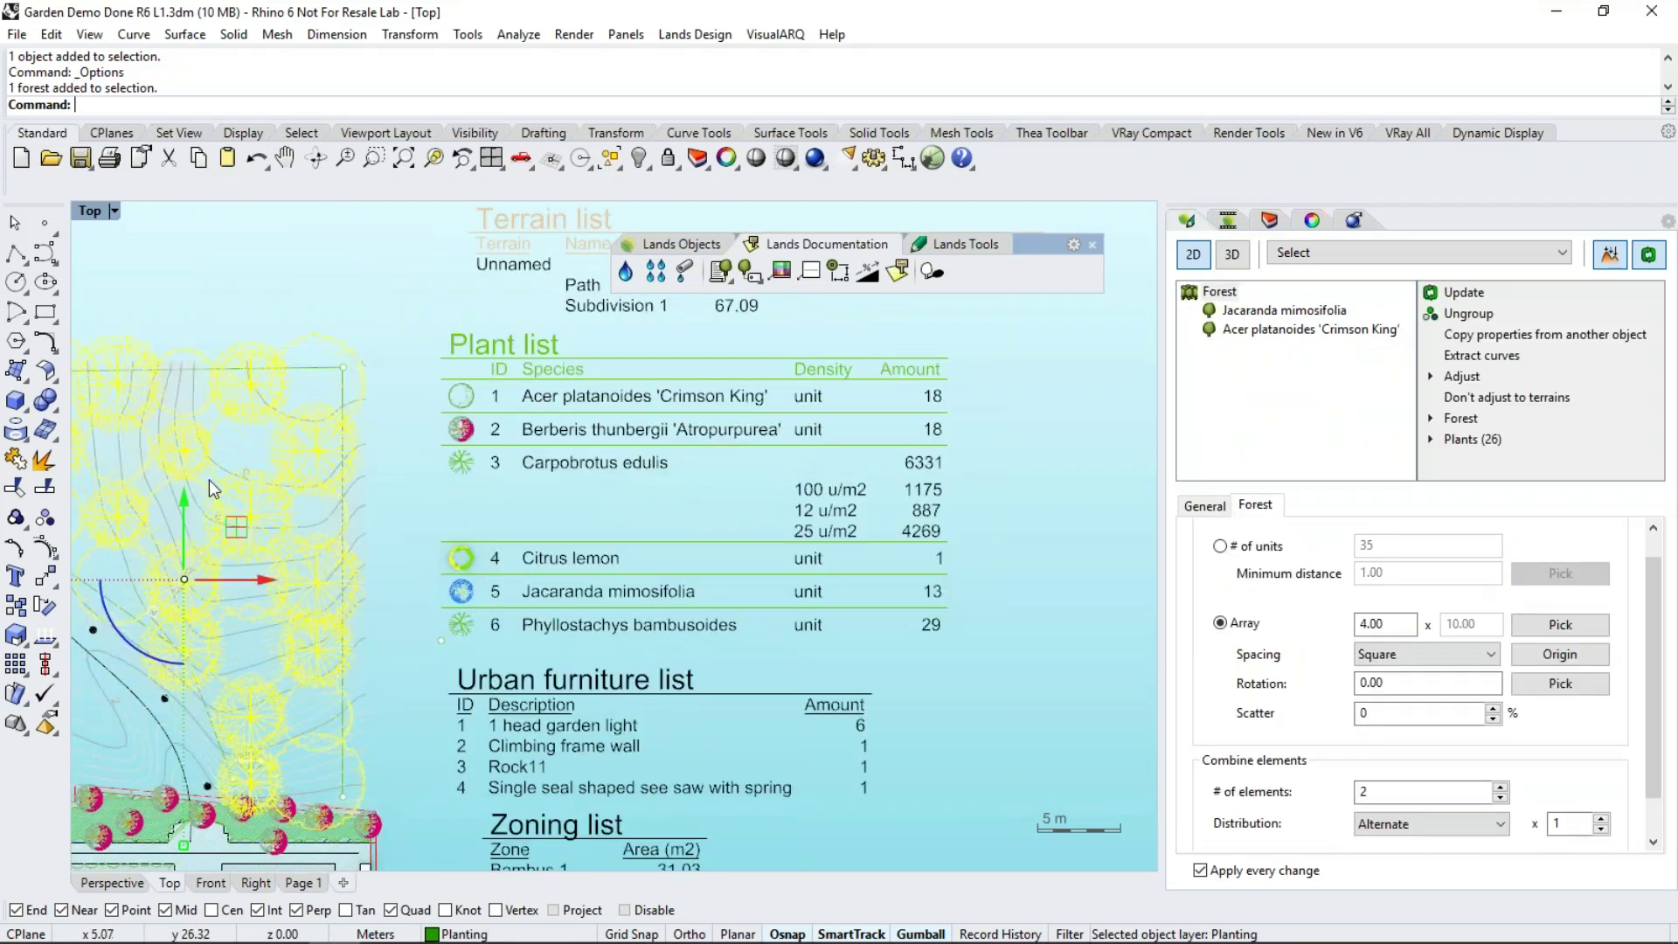
pyautogui.click(1311, 222)
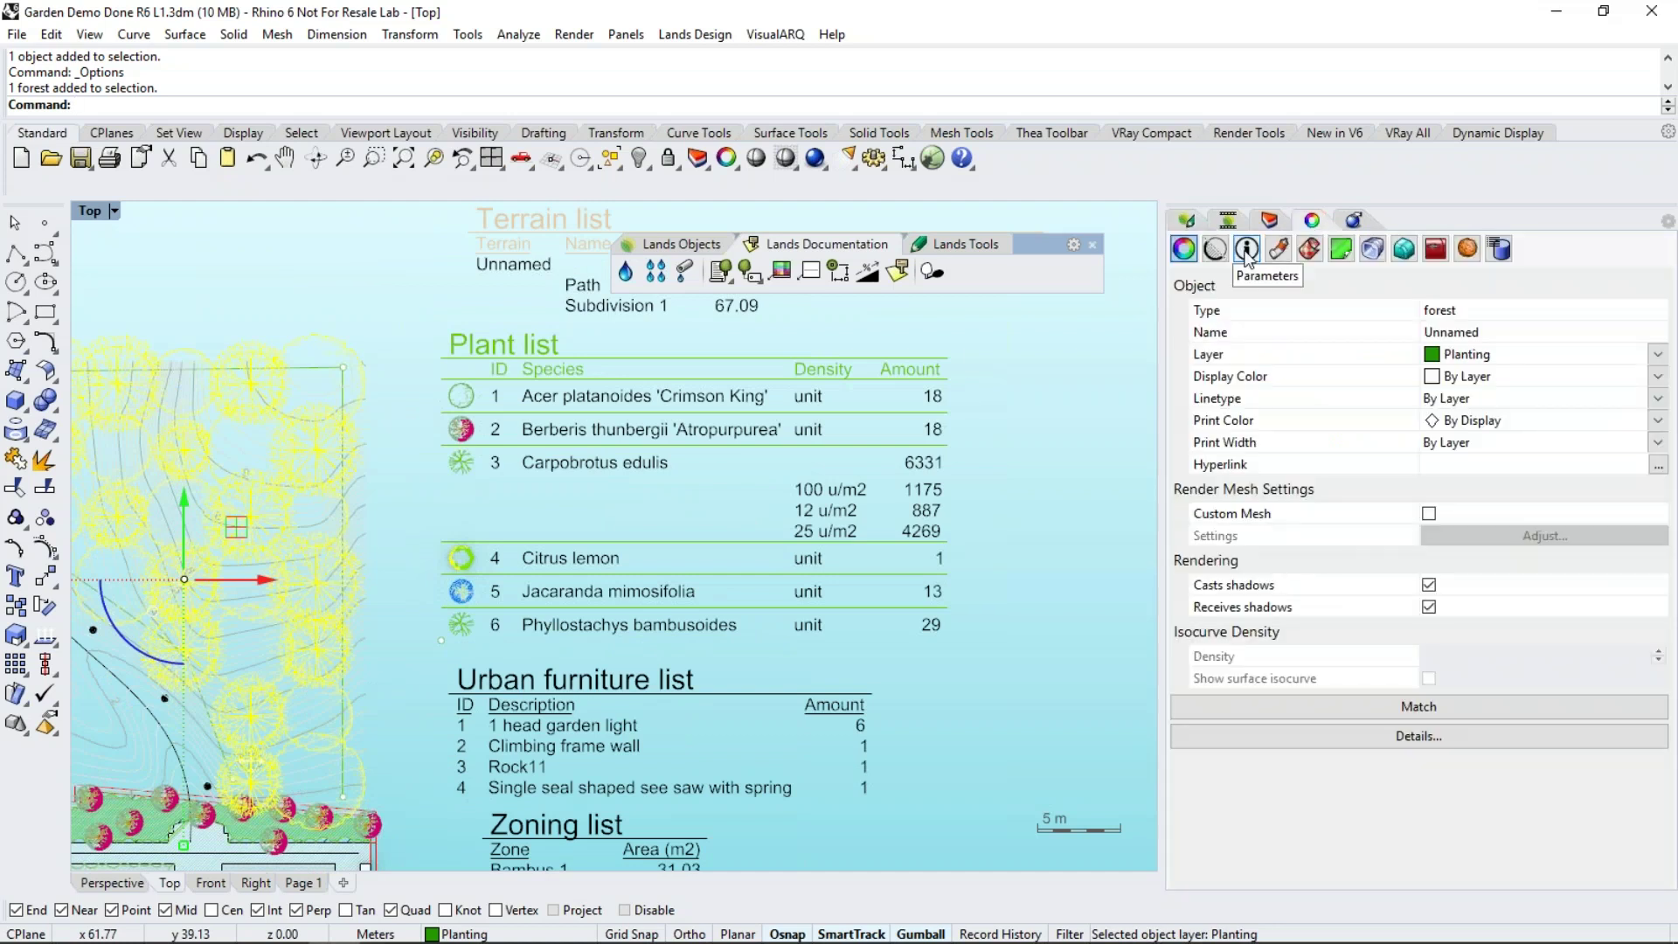
pyautogui.click(1247, 252)
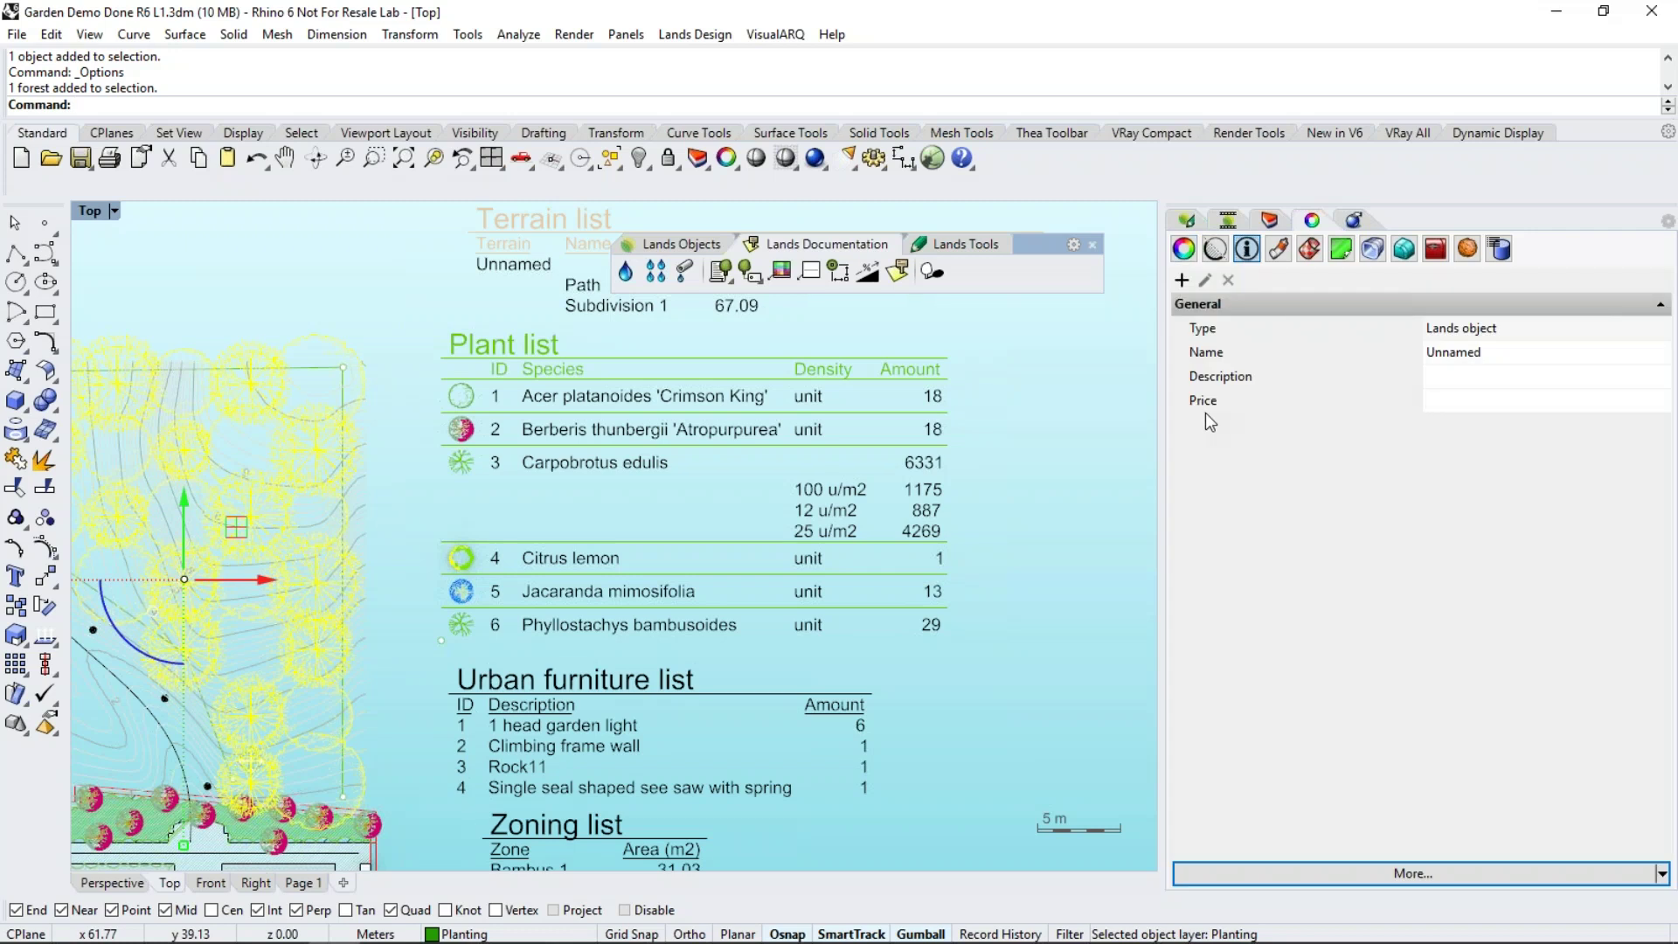
pyautogui.click(1205, 411)
pyautogui.write('1000')
pyautogui.click(1075, 581)
pyautogui.moveTo(1015, 512); pyautogui.dragTo(919, 495, button='right')
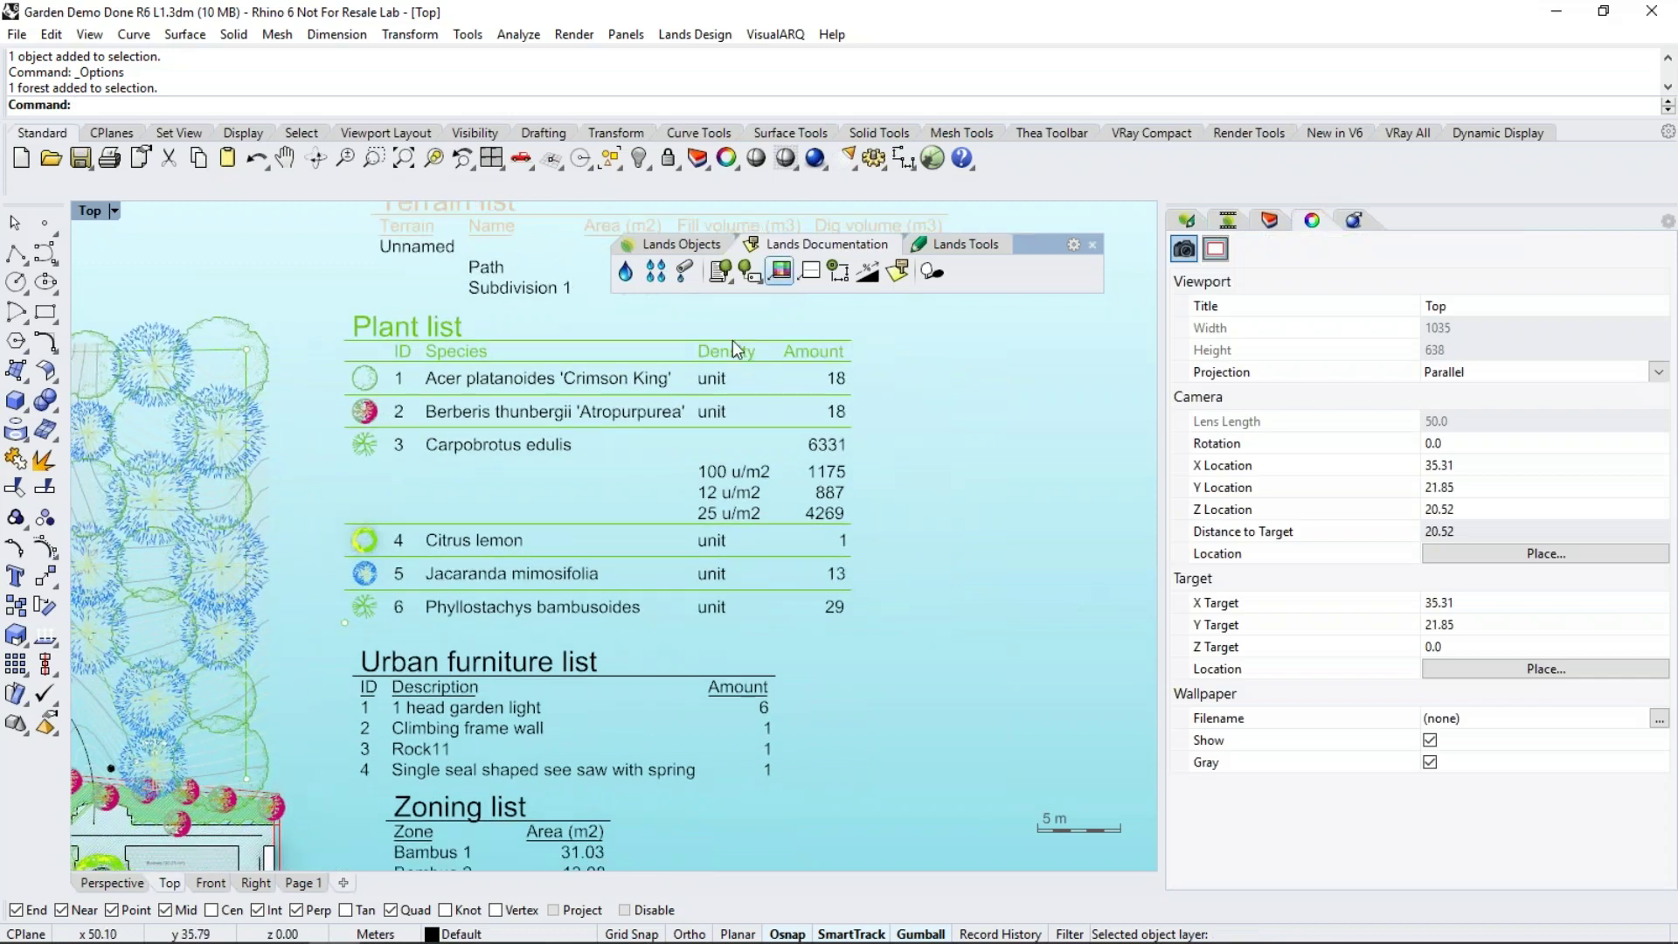
pyautogui.click(811, 447)
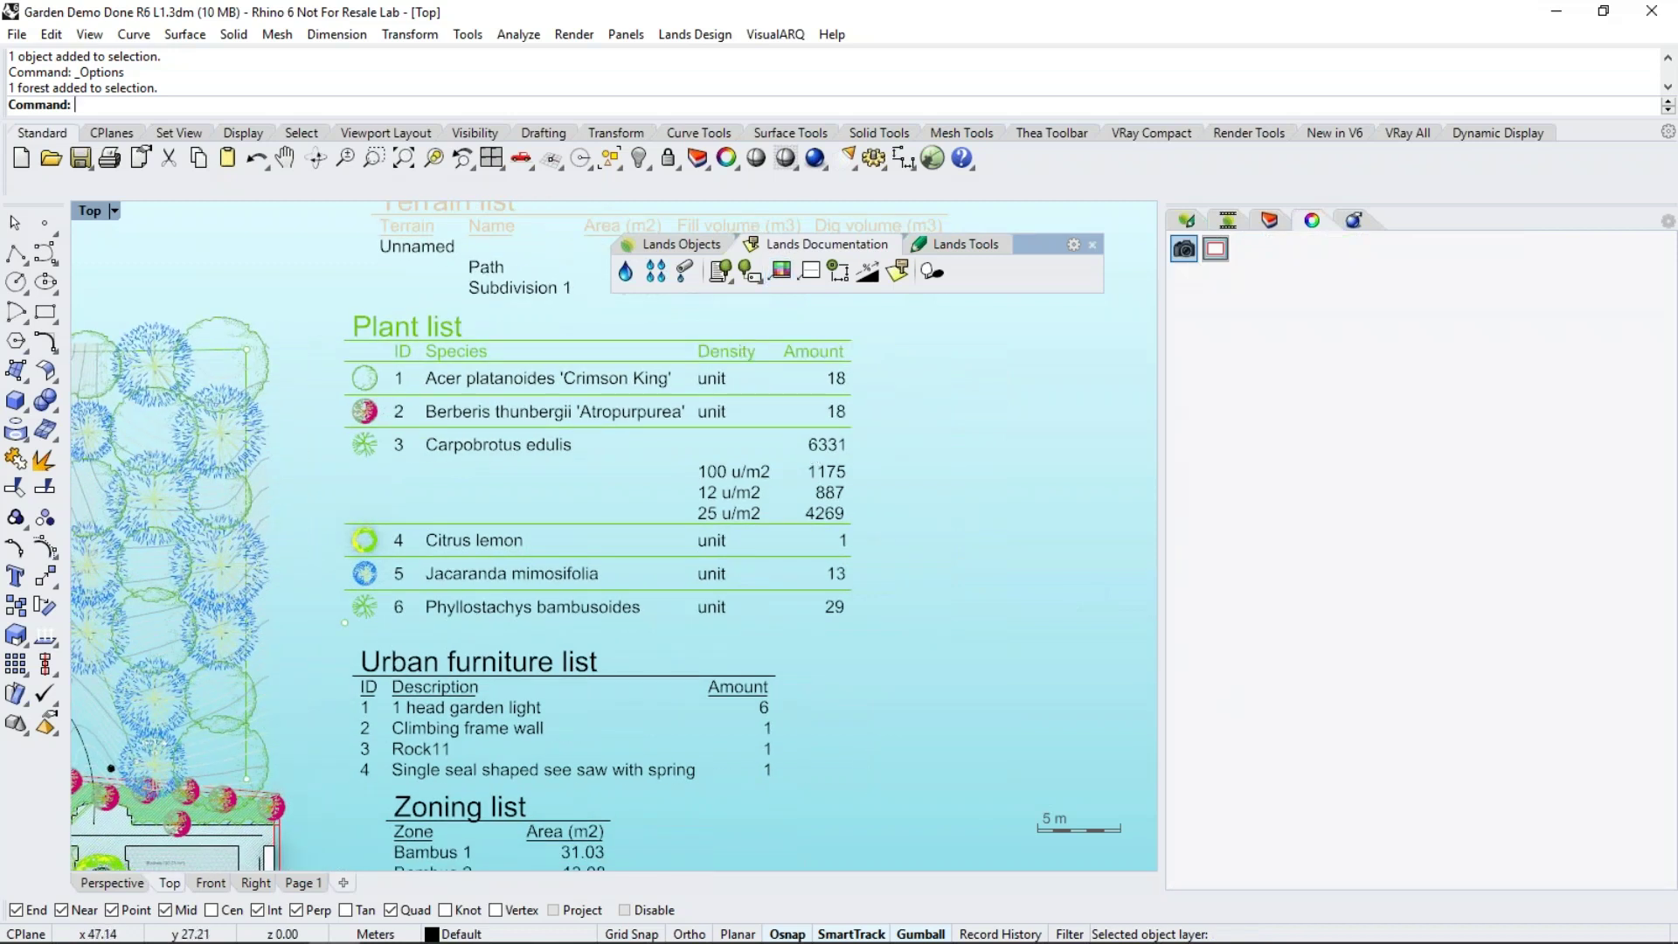
# Add a Price column to the Plant list, showing 1000.00
pyautogui.click(1190, 224)
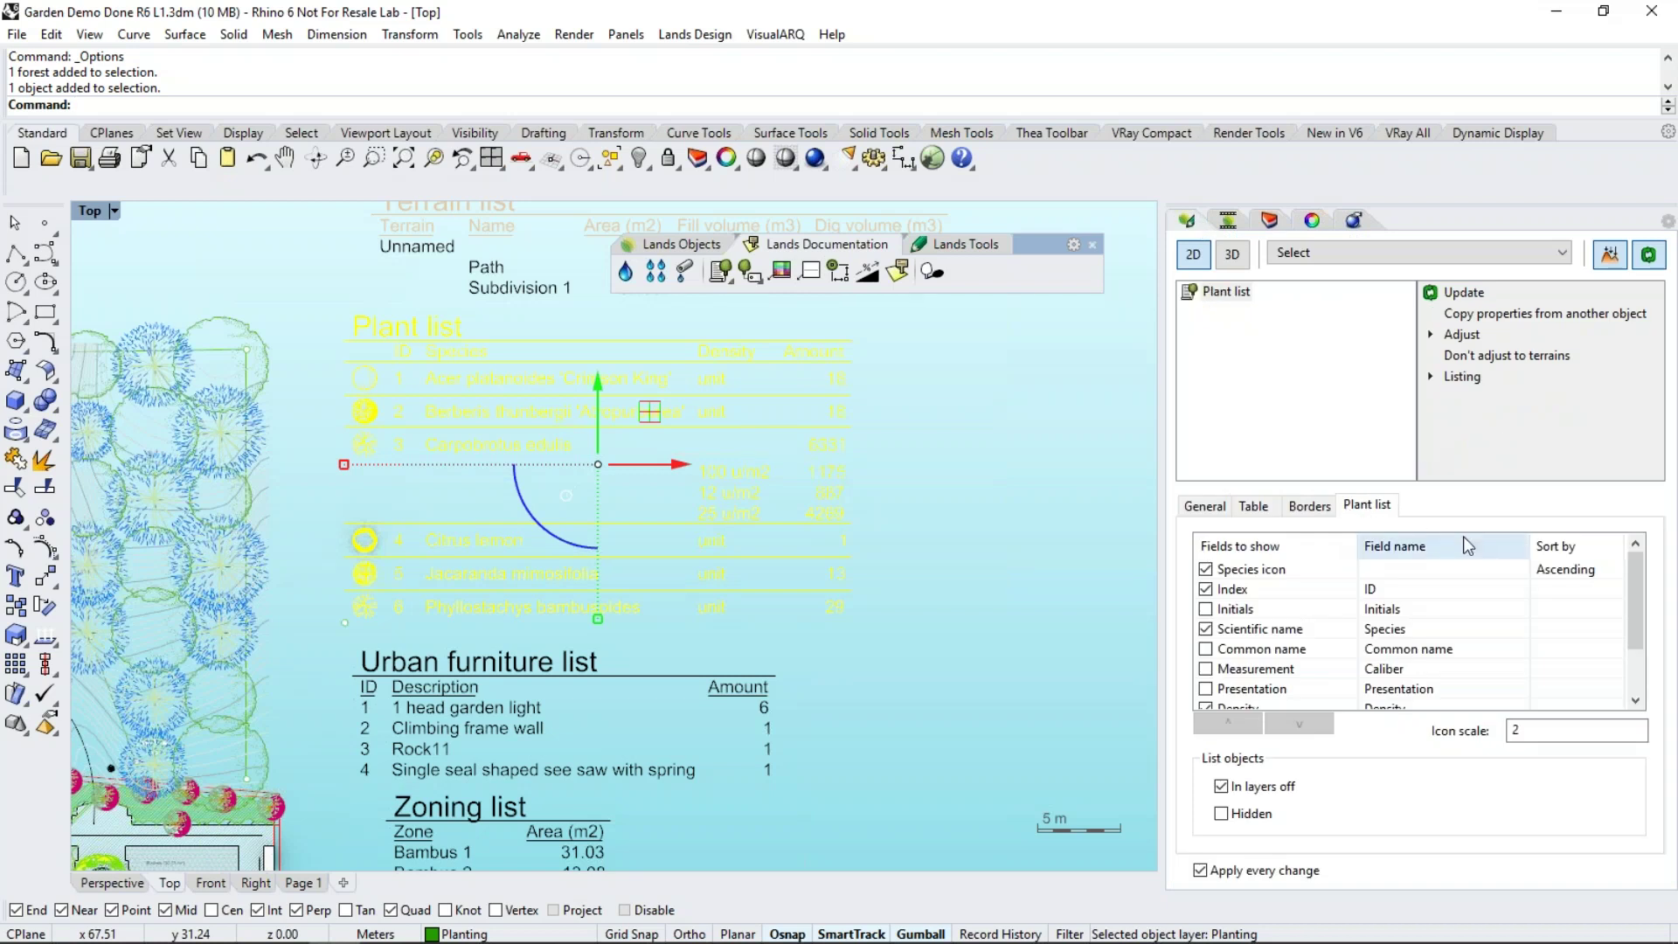
pyautogui.scroll(-1, 1640, 596)
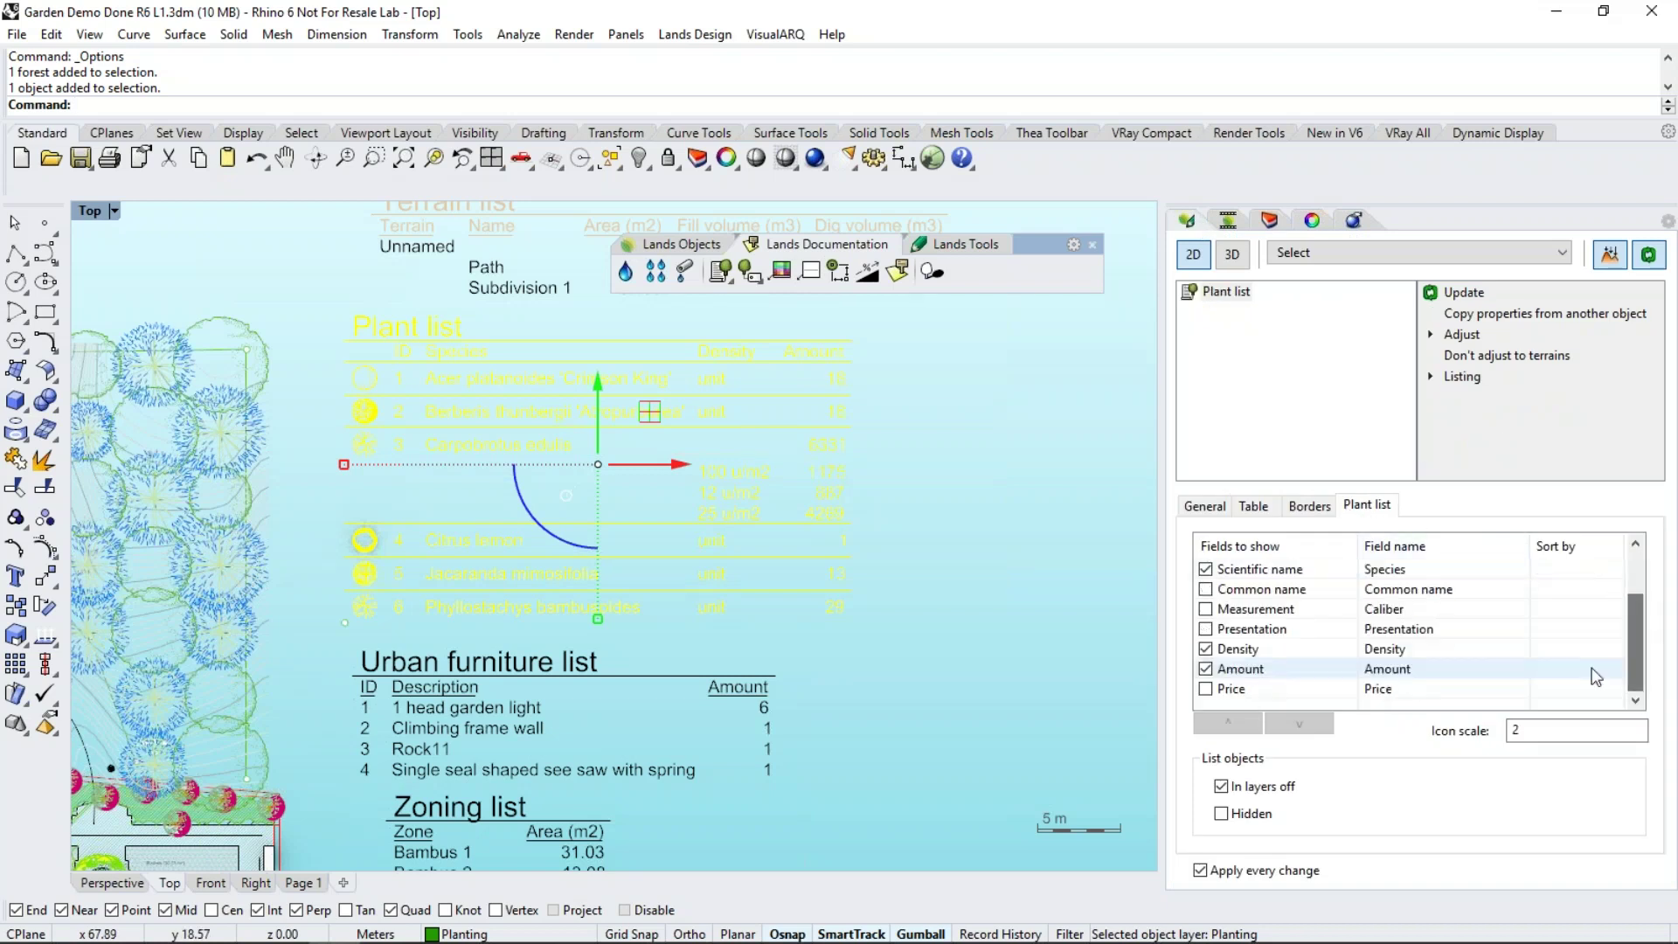
pyautogui.click(1206, 689)
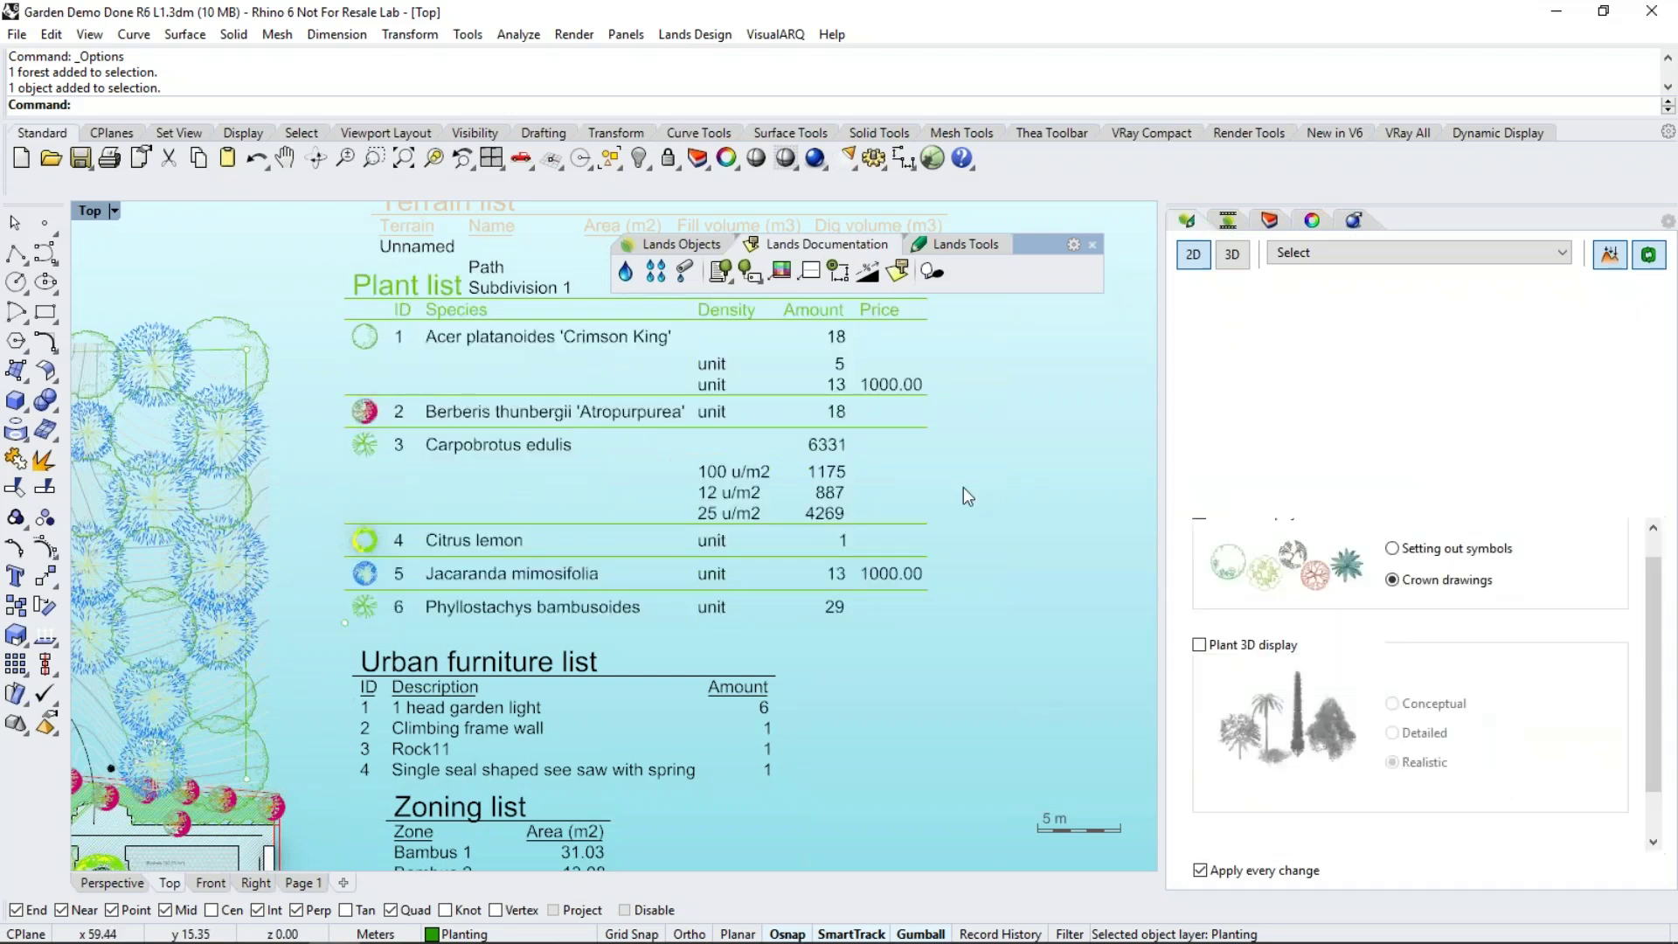
# Move the Terrain list up, clear of the Plant list
pyautogui.moveTo(885, 381); pyautogui.dragTo(858, 460, button='right')
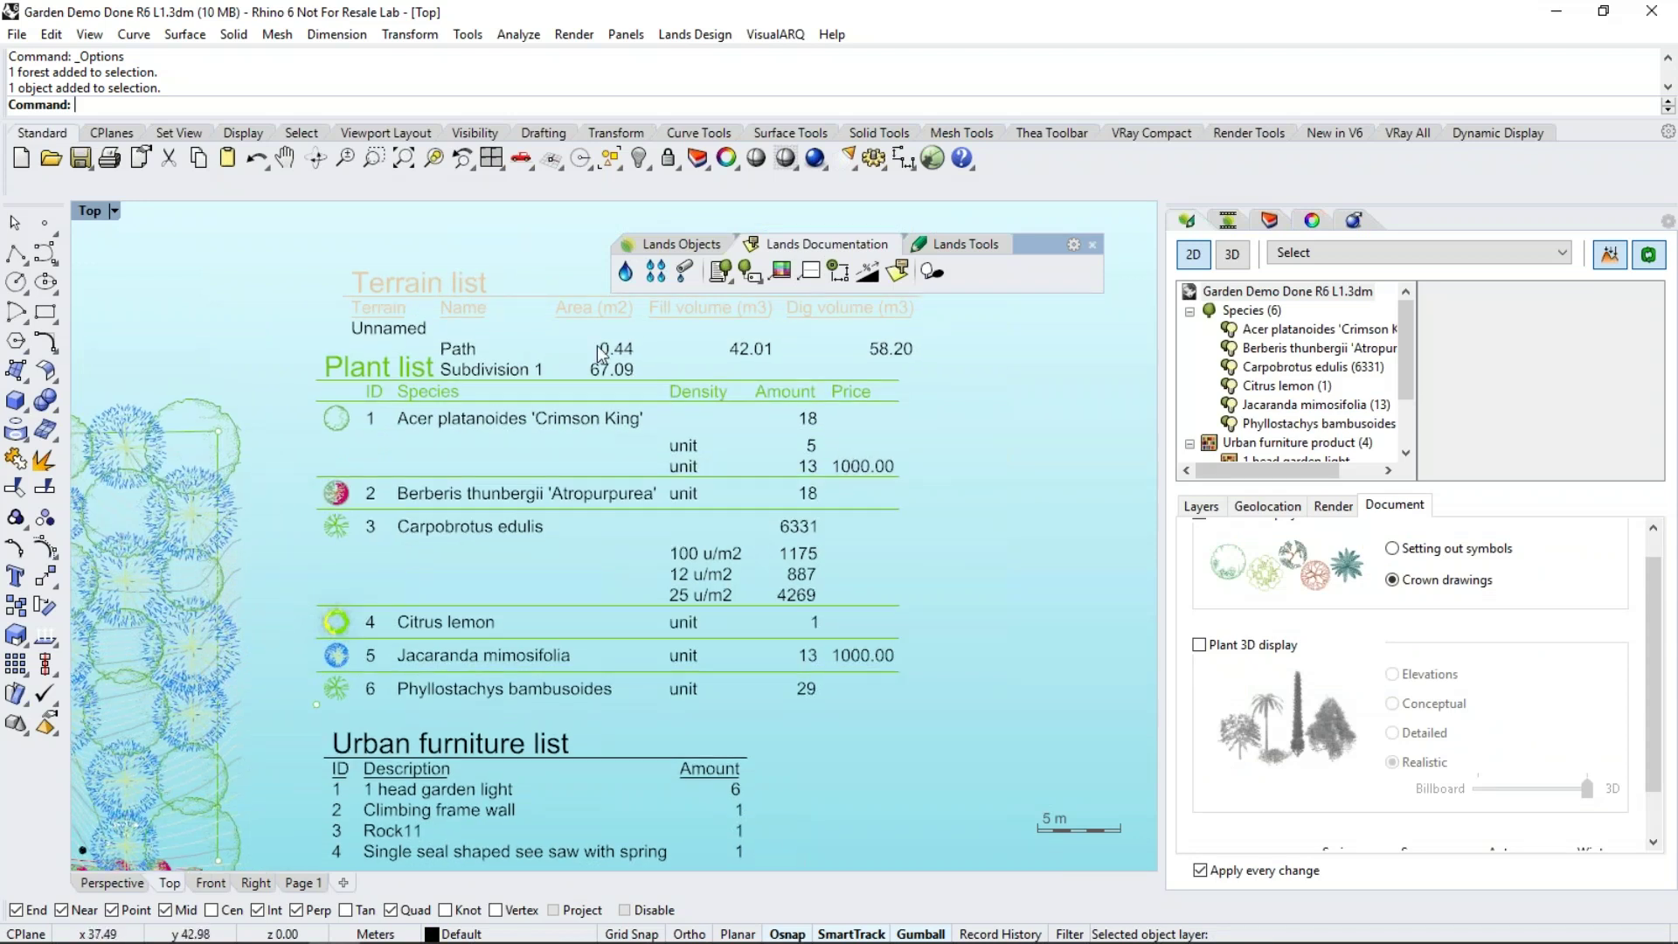
pyautogui.moveTo(719, 502); pyautogui.dragTo(707, 634, button='right')
pyautogui.click(594, 388)
pyautogui.moveTo(591, 391); pyautogui.dragTo(587, 321)
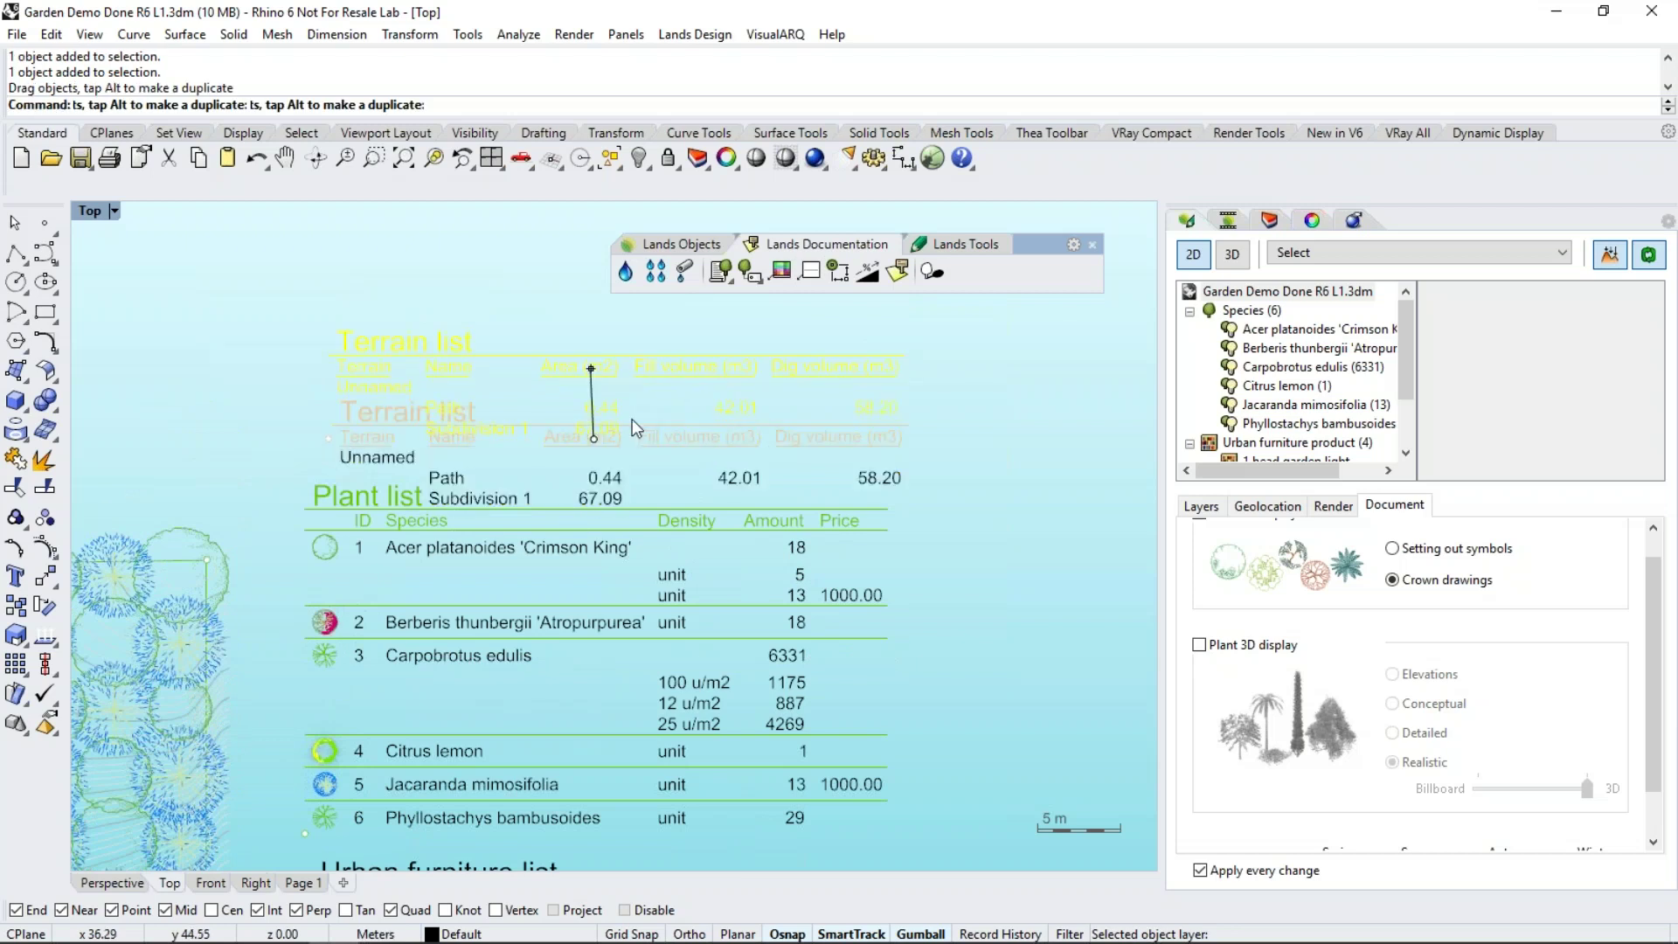
pyautogui.click(947, 623)
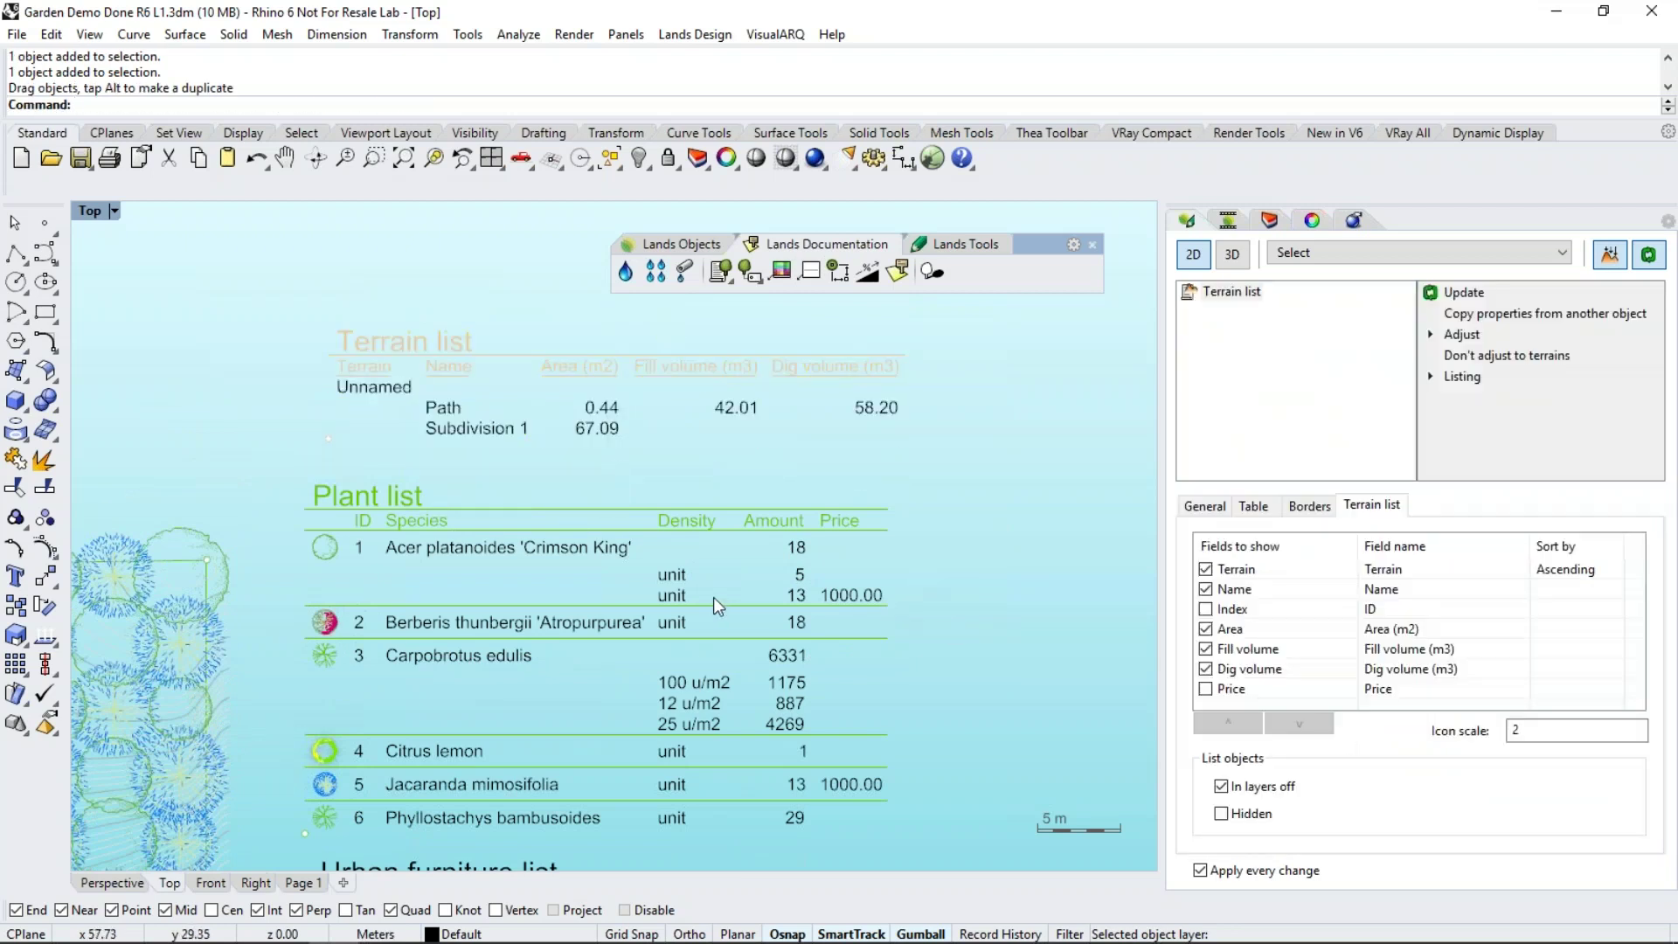
pyautogui.moveTo(758, 601); pyautogui.dragTo(743, 567, button='right')
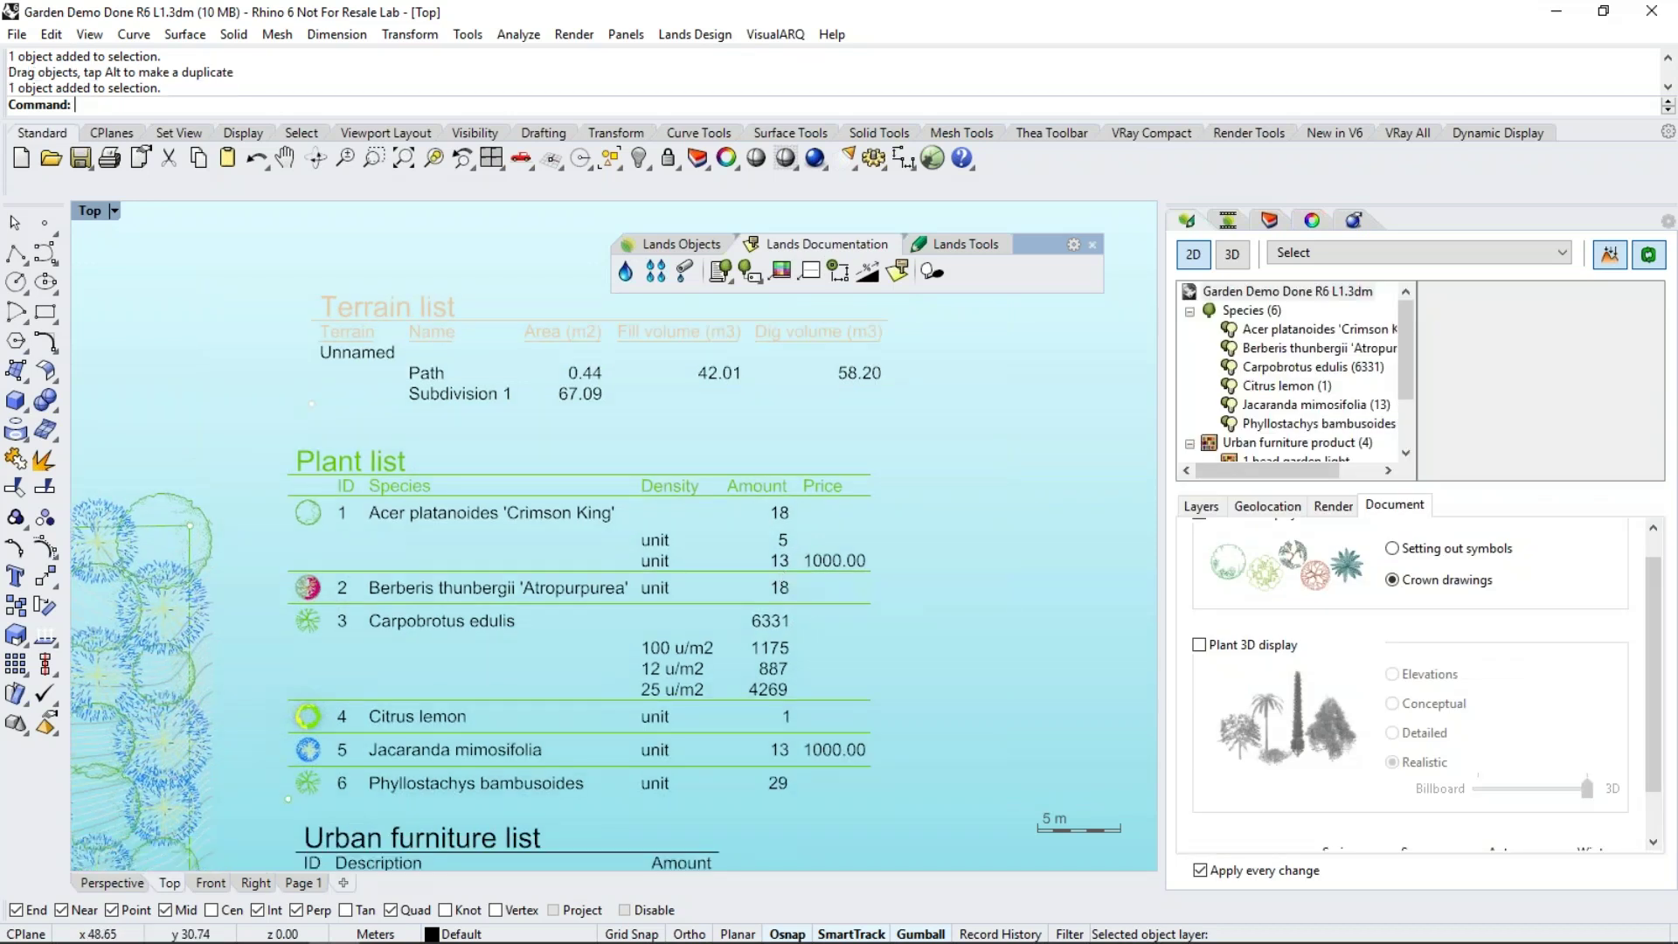
# Open the Export Listing window for the Plant list
pyautogui.click(575, 601)
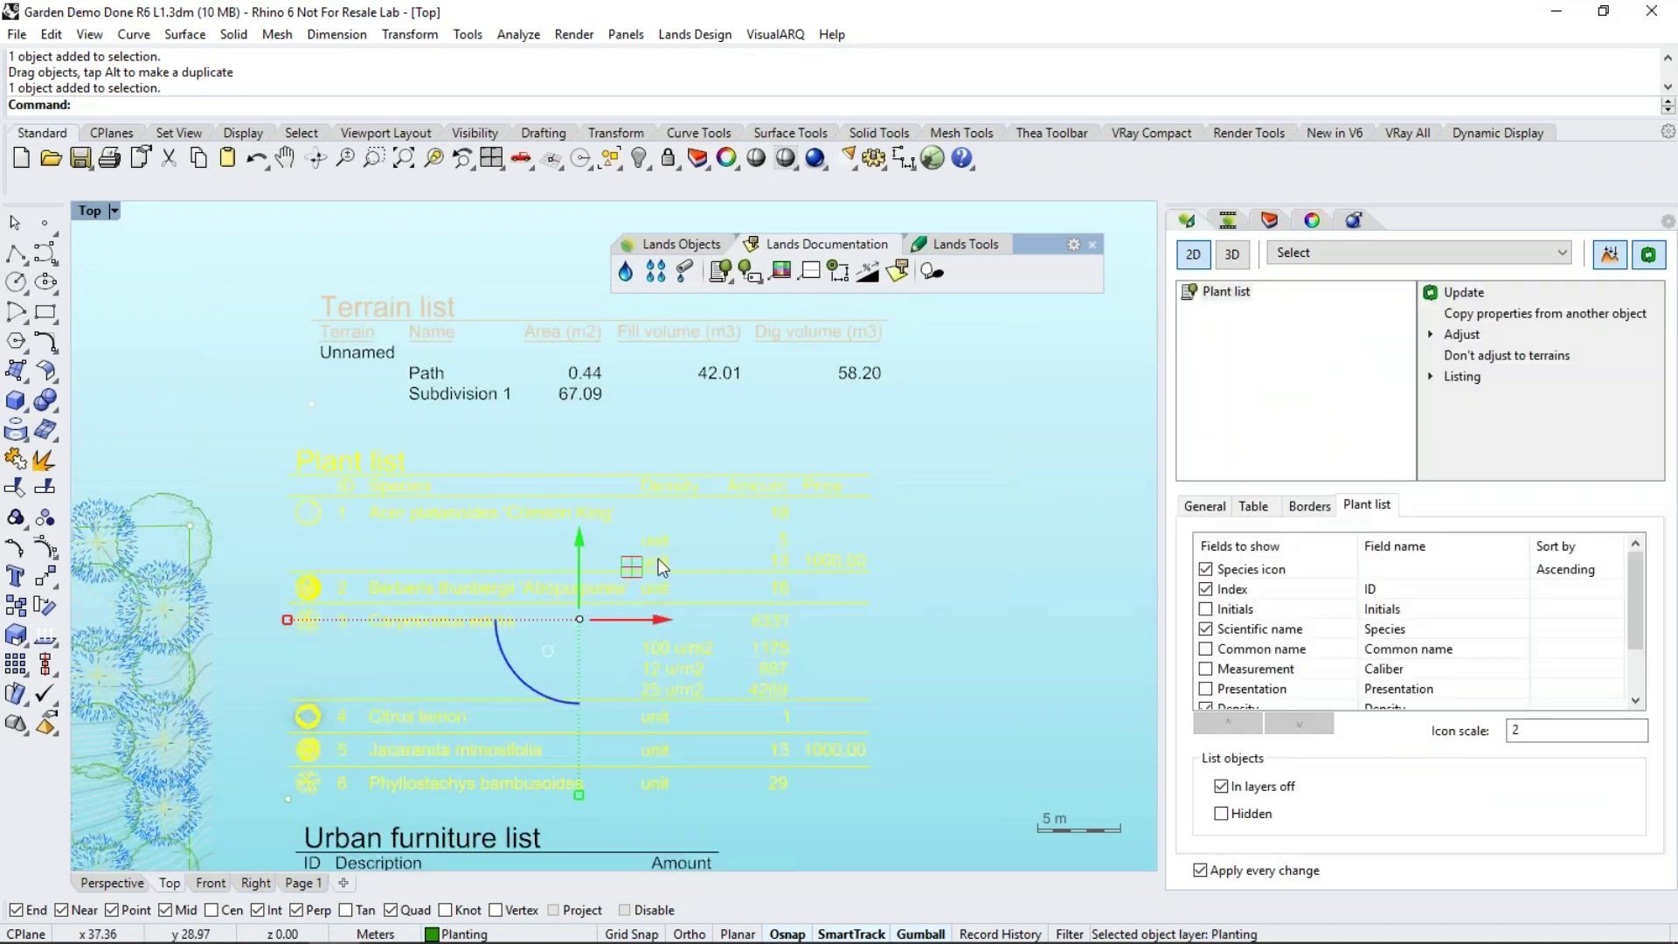
pyautogui.click(1454, 379)
pyautogui.click(1477, 400)
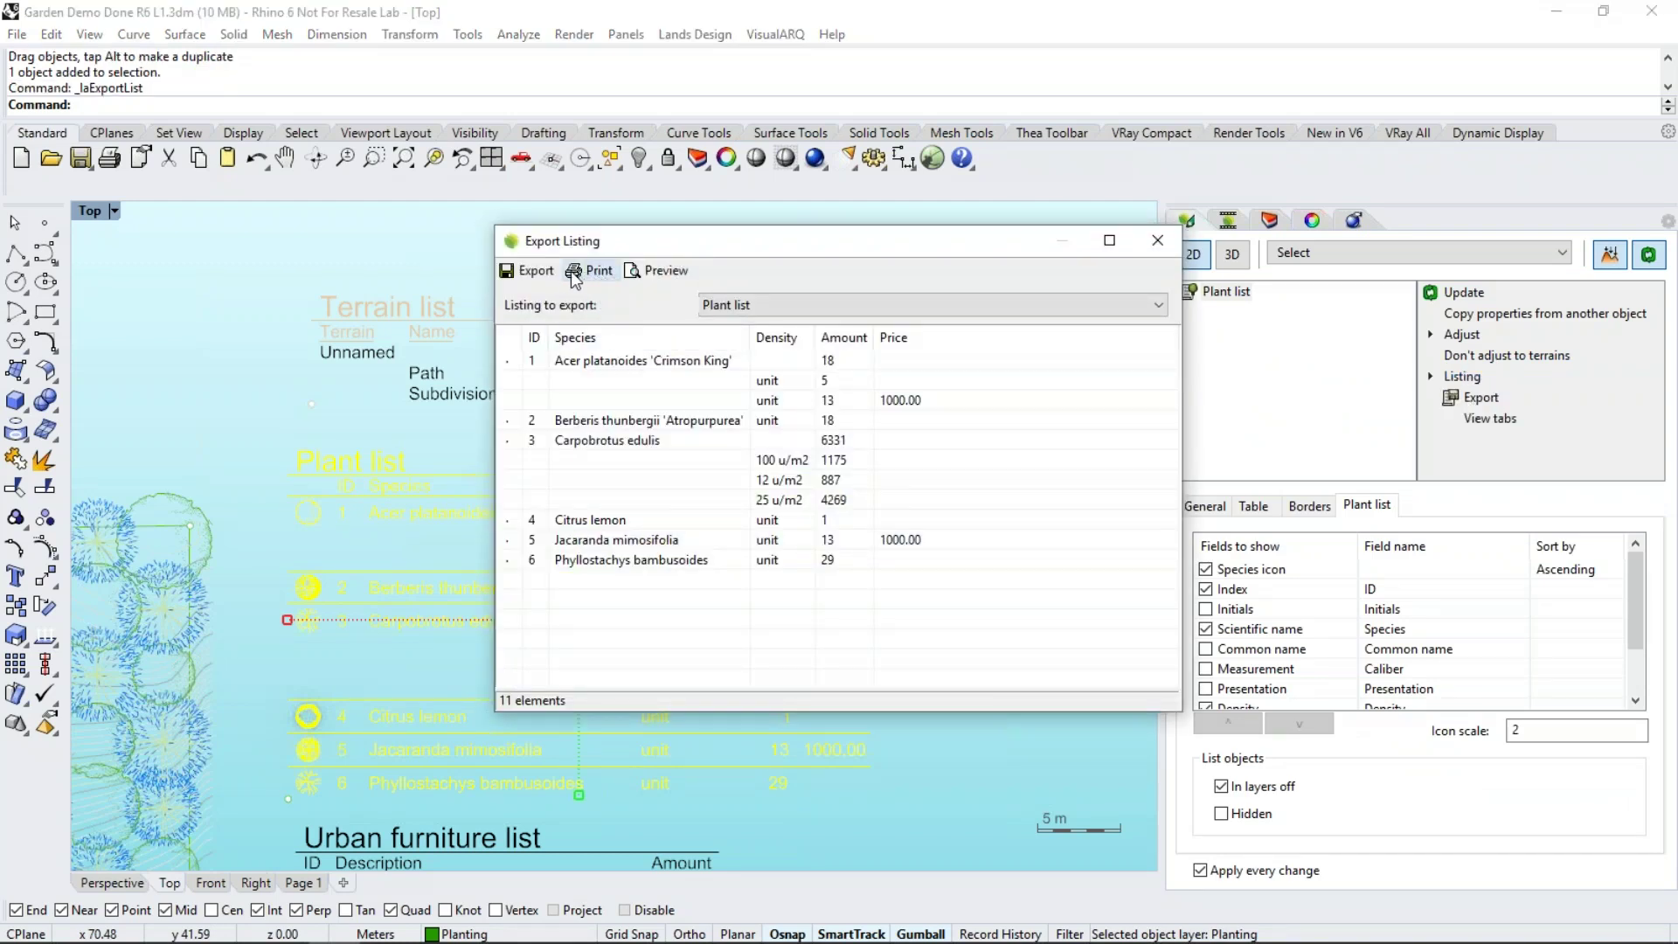
# Start exporting the Plant list, check the file types, then cancel and deselect the table
pyautogui.click(529, 271)
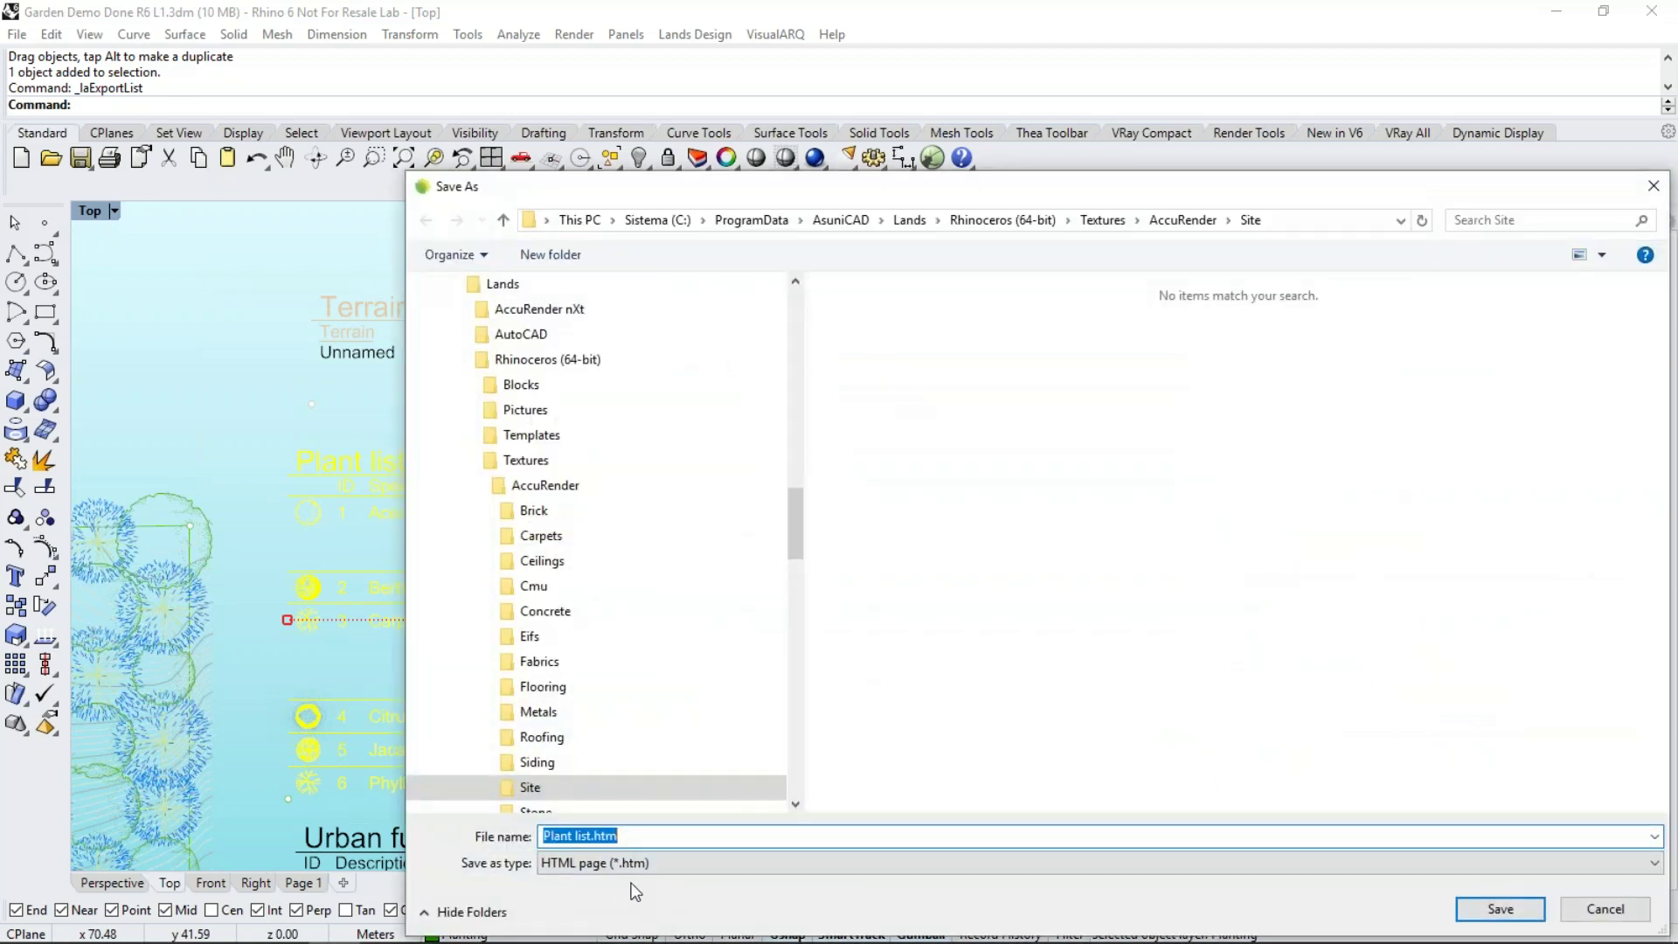
pyautogui.click(673, 869)
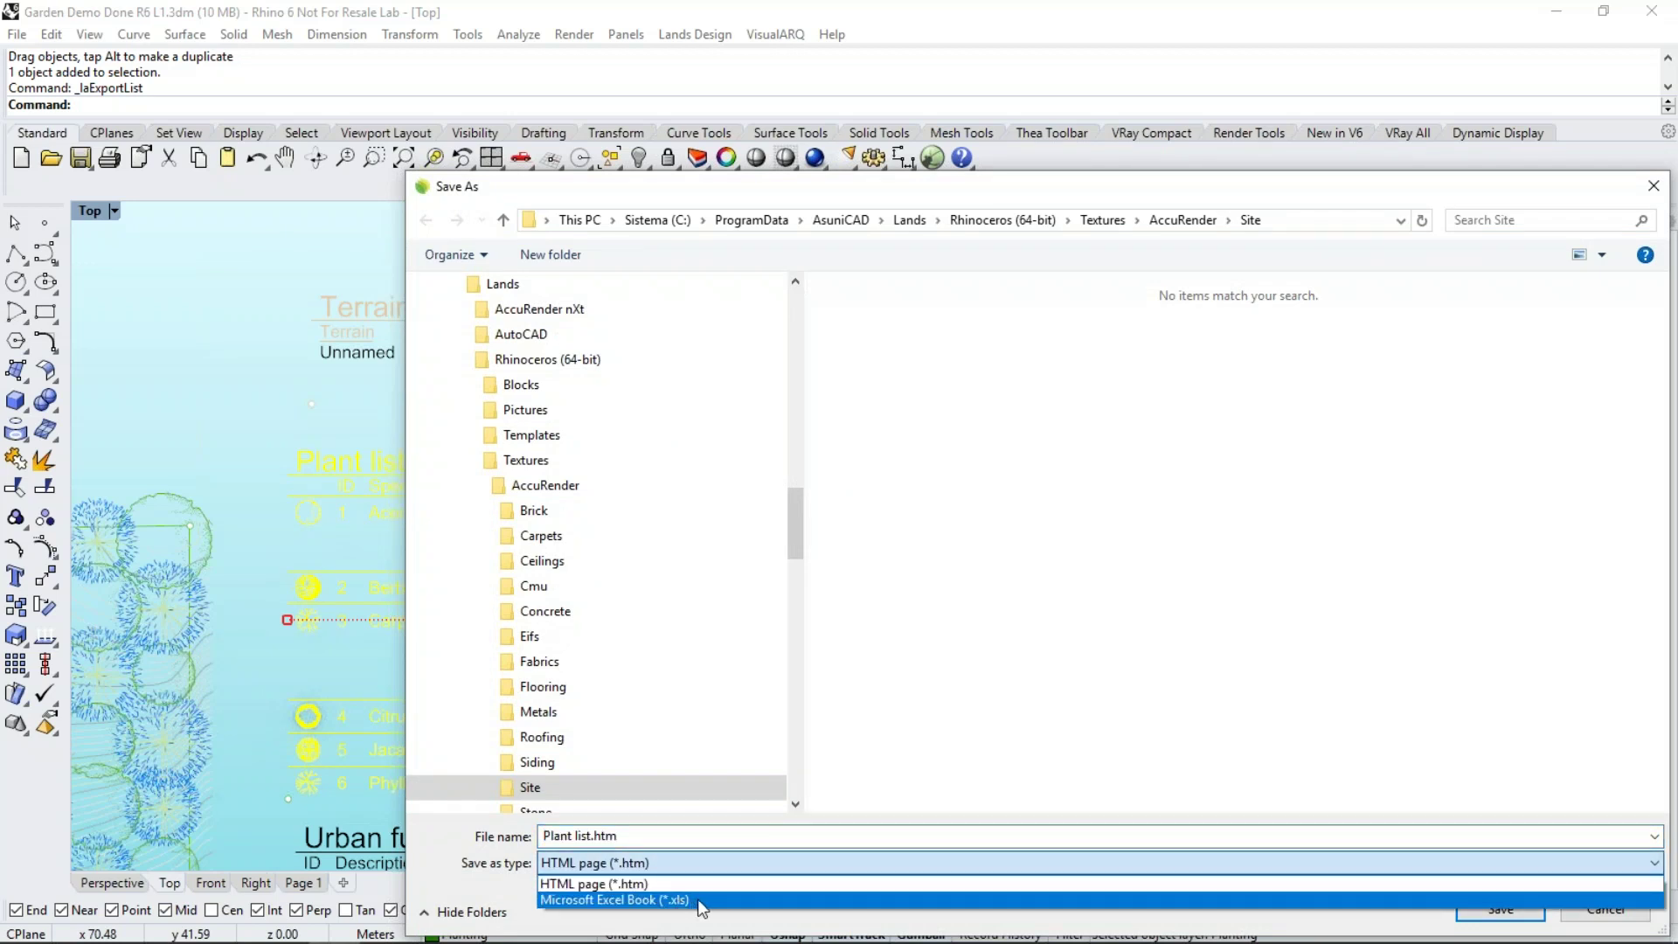
pyautogui.click(994, 199)
pyautogui.click(1593, 911)
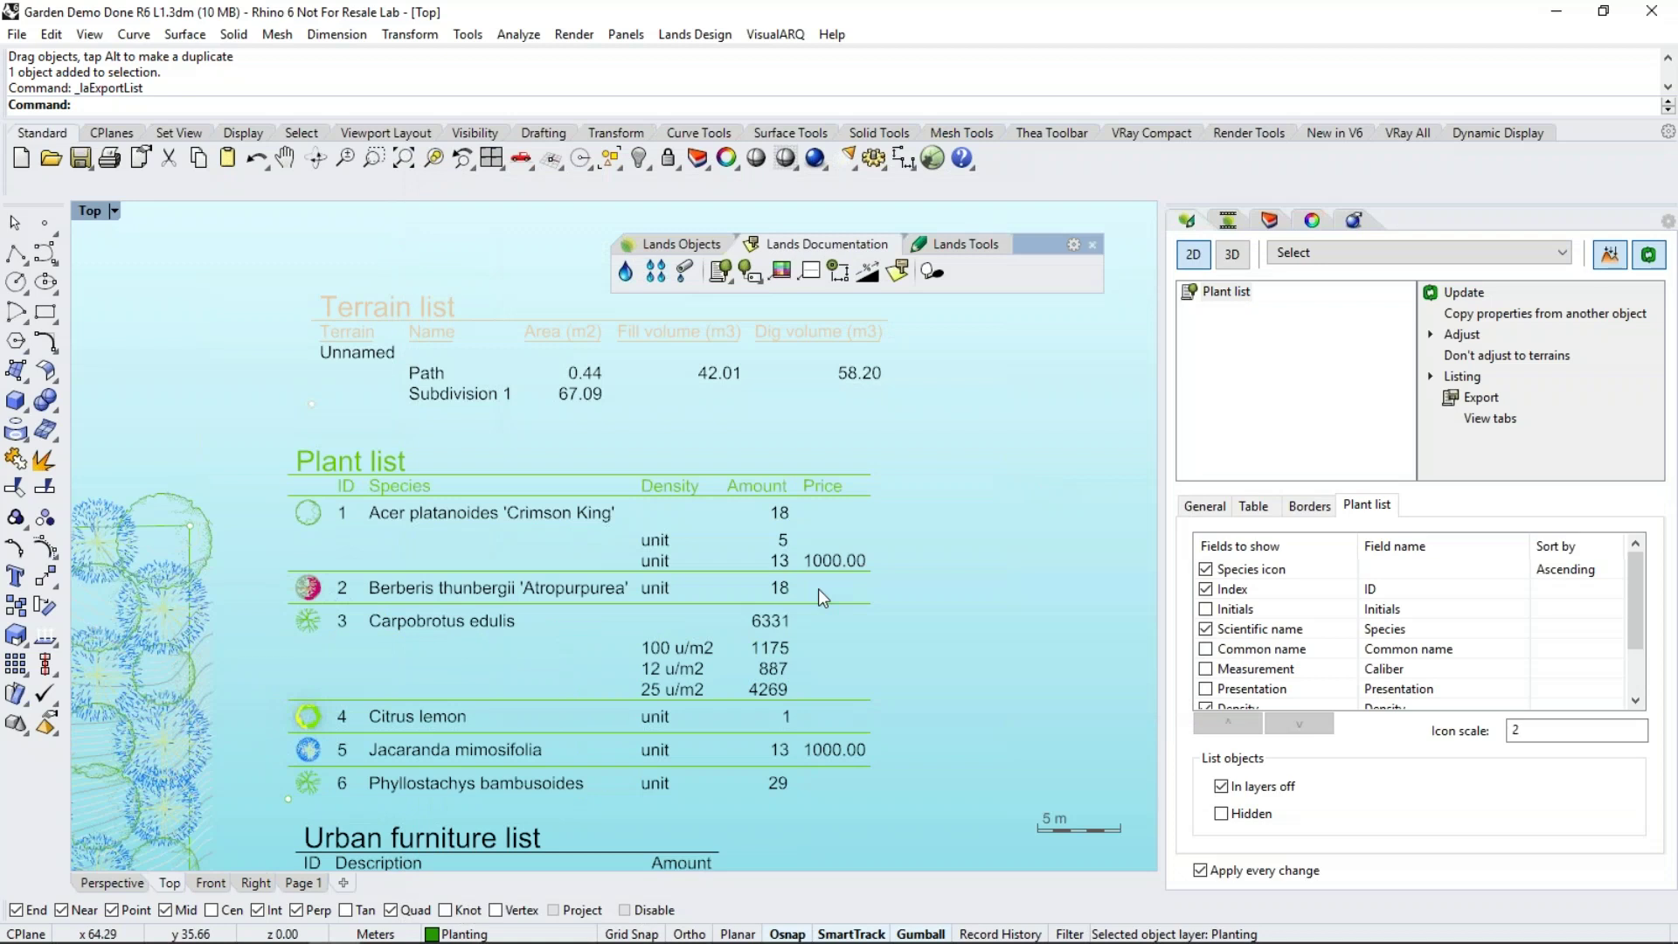
pyautogui.press('Escape')
pyautogui.scroll(-3, 818, 590)
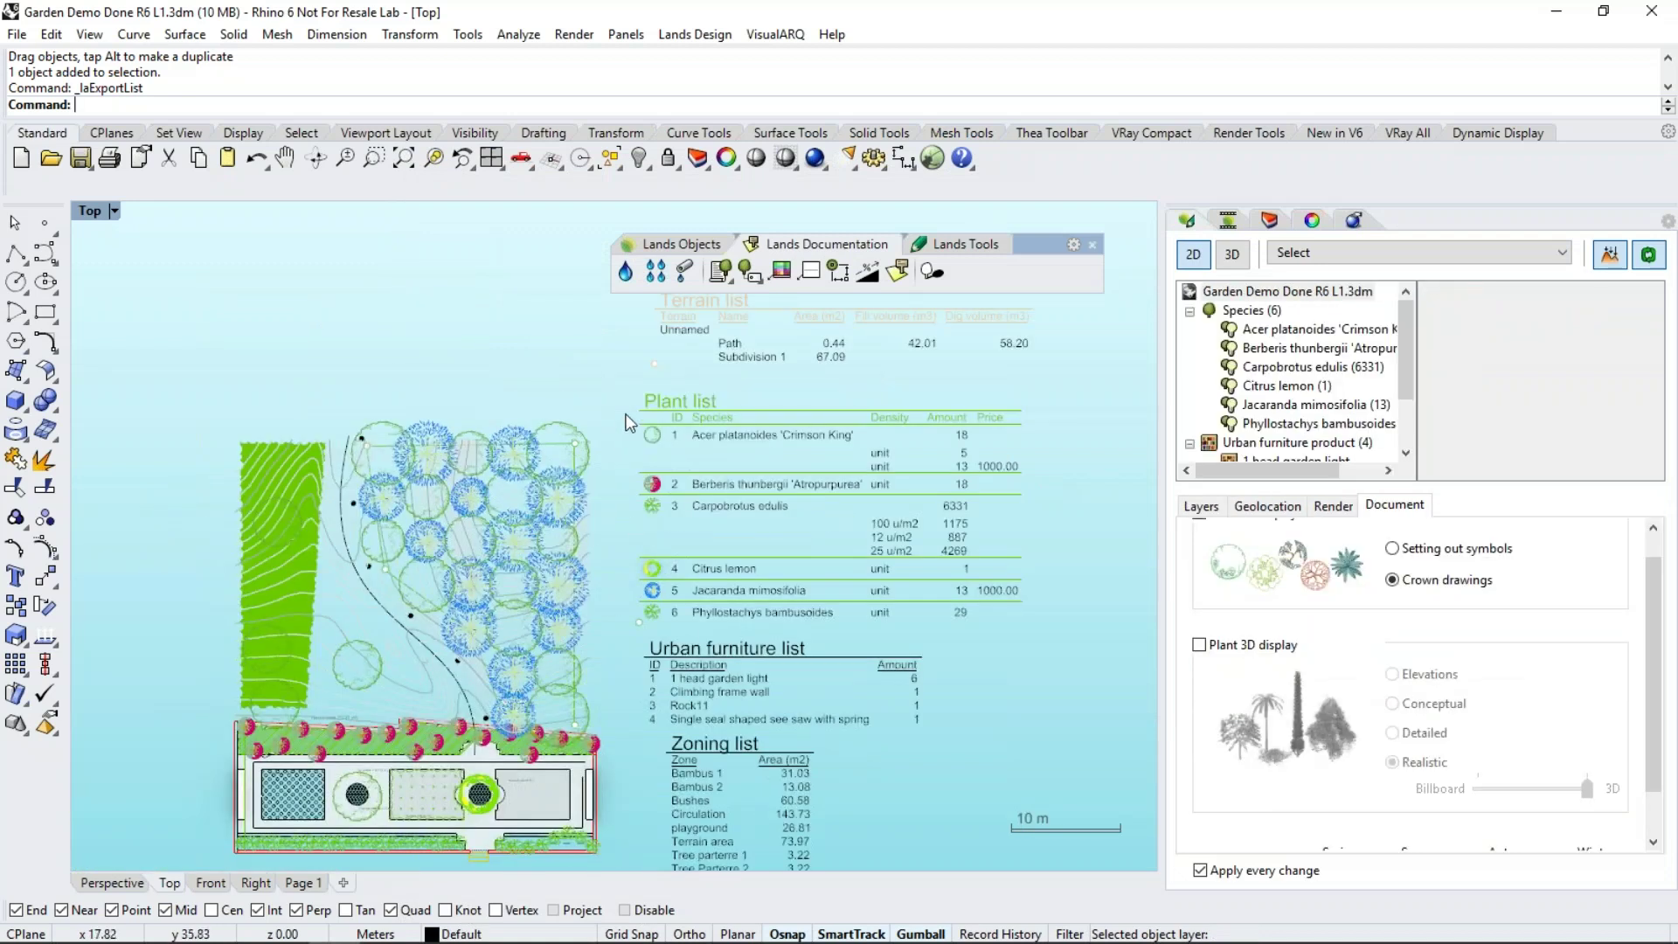
# Place a plant label below the Bambus 2 bamboo row, showing species initials as its ID
pyautogui.click(747, 272)
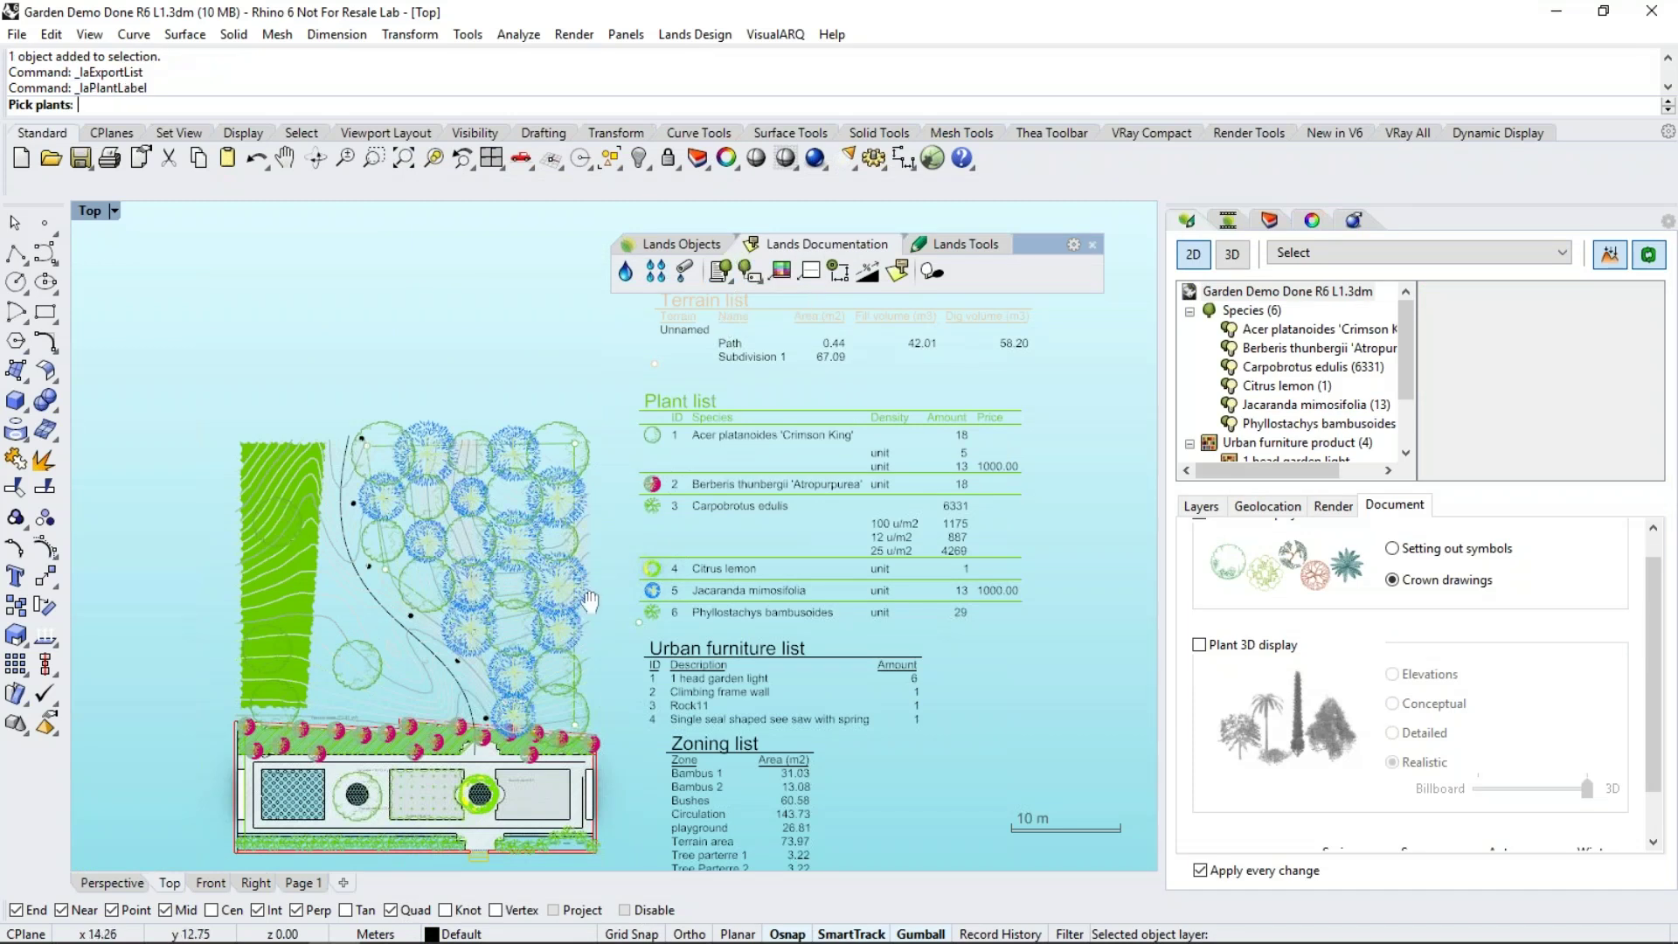
pyautogui.scroll(4, 538, 764)
pyautogui.scroll(1, 523, 722)
pyautogui.click(502, 648)
pyautogui.press('Return')
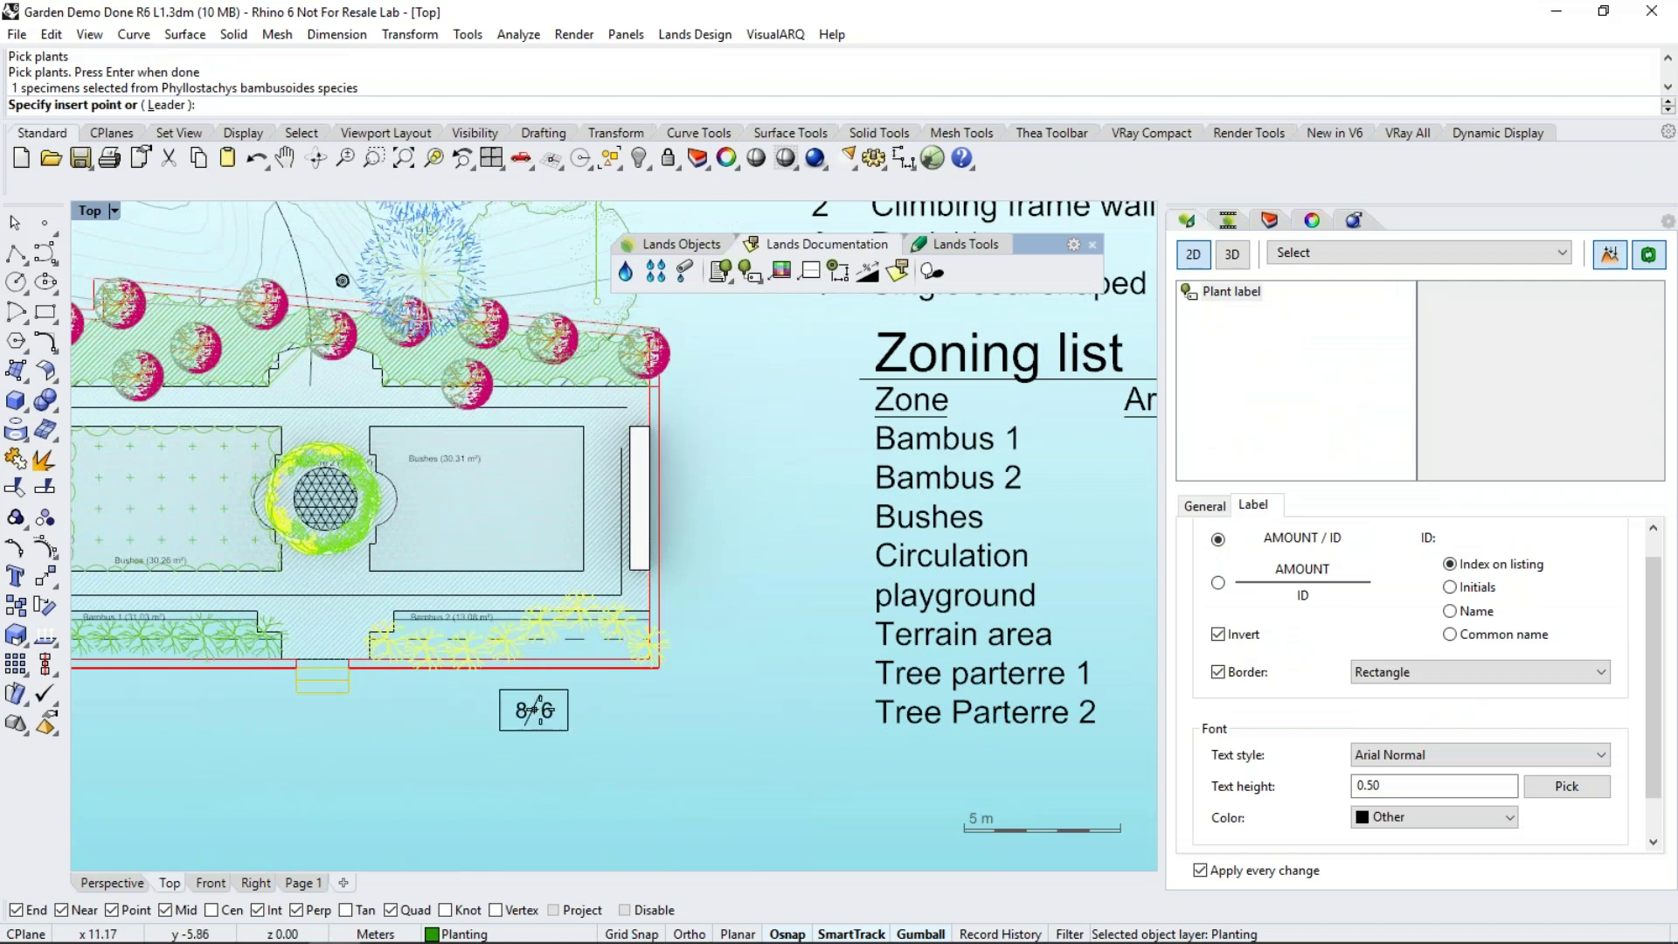
pyautogui.click(543, 706)
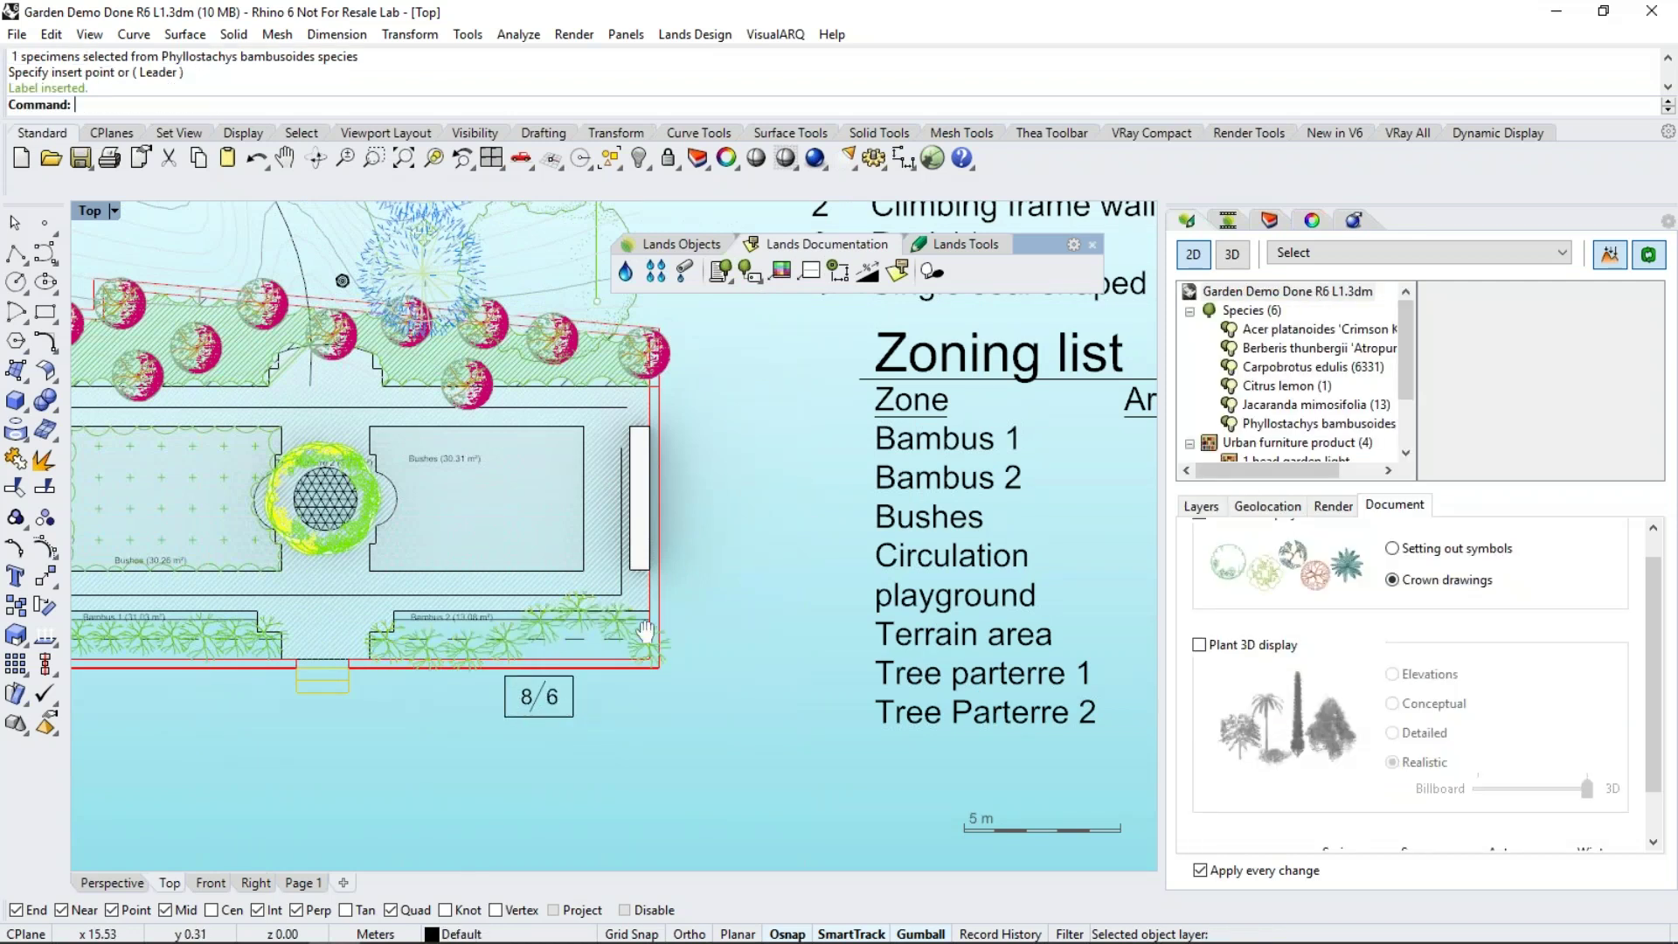
pyautogui.moveTo(667, 518); pyautogui.dragTo(585, 664, button='right')
pyautogui.scroll(-2, 585, 665)
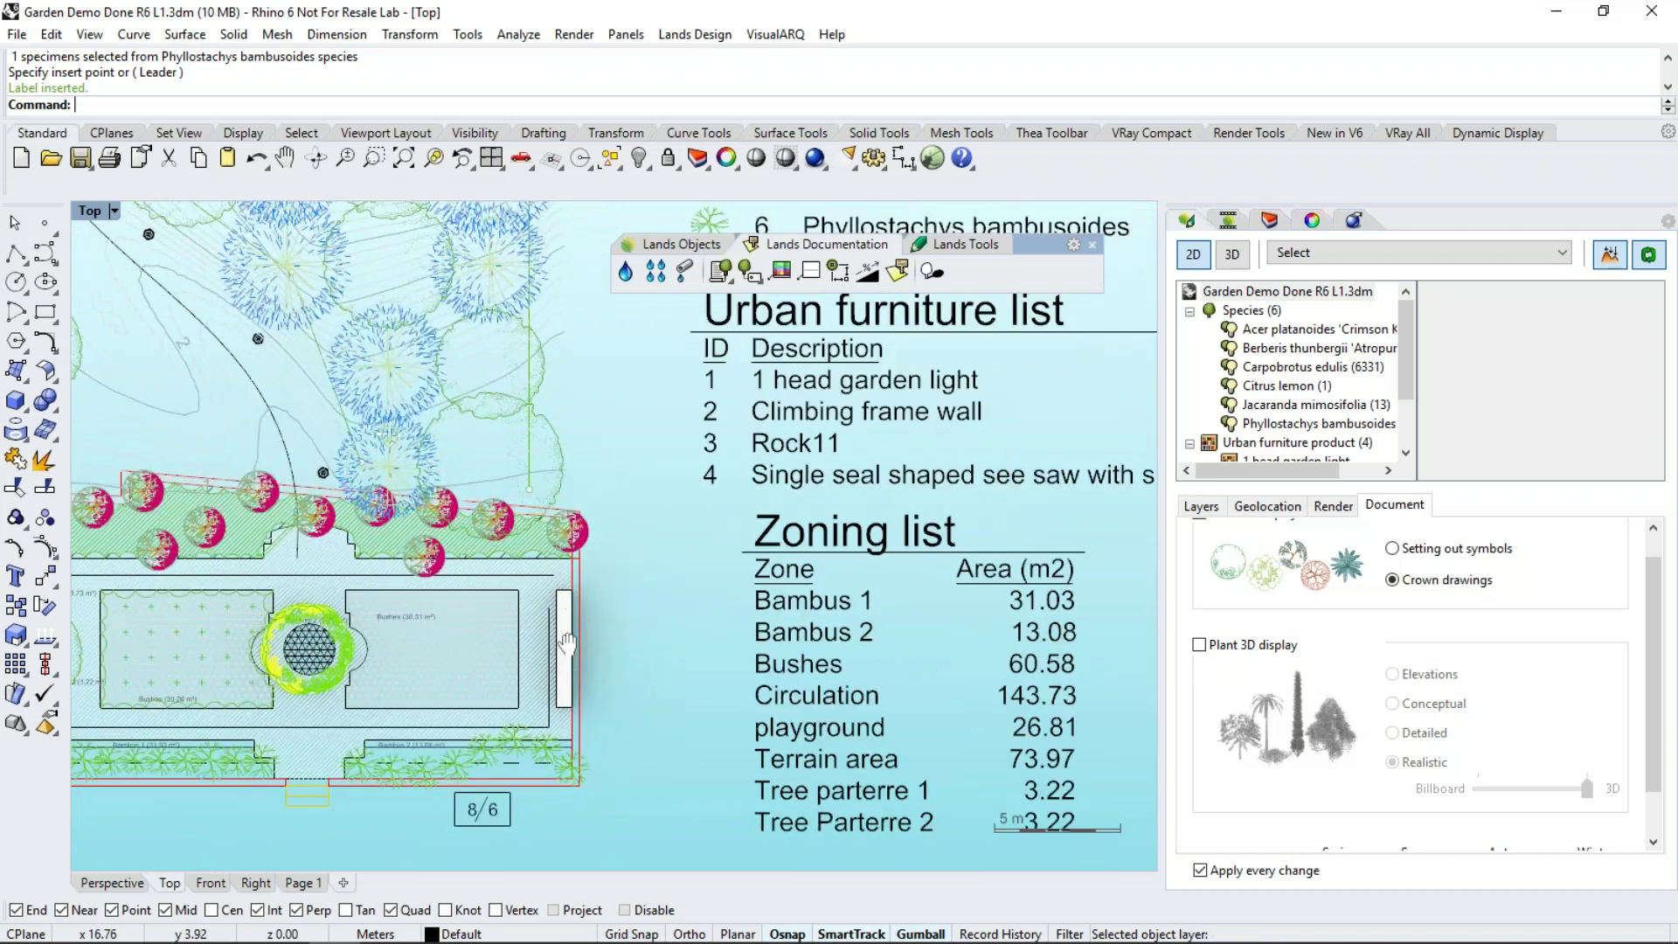
pyautogui.scroll(-2, 591, 519)
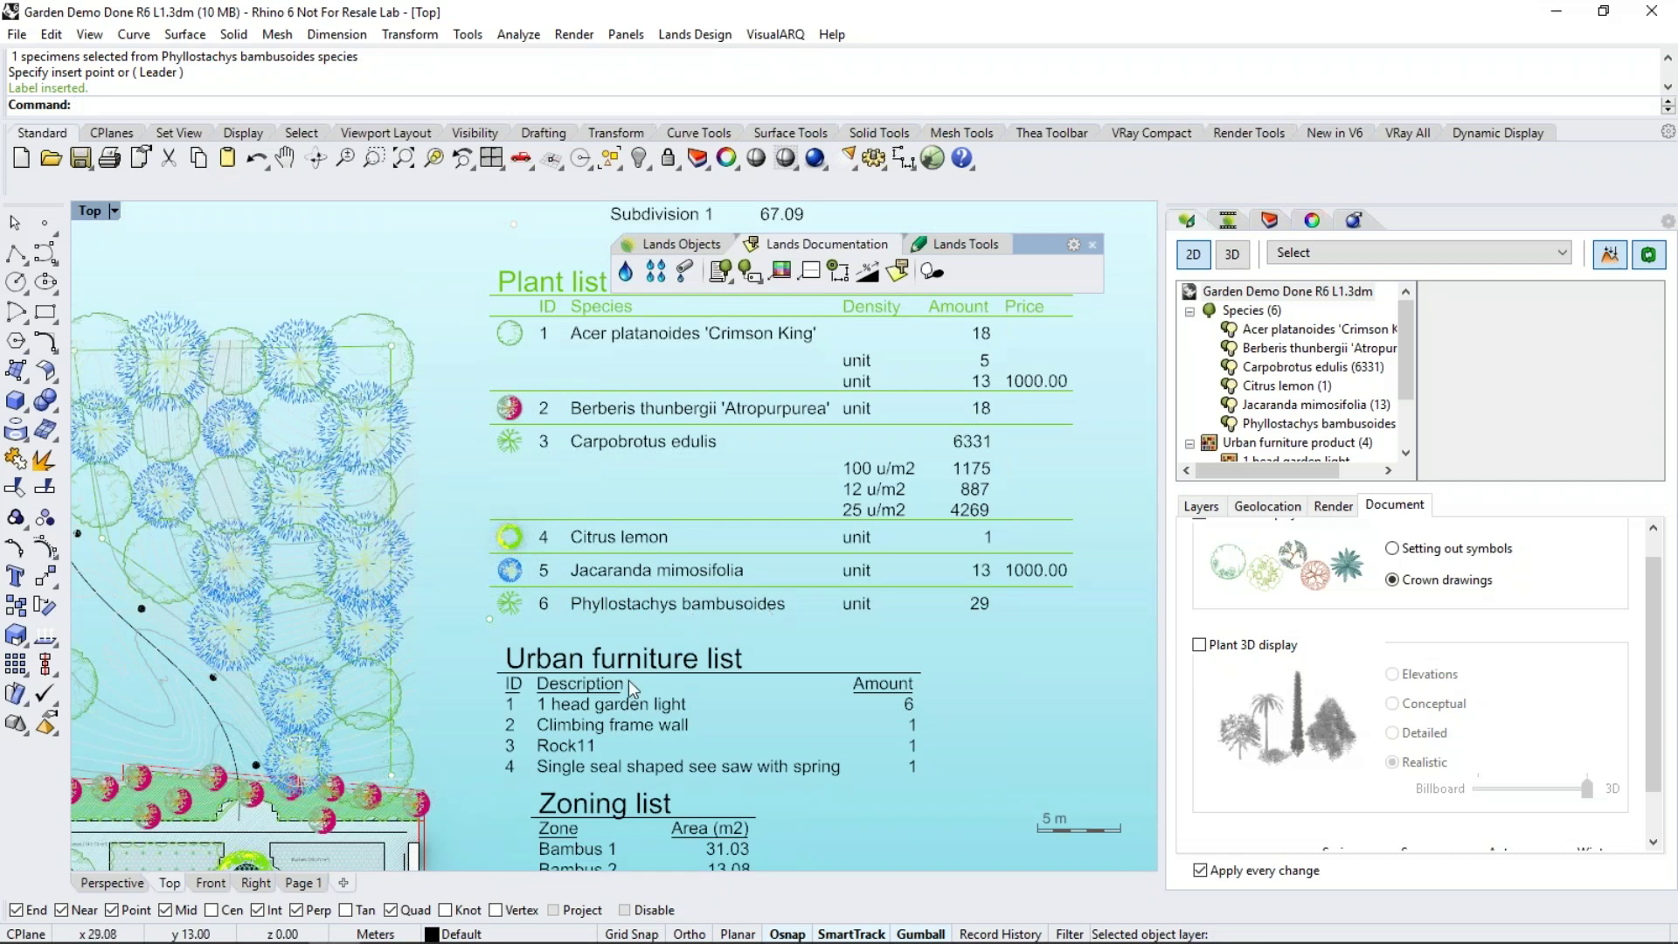
pyautogui.scroll(5, 450, 826)
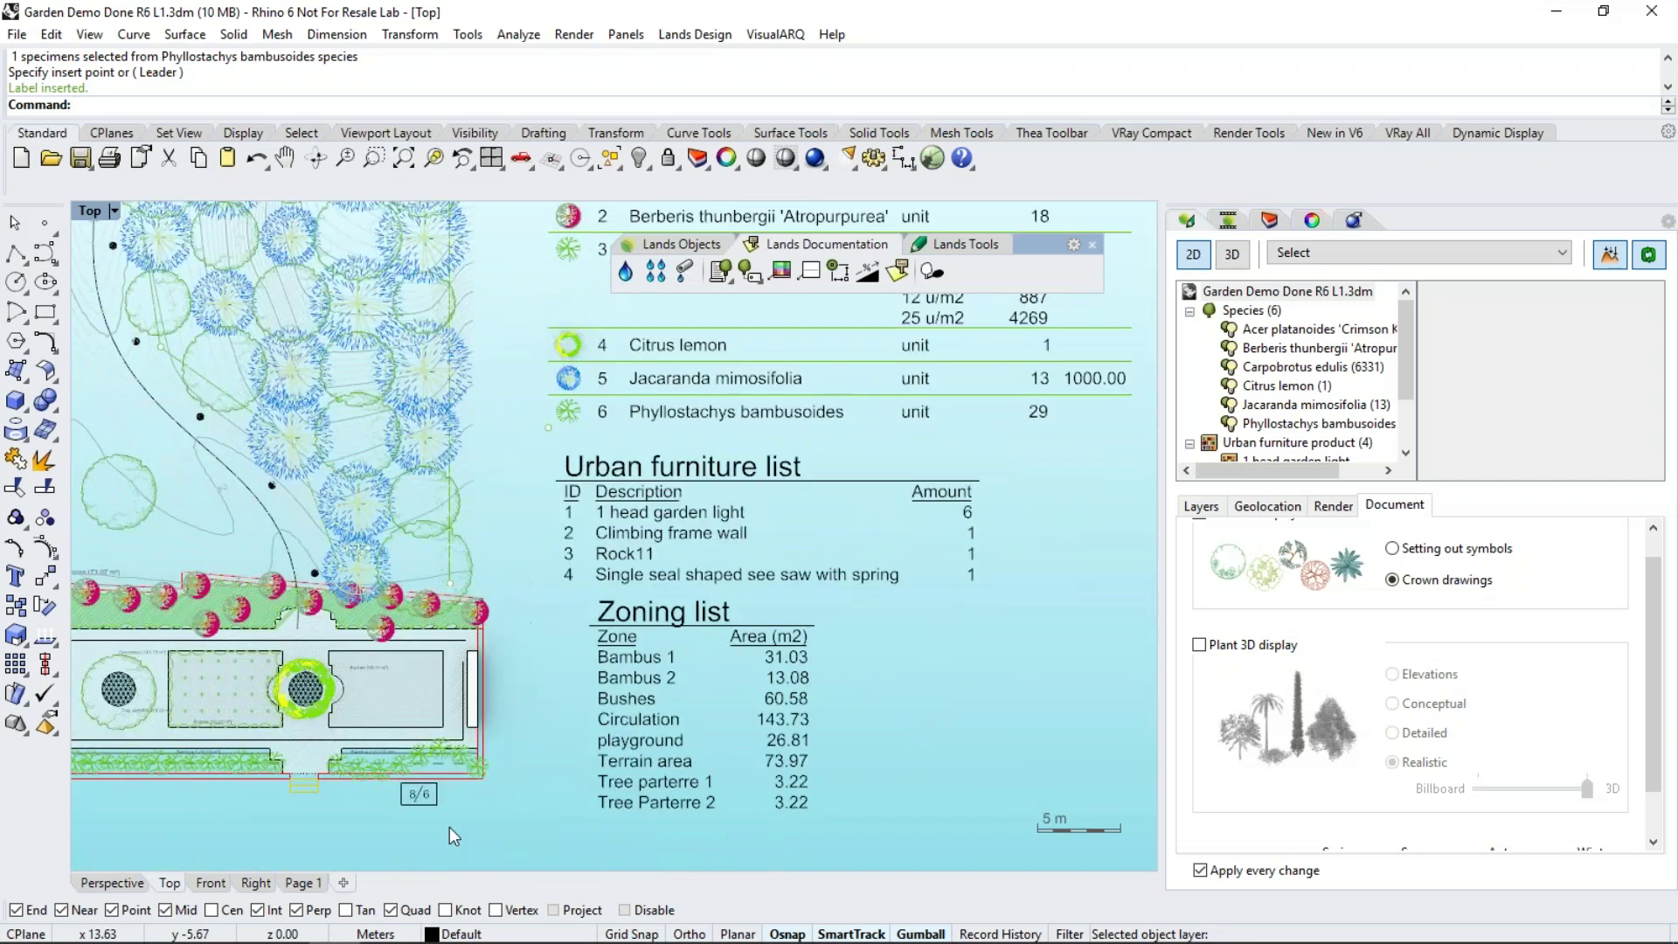
pyautogui.click(412, 777)
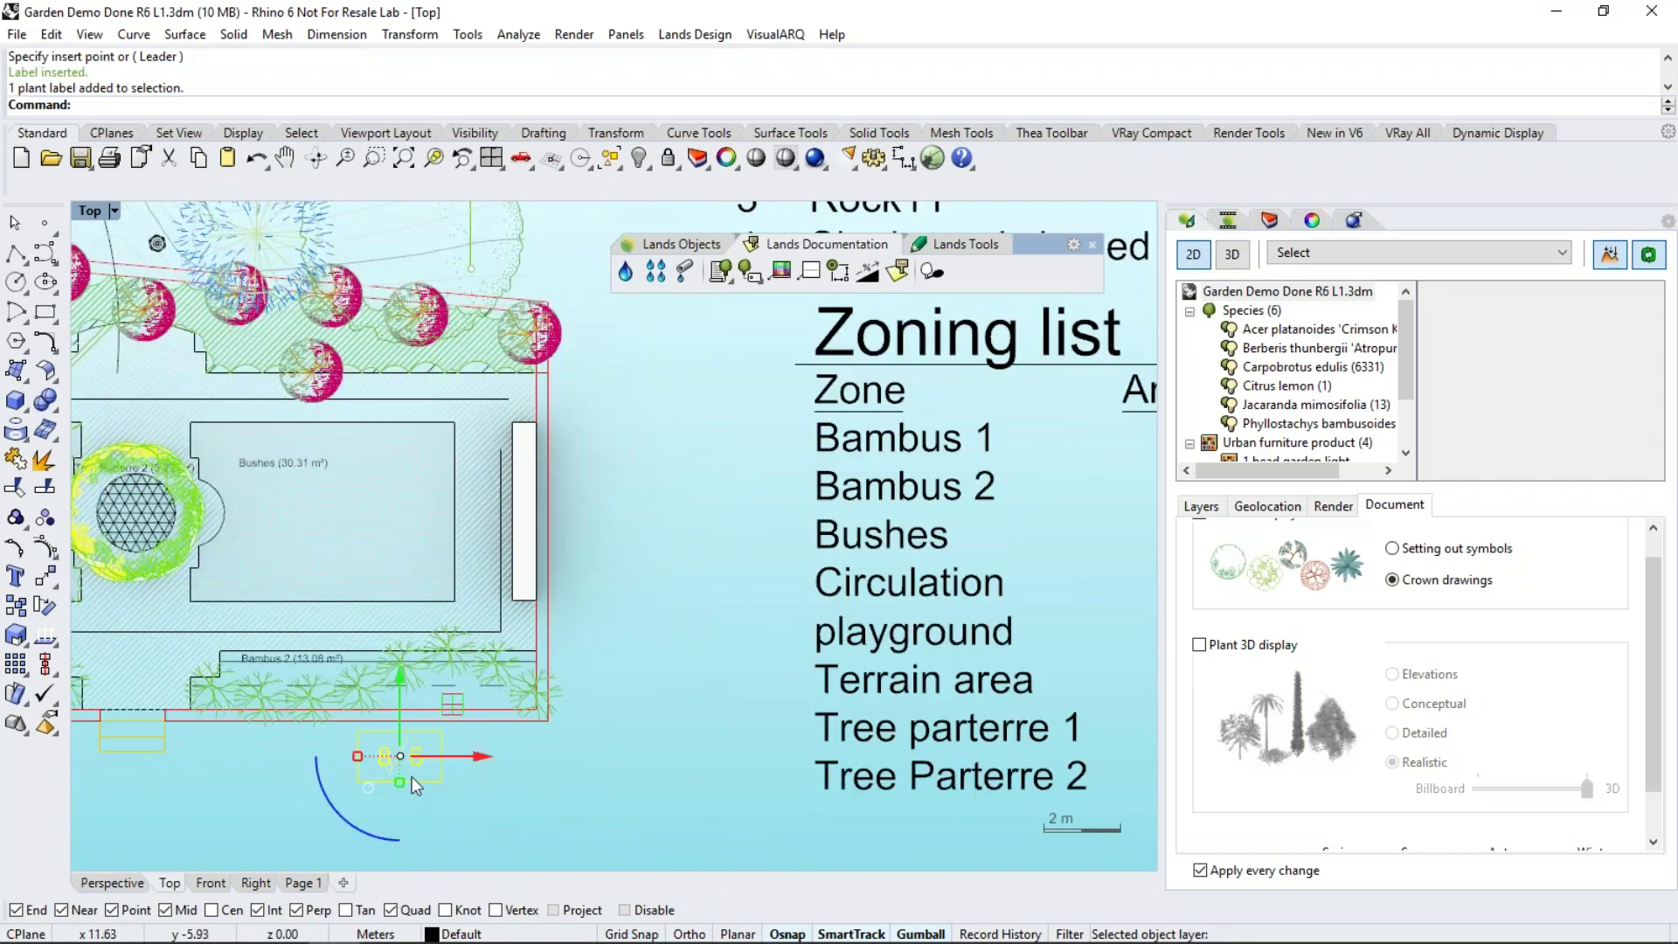
pyautogui.click(1450, 587)
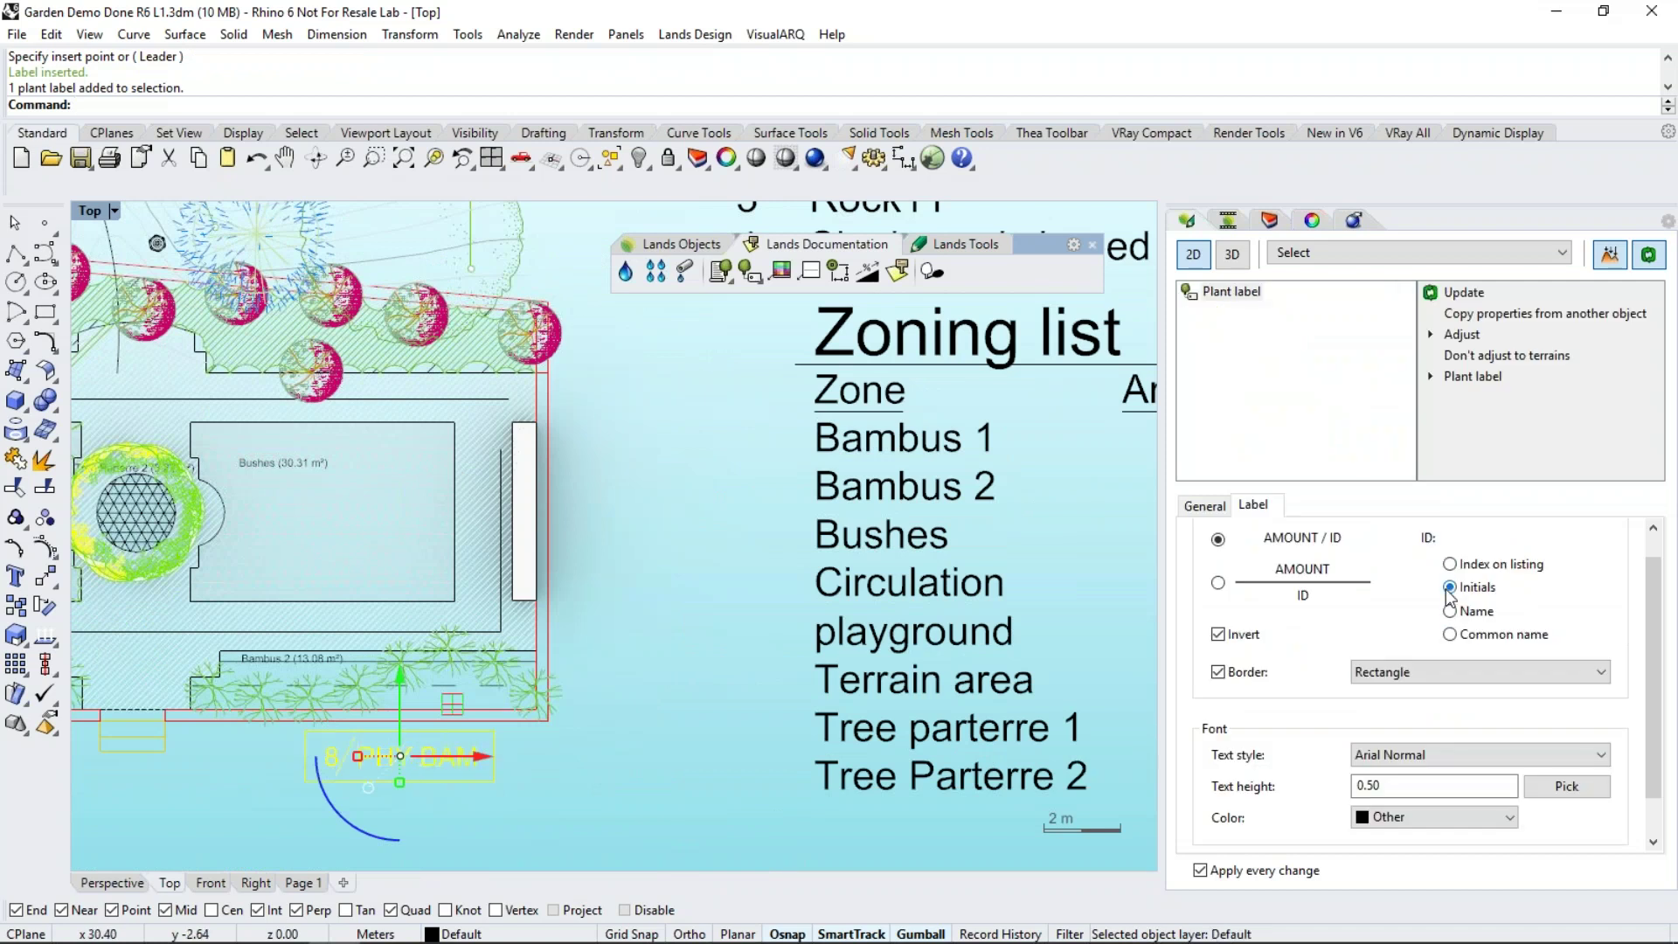
# Set the bamboo row to 6 units so the label reads 6 PHY BAM
pyautogui.click(494, 678)
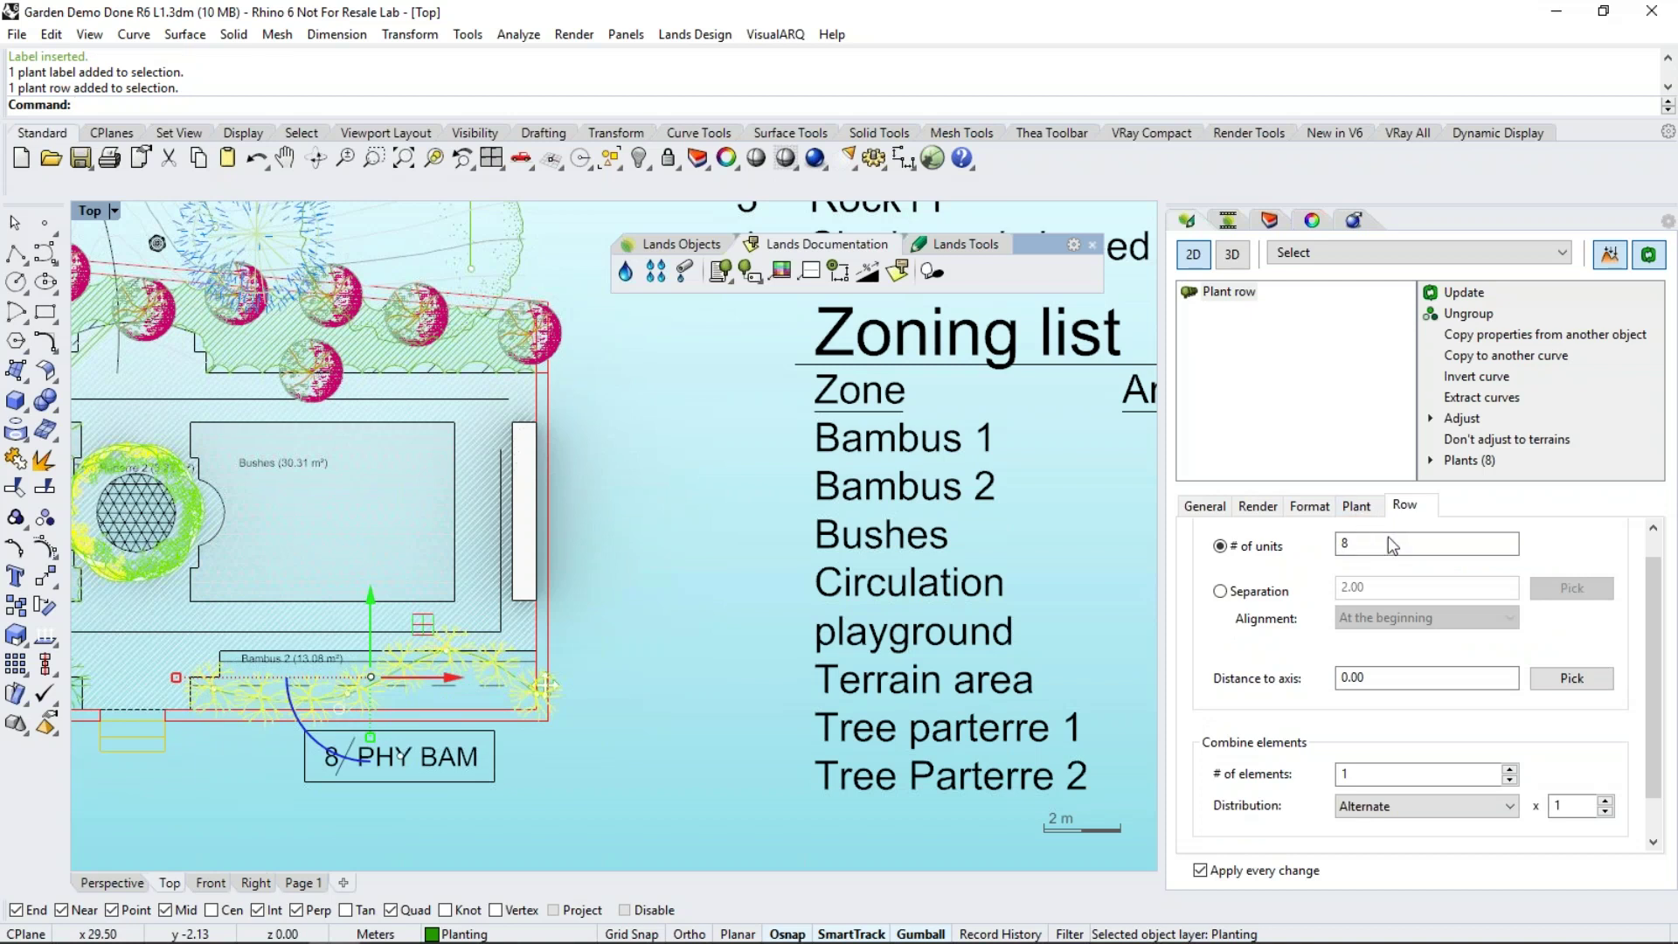
pyautogui.click(1382, 539)
pyautogui.press('Return')
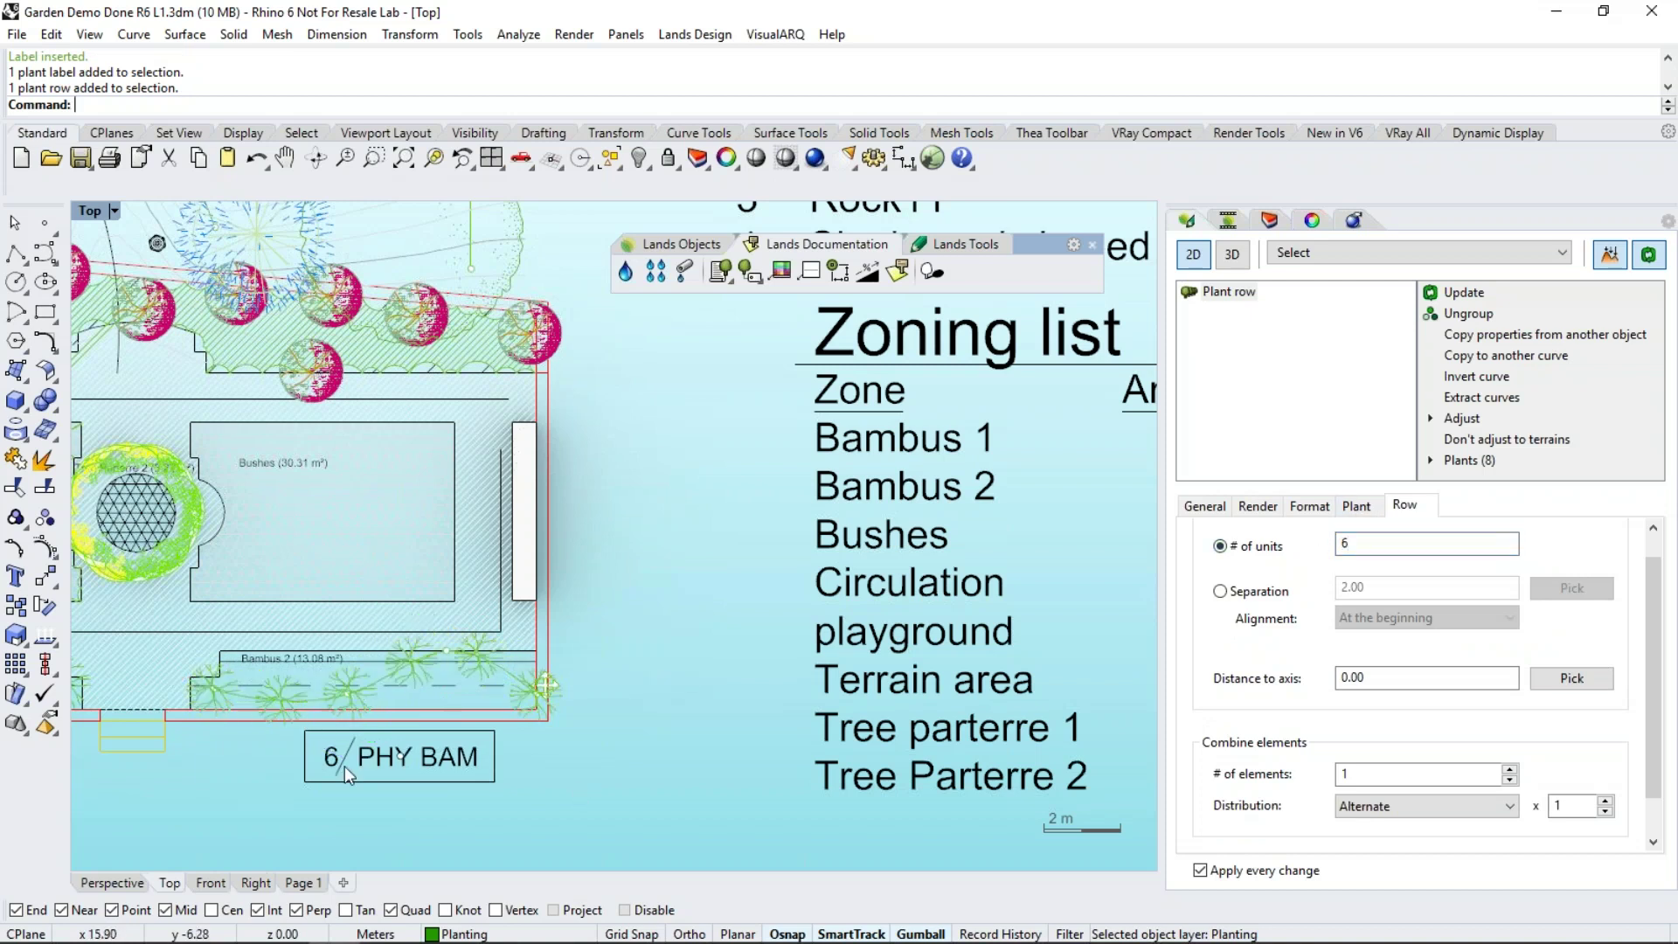
pyautogui.press('Escape')
pyautogui.scroll(-2, 643, 606)
pyautogui.moveTo(646, 503); pyautogui.dragTo(759, 618, button='right')
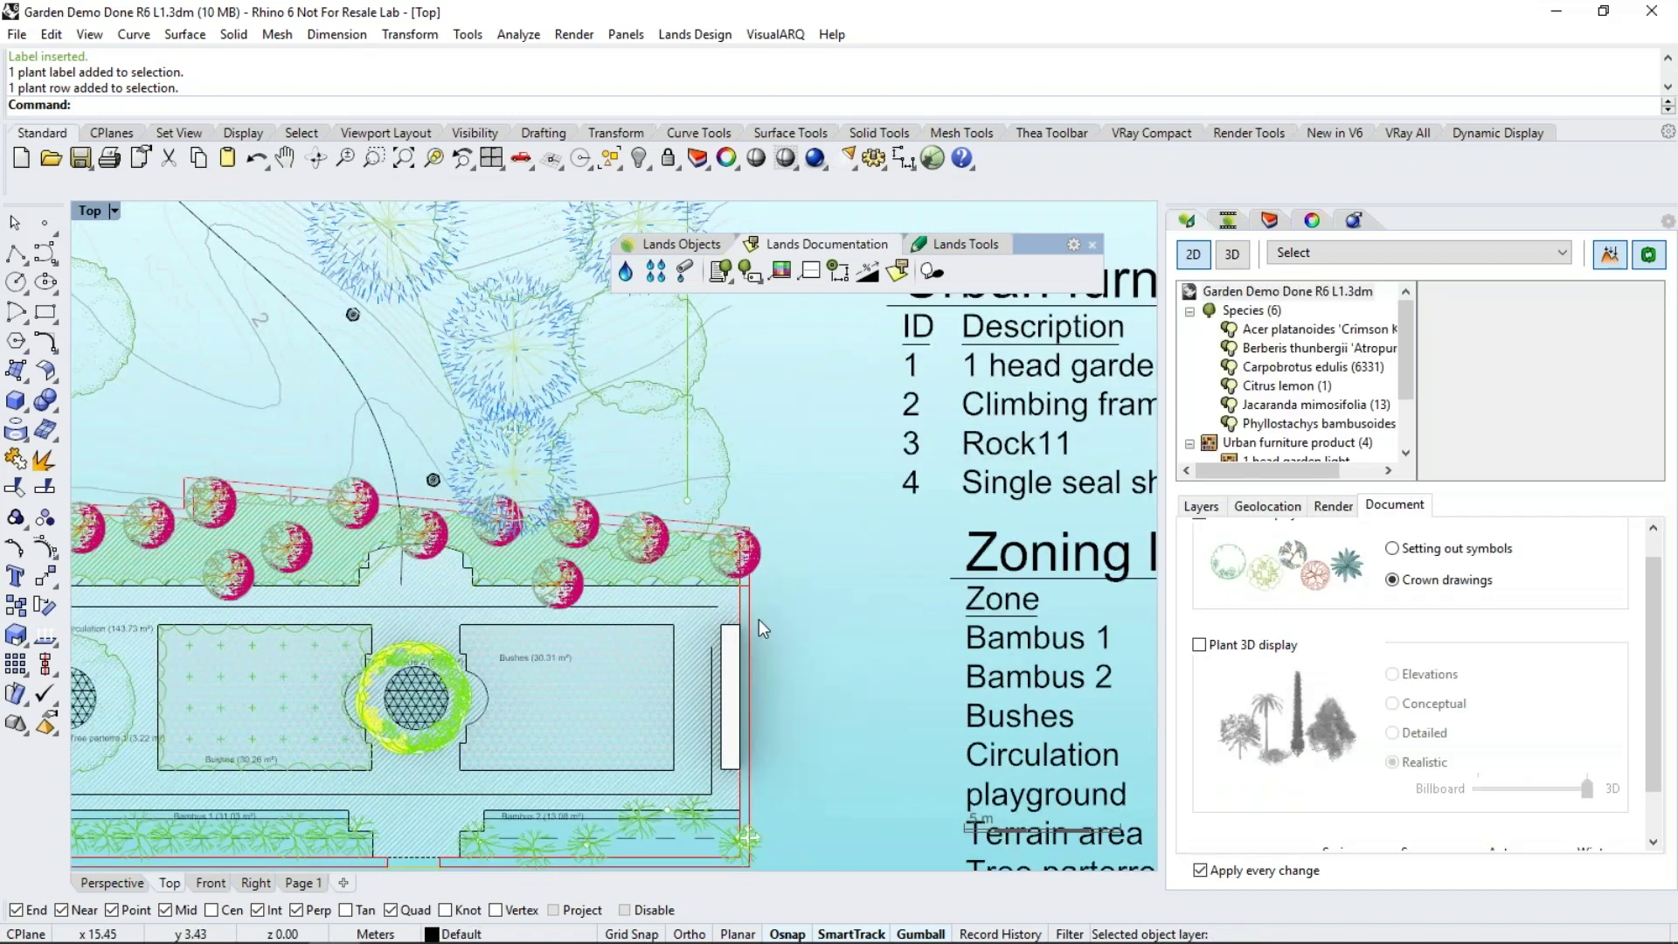
pyautogui.scroll(-1, 587, 538)
pyautogui.scroll(-1, 587, 539)
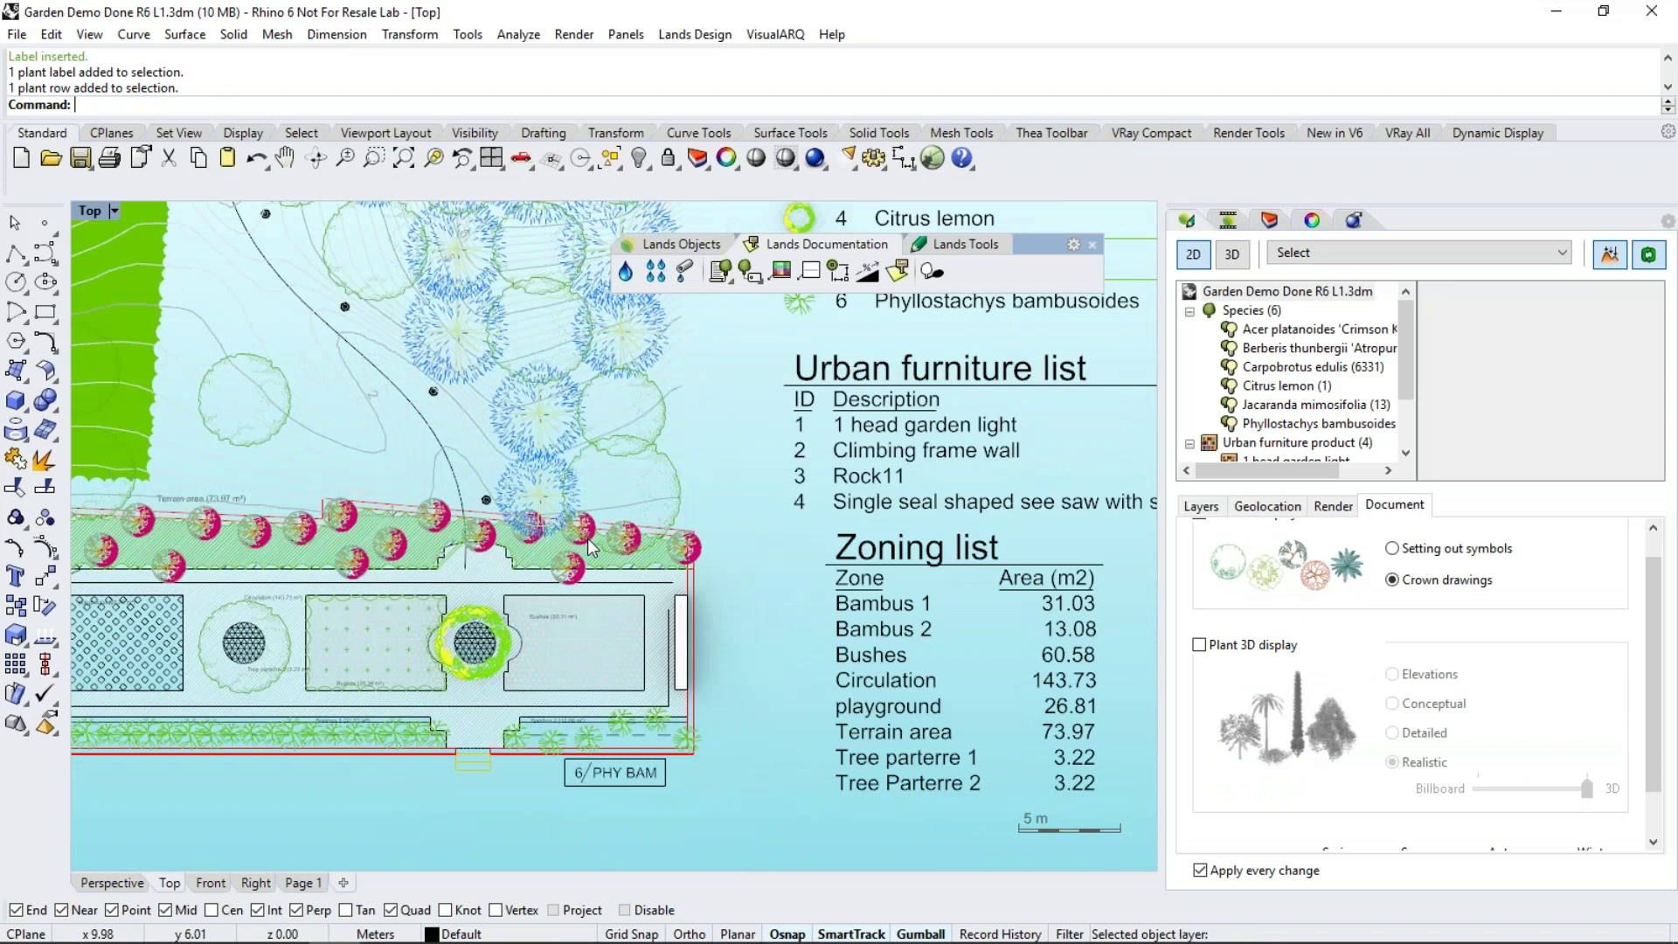
pyautogui.click(780, 273)
# Attach a green bamboo stems photo of Phyllostachys bambusoides below the bamboo row with a leader
pyautogui.click(559, 747)
pyautogui.click(558, 748)
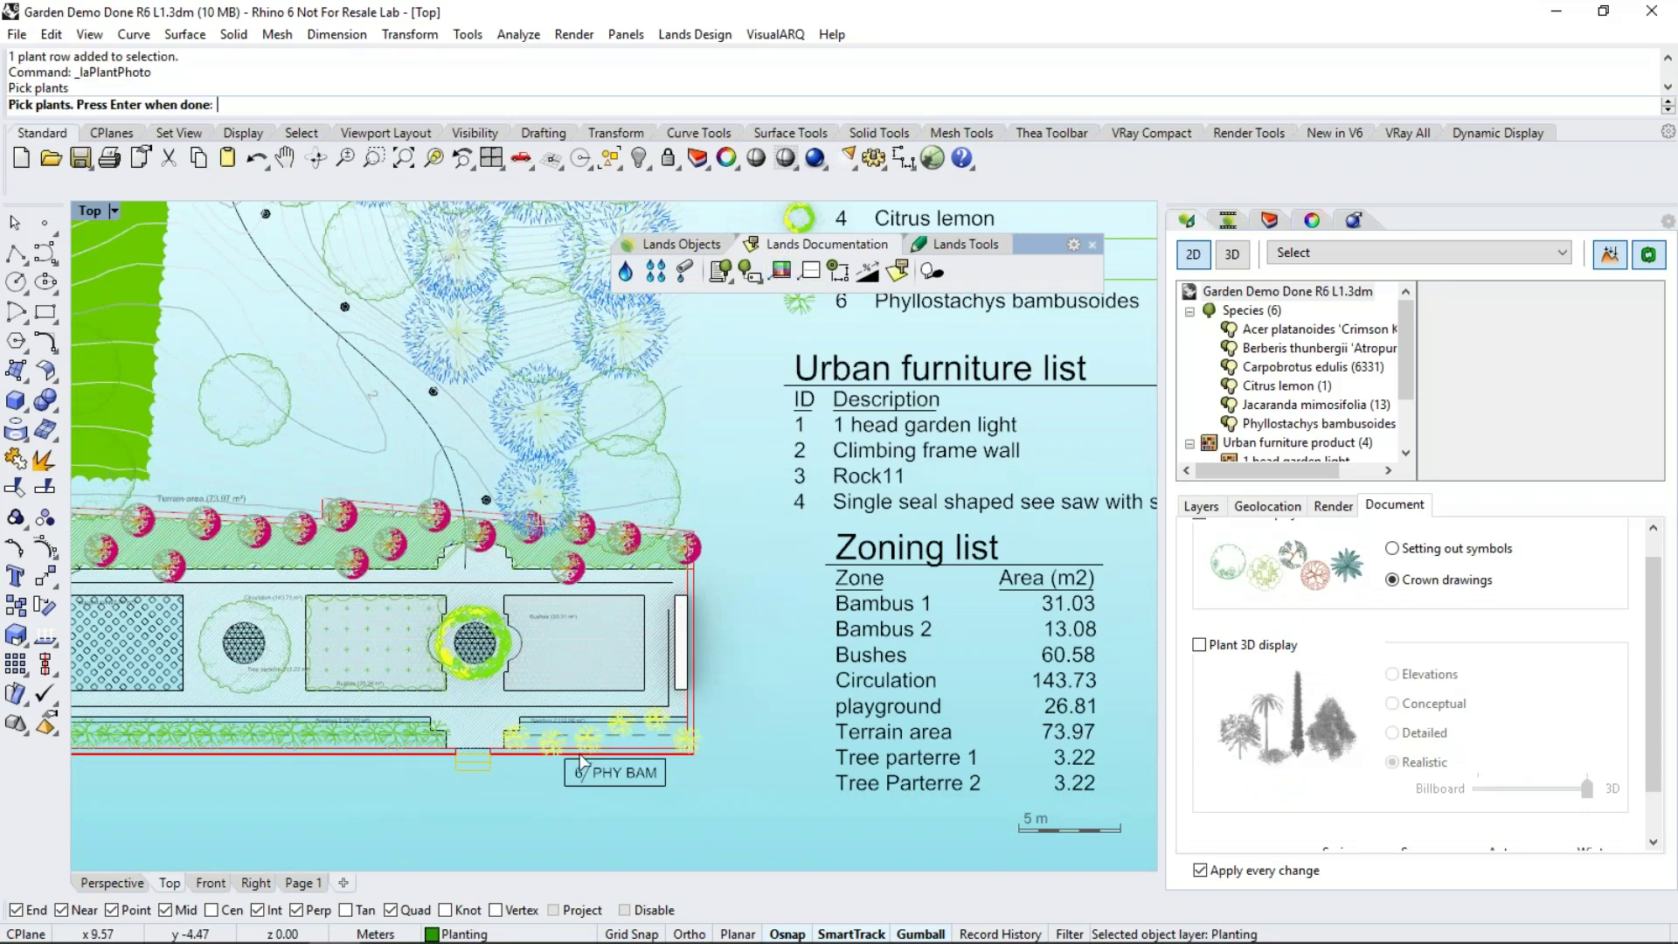
pyautogui.press('Return')
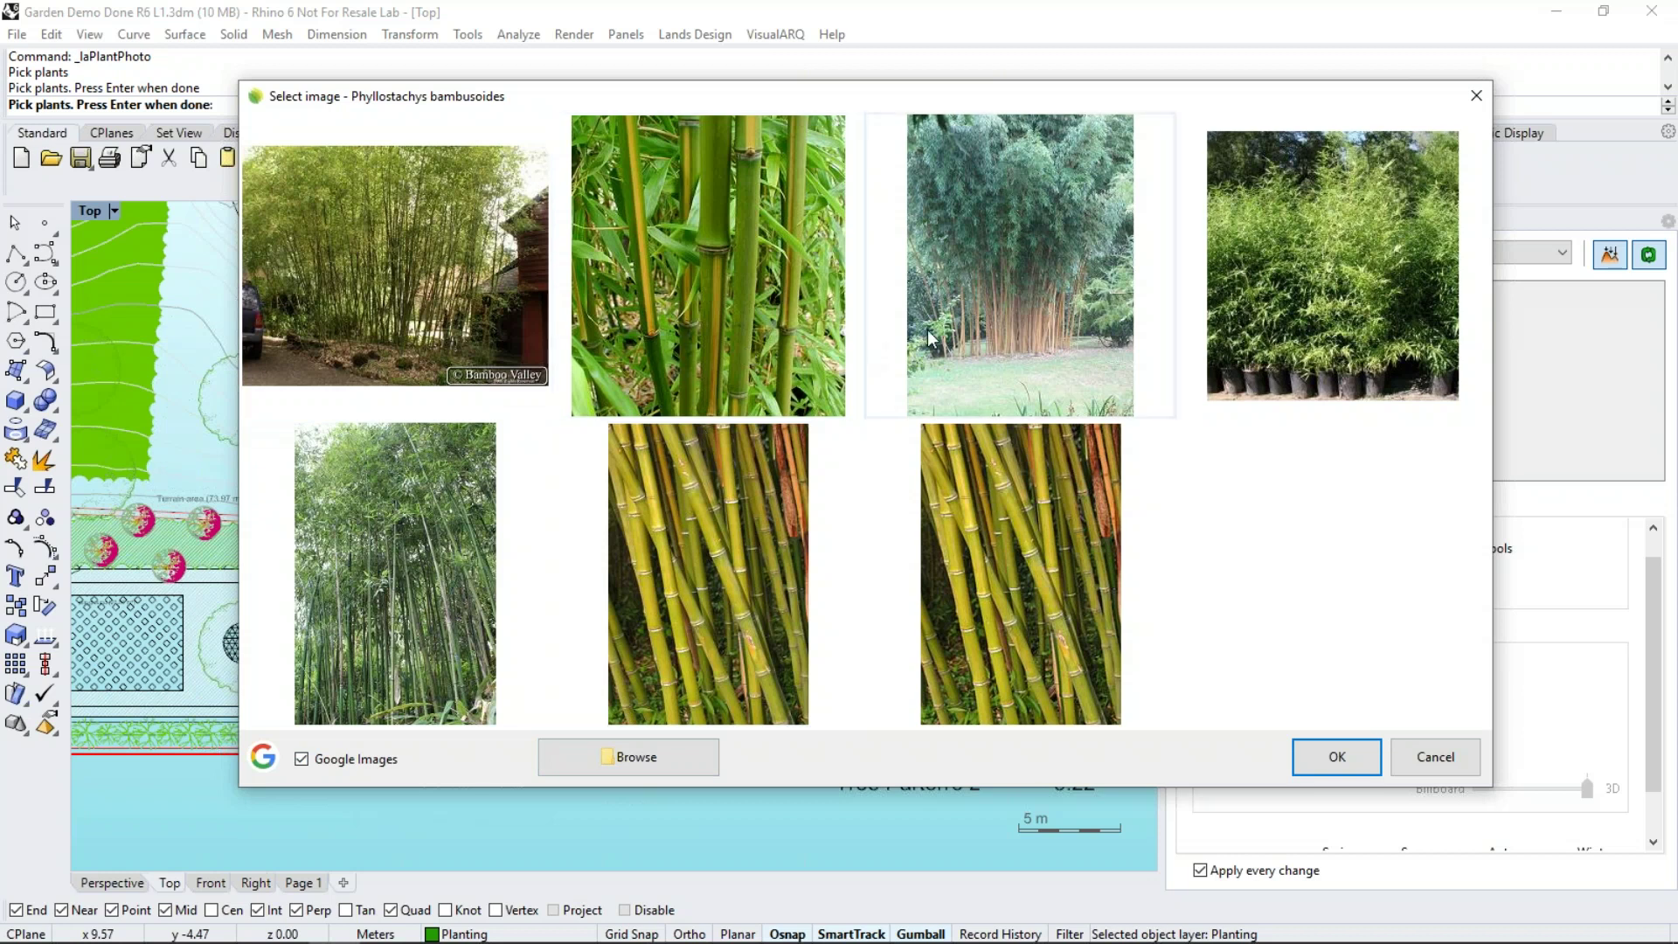
pyautogui.click(844, 341)
pyautogui.click(1337, 765)
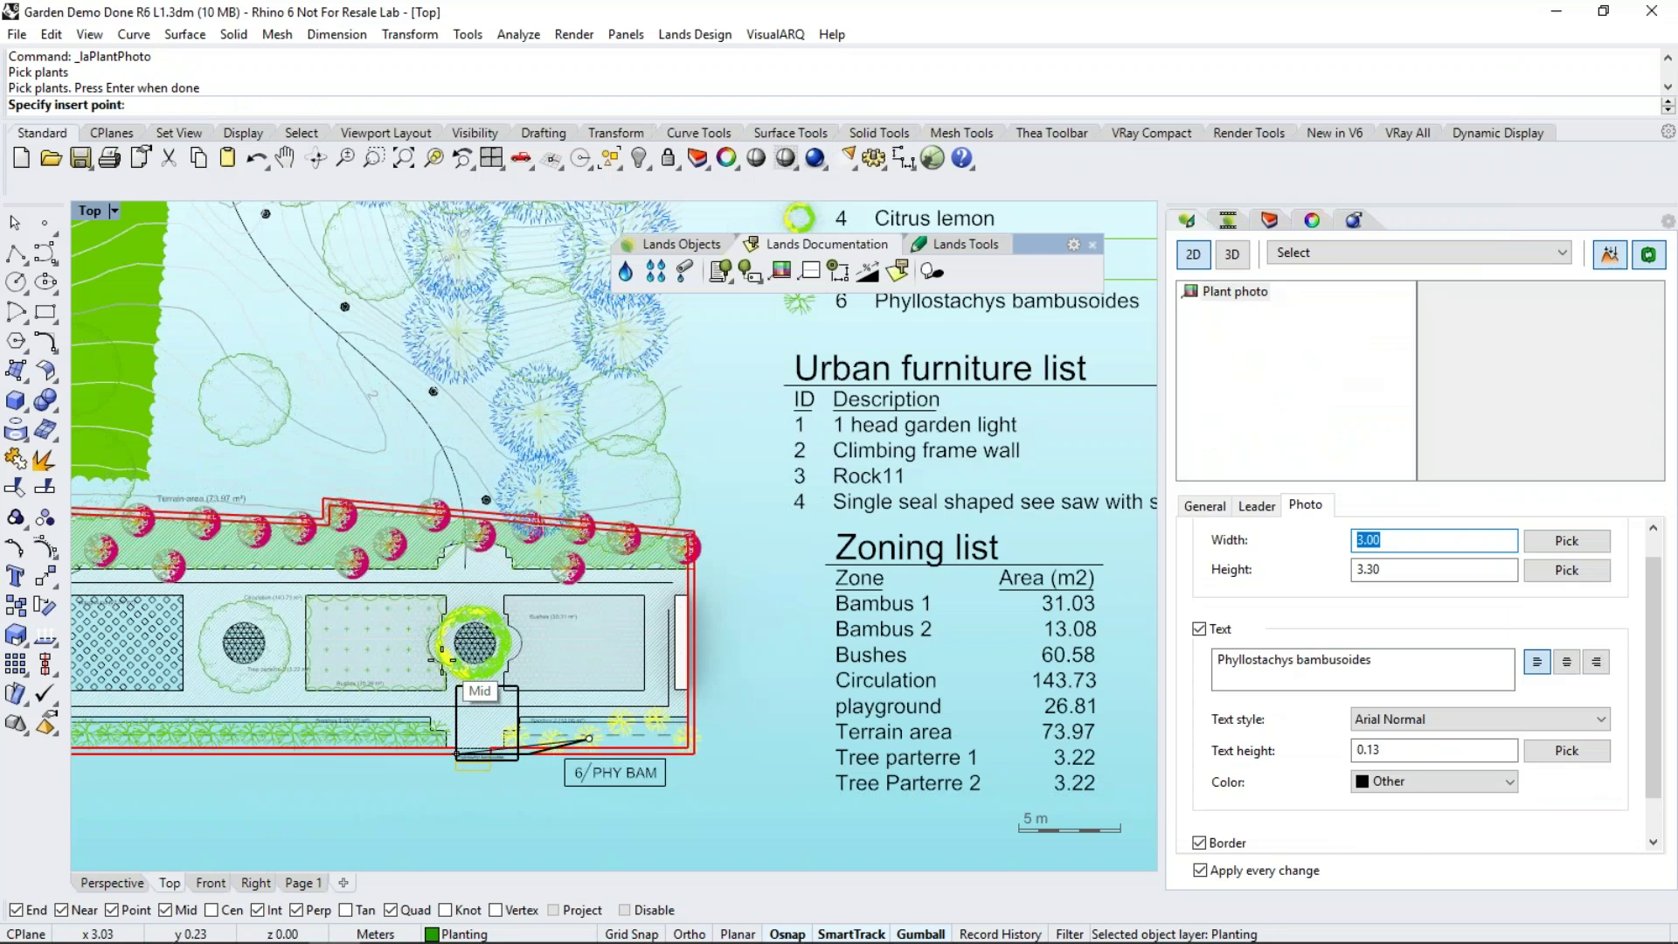
pyautogui.scroll(-2, 472, 687)
pyautogui.scroll(4, 489, 769)
pyautogui.click(422, 813)
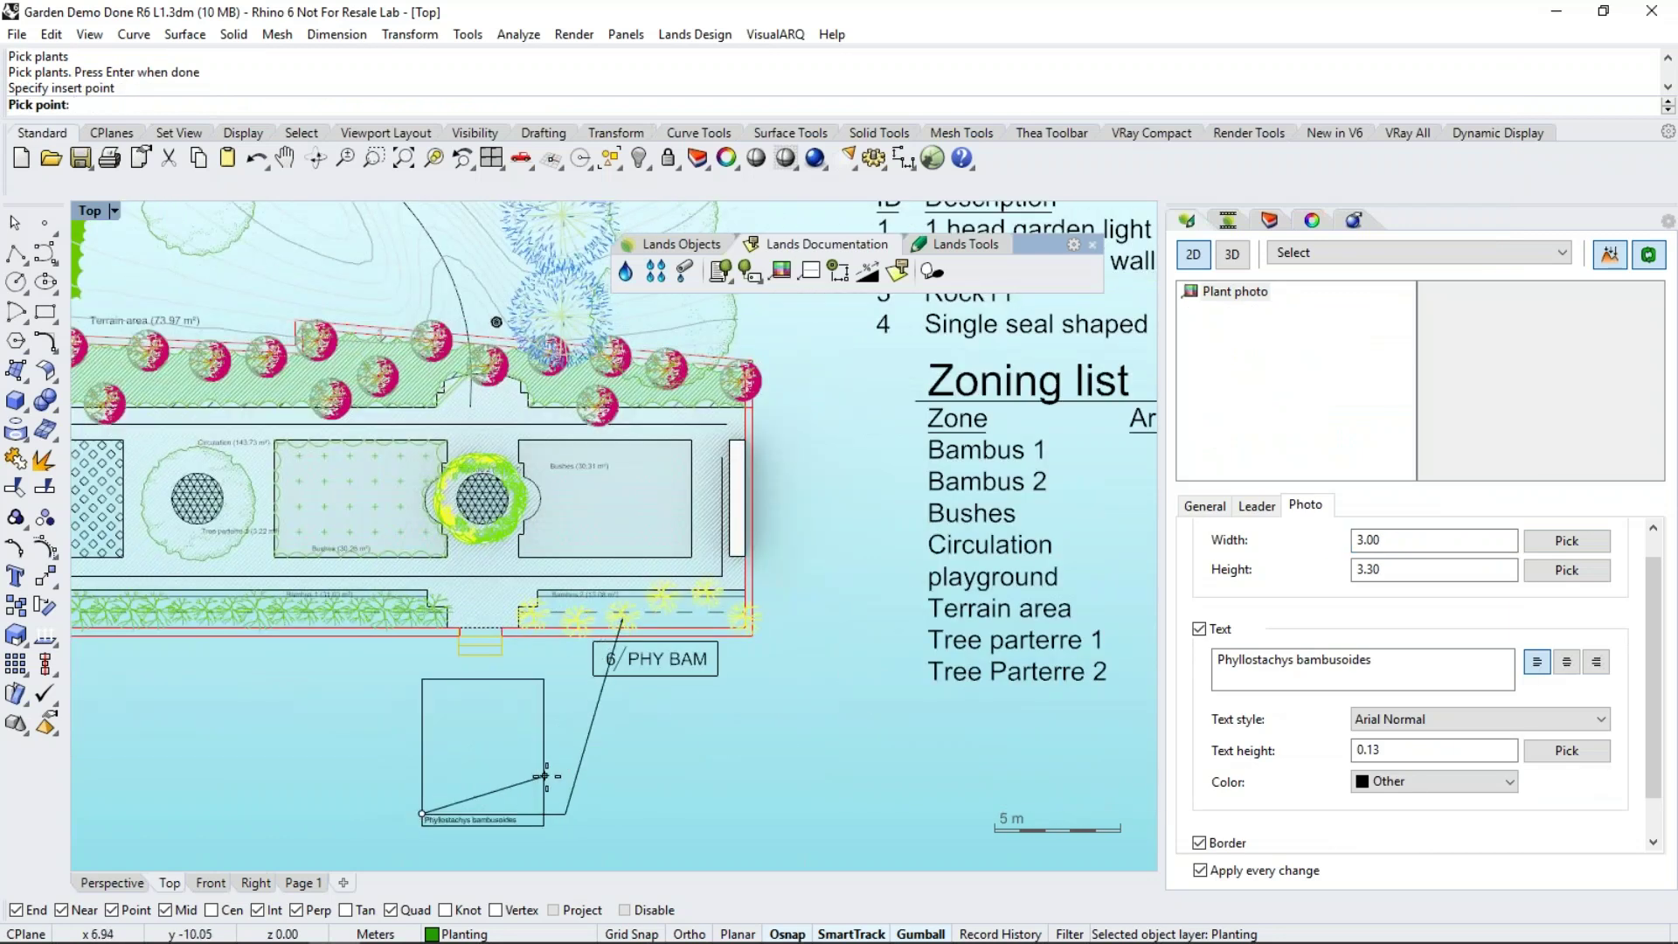
pyautogui.click(547, 776)
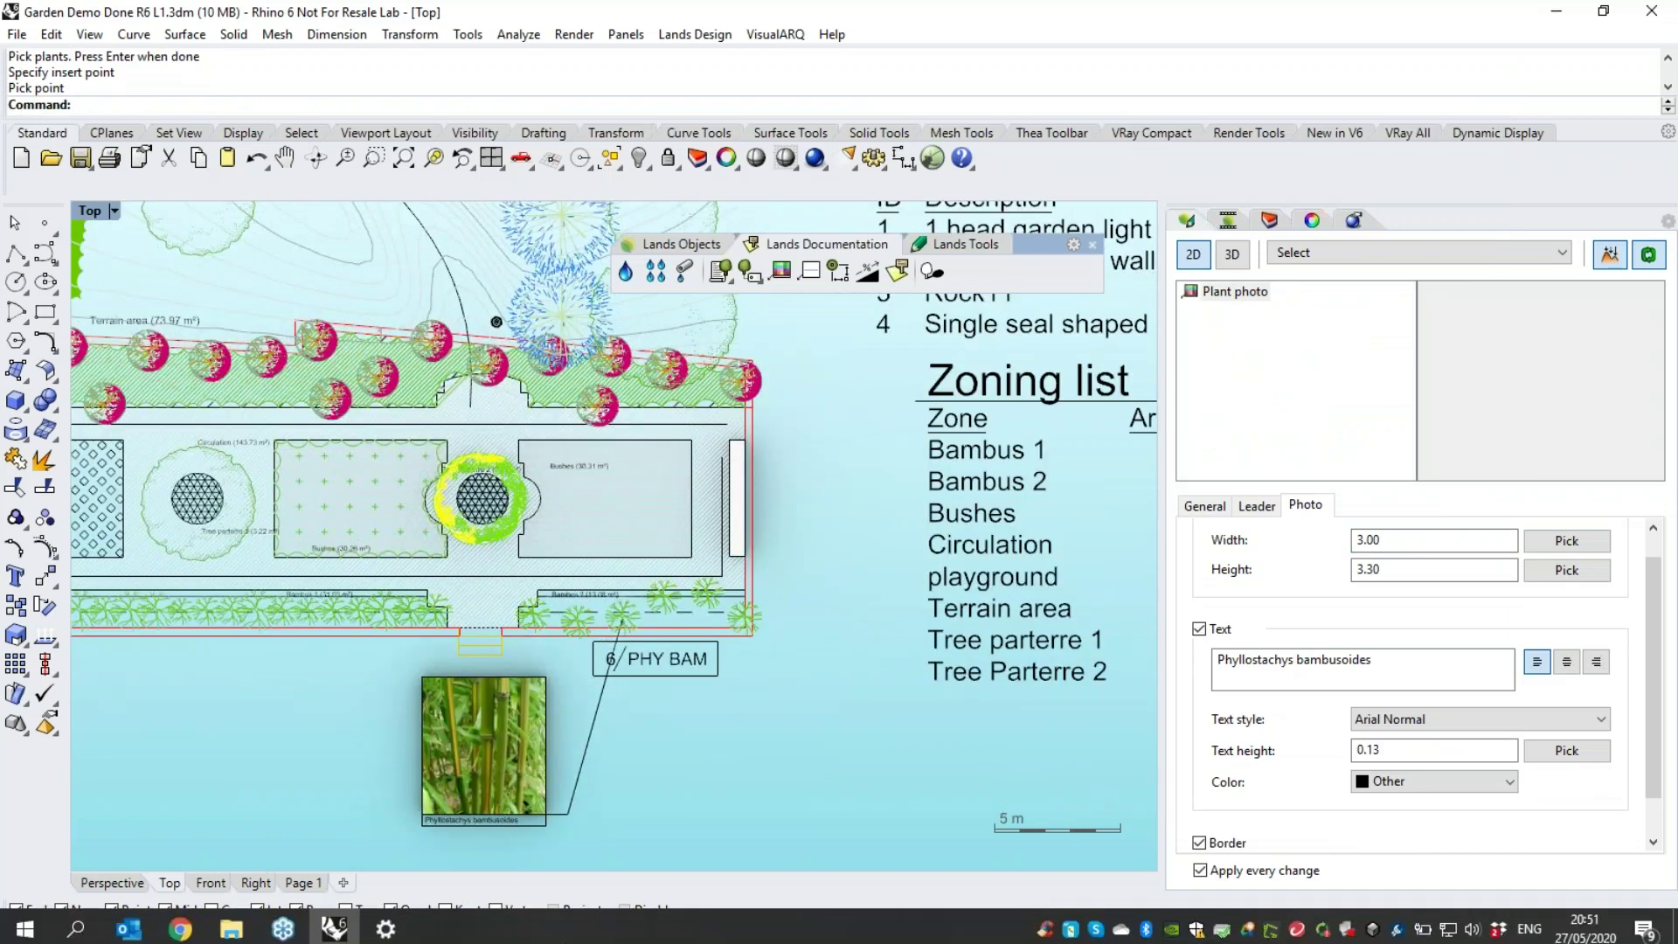
pyautogui.scroll(4, 501, 790)
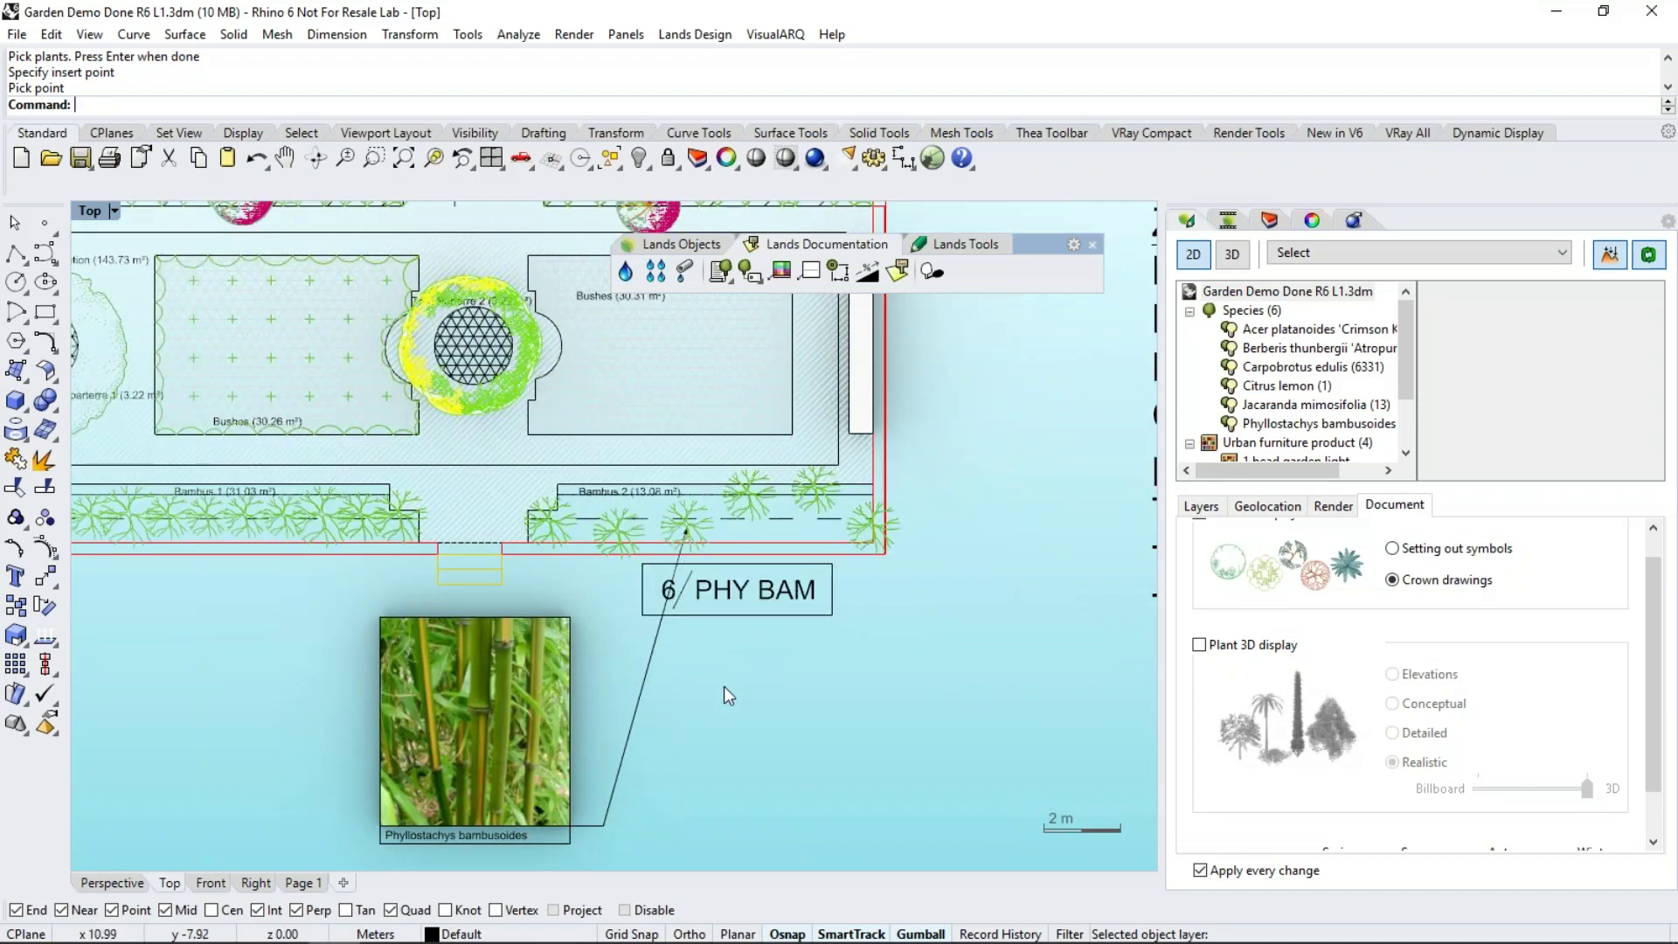
pyautogui.moveTo(623, 743); pyautogui.dragTo(745, 886, button='right')
pyautogui.scroll(-1, 626, 753)
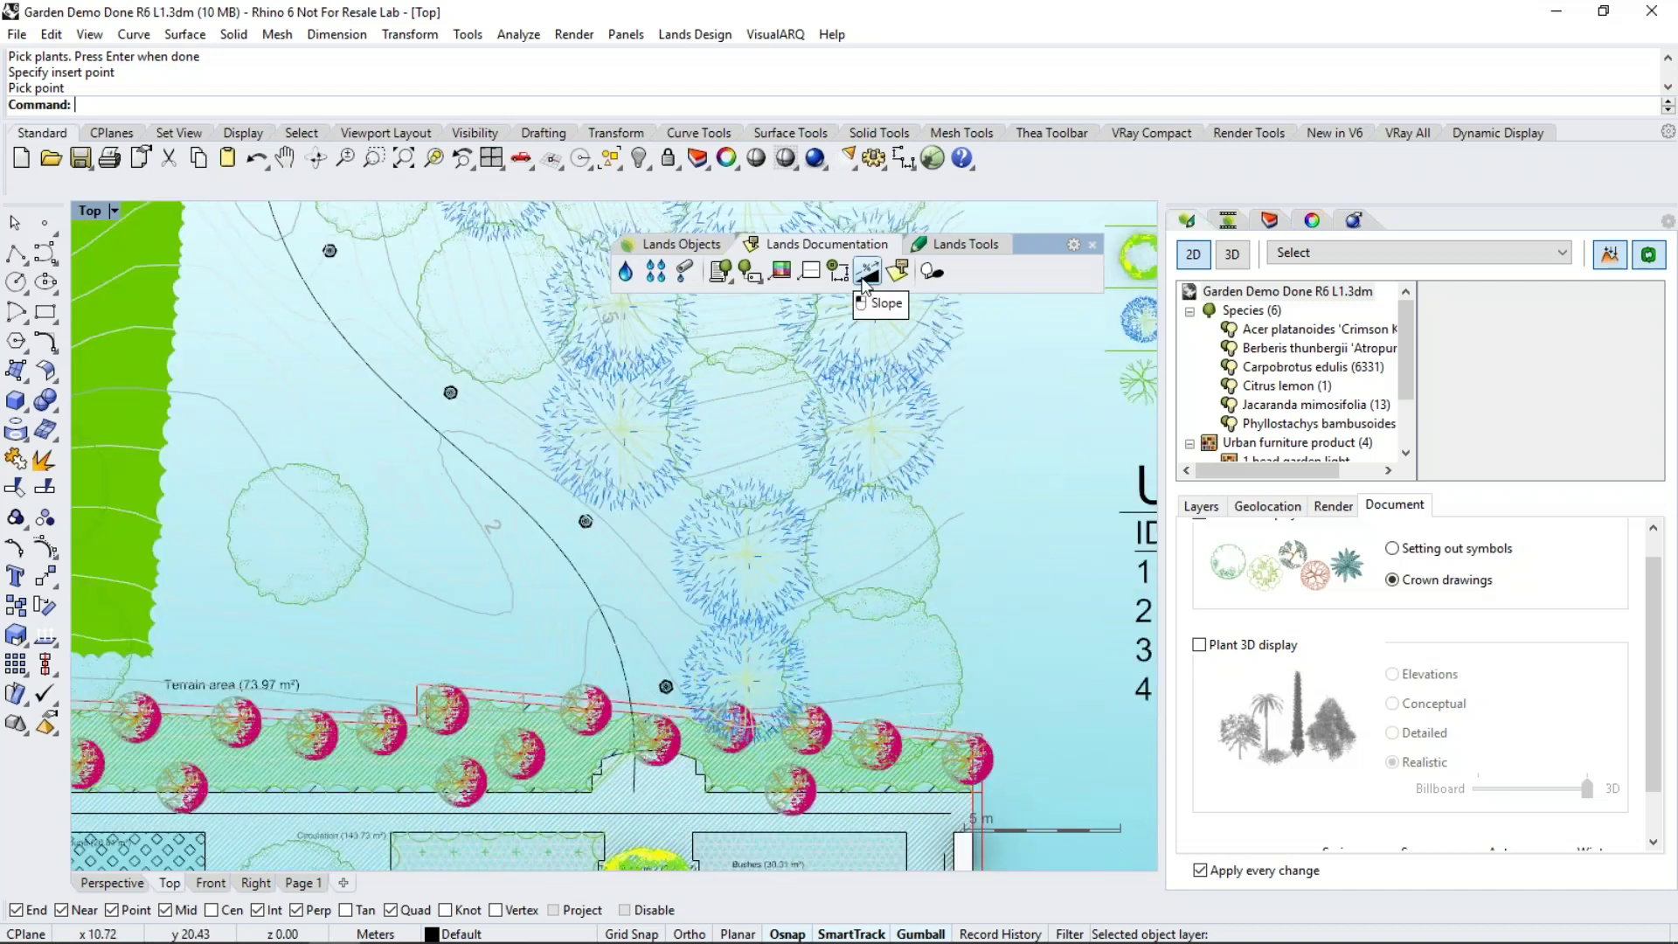
# Annotate the curved path's 8.01 % slope with the Slope tool after editing its text height
pyautogui.click(866, 280)
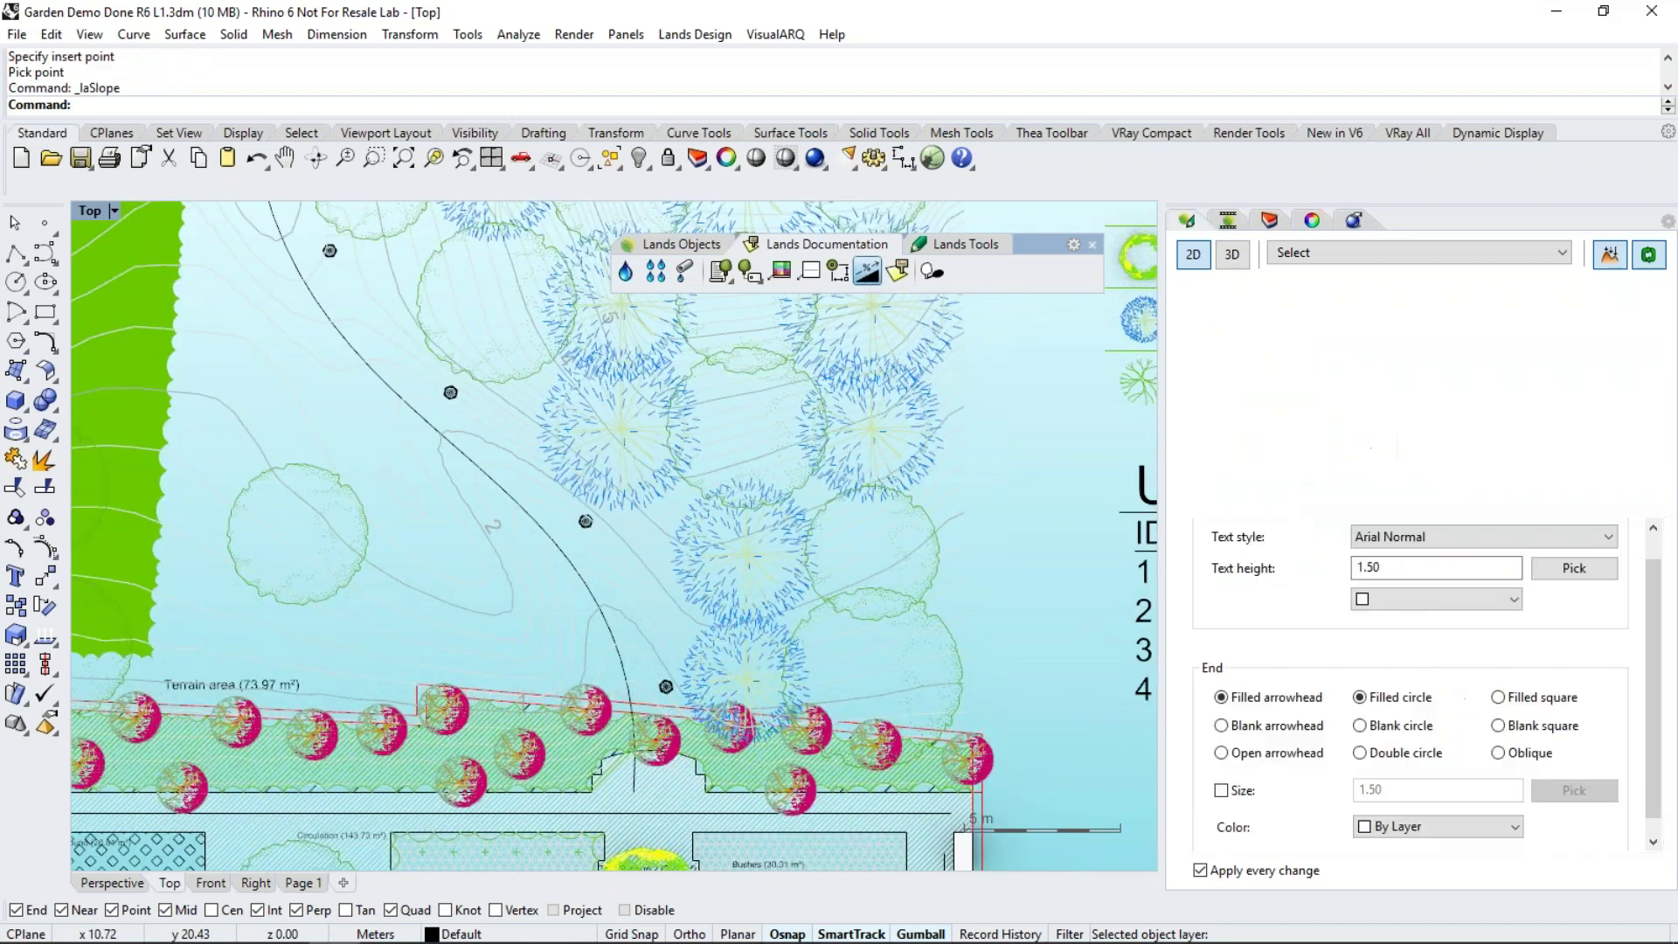
pyautogui.click(1369, 569)
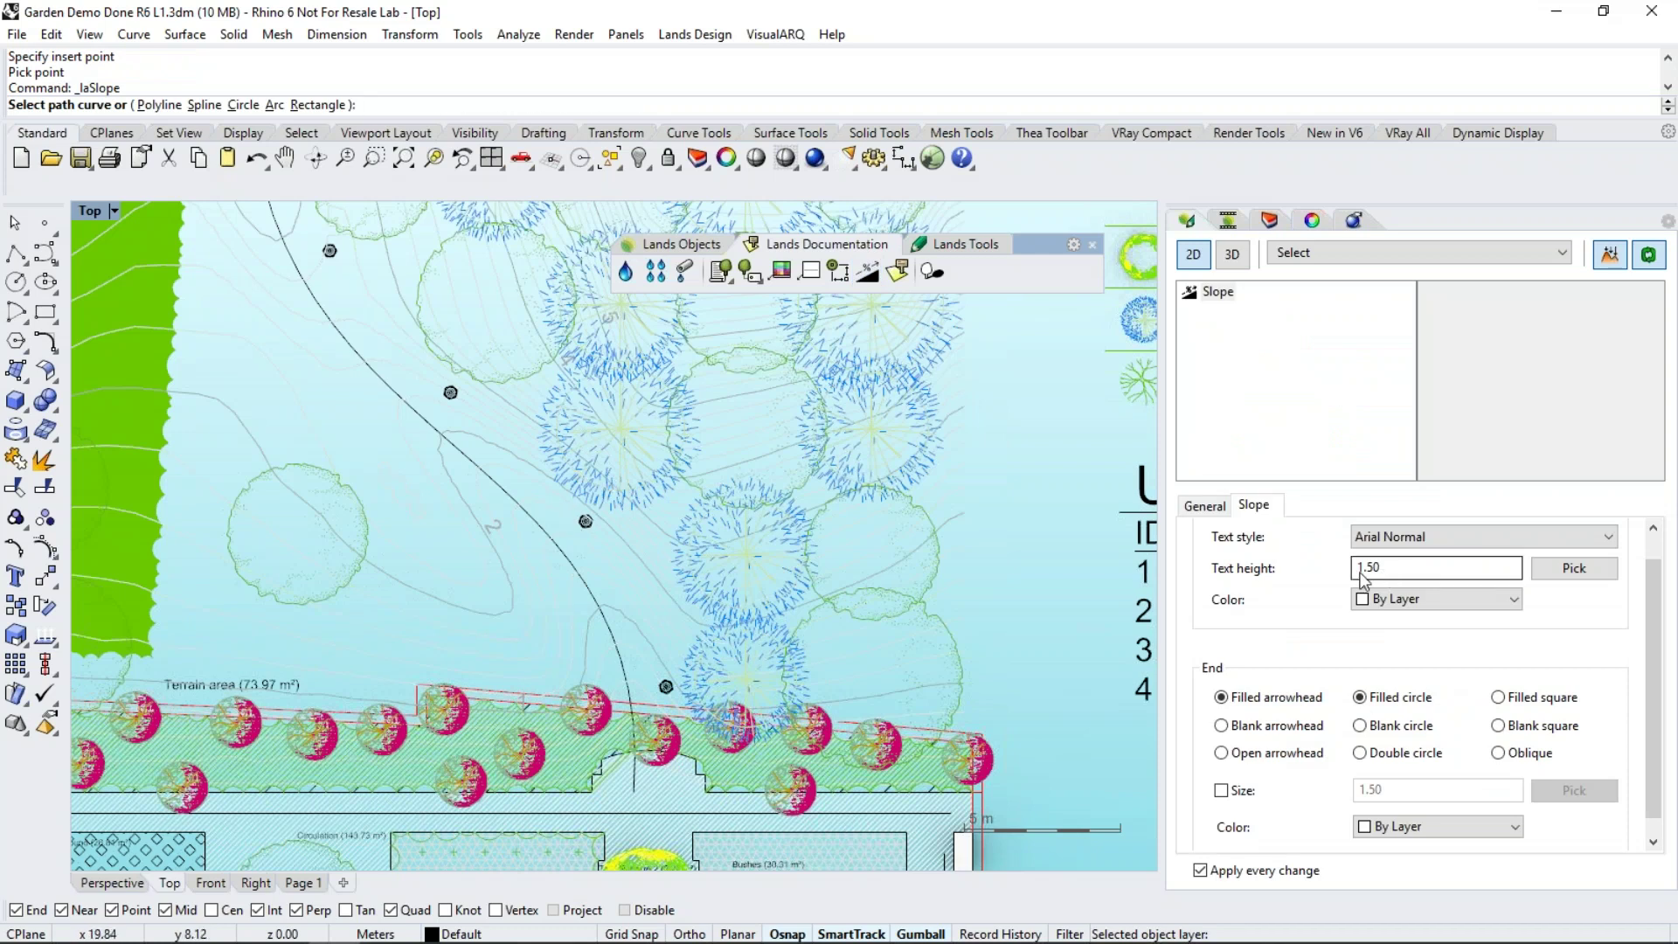
pyautogui.moveTo(1369, 569); pyautogui.dragTo(1354, 580)
pyautogui.write('0')
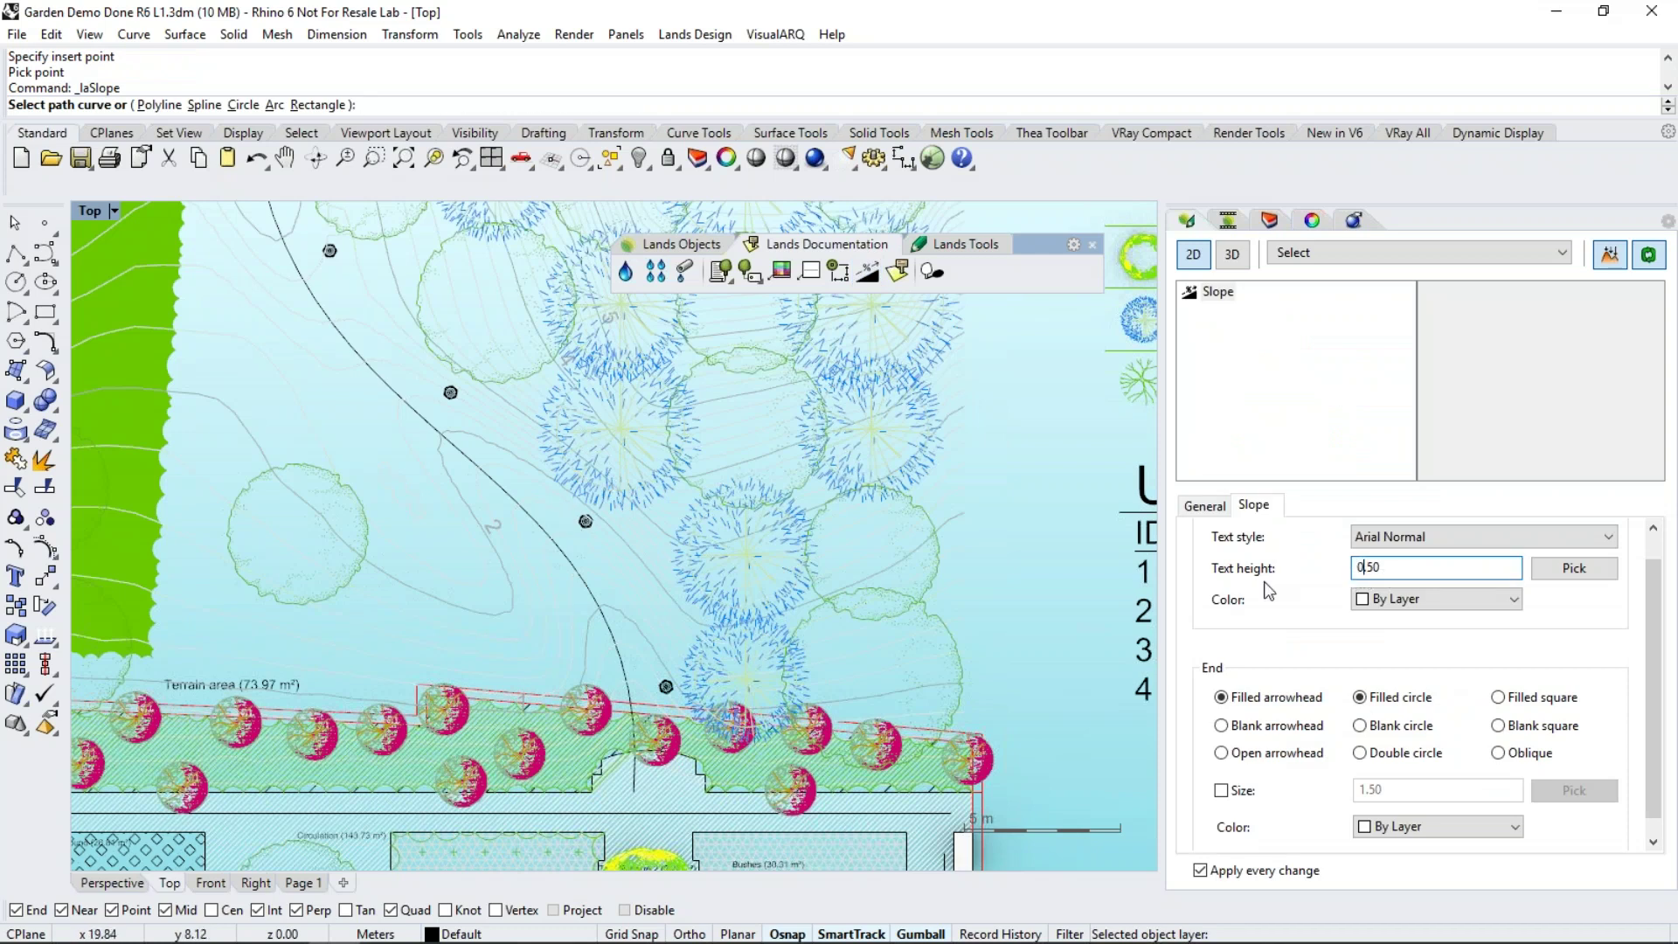
pyautogui.click(577, 568)
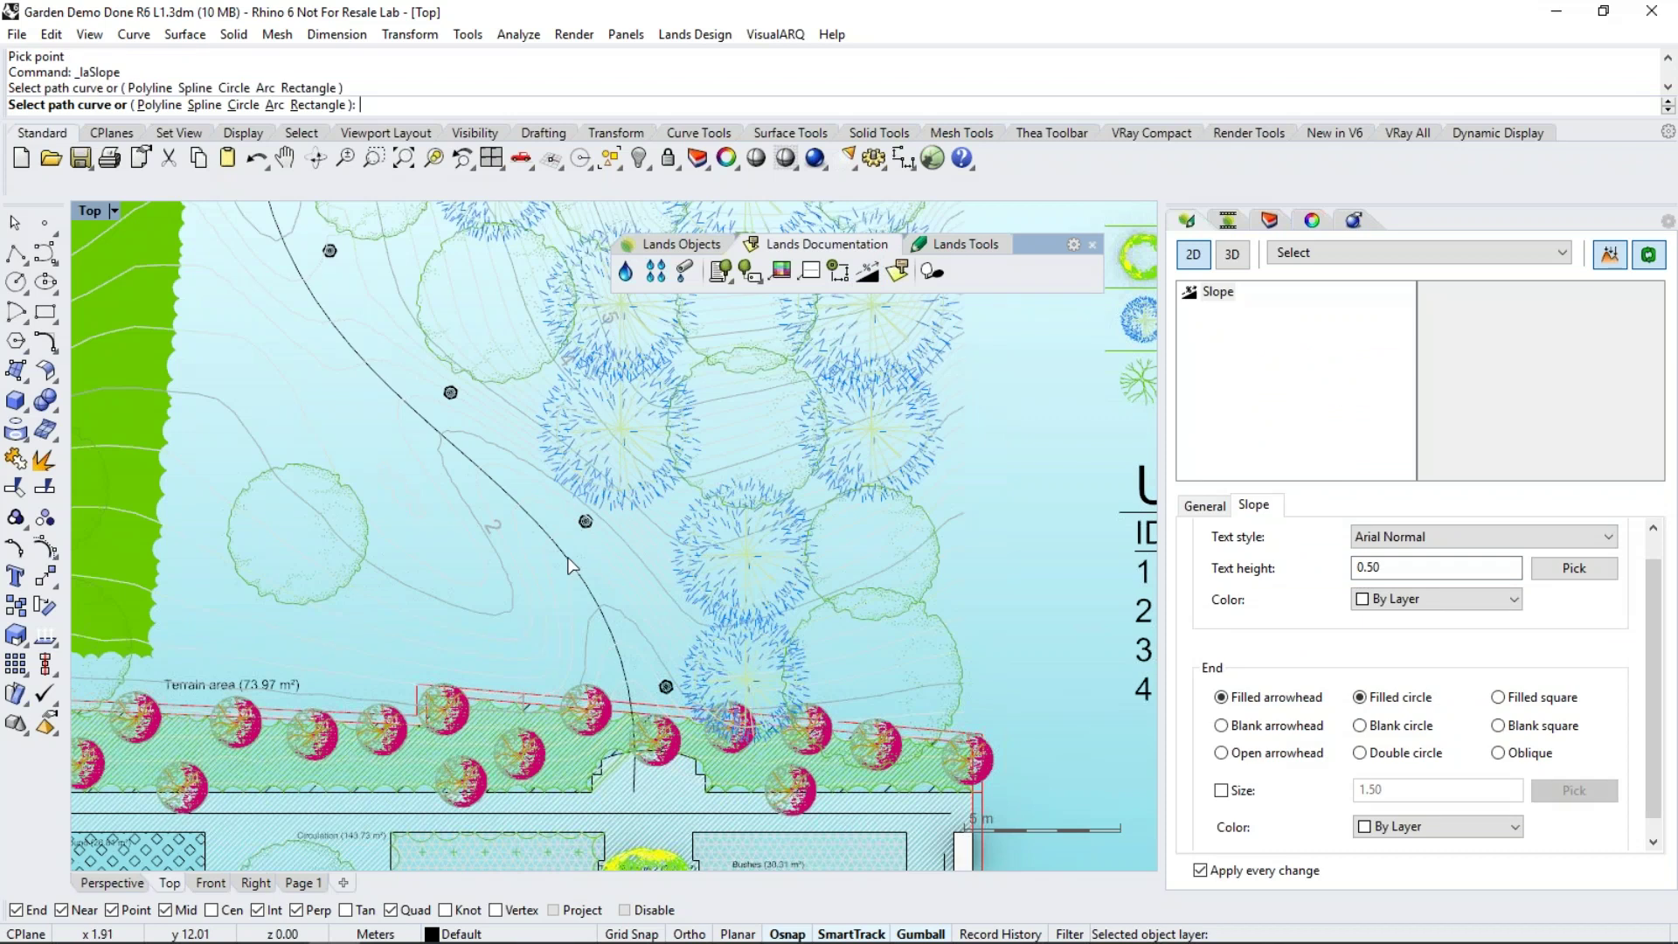
pyautogui.moveTo(596, 461); pyautogui.dragTo(674, 626, button='right')
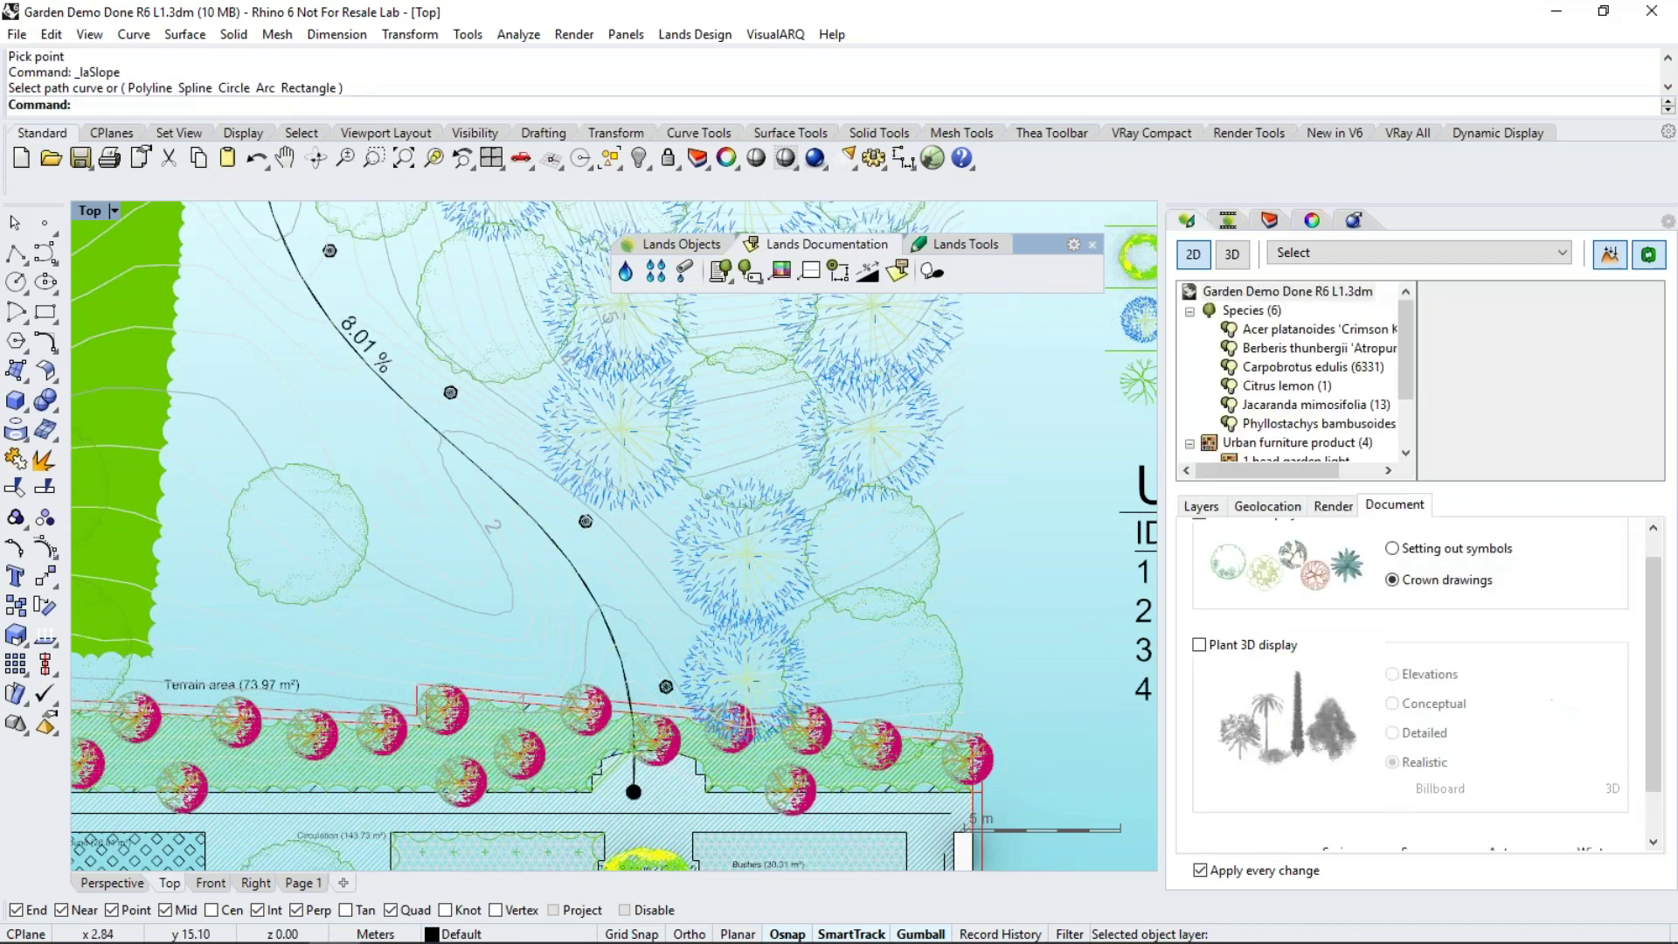
pyautogui.scroll(-5, 671, 628)
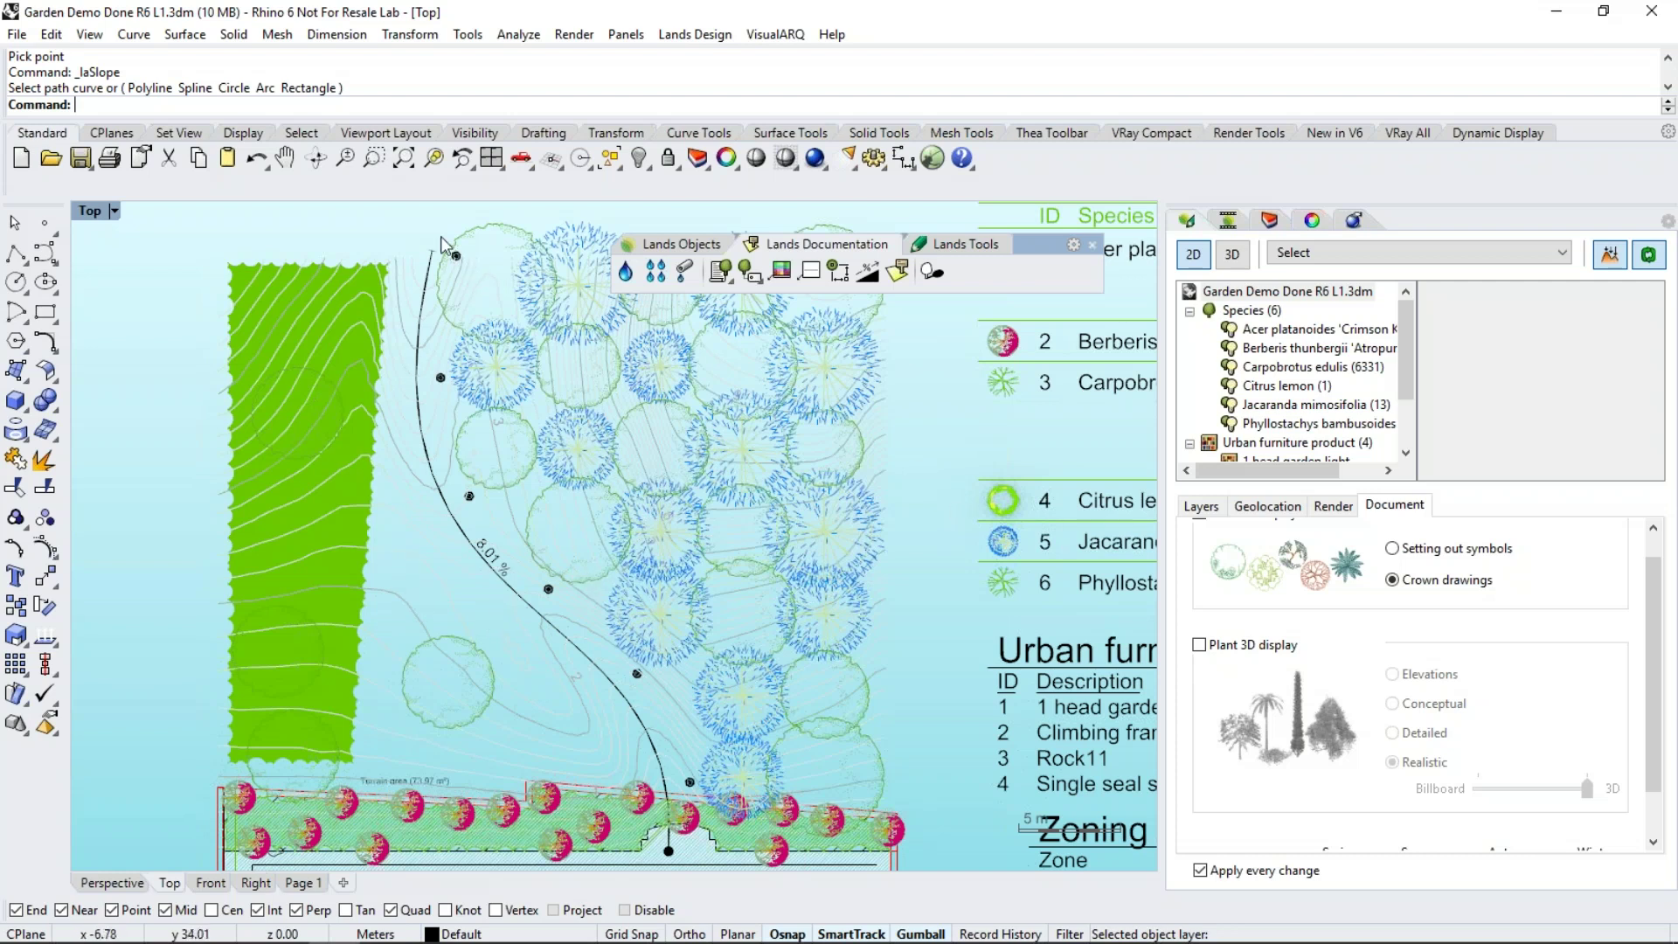
# Draw a polyline slope arrow with 0.50 text height up the left green strip
pyautogui.click(868, 272)
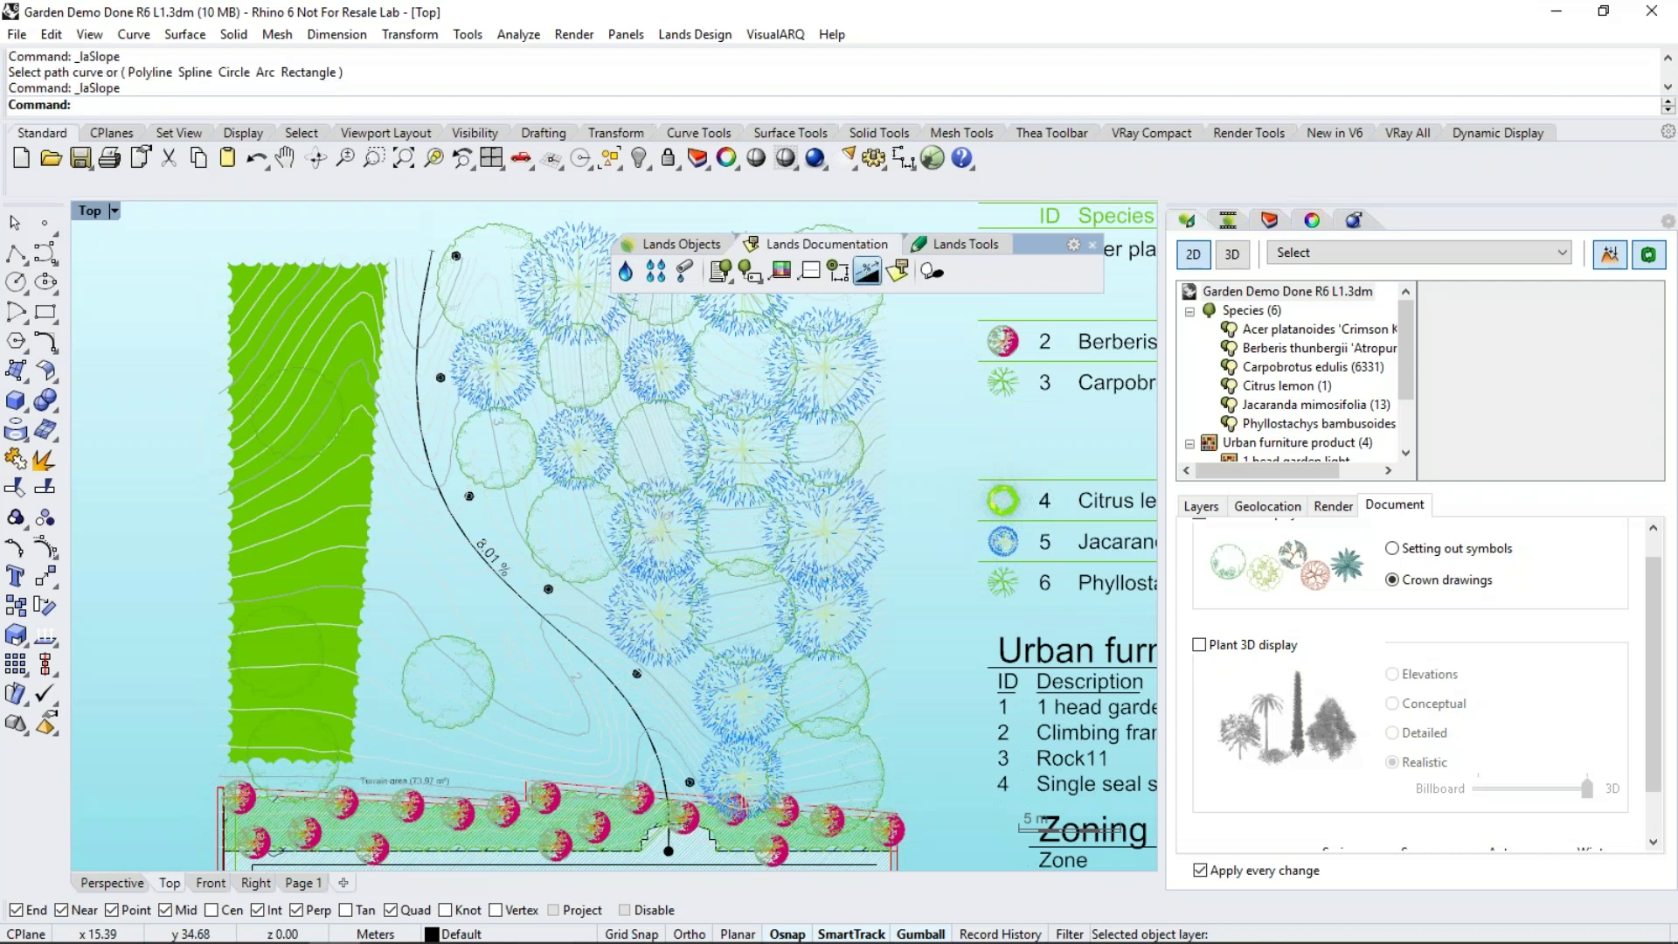
pyautogui.click(1357, 567)
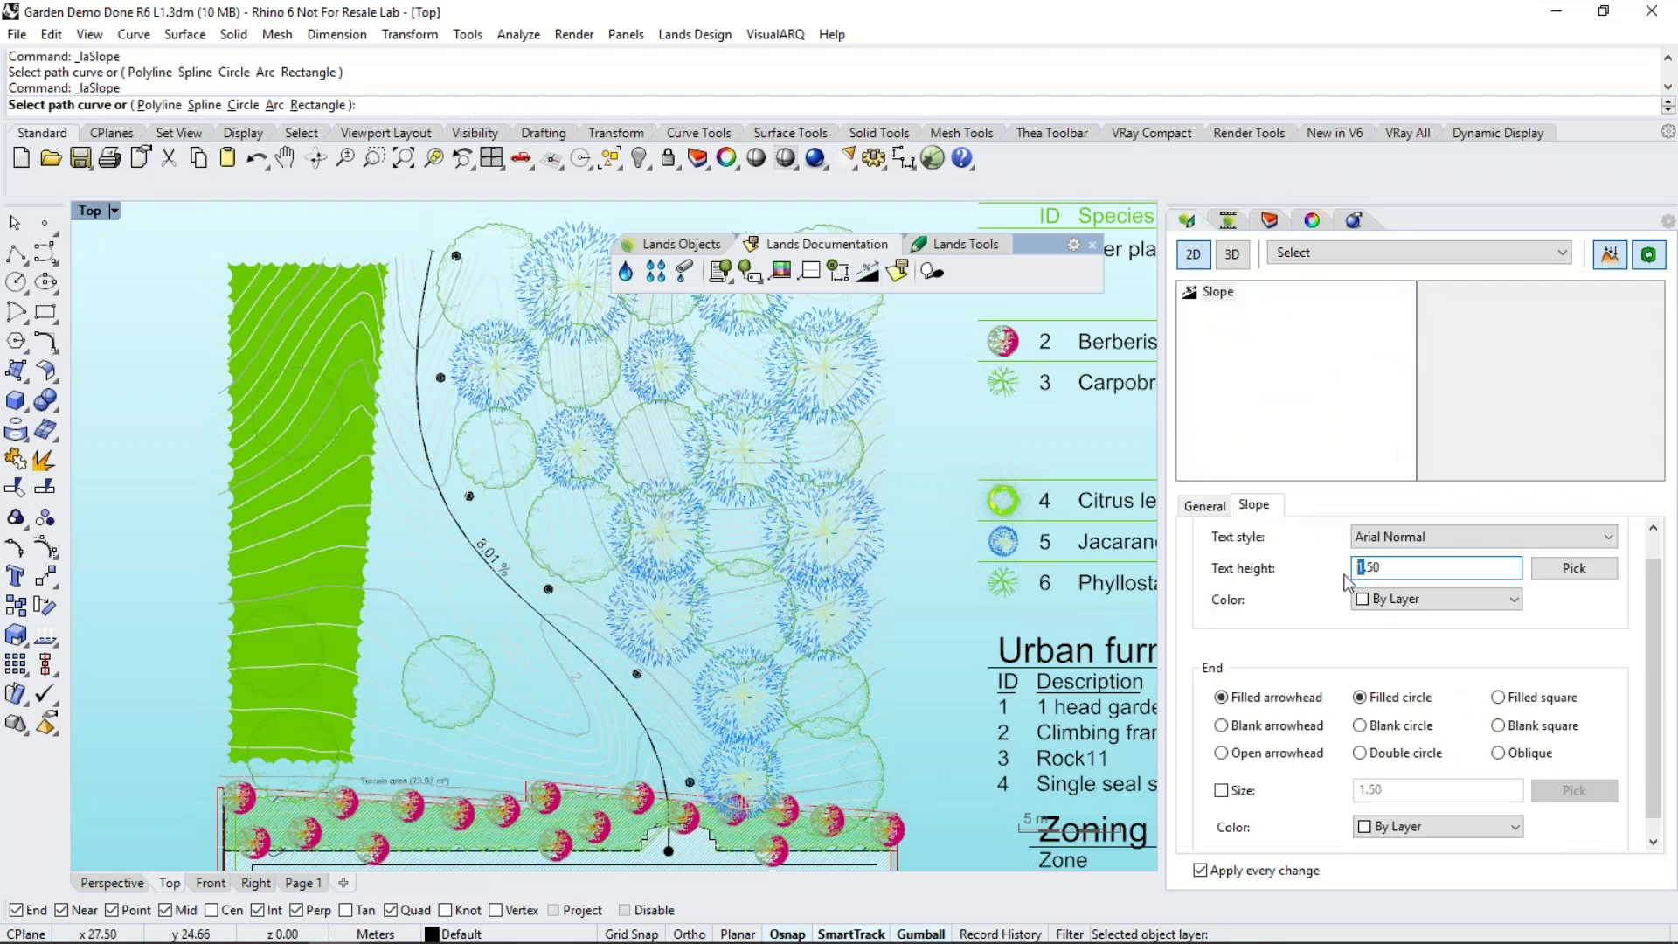
pyautogui.write('0')
pyautogui.press('Return')
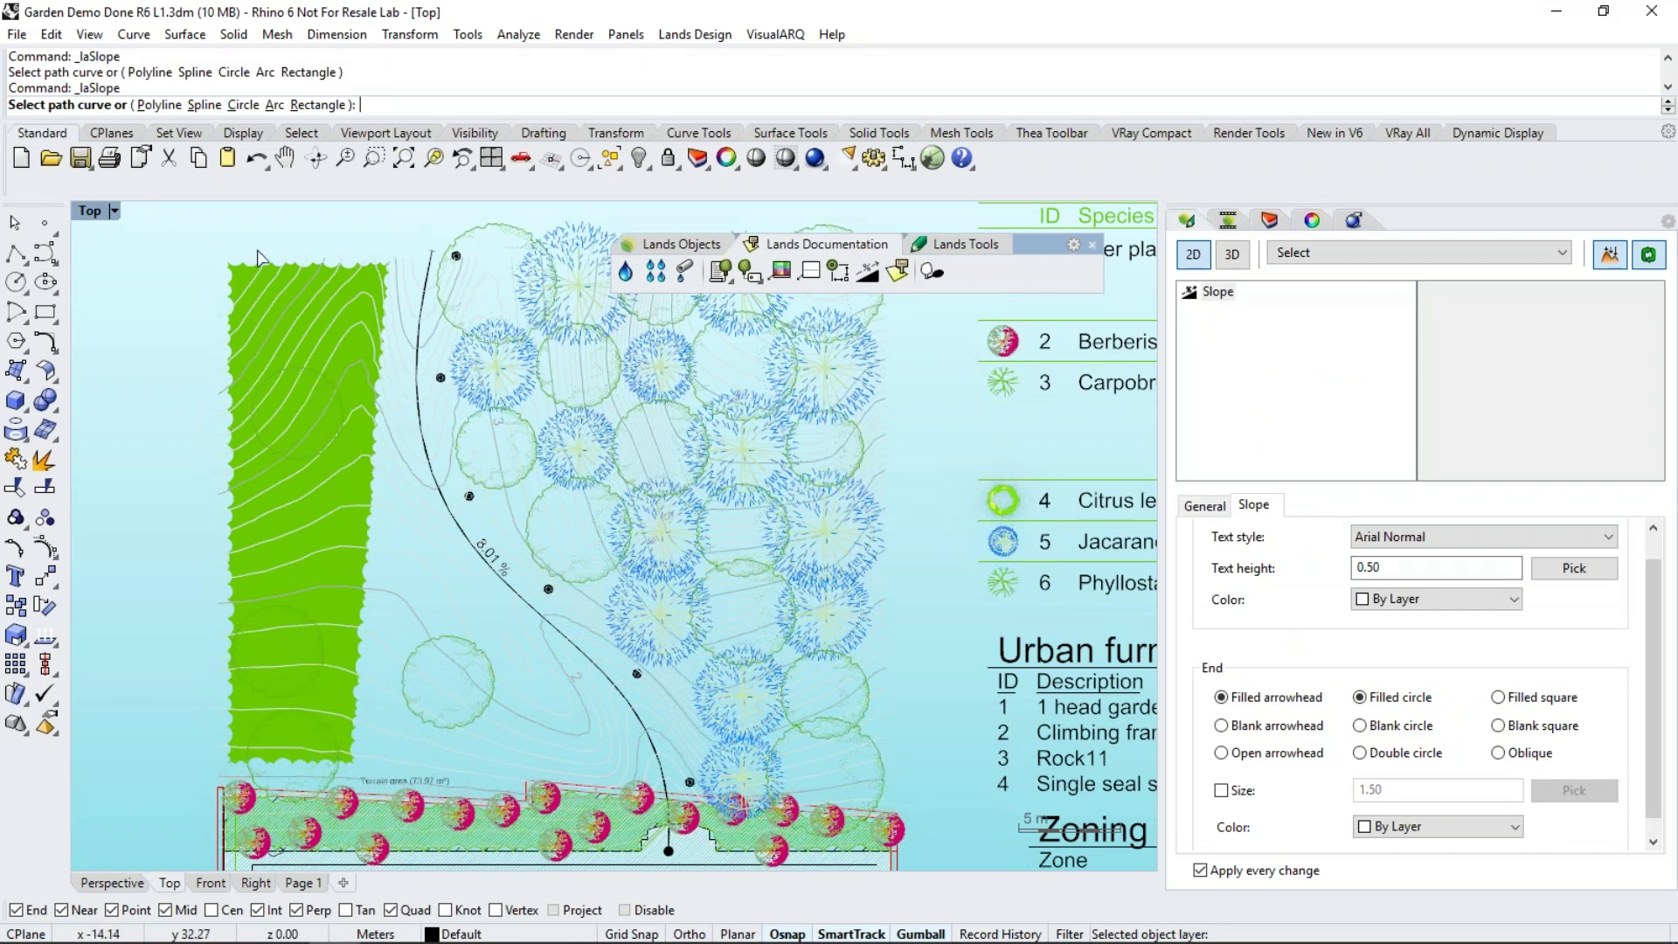
pyautogui.click(159, 105)
pyautogui.scroll(2, 360, 683)
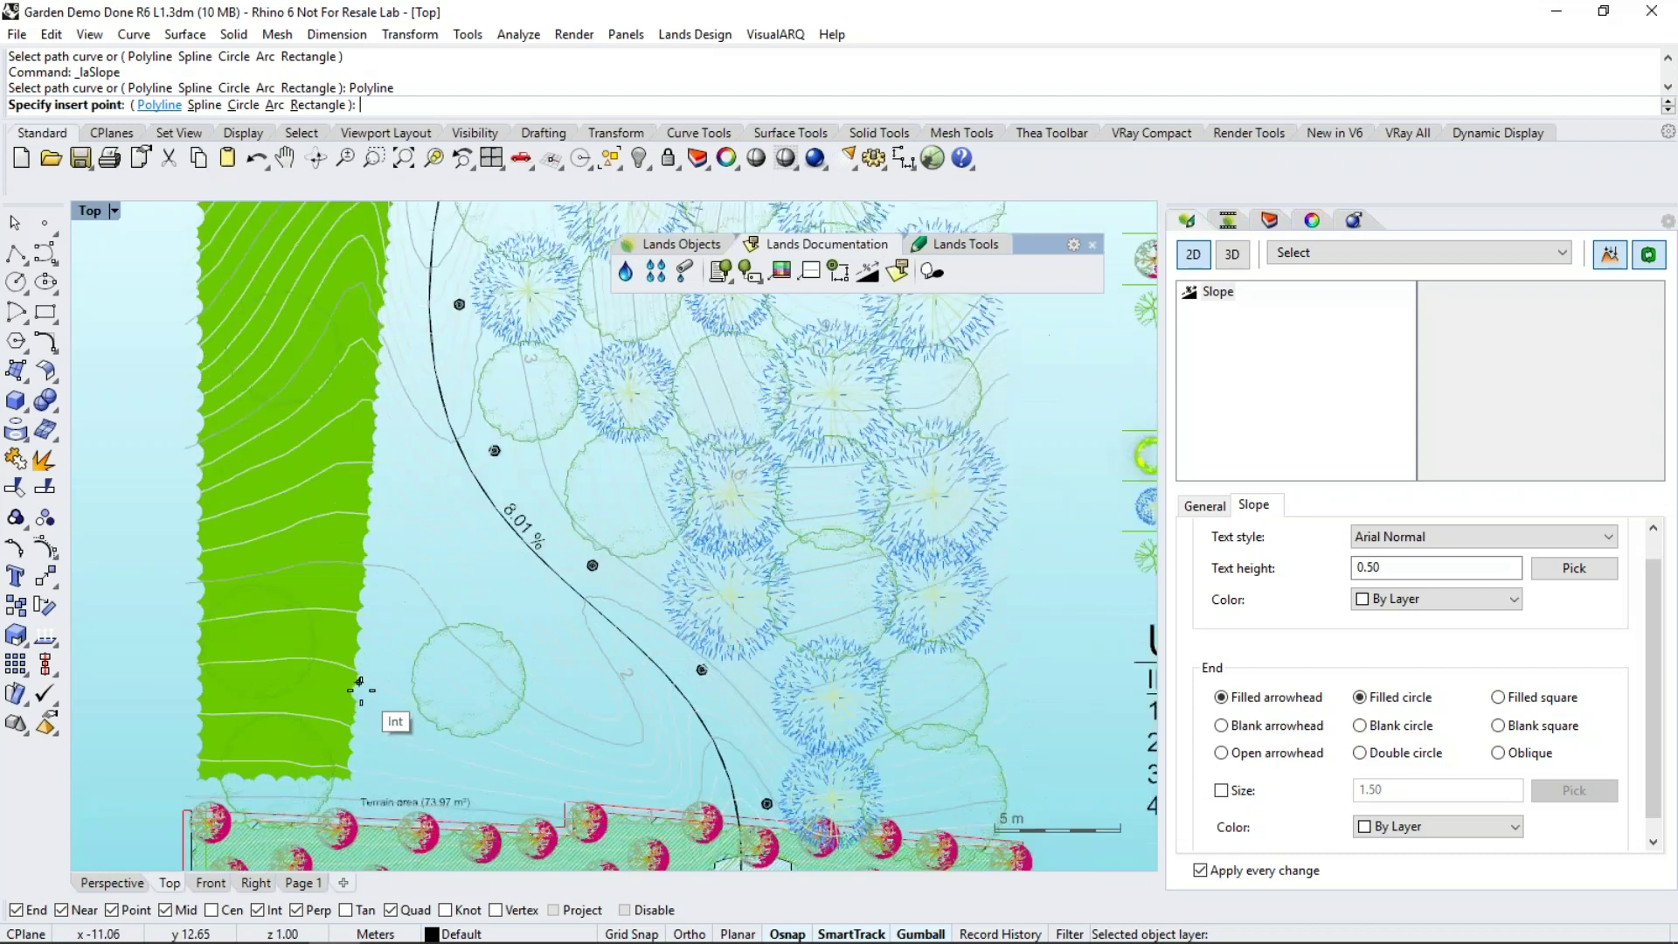
pyautogui.scroll(2, 359, 682)
pyautogui.click(333, 740)
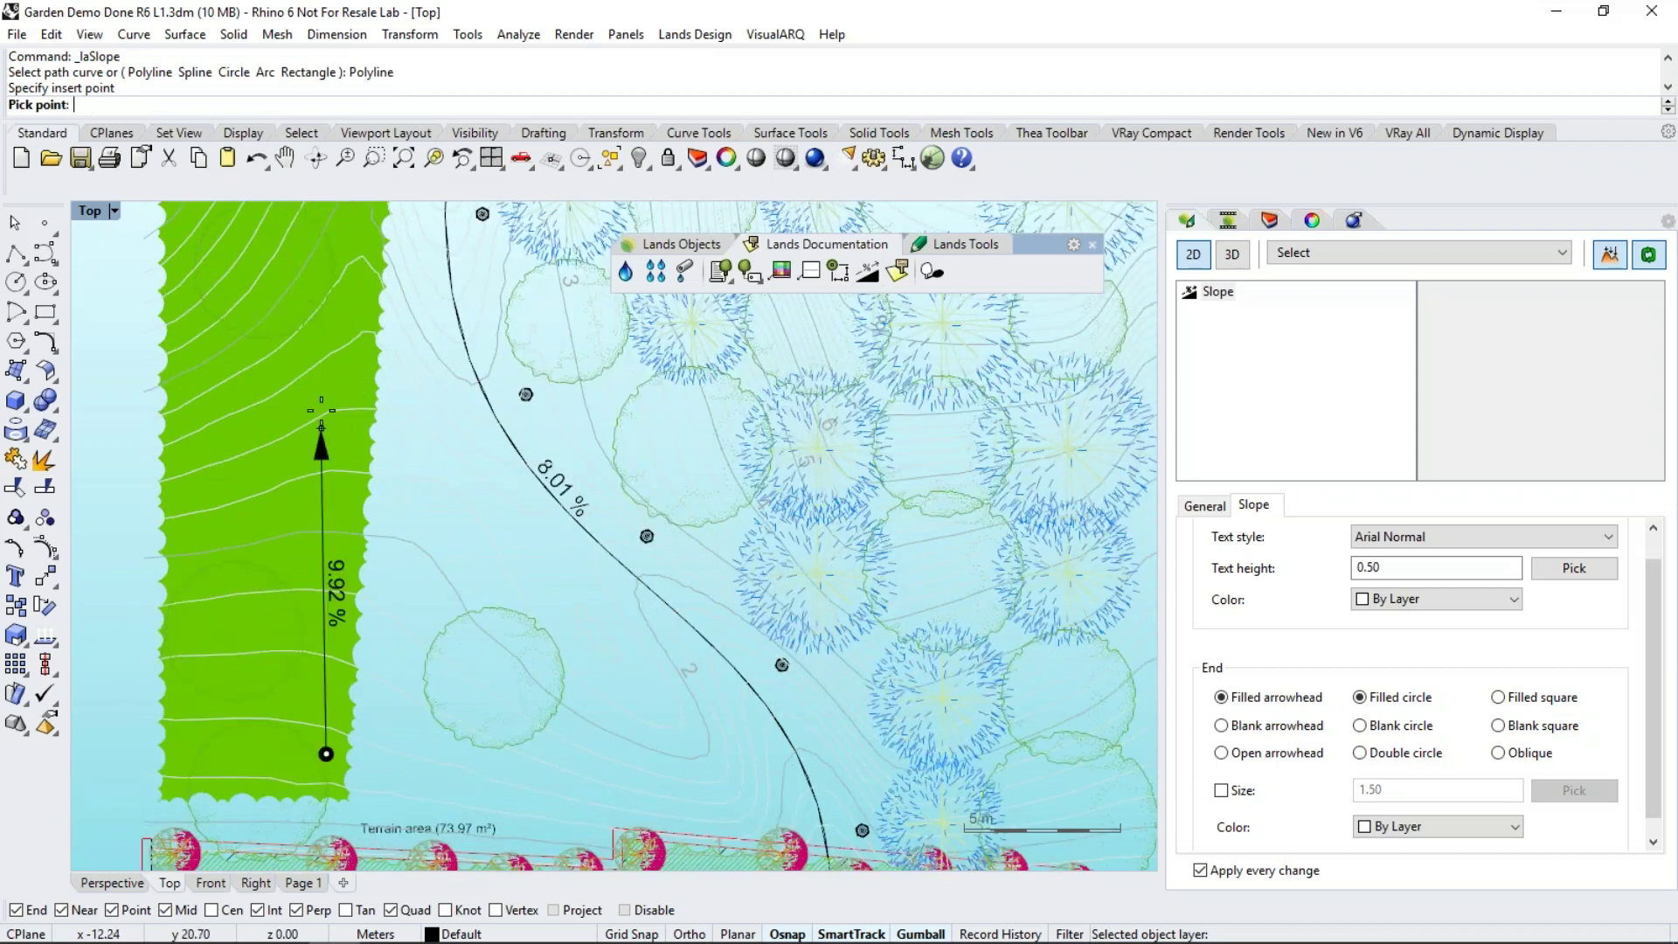
pyautogui.click(354, 321)
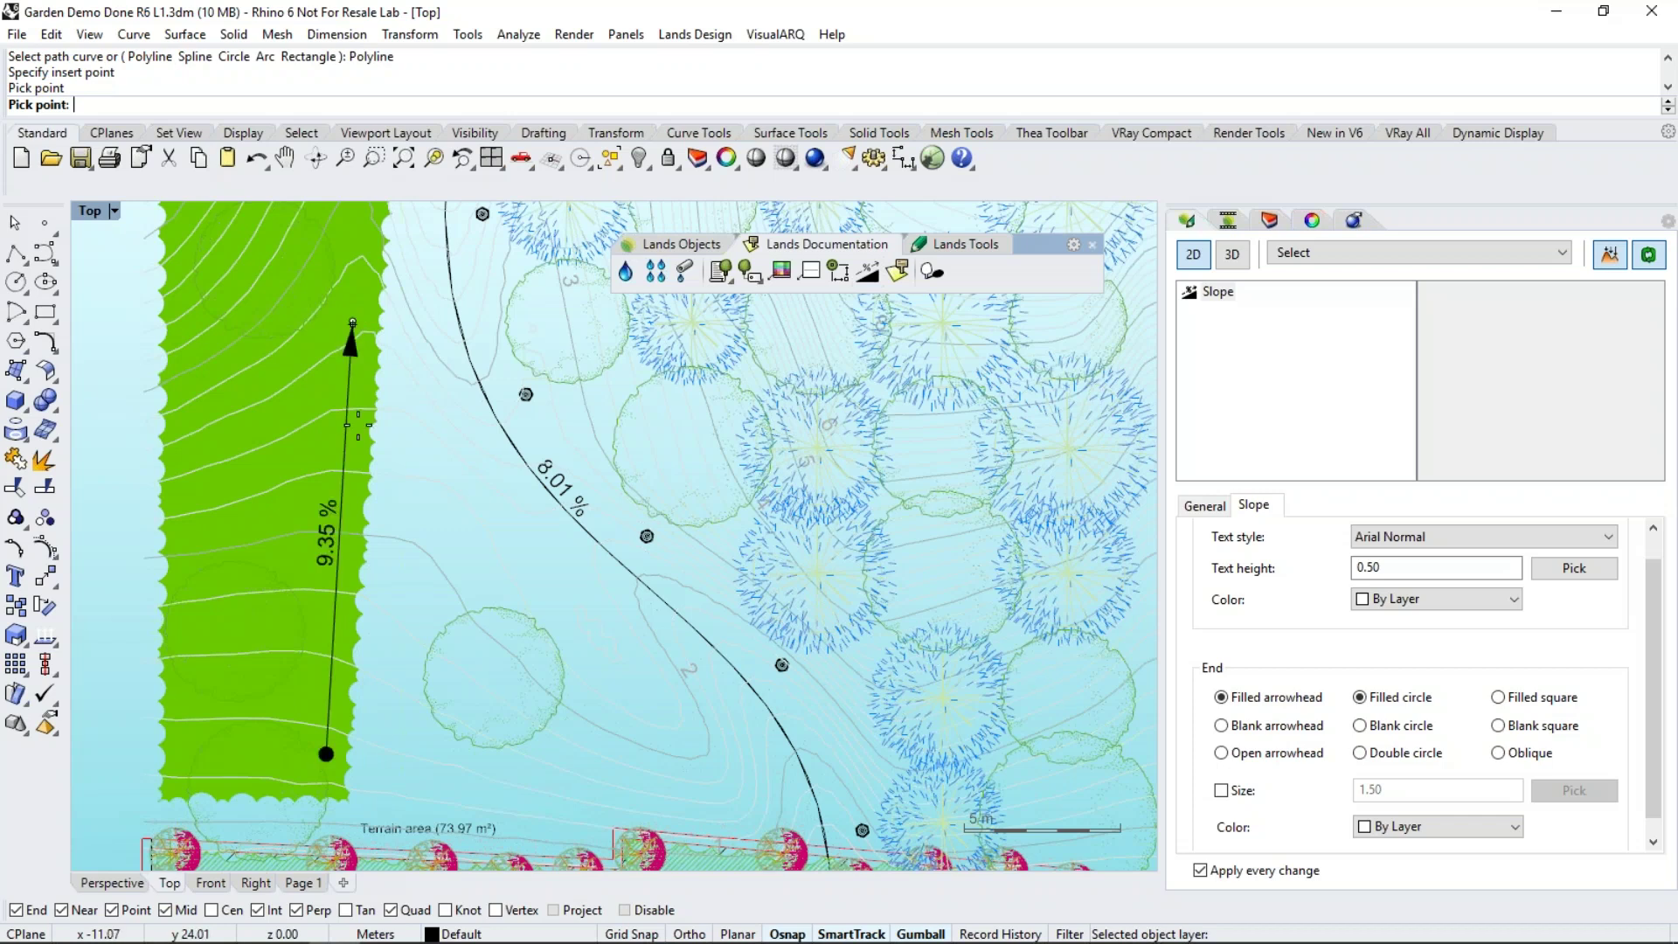
pyautogui.rightClick(383, 642)
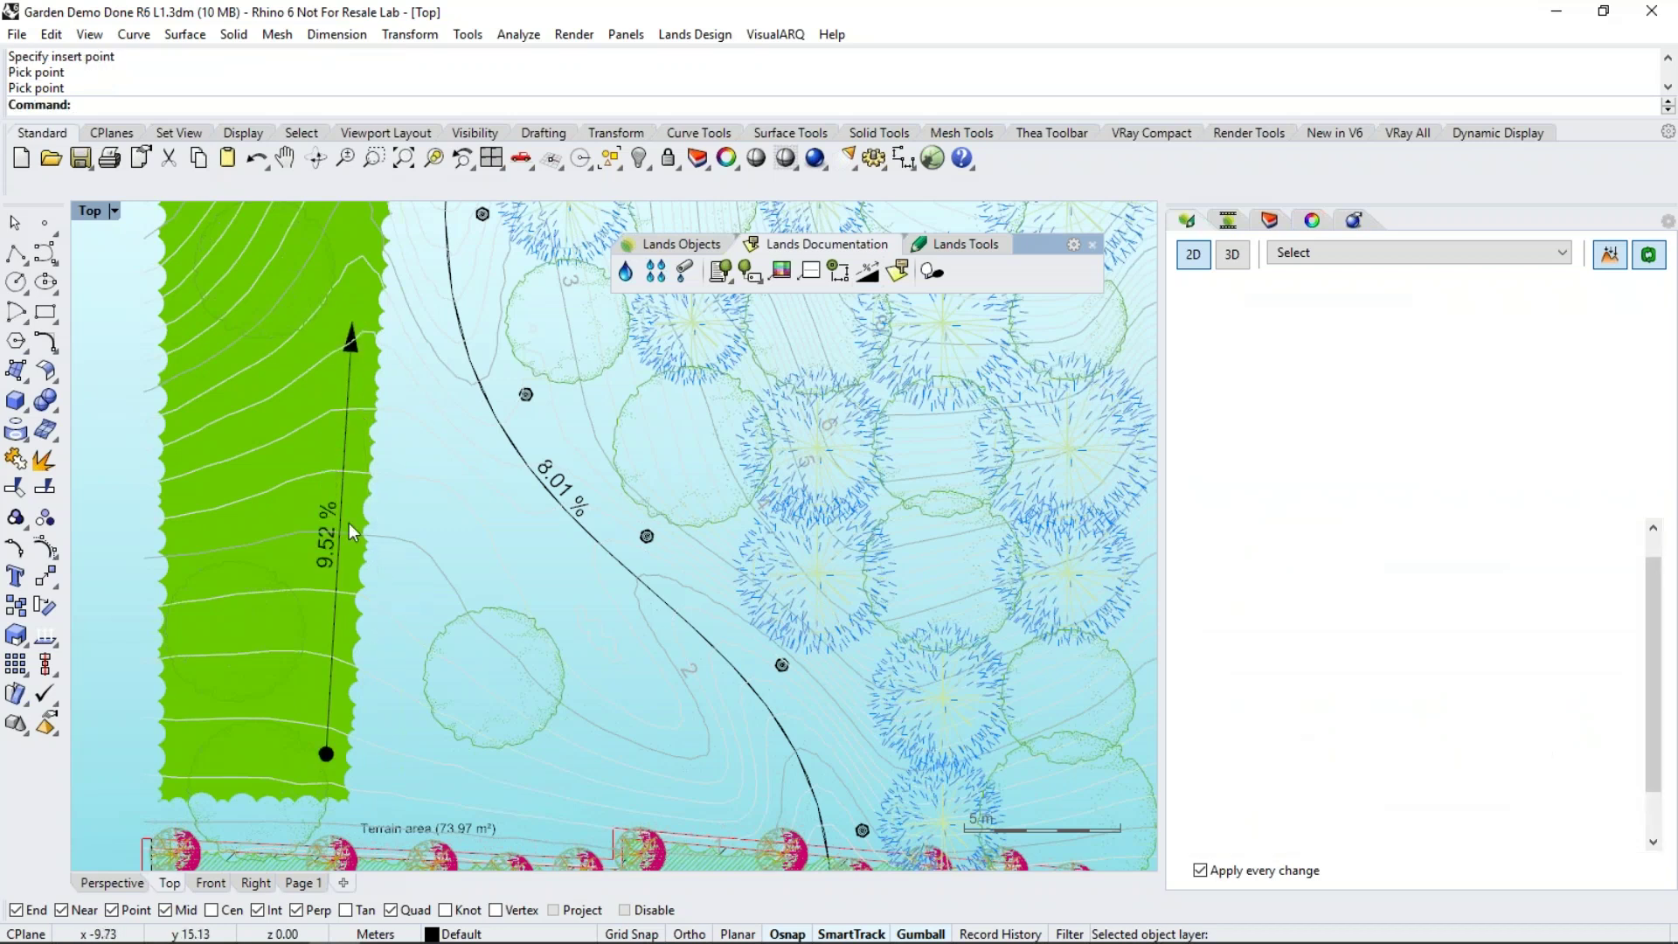
# Drag the slope arrow's start point lower so it reads 9.63 %
pyautogui.scroll(1, 322, 551)
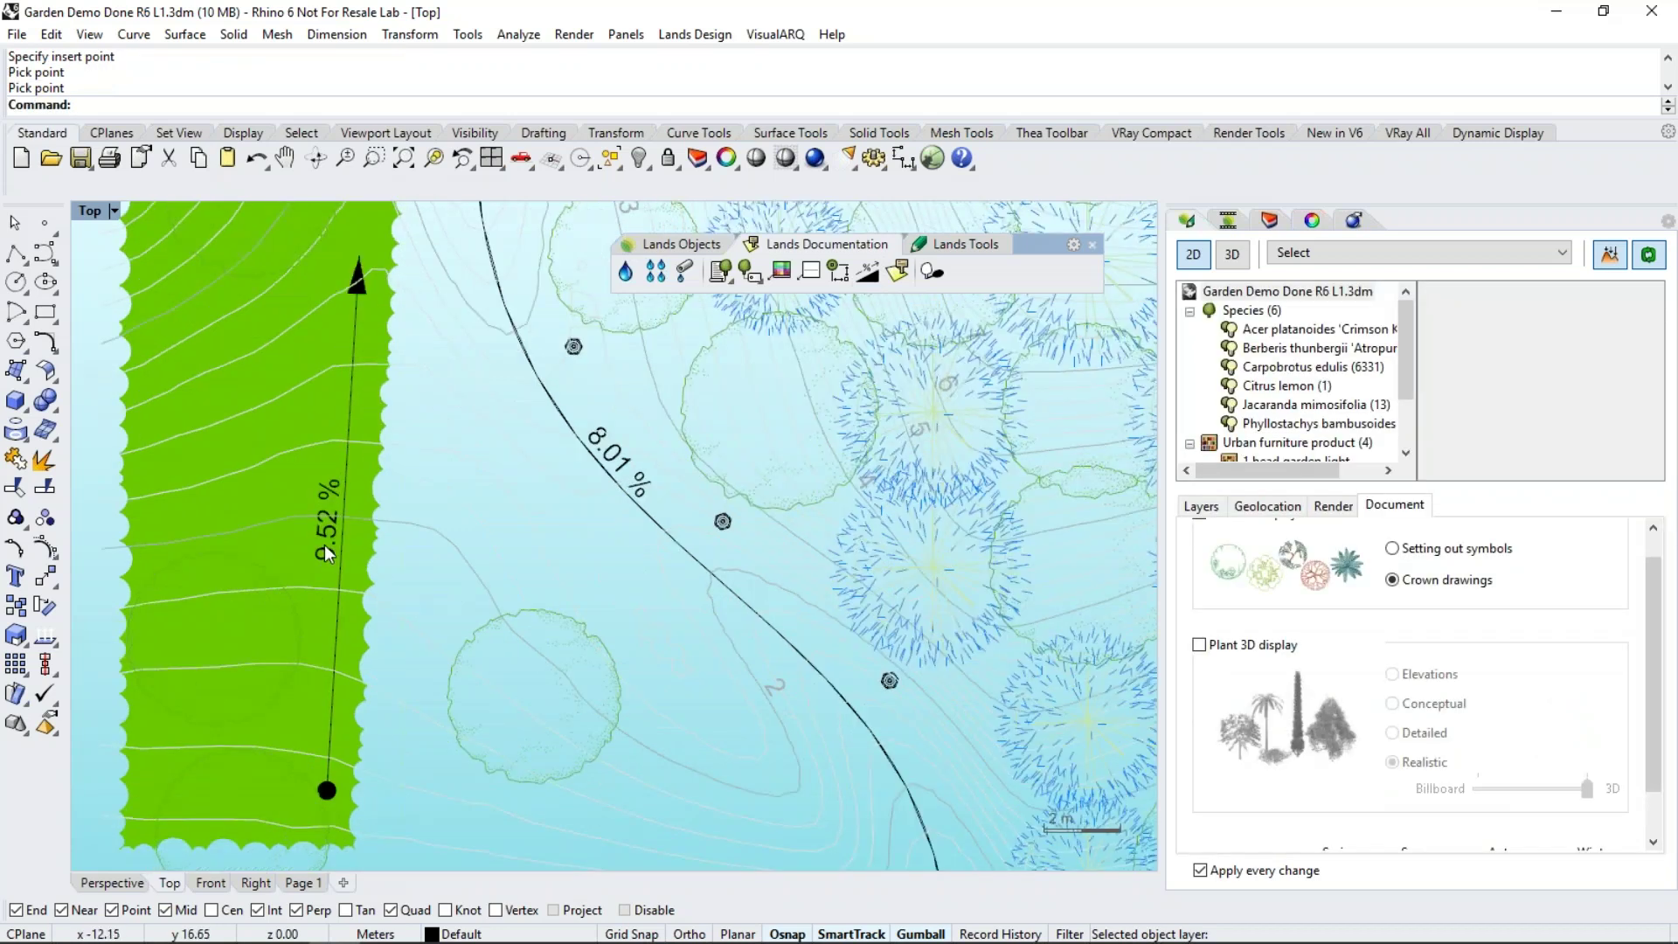
pyautogui.click(324, 552)
pyautogui.moveTo(384, 580); pyautogui.dragTo(393, 518, button='right')
pyautogui.click(324, 729)
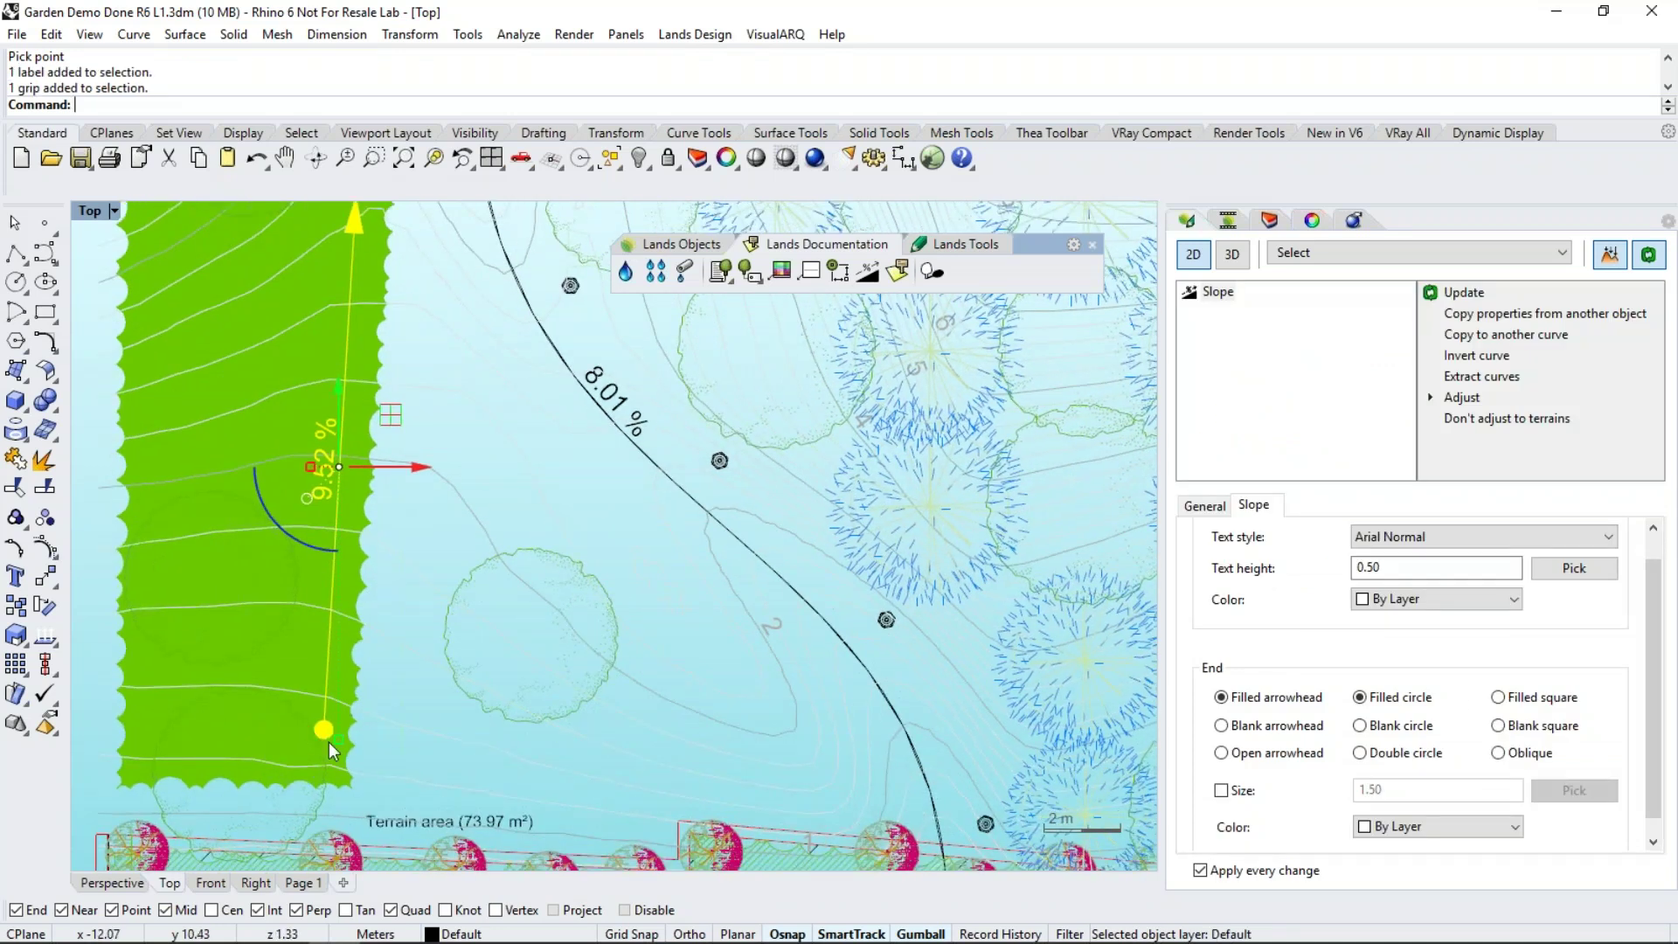
pyautogui.moveTo(383, 680); pyautogui.dragTo(350, 688)
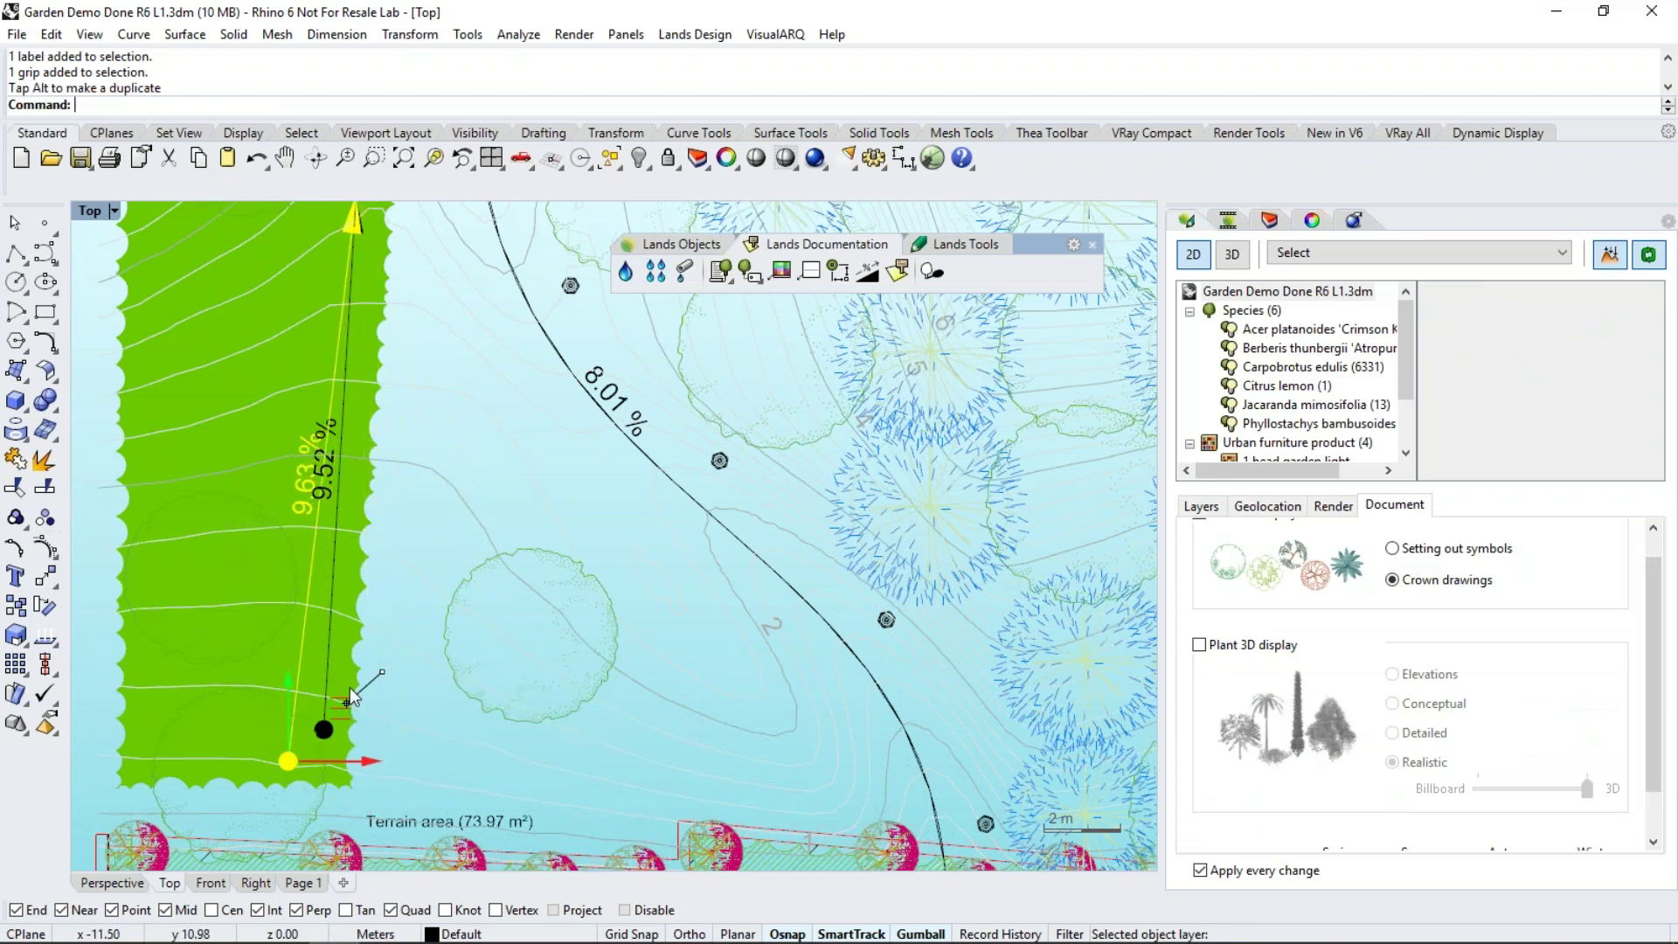
pyautogui.scroll(-5, 329, 511)
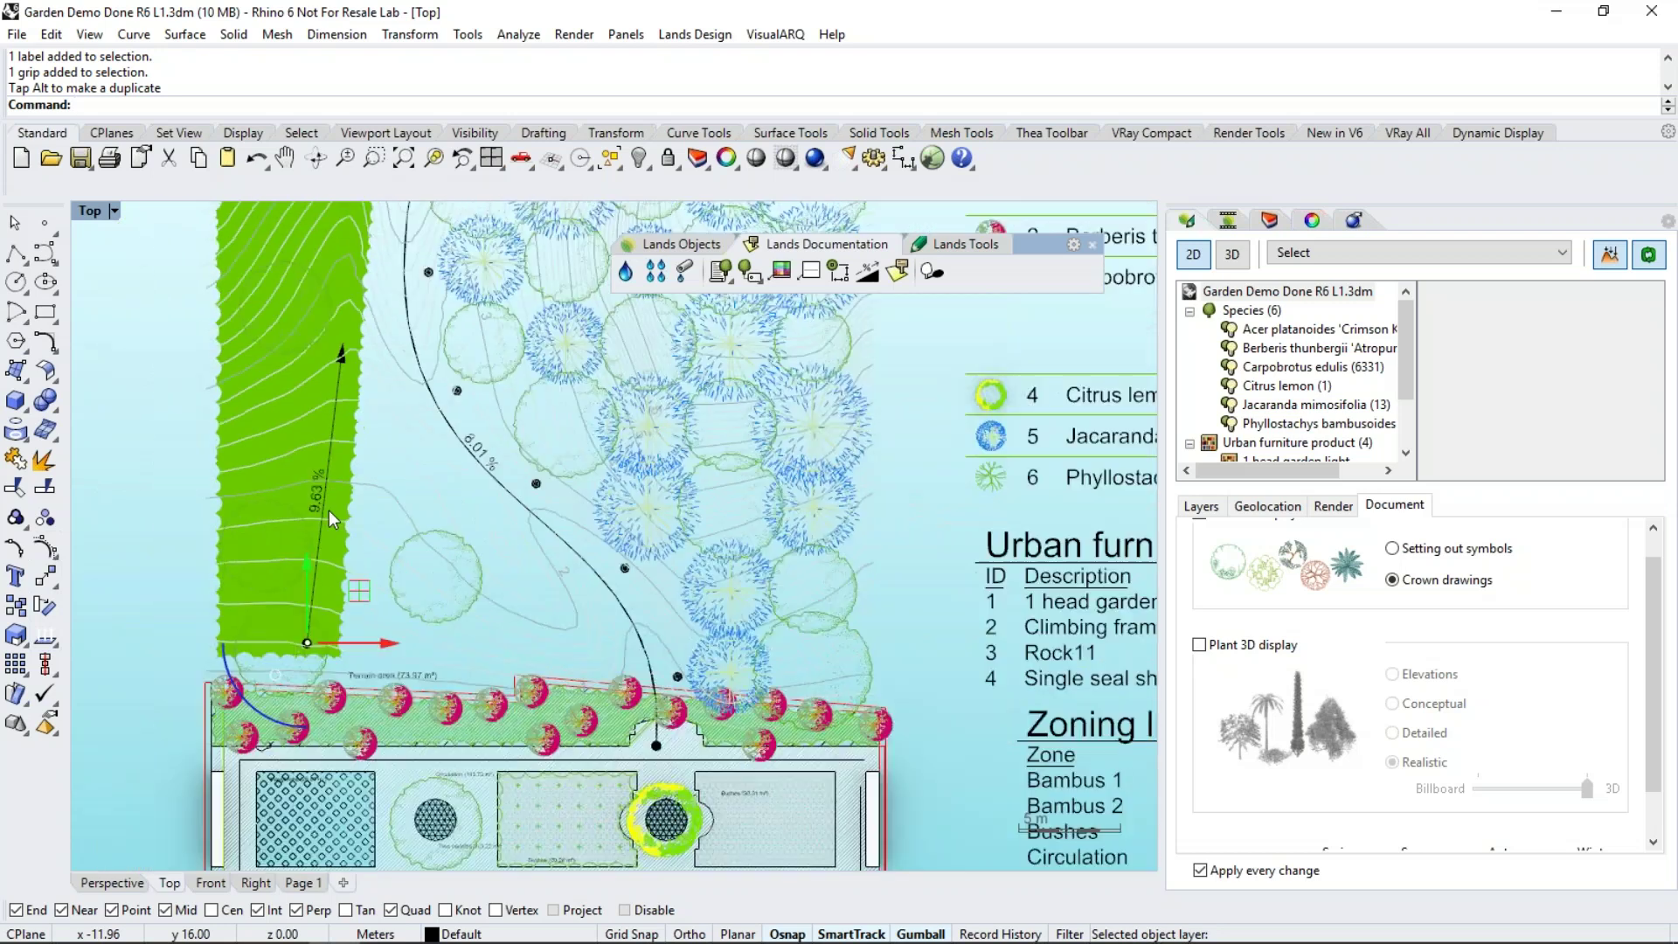
pyautogui.press('Escape')
pyautogui.scroll(-2, 329, 510)
pyautogui.moveTo(511, 496); pyautogui.dragTo(424, 480, button='right')
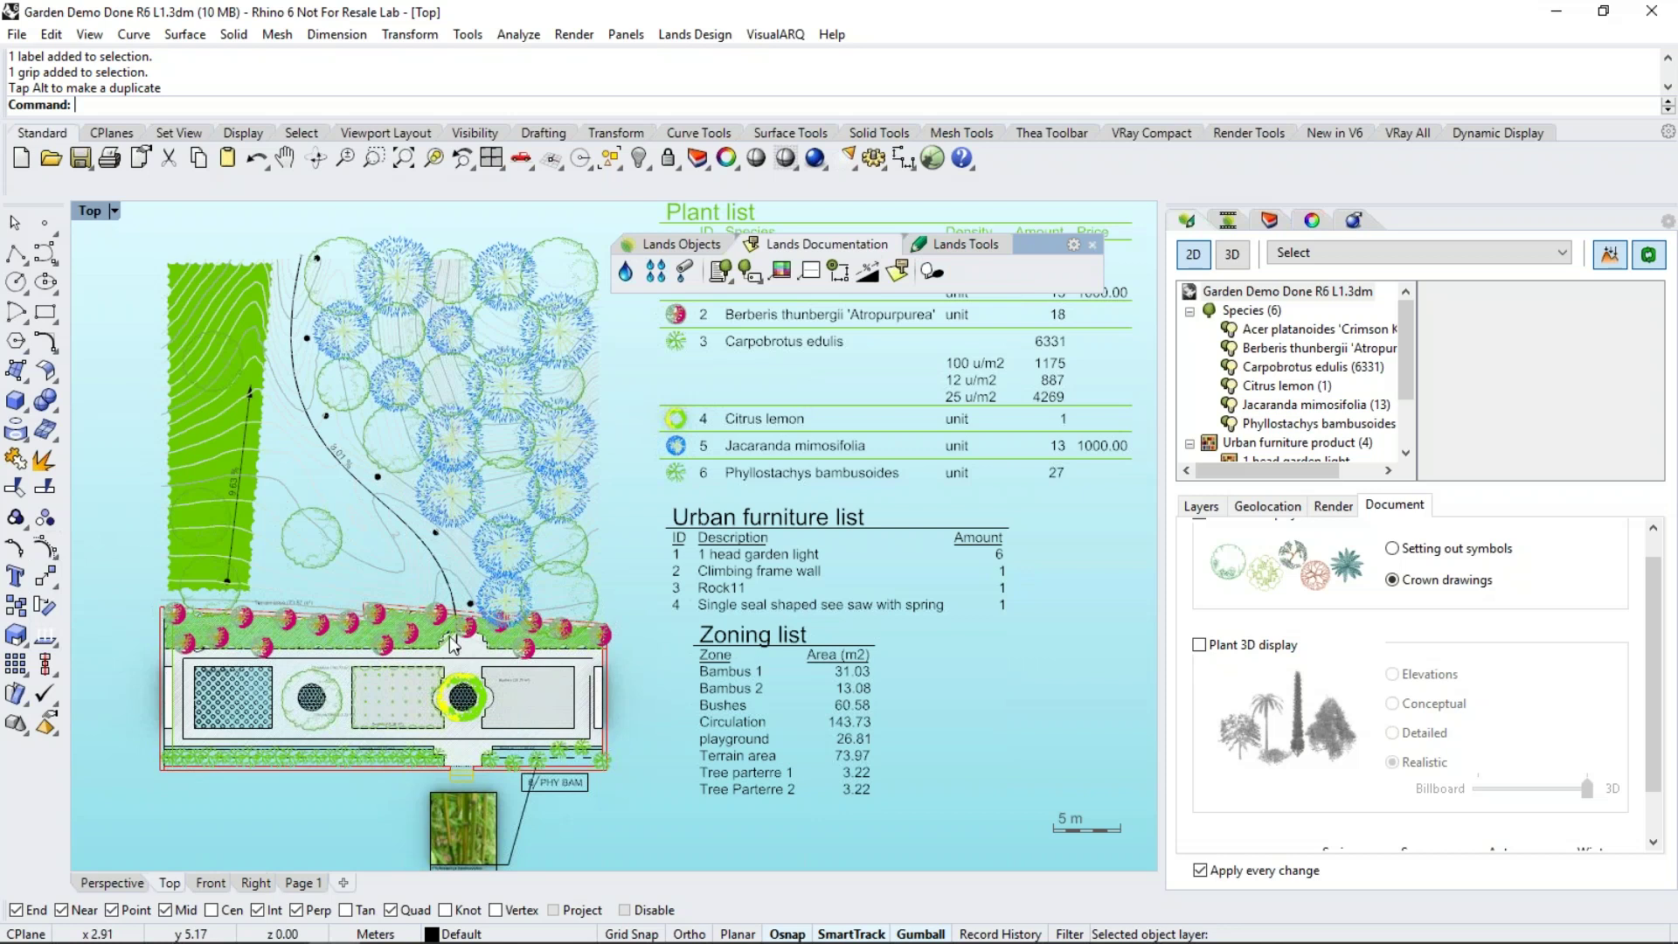
pyautogui.click(932, 272)
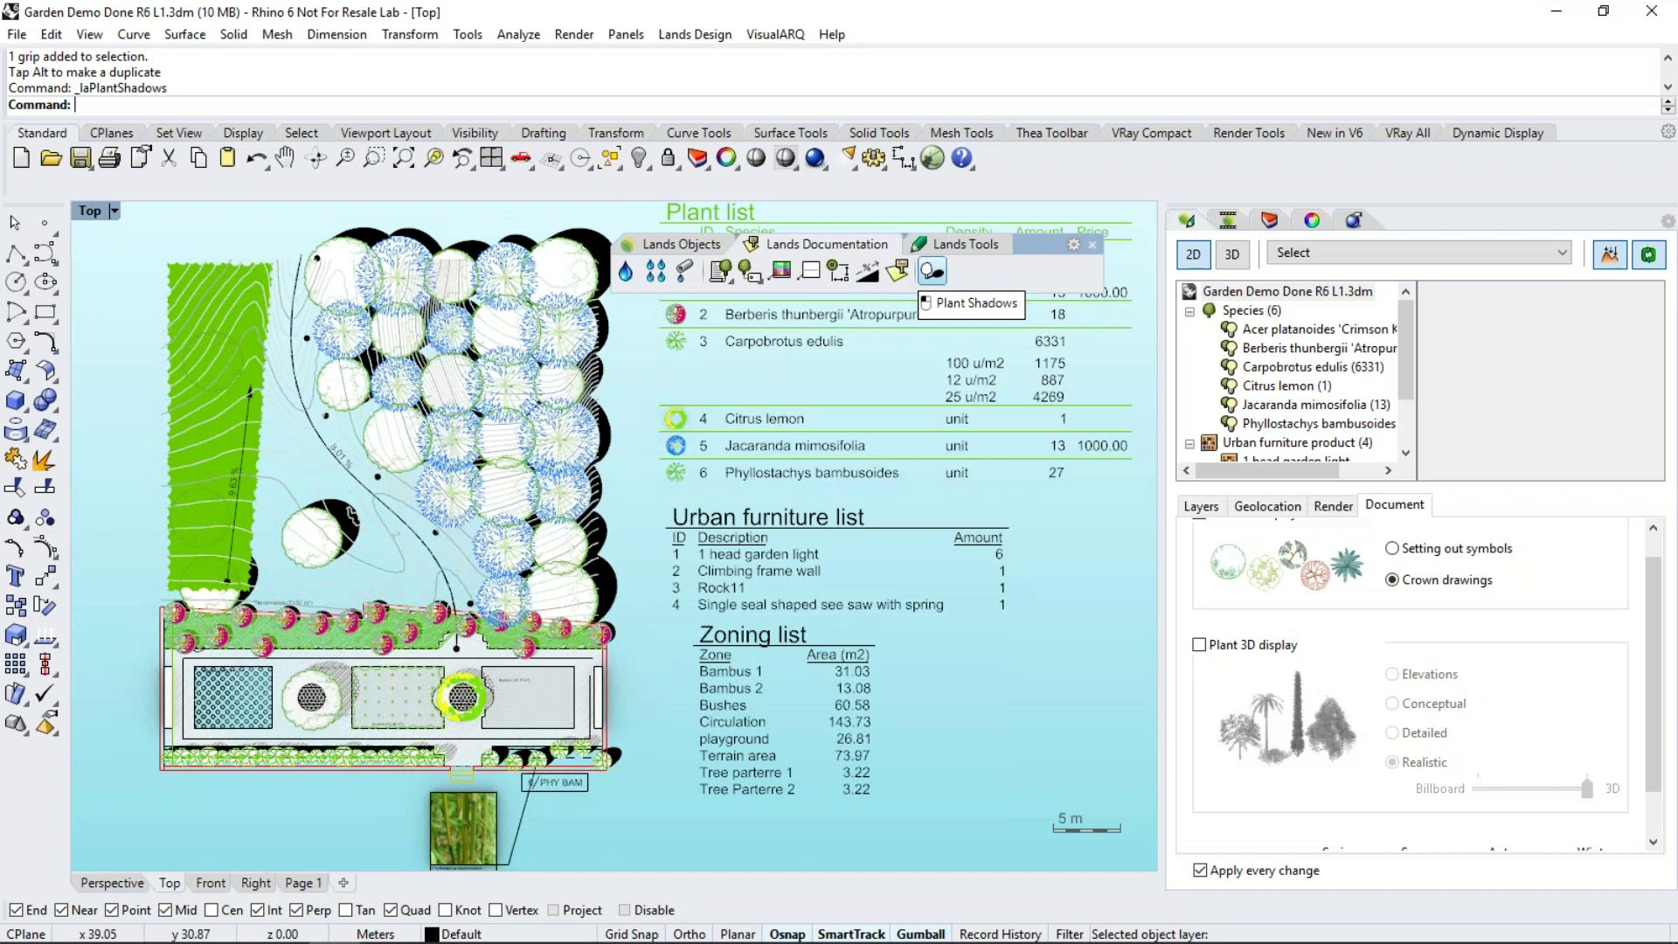
pyautogui.click(599, 246)
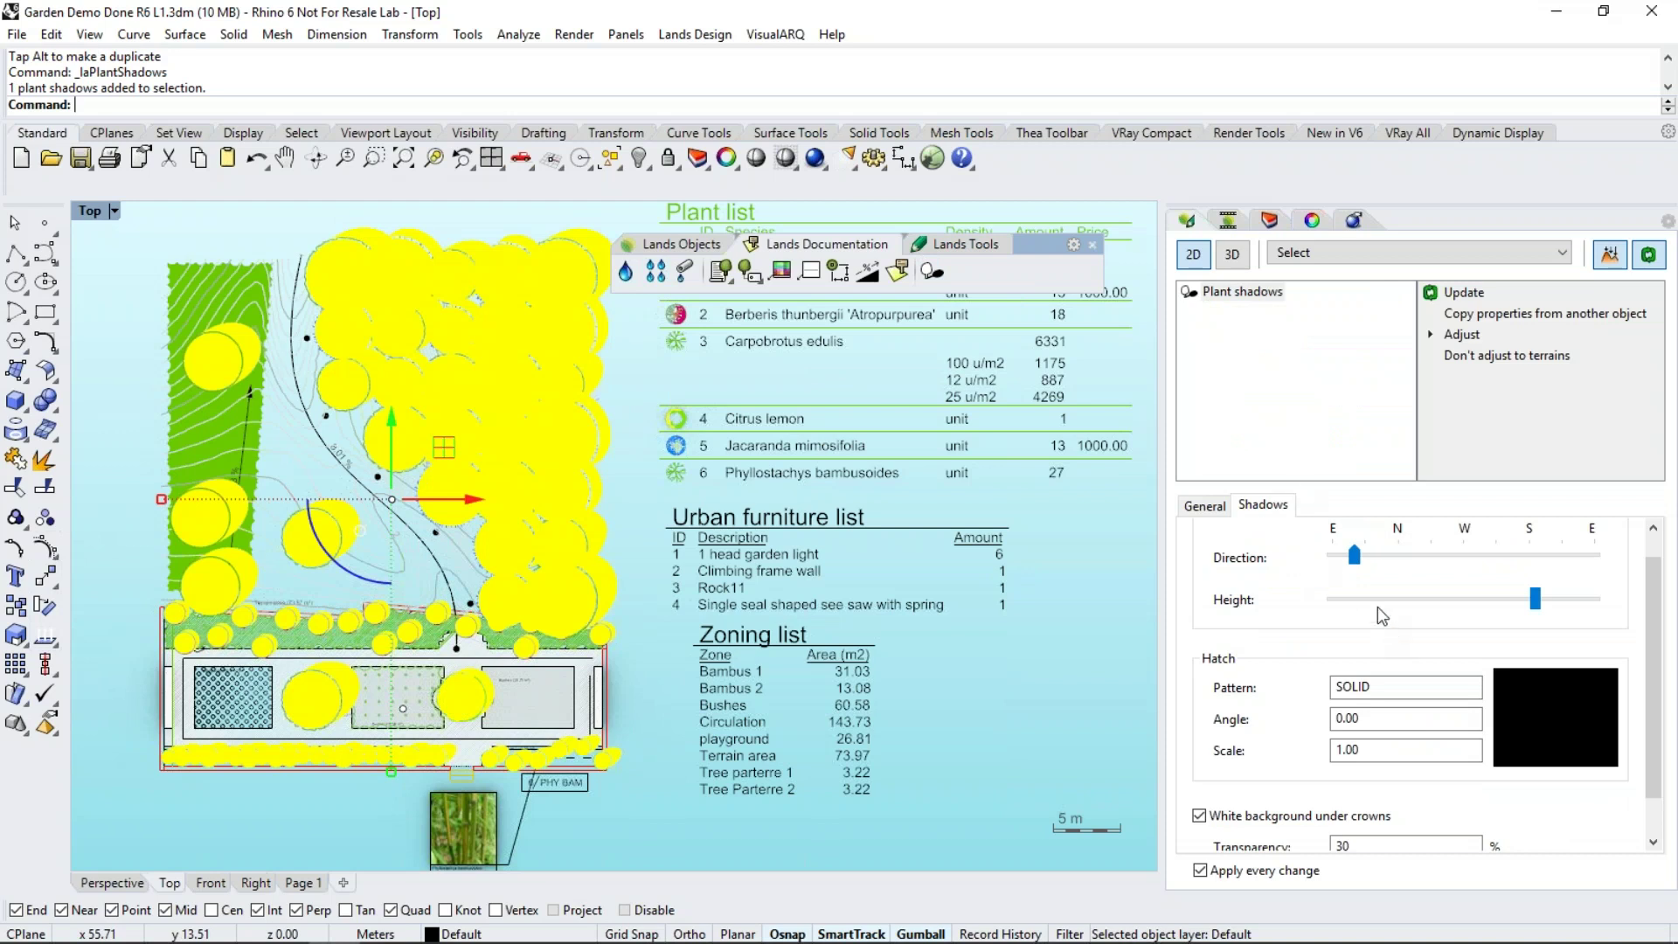
pyautogui.moveTo(1409, 554)
pyautogui.mouseDown()
pyautogui.moveTo(1472, 554)
pyautogui.moveTo(1390, 558)
pyautogui.mouseUp()
pyautogui.moveTo(1536, 598)
pyautogui.mouseDown()
pyautogui.moveTo(1414, 597)
pyautogui.moveTo(1507, 599)
pyautogui.mouseUp()
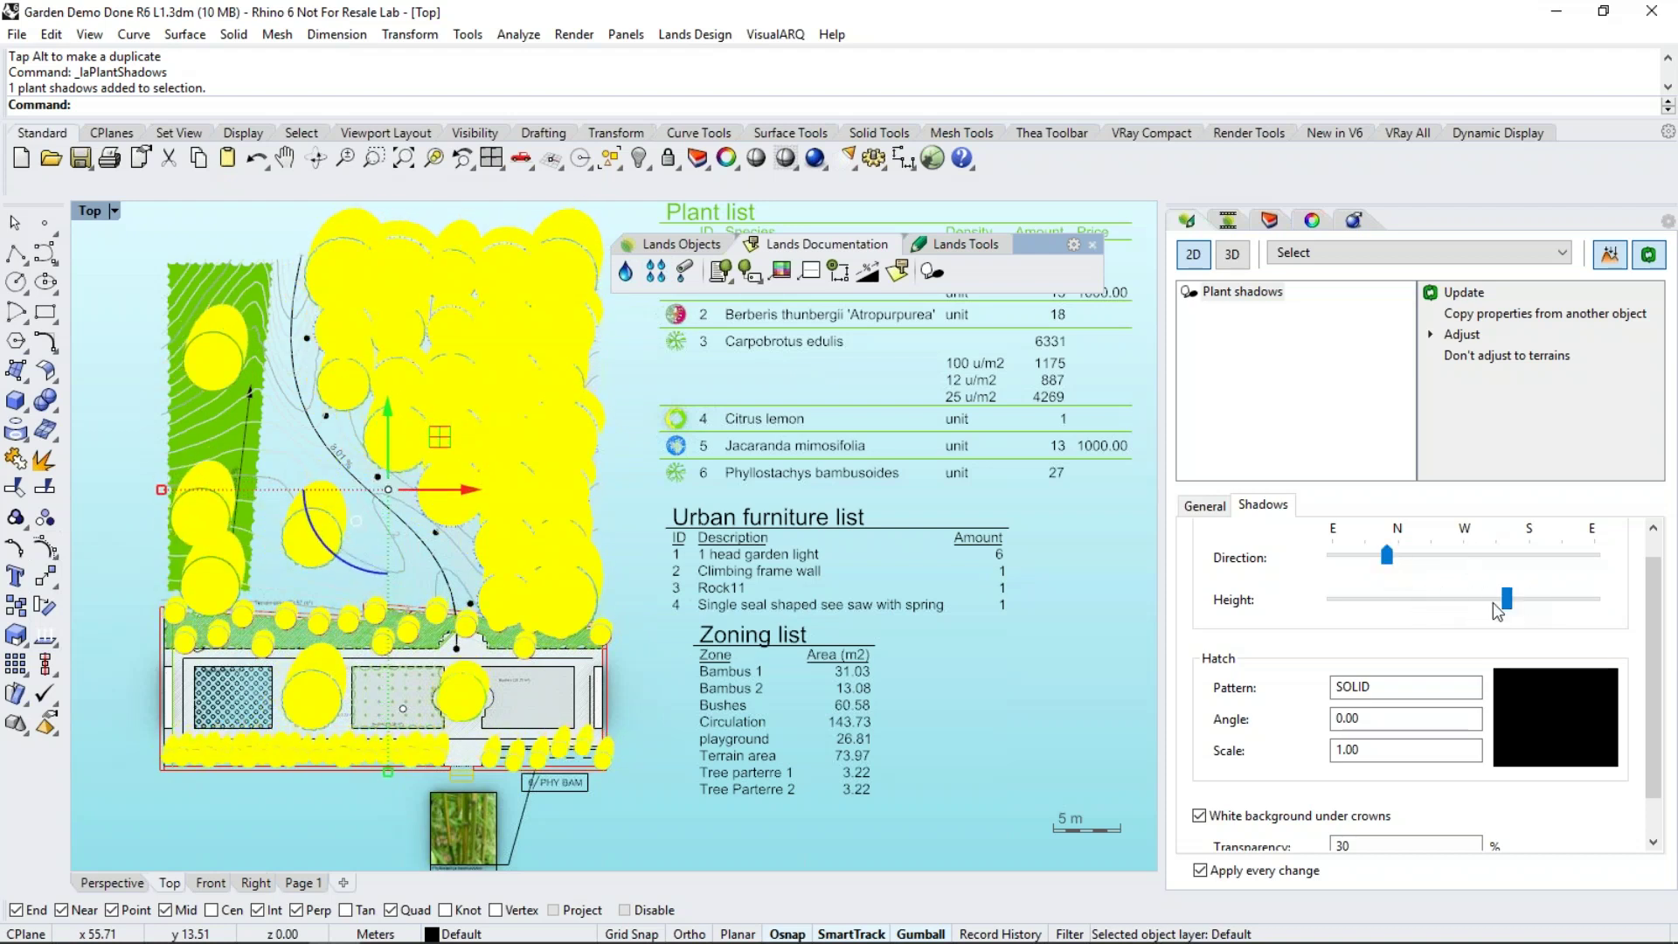
pyautogui.click(1433, 687)
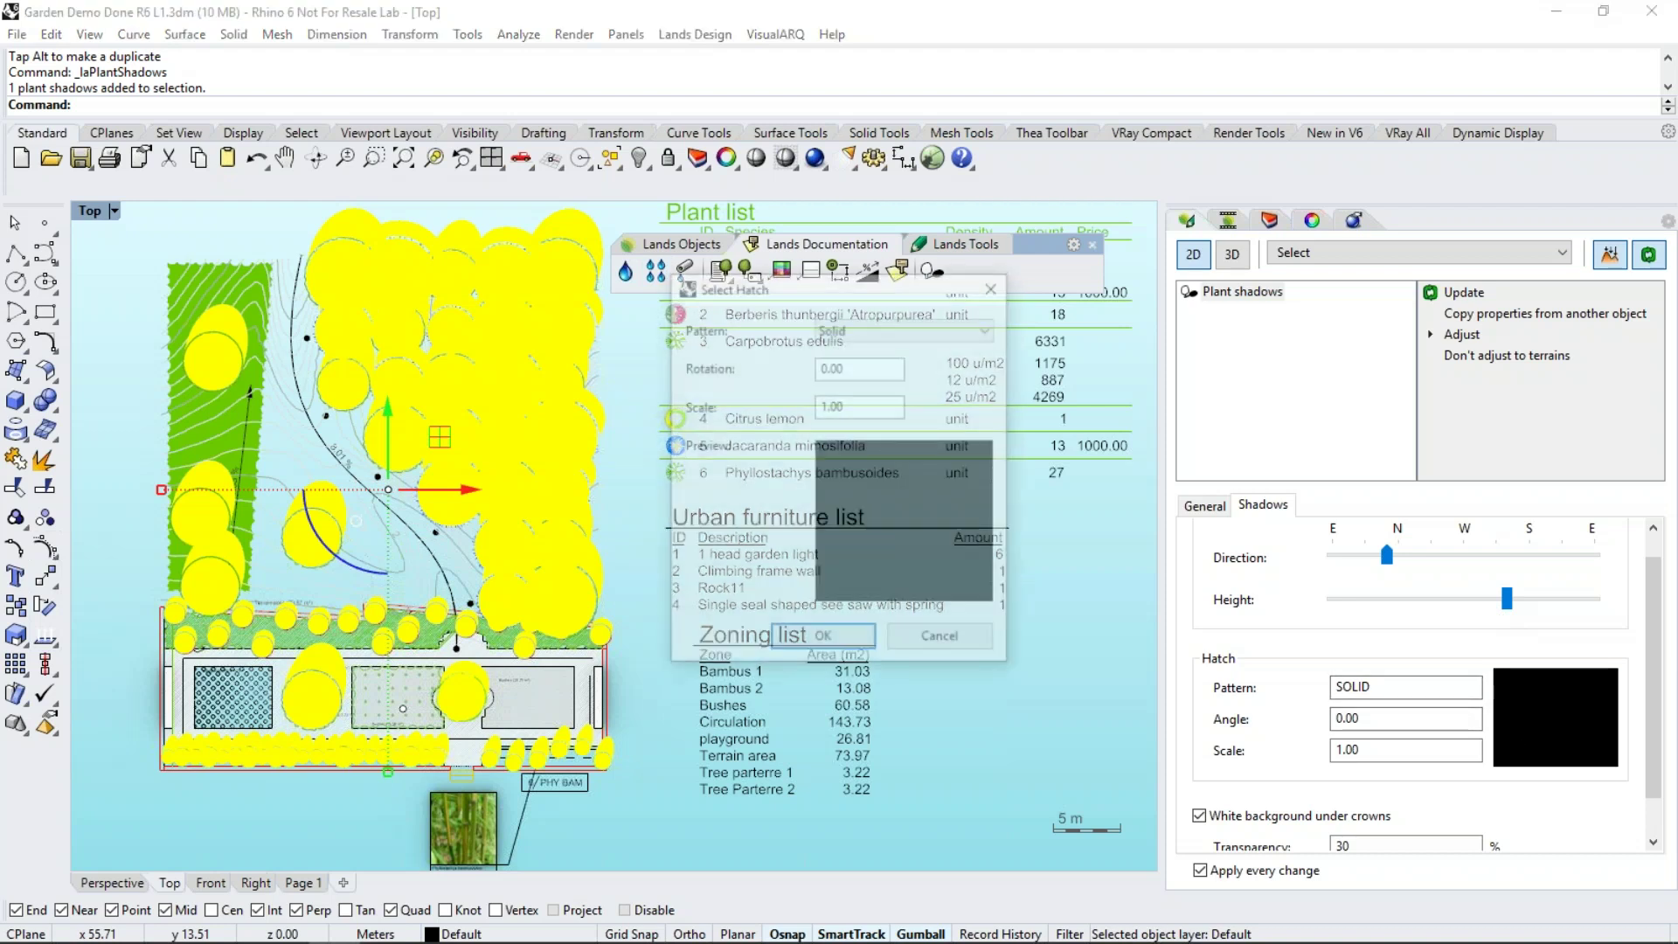
pyautogui.click(979, 328)
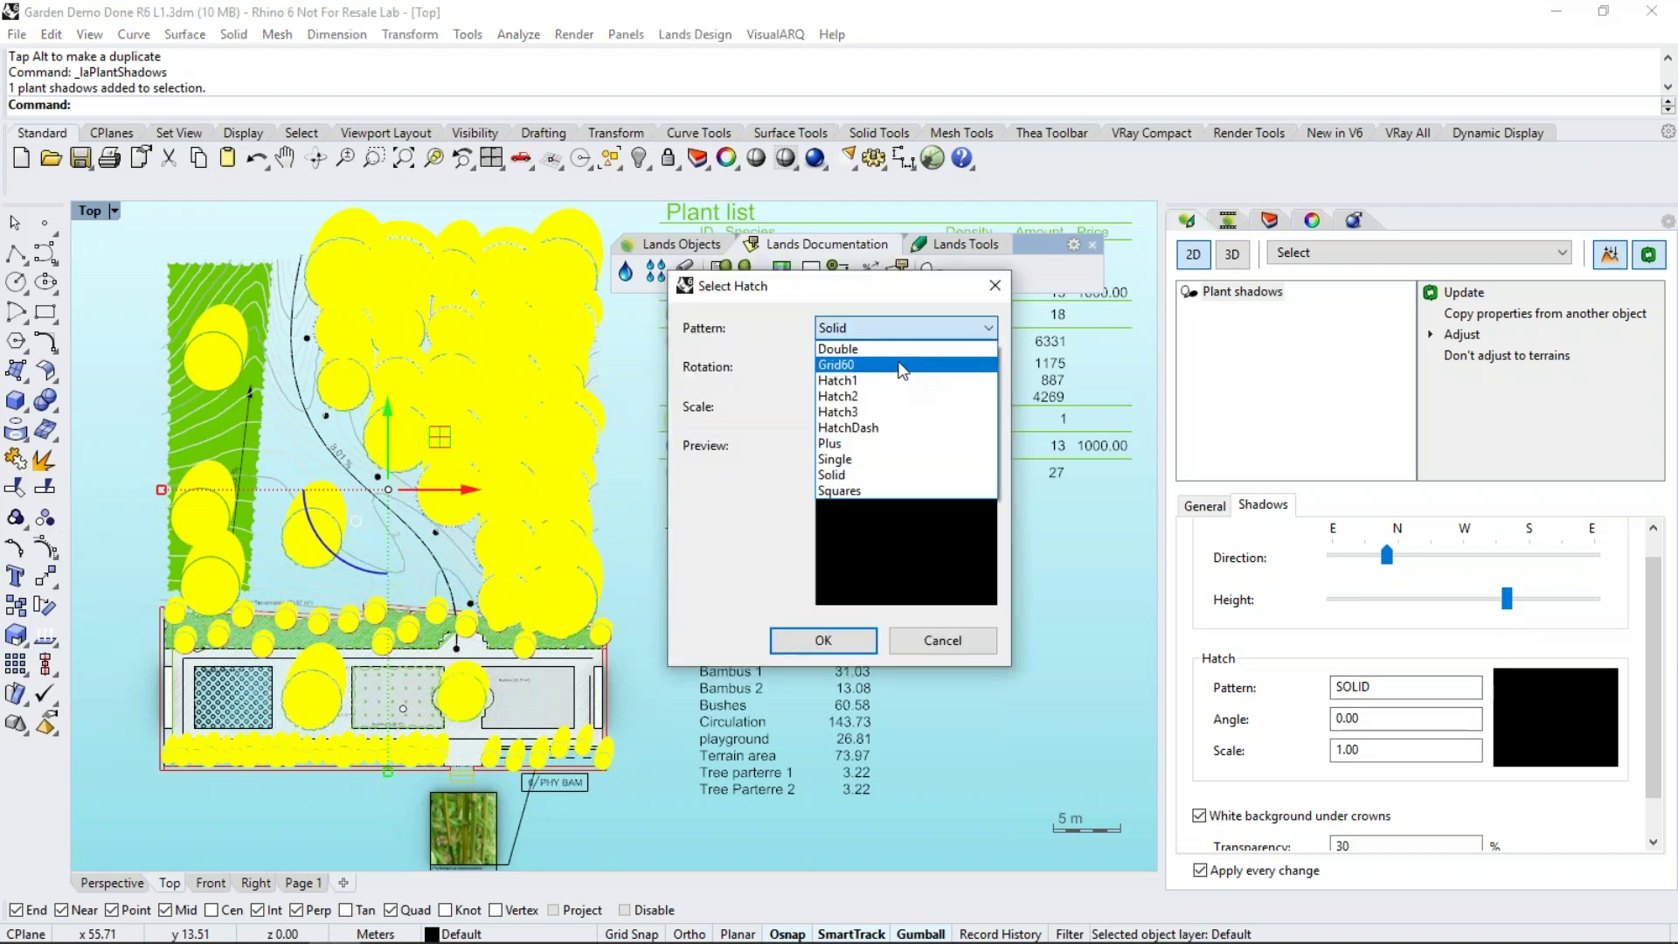
pyautogui.click(901, 365)
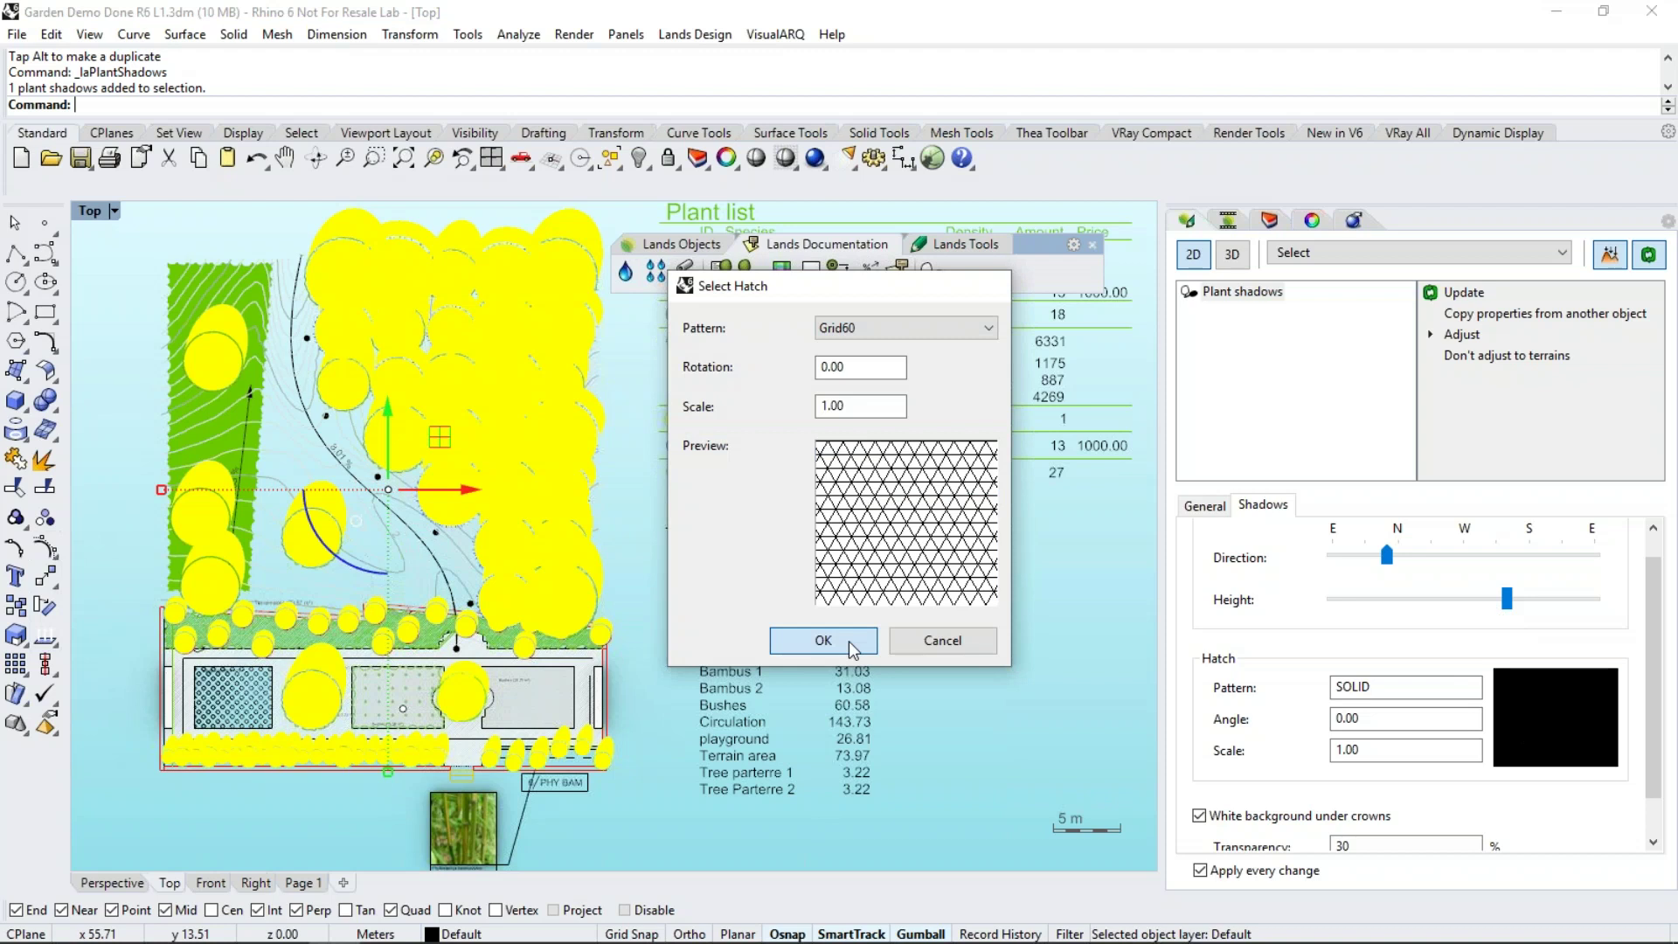
pyautogui.click(822, 640)
pyautogui.press('Escape')
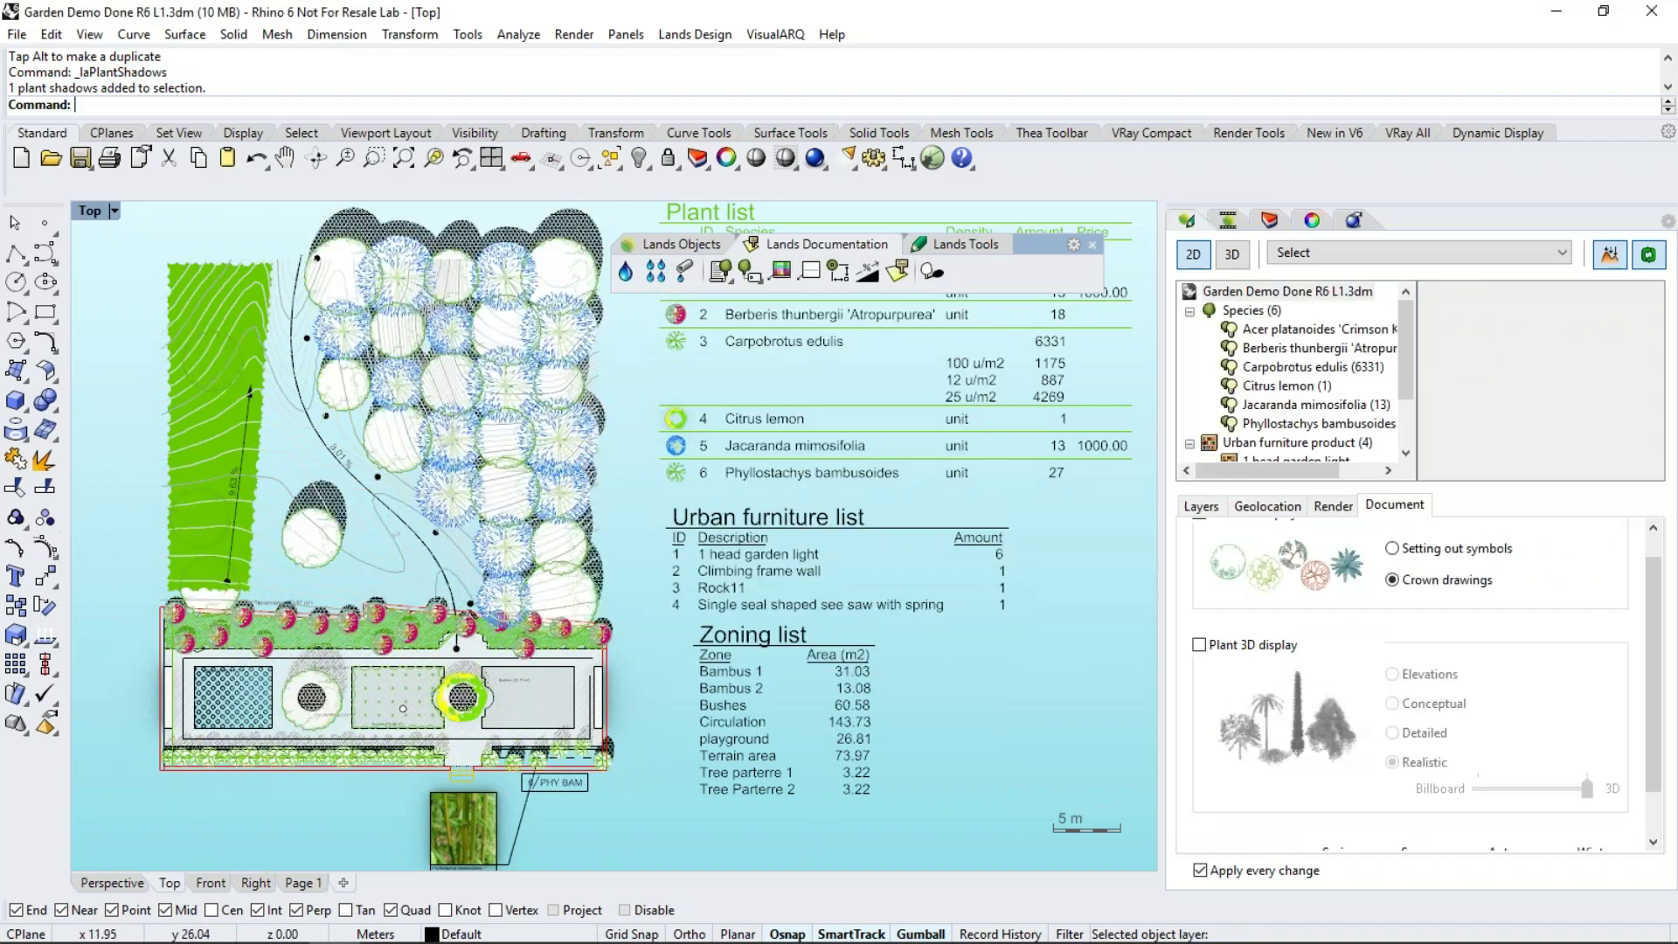
pyautogui.moveTo(528, 281); pyautogui.dragTo(472, 307, button='right')
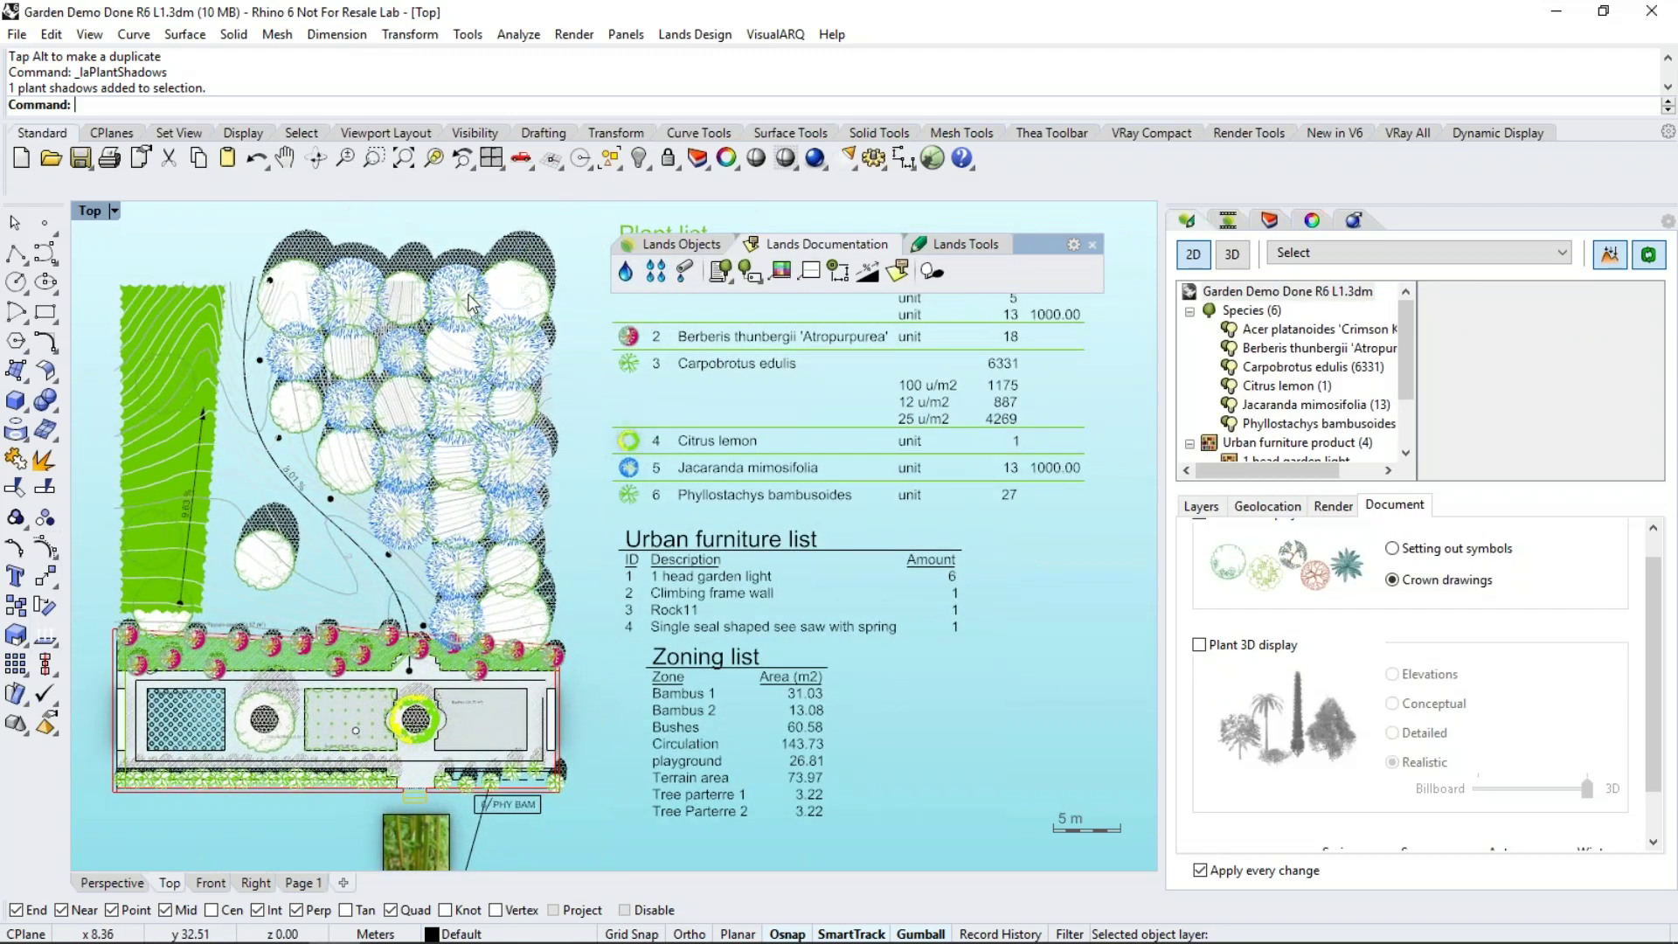
pyautogui.click(554, 295)
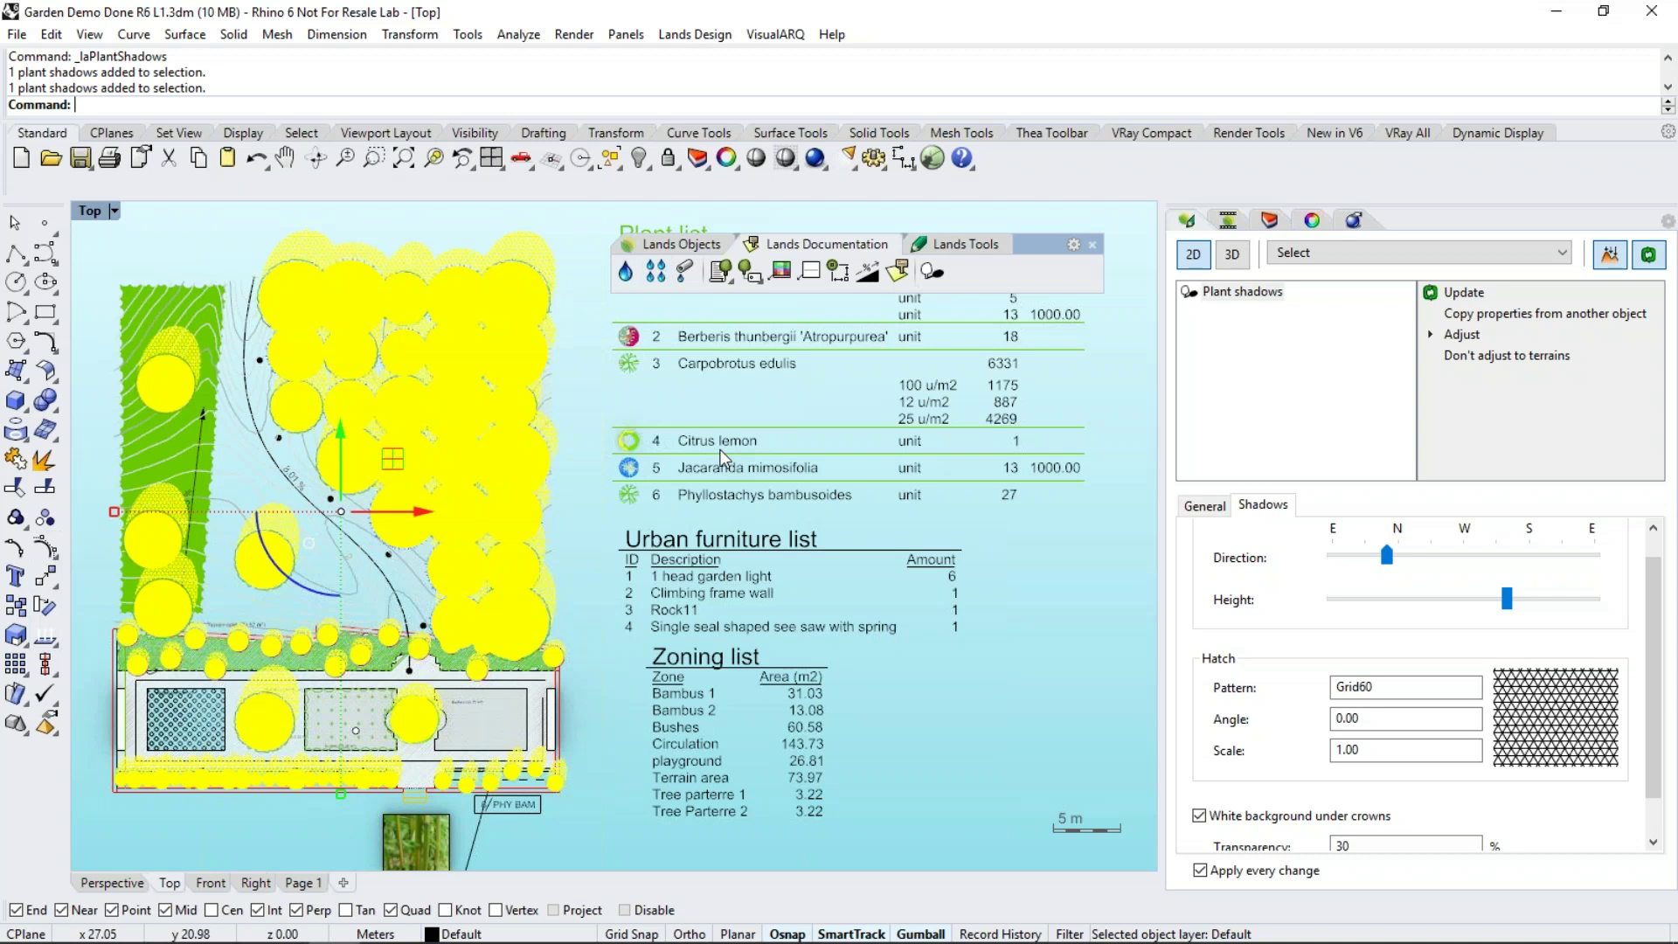
pyautogui.press('Delete')
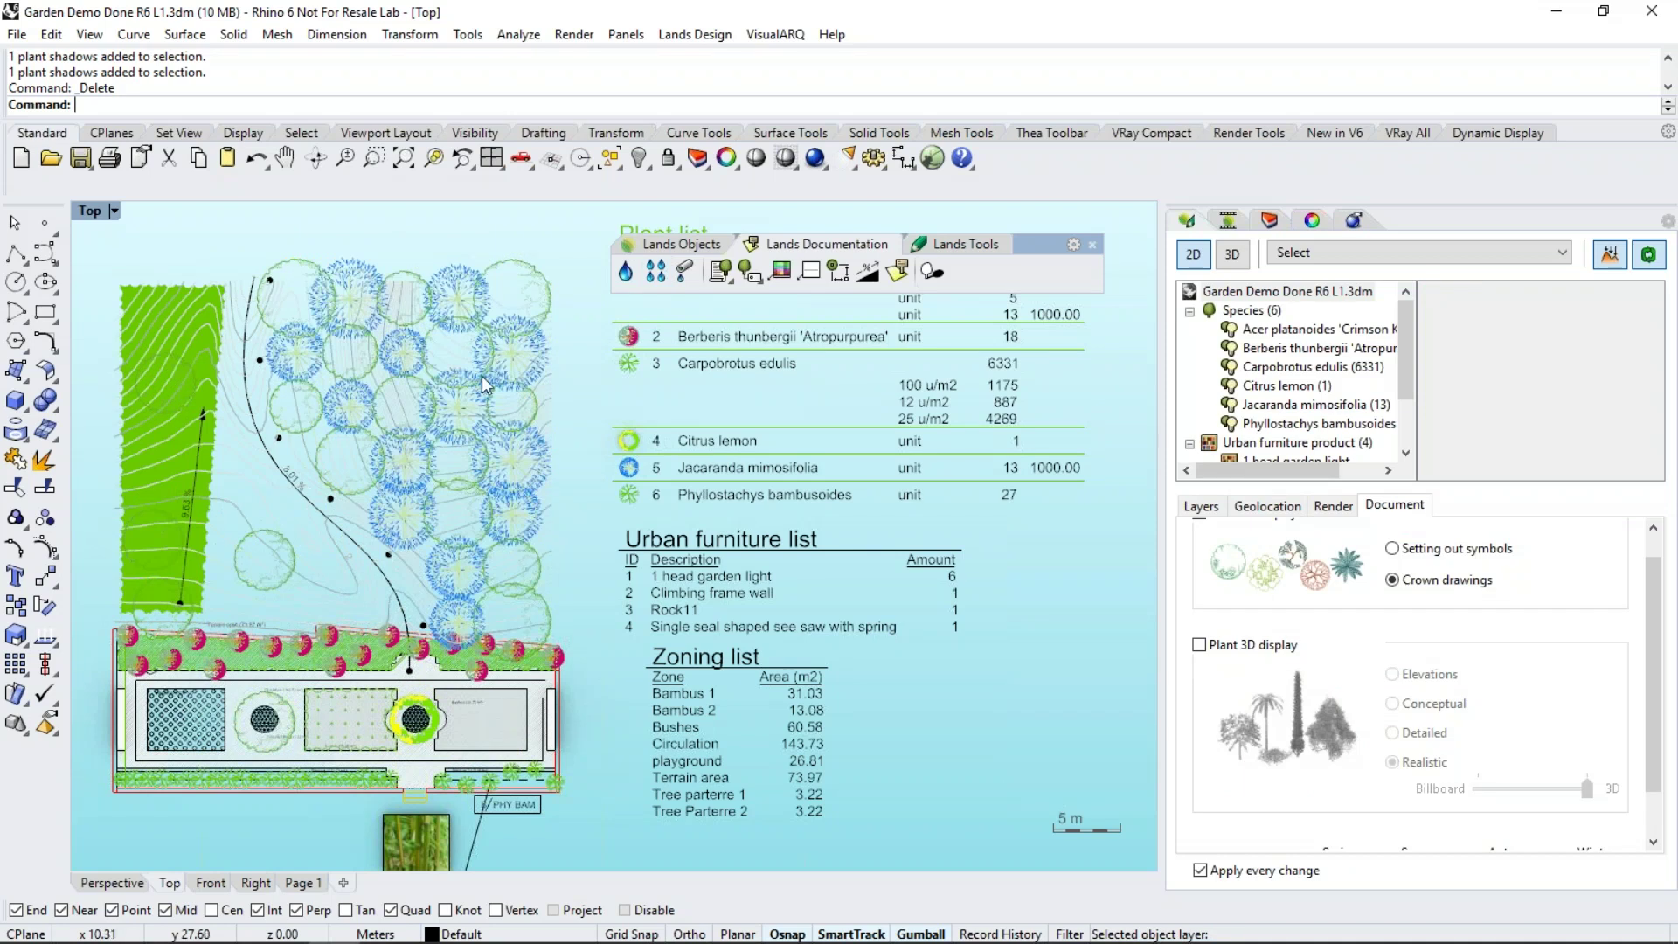
# Show the plants as realistic 3D models and make the animation last 10 s
pyautogui.click(1228, 256)
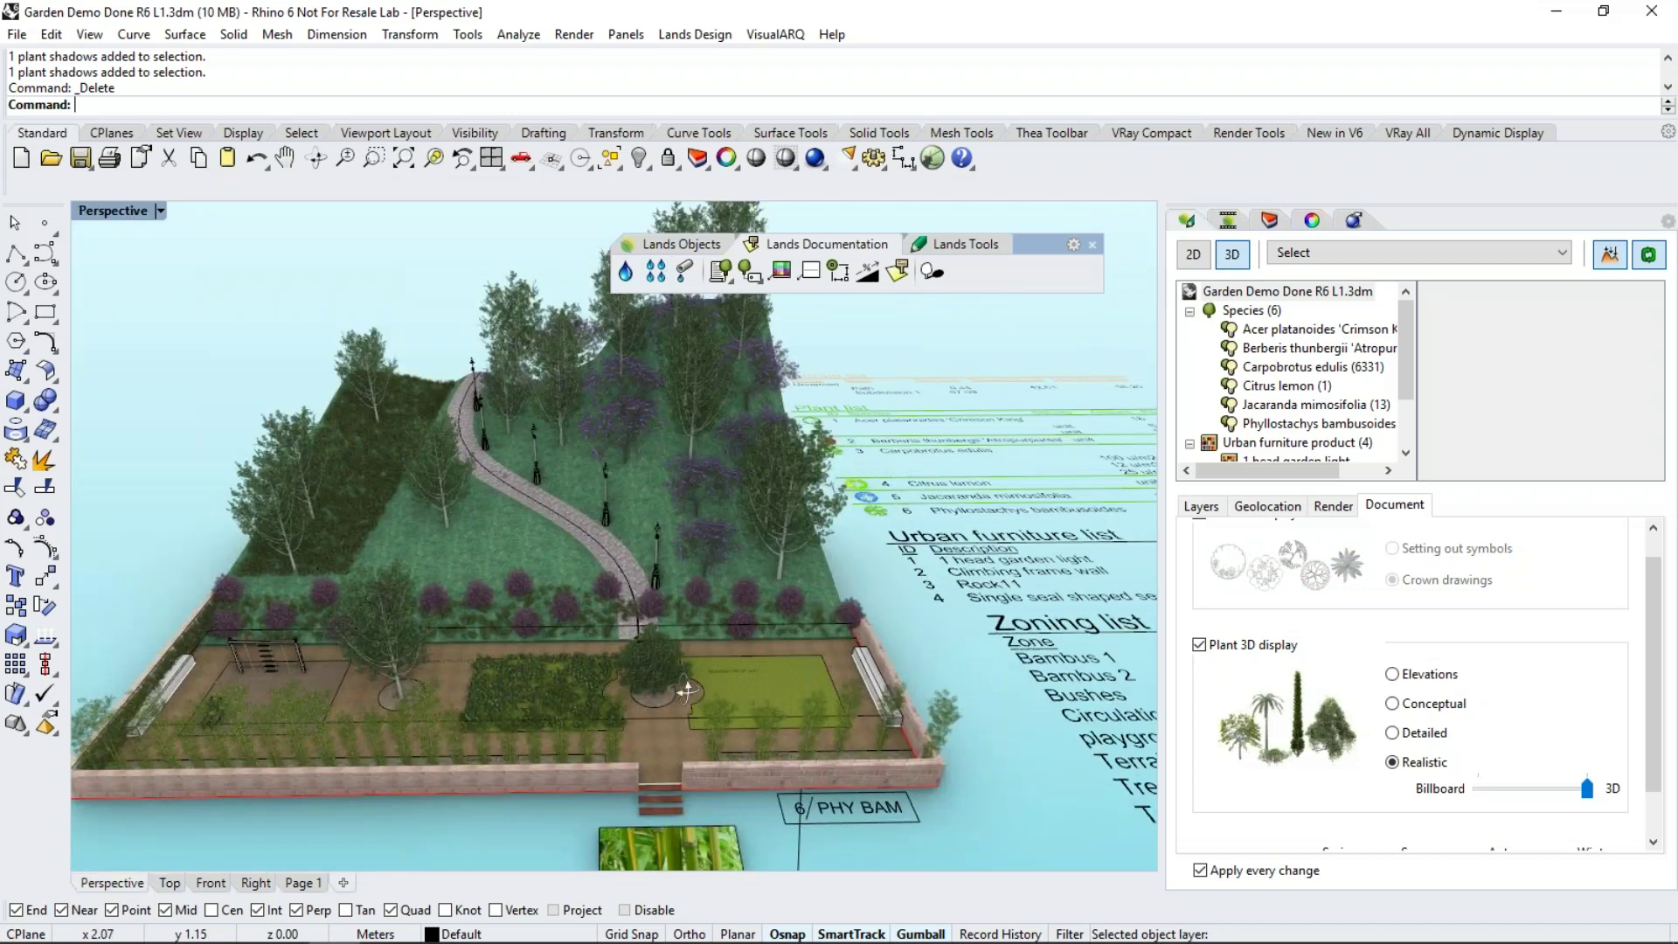
pyautogui.moveTo(456, 740); pyautogui.dragTo(839, 678, button='right')
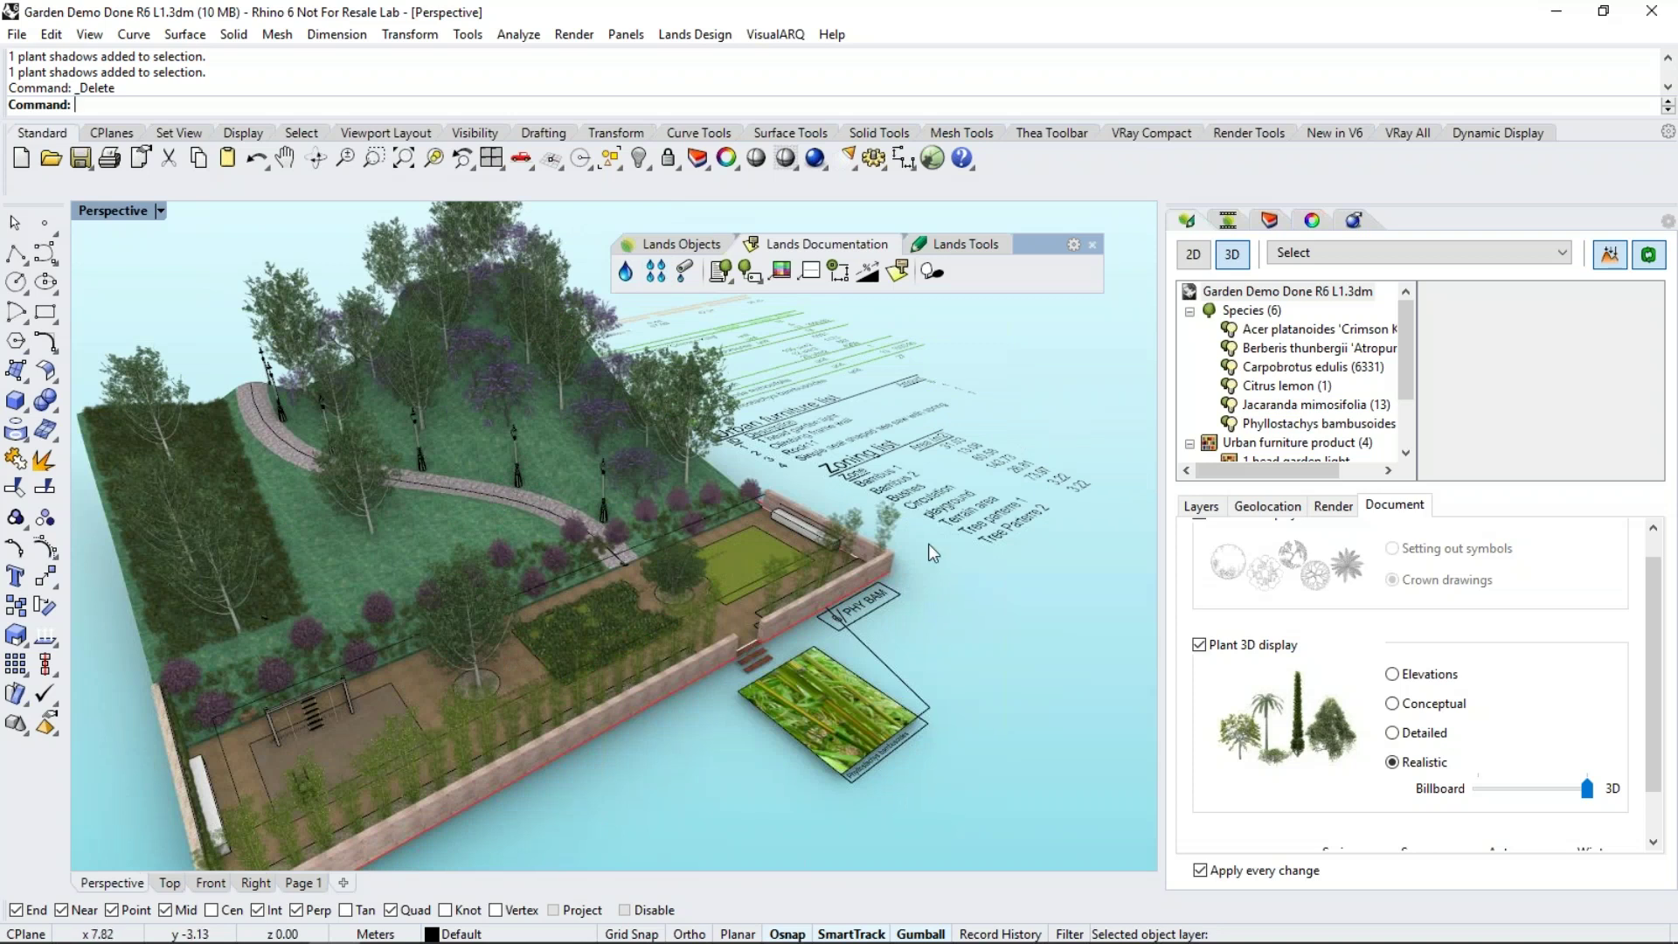
pyautogui.click(1229, 229)
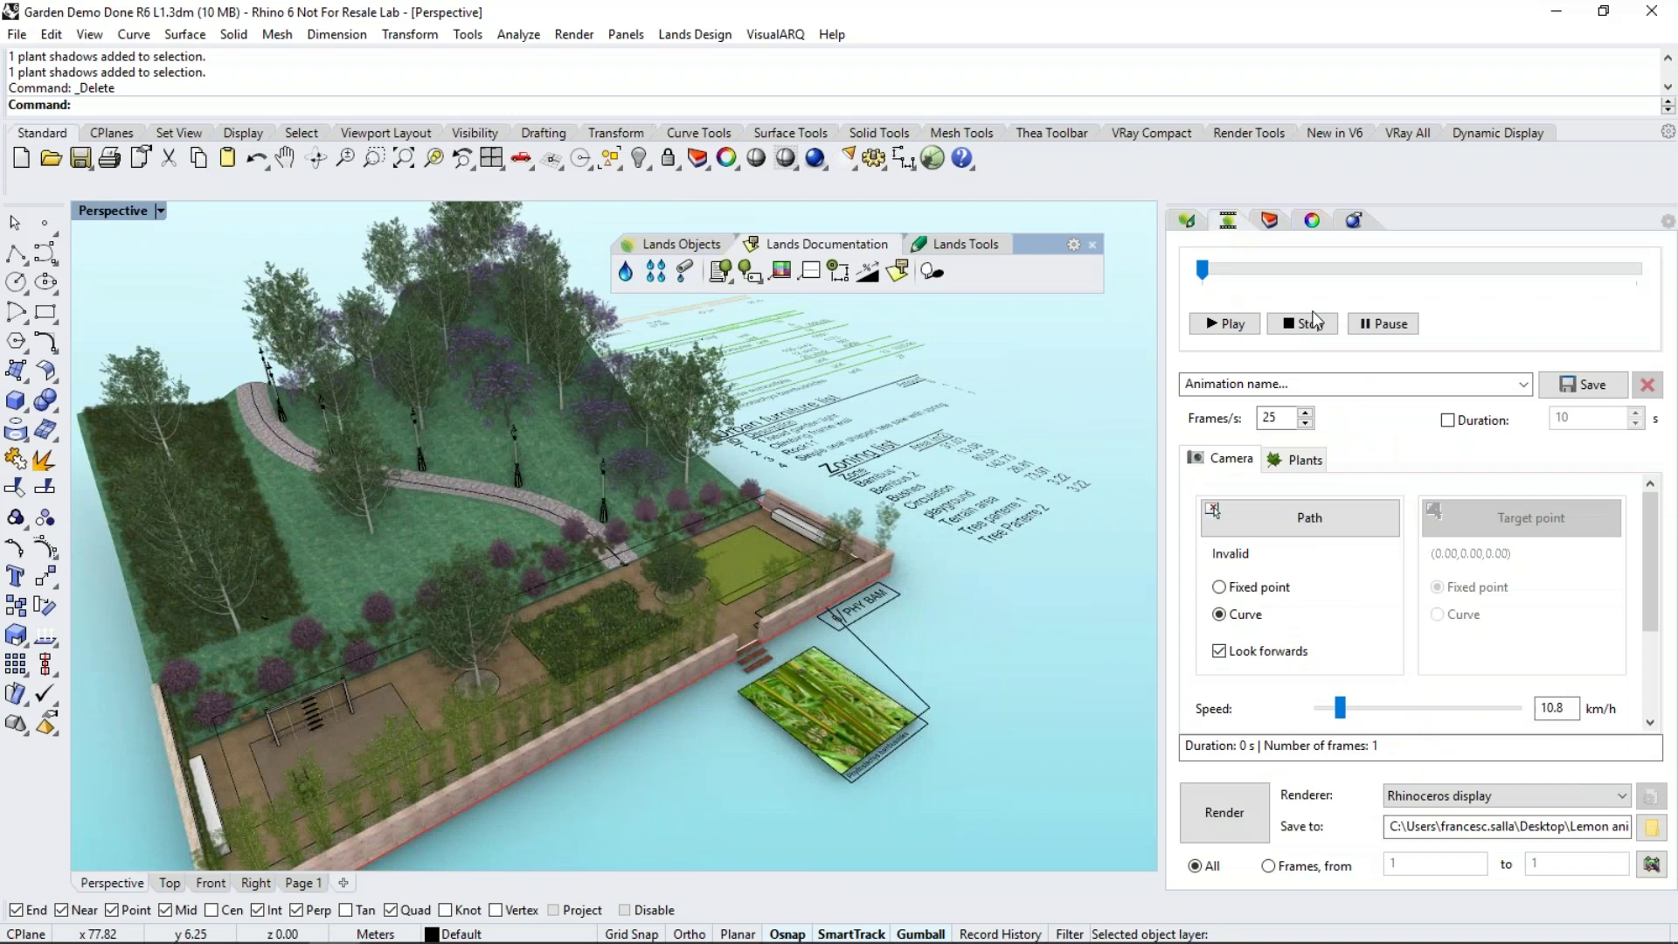
pyautogui.click(1276, 384)
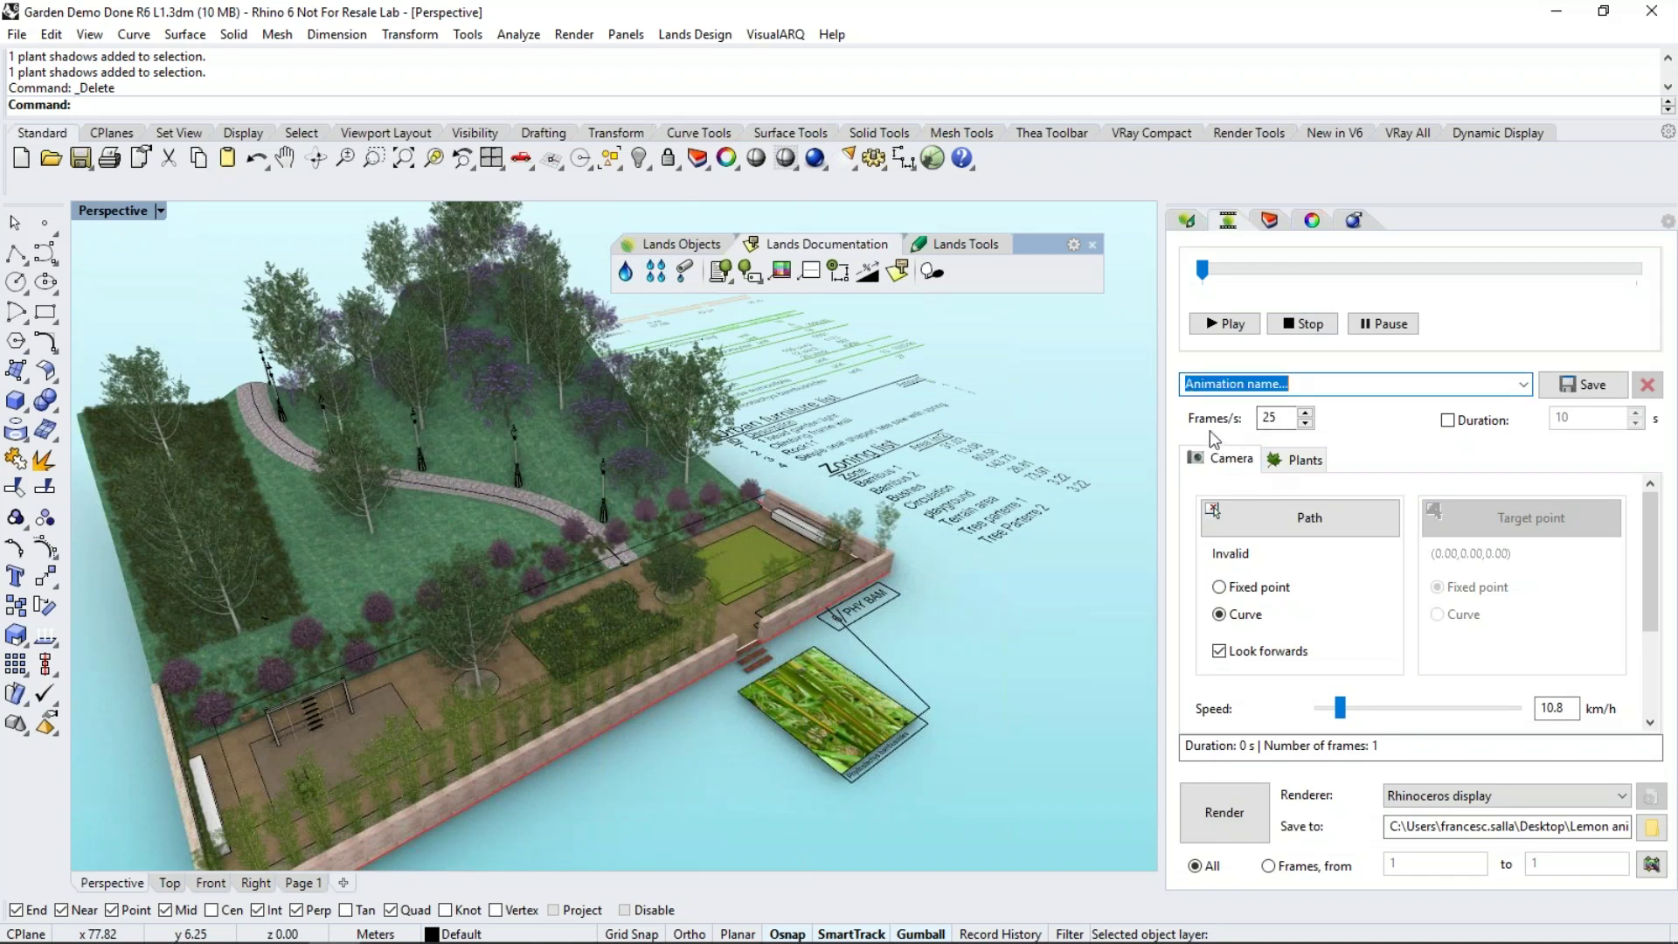
pyautogui.click(1447, 421)
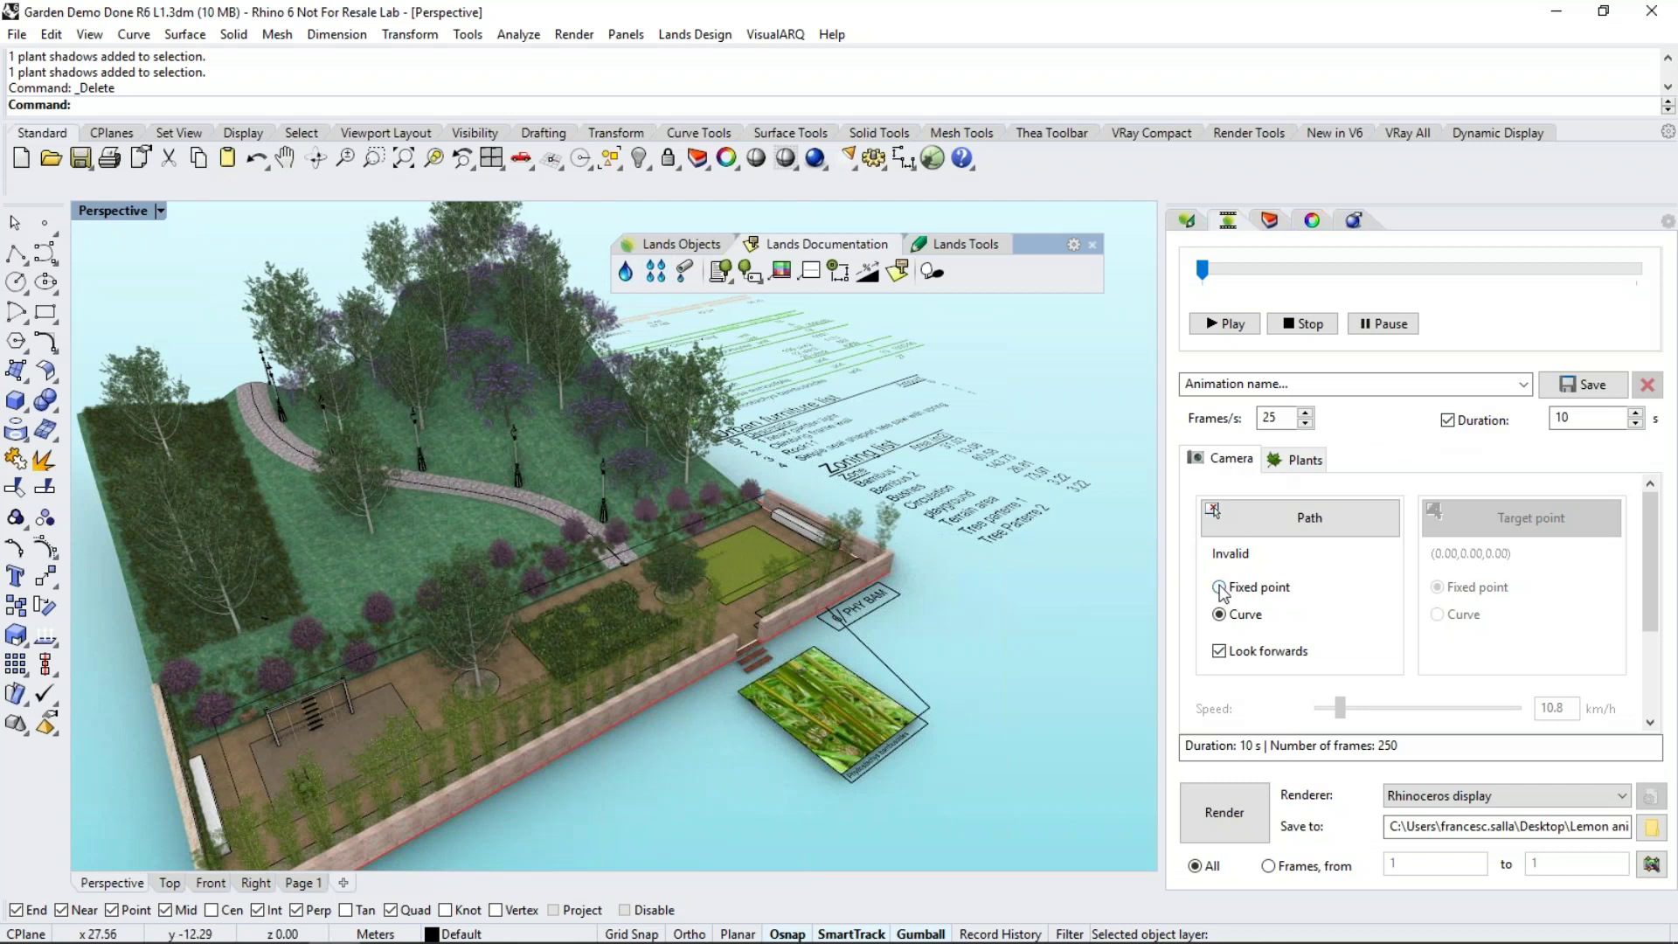
# Set the garden curve as the camera path, then hide that curve
pyautogui.click(1292, 523)
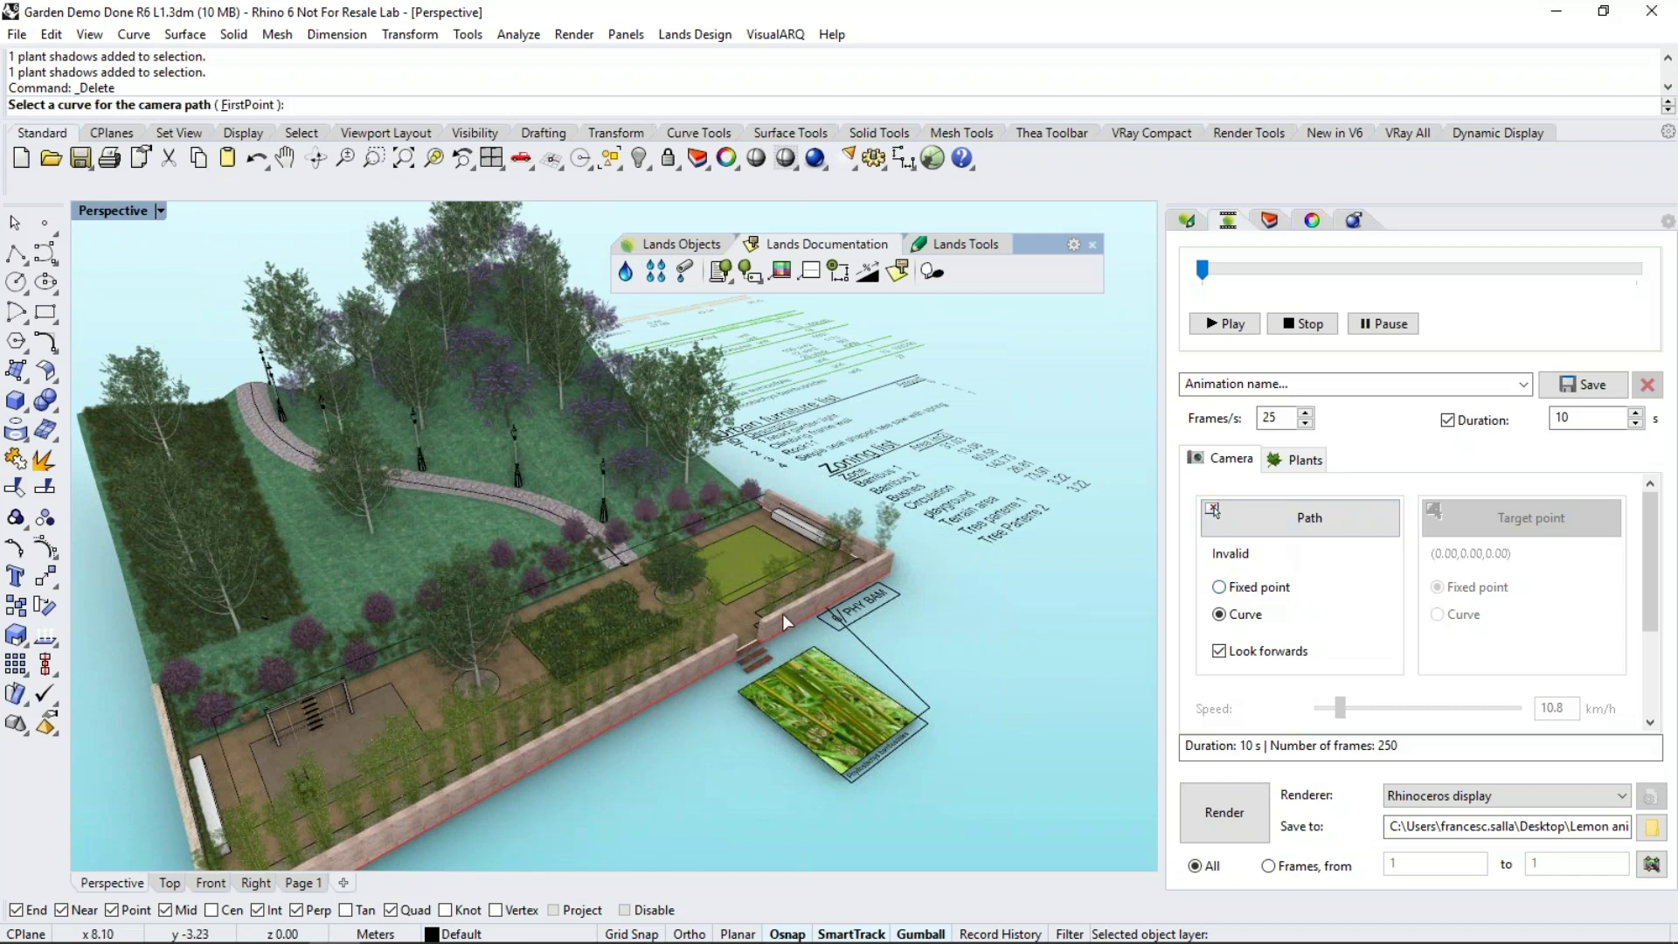
pyautogui.scroll(4, 784, 622)
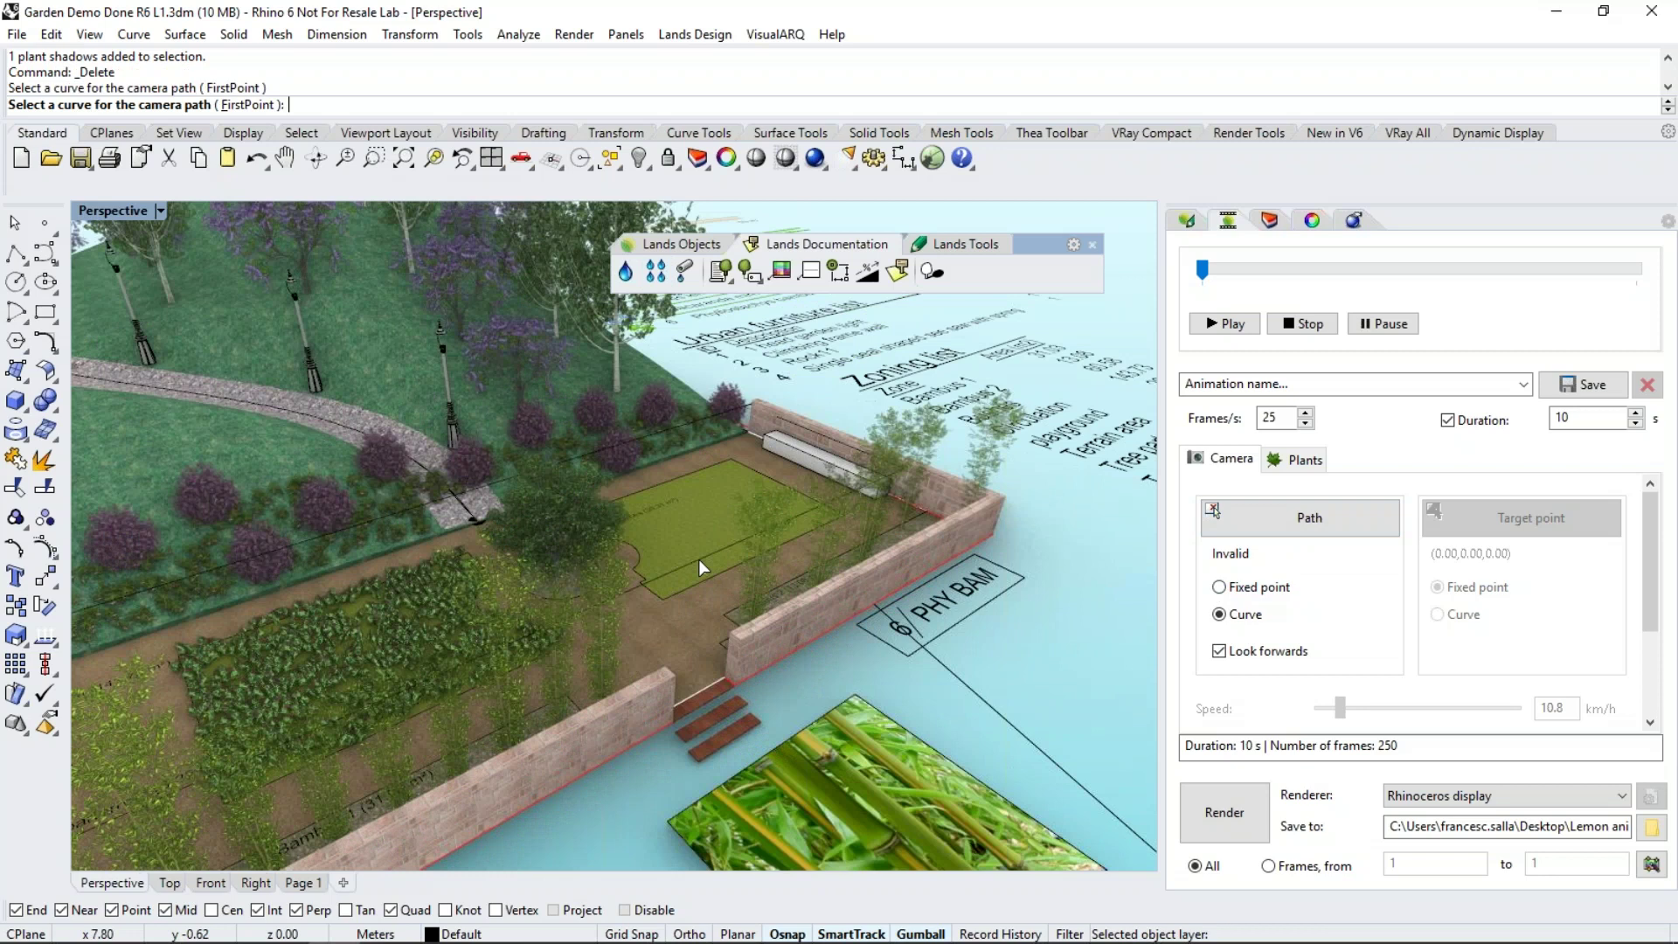
pyautogui.click(704, 568)
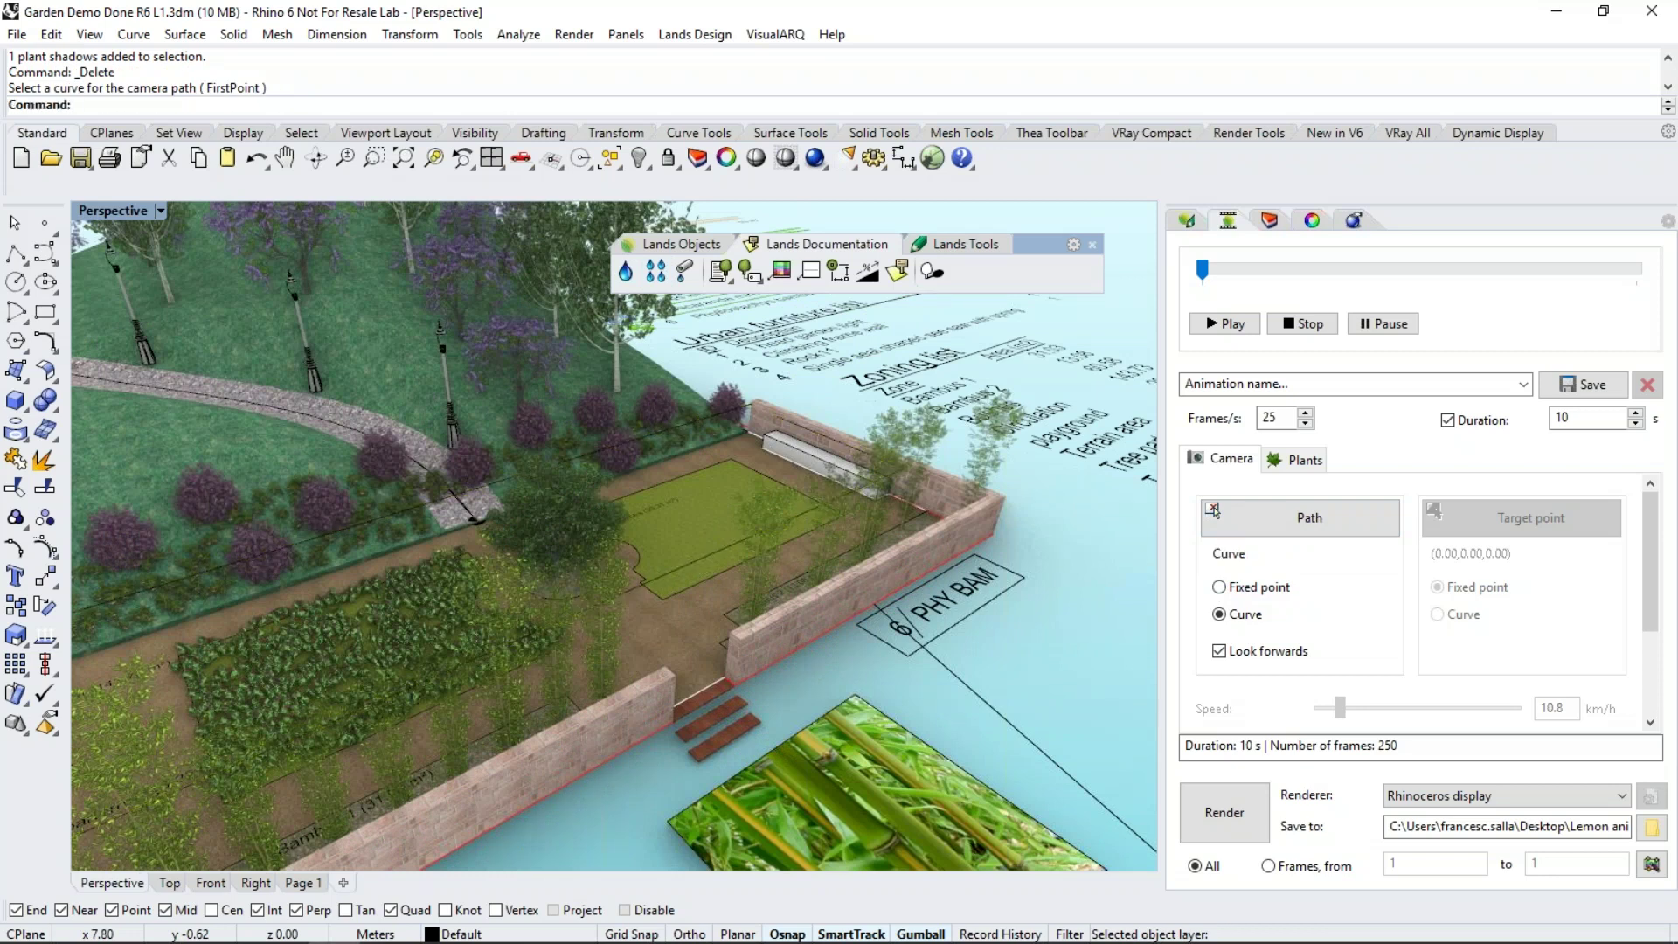
pyautogui.click(704, 564)
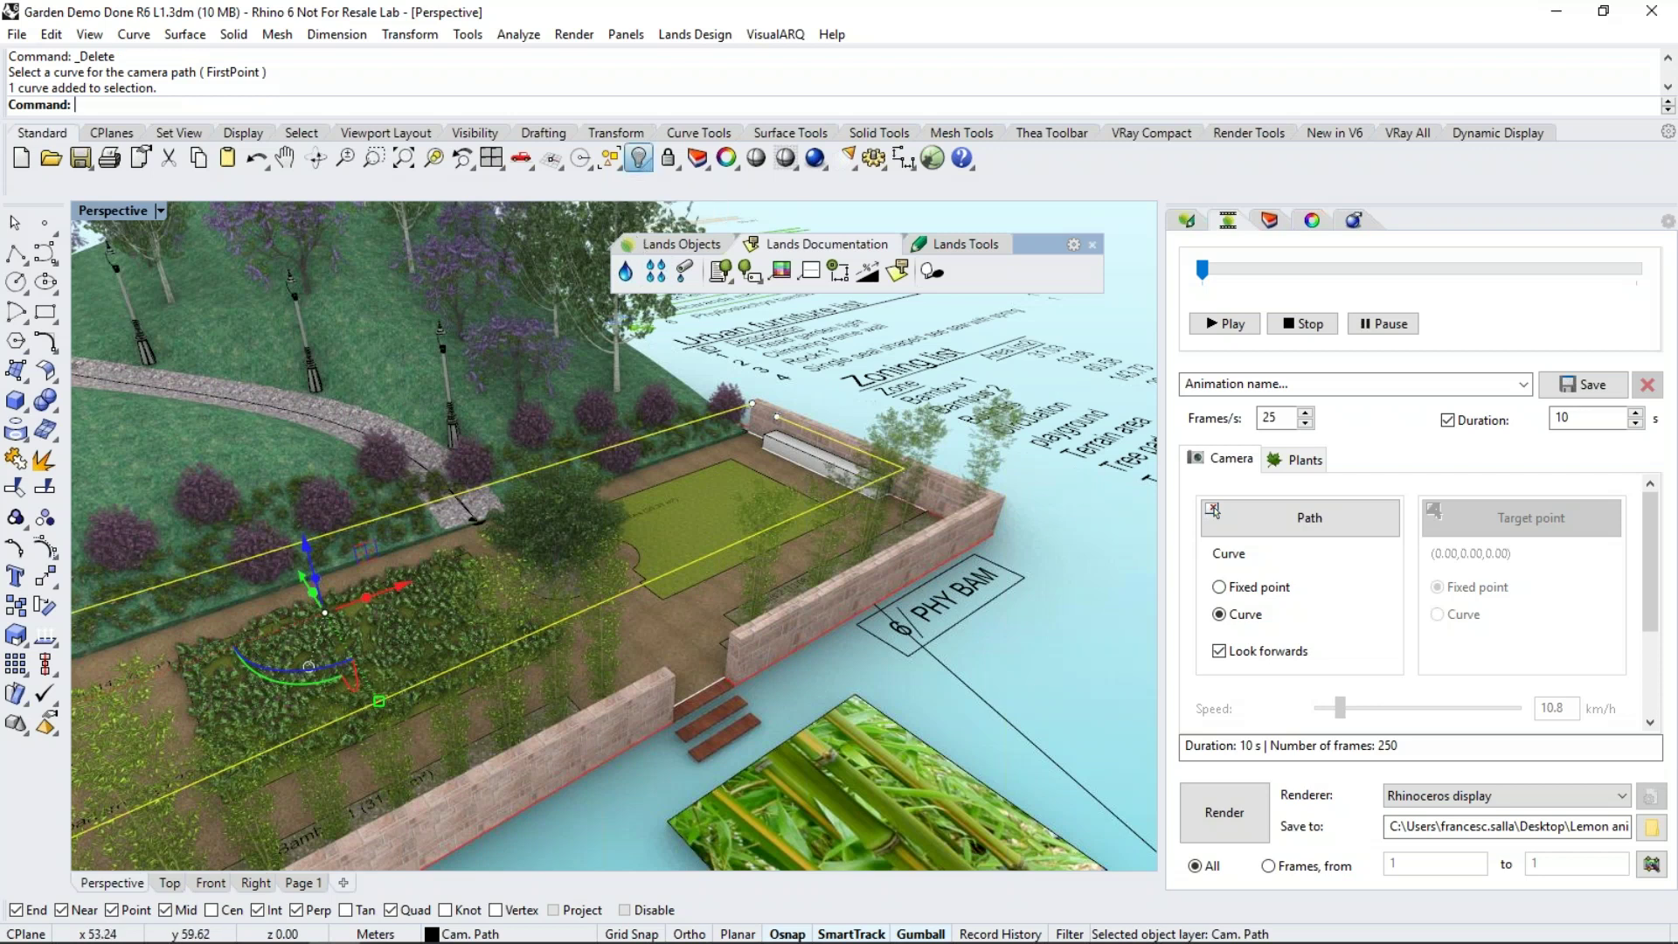
pyautogui.hotkey('ctrl', 'h')
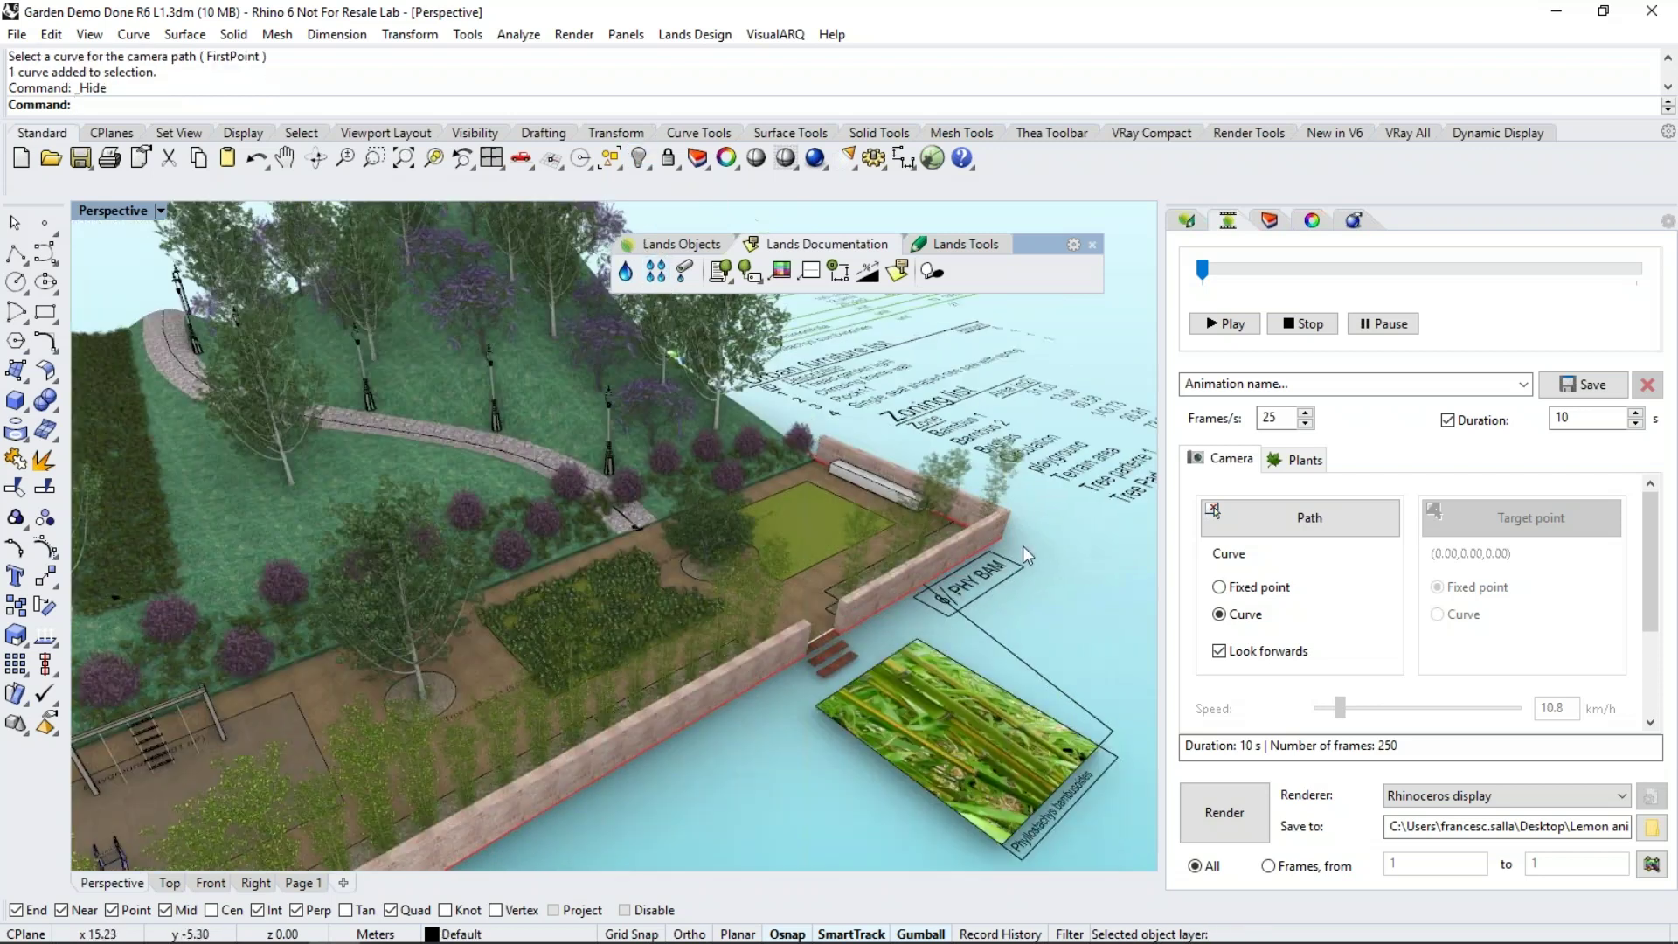
# Toggle Look forwards off and back on, keeping the camera facing forwards
pyautogui.click(1219, 651)
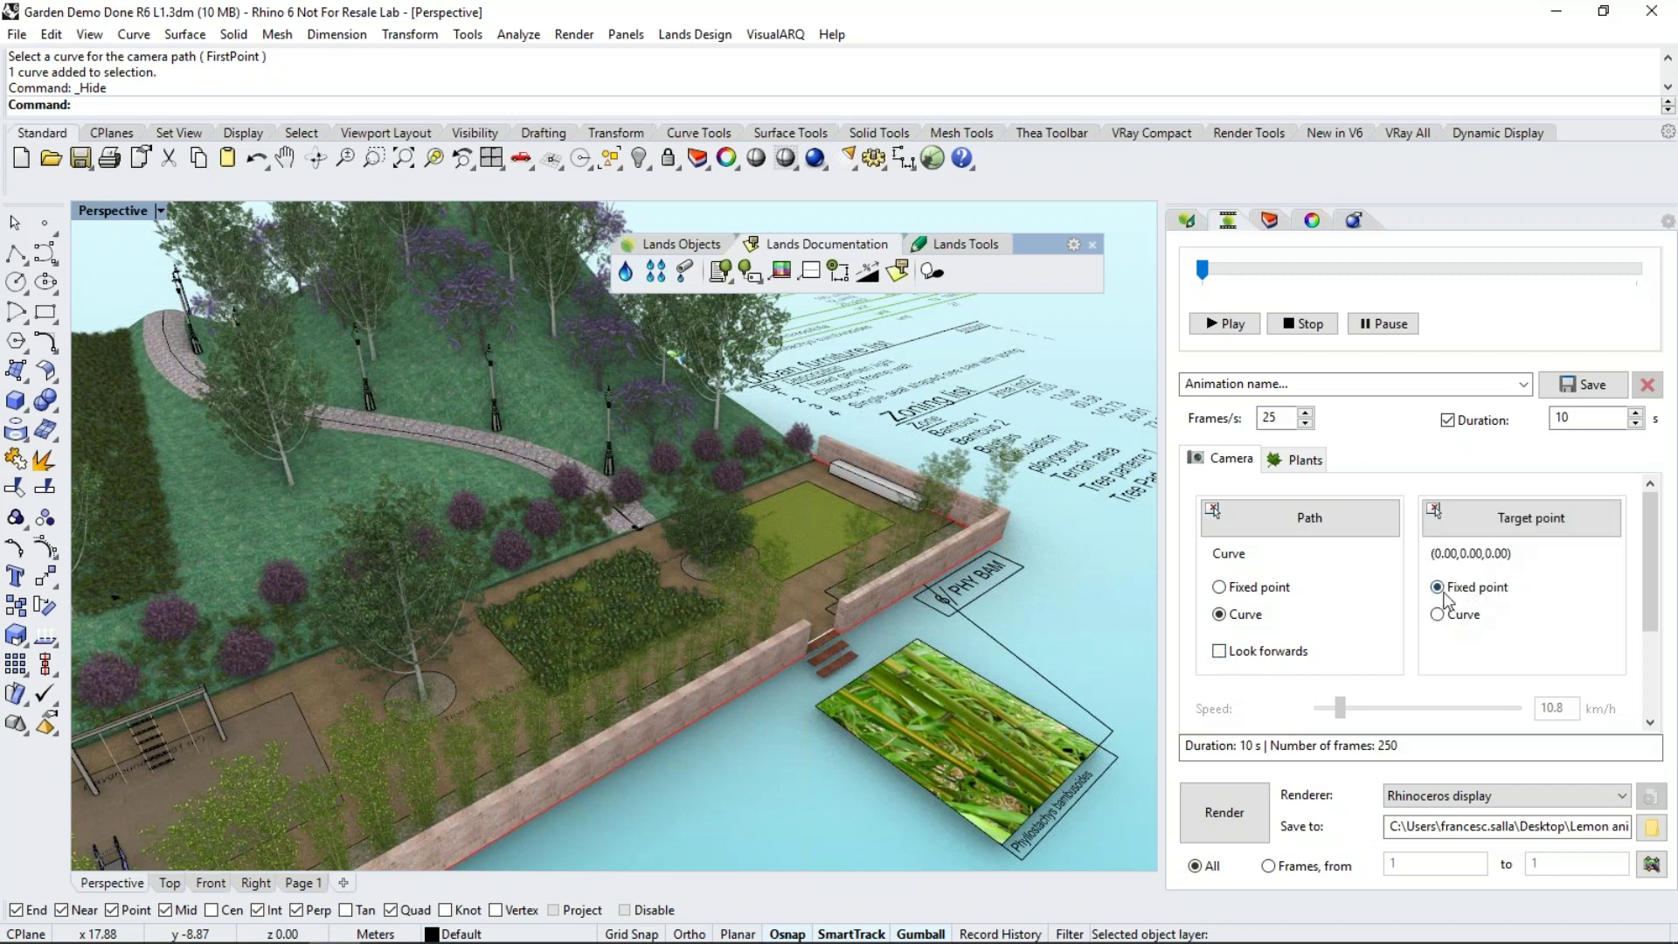
pyautogui.click(1220, 651)
pyautogui.scroll(-4, 1652, 617)
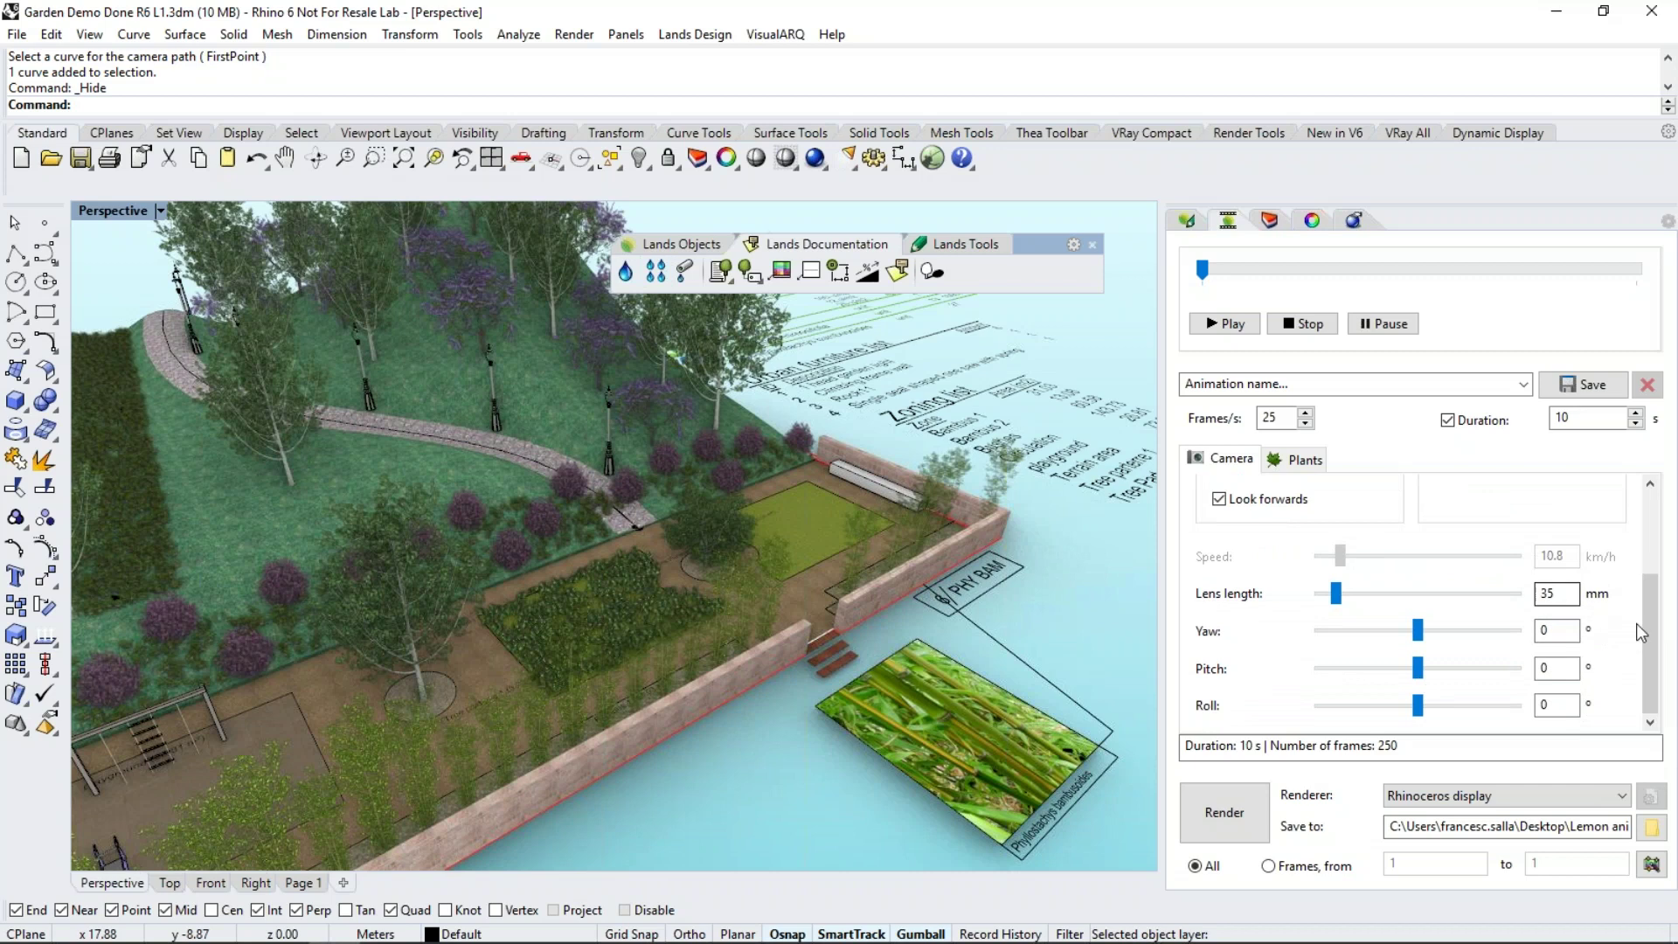
pyautogui.scroll(4, 1652, 634)
pyautogui.click(1306, 460)
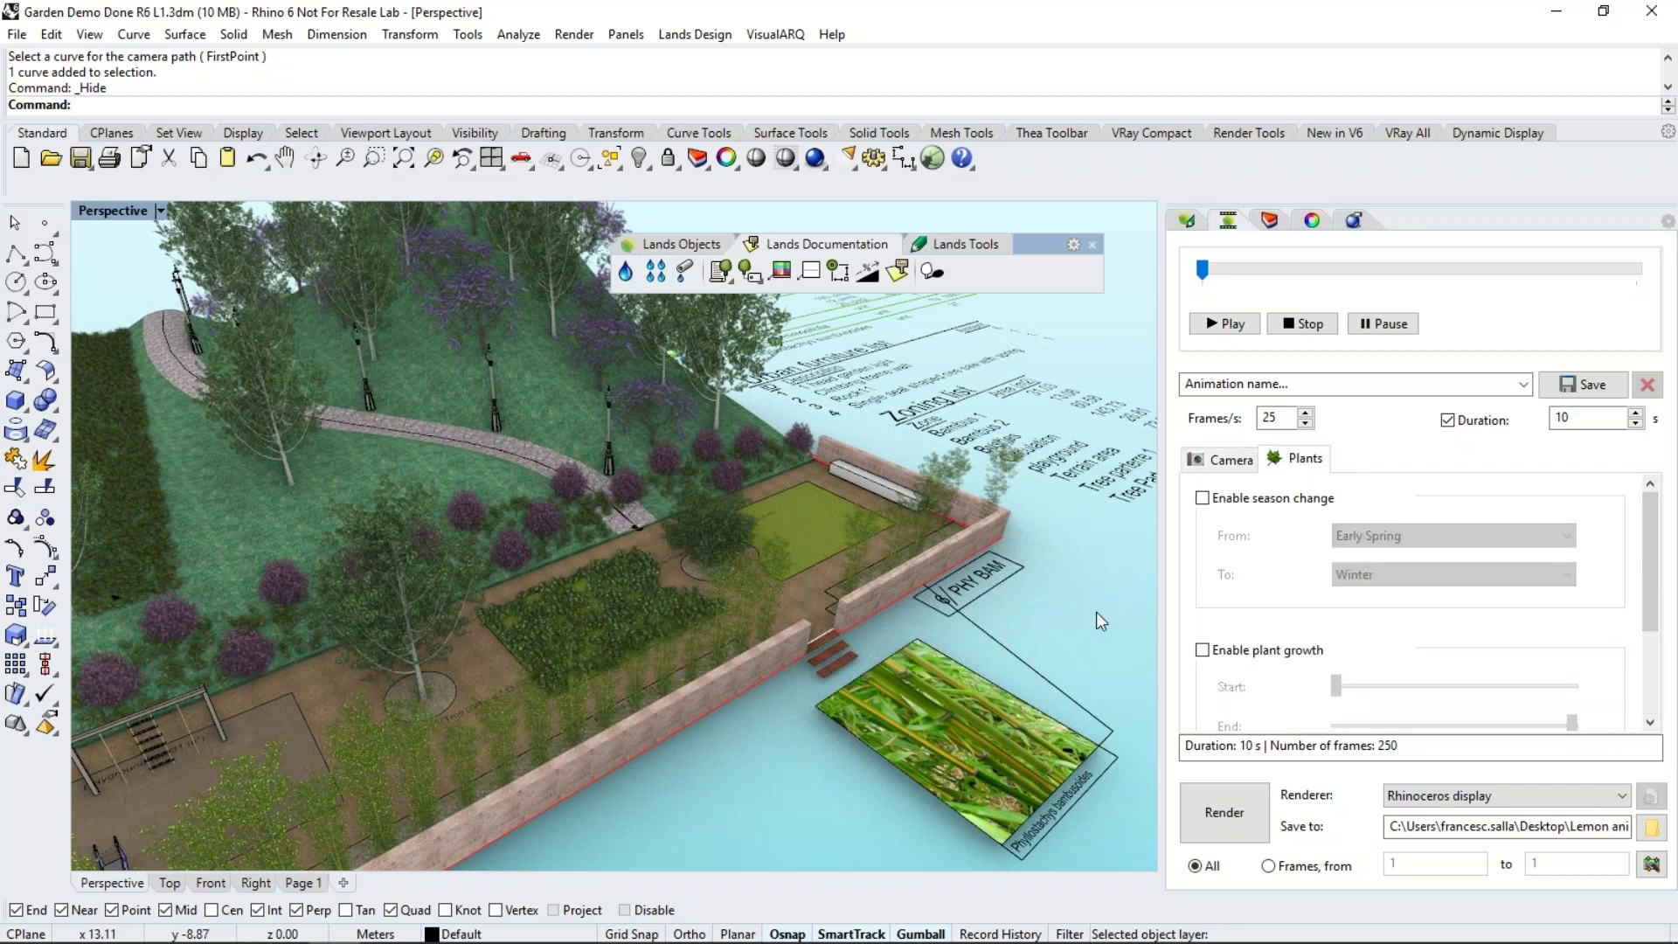
# Enable the Early Spring to Winter season change and plant growth for the animation
pyautogui.click(1222, 505)
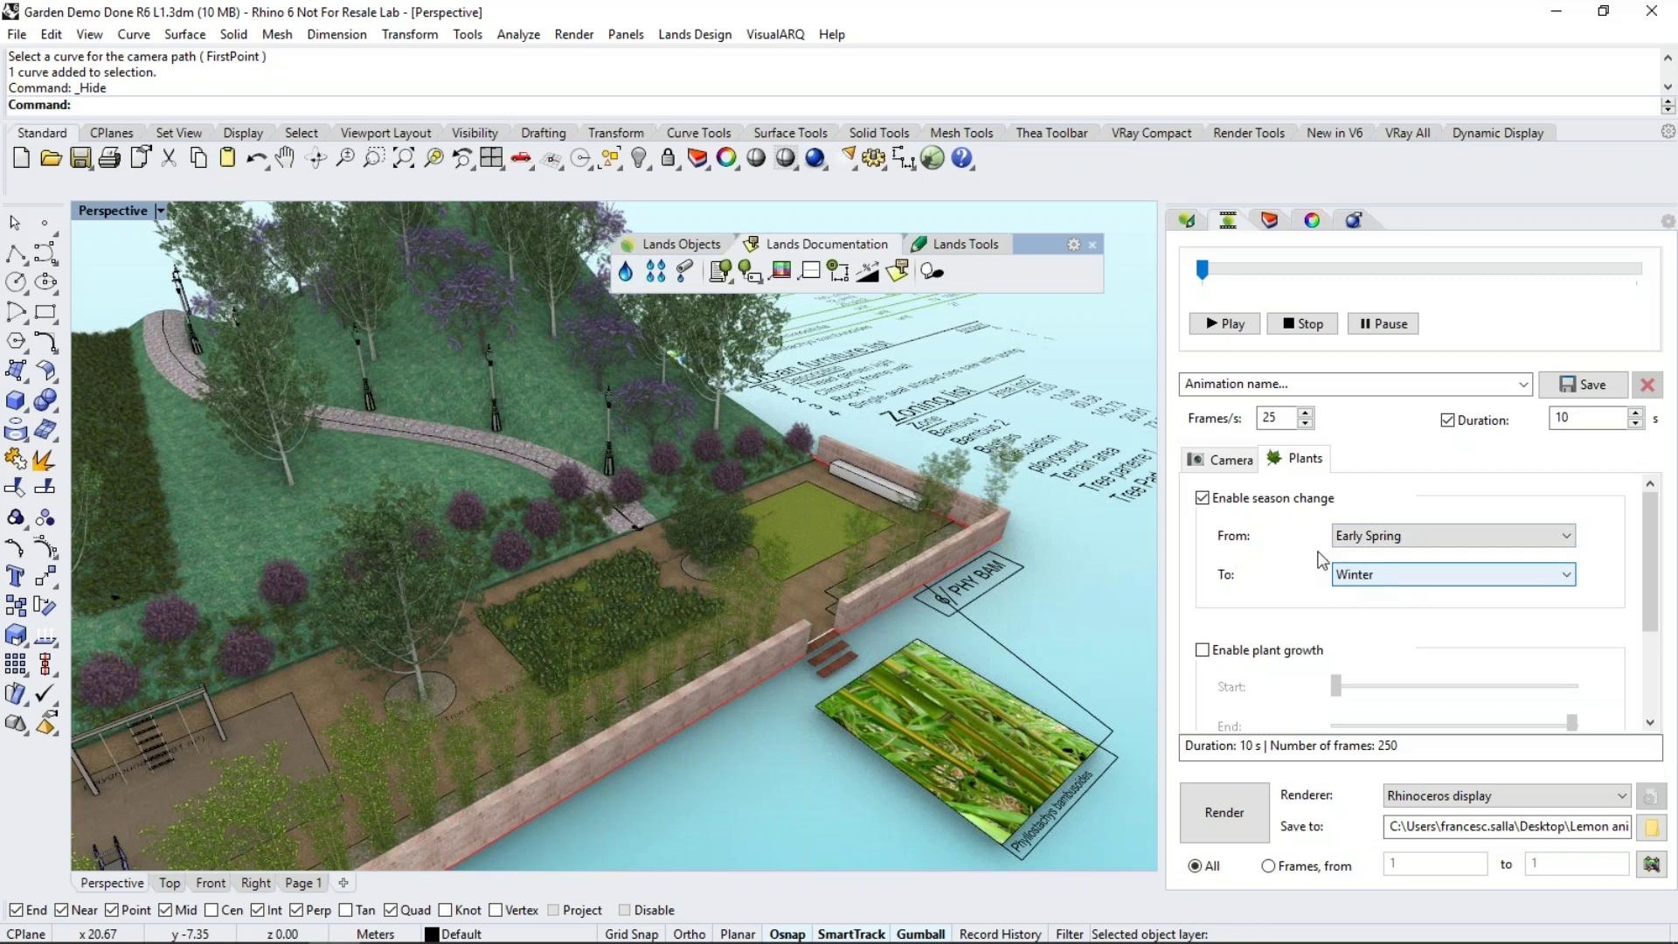
pyautogui.moveTo(1646, 529); pyautogui.dragTo(1647, 579)
pyautogui.click(1201, 554)
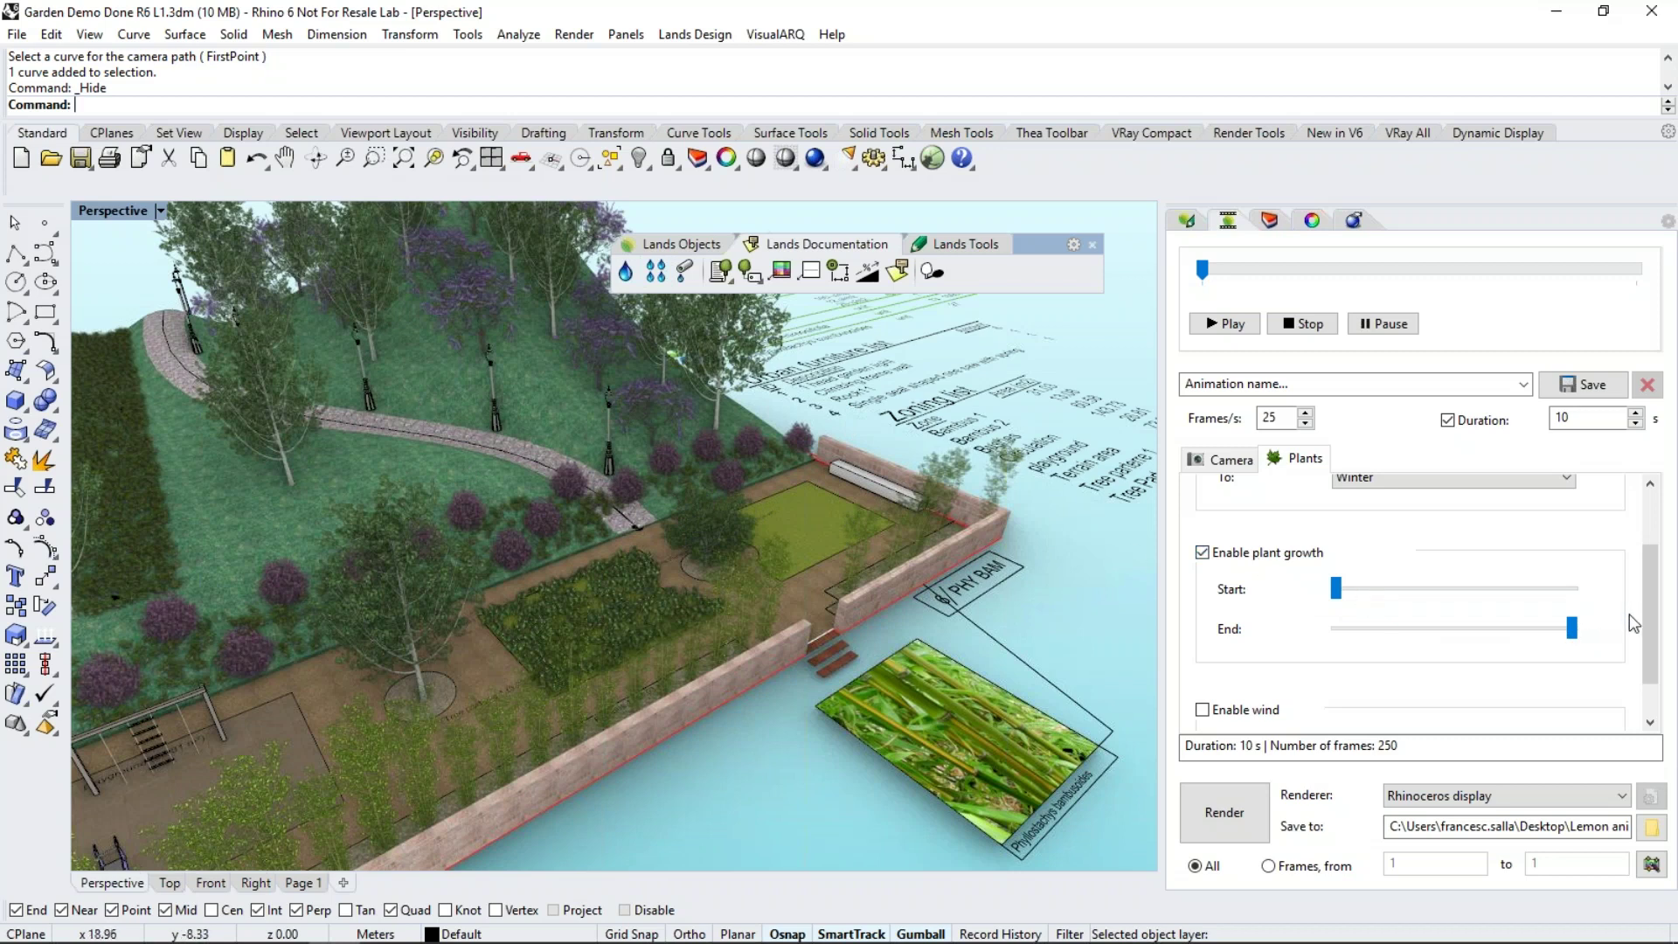
pyautogui.scroll(3, 1658, 619)
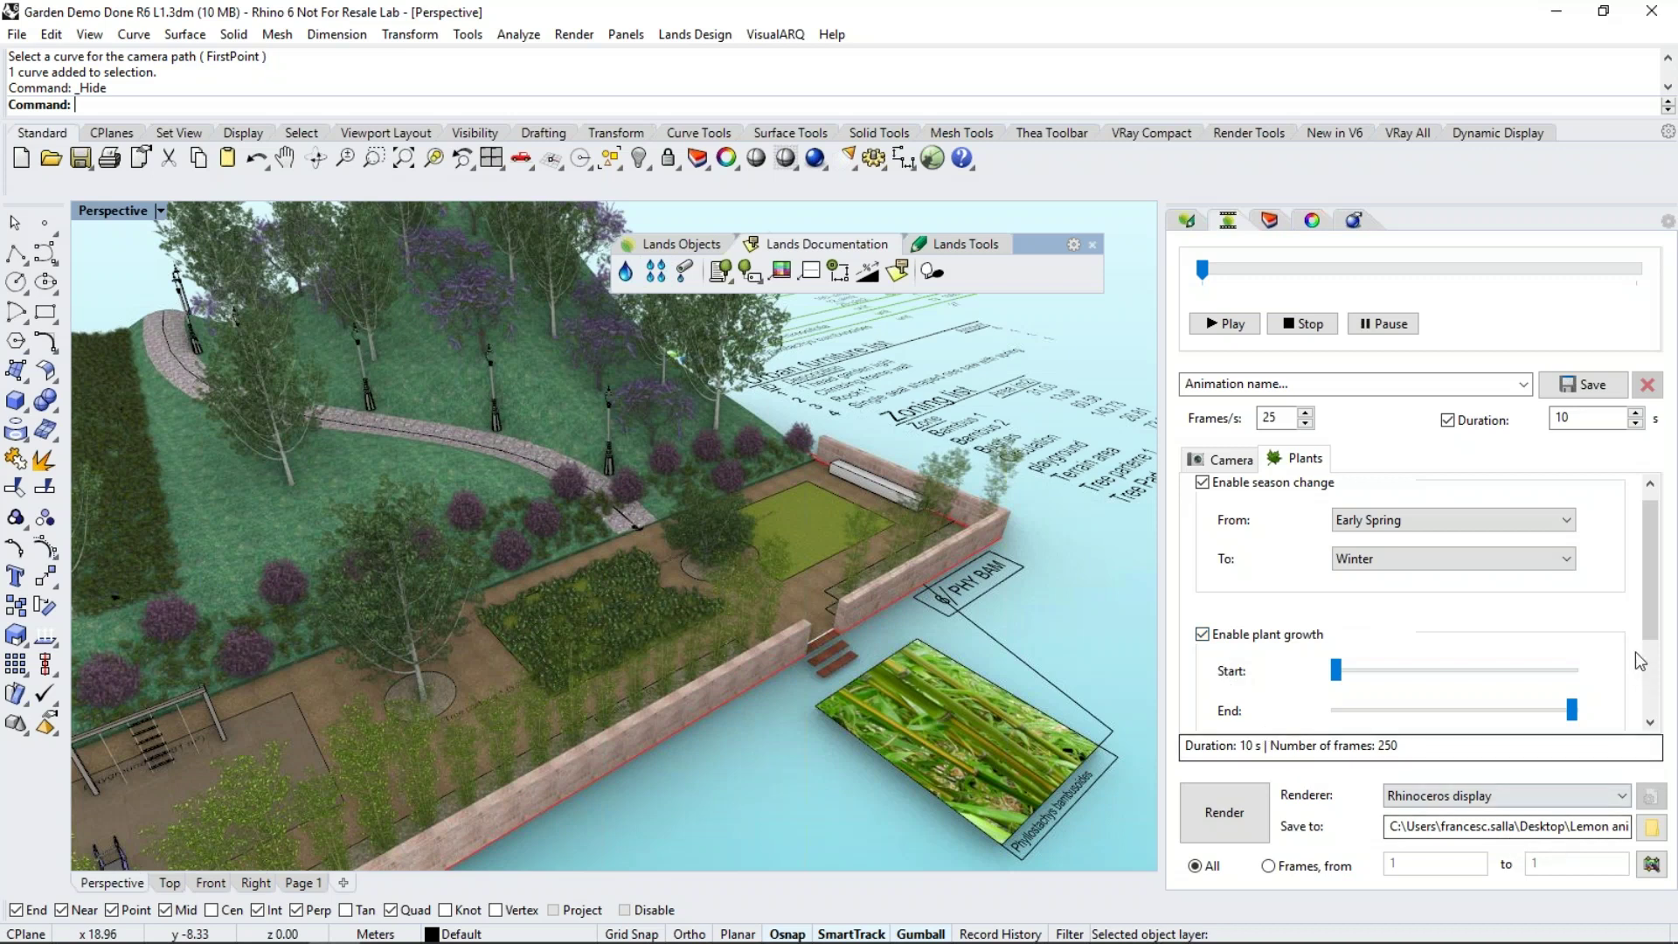
# Try Rhinoceros render as the renderer, then set it back to Rhinoceros display
pyautogui.click(1486, 795)
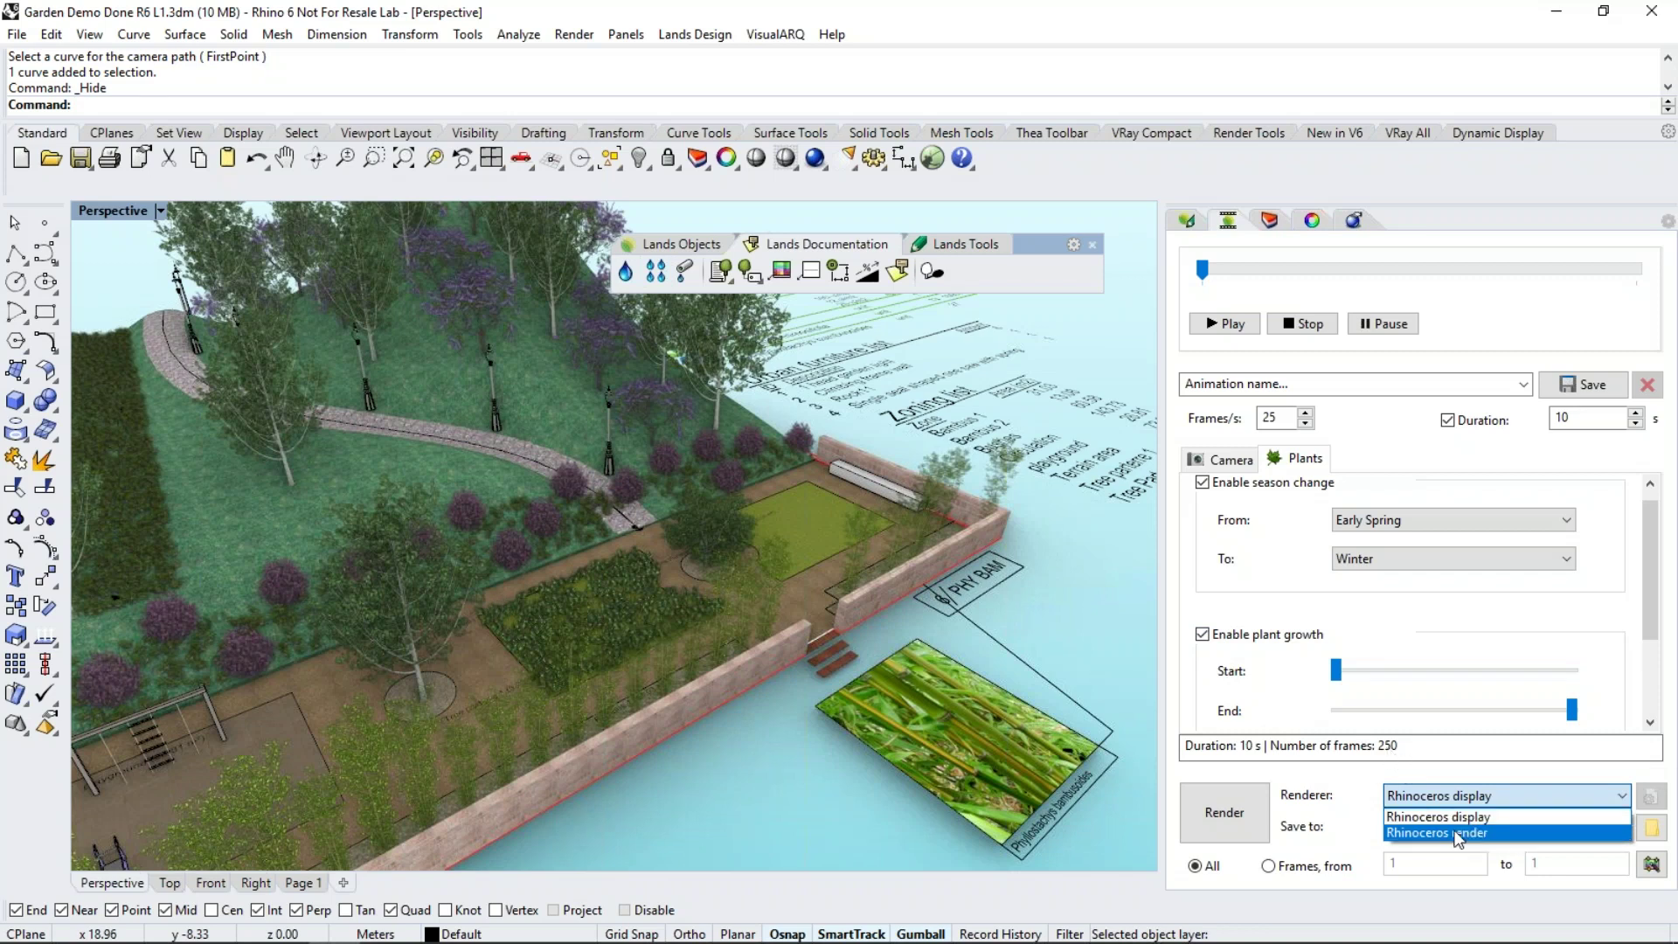
pyautogui.click(1457, 834)
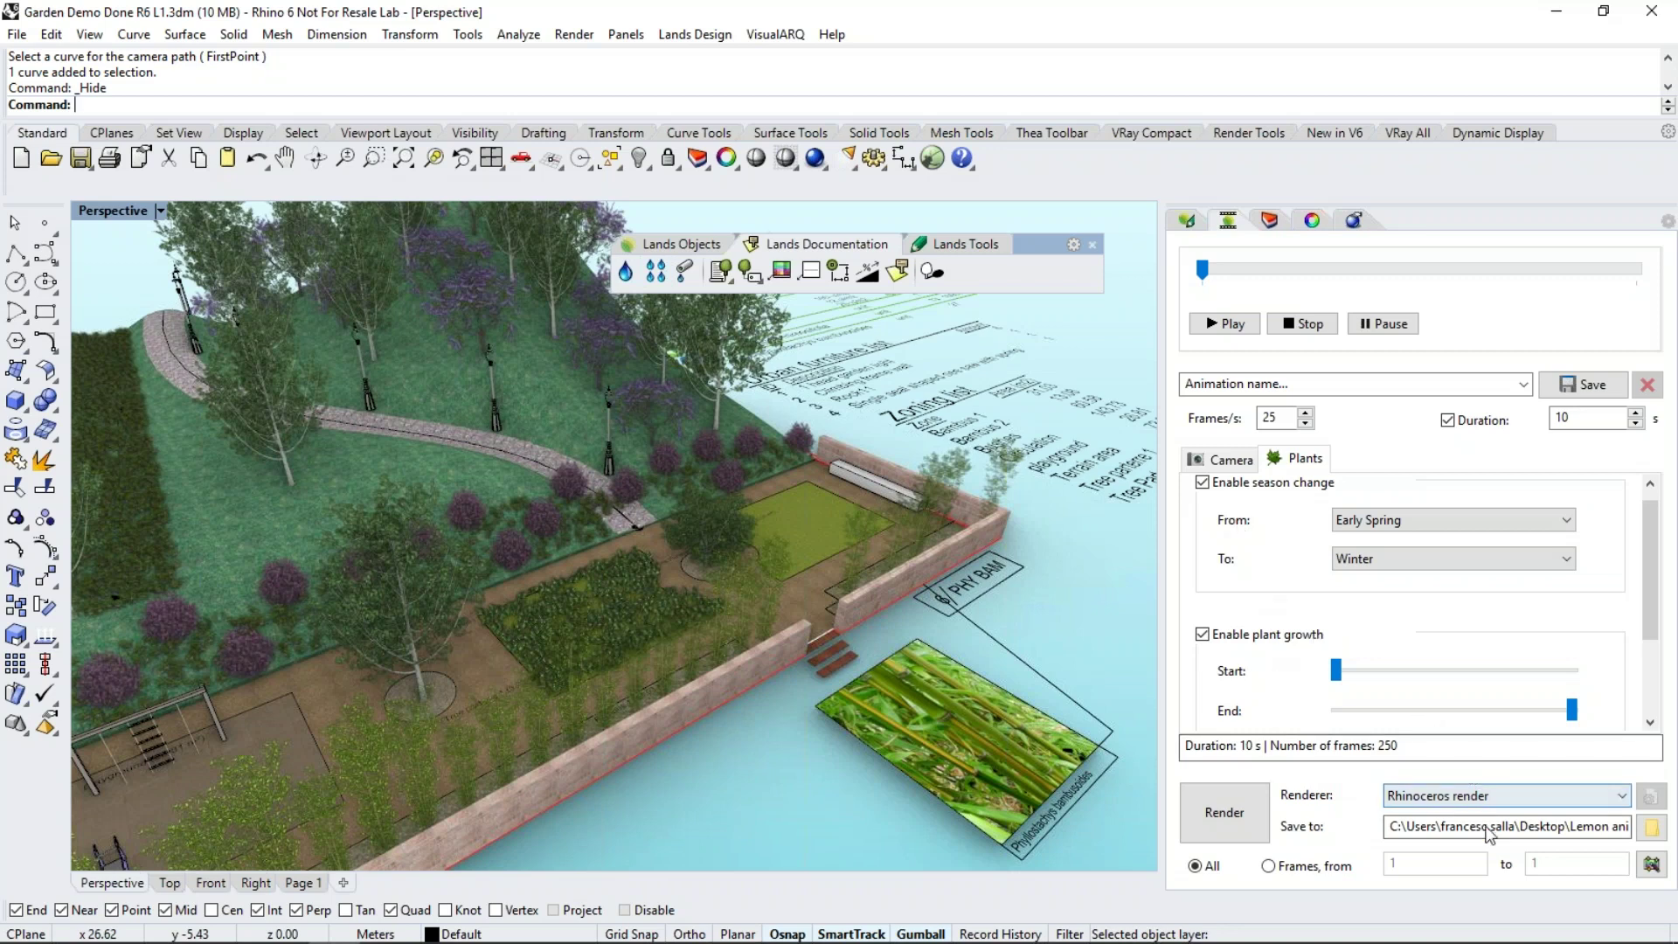
pyautogui.click(1504, 795)
pyautogui.click(1488, 832)
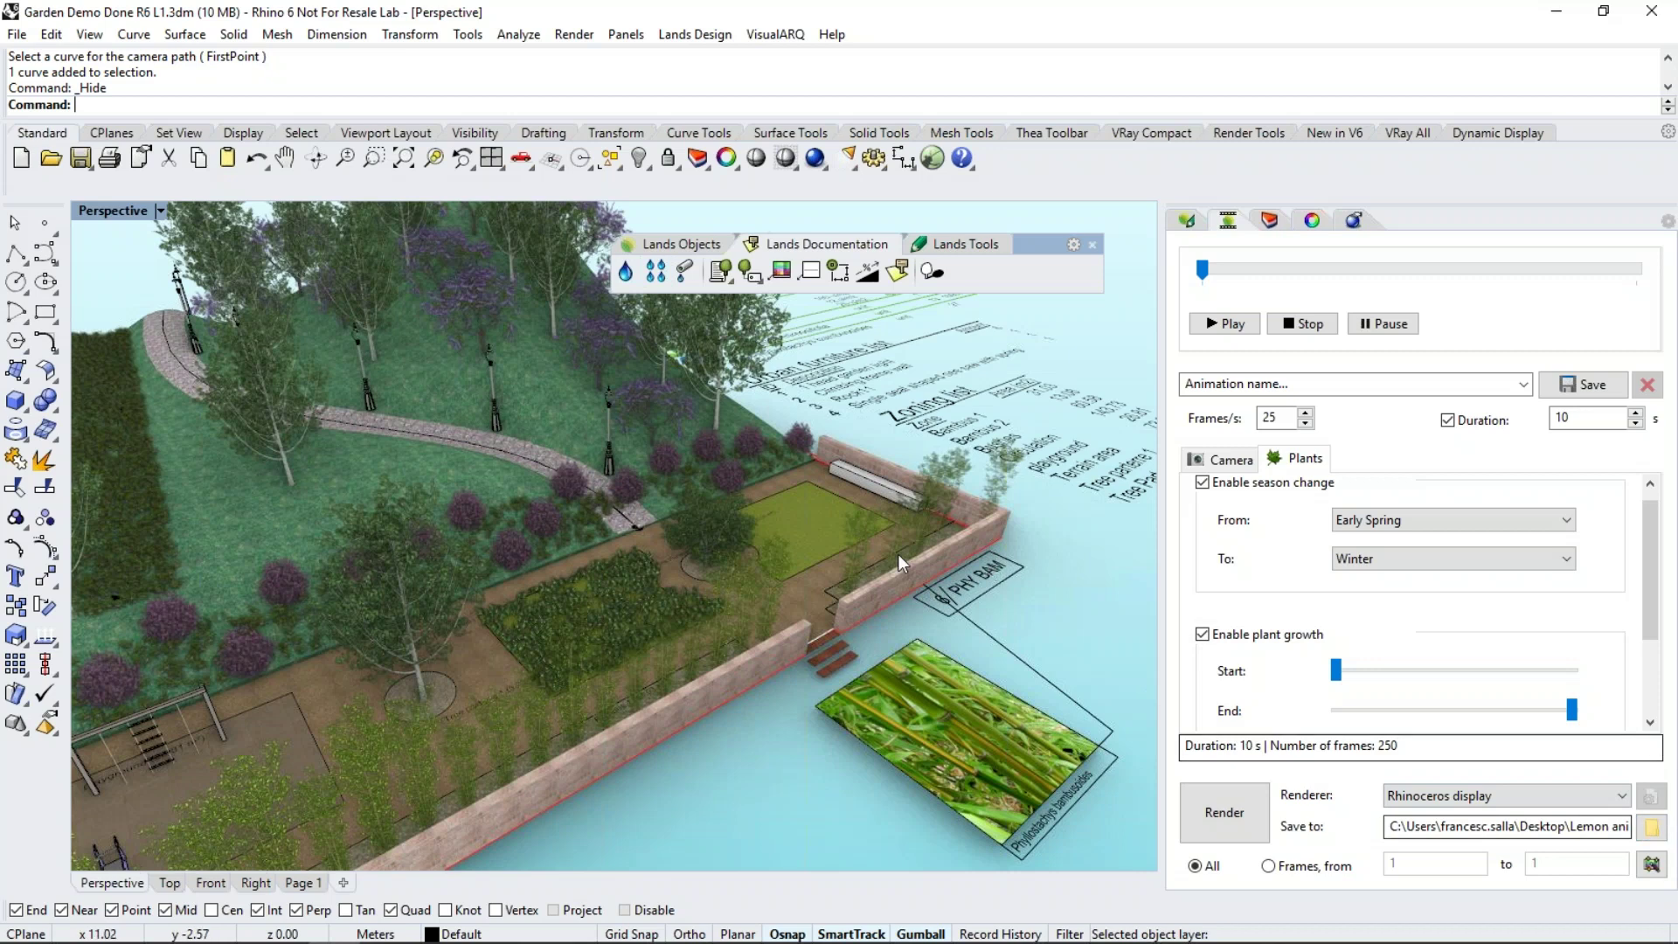
# Play the camera animation preview through to its final frame
pyautogui.click(1234, 336)
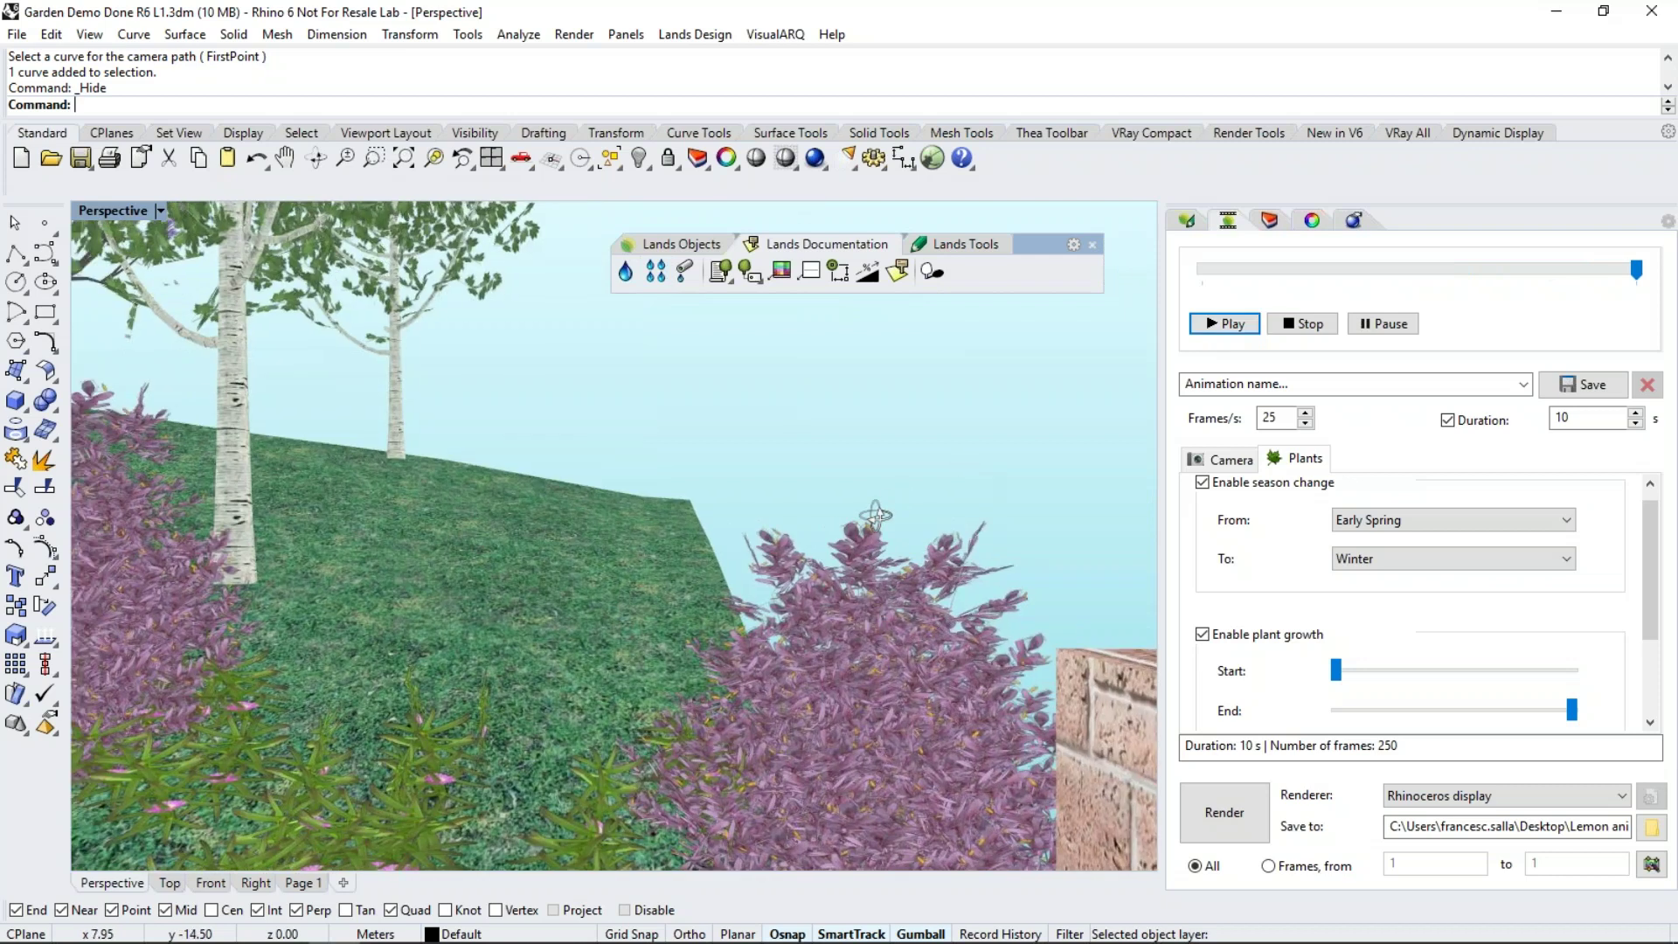
pyautogui.scroll(-3, 699, 644)
pyautogui.scroll(-10, 694, 644)
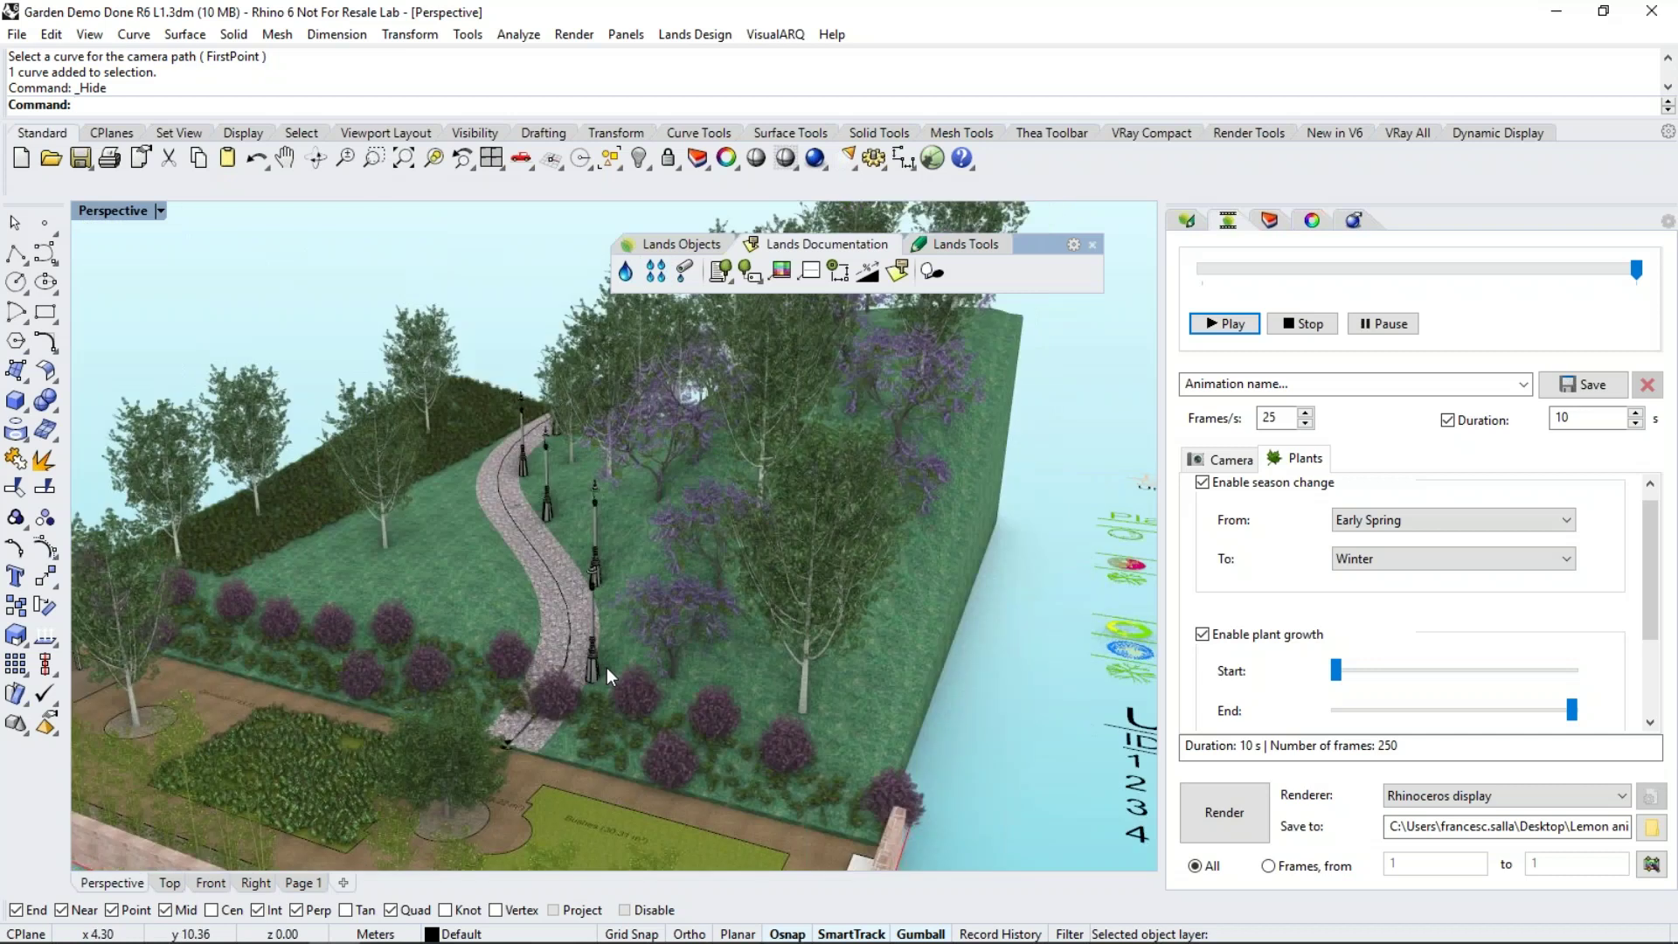
pyautogui.scroll(6, 589, 608)
# Turn on walk mode in the garden view
pyautogui.scroll(-3, 679, 626)
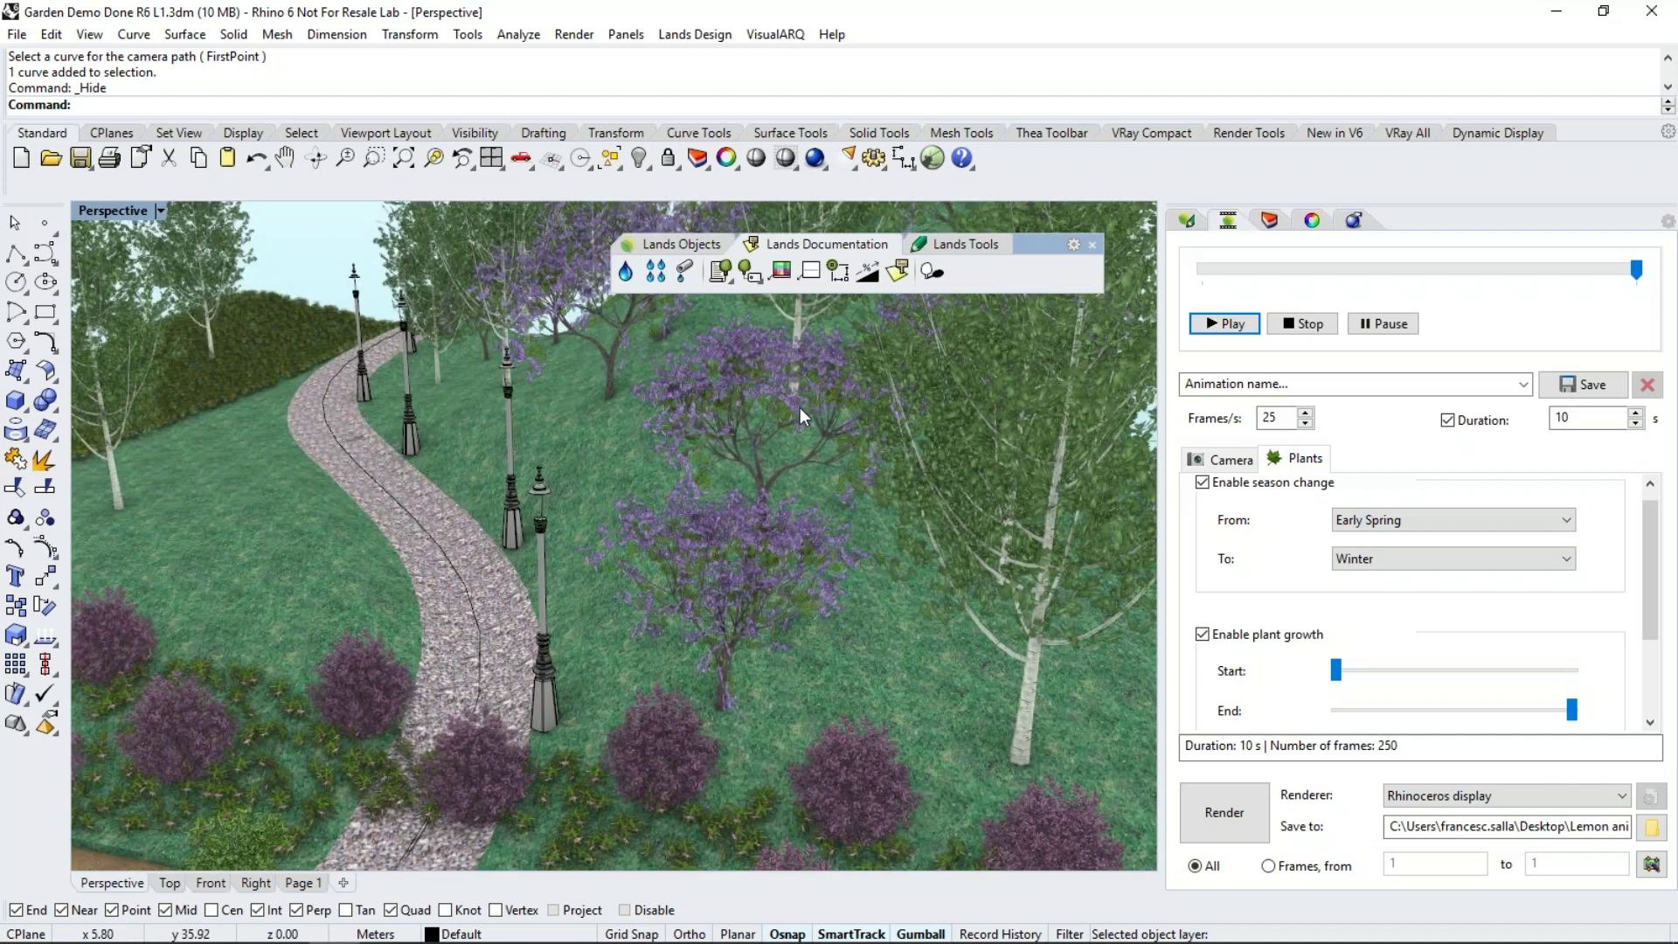
pyautogui.click(966, 244)
pyautogui.click(773, 271)
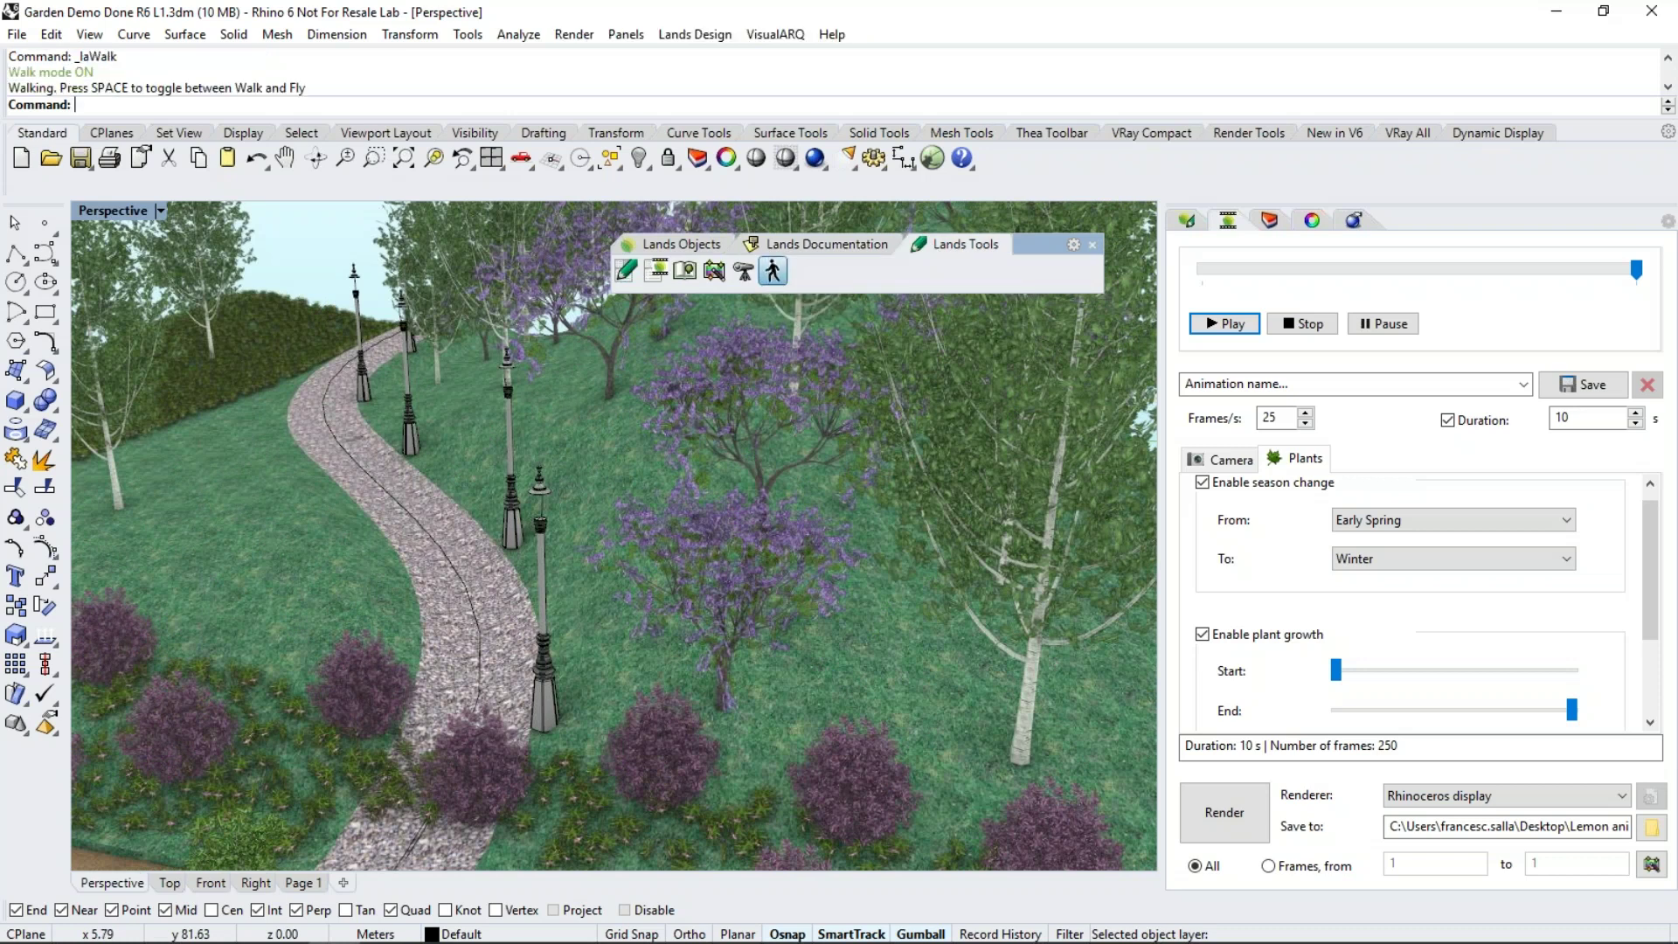
# Walk along the garden path past the bamboo wall, lamp posts and purple shrubs
pyautogui.press('Up')
pyautogui.press('Up')
pyautogui.press('Up')
pyautogui.press('Up')
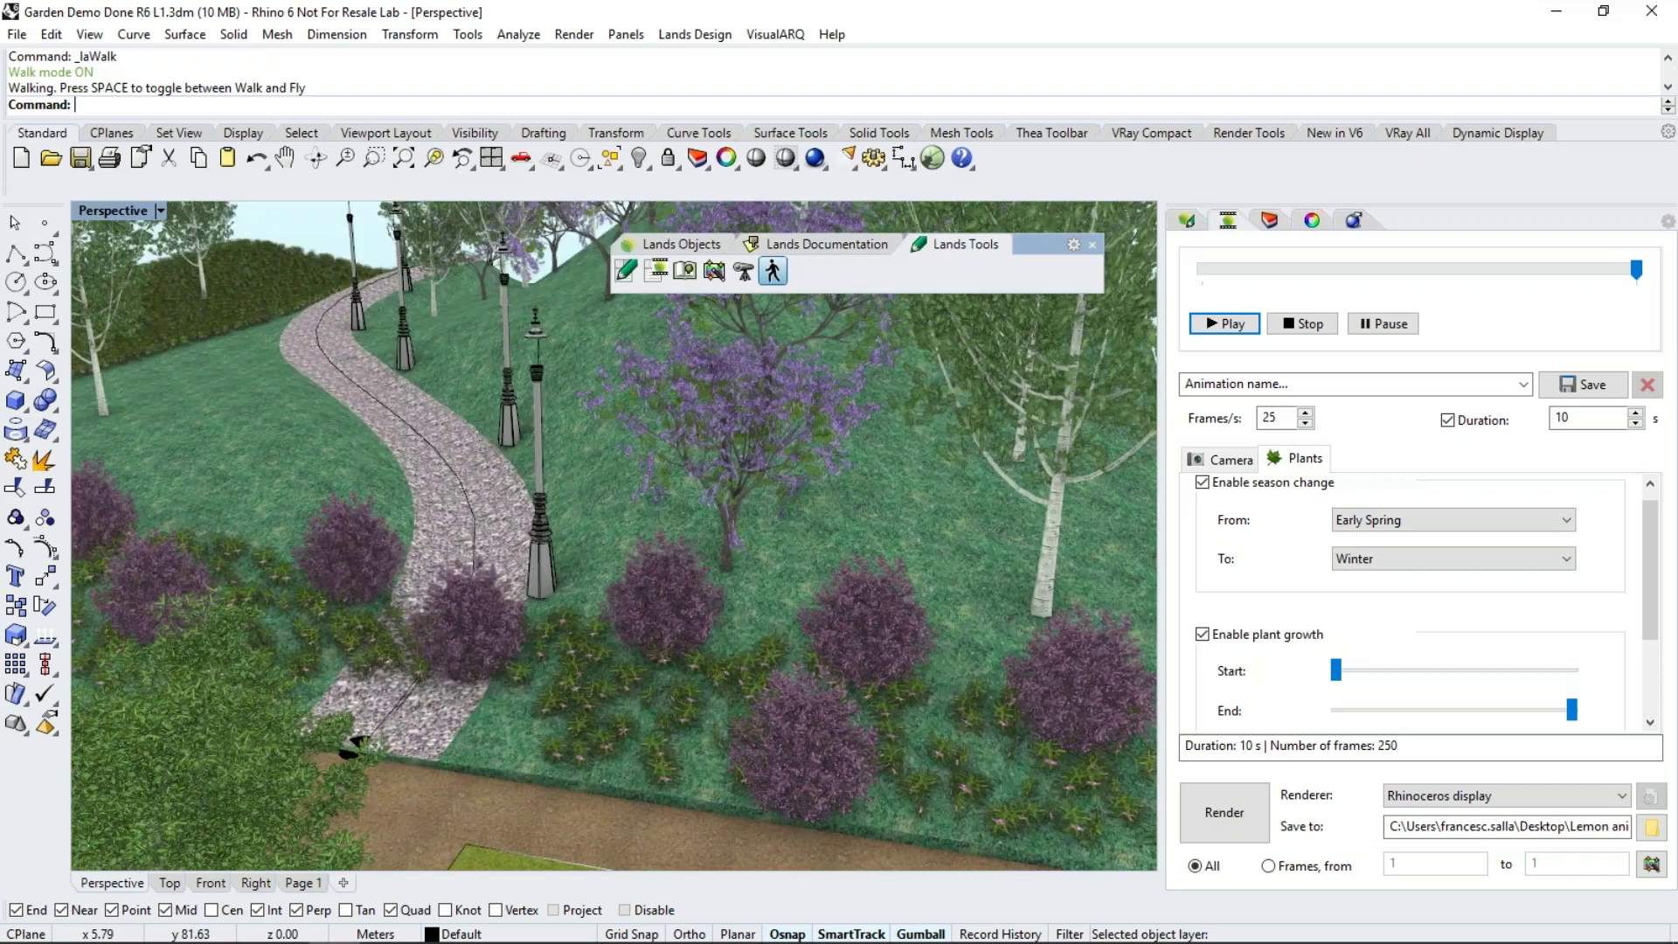
pyautogui.press('Left')
pyautogui.press('Left')
pyautogui.press('Left')
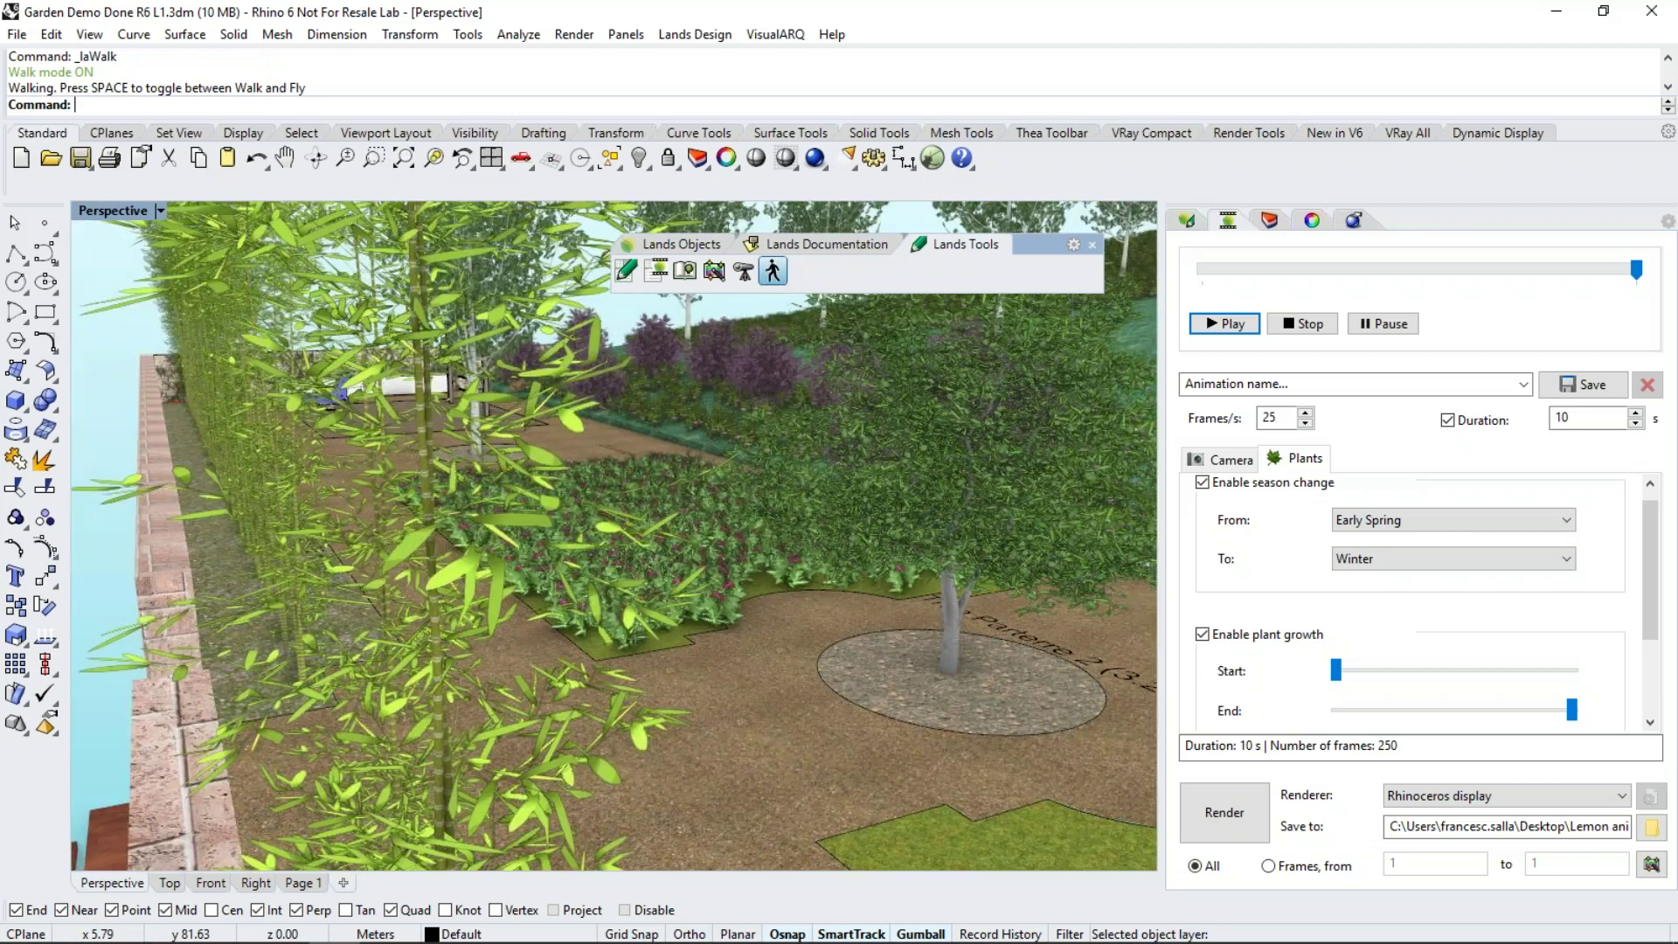
pyautogui.press('Right')
pyautogui.press('Right')
pyautogui.press('Right')
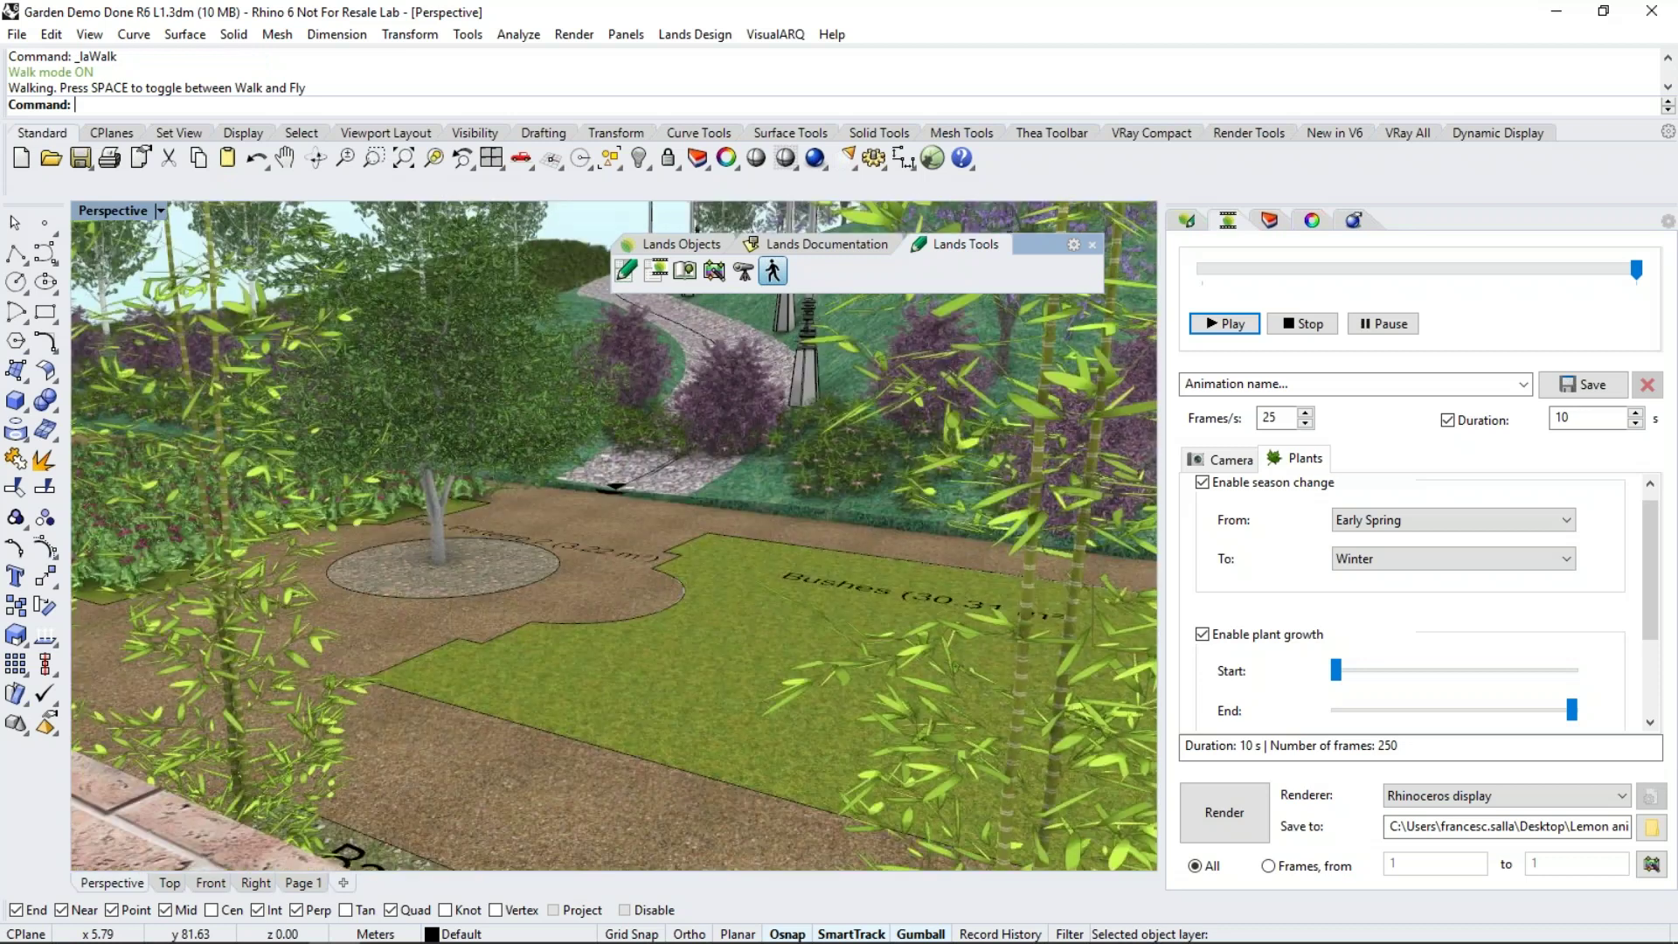
pyautogui.press('Left')
pyautogui.press('Left')
pyautogui.press('Left')
pyautogui.press('Right')
pyautogui.press('Right')
pyautogui.press('Right')
pyautogui.press('Up')
pyautogui.press('Up')
pyautogui.press('Up')
pyautogui.press('Up')
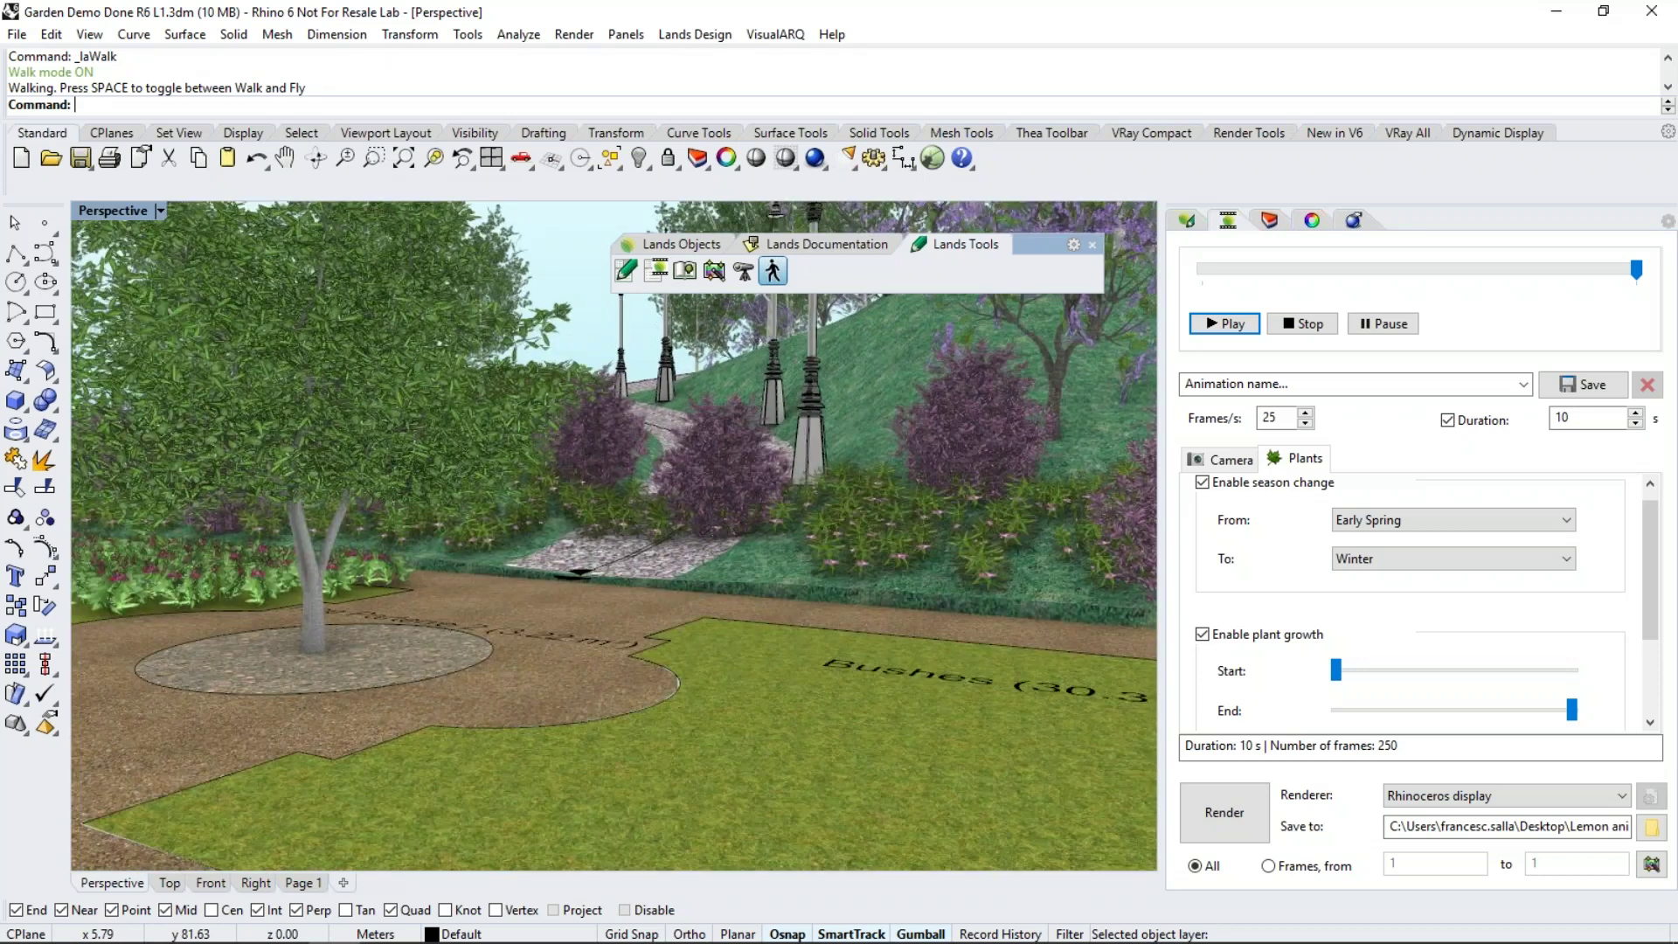
pyautogui.press('Up')
pyautogui.press('Up')
pyautogui.press('Up')
pyautogui.press('Right')
pyautogui.press('Right')
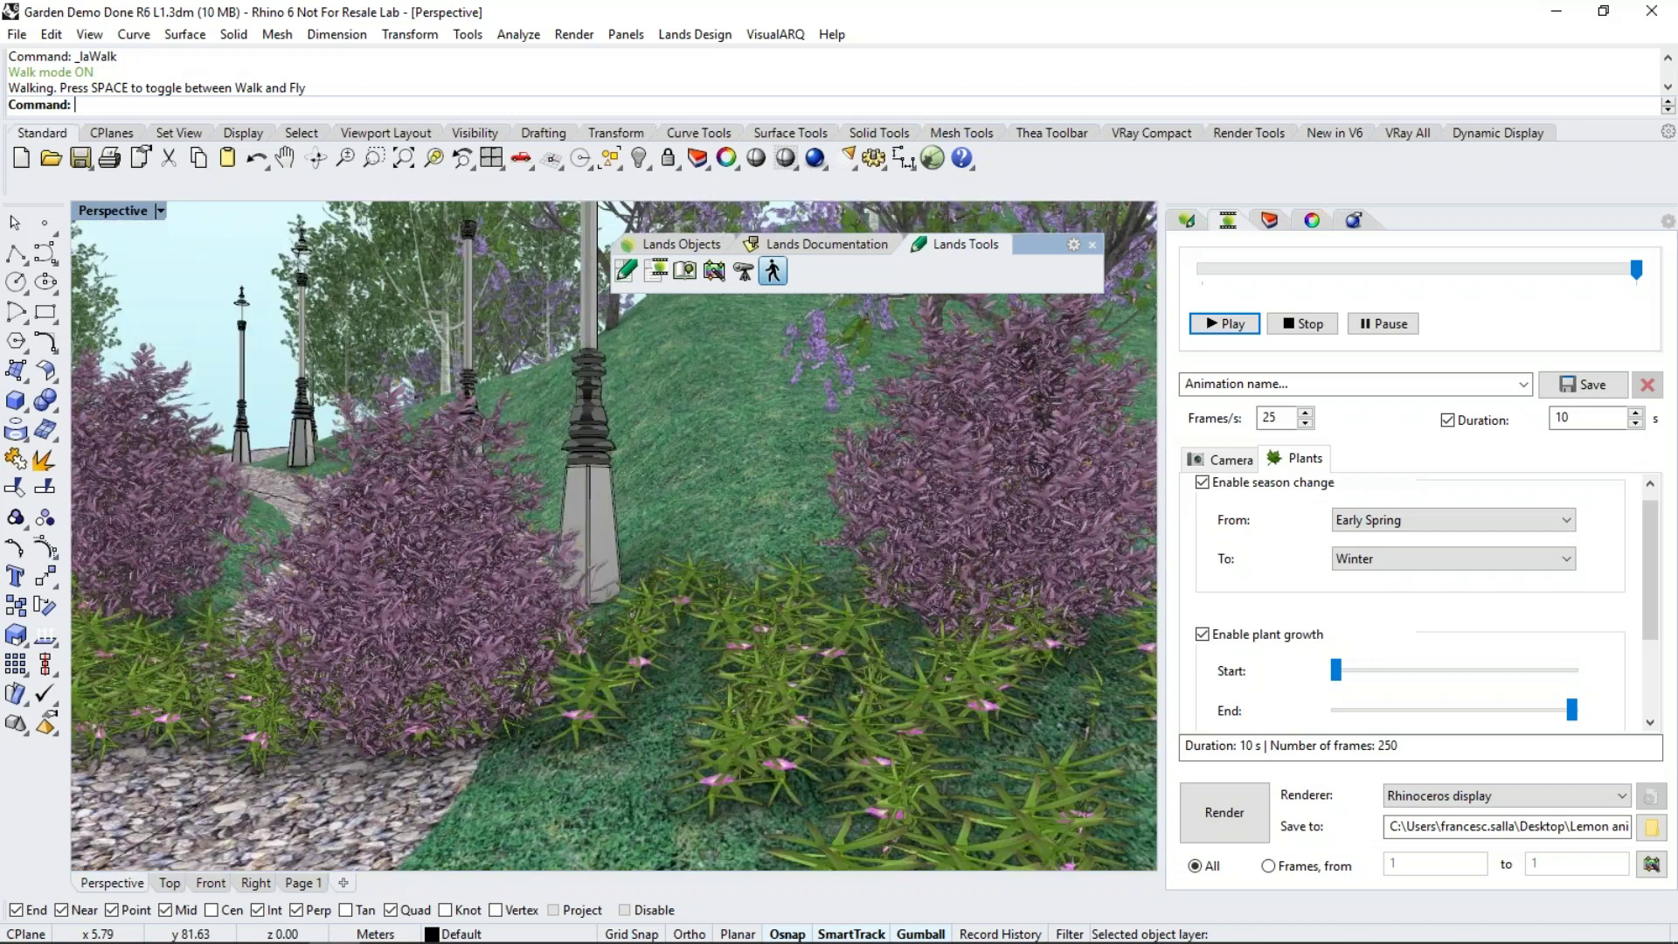
# Walk on past the birch to the gravel circle, then exit walk mode with Esc
pyautogui.press('Left')
pyautogui.press('Left')
pyautogui.press('Left')
pyautogui.press('Left')
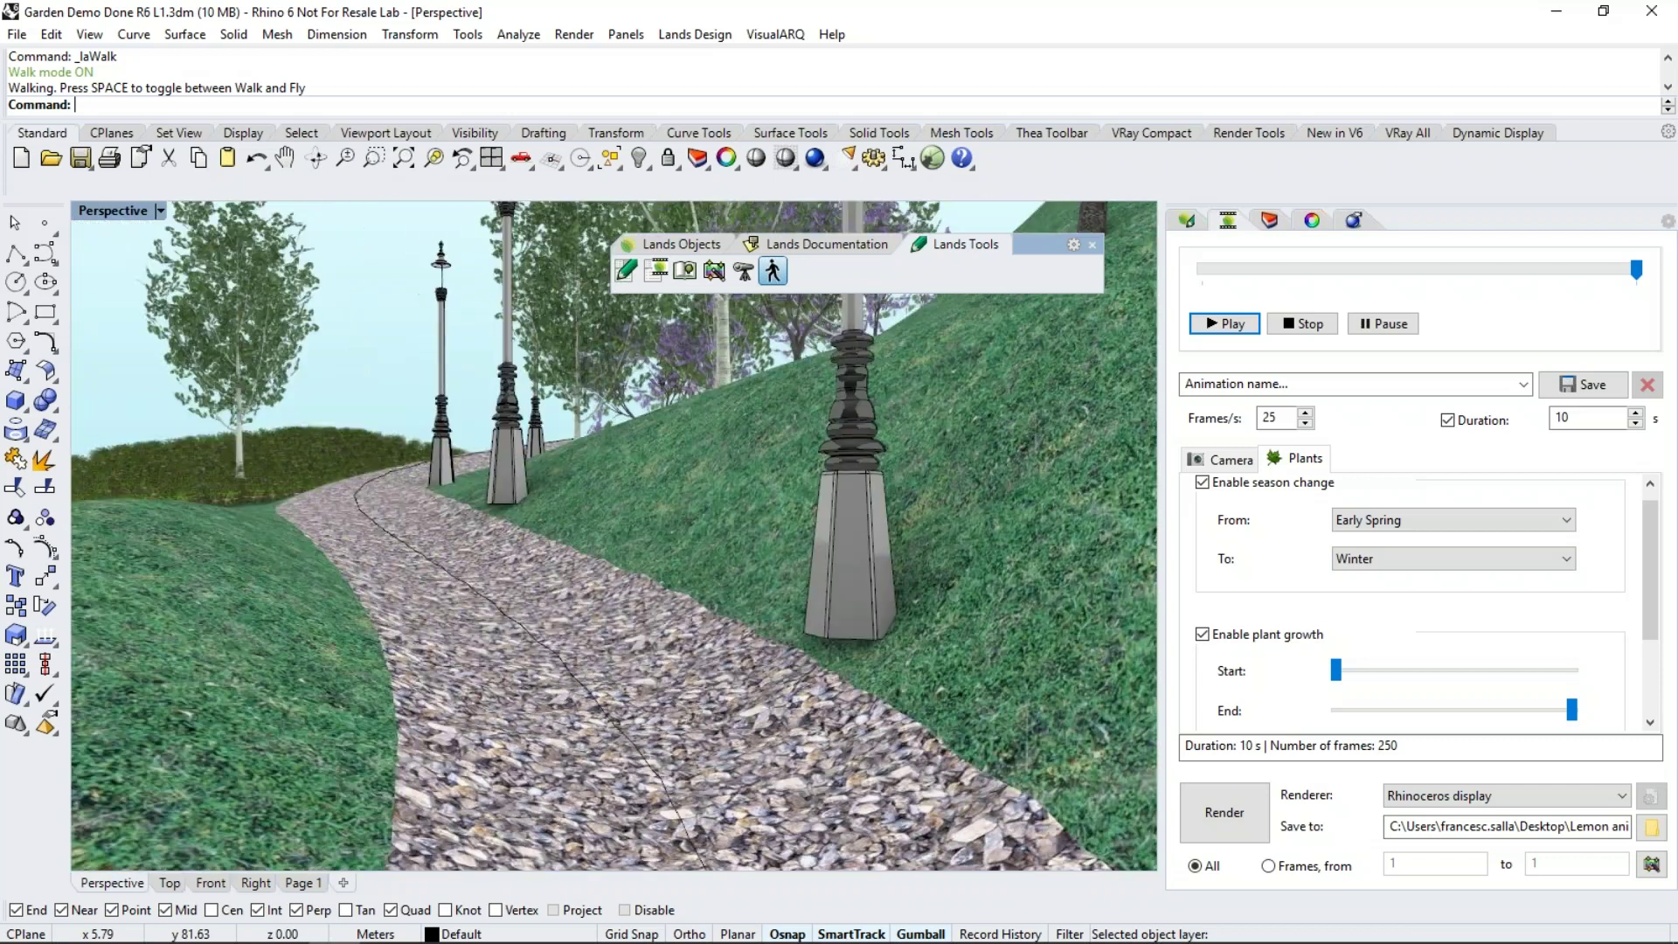
pyautogui.press('Left')
pyautogui.press('Left')
pyautogui.press('Left')
pyautogui.press('Left')
pyautogui.press('Left')
pyautogui.press('Left')
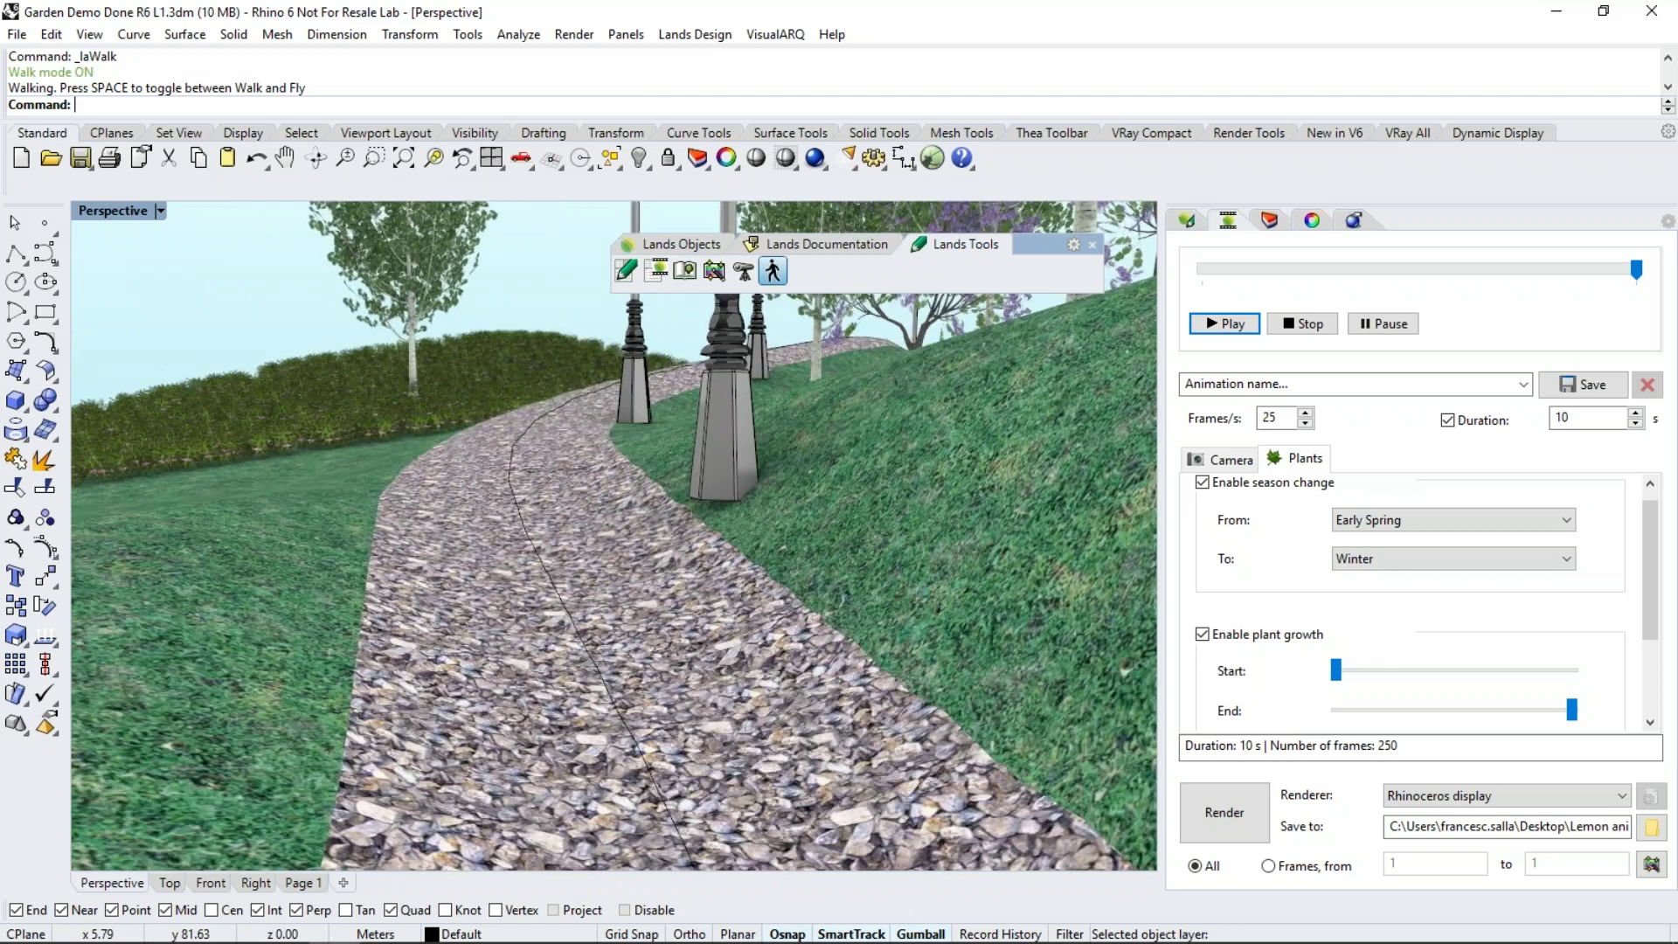
pyautogui.press('Up')
pyautogui.press('Up')
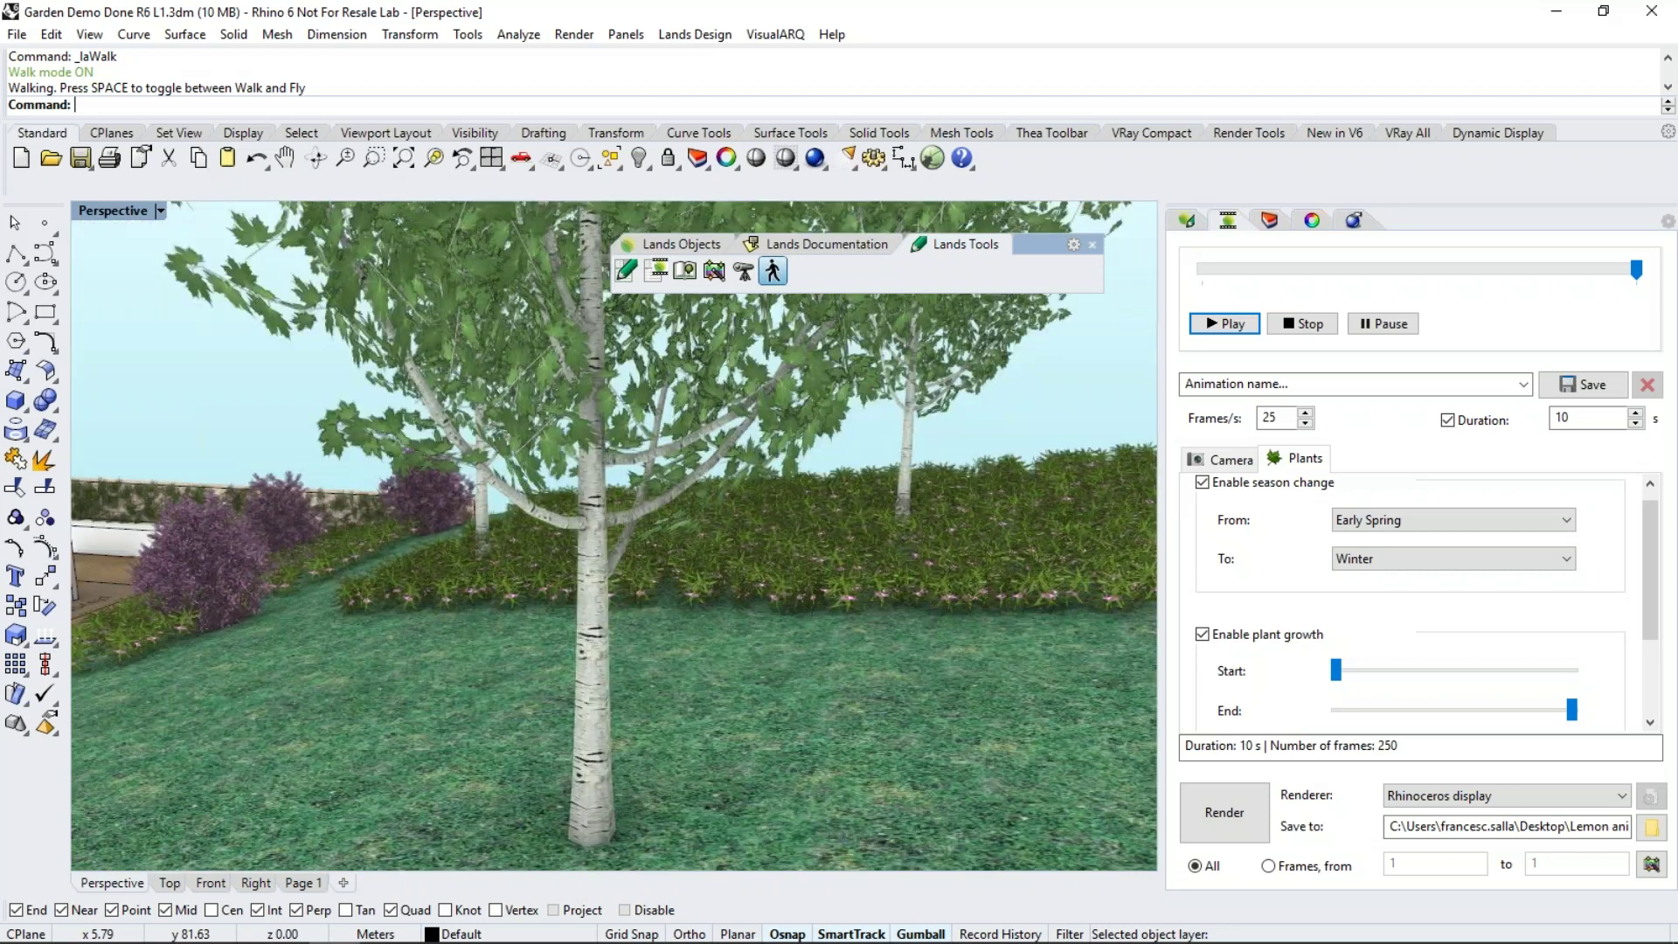
pyautogui.press('Up')
pyautogui.press('Up')
pyautogui.press('Up')
pyautogui.press('Up')
pyautogui.press('Up')
pyautogui.press('Up')
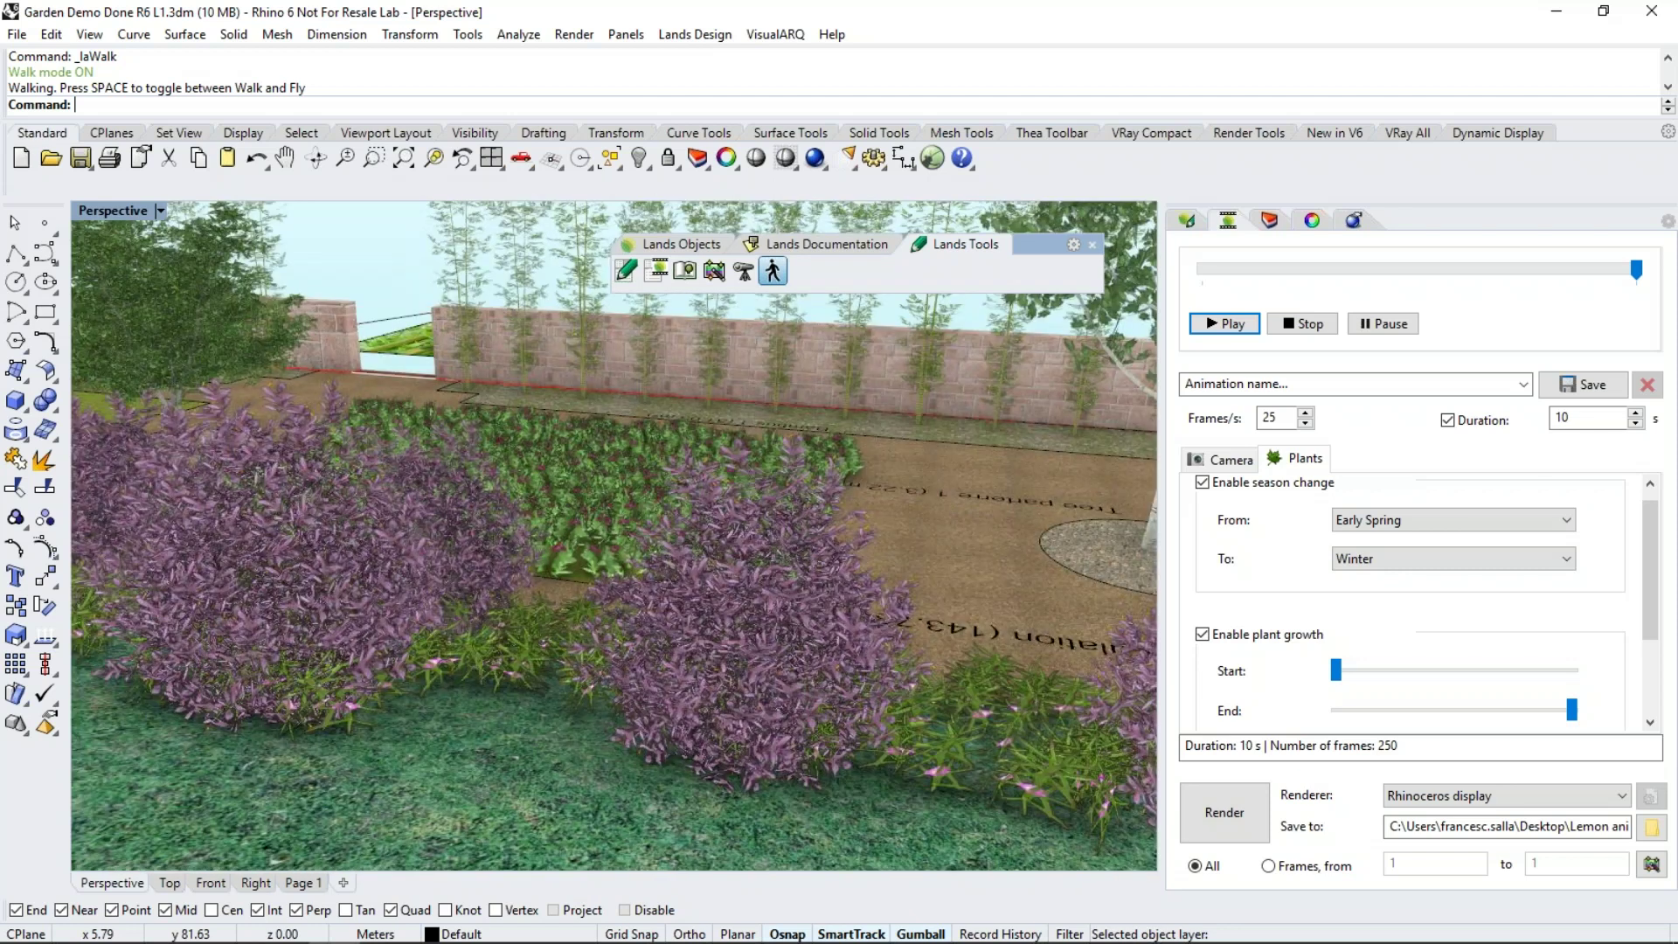
pyautogui.press('Down')
pyautogui.press('Down')
pyautogui.press('Down')
pyautogui.press('Down')
pyautogui.press('Right')
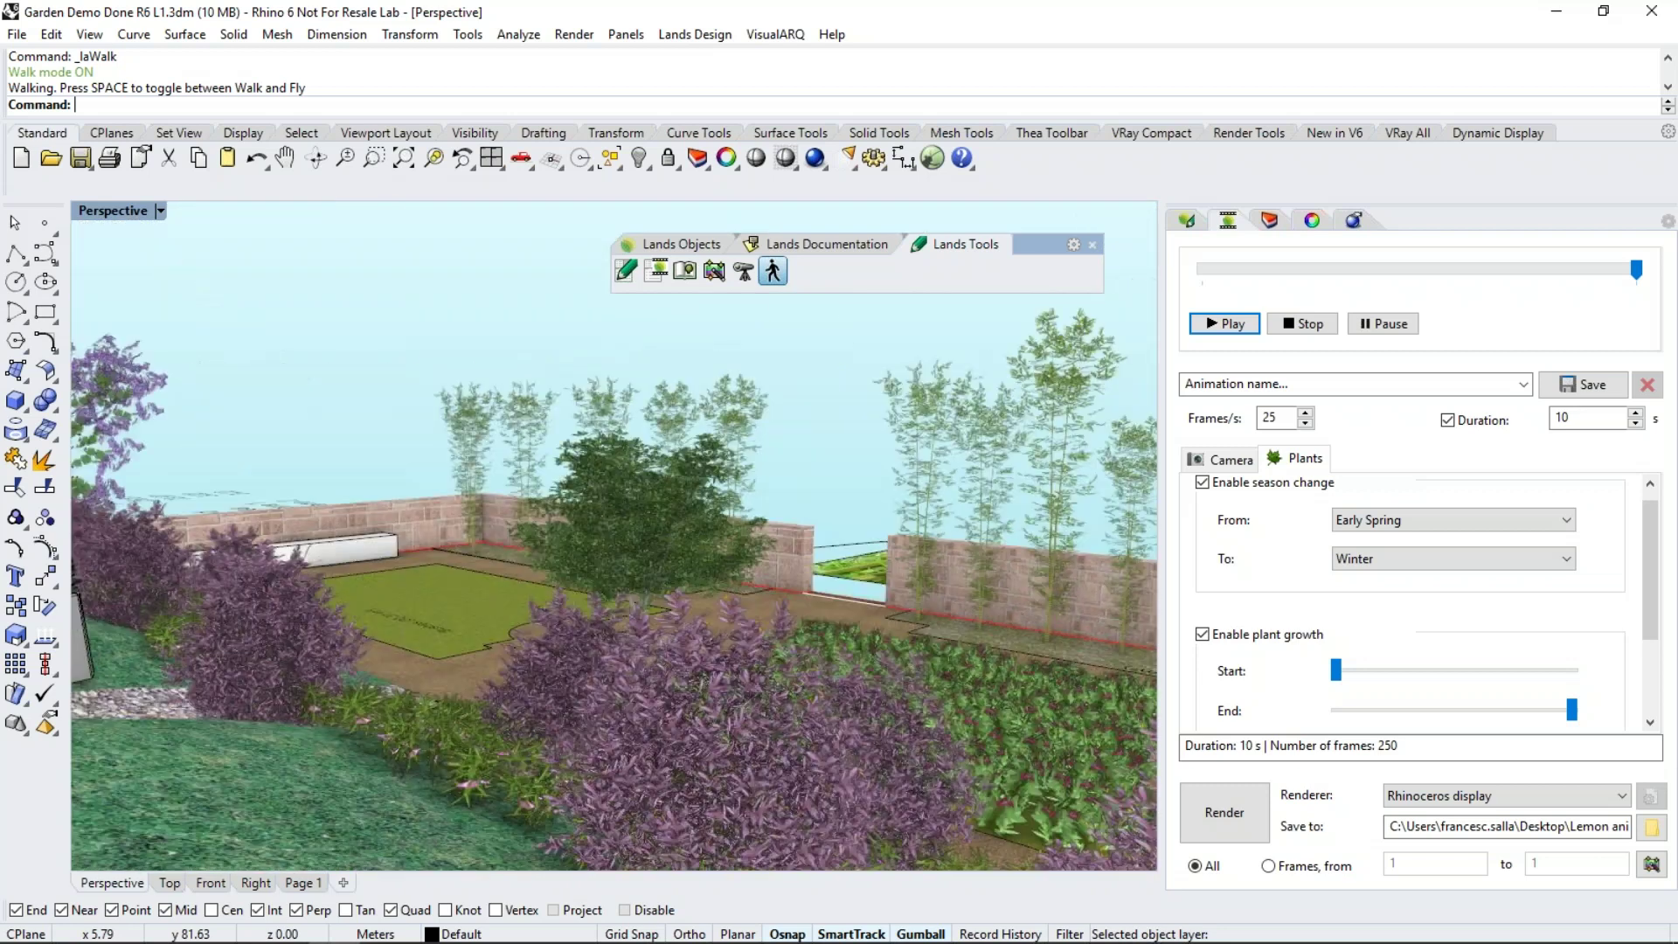
pyautogui.press('Up')
pyautogui.press('Up')
pyautogui.press('Up')
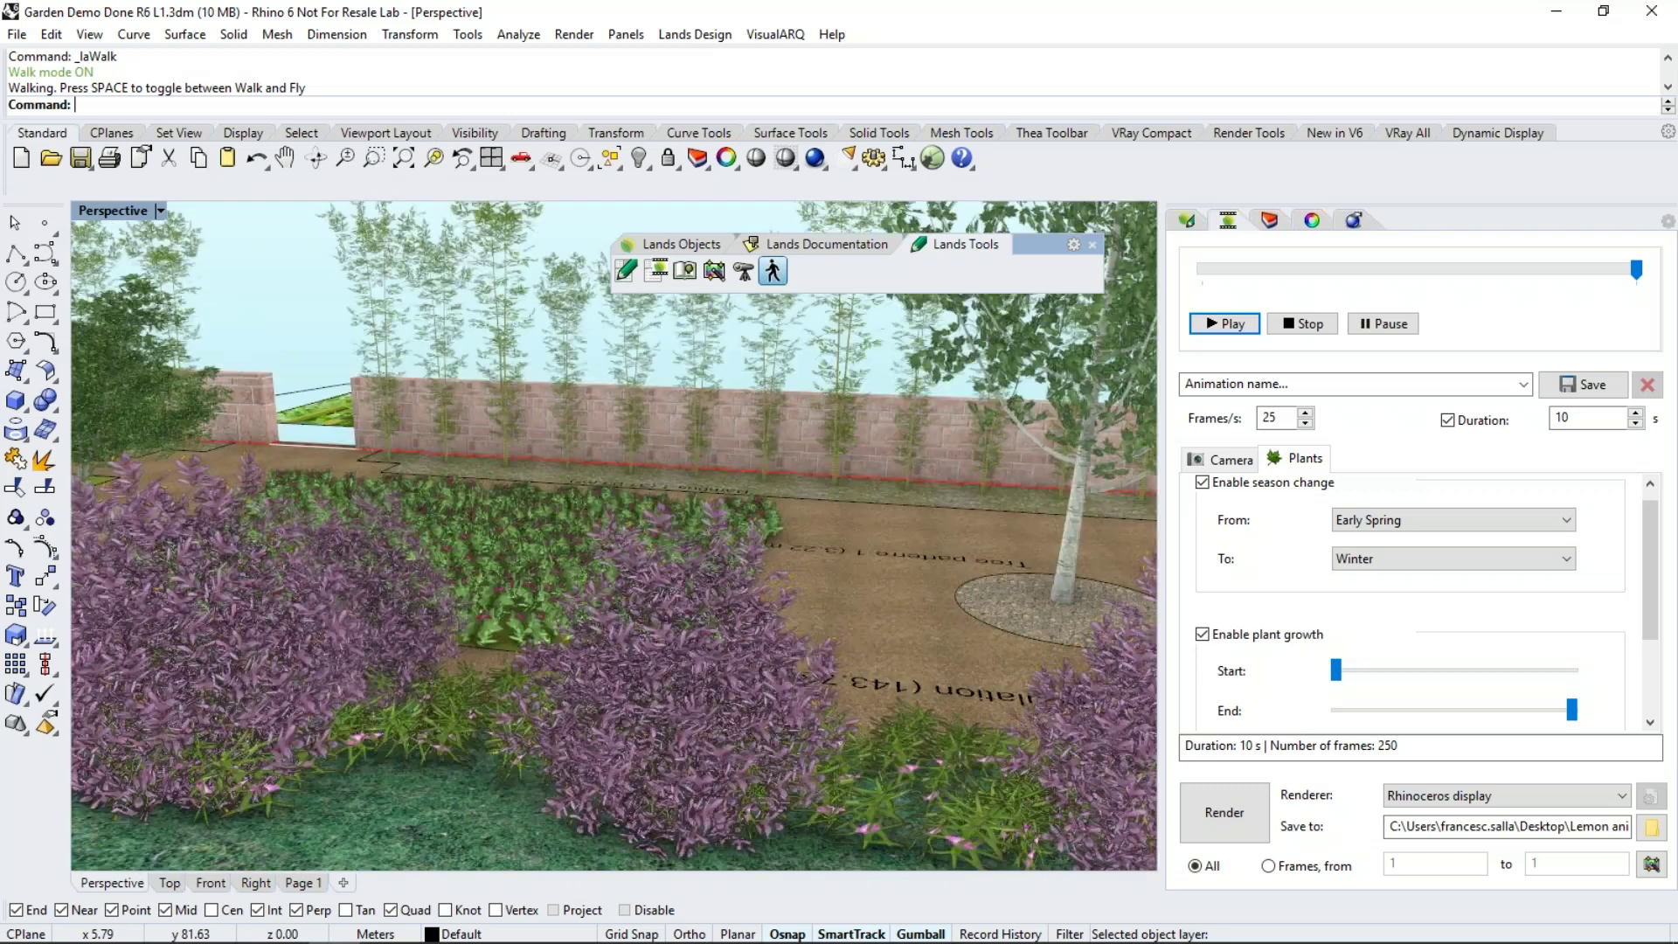
pyautogui.press('Left')
pyautogui.press('Left')
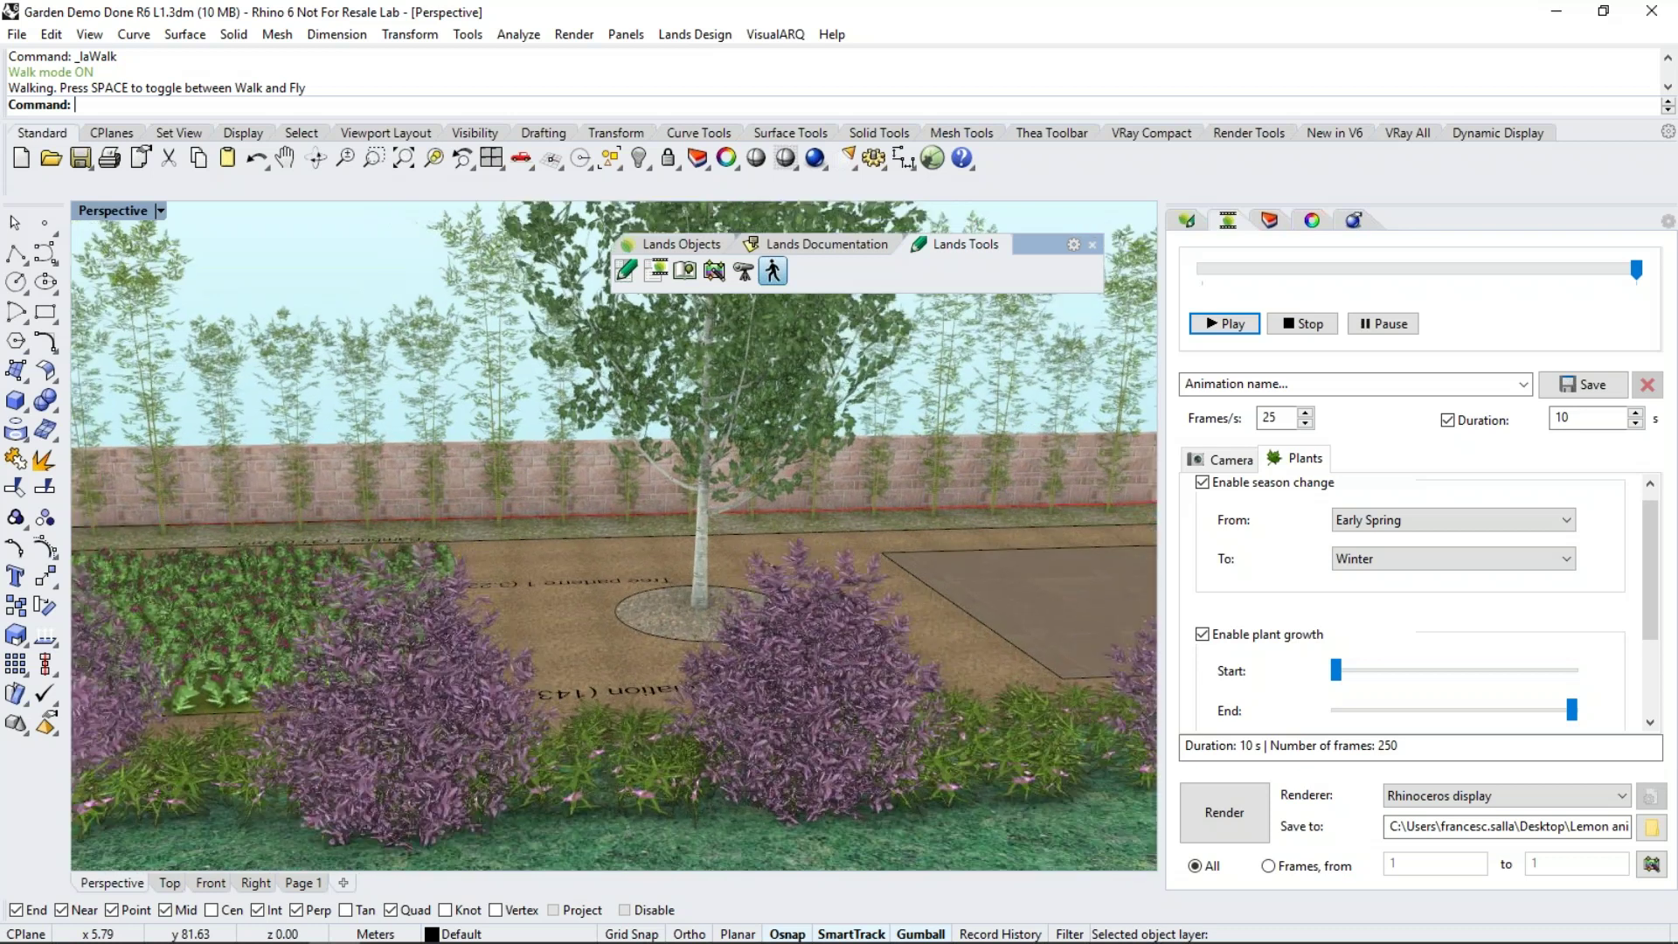
pyautogui.press('Escape')
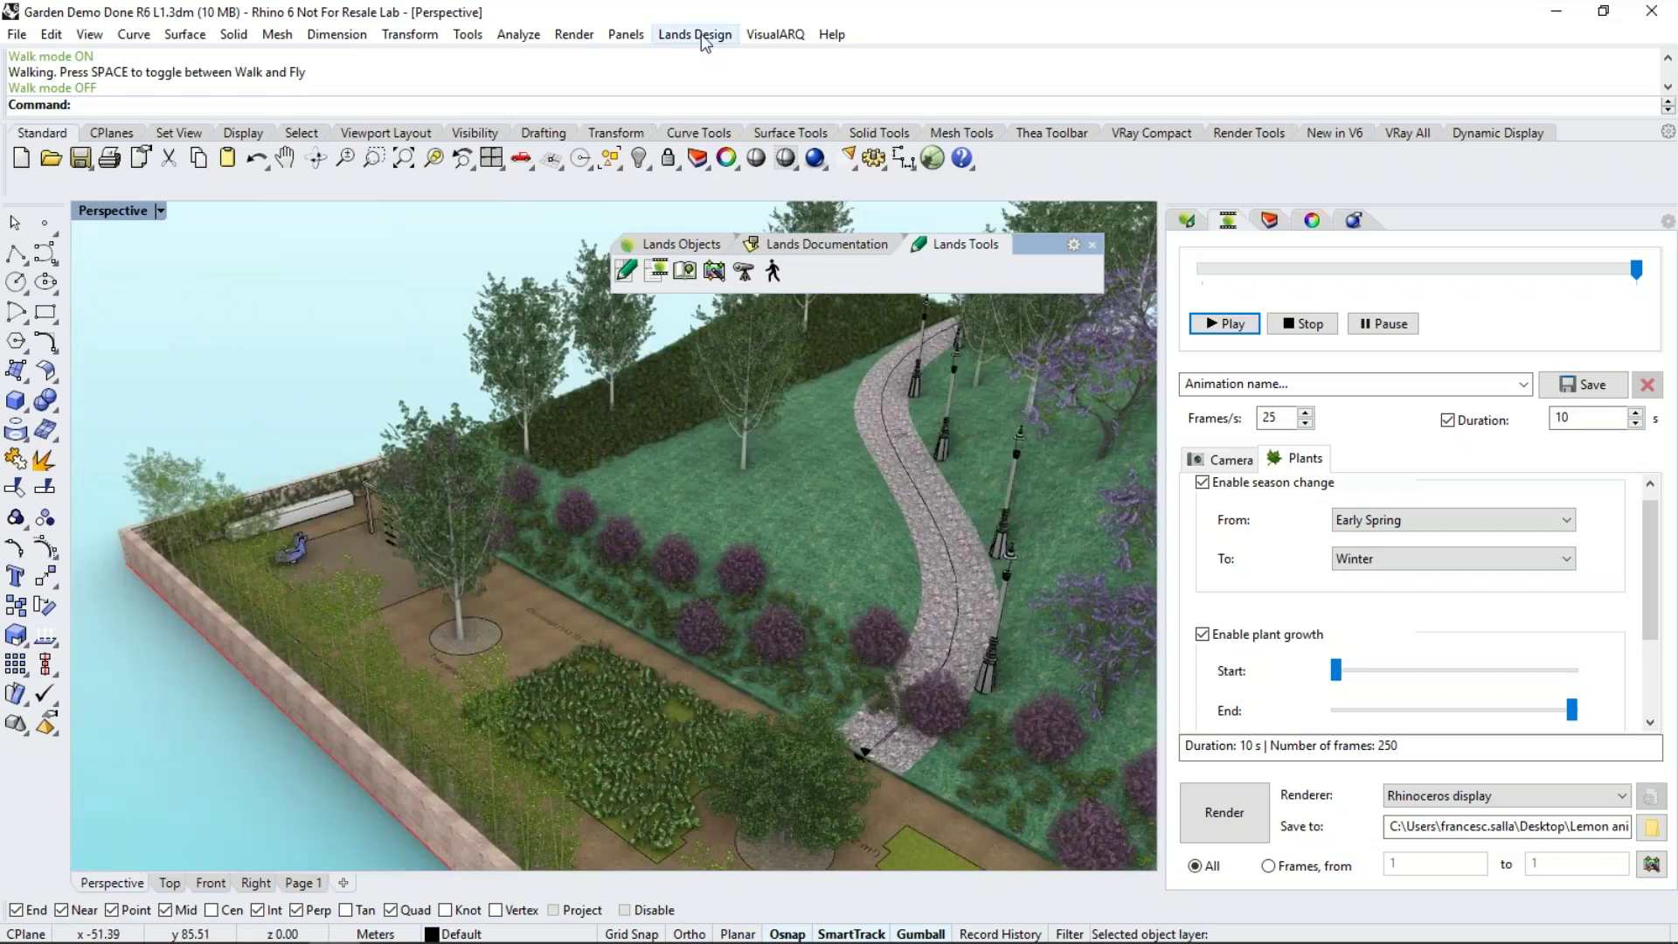
pyautogui.click(695, 34)
# Read the Tools > Walk page in Lands Design Help, then close the help window
pyautogui.moveTo(837, 486)
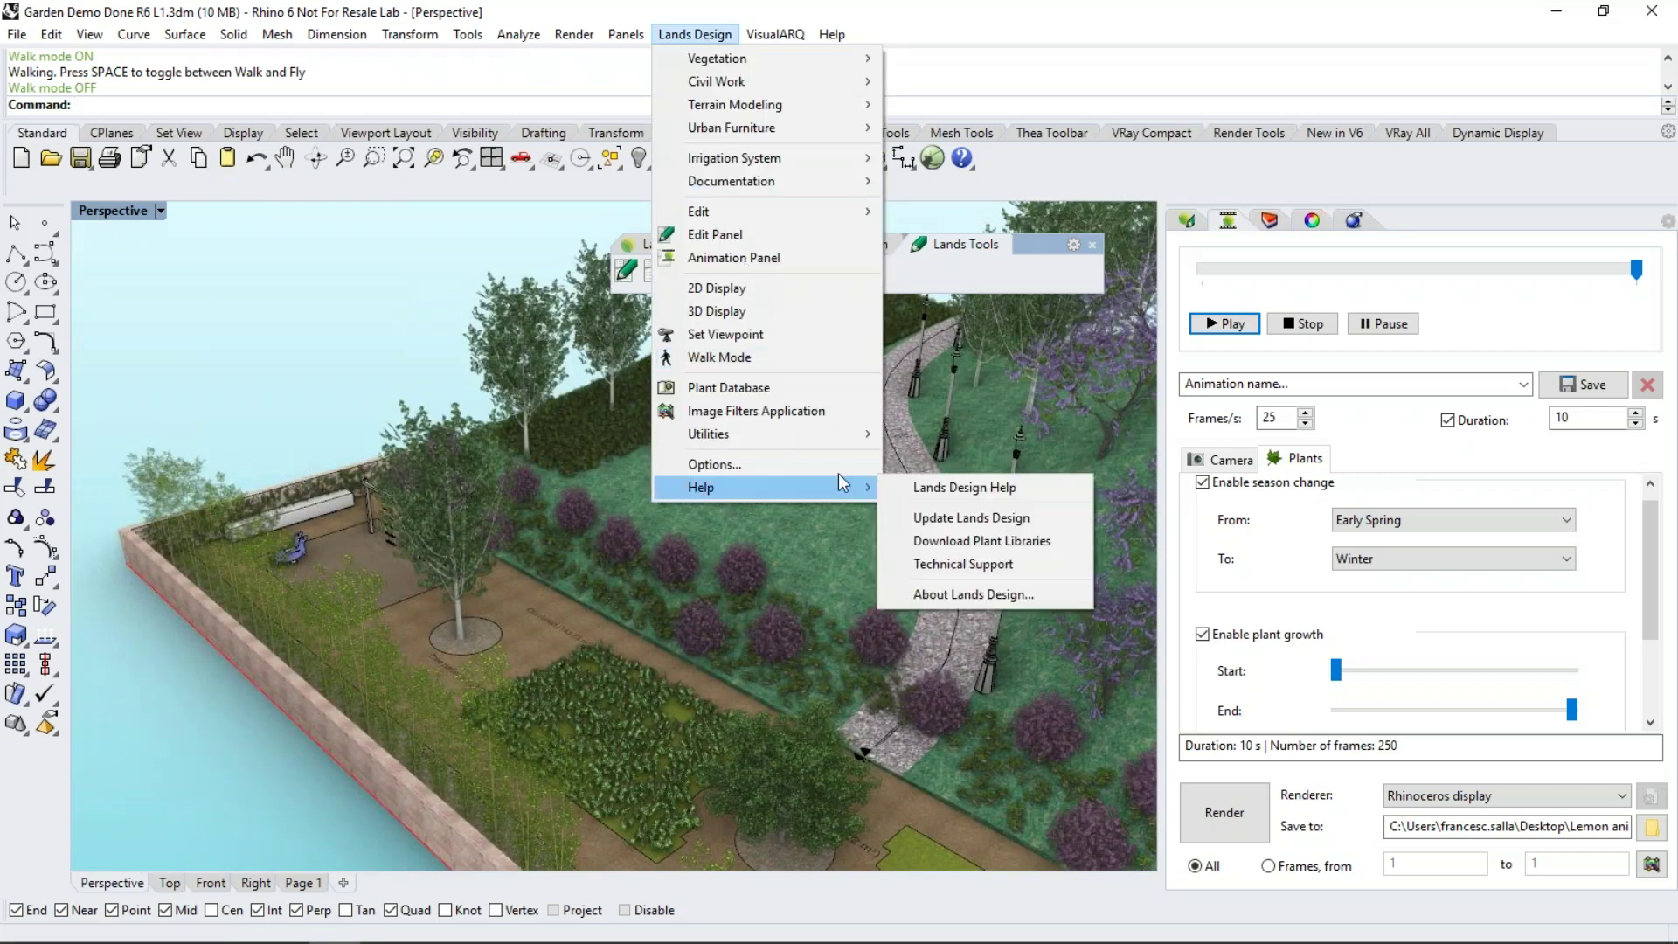
pyautogui.click(934, 487)
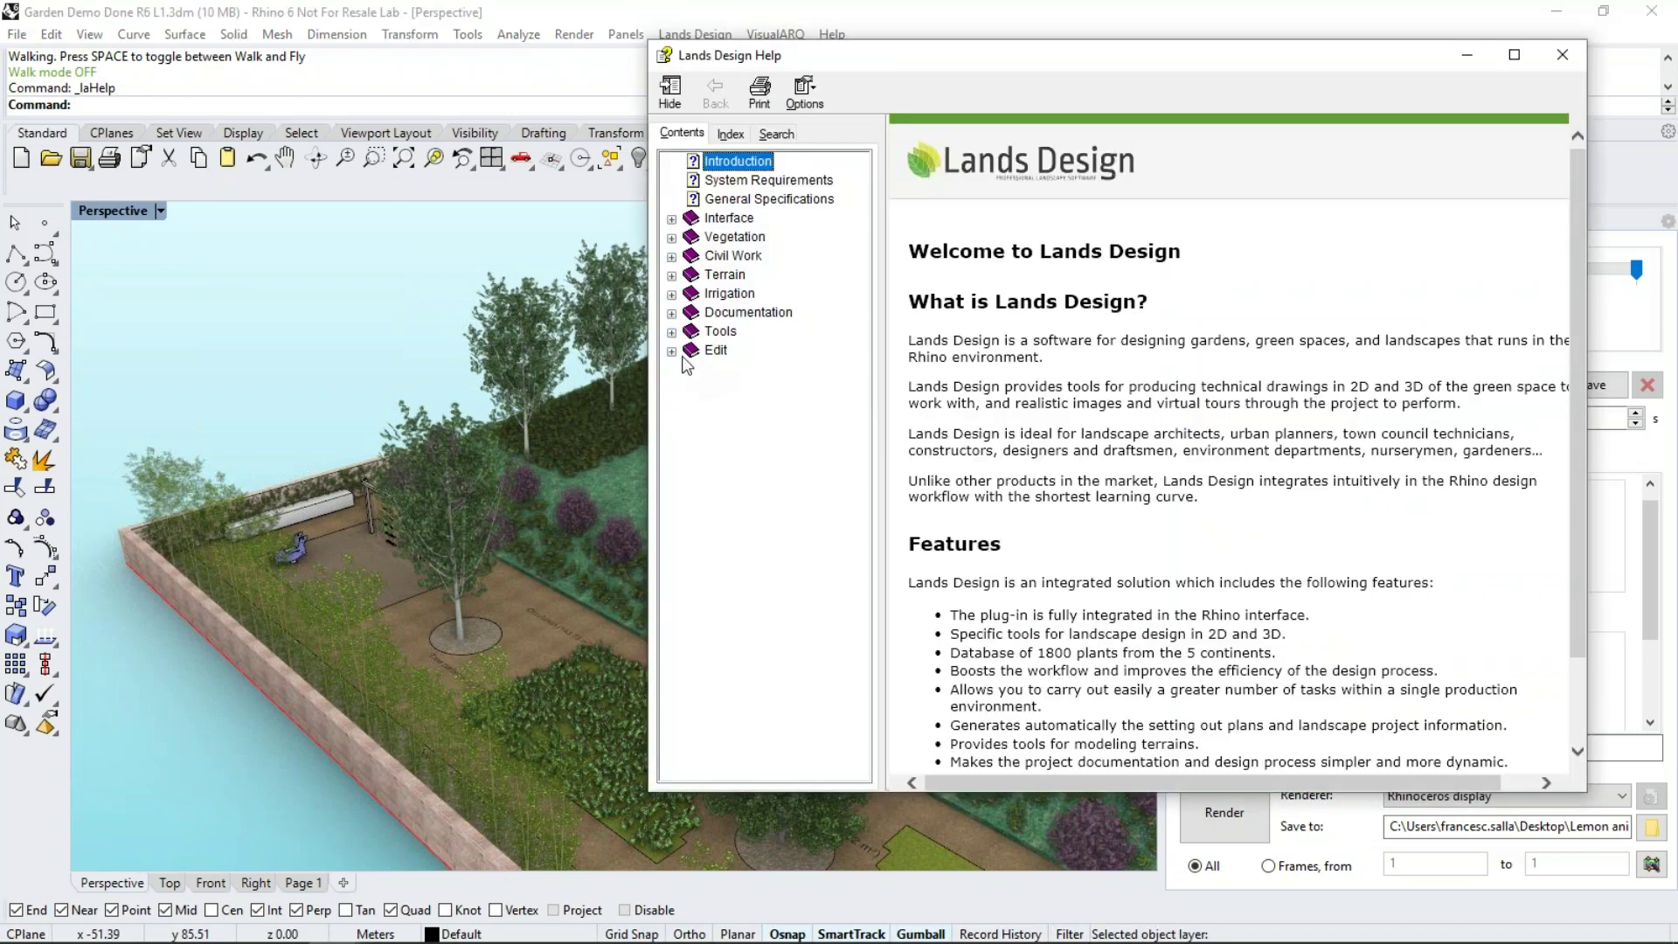
pyautogui.click(671, 332)
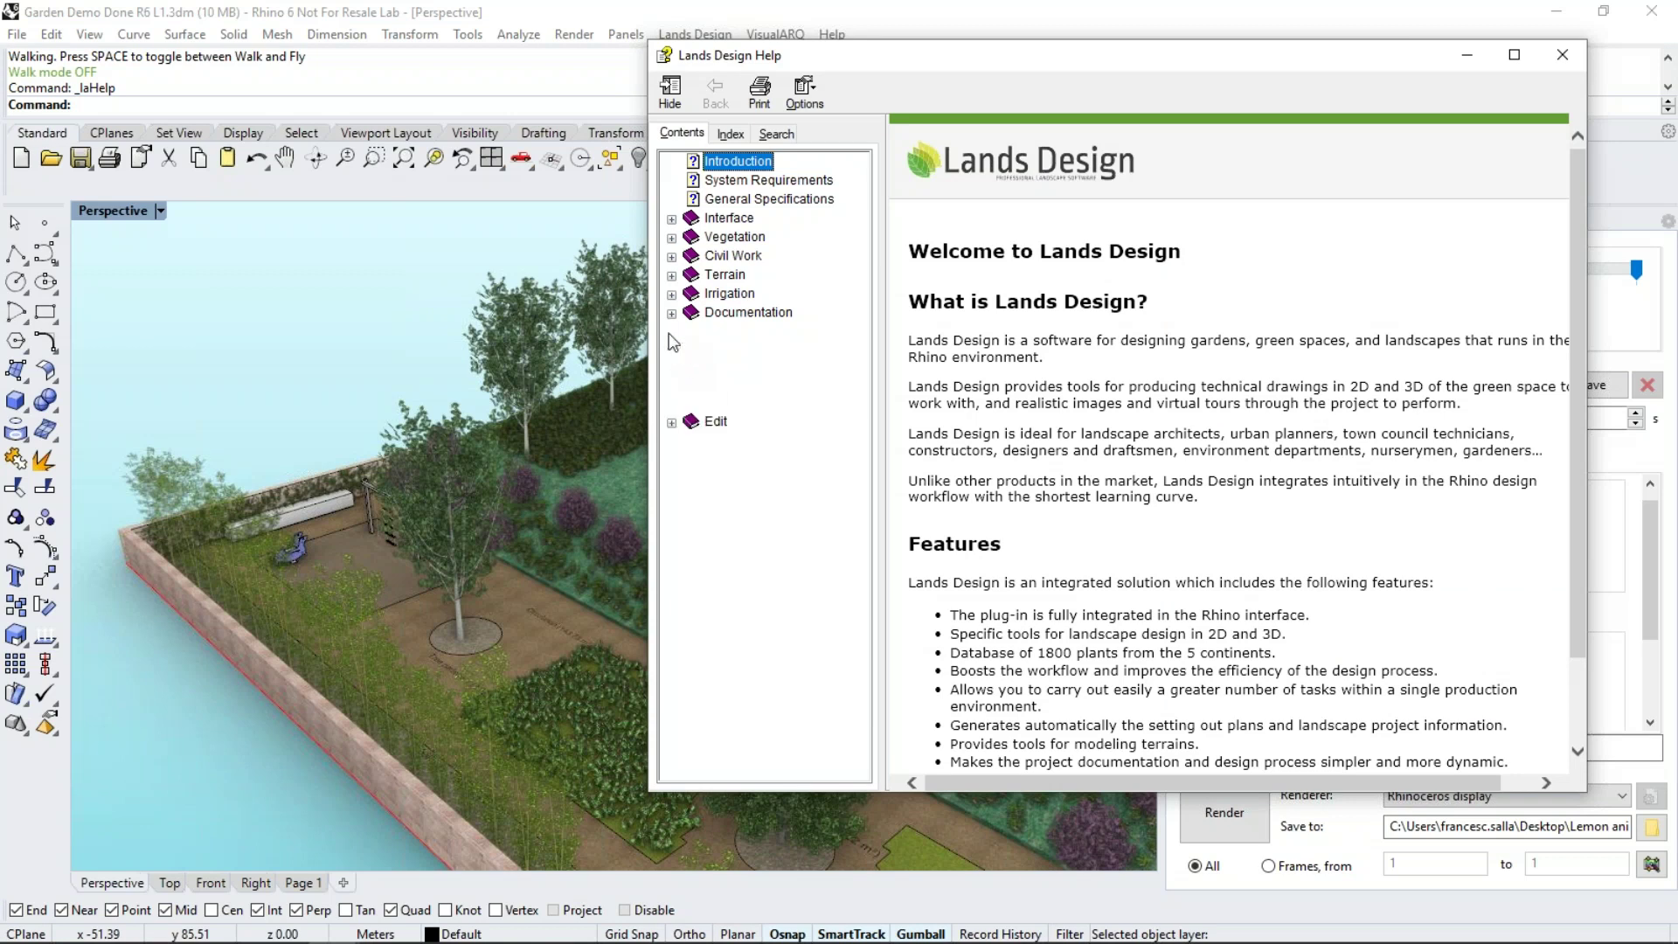
pyautogui.click(739, 446)
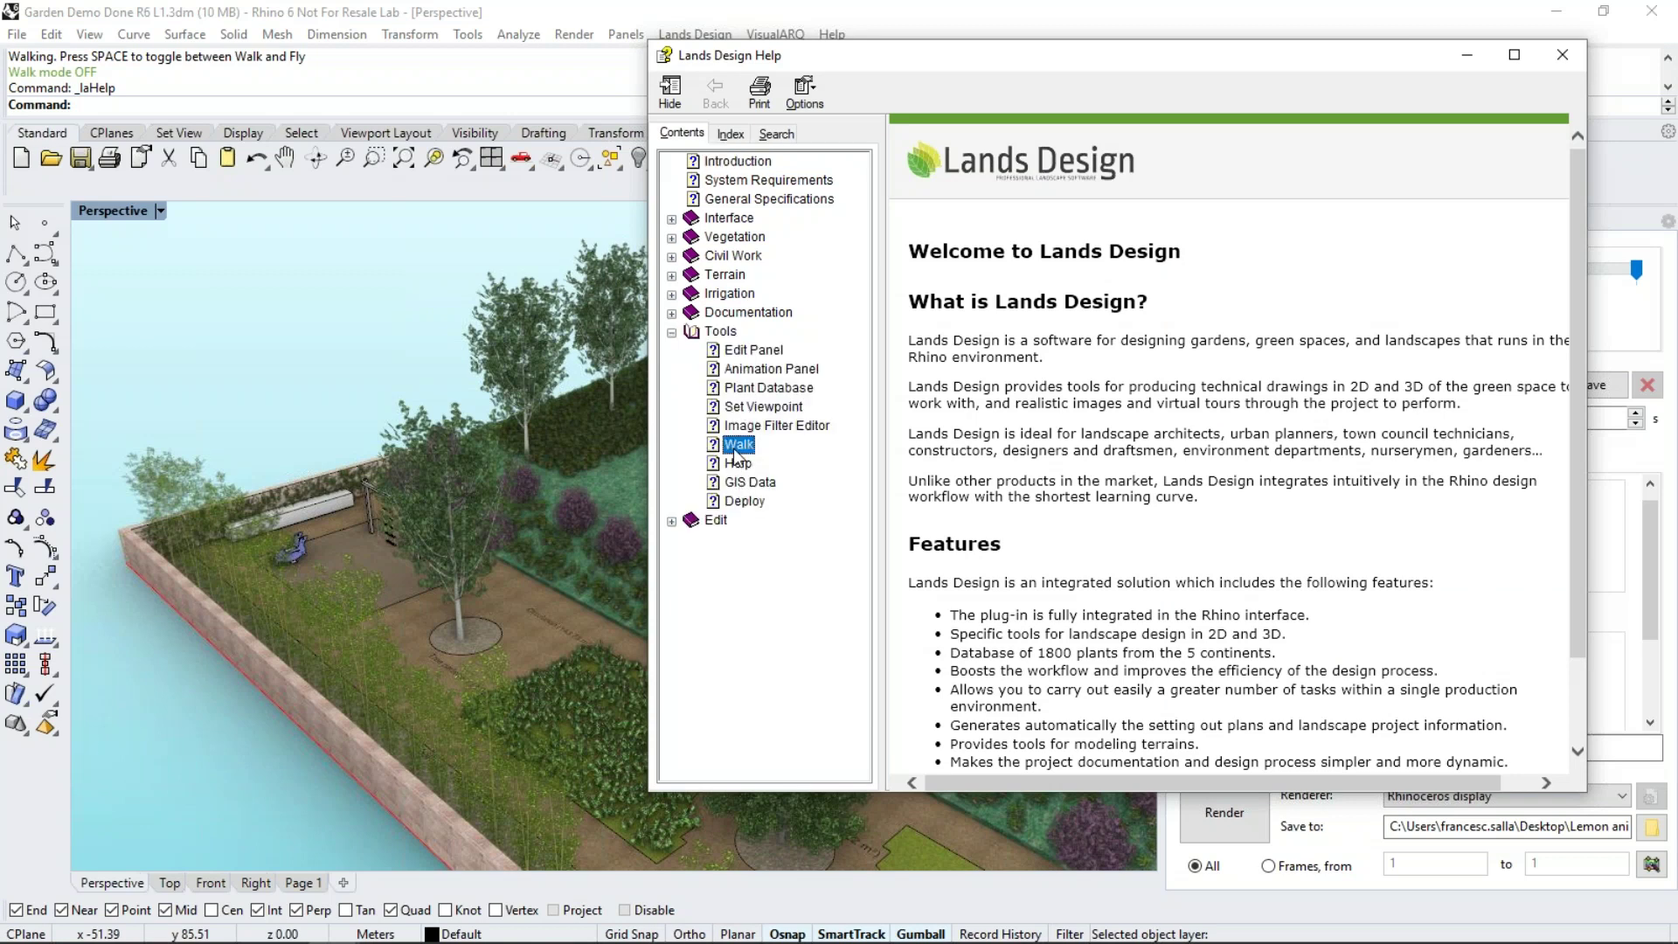
pyautogui.scroll(-3, 1025, 572)
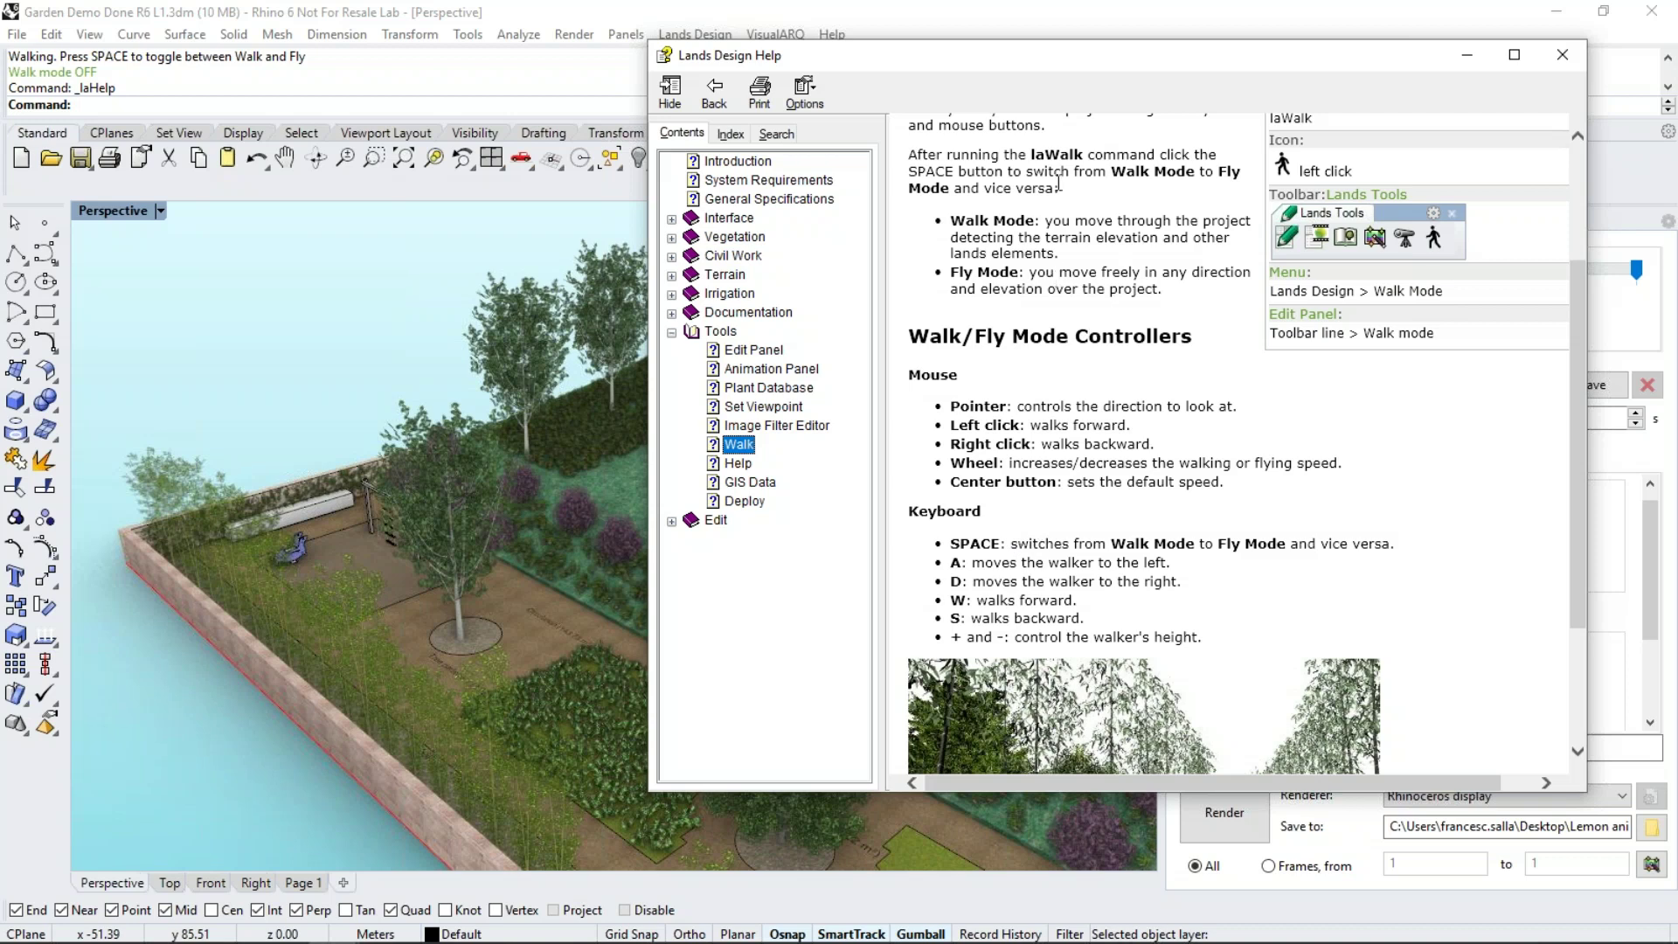
pyautogui.moveTo(1086, 67); pyautogui.dragTo(949, 115)
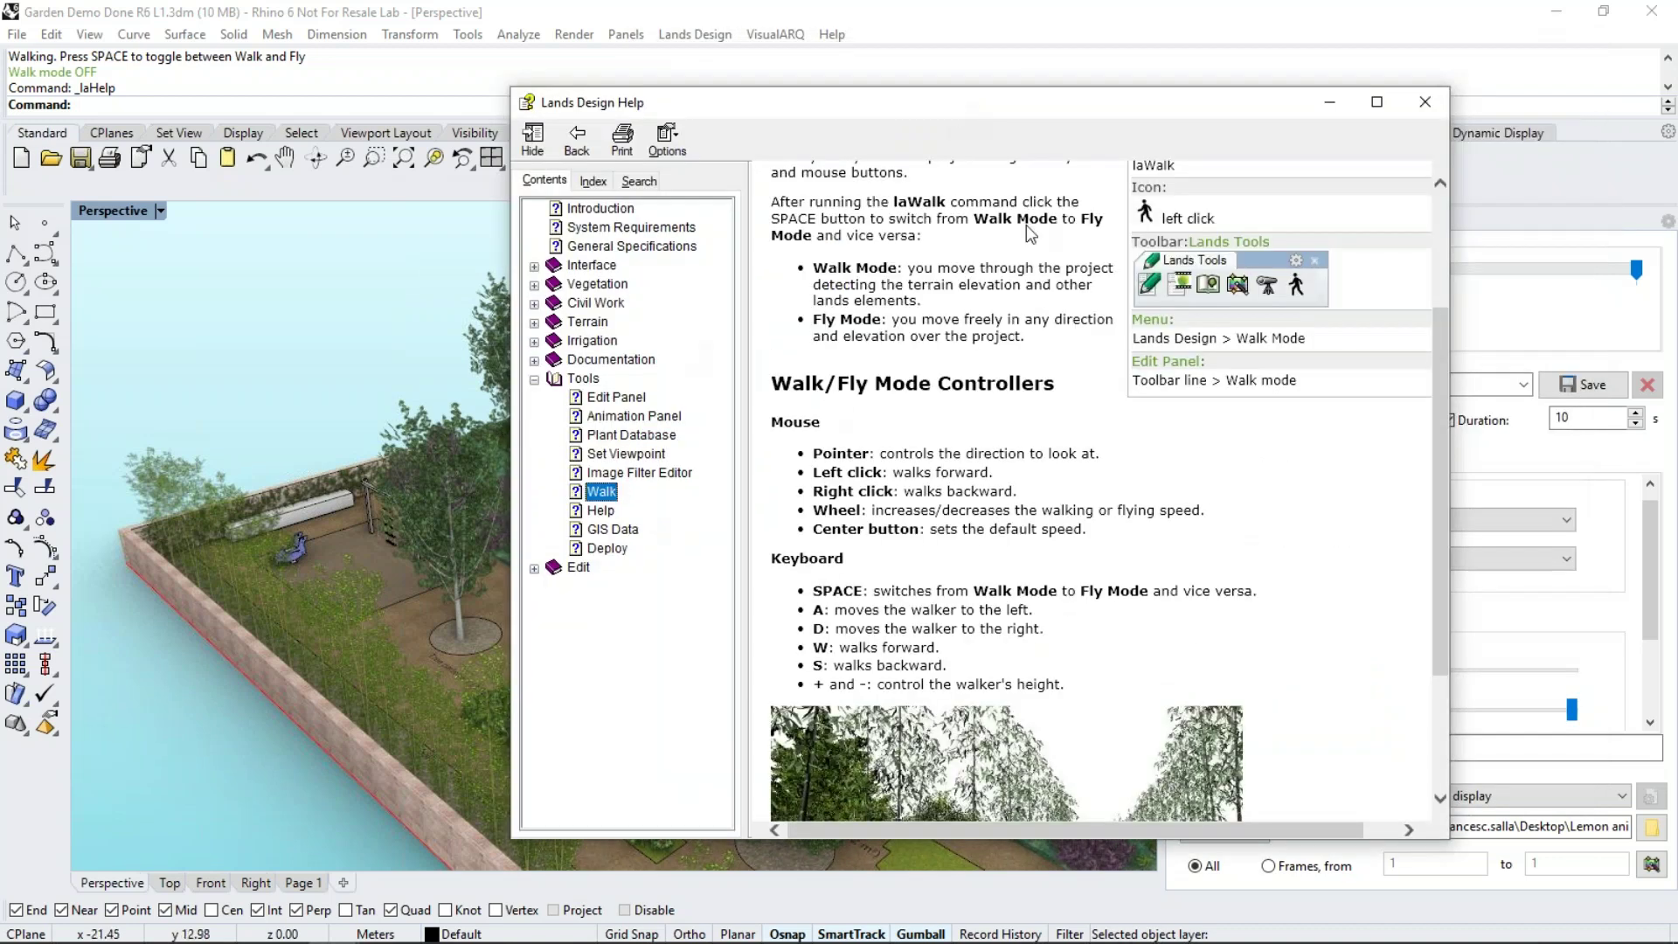
pyautogui.moveTo(1095, 102); pyautogui.dragTo(935, 130)
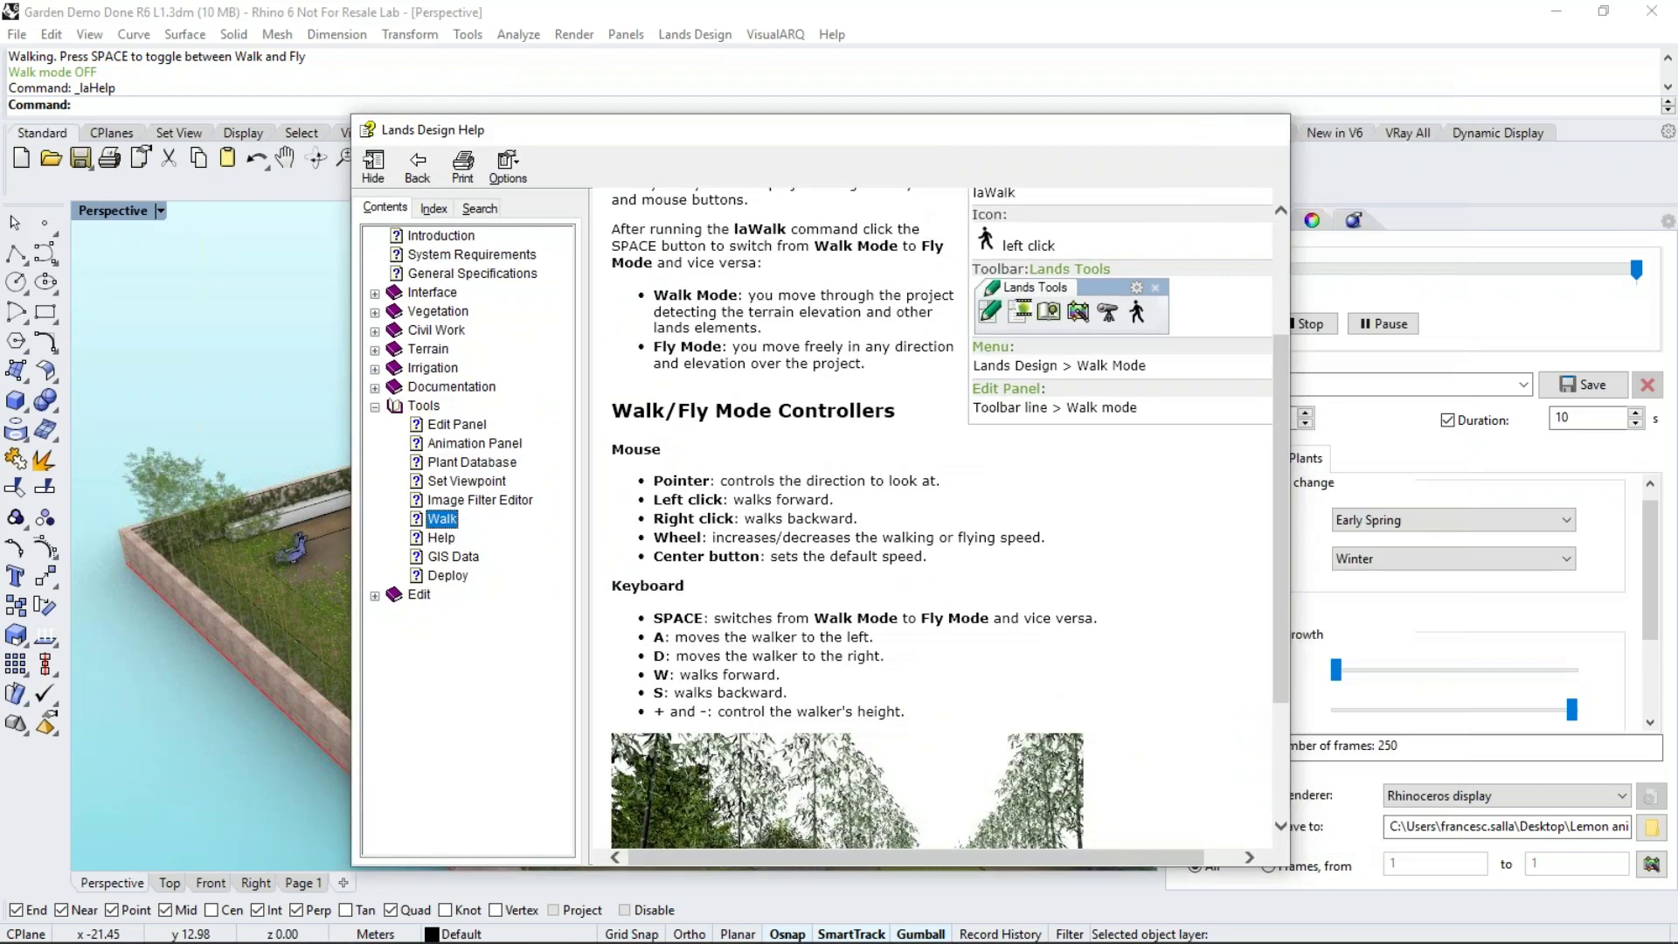
pyautogui.click(1273, 129)
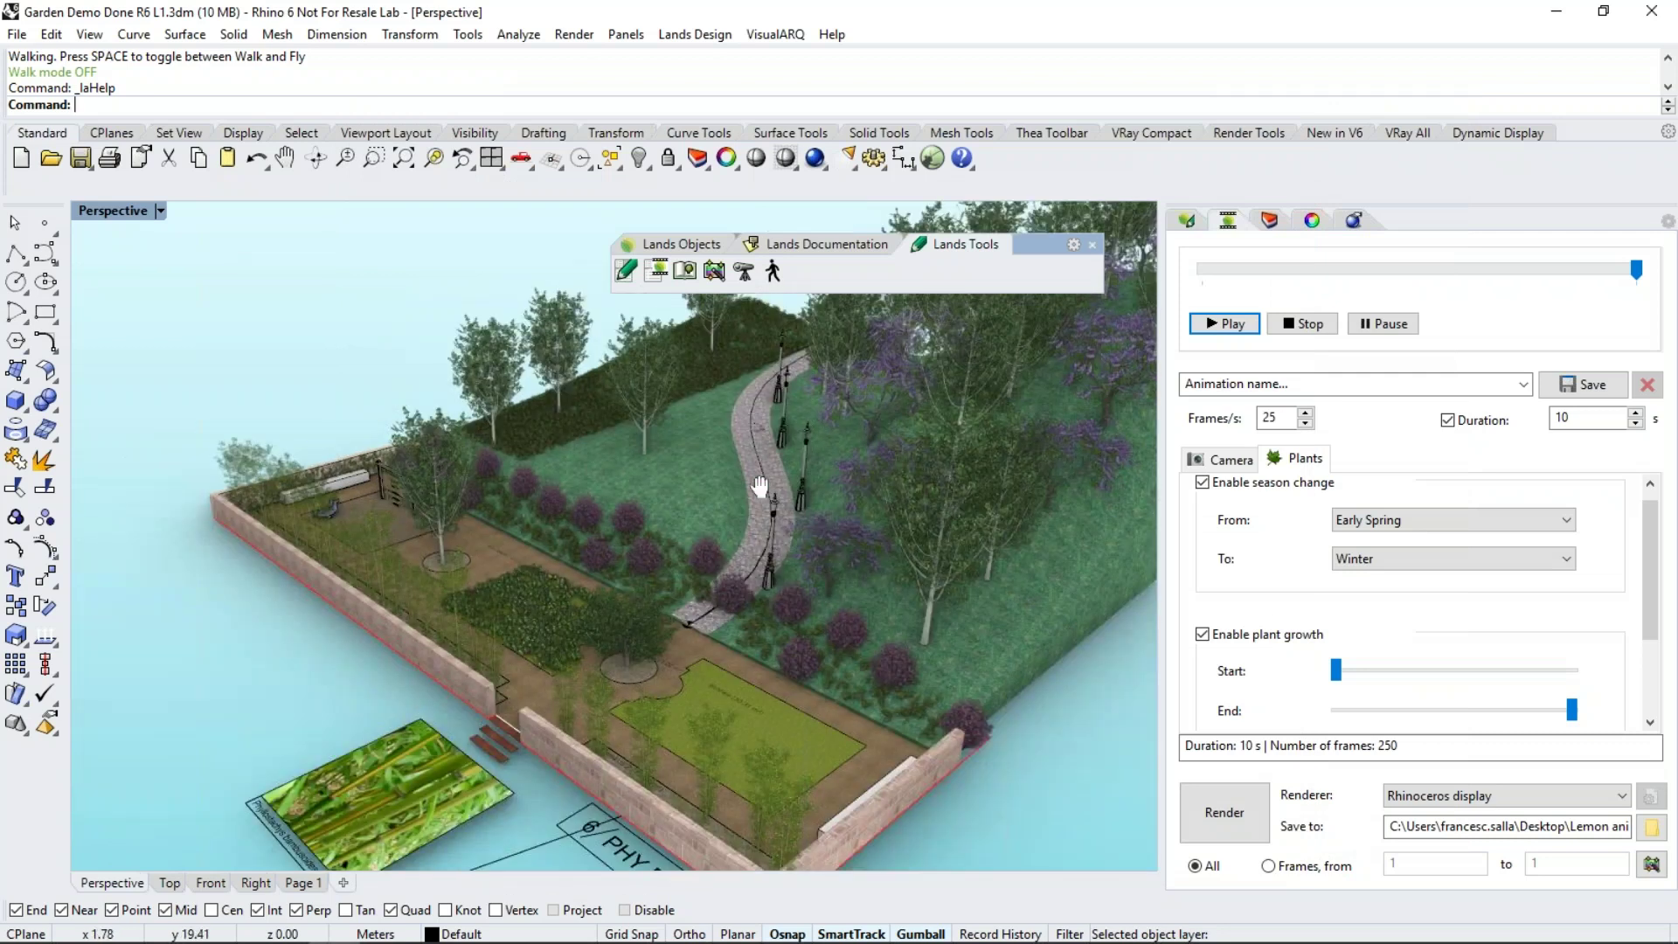
# Pull back and orbit over the whole walled garden and hill, then launch Grasshopper
pyautogui.moveTo(760, 486); pyautogui.dragTo(748, 529, button='right')
pyautogui.scroll(-5, 691, 463)
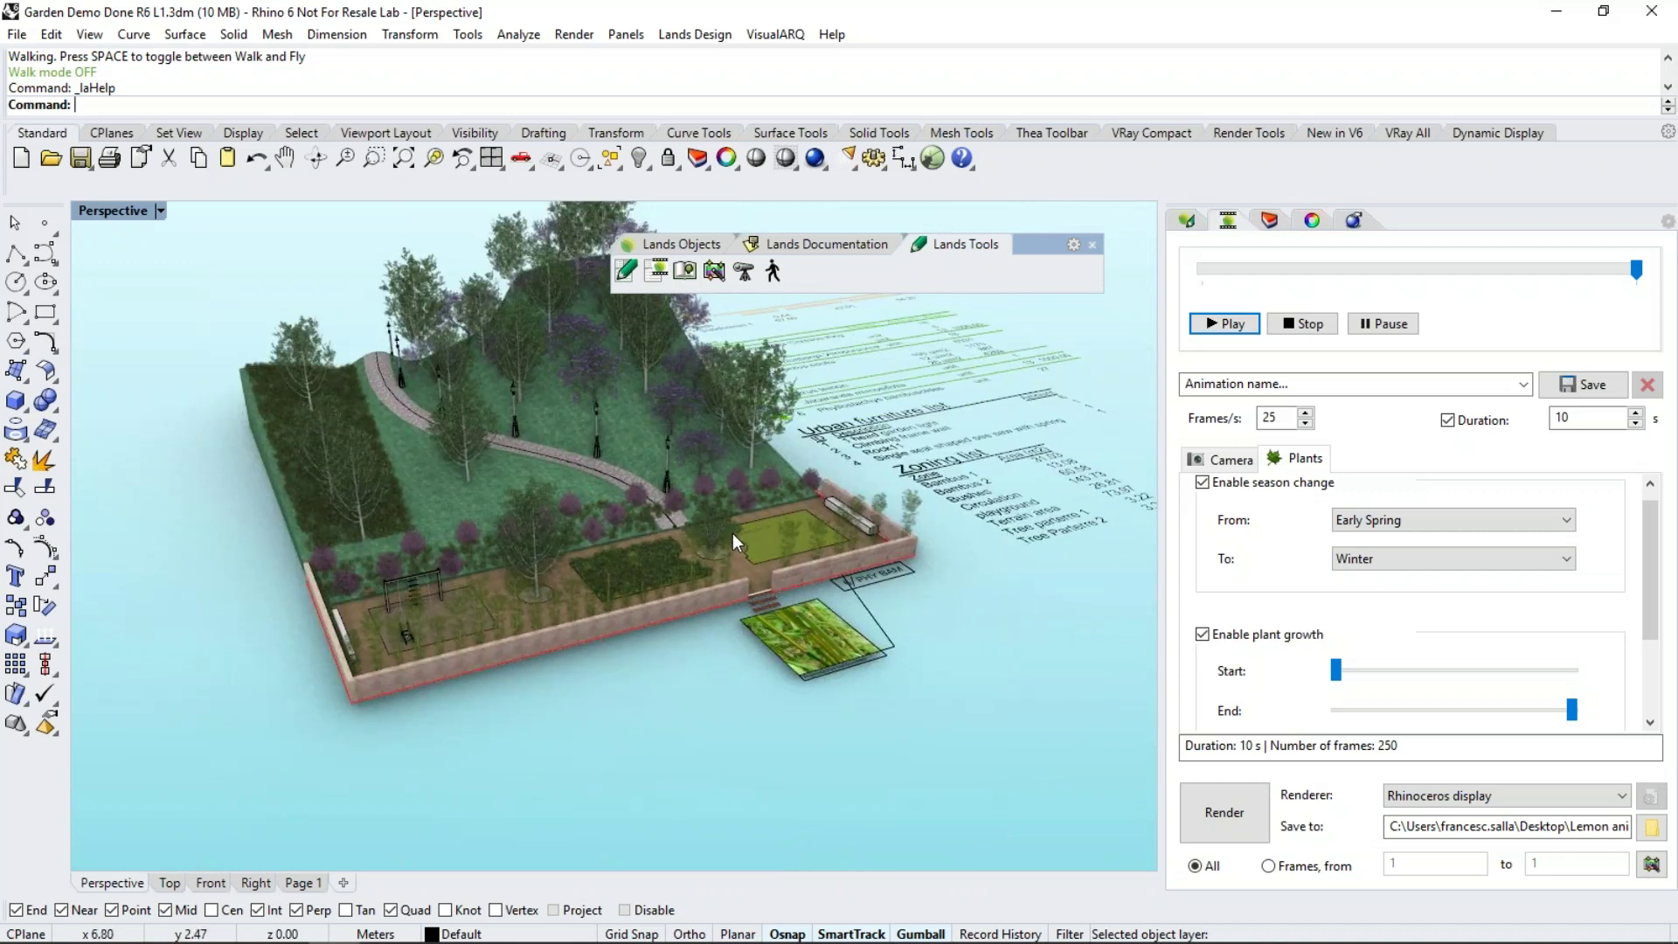
pyautogui.moveTo(732, 509); pyautogui.dragTo(699, 511, button='right')
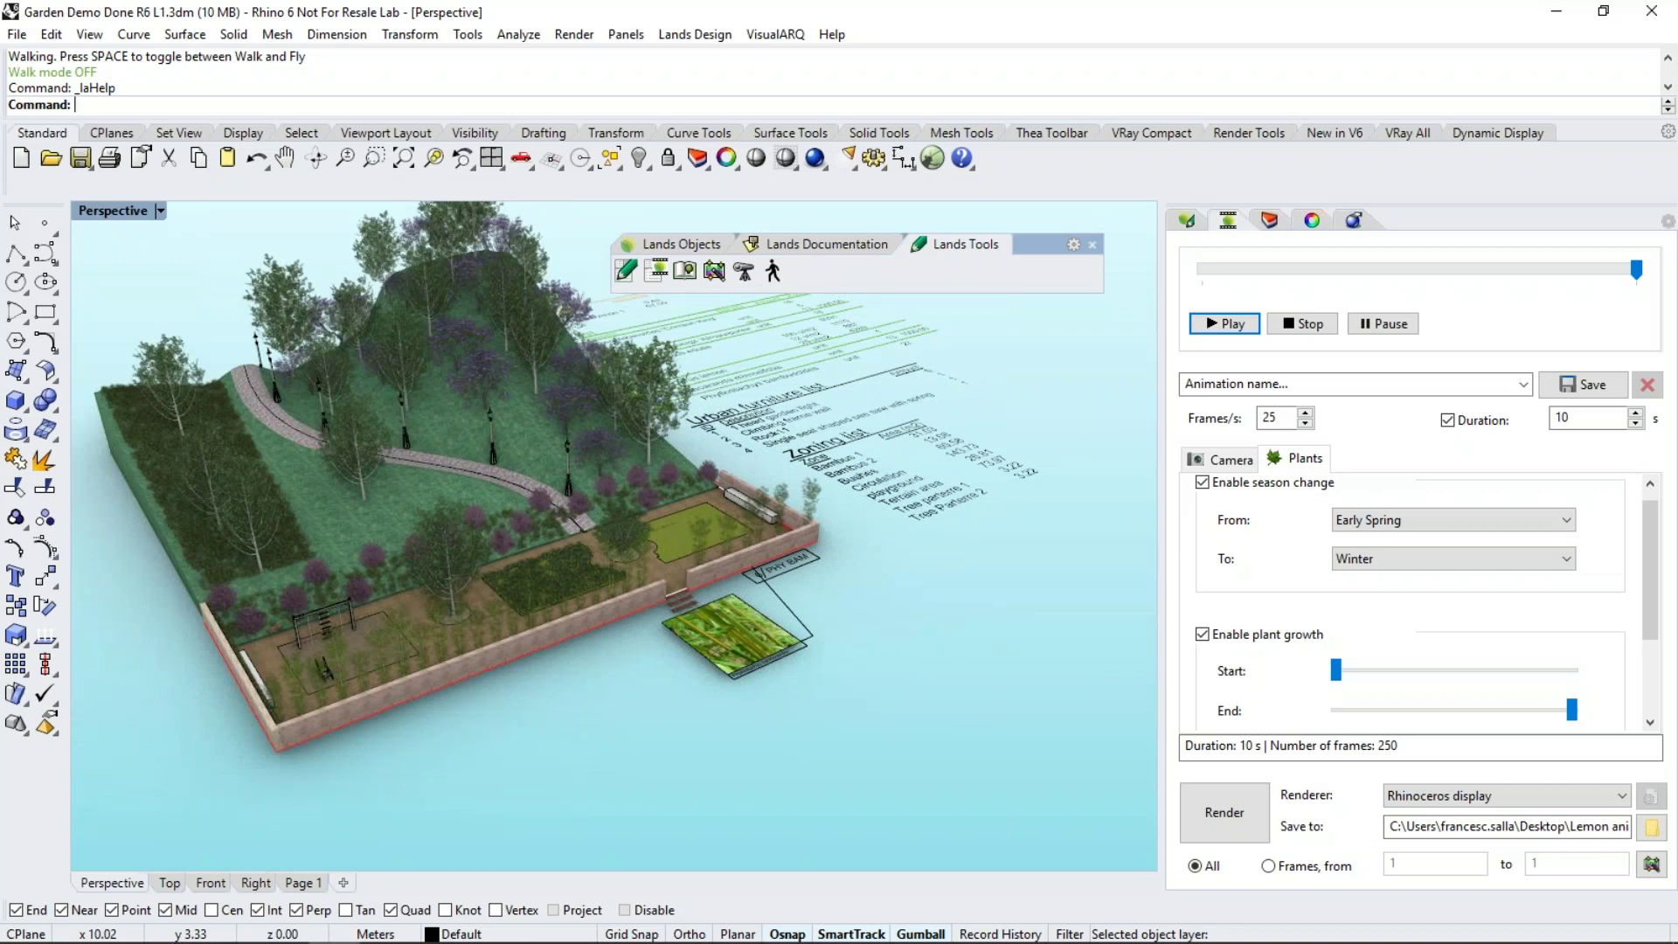
pyautogui.write('Grasshopper')
pyautogui.press('Return')
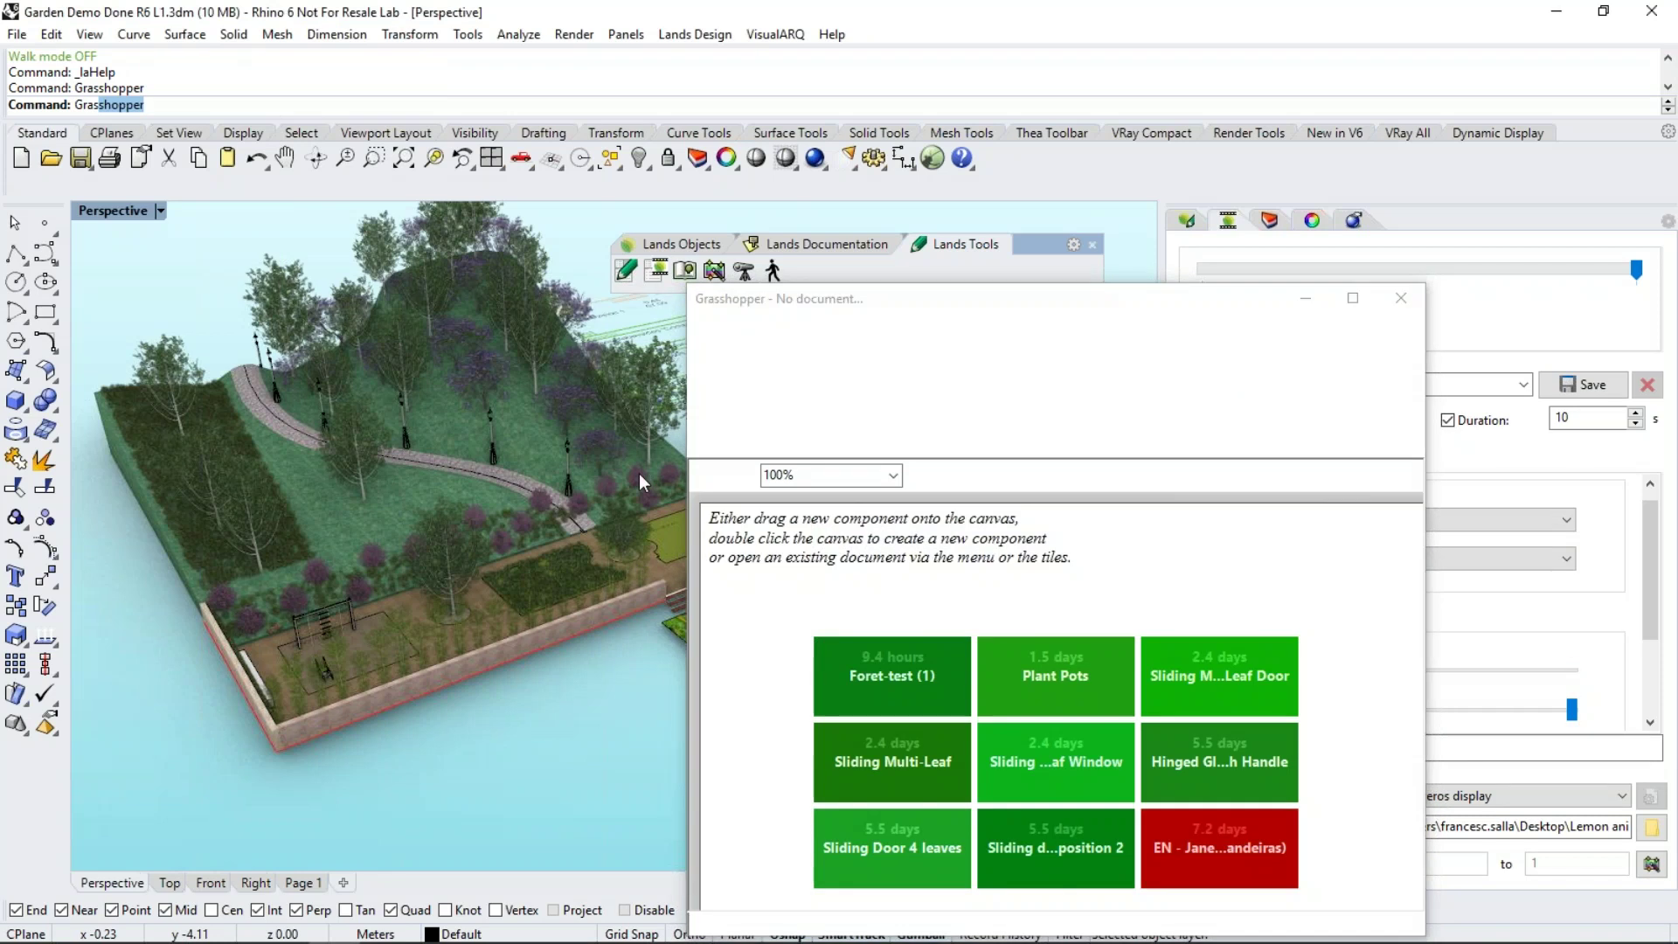
# Open the Plant Pots recent file from the Lands tab and select its Plant parameter
pyautogui.moveTo(946, 297); pyautogui.dragTo(1151, 165)
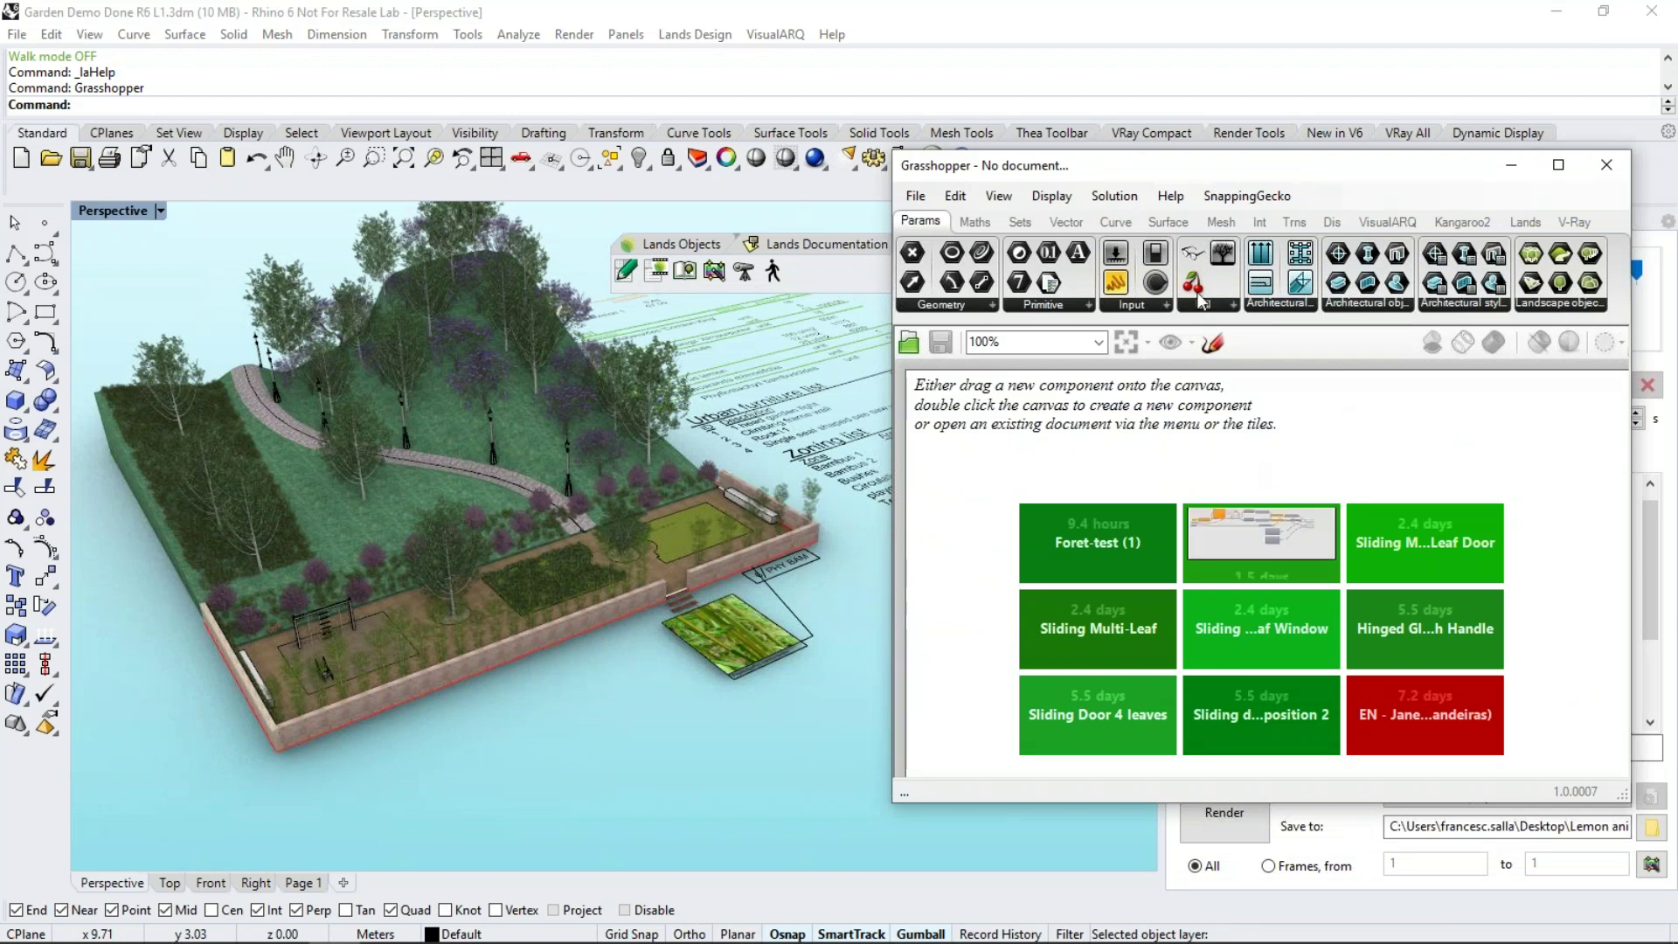
pyautogui.click(1529, 302)
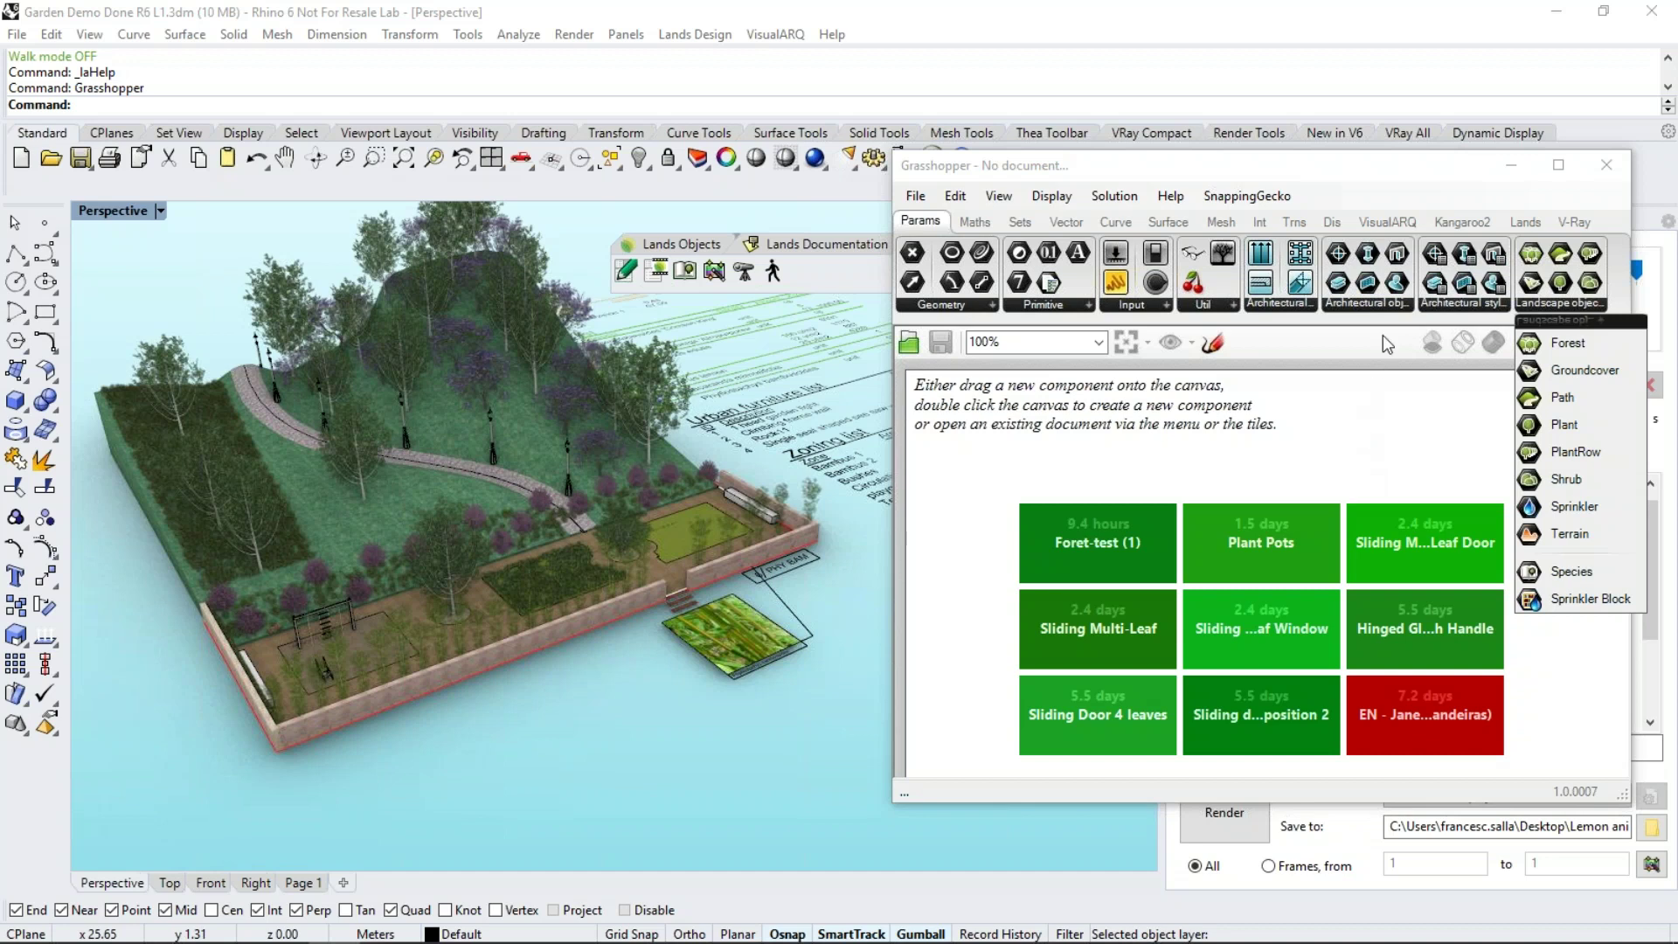
pyautogui.click(1518, 223)
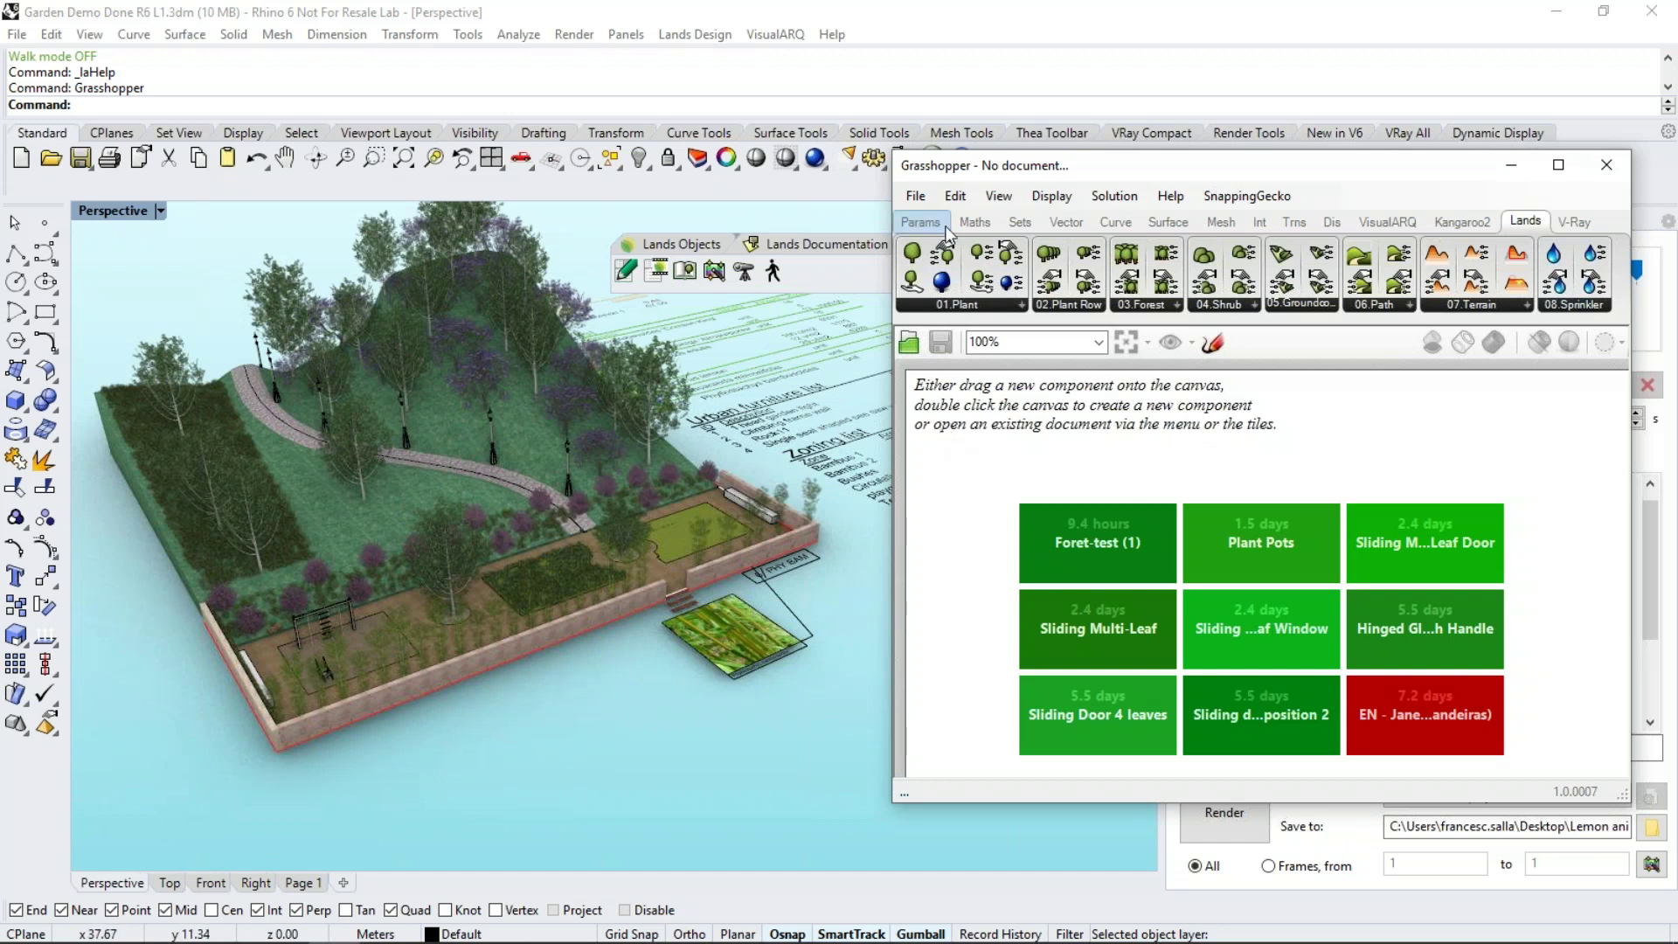
pyautogui.click(1272, 537)
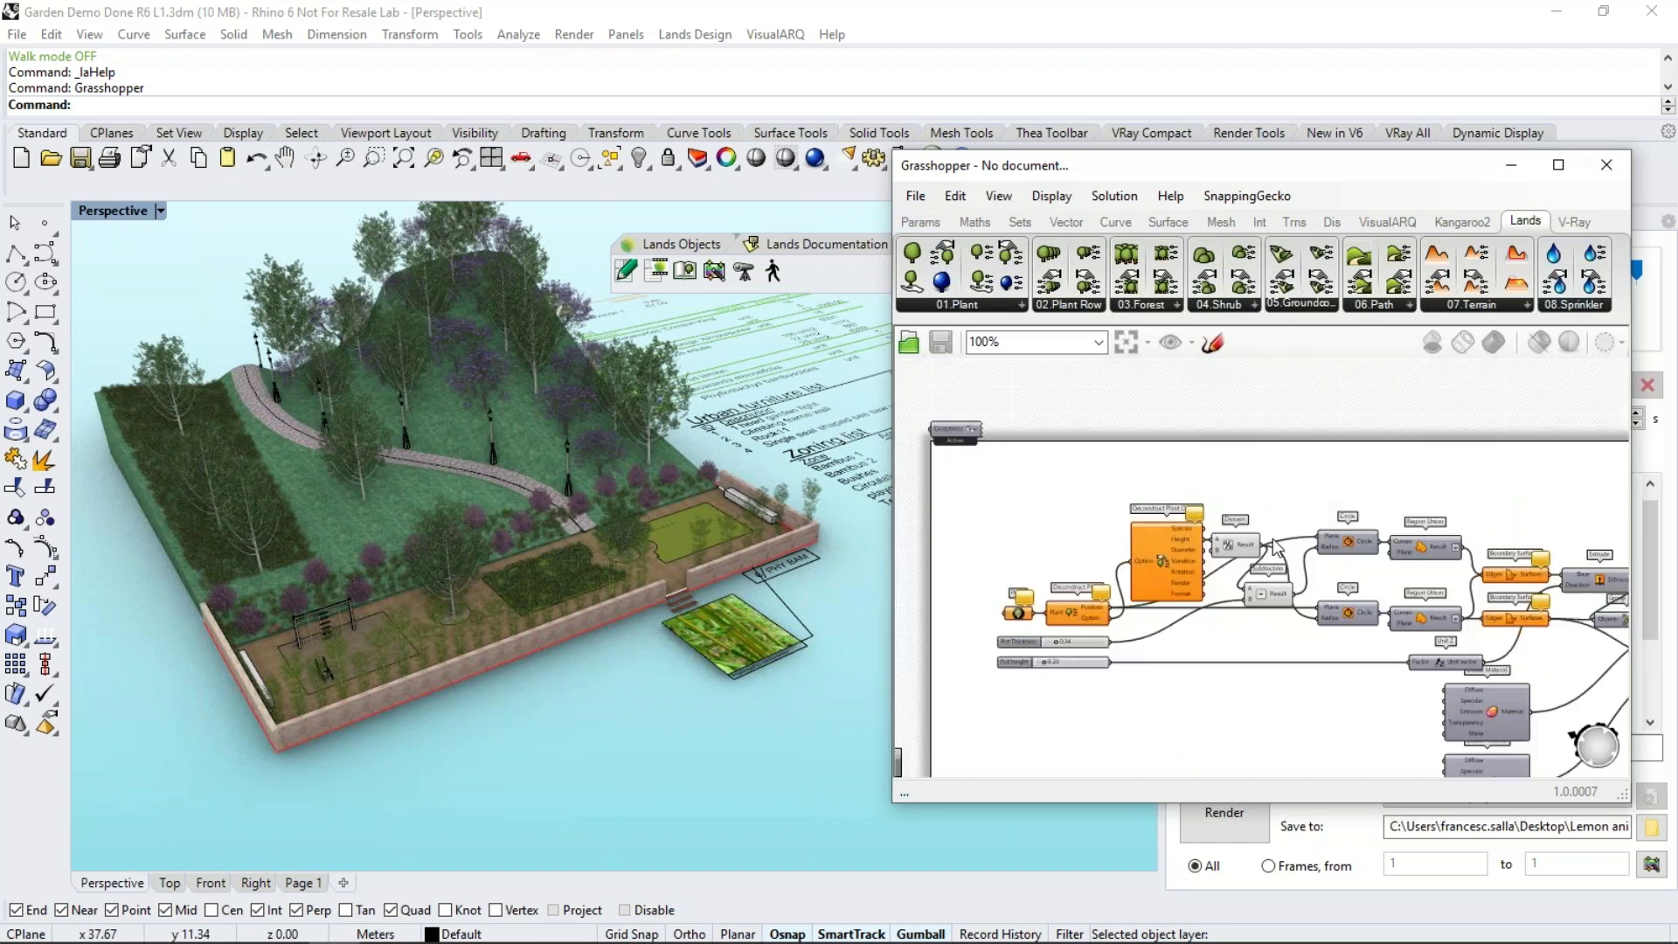
pyautogui.scroll(1, 1020, 623)
pyautogui.click(1009, 594)
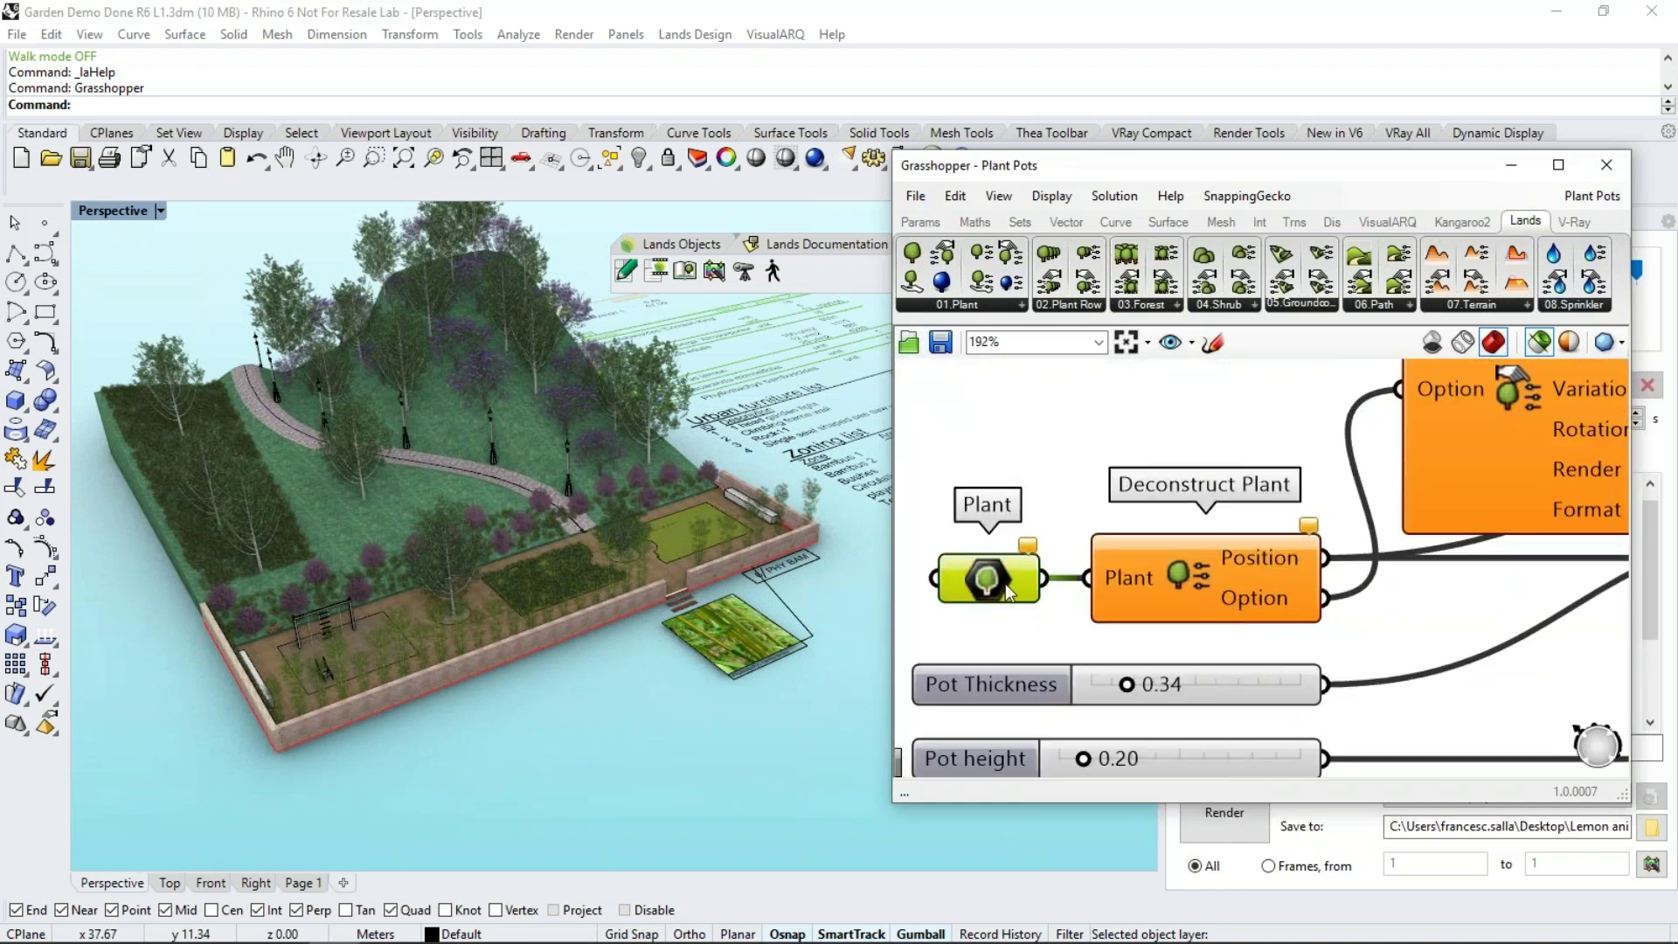
pyautogui.click(560, 704)
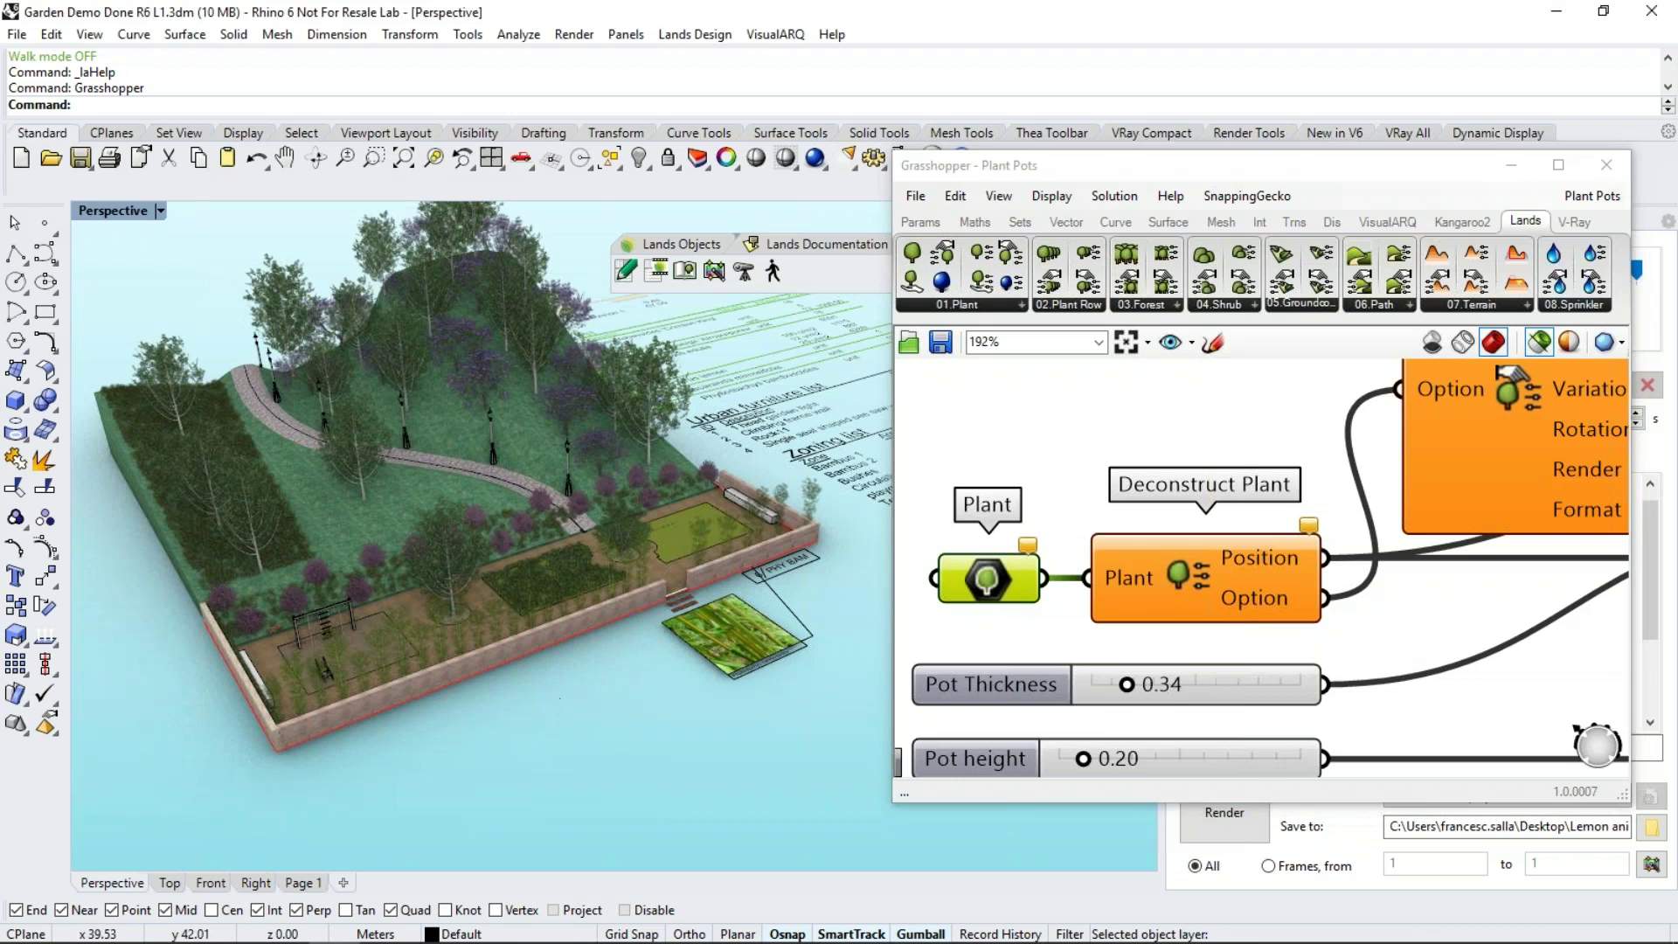
pyautogui.click(634, 280)
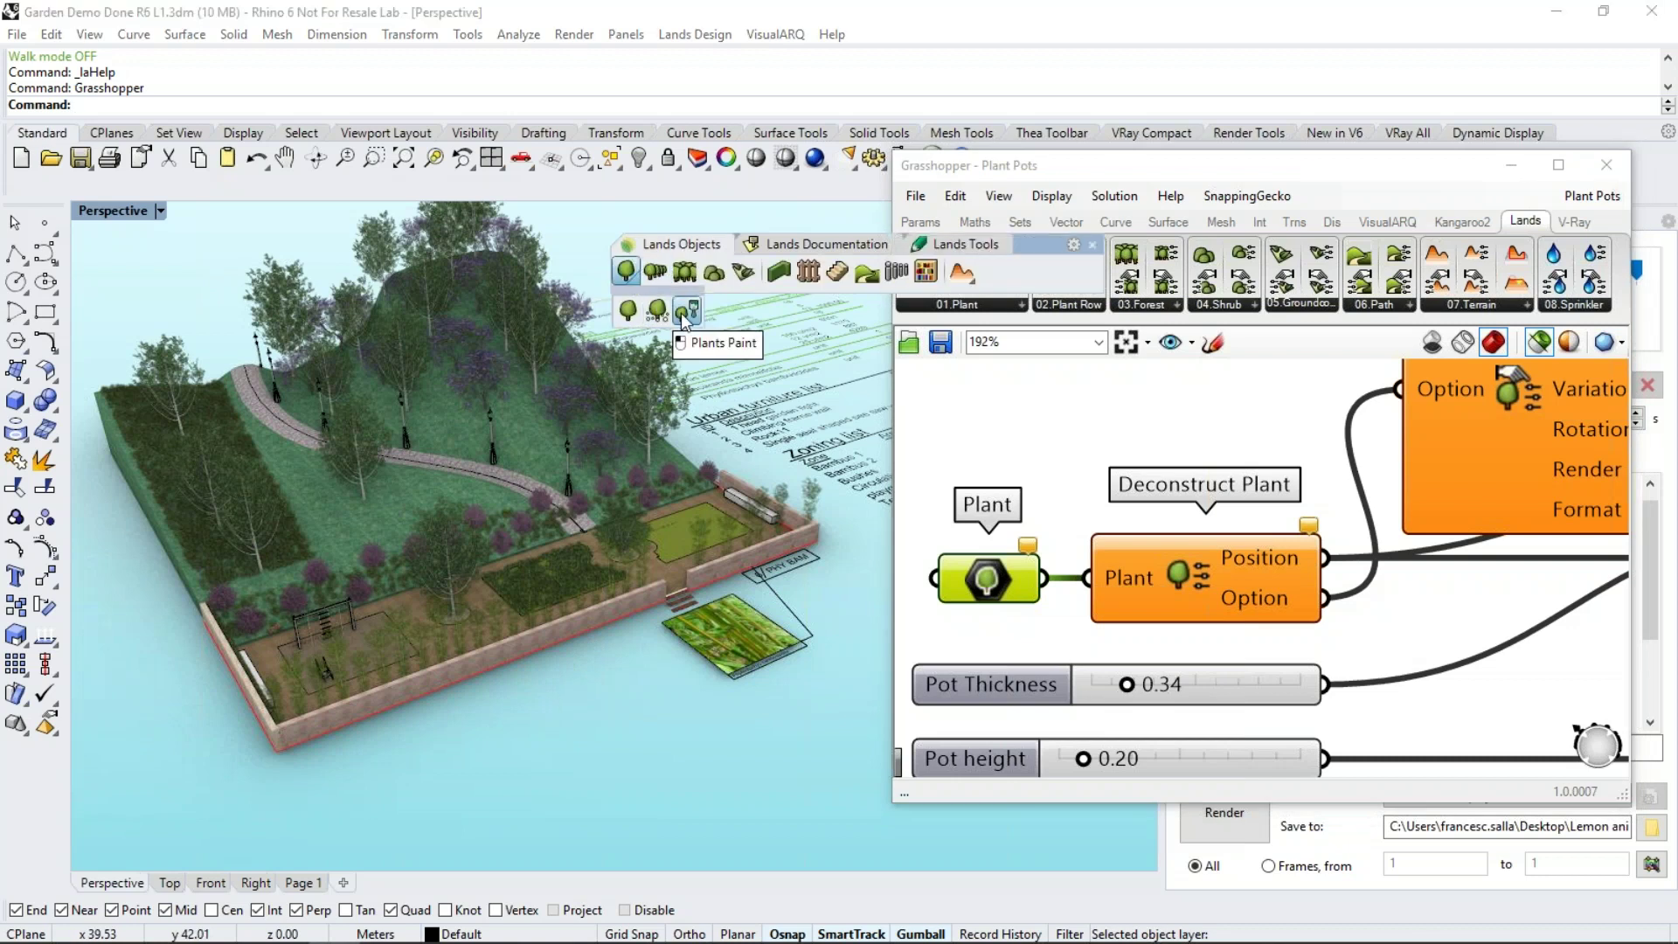
# Paint a cluster of Acer platanoides 'Crimson King' trees beside the walled garden
pyautogui.click(680, 313)
pyautogui.click(1233, 361)
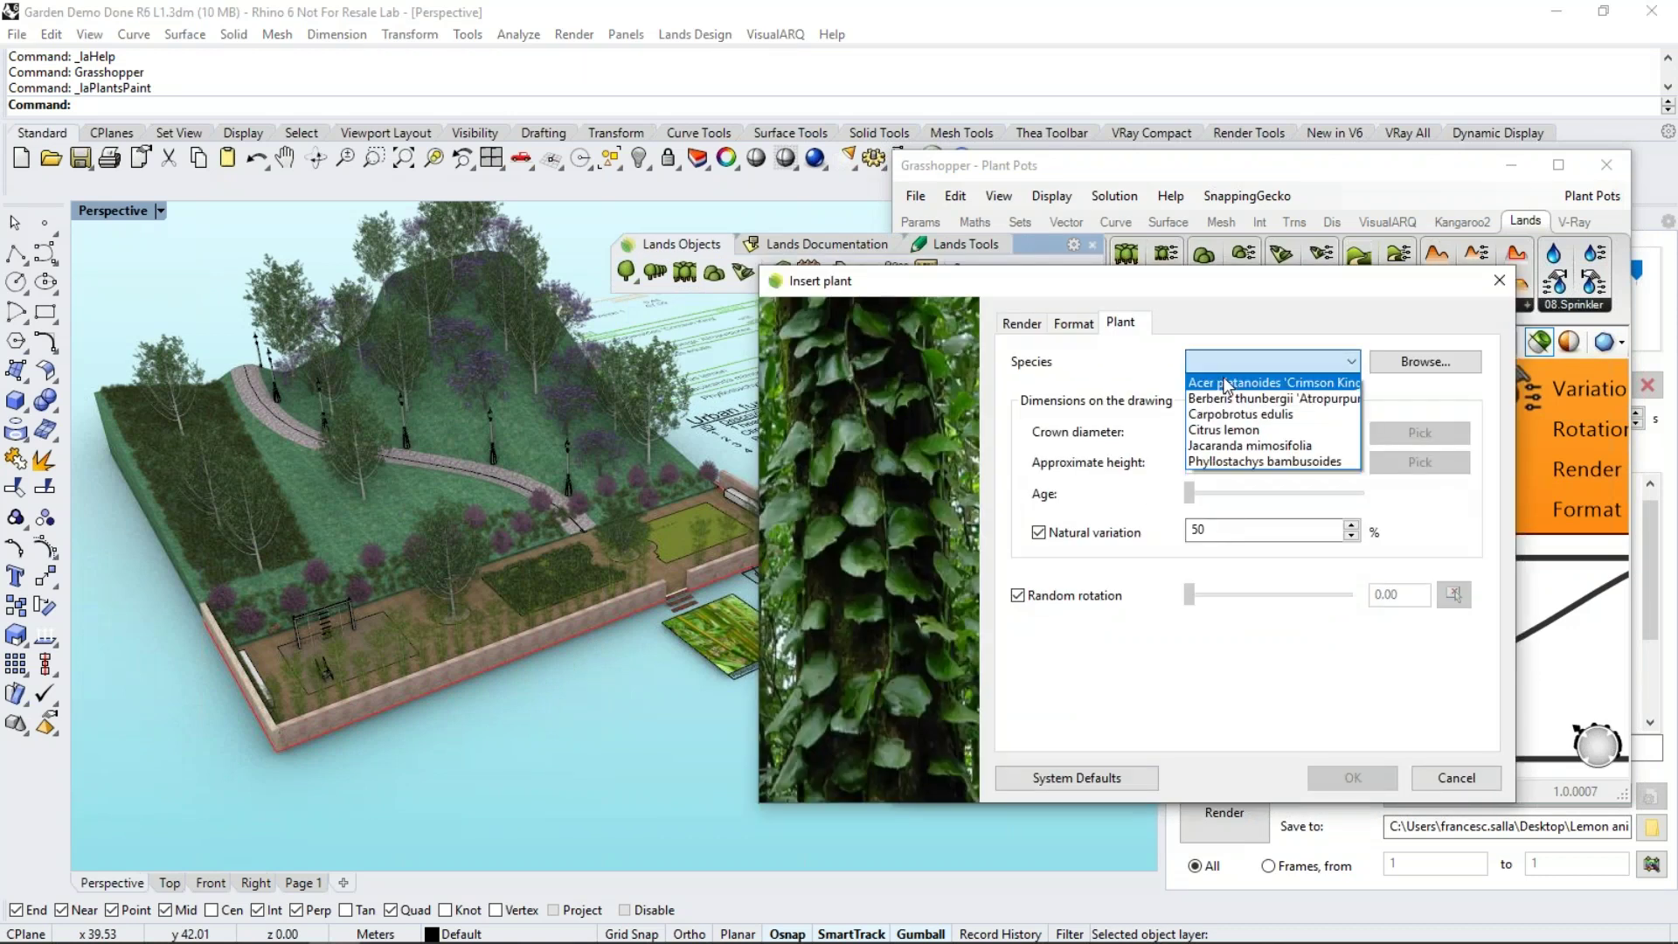
pyautogui.click(1226, 385)
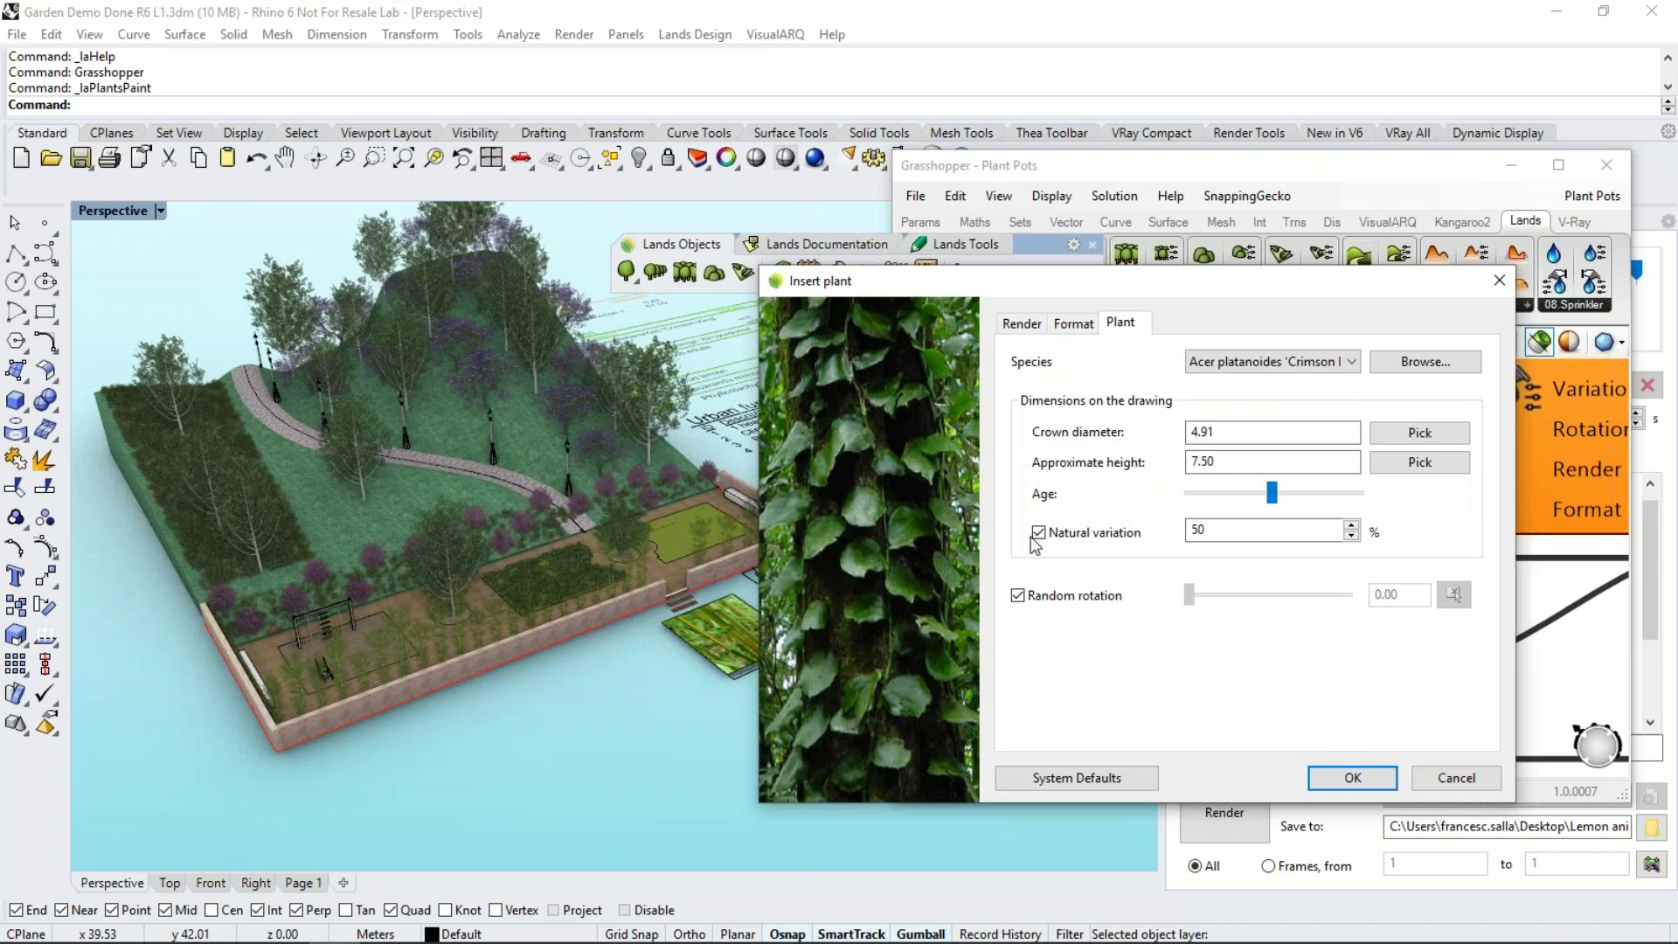
pyautogui.click(1317, 778)
pyautogui.scroll(-3, 408, 507)
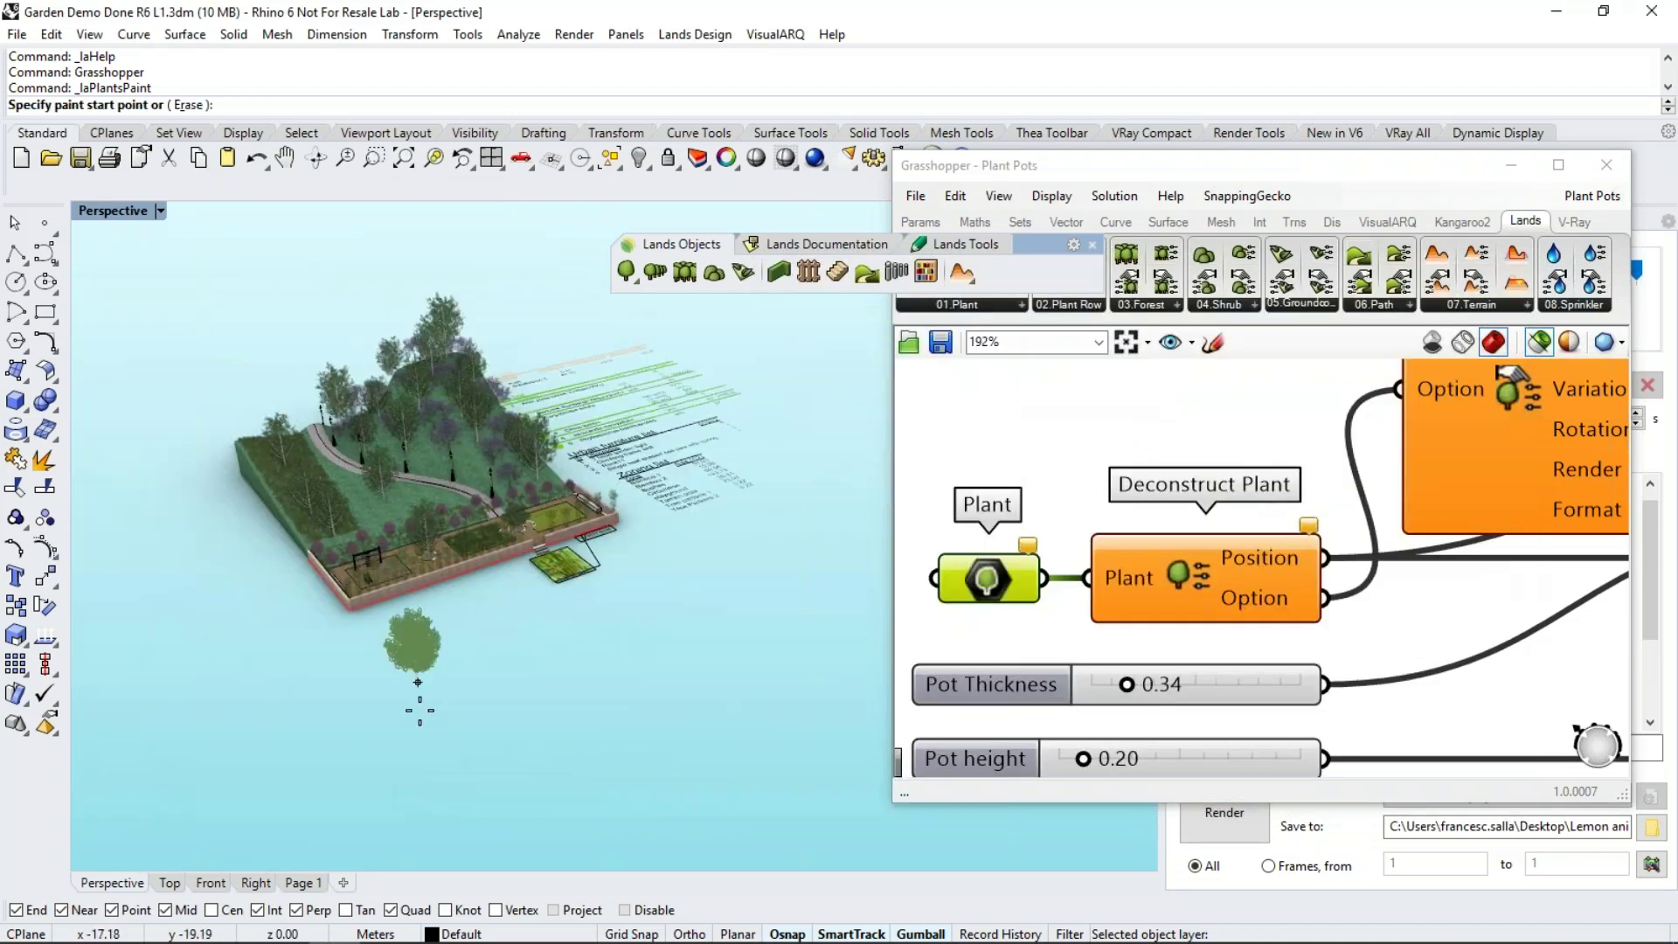
pyautogui.click(419, 705)
pyautogui.moveTo(416, 703)
pyautogui.mouseDown()
pyautogui.moveTo(449, 716)
pyautogui.moveTo(448, 736)
pyautogui.moveTo(529, 686)
pyautogui.moveTo(519, 716)
pyautogui.moveTo(547, 755)
pyautogui.moveTo(595, 692)
pyautogui.moveTo(576, 631)
pyautogui.moveTo(651, 683)
pyautogui.moveTo(612, 728)
pyautogui.moveTo(721, 779)
pyautogui.moveTo(582, 808)
pyautogui.mouseUp()
pyautogui.press('Return')
pyautogui.moveTo(556, 695); pyautogui.dragTo(870, 596, button='right')
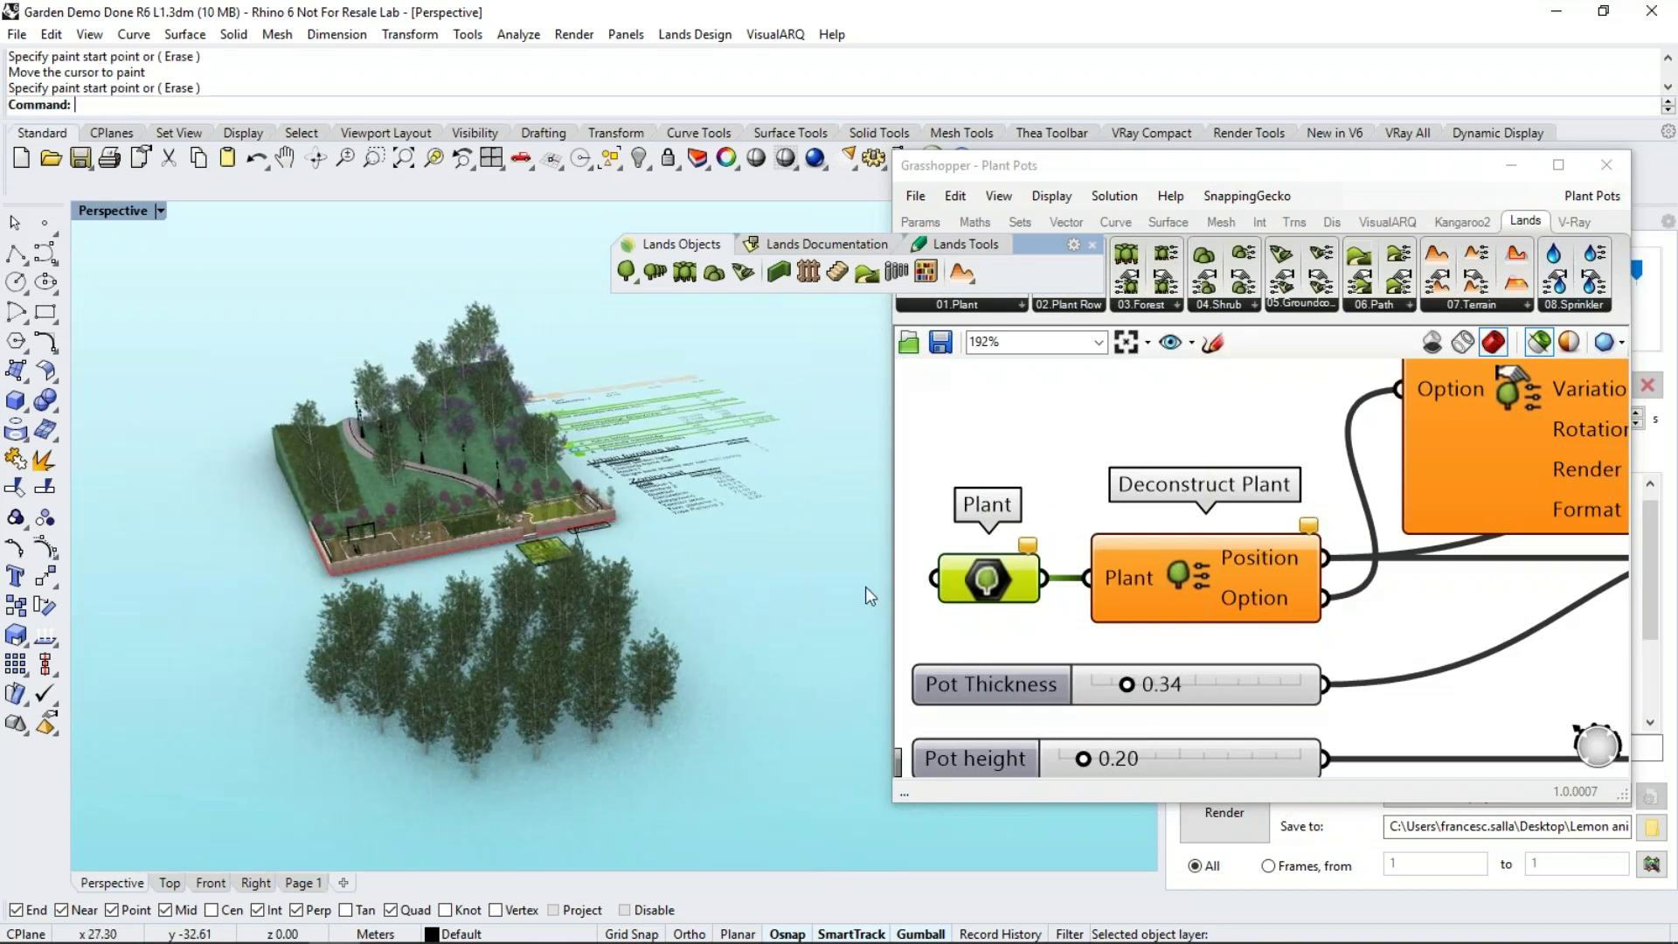
# Set the Grasshopper Plant parameter to multiple plants and window-select the painted trees
pyautogui.click(913, 590)
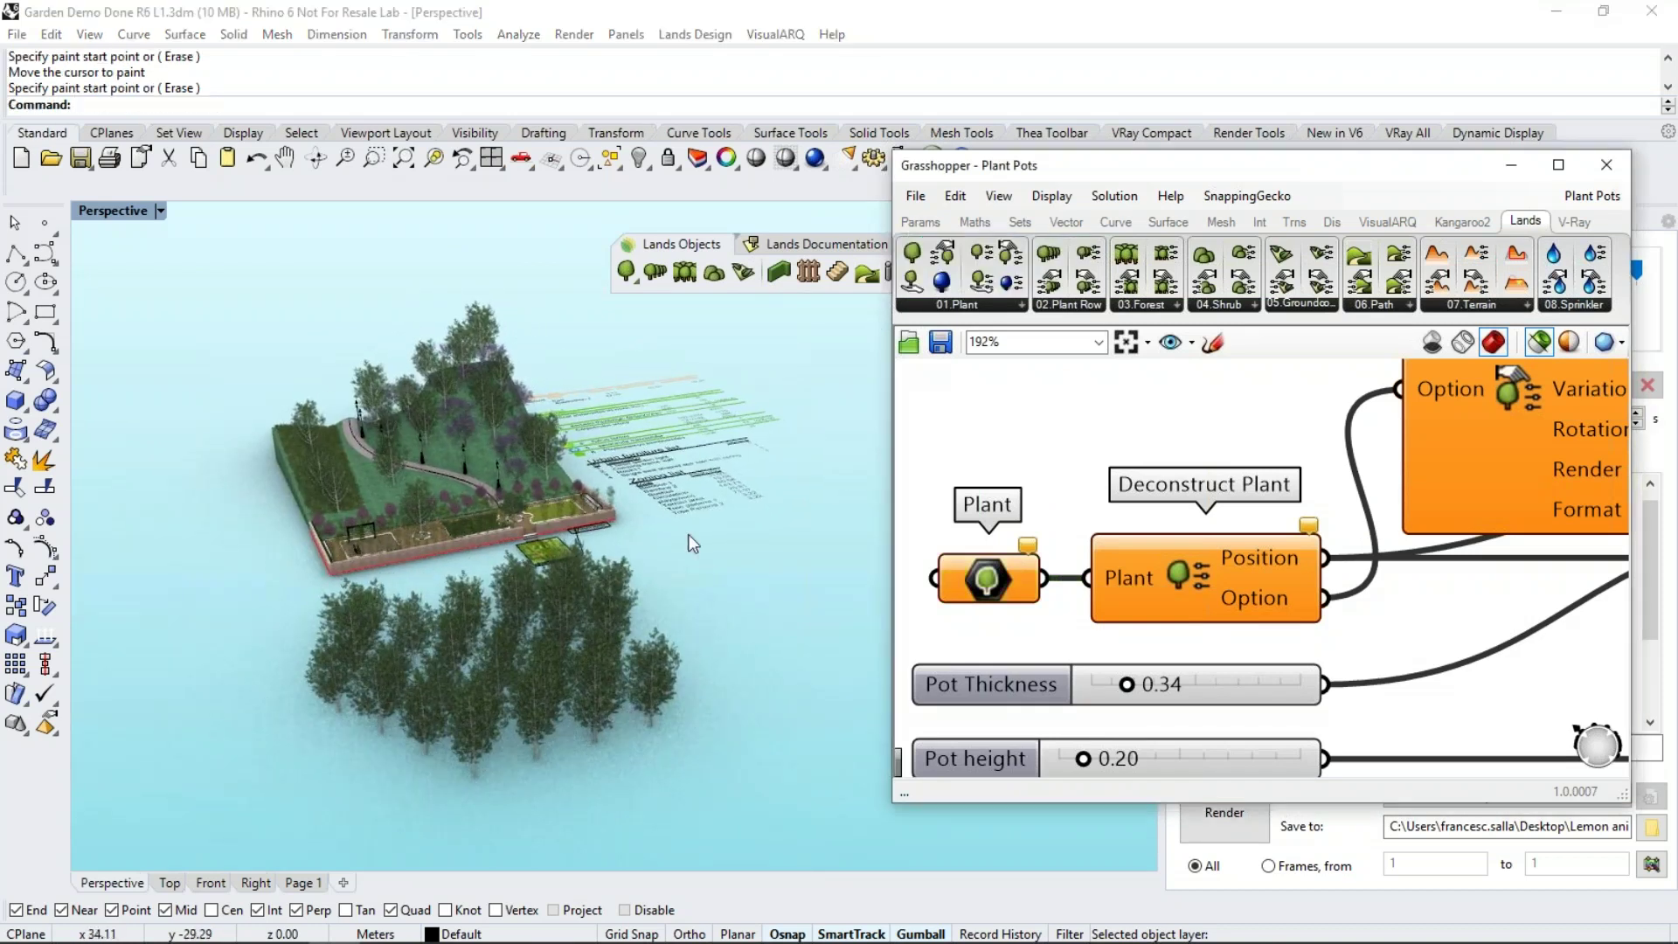
pyautogui.rightClick(990, 584)
pyautogui.click(1067, 799)
pyautogui.moveTo(712, 757); pyautogui.dragTo(224, 611)
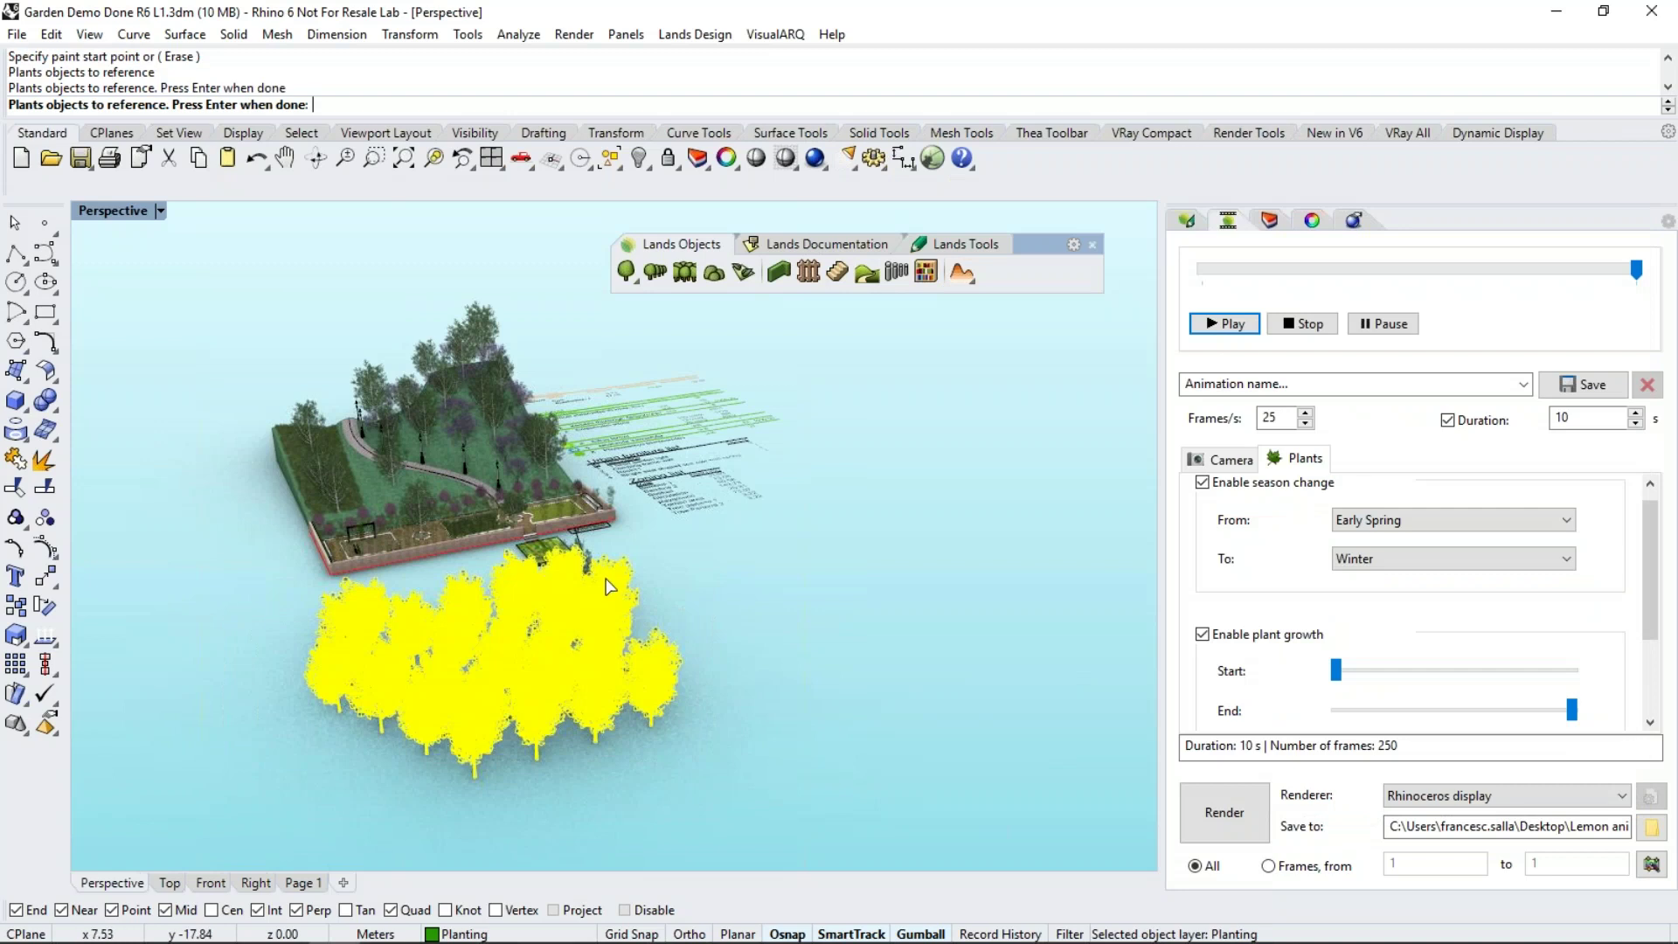
# Confirm the trees as Plant input and inspect the Deconstruct Plant and Plant Option components
pyautogui.press('Return')
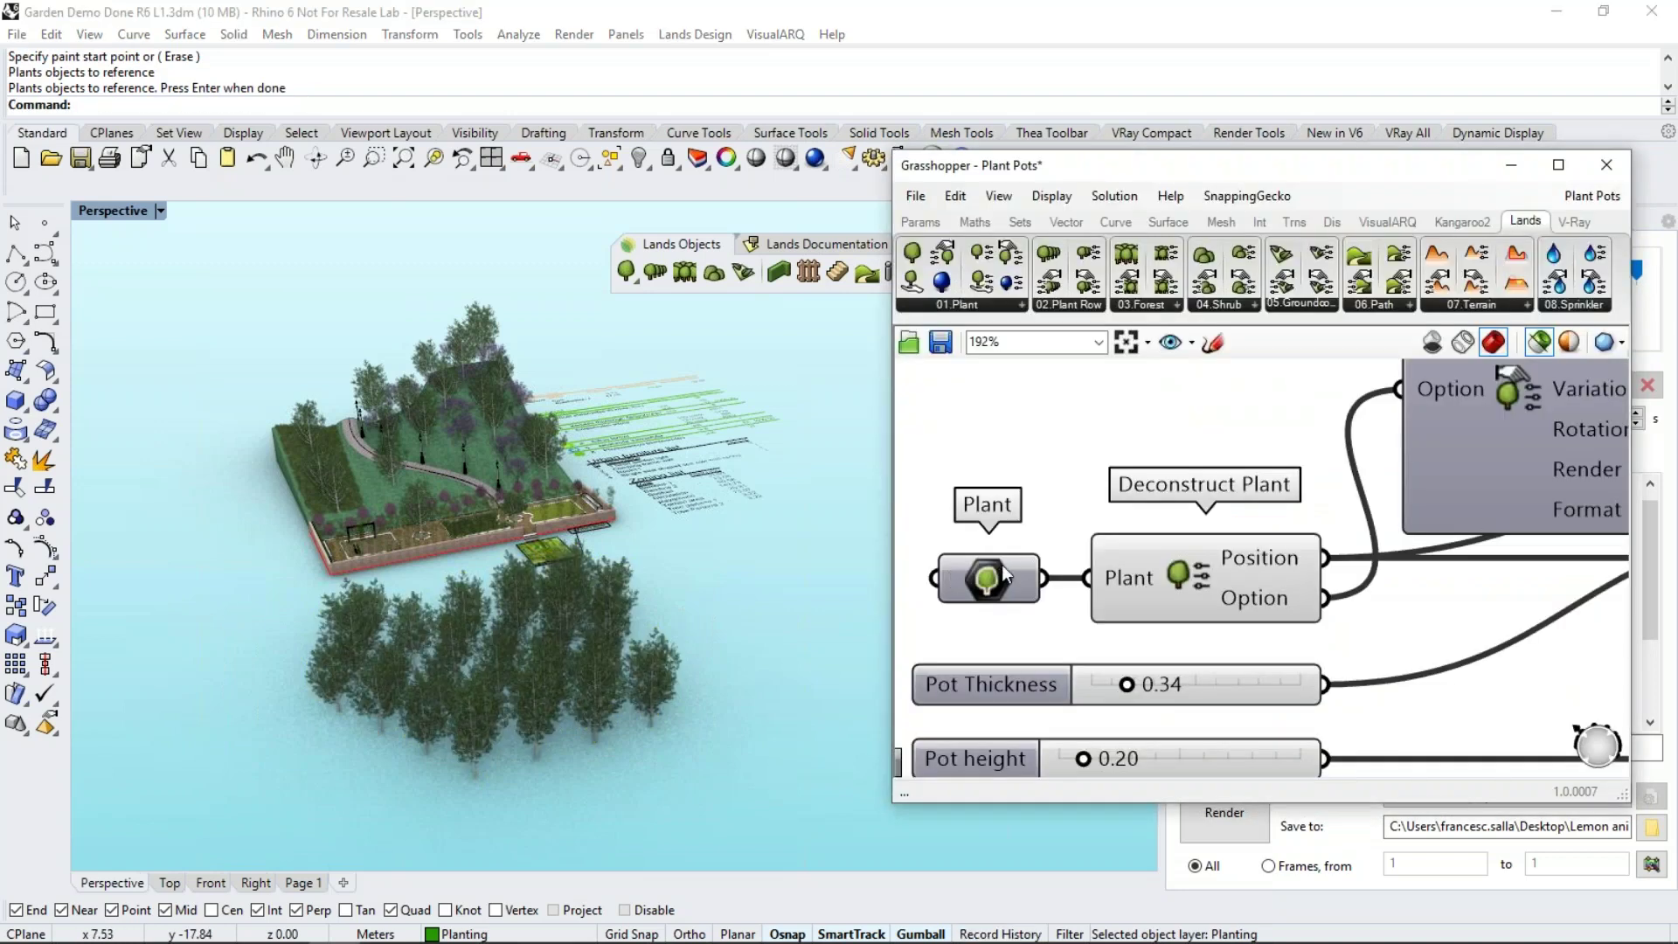
pyautogui.moveTo(991, 582)
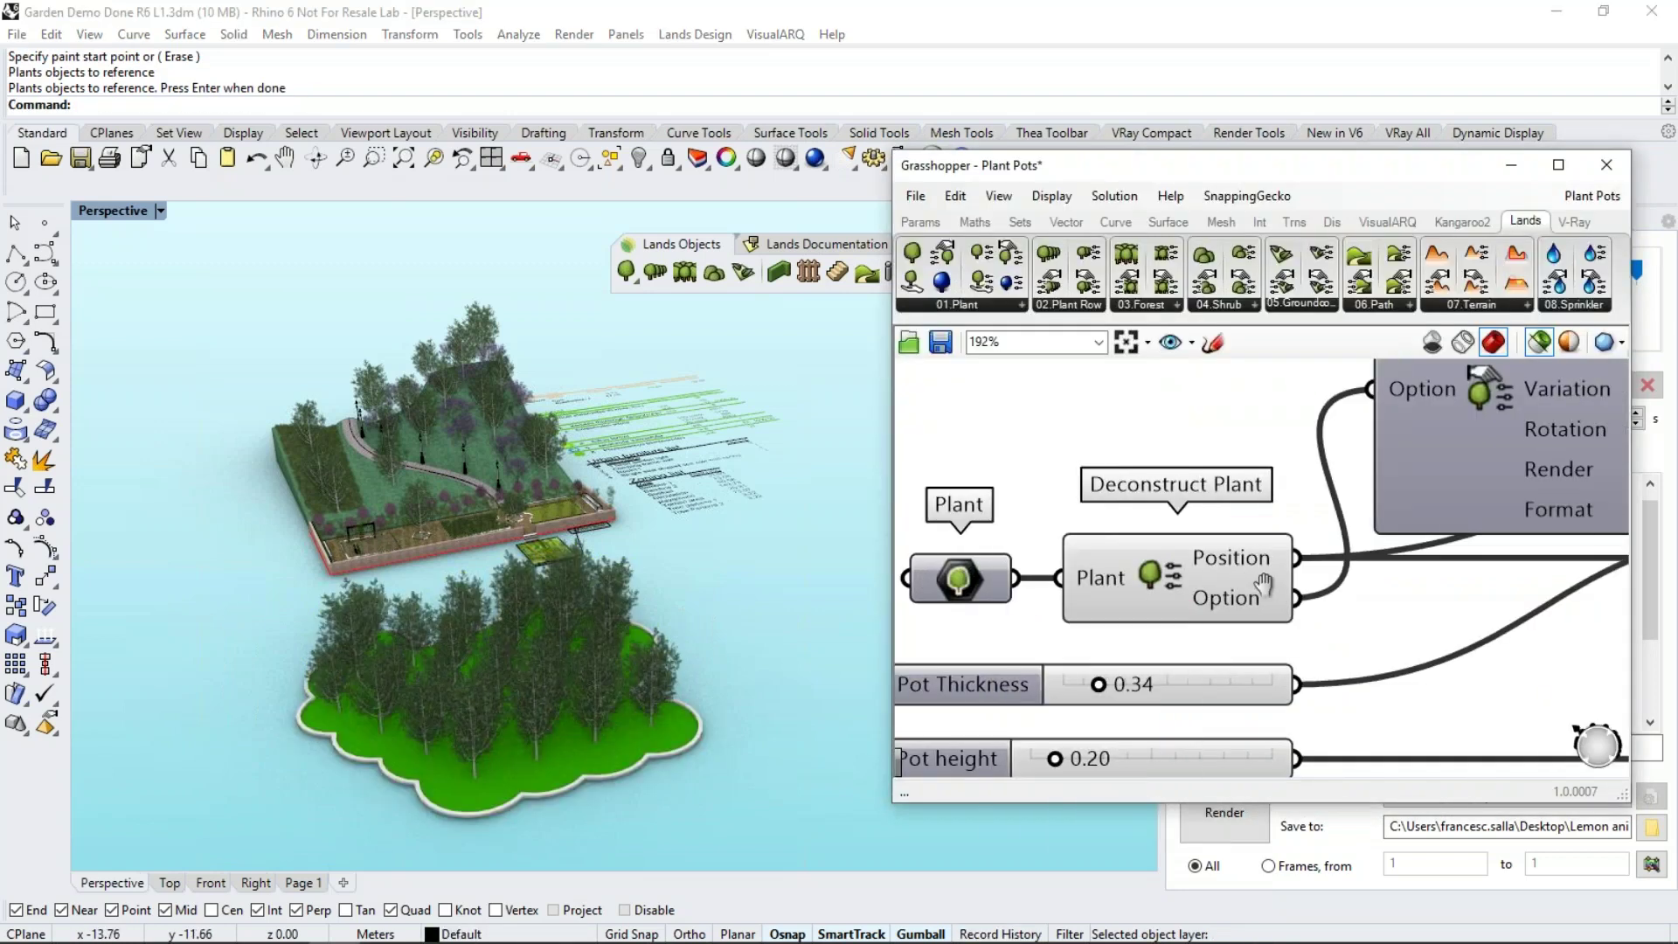
pyautogui.click(1147, 582)
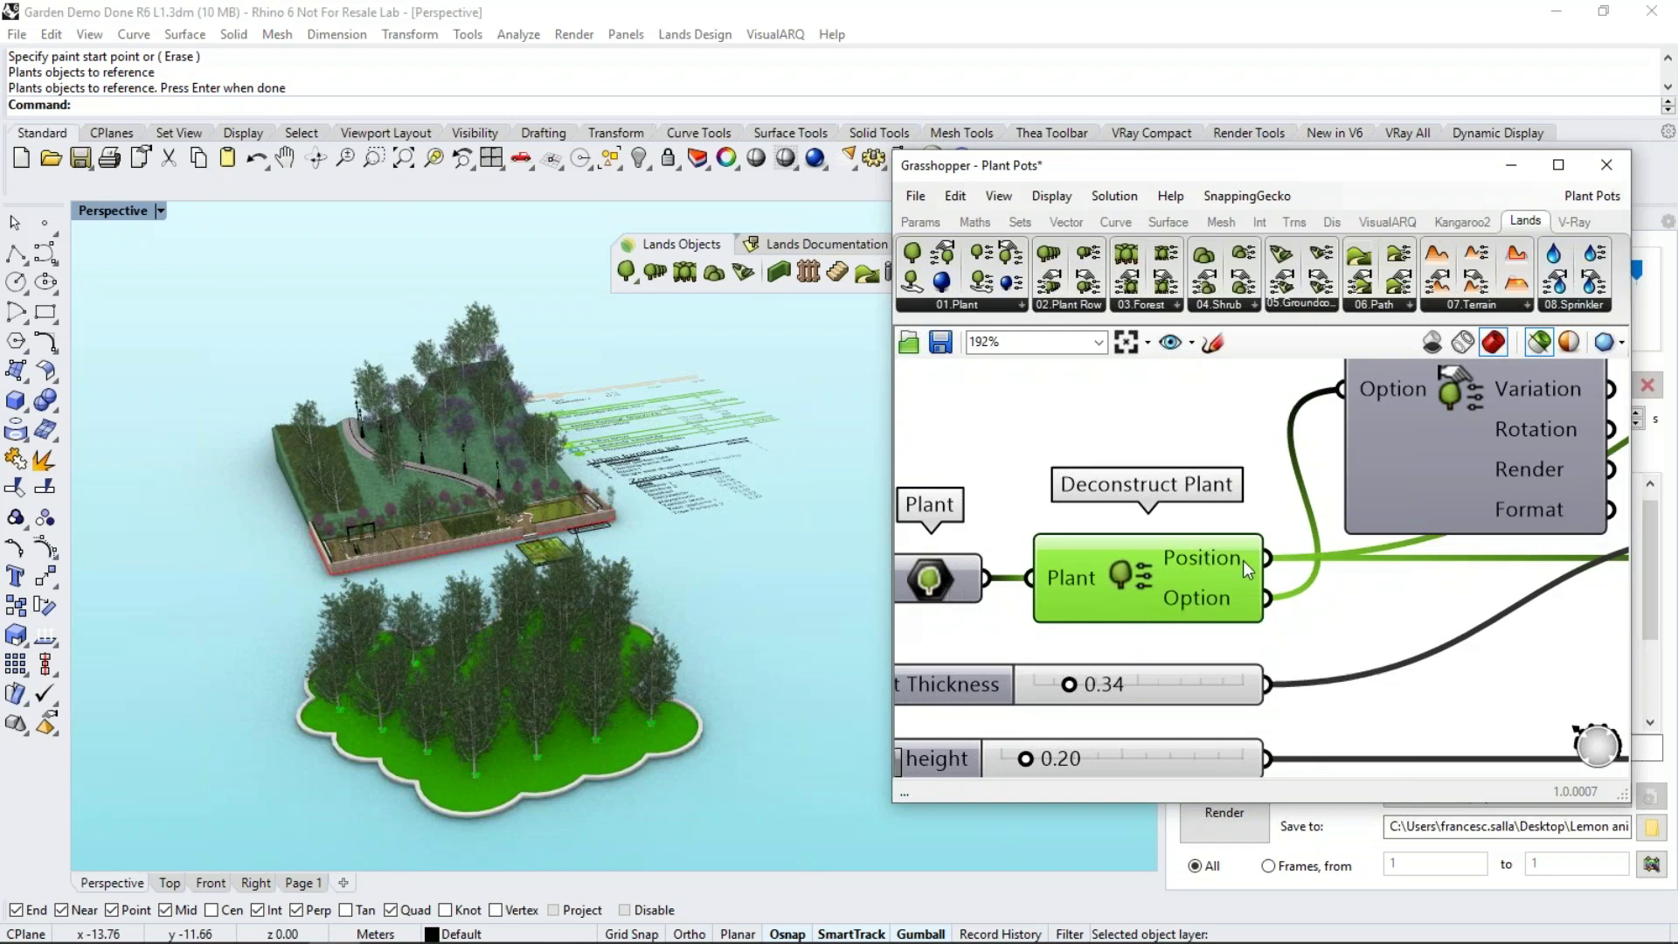
pyautogui.moveTo(1243, 560)
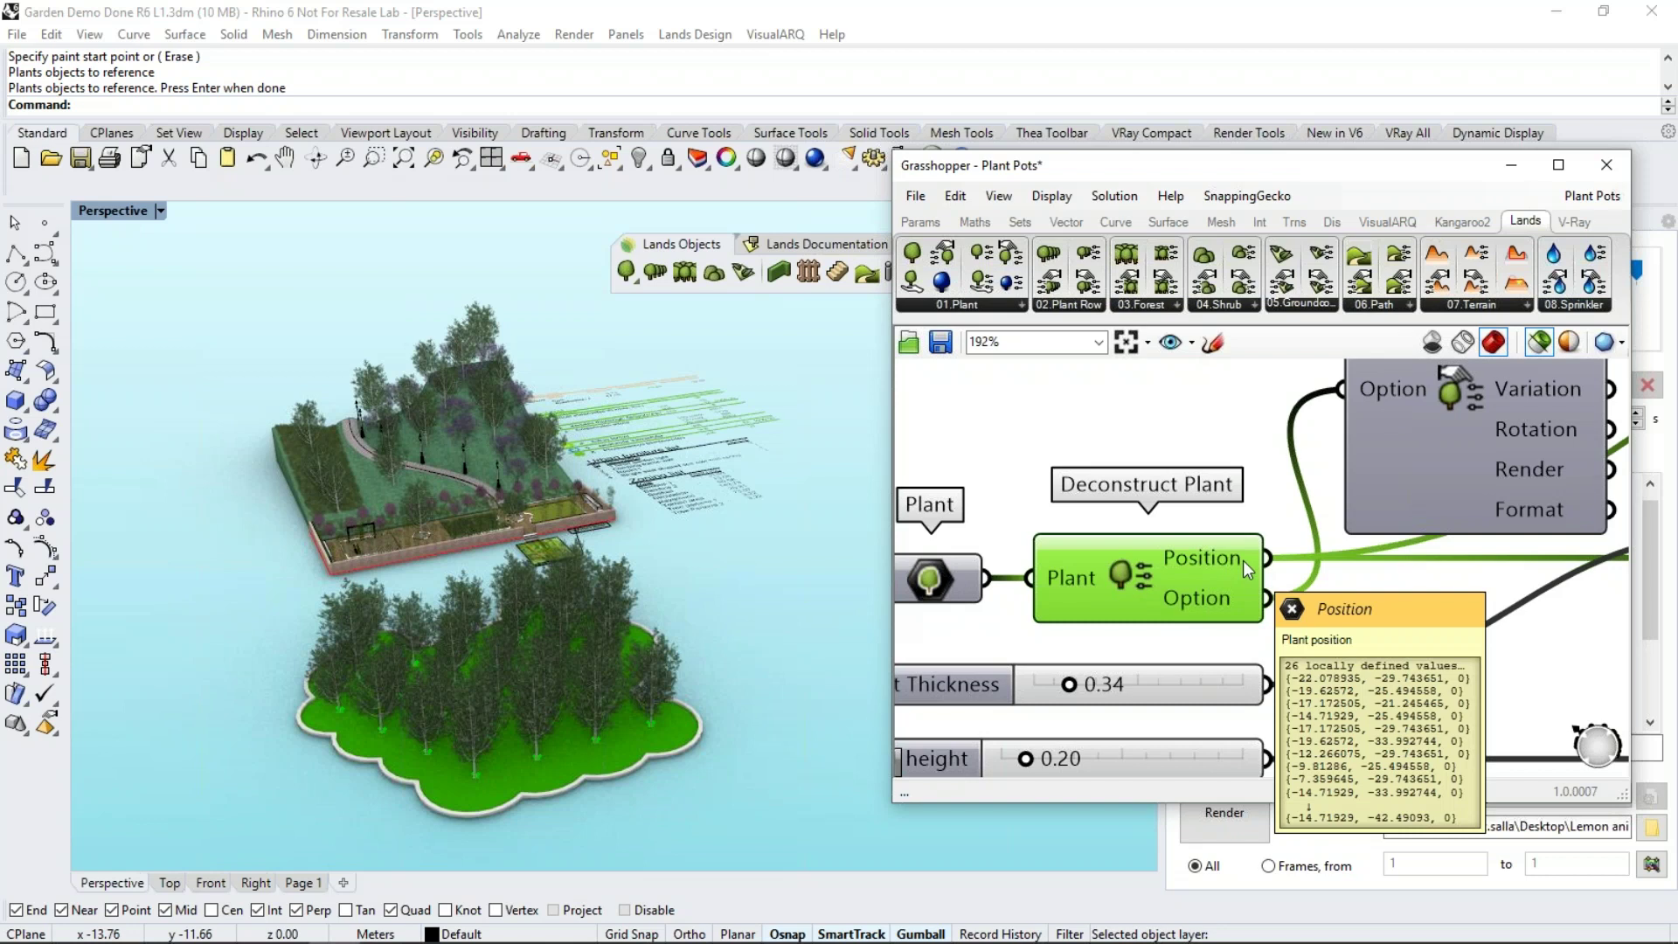
pyautogui.moveTo(1213, 606); pyautogui.dragTo(1084, 656, button='right')
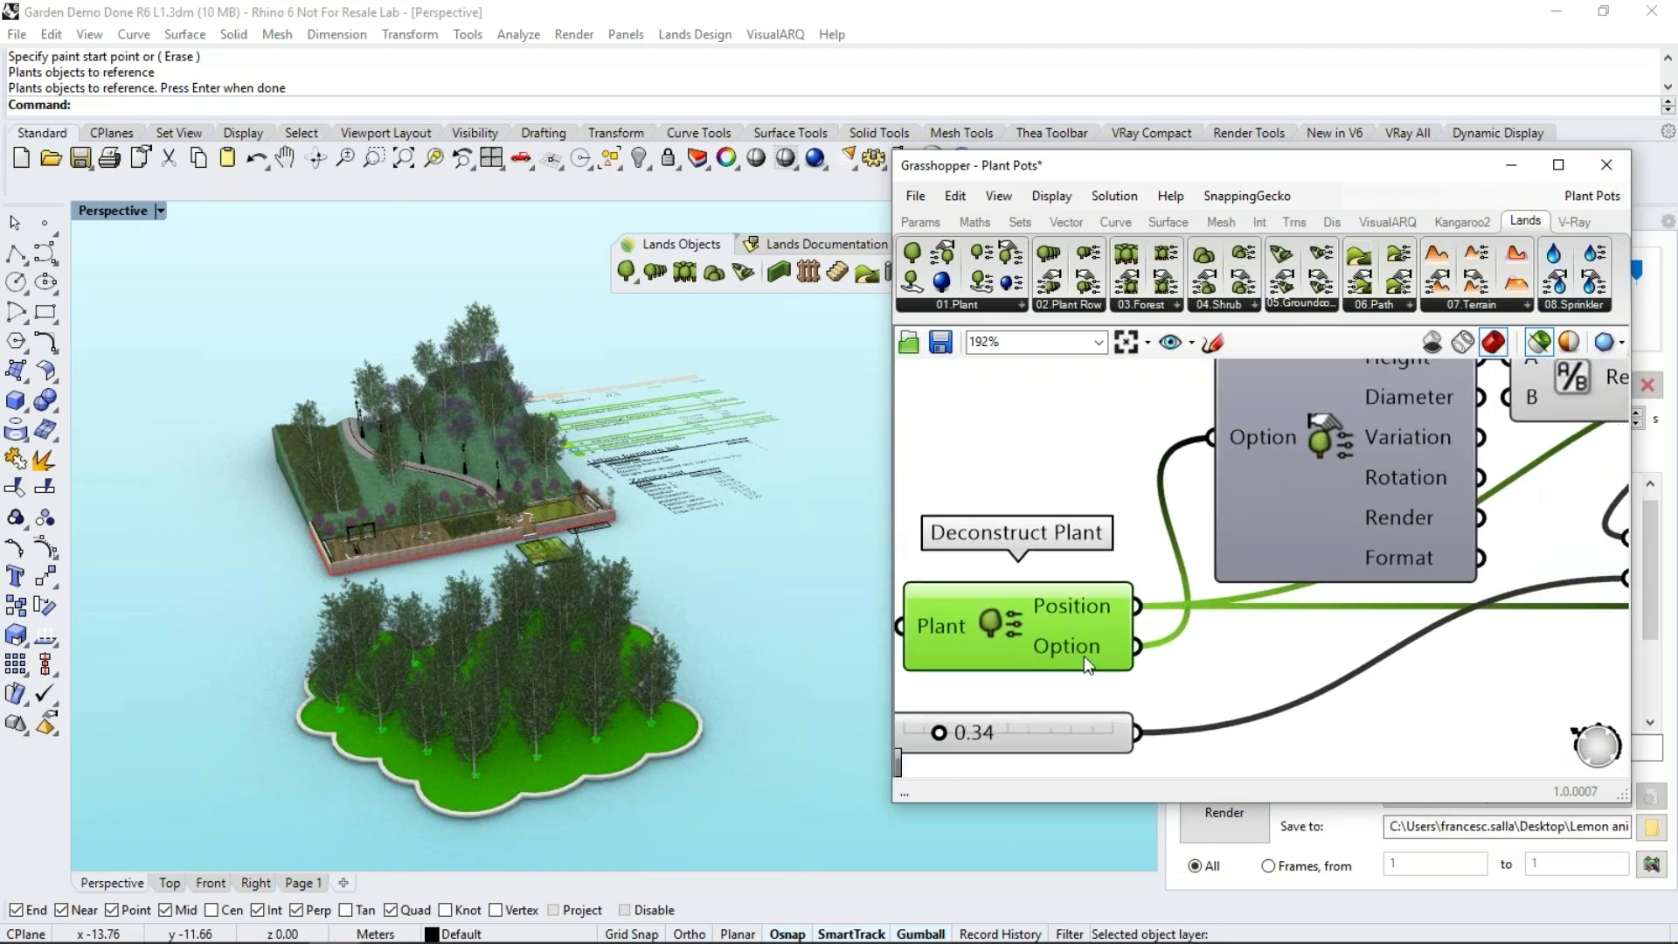
pyautogui.moveTo(1303, 464); pyautogui.dragTo(1240, 556, button='right')
pyautogui.click(1331, 411)
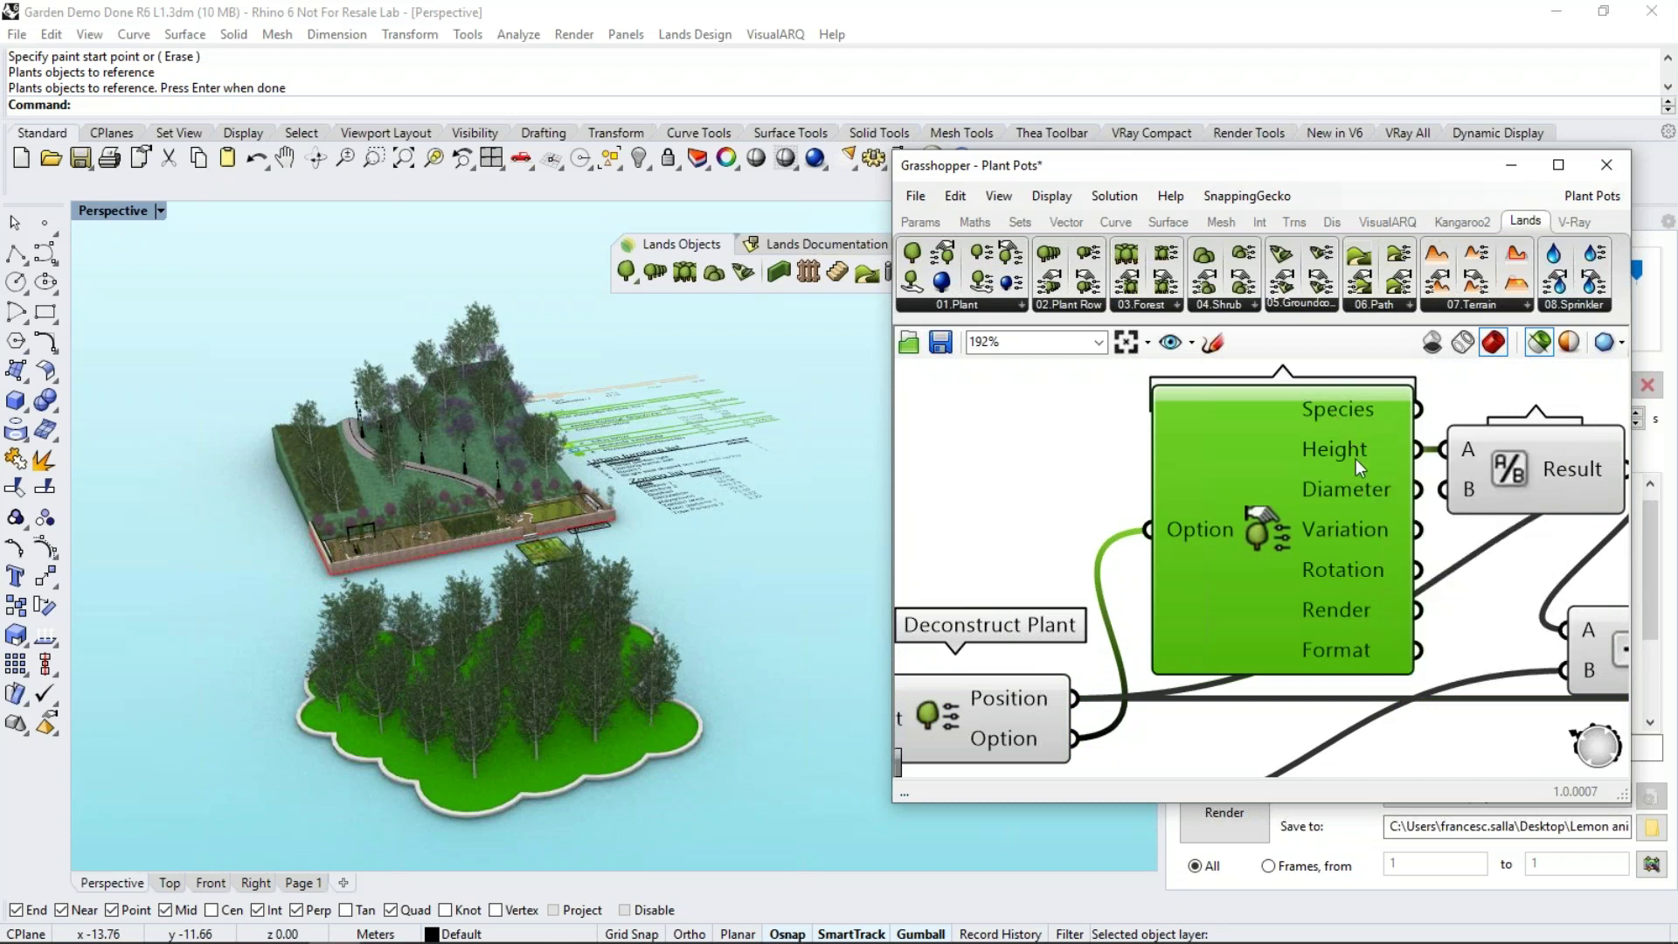
pyautogui.moveTo(1356, 459)
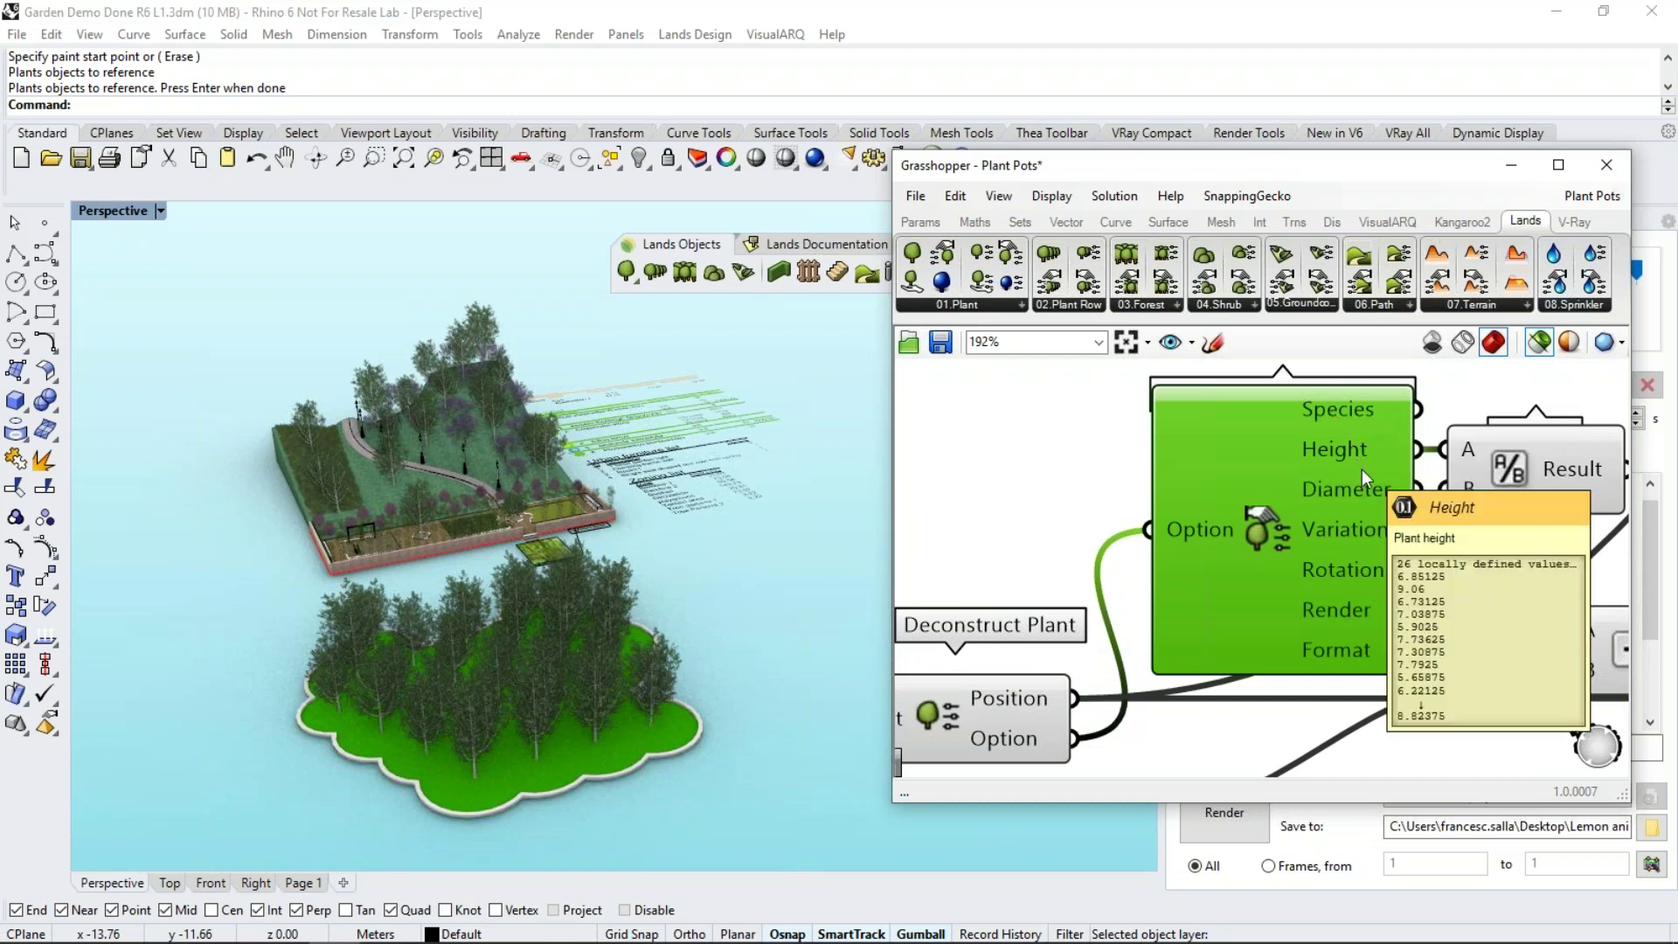
pyautogui.scroll(-3, 1298, 577)
pyautogui.moveTo(1310, 552)
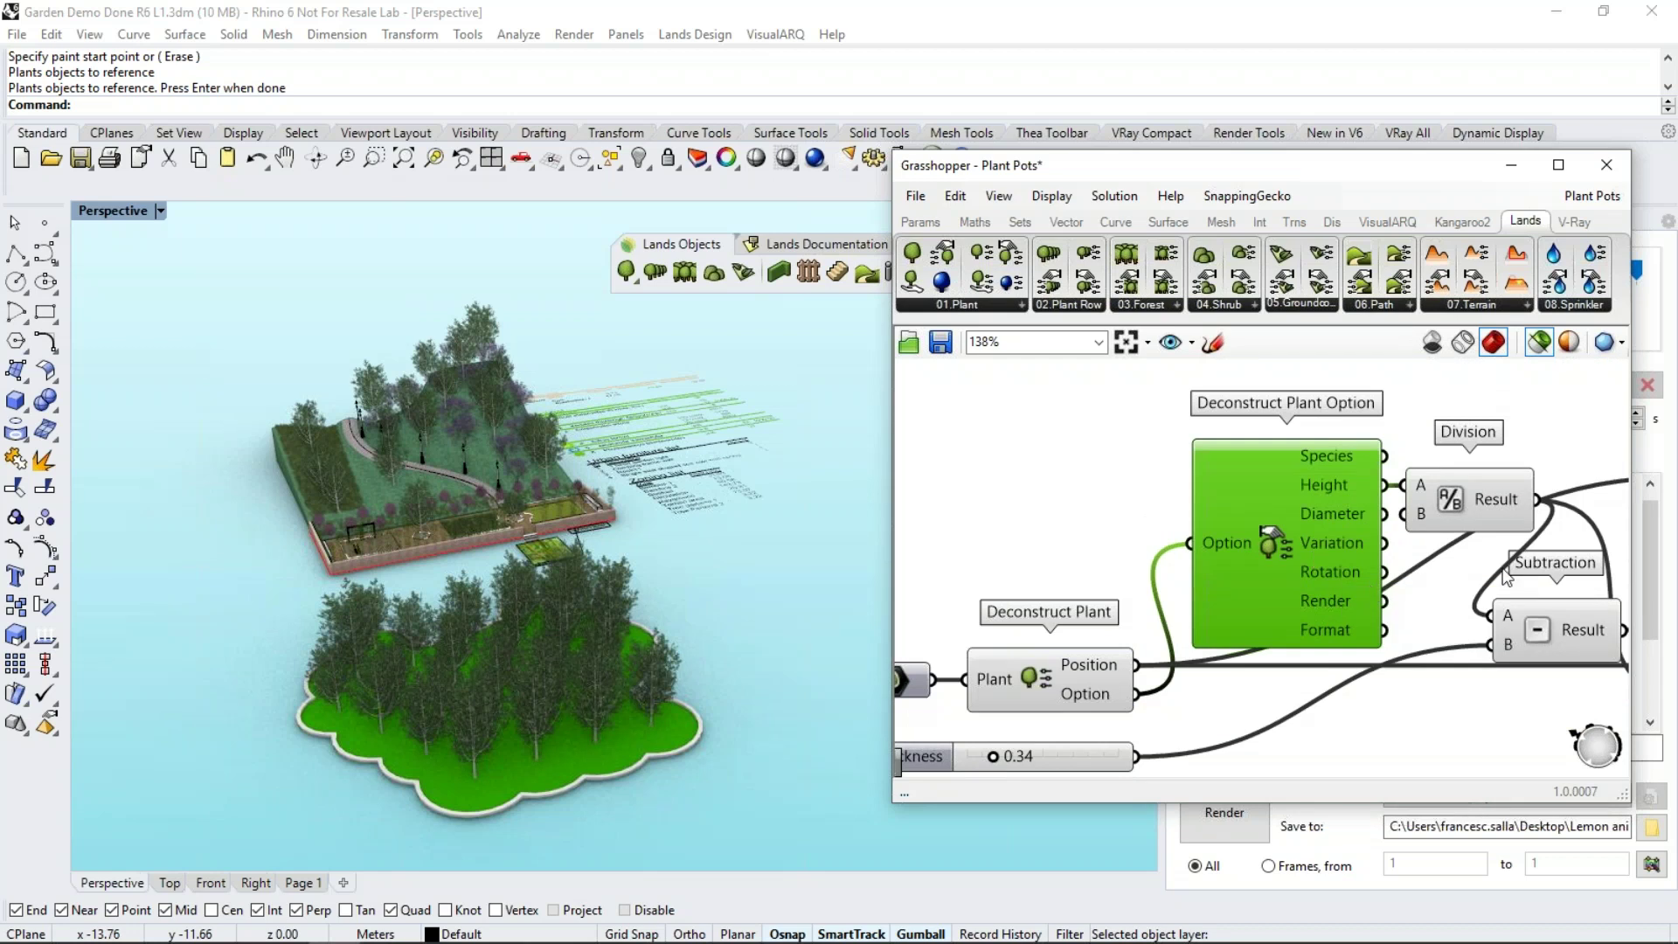
pyautogui.scroll(-4, 1209, 476)
pyautogui.moveTo(1208, 476); pyautogui.dragTo(1161, 472, button='right')
pyautogui.scroll(5, 516, 720)
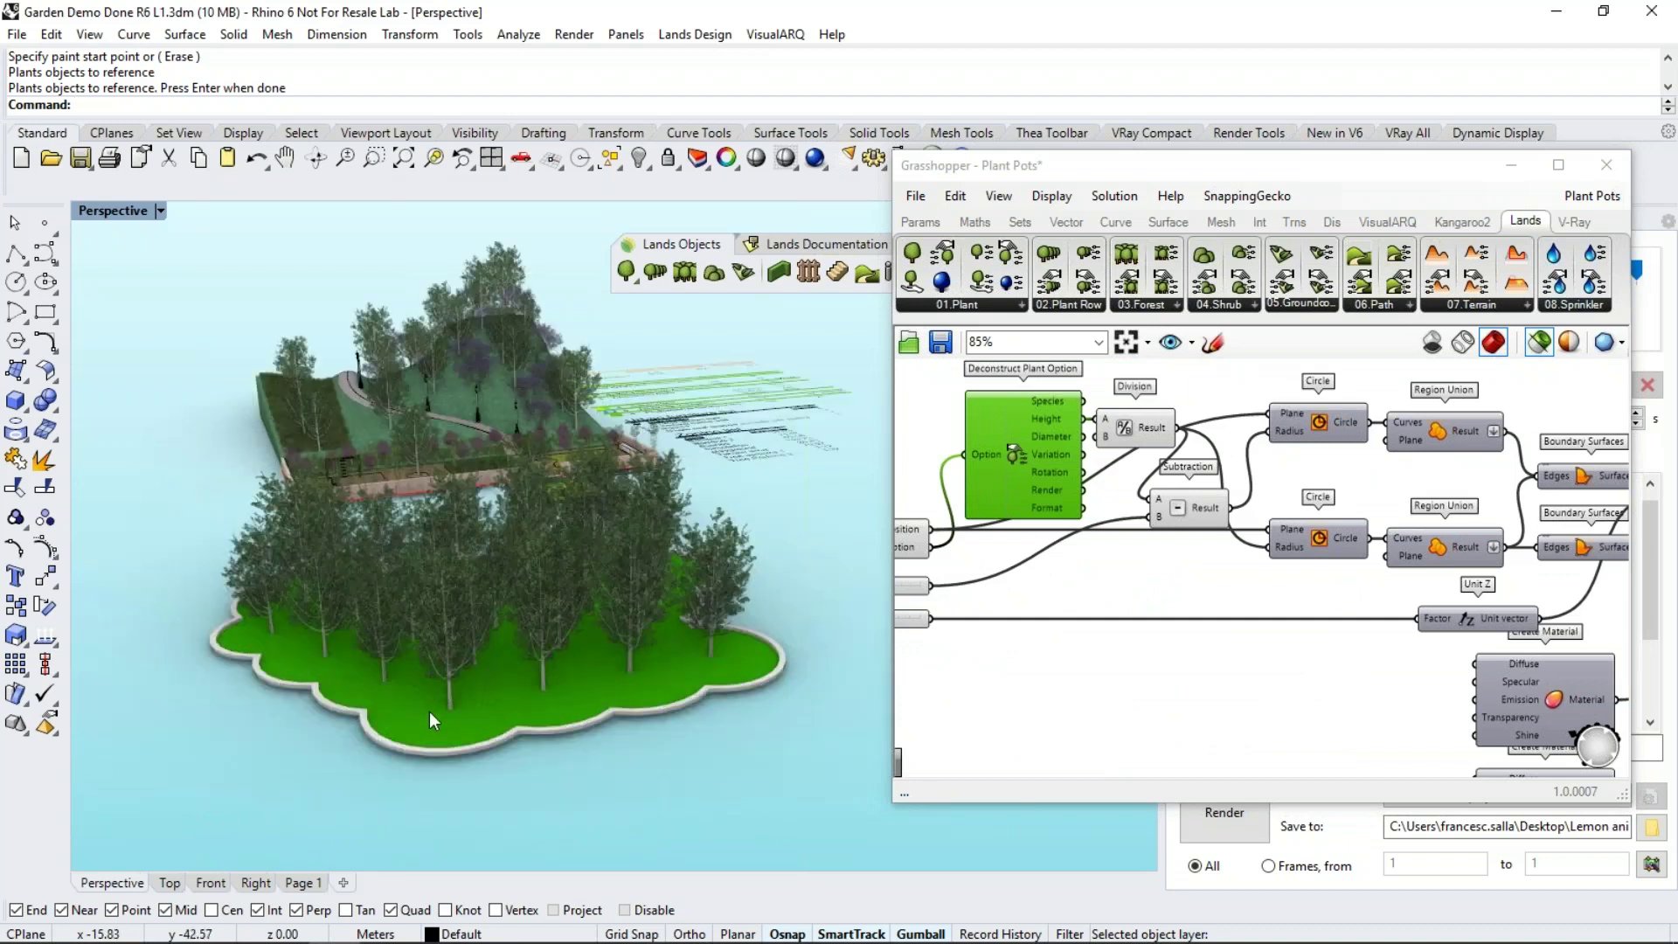
# Set Pot Thickness to 0.58 and Pot height to 0.50
pyautogui.click(1067, 638)
pyautogui.moveTo(1068, 637); pyautogui.dragTo(1196, 654, button='right')
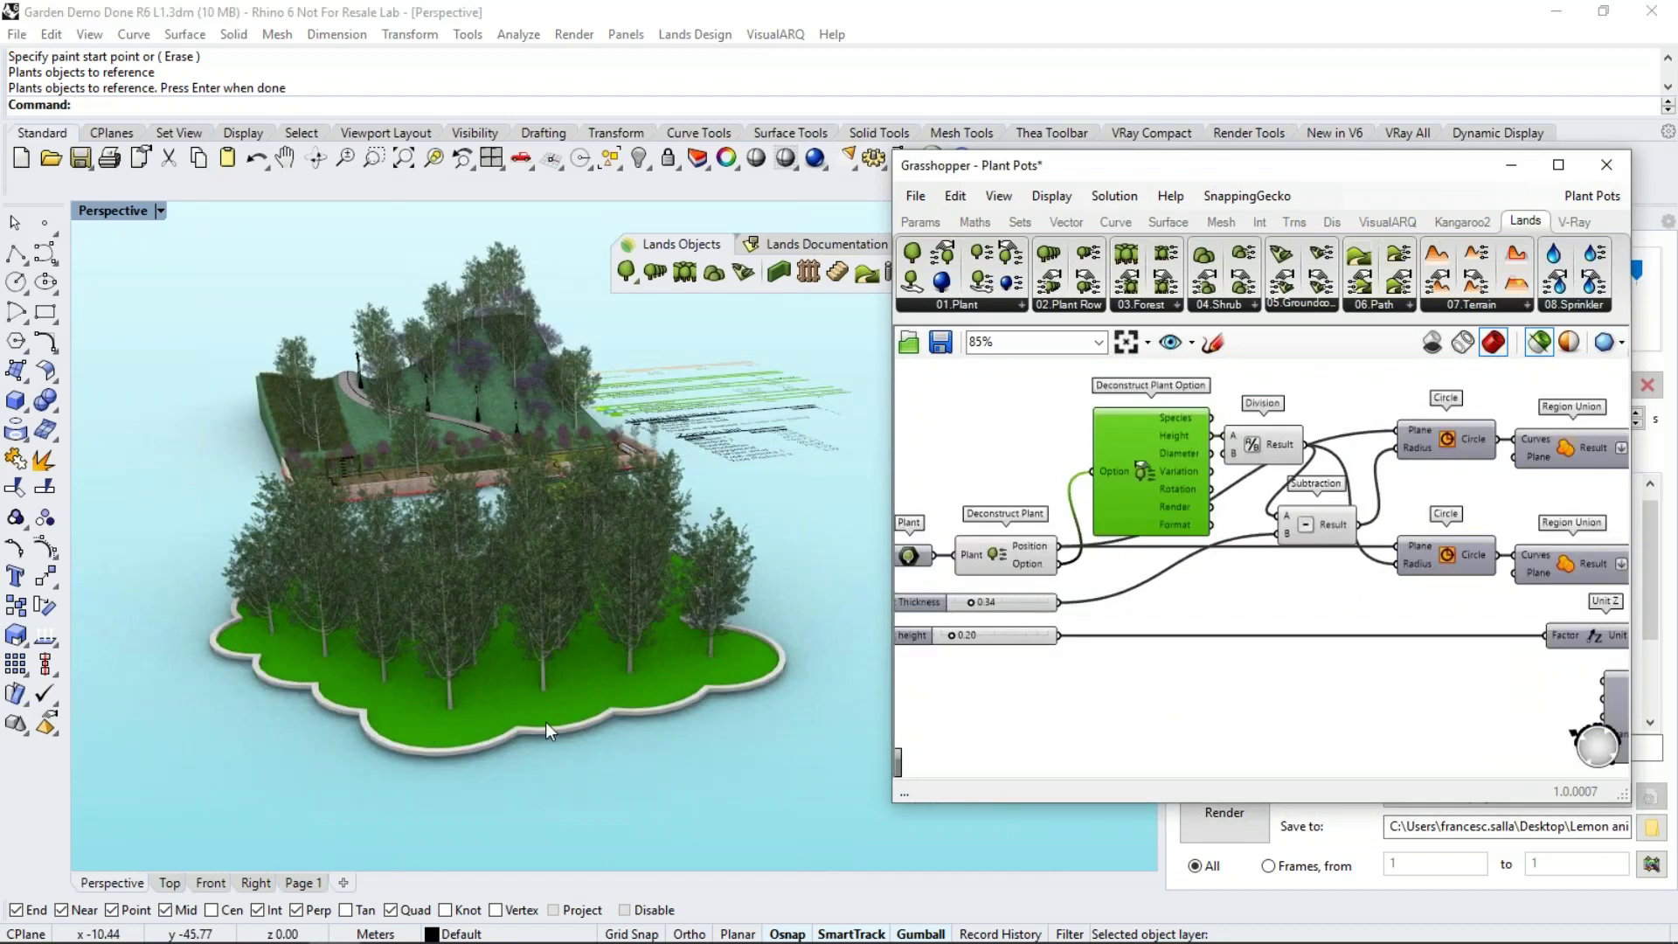
pyautogui.moveTo(1067, 596); pyautogui.dragTo(1108, 594, button='right')
pyautogui.scroll(5, 1068, 596)
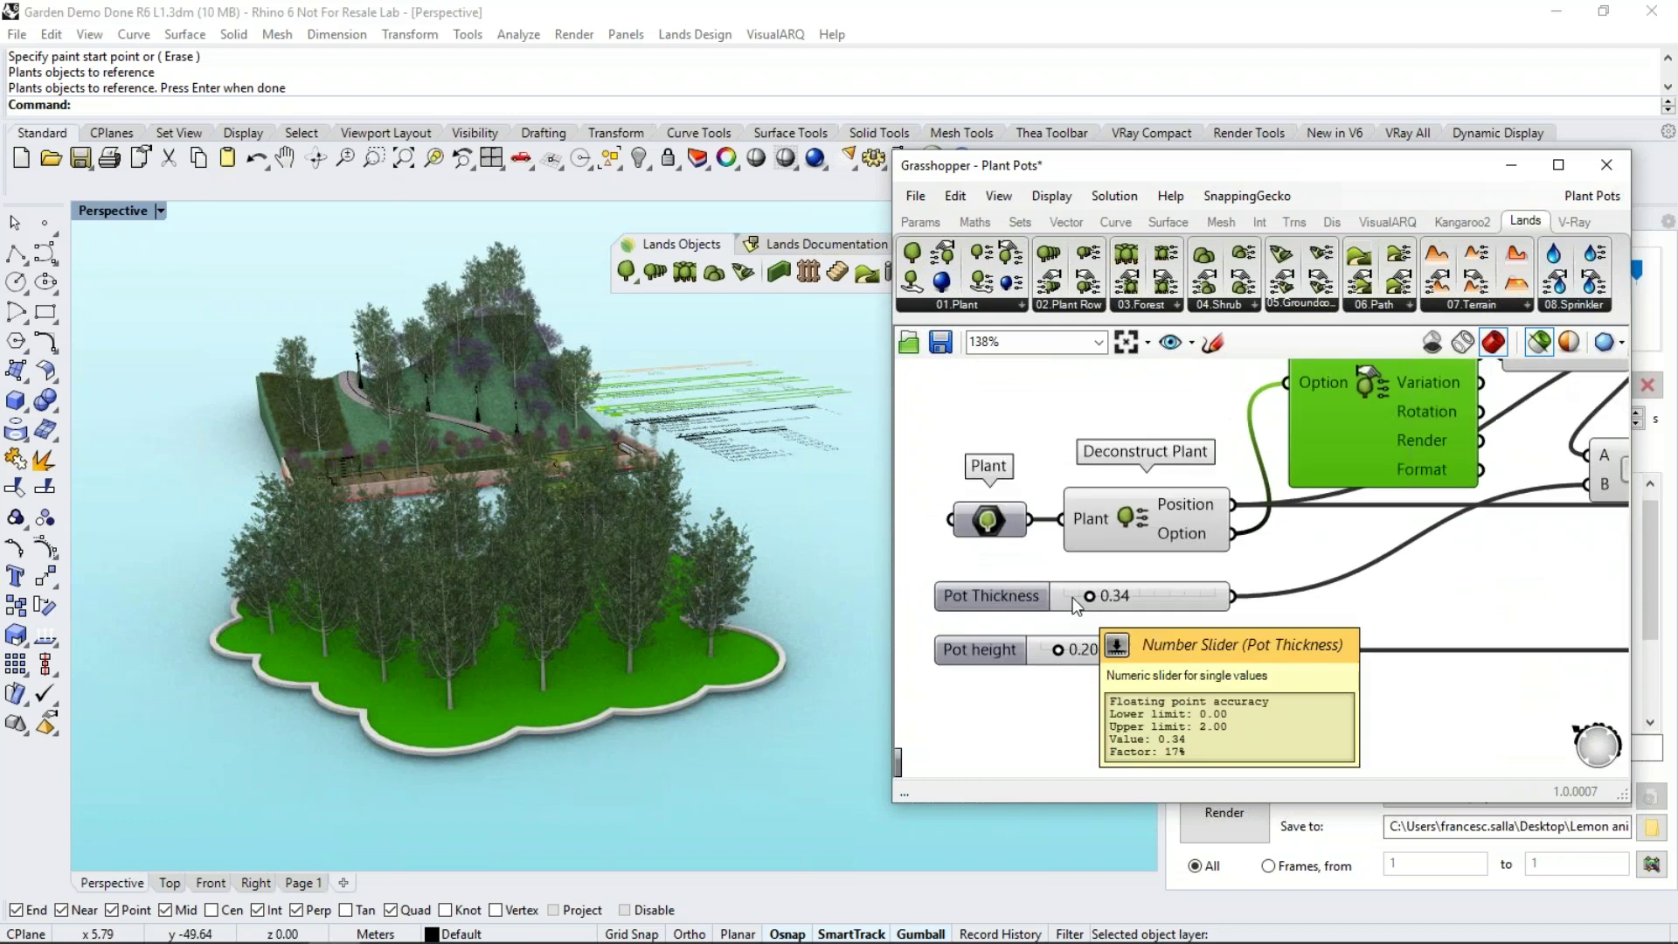
pyautogui.moveTo(1127, 594)
pyautogui.mouseDown()
pyautogui.moveTo(1187, 594)
pyautogui.moveTo(1152, 594)
pyautogui.mouseUp()
pyautogui.moveTo(1085, 666); pyautogui.dragTo(1120, 666)
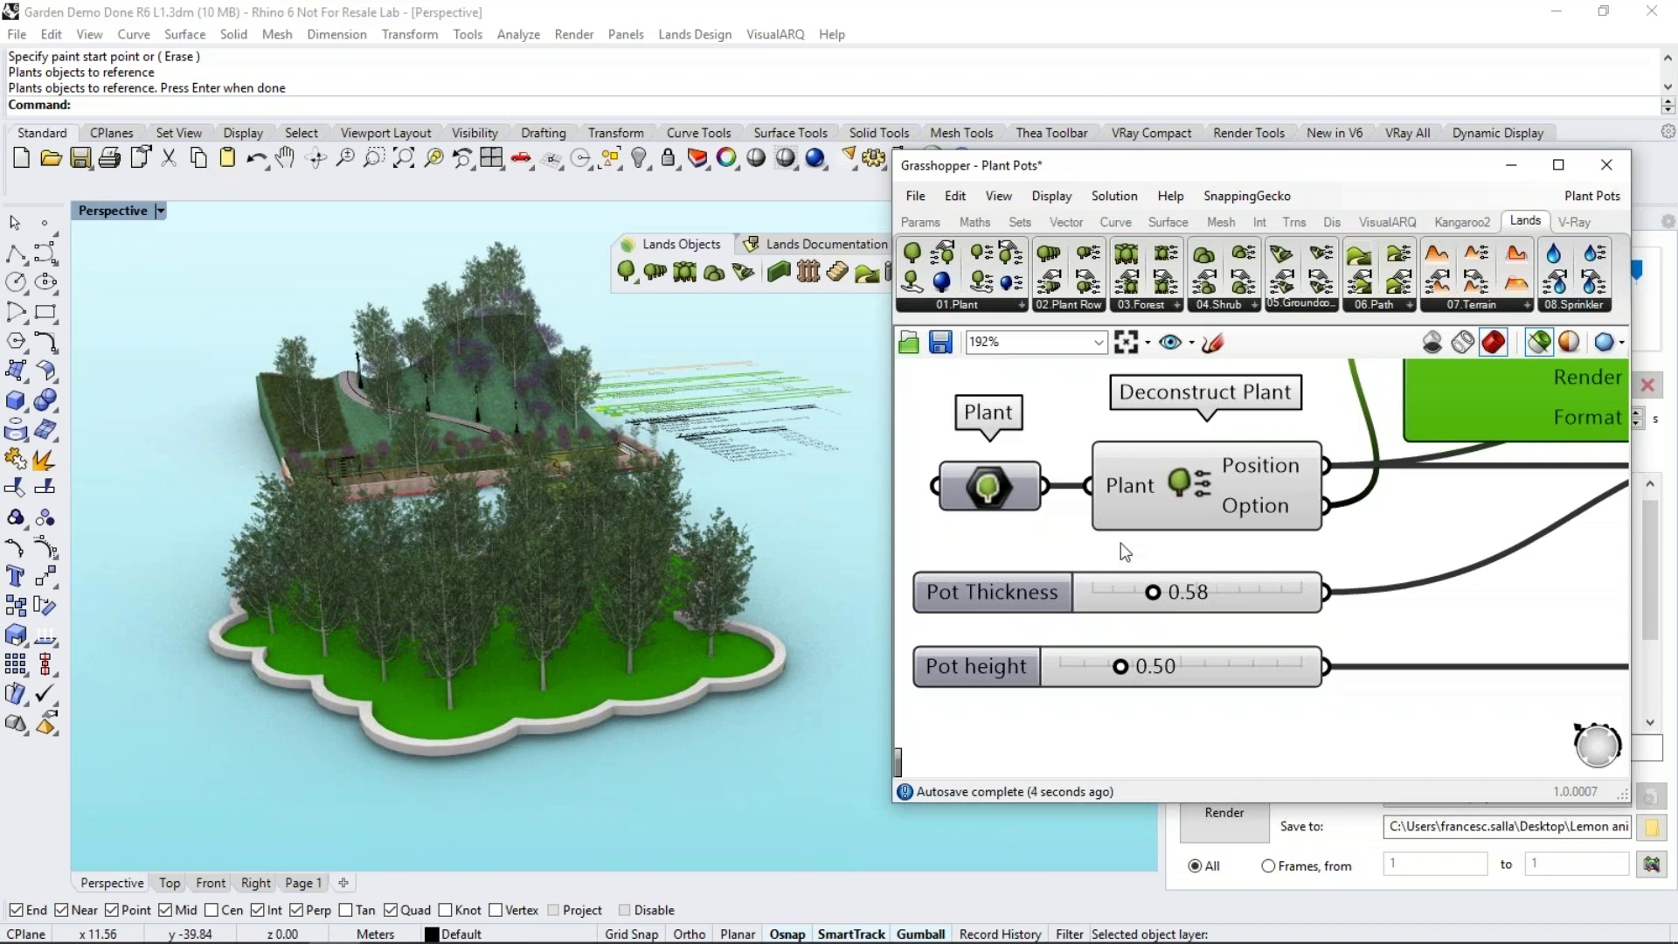
# Drag a forest tree into a round pot, then select another tree
pyautogui.click(686, 632)
pyautogui.moveTo(684, 631); pyautogui.dragTo(580, 653, button='right')
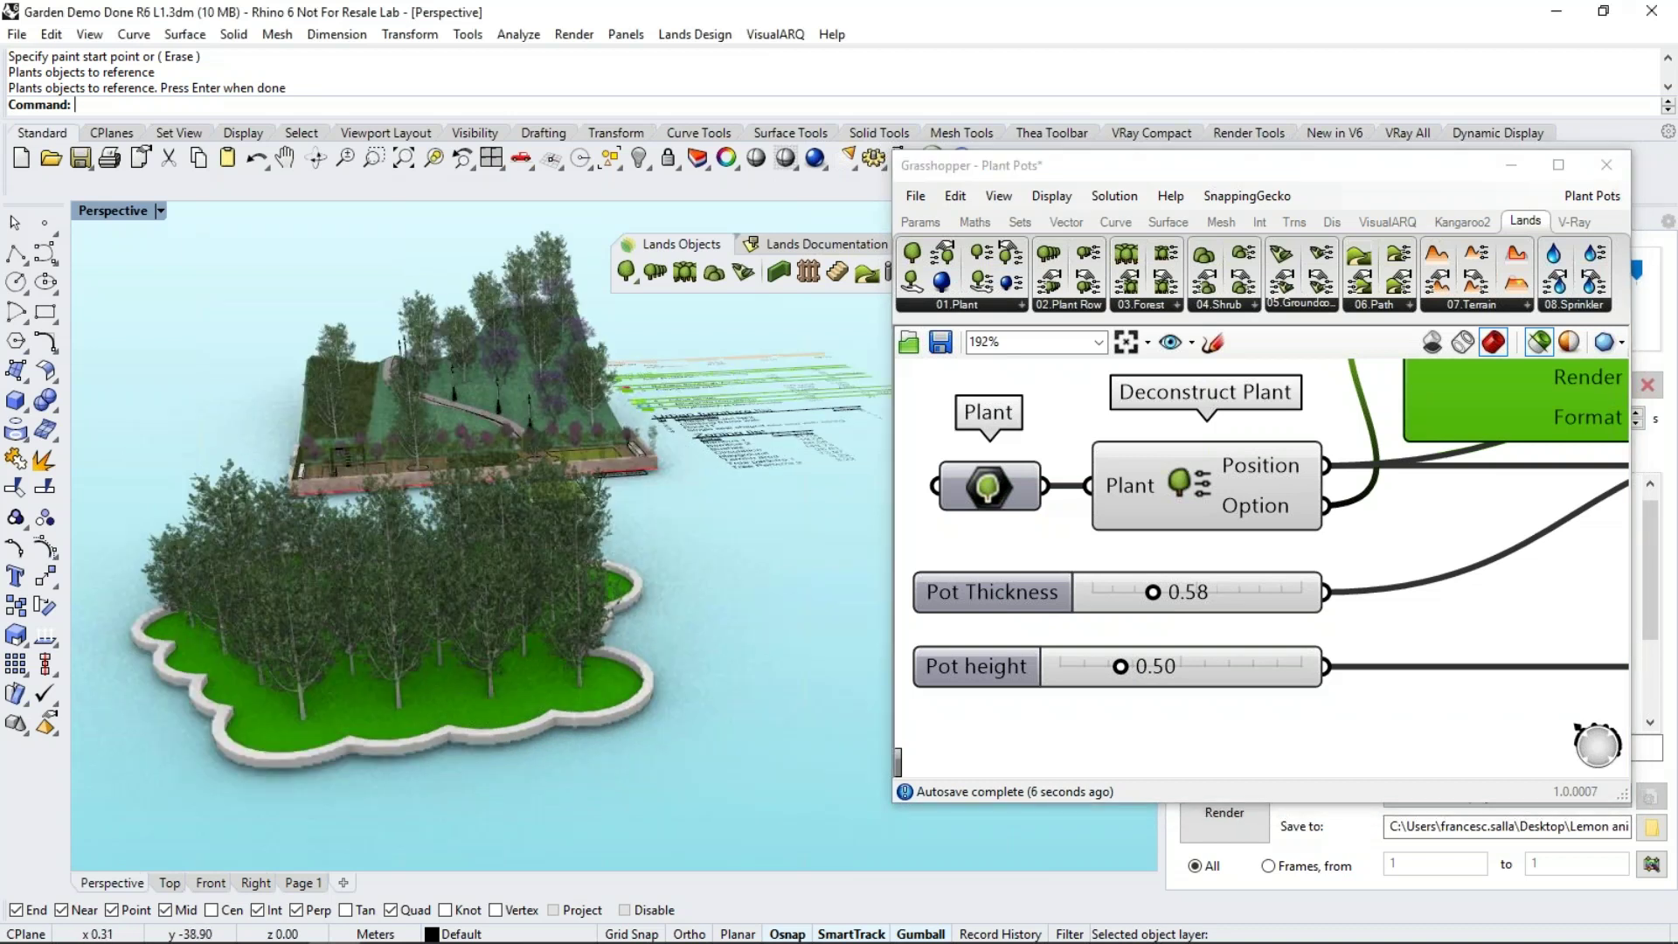
pyautogui.moveTo(580, 653); pyautogui.dragTo(702, 669)
pyautogui.moveTo(490, 664); pyautogui.dragTo(650, 801)
pyautogui.moveTo(650, 801); pyautogui.dragTo(624, 720, button='right')
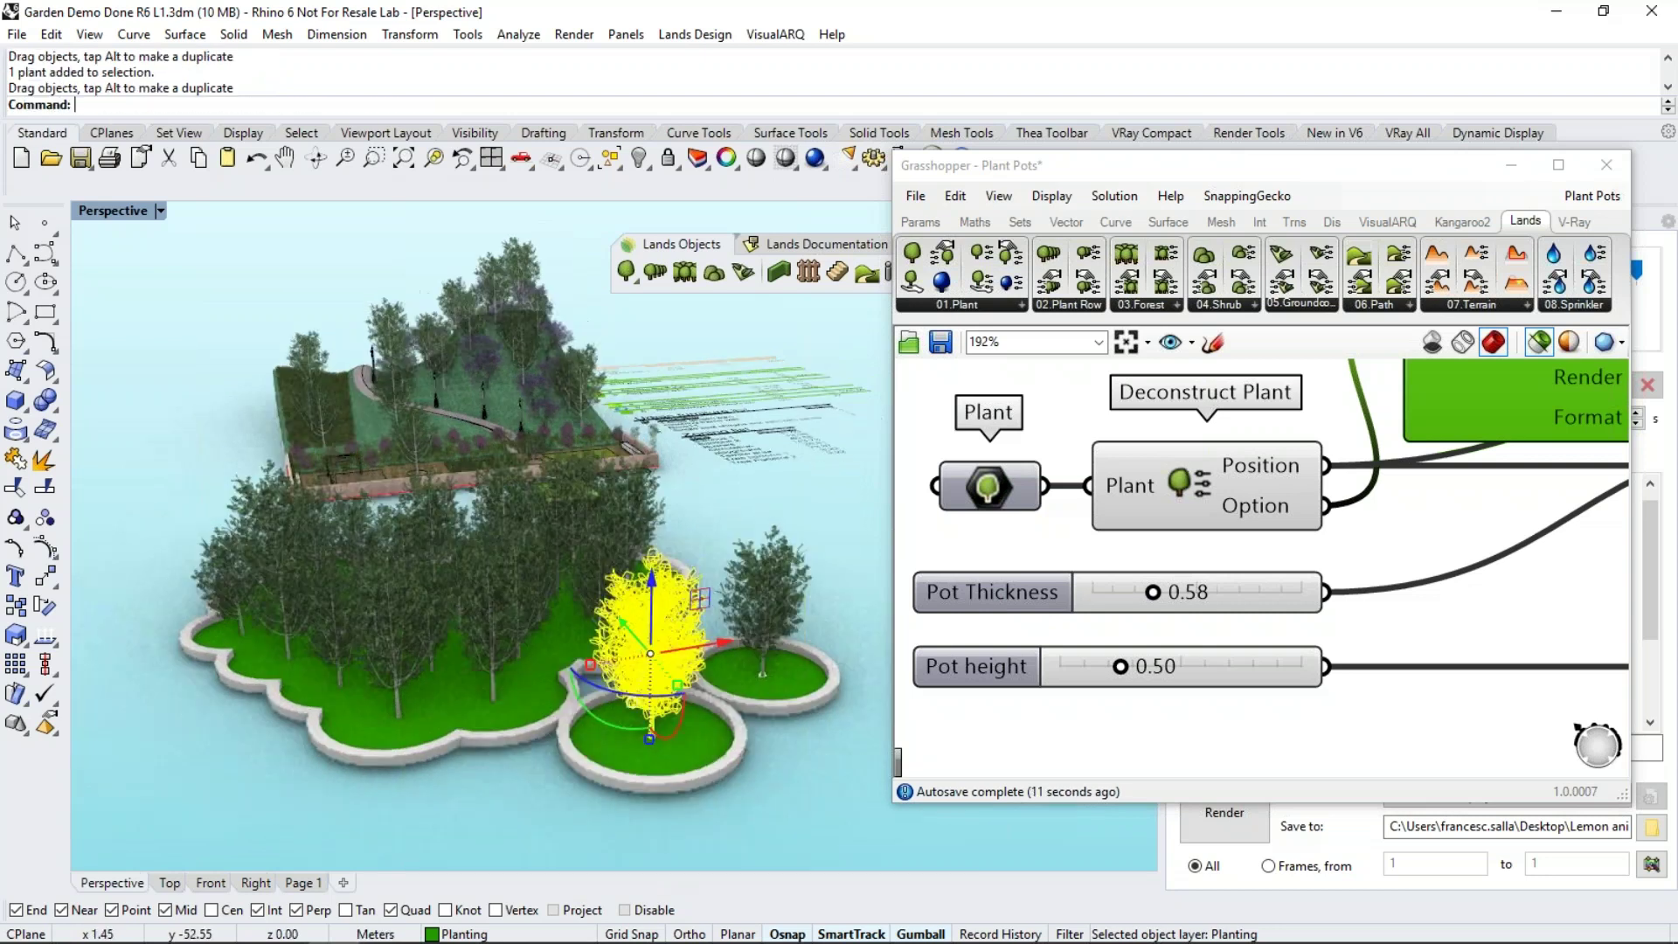
pyautogui.click(500, 695)
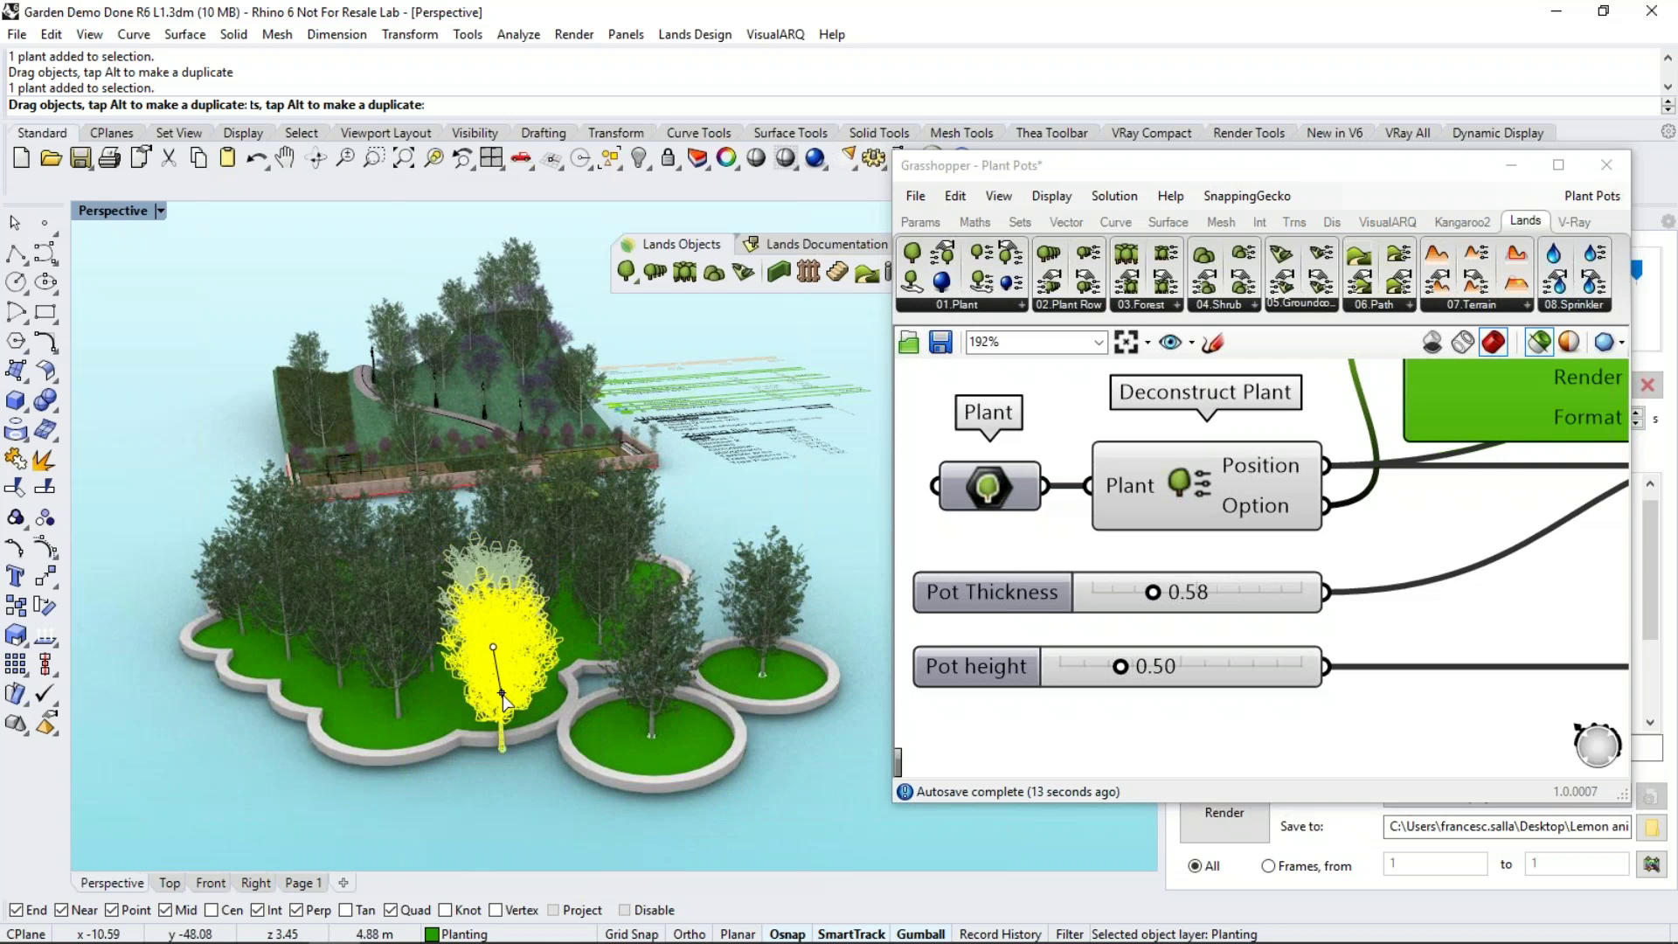
pyautogui.moveTo(633, 748); pyautogui.dragTo(524, 739, button='right')
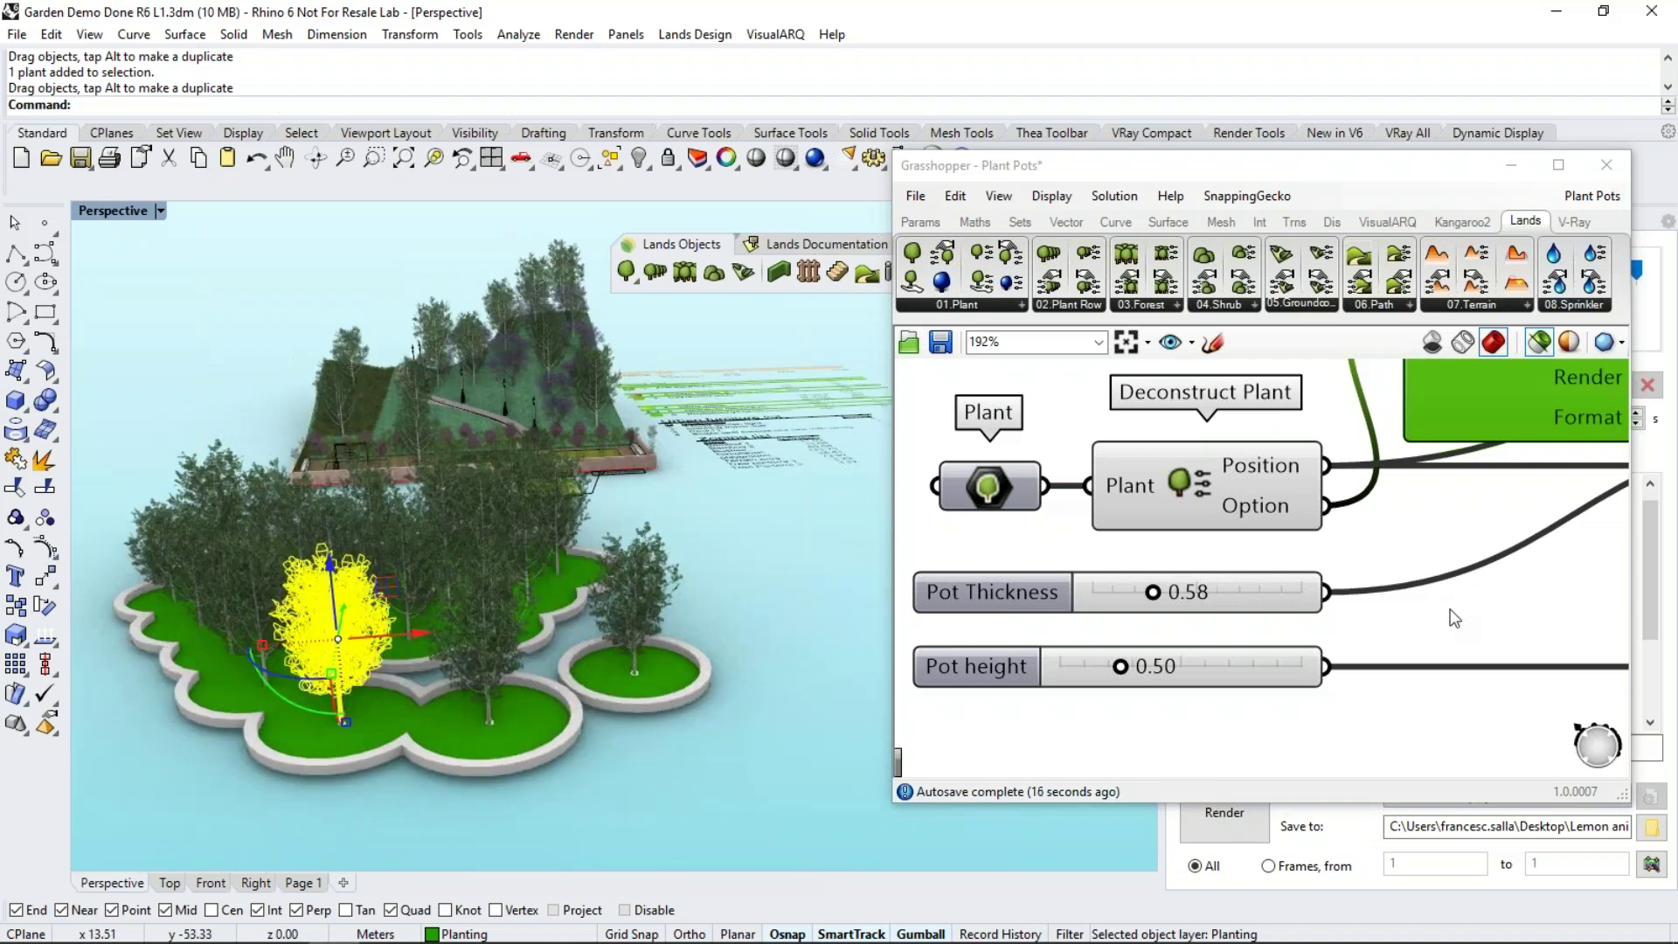
# Minimize Grasshopper and show the selected tree's Plant properties
pyautogui.click(1509, 150)
pyautogui.click(1509, 166)
pyautogui.click(1187, 220)
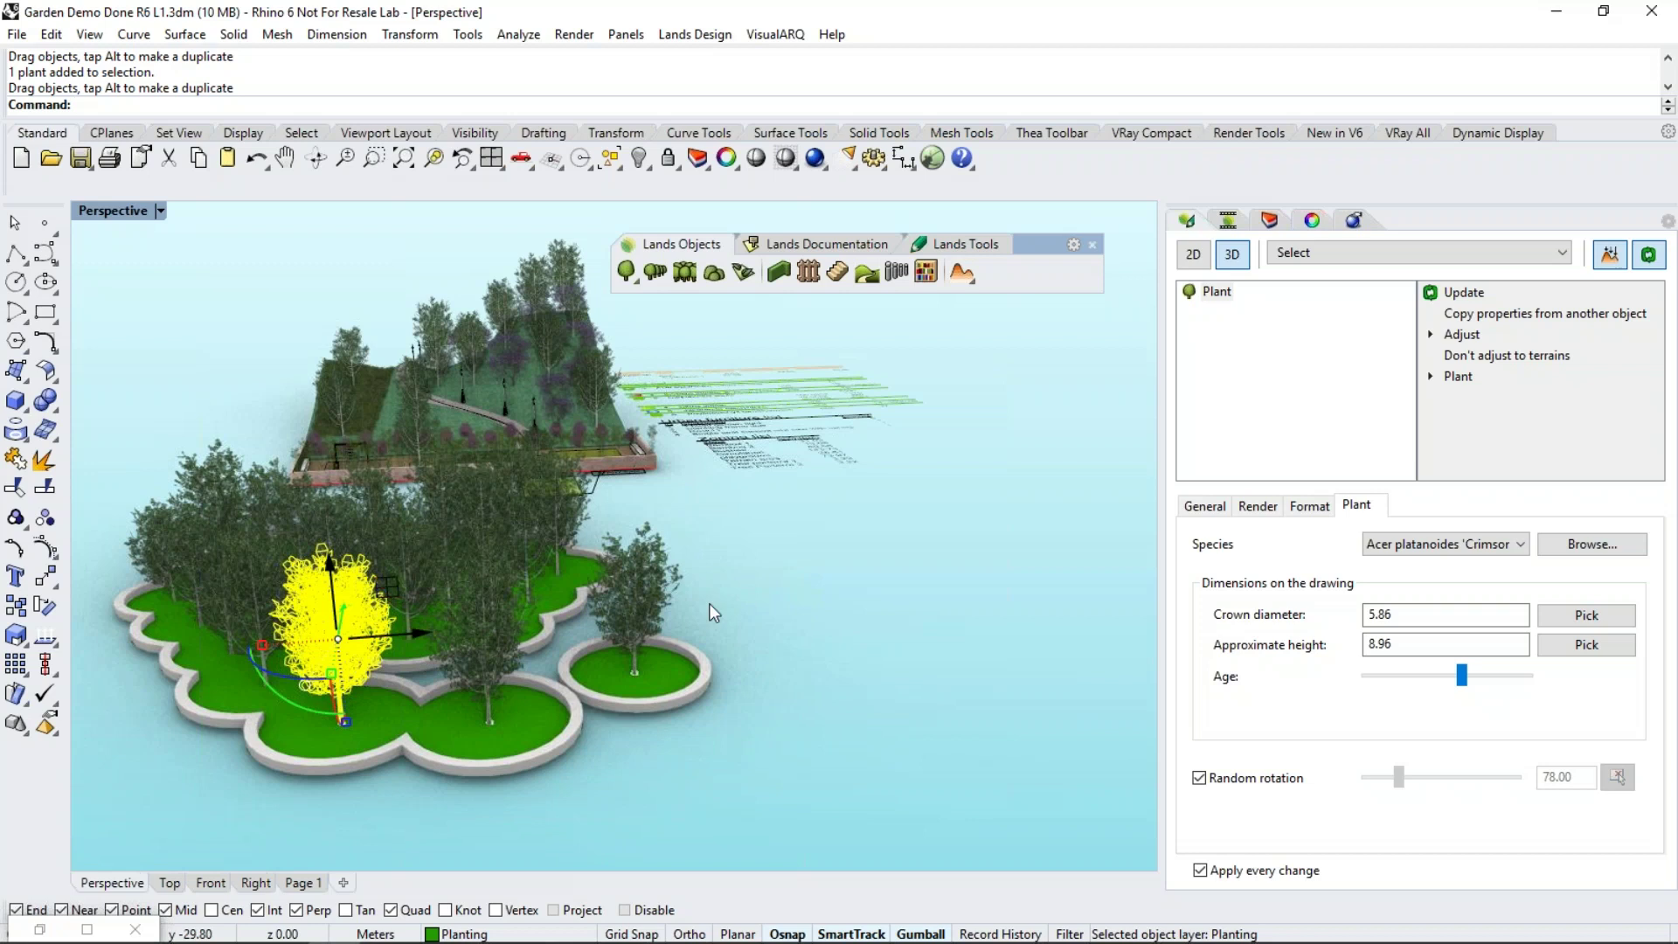
# Age the tree to a 6.87 crown diameter and 10.50 height, then deselect and orbit
pyautogui.moveTo(1465, 676)
pyautogui.mouseDown()
pyautogui.moveTo(1413, 676)
pyautogui.moveTo(1475, 681)
pyautogui.mouseUp()
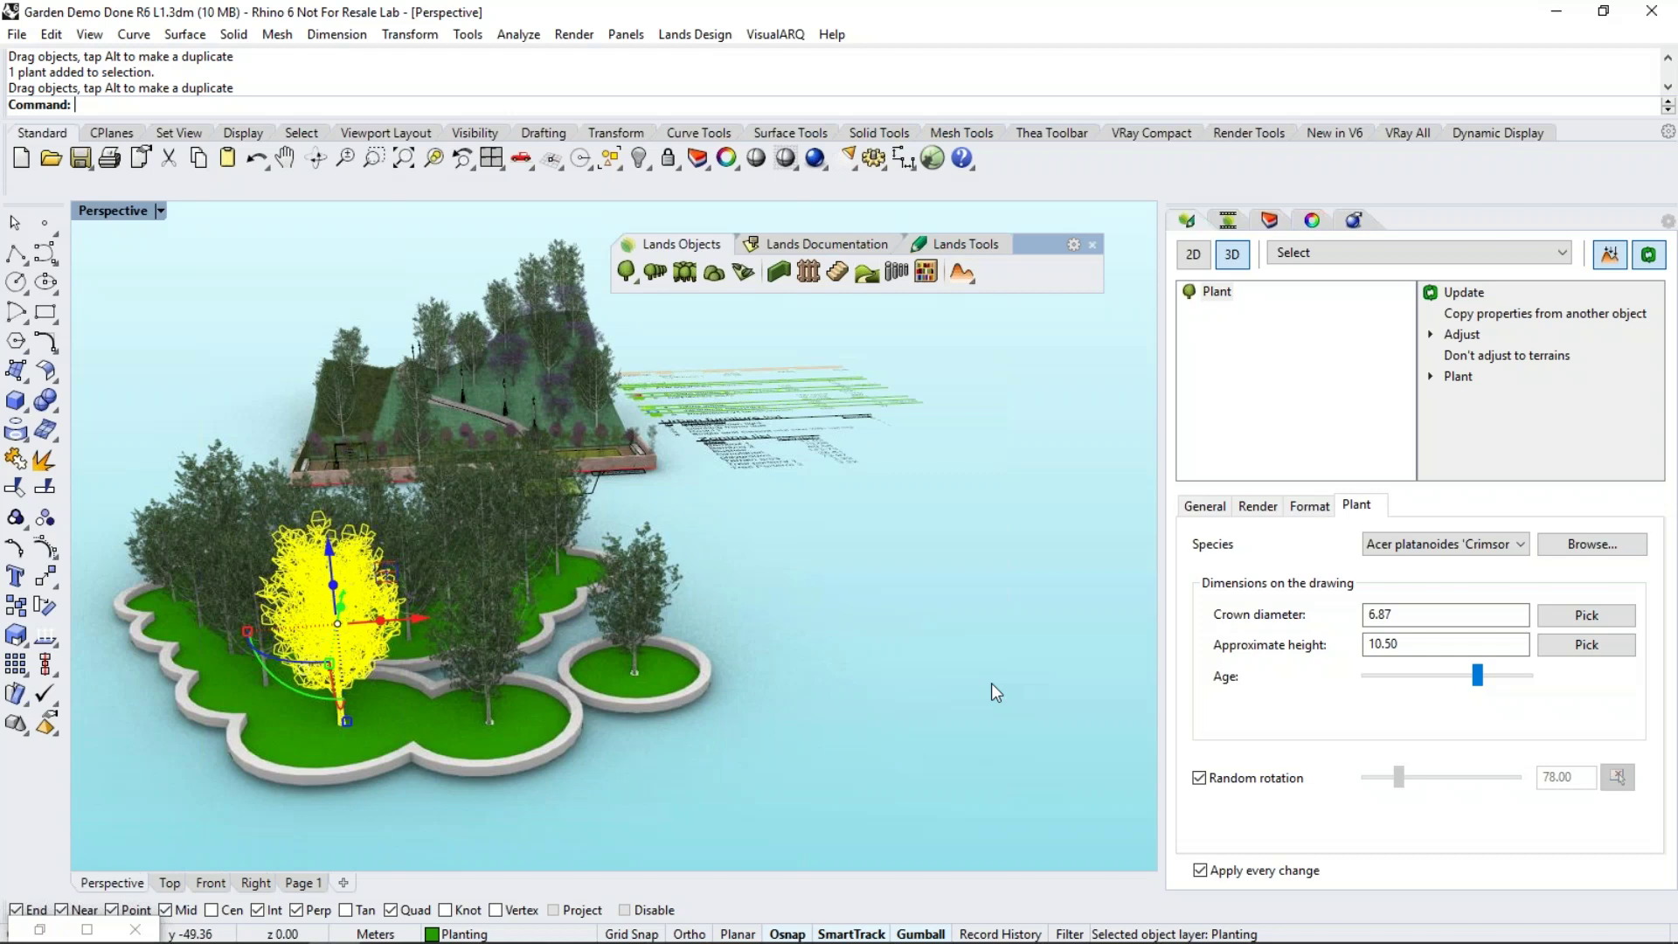
pyautogui.click(926, 699)
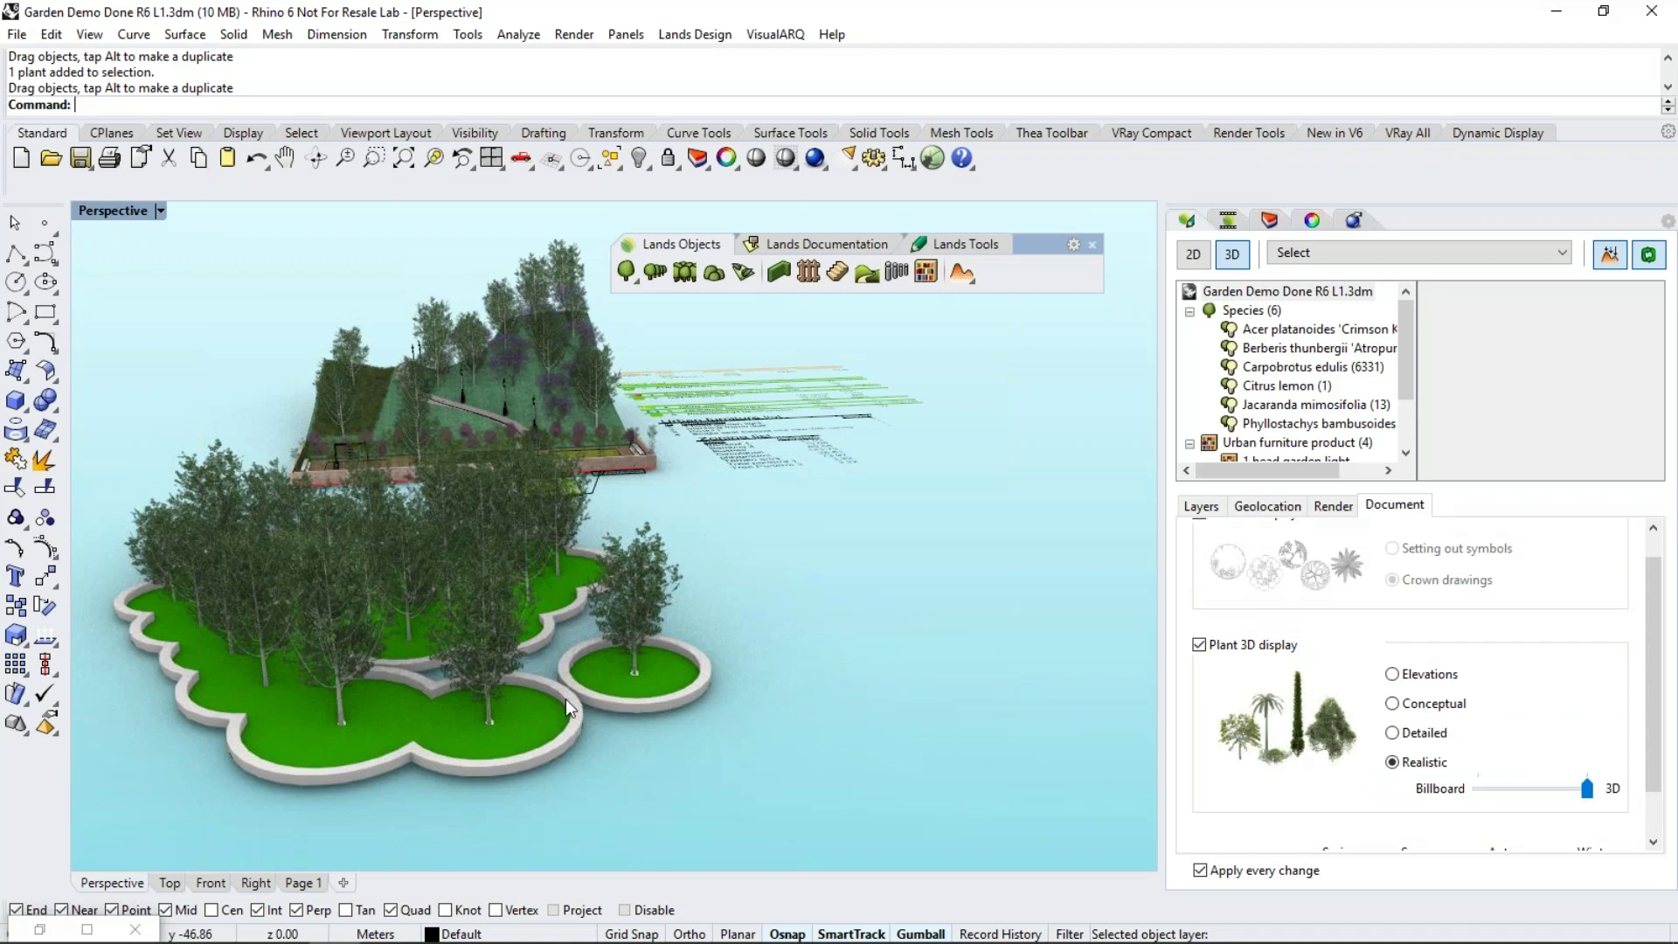
pyautogui.moveTo(423, 709); pyautogui.dragTo(491, 470, button='right')
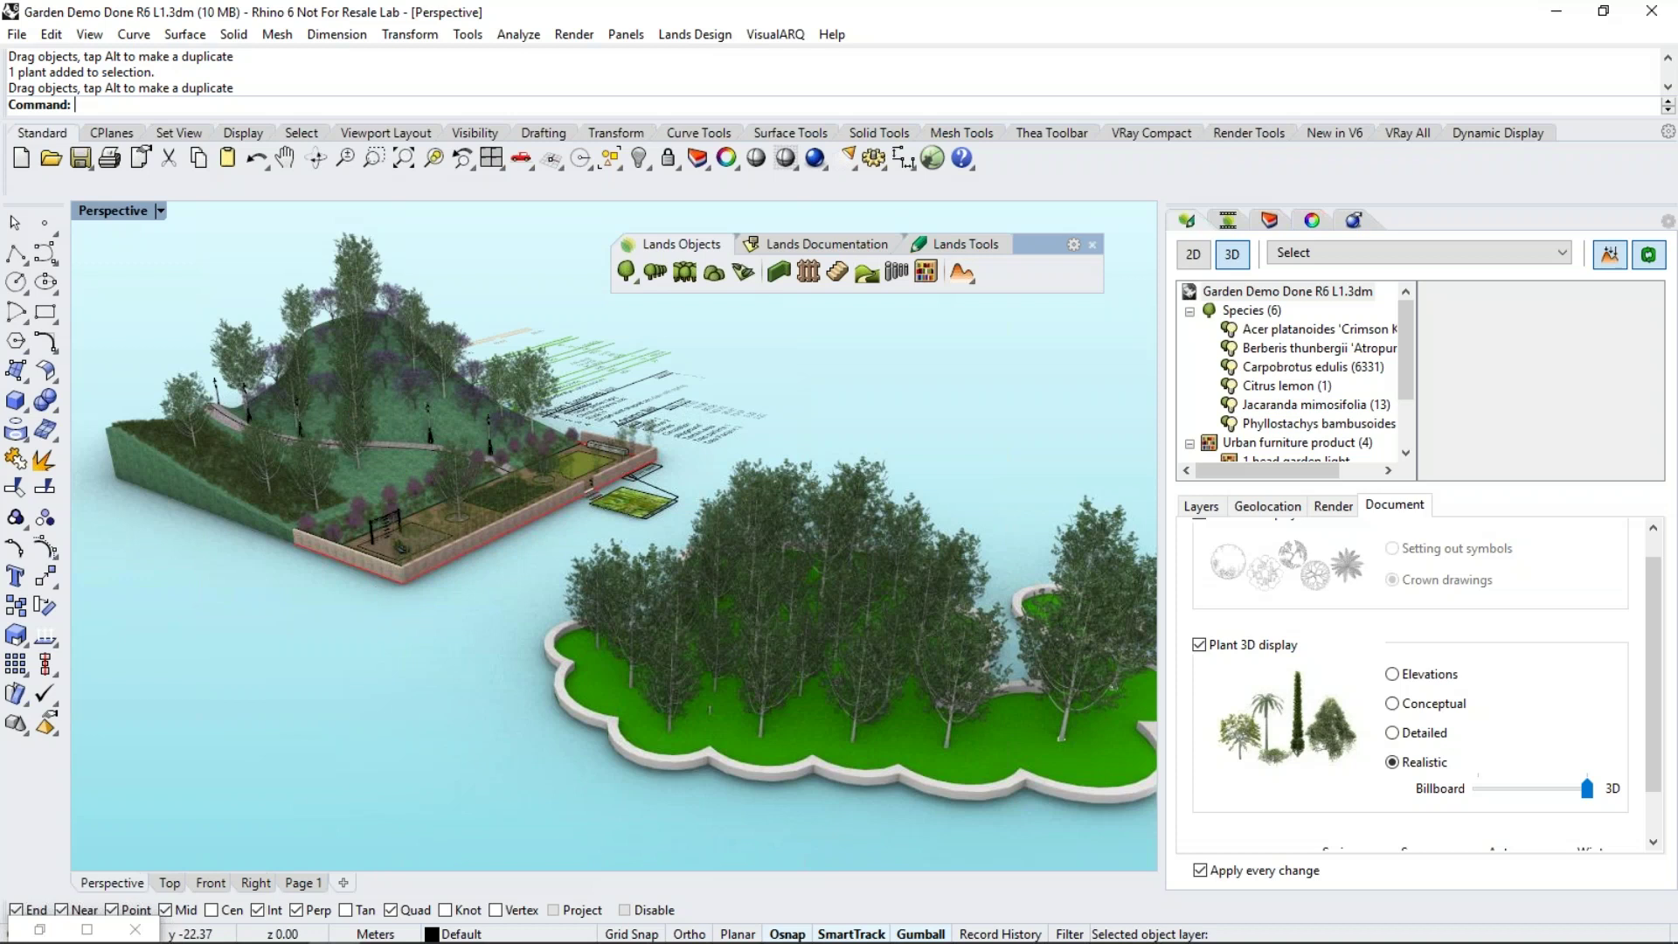
pyautogui.moveTo(185, 932)
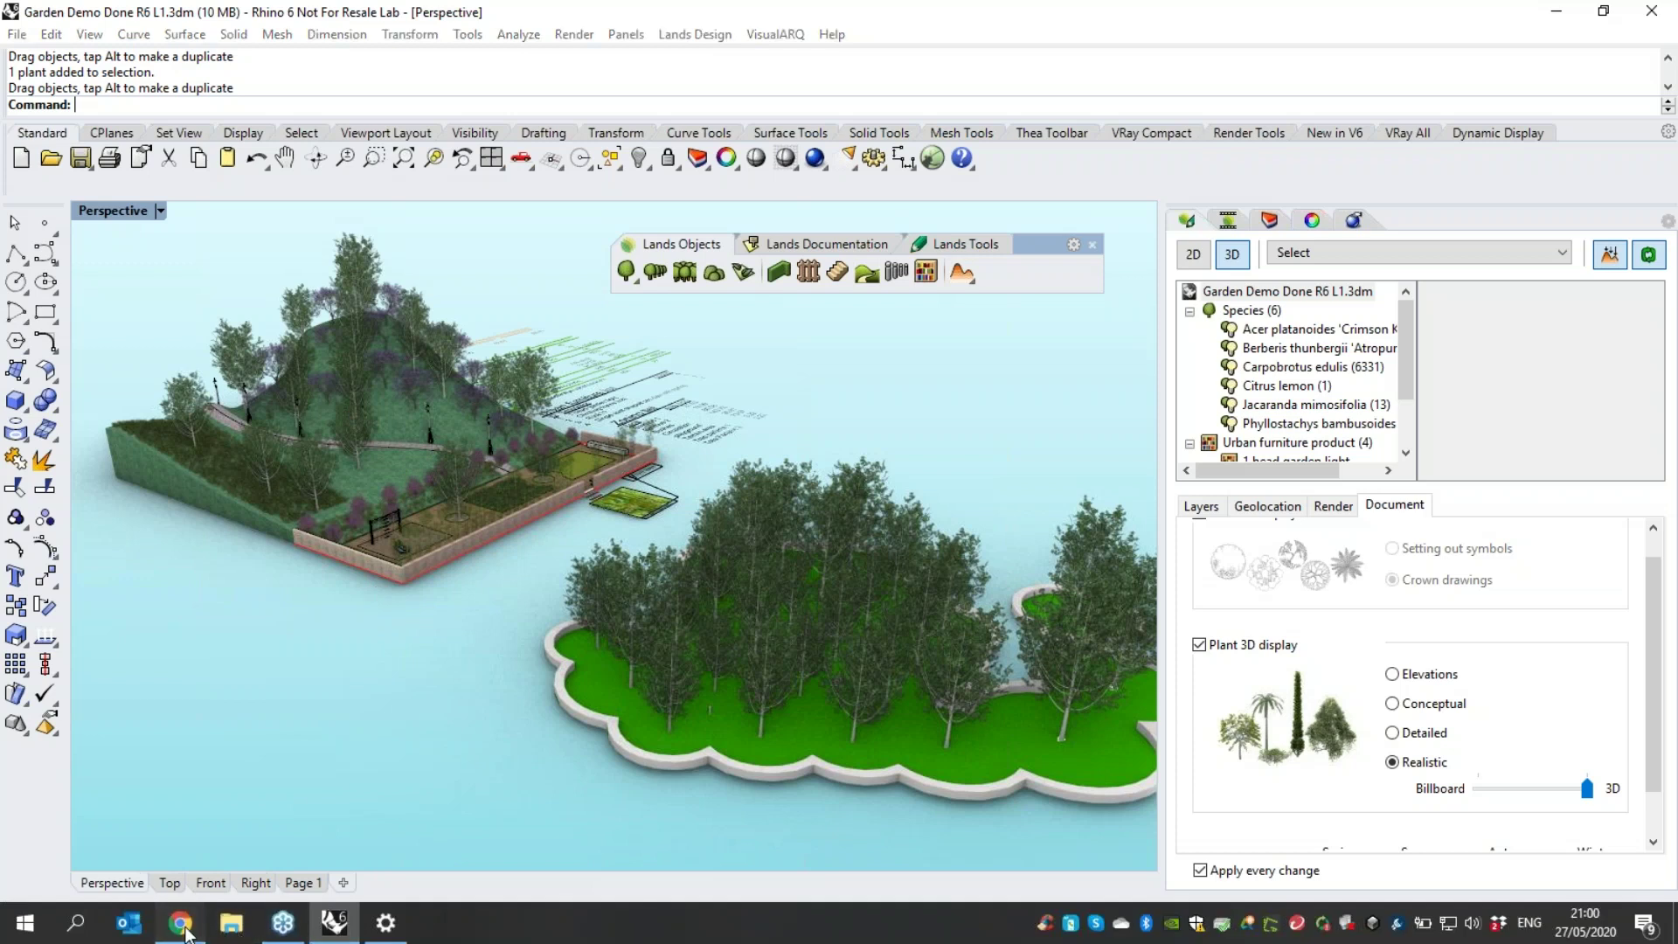
# In Chrome, browse the Lands Design project gallery and the Italian Garden re-edition project
pyautogui.click(185, 932)
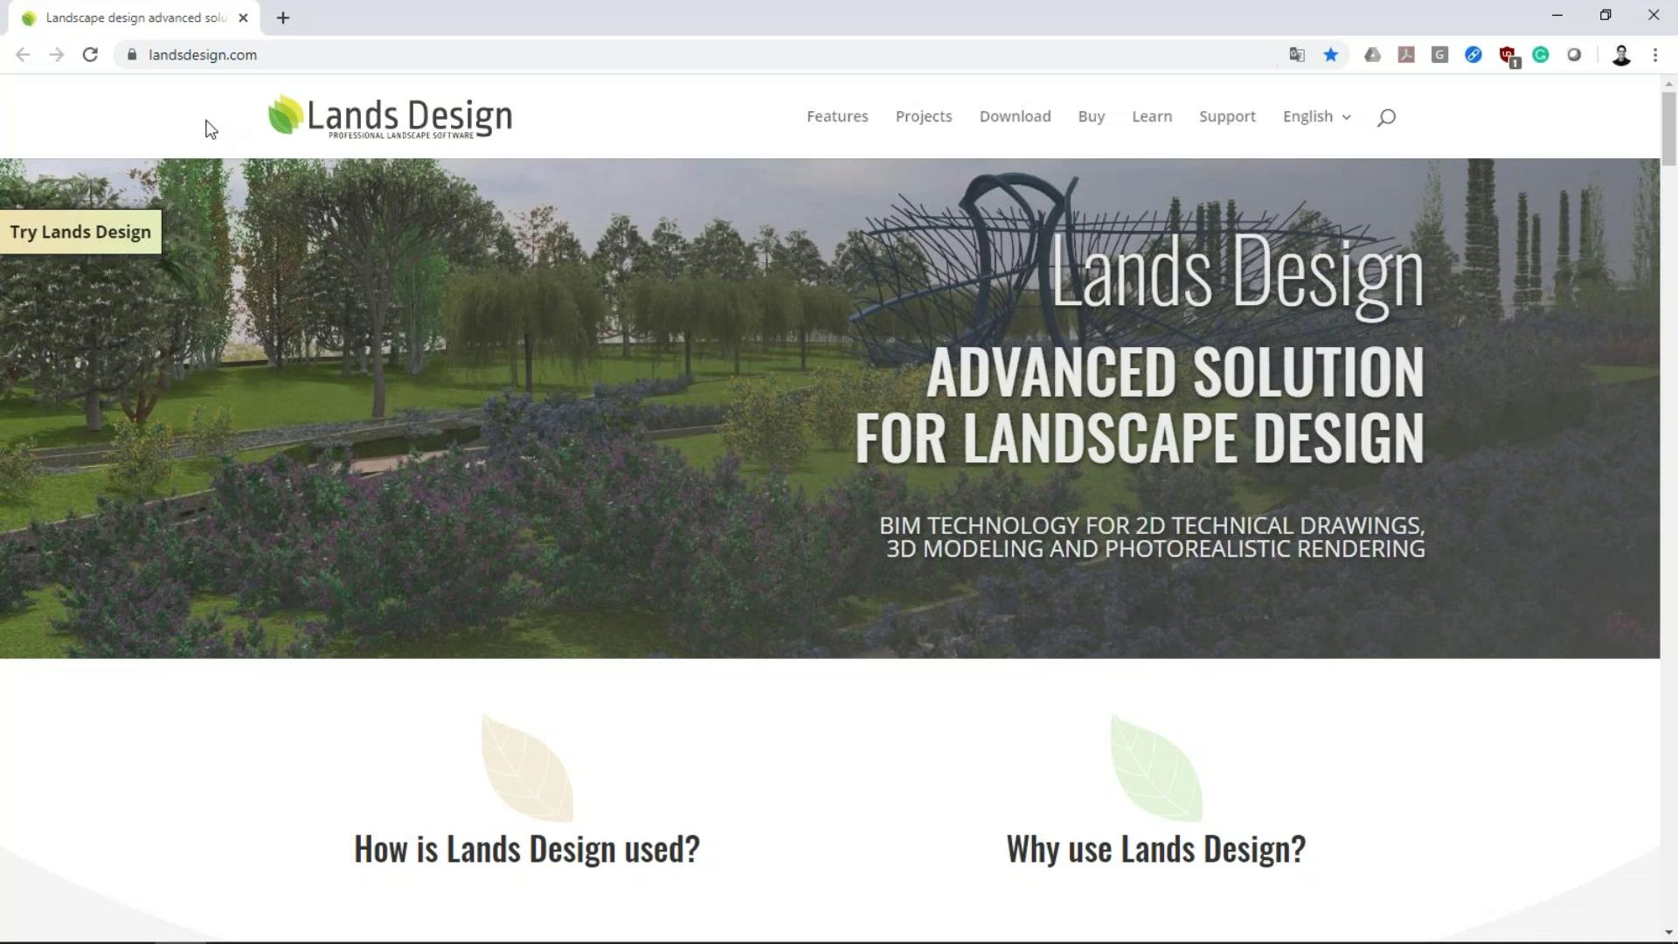
pyautogui.click(941, 126)
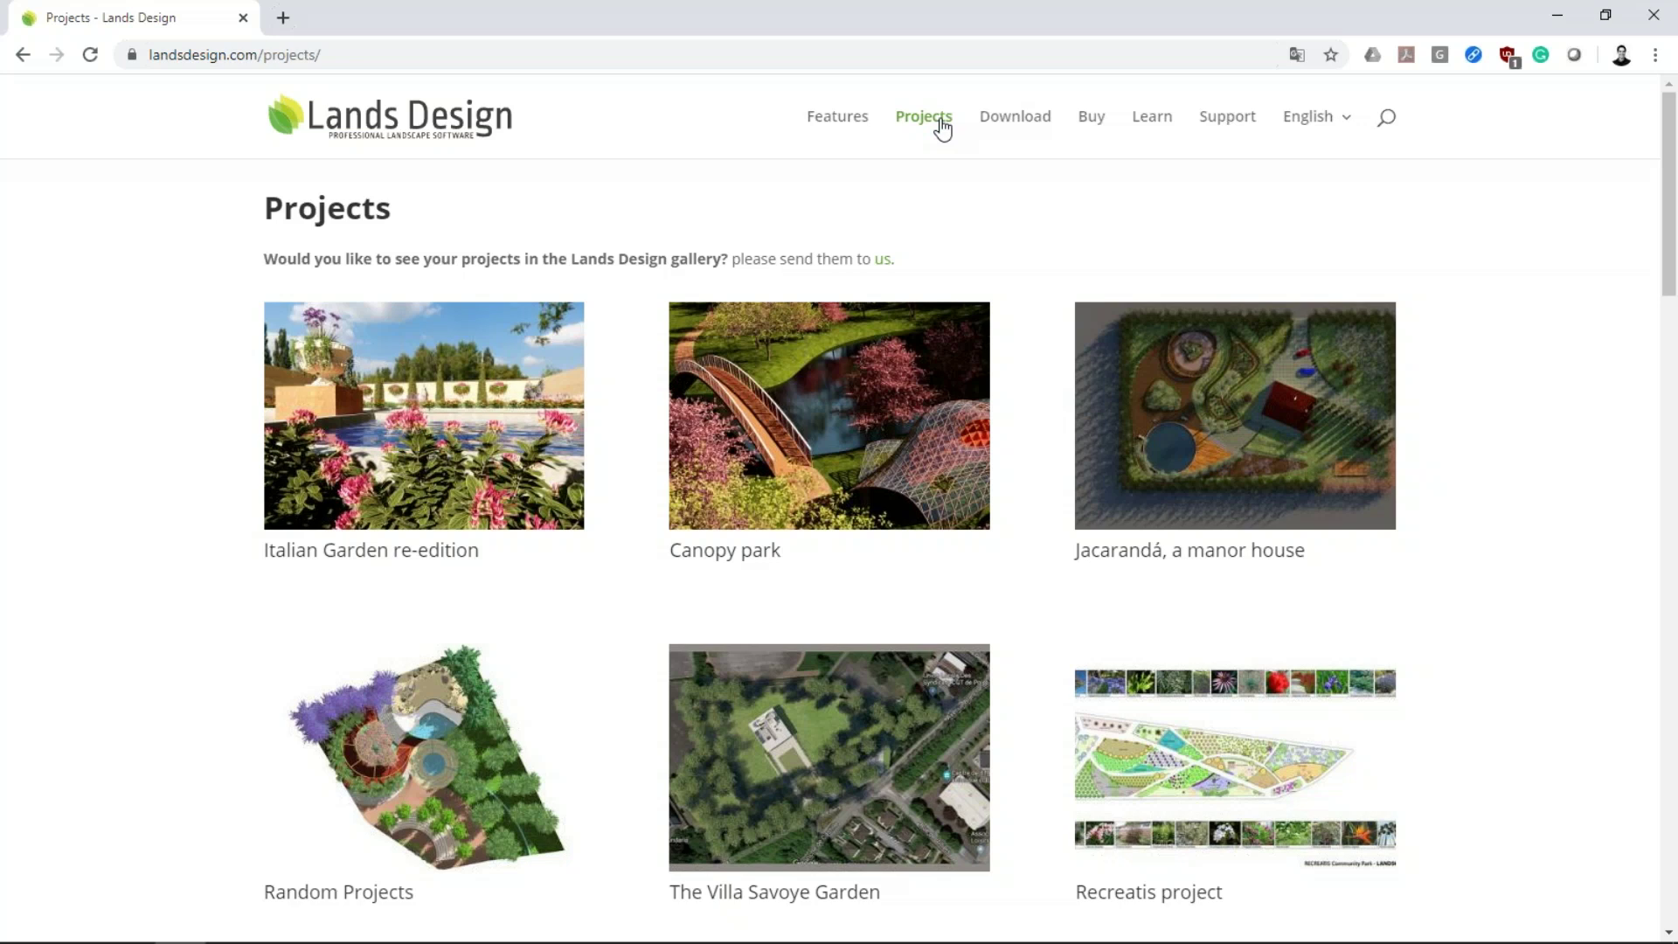
pyautogui.click(354, 450)
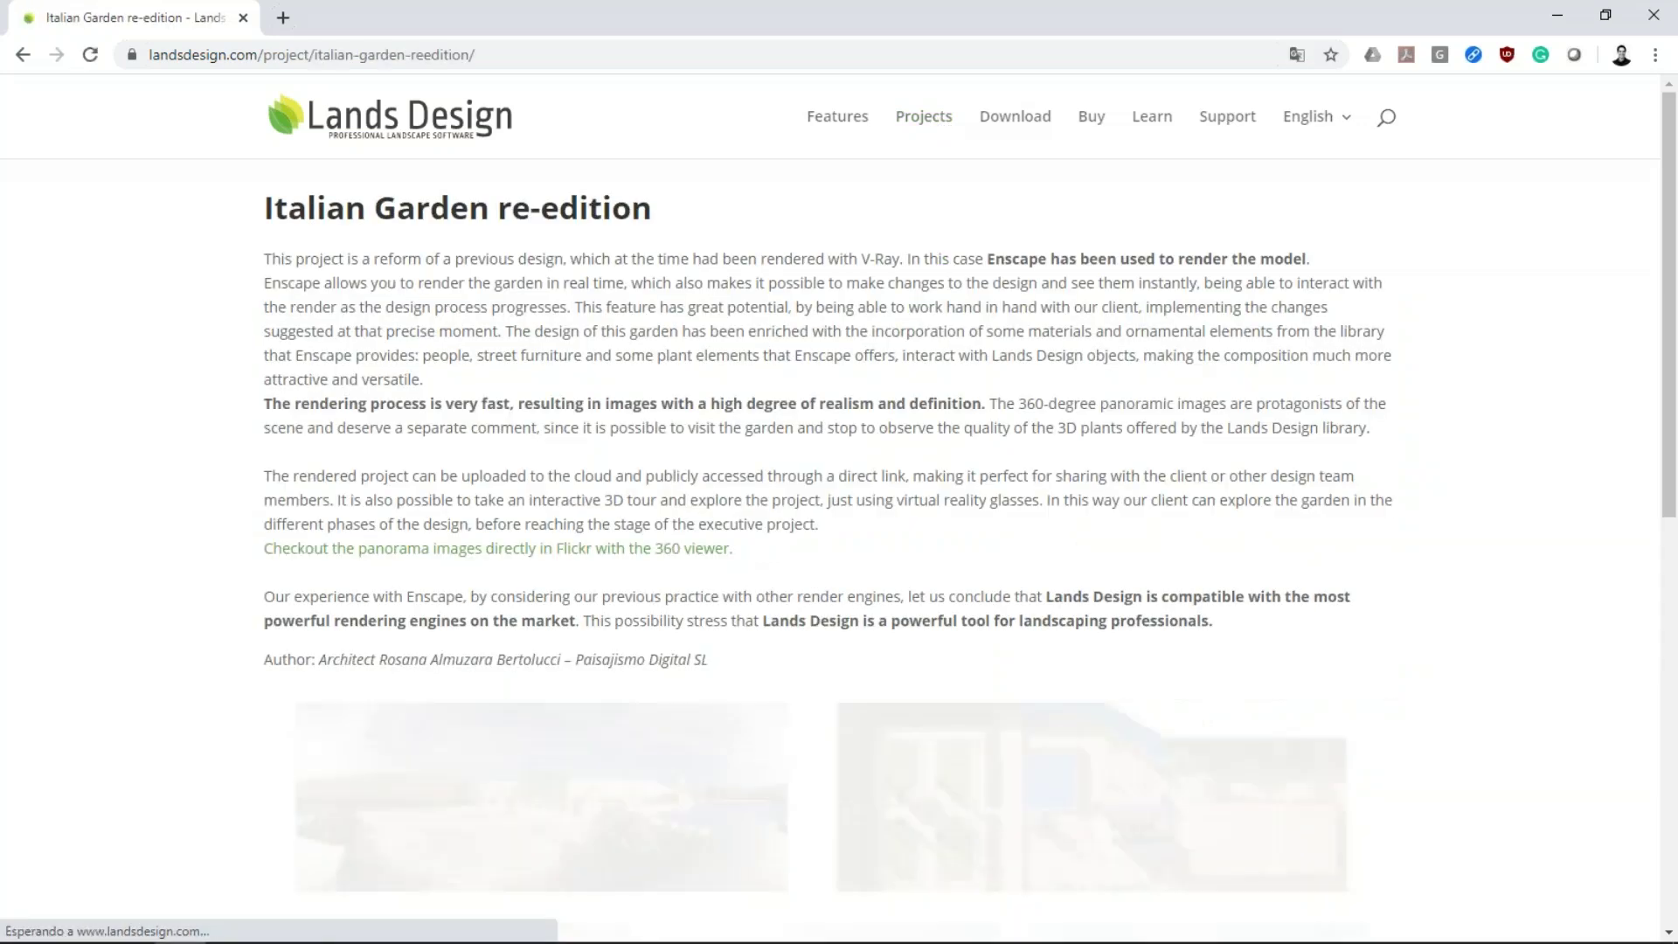
pyautogui.scroll(-6, 874, 560)
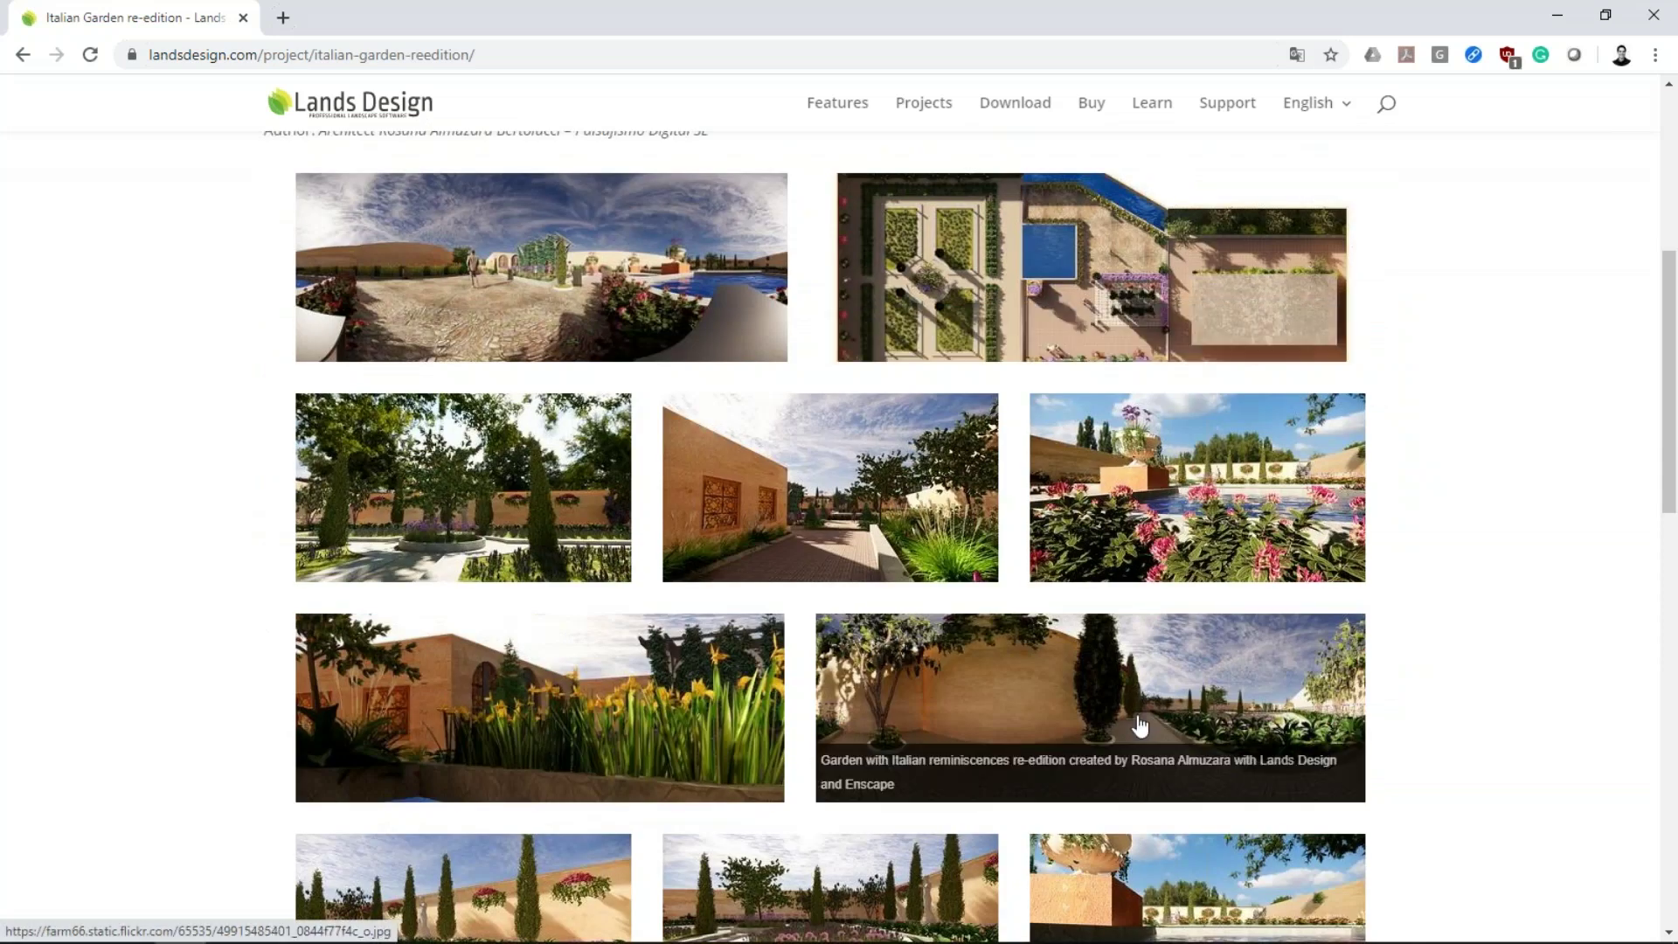
pyautogui.scroll(-2, 1364, 726)
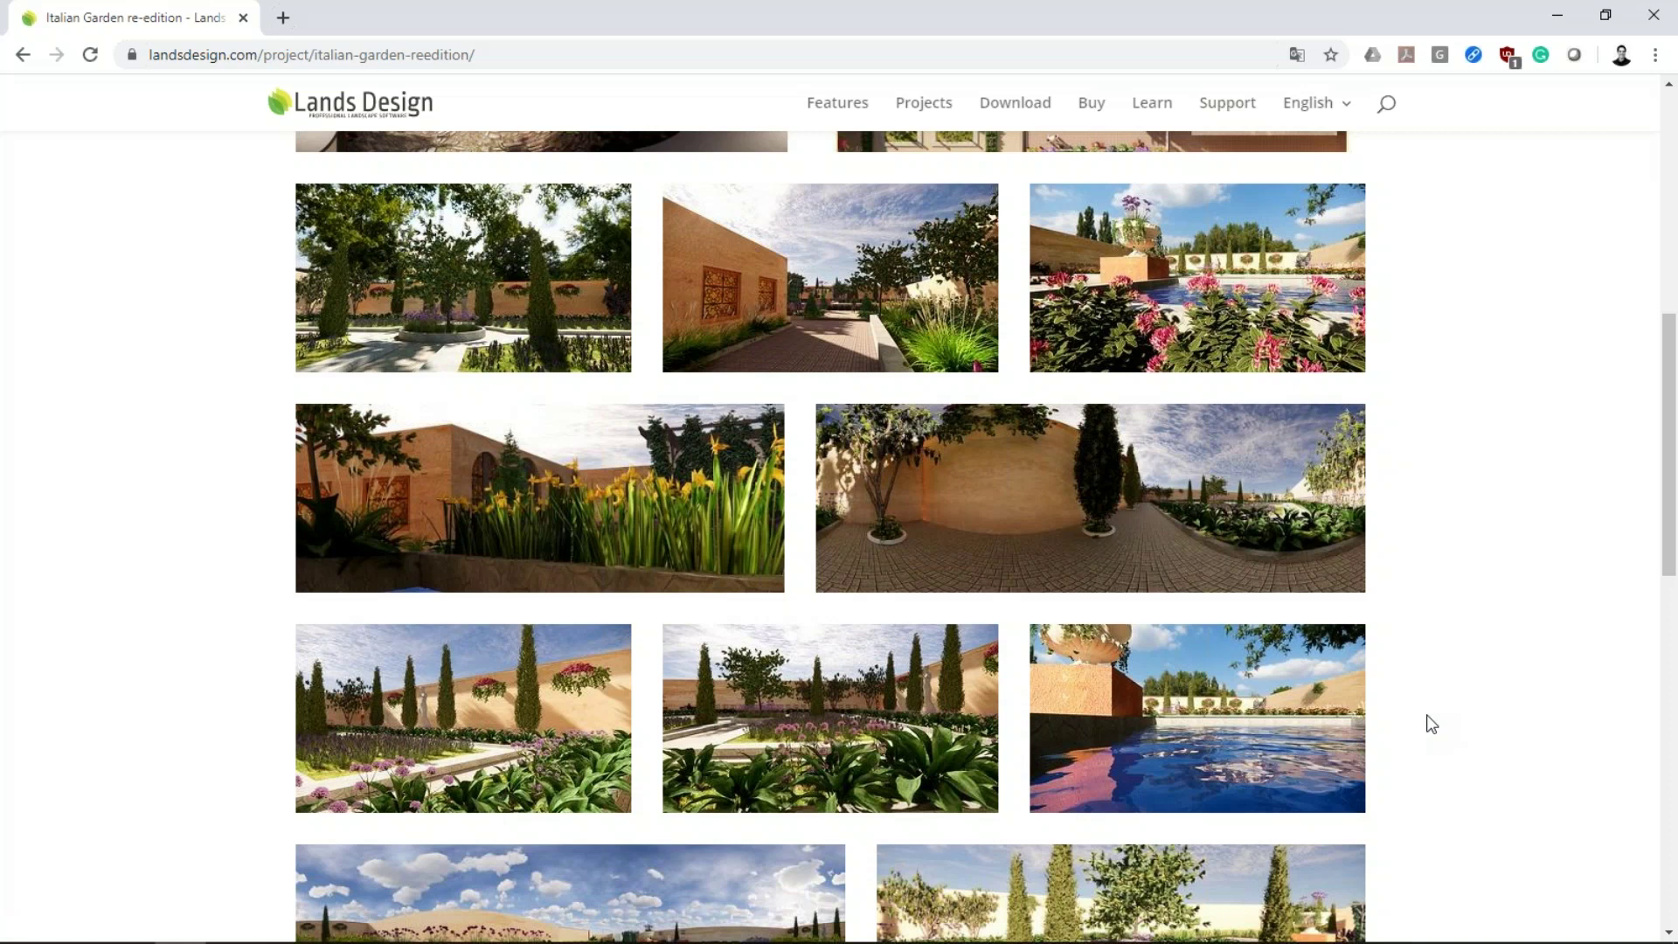
pyautogui.scroll(9, 1426, 722)
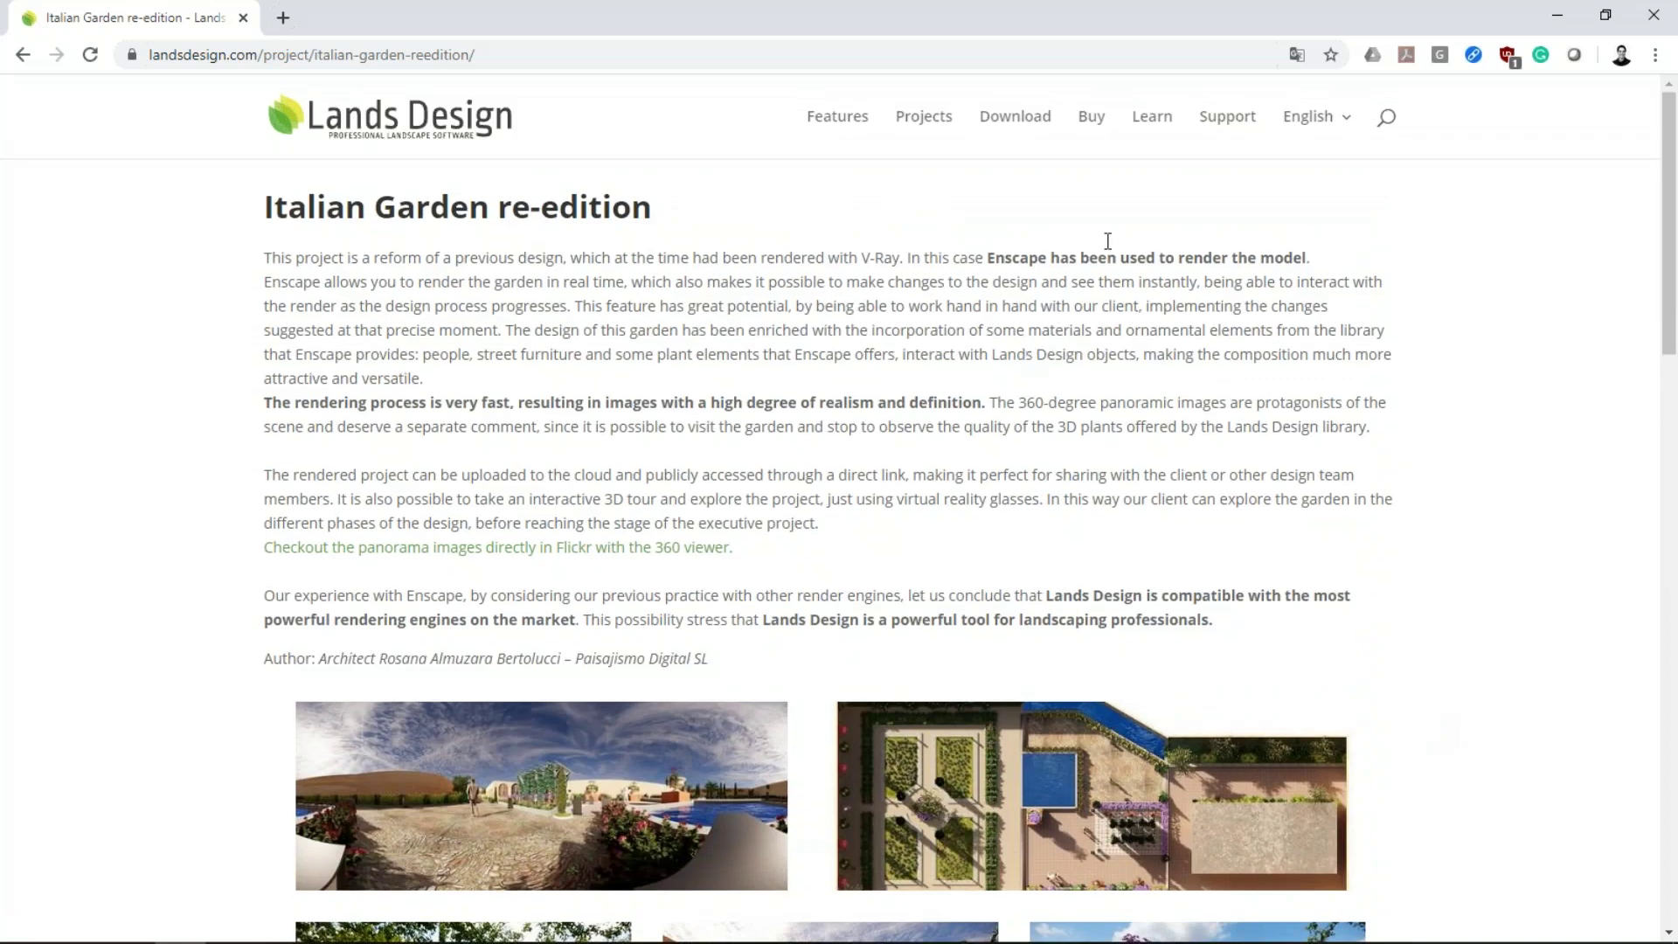
# Visit the Learn and Support pages, then return to the Rhino garden model
pyautogui.click(1143, 128)
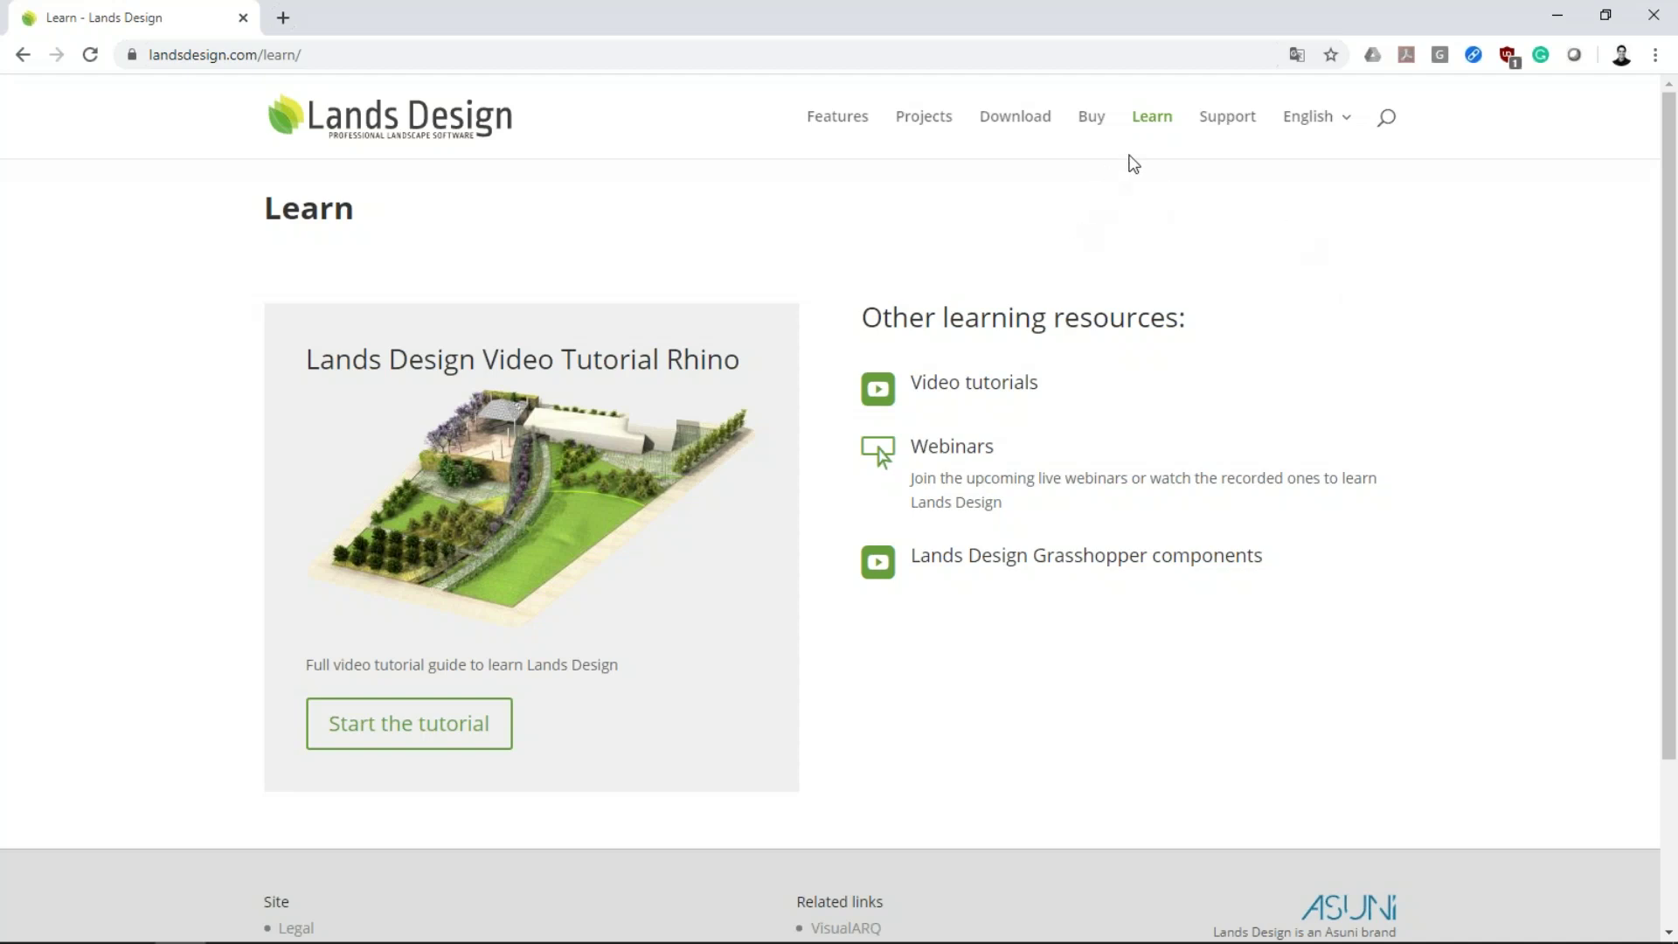
pyautogui.click(1210, 126)
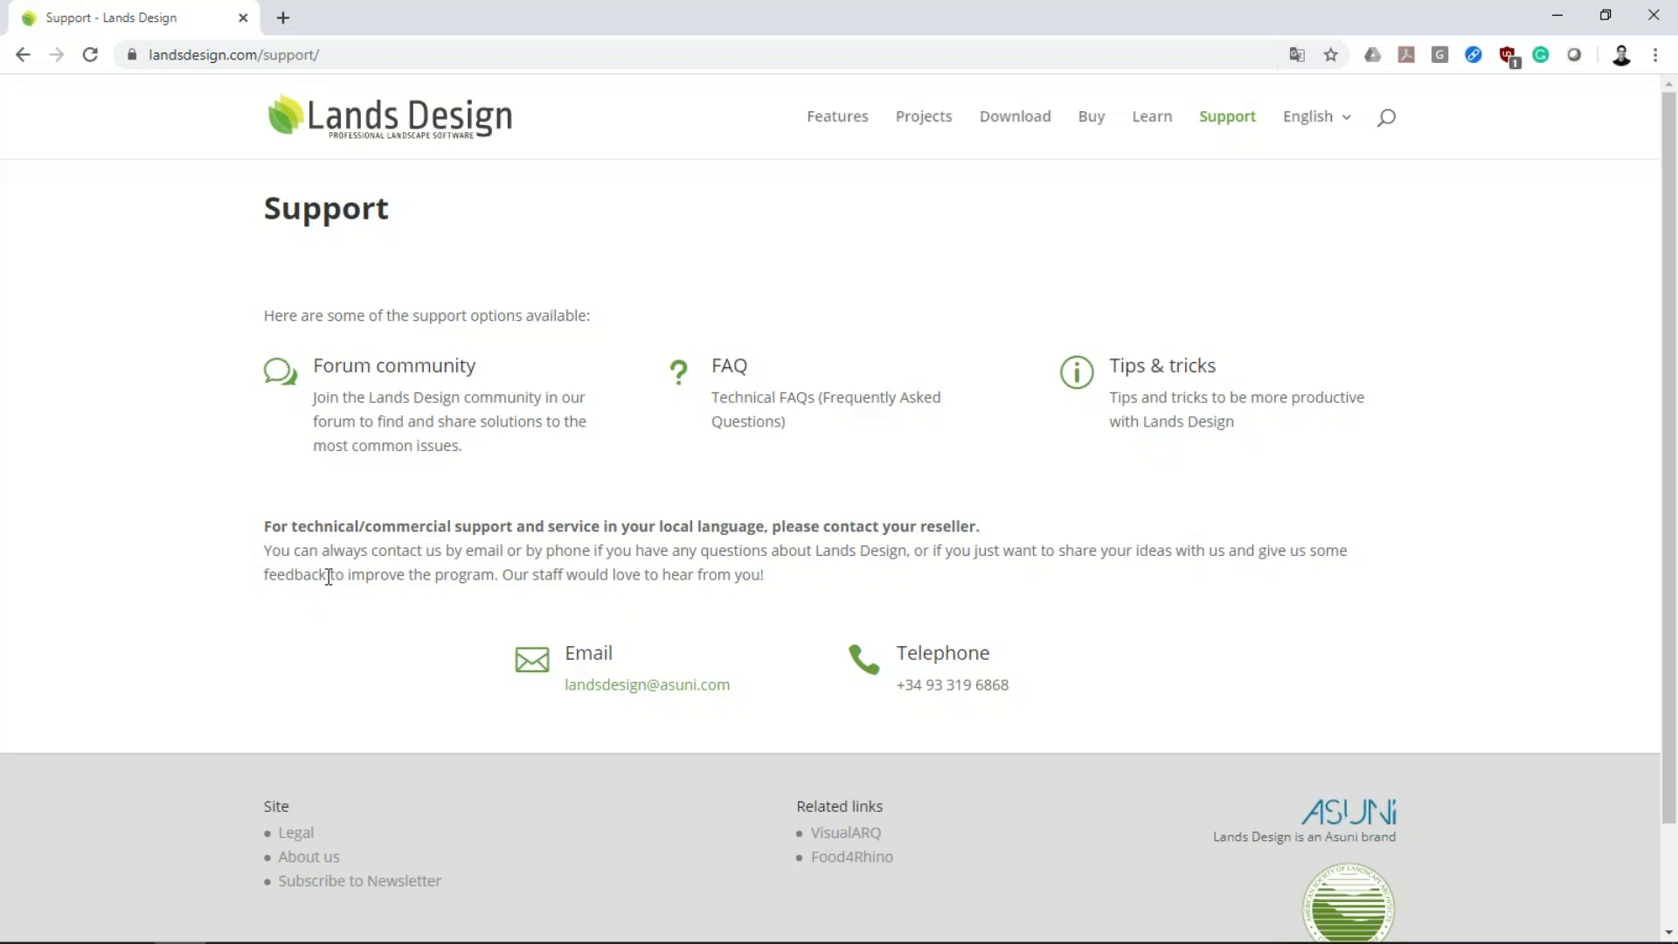
pyautogui.moveTo(332, 939)
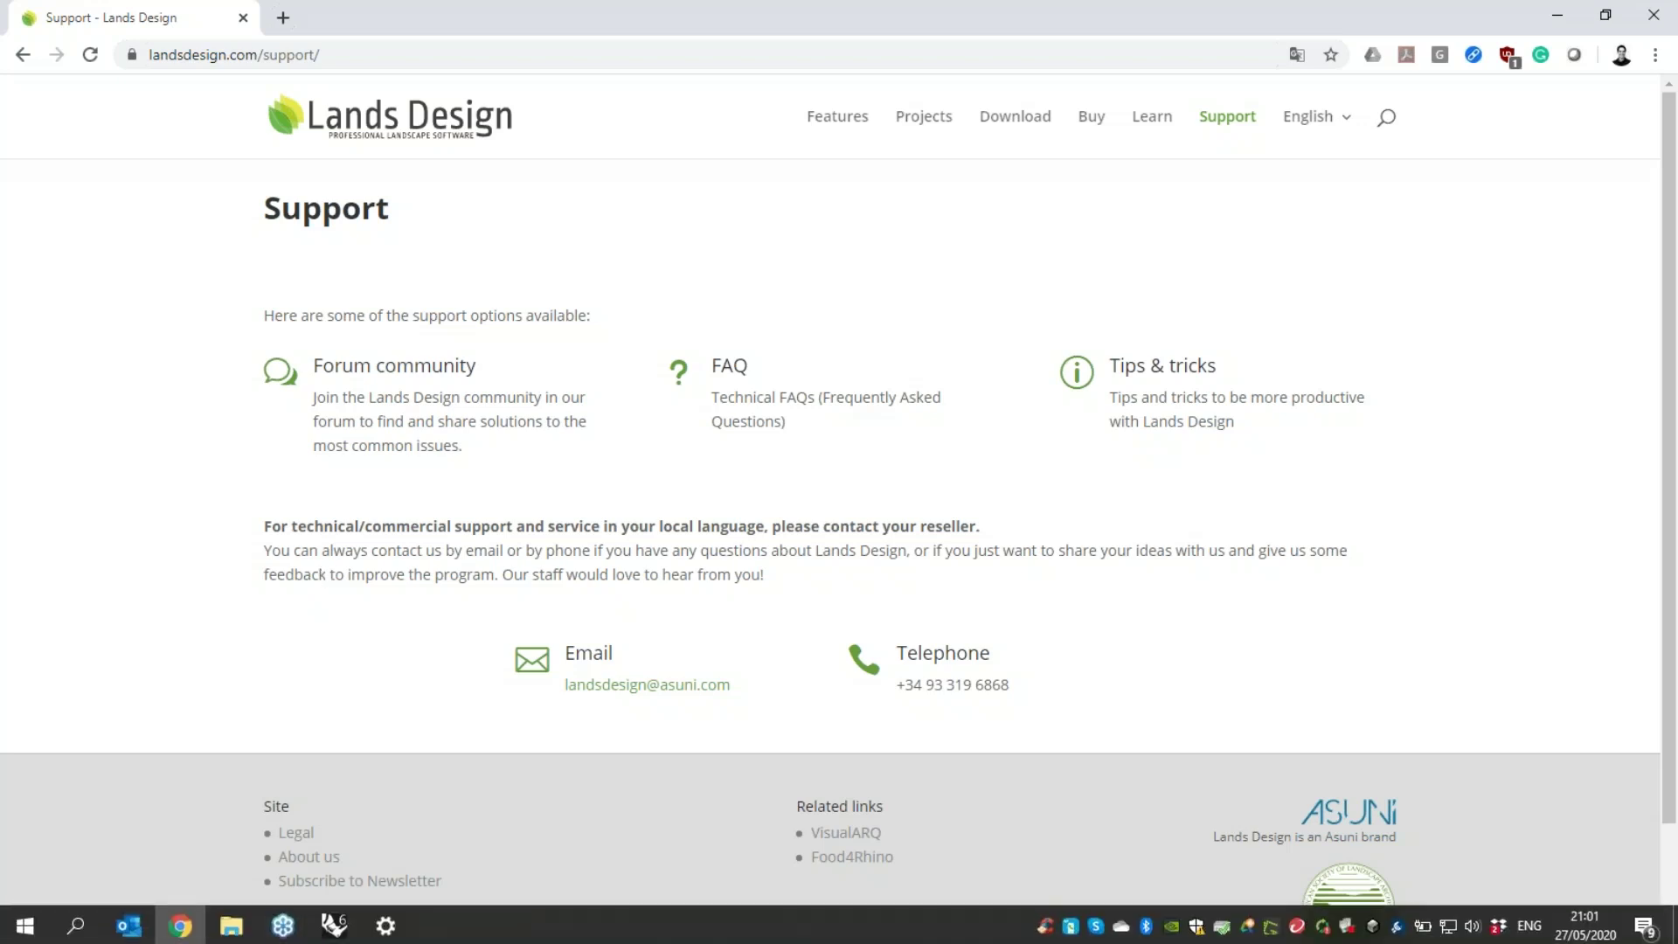
pyautogui.click(333, 927)
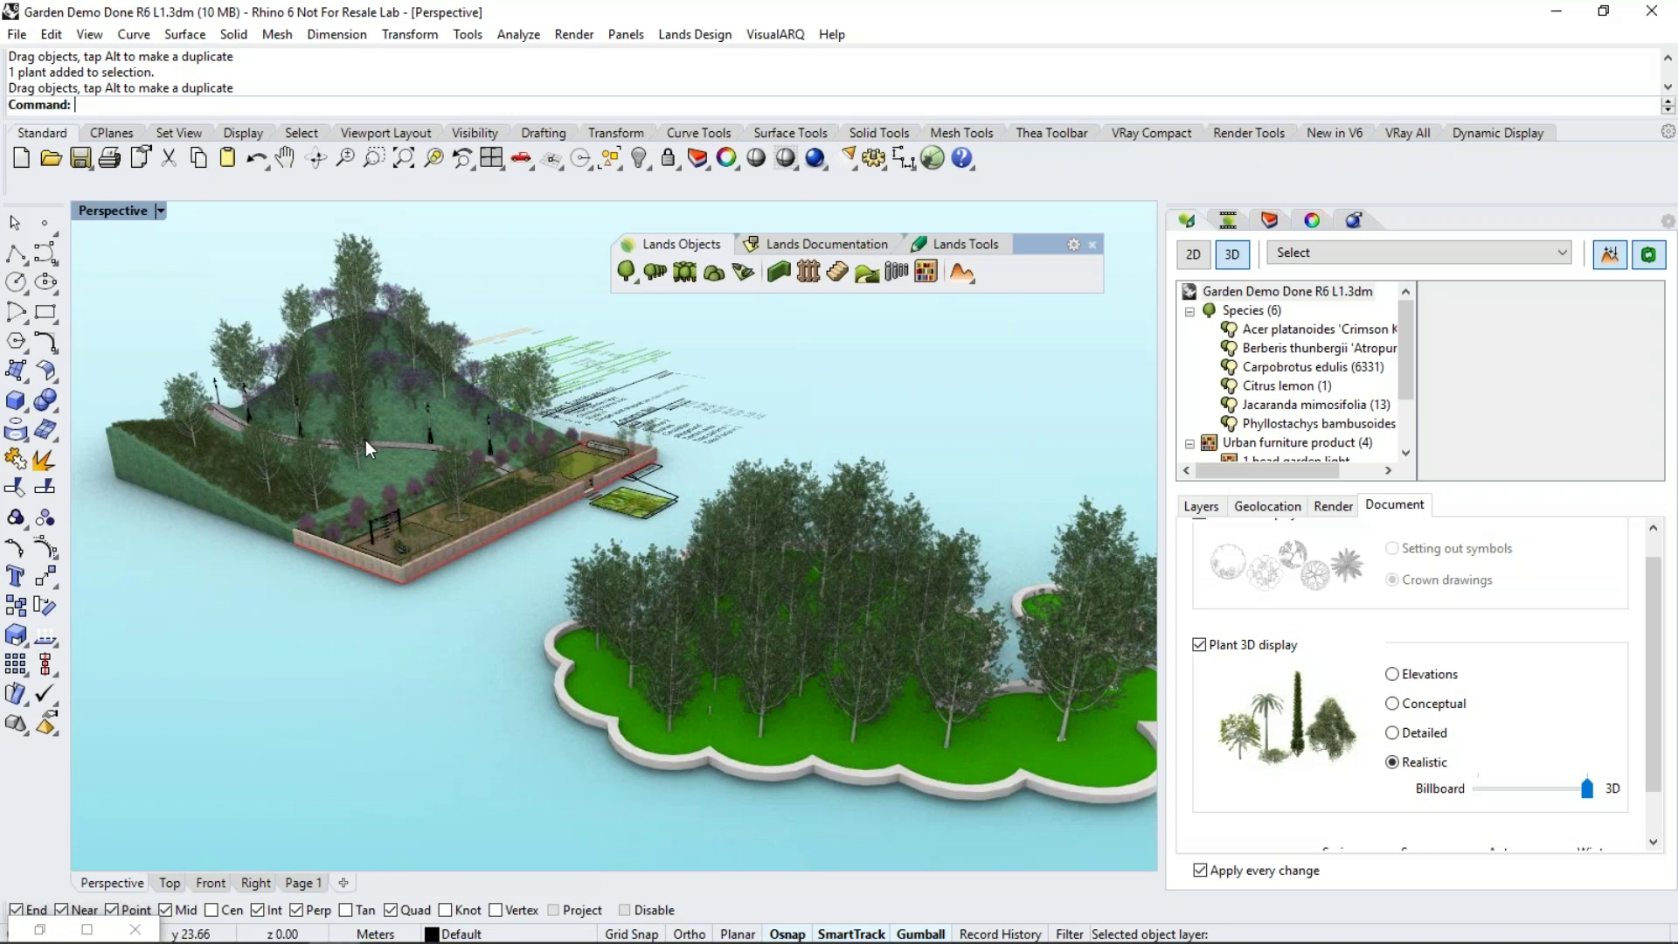
# Slide the realistic plant display fully to Billboard so trees show as flat images
pyautogui.moveTo(909, 570); pyautogui.dragTo(794, 531, button='right')
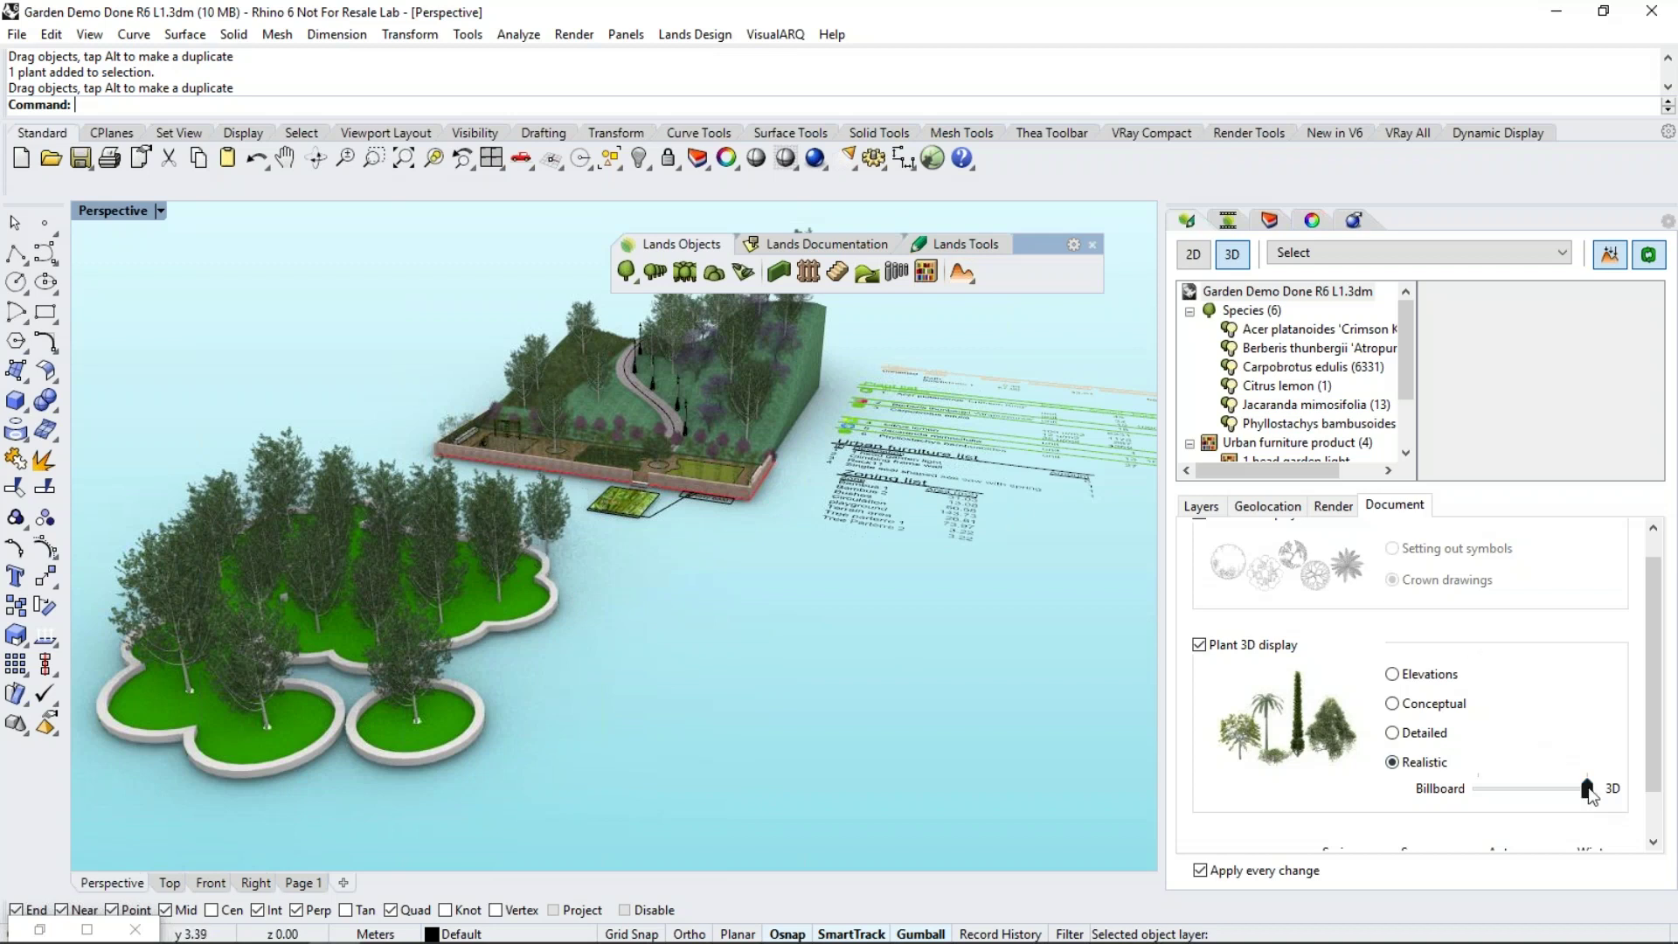
pyautogui.moveTo(1587, 789); pyautogui.dragTo(1478, 789)
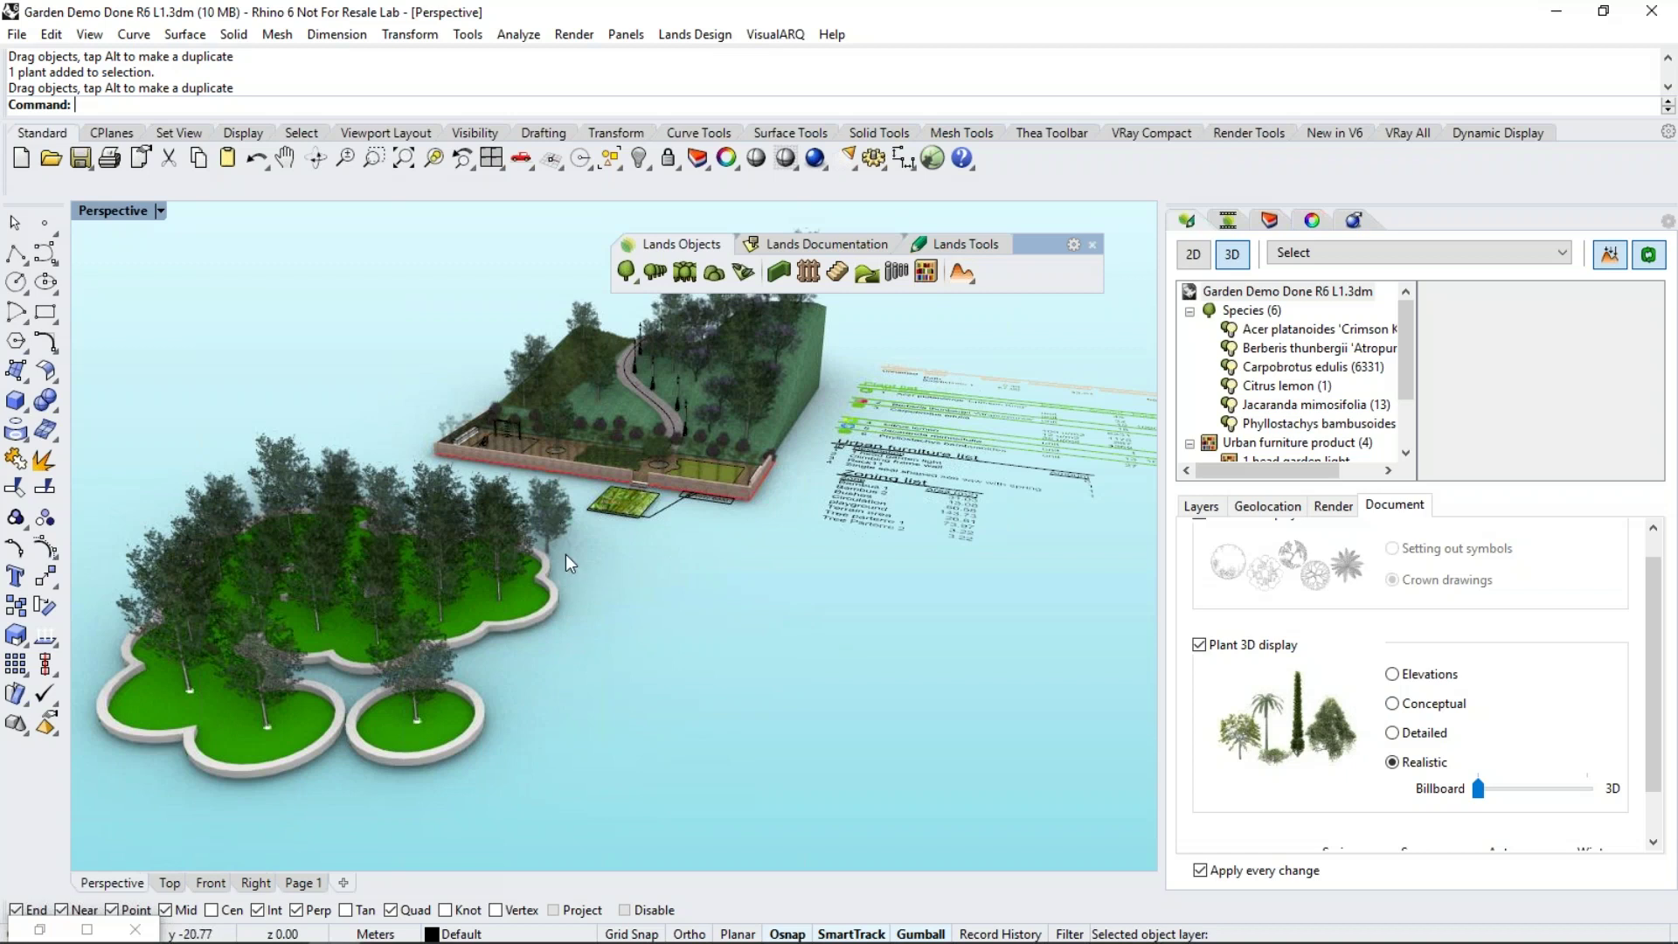
pyautogui.click(160, 210)
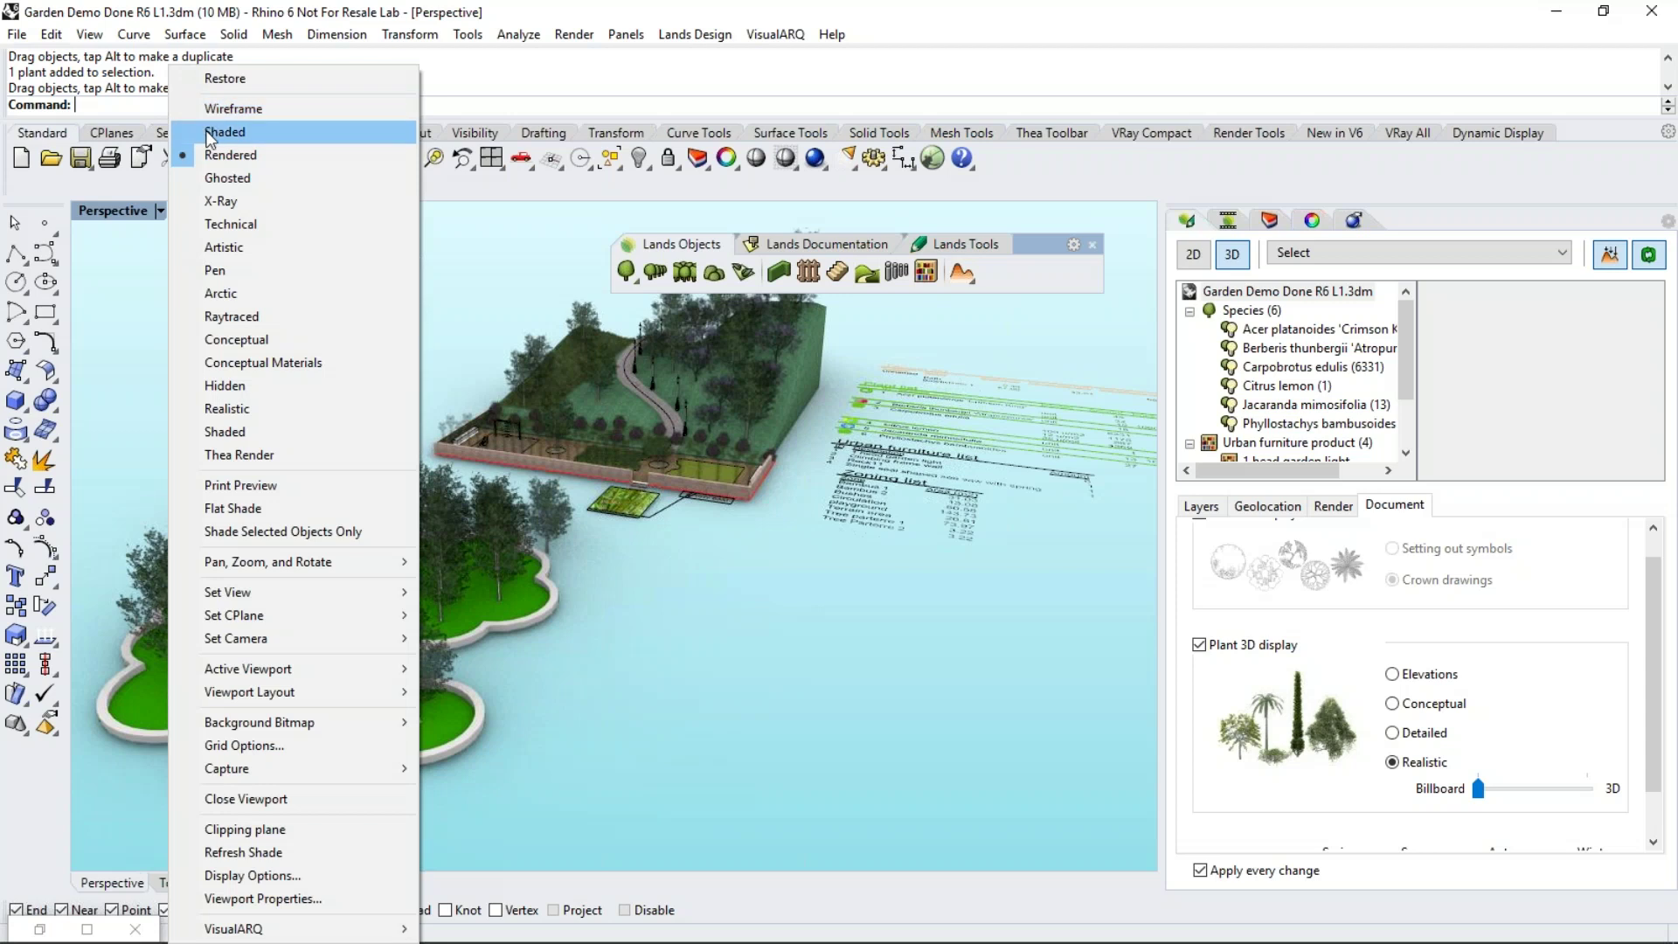
# Switch the Perspective view to Shaded and try Detailed plant display
pyautogui.click(210, 132)
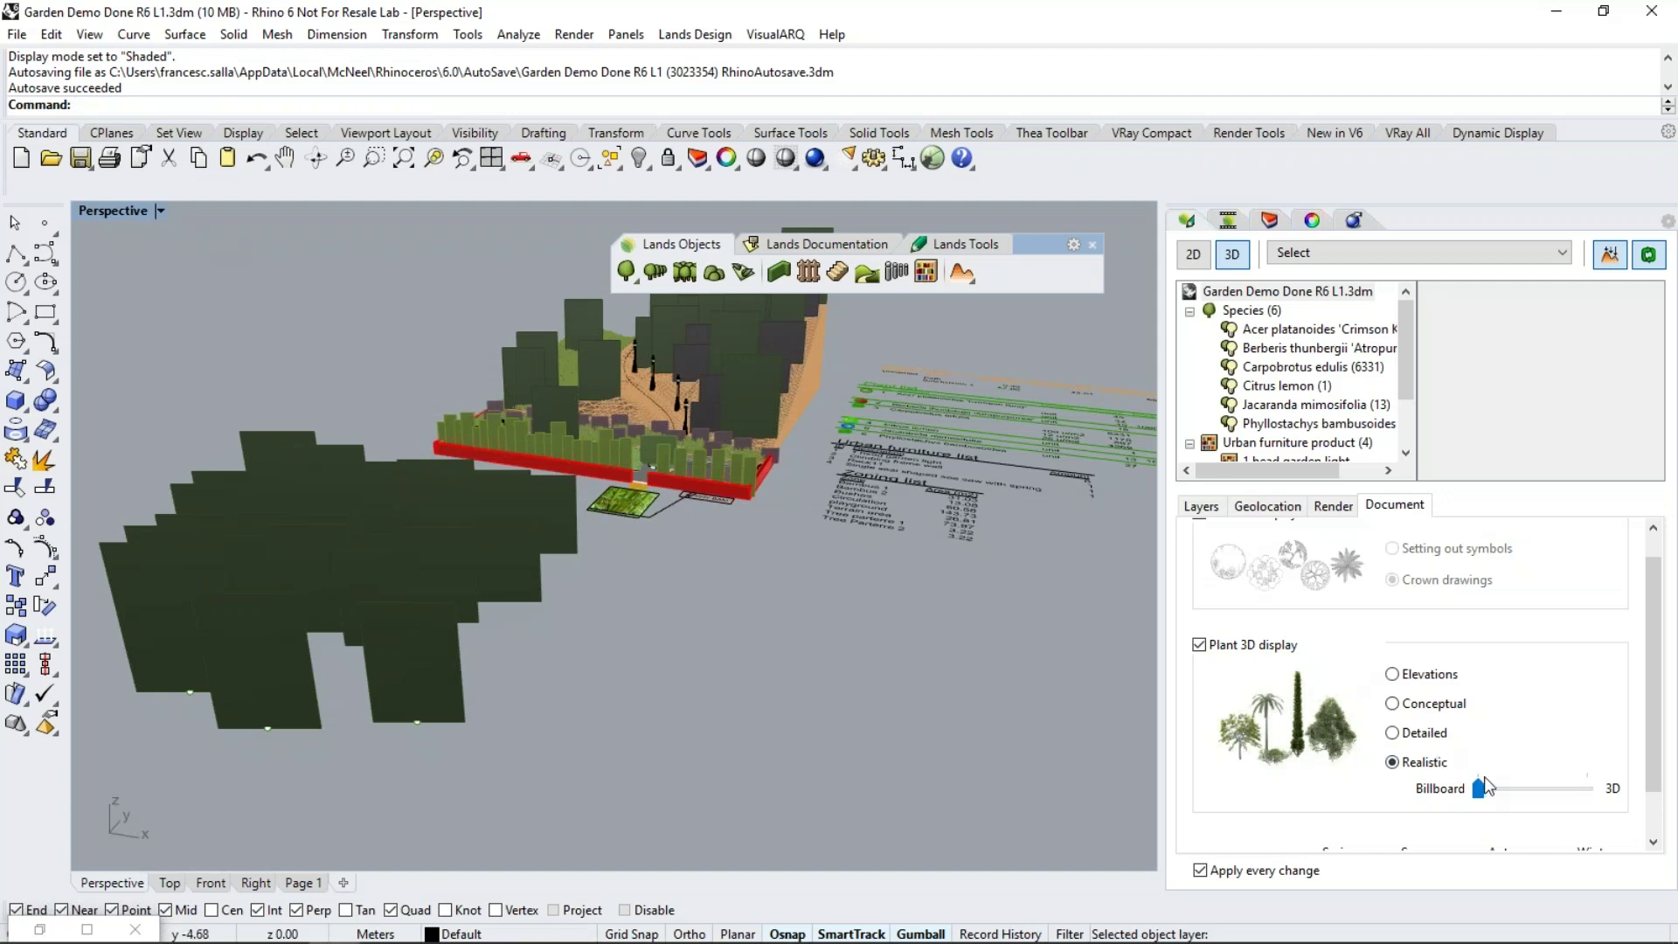
pyautogui.click(1395, 736)
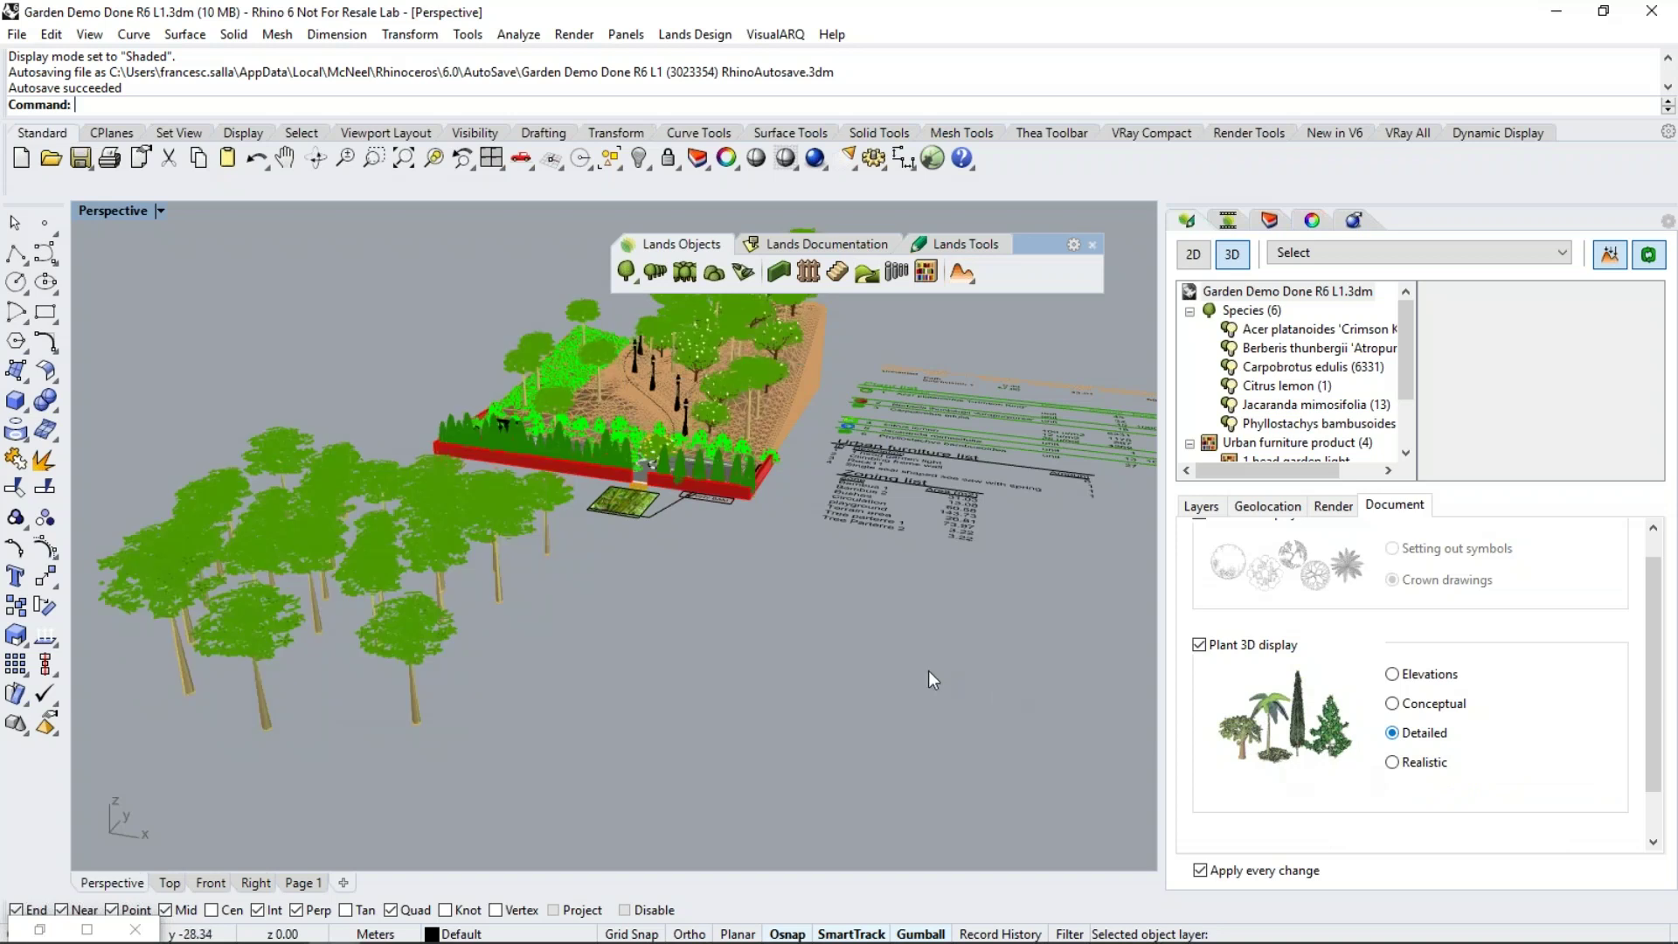
pyautogui.moveTo(708, 602); pyautogui.dragTo(705, 601, button='right')
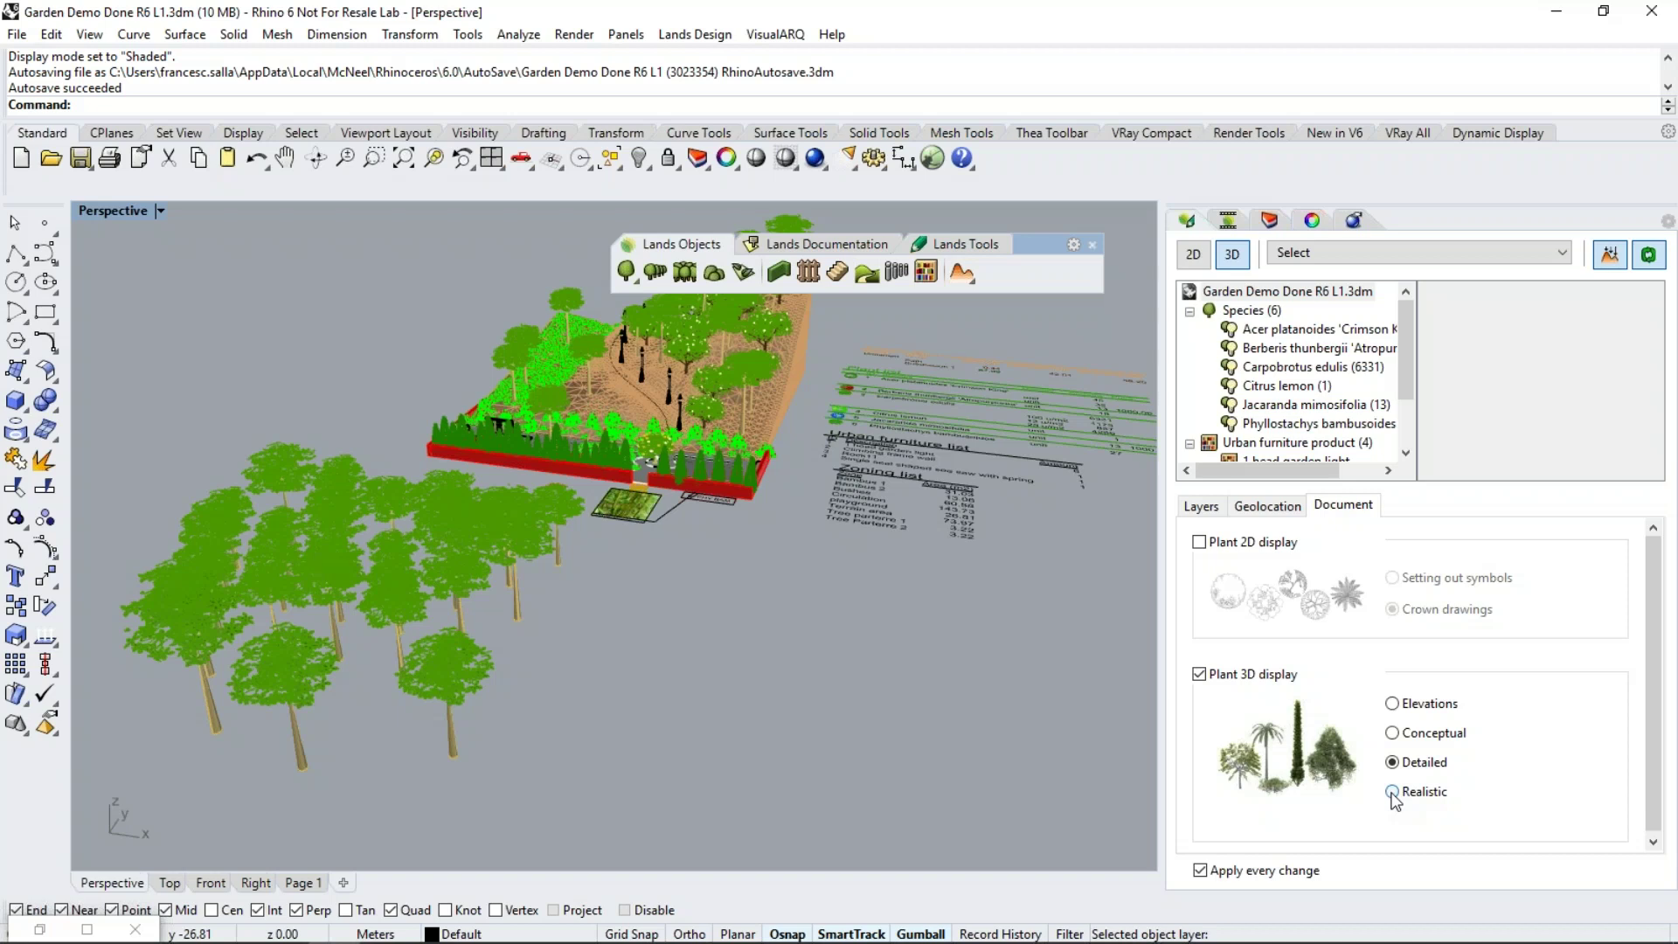
# Return plants to Realistic display with the slider set to full 3D
pyautogui.click(1652, 10)
pyautogui.click(1392, 791)
pyautogui.moveTo(1508, 789); pyautogui.dragTo(1582, 798)
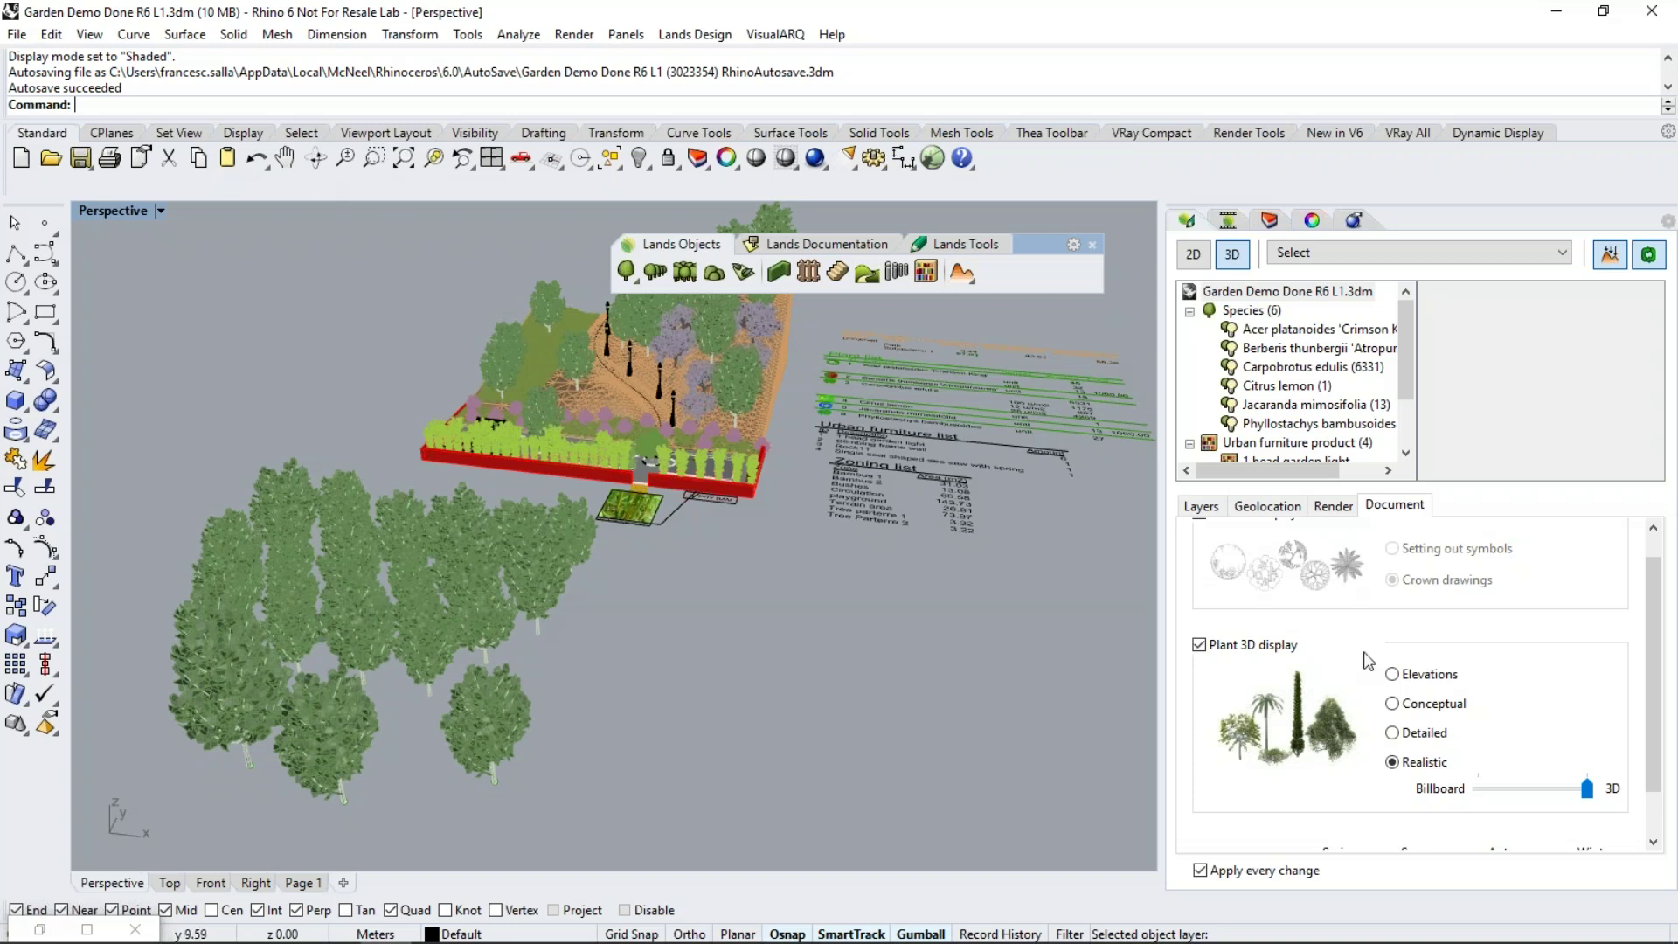
pyautogui.click(161, 210)
pyautogui.click(189, 157)
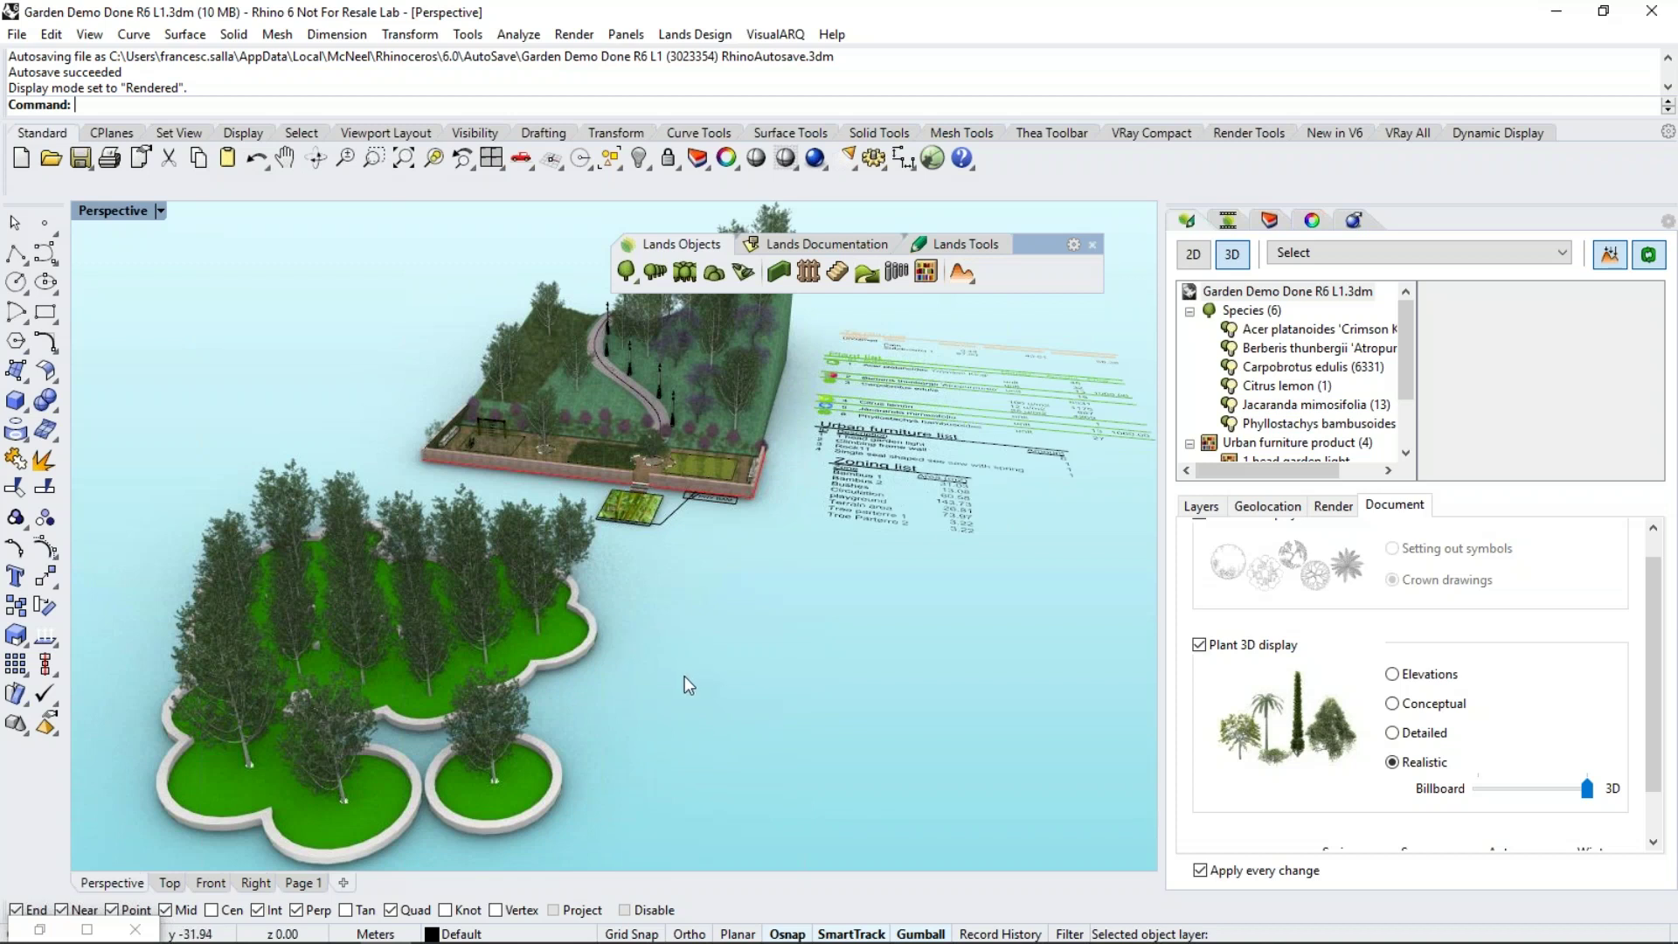
pyautogui.moveTo(644, 656); pyautogui.dragTo(646, 664, button='right')
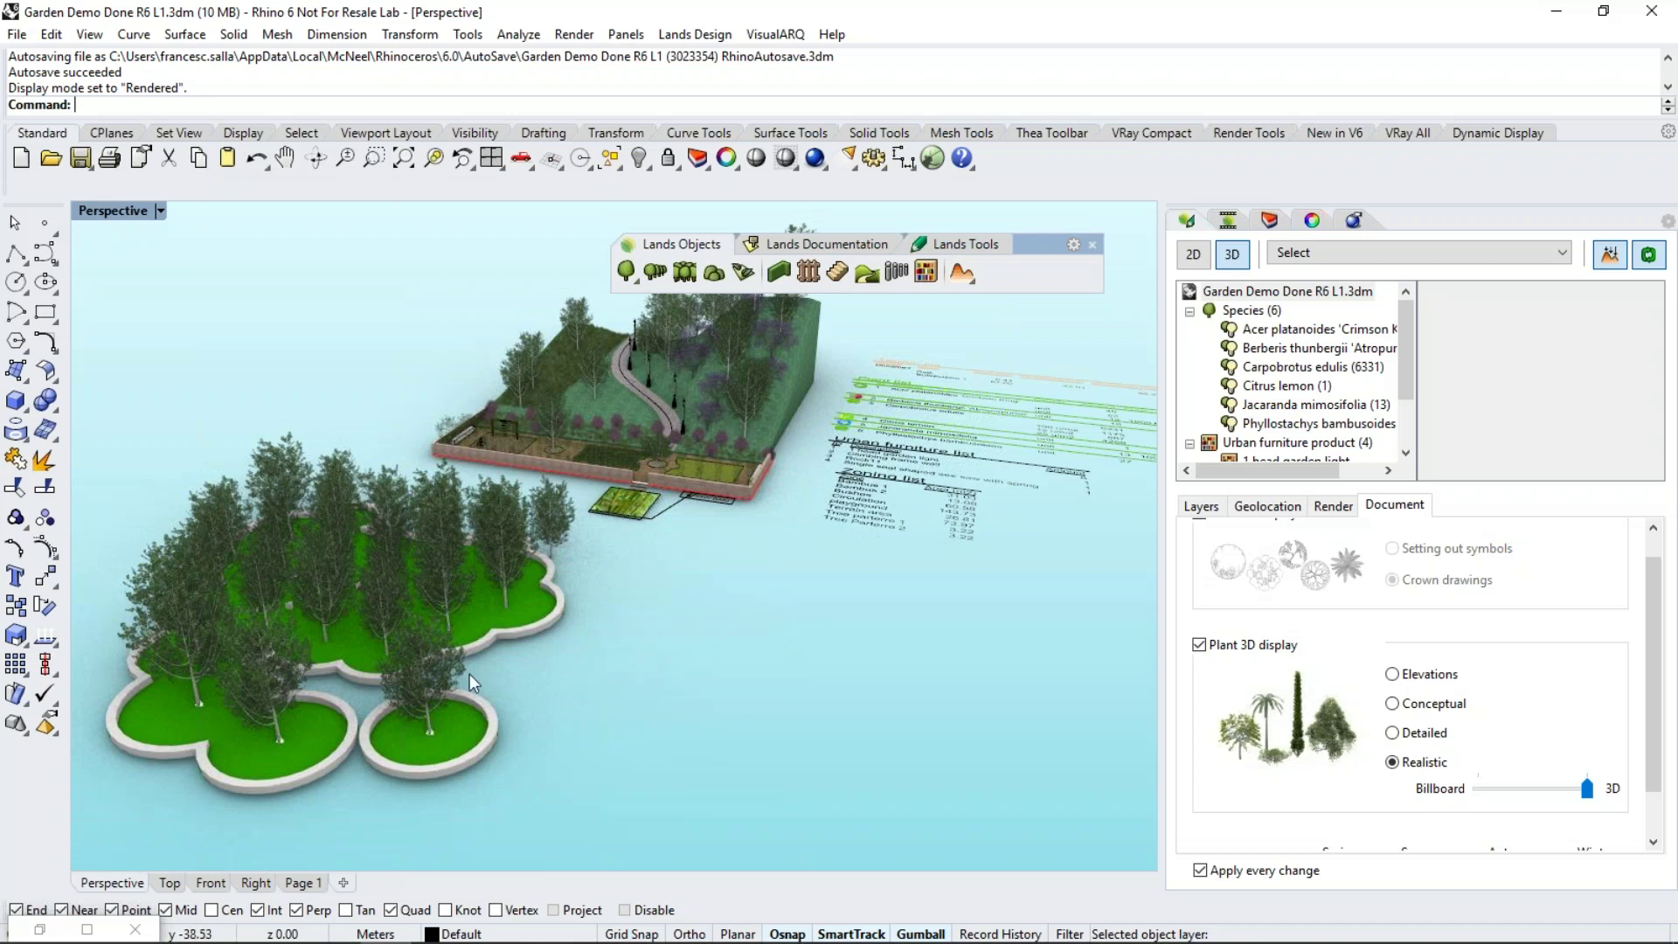
pyautogui.scroll(5, 455, 641)
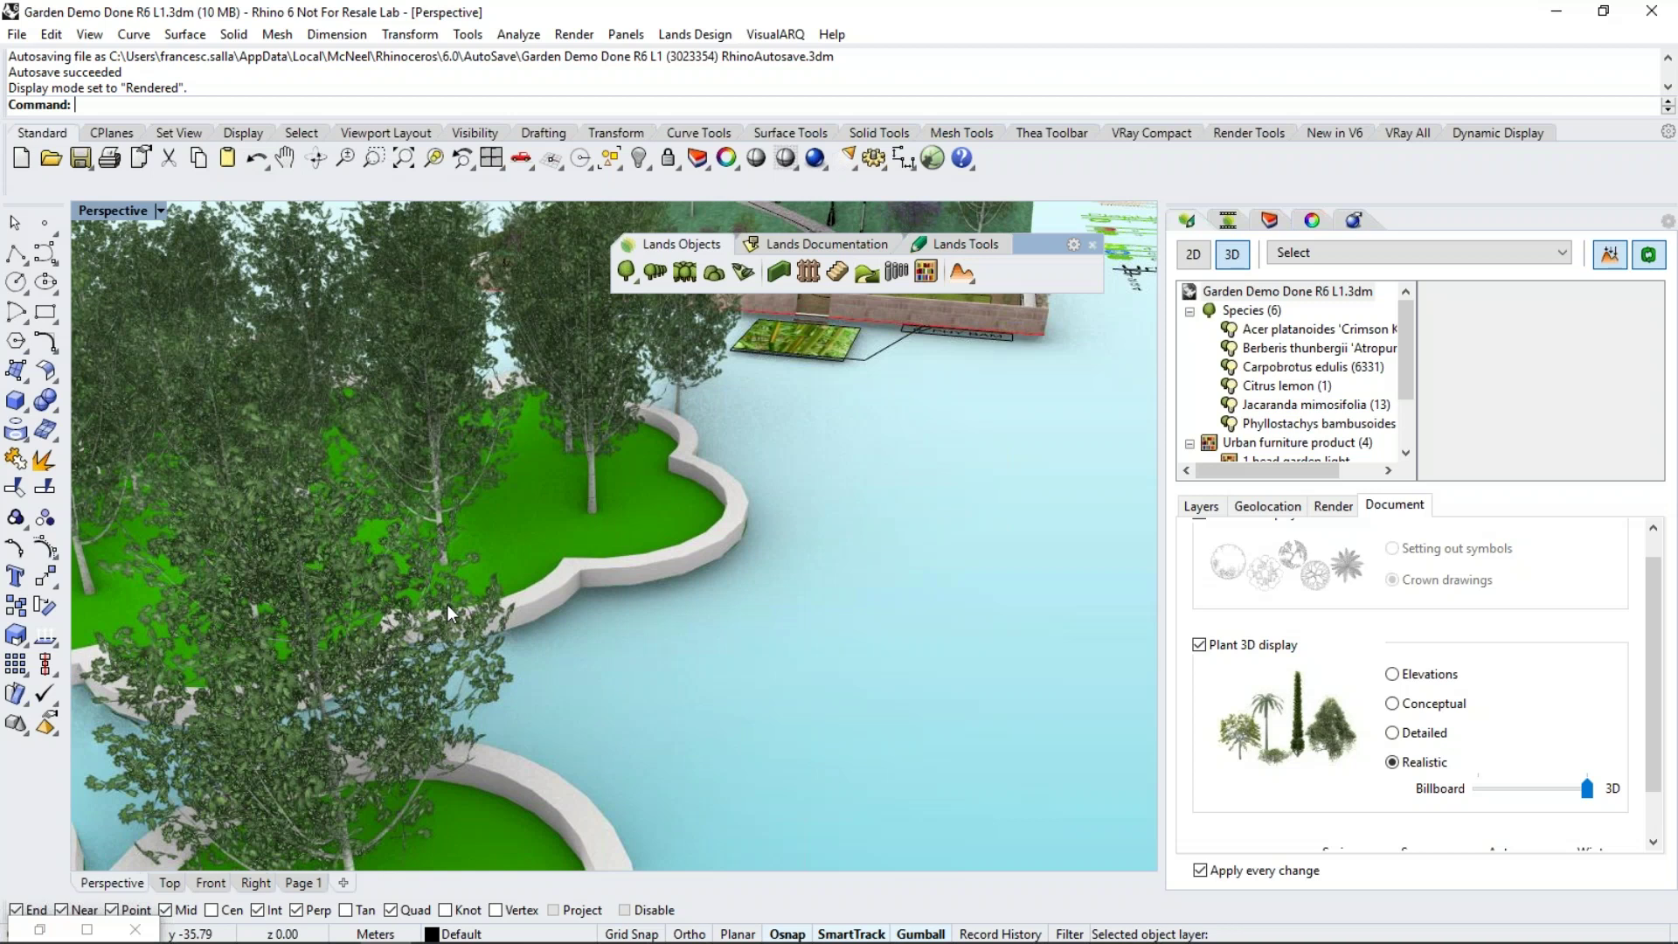
pyautogui.scroll(-5, 557, 549)
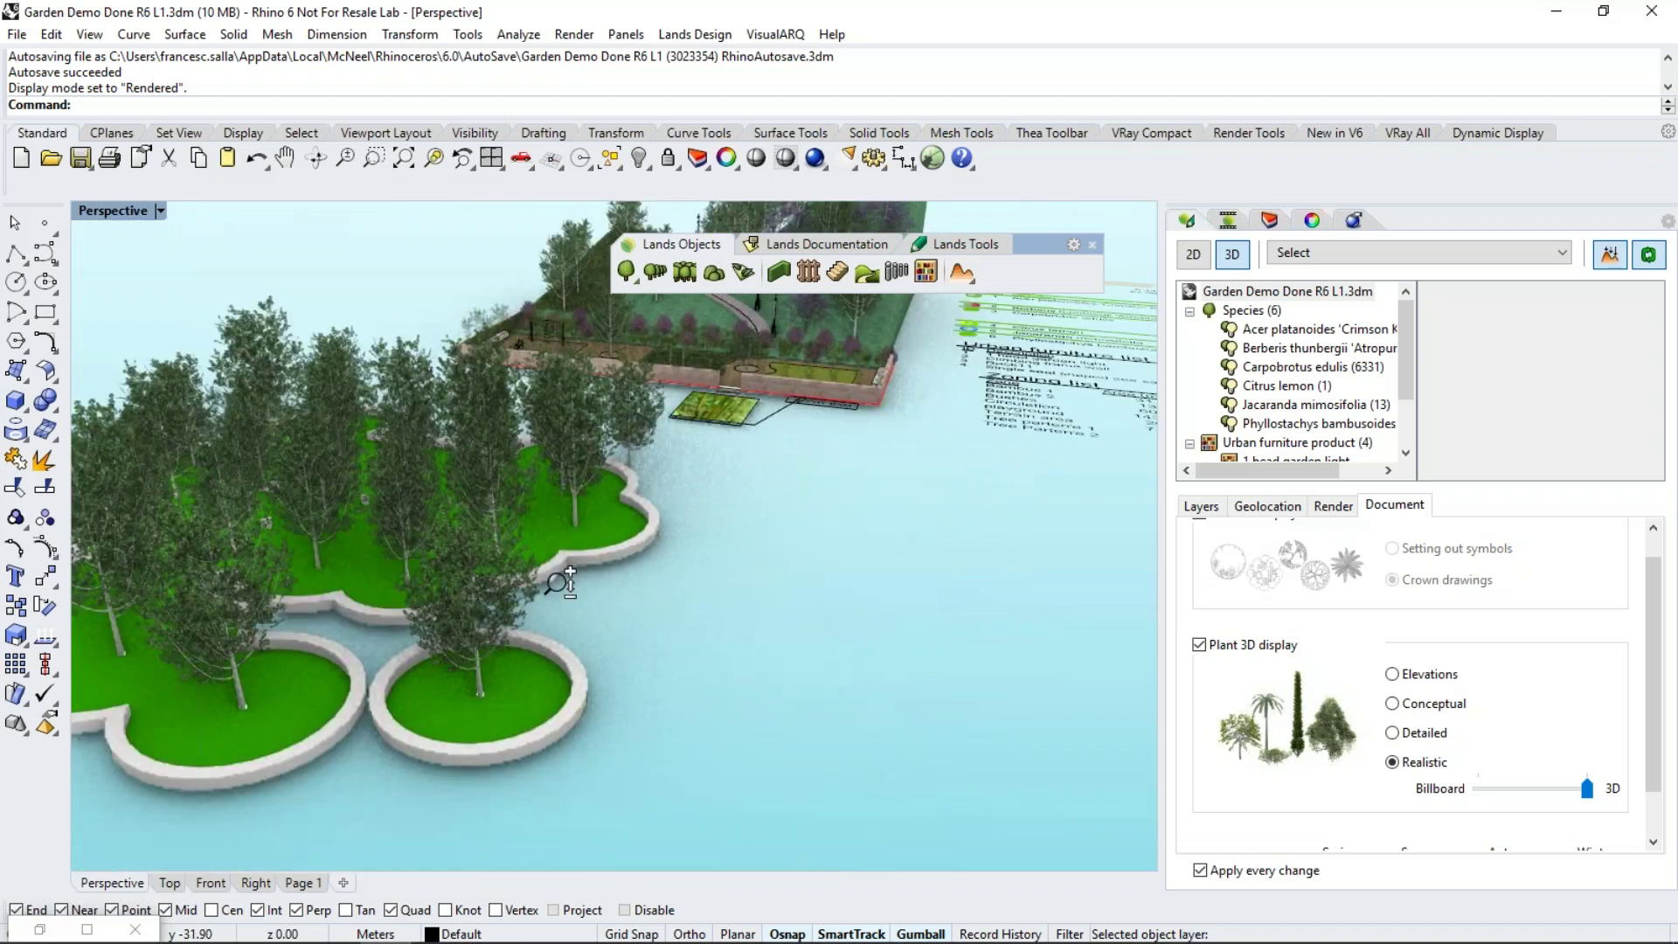
pyautogui.scroll(-2, 559, 583)
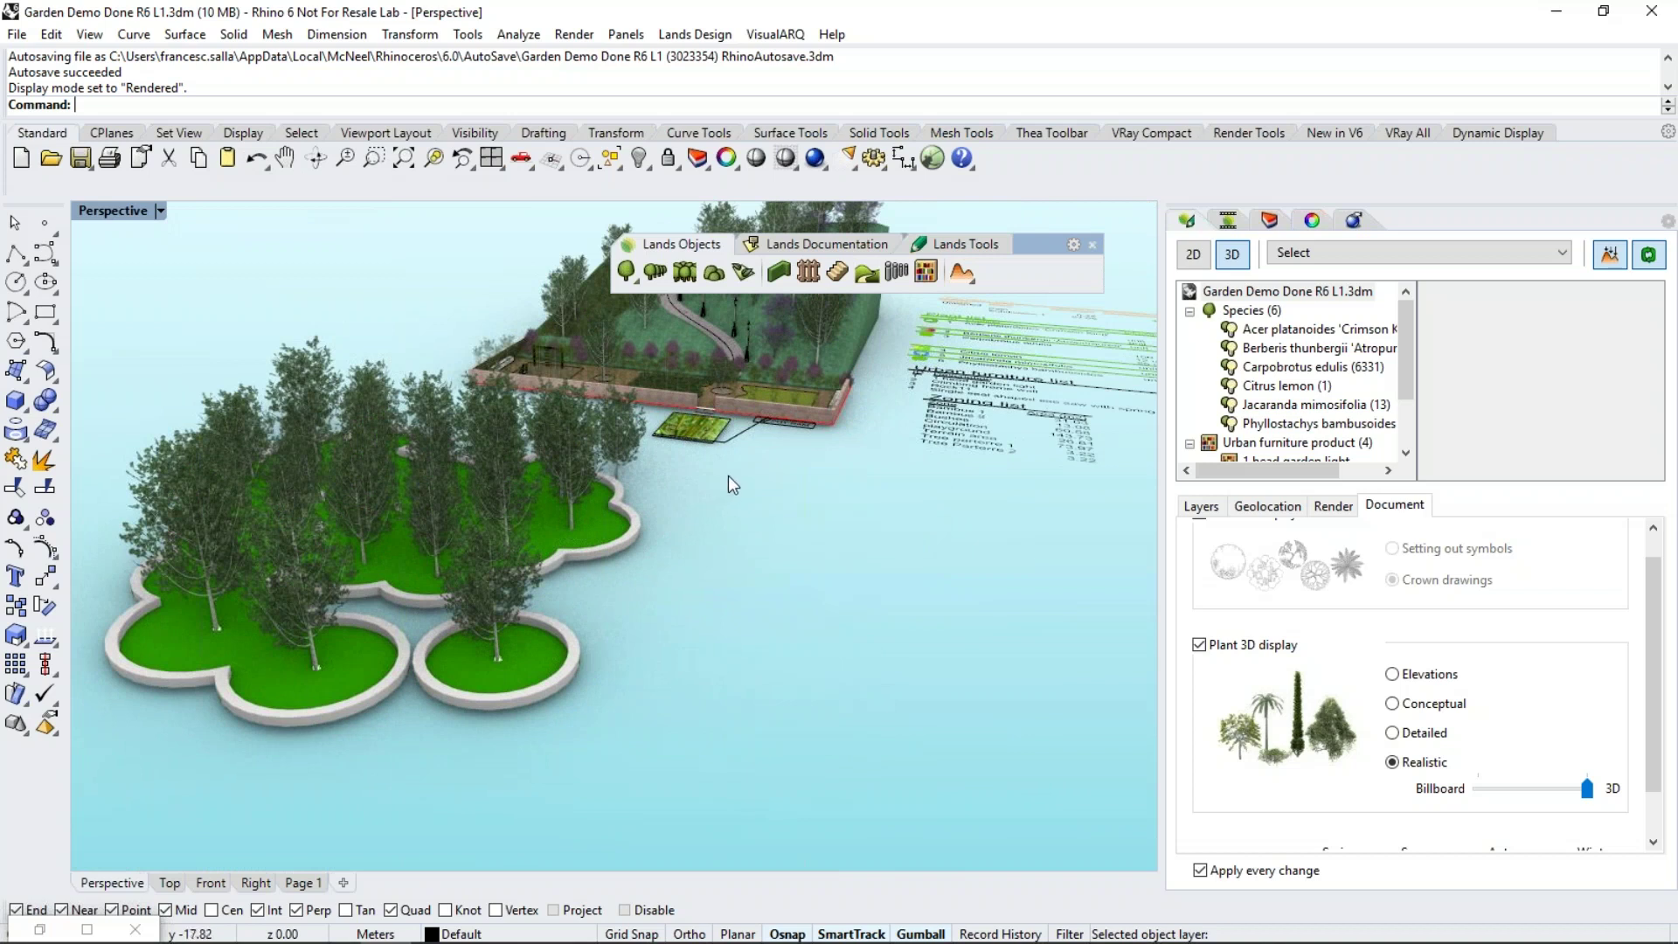
pyautogui.scroll(3, 728, 476)
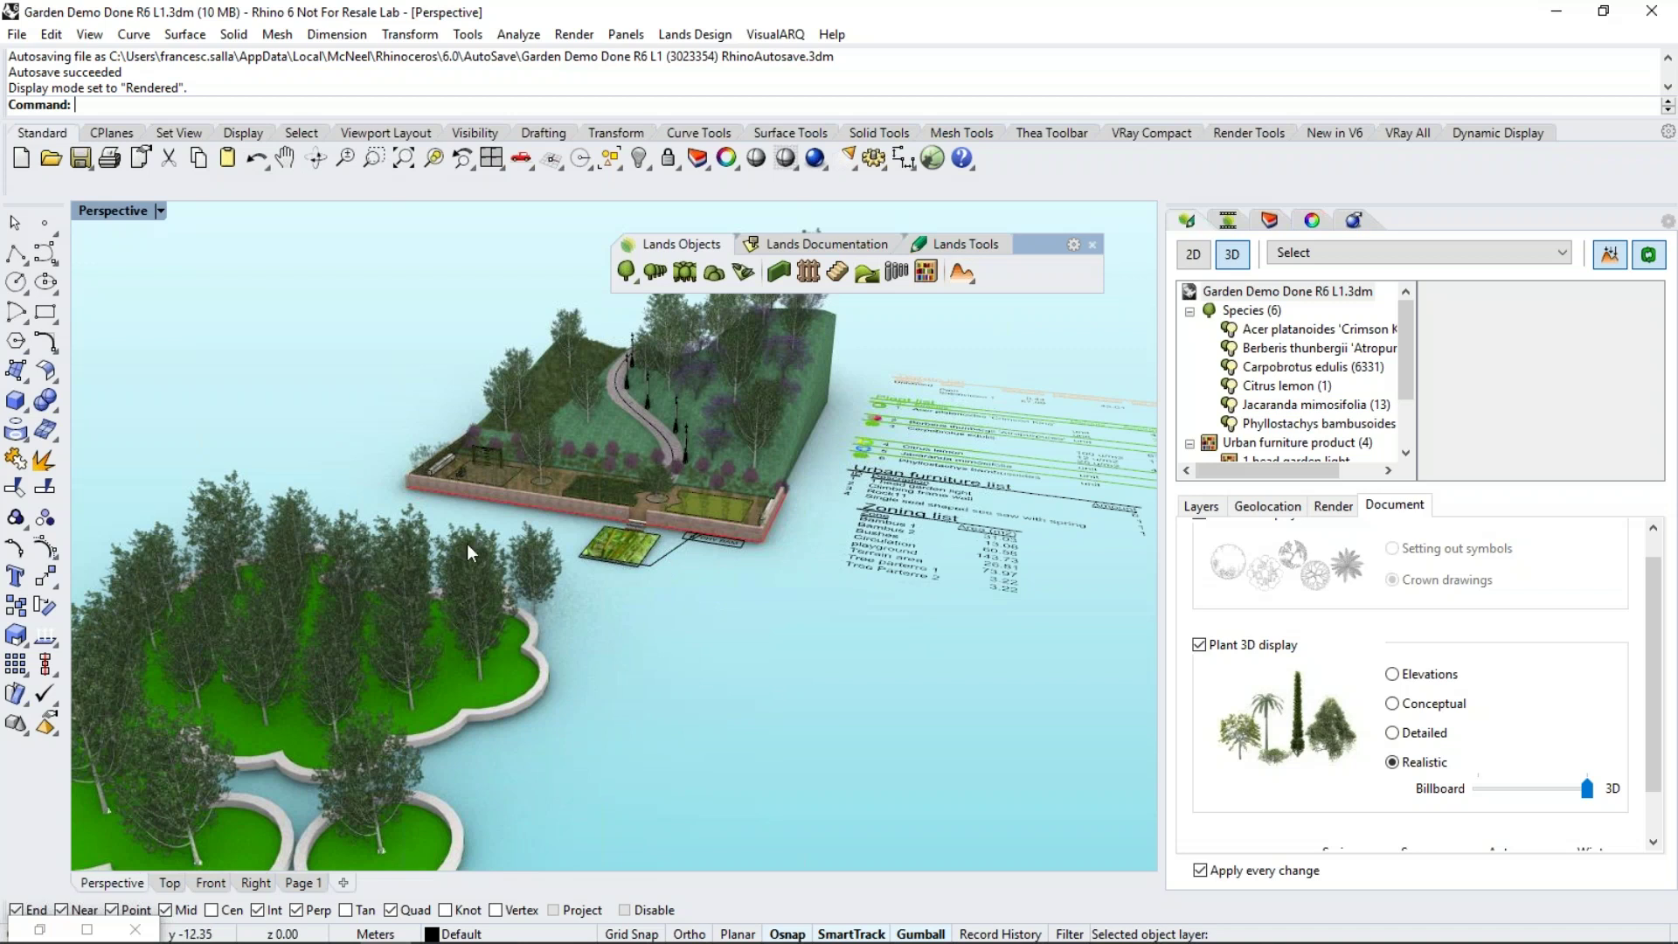
pyautogui.moveTo(508, 563); pyautogui.dragTo(510, 573, button='right')
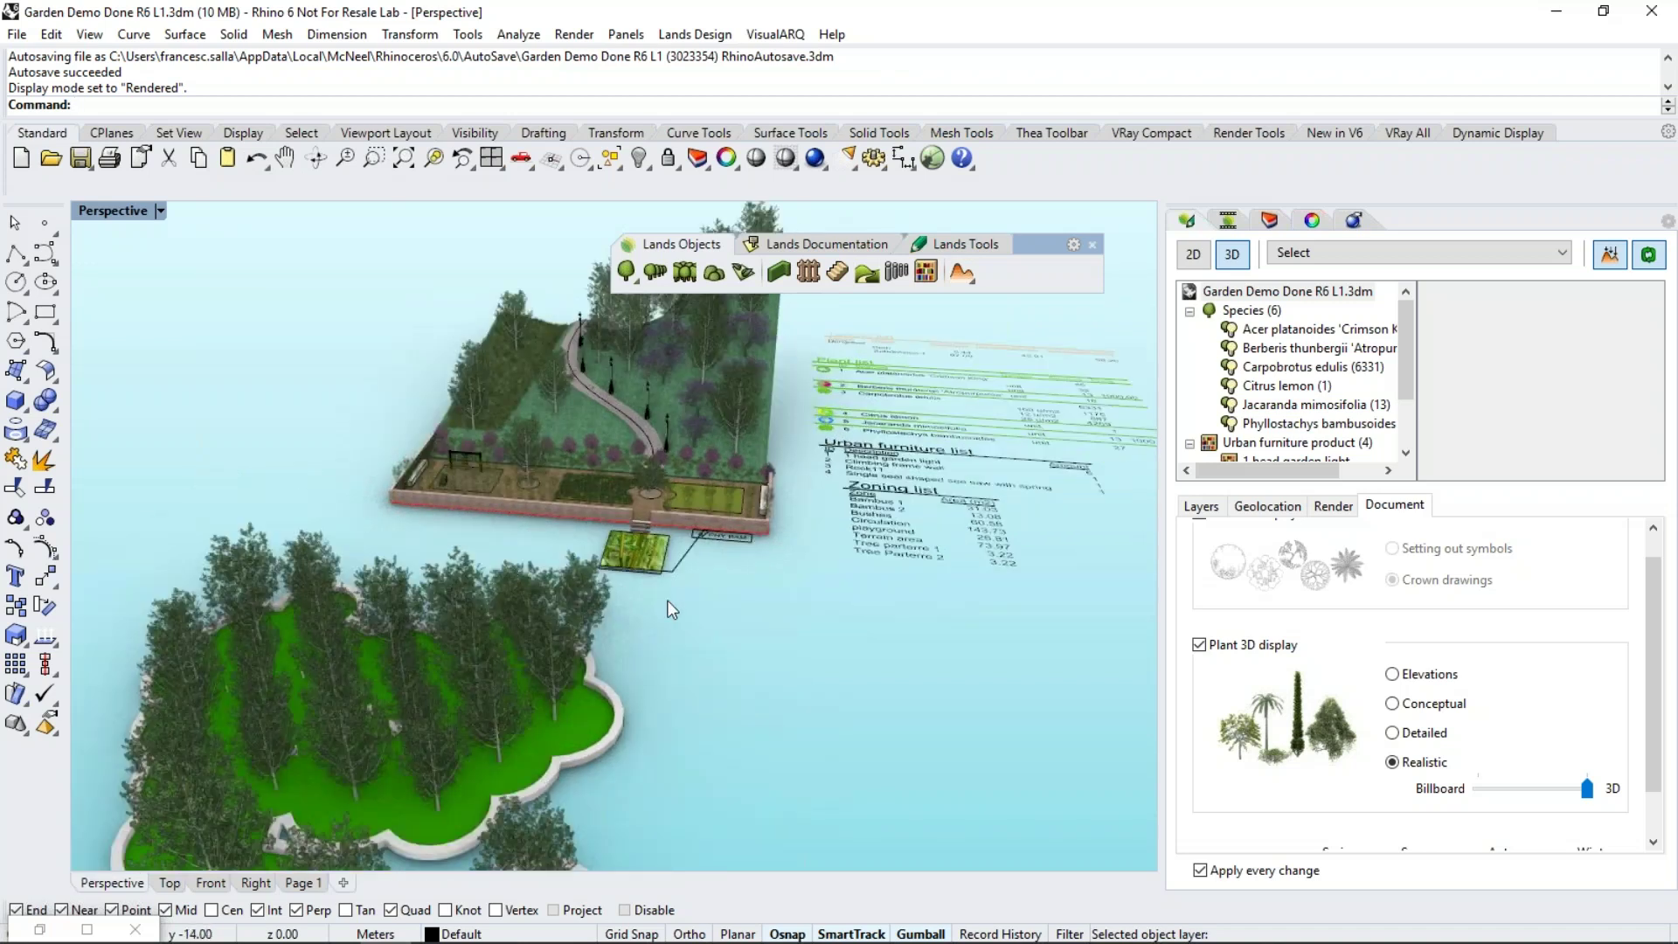
pyautogui.scroll(2, 960, 725)
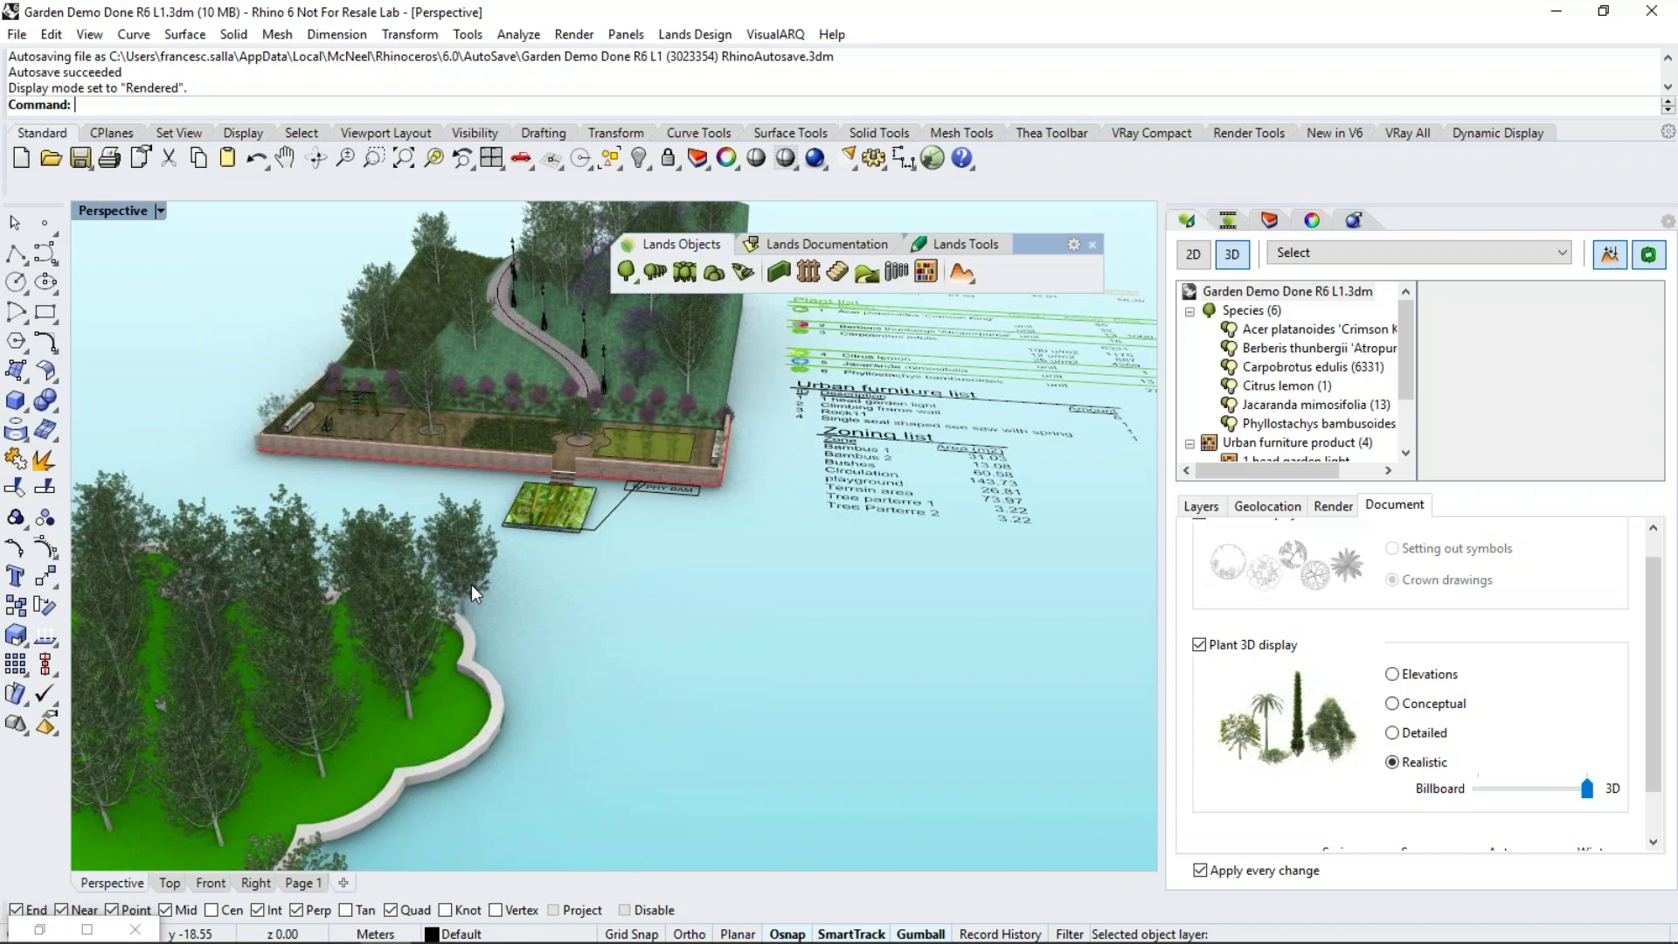
pyautogui.moveTo(746, 636); pyautogui.dragTo(575, 575, button='right')
pyautogui.scroll(5, 575, 575)
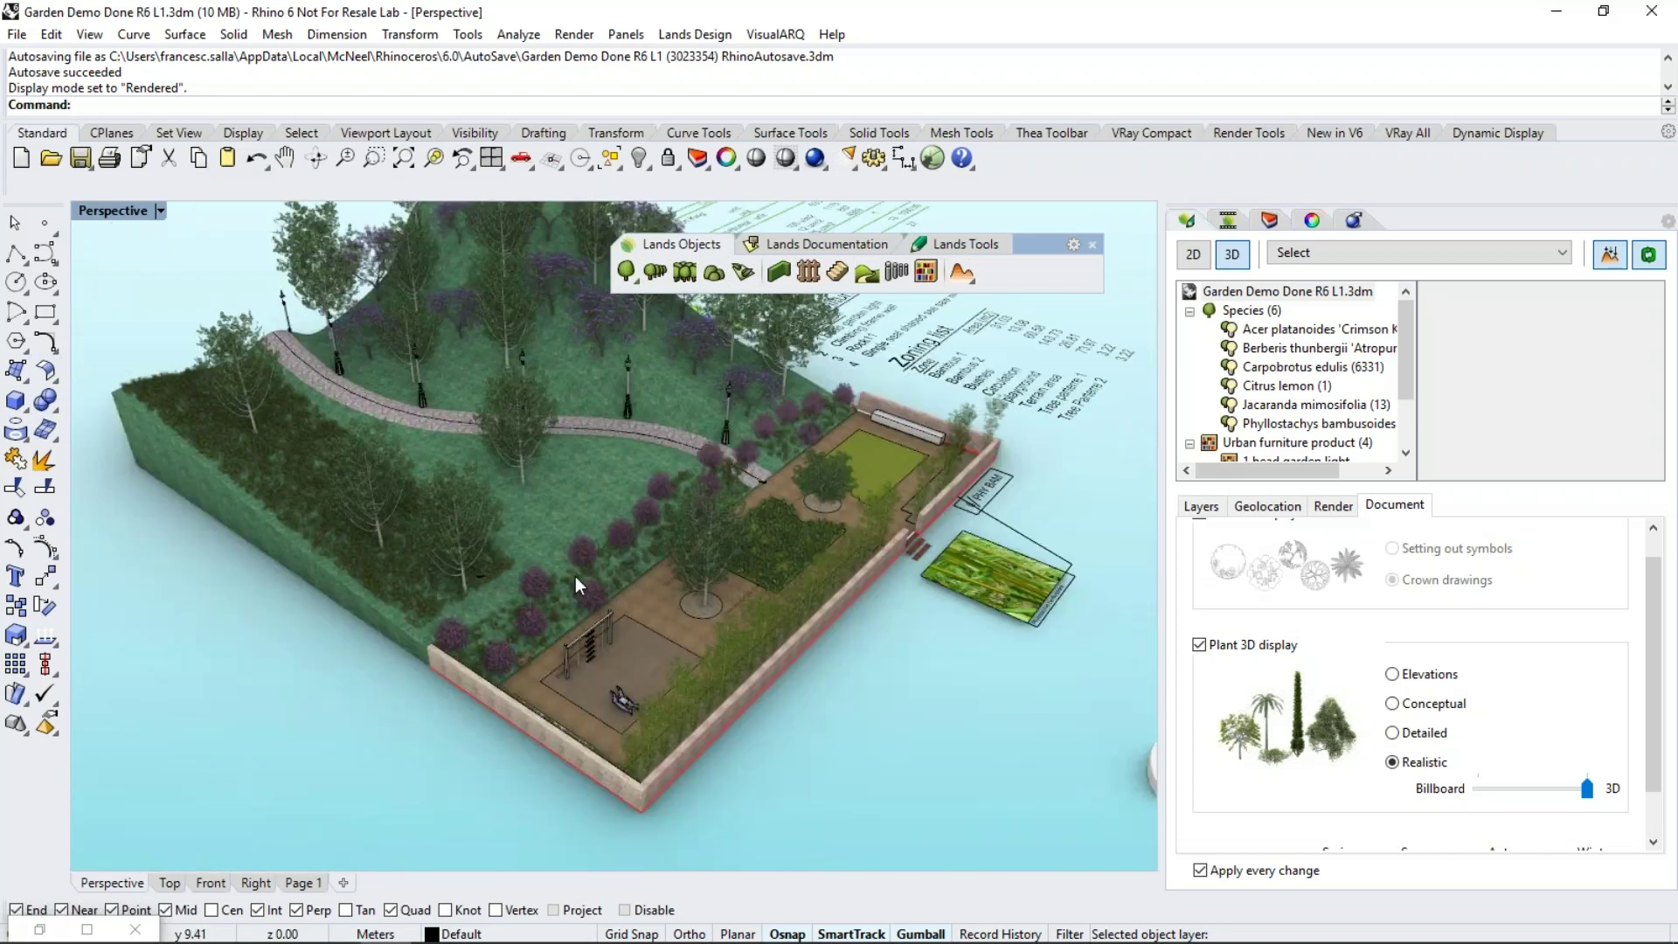
pyautogui.scroll(5, 612, 568)
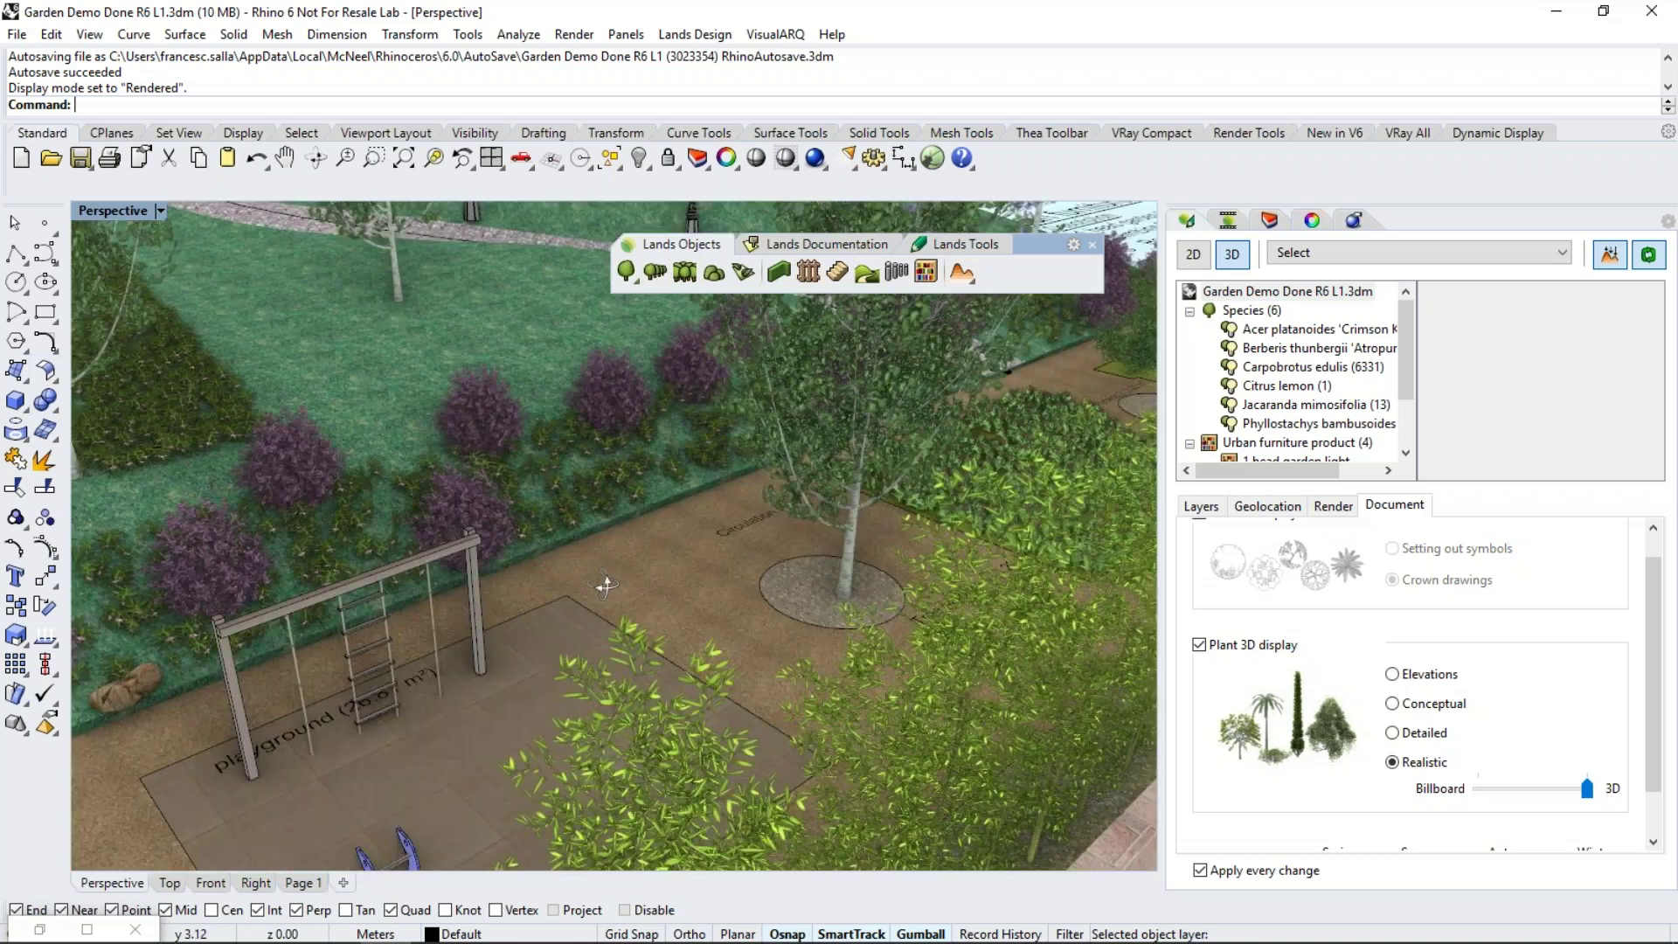
# Draw a flat box on the playground beside the swing
pyautogui.click(34, 409)
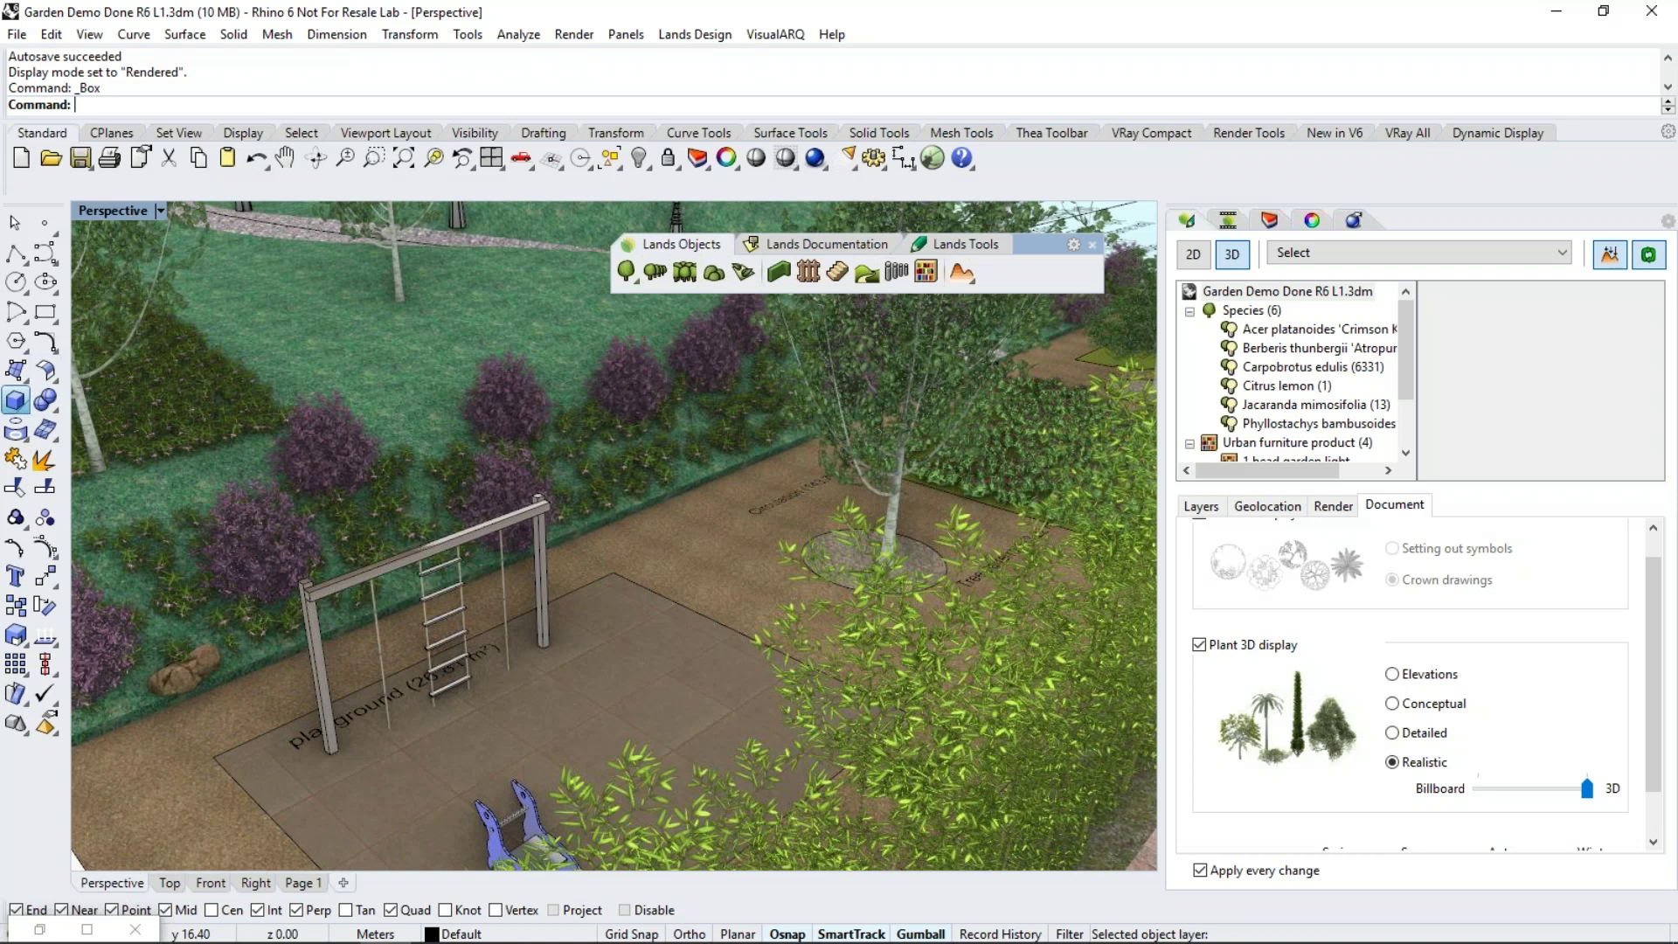
pyautogui.click(570, 593)
pyautogui.click(734, 575)
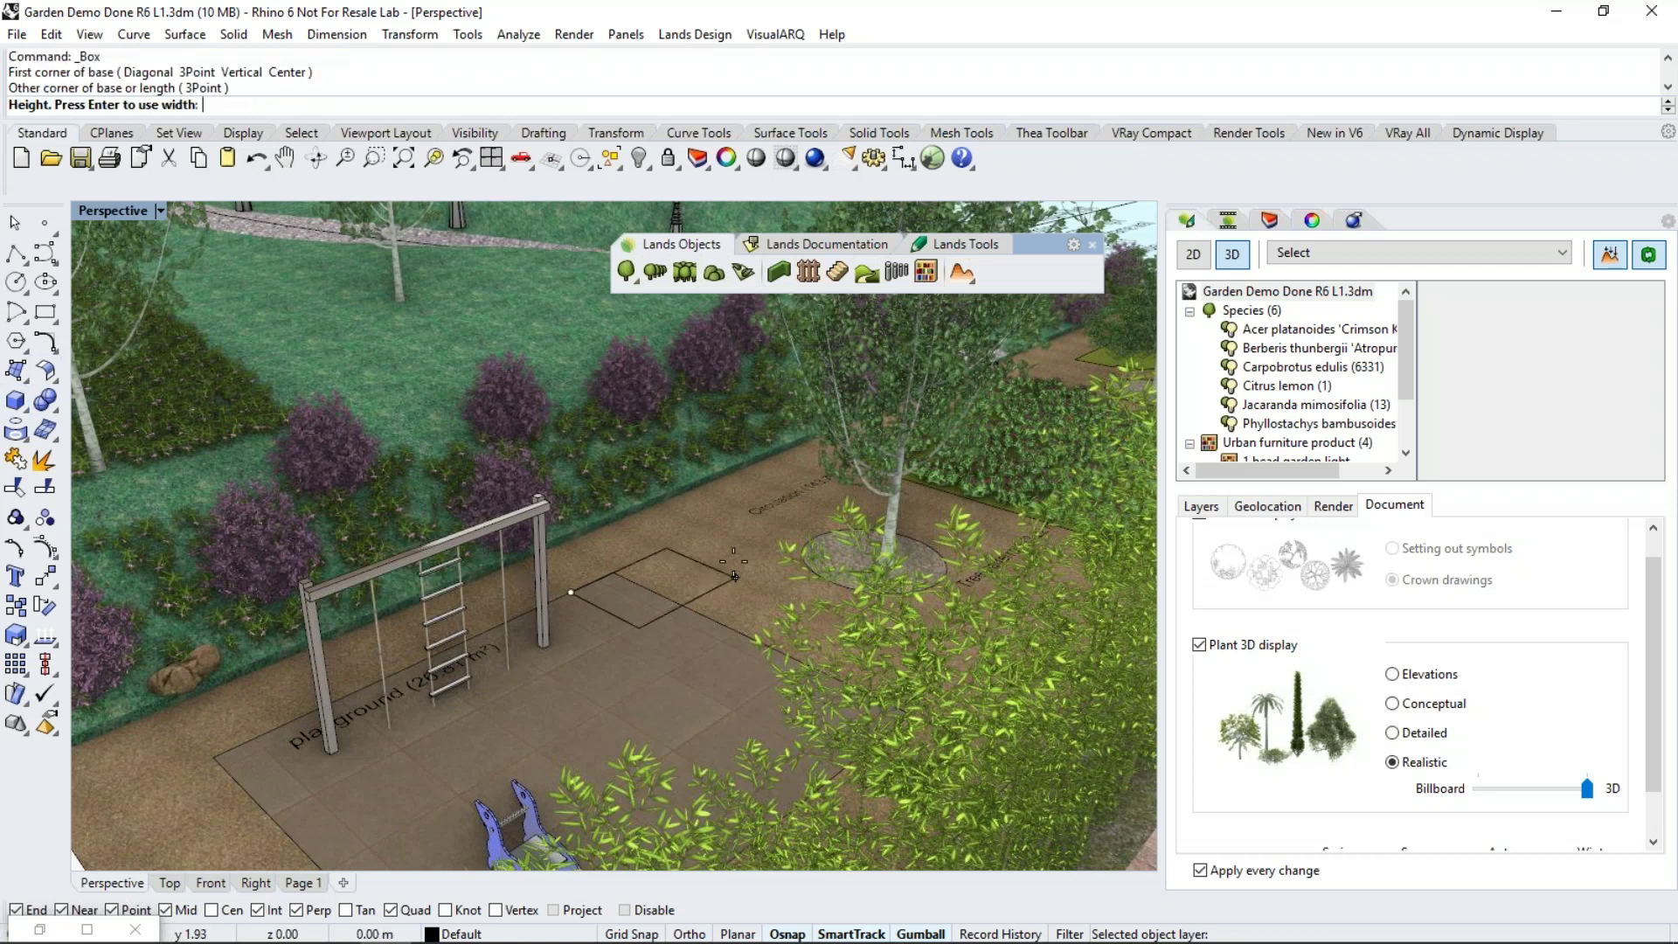
pyautogui.click(714, 554)
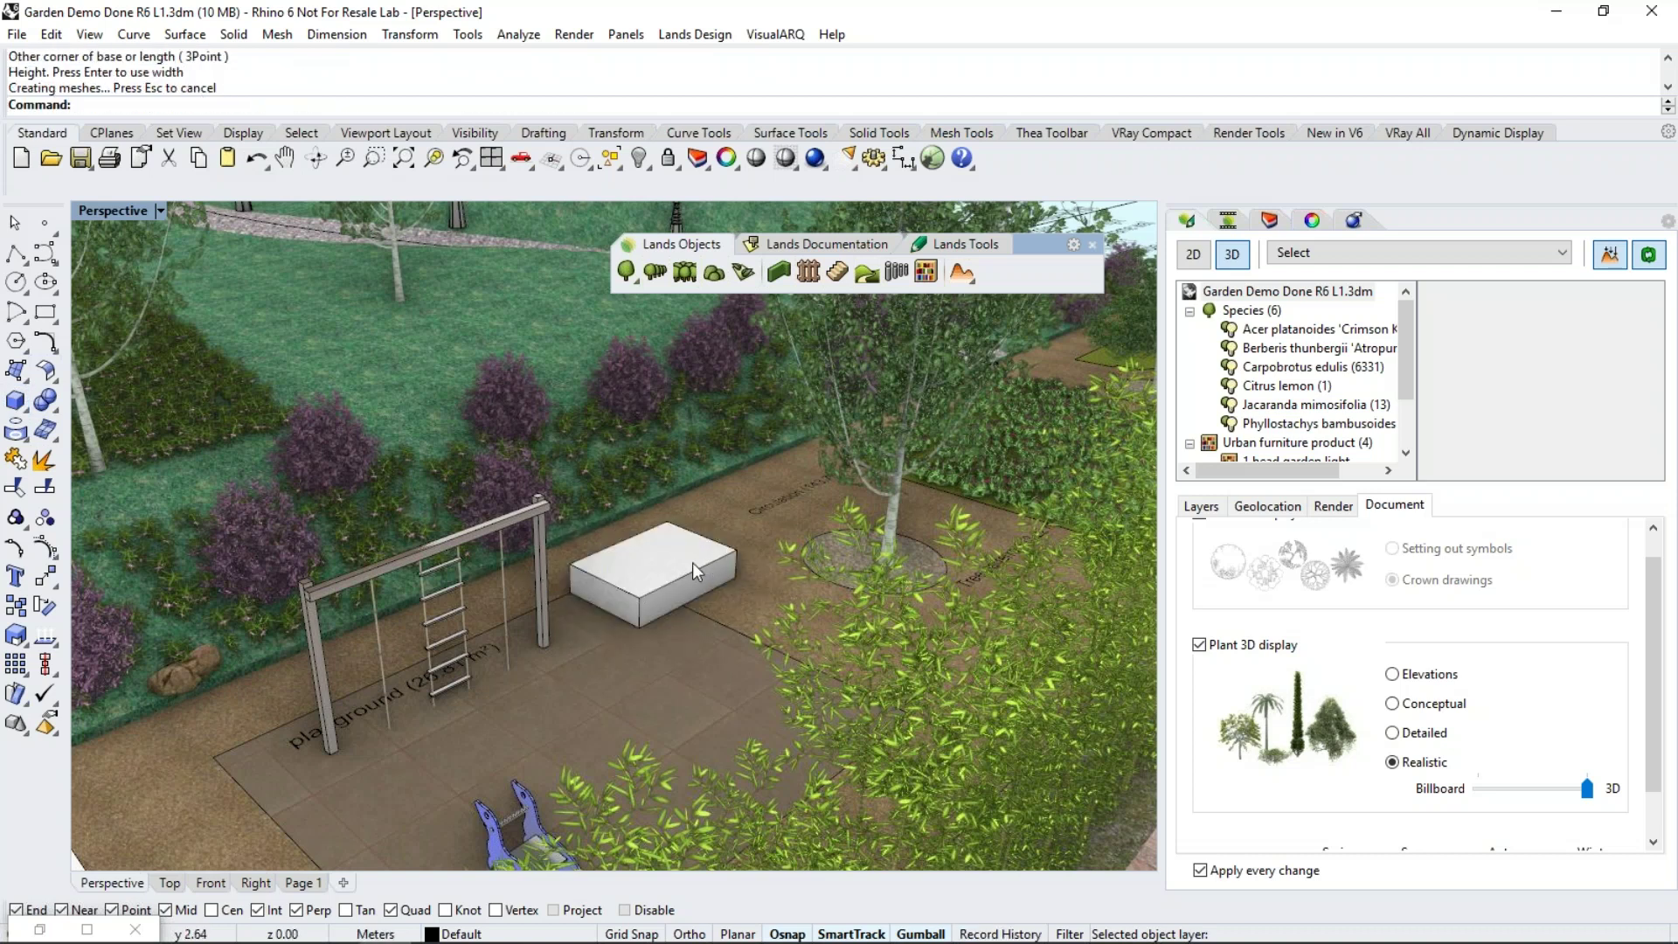
# Pan, zoom out and orbit to a lower, wider view of the garden
pyautogui.scroll(1, 655, 603)
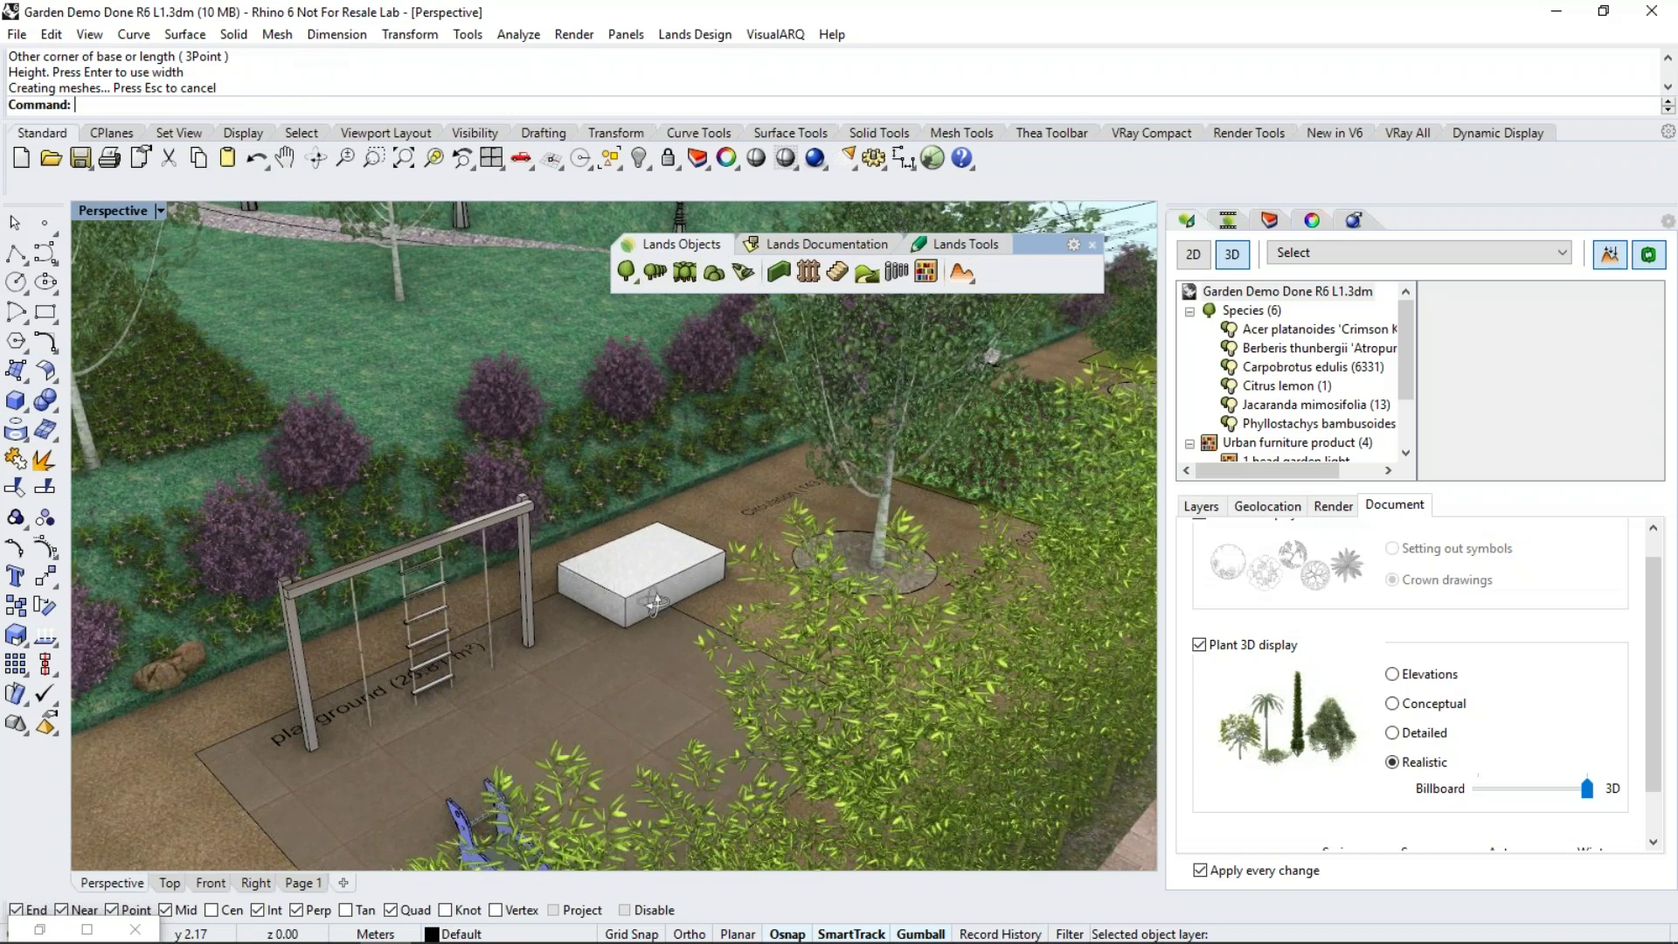
pyautogui.keyDown('shift'); pyautogui.moveTo(655, 603); pyautogui.dragTo(618, 633, button='right'); pyautogui.keyUp('shift')
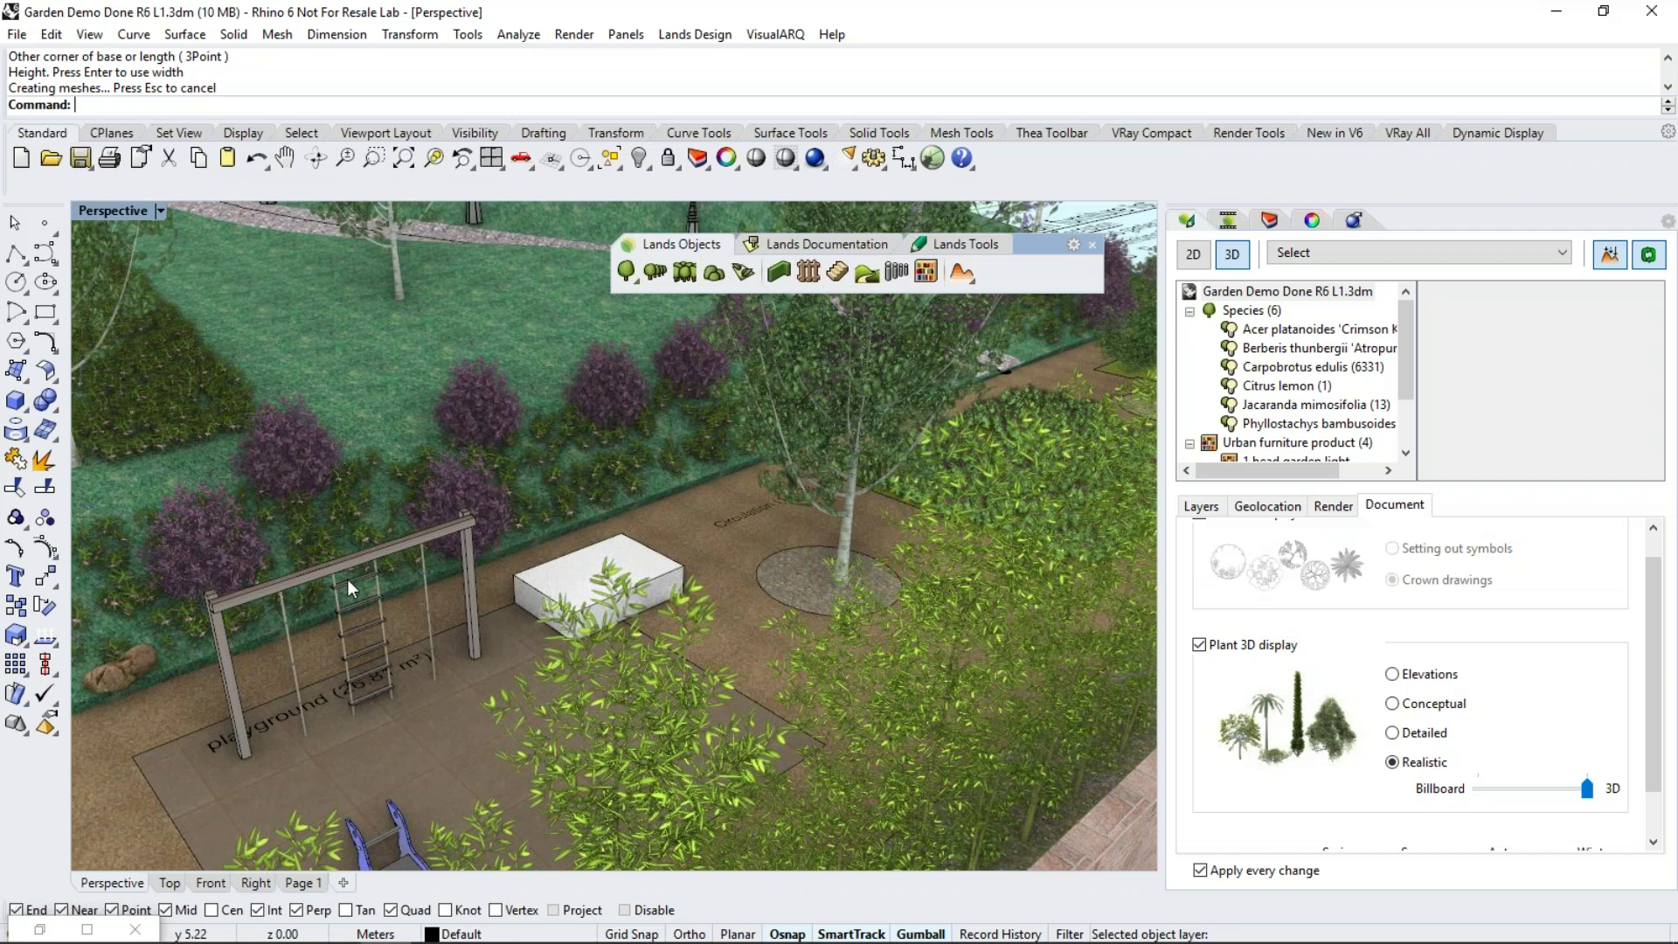
pyautogui.scroll(-5, 342, 579)
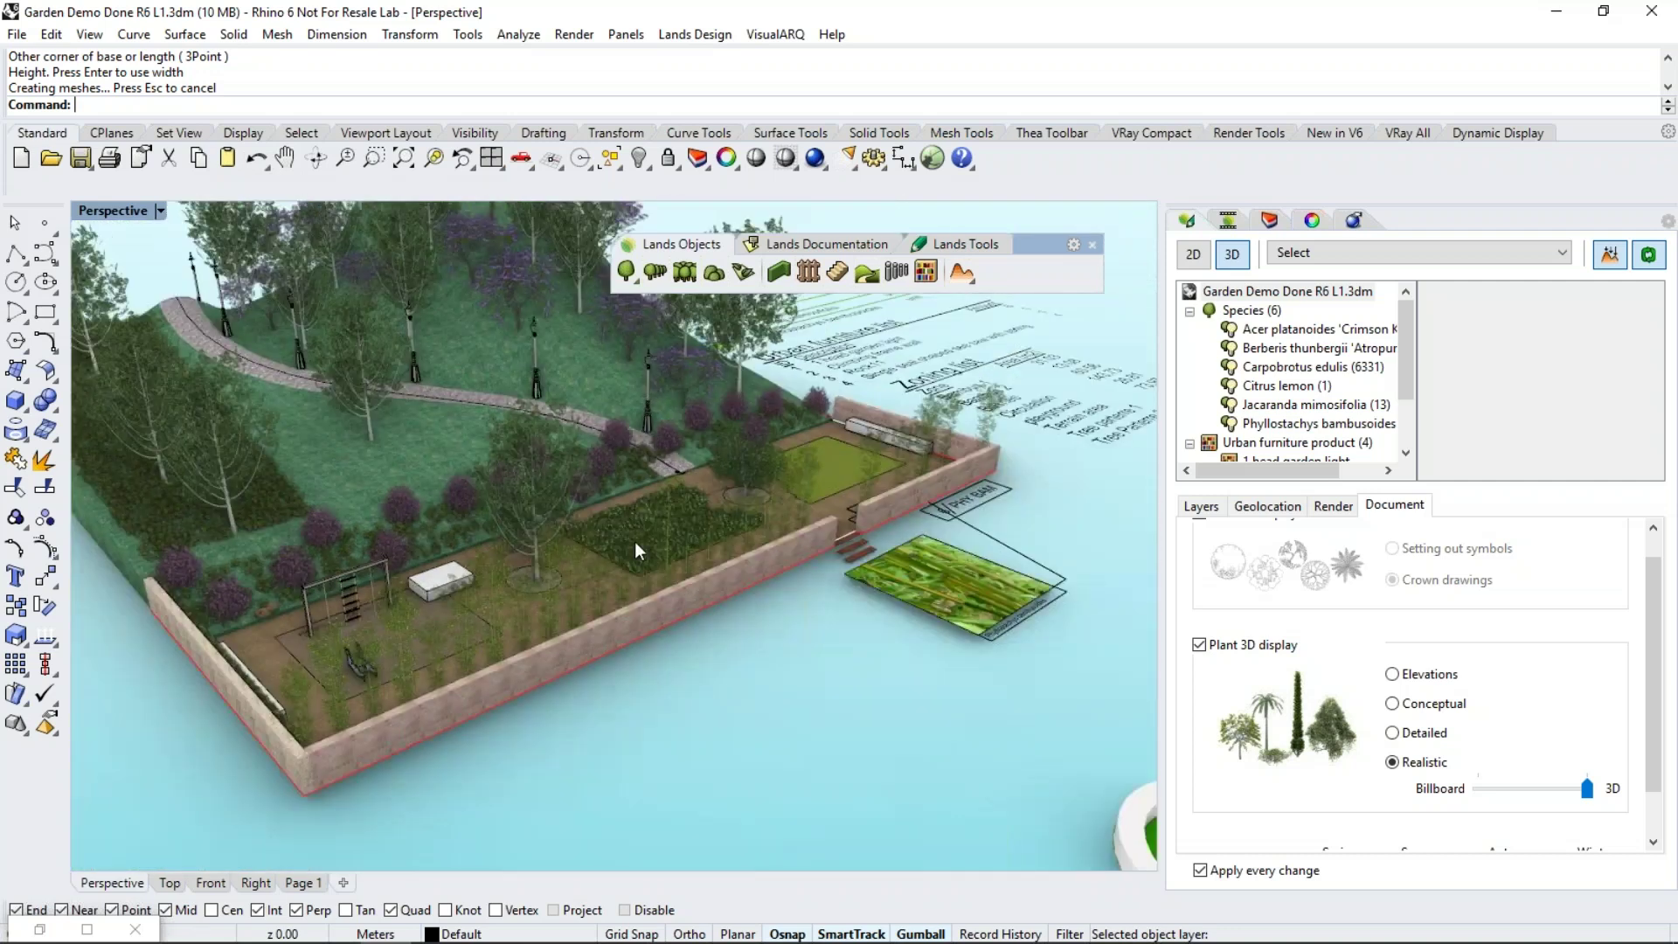
pyautogui.scroll(-2, 440, 535)
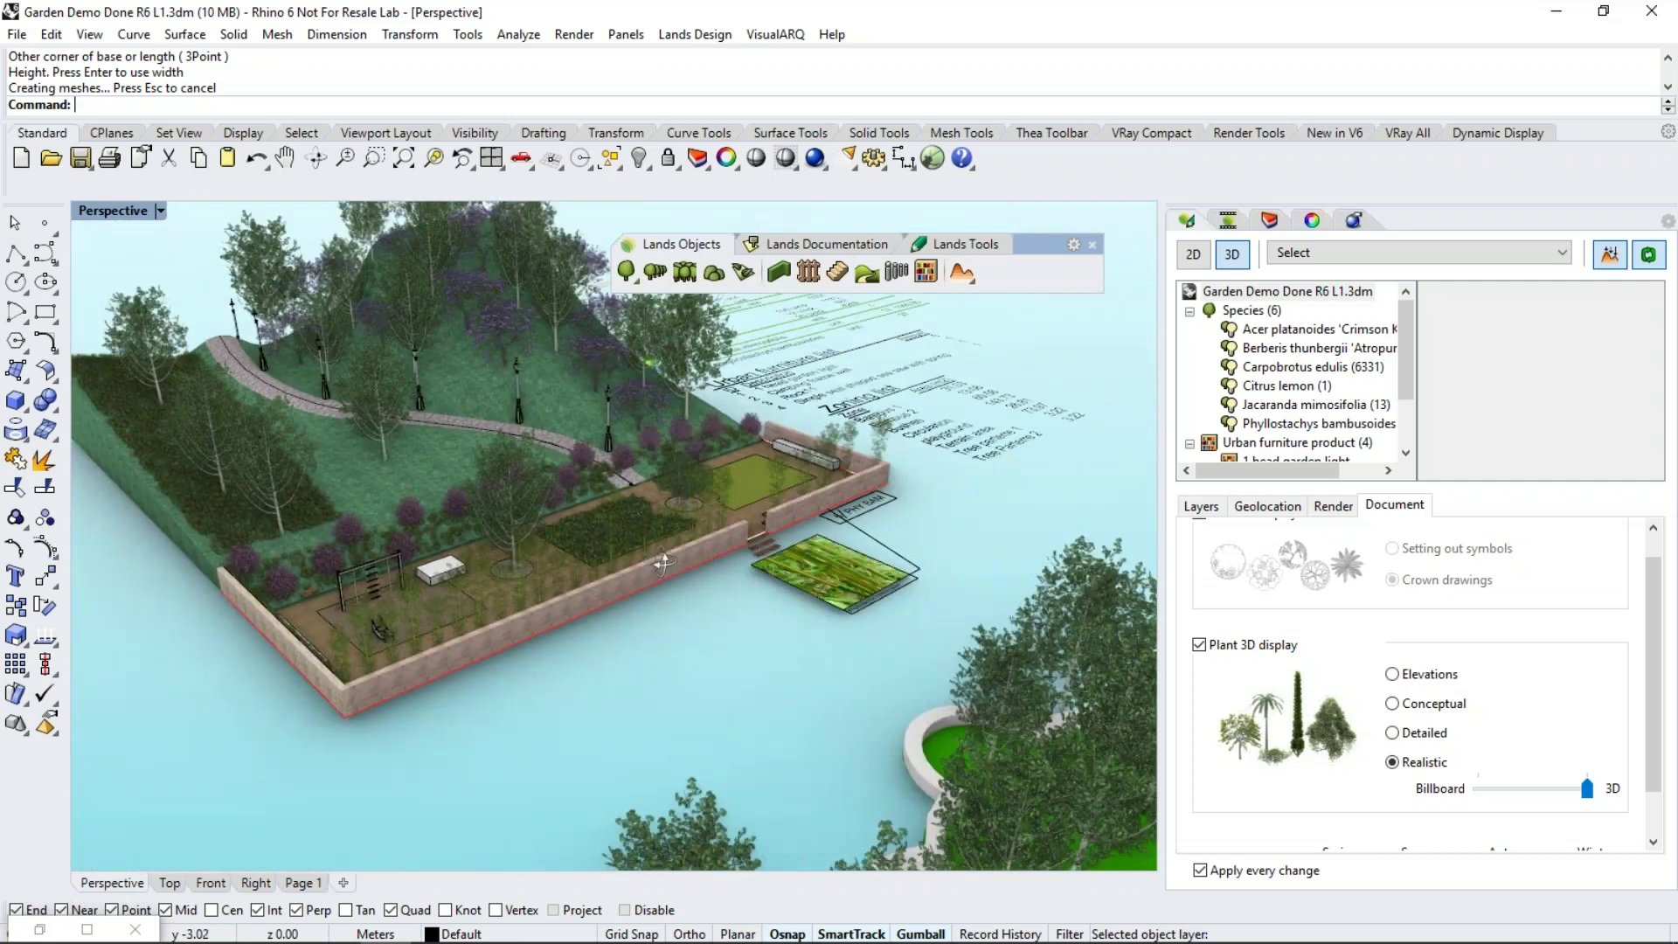
pyautogui.moveTo(663, 564); pyautogui.dragTo(664, 420, button='right')
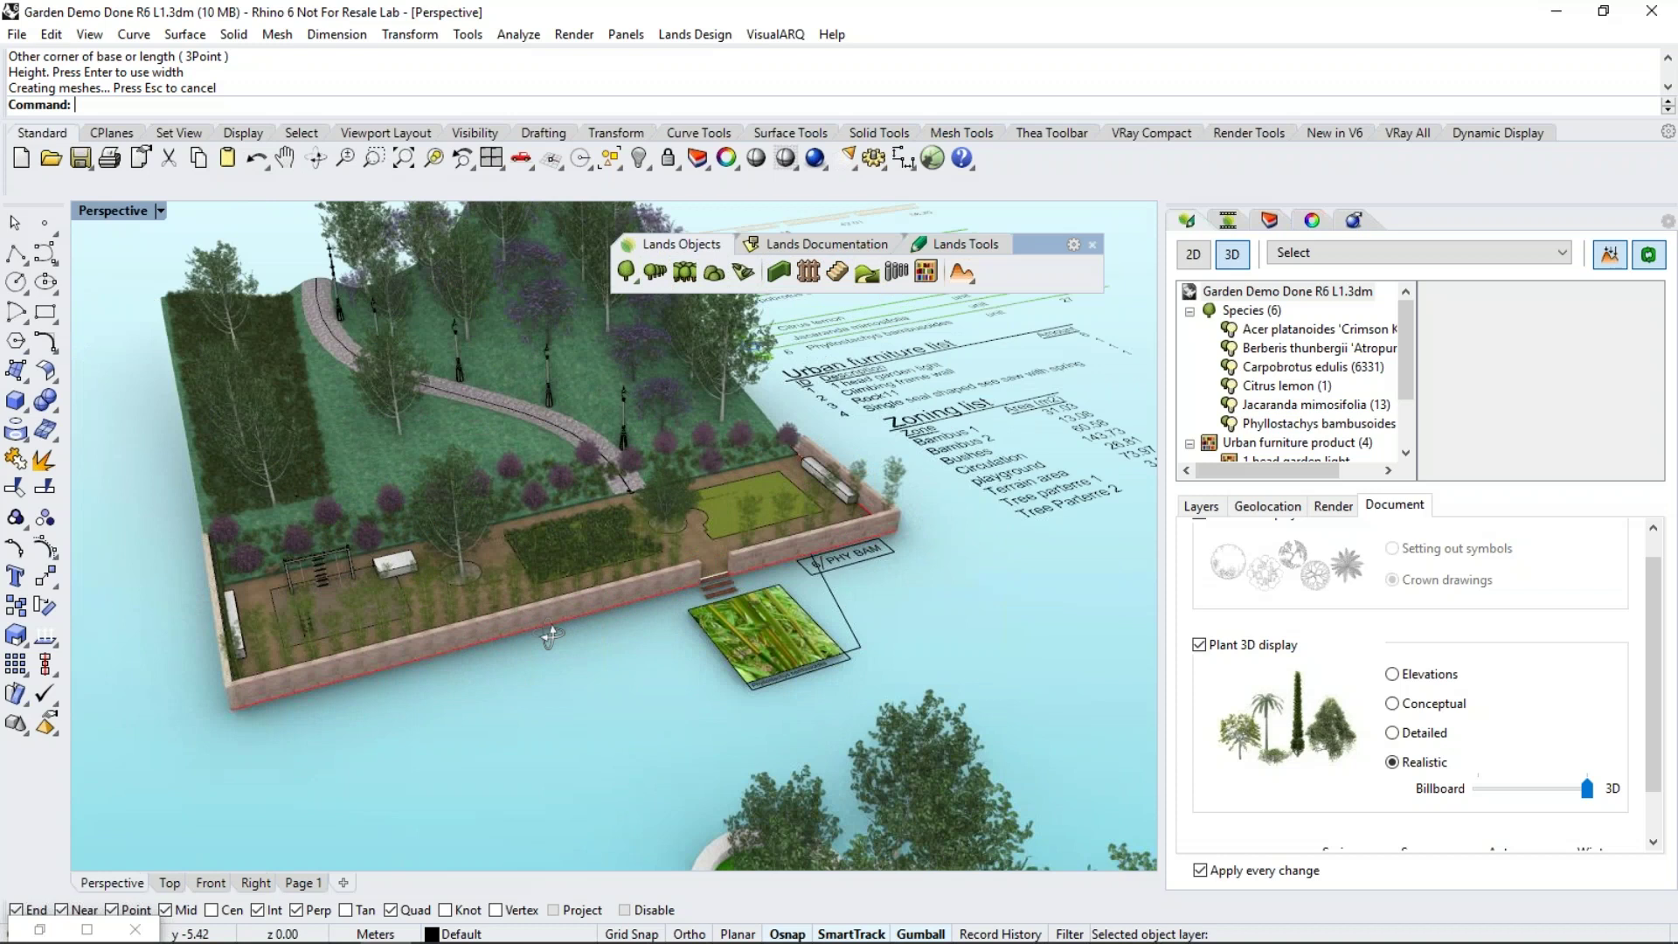
pyautogui.moveTo(550, 635); pyautogui.dragTo(552, 716, button='right')
# Draw a wavy open four-point curve near the water
pyautogui.click(46, 253)
pyautogui.click(750, 649)
pyautogui.moveTo(750, 648); pyautogui.dragTo(793, 645, button='right')
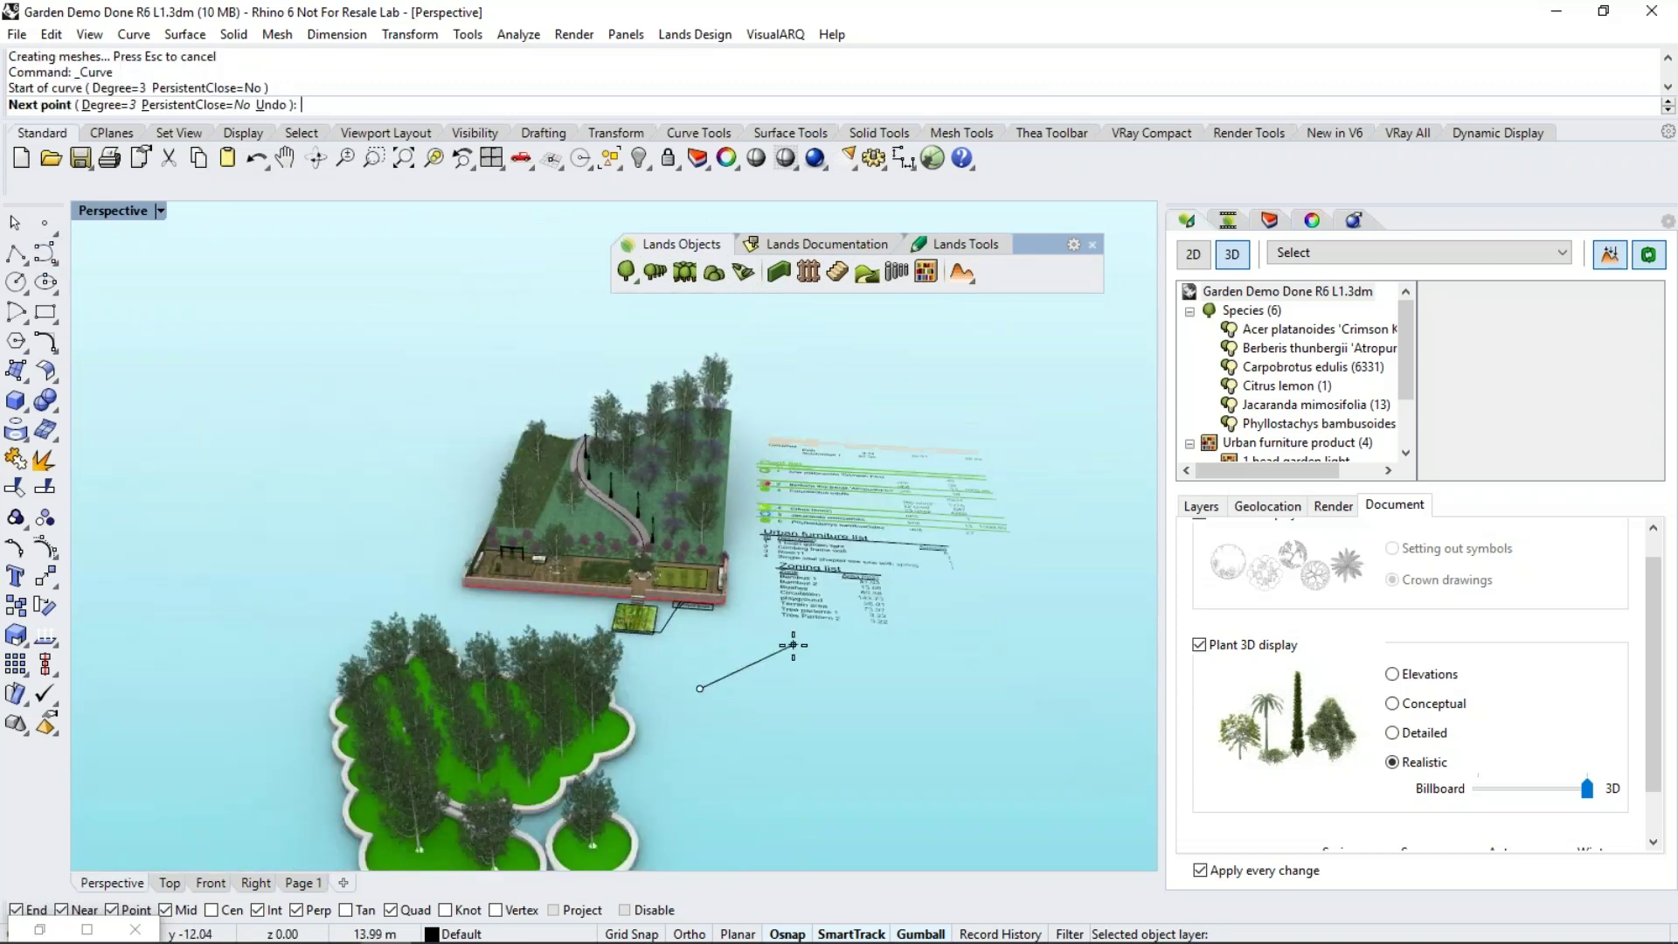
pyautogui.click(792, 645)
pyautogui.click(829, 776)
pyautogui.click(917, 730)
pyautogui.press('Return')
pyautogui.press('Return')
# Draw a closed oval curve beside it
pyautogui.scroll(-4, 775, 712)
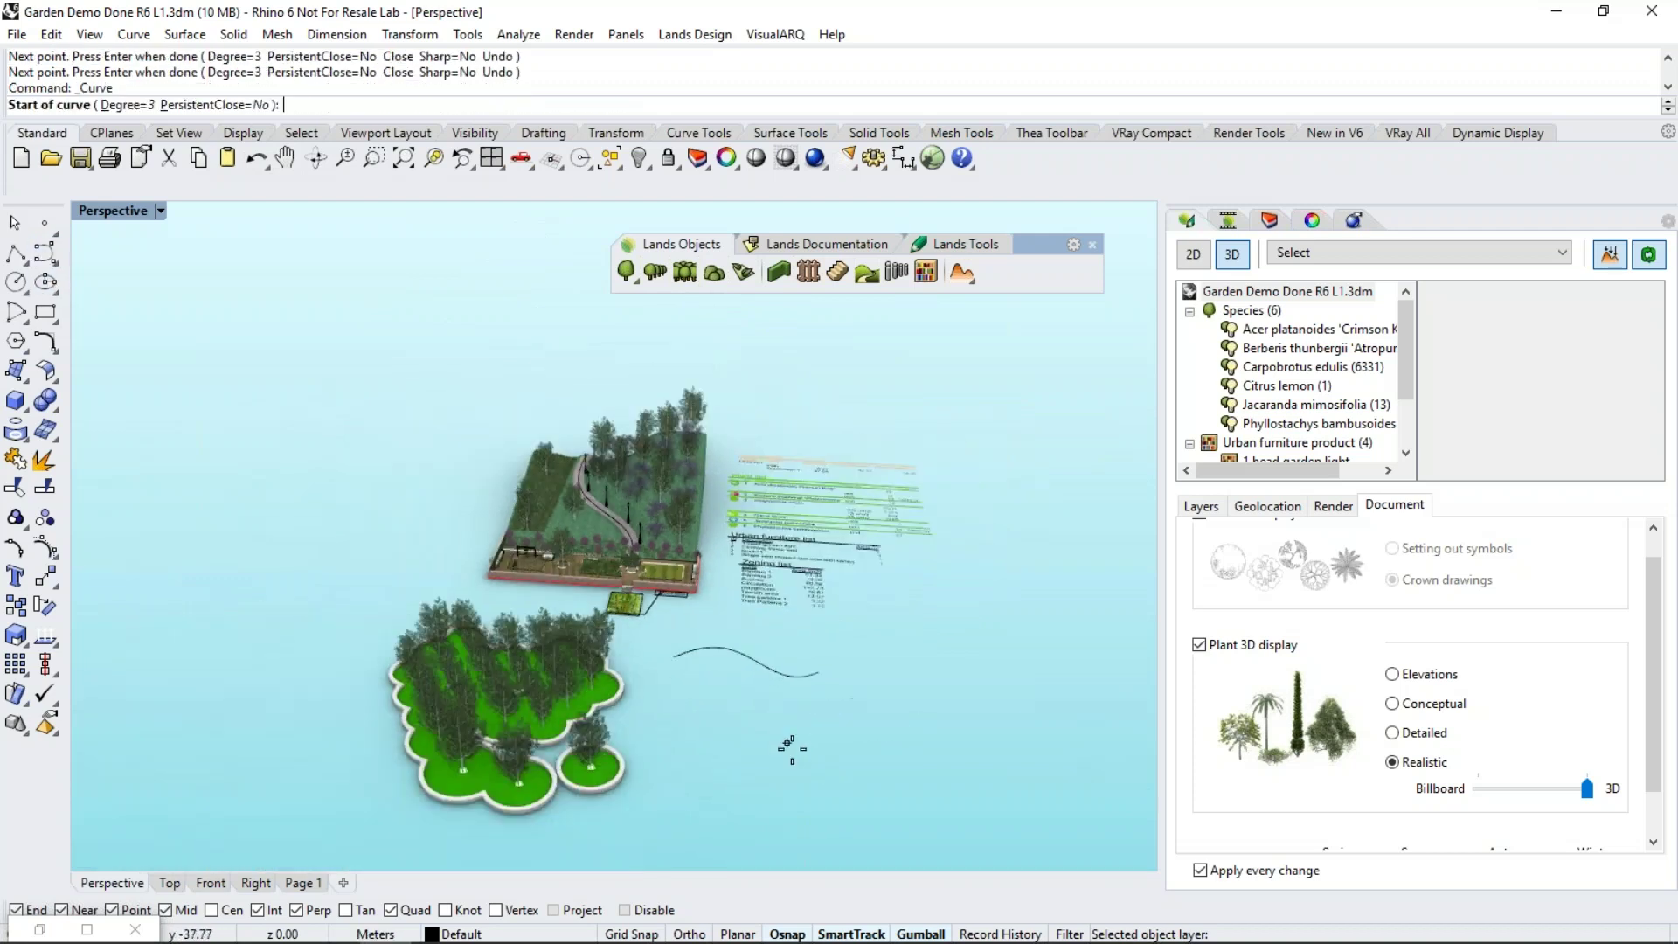
pyautogui.click(691, 693)
pyautogui.click(884, 729)
pyautogui.click(699, 797)
pyautogui.click(927, 821)
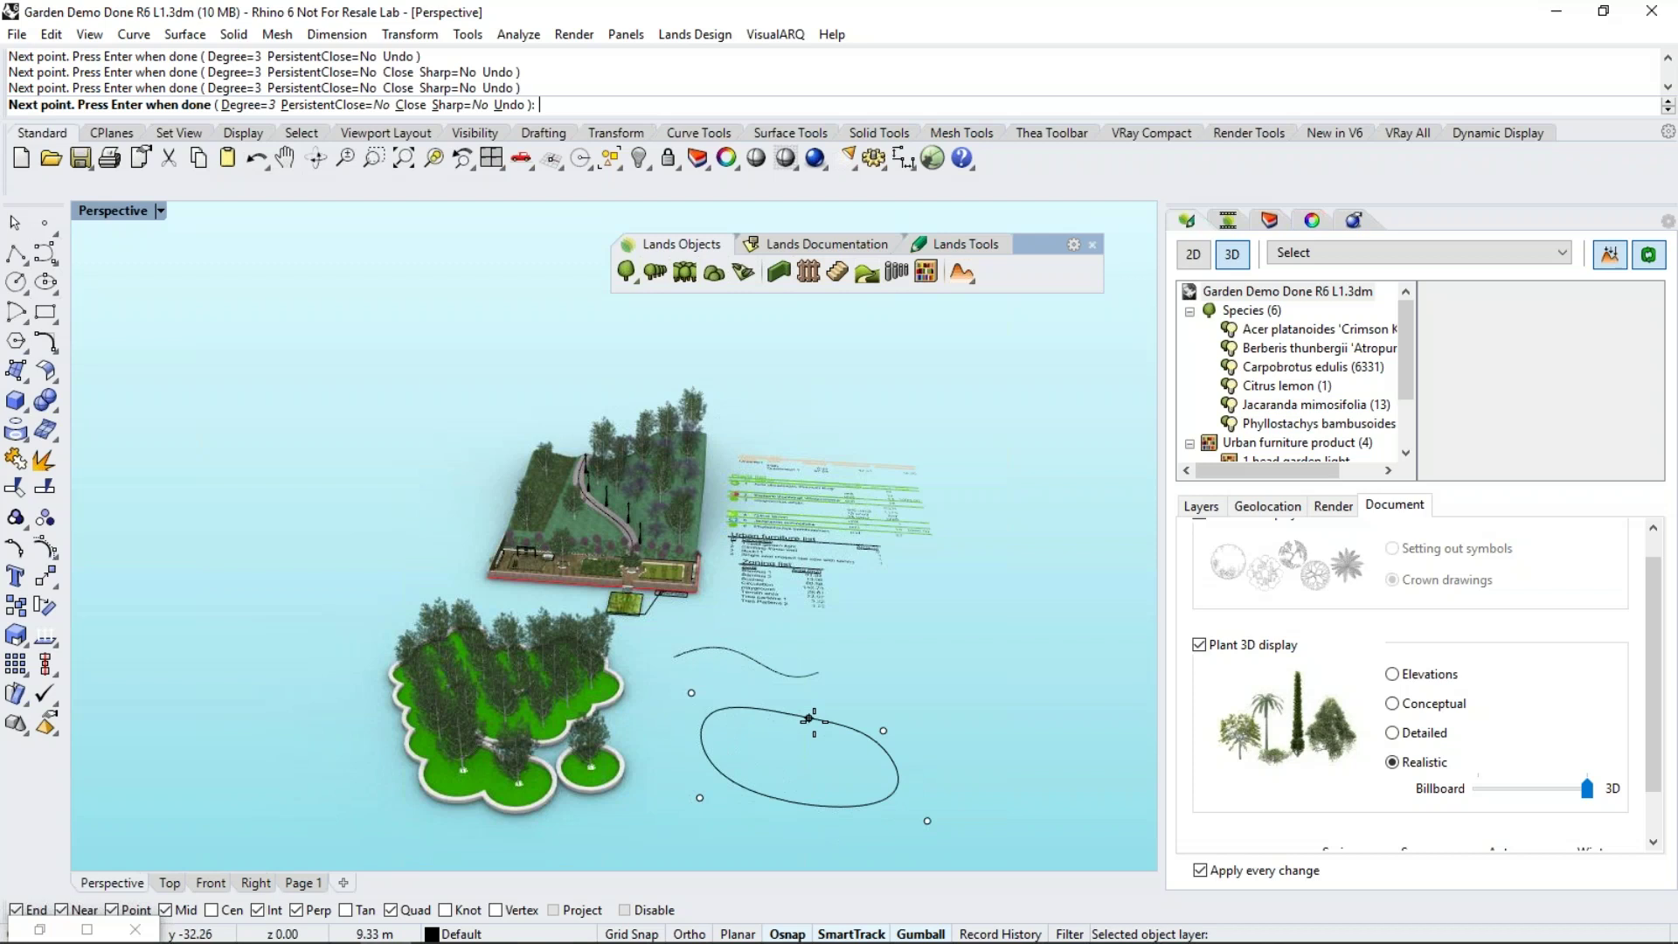
pyautogui.click(809, 718)
pyautogui.press('Return')
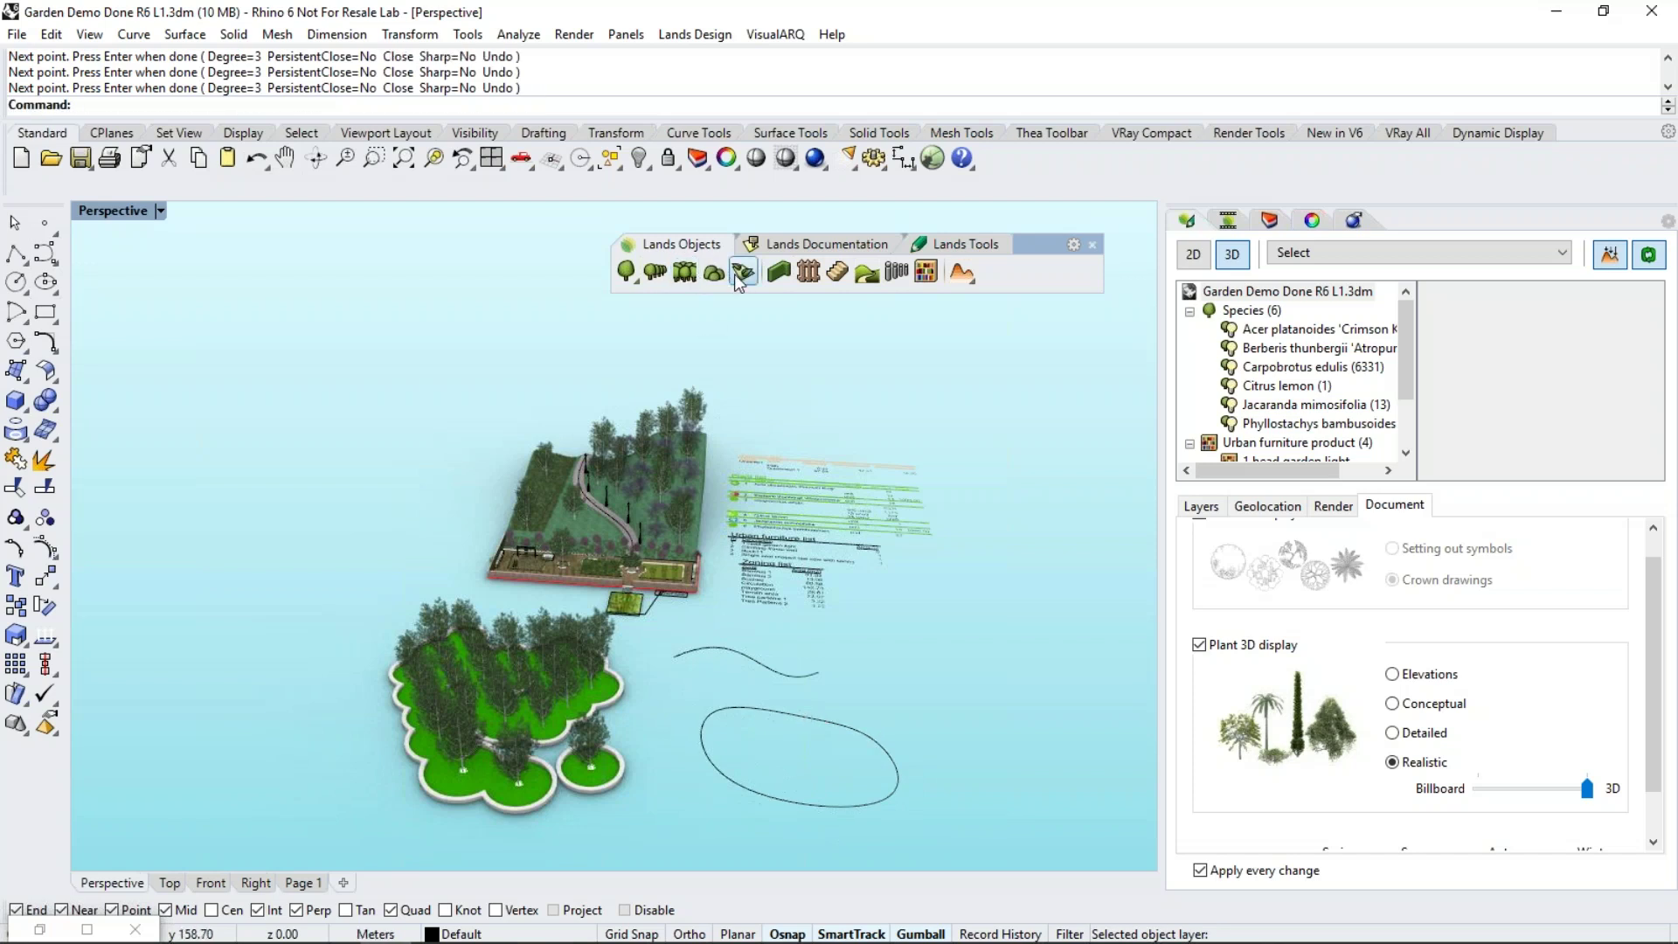
# Fill the oval curve with Carpobrotus edulis groundcover
pyautogui.click(734, 274)
pyautogui.click(1224, 361)
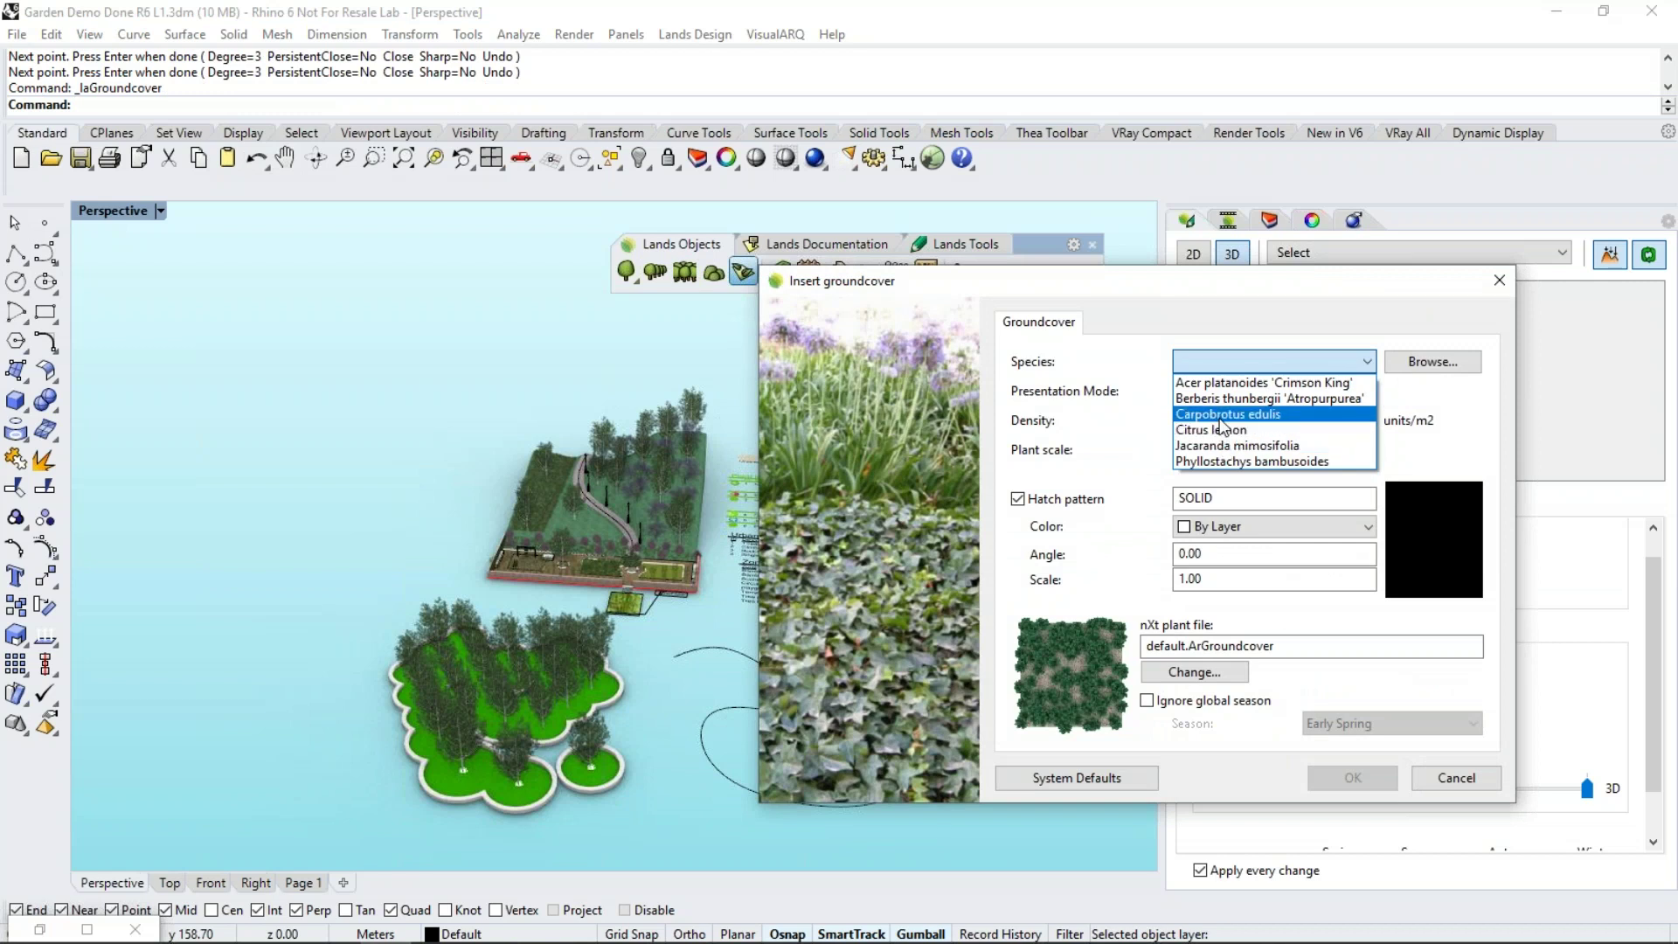
pyautogui.click(1224, 416)
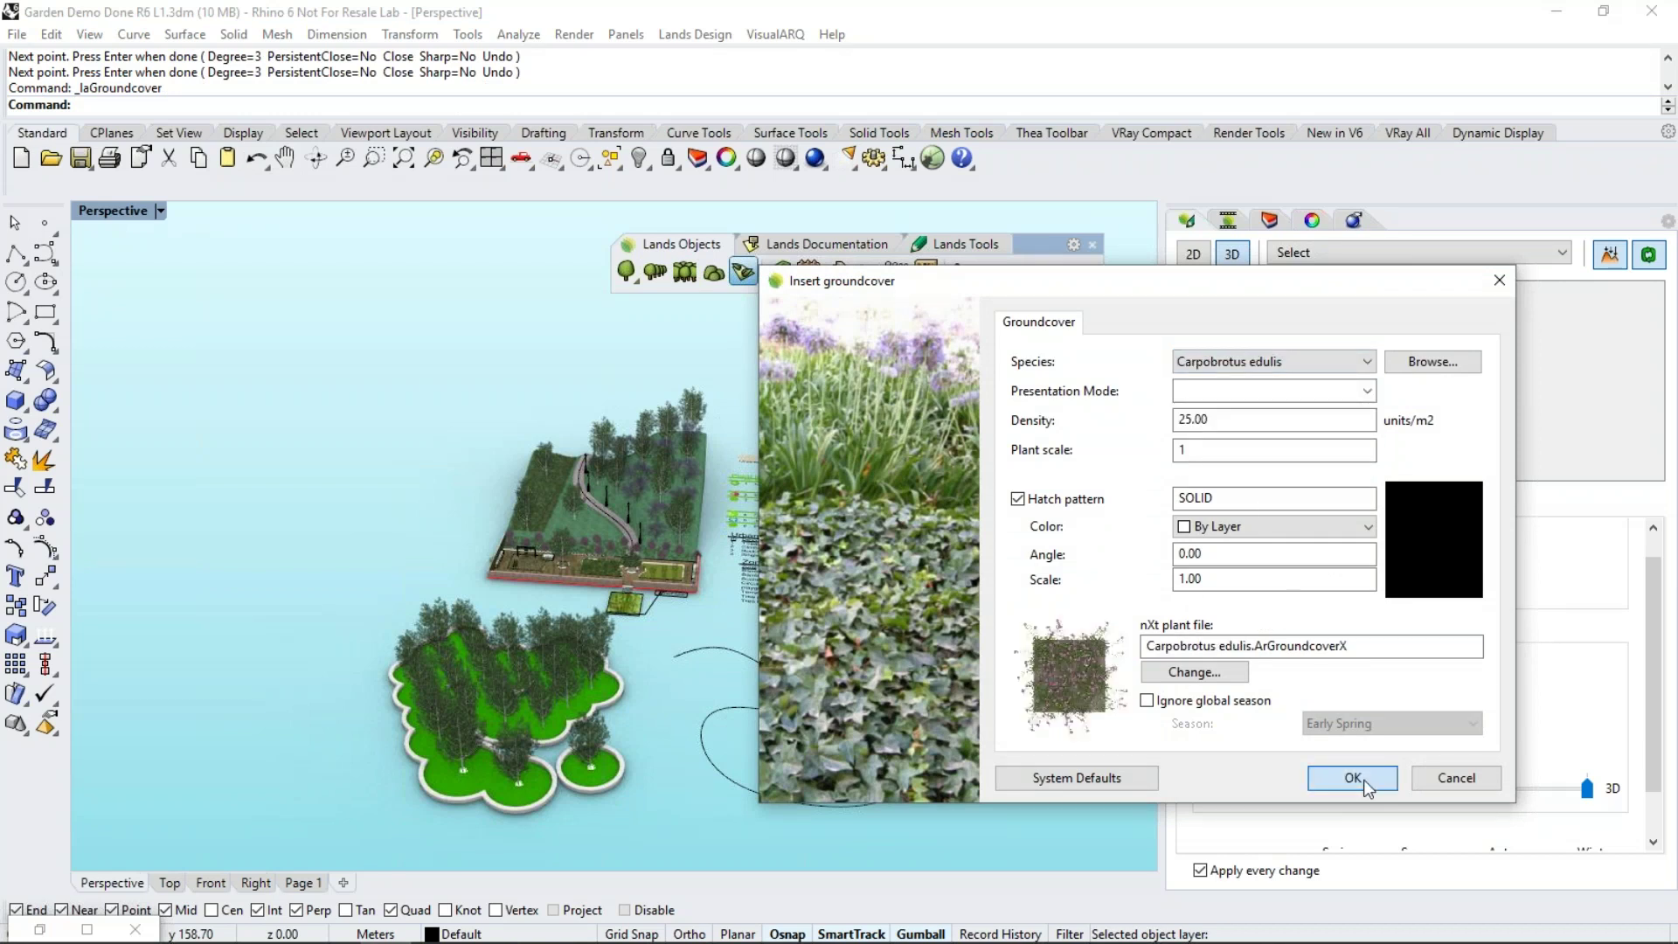
pyautogui.click(1360, 779)
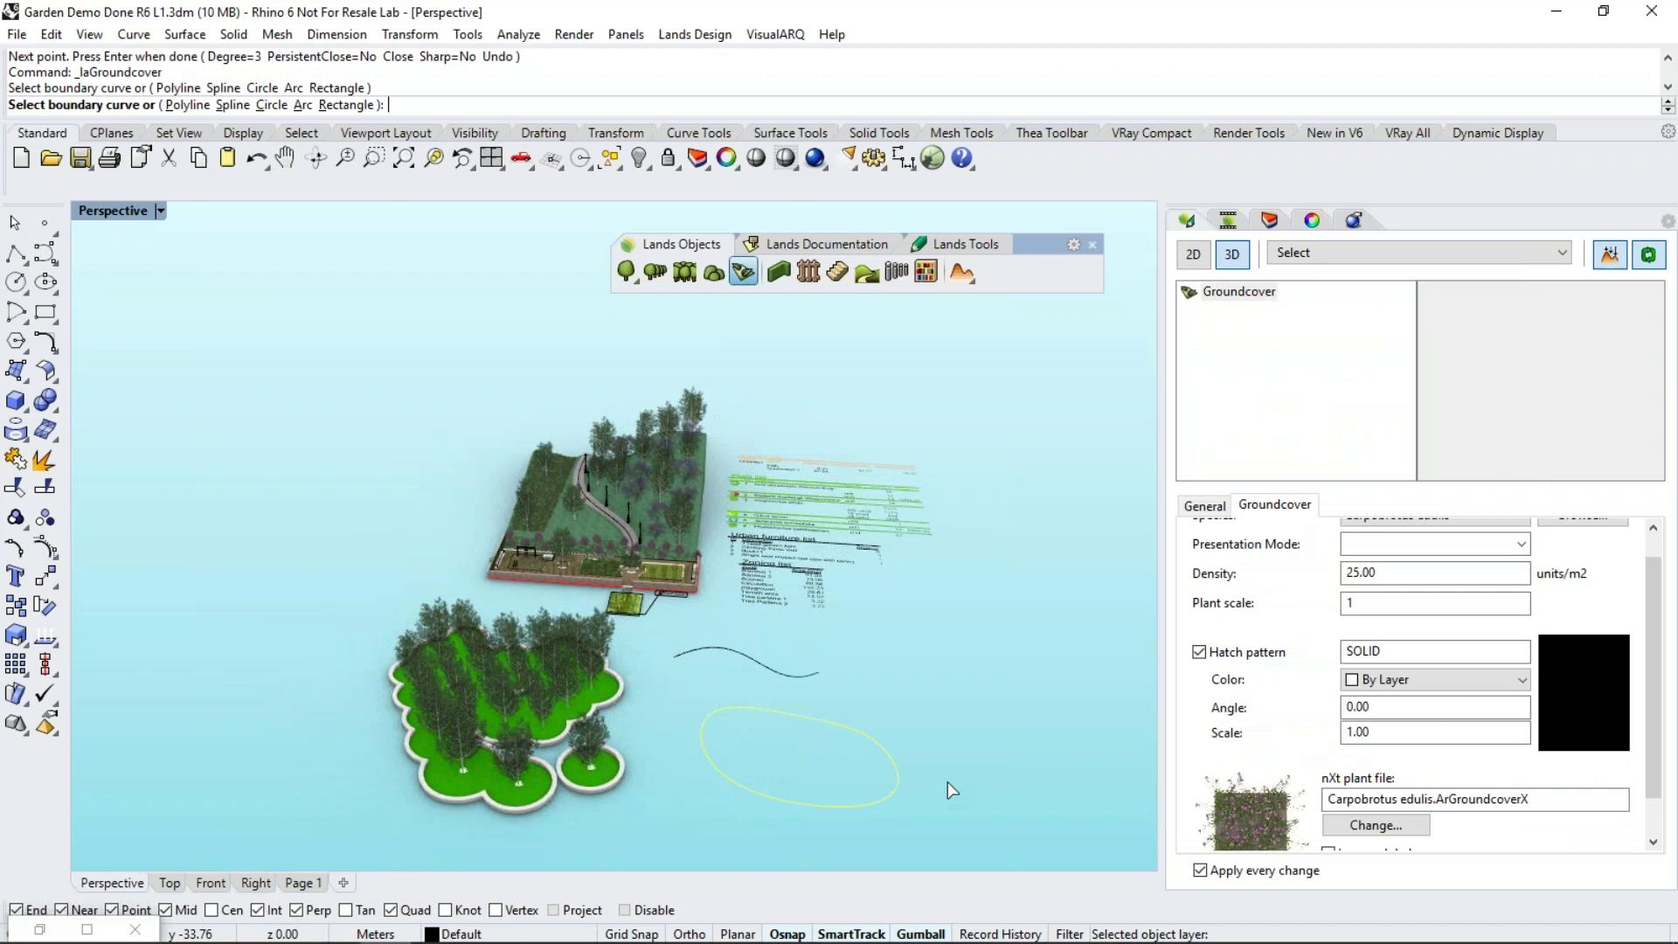
pyautogui.click(880, 760)
pyautogui.press('Return')
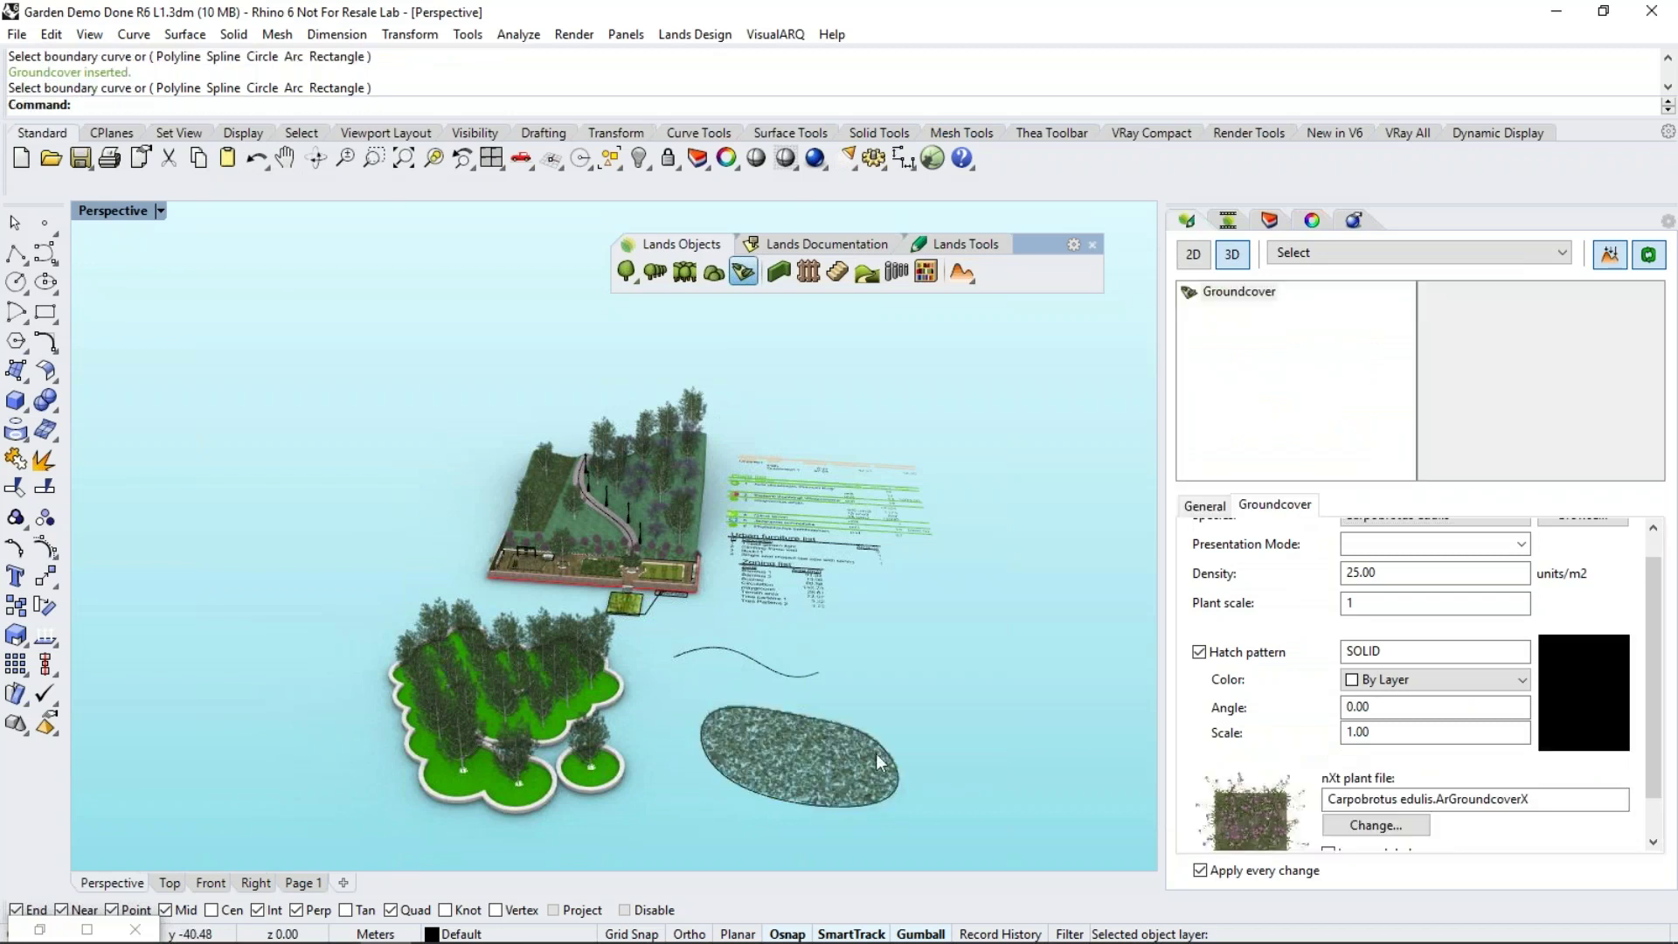
pyautogui.scroll(3, 875, 754)
# Plant a forest of 25 Citrus lemon trees inside the oval groundcover boundary
pyautogui.click(685, 271)
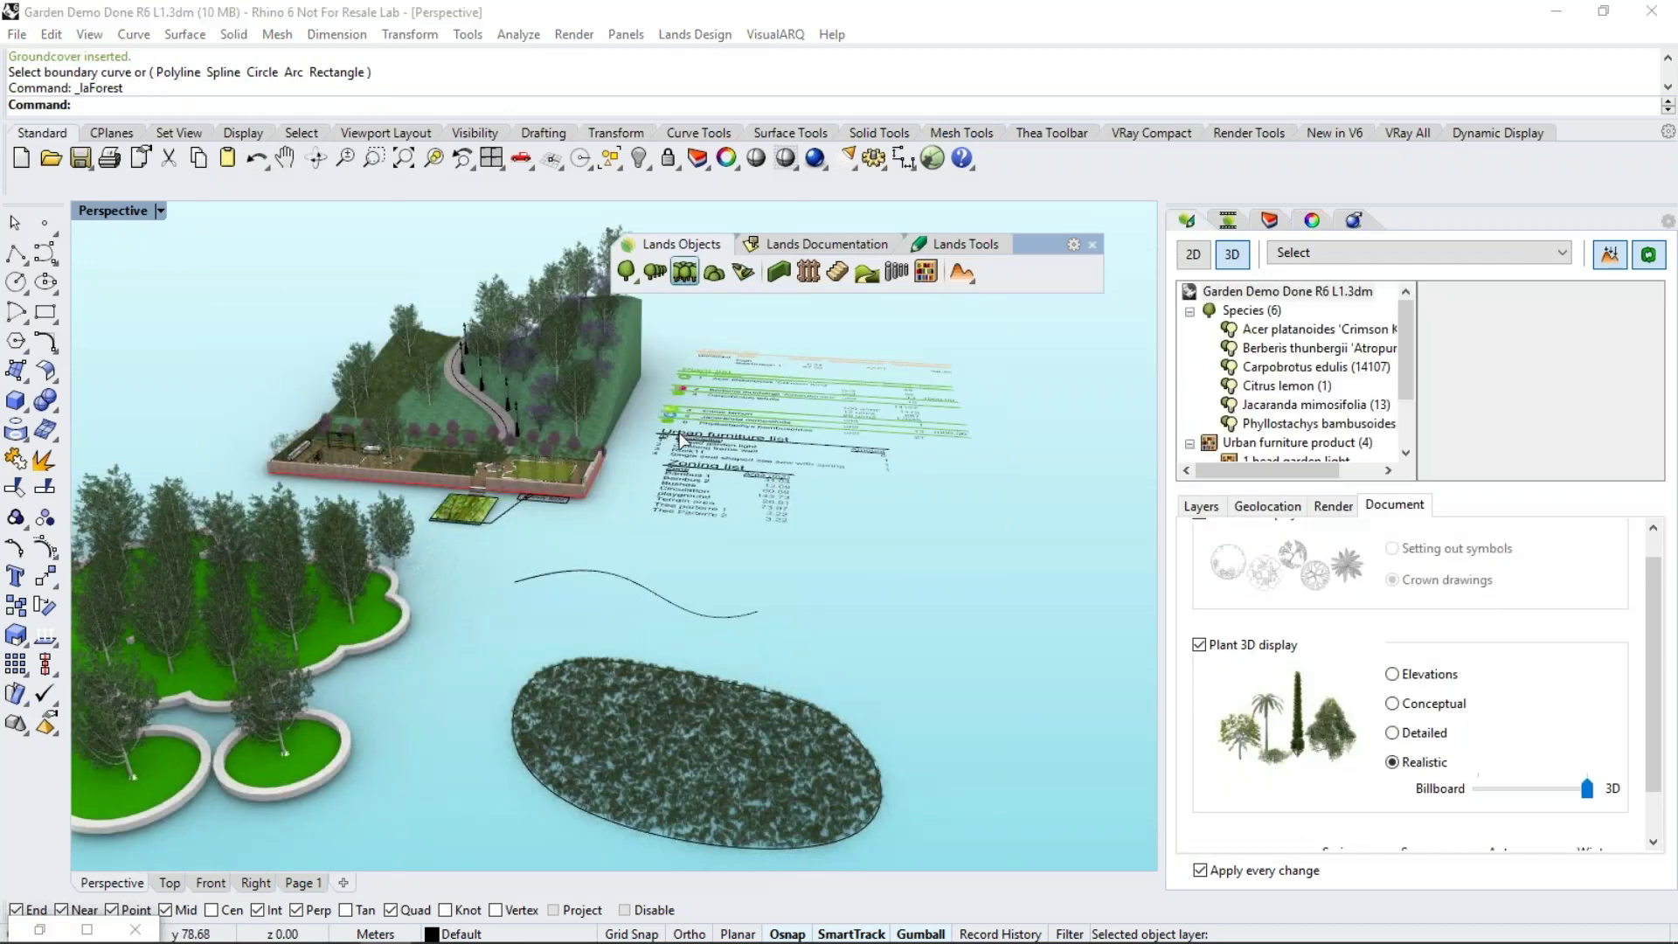
pyautogui.click(1283, 371)
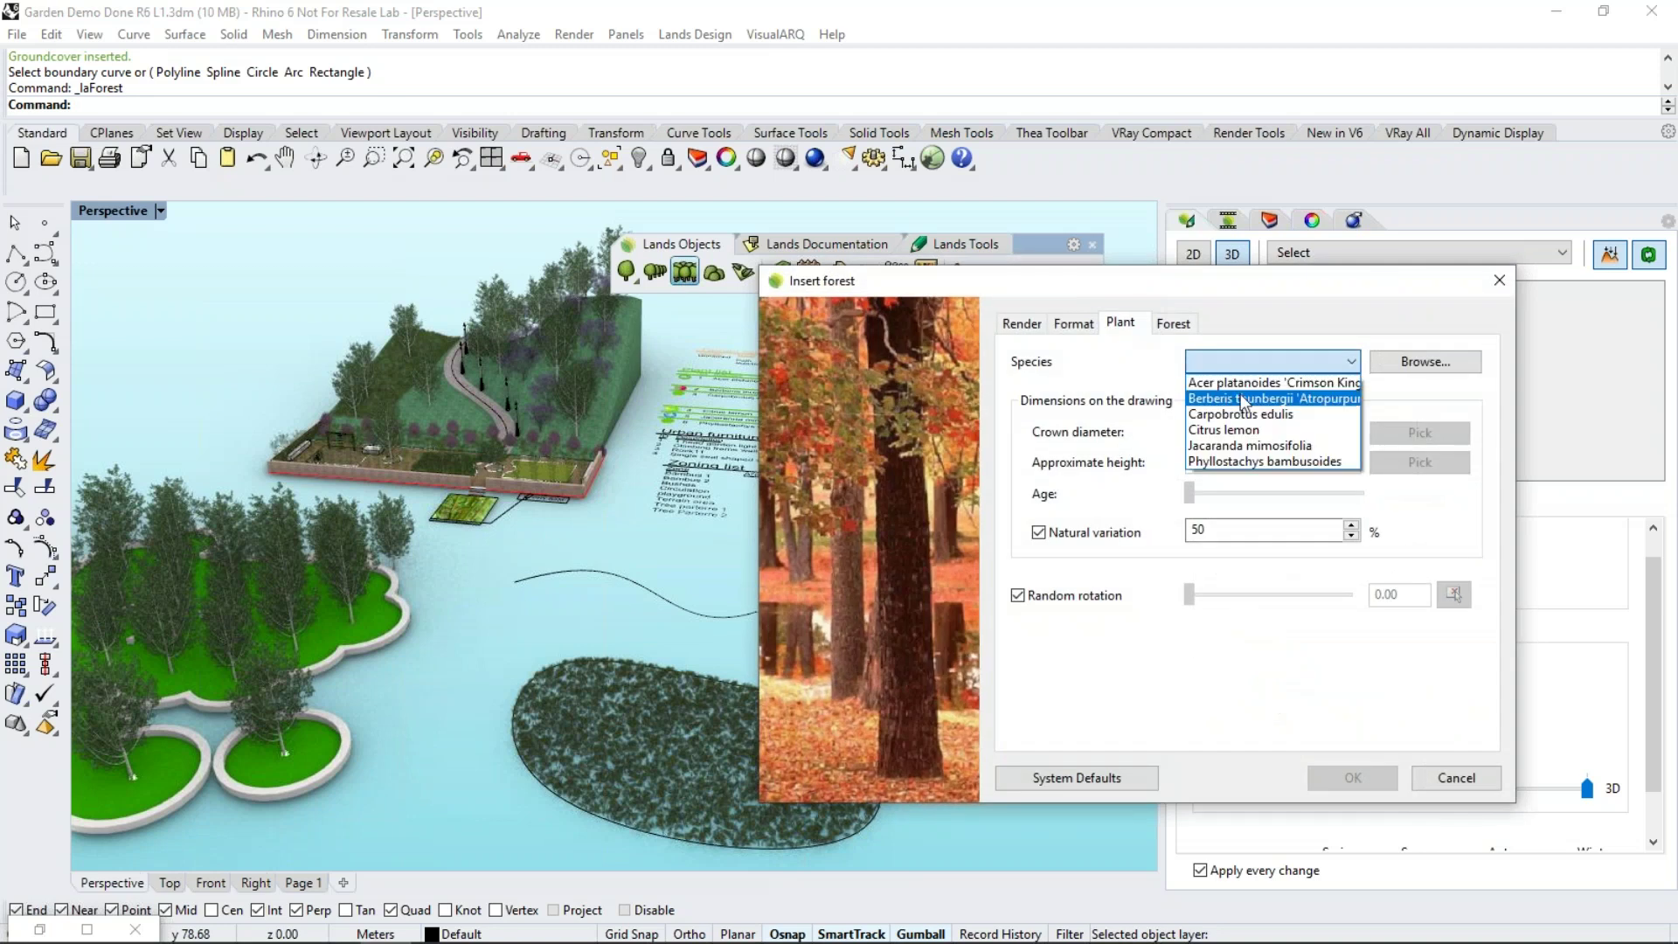
pyautogui.click(1237, 425)
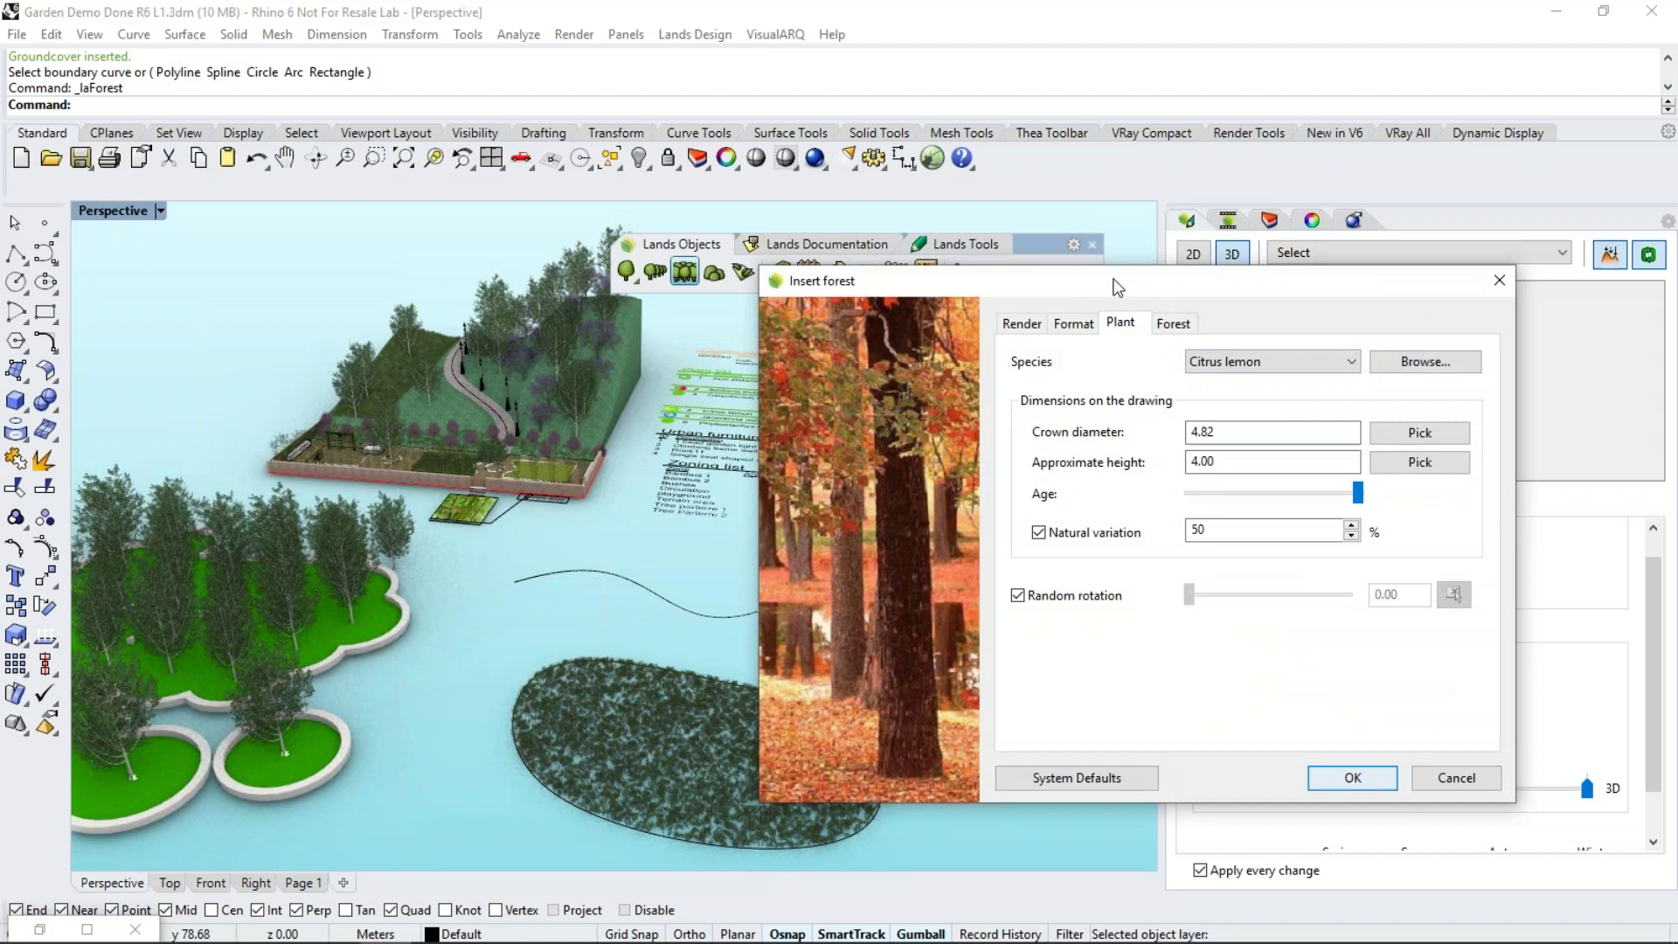
pyautogui.click(1173, 323)
pyautogui.doubleClick(1263, 392)
pyautogui.write('25')
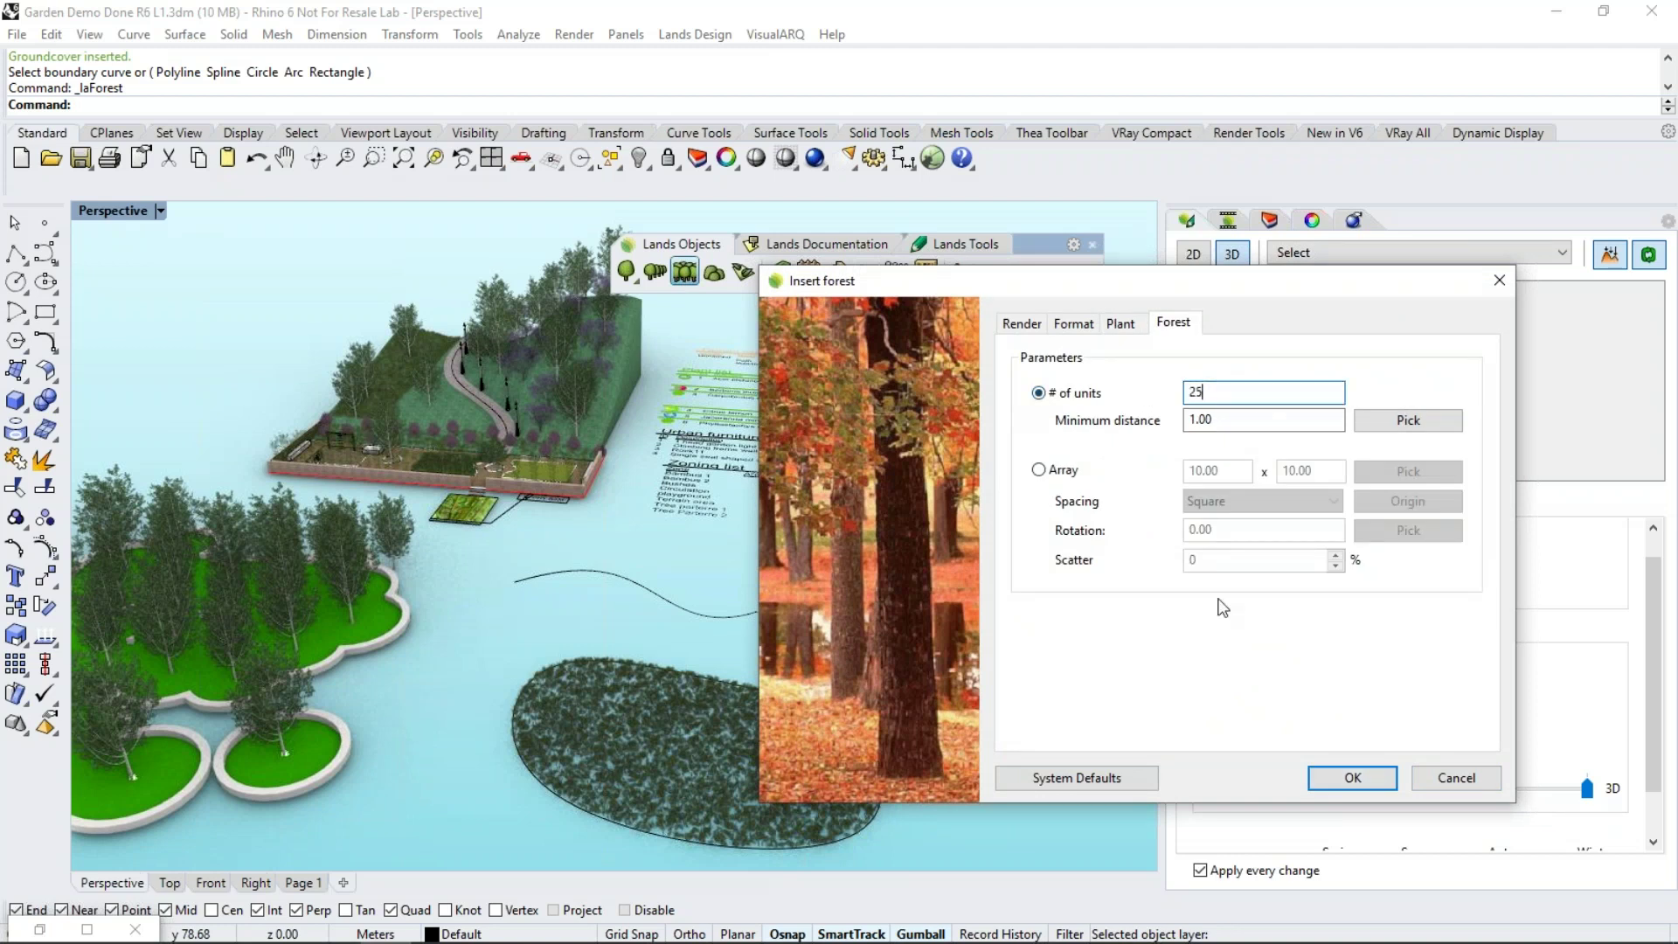
pyautogui.click(1329, 780)
pyautogui.click(536, 517)
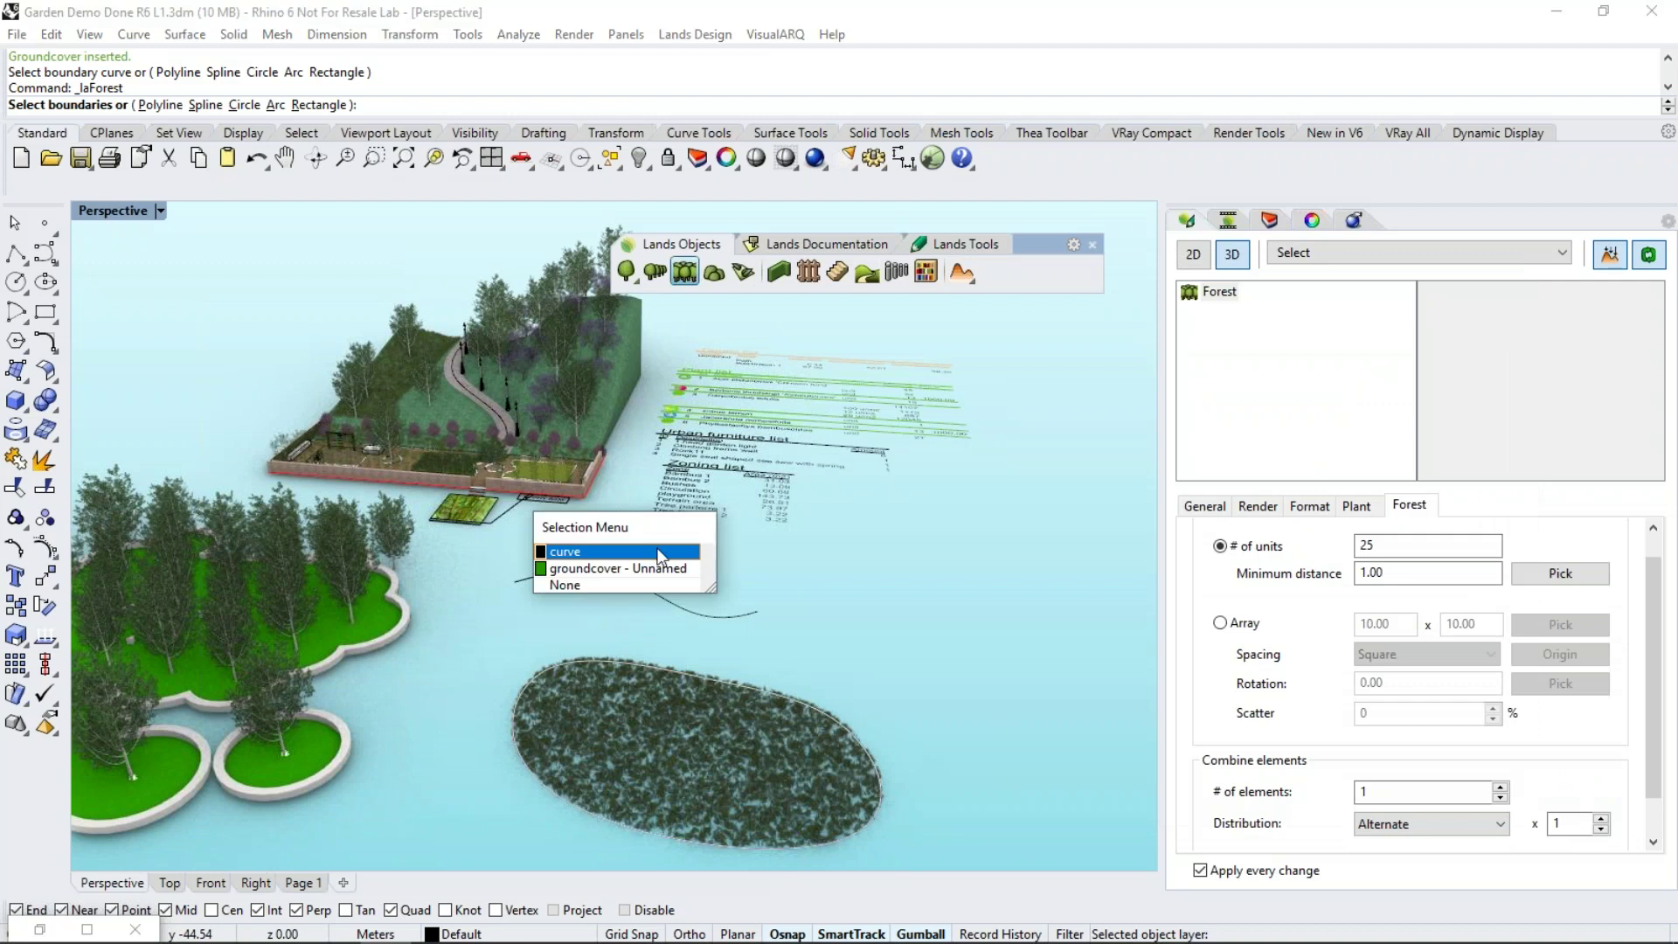
pyautogui.click(617, 568)
pyautogui.press('Return')
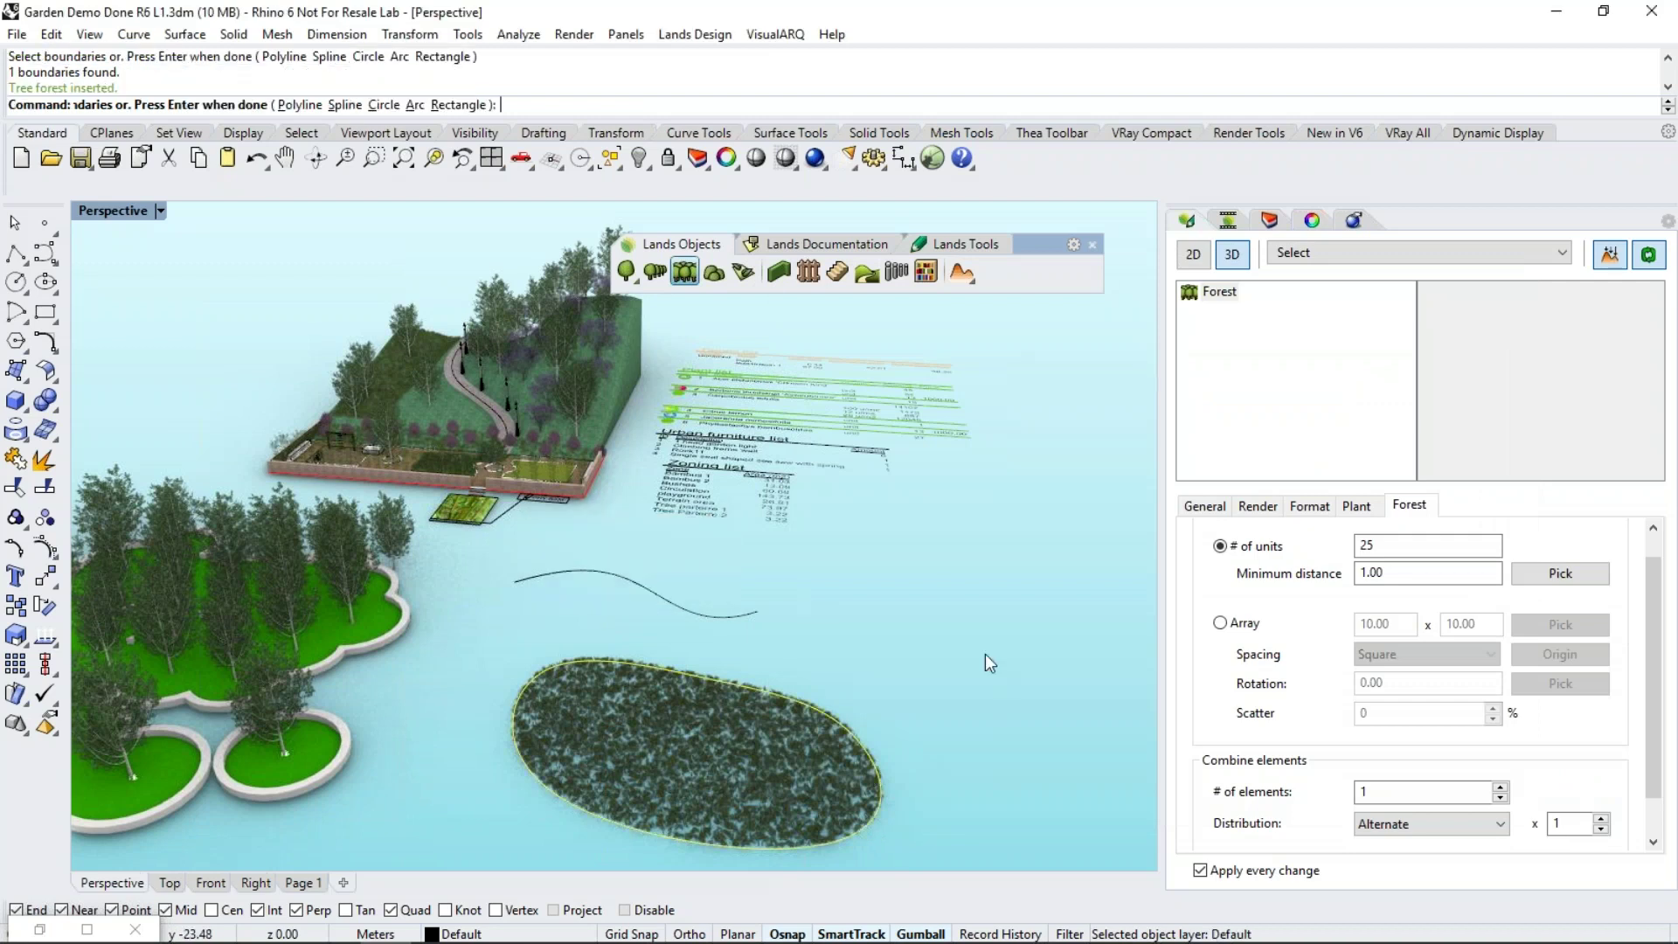
pyautogui.click(931, 657)
pyautogui.moveTo(931, 657); pyautogui.dragTo(742, 262, button='right')
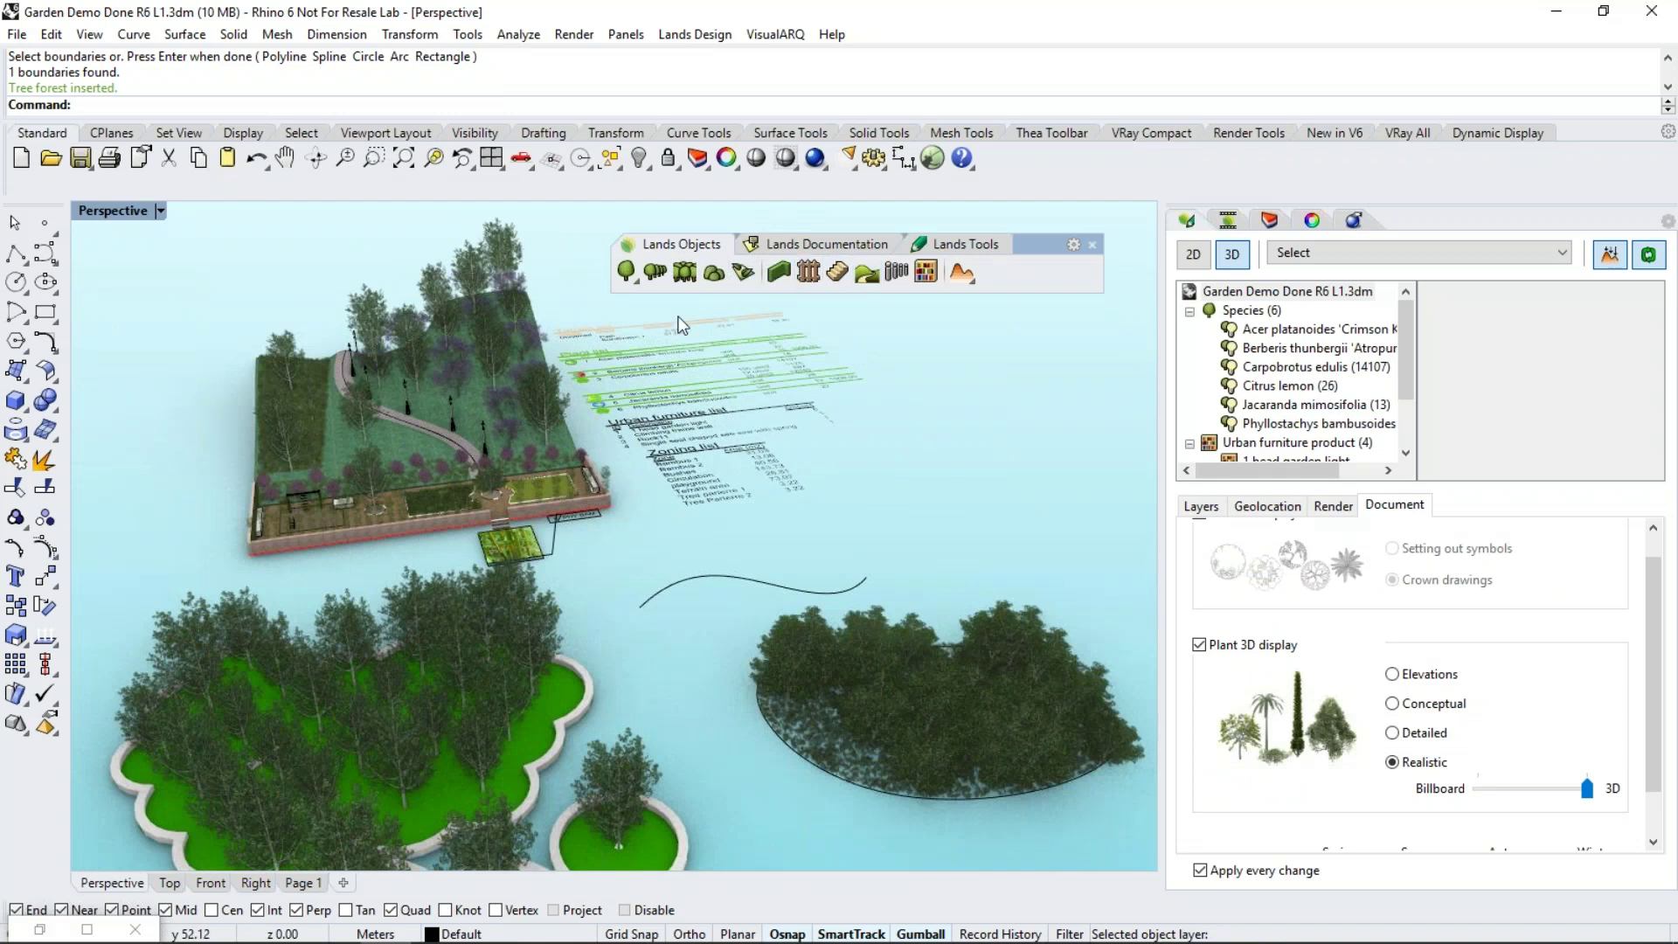
# Line the existing wavy curve with a row of Acer platanoides 'Crimson King' trees
pyautogui.click(657, 273)
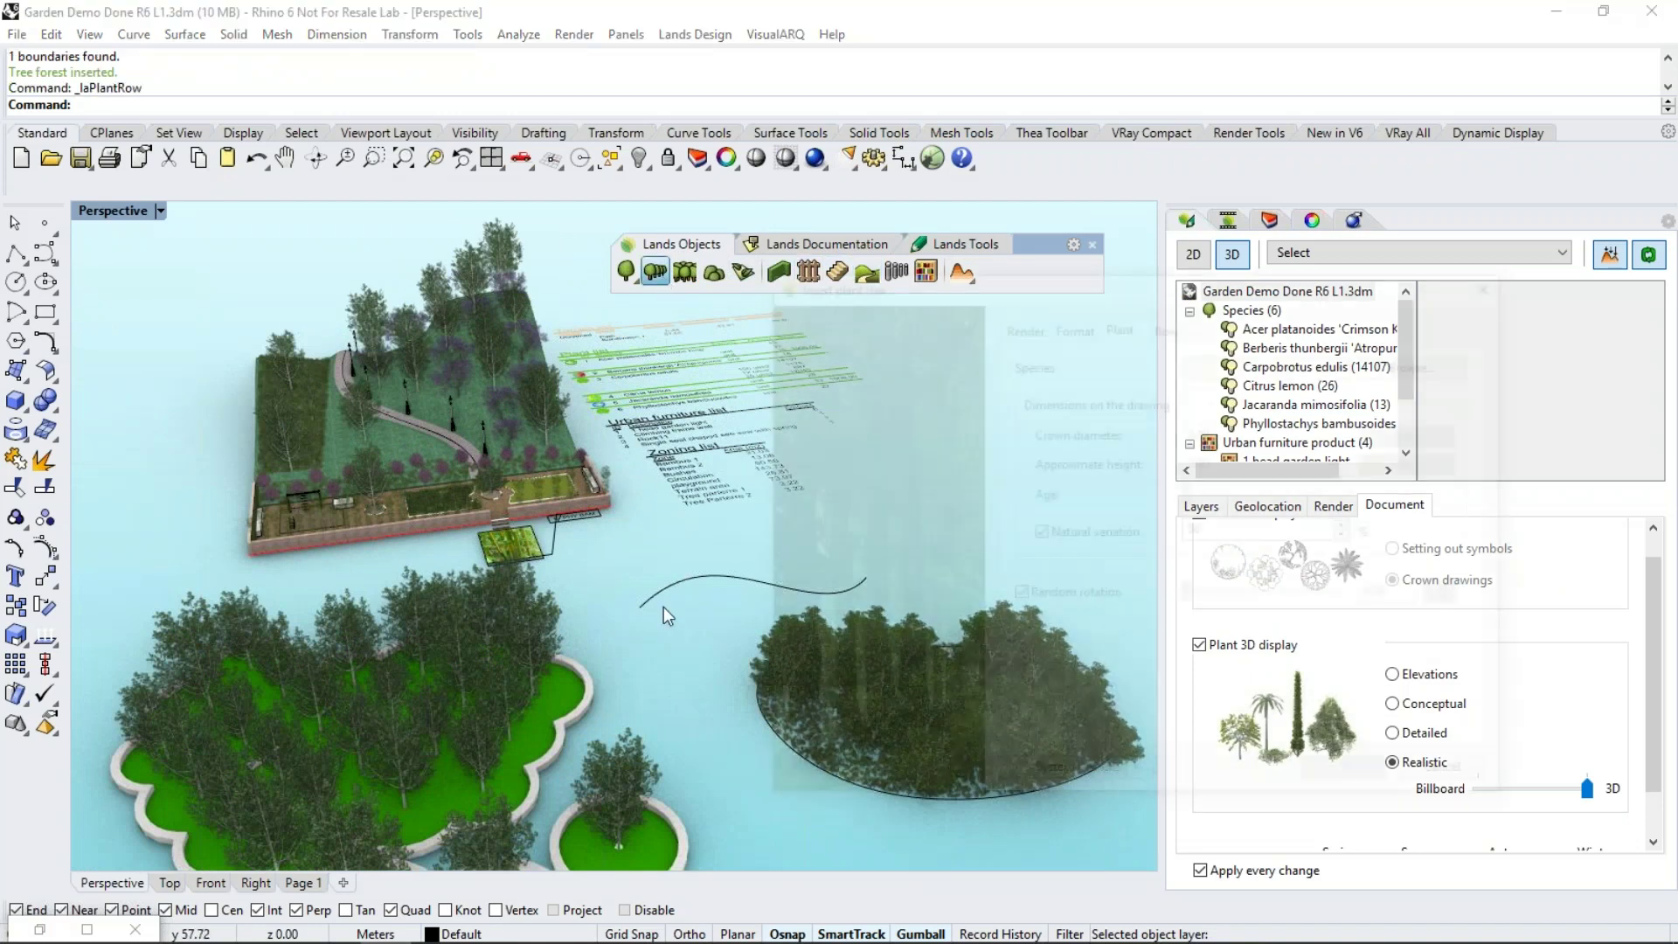
pyautogui.click(1241, 361)
pyautogui.click(1219, 383)
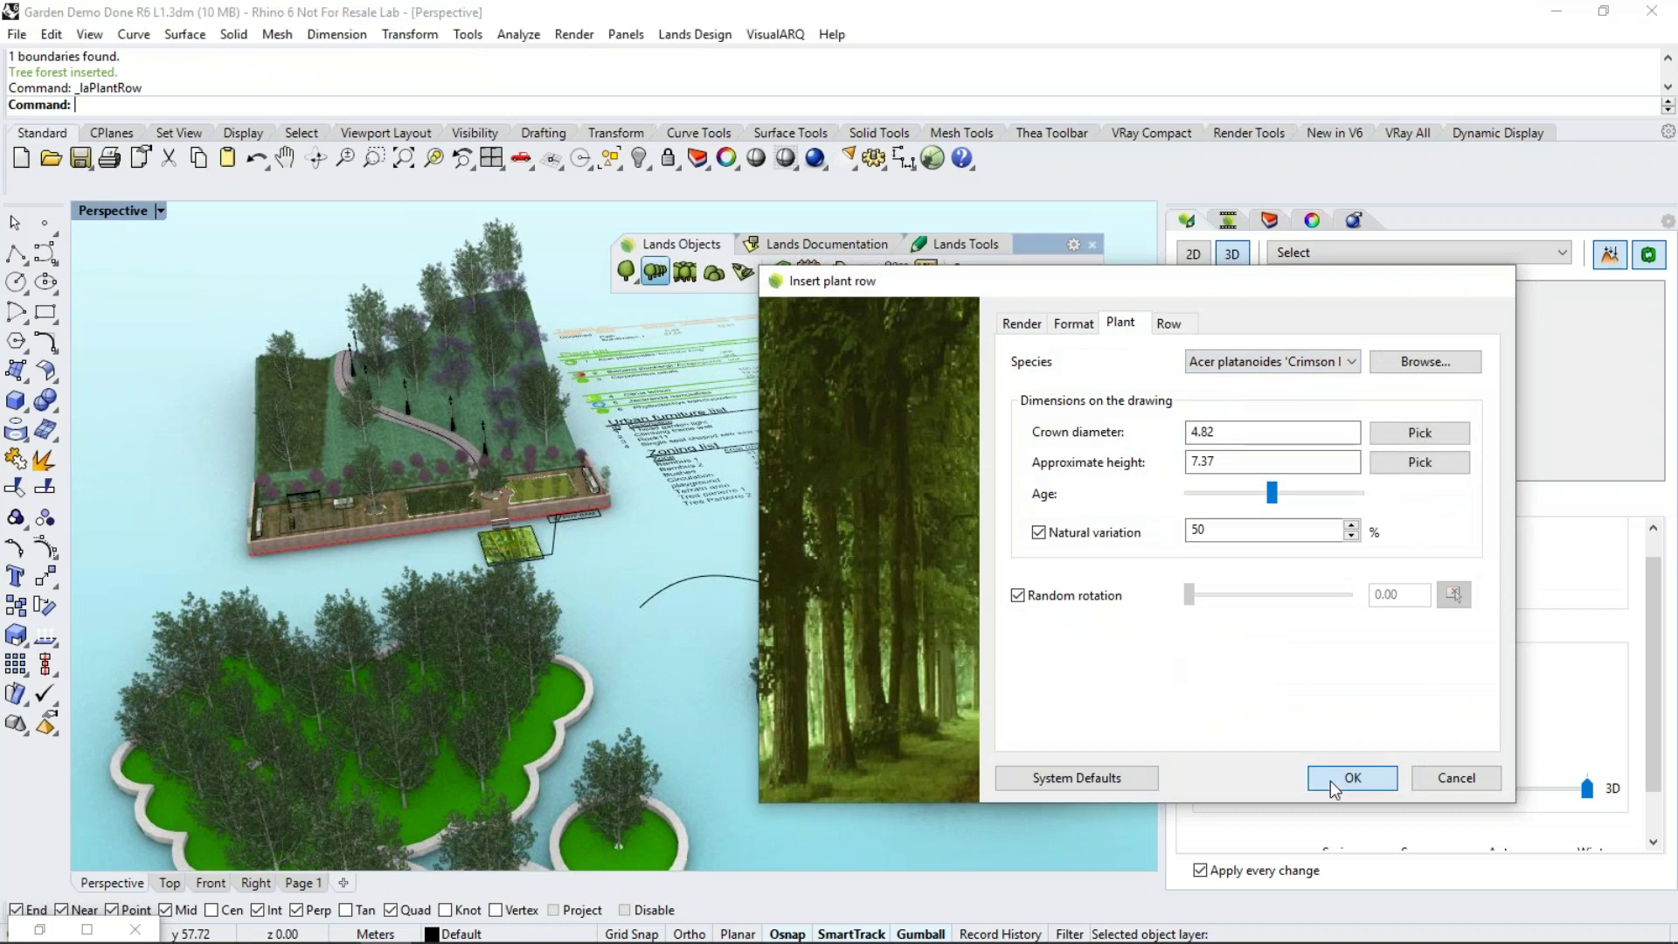
pyautogui.click(1352, 777)
pyautogui.click(692, 581)
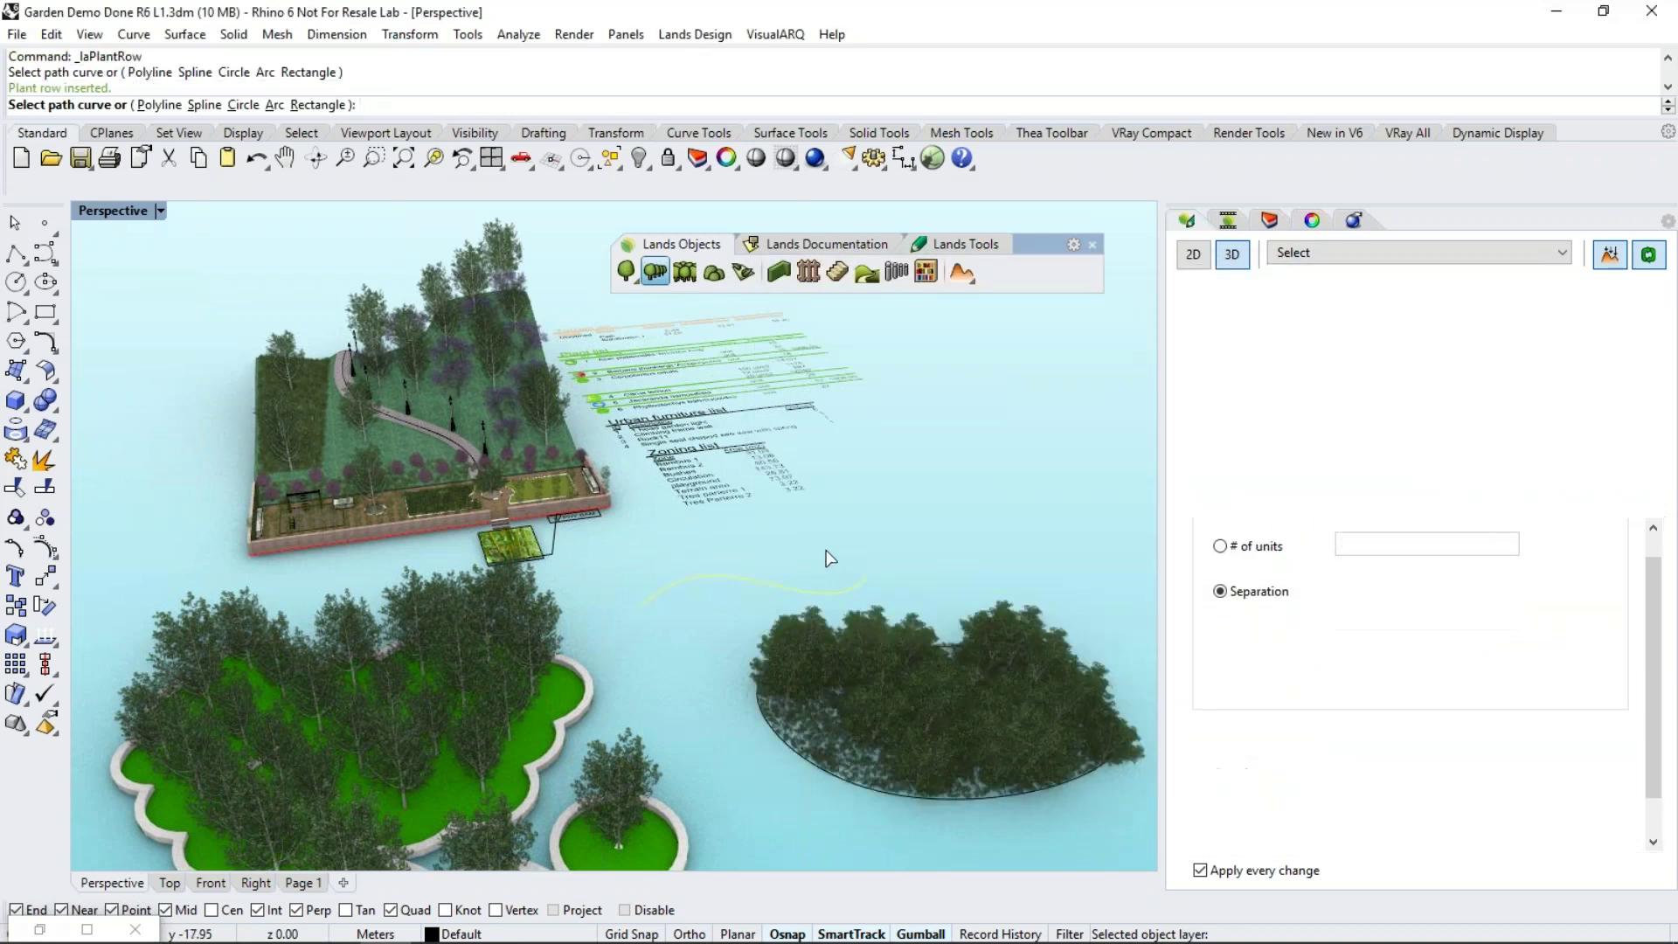
pyautogui.rightClick(894, 544)
pyautogui.moveTo(894, 543); pyautogui.dragTo(878, 402, button='right')
pyautogui.press('Escape')
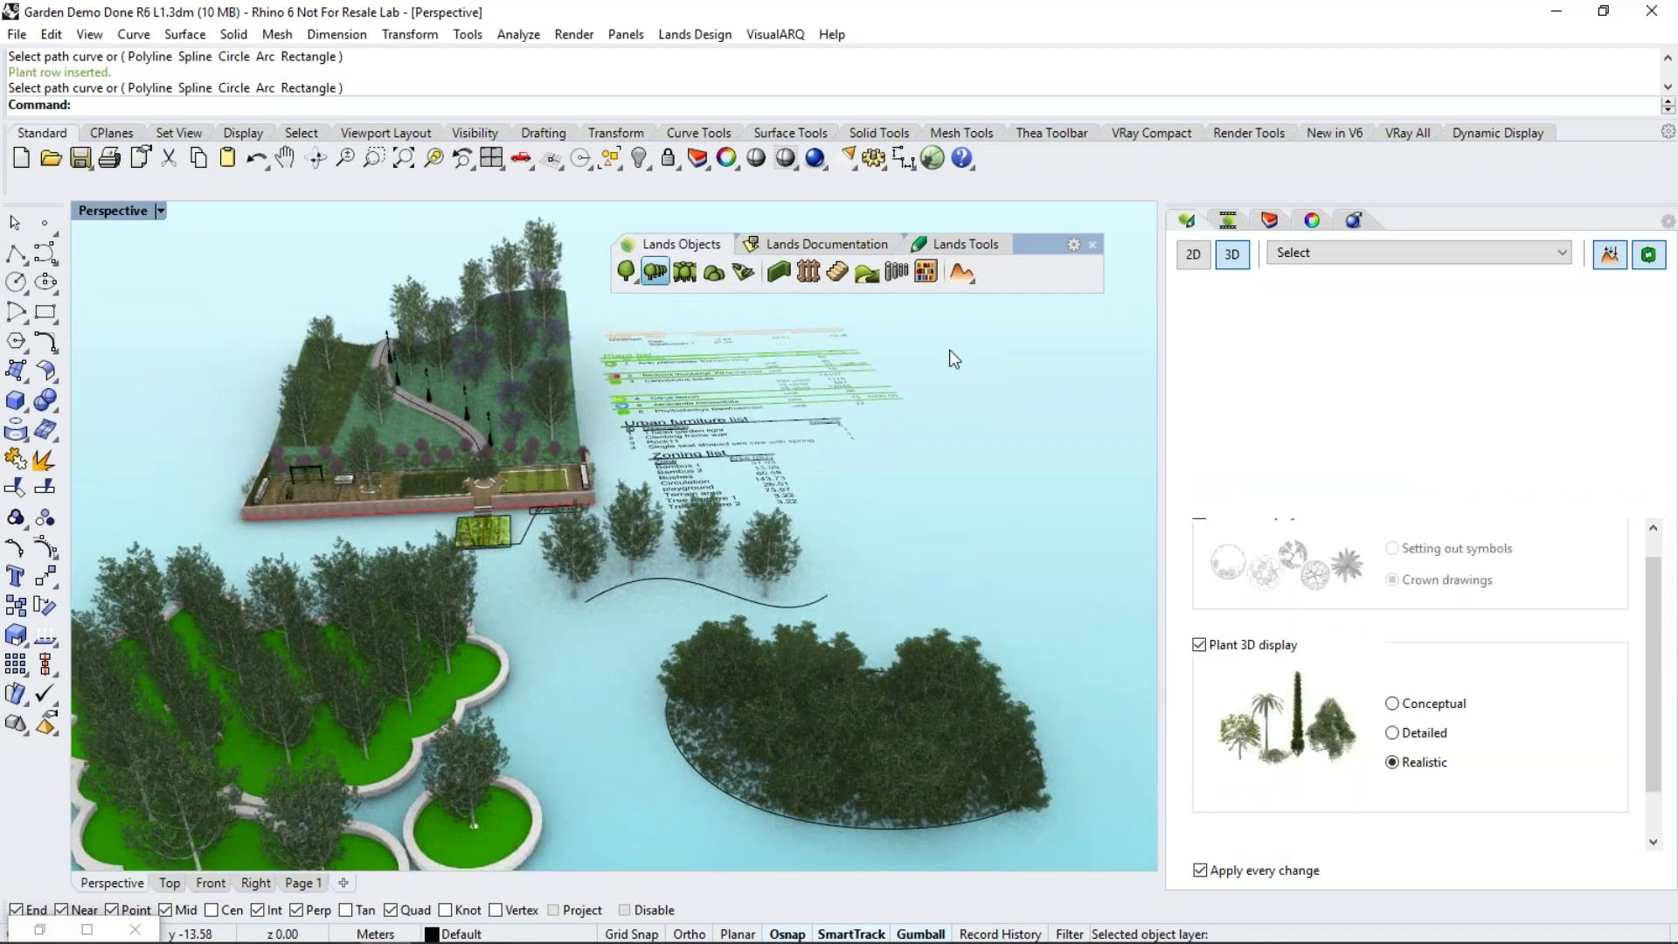
# Add a second Acer platanoides 'Crimson King' row along a new S-shaped spline
pyautogui.rightClick(951, 352)
pyautogui.click(1272, 361)
pyautogui.click(1215, 392)
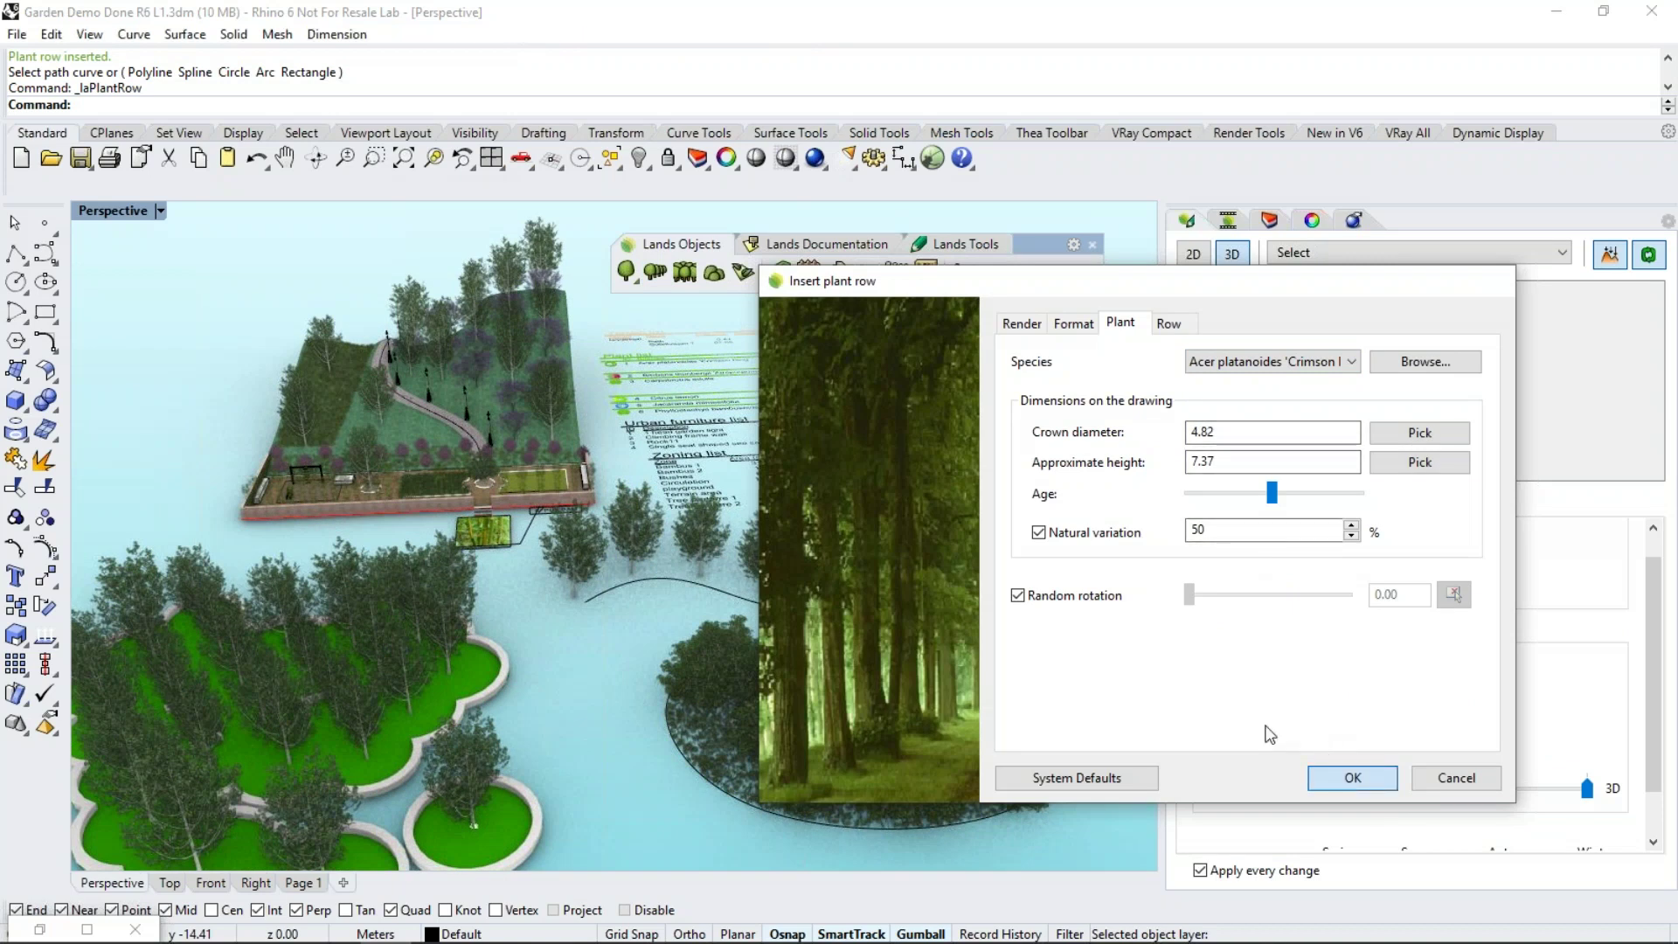
pyautogui.press('Escape')
pyautogui.click(153, 105)
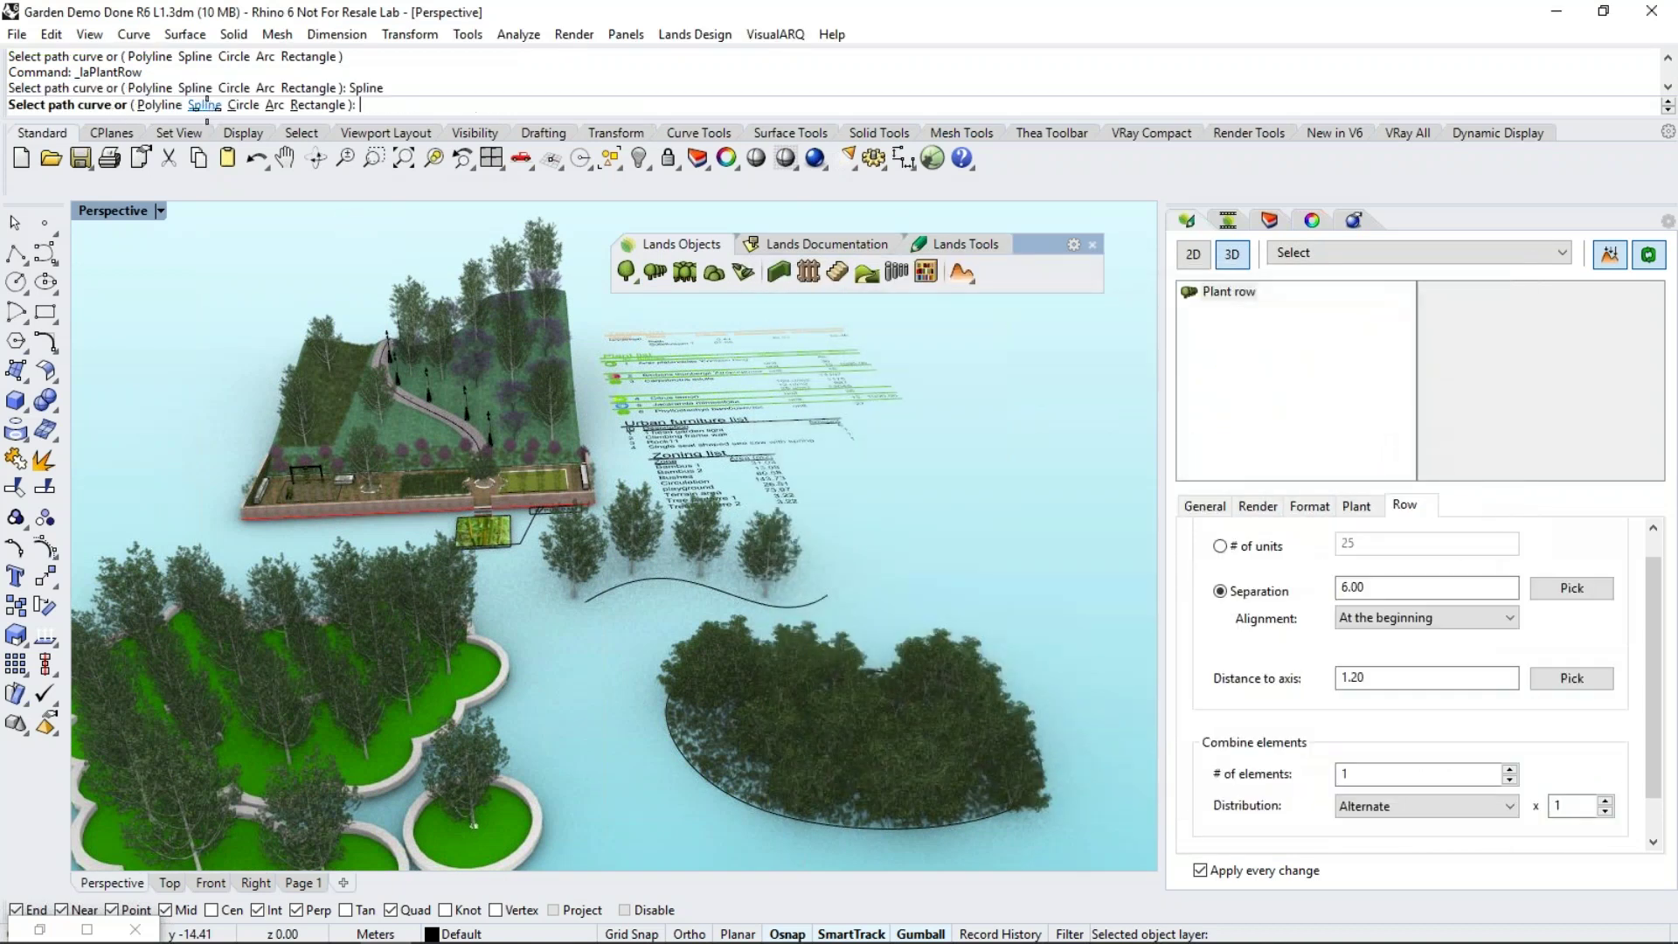
pyautogui.scroll(-2, 866, 582)
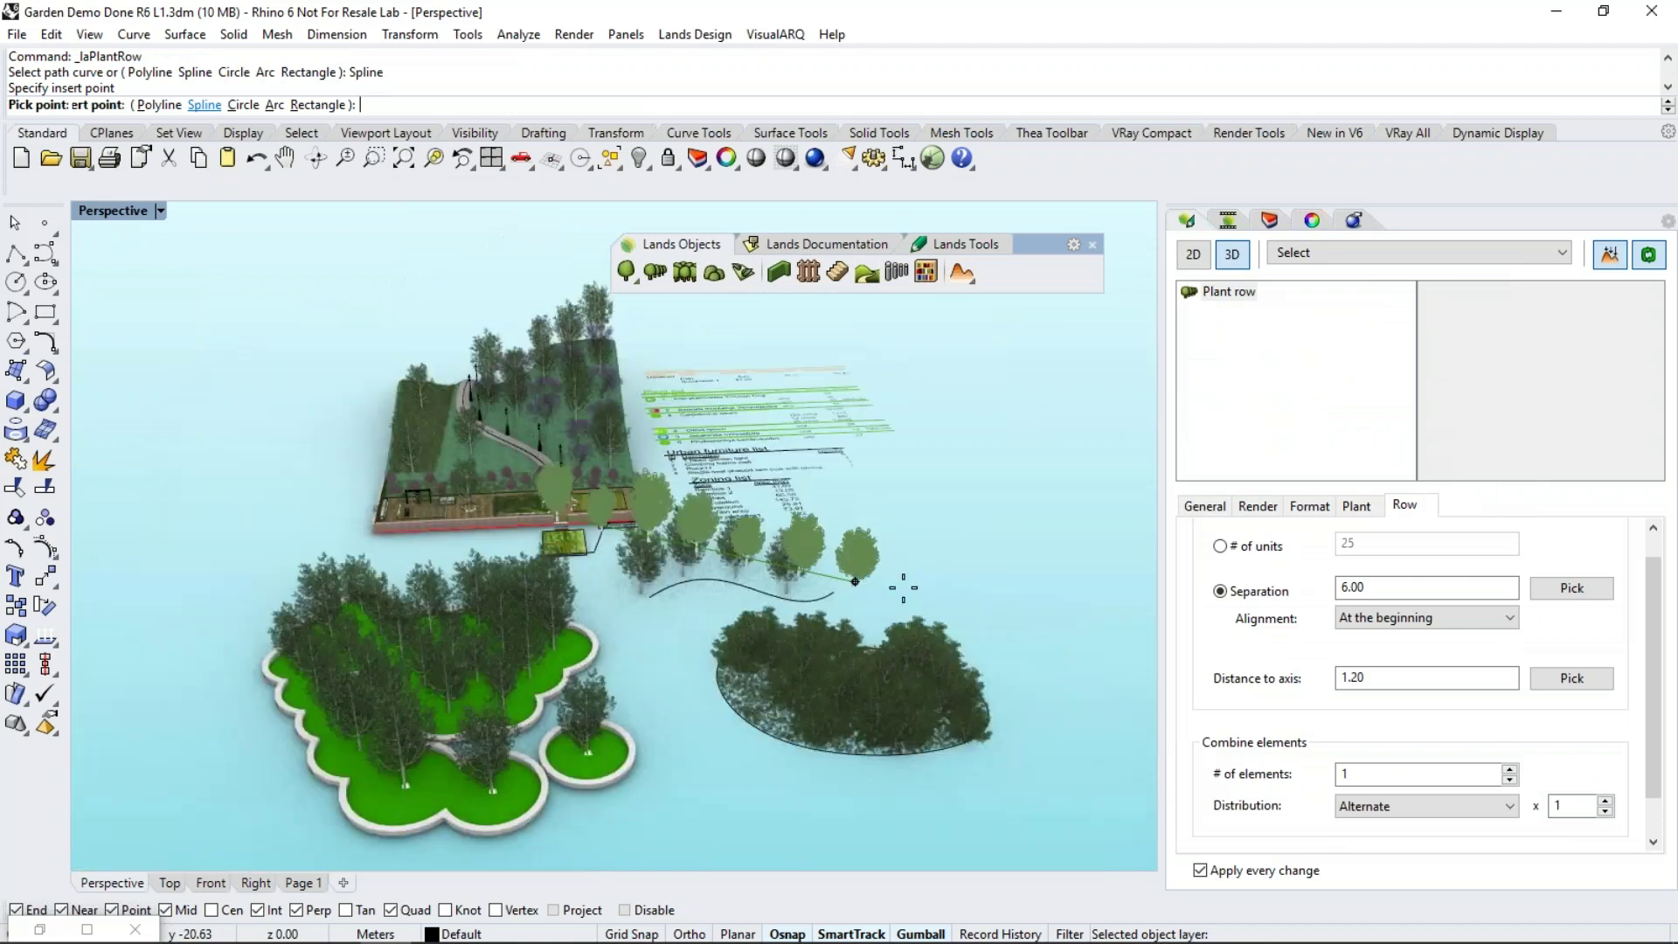
pyautogui.scroll(-2, 884, 581)
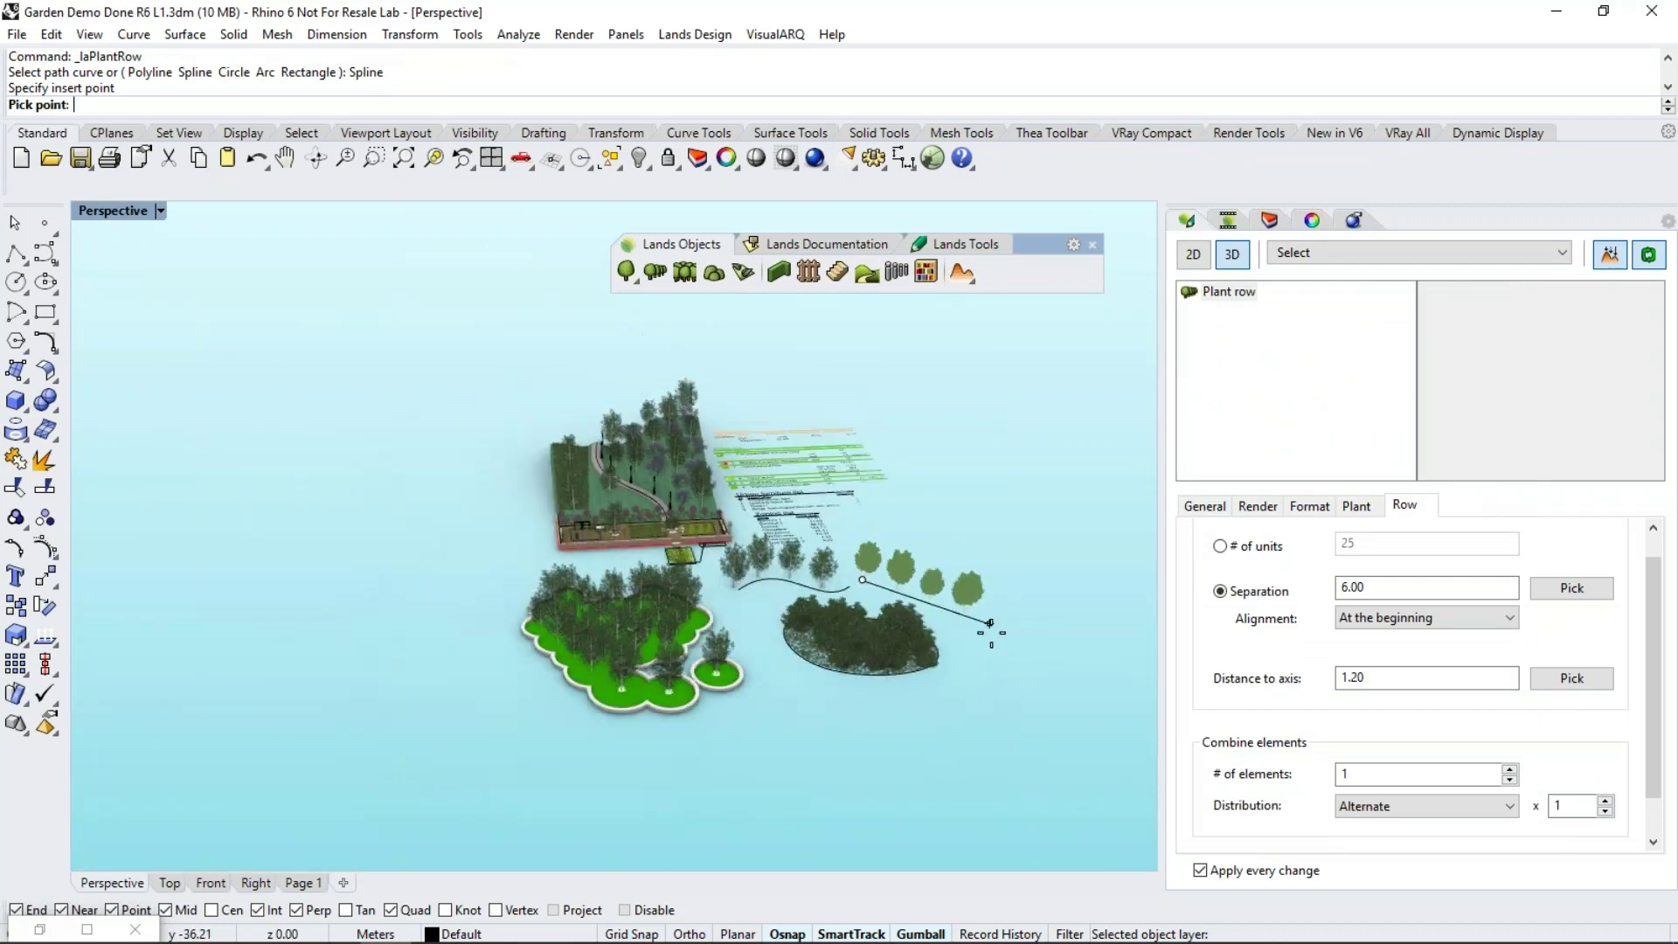
pyautogui.click(985, 665)
pyautogui.click(1084, 619)
pyautogui.click(1005, 562)
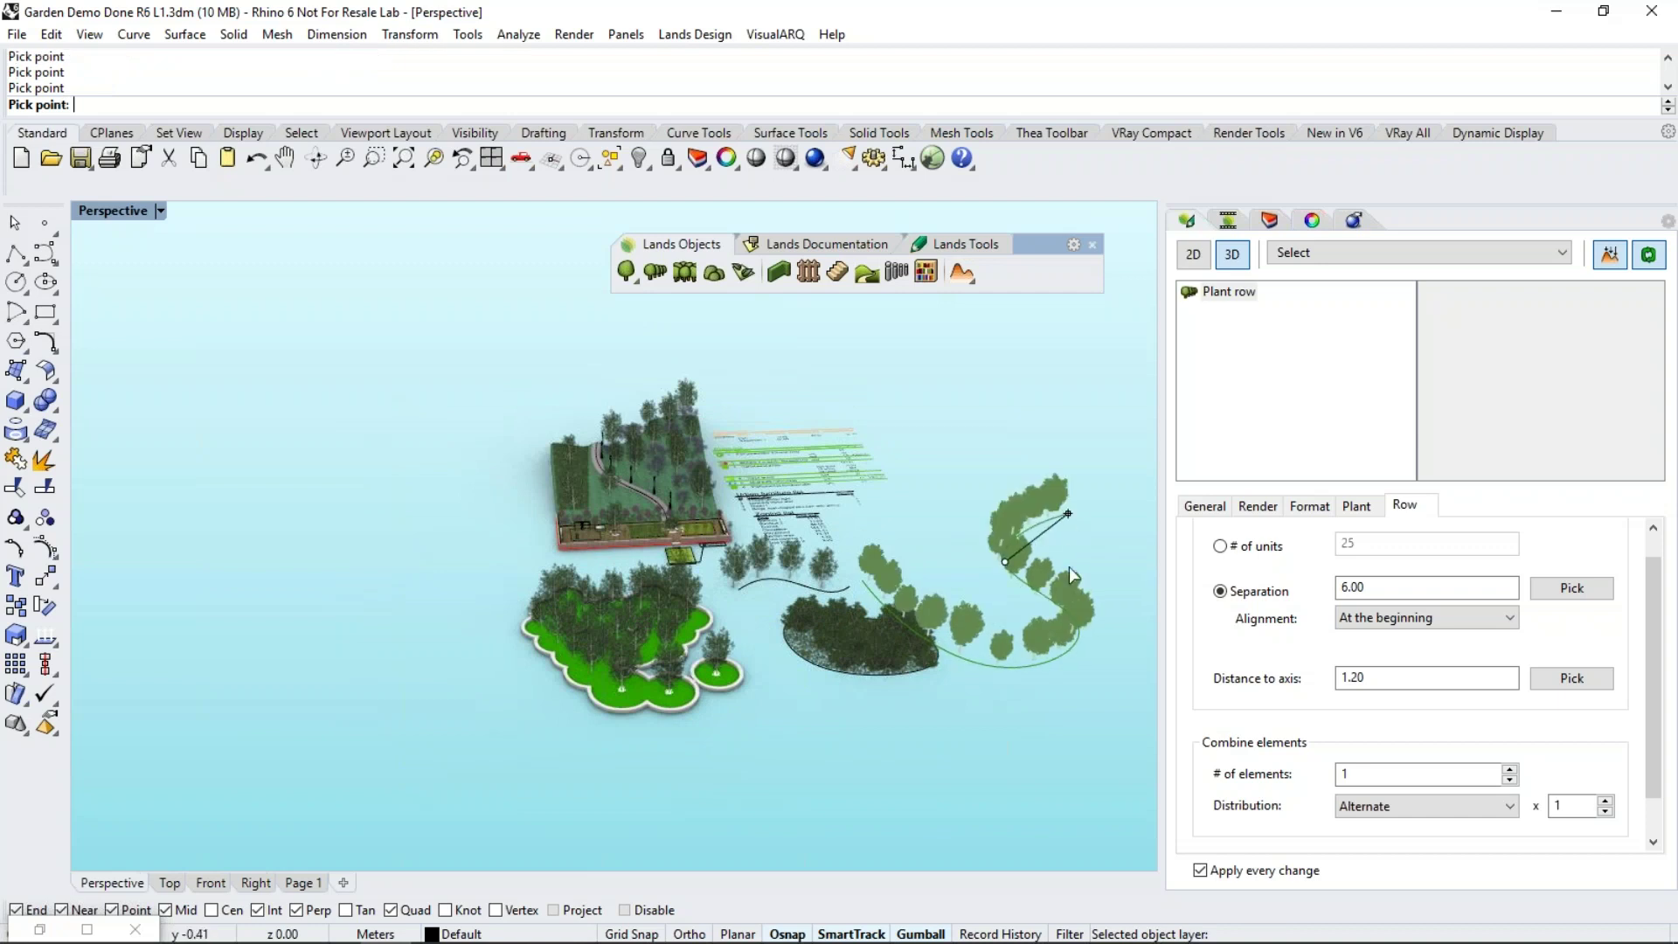
pyautogui.press('Return')
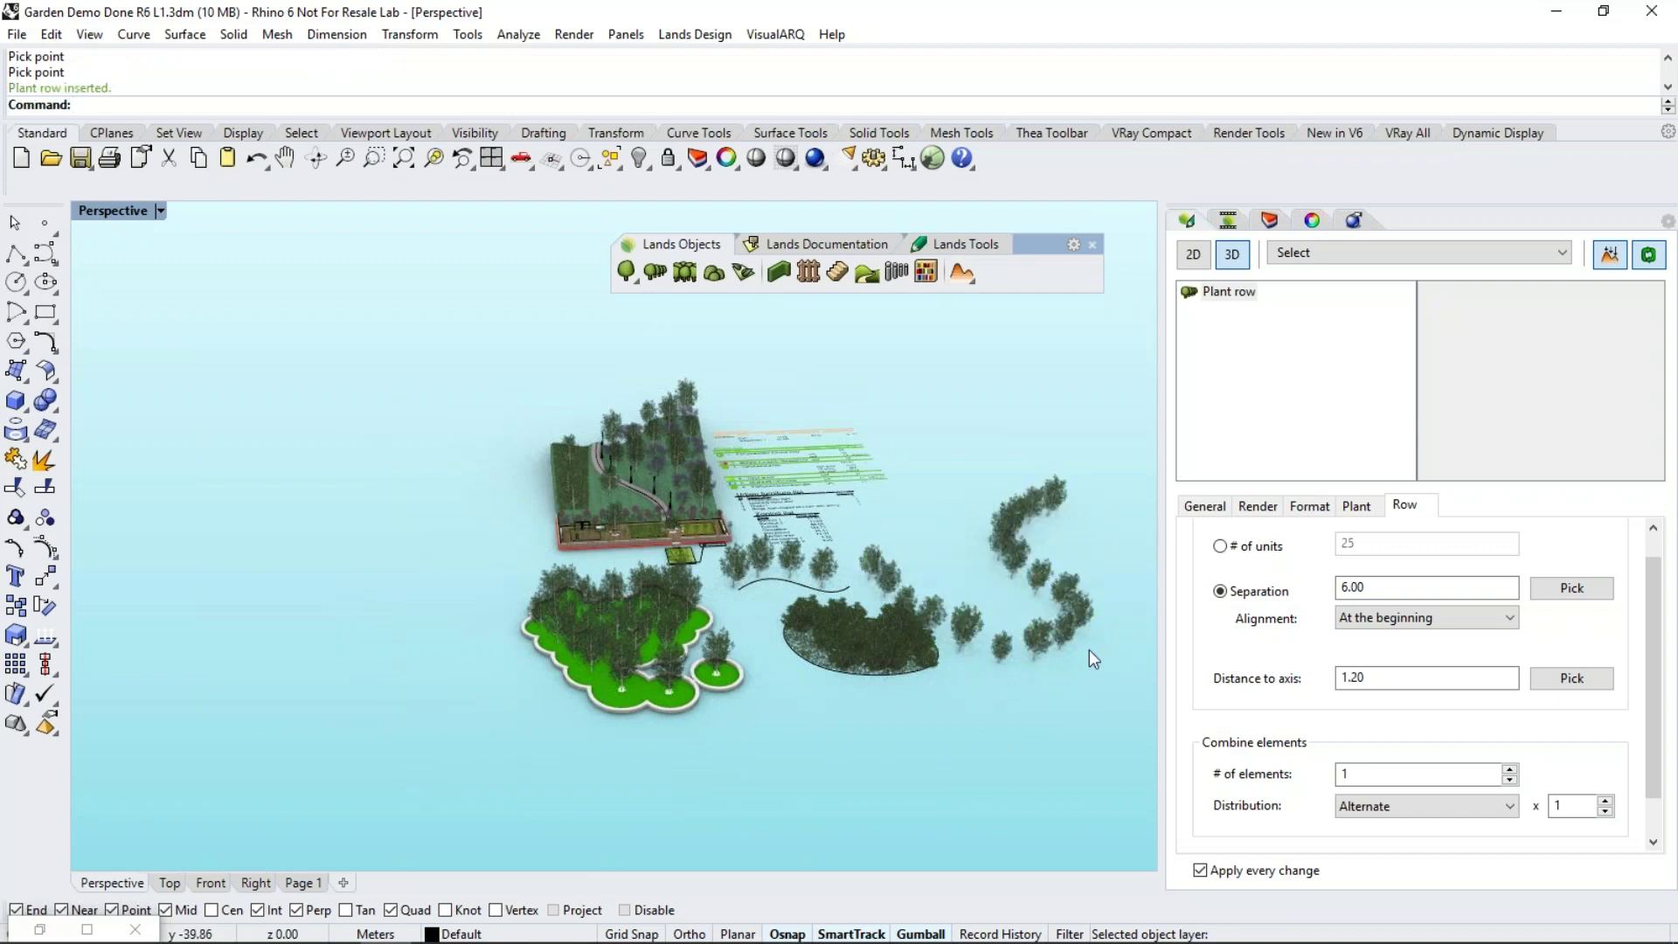
pyautogui.click(1088, 650)
pyautogui.scroll(3, 1084, 650)
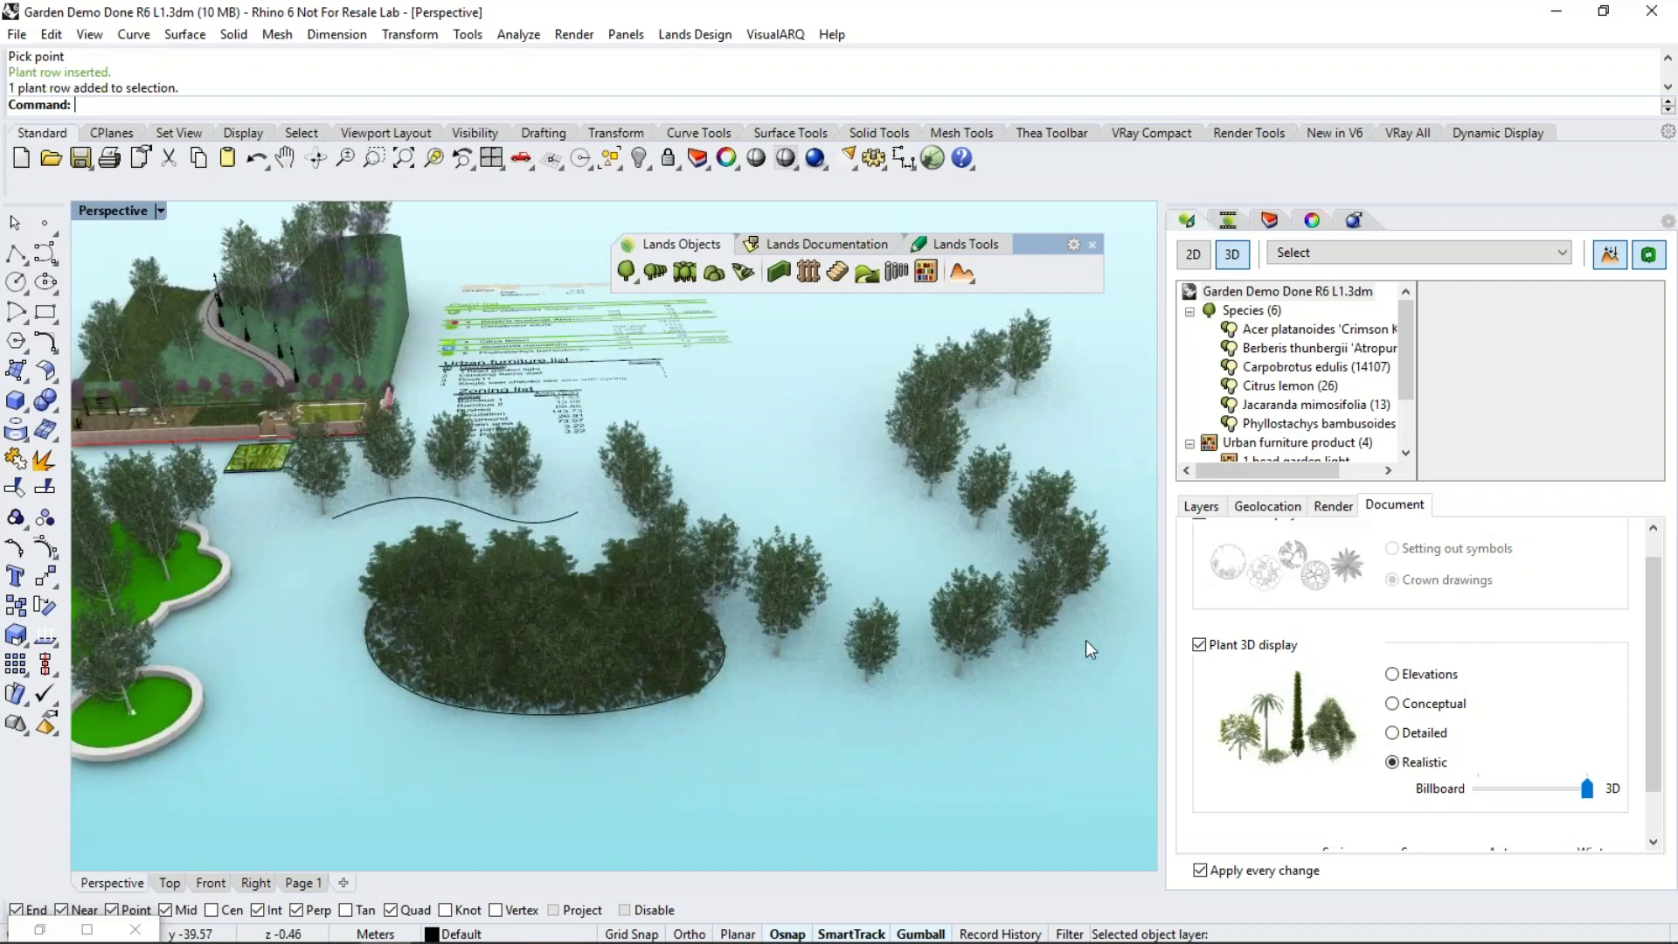
# Drag a control point of the S-shaped row's path to pull its lower bend outward
pyautogui.click(1082, 645)
pyautogui.keyDown('shift'); pyautogui.moveTo(1086, 640); pyautogui.dragTo(823, 624, button='right'); pyautogui.keyUp('shift')
pyautogui.click(820, 623)
pyautogui.moveTo(818, 621); pyautogui.dragTo(920, 708)
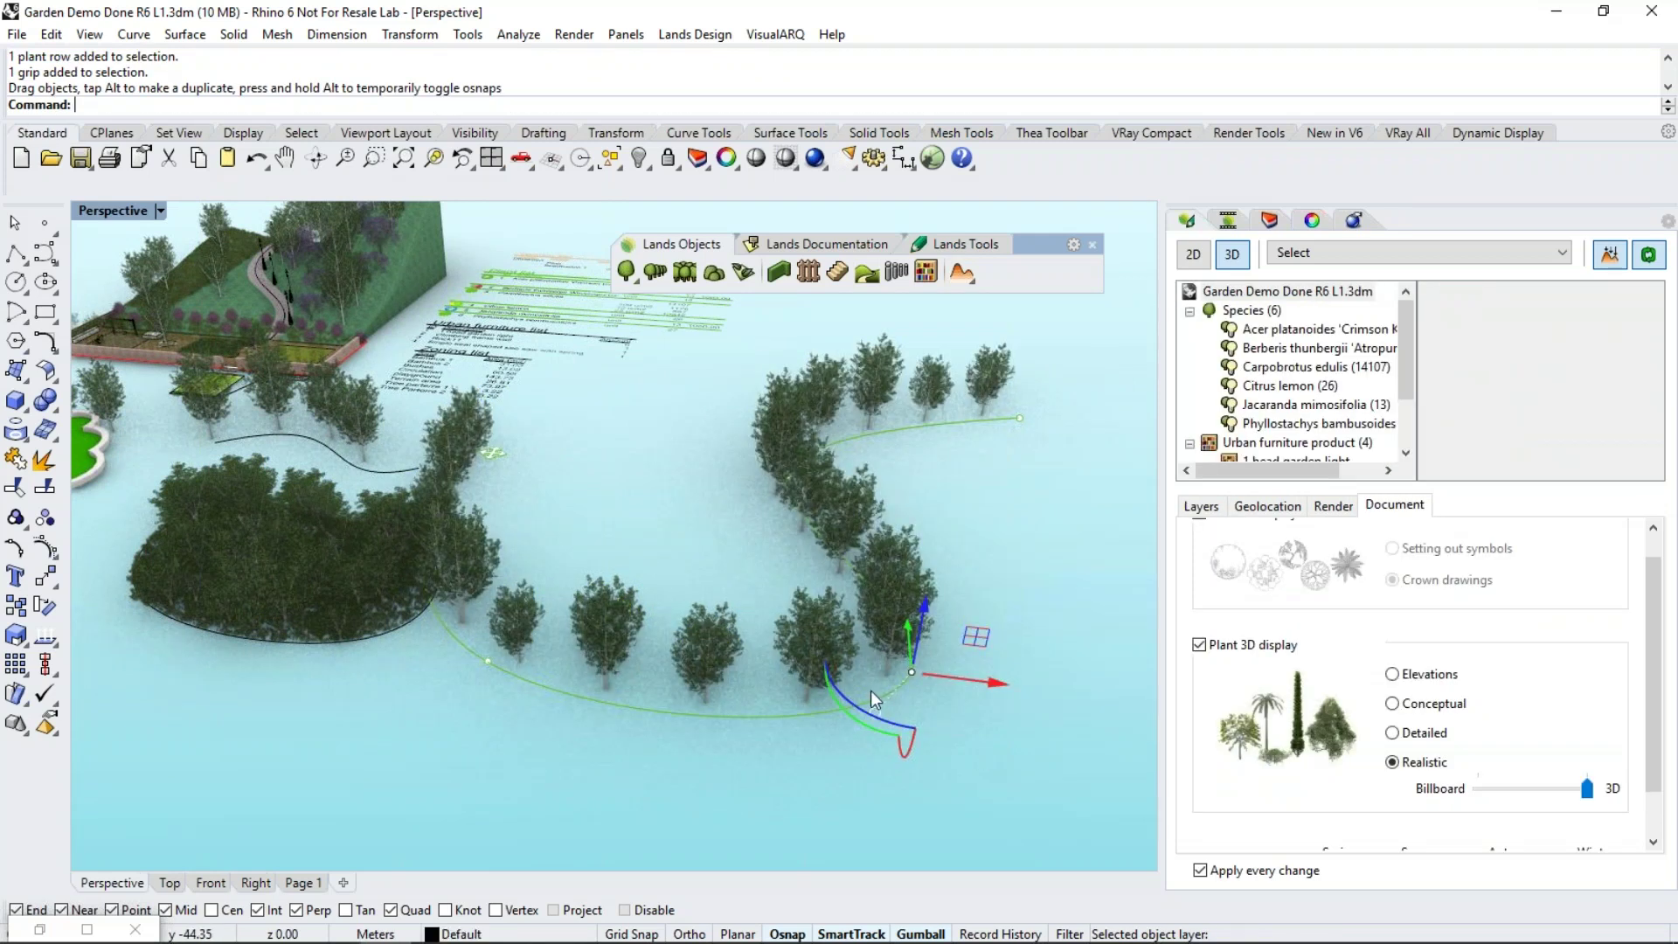
pyautogui.press('Escape')
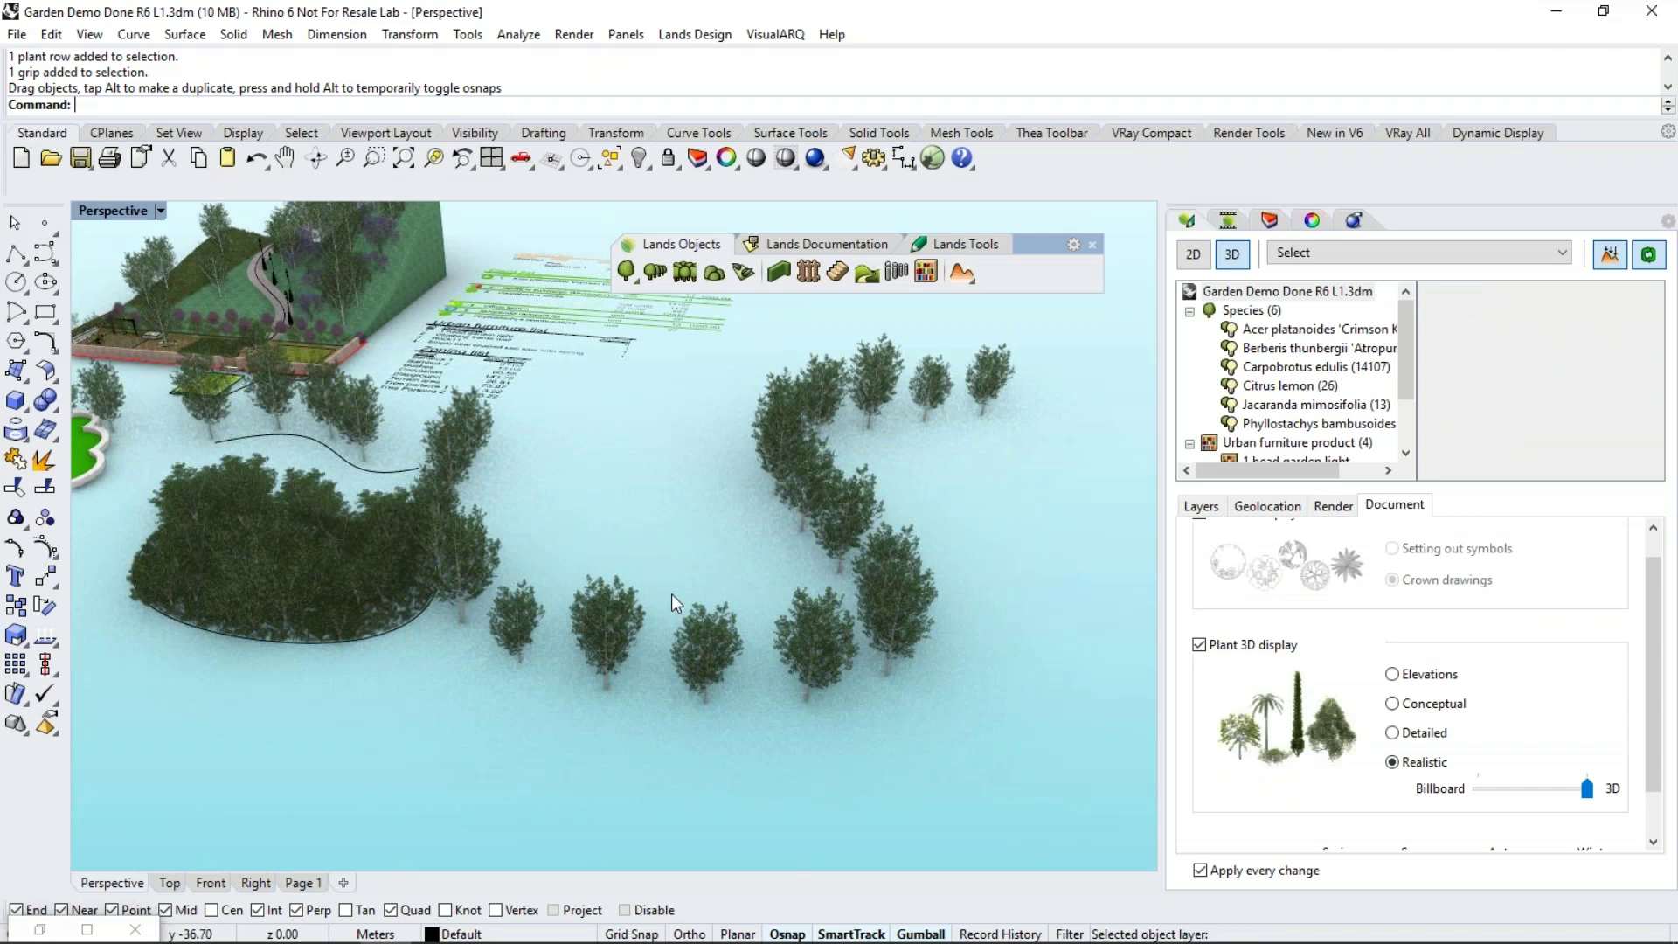
pyautogui.moveTo(702, 588); pyautogui.dragTo(753, 575, button='right')
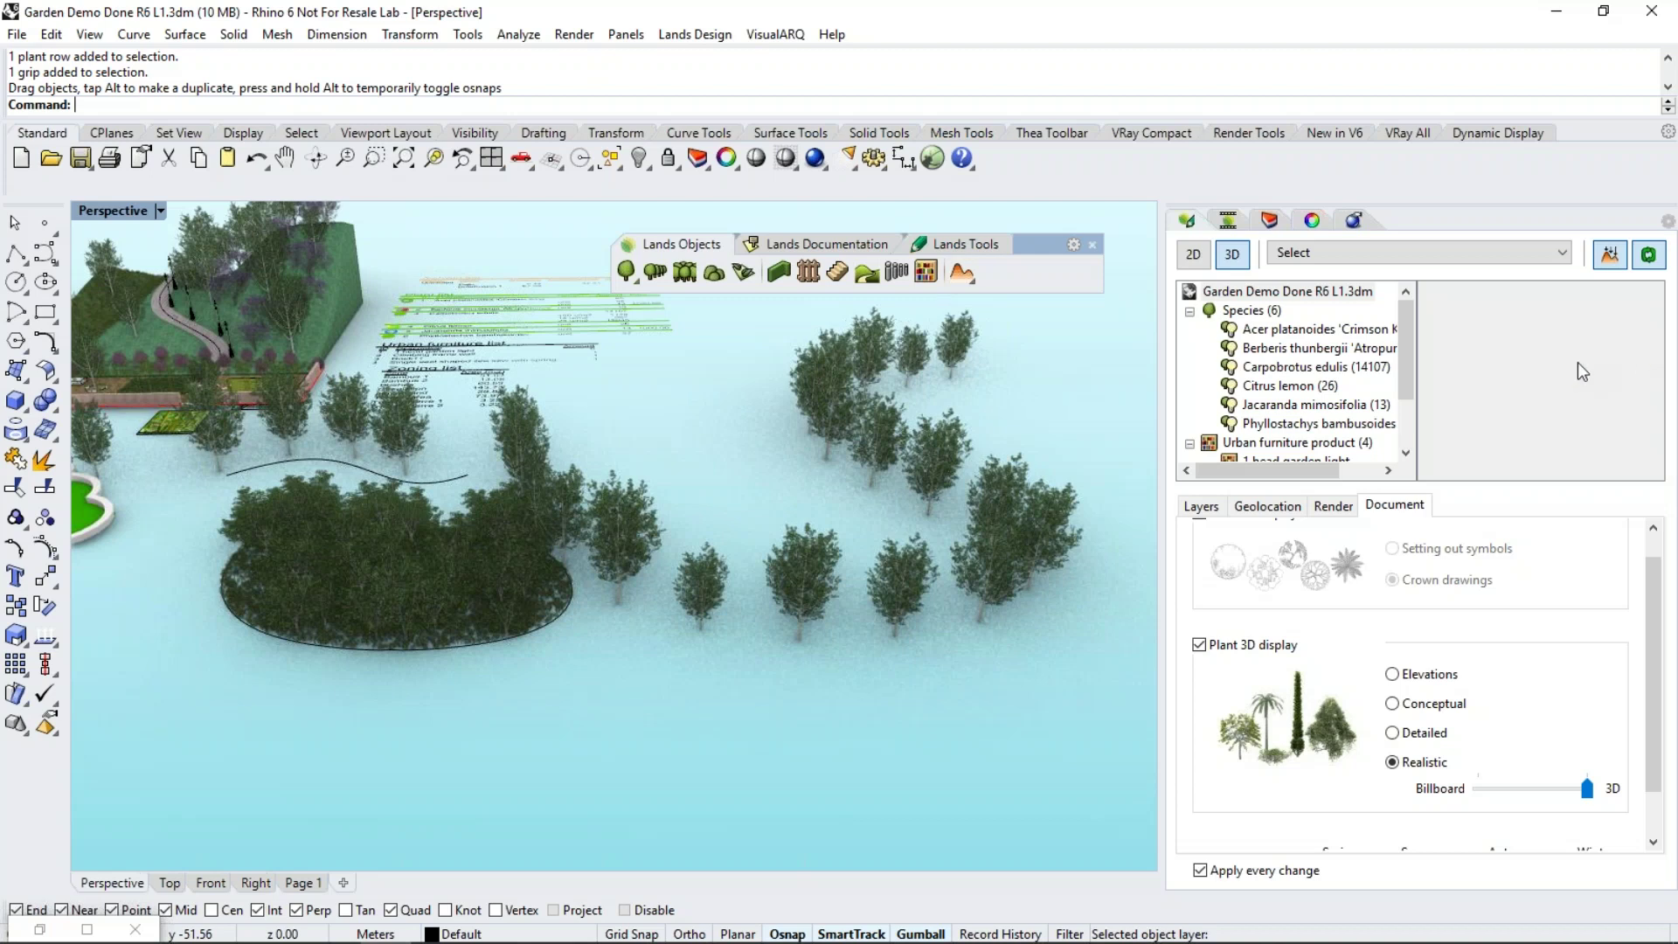
pyautogui.click(555, 573)
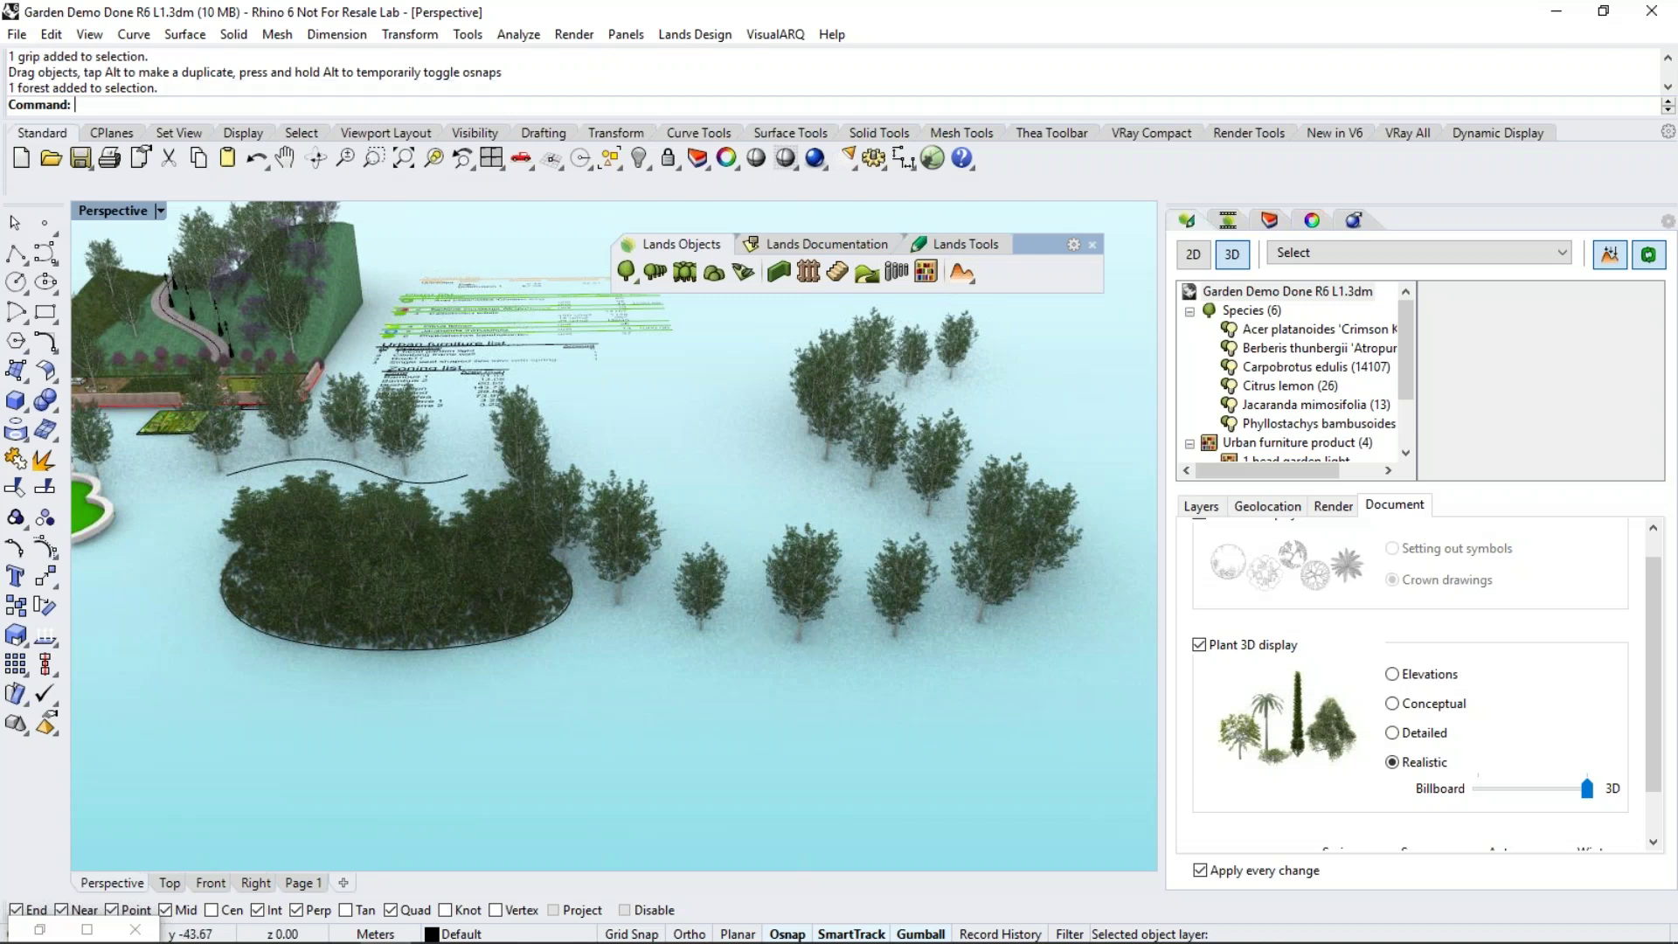
# Reduce the oval forest's number of trees from 25 to 10
pyautogui.doubleClick(1426, 549)
pyautogui.write('10')
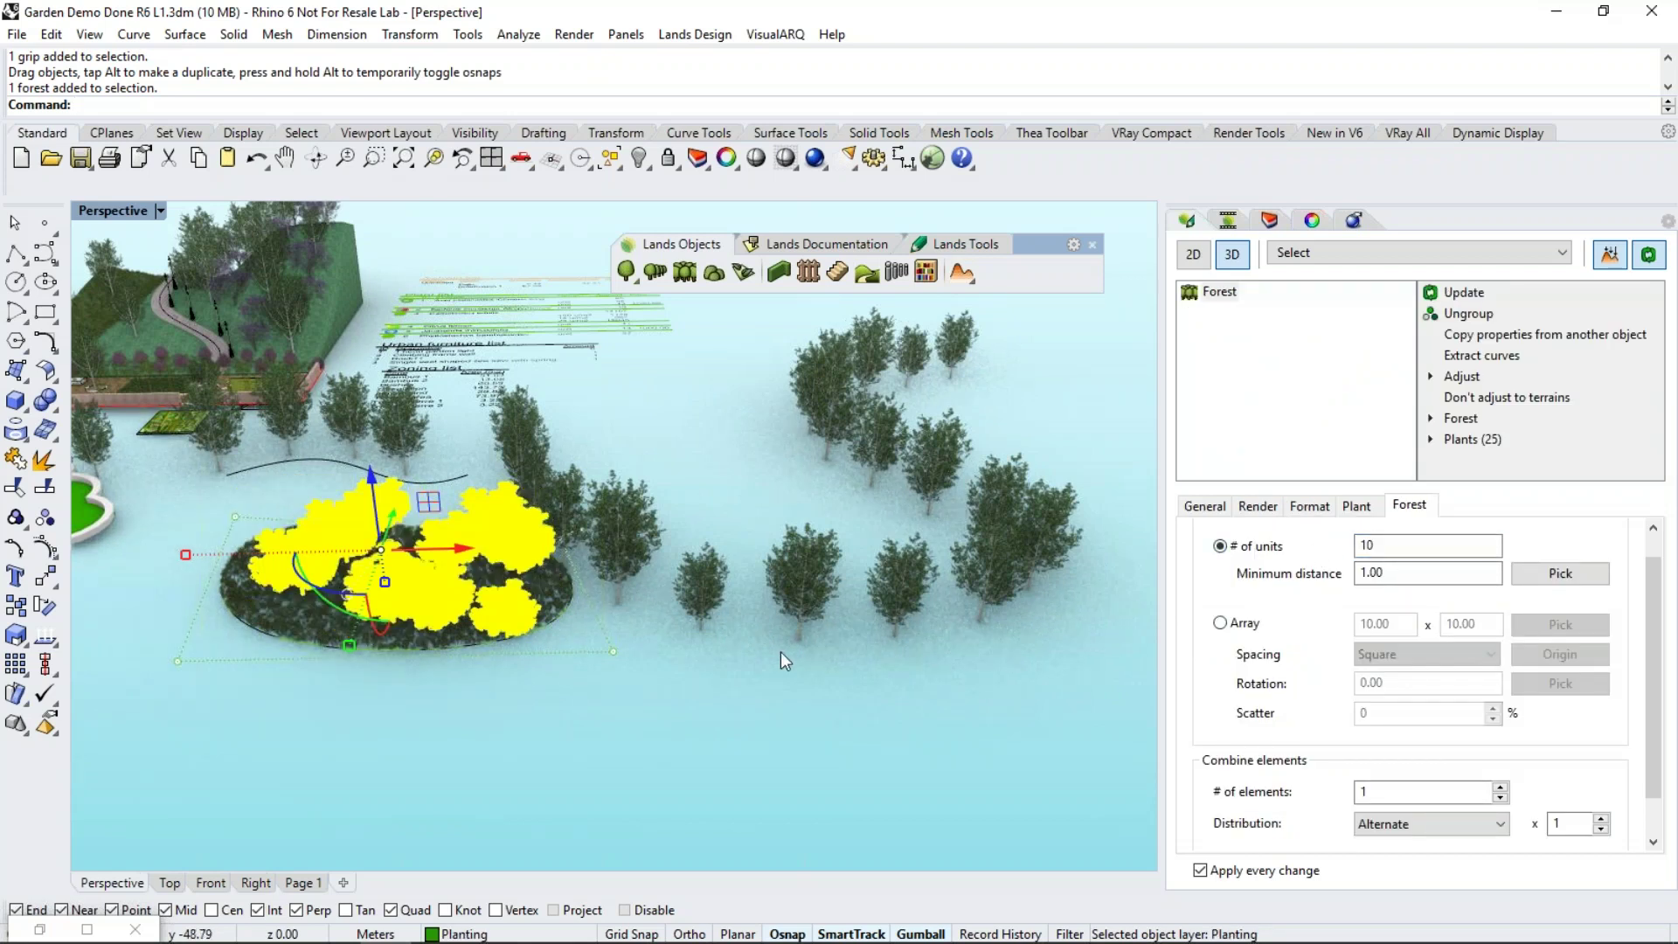
pyautogui.moveTo(779, 652); pyautogui.dragTo(842, 679, button='right')
pyautogui.press('Escape')
pyautogui.click(832, 717)
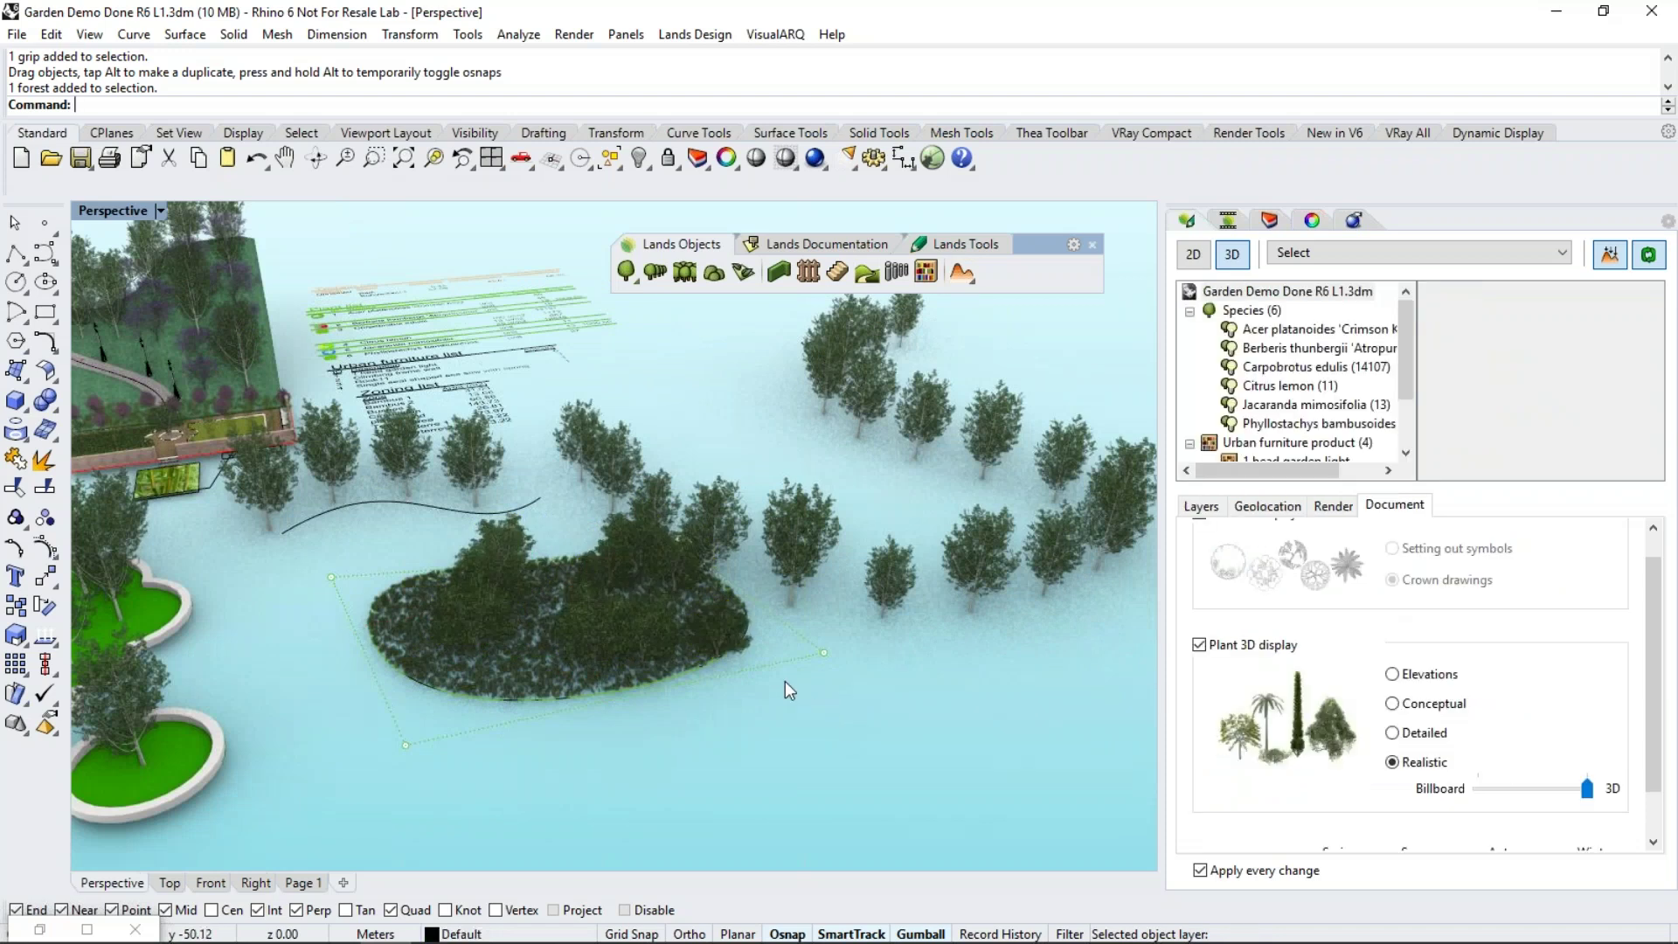
pyautogui.scroll(-5, 957, 709)
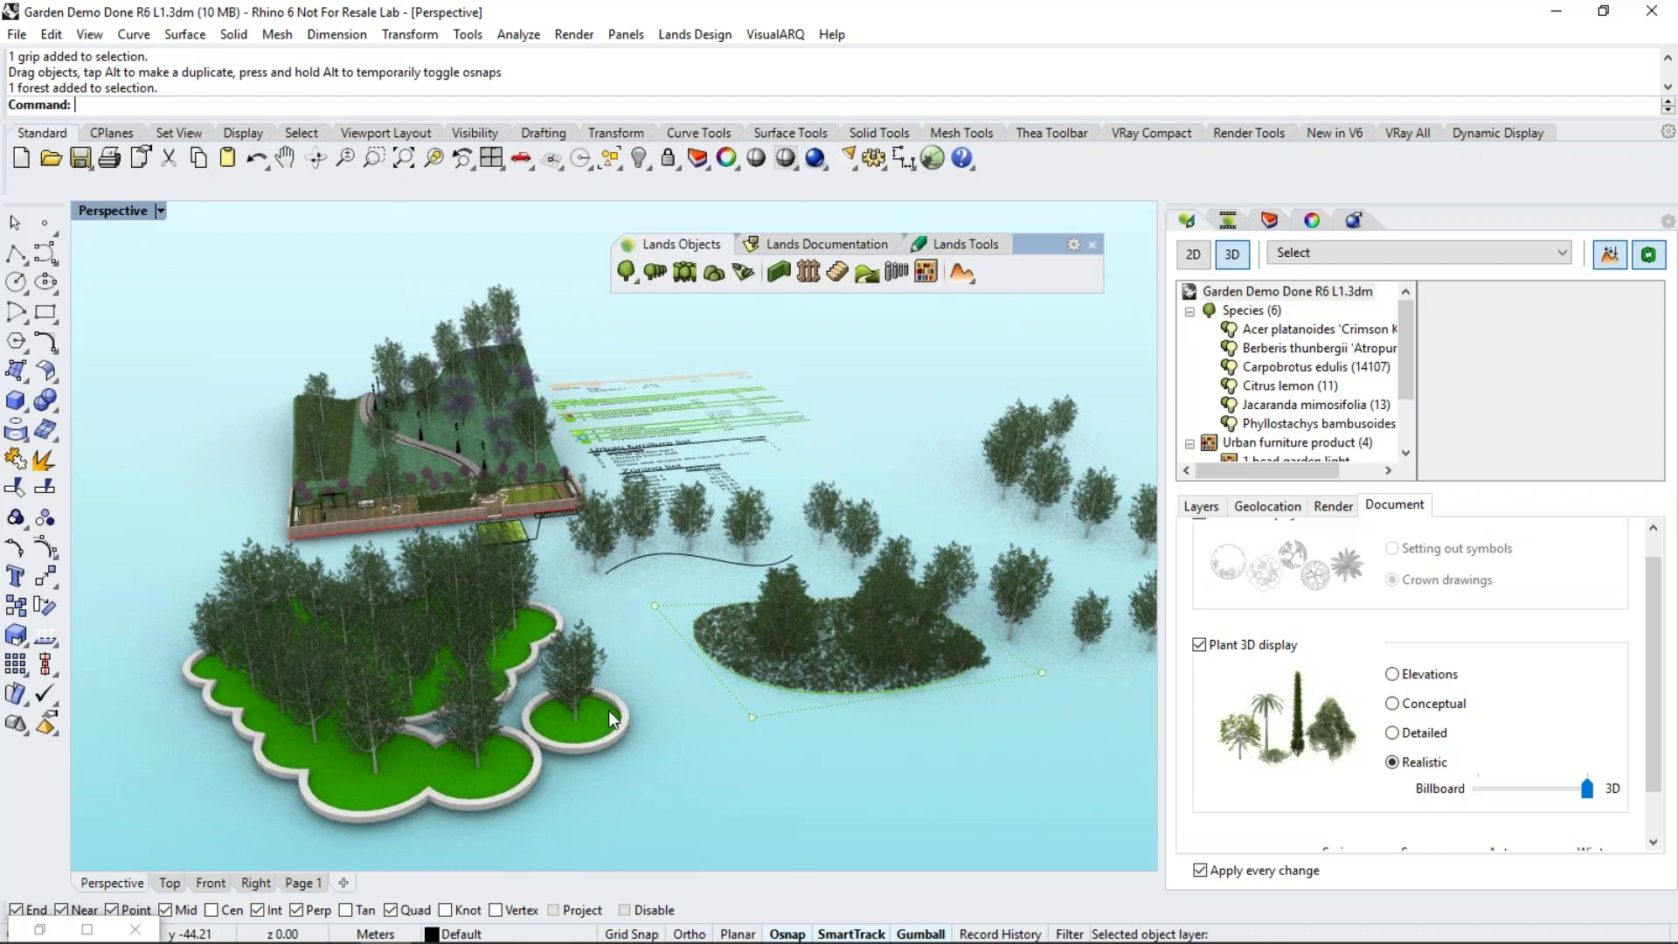
pyautogui.scroll(2, 611, 718)
# Shift the planter tree to the left and switch to the Top plan view
pyautogui.moveTo(560, 703); pyautogui.dragTo(489, 710)
pyautogui.click(698, 769)
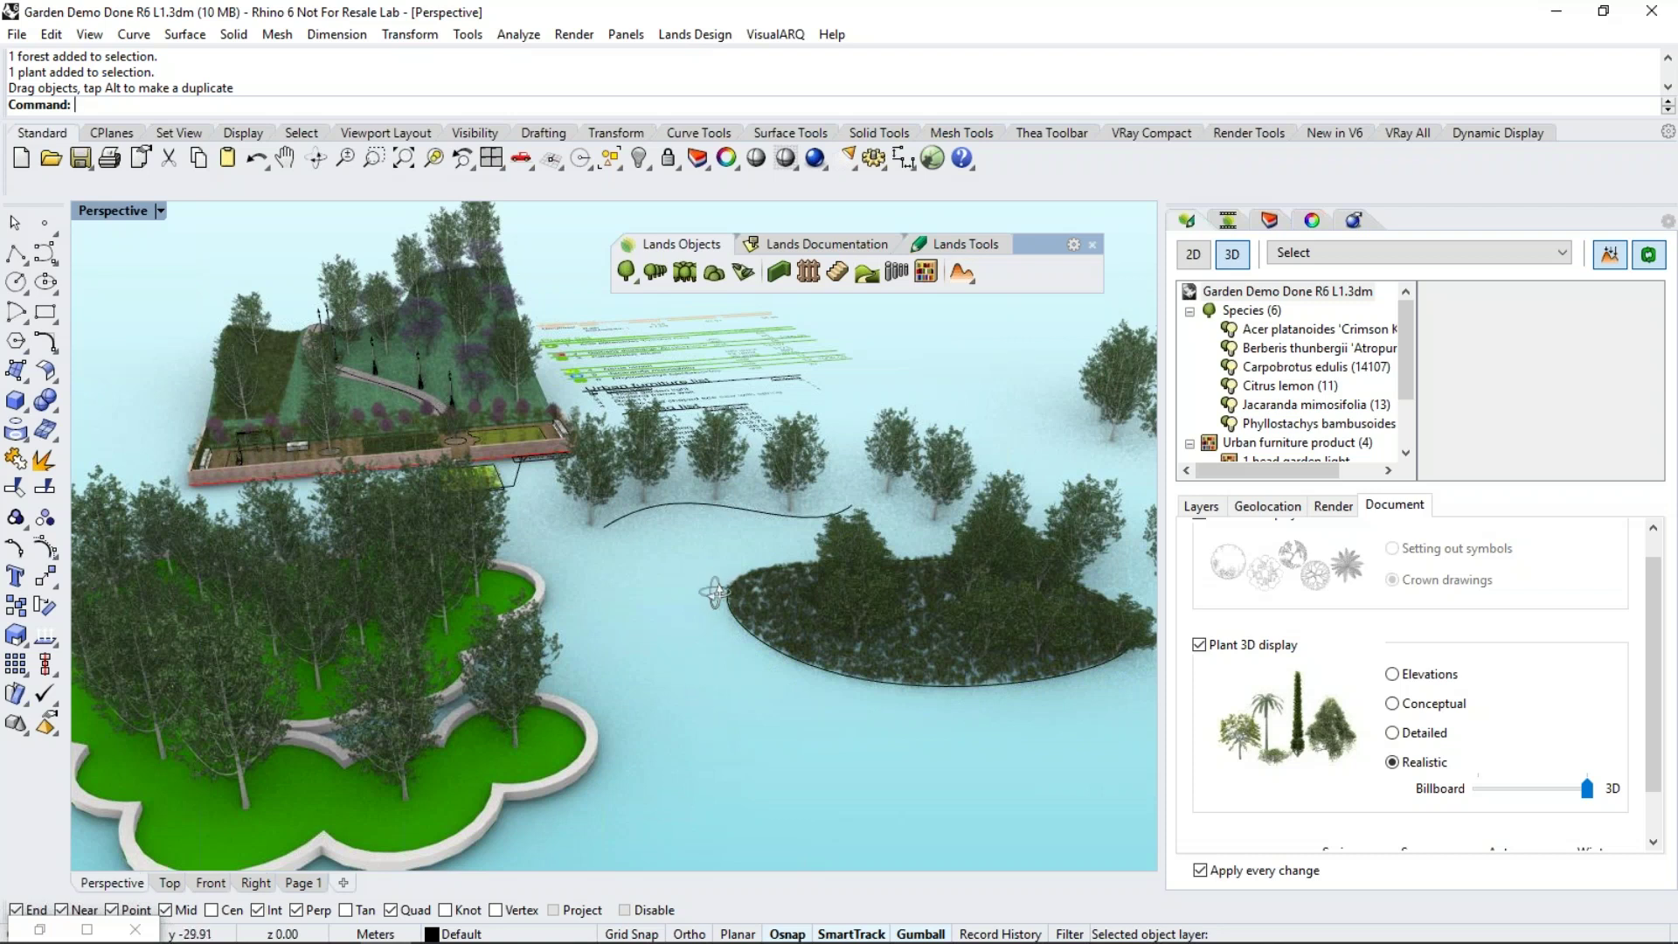
pyautogui.moveTo(710, 623); pyautogui.dragTo(712, 625, button='right')
pyautogui.click(169, 882)
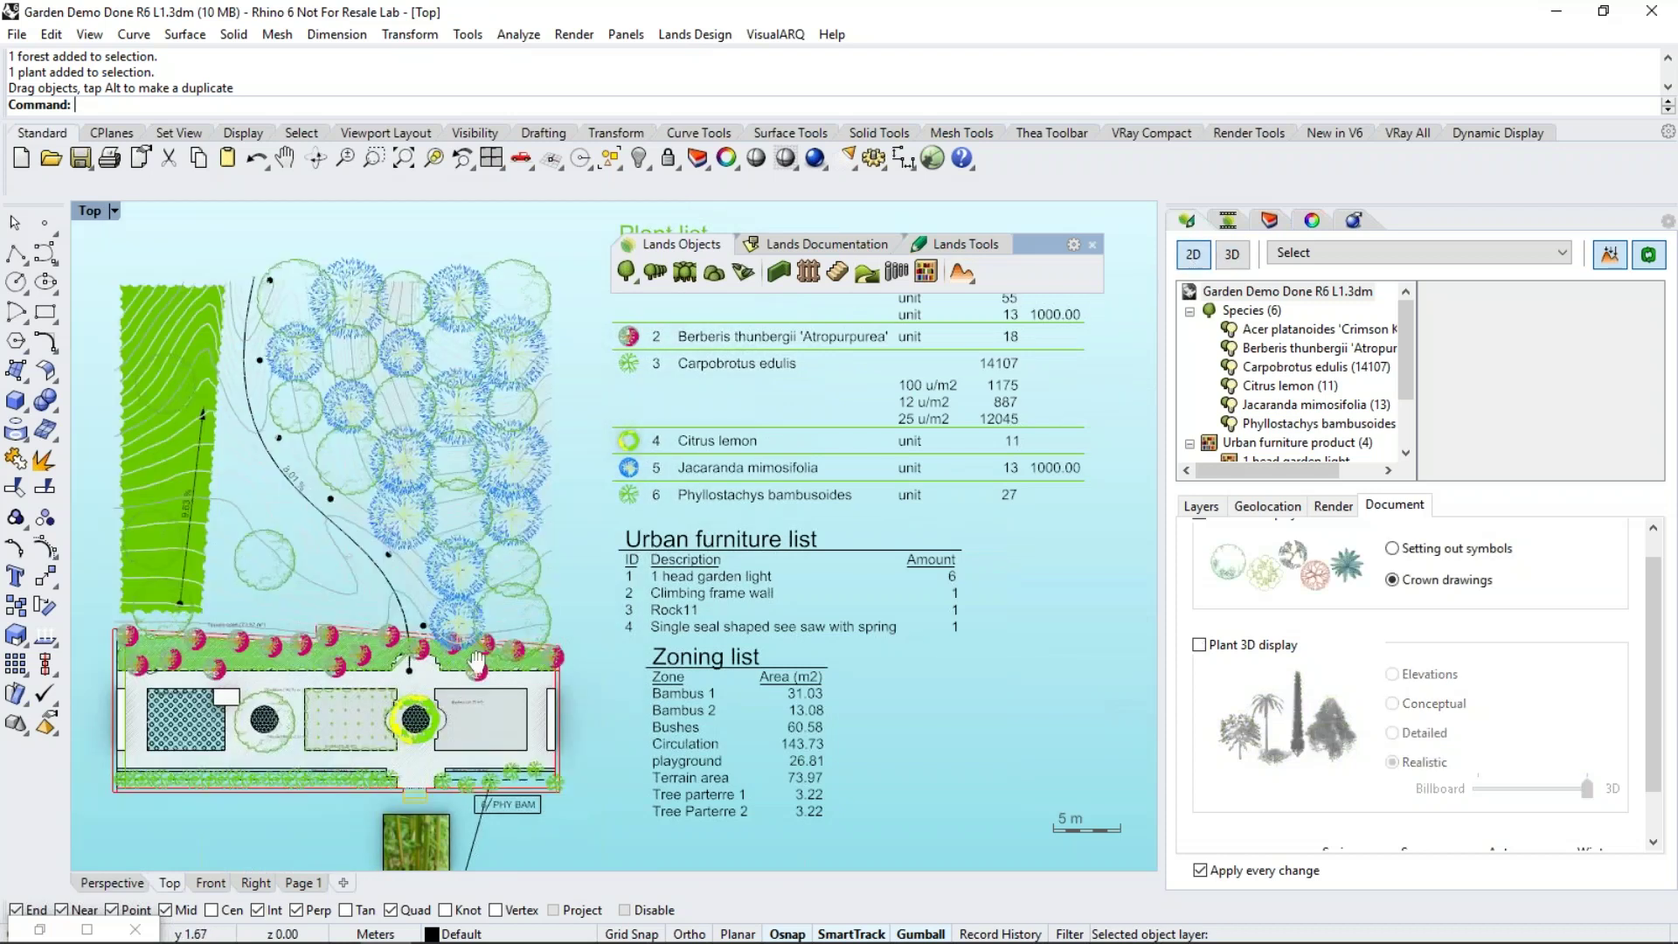
# Zoom to the playground zone and change its Squares hatch scale to 1.1
pyautogui.moveTo(145, 771); pyautogui.dragTo(291, 680, button='right')
pyautogui.scroll(2, 298, 671)
pyautogui.scroll(6, 300, 662)
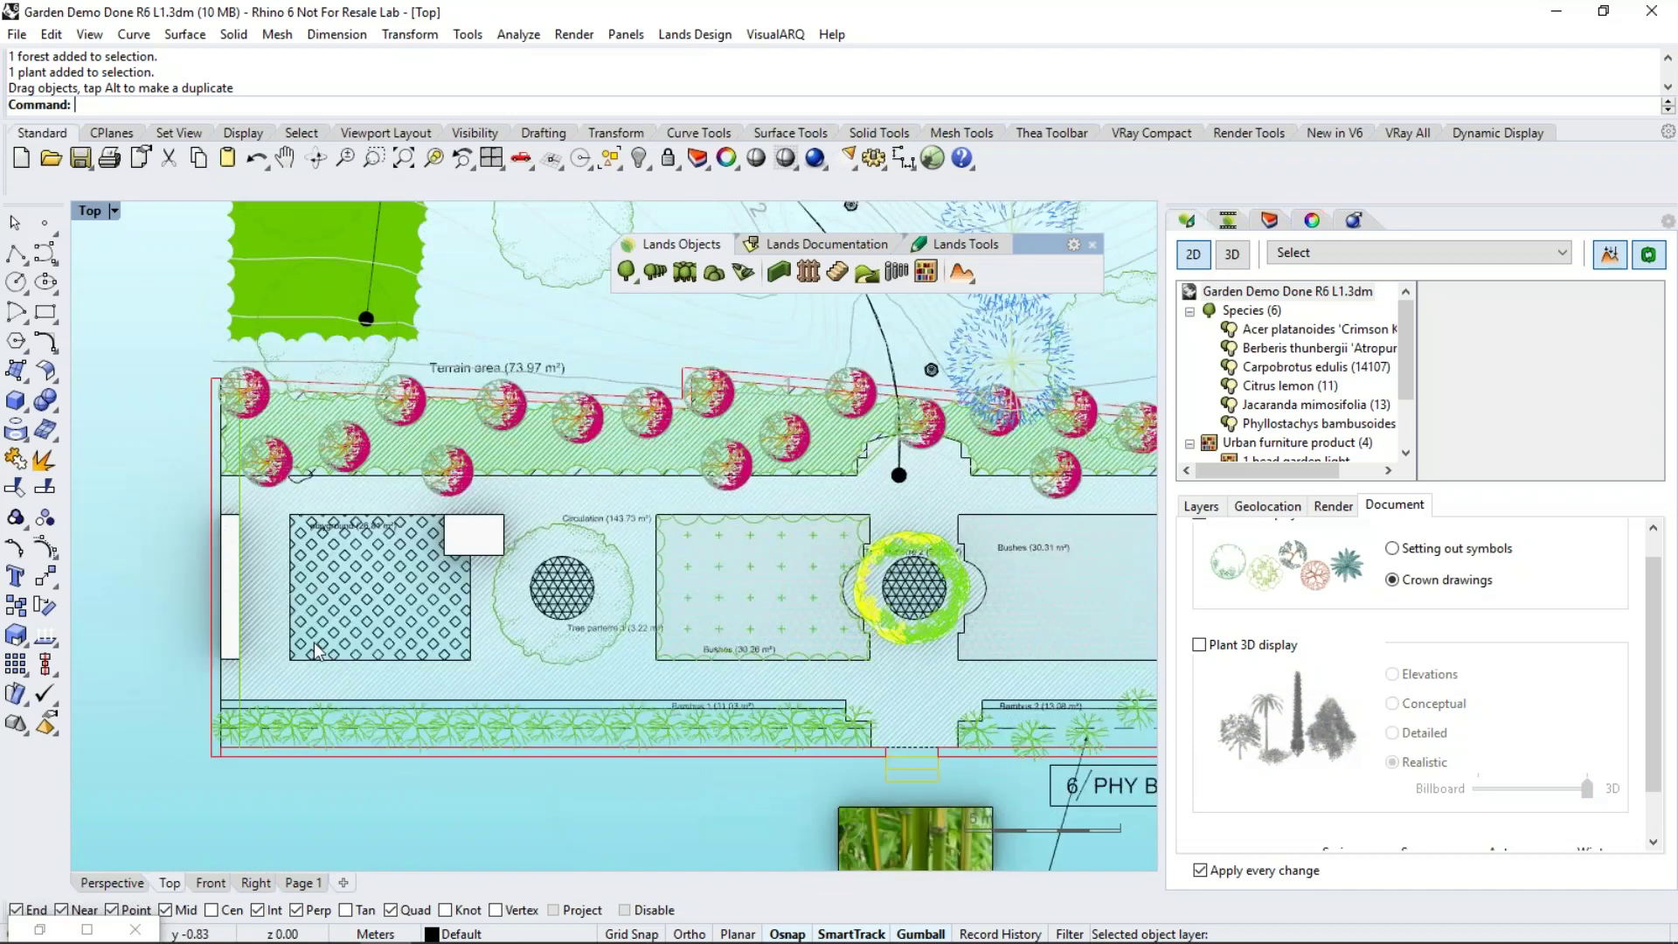
pyautogui.scroll(2, 321, 649)
pyautogui.click(334, 625)
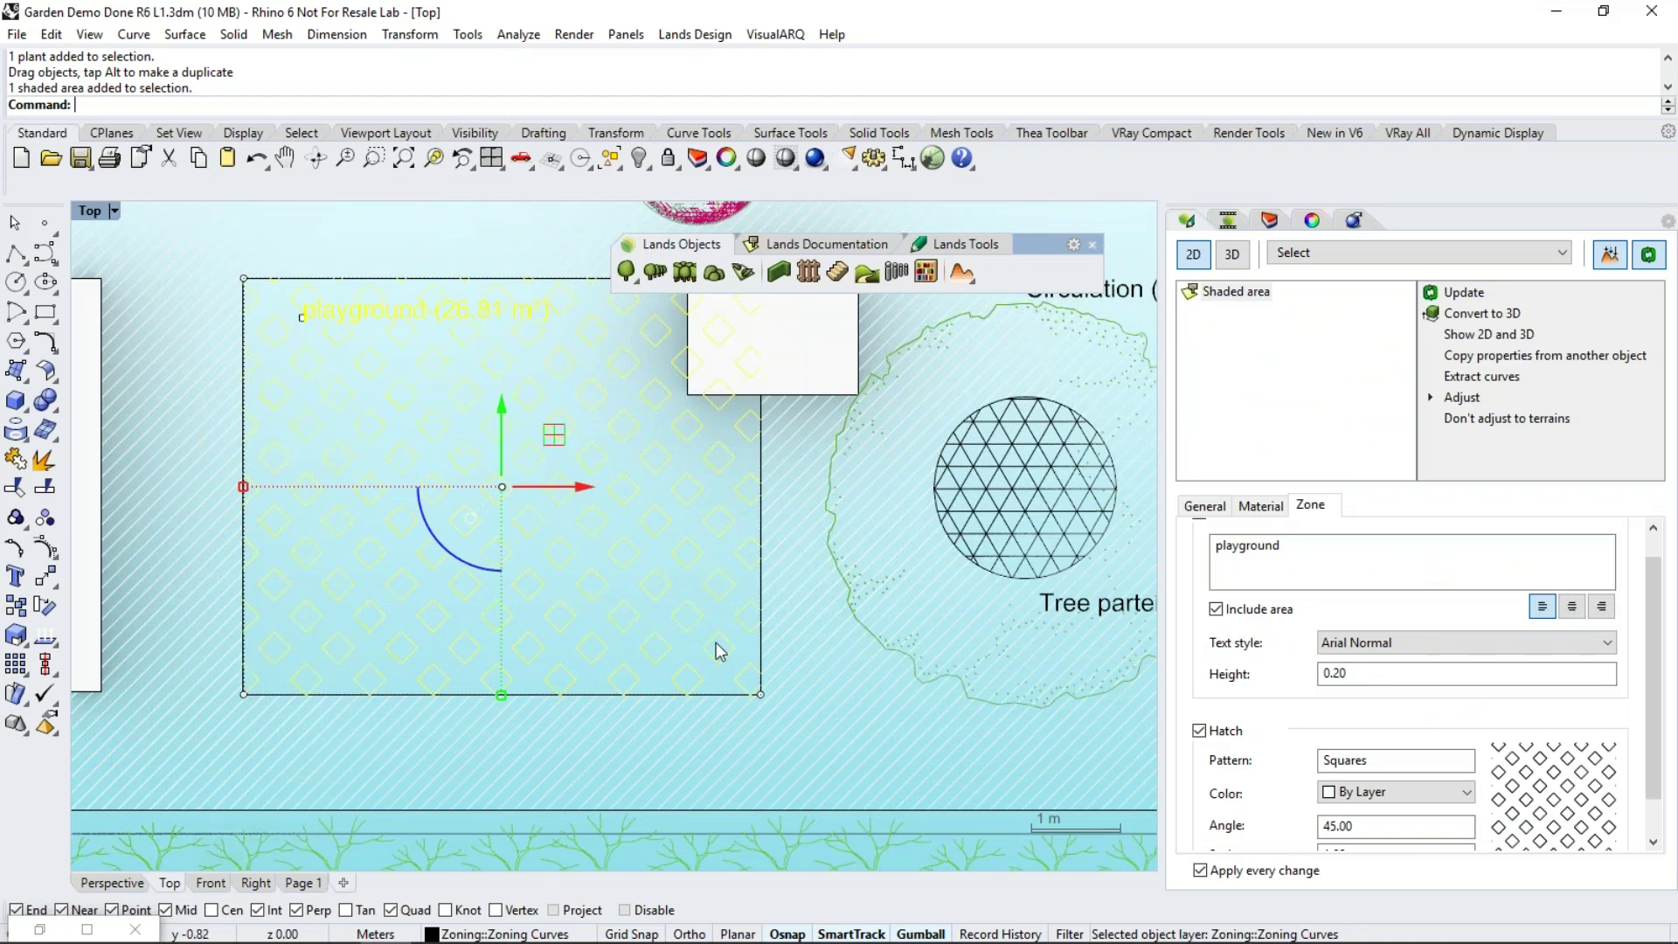
pyautogui.scroll(-1, 1409, 674)
pyautogui.click(1365, 810)
pyautogui.doubleClick(1363, 810)
pyautogui.write('1.1')
pyautogui.press('Return')
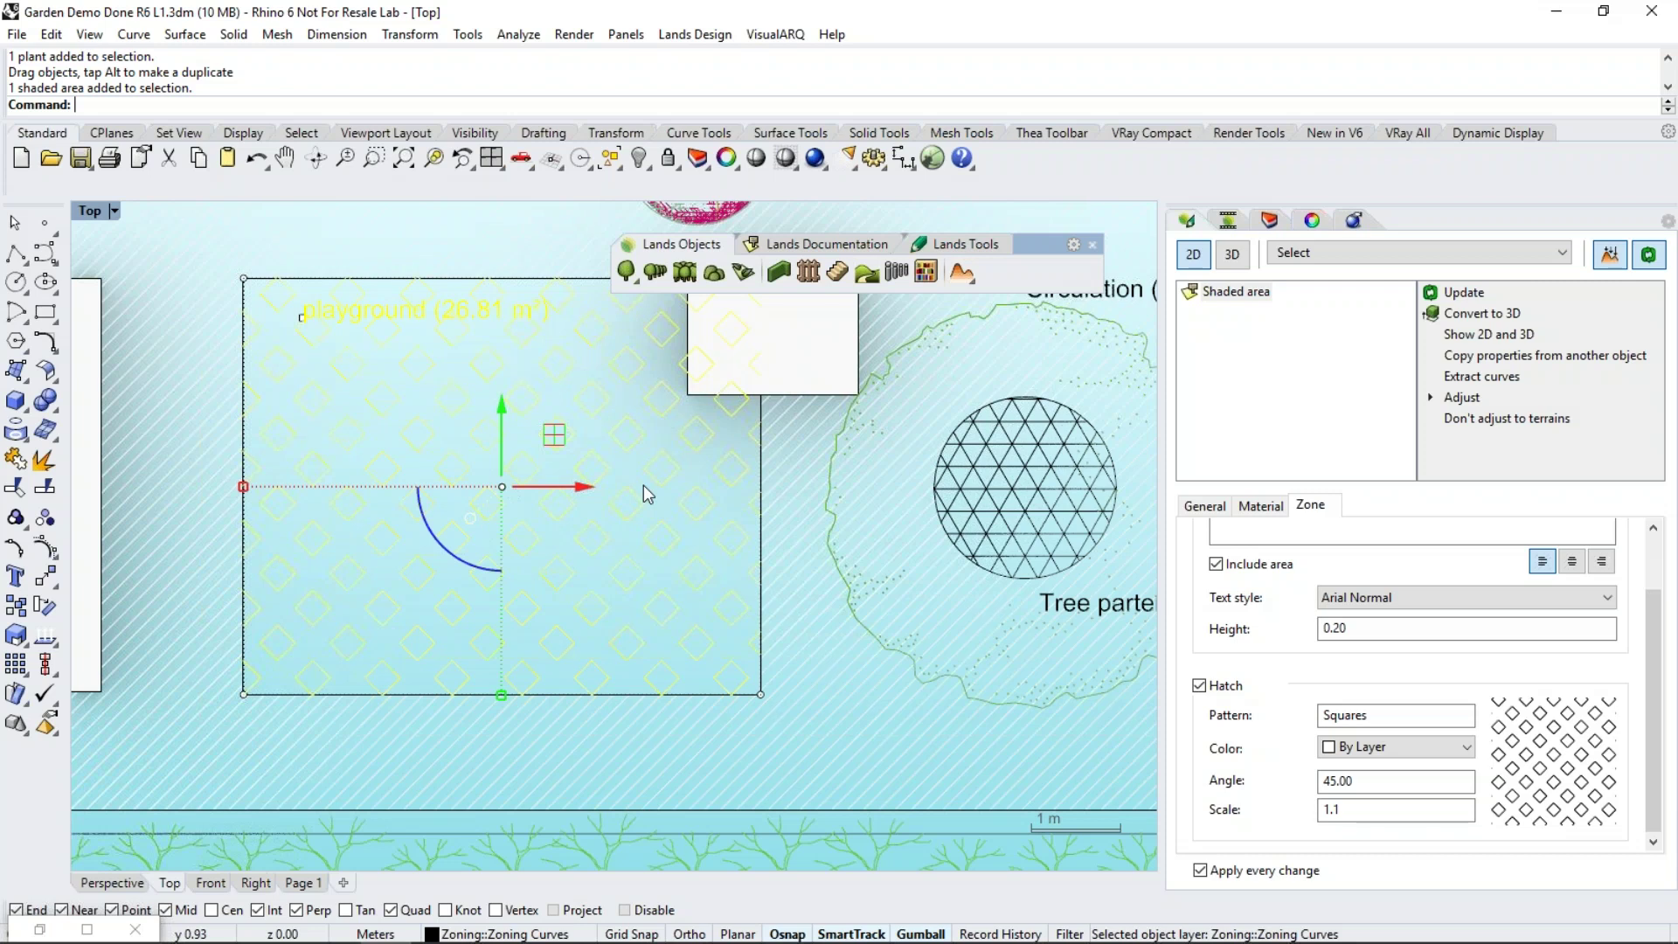
pyautogui.press('Escape')
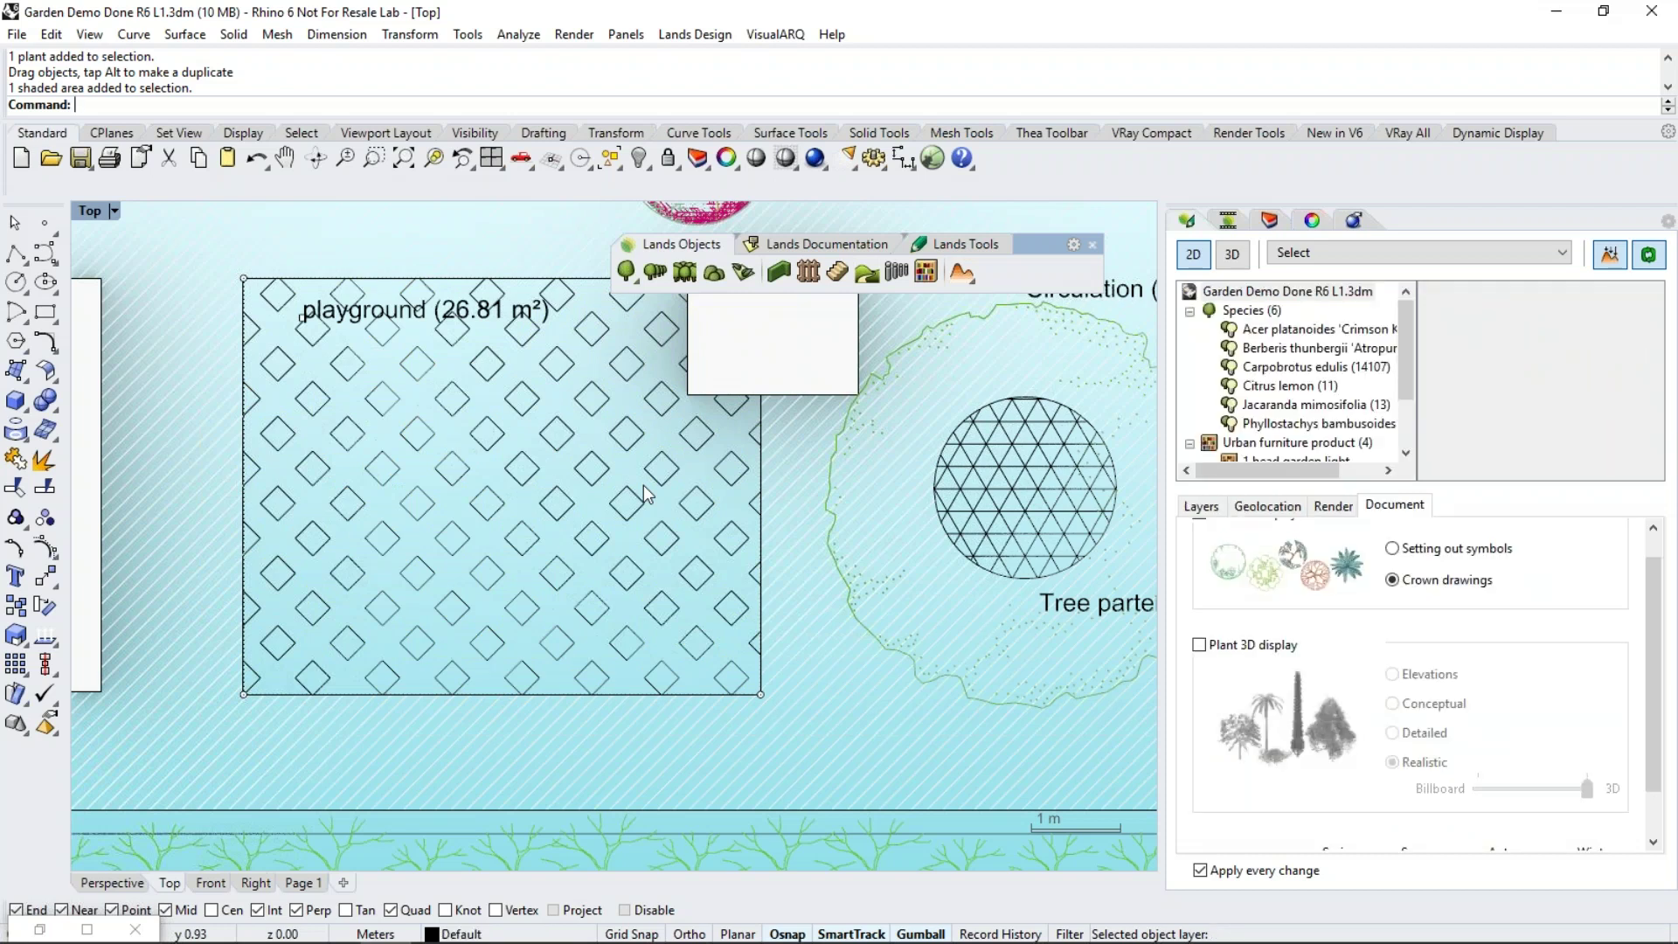
pyautogui.scroll(-3, 637, 599)
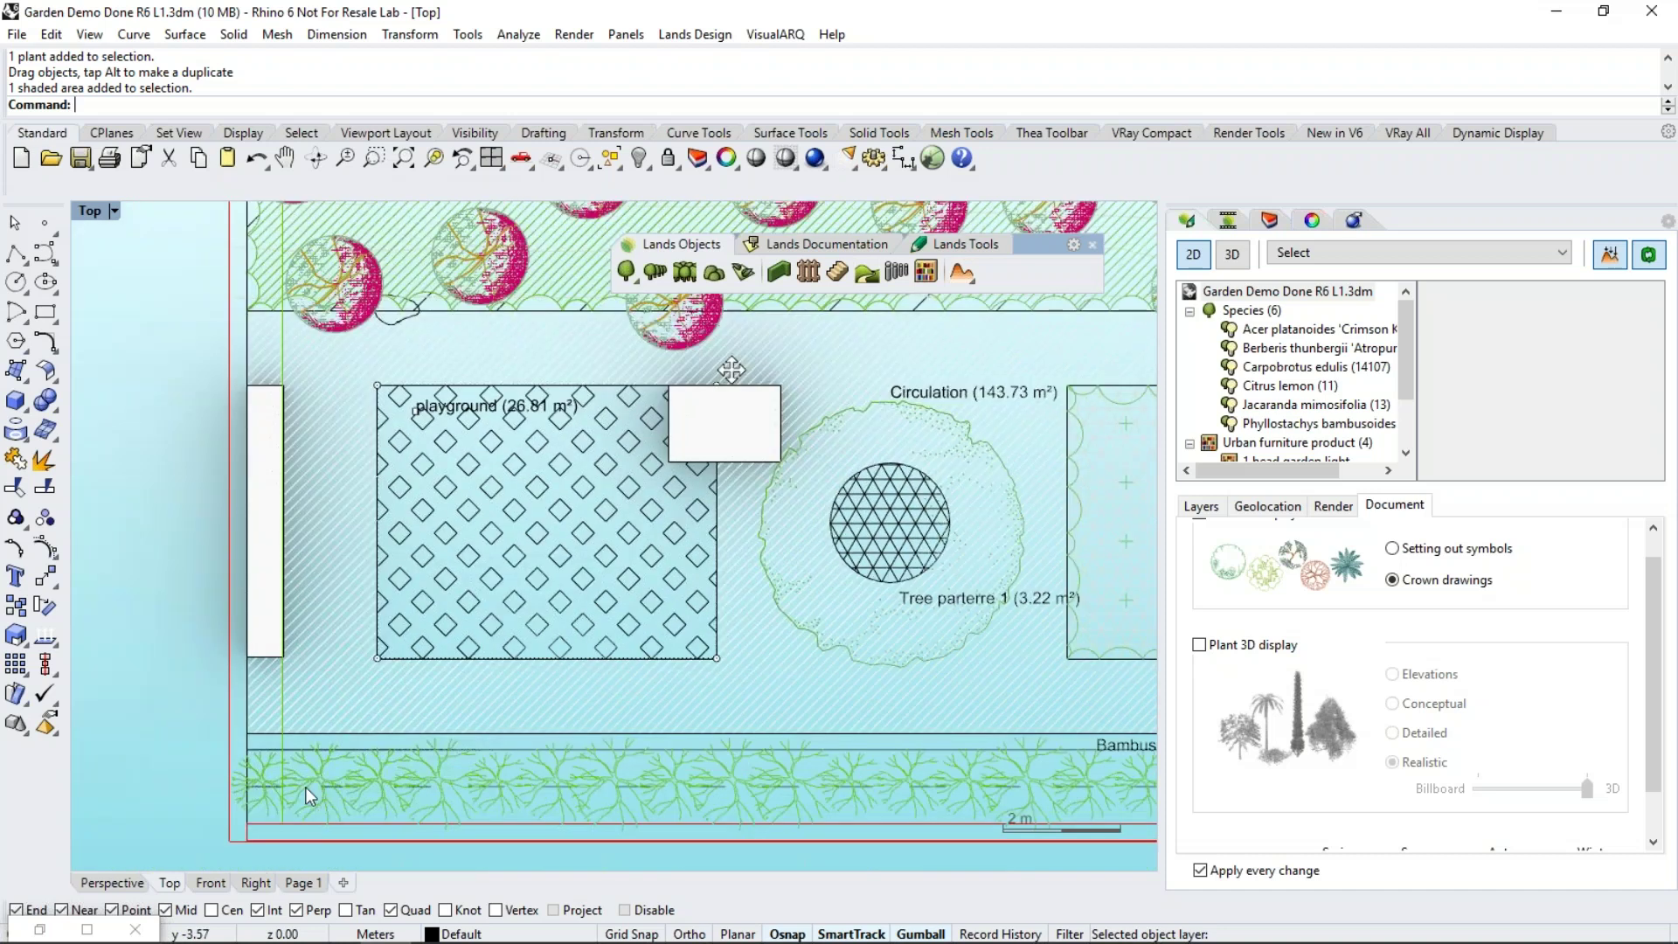
# Zoom the Perspective view close onto the garden slope and open the Lands Library of blocks
pyautogui.click(131, 884)
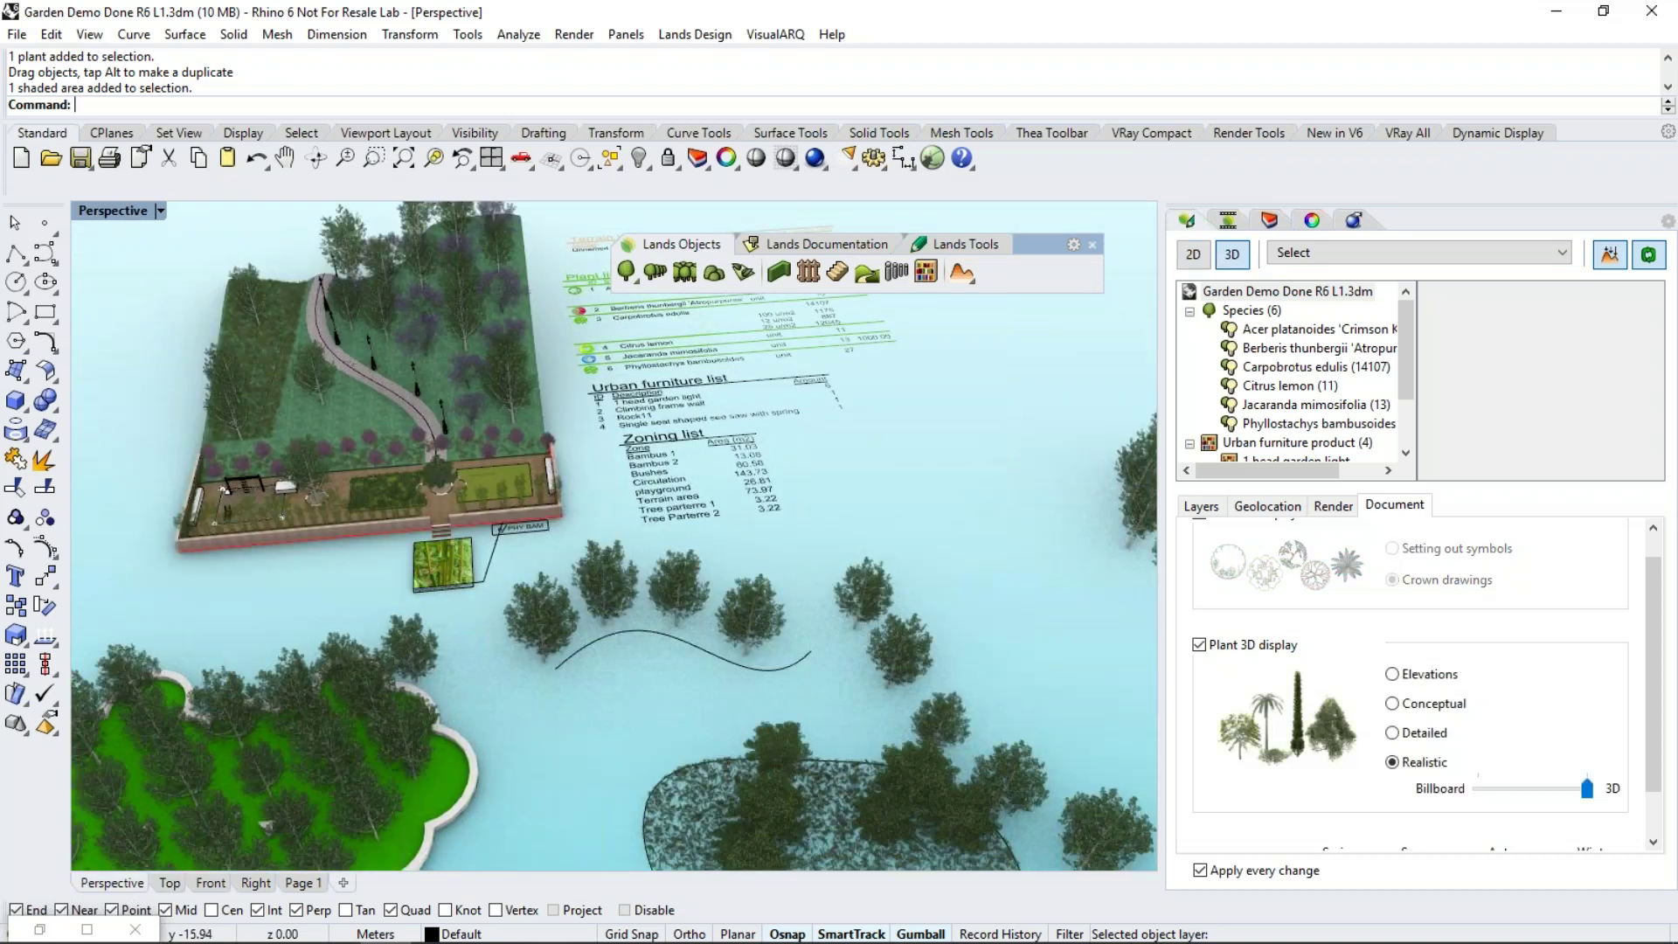
pyautogui.scroll(3, 273, 490)
pyautogui.moveTo(276, 542); pyautogui.dragTo(501, 679, button='right')
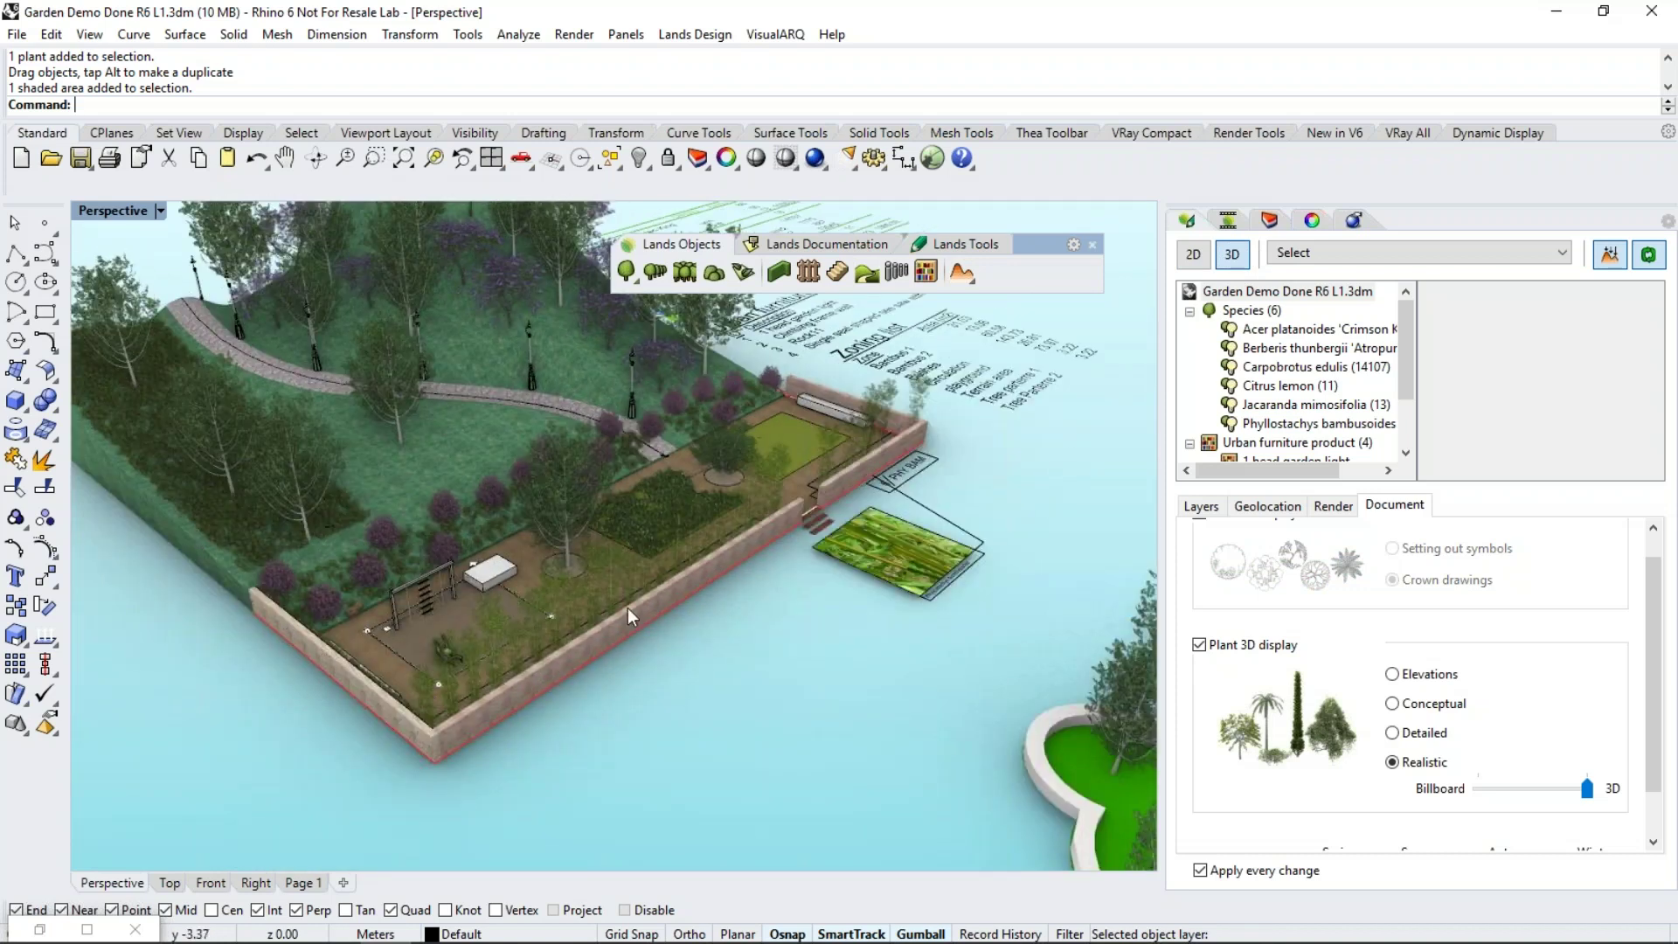
pyautogui.moveTo(679, 670); pyautogui.dragTo(629, 669, button='right')
pyautogui.moveTo(790, 669)
pyautogui.mouseDown(button='right')
pyautogui.moveTo(579, 594)
pyautogui.moveTo(719, 476)
pyautogui.moveTo(661, 500)
pyautogui.moveTo(689, 532)
pyautogui.moveTo(742, 465)
pyautogui.mouseUp(button='right')
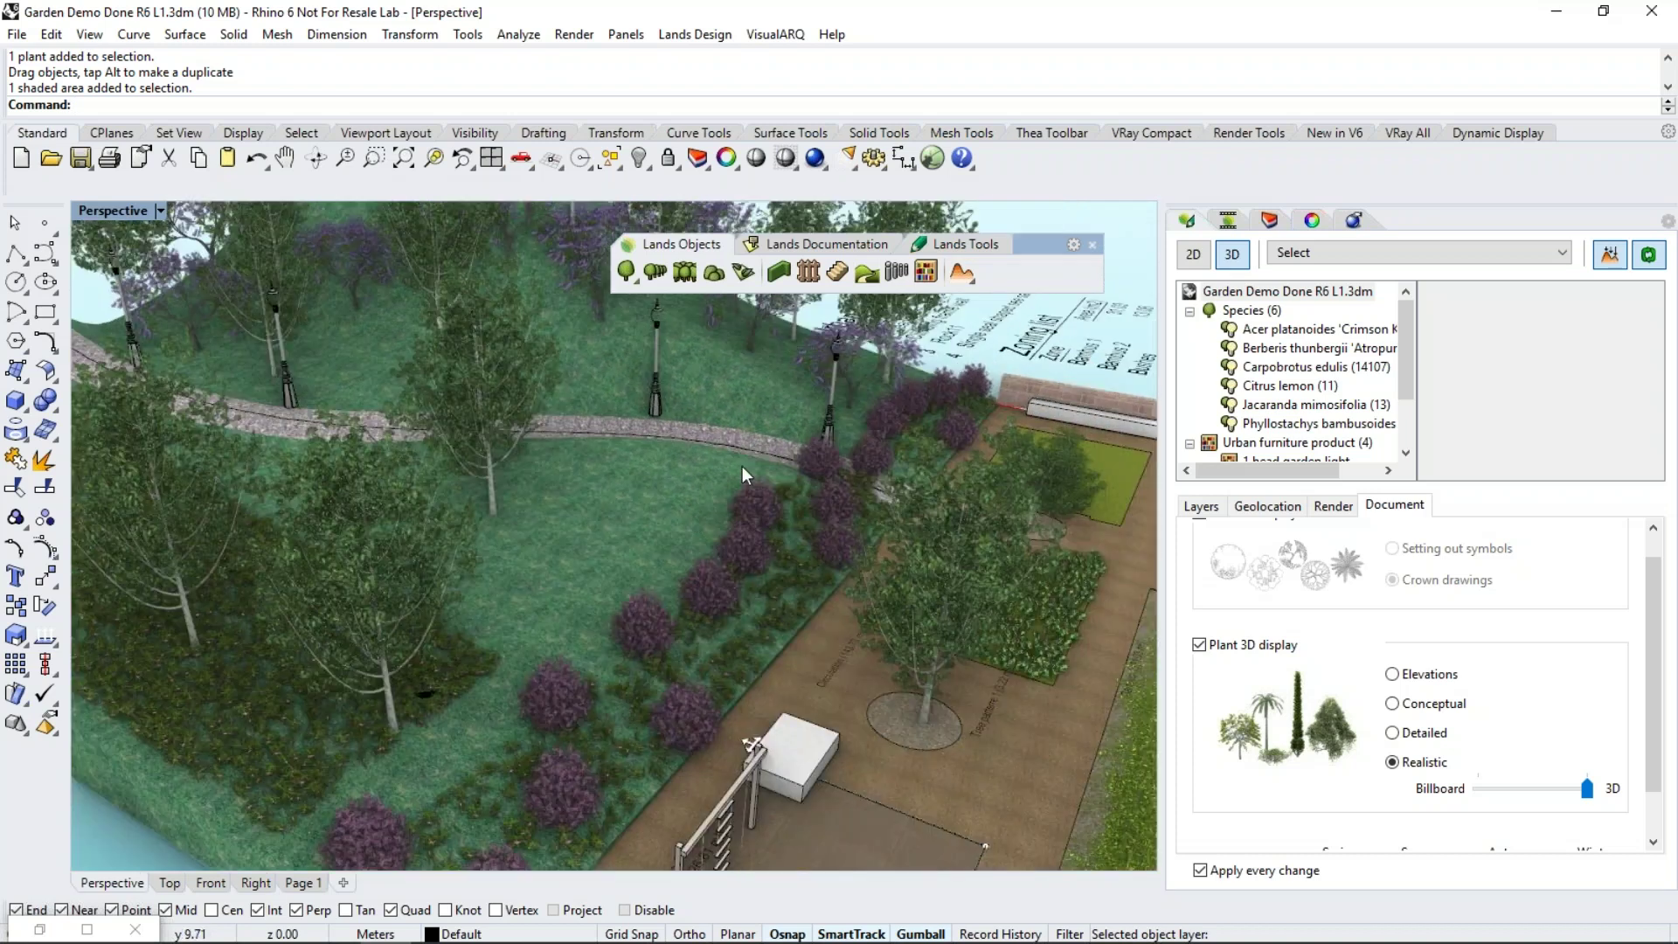
pyautogui.click(926, 271)
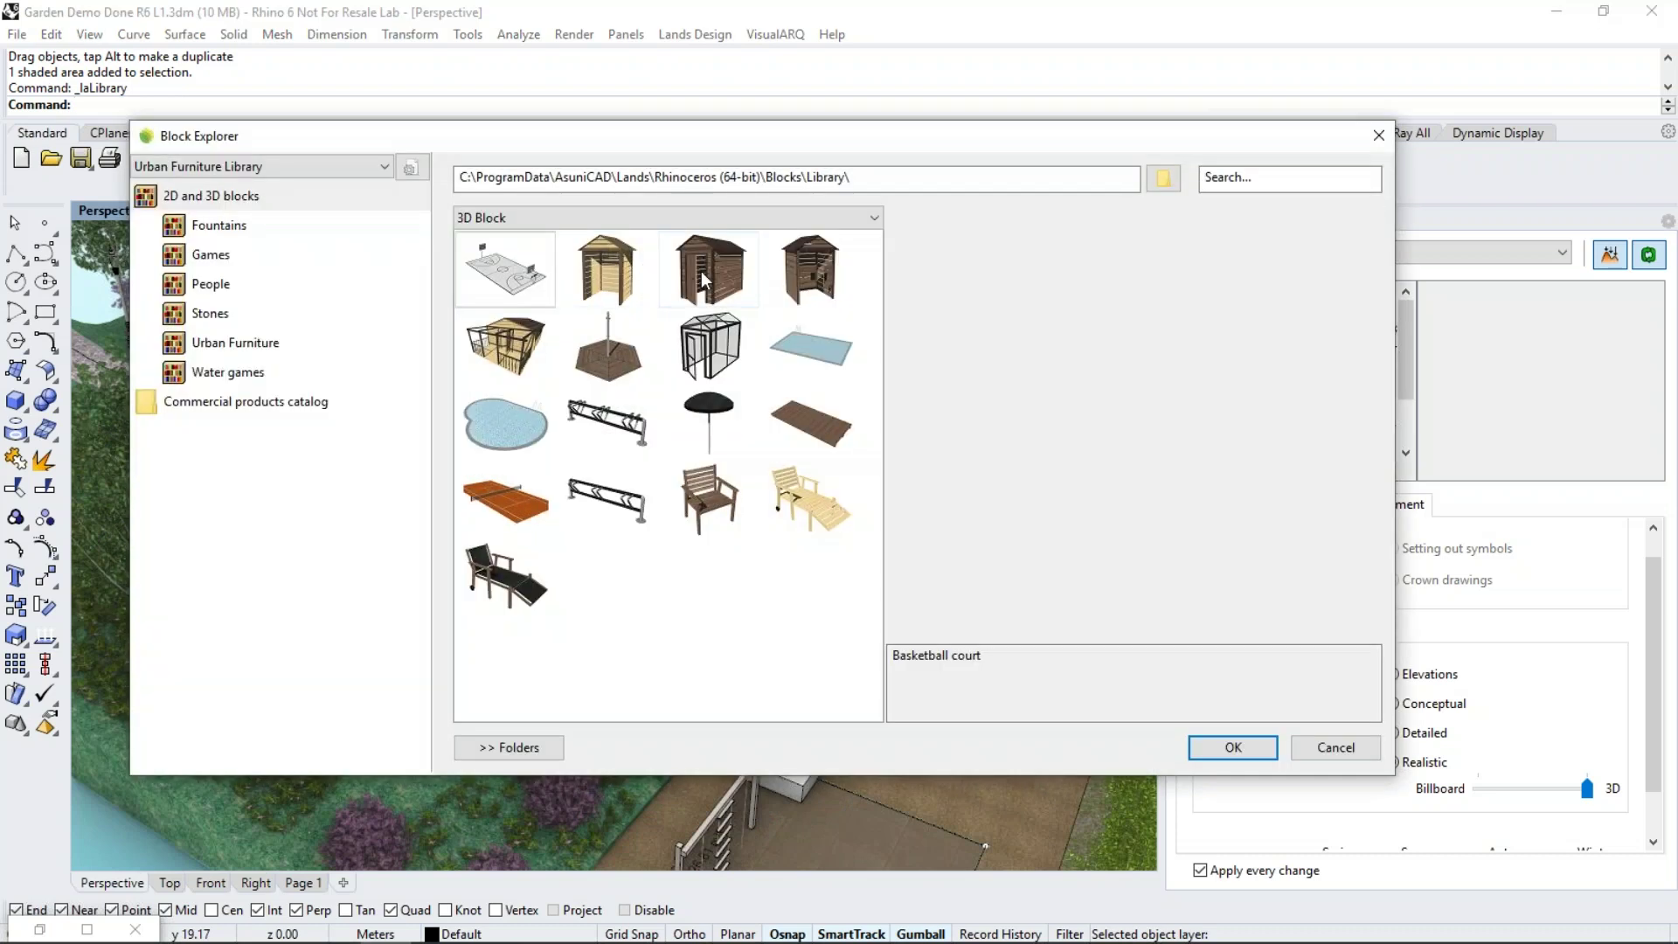
# Place the Medium hut on the lawn with Ortho-straight rotation, then isolate it
pyautogui.click(701, 271)
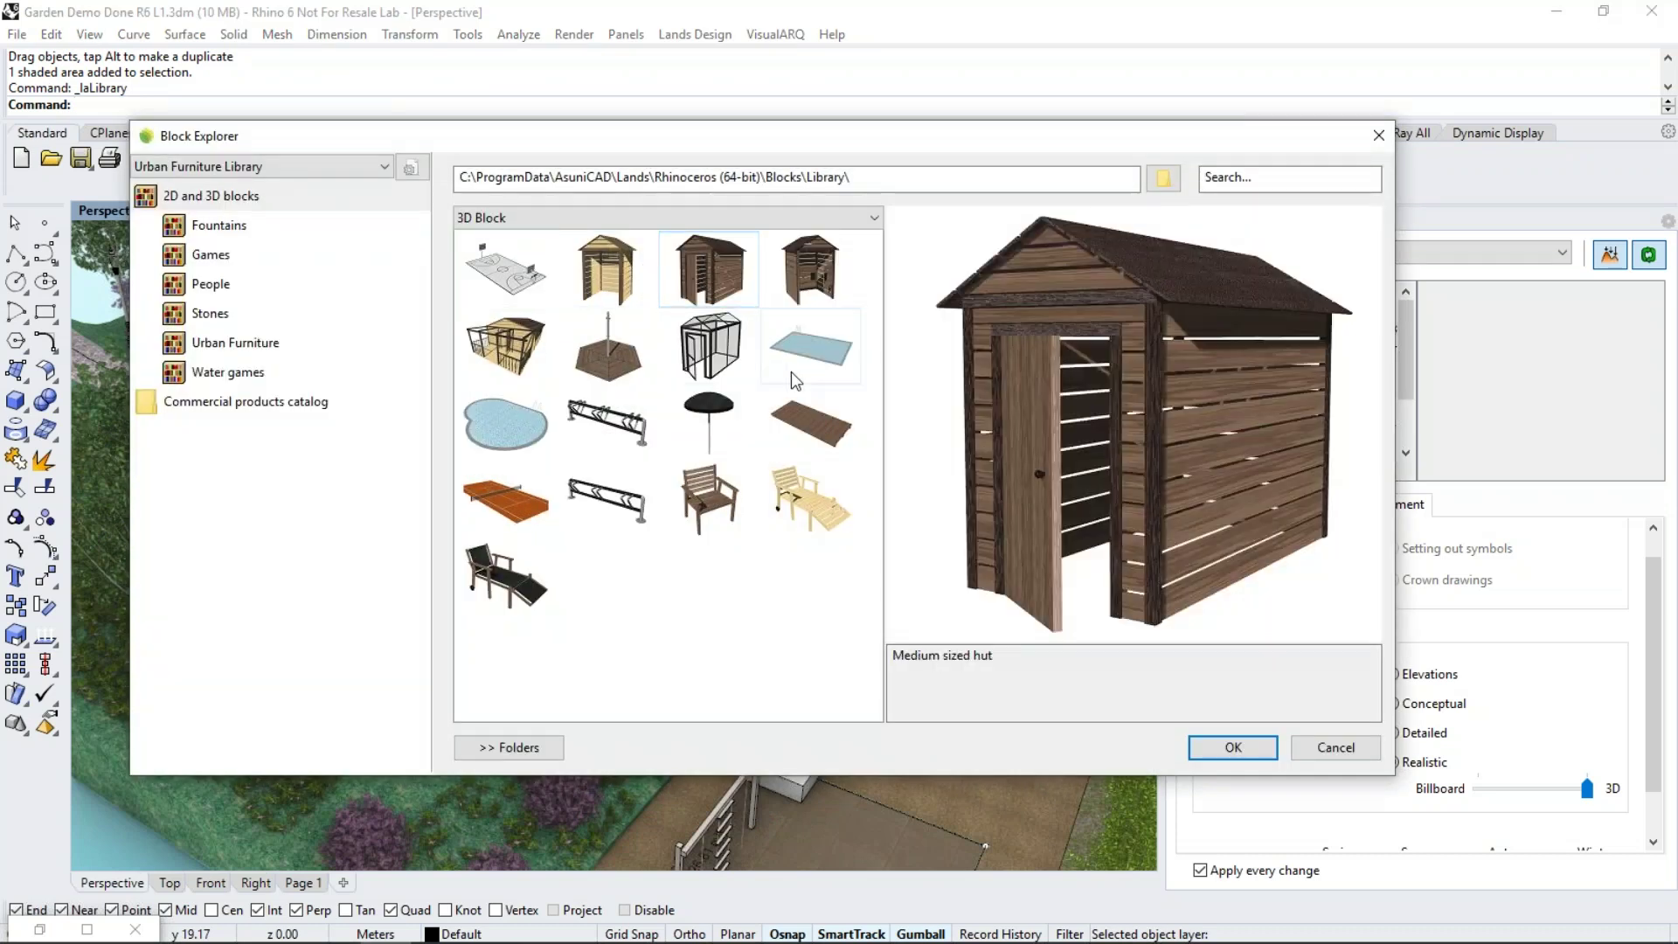
pyautogui.click(1206, 747)
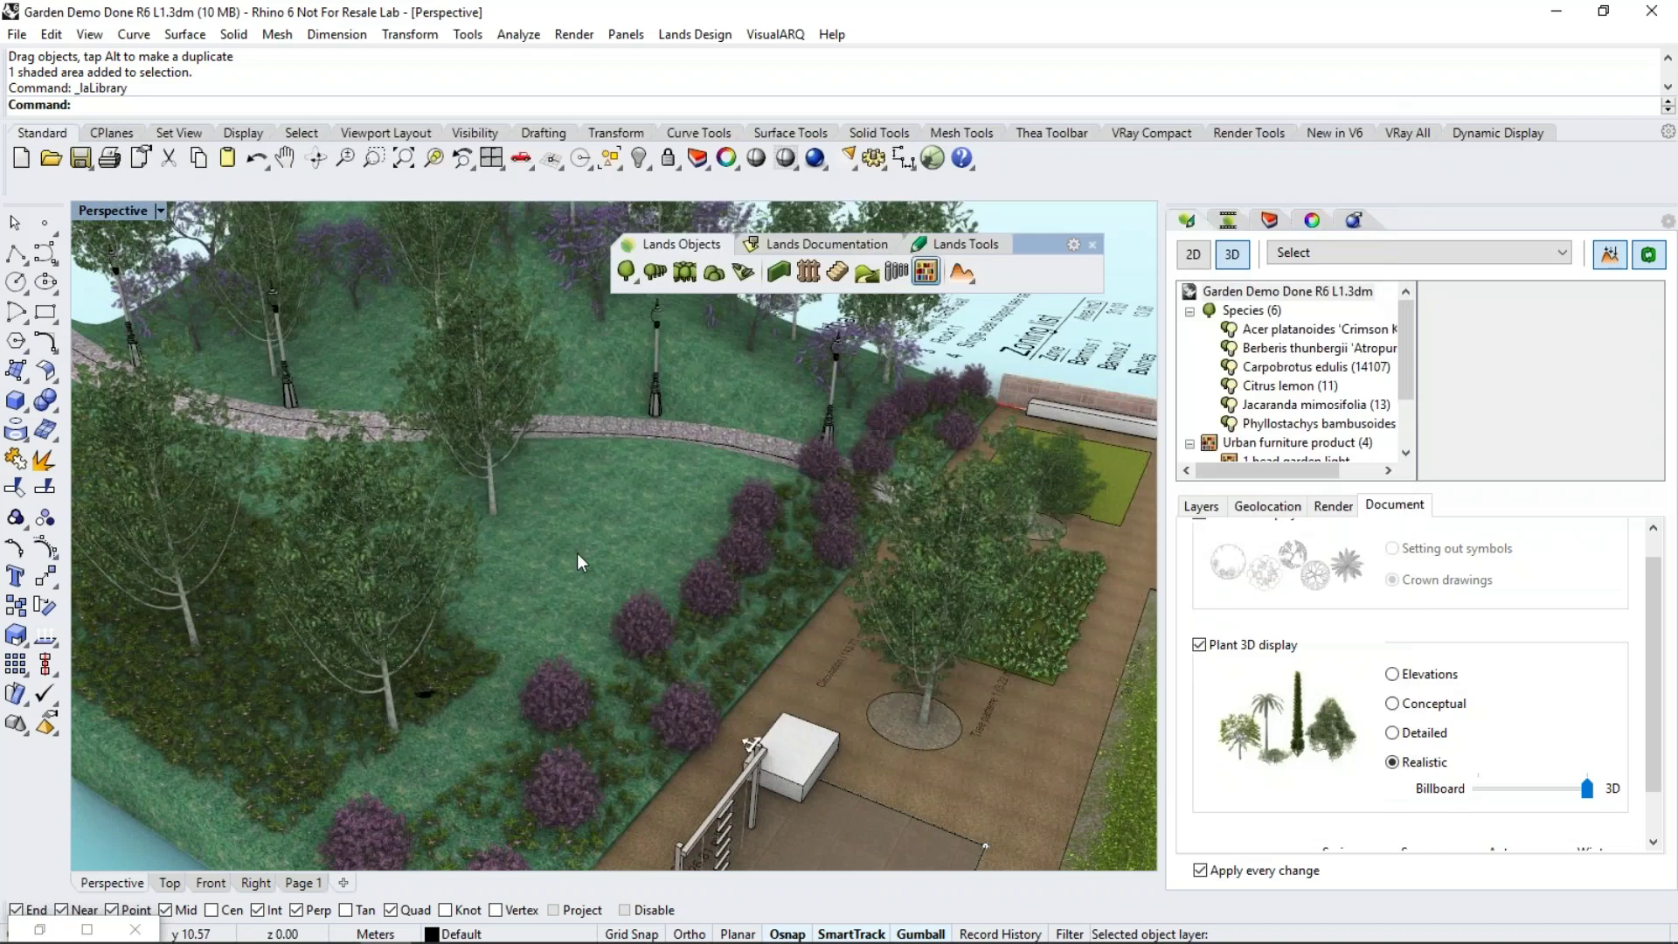
pyautogui.click(582, 574)
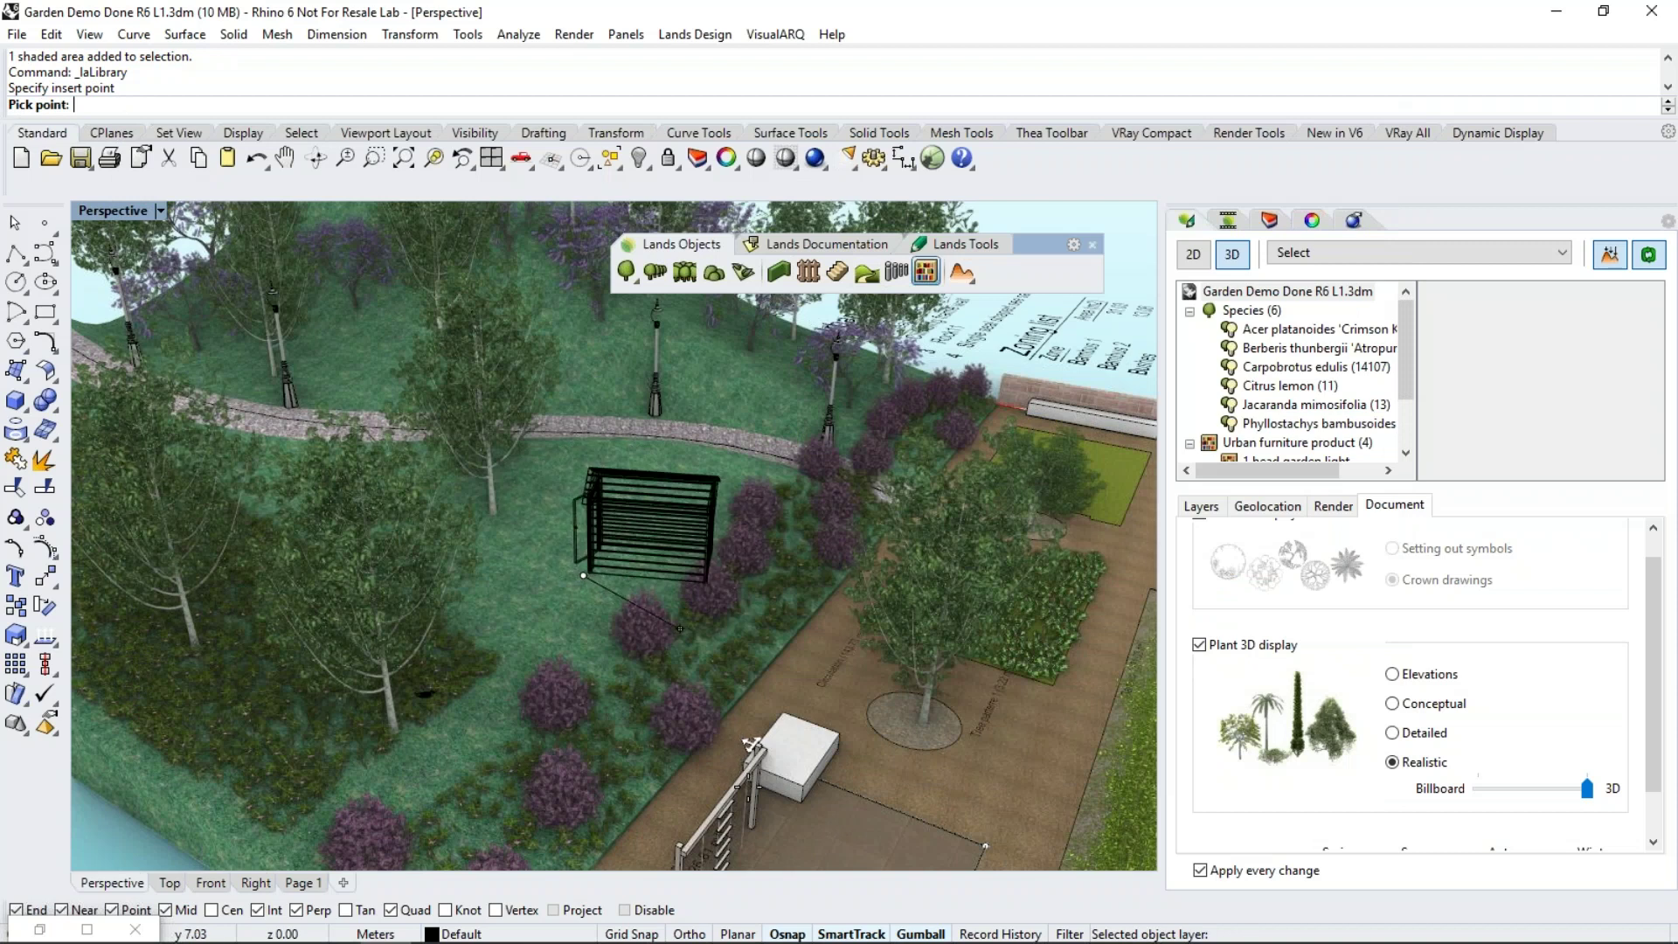
pyautogui.press('F8')
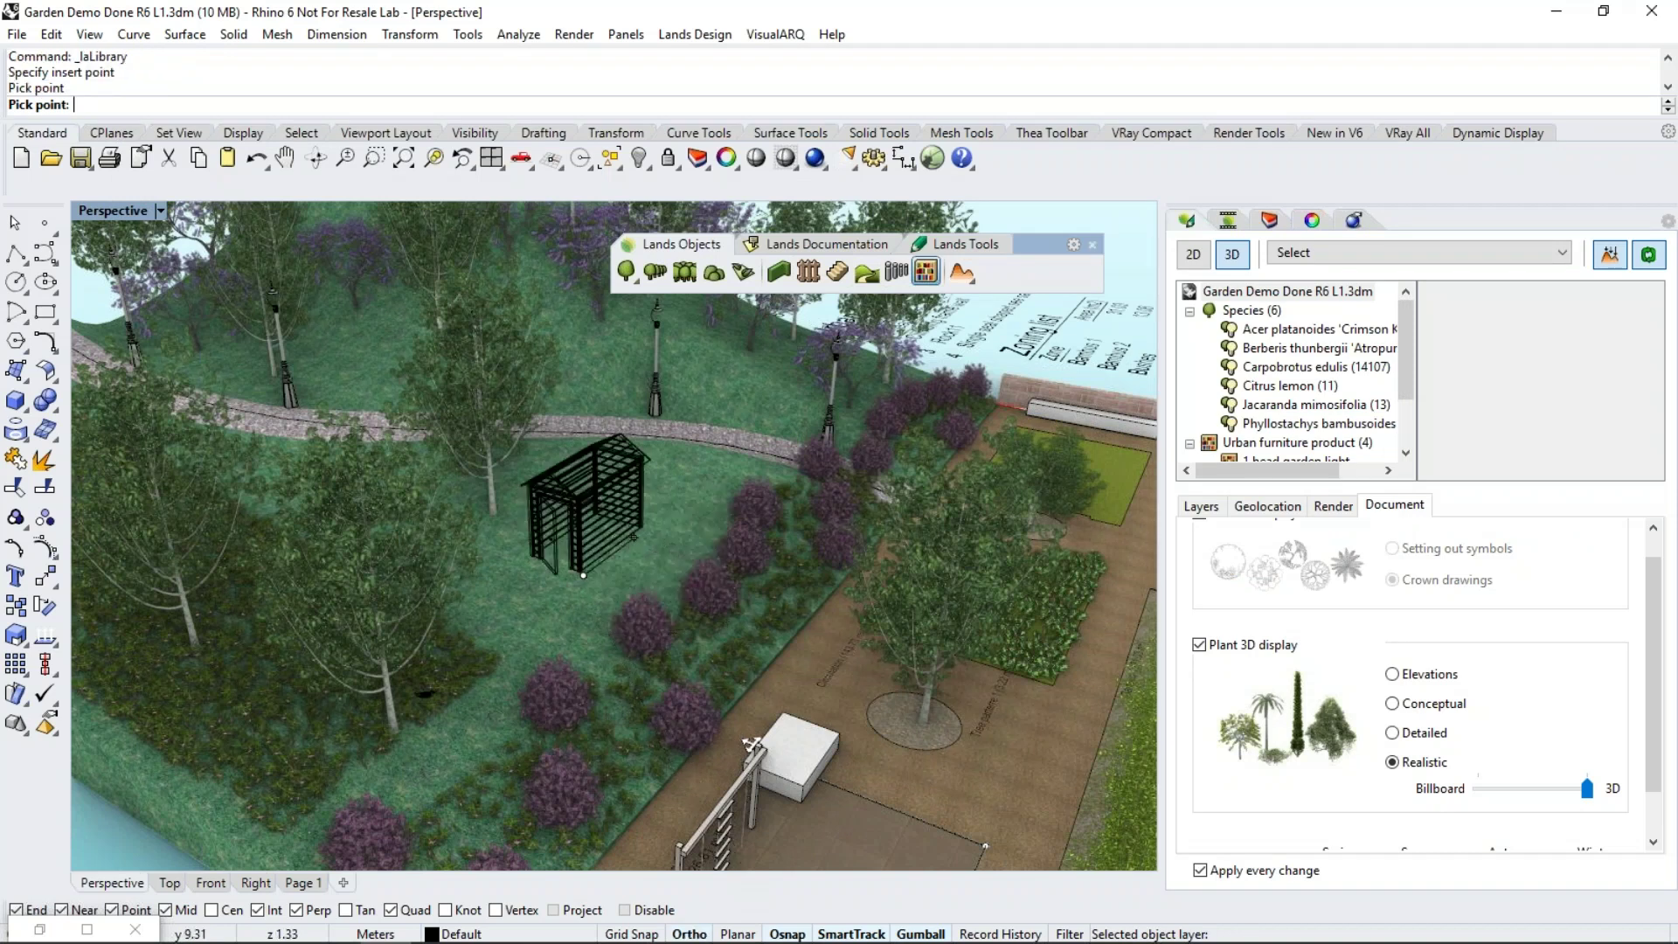
pyautogui.click(634, 536)
pyautogui.click(603, 520)
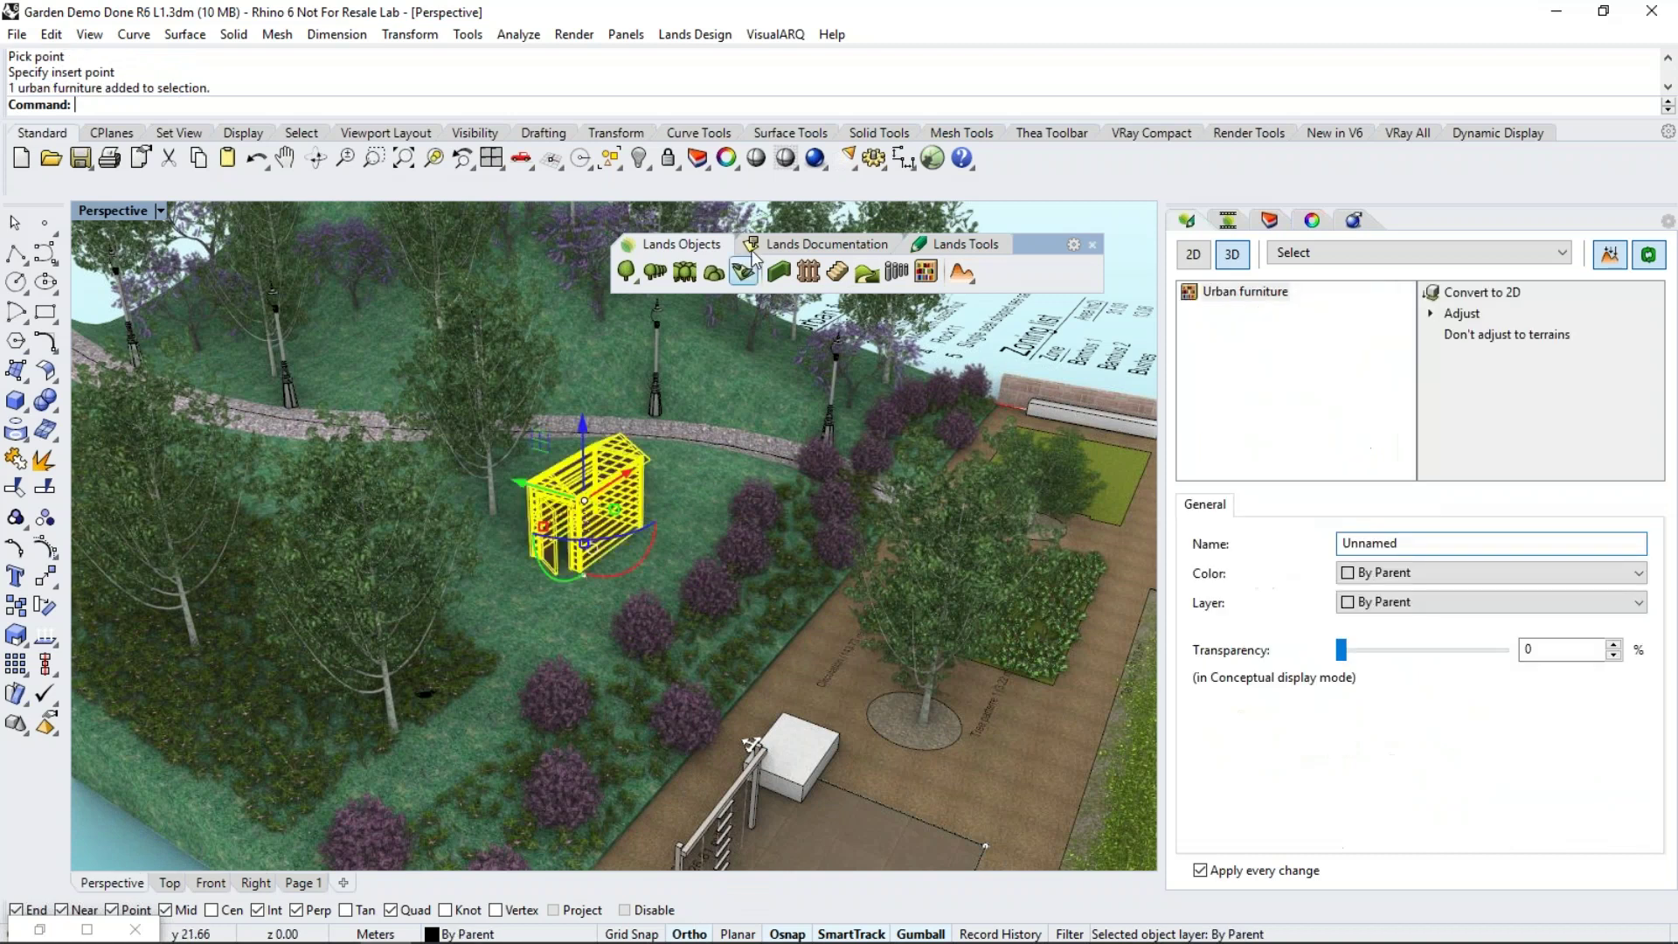
pyautogui.hotkey('ctrl', 'shift', 'h')
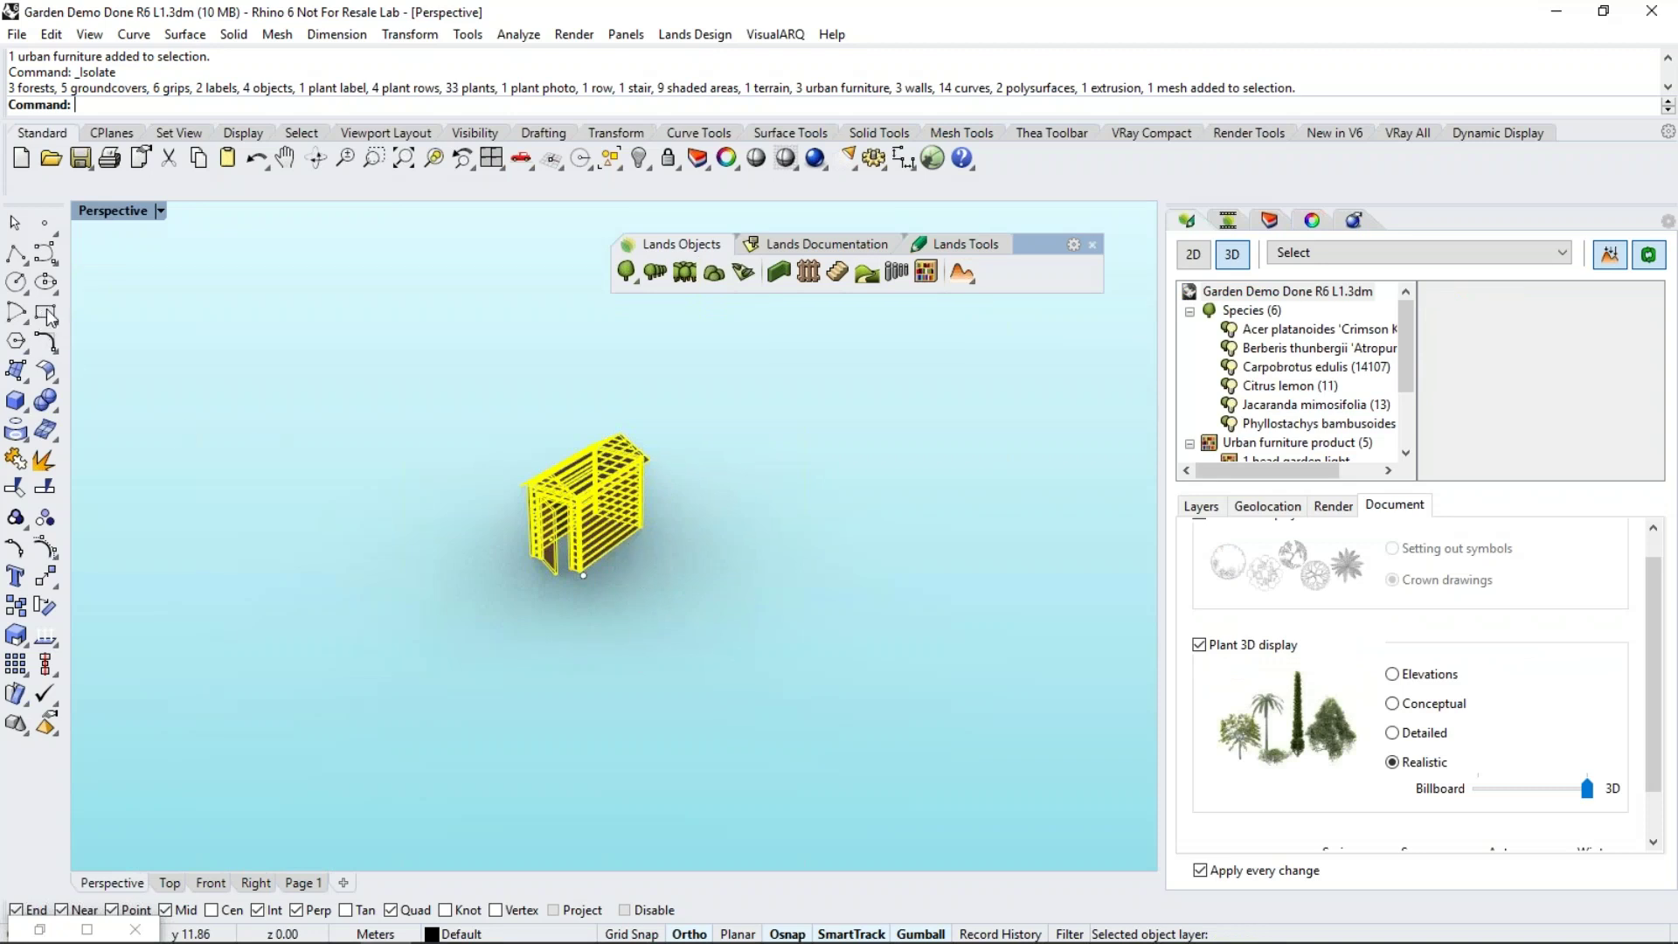
# Draw a rectangle around the hut's base
pyautogui.click(661, 444)
pyautogui.moveTo(660, 444); pyautogui.dragTo(520, 529, button='right')
pyautogui.click(44, 312)
pyautogui.scroll(5, 394, 593)
pyautogui.scroll(-4, 394, 593)
pyautogui.click(392, 596)
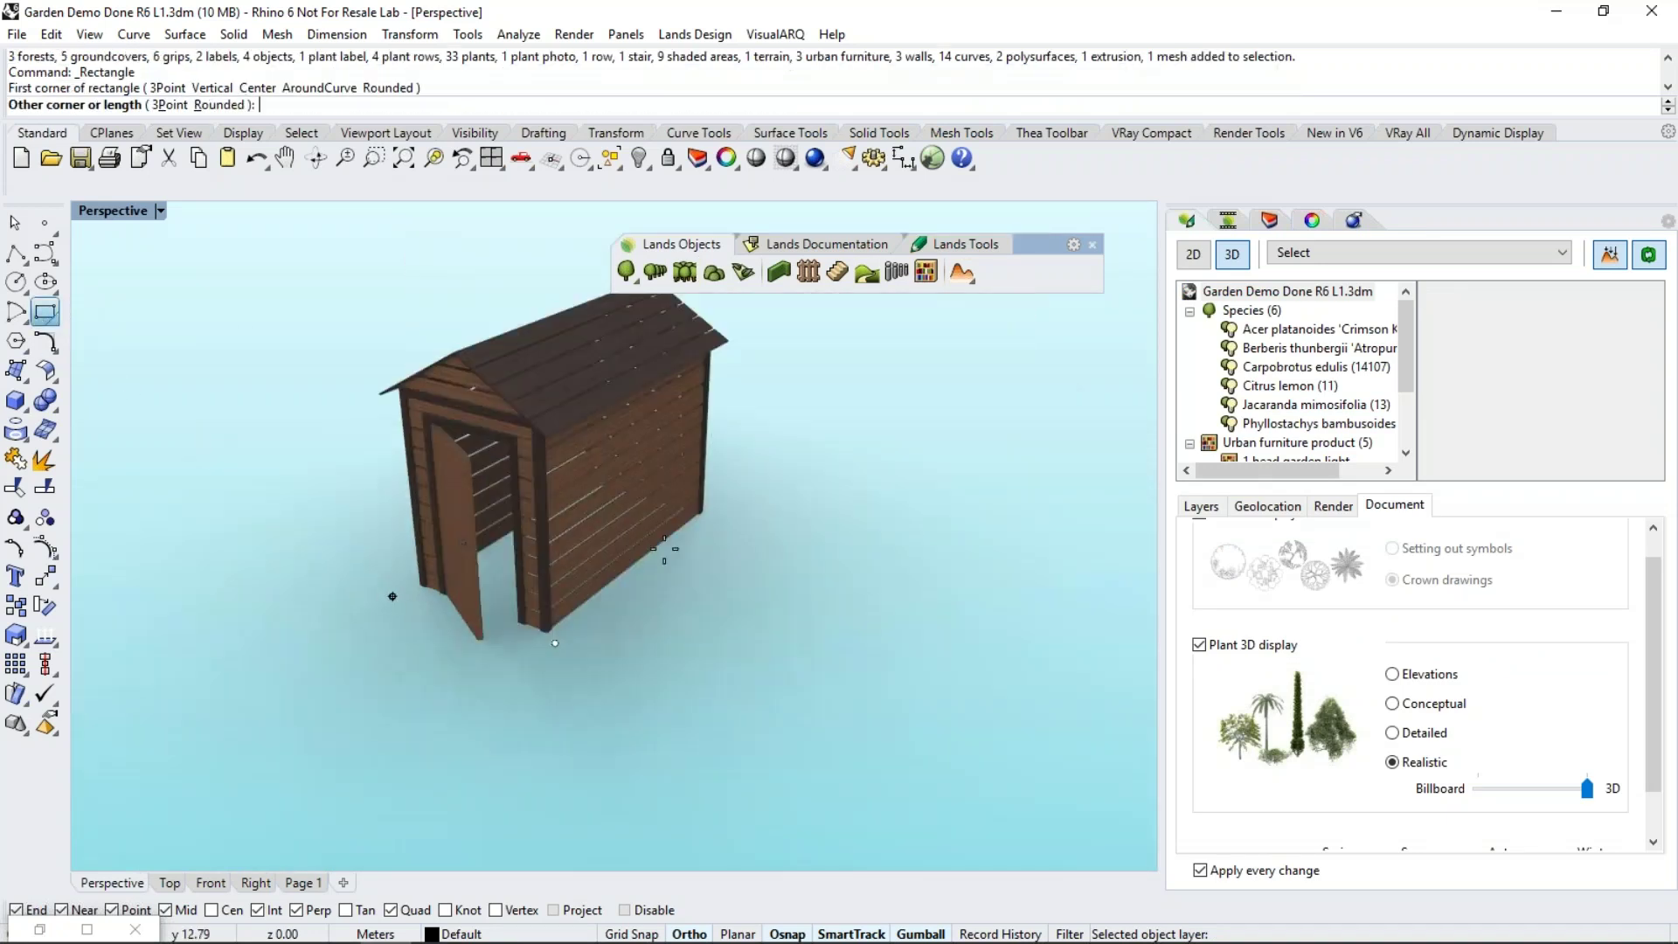
pyautogui.click(729, 515)
# In Top view, shift the rectangle so it frames the hut's footprint
pyautogui.moveTo(611, 631); pyautogui.dragTo(612, 699, button='right')
pyautogui.click(169, 883)
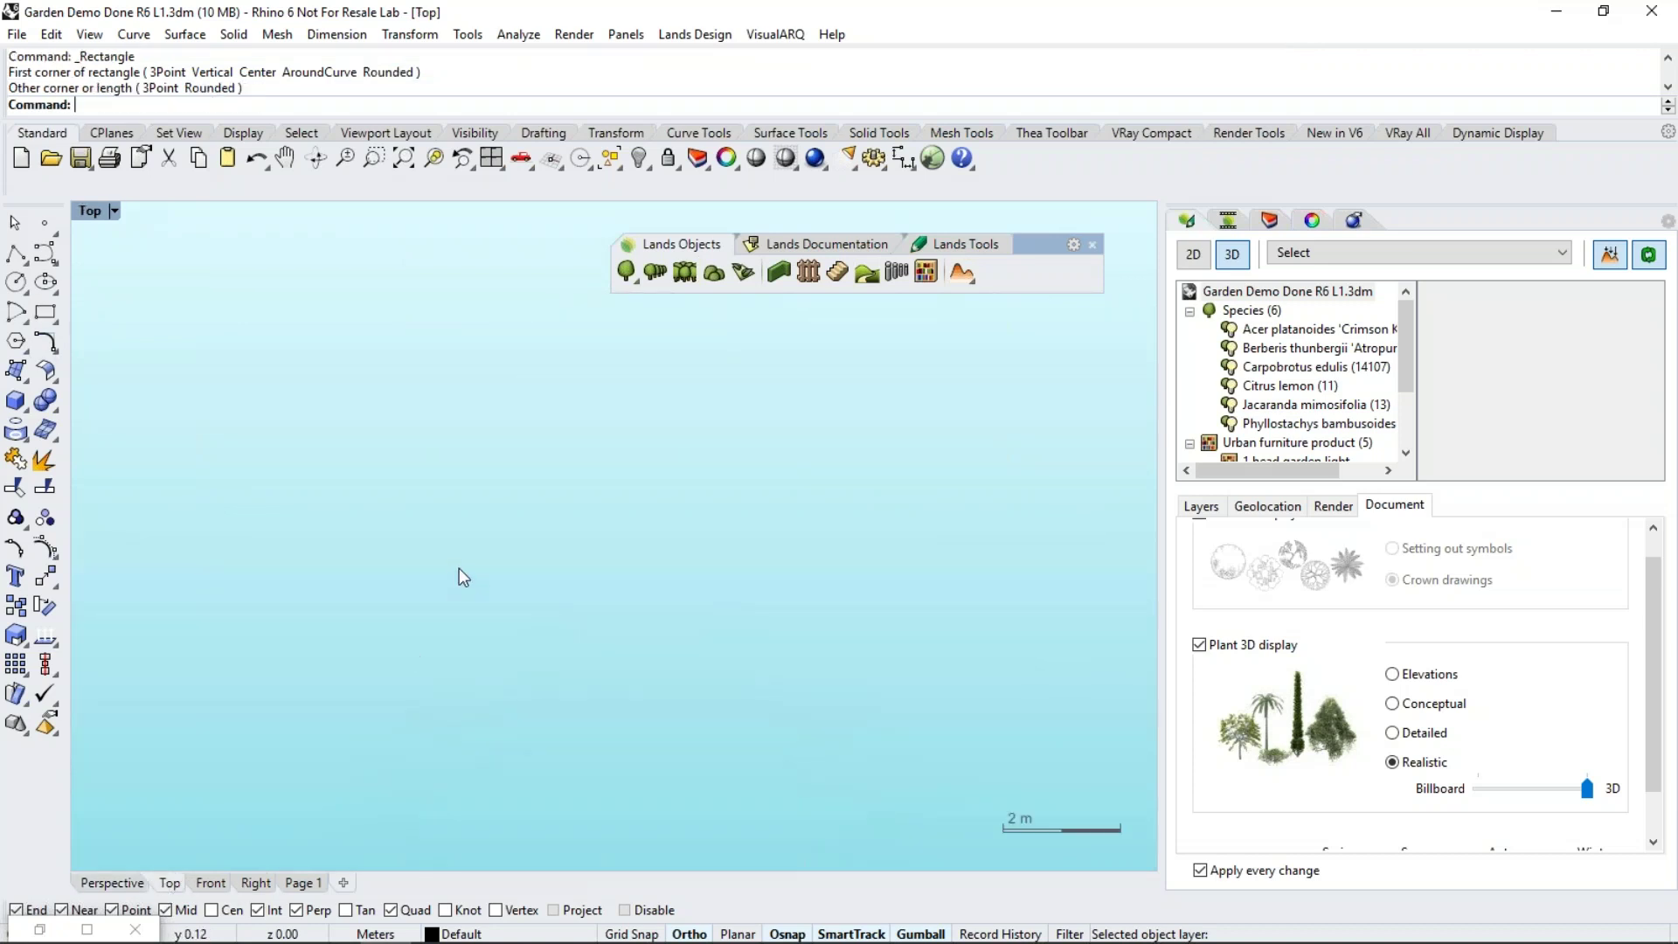
pyautogui.scroll(2, 667, 329)
pyautogui.moveTo(667, 329); pyautogui.dragTo(697, 395, button='right')
pyautogui.scroll(1, 697, 395)
pyautogui.moveTo(685, 400); pyautogui.dragTo(561, 446)
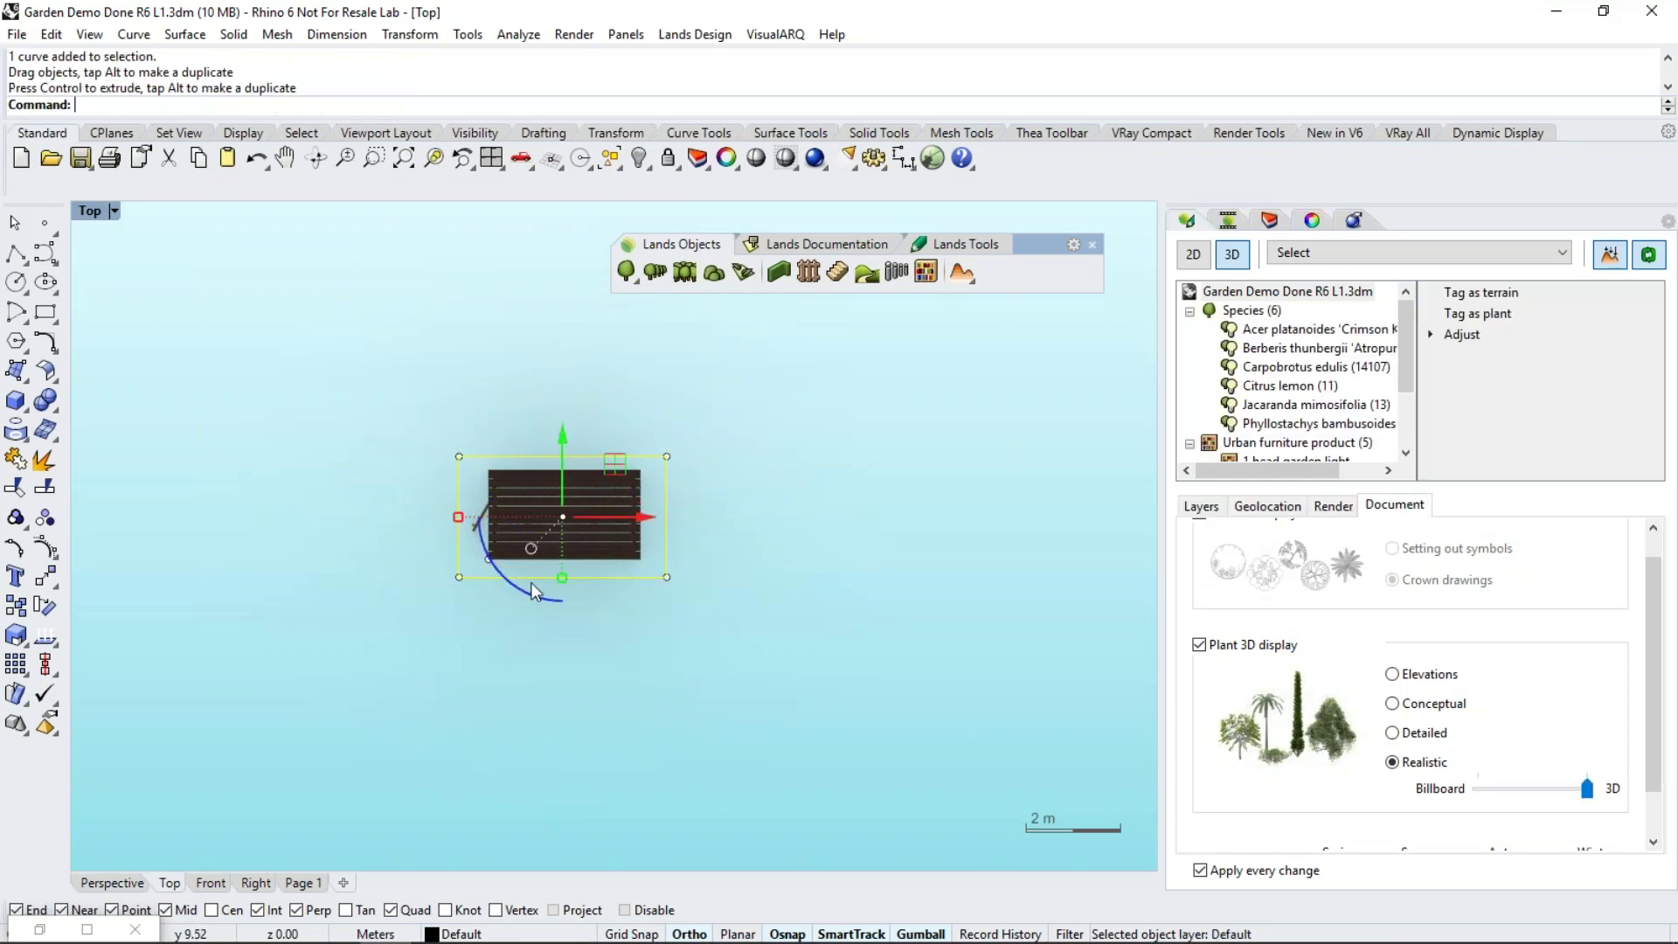
# Raise the rectangle off the ground, check its height in Front view, and show all hidden objects
pyautogui.click(112, 885)
pyautogui.moveTo(596, 506); pyautogui.dragTo(667, 450, button='right')
pyautogui.scroll(3, 673, 444)
pyautogui.moveTo(694, 486); pyautogui.dragTo(690, 413)
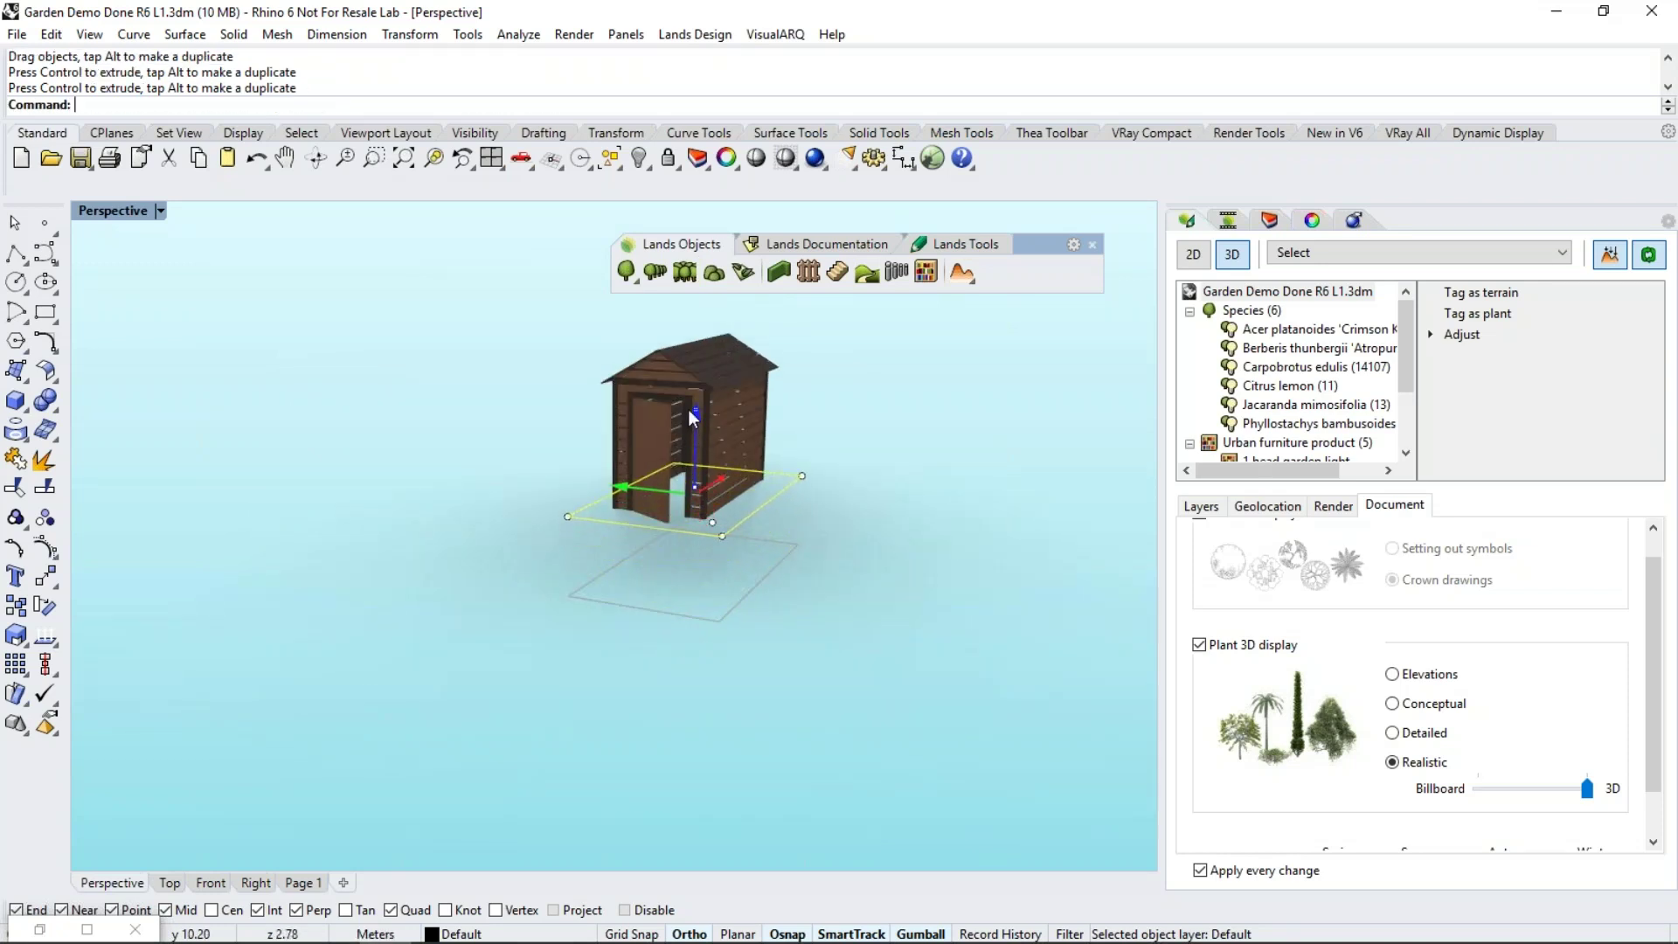
pyautogui.click(208, 885)
pyautogui.scroll(6, 492, 617)
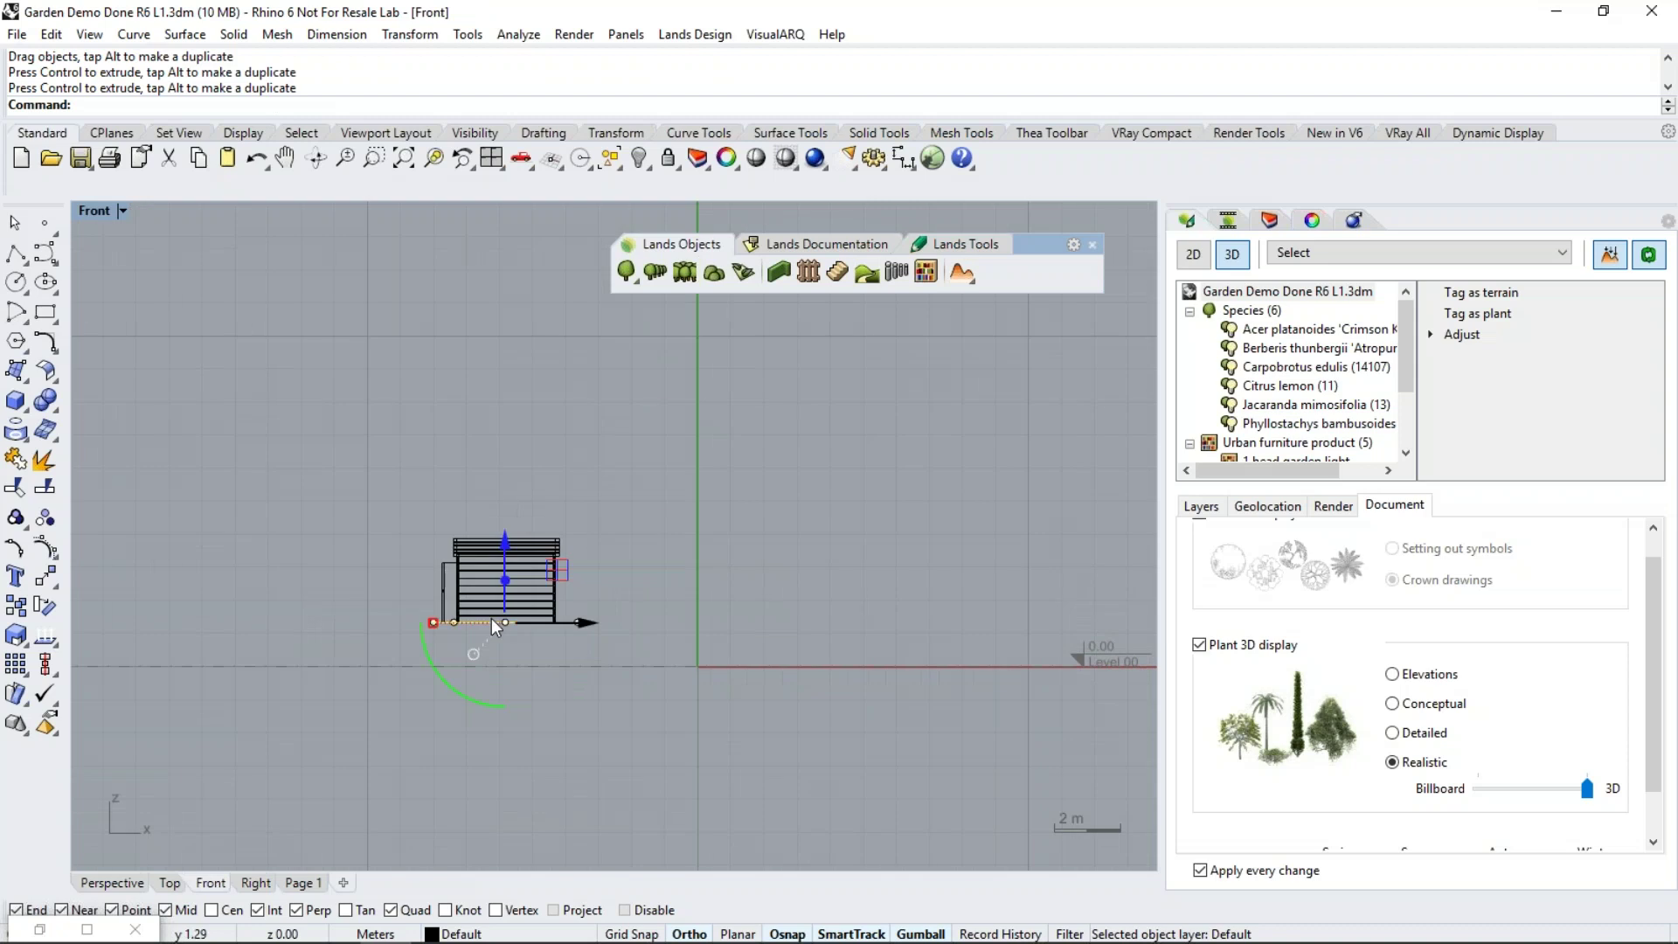
pyautogui.click(114, 882)
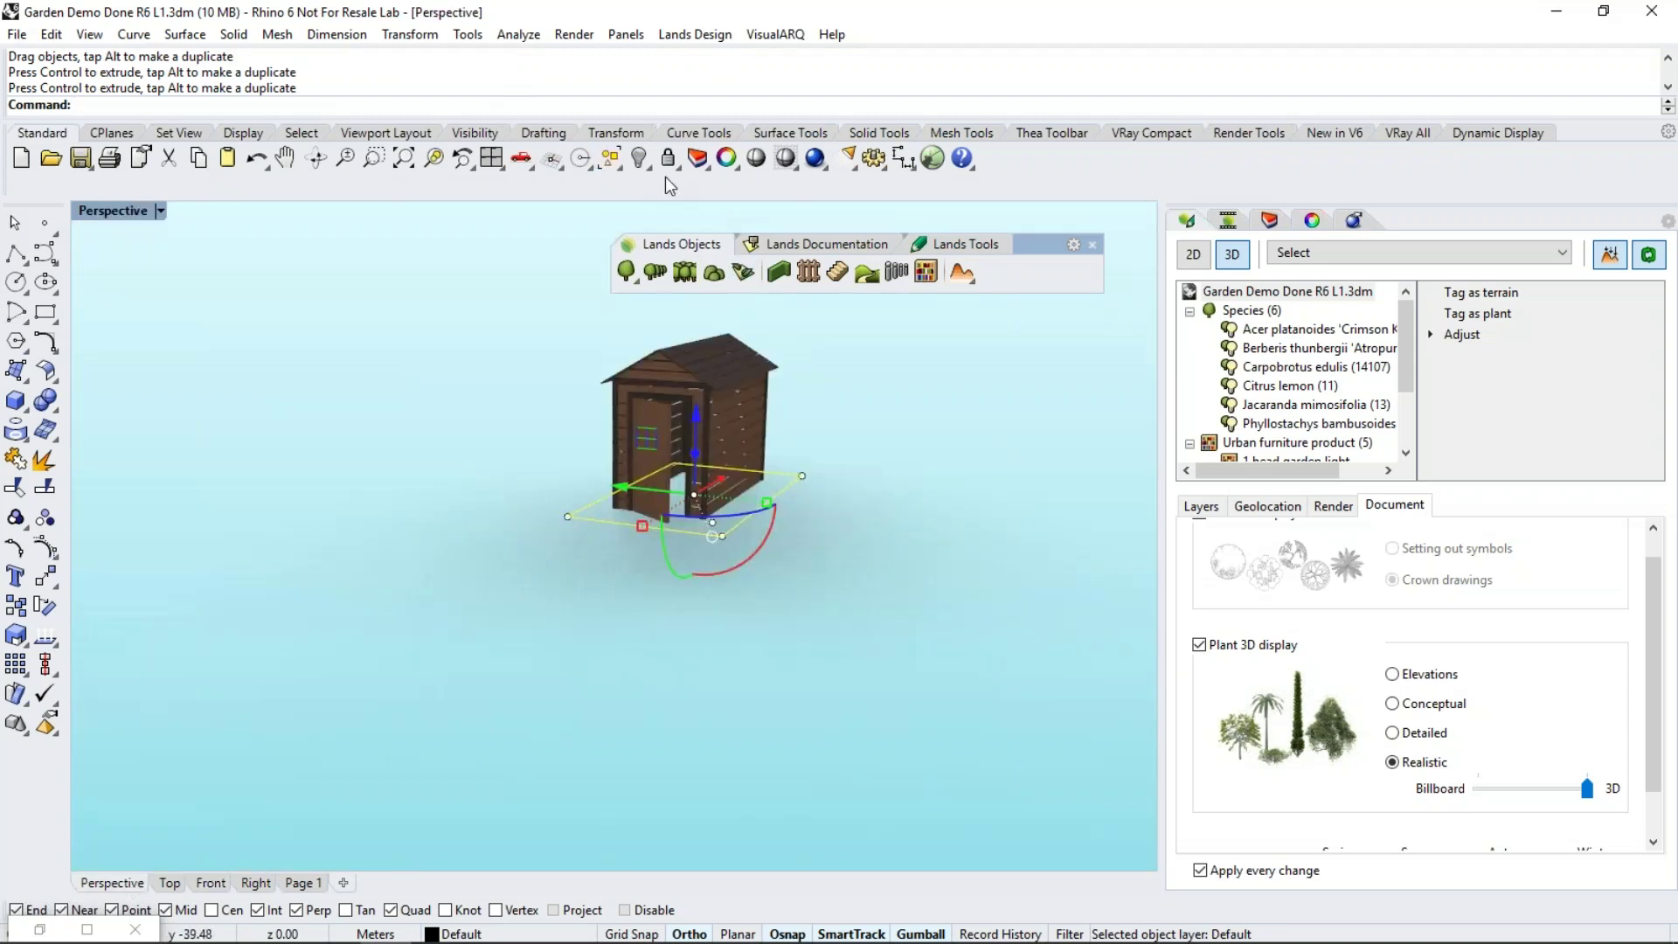
pyautogui.click(638, 158)
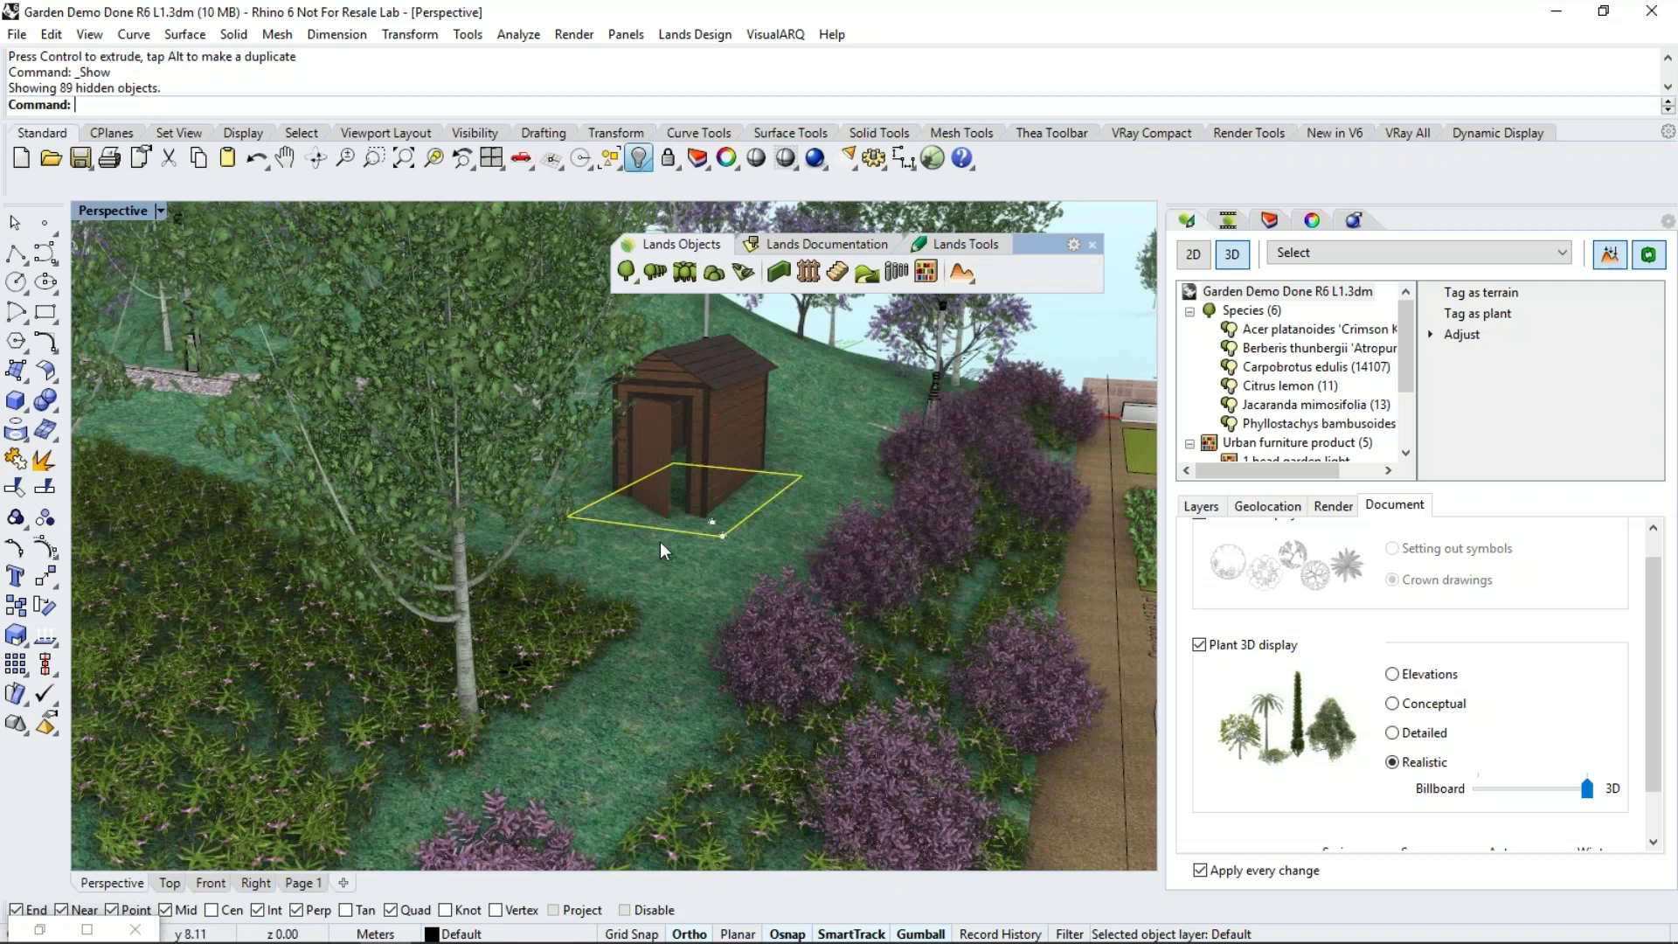
# Start Add Cut and Fill on the garden terrain at 45° using the hut's rectangle as pad outline
pyautogui.press('Escape')
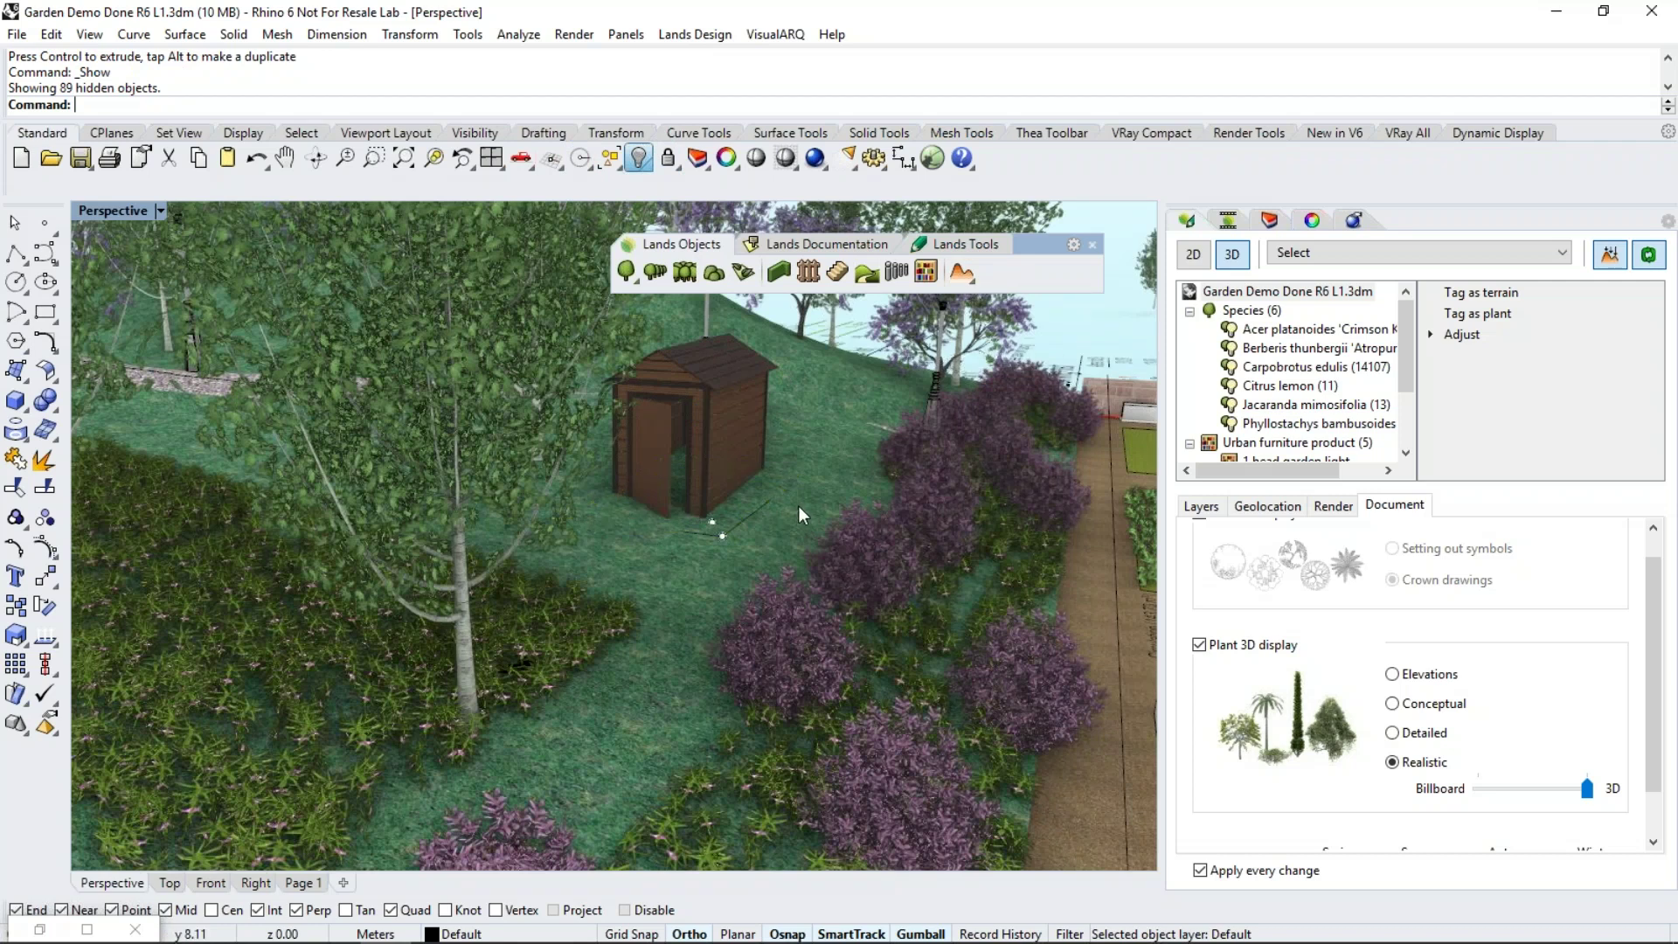
pyautogui.click(969, 276)
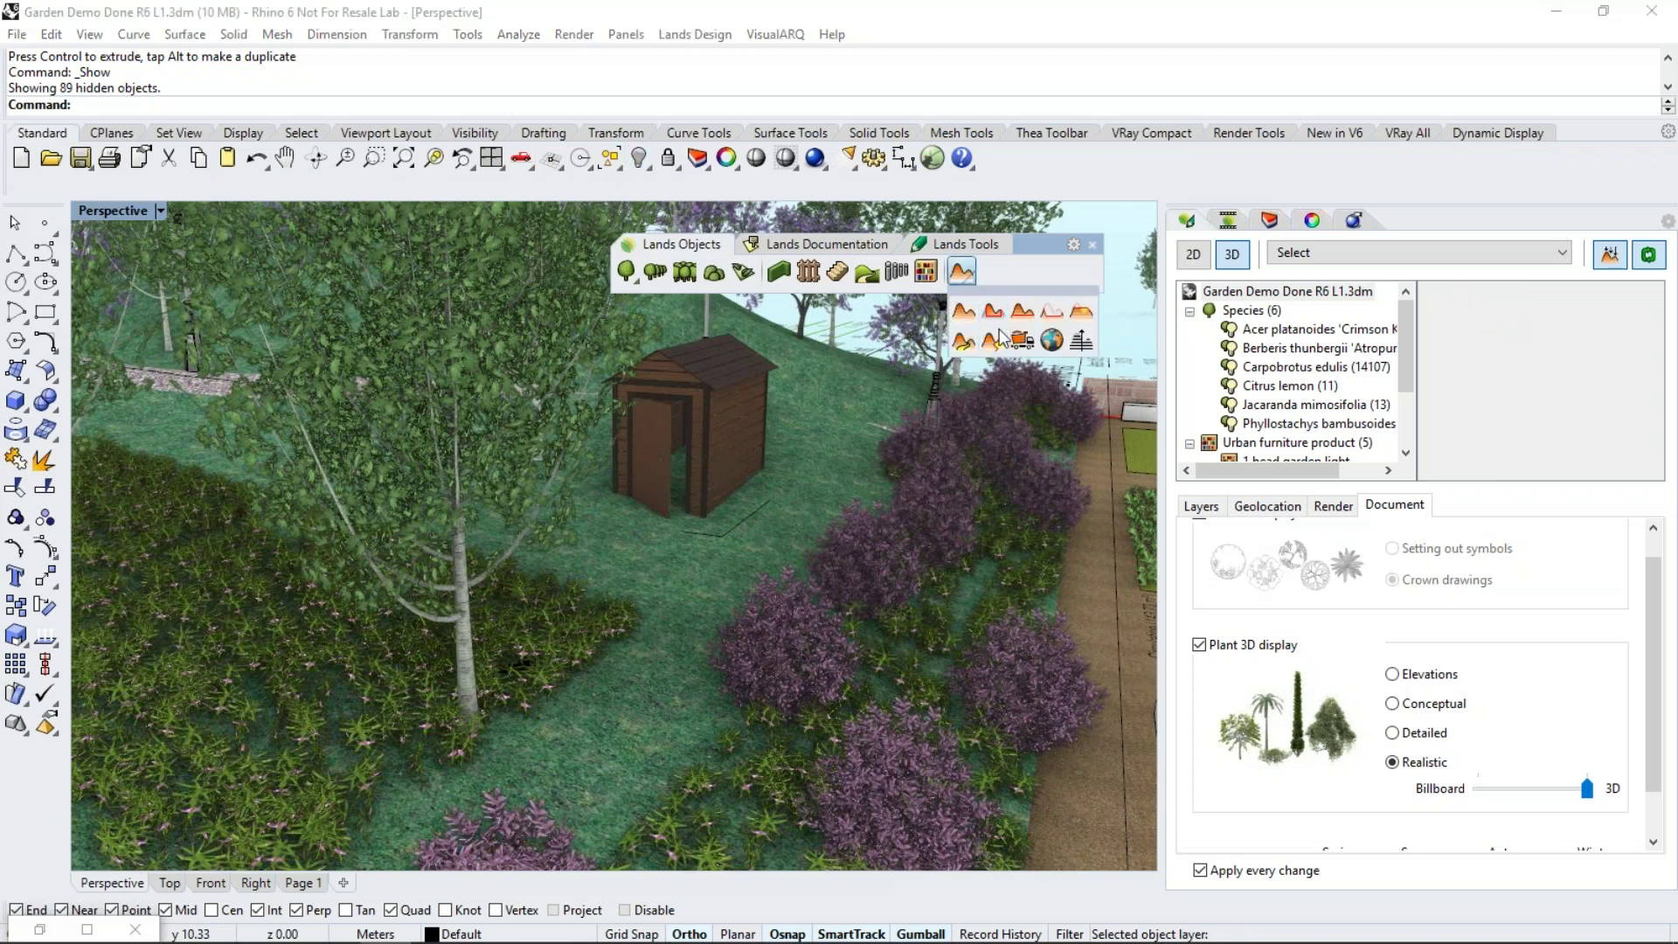
pyautogui.click(1081, 313)
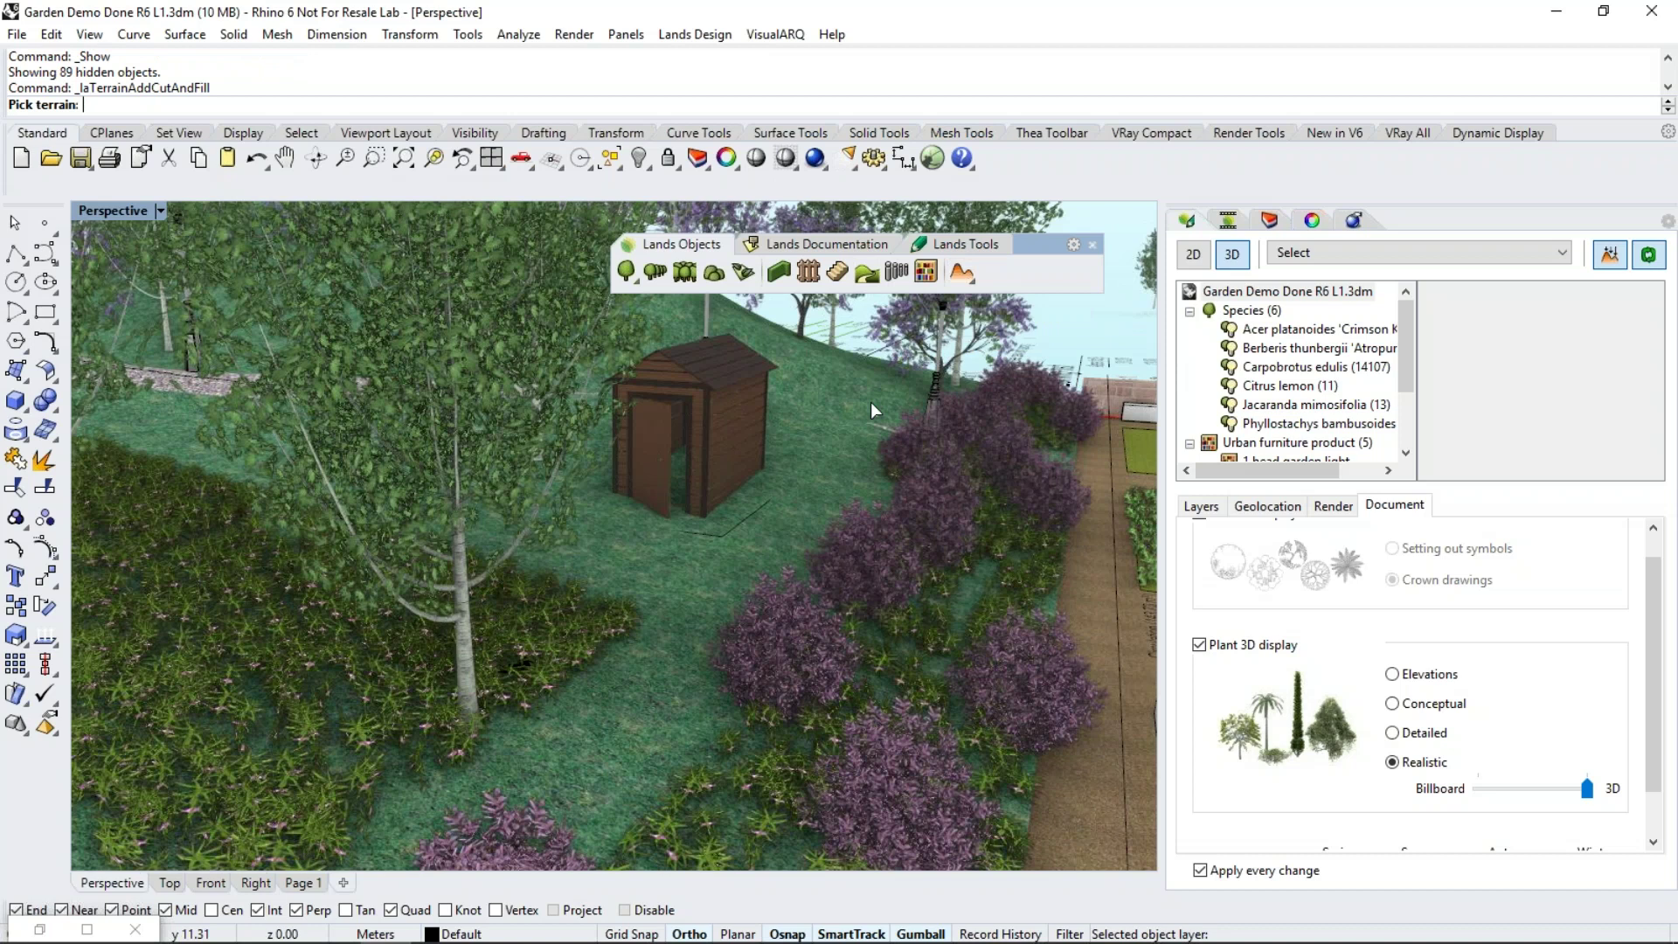
pyautogui.click(847, 432)
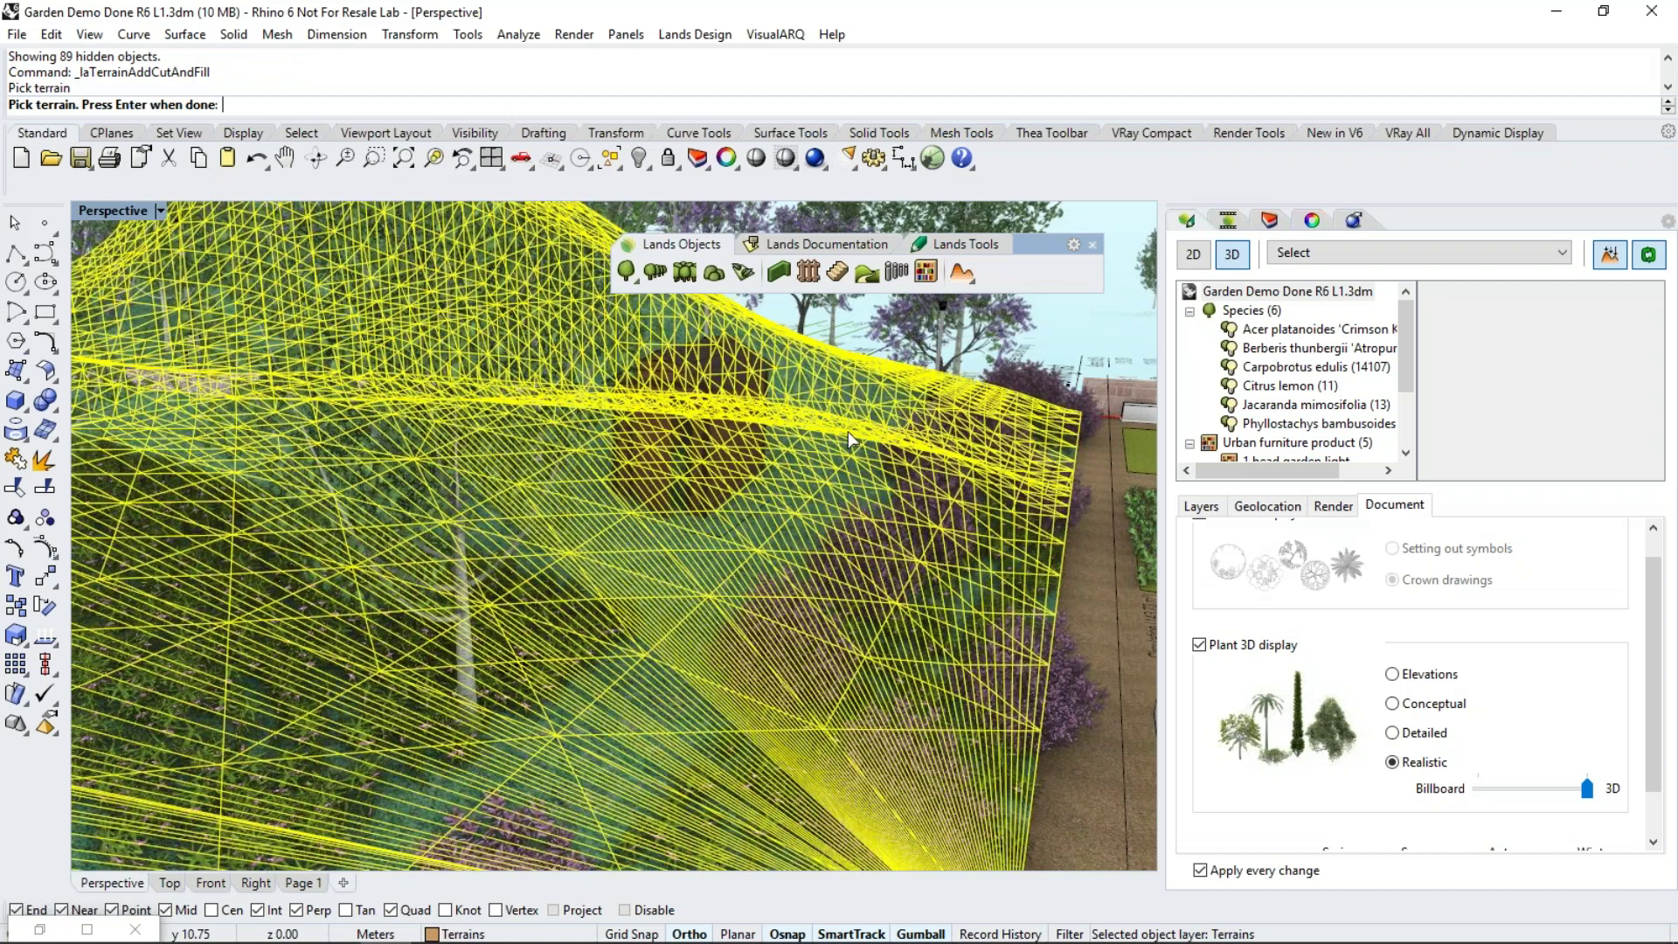
pyautogui.press('Return')
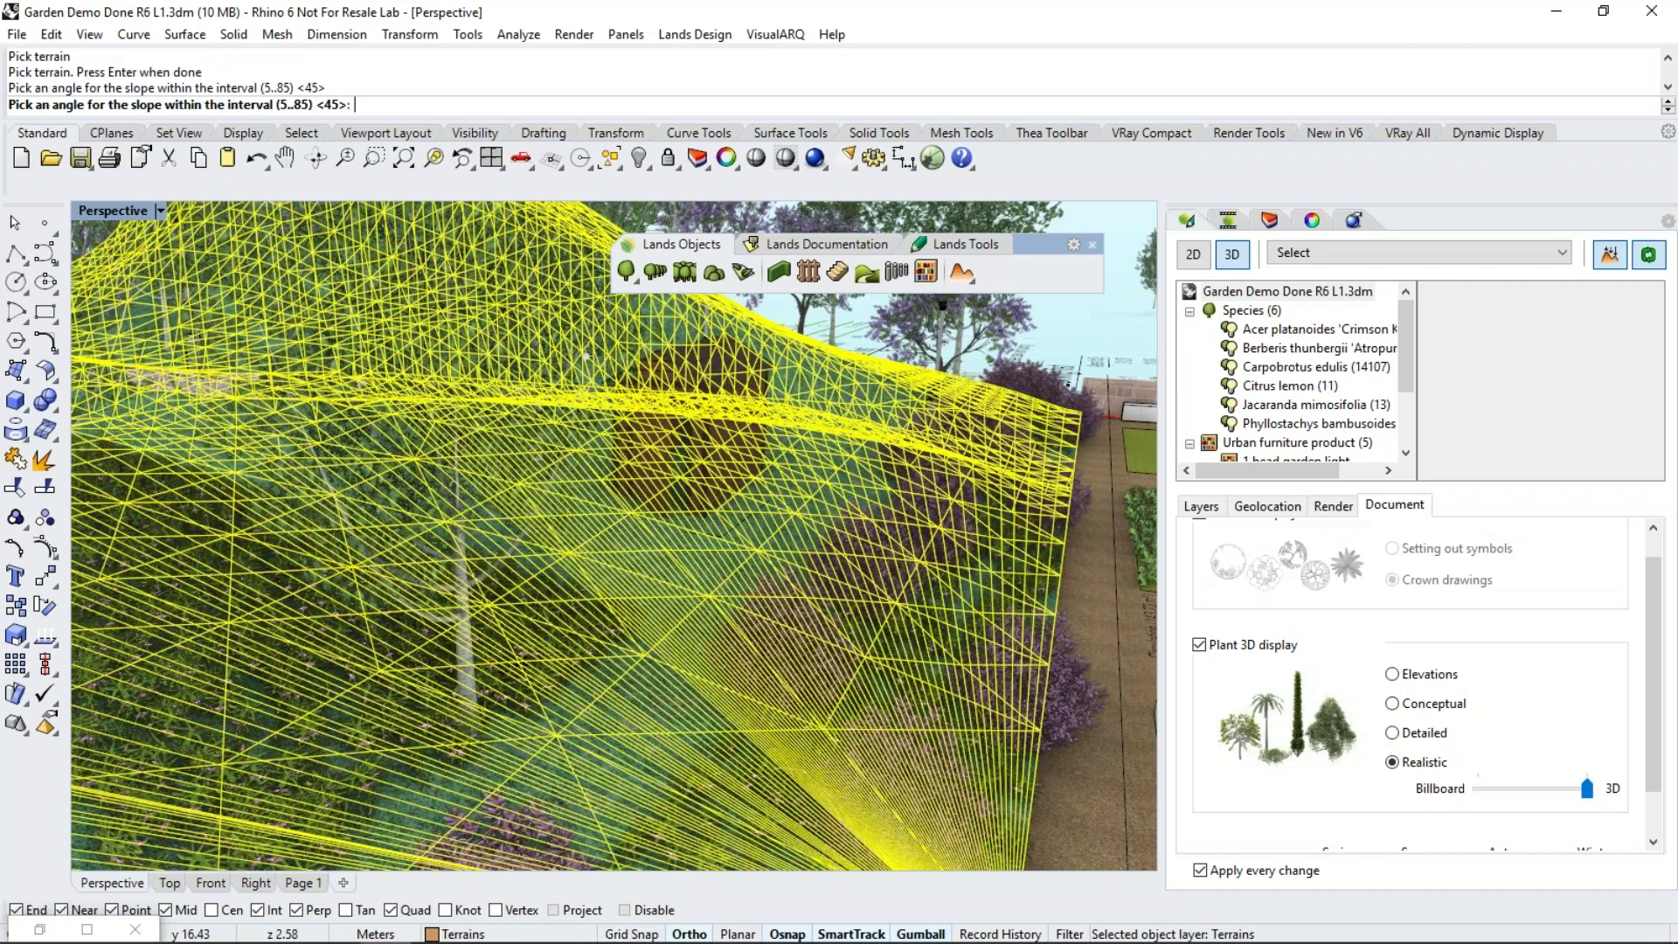
pyautogui.press('Return')
pyautogui.click(706, 538)
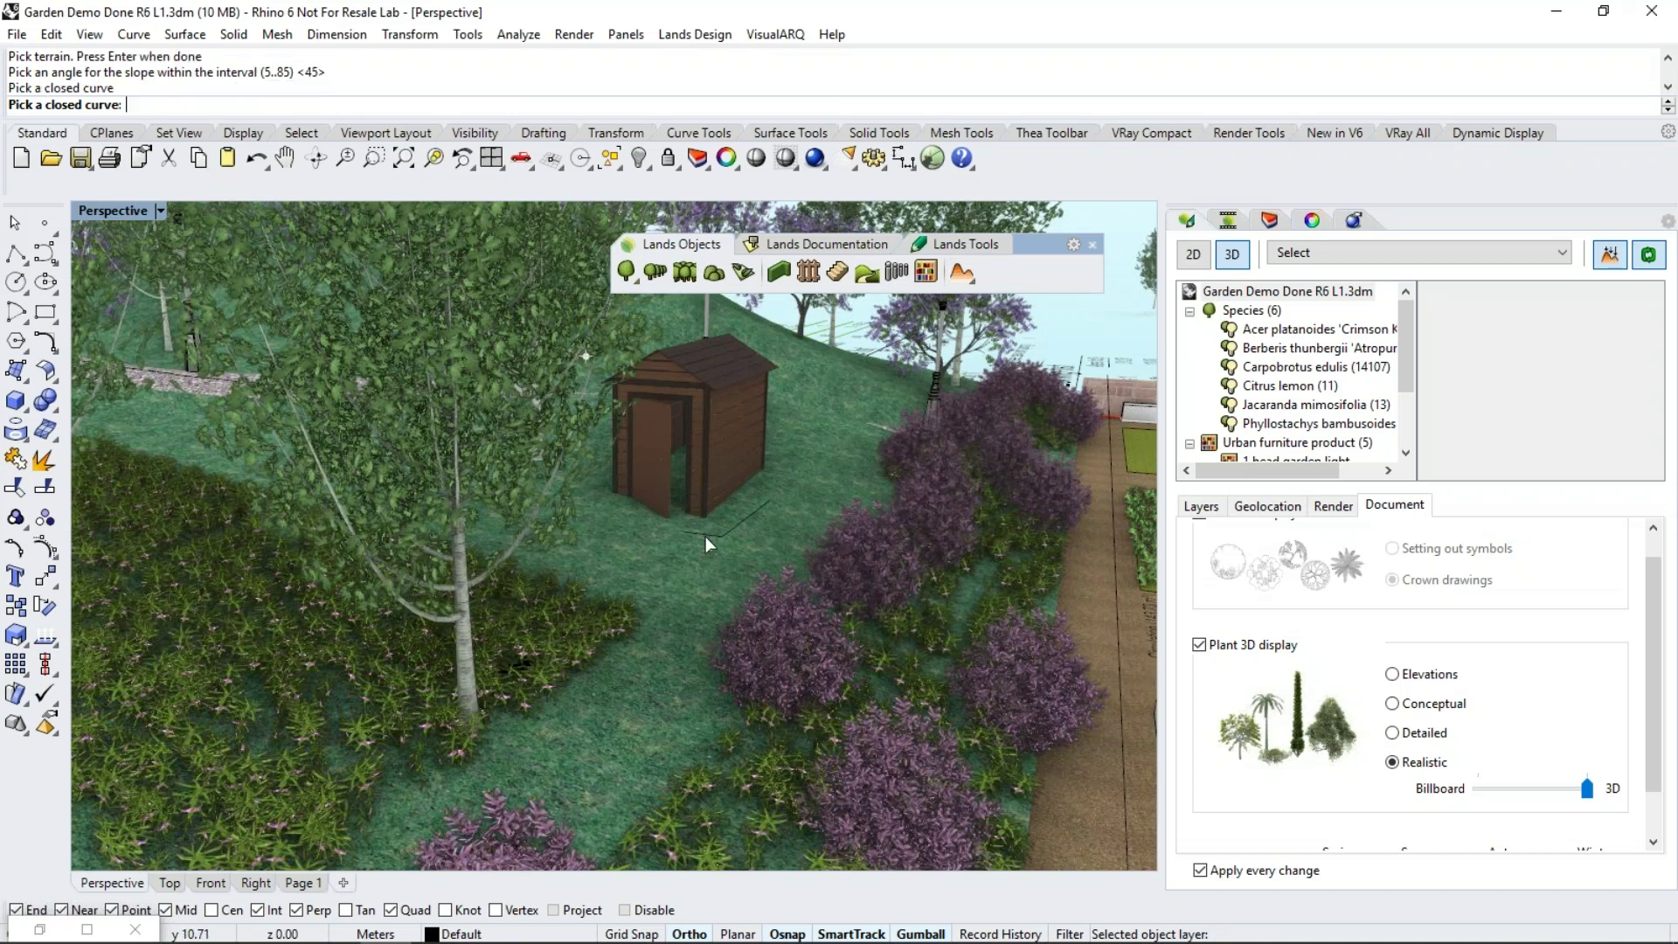
pyautogui.click(705, 537)
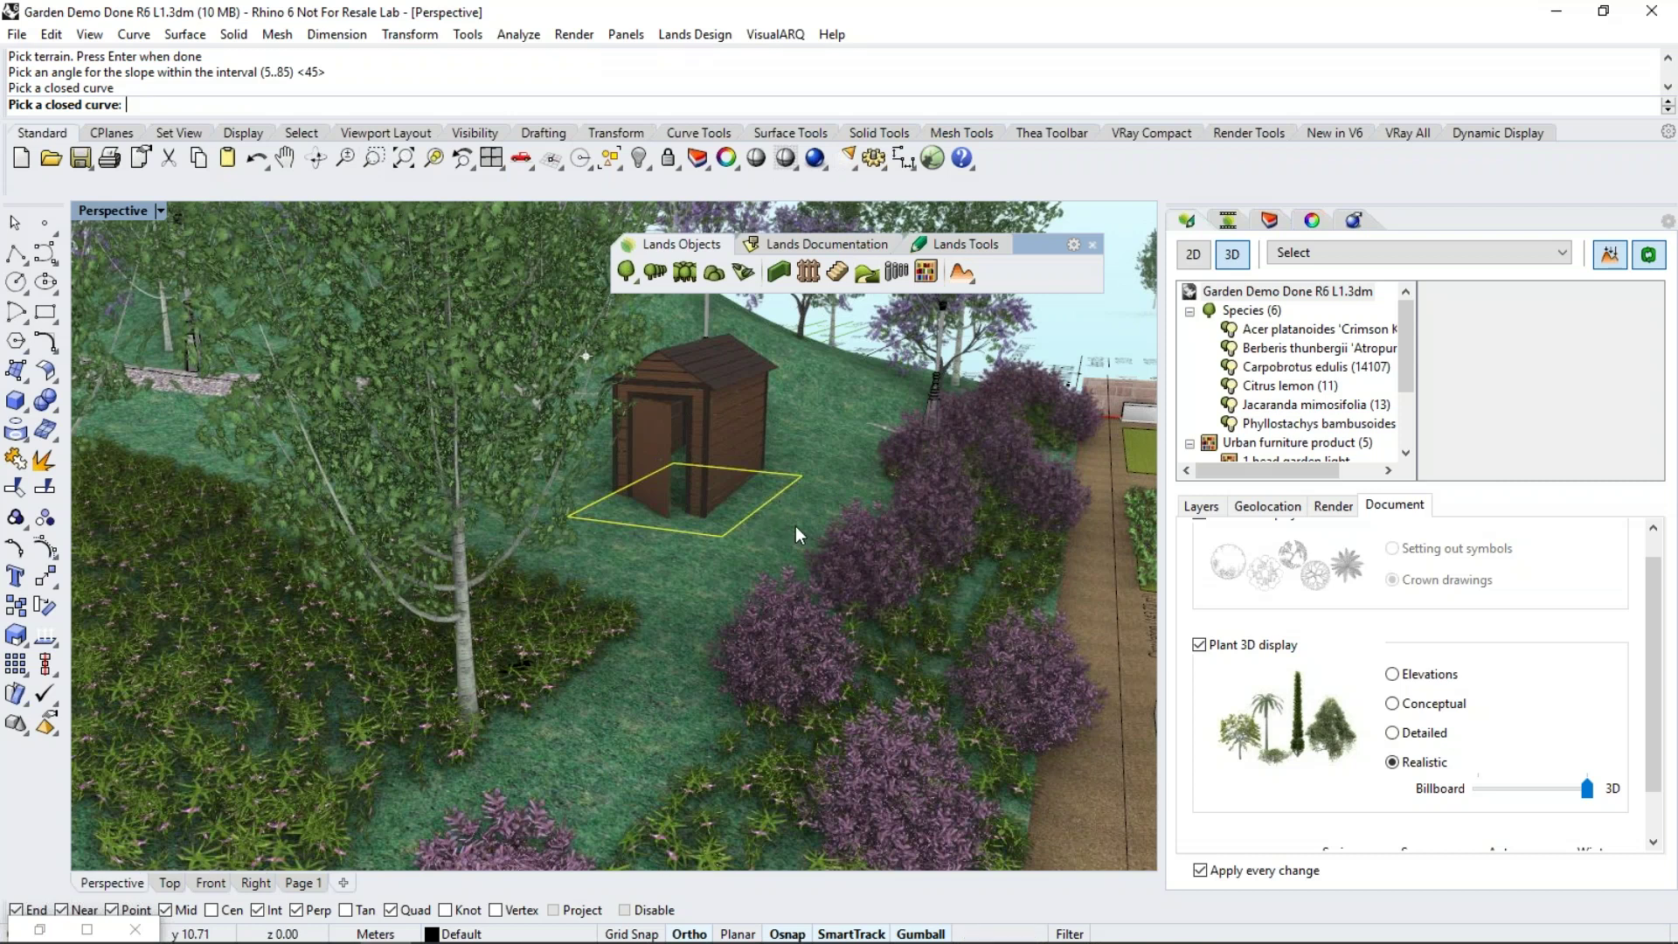
# Repeat the cut and fill on the terrain to apply it, then select the X cell size field
pyautogui.press('Return')
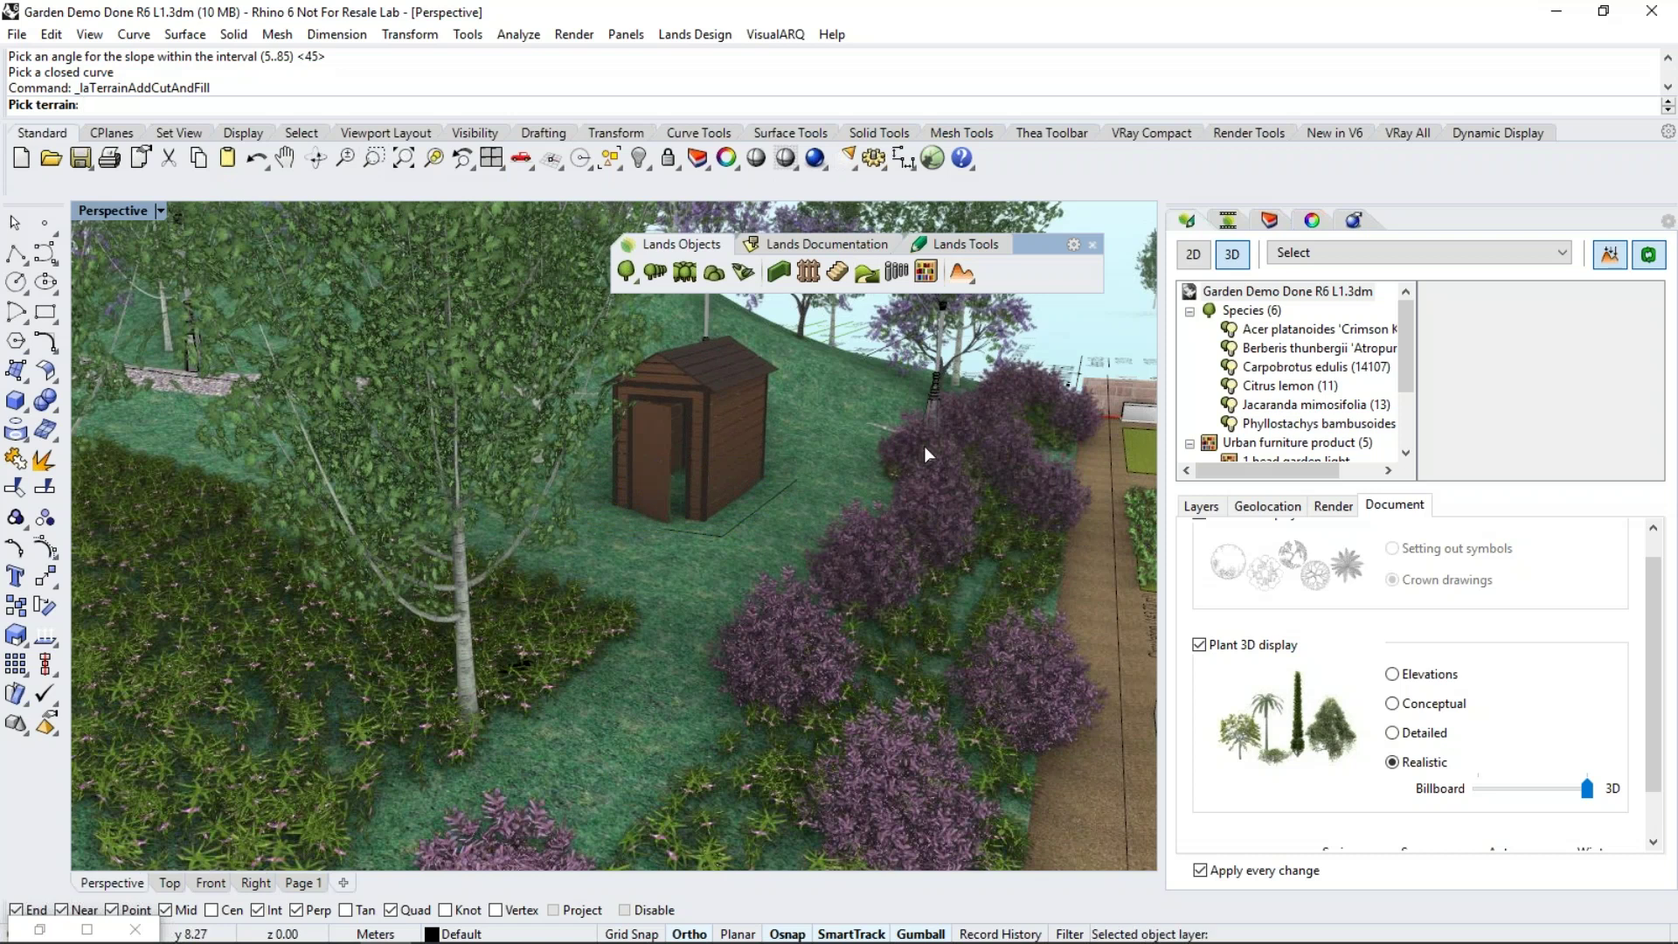
pyautogui.moveTo(925, 446); pyautogui.dragTo(867, 468, button='right')
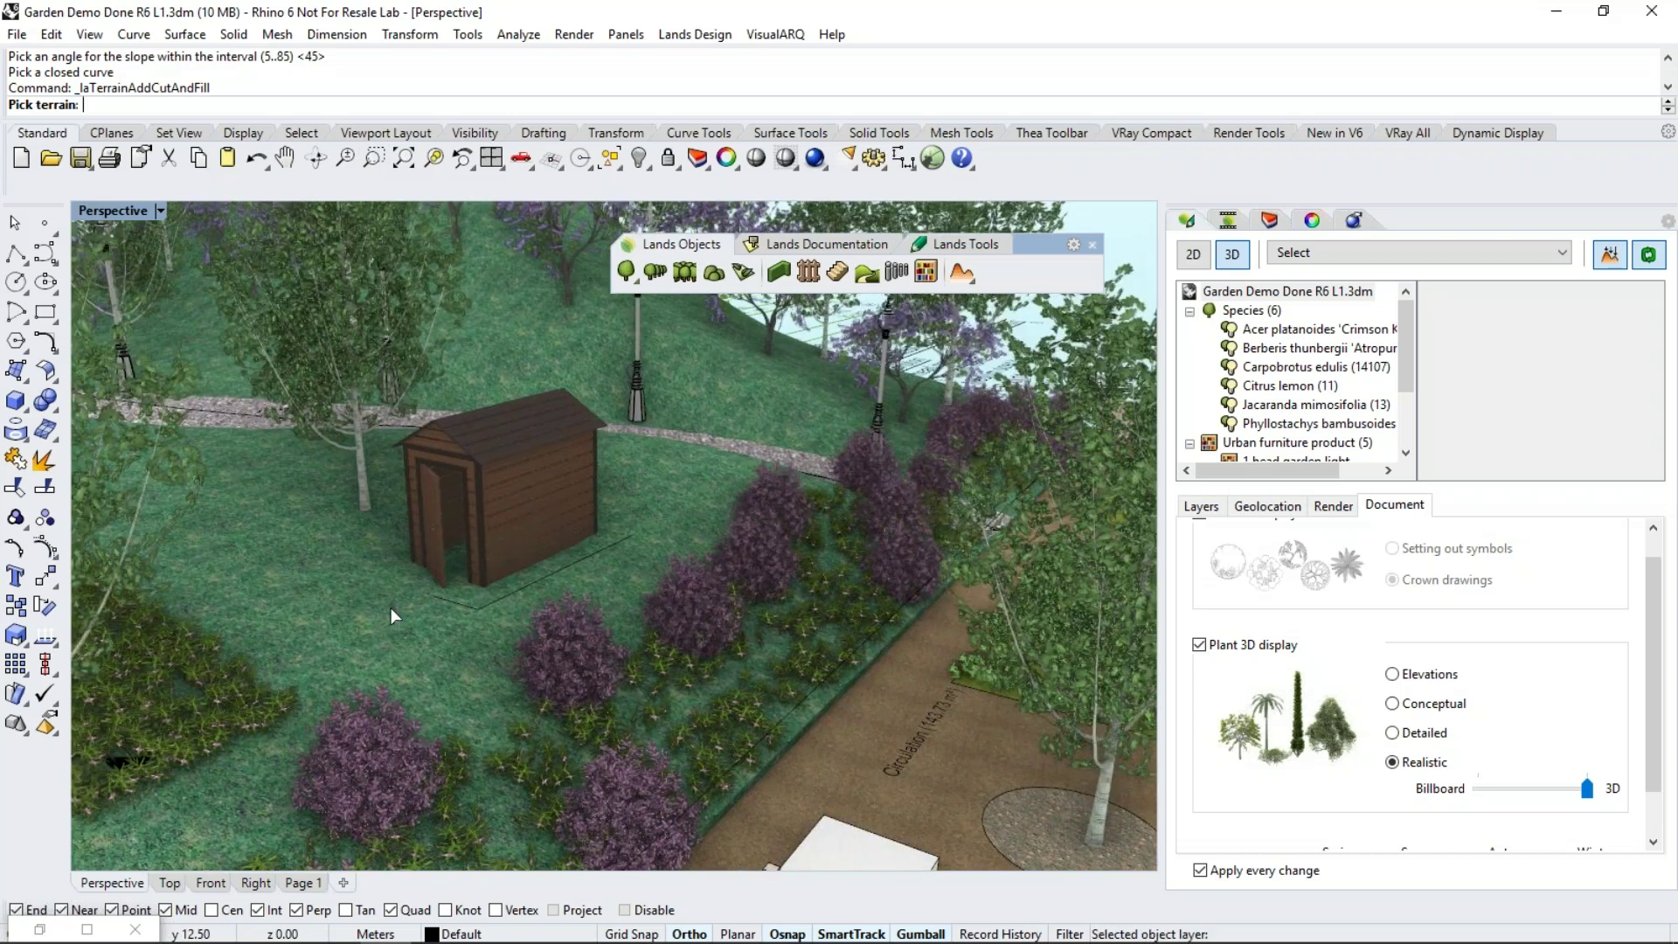
pyautogui.click(391, 606)
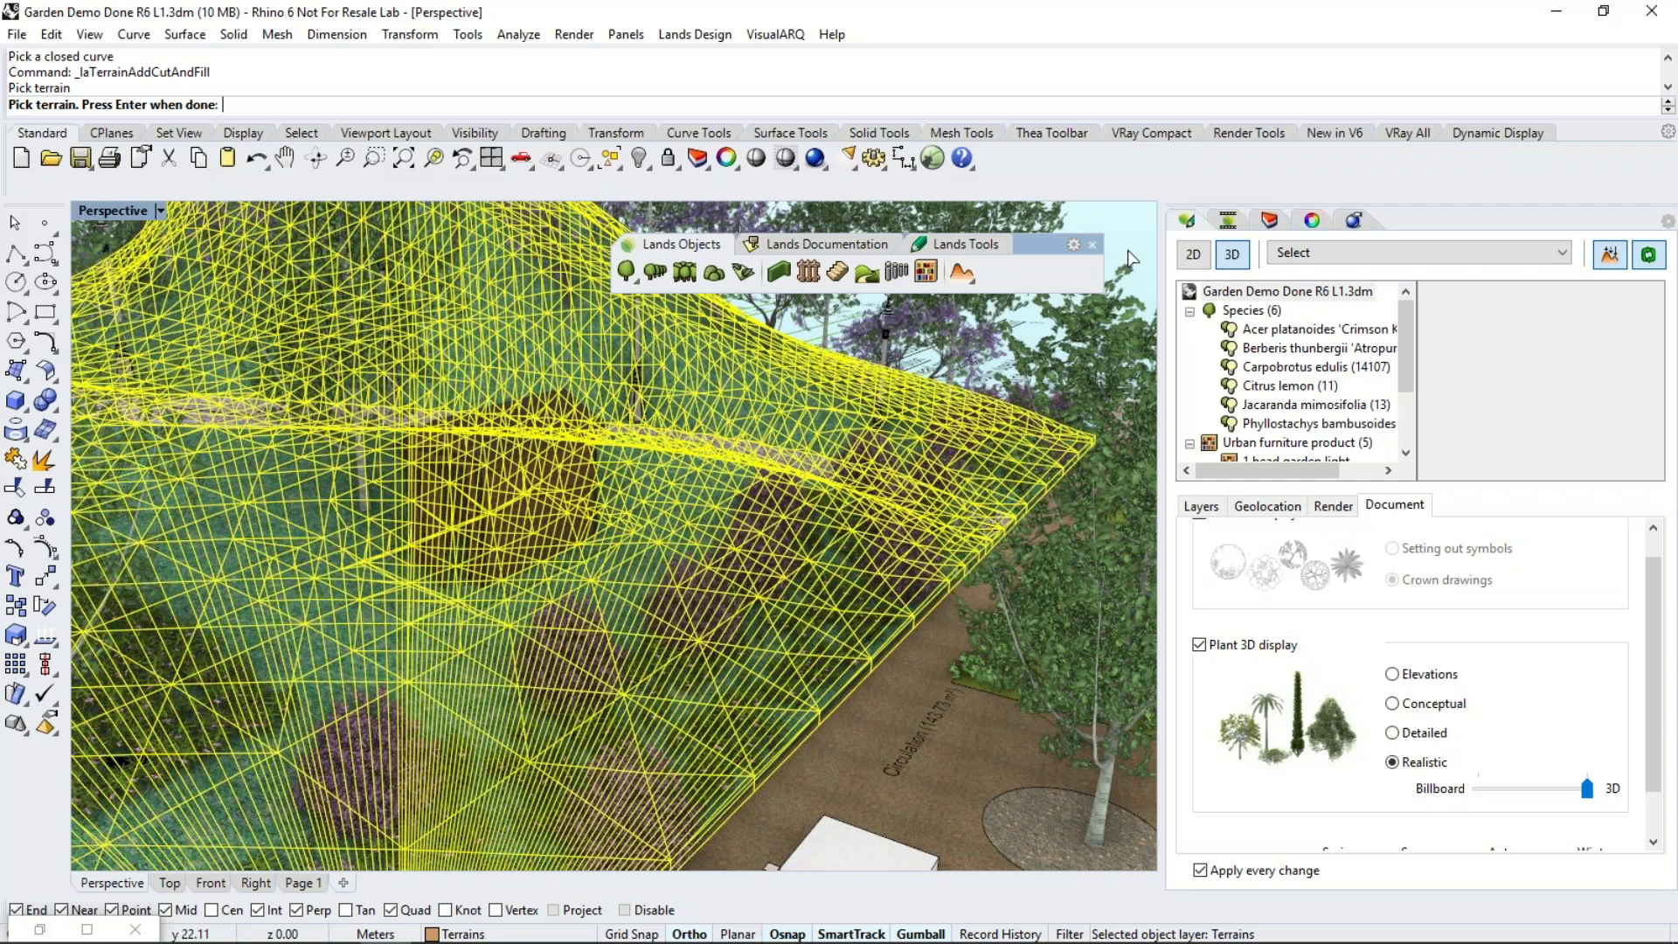
pyautogui.press('Return')
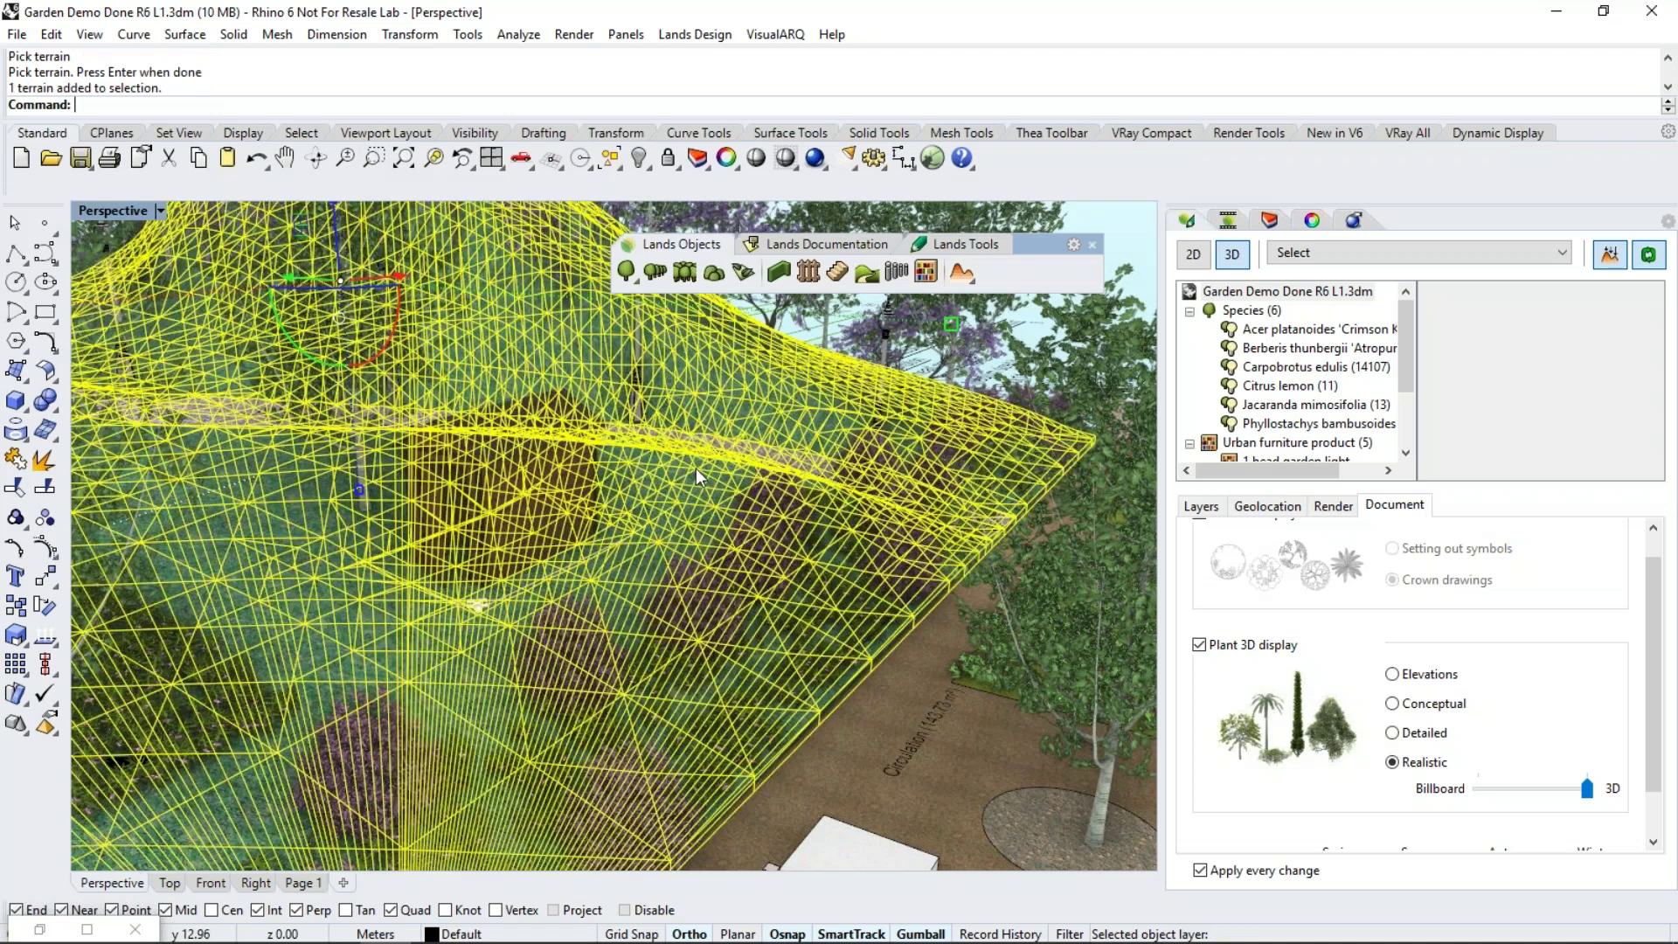
pyautogui.doubleClick(1385, 603)
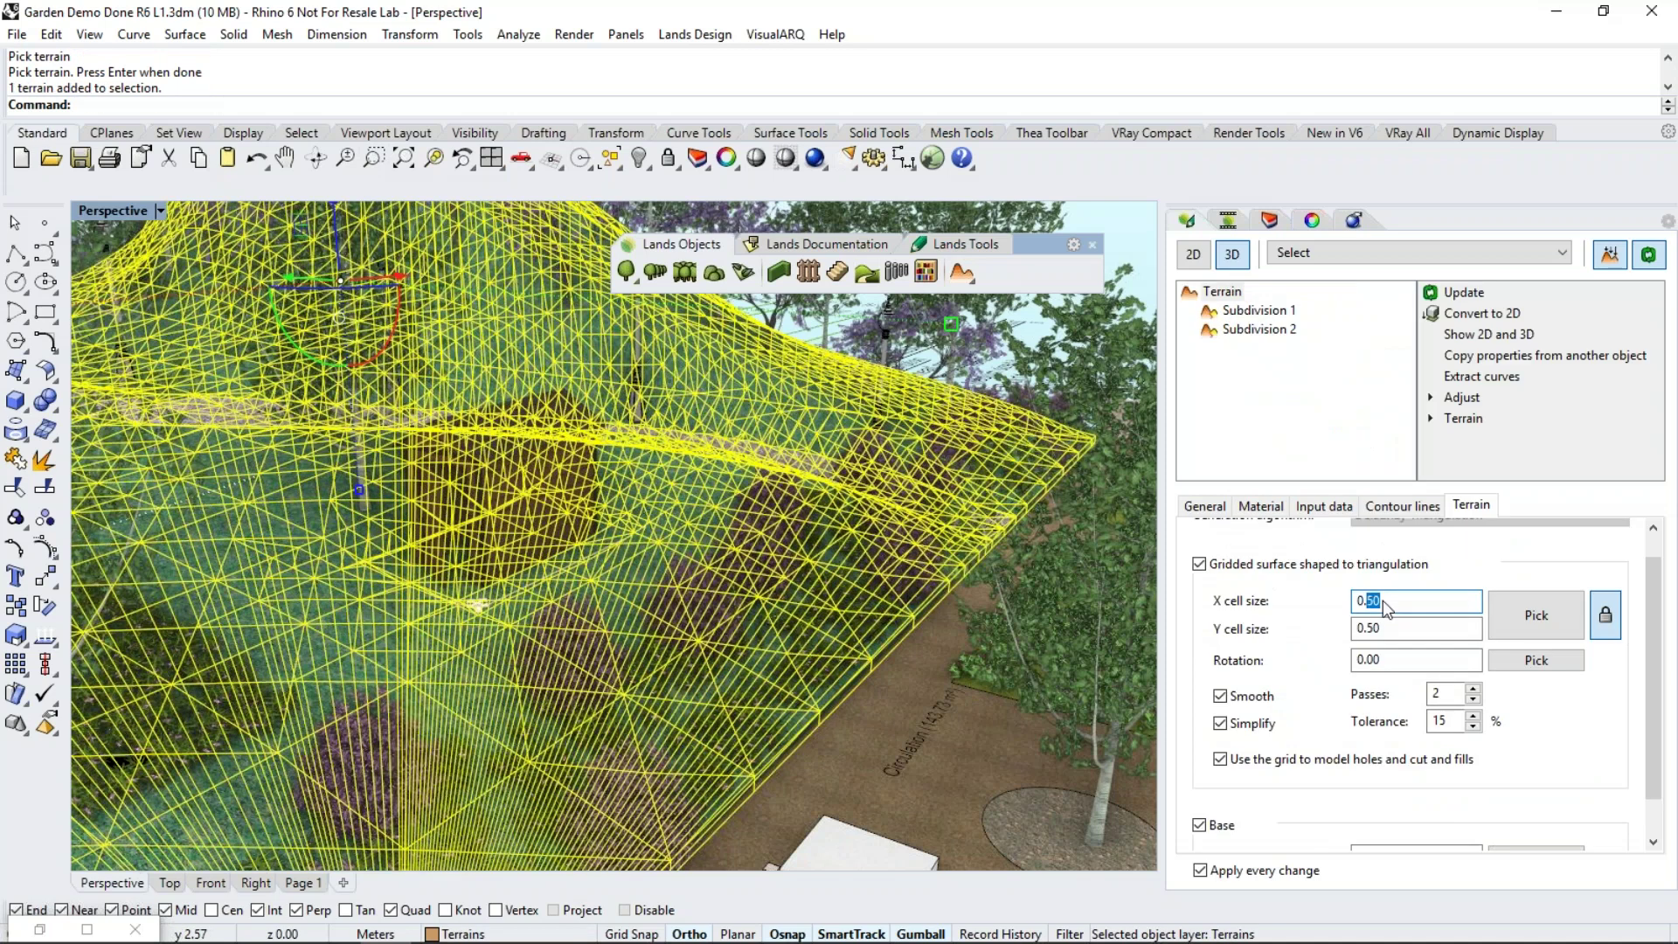
# Set the terrain's X and Y cell size to 0.2 and inspect the finer terrain around the hut
pyautogui.write('2')
pyautogui.press('Return')
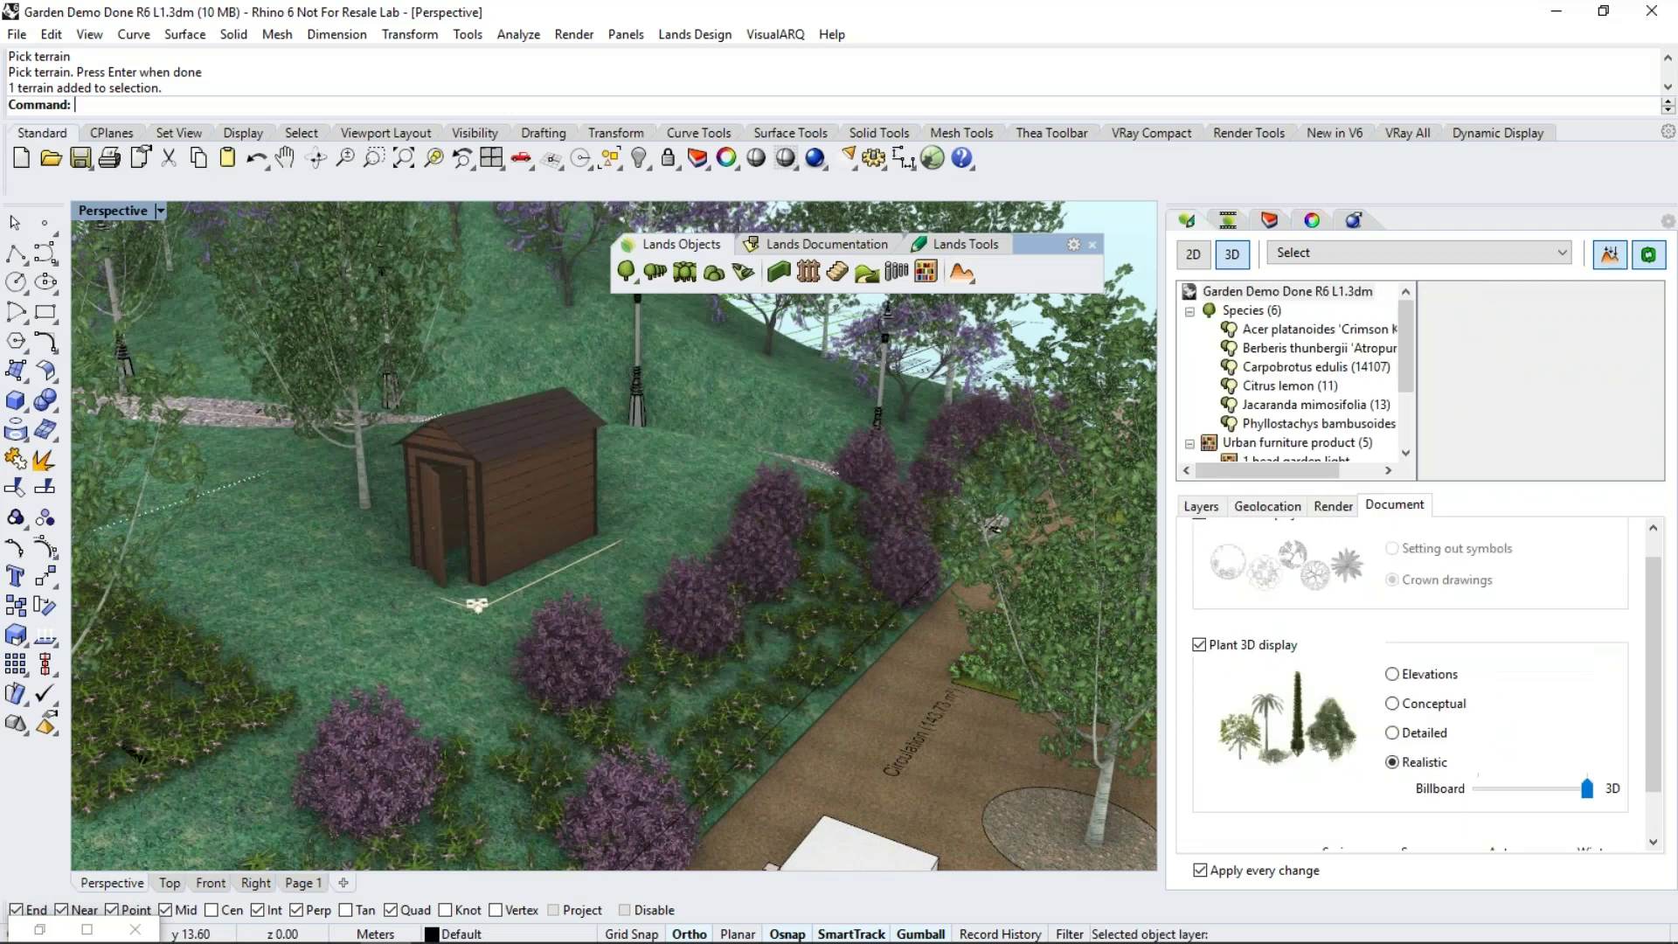
pyautogui.scroll(2, 407, 555)
pyautogui.scroll(3, 407, 555)
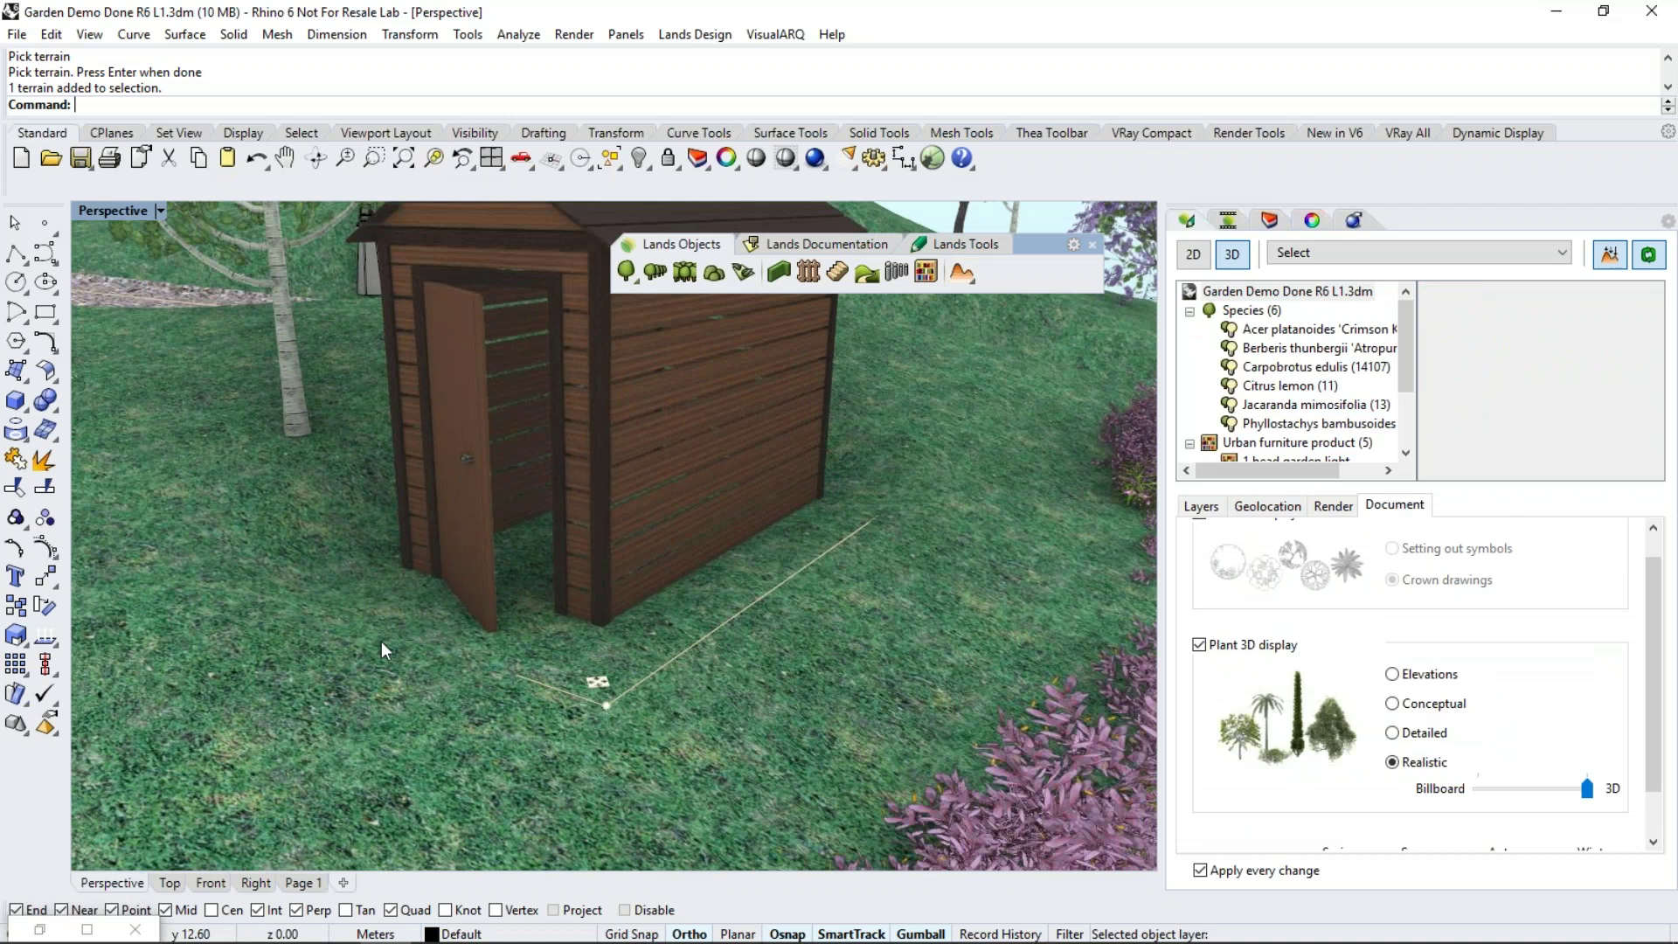
pyautogui.click(381, 641)
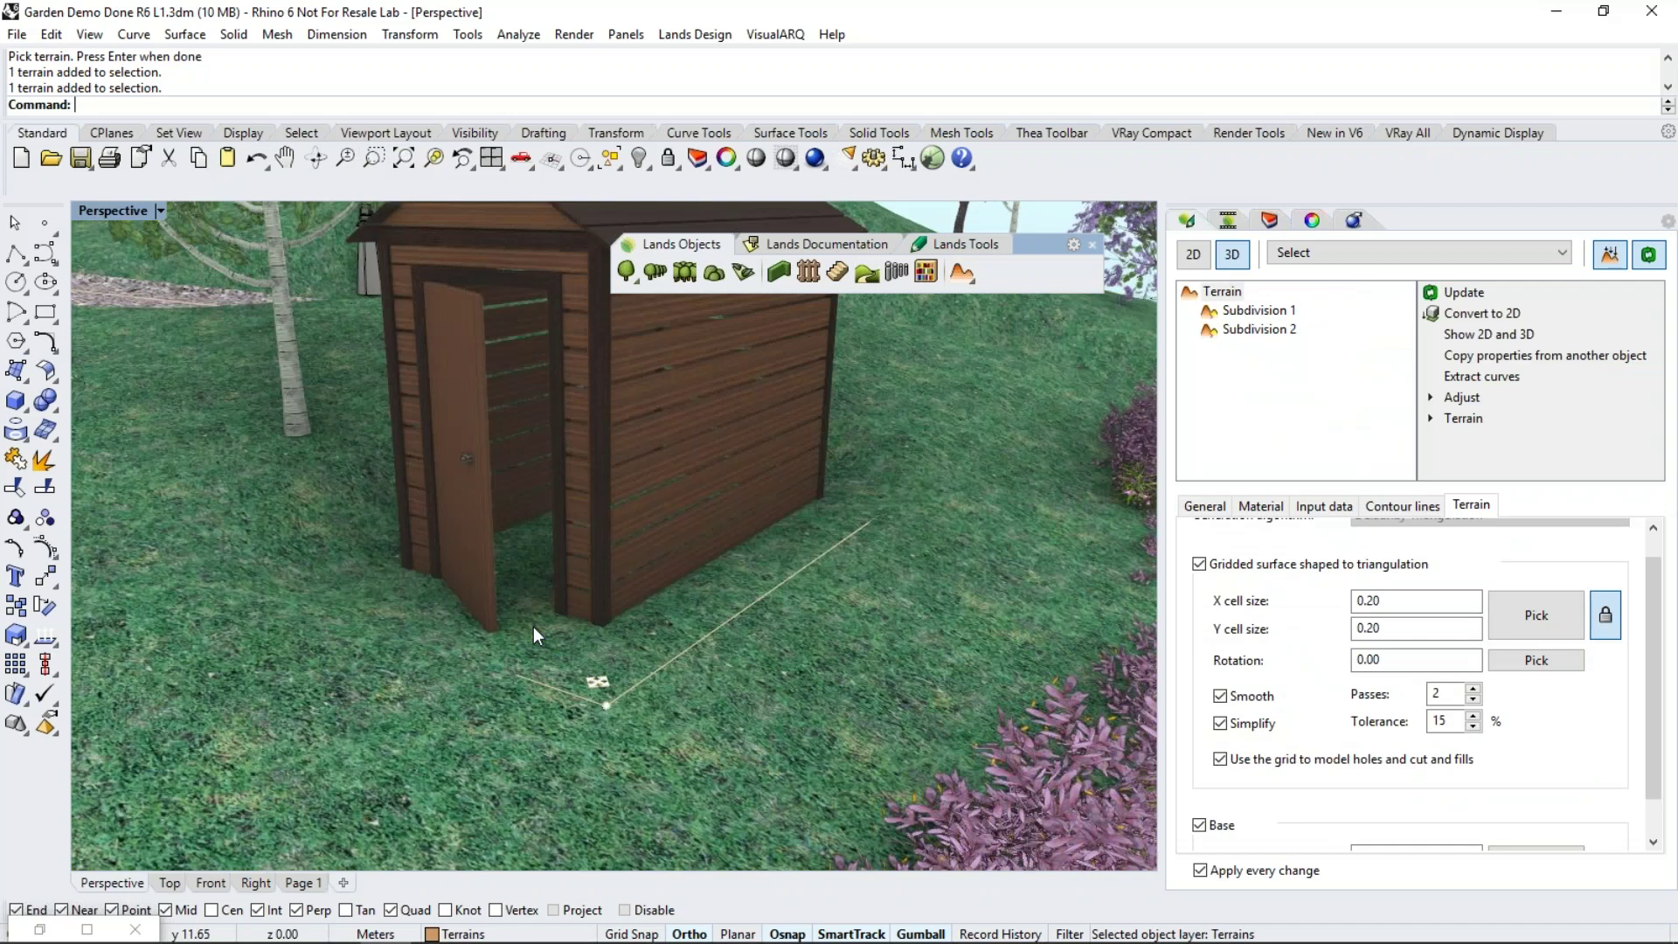
pyautogui.press('Escape')
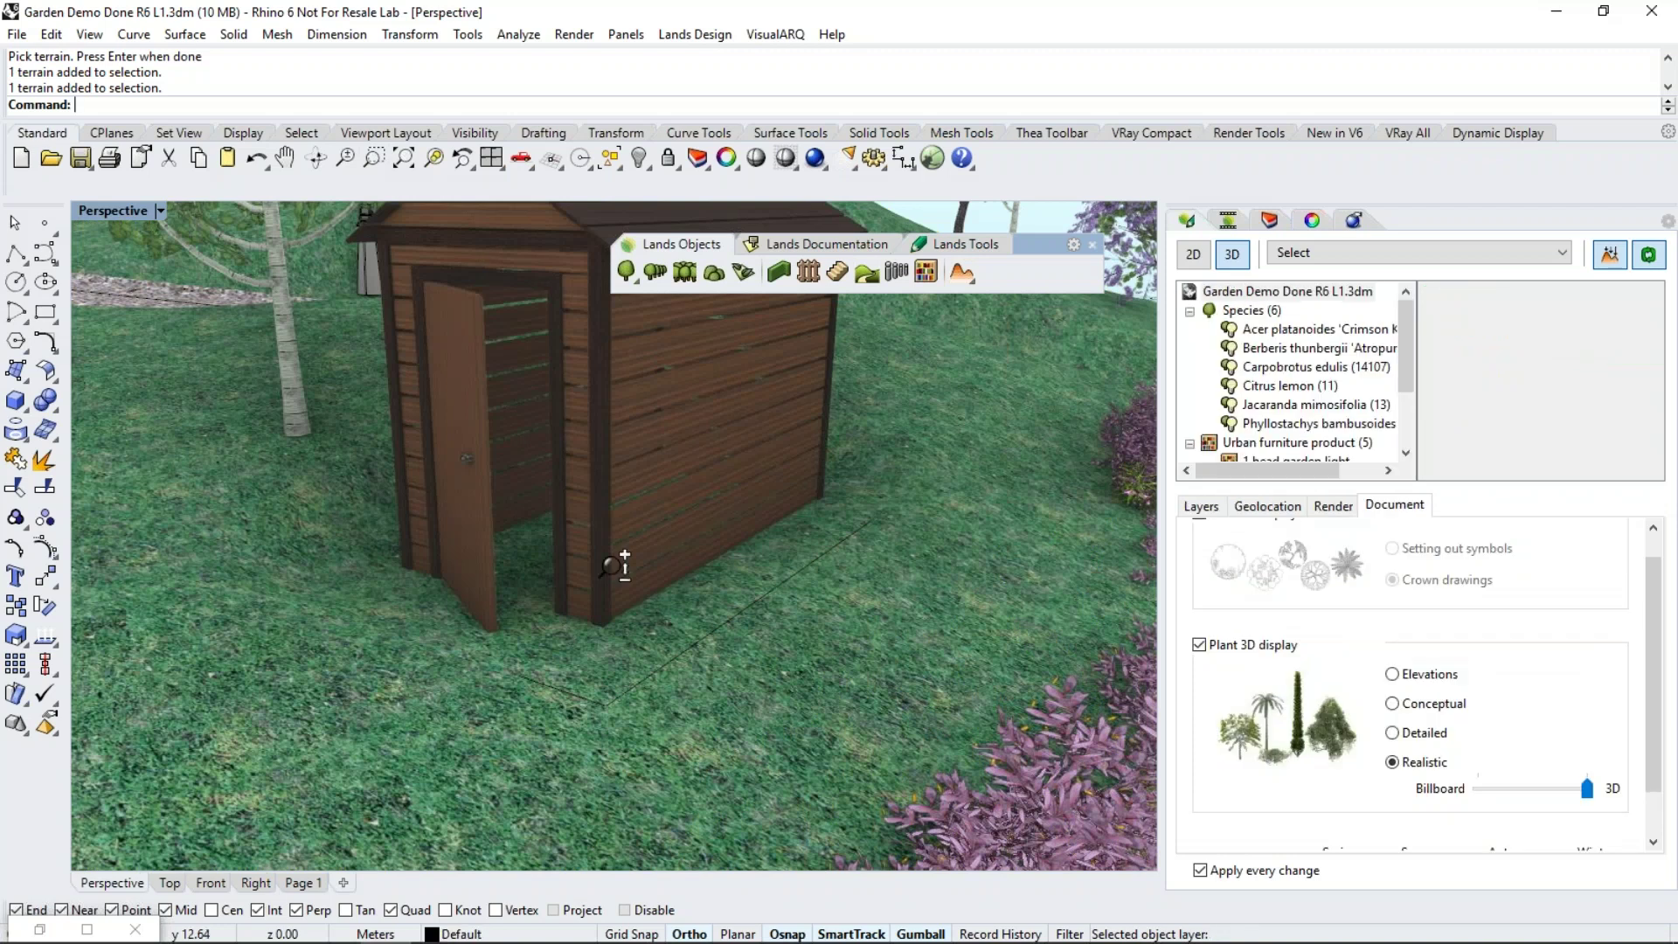
pyautogui.scroll(-5, 612, 566)
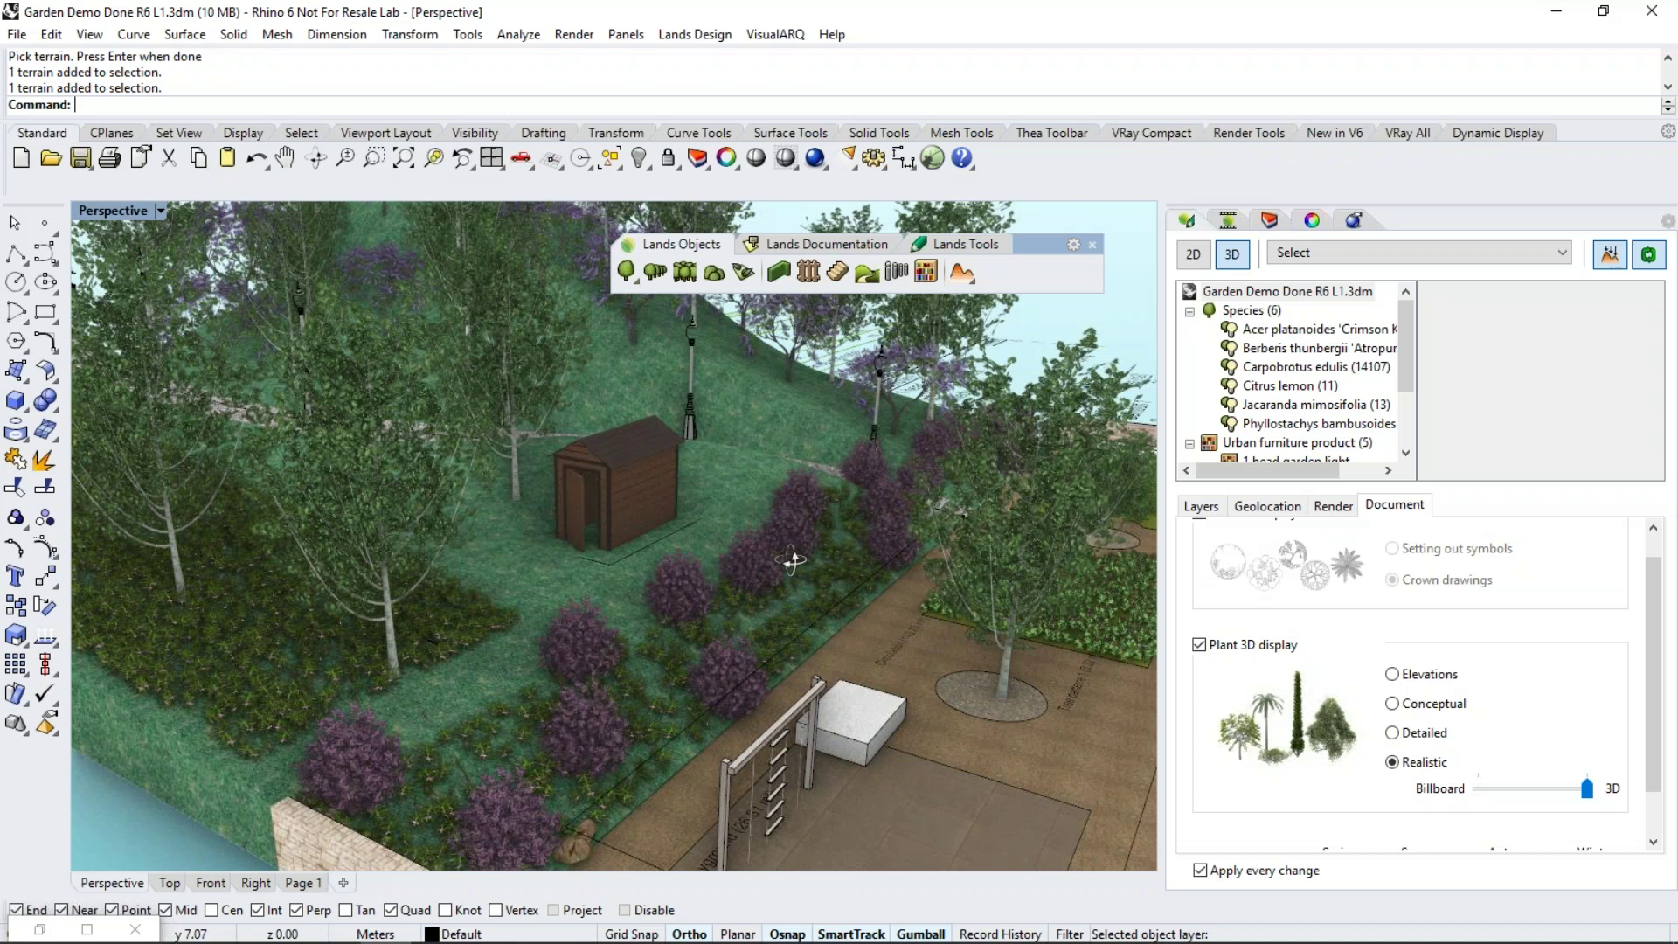
pyautogui.scroll(-6, 793, 559)
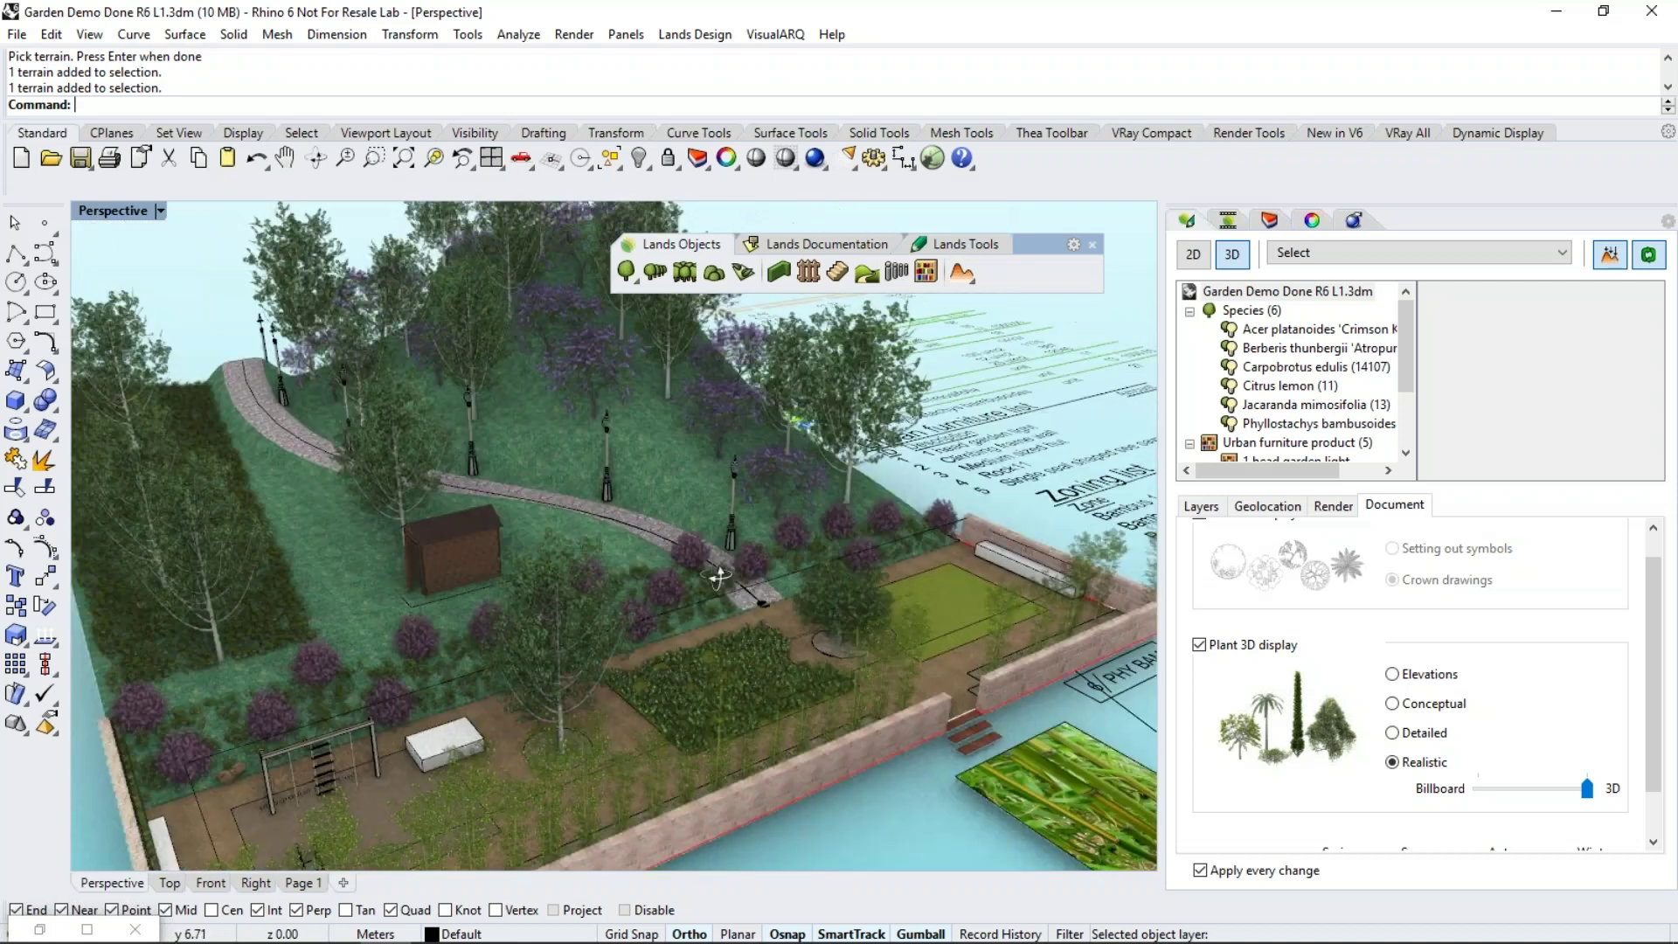
pyautogui.scroll(1, 719, 577)
pyautogui.scroll(1, 722, 580)
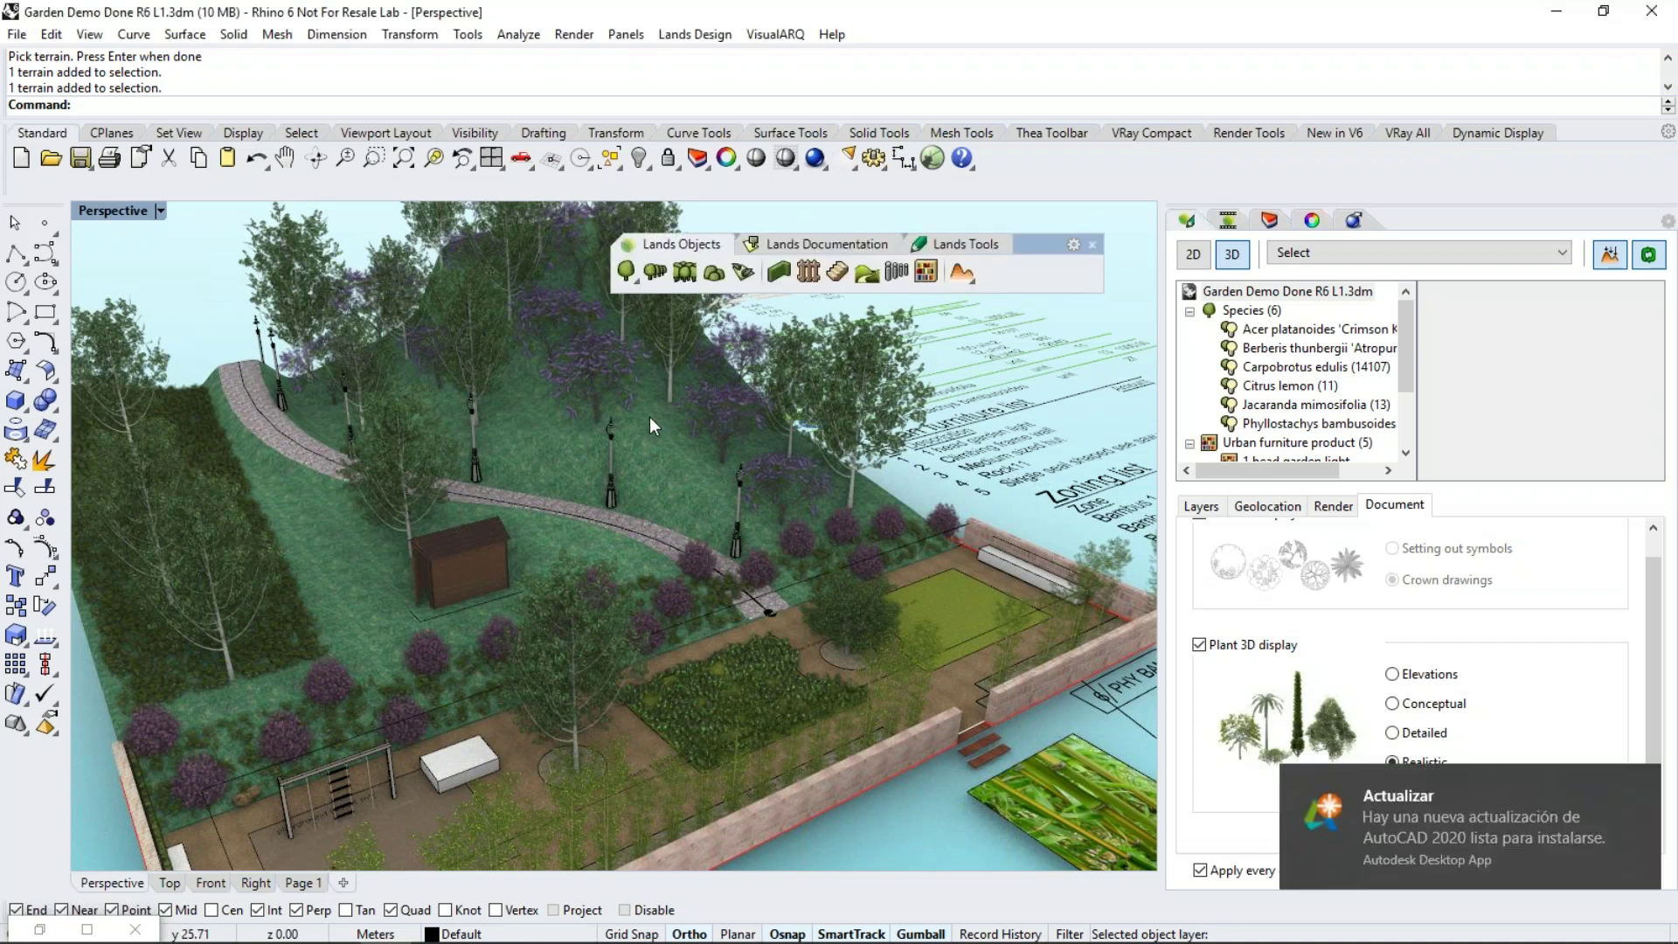
pyautogui.moveTo(1646, 788)
pyautogui.click(1646, 788)
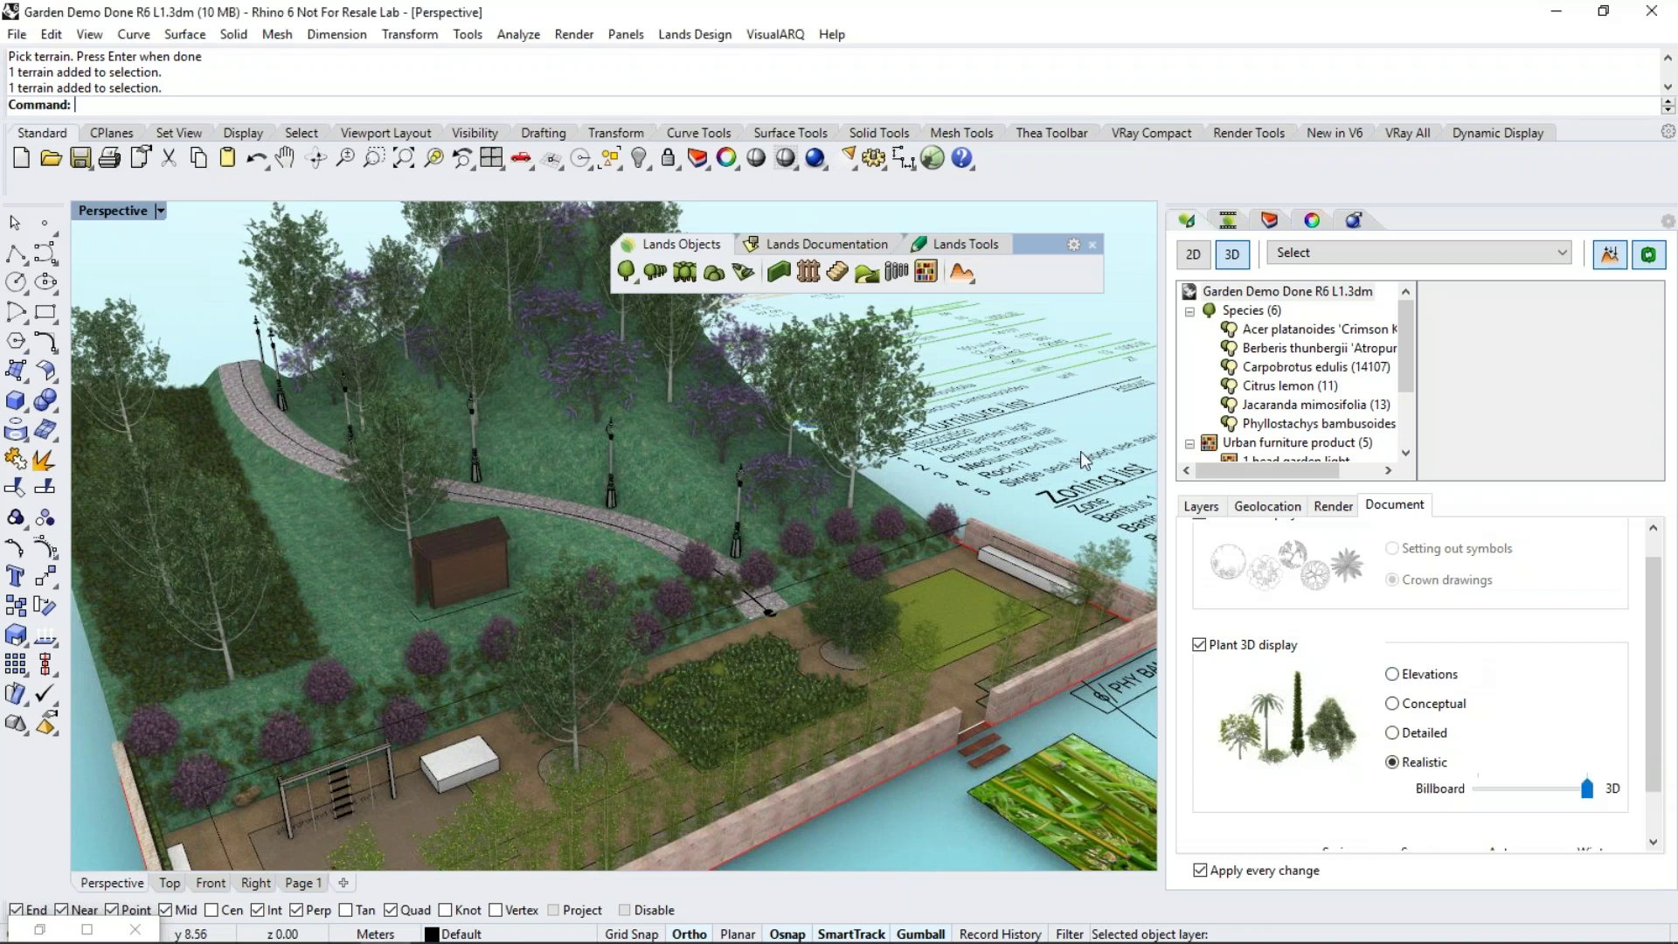